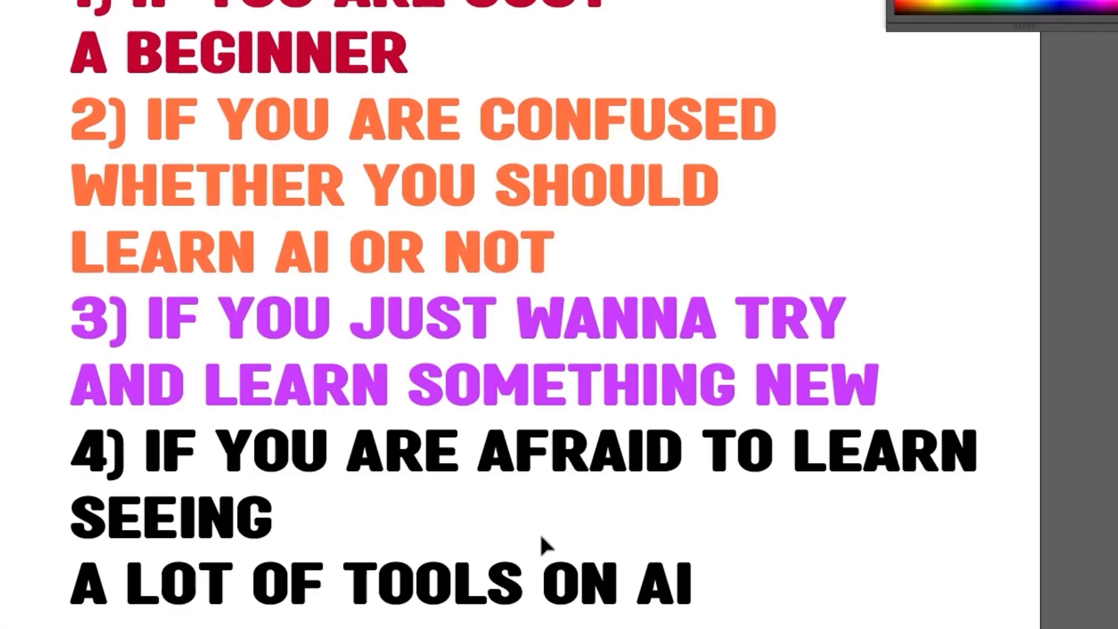
click(540, 530)
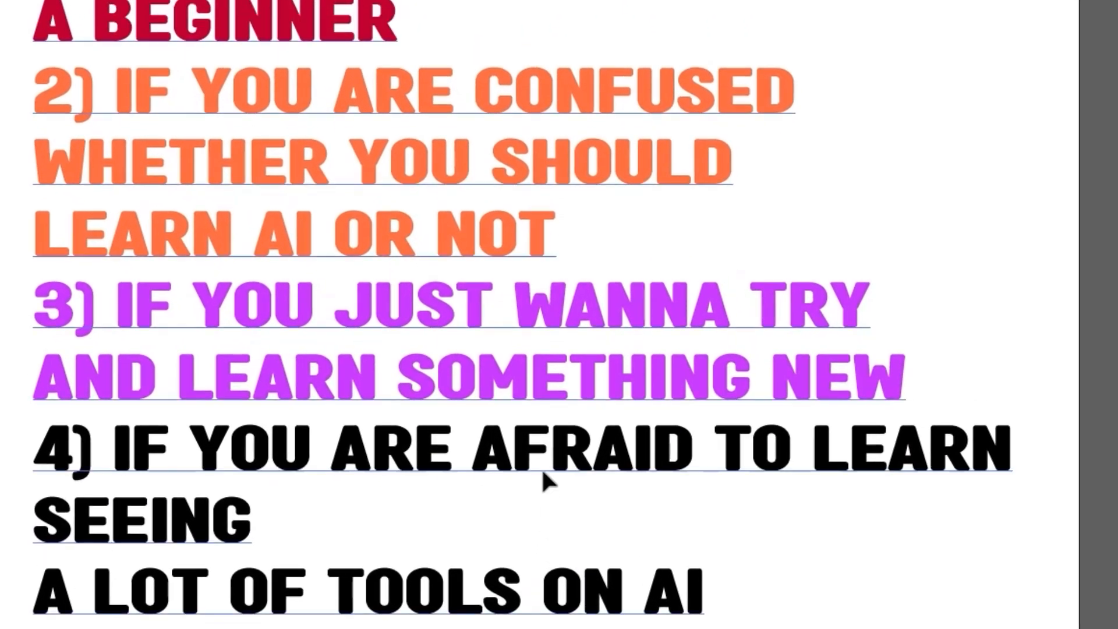
scroll(557, 448, down, 4)
scroll(557, 448, up, 4)
scroll(559, 448, down, 3)
scroll(561, 455, up, 3)
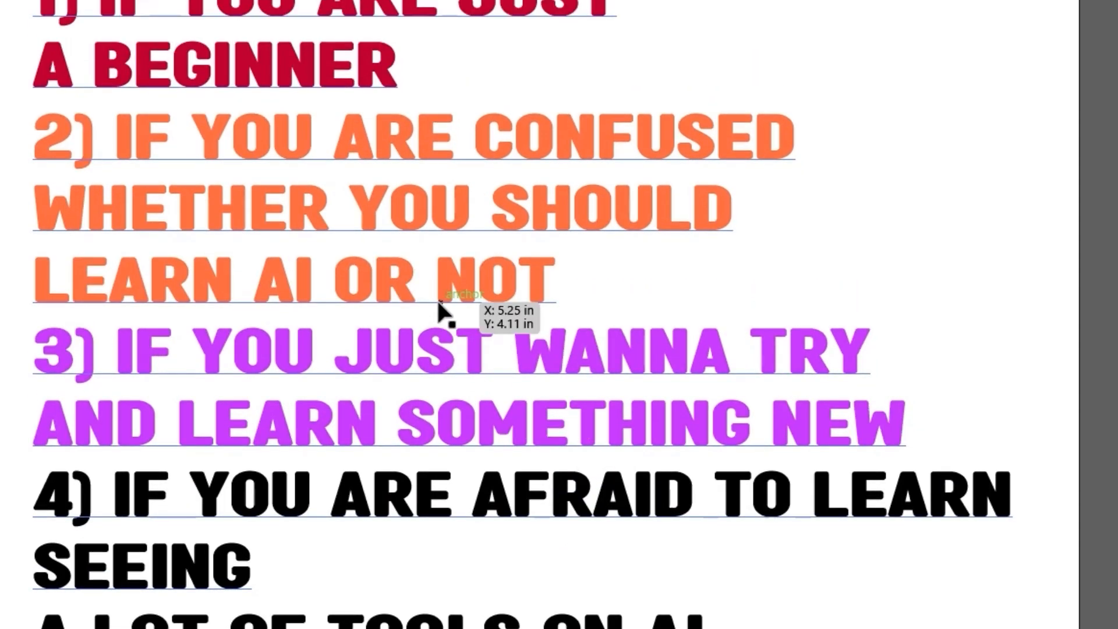
scroll(466, 315, down, 2)
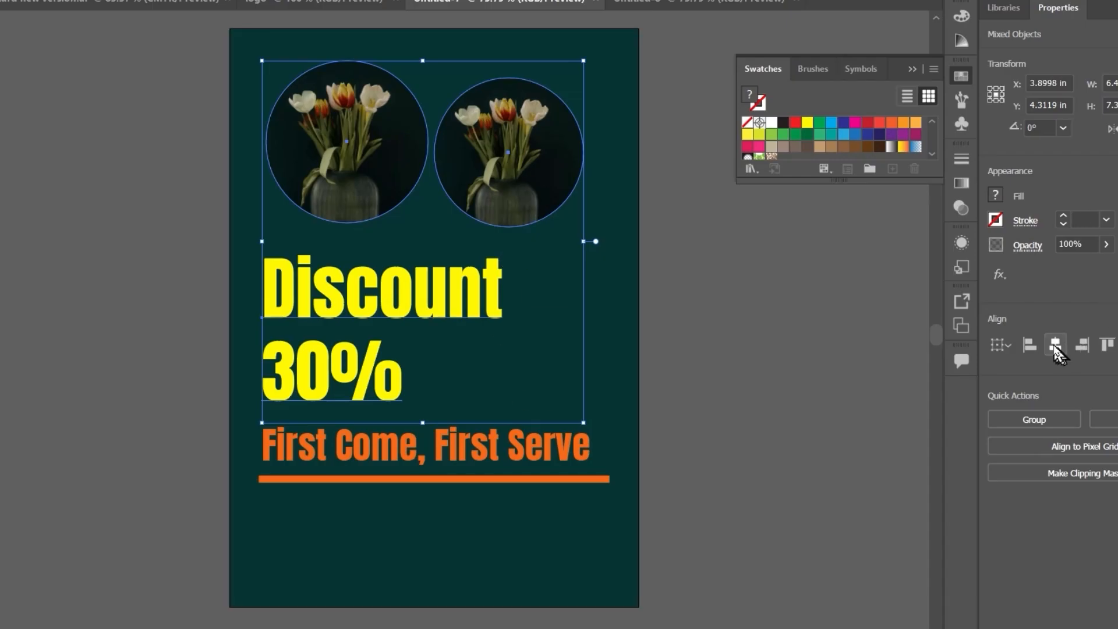
- Align the two circular flower photos and the Discount 30% text to their horizontal centers, and clear the selection
click(1055, 345)
click(677, 279)
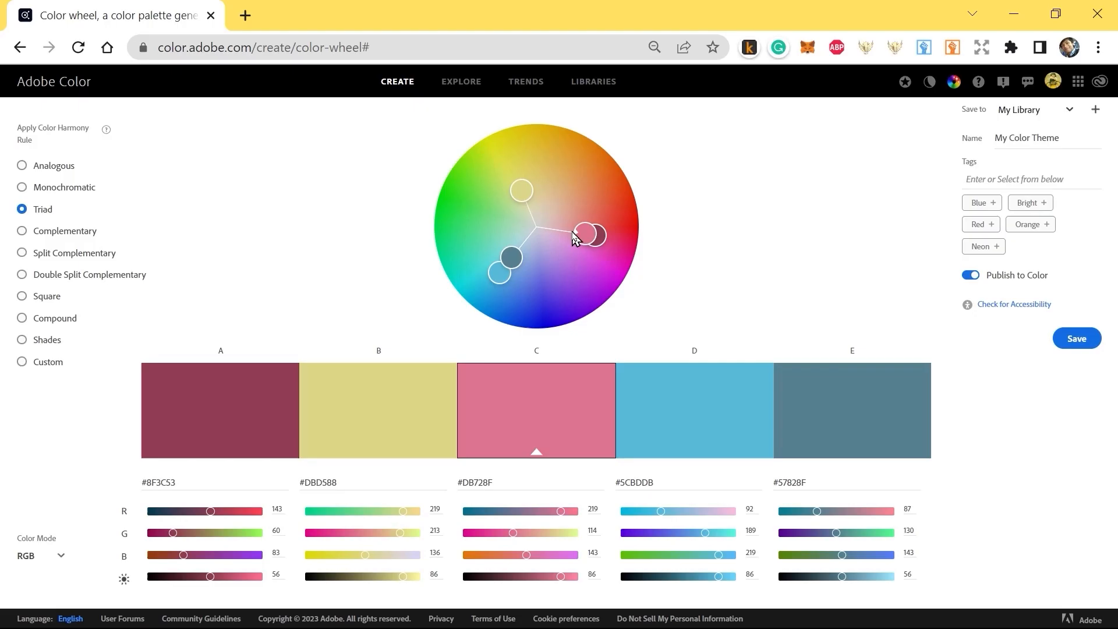
- Switch to Adobe Color and rotate the Triad palette's pink color around the color wheel toward yellow-orange
drag(591, 233, 595, 123)
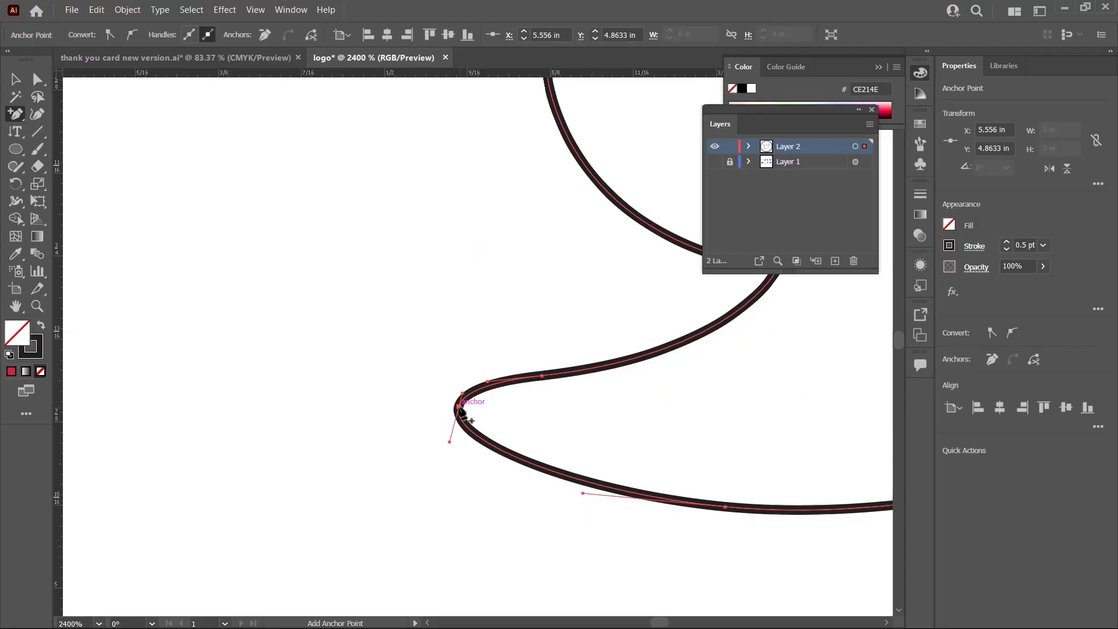
- Switch to the logo file in Illustrator and convert the anchor at the curve's leftmost tip with the Anchor Point tool
click(458, 406)
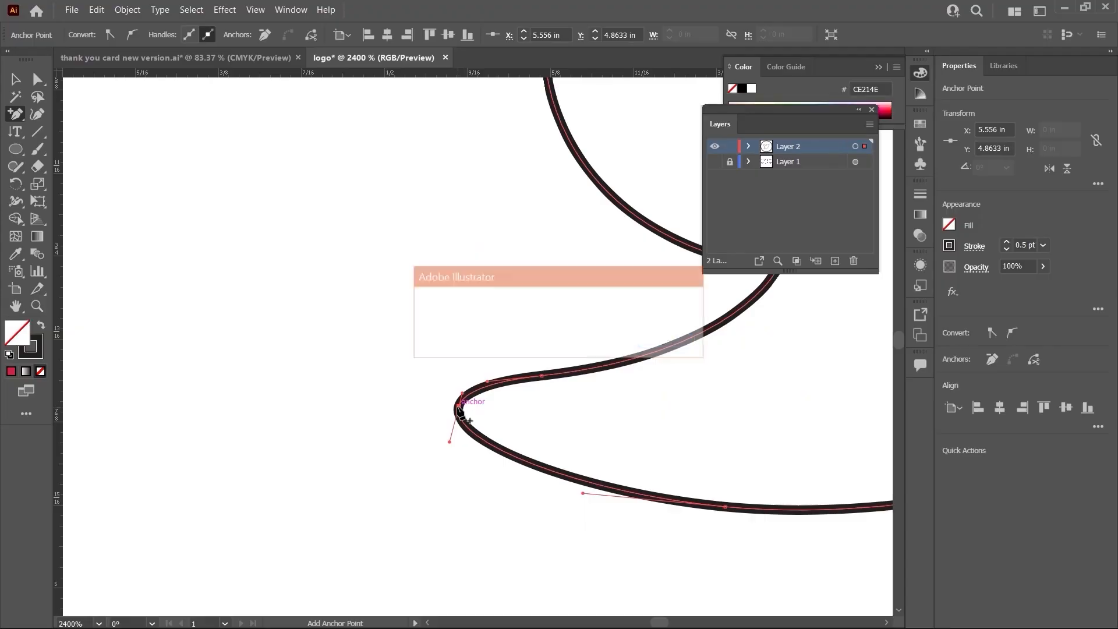
click(654, 341)
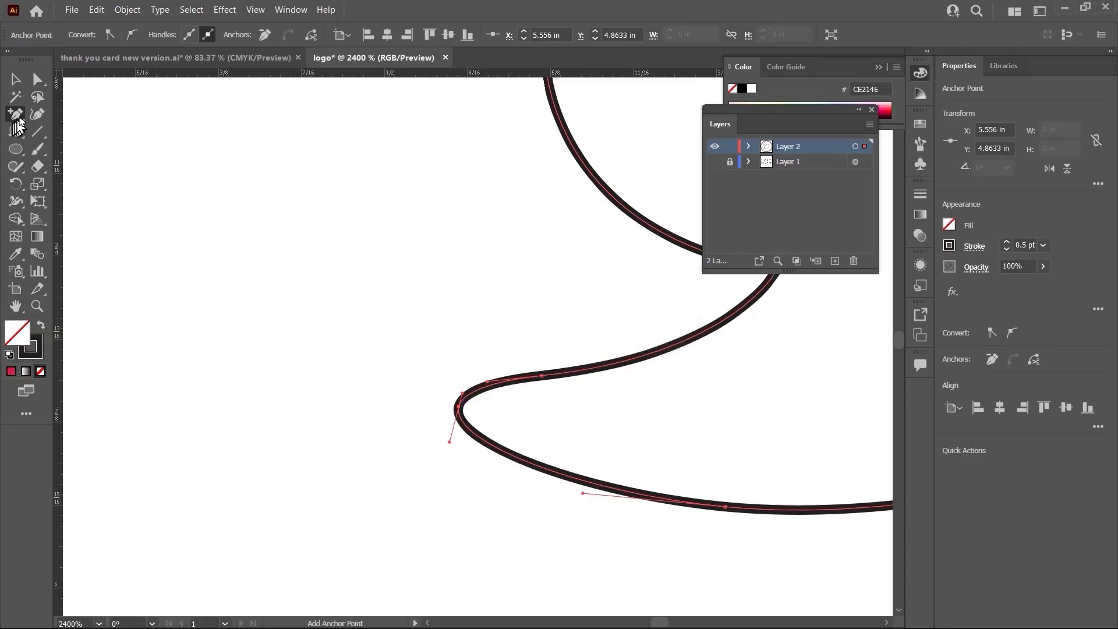
drag(21, 123, 64, 169)
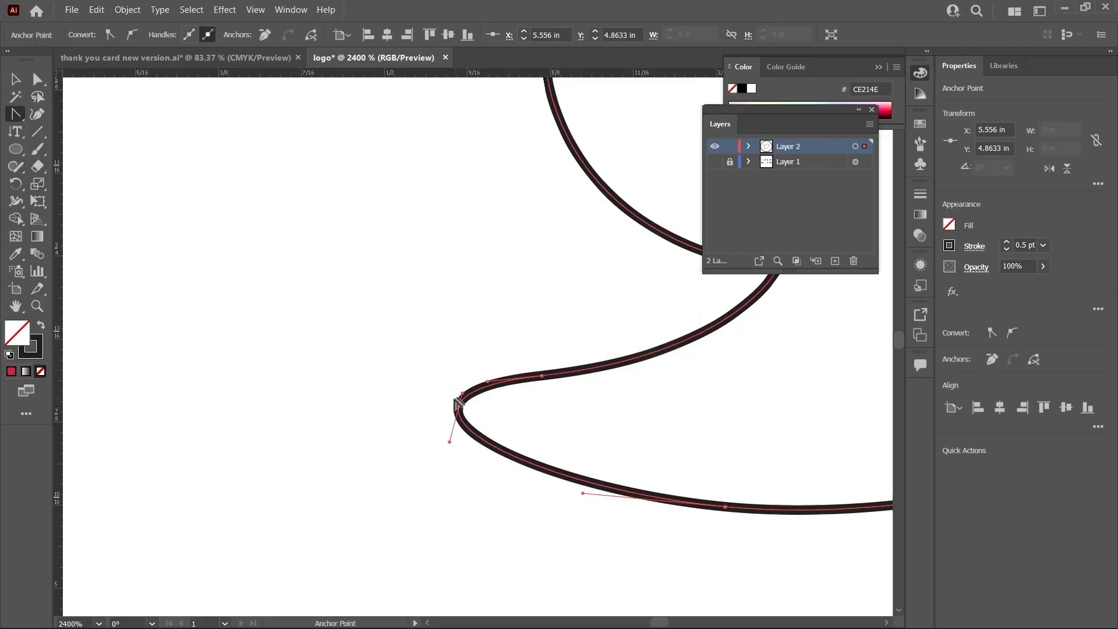
click(458, 408)
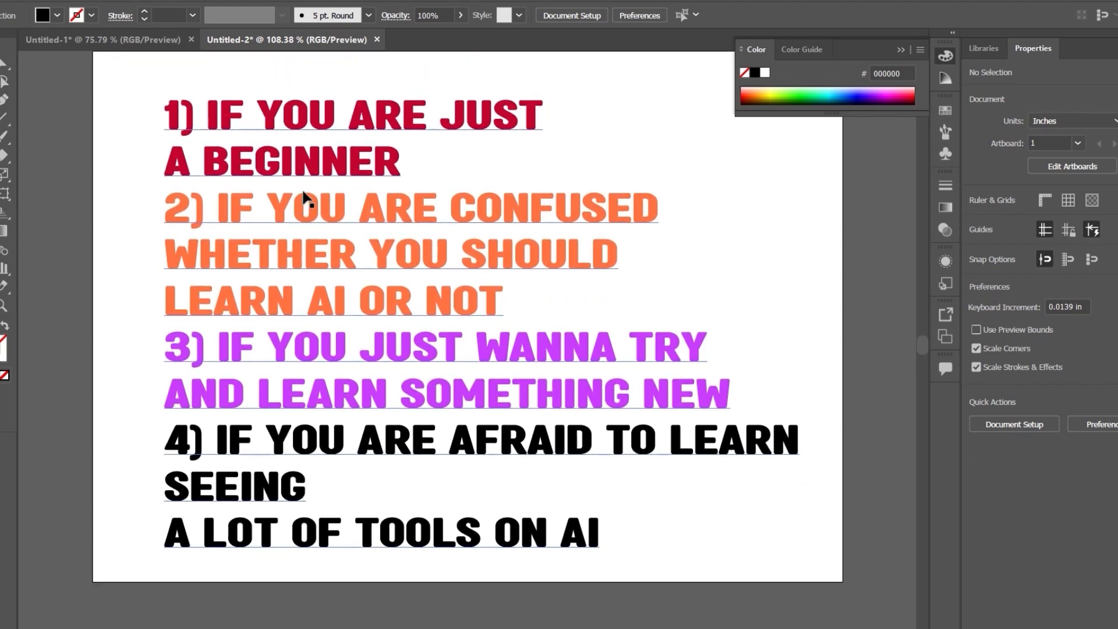
scroll(304, 196, up, 3)
scroll(304, 196, down, 4)
scroll(304, 197, up, 3)
scroll(304, 196, down, 3)
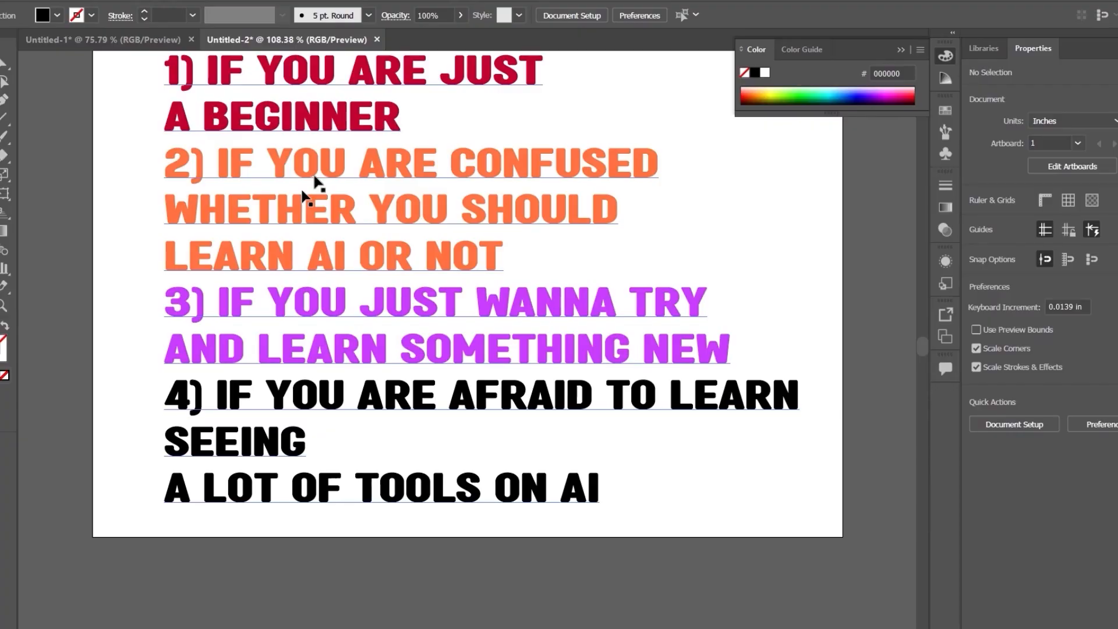
scroll(369, 202, up, 2)
scroll(370, 202, down, 3)
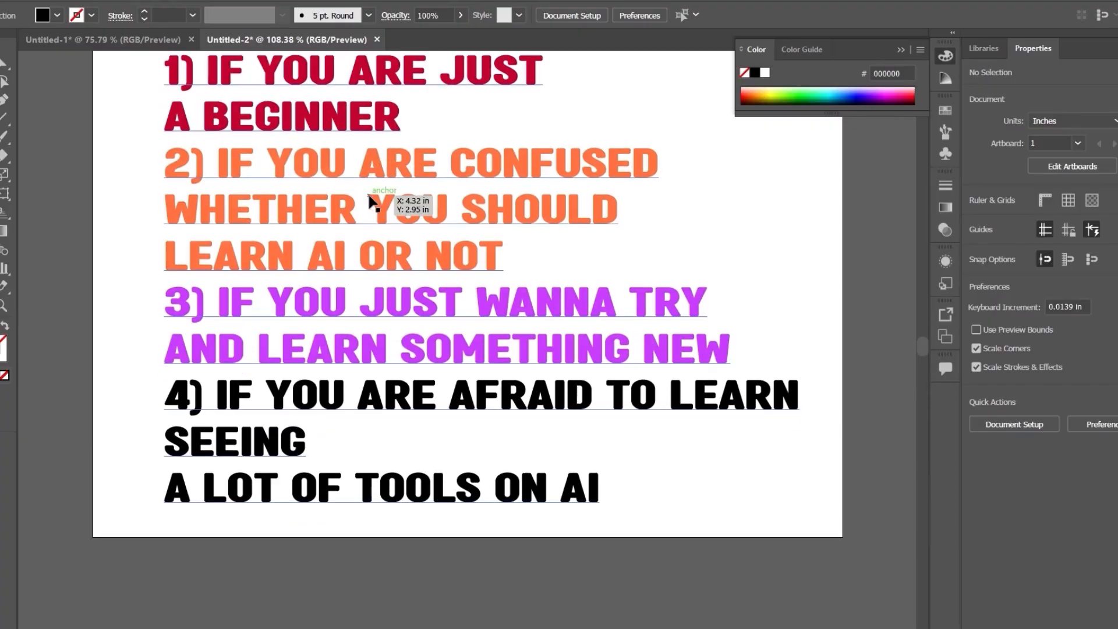
scroll(370, 200, down, 3)
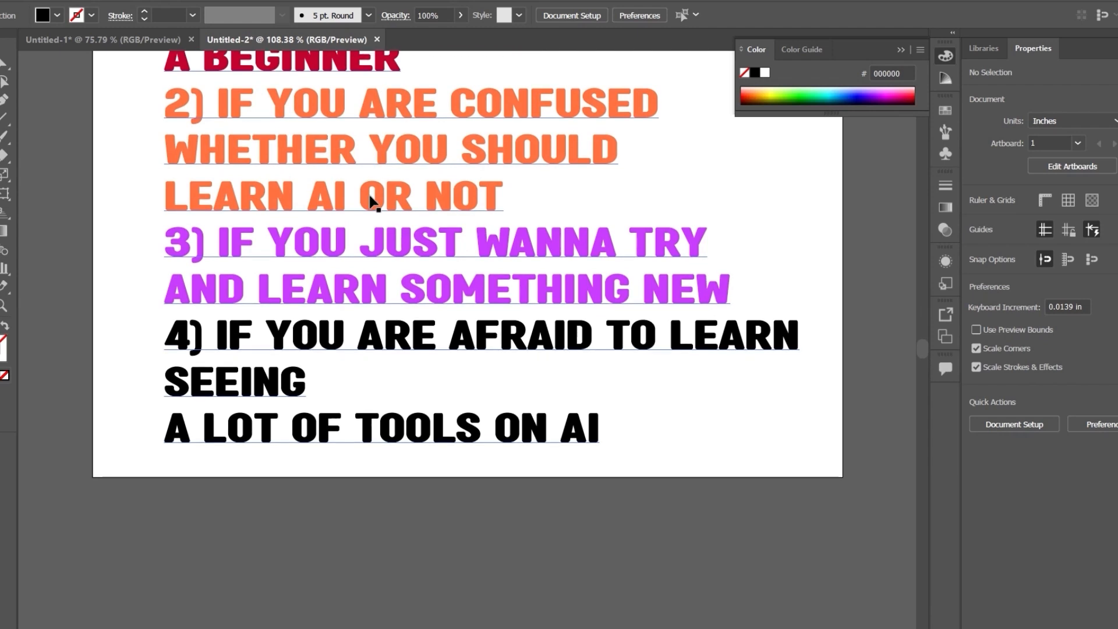
scroll(392, 121, up, 3)
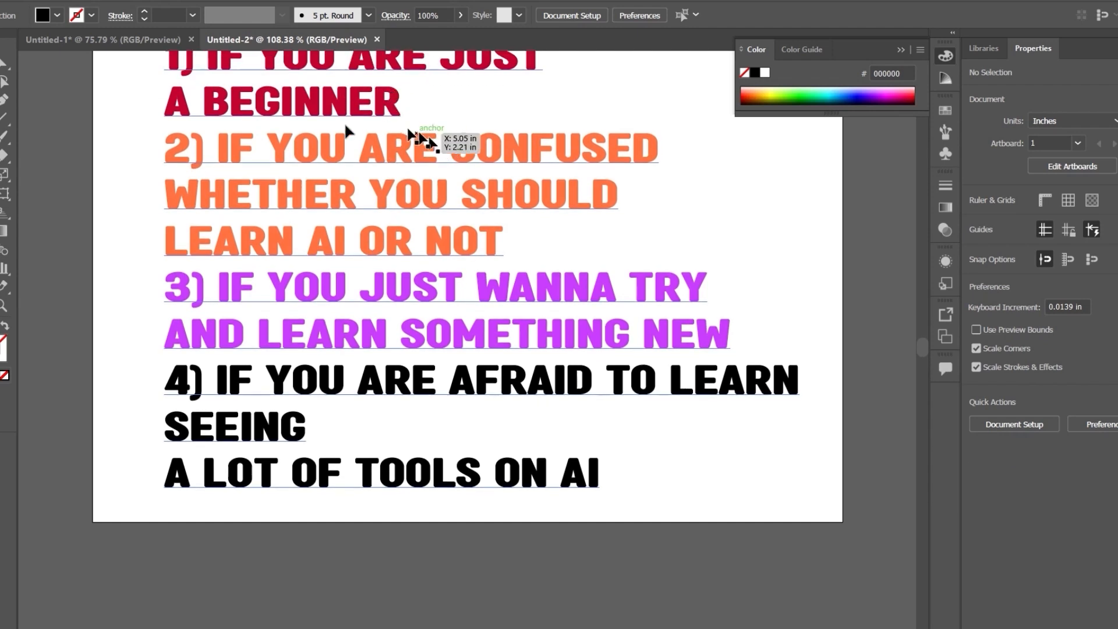
scroll(345, 127, up, 4)
scroll(345, 128, up, 3)
scroll(344, 128, down, 5)
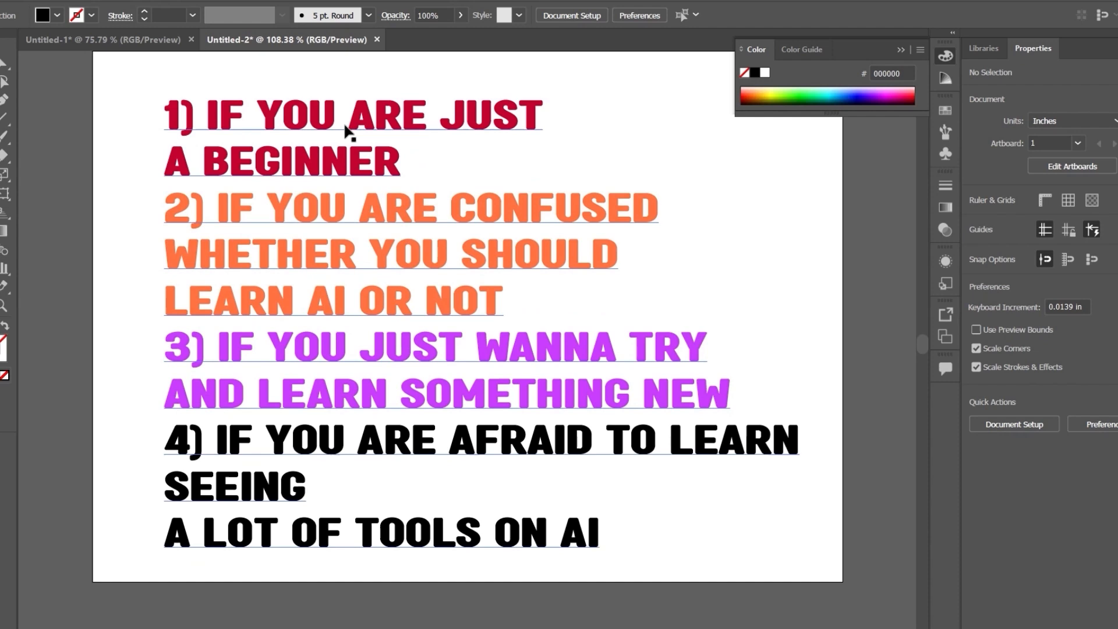
scroll(346, 129, down, 7)
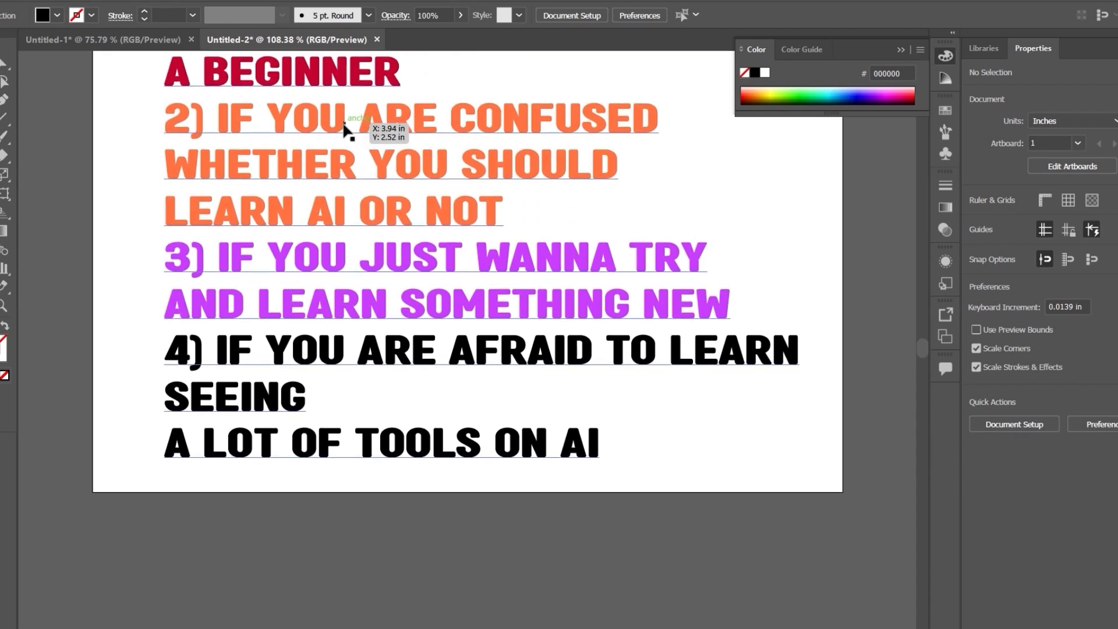
scroll(345, 130, up, 4)
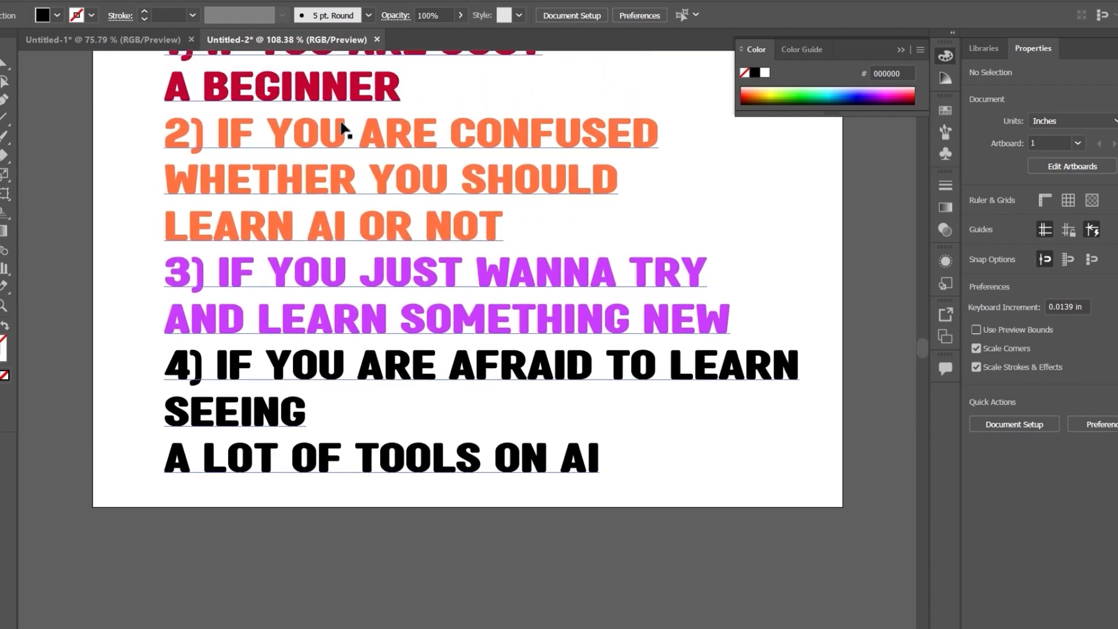
scroll(343, 124, down, 2)
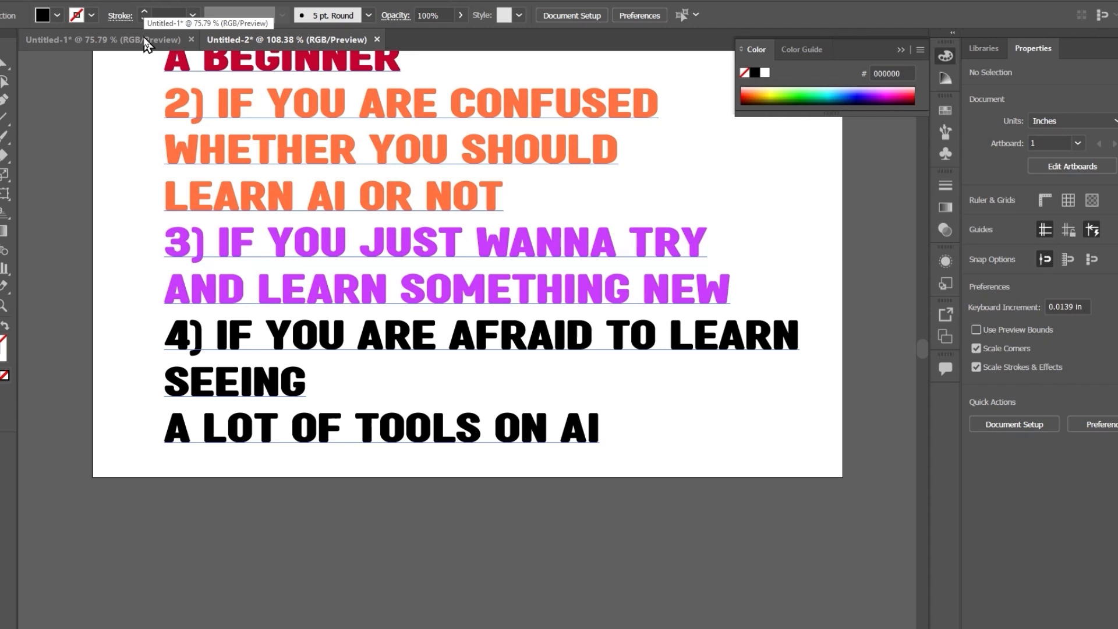
scroll(258, 115, up, 5)
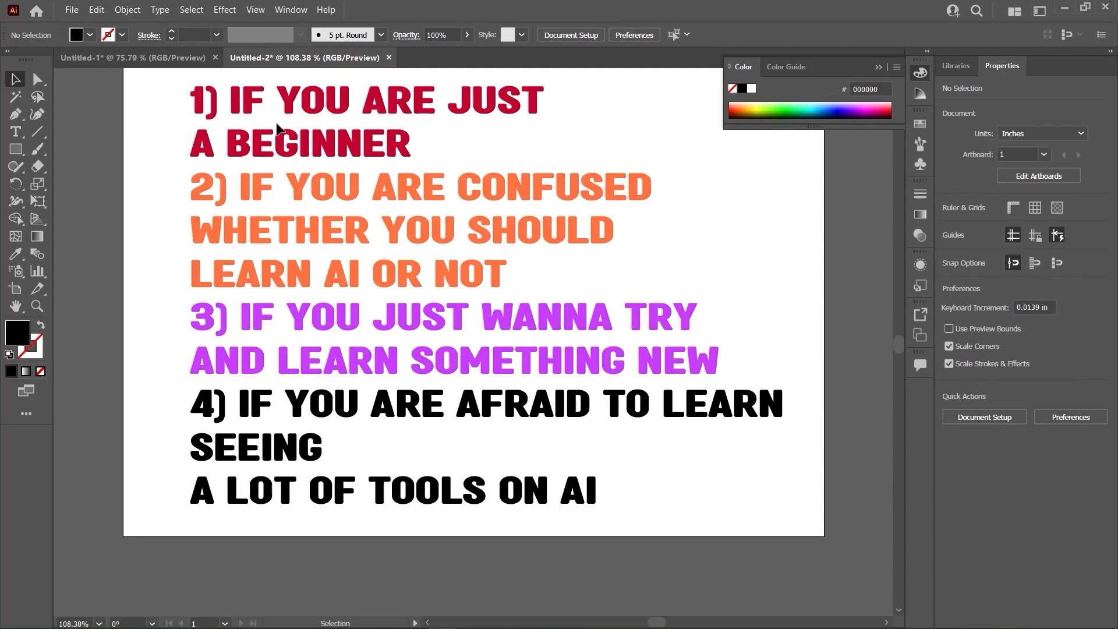
scroll(277, 127, up, 2)
scroll(278, 127, down, 6)
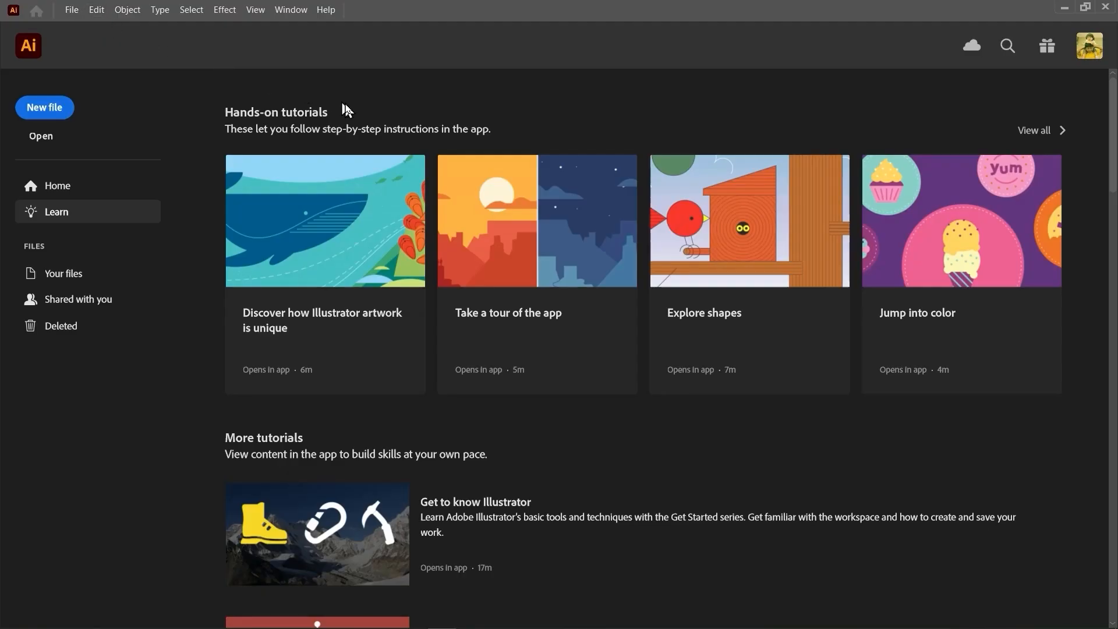
scroll(361, 102, down, 6)
scroll(367, 114, up, 6)
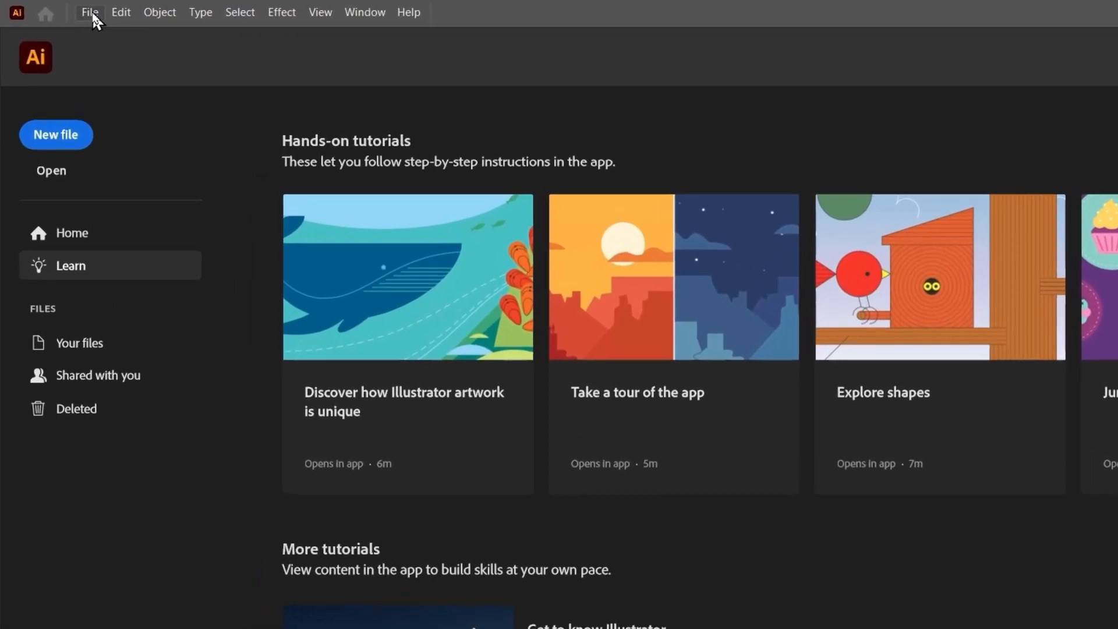
- Create a new 1920 x 1080 px landscape document in RGB color with raster effects set to Screen (72 ppi)
click(72, 10)
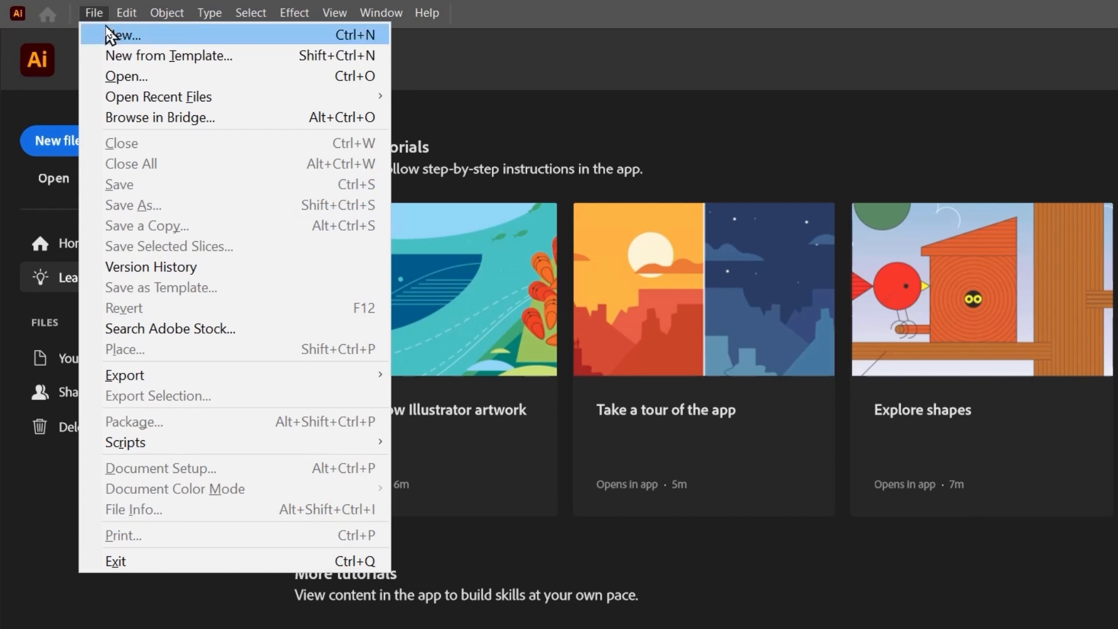
click(108, 35)
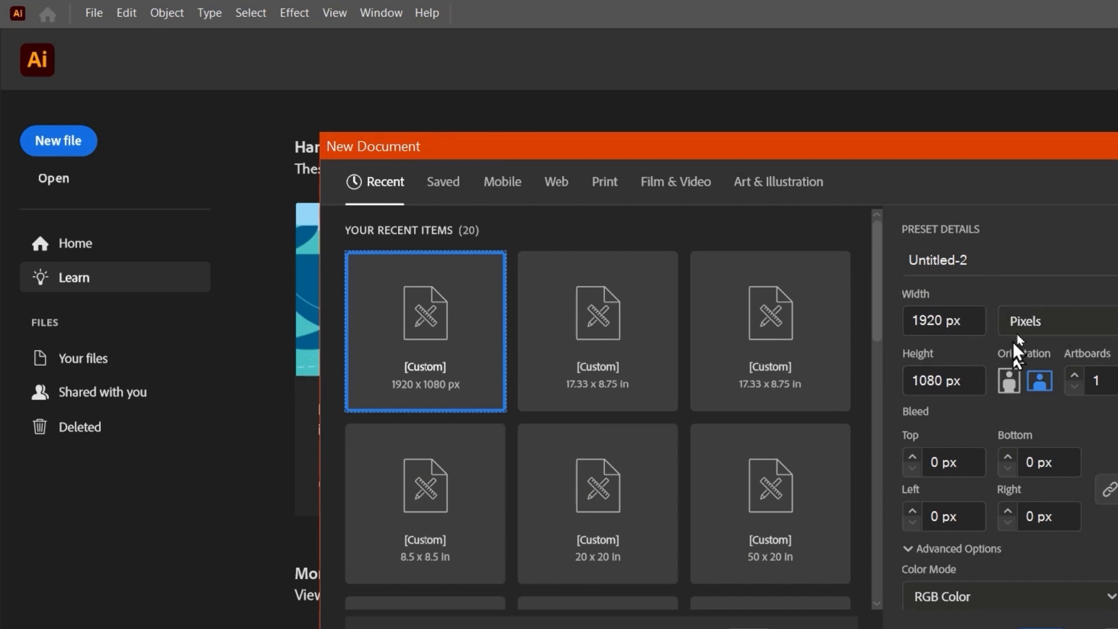
click(1016, 385)
click(1040, 382)
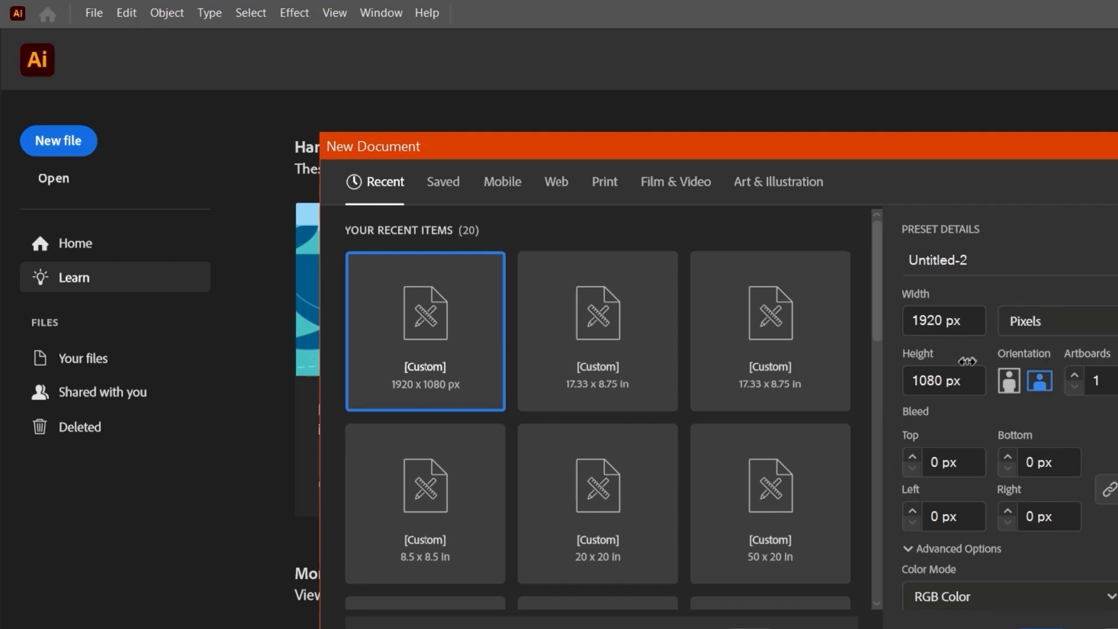
scroll(967, 362, down, 3)
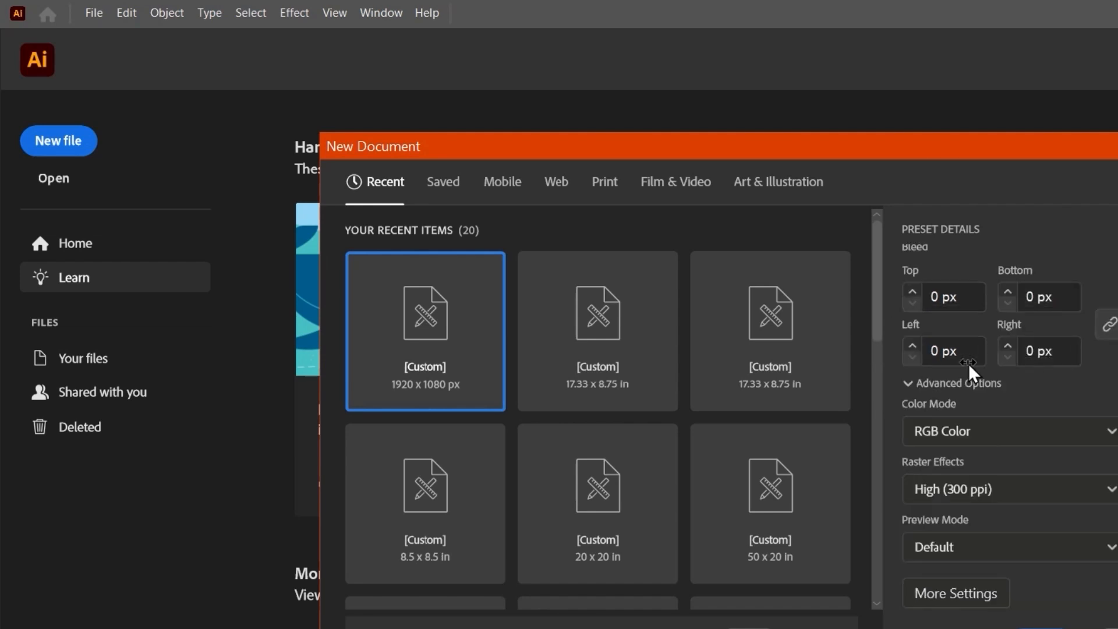
click(1019, 492)
click(978, 587)
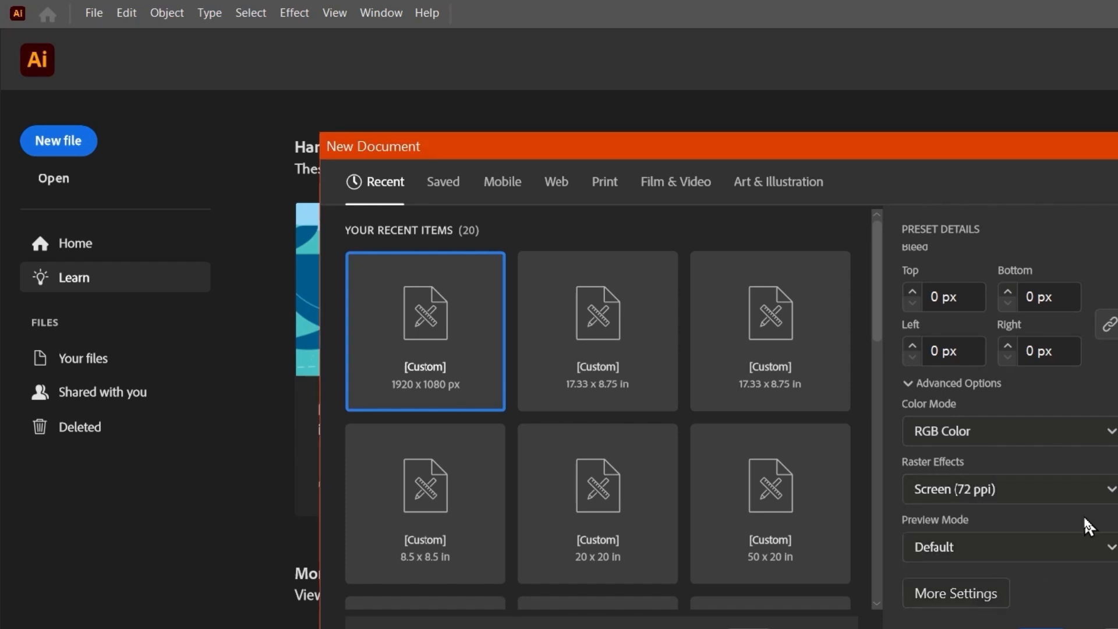
click(1042, 627)
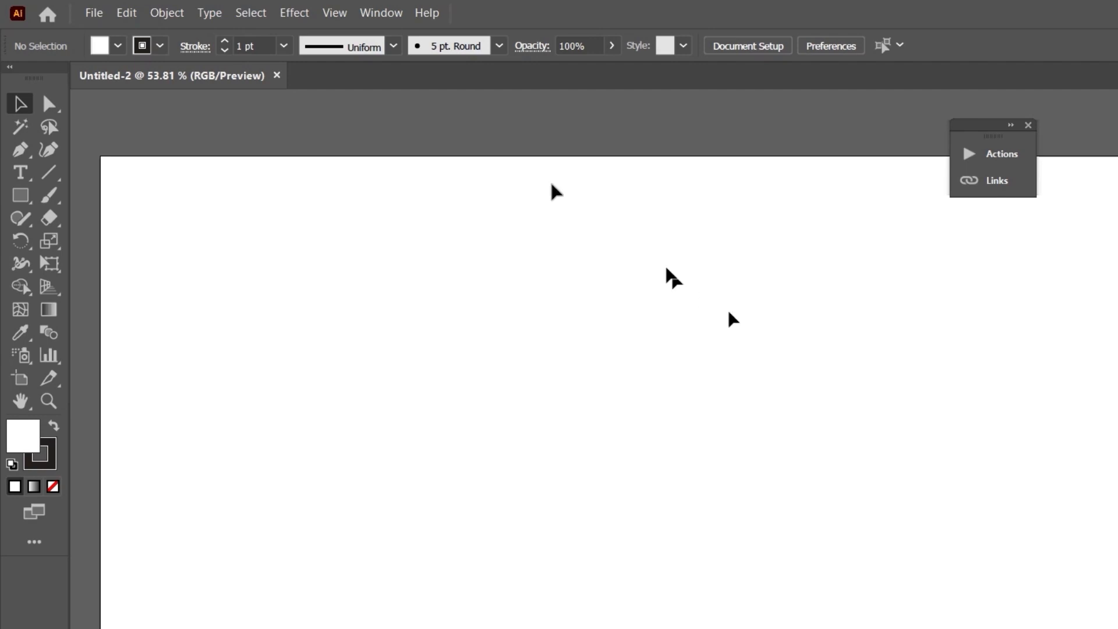
- Reset the Essentials Classic workspace to its default layout
click(372, 18)
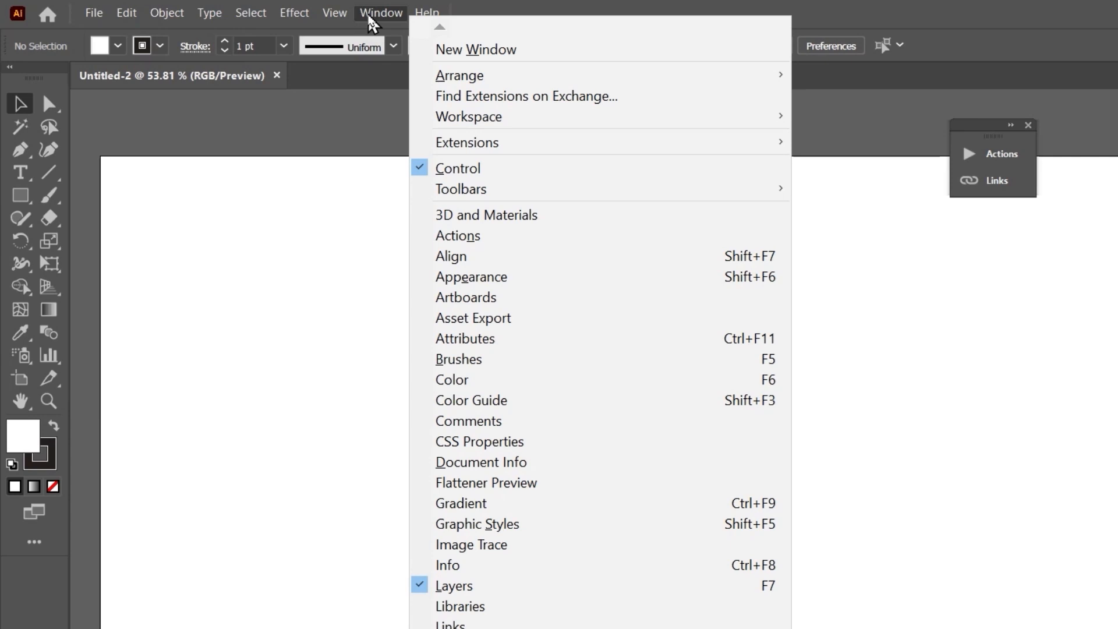
mouse_move(489, 124)
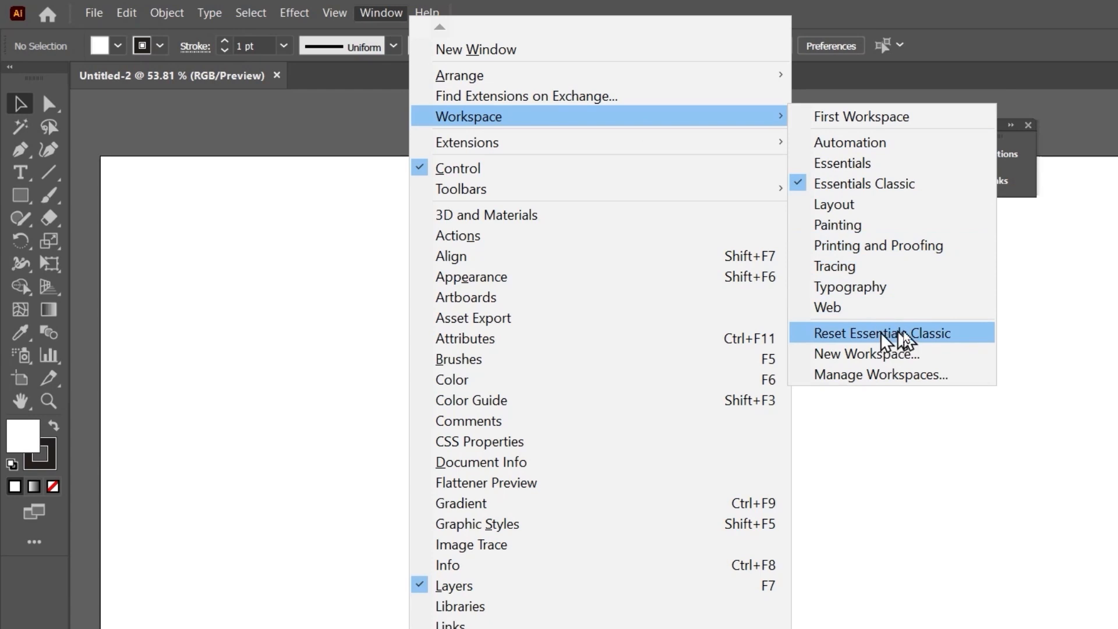
click(906, 335)
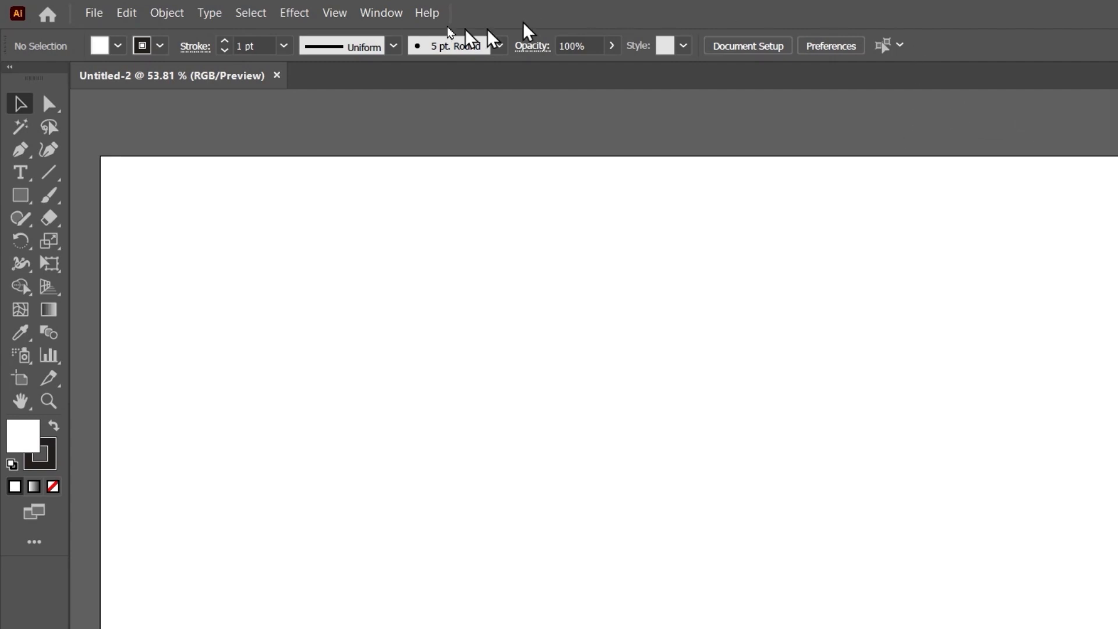
click(396, 17)
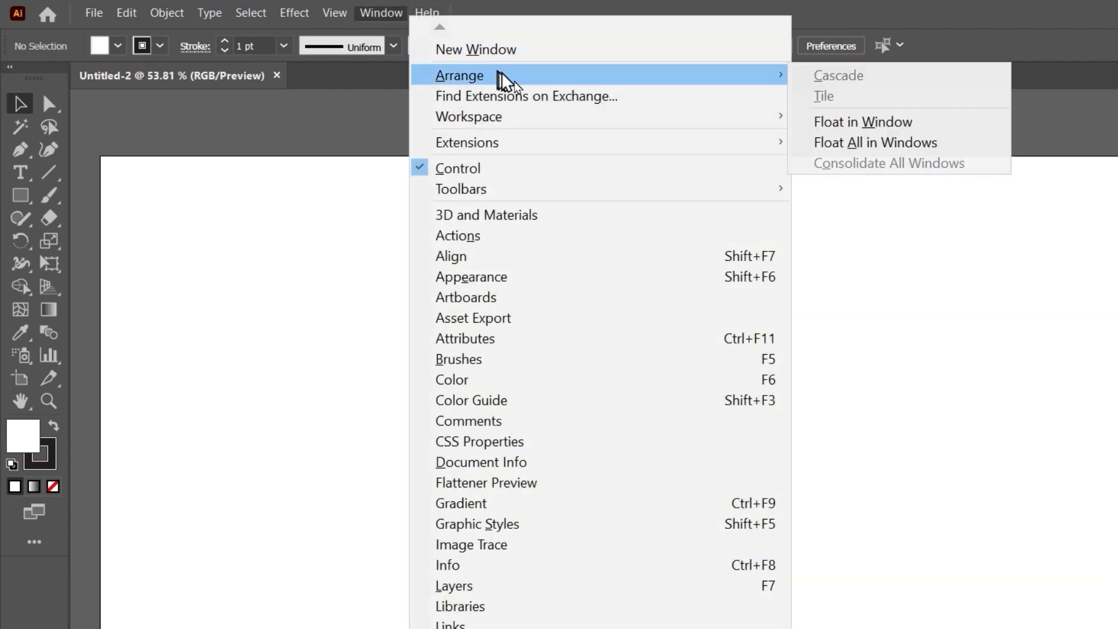
mouse_move(531, 119)
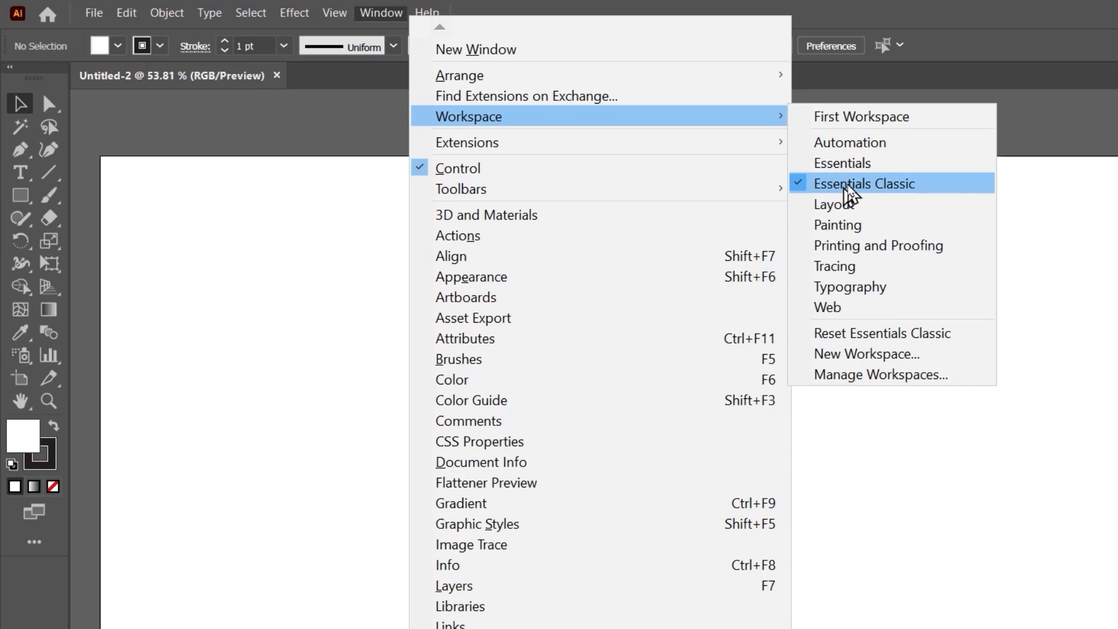
click(1056, 122)
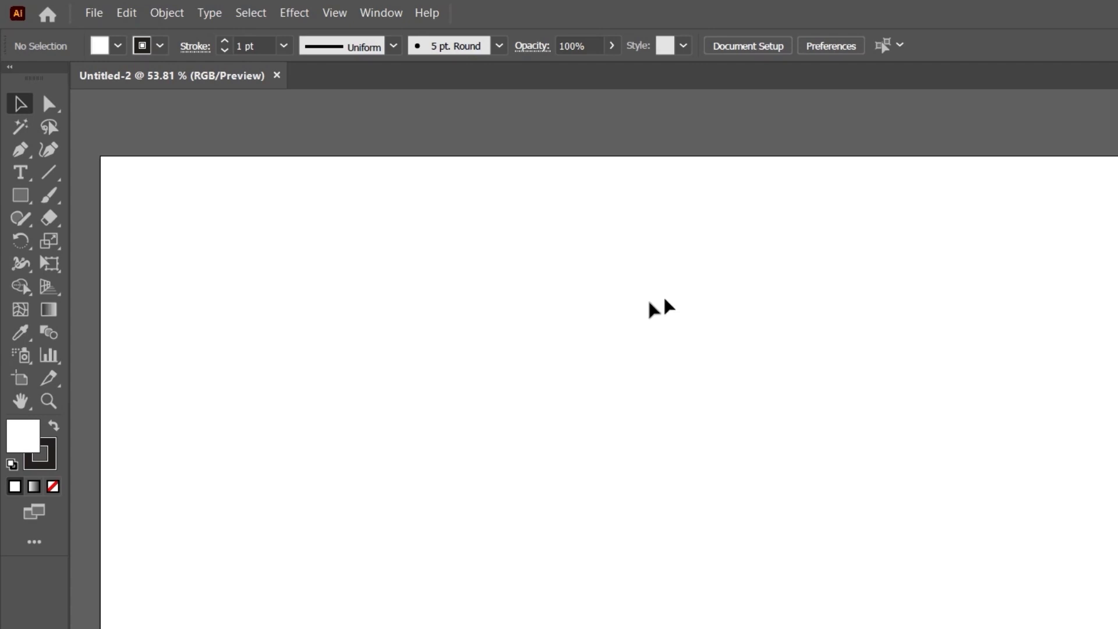
- Add a short line of random placeholder text in the upper middle of the artboard and select it as an object
click(21, 174)
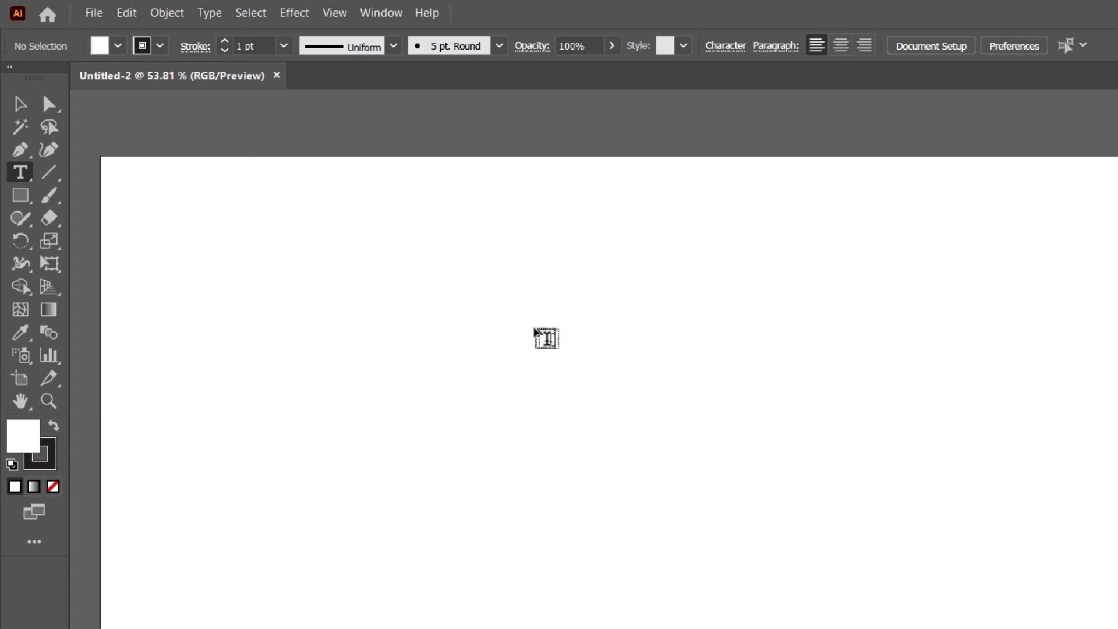
click(545, 337)
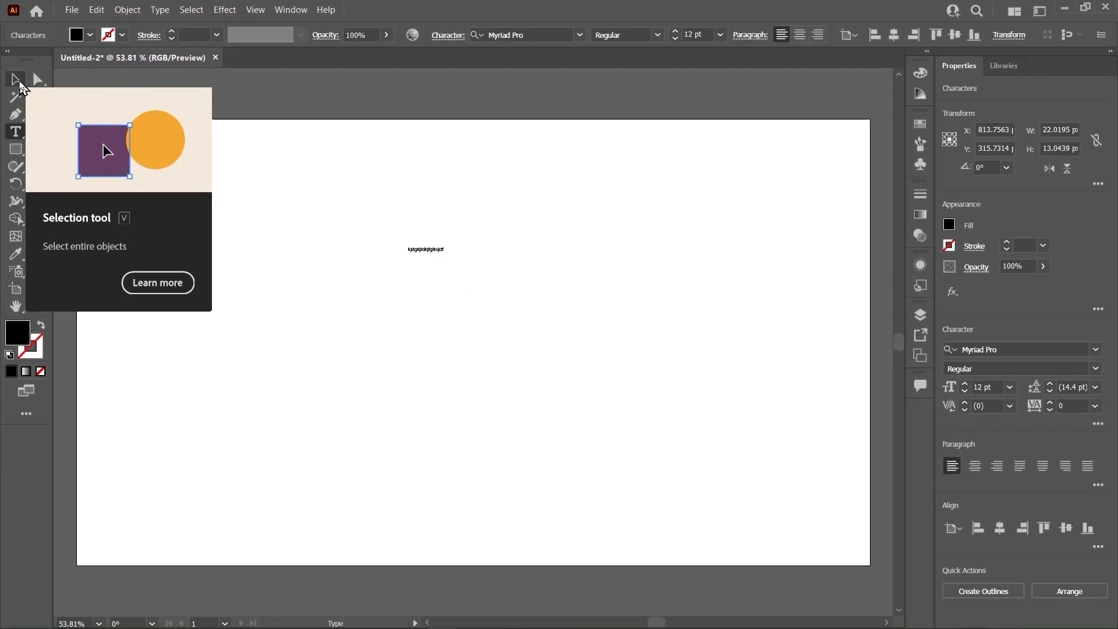
click(20, 85)
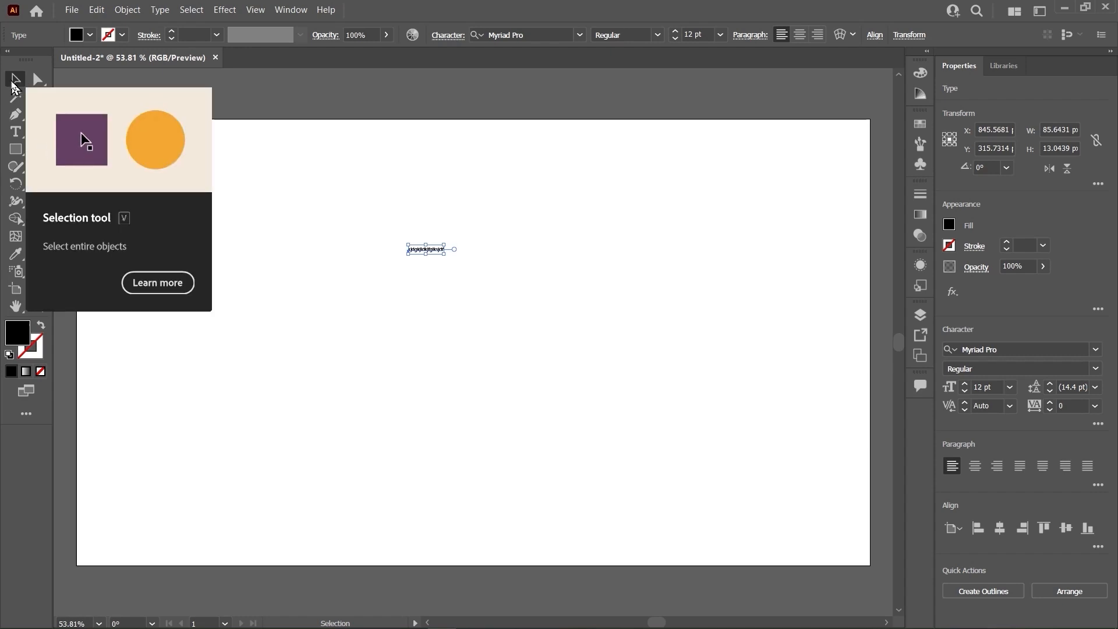
- Dismiss the Move settings, deselect the placeholder text, and reselect it by drawing a selection marquee around it
double_click(13, 80)
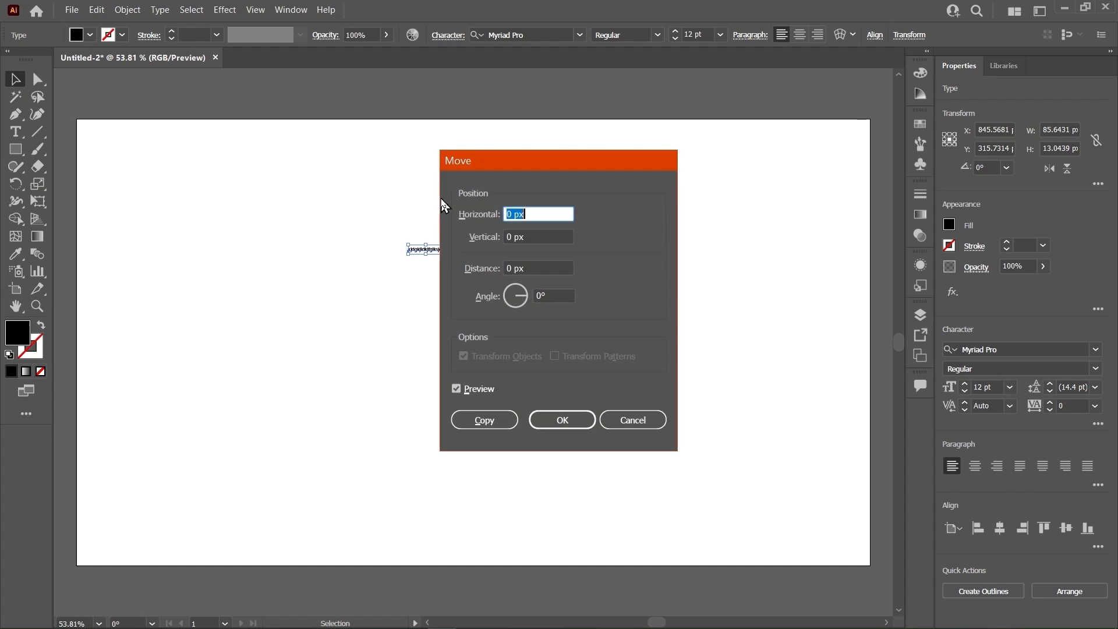
click(612, 416)
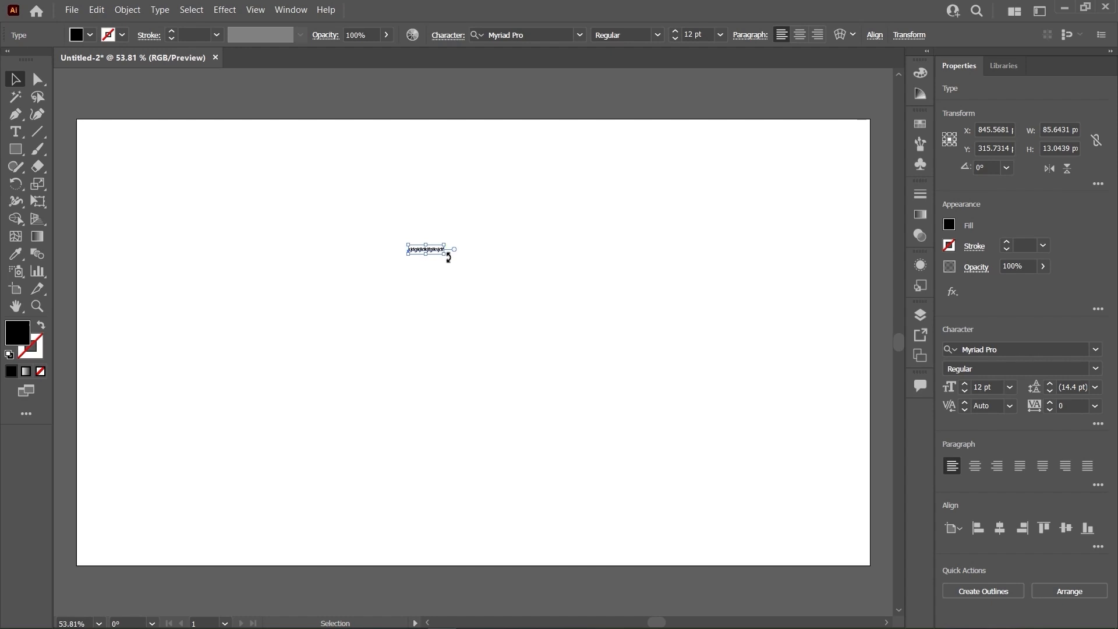
click(505, 225)
drag(502, 215, 384, 262)
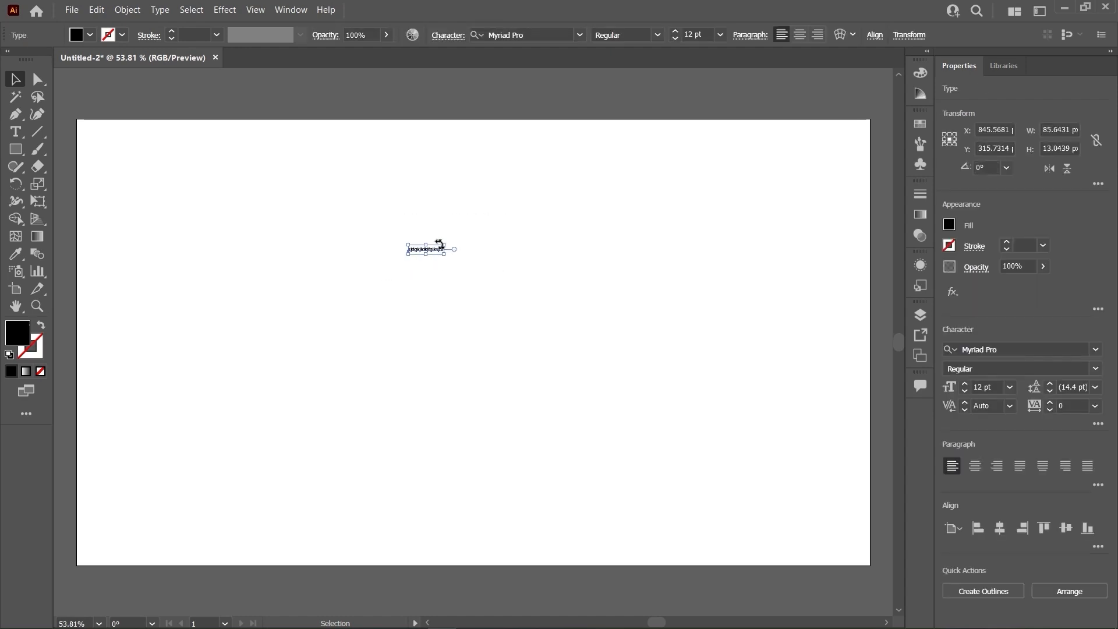
click(474, 204)
drag(481, 196, 397, 261)
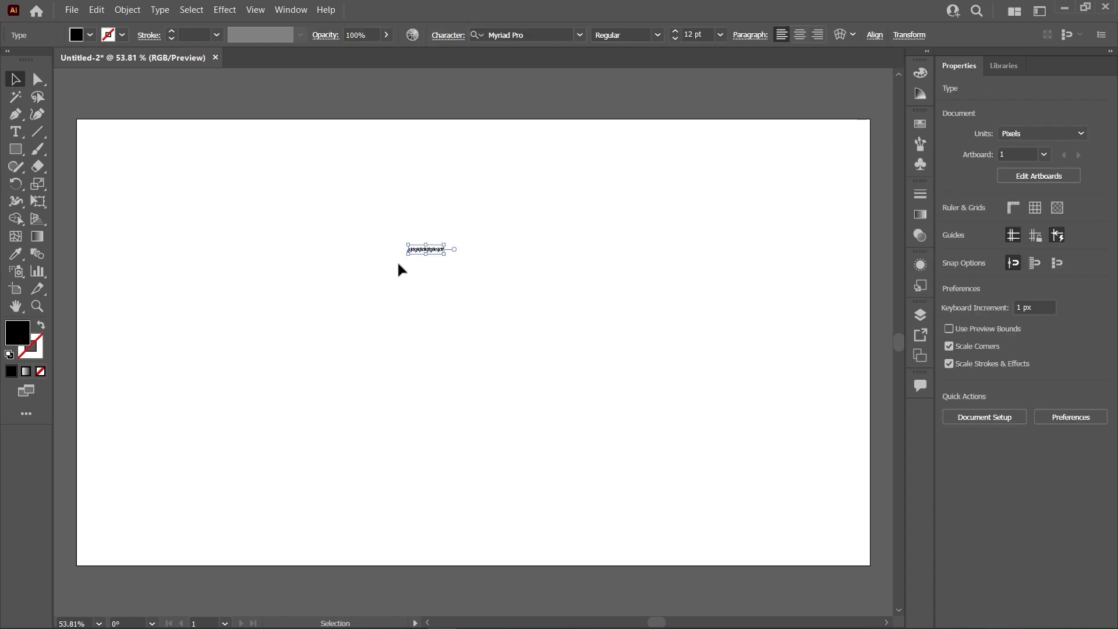
click(502, 200)
mouse_move(351, 217)
mouse_down()
mouse_move(471, 218)
mouse_move(478, 239)
mouse_up()
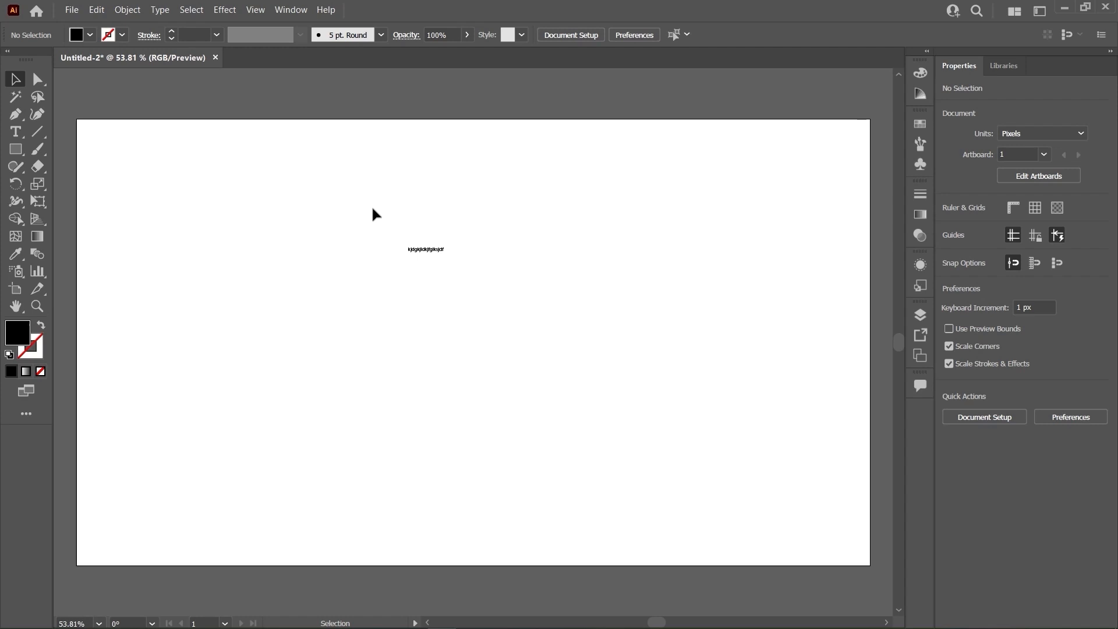
drag(373, 209, 482, 285)
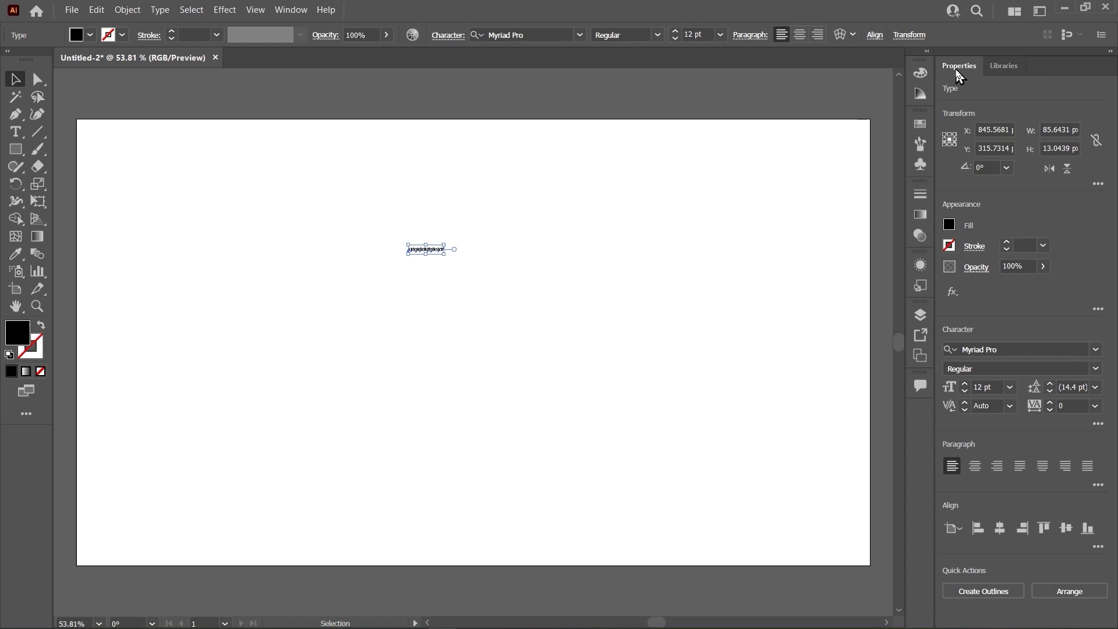
- Hide the Properties panel and restore it to the workspace
click(301, 16)
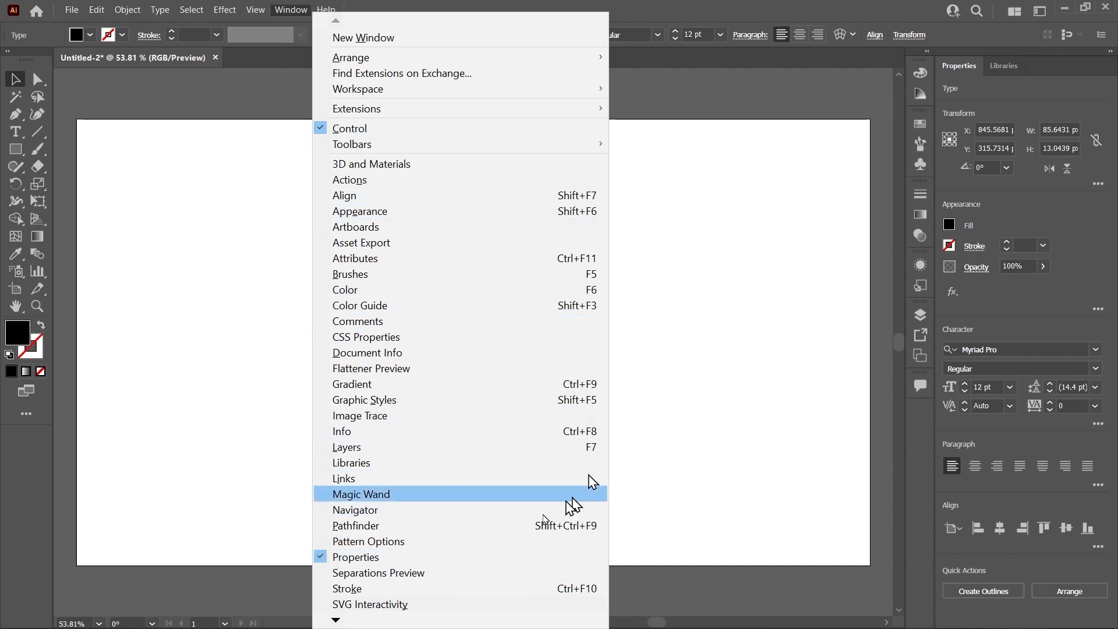
click(507, 558)
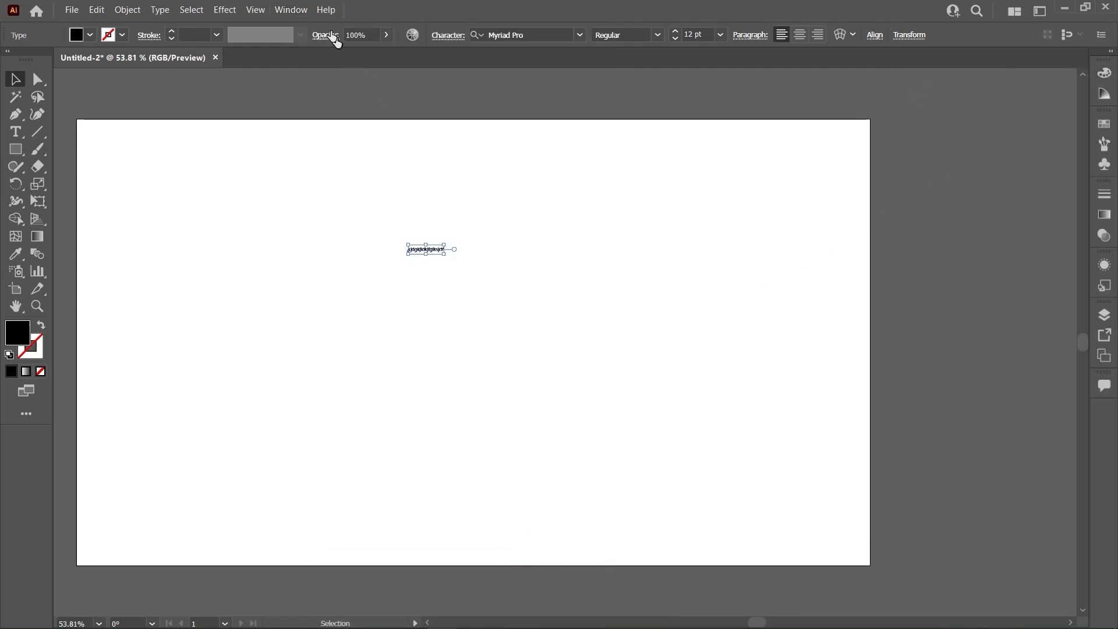
click(296, 15)
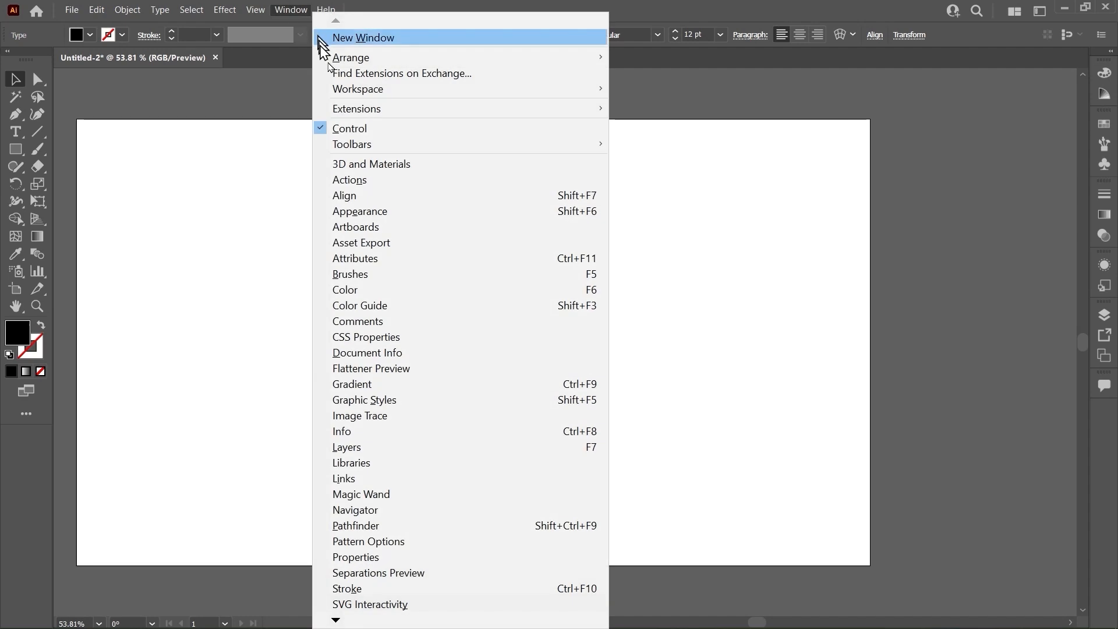
mouse_move(358, 97)
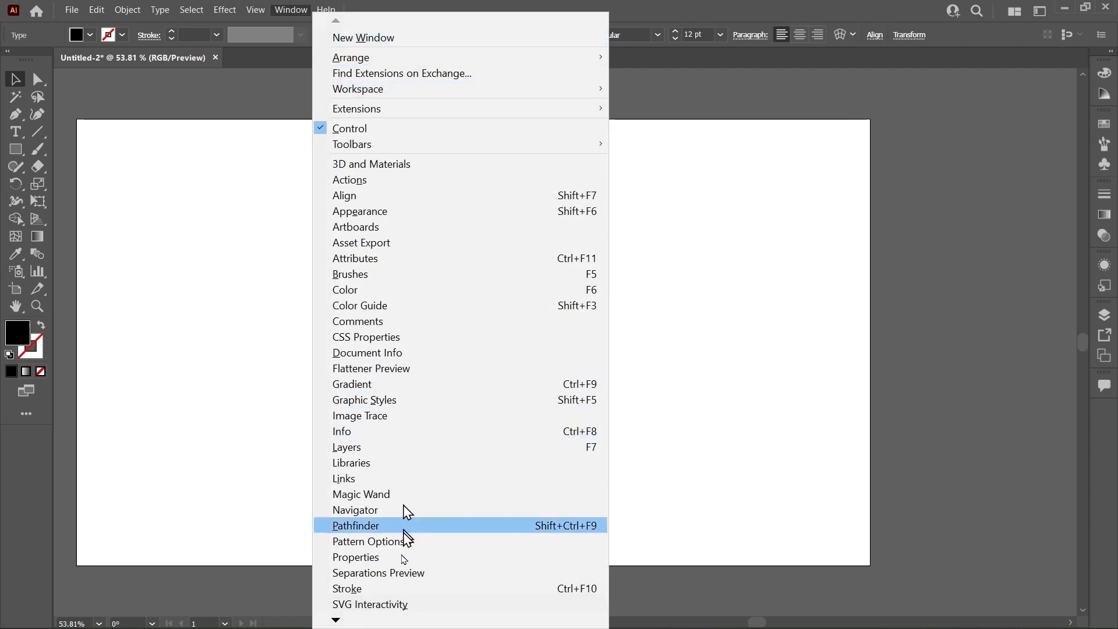
click(360, 559)
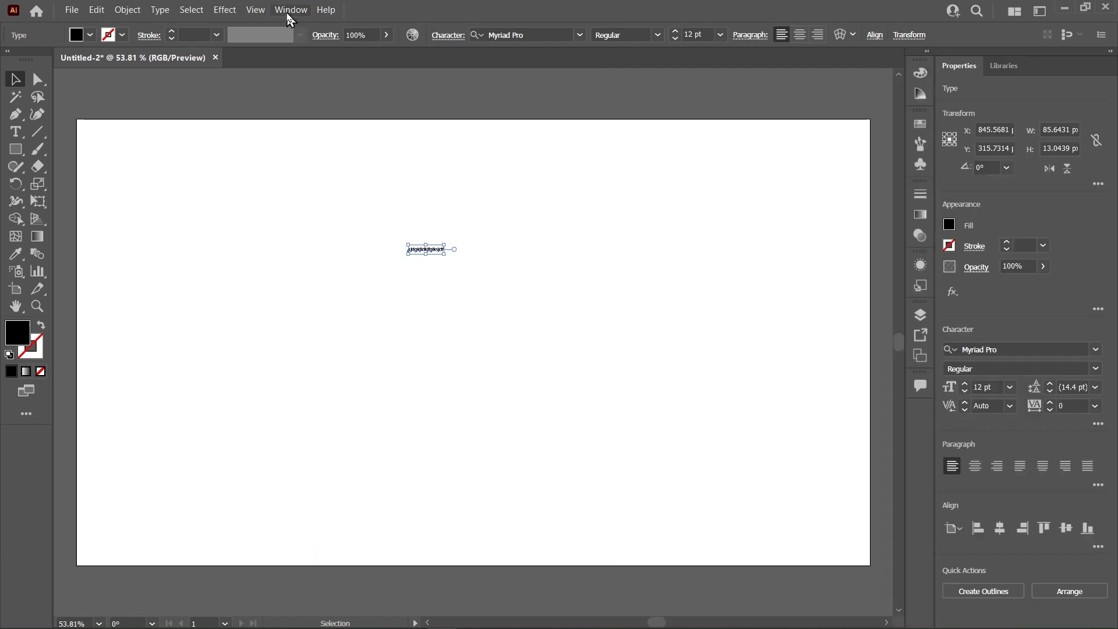
- Collapse the dock holding the Properties panel to icons and expand it again
click(287, 15)
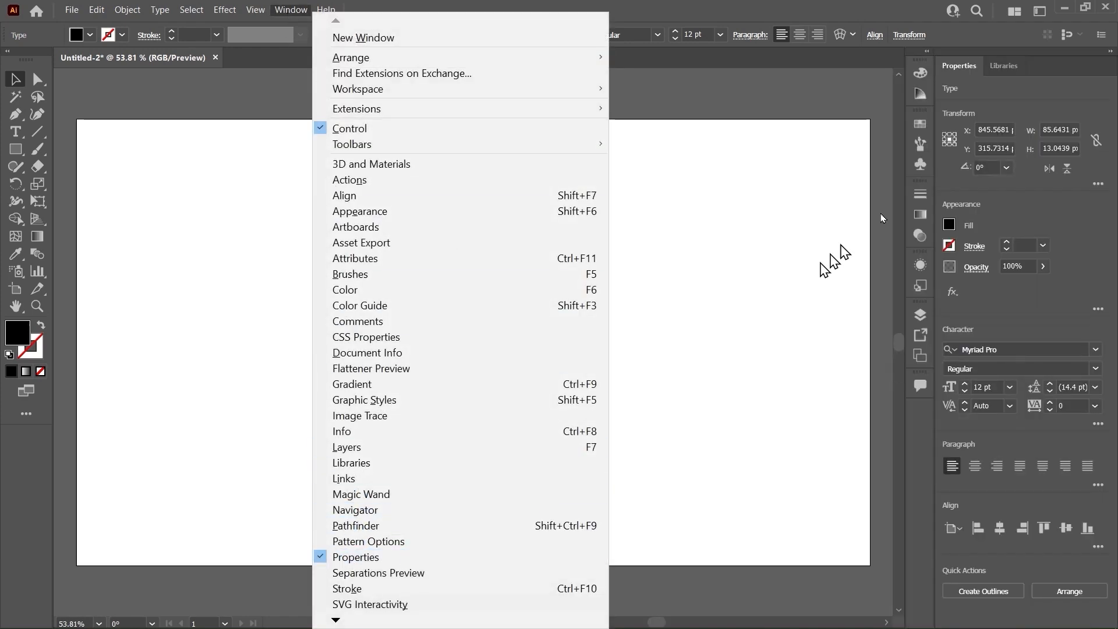
click(962, 66)
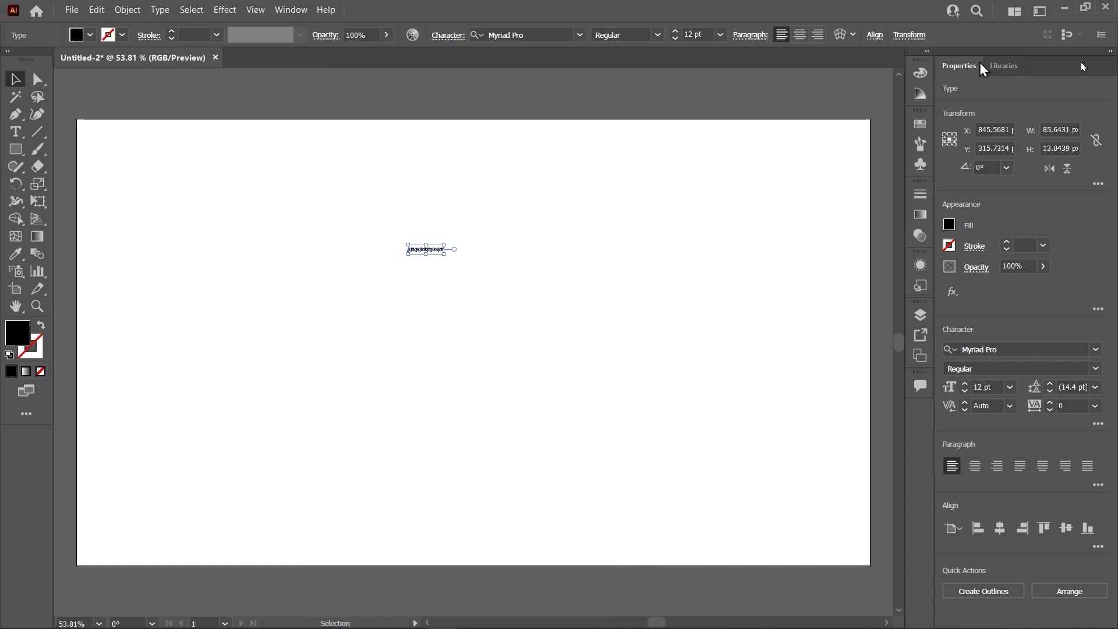
click(1109, 54)
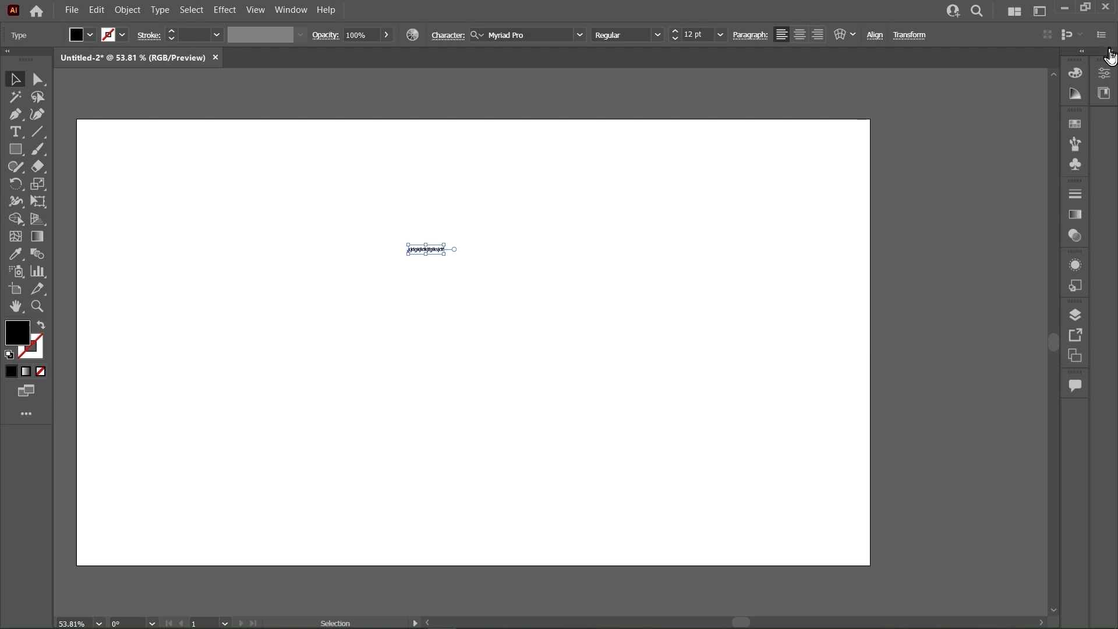
click(1111, 54)
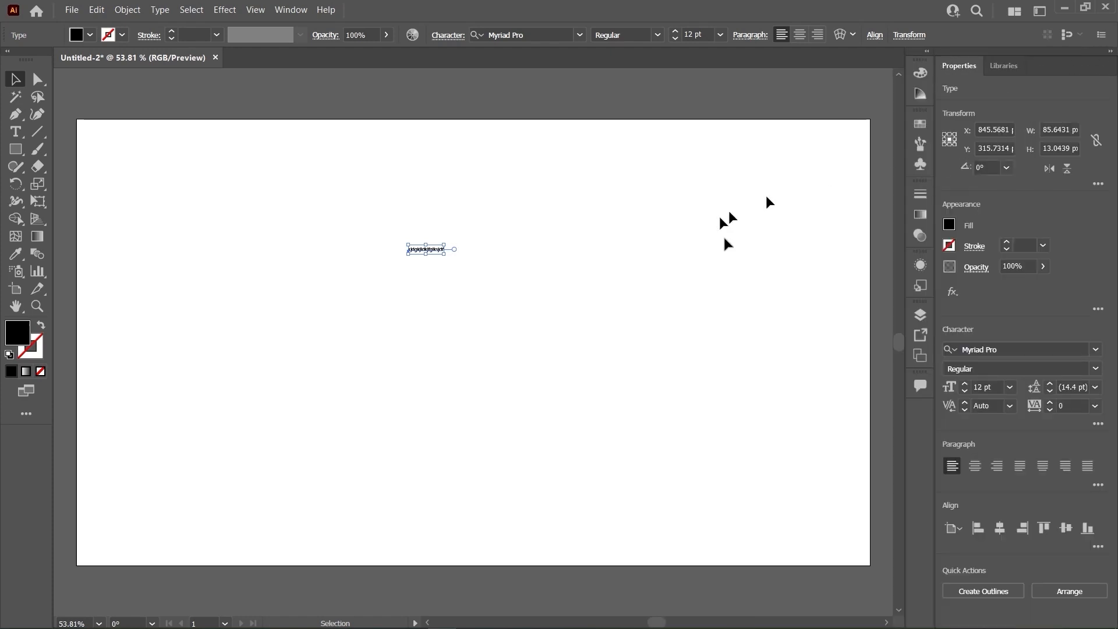
- Deselect the placeholder text, reselect it as an object, and clear the selection
click(564, 283)
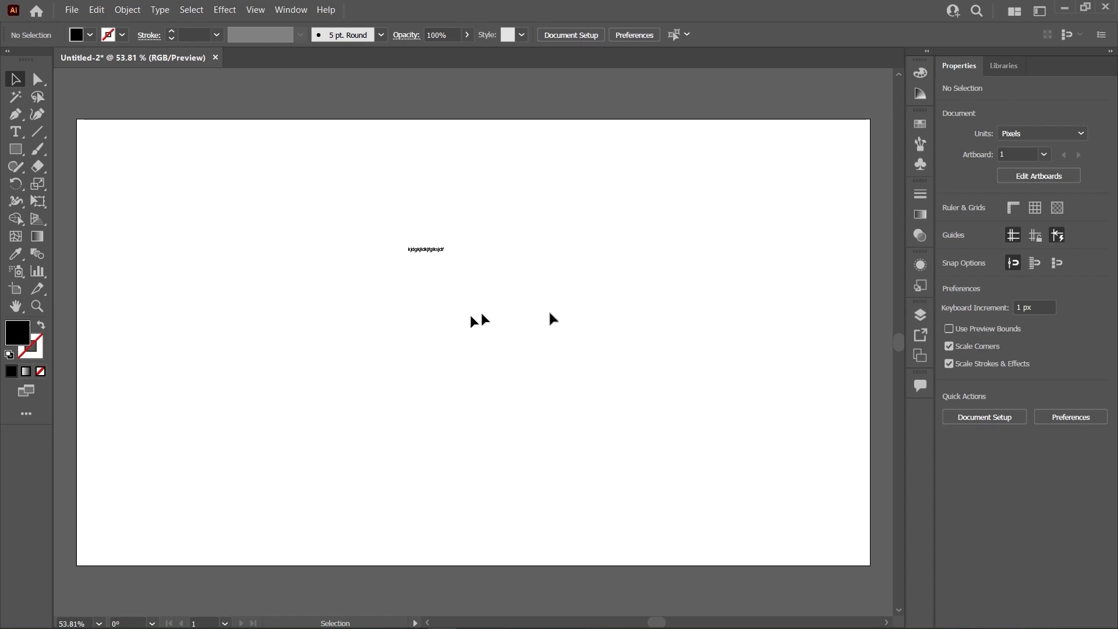
click(433, 256)
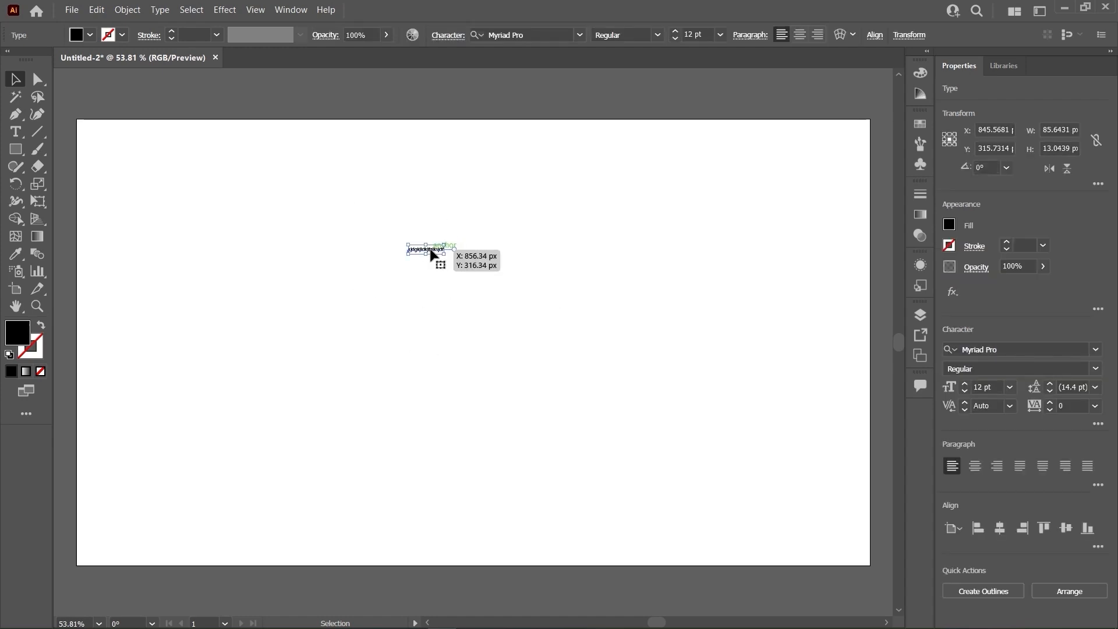
click(367, 210)
drag(379, 201, 582, 379)
click(472, 265)
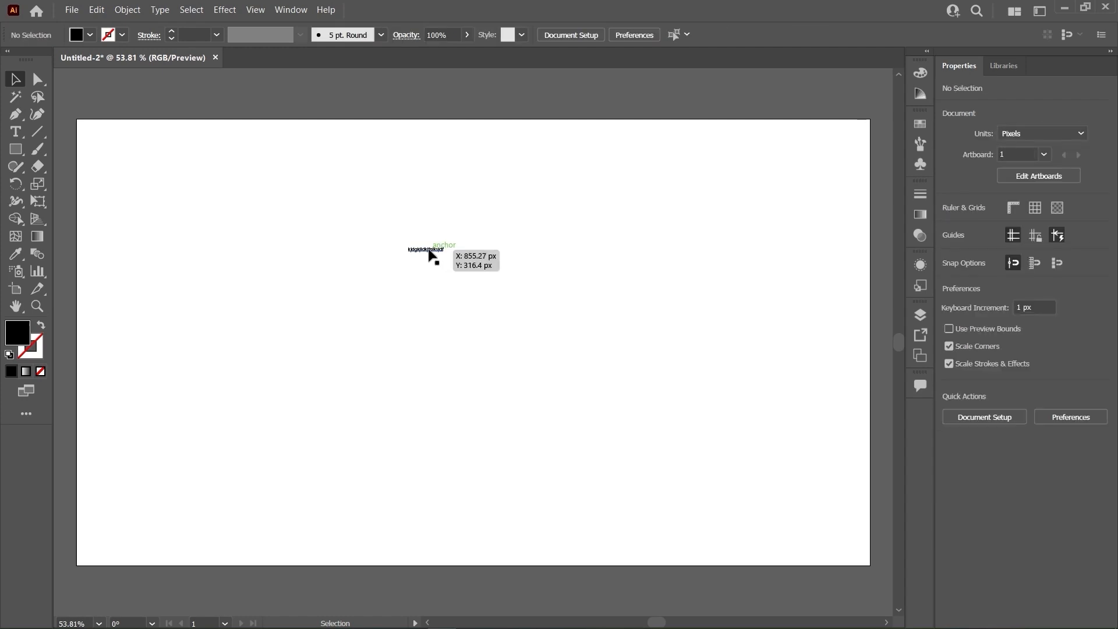
- Set the placeholder text's font size to 72 pt, move it to about X 954, Y 352 px, and deselect it
click(431, 254)
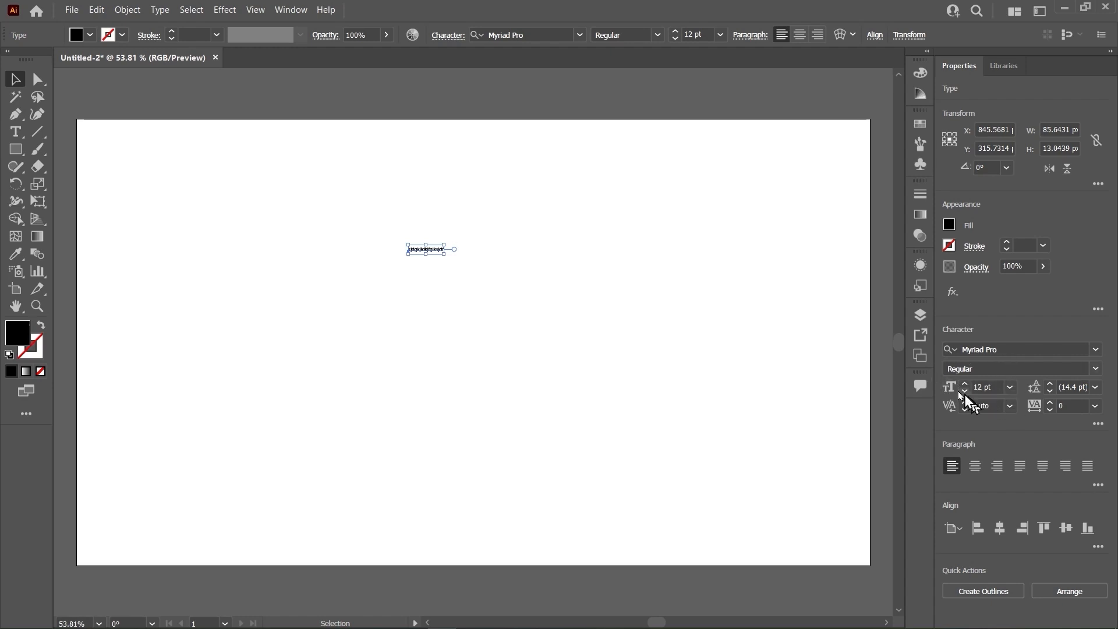
click(1011, 396)
click(1024, 377)
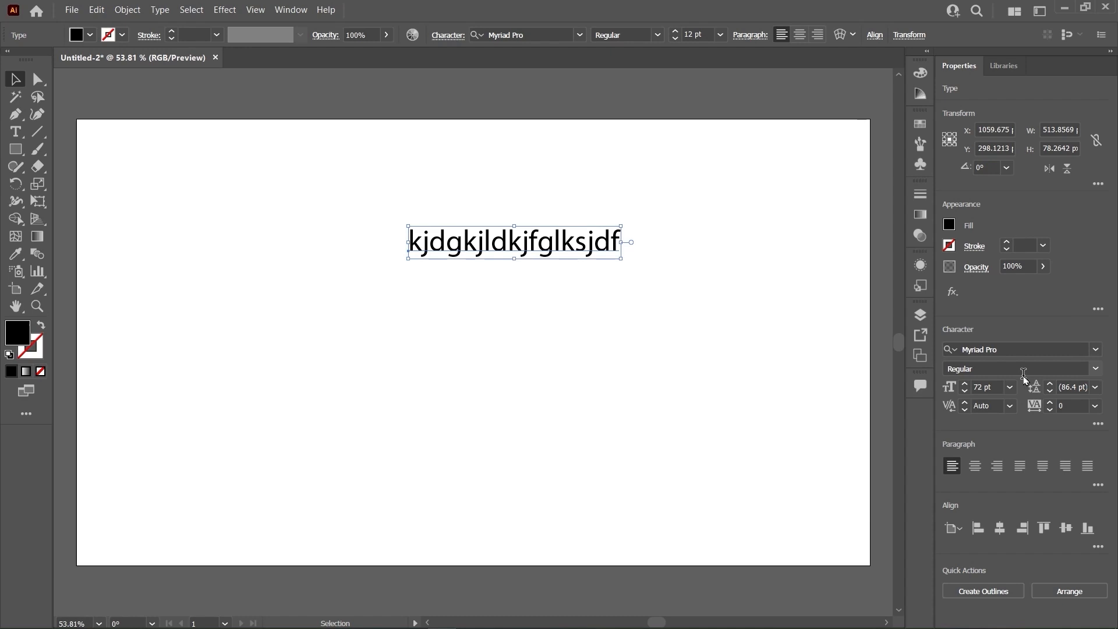
drag(535, 243, 491, 265)
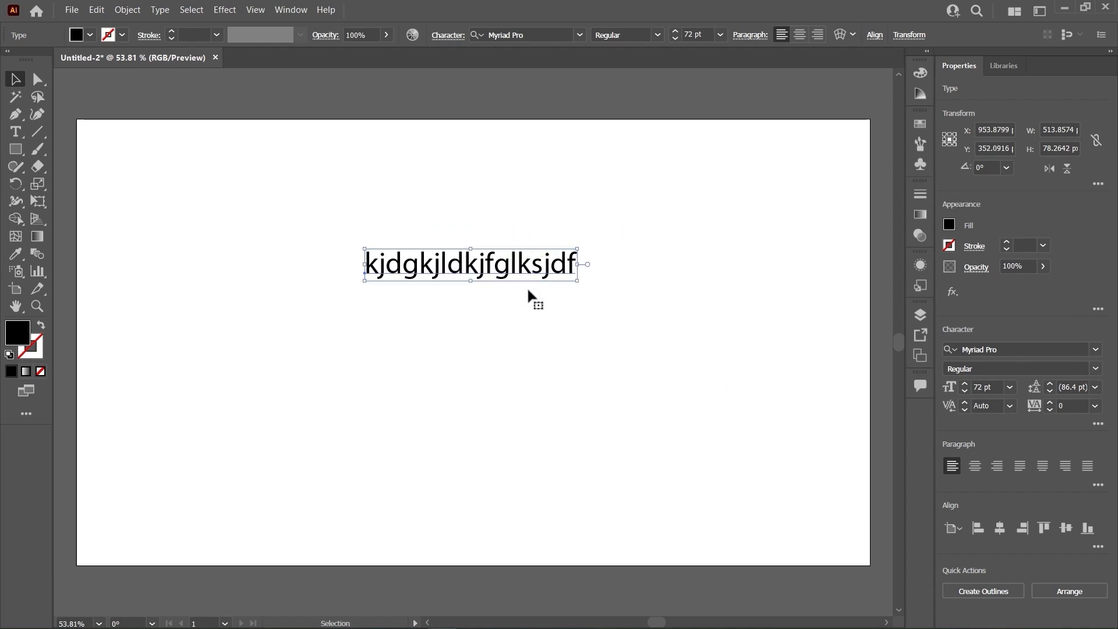
click(619, 228)
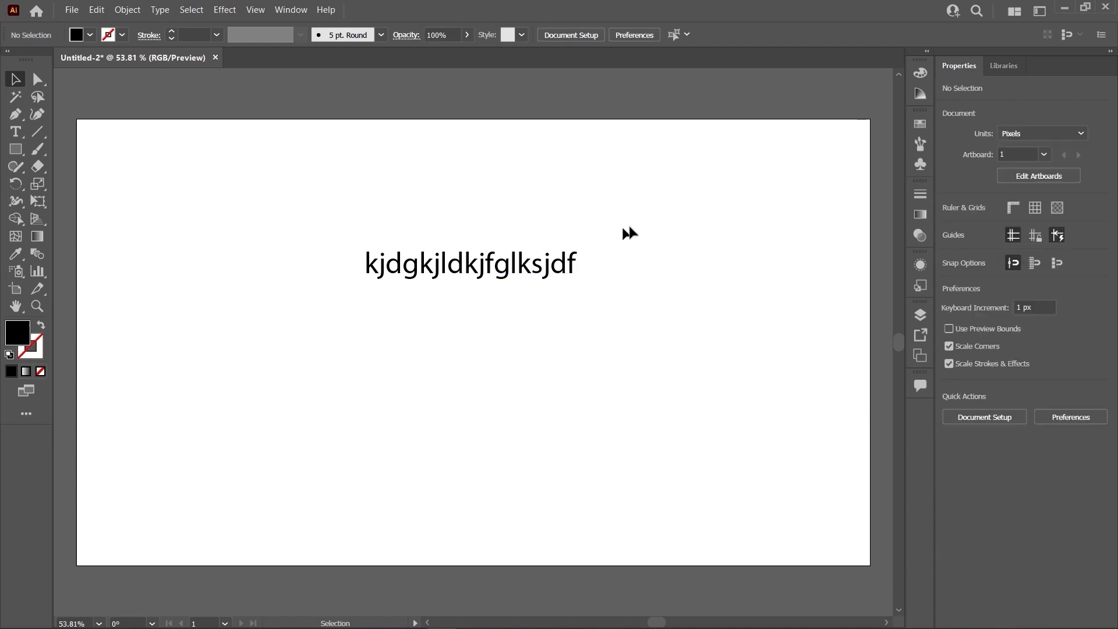
- Replace all of the placeholder text with "Thank You"
click(523, 267)
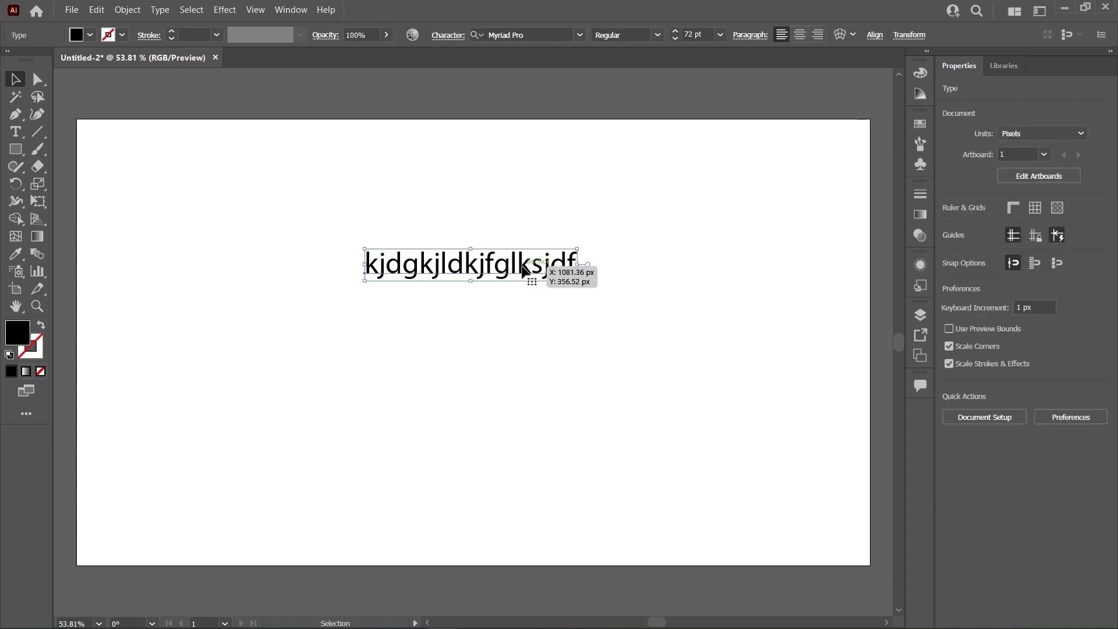
click(588, 281)
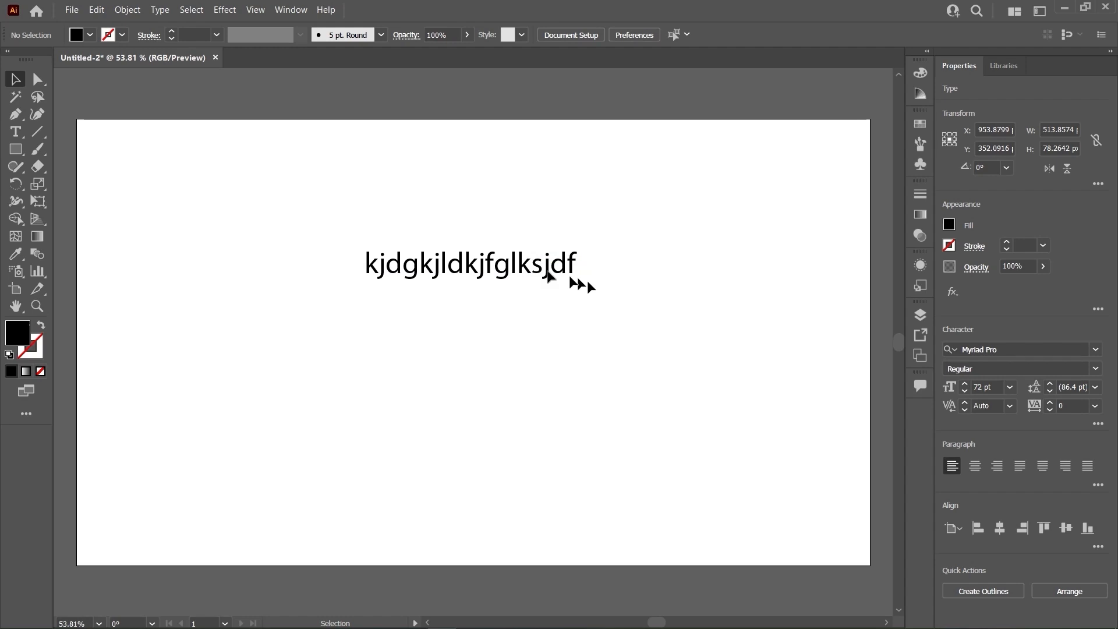
click(517, 273)
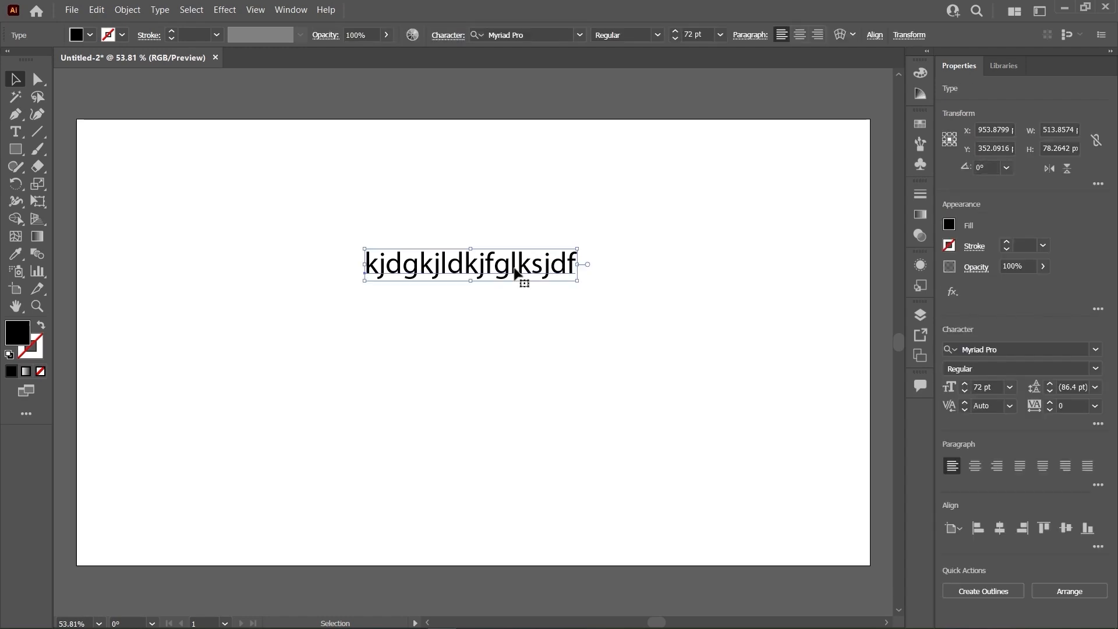
double_click(515, 268)
click(555, 263)
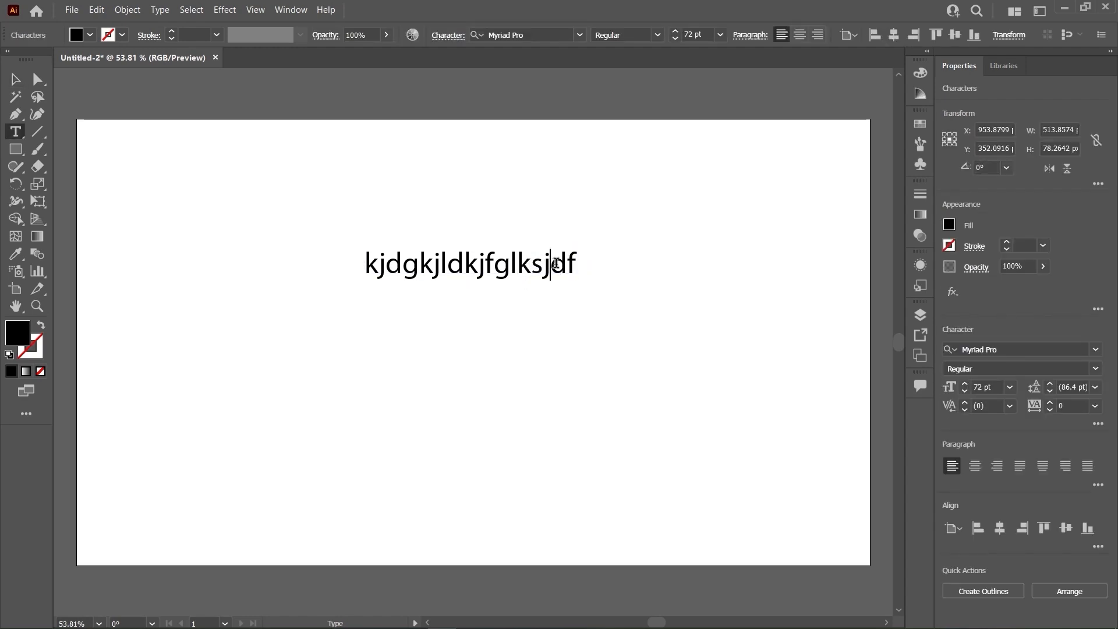
double_click(449, 267)
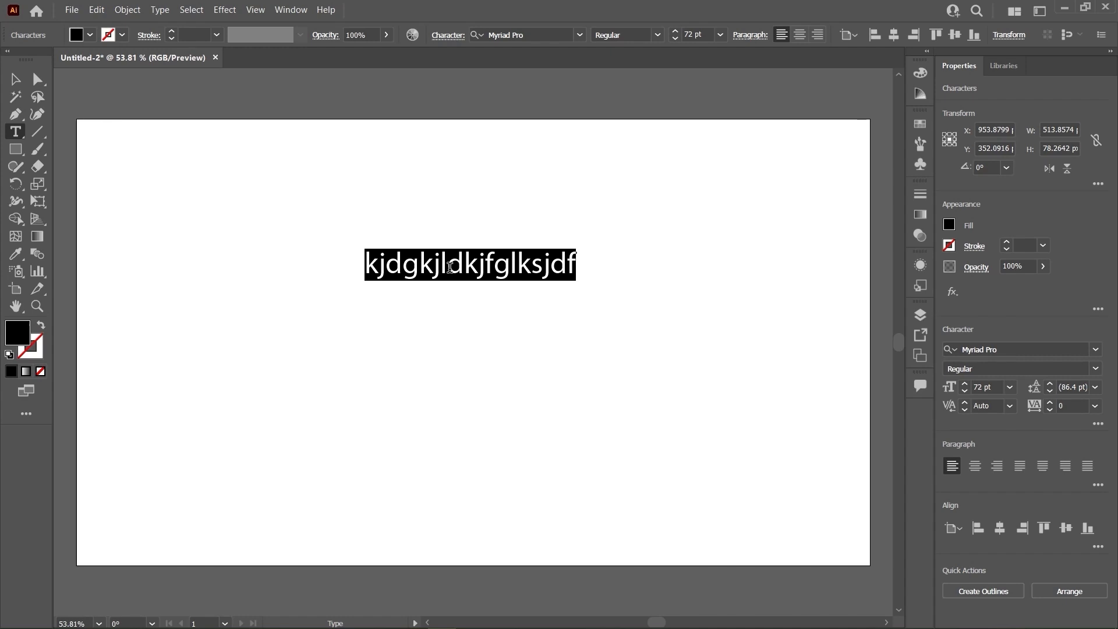
key(BackSpace)
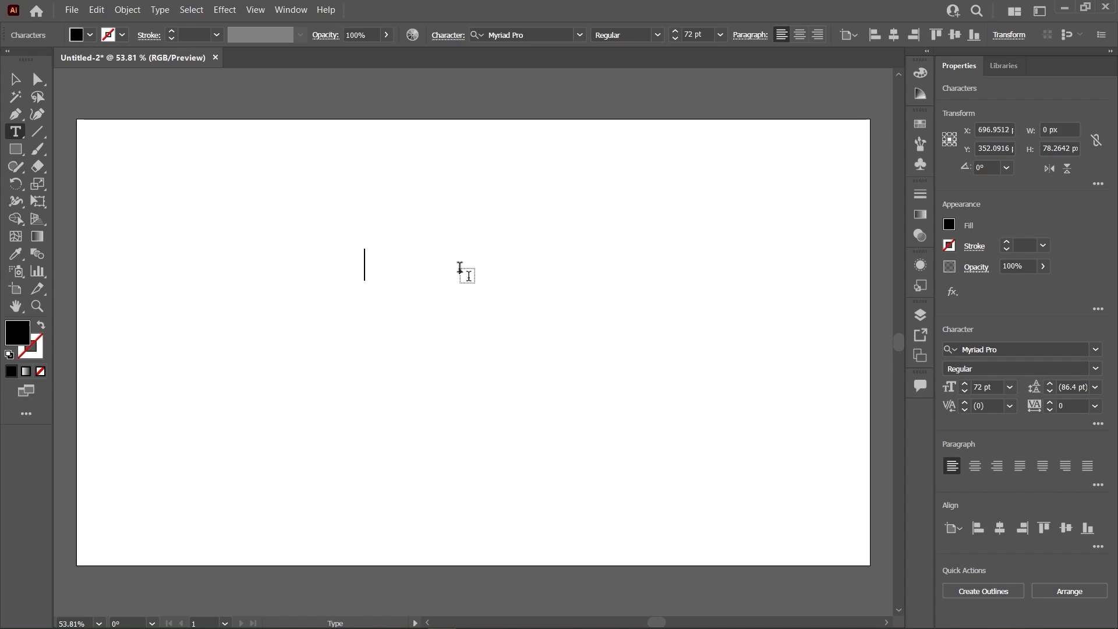
text(Thank You)
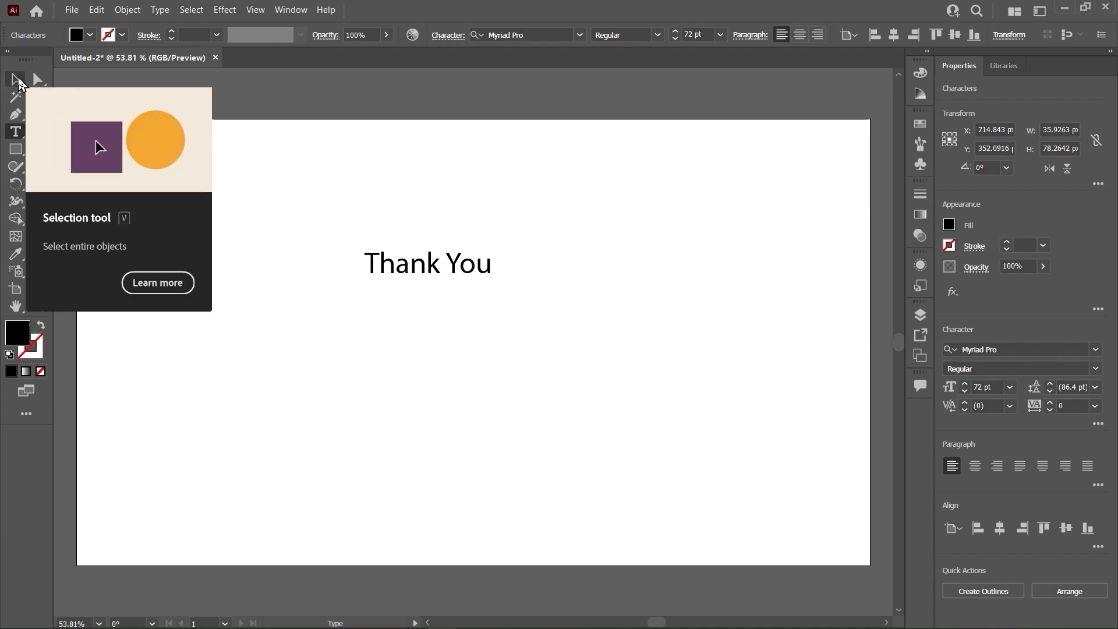
- Select the "Thank You" text as an object and try resizing it from its lower-right corner handle
click(20, 83)
click(611, 335)
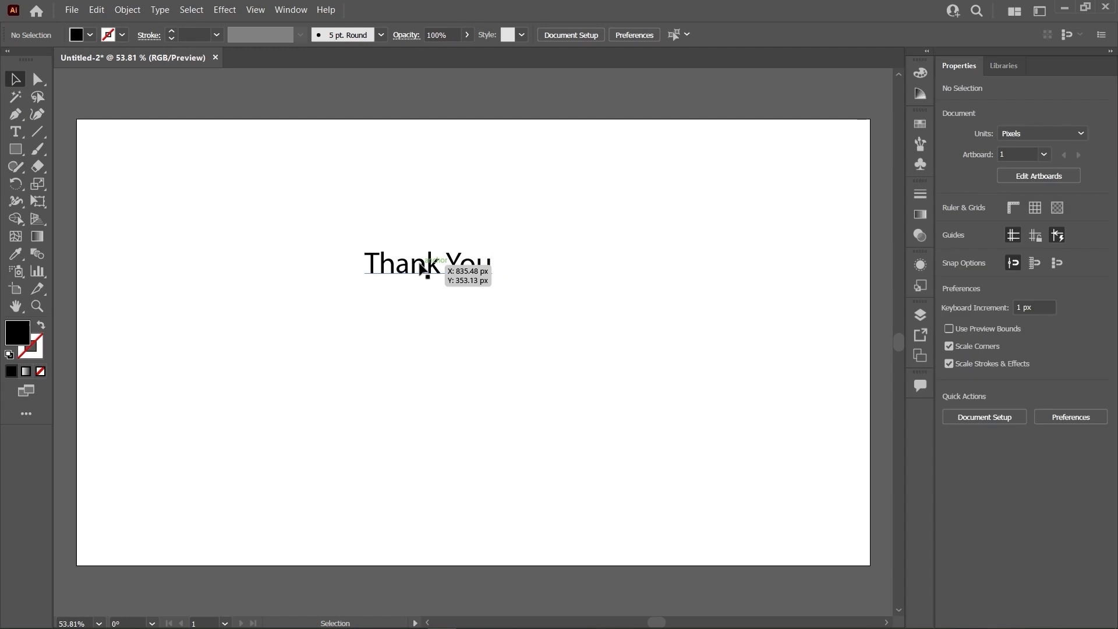
click(423, 270)
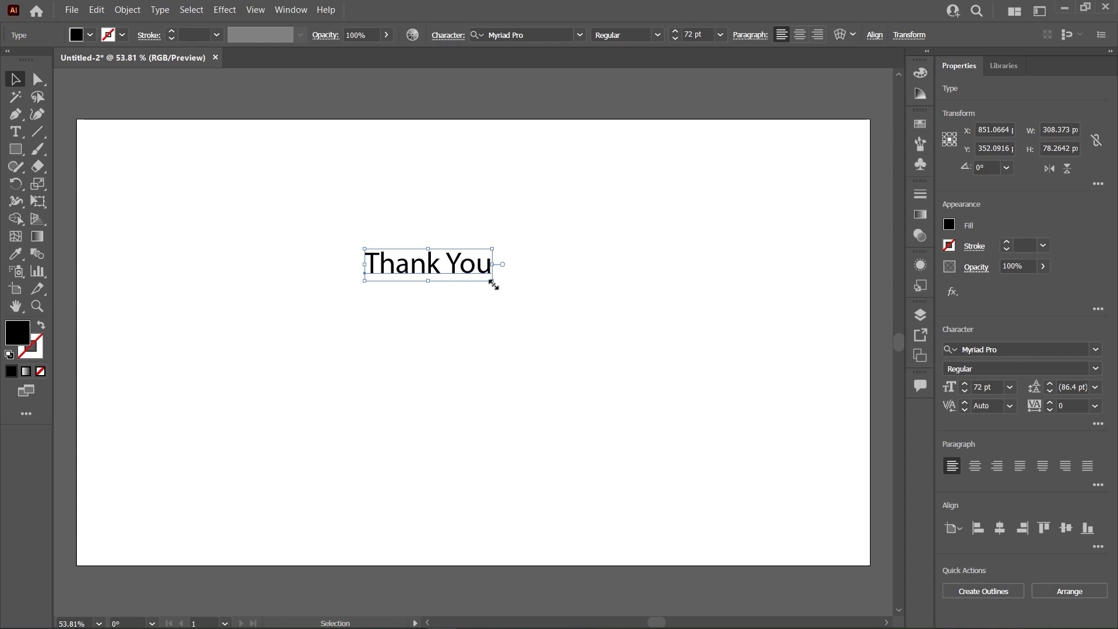
drag(494, 285, 493, 284)
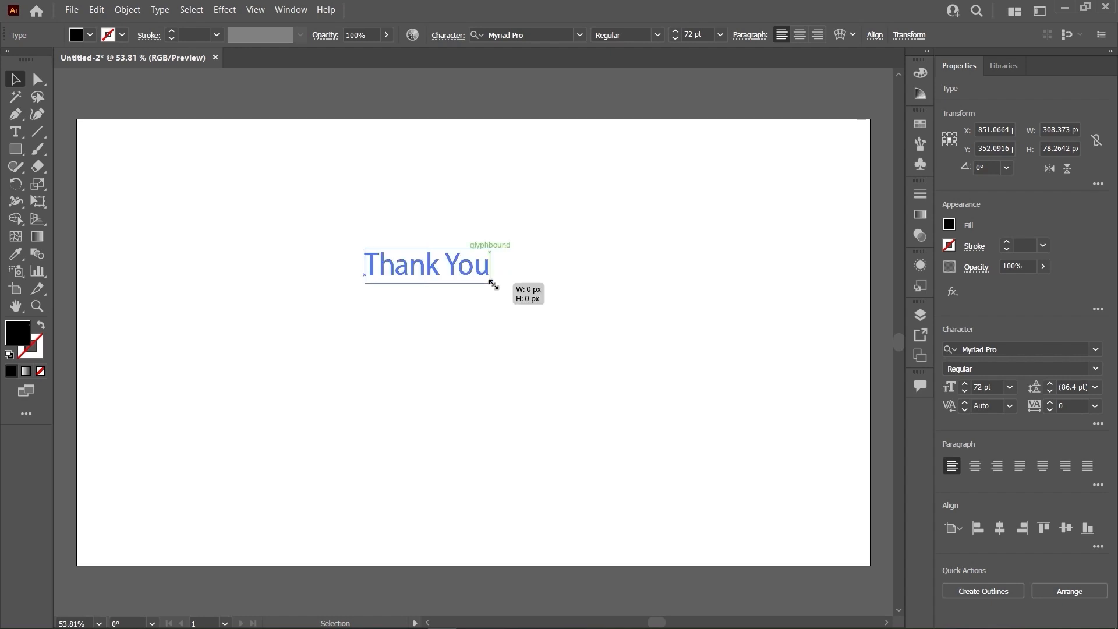
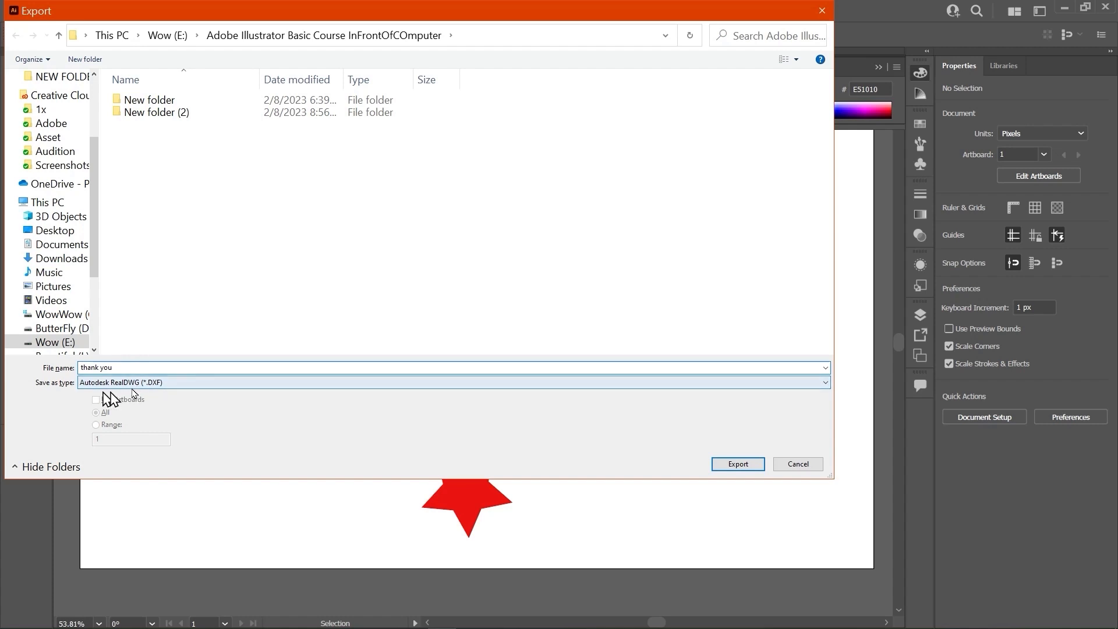
- Export the design as the JPEG file "thank you.jpg" with the RGB color model, quality 10 and Screen (72 ppi) resolution
click(145, 383)
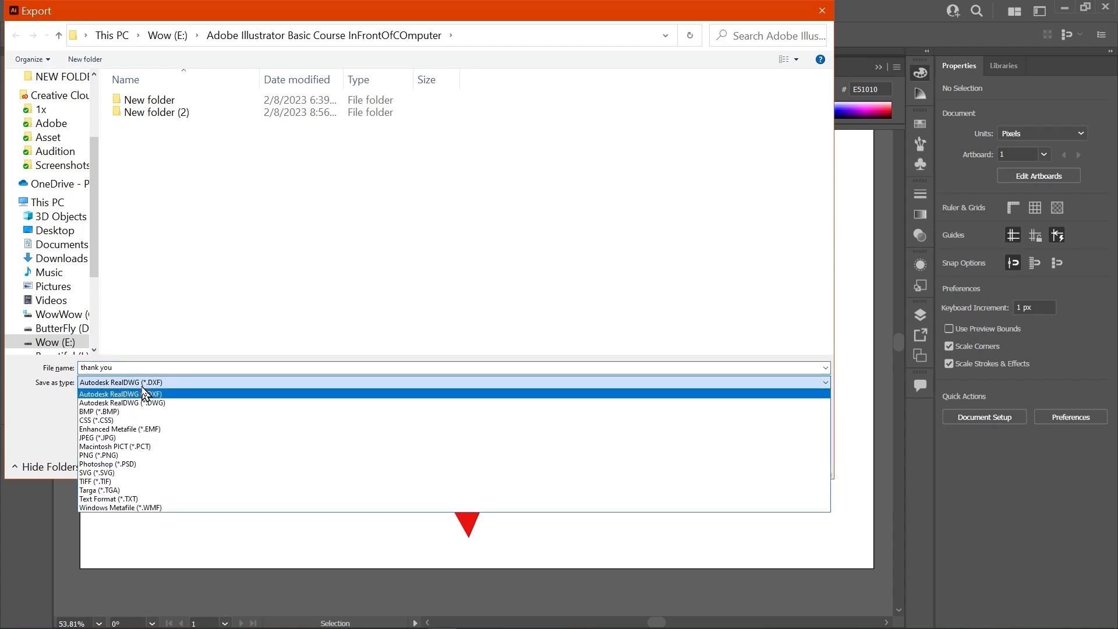
click(132, 438)
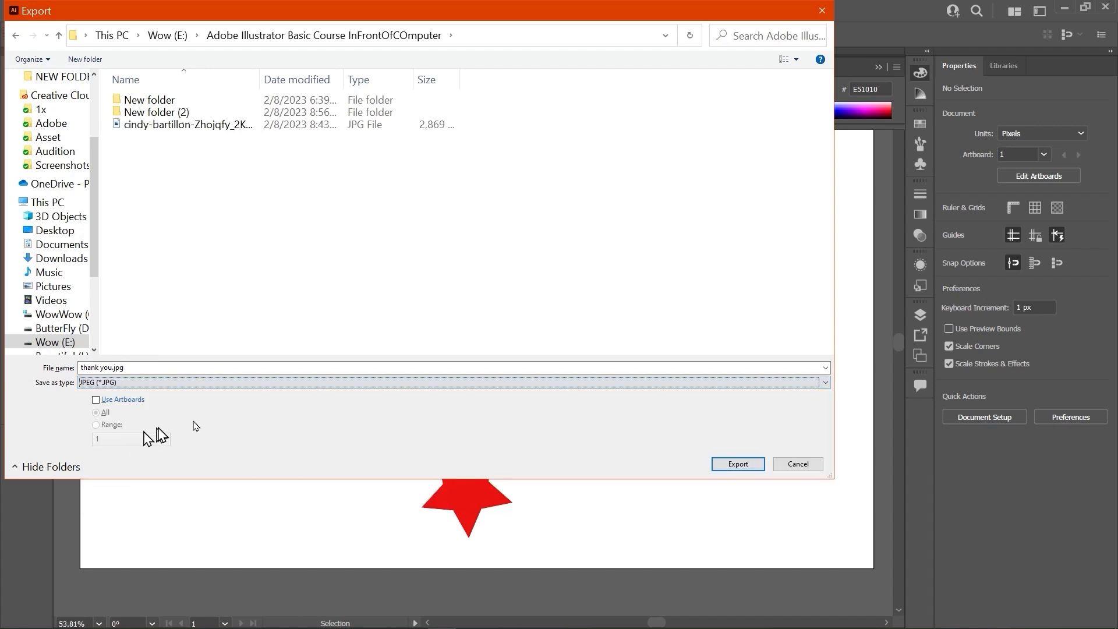
click(730, 466)
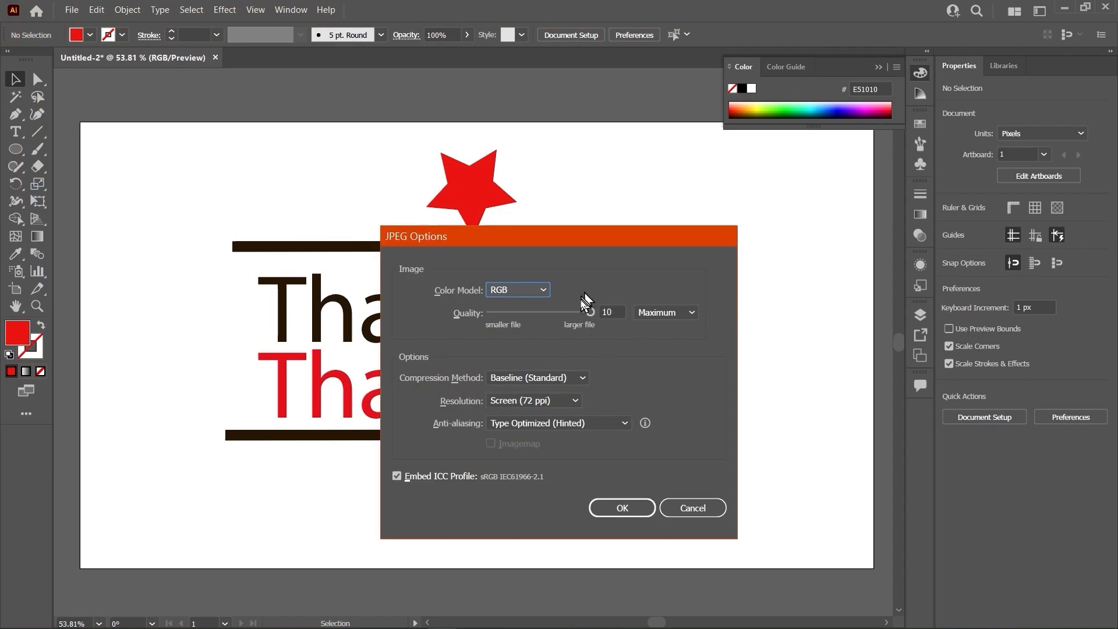
click(621, 509)
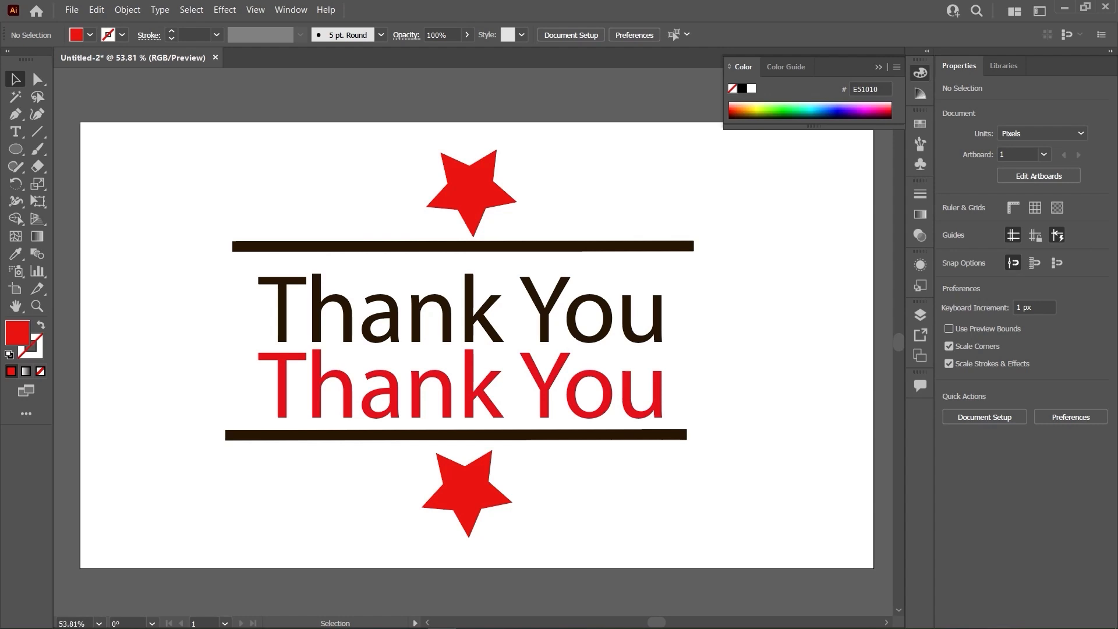
- Switch to File Explorer and go to the "Adobe Illustrator Basic Course InFrontOfCOmputer" folder
key(alt+Tab)
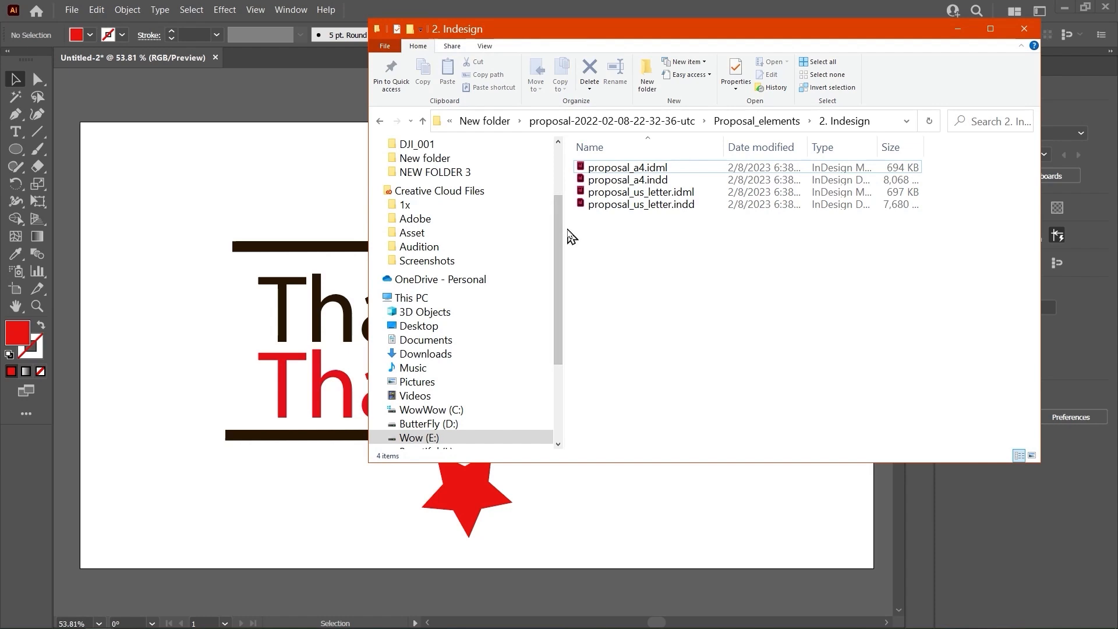
drag(556, 229, 390, 236)
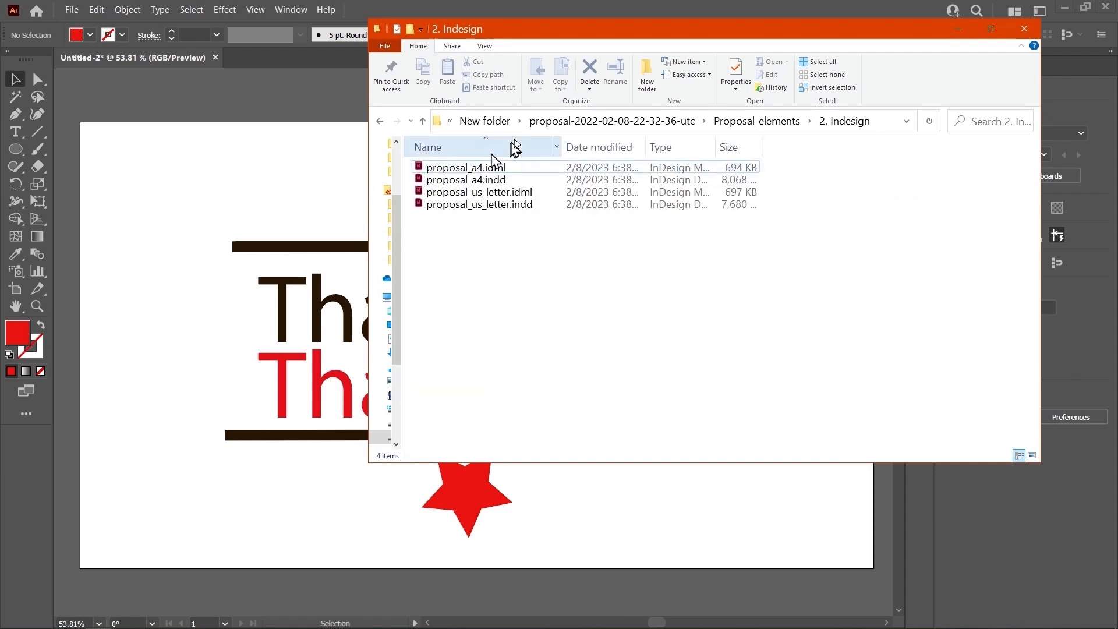
click(484, 122)
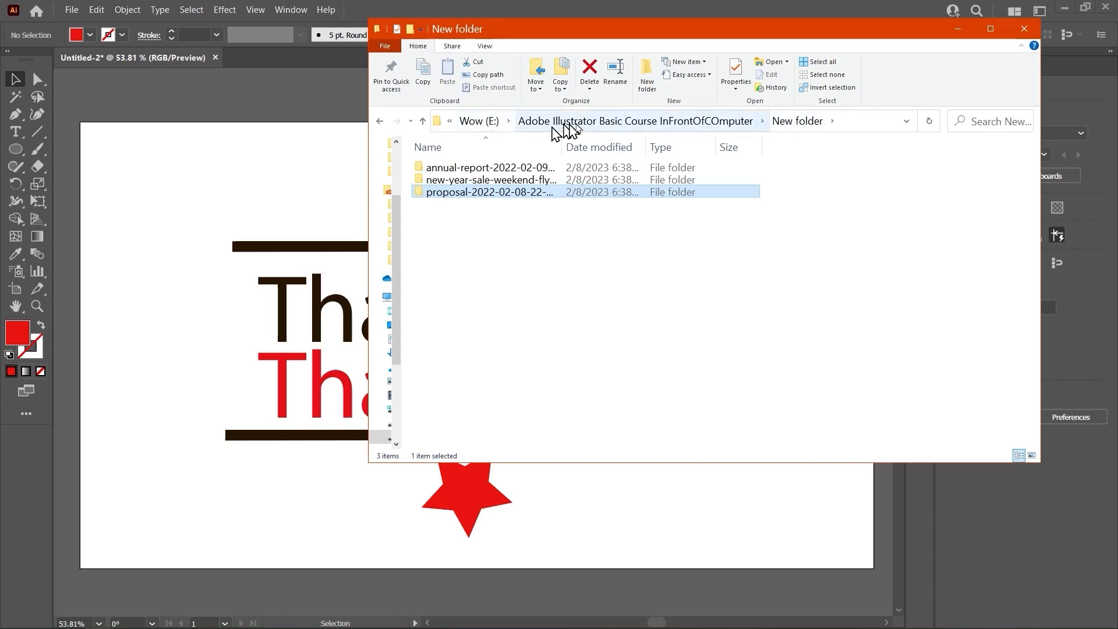
click(552, 126)
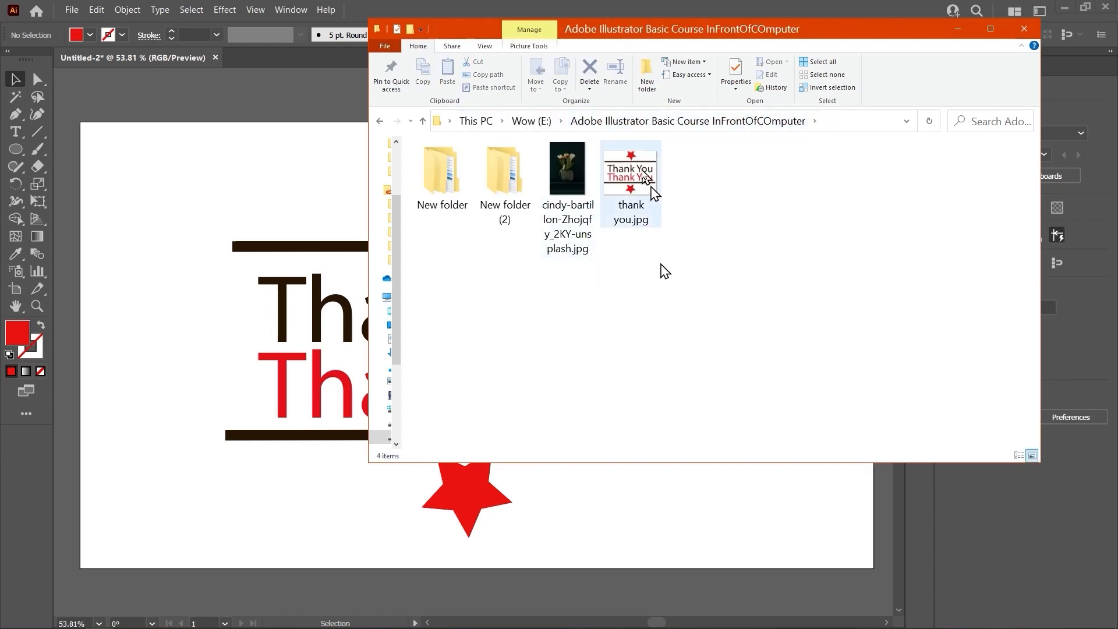
- View the exported "thank you.jpg" at full window size, close the image viewer, and minimize the folder window
click(638, 182)
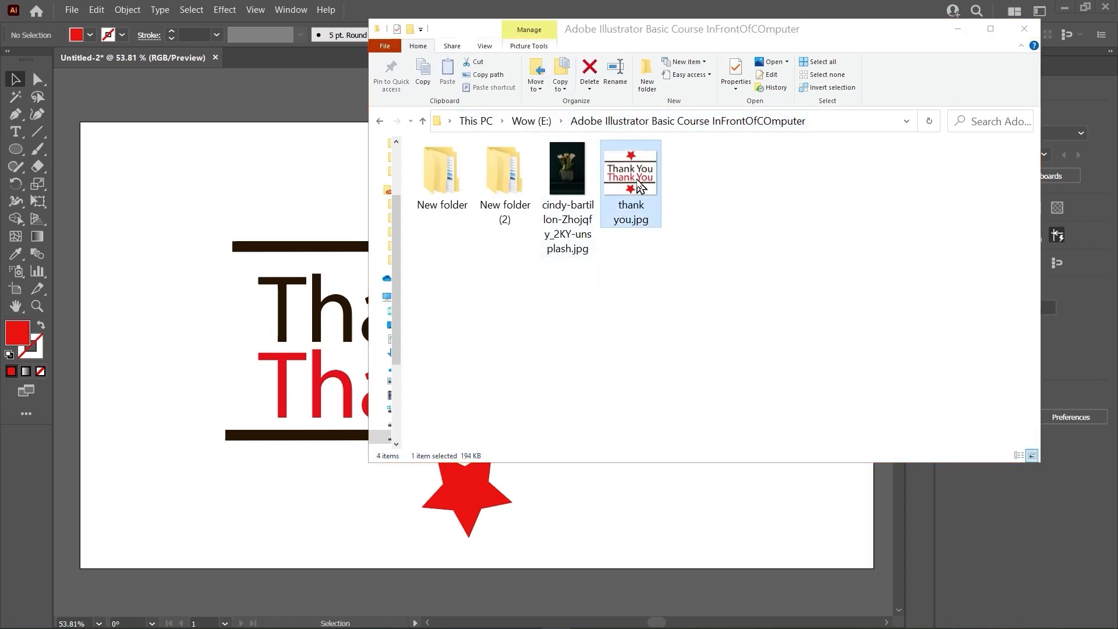
key(Return)
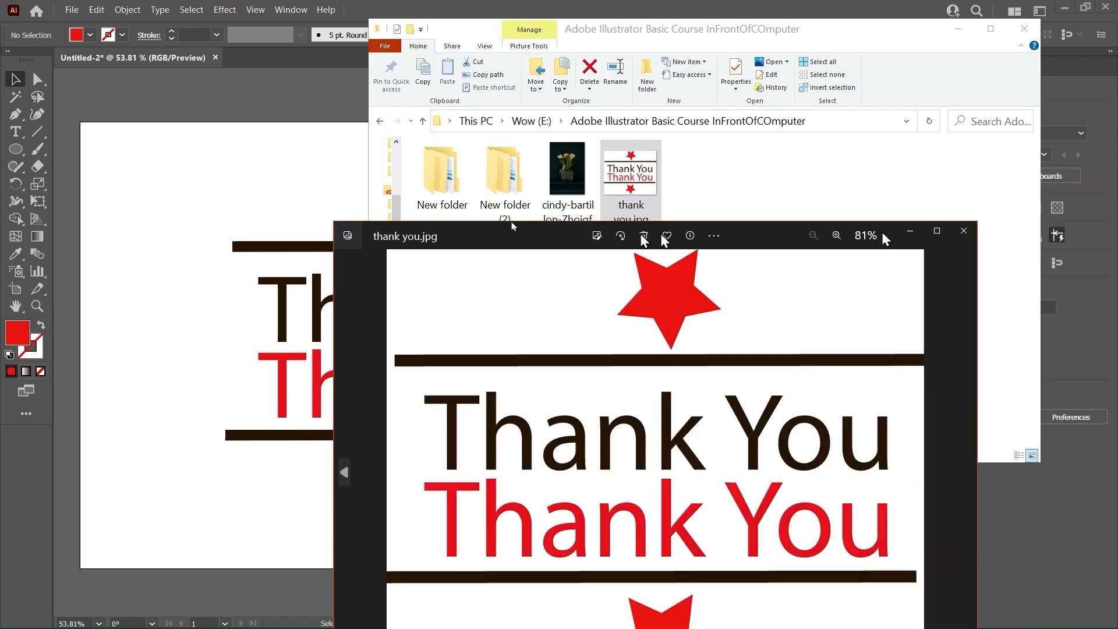
click(794, 141)
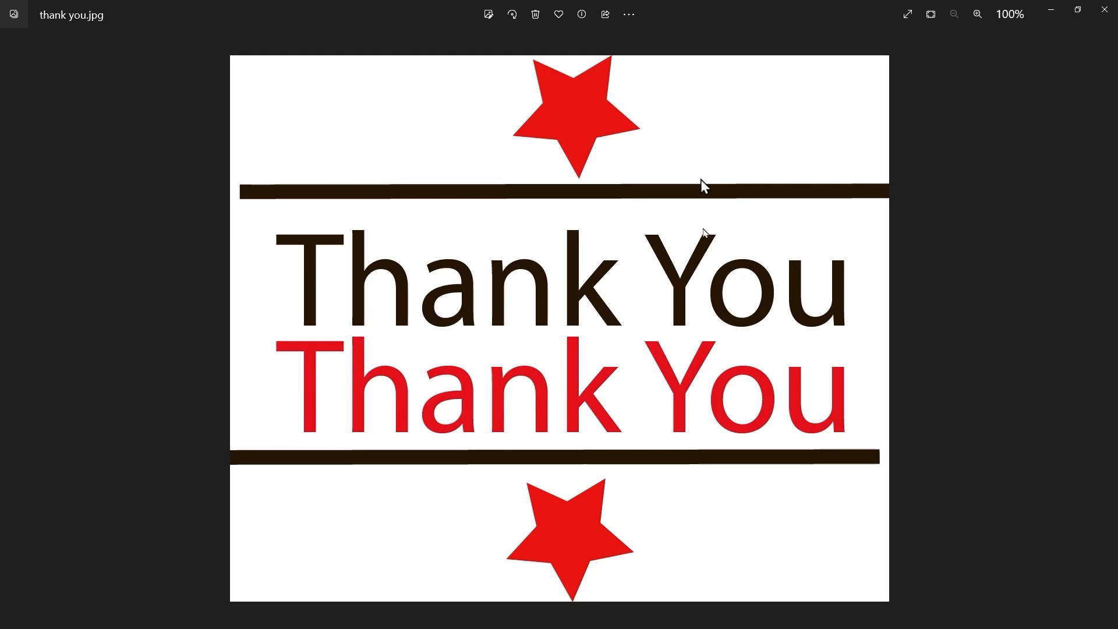
click(1105, 10)
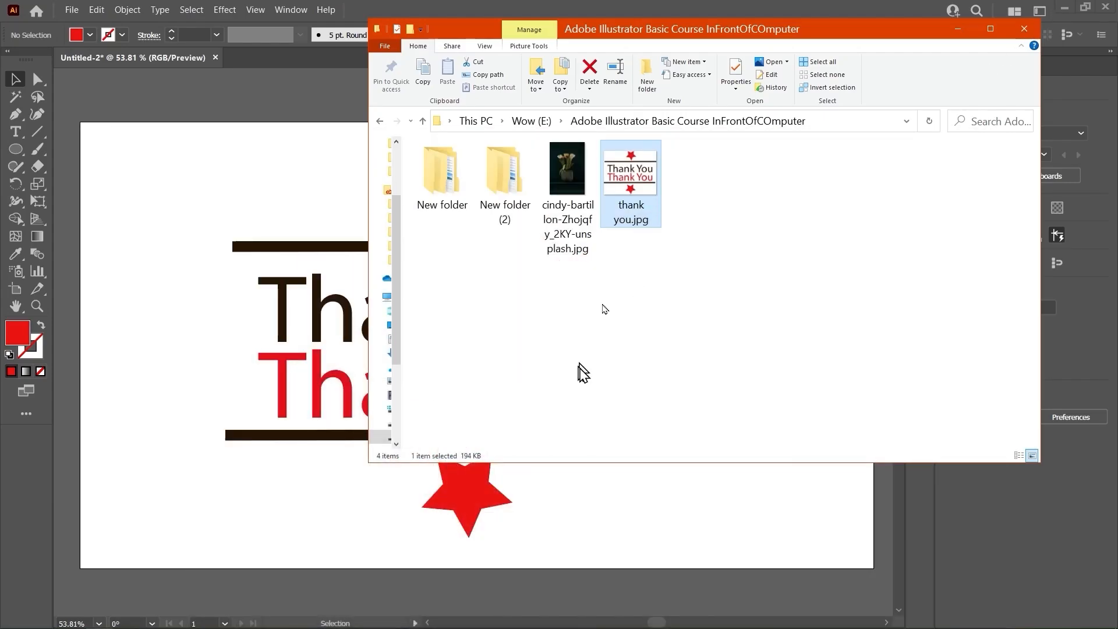
click(958, 29)
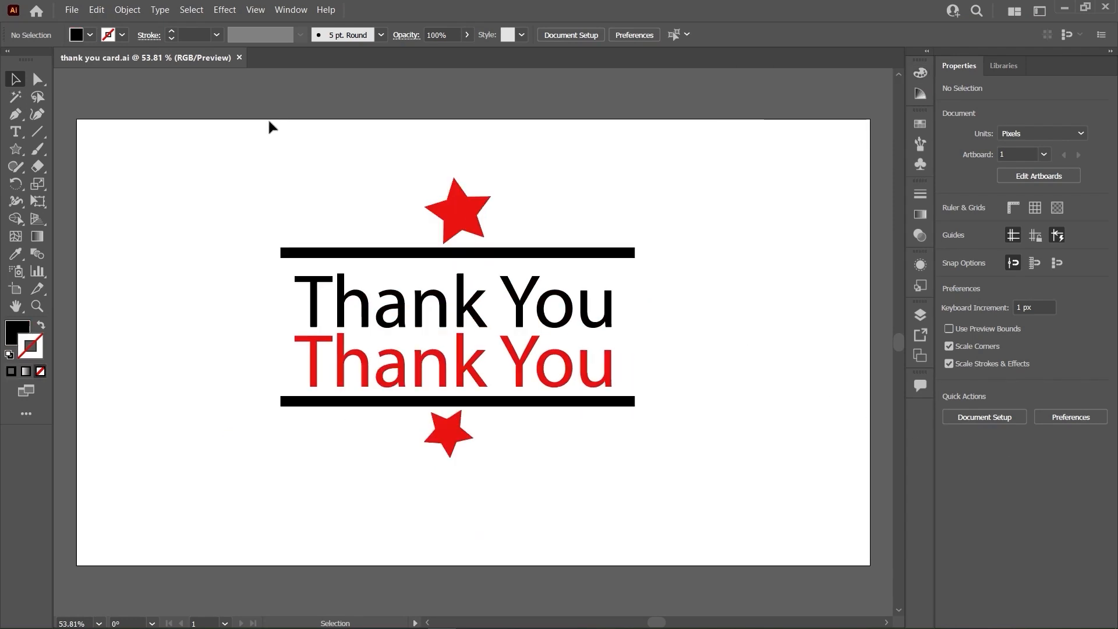
- Review the file formats Illustrator can open, keep All Formats selected, and cancel without opening a file
click(73, 10)
click(88, 67)
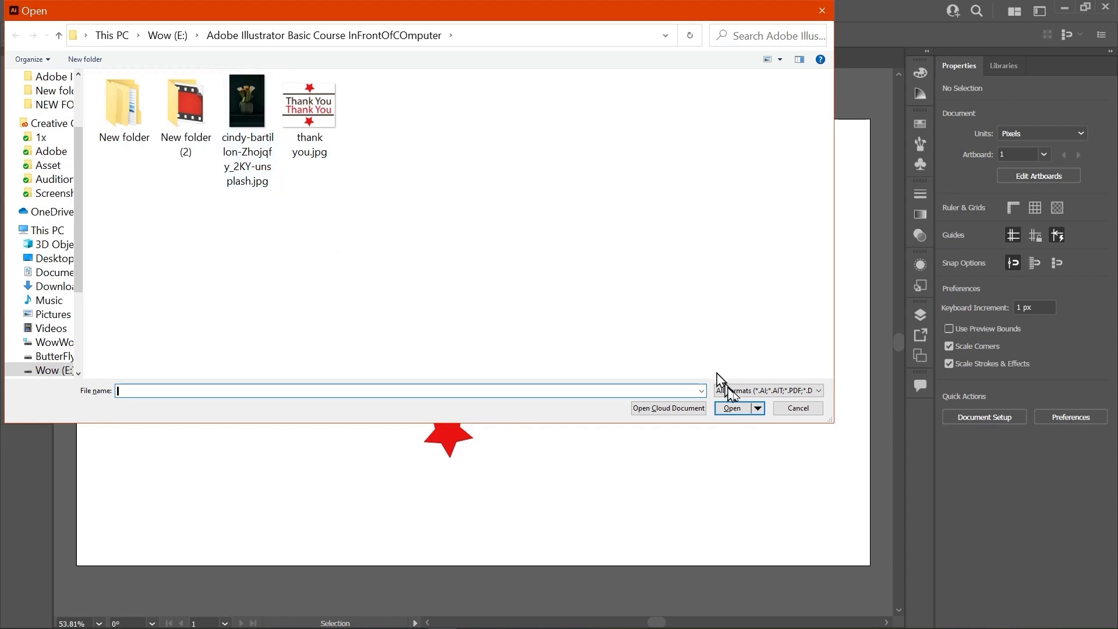
click(774, 397)
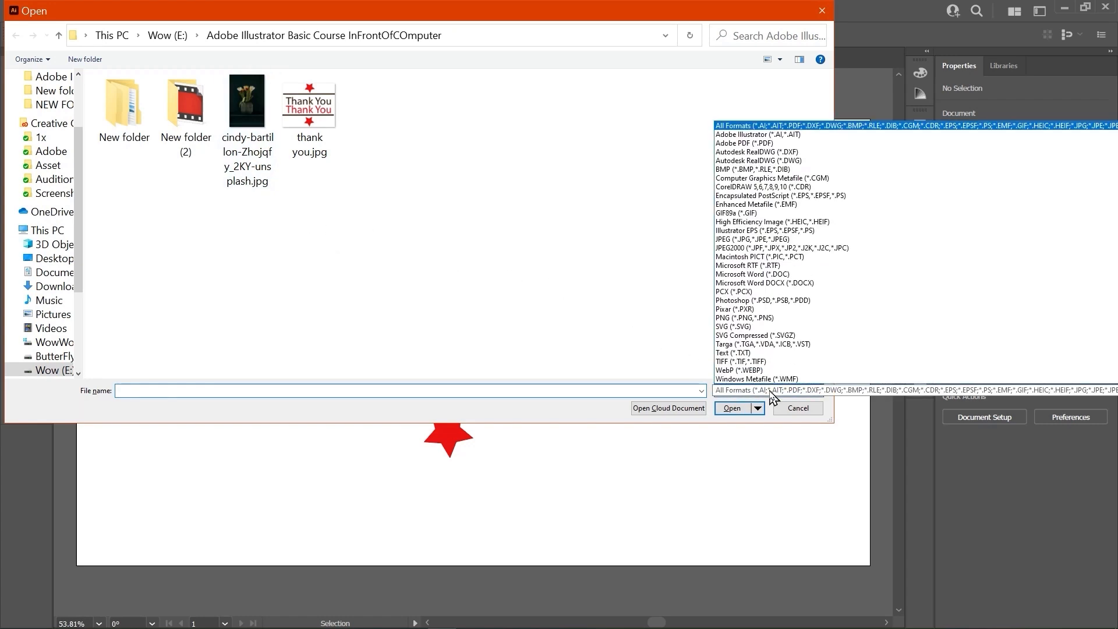
click(757, 127)
click(812, 409)
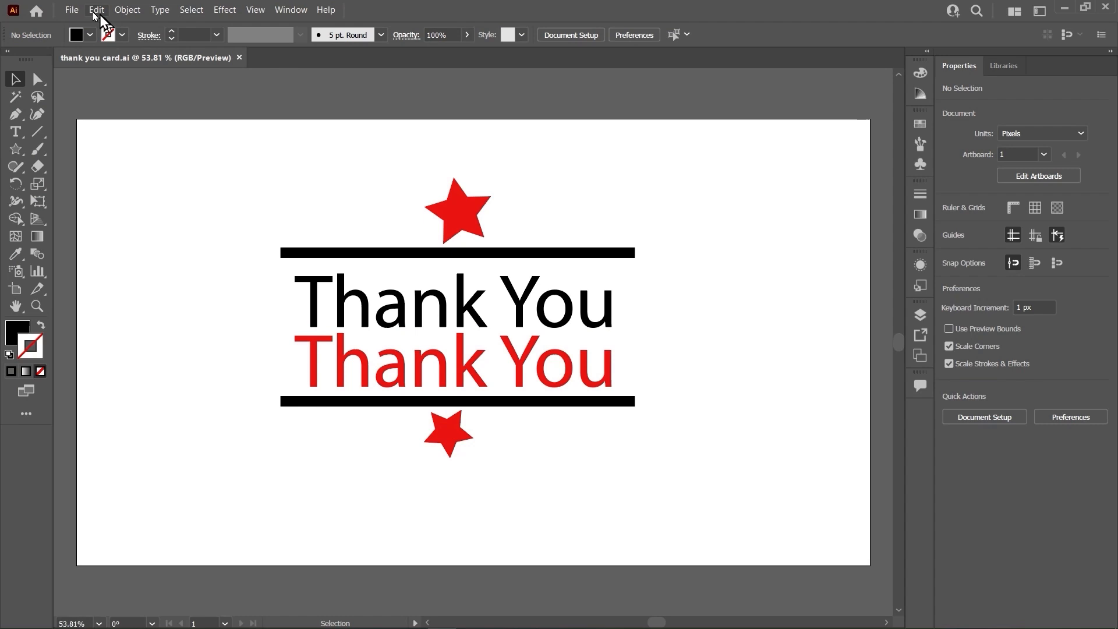
- Start setting up a new document and name it "second design"
click(74, 11)
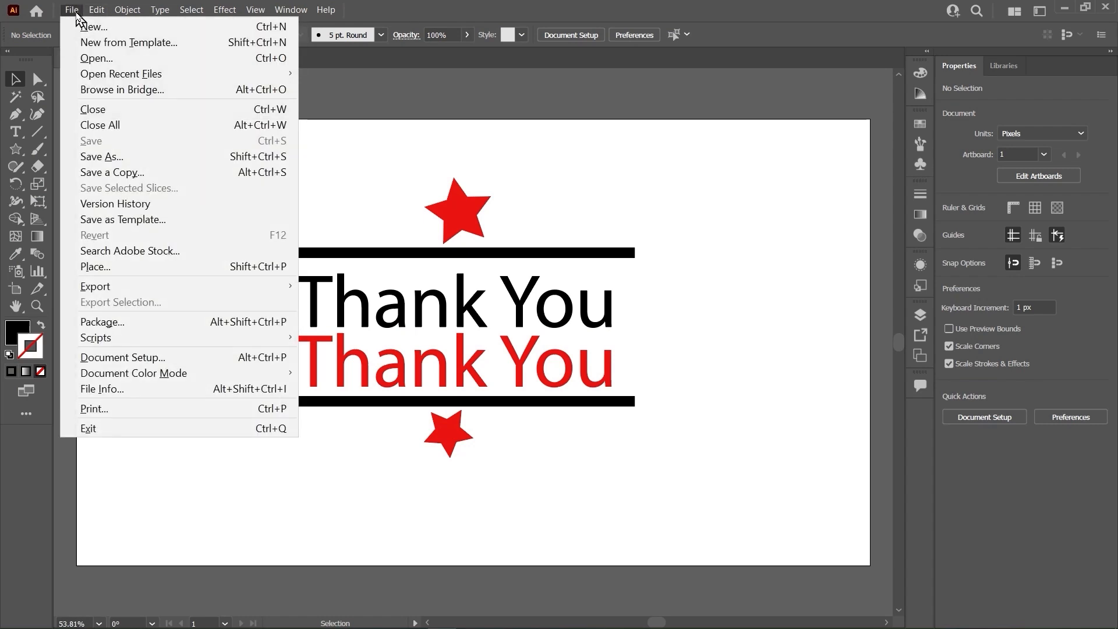
click(88, 26)
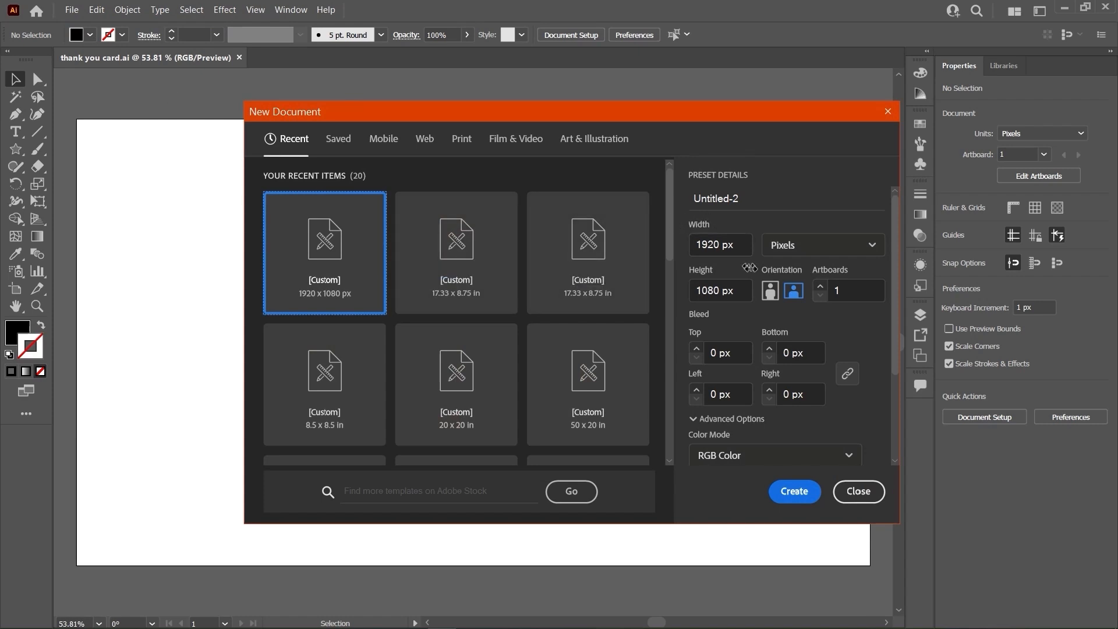
click(726, 197)
triple_click(726, 197)
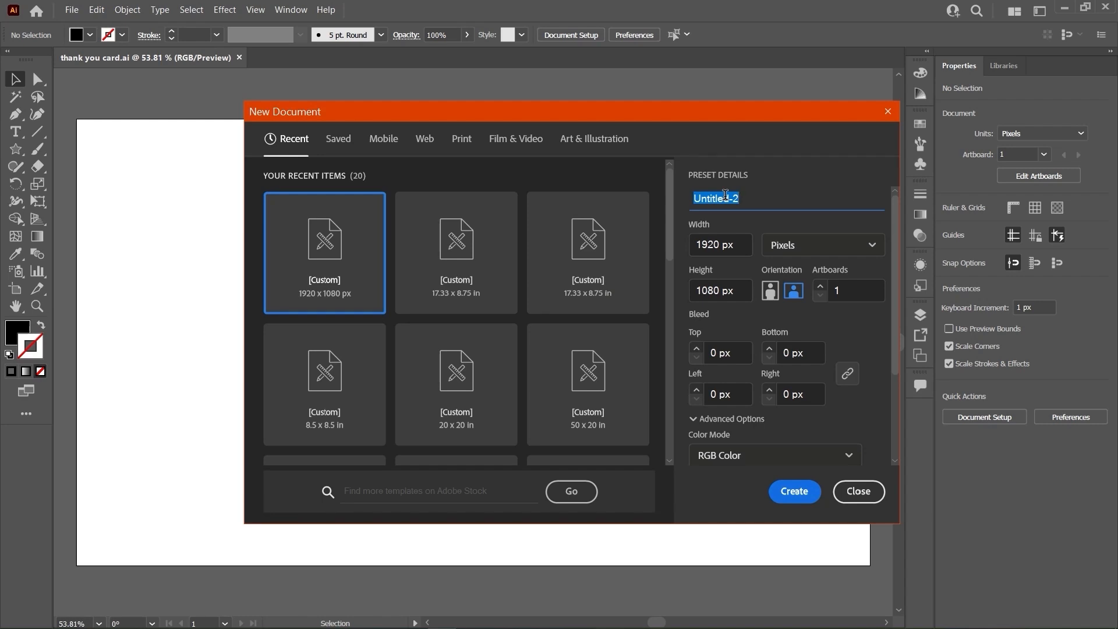
text(se)
text(second)
- Change the new document's units to Inches and set its width to 10 in
double_click(709, 243)
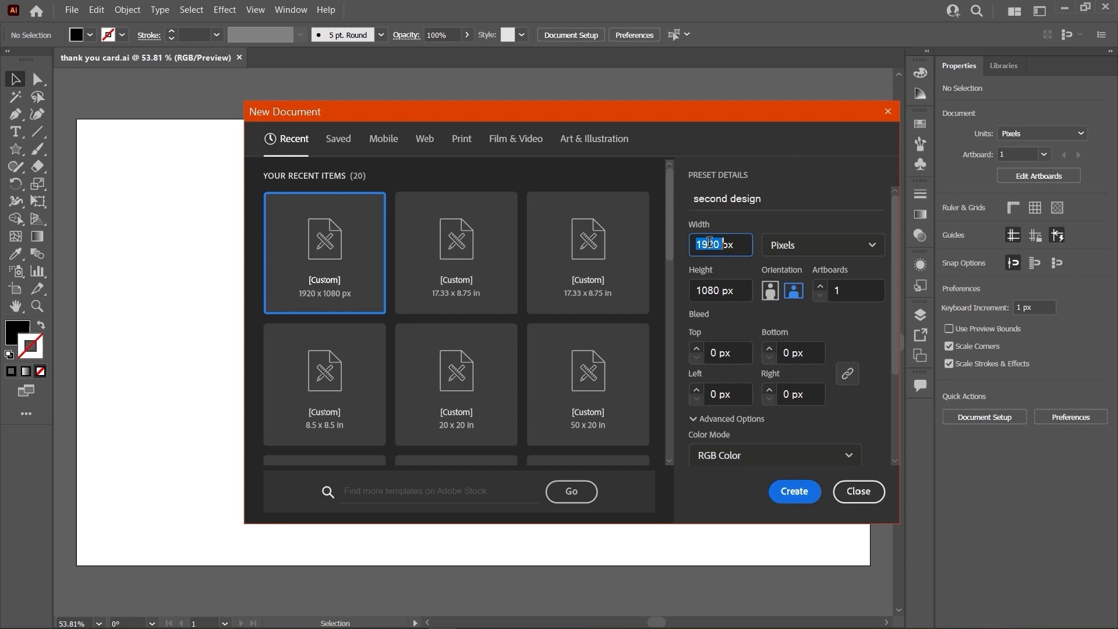
click(838, 247)
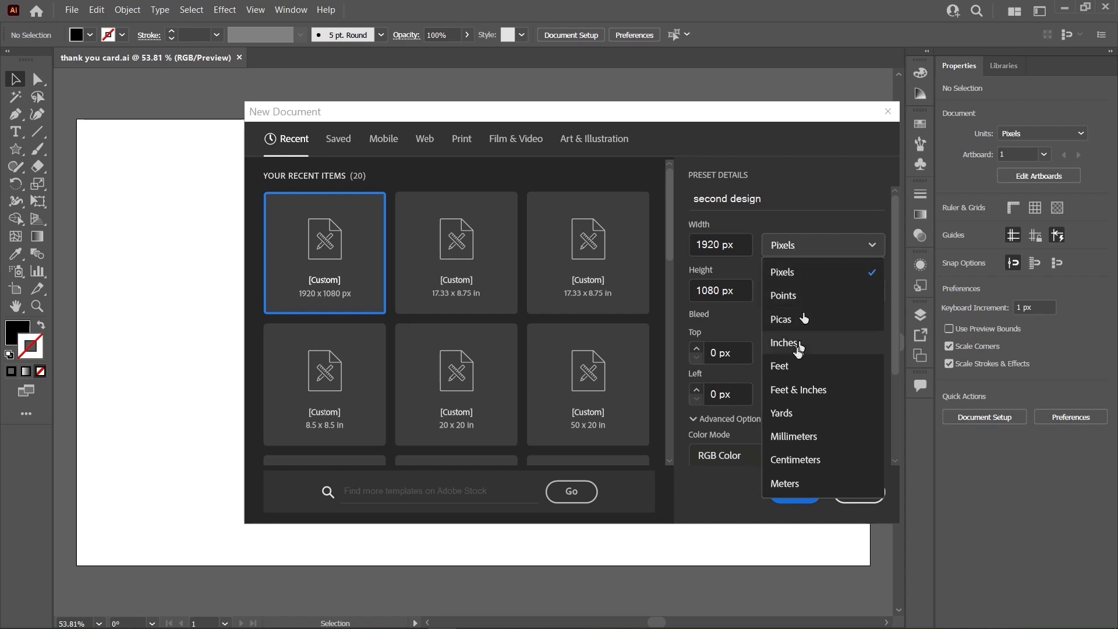
click(800, 345)
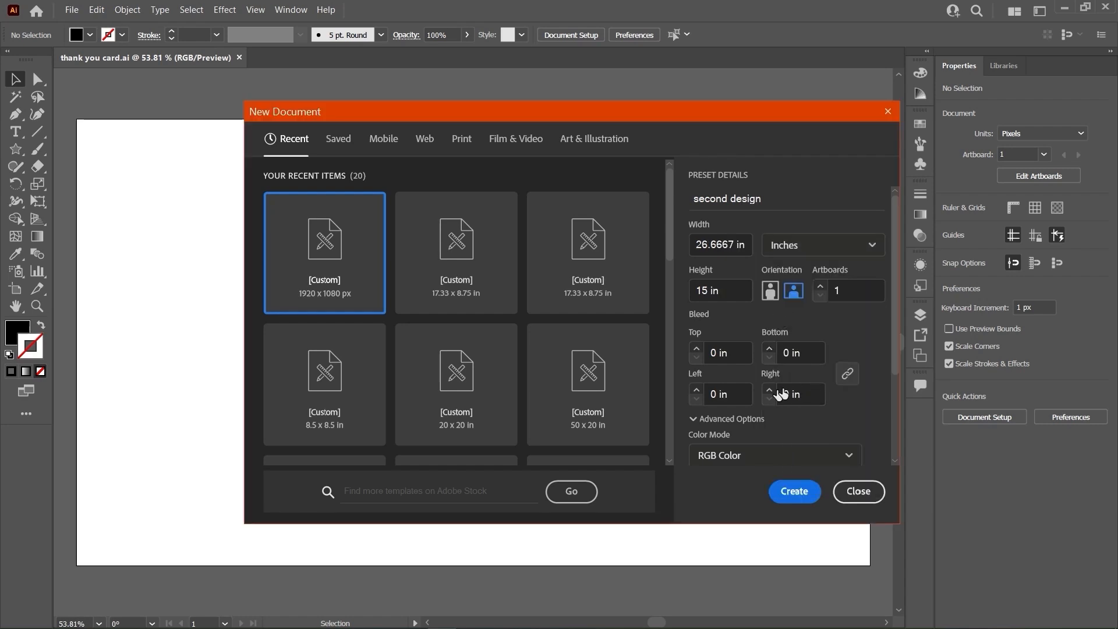
double_click(713, 240)
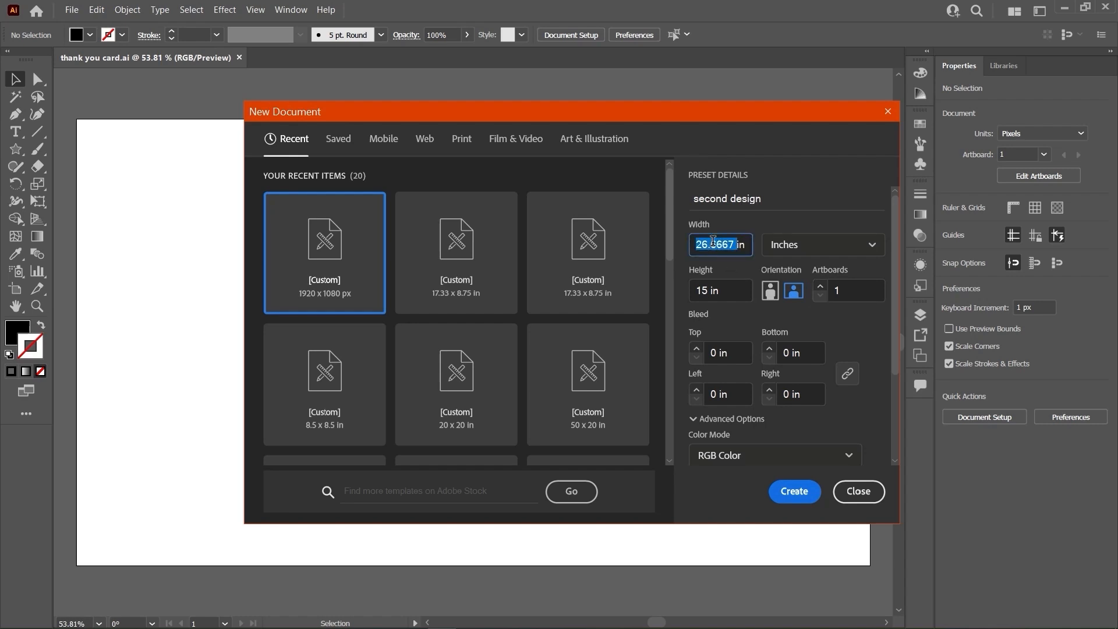
text(10)
click(702, 290)
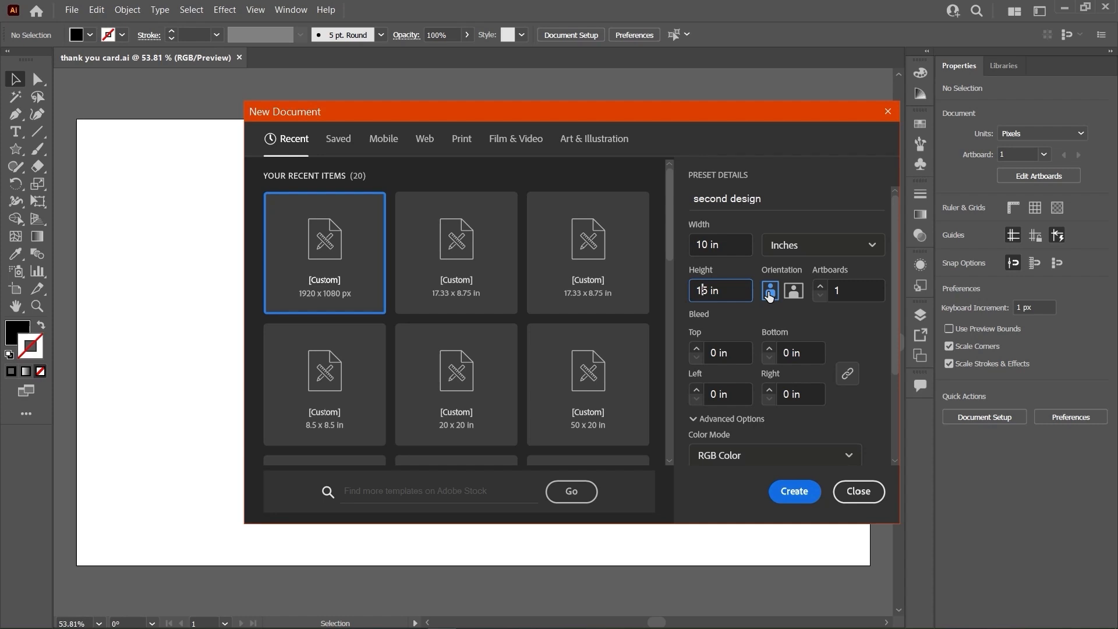
- Switch the new document's orientation back and forth between landscape and portrait, ending on portrait
click(795, 291)
click(770, 290)
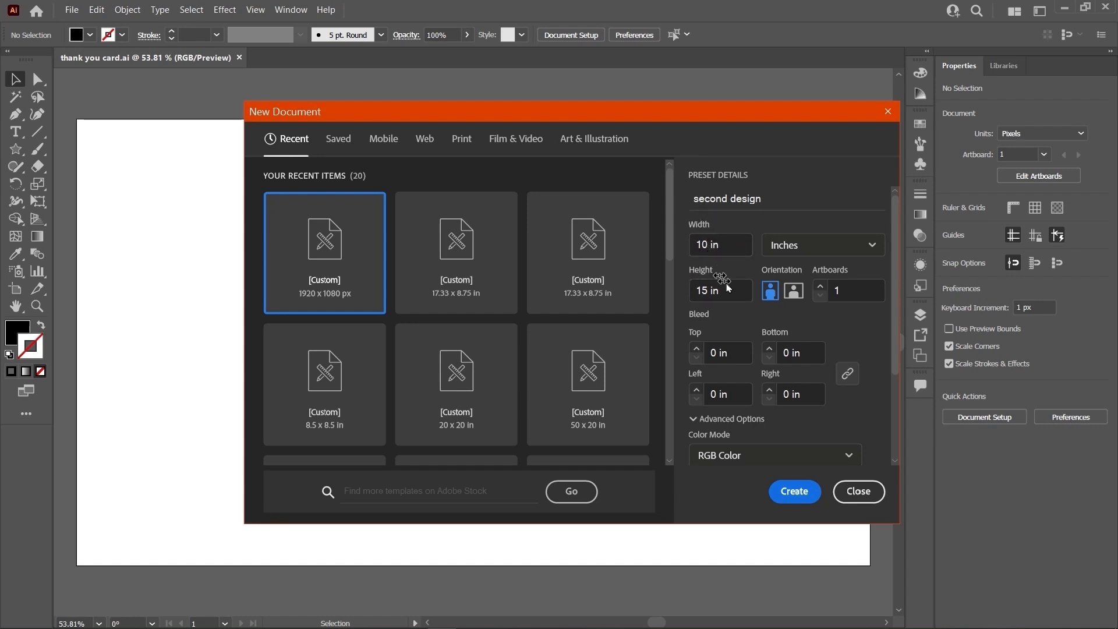
click(801, 291)
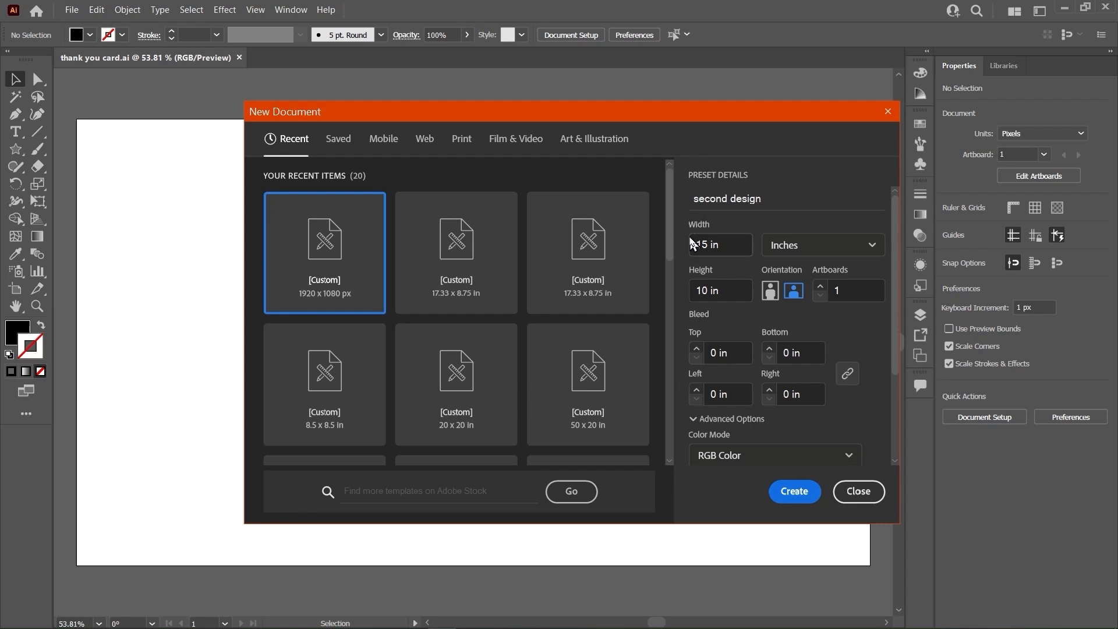
click(772, 293)
- Keep the new document's color mode at RGB Color and set its raster effects to Screen (72 ppi)
scroll(839, 334, down, 3)
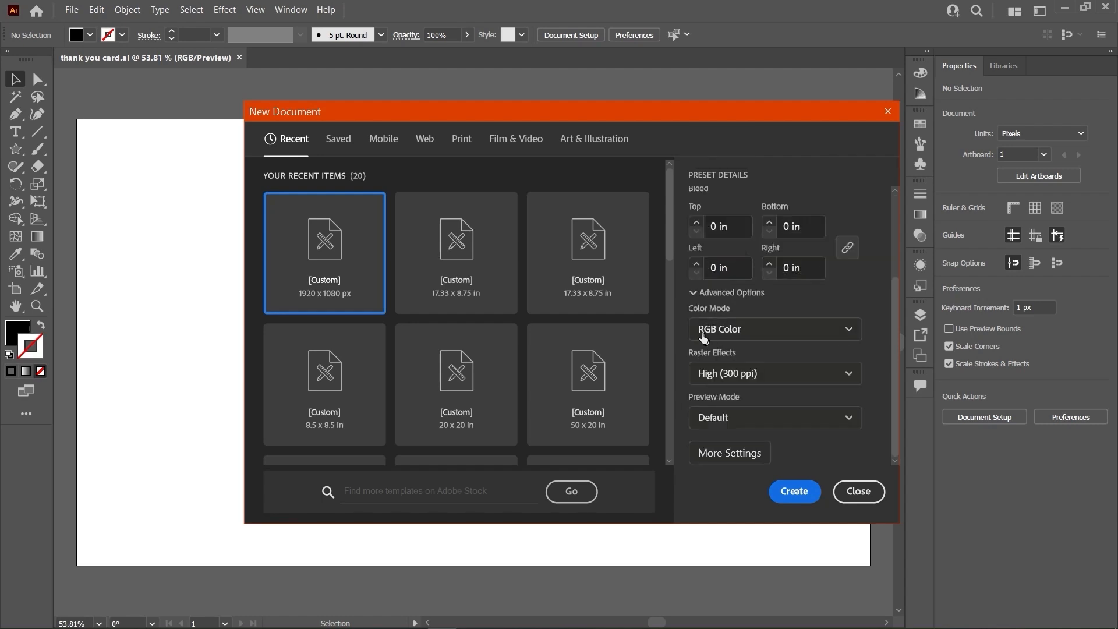
click(759, 335)
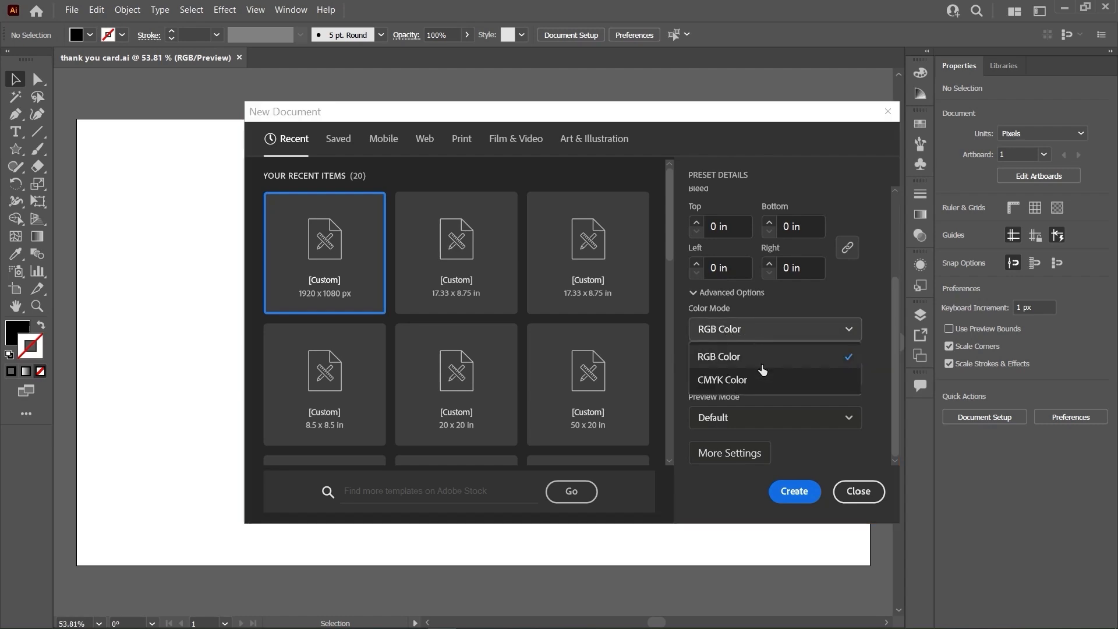
click(760, 367)
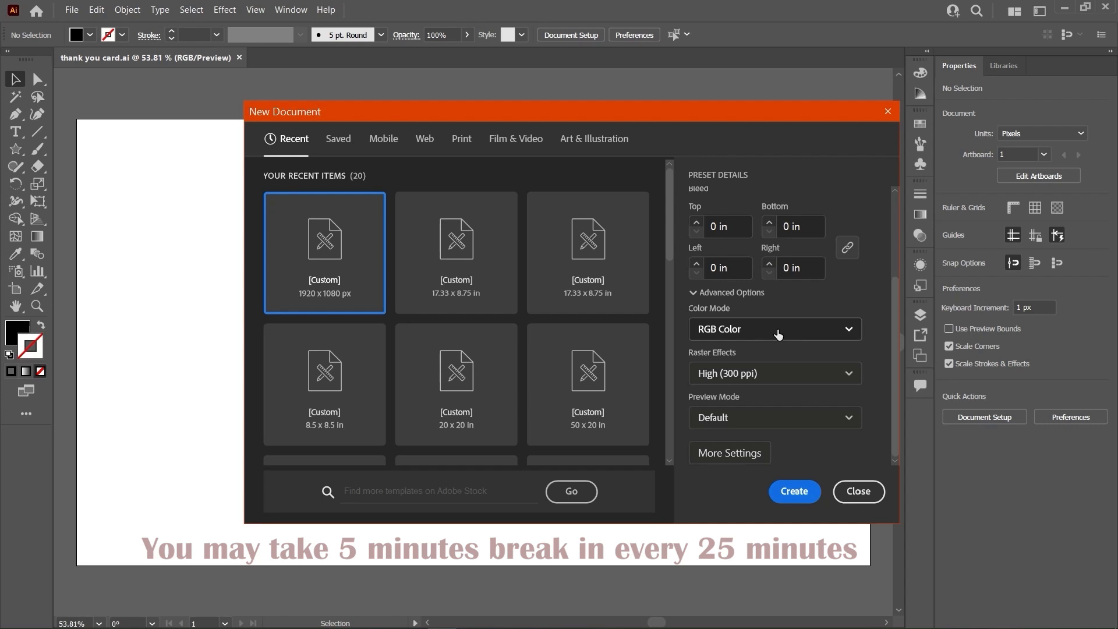
click(772, 378)
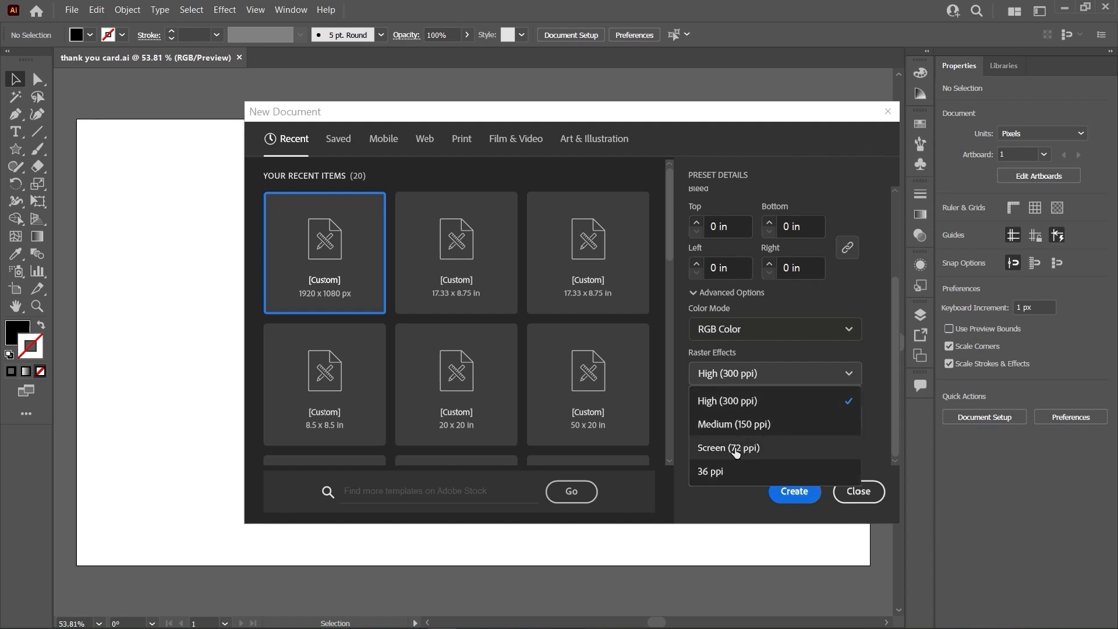
click(769, 448)
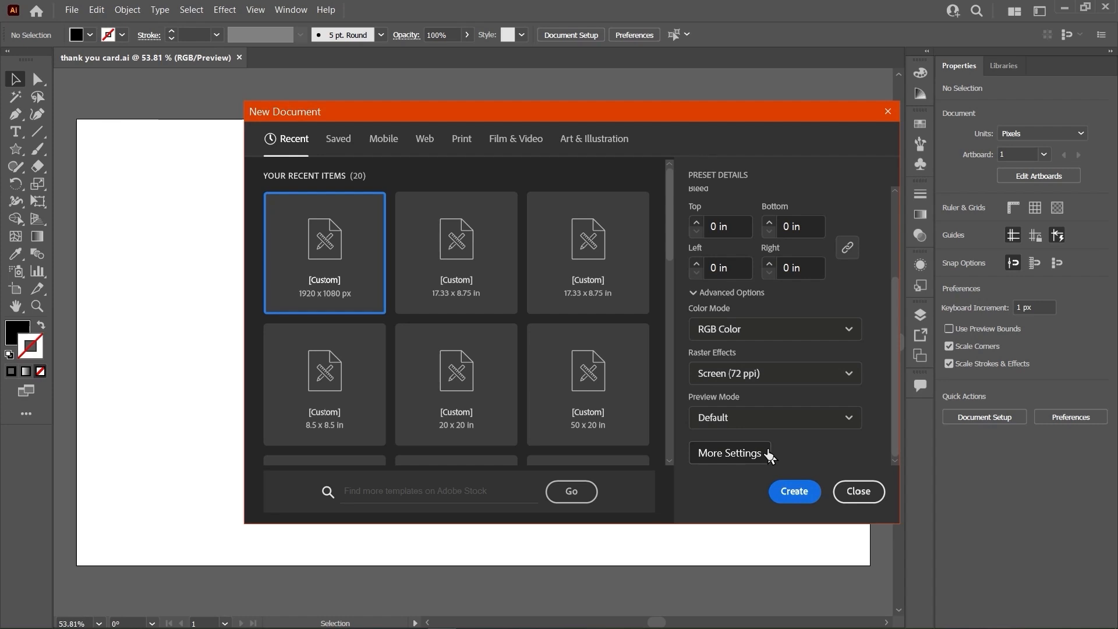
- Set the new document's color mode to CMYK Color and its raster effects to High (300 ppi)
click(791, 333)
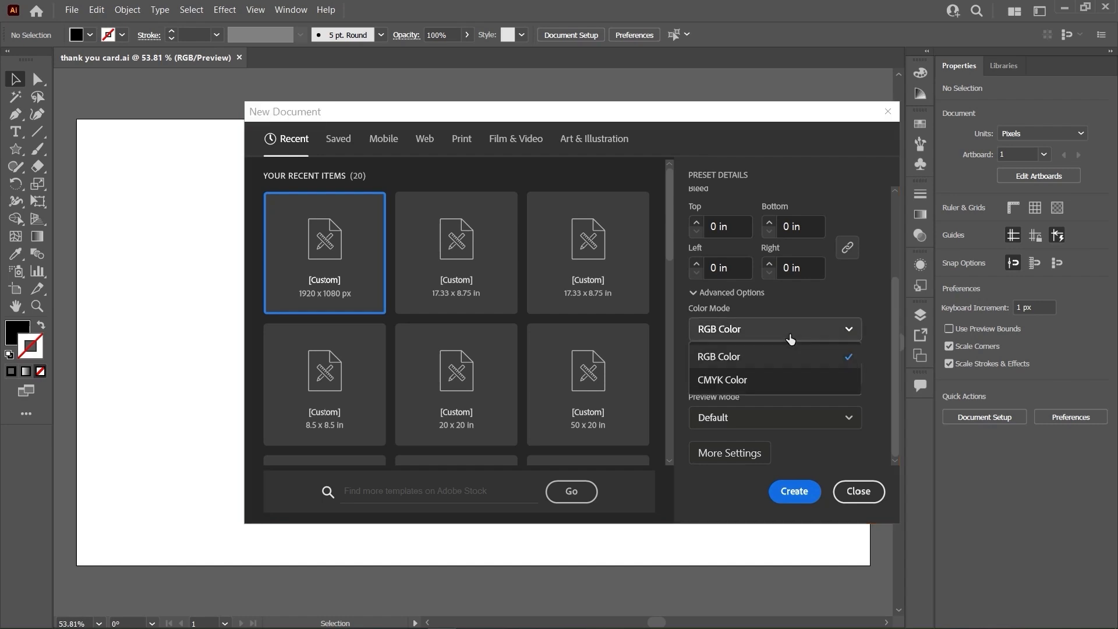
click(782, 381)
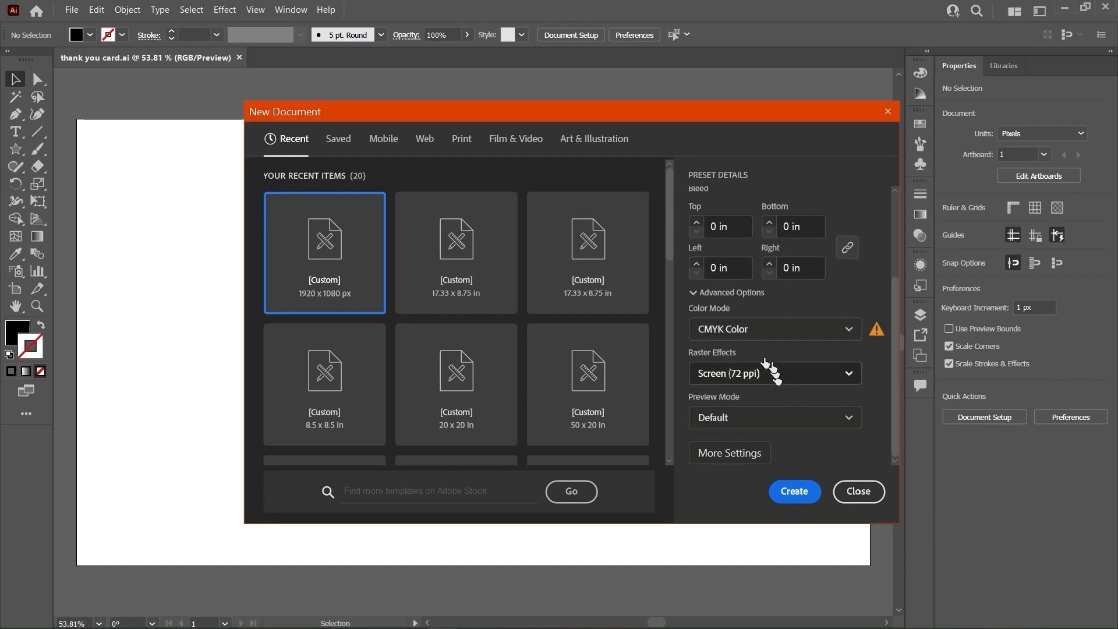
click(752, 379)
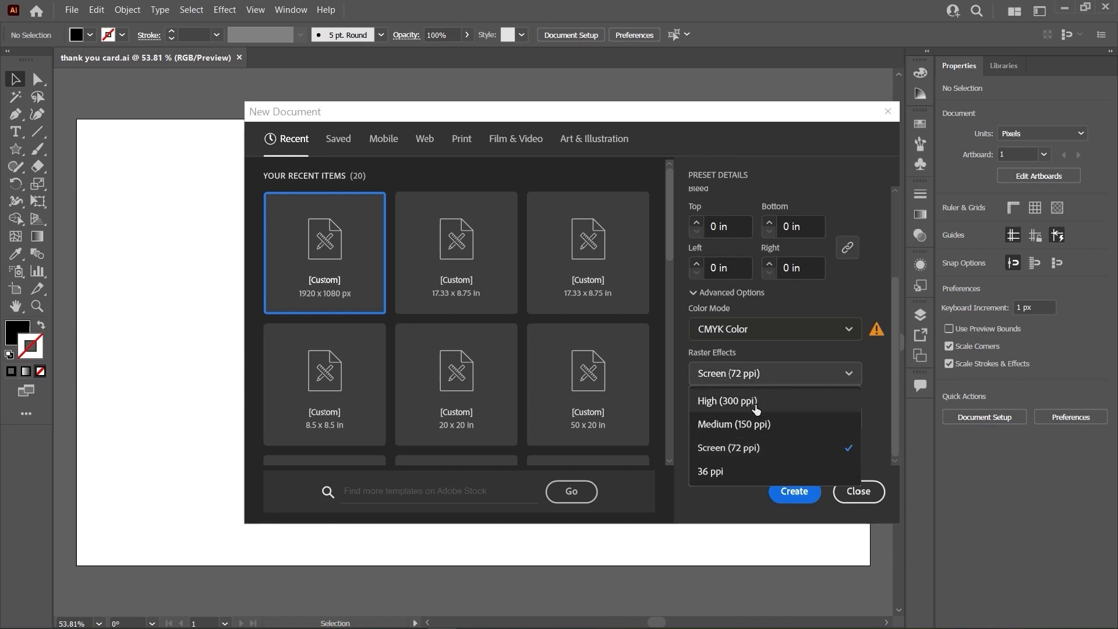
click(755, 402)
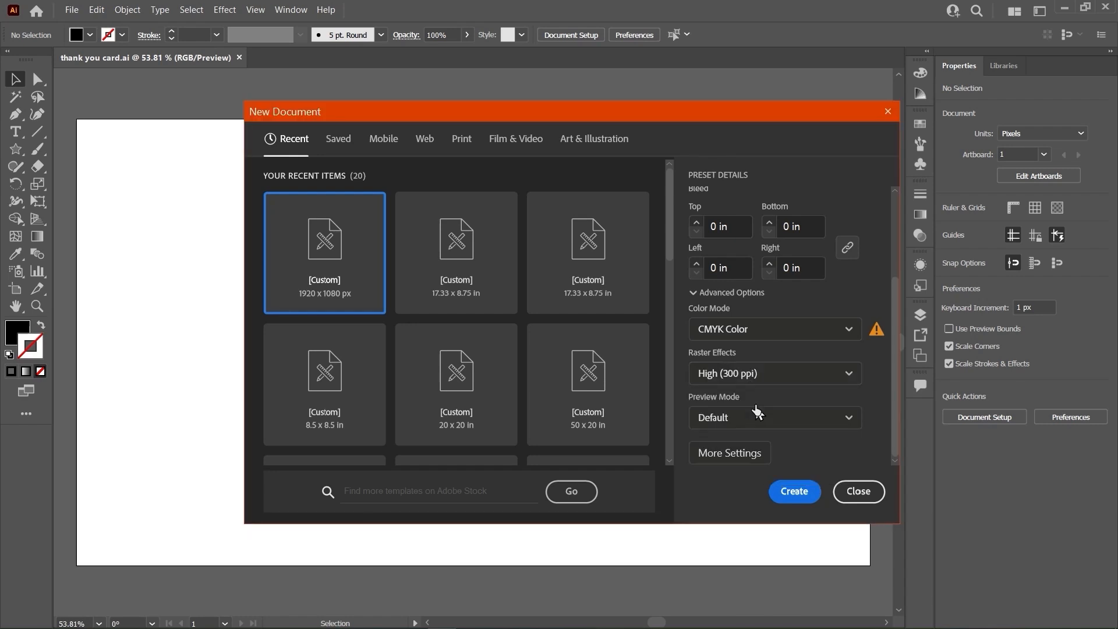
- Set the second design document's page size to A4 in its detailed settings and create the document
click(750, 454)
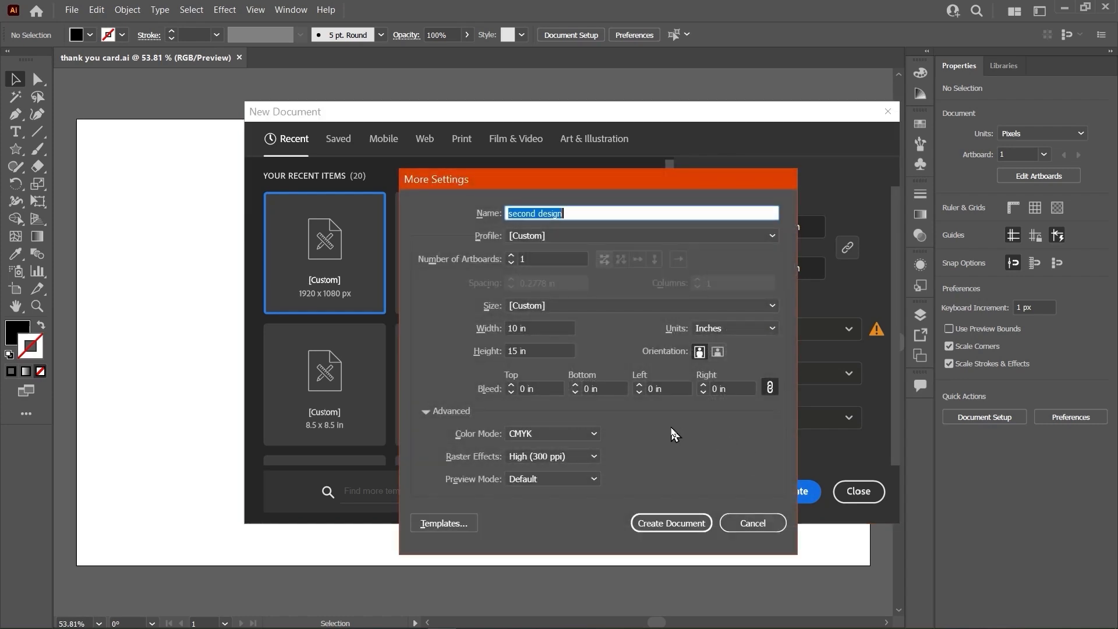
click(627, 308)
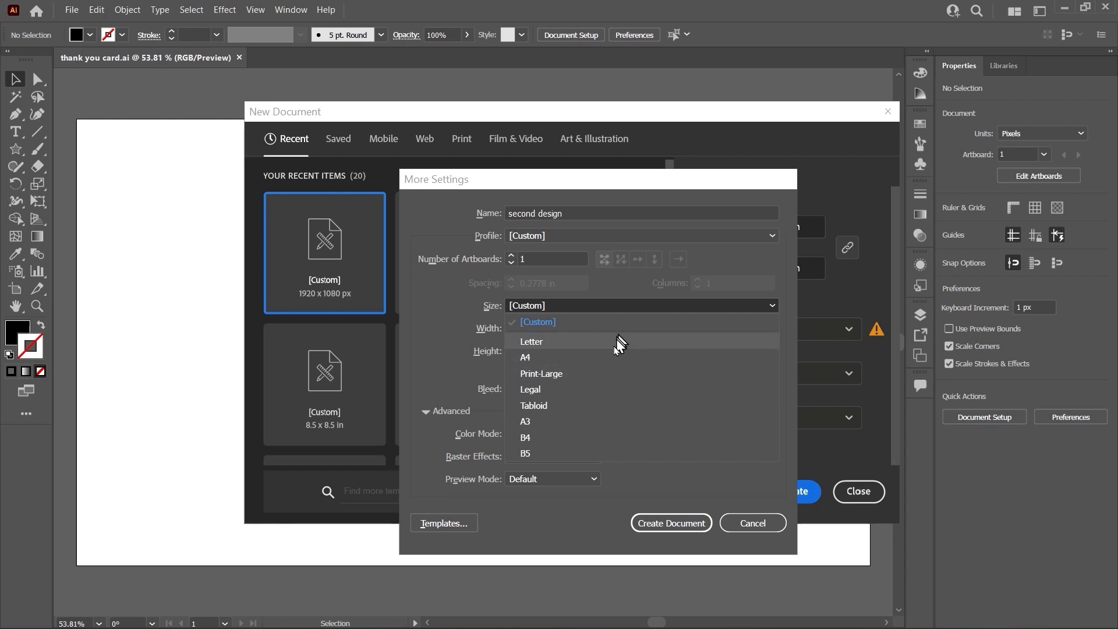
click(617, 367)
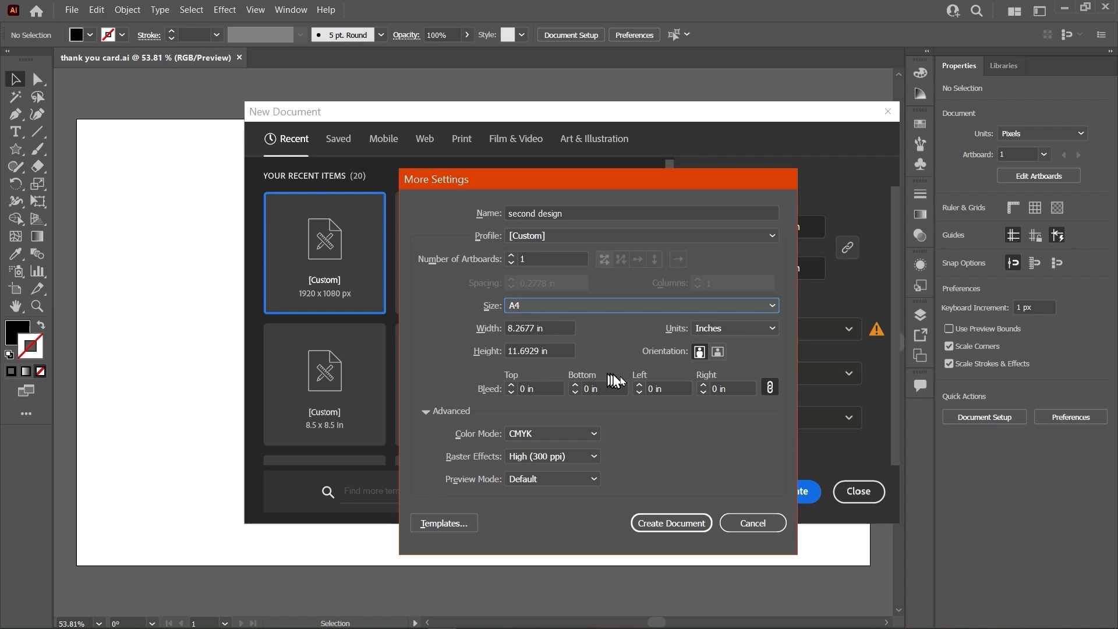
click(670, 529)
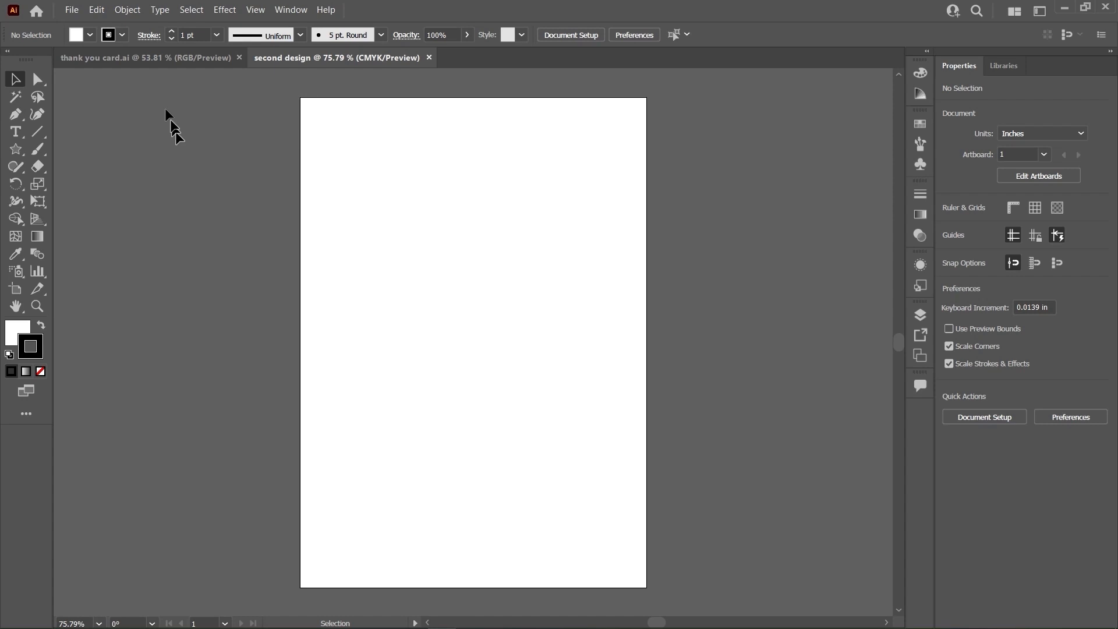
- Create another new A4 portrait document with 4 artboards, keeping the Inches units and CMYK color mode
click(74, 11)
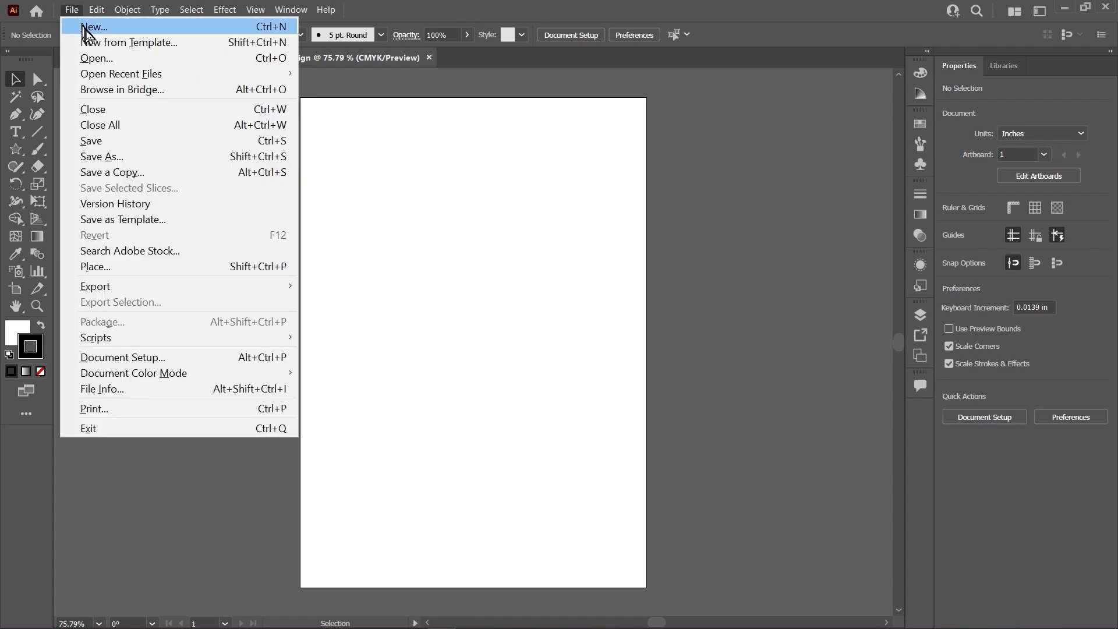
click(85, 26)
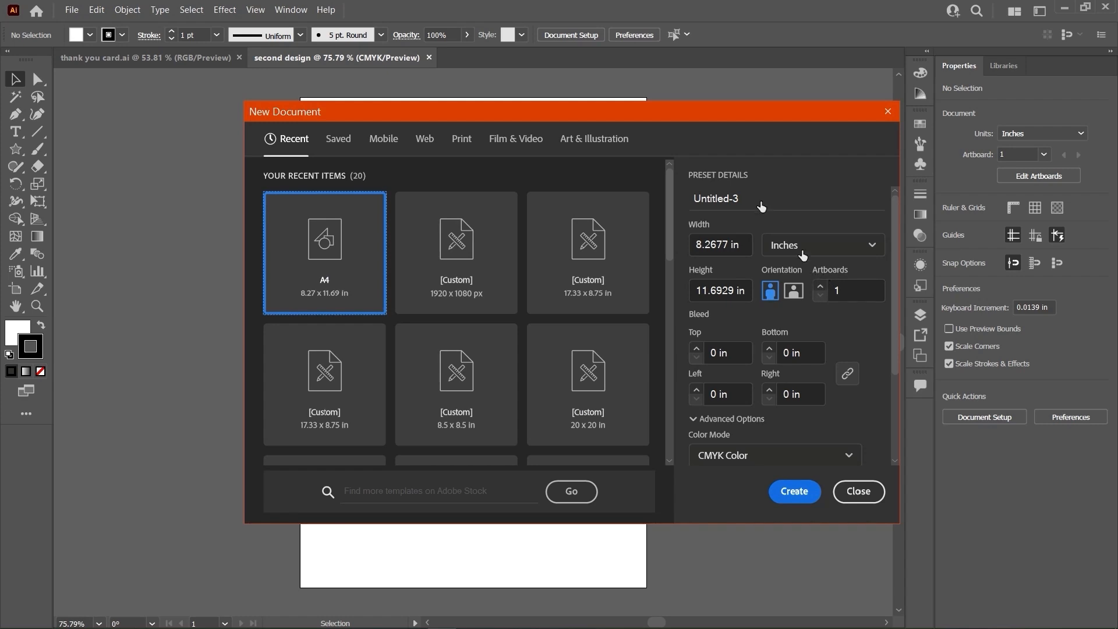
drag(645, 120, 814, 148)
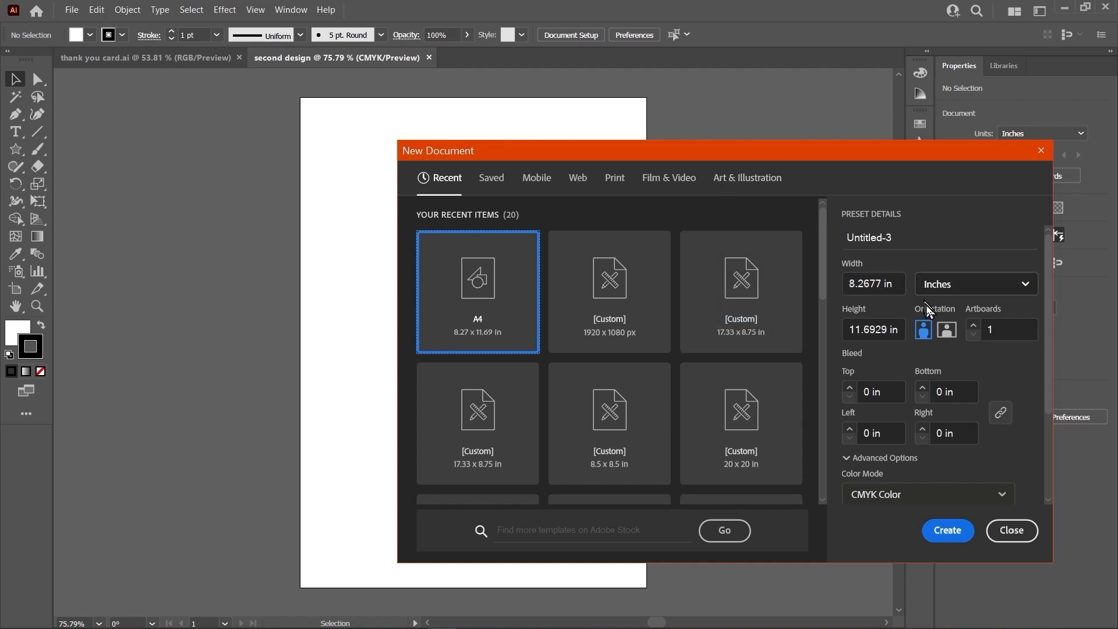
click(973, 328)
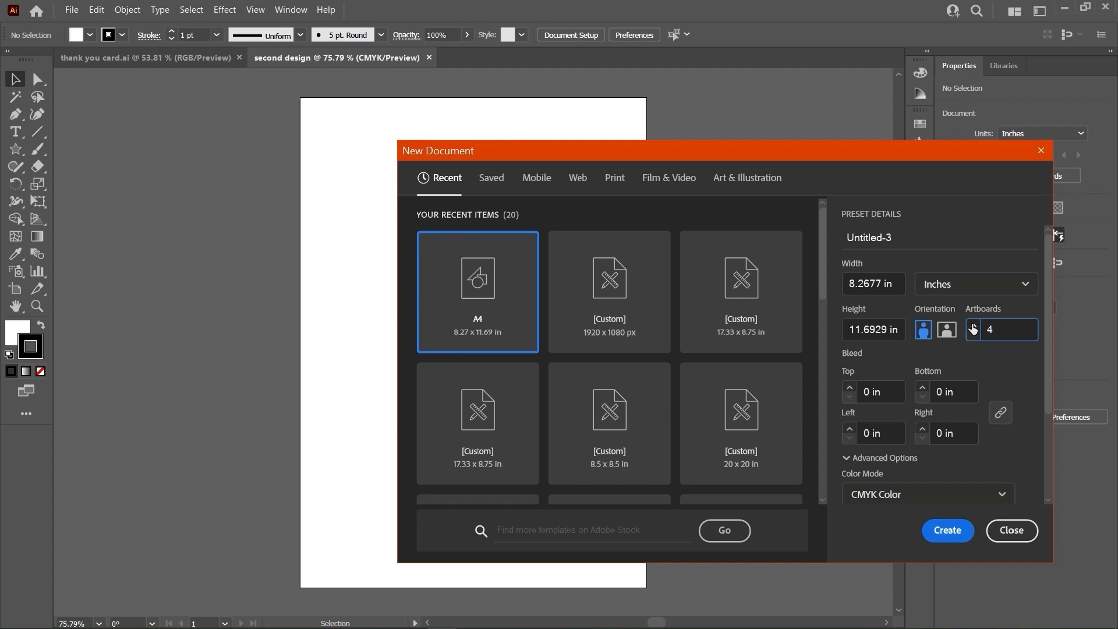
click(947, 531)
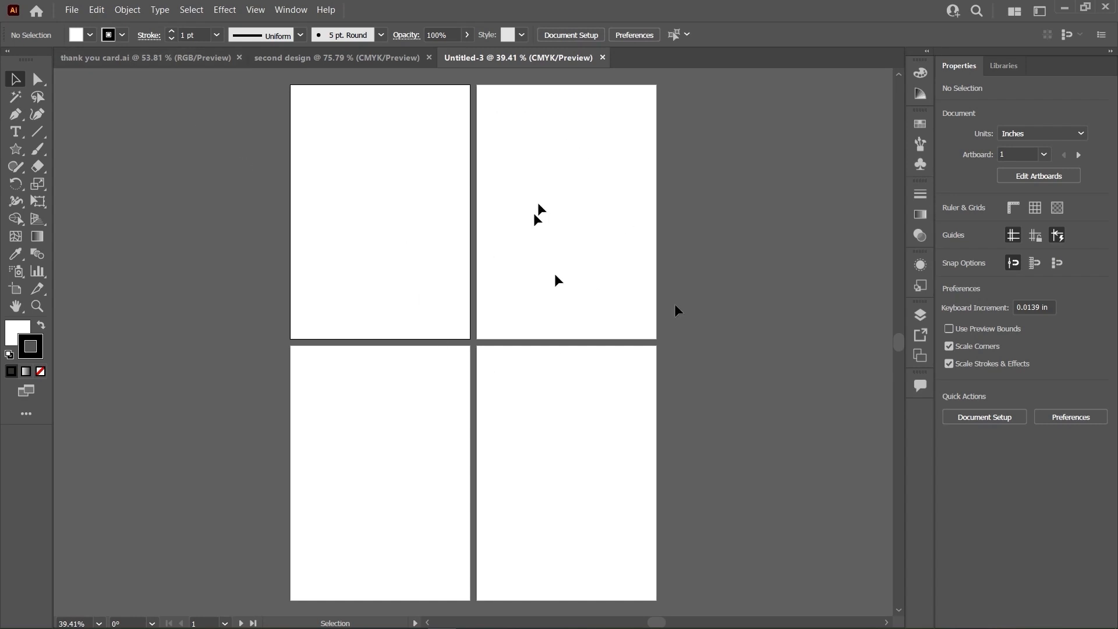
- Switch among the open thank you card, second design and Untitled-3 documents to compare their artboards and contents
click(90, 61)
drag(722, 163, 277, 481)
key(a)
key(v)
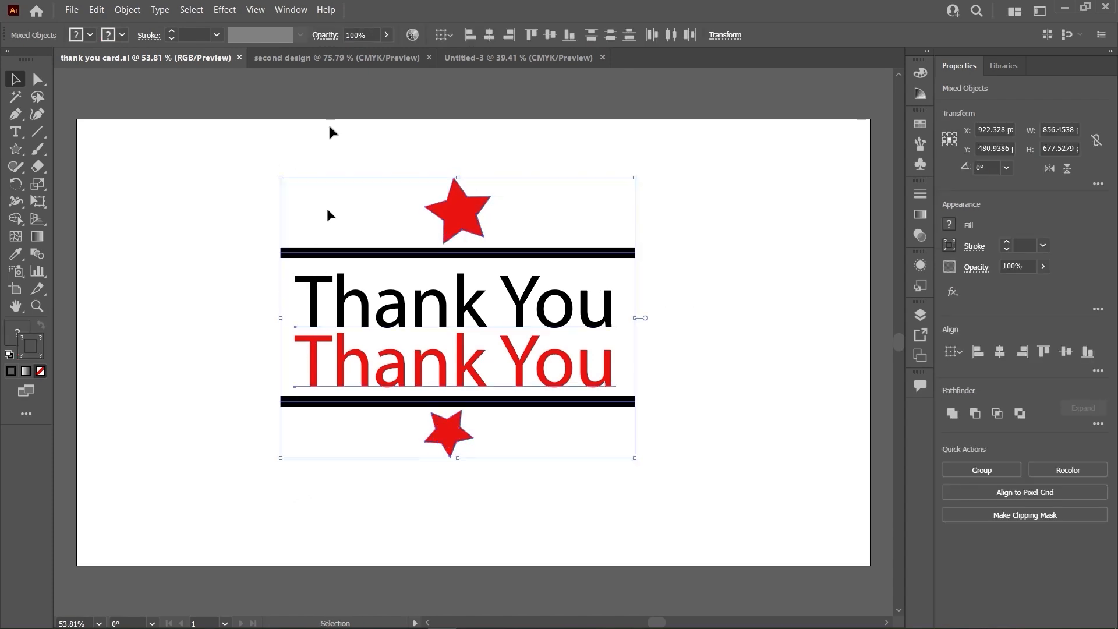
click(349, 57)
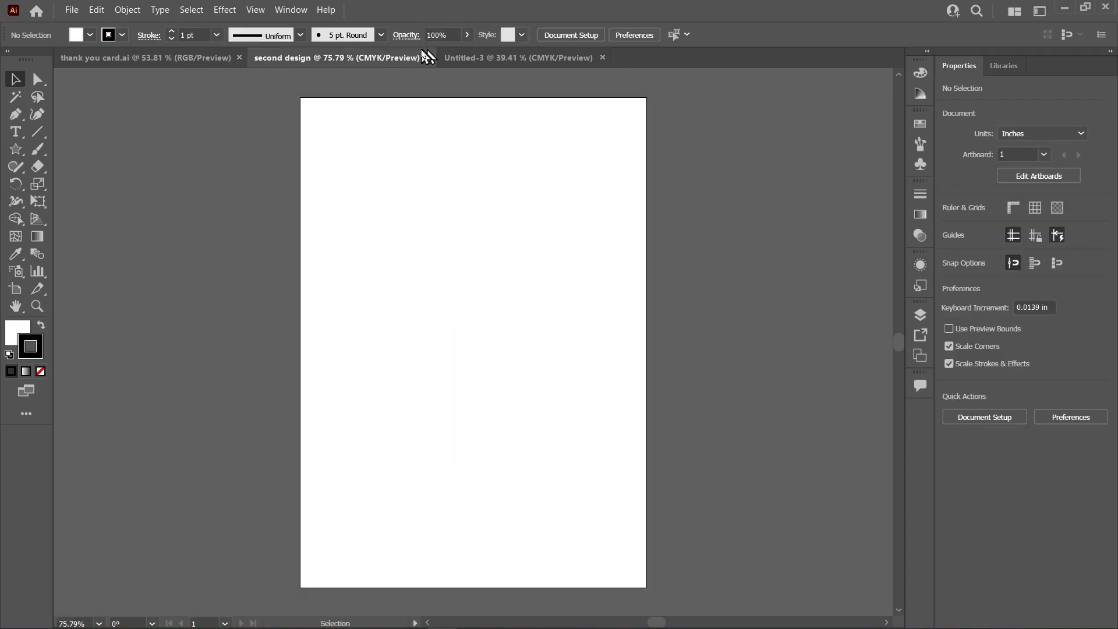
click(489, 57)
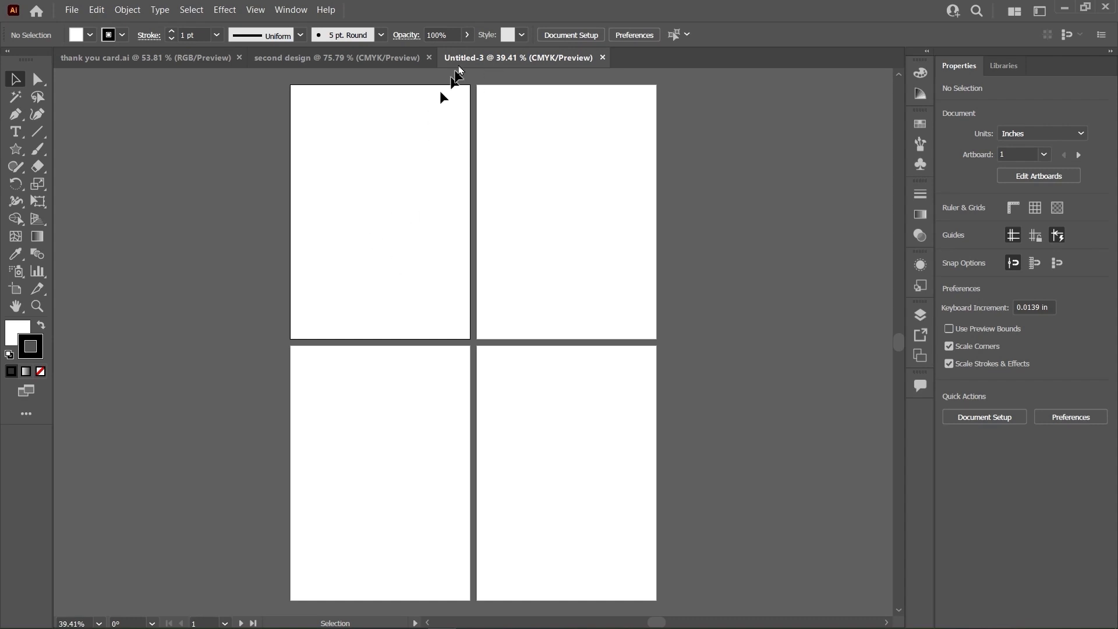
click(407, 61)
click(530, 59)
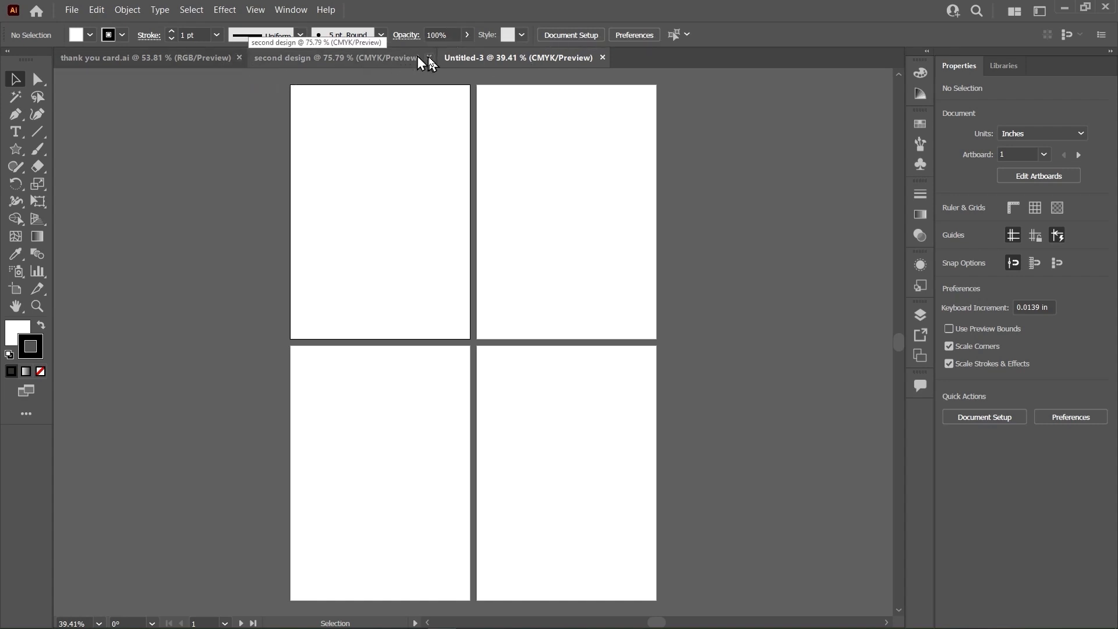
click(198, 62)
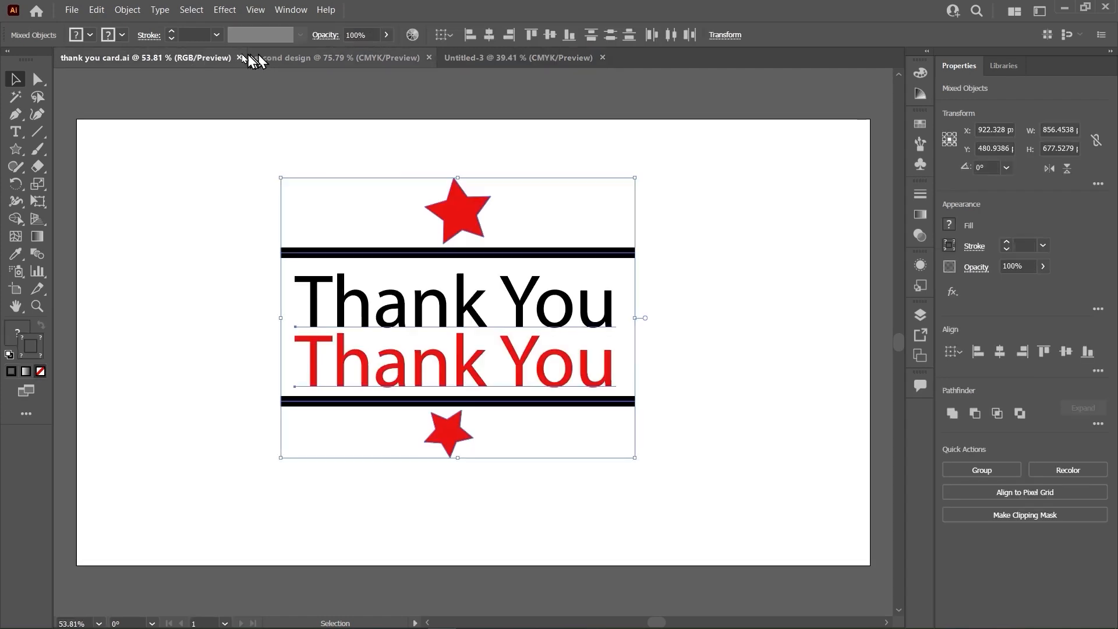
- Save thank you card.ai into the Adobe Illustrator Basic Course InFrontOfCOmputer folder in Illustrator 2020 format, and close the document
click(72, 10)
click(114, 157)
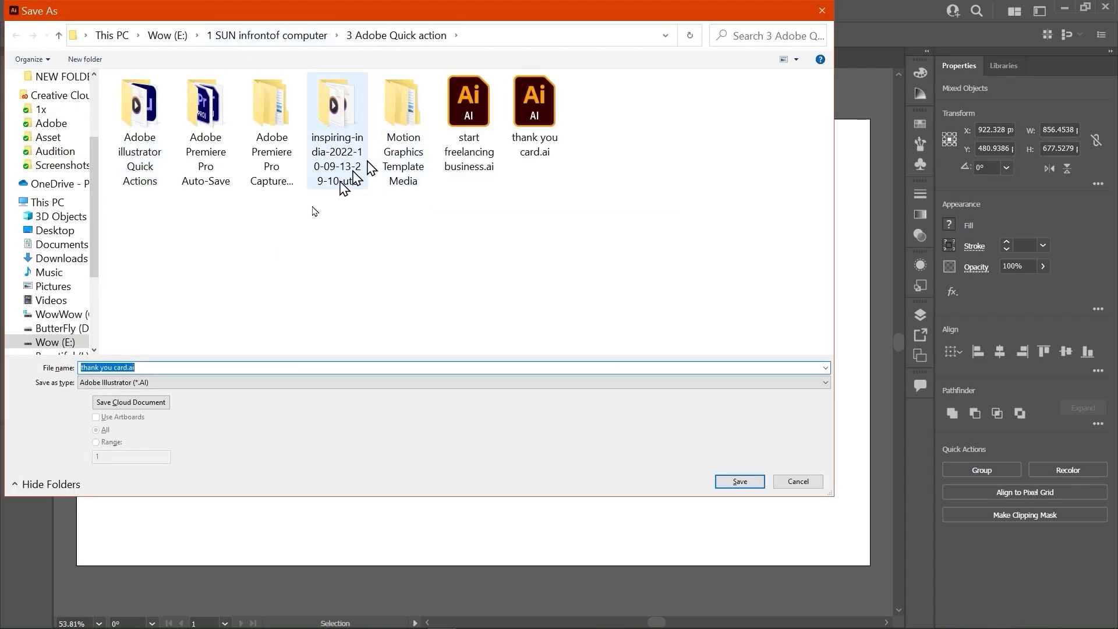
scroll(49, 280, down, 3)
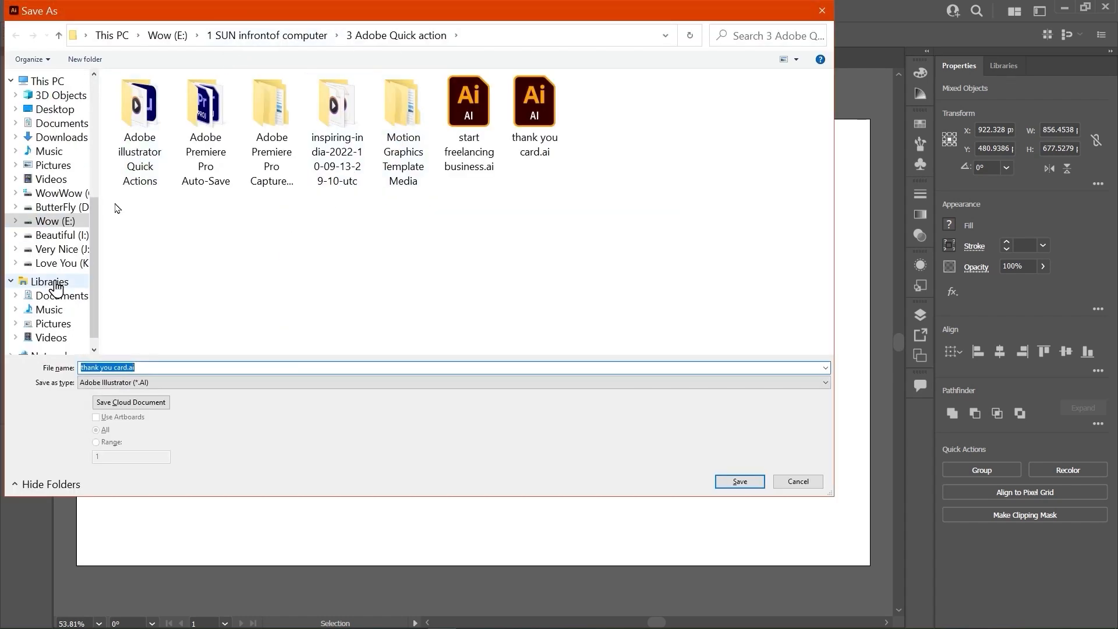
click(173, 37)
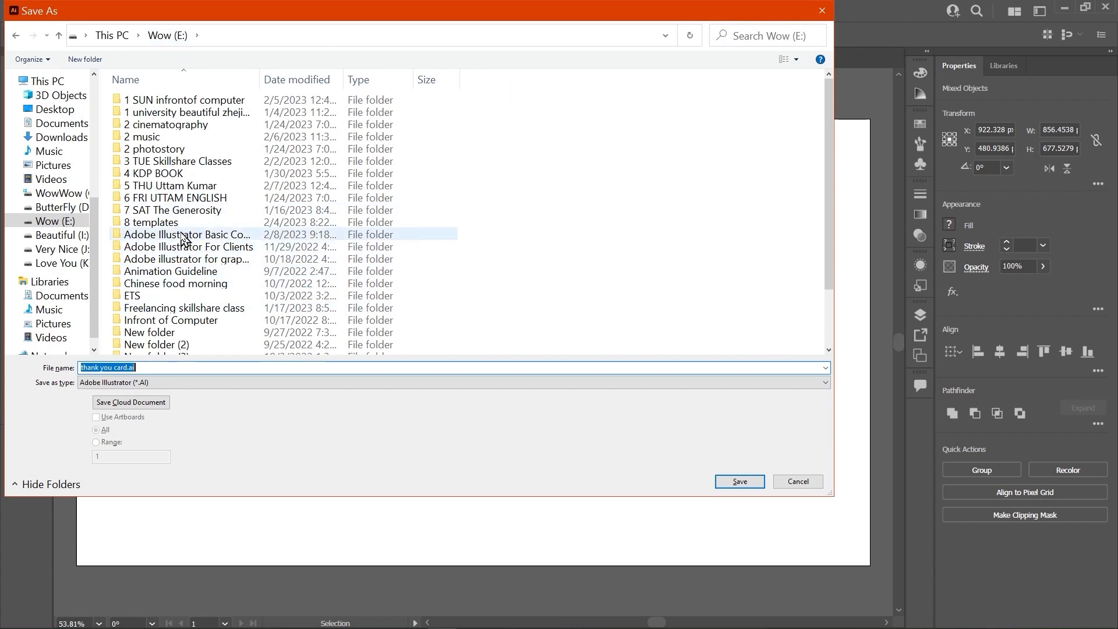
double_click(183, 235)
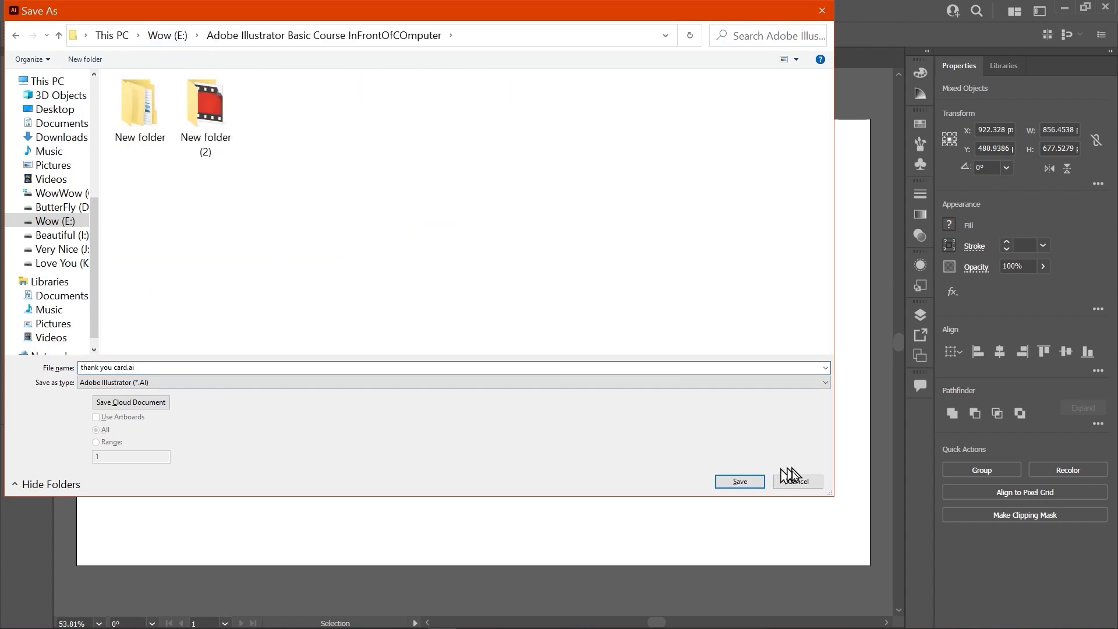
click(745, 481)
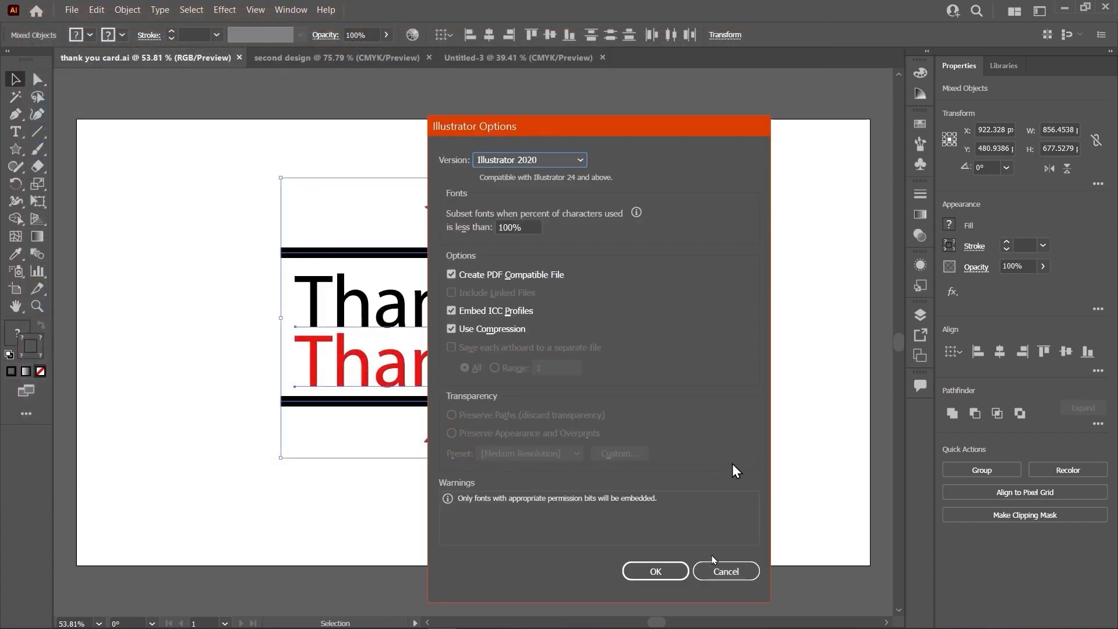
click(653, 572)
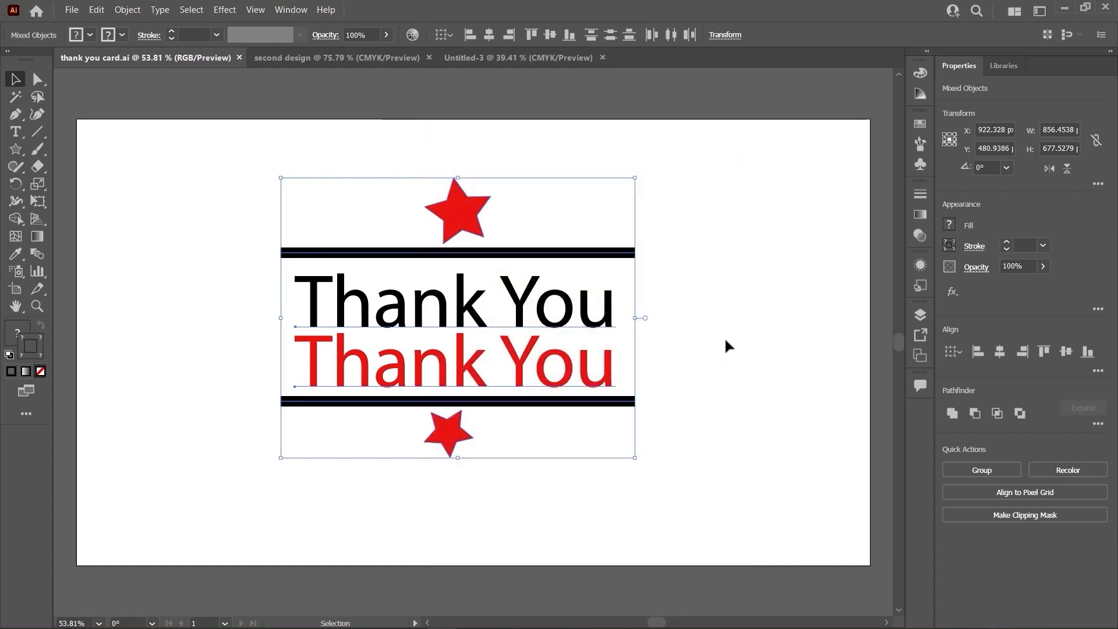
click(724, 344)
click(239, 57)
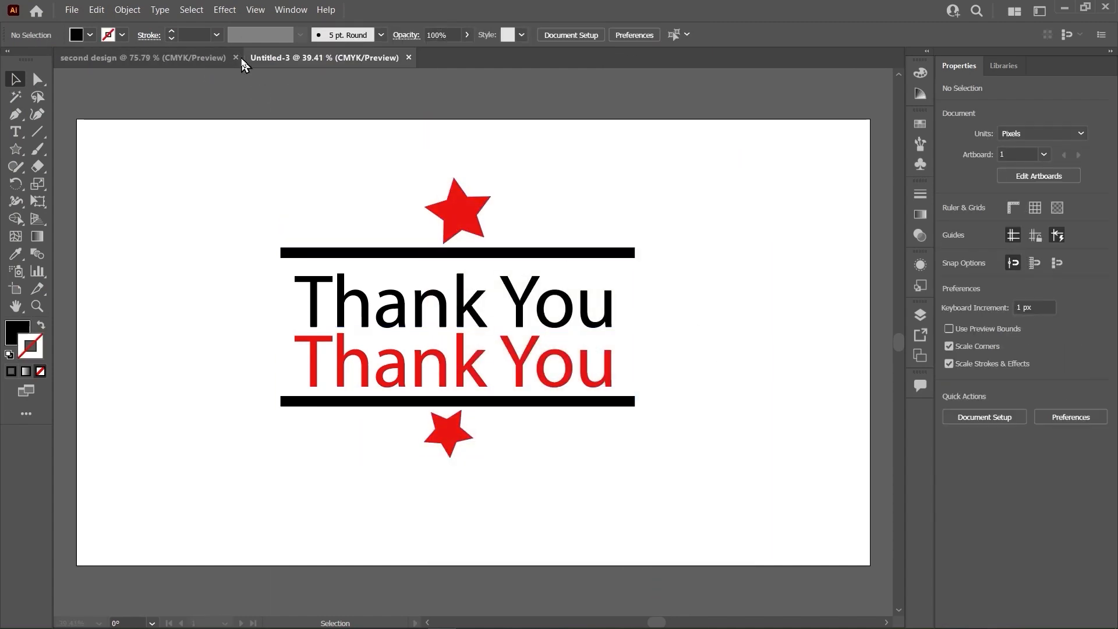
- Reopen the saved thank you card.ai file from the second design document
click(163, 58)
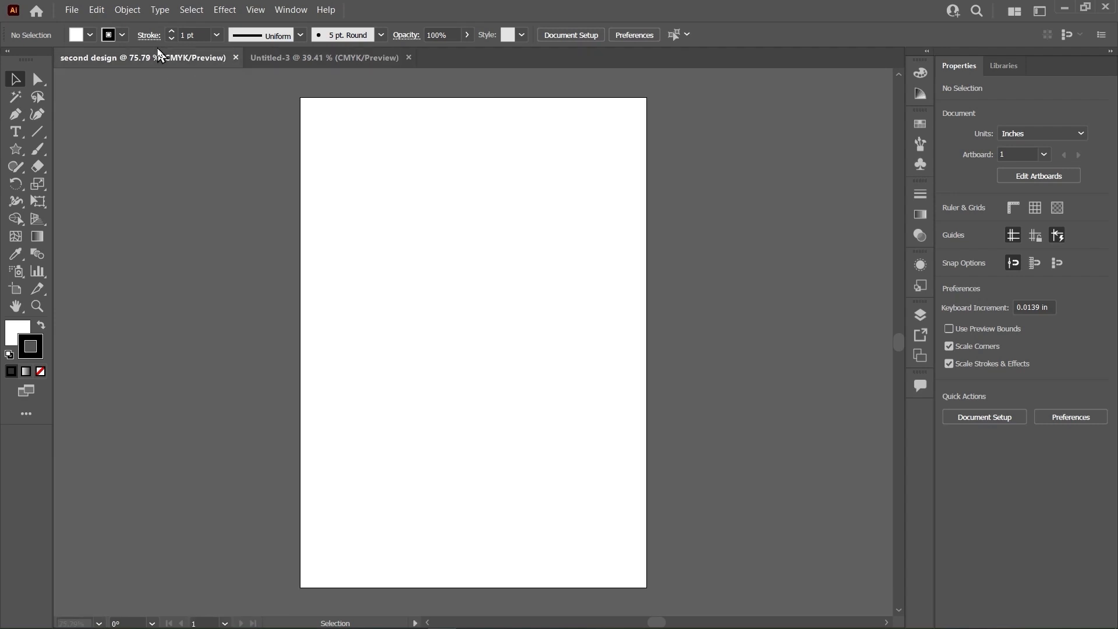
click(72, 10)
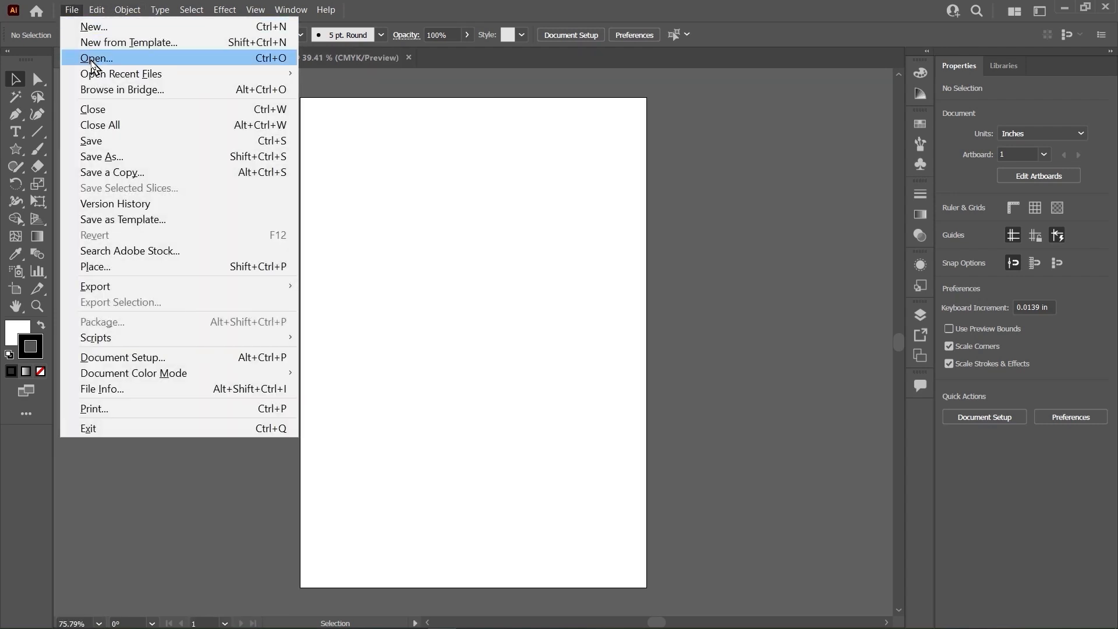
click(93, 60)
click(302, 137)
click(736, 409)
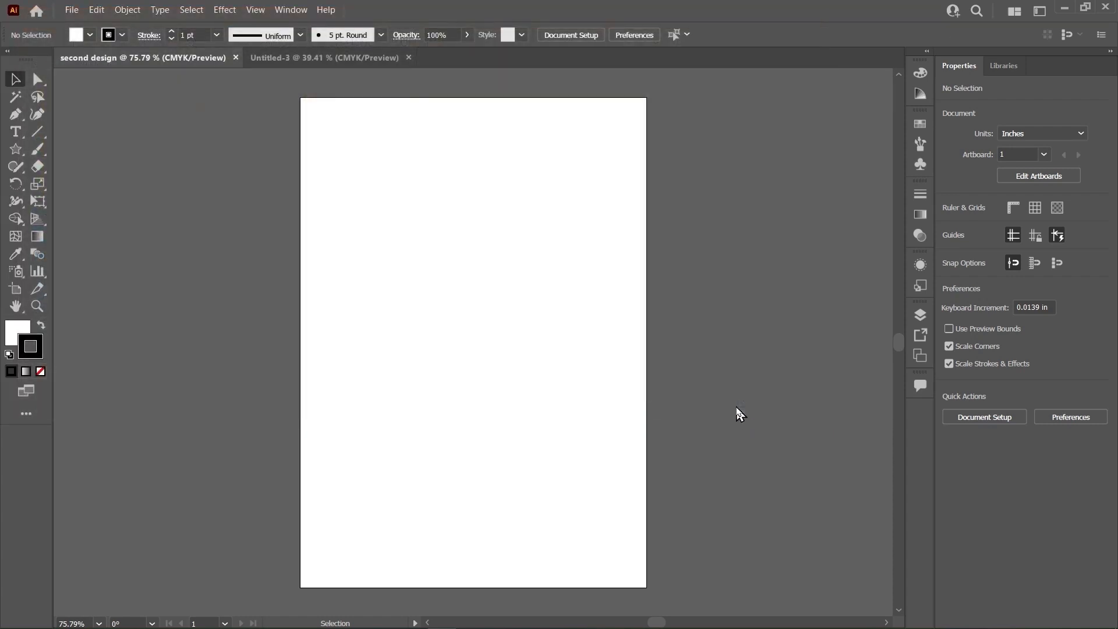
- Copy the whole Thank You artwork from thank you card.ai and paste it into the Untitled-3 document
drag(704, 174, 309, 425)
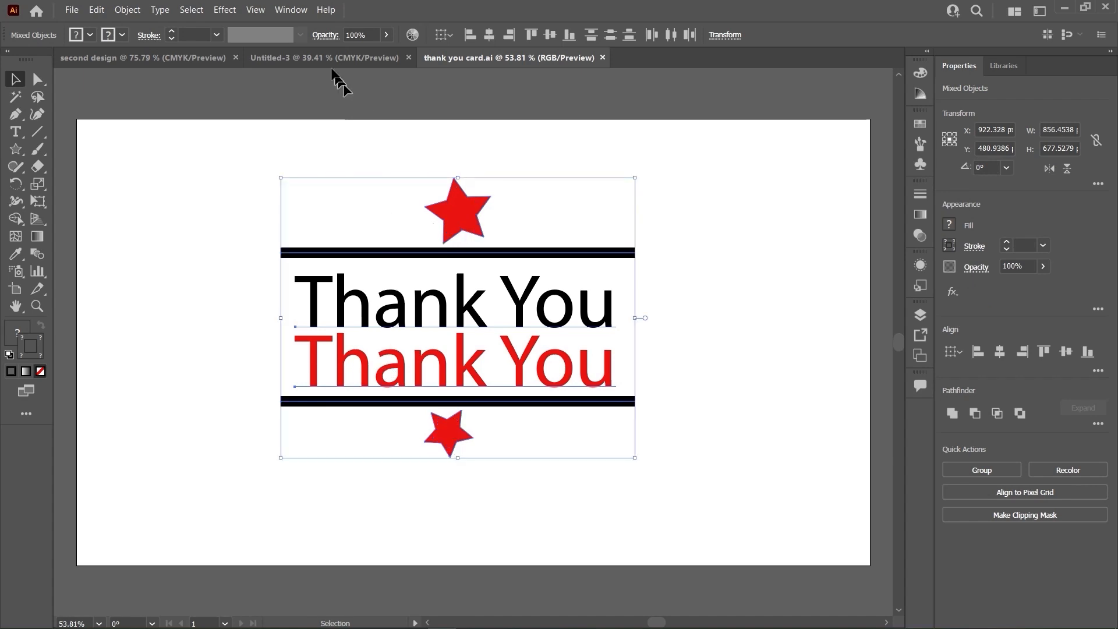
click(326, 58)
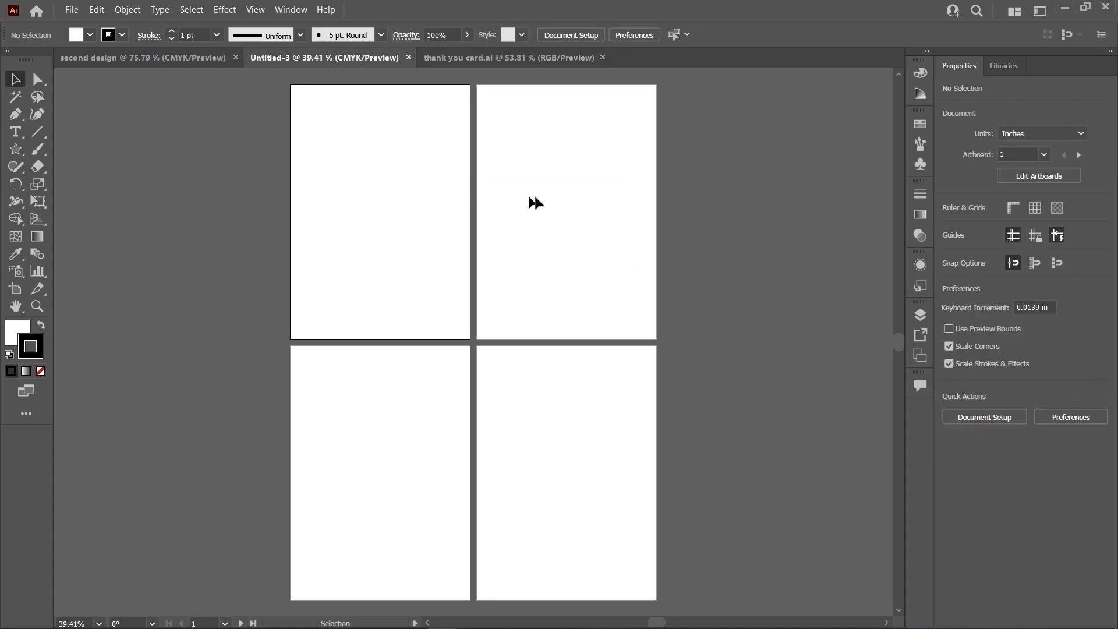
scroll(363, 212, up, 2)
click(362, 211)
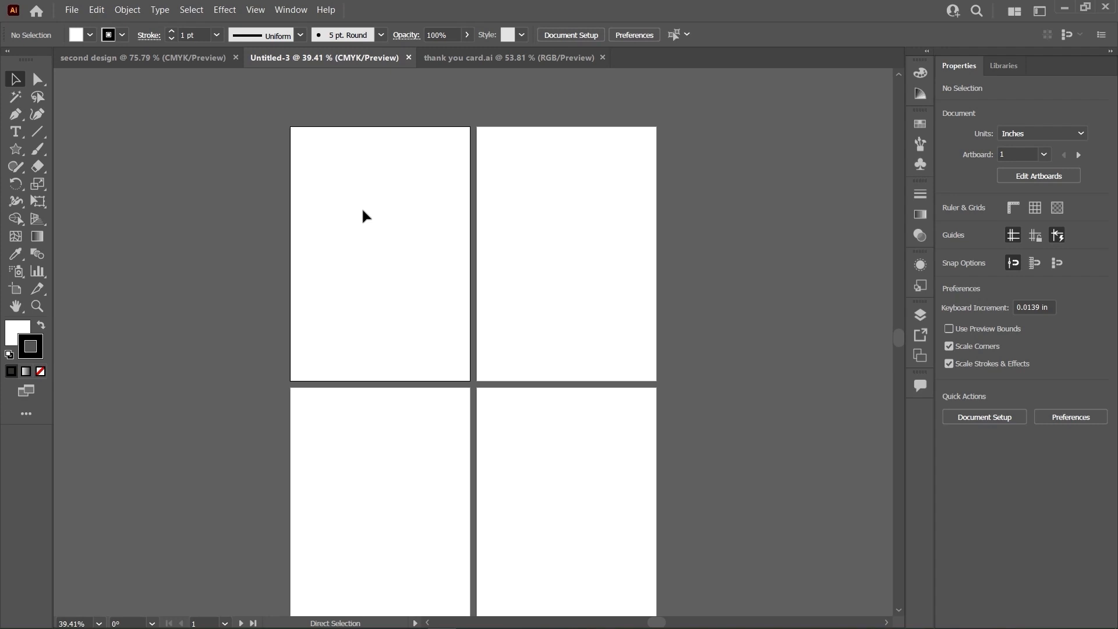
key(ctrl+v)
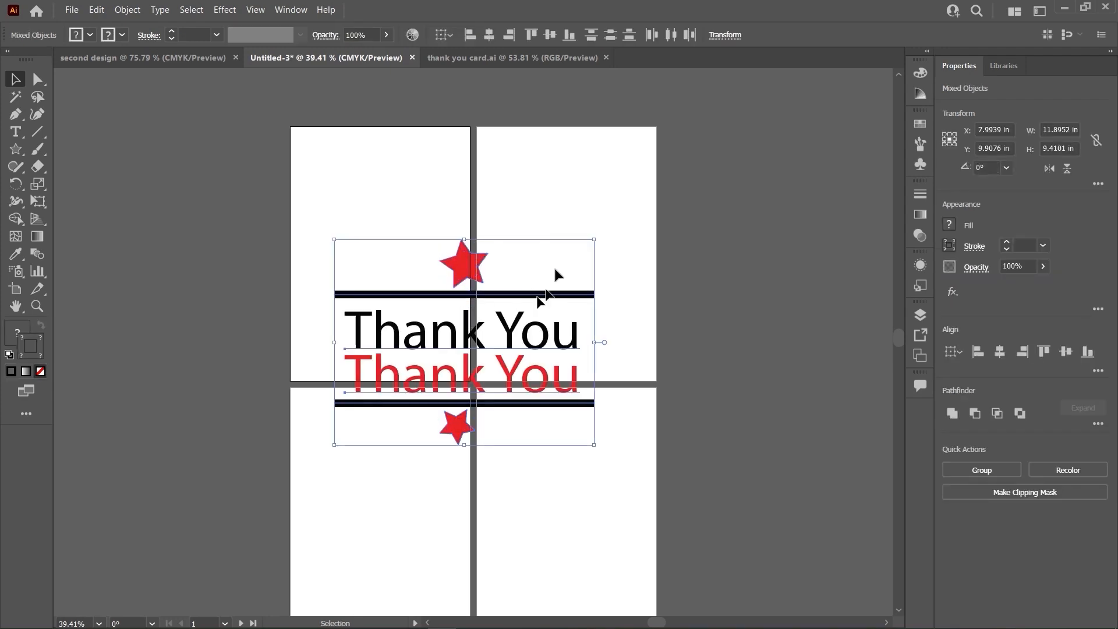
- Scale down the pasted Thank You artwork and move it onto the upper part of the first artboard
drag(594, 241, 478, 330)
drag(413, 393, 386, 213)
click(603, 222)
click(438, 233)
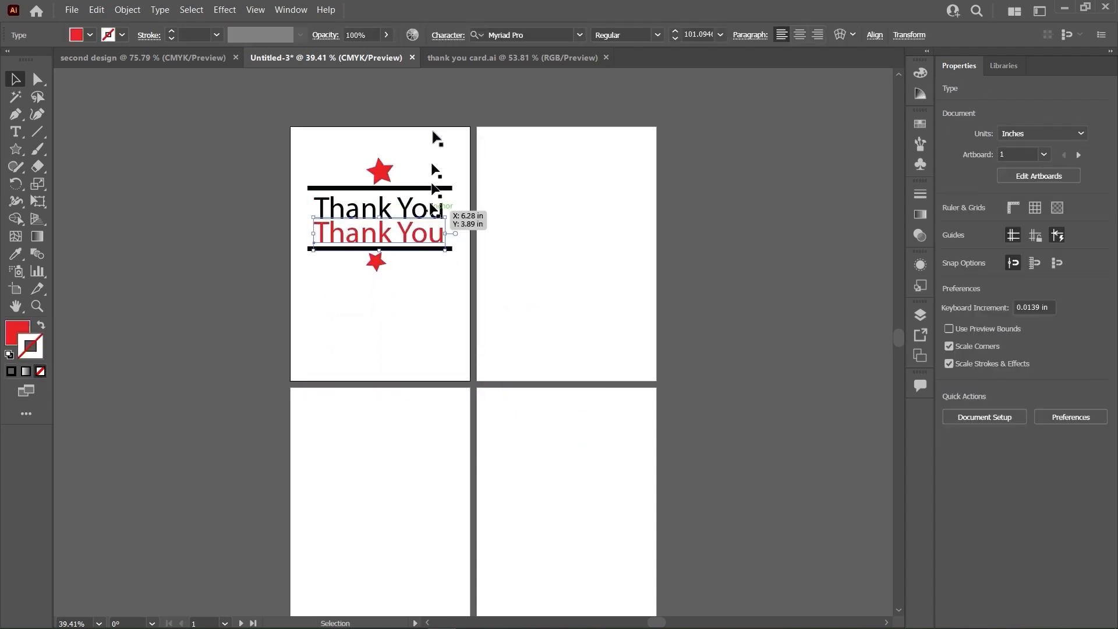
- Duplicate the complete Thank You artwork onto the other three artboards so each one holds a copy
drag(444, 150, 336, 317)
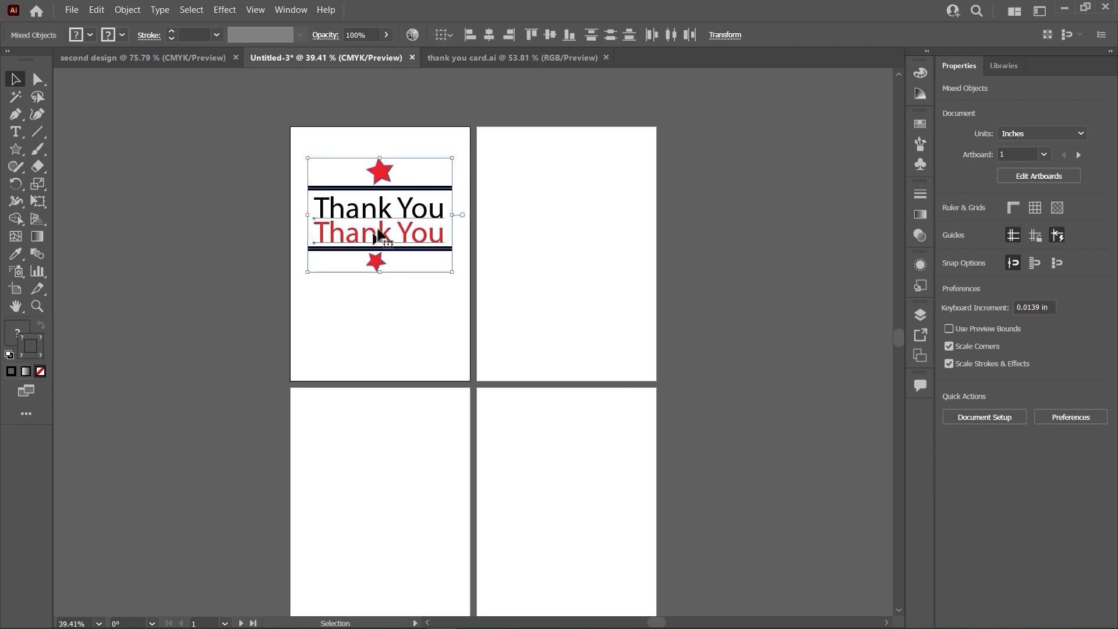
drag(387, 252, 557, 374)
drag(551, 435, 397, 530)
click(579, 400)
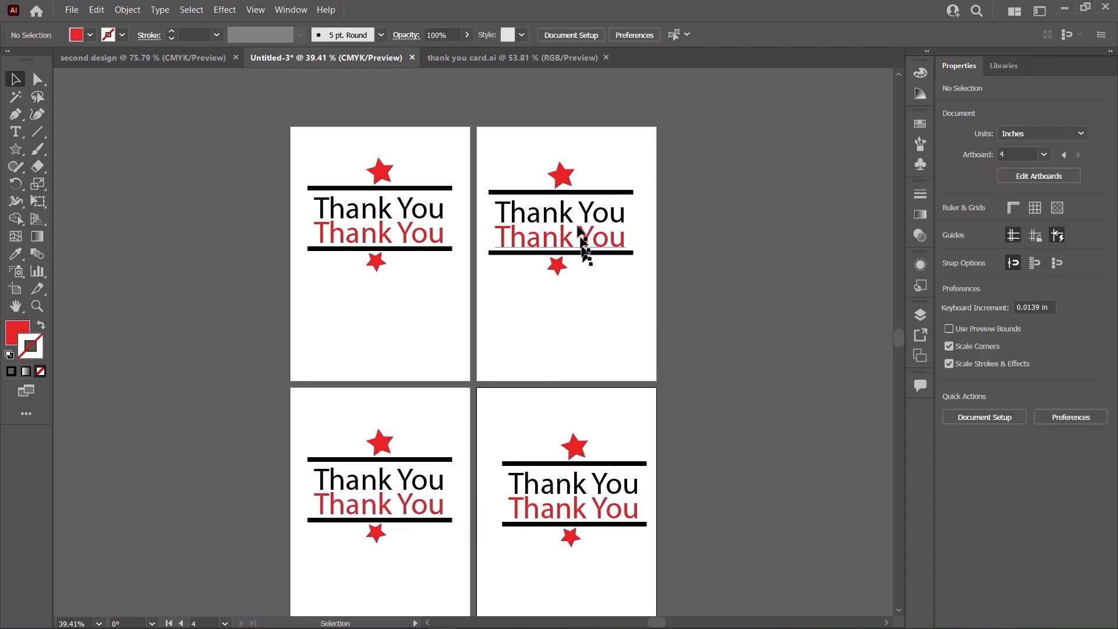
- Set the fill color of the black Thank You text on the first artboard to magenta D83DD8
click(437, 221)
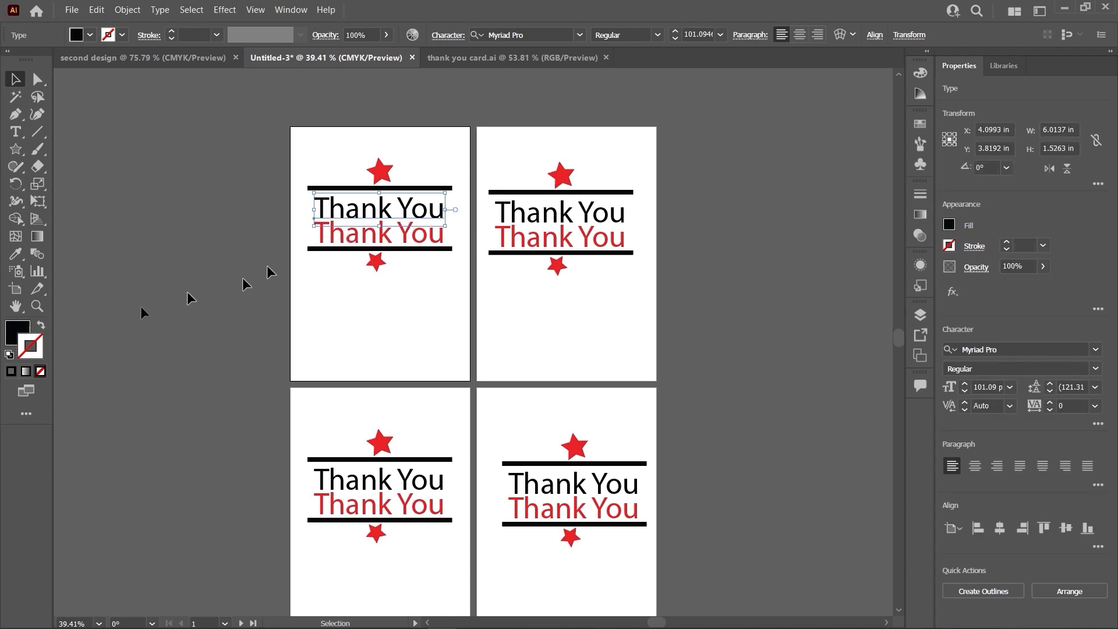
double_click(17, 332)
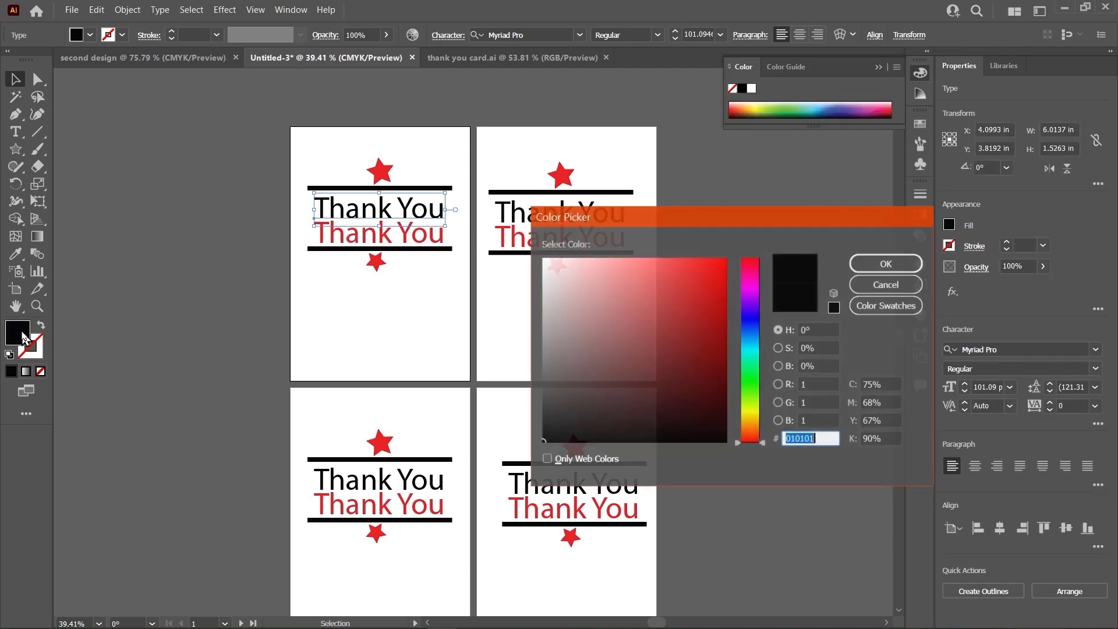
mouse_move(748, 303)
mouse_down()
mouse_move(746, 289)
mouse_move(674, 285)
mouse_up()
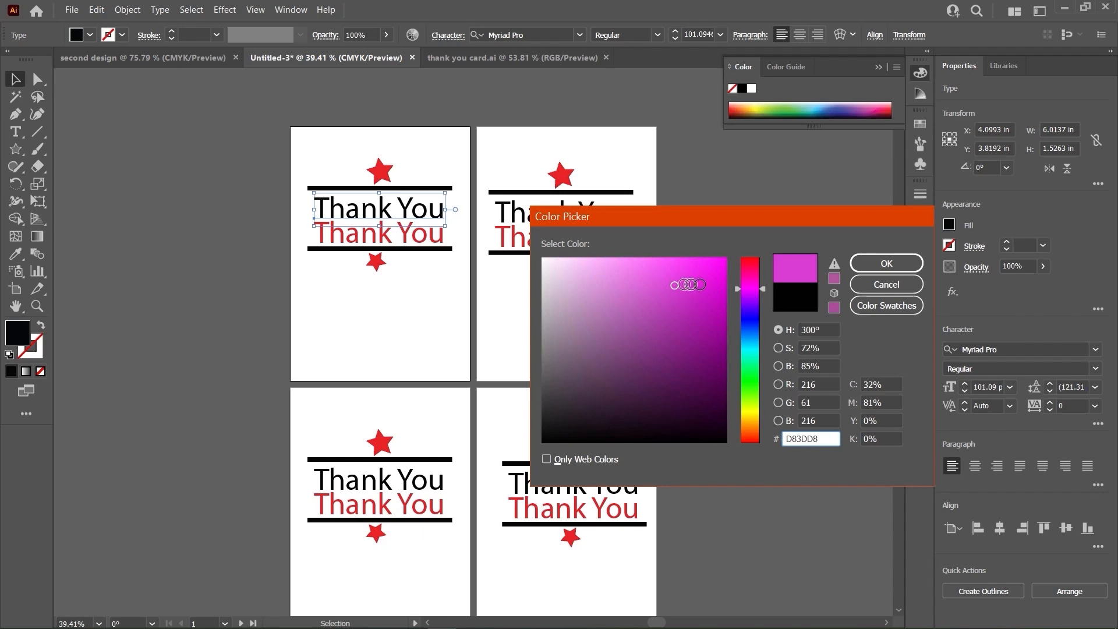
click(886, 264)
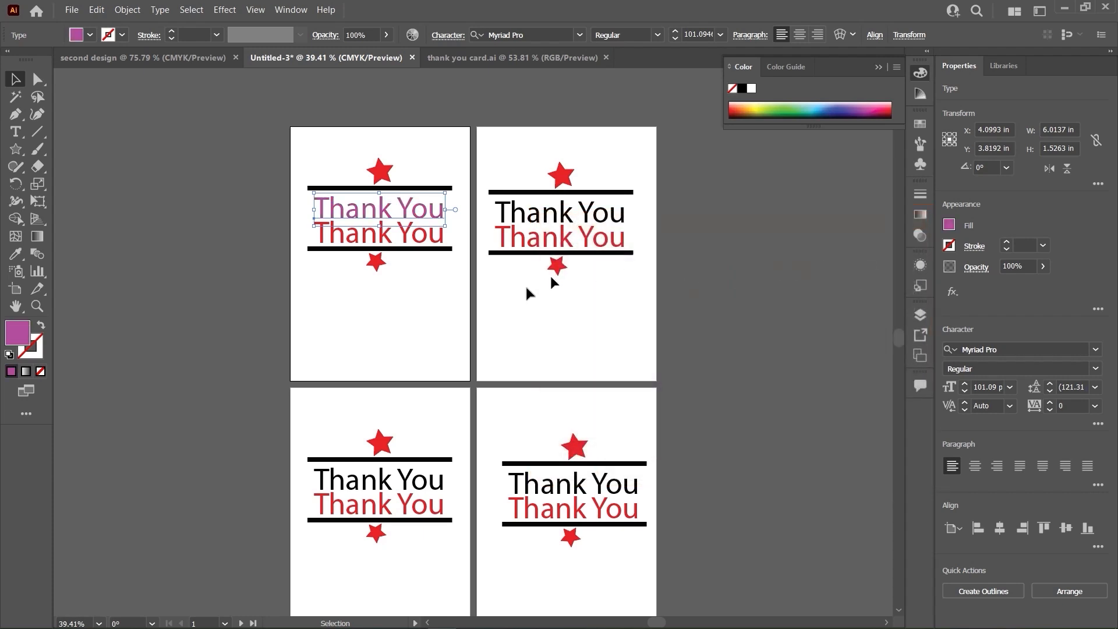
- Look over the four artboards of Untitled-3 and the Thank You copies placed on them
click(514, 308)
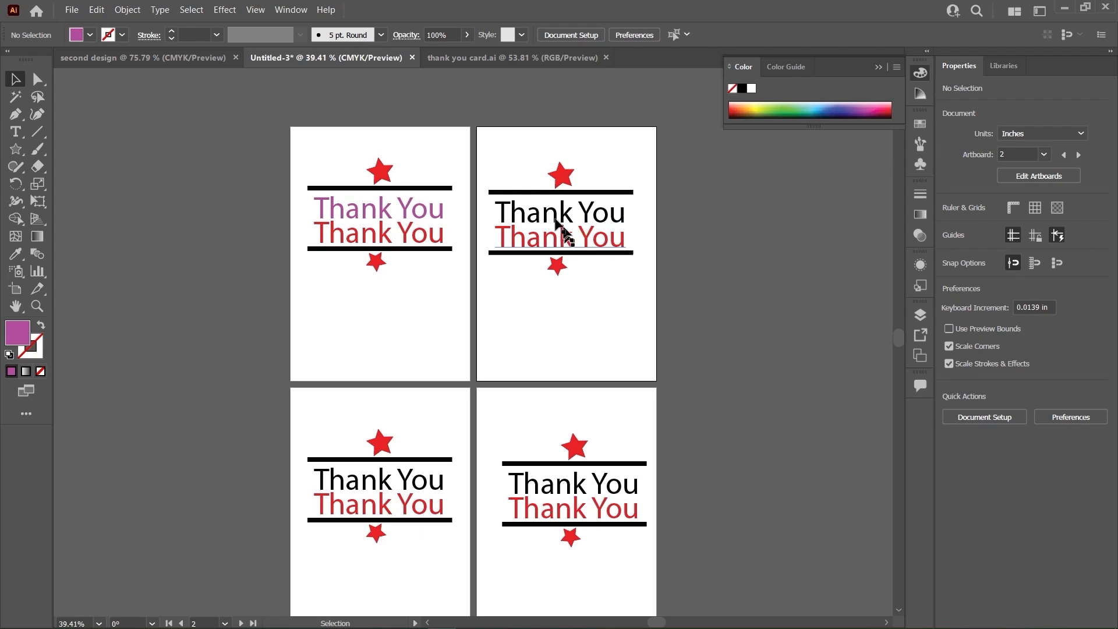
scroll(652, 234, down, 3)
scroll(652, 234, up, 2)
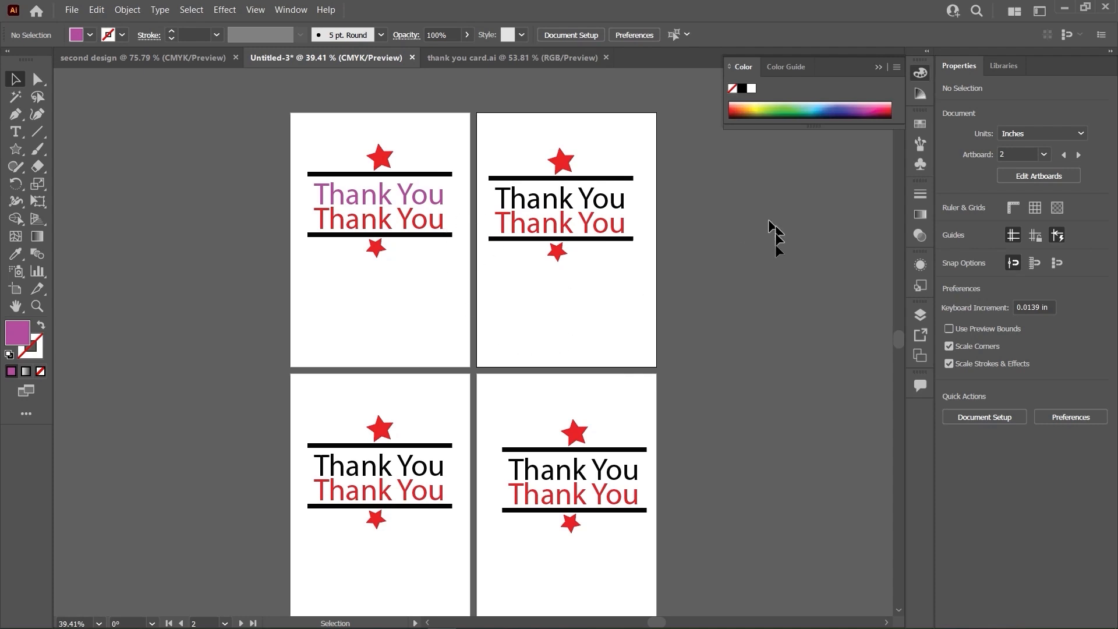
scroll(444, 209, down, 2)
scroll(444, 209, up, 1)
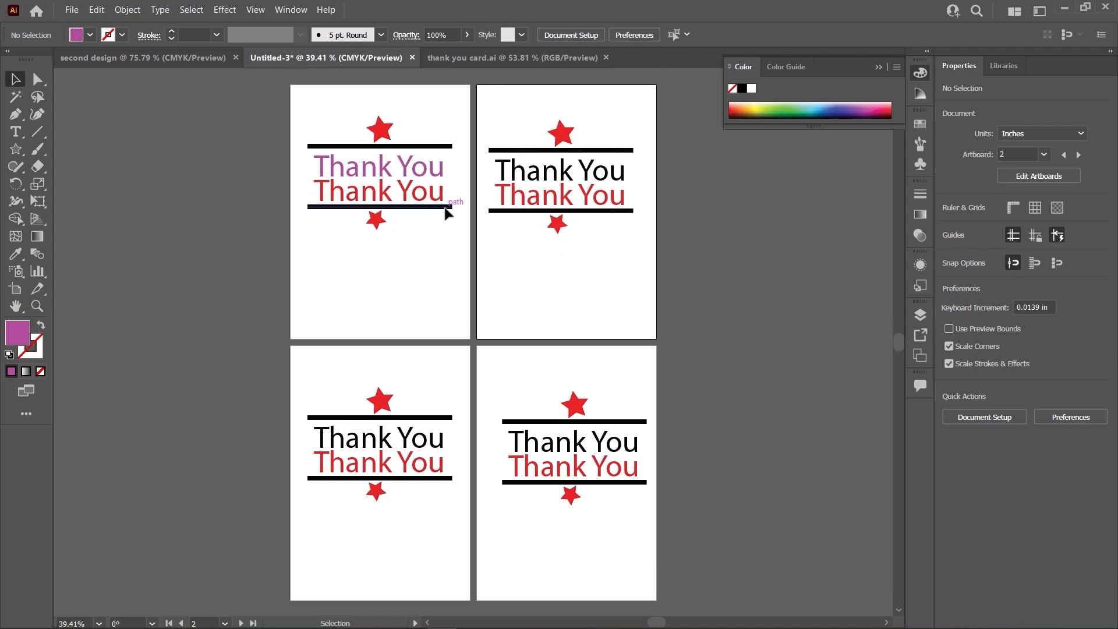
scroll(415, 297, up, 1)
scroll(417, 299, down, 1)
scroll(417, 300, up, 1)
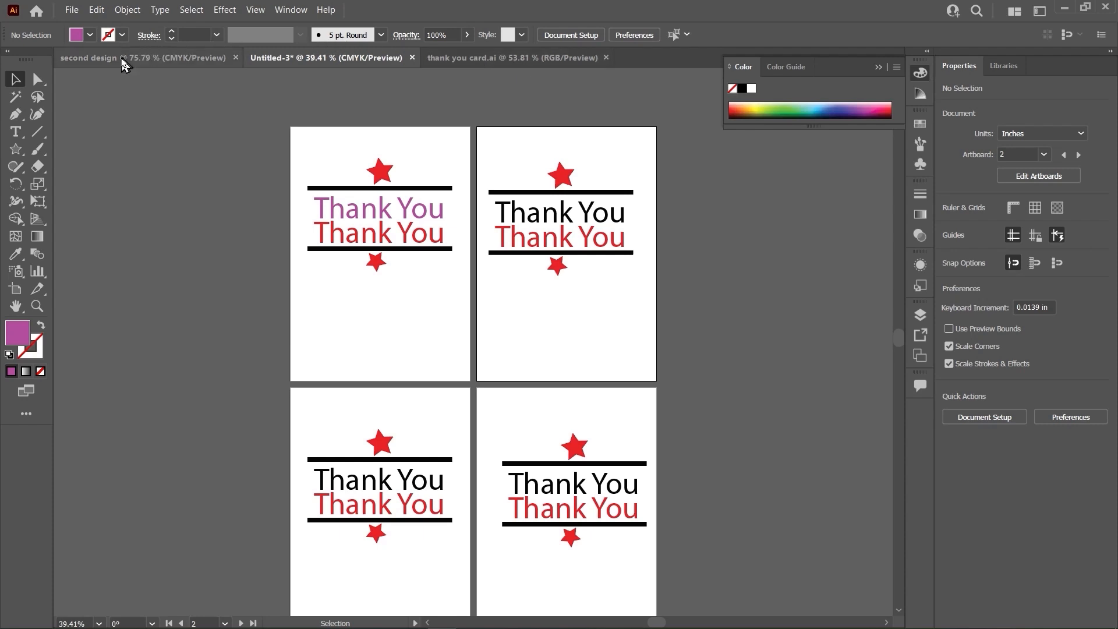
- Paste the Thank You artwork into the second design document, scale it down to fit the page width, and place it on the artboard
click(122, 64)
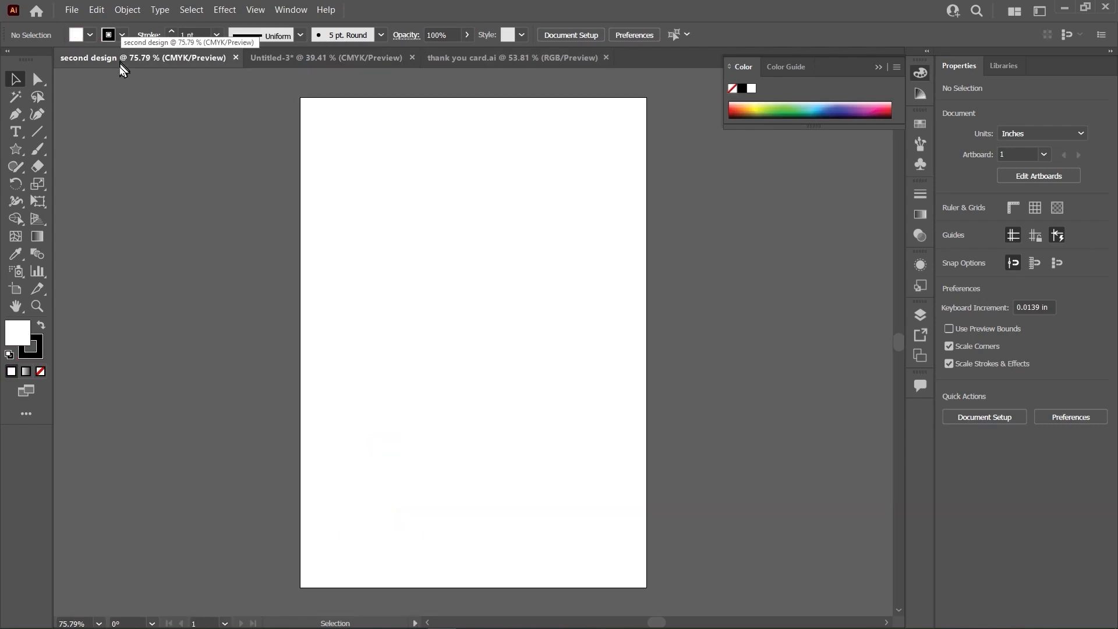
click(298, 59)
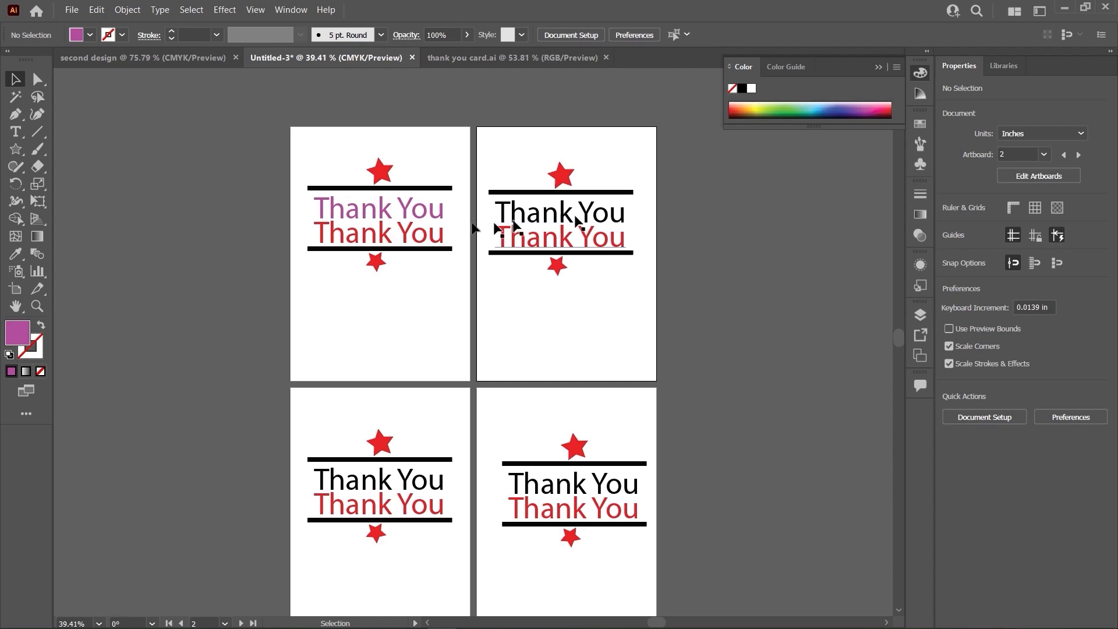
click(125, 58)
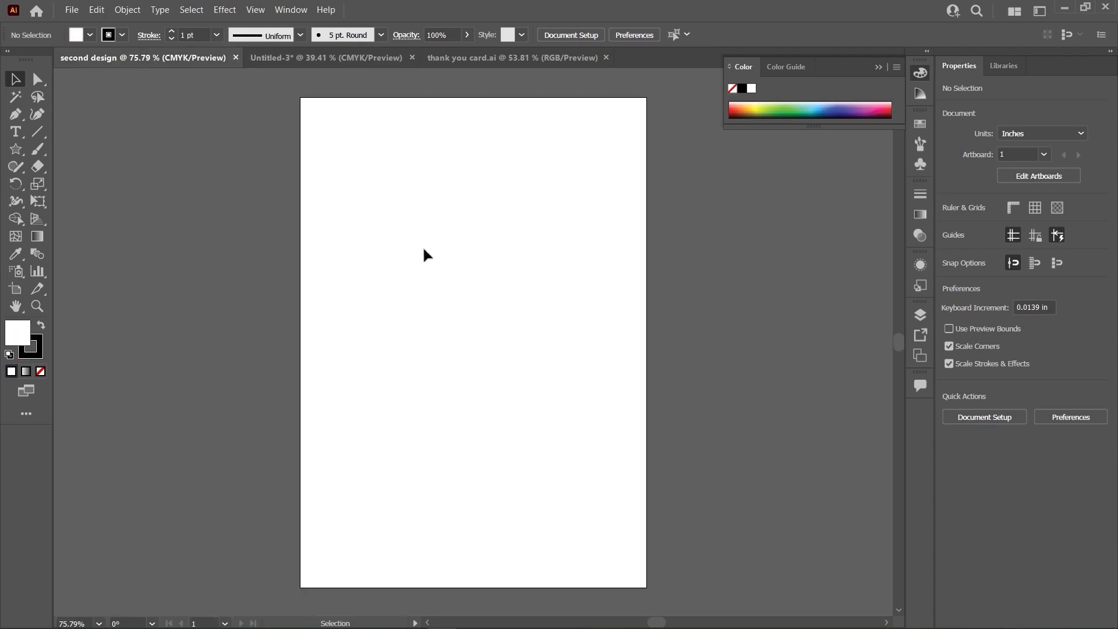
key(ctrl+v)
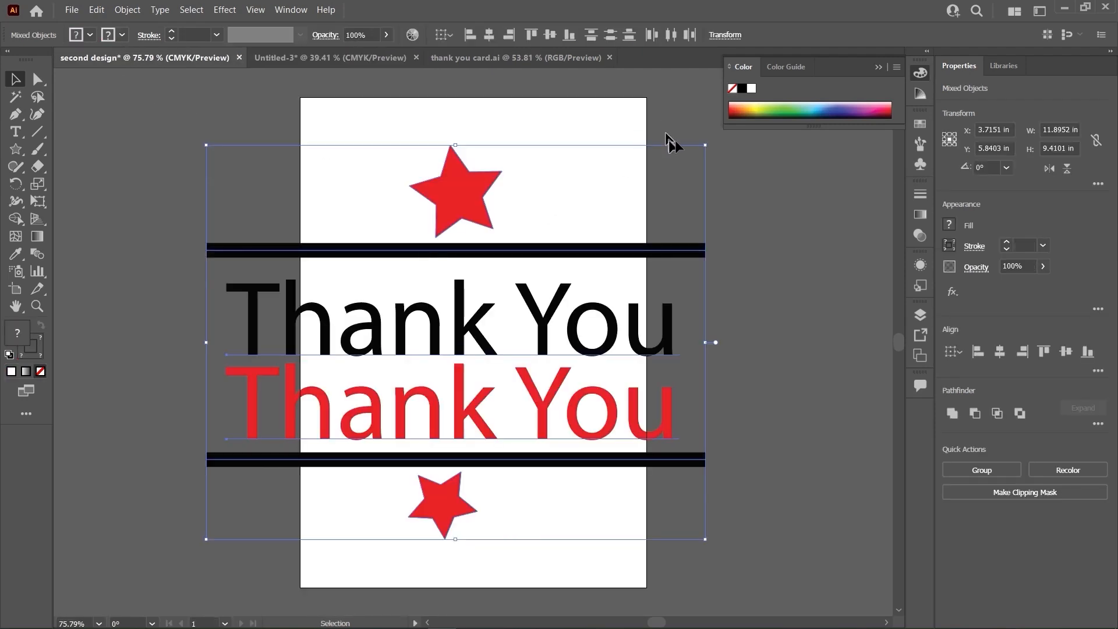
drag(705, 144, 527, 289)
drag(509, 332, 588, 253)
click(743, 254)
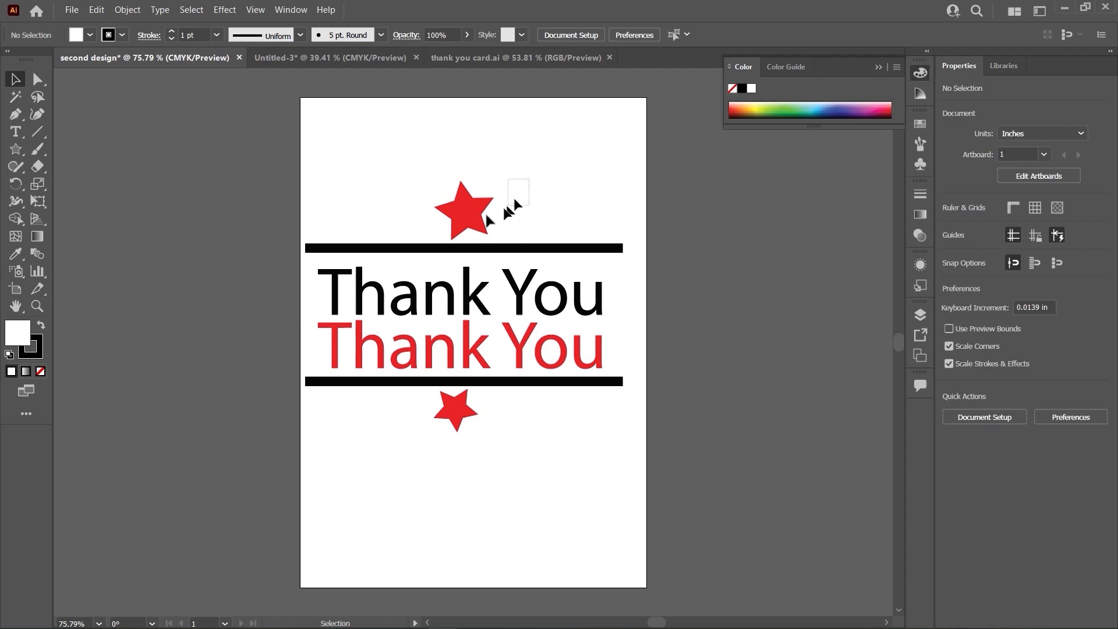
- Delete both red stars and shift the remaining Thank You texts and lines slightly toward the artboard's center
click(463, 216)
key(Delete)
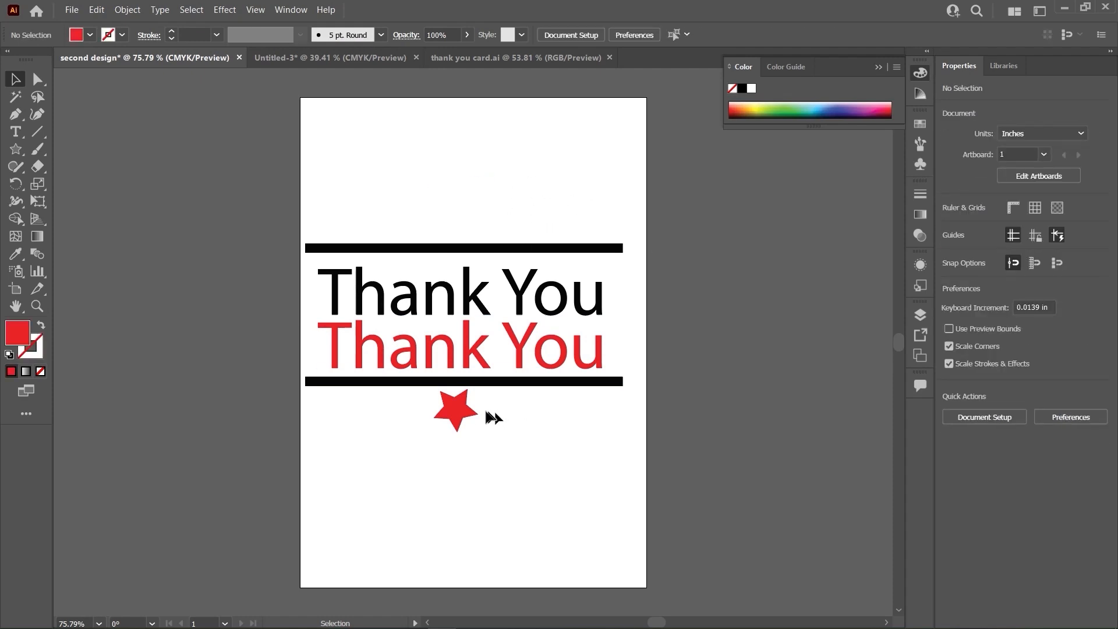
click(456, 409)
key(Delete)
drag(677, 220, 500, 387)
click(634, 239)
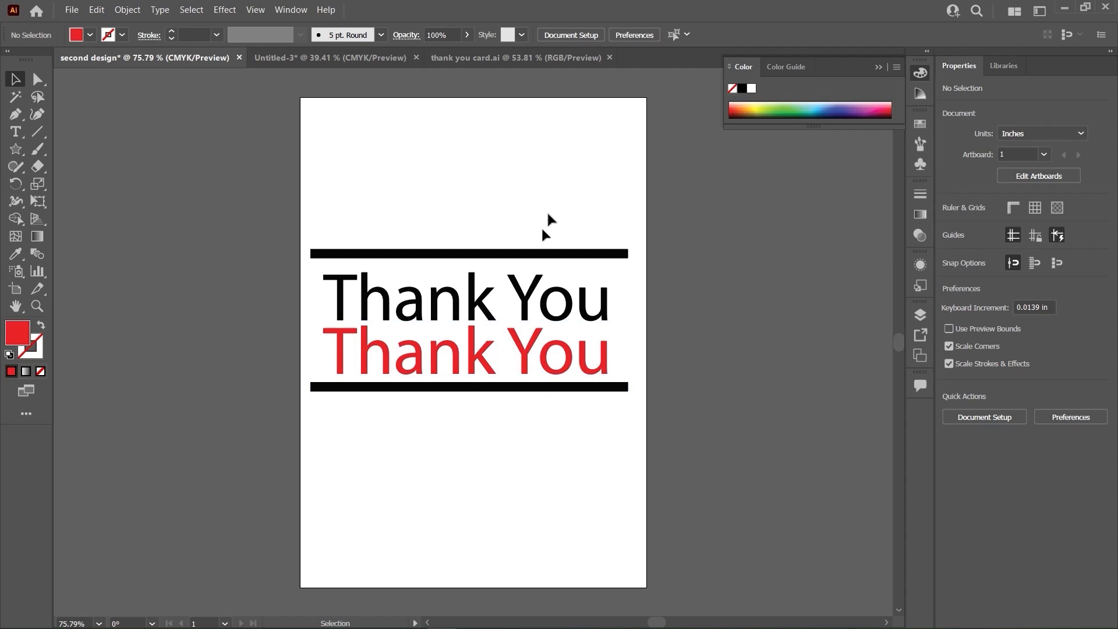
- Draw a rectangle covering the whole artboard, about 8.27 by 11.69 in, with the Rectangle tool
click(16, 153)
click(16, 156)
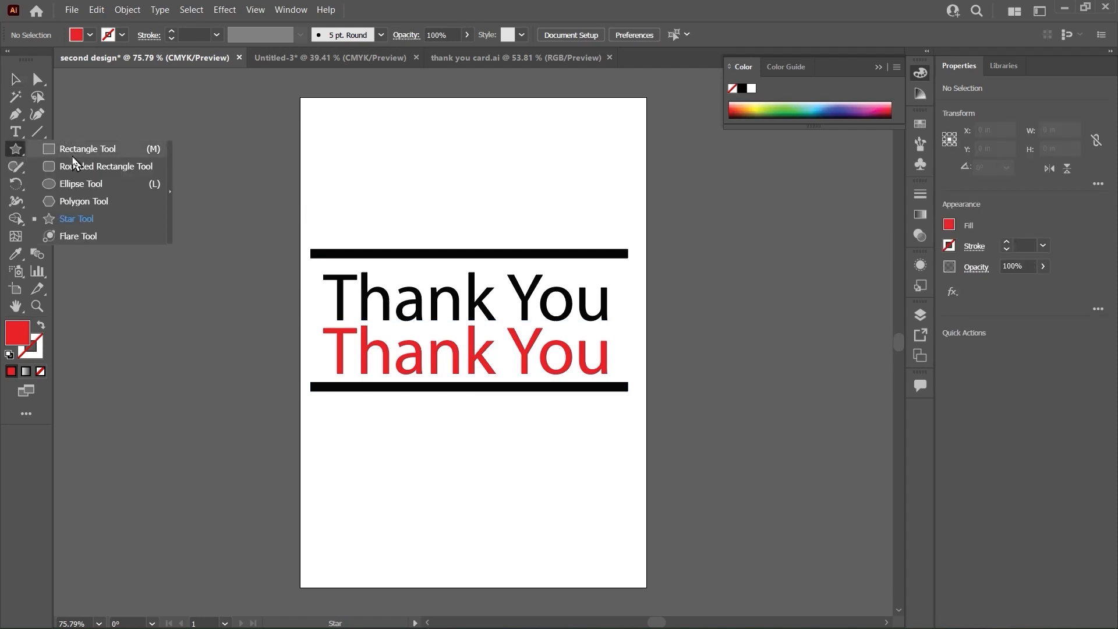
click(73, 155)
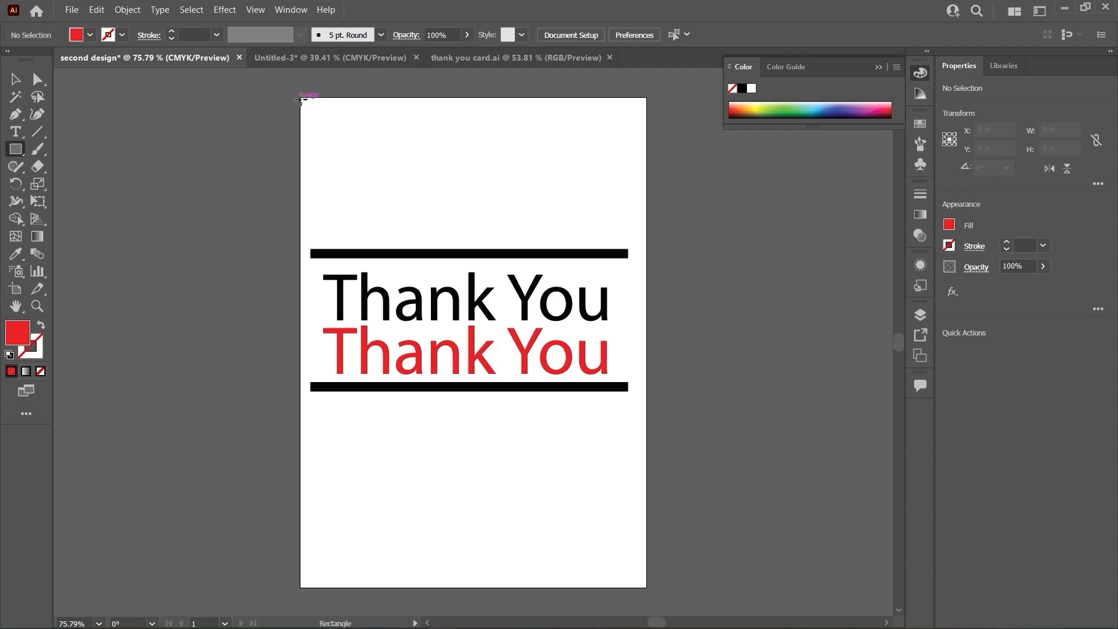
drag(300, 99, 647, 586)
- Set the full-page rectangle's fill color to blue 4439E2
double_click(24, 344)
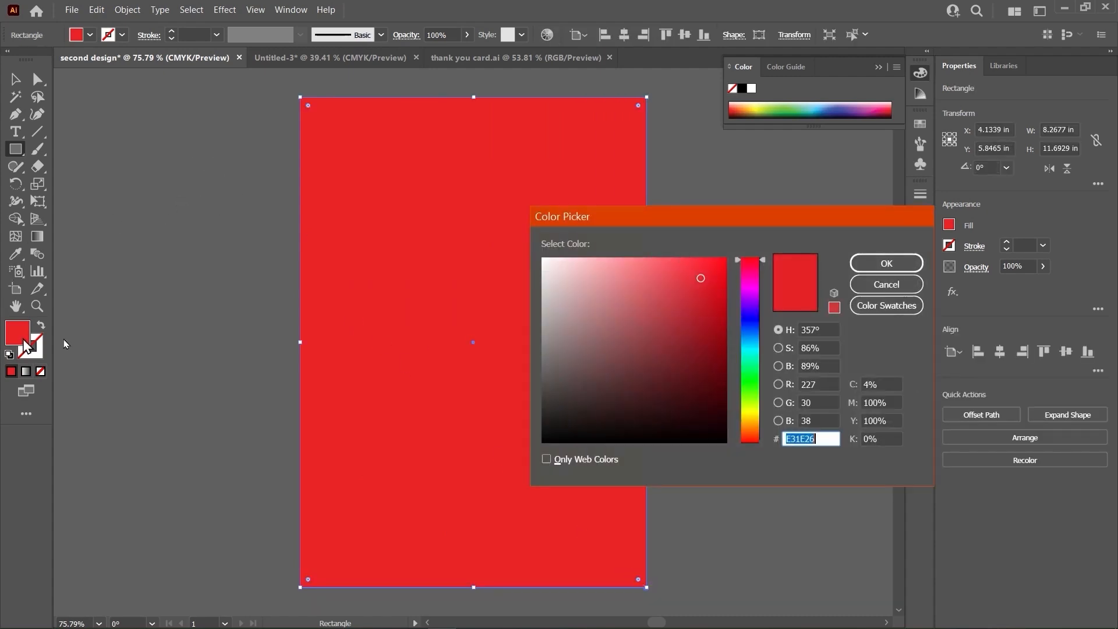
click(656, 311)
drag(752, 387, 753, 373)
drag(755, 328, 755, 316)
click(700, 287)
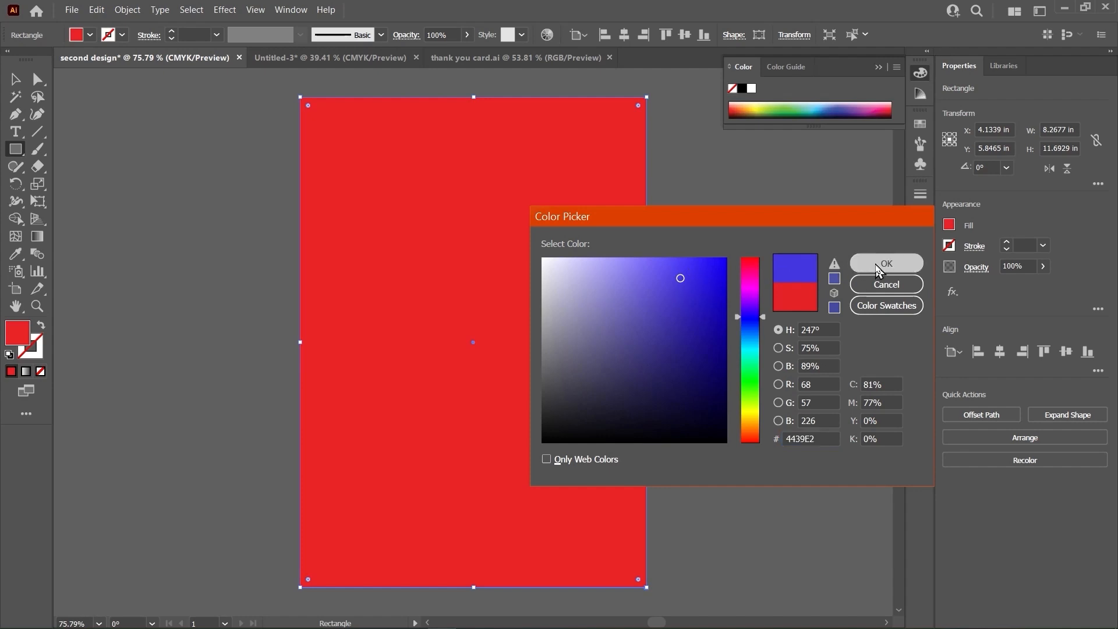
click(880, 265)
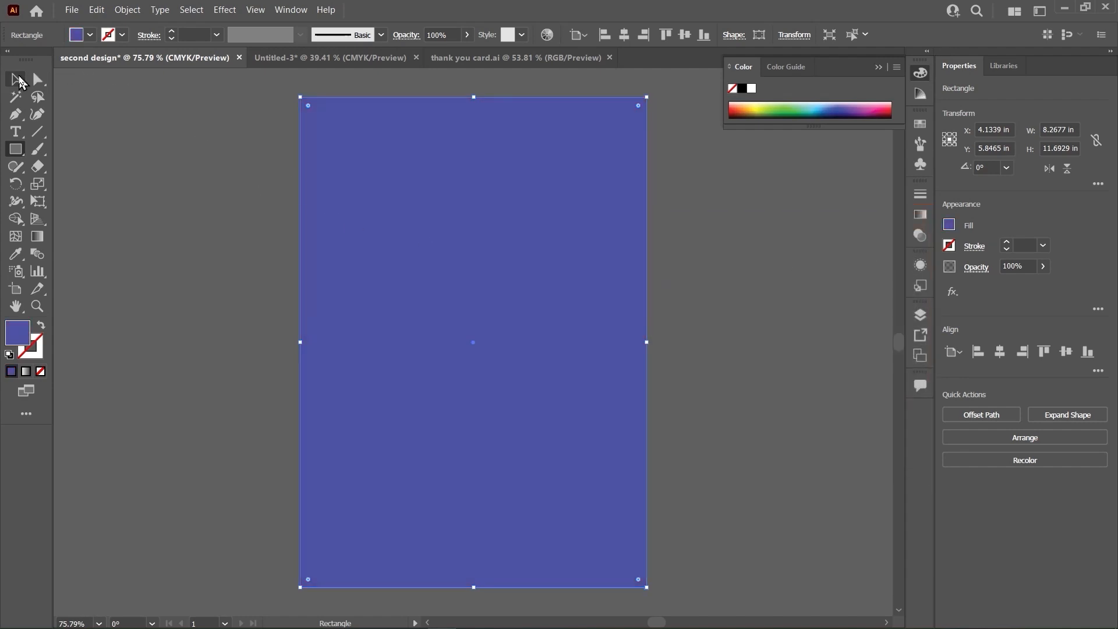
- Send the blue background rectangle to the back, behind the Thank You texts and lines
click(19, 81)
click(779, 357)
click(550, 341)
click(750, 313)
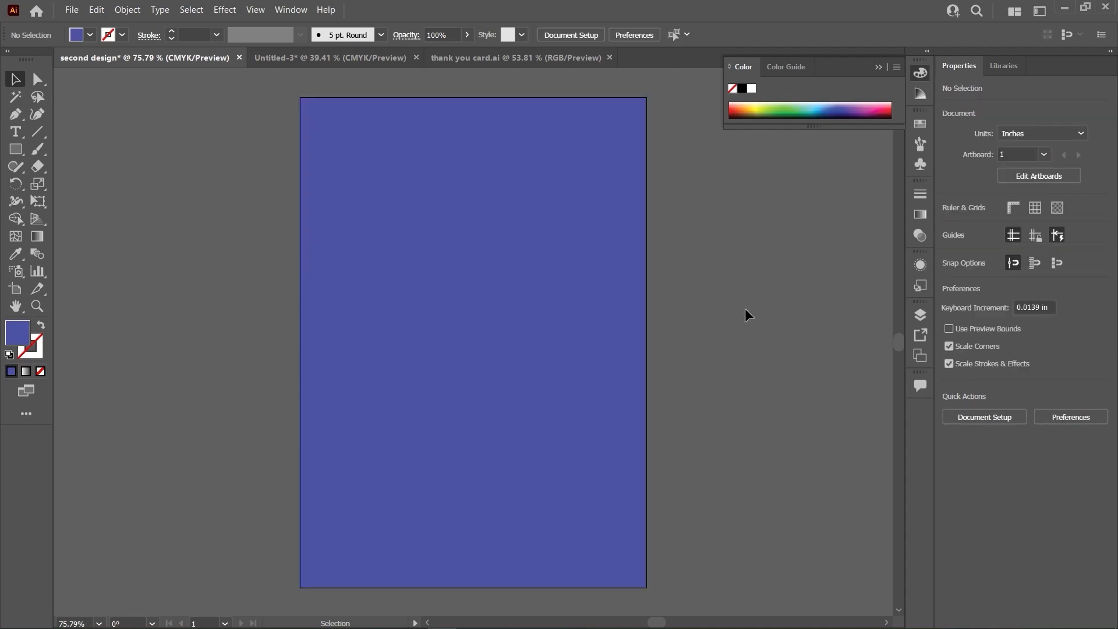
click(584, 316)
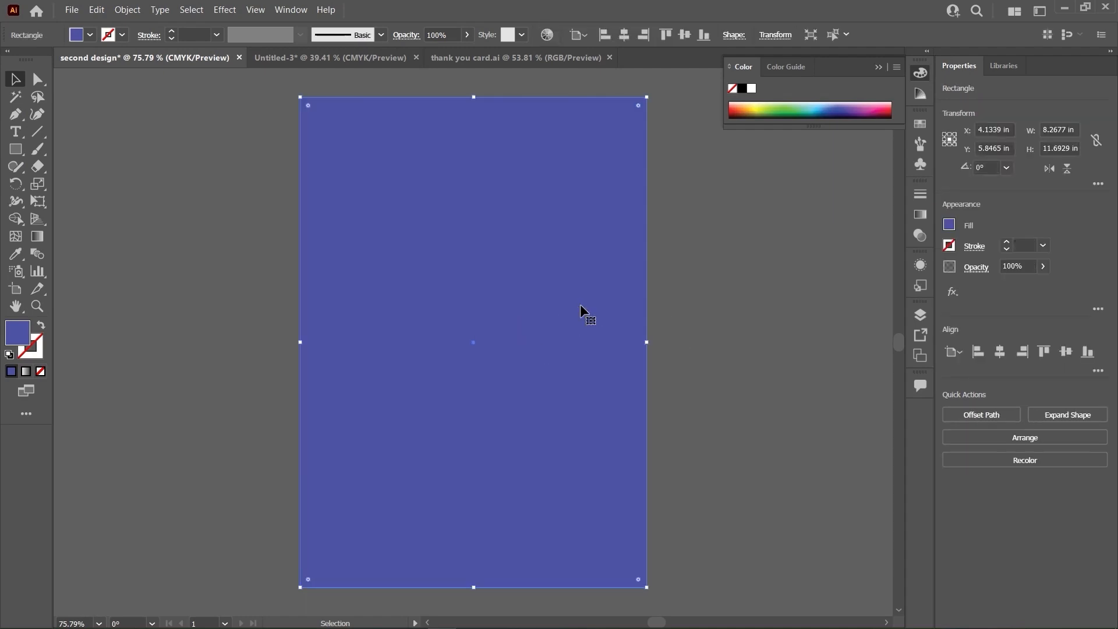
click(742, 313)
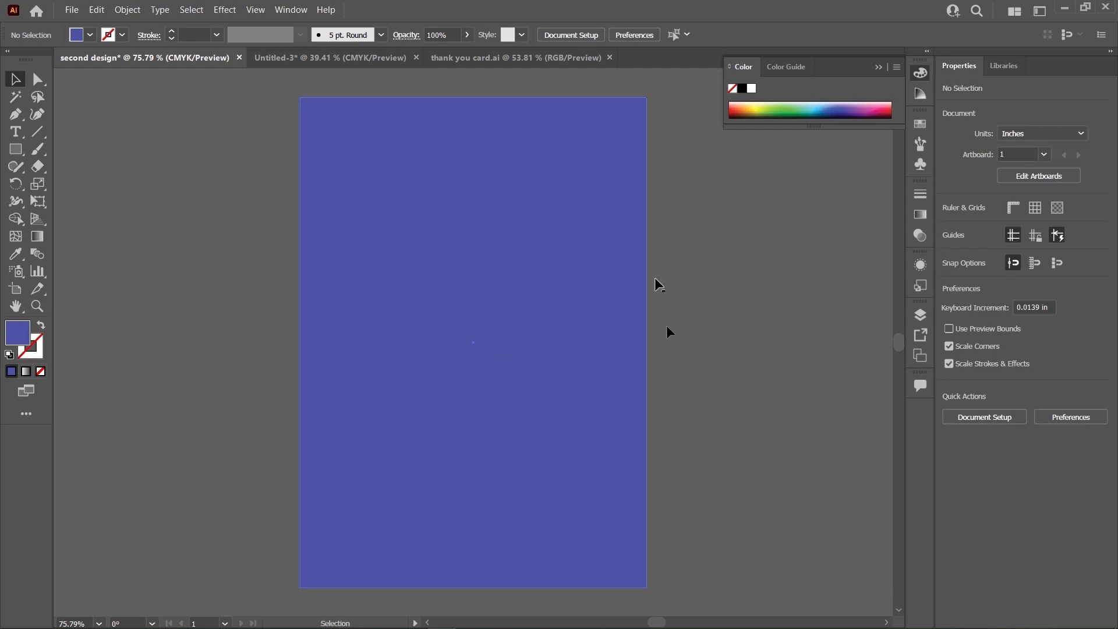
click(585, 323)
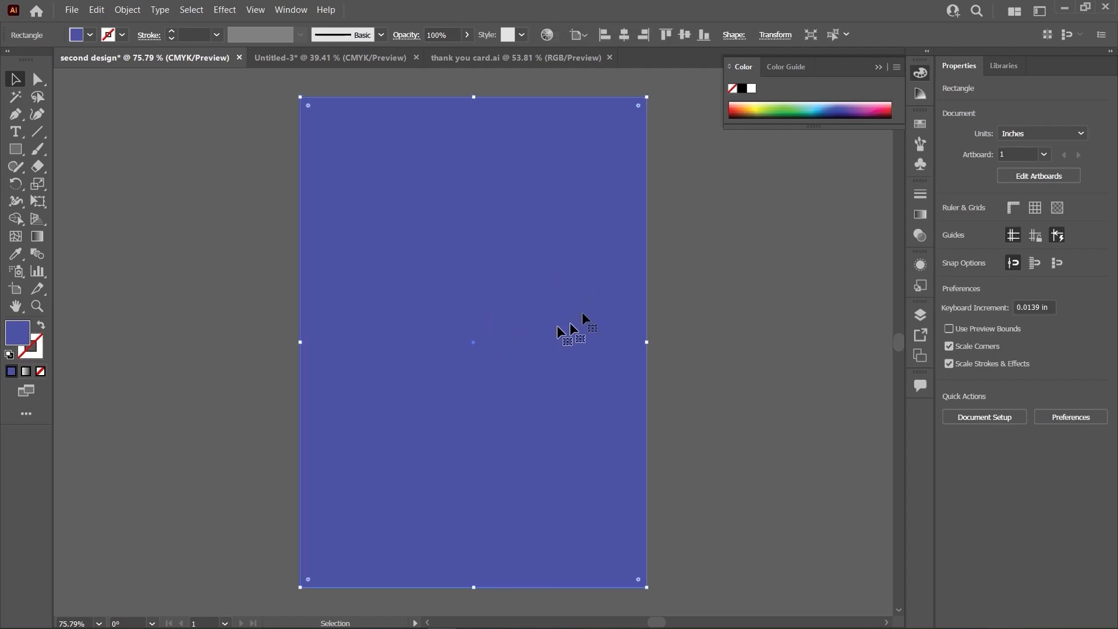
click(687, 293)
click(522, 297)
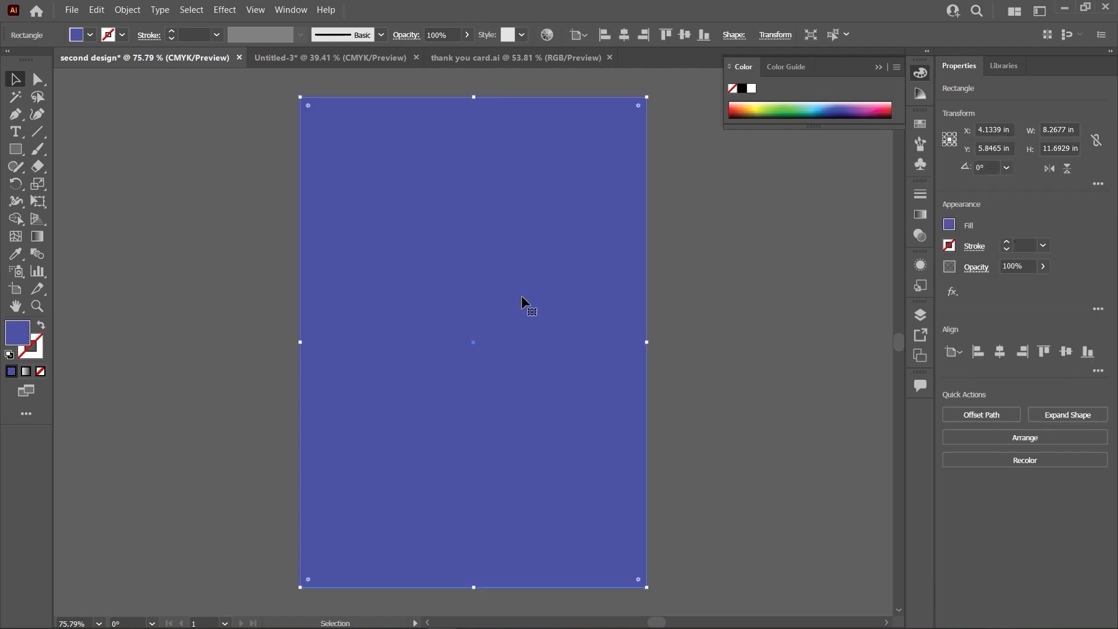
right_click(522, 298)
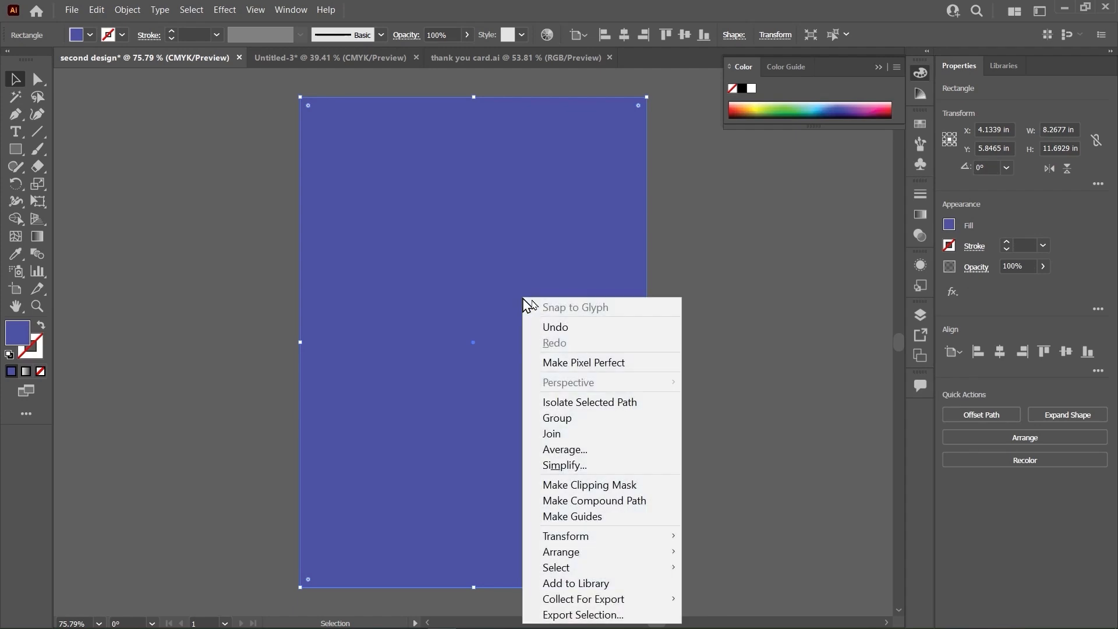
mouse_move(567, 557)
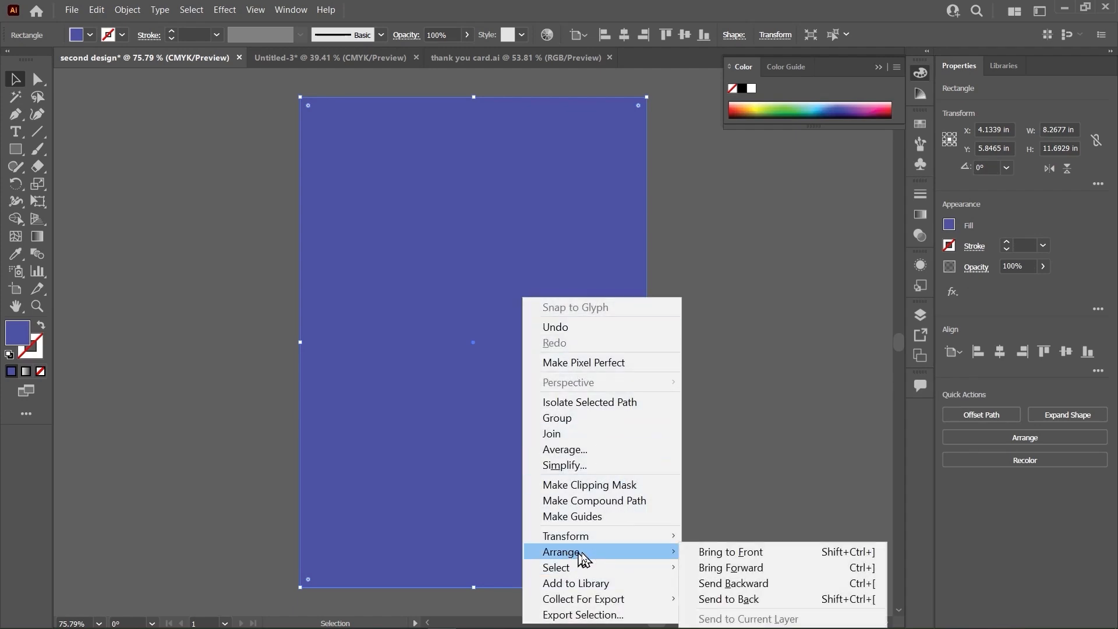
click(743, 602)
click(744, 499)
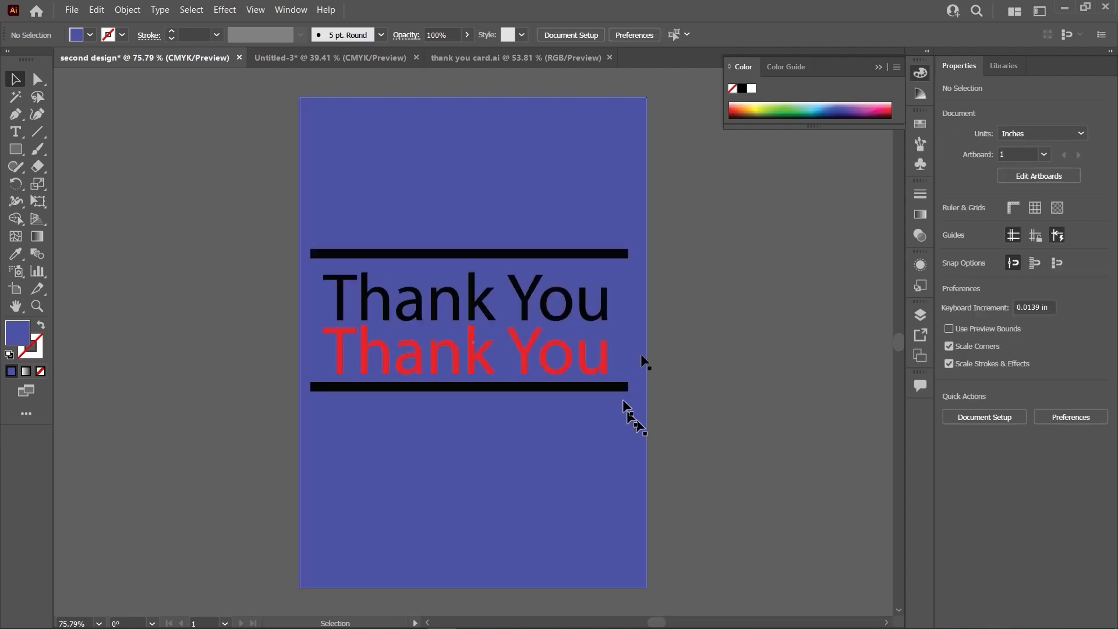
- Bring the blue background rectangle to the front, above the Thank You texts and lines
click(542, 197)
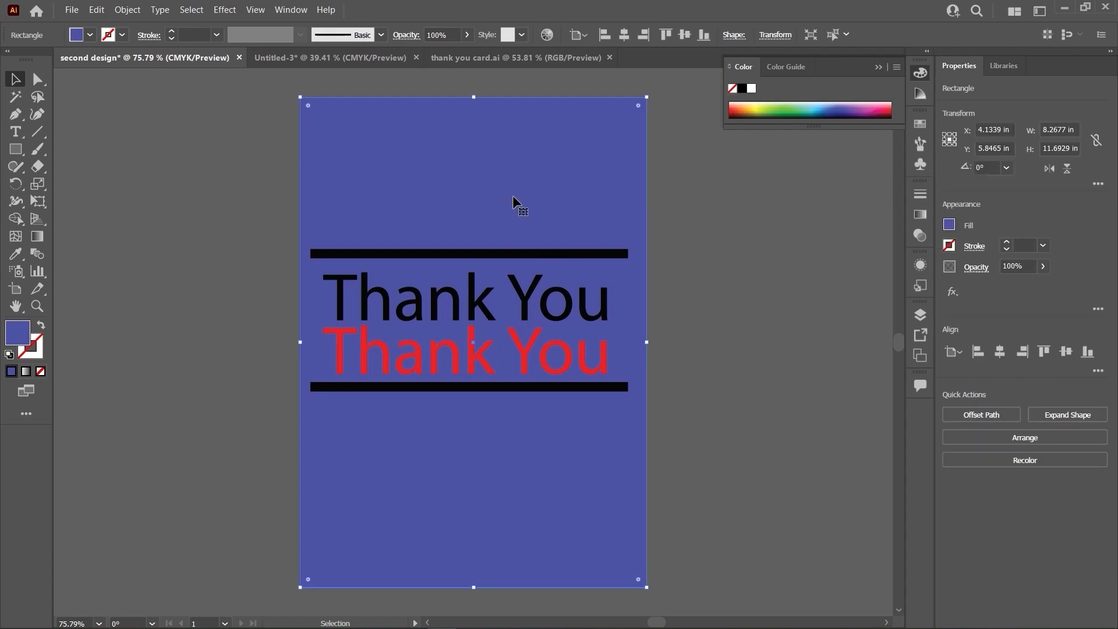
click(791, 236)
click(599, 172)
right_click(565, 159)
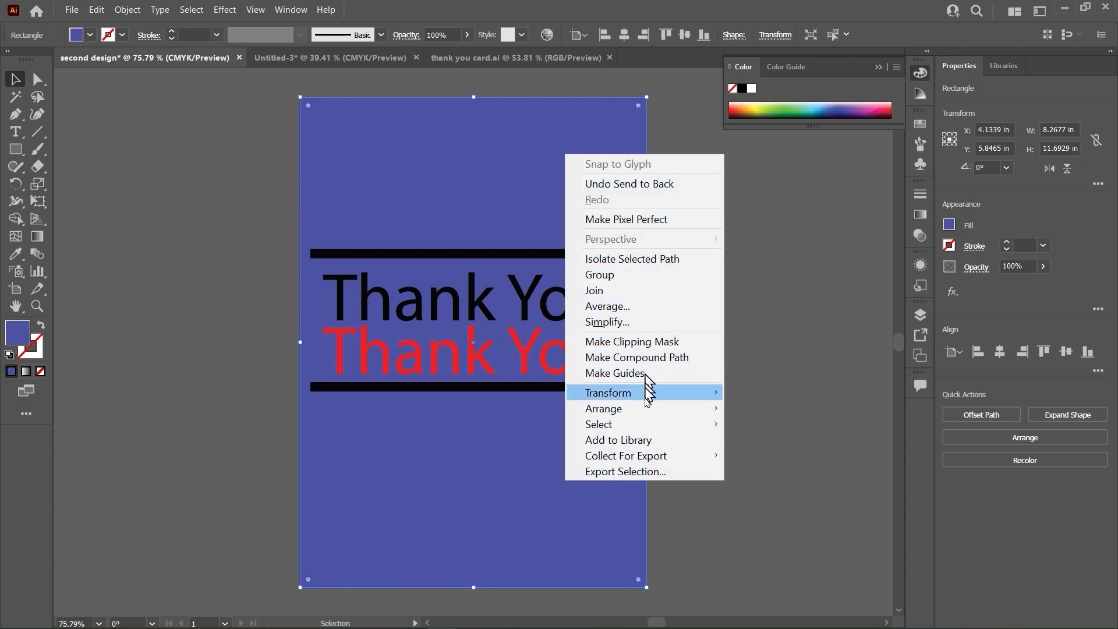
mouse_move(647, 409)
click(768, 409)
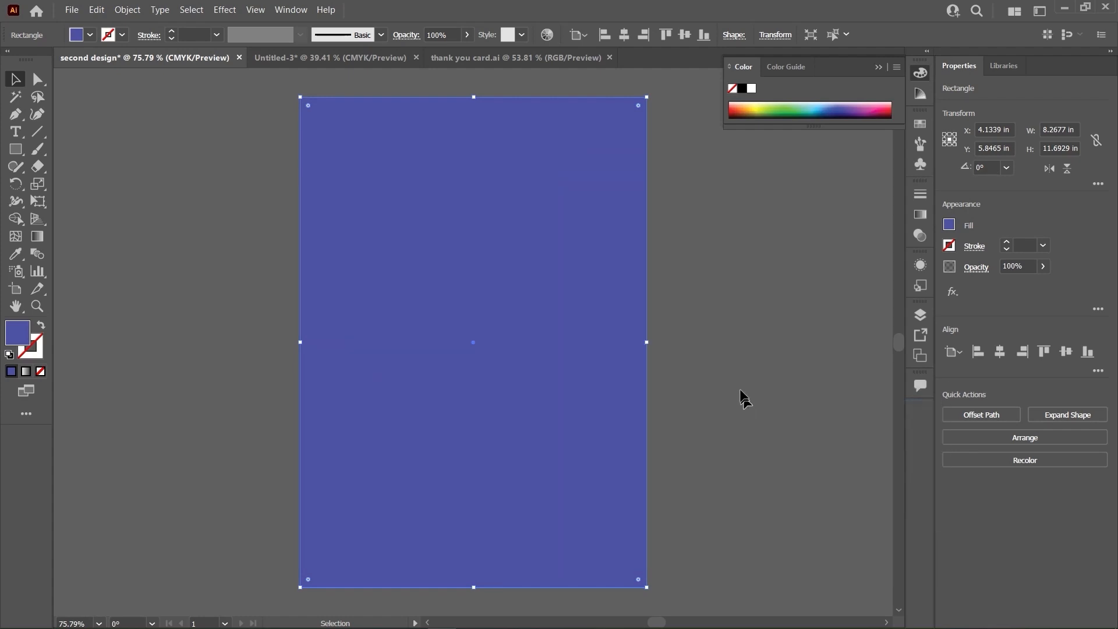
click(739, 390)
- Send the blue rectangle to the back again so it sits behind the Thank You artwork
click(540, 282)
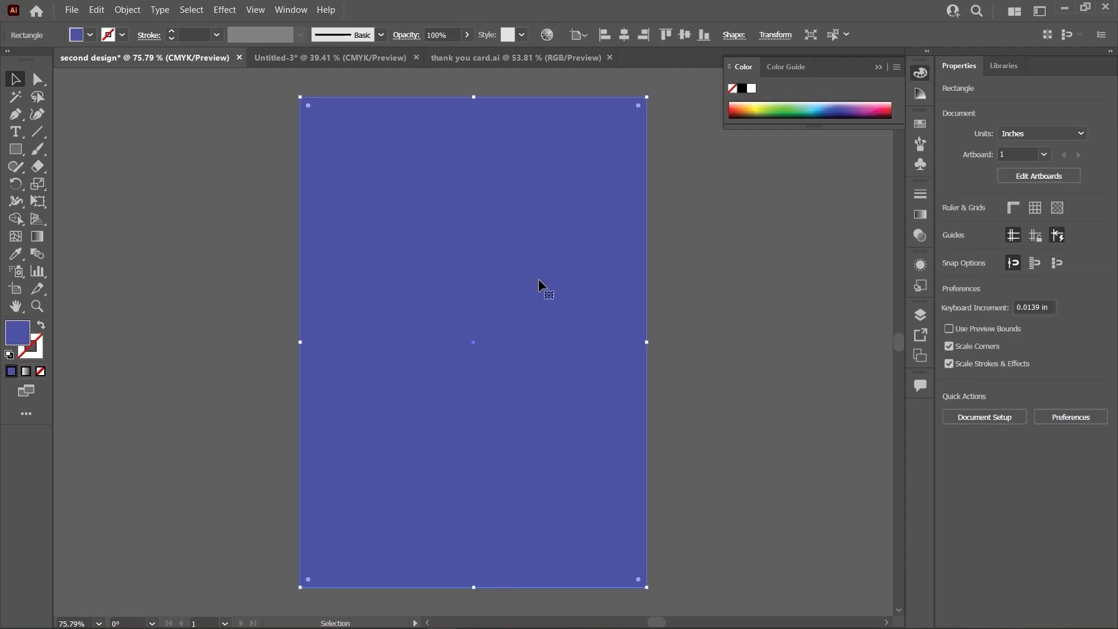
right_click(540, 282)
mouse_move(667, 535)
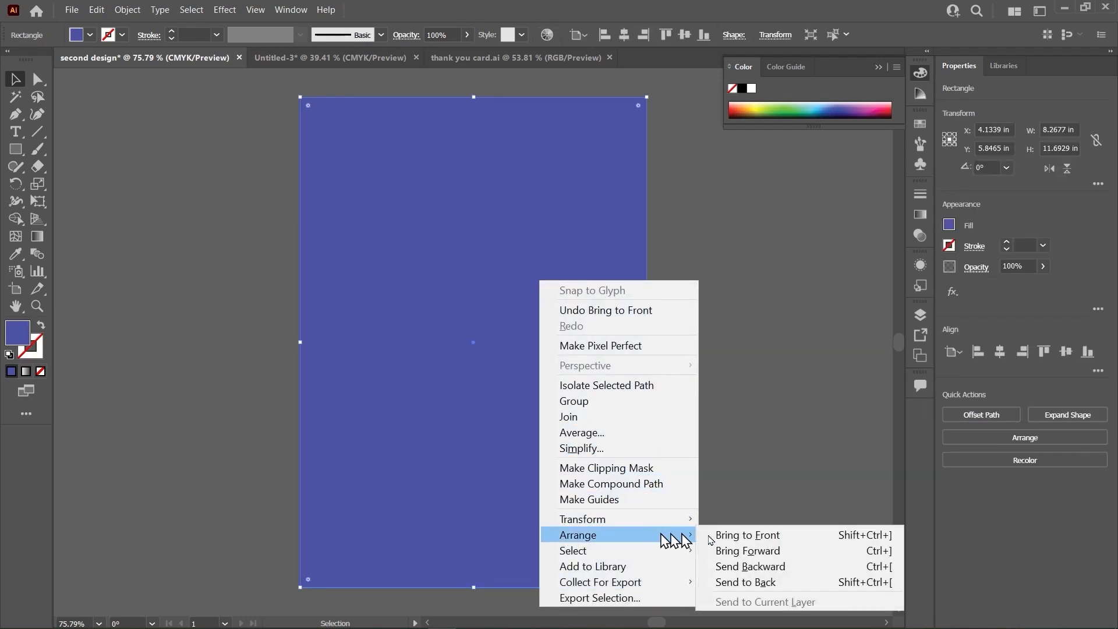
click(757, 583)
click(724, 460)
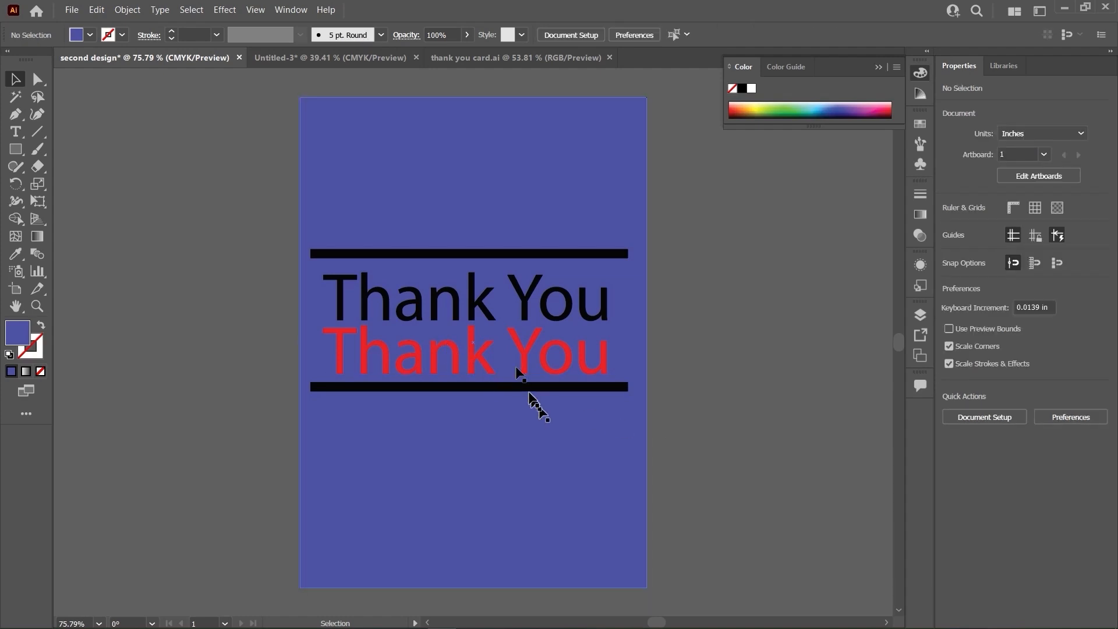
click(489, 255)
shift+click(472, 297)
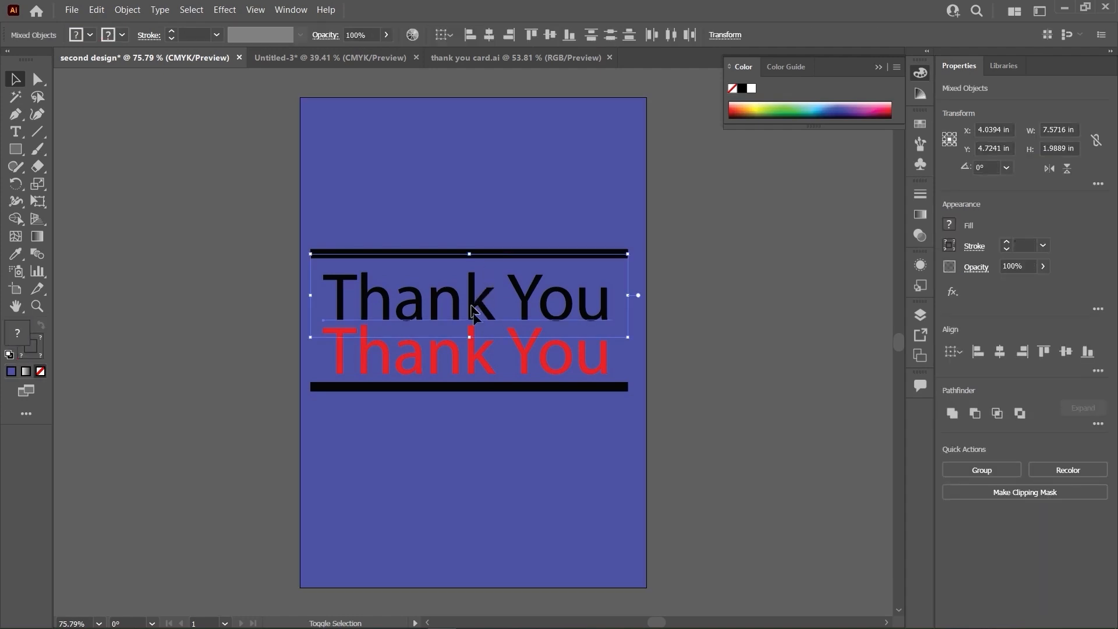
shift+click(478, 388)
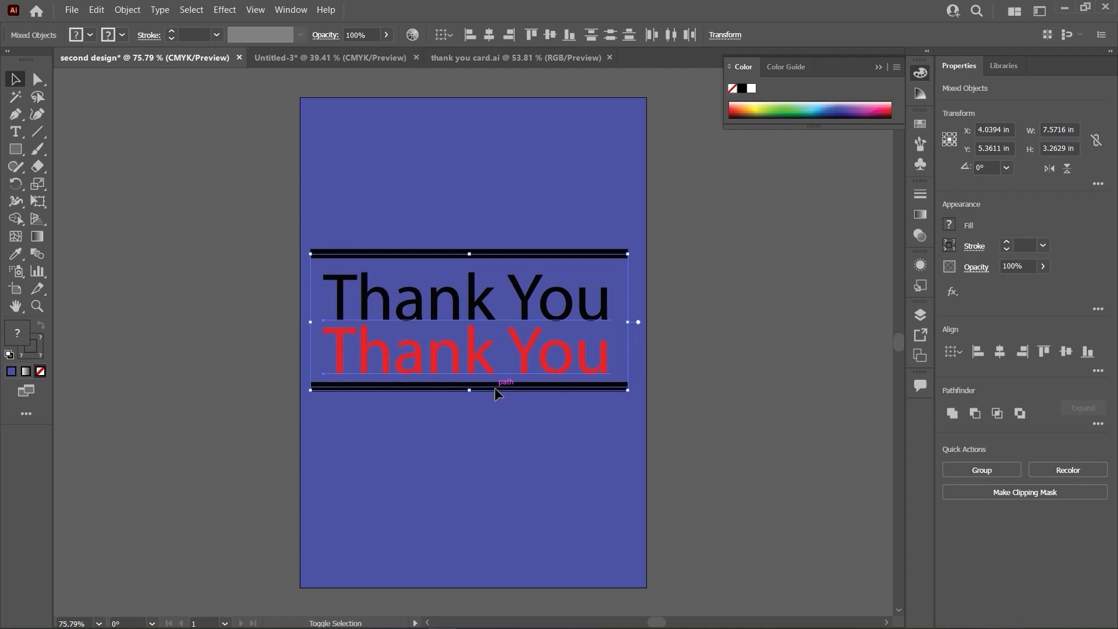
click(711, 315)
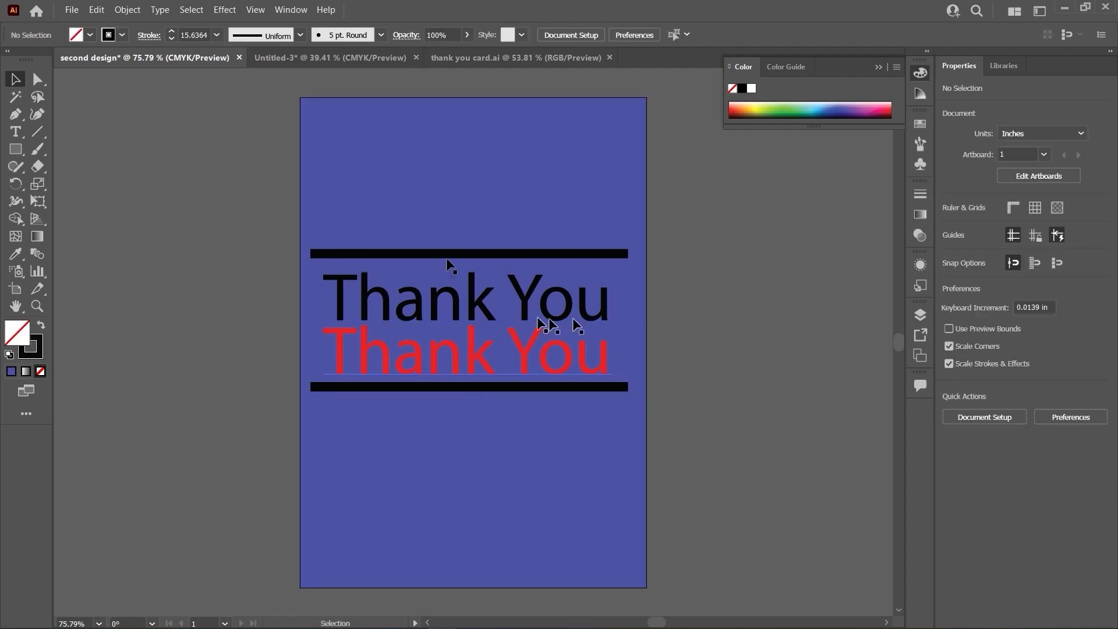
- Set the fill of the selected Thank You texts and their two bordering lines to white
click(501, 253)
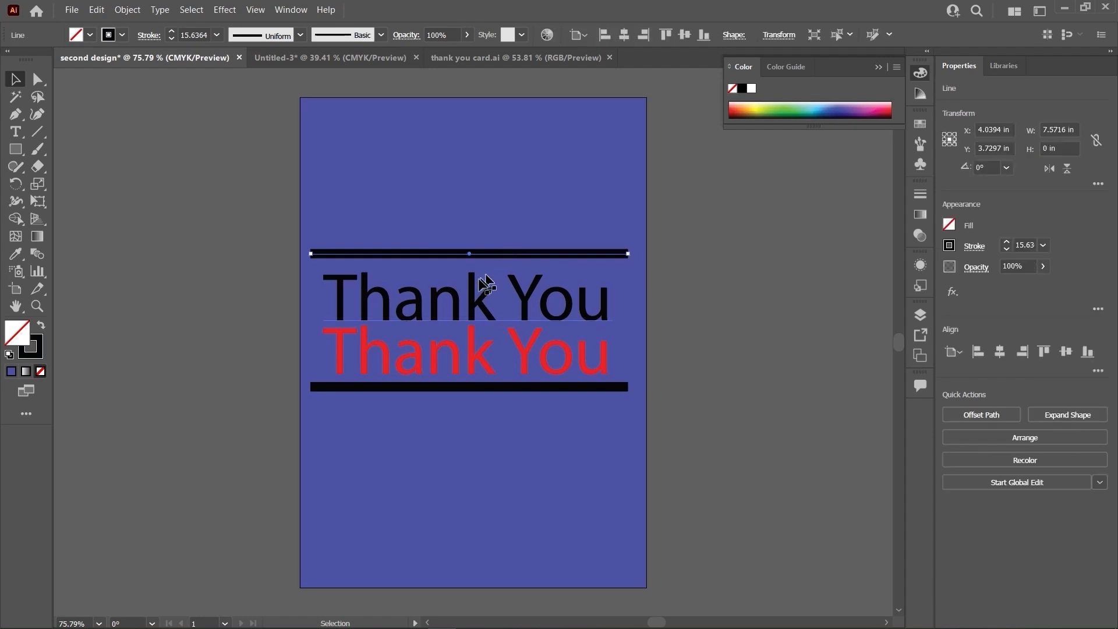
shift+click(474, 309)
shift+click(477, 354)
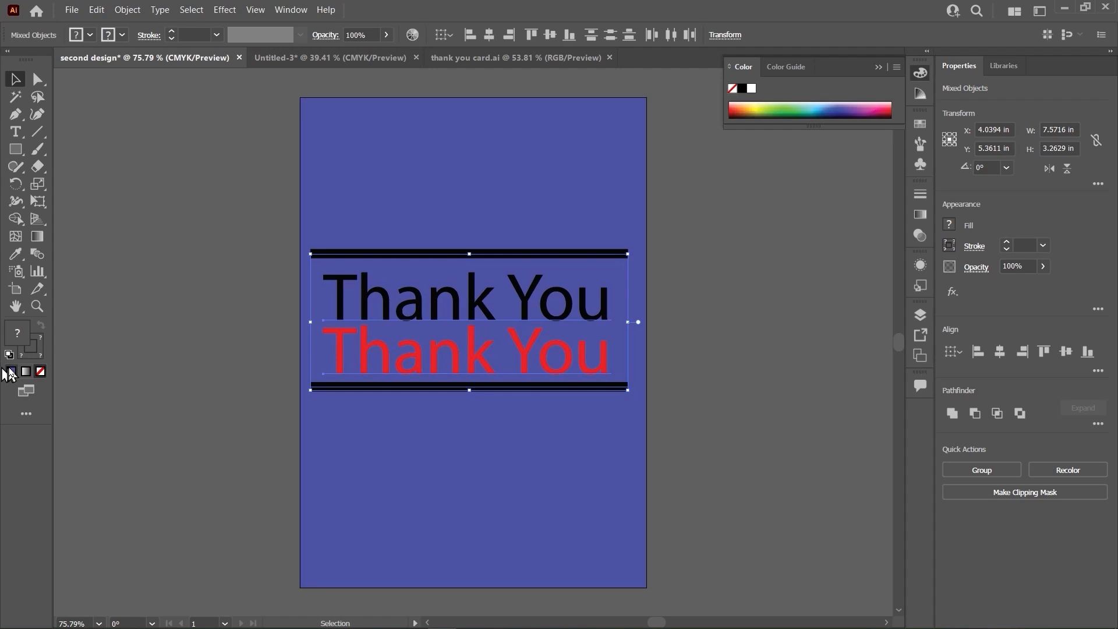
double_click(20, 343)
drag(677, 291, 541, 258)
click(887, 263)
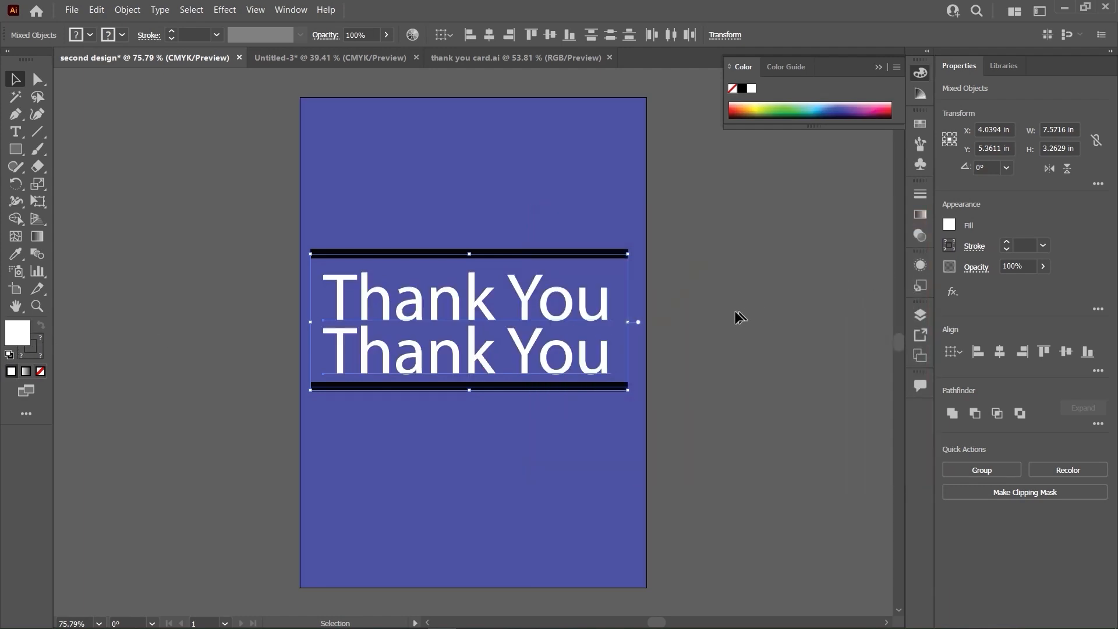
click(735, 307)
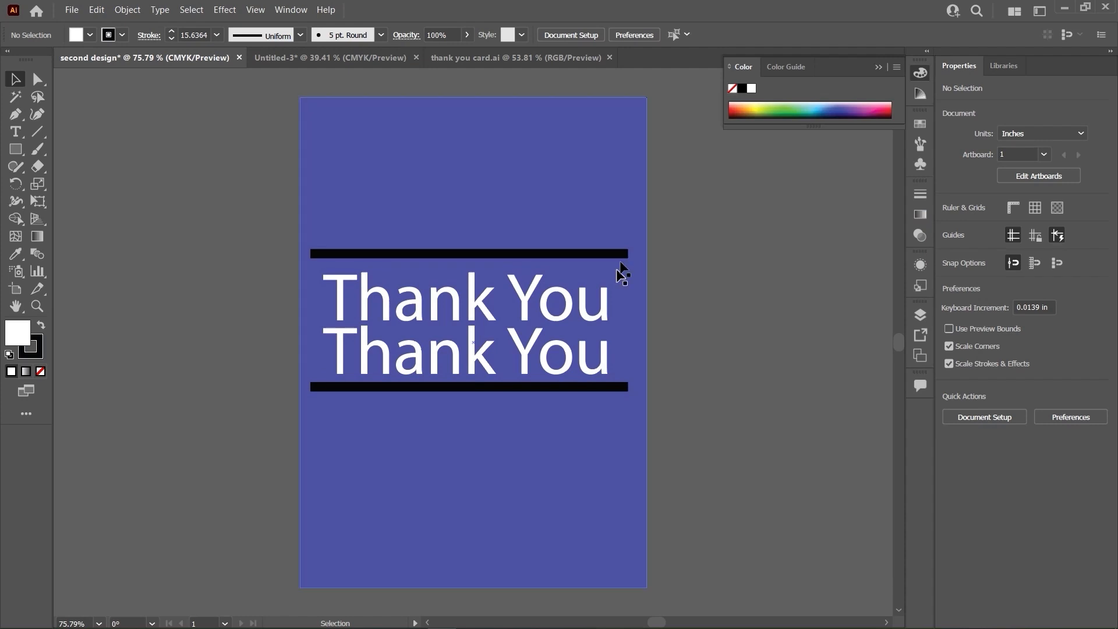
- Compare the fill and stroke settings of the upper line with those of the two Thank You texts
click(587, 254)
click(733, 239)
click(598, 250)
click(592, 256)
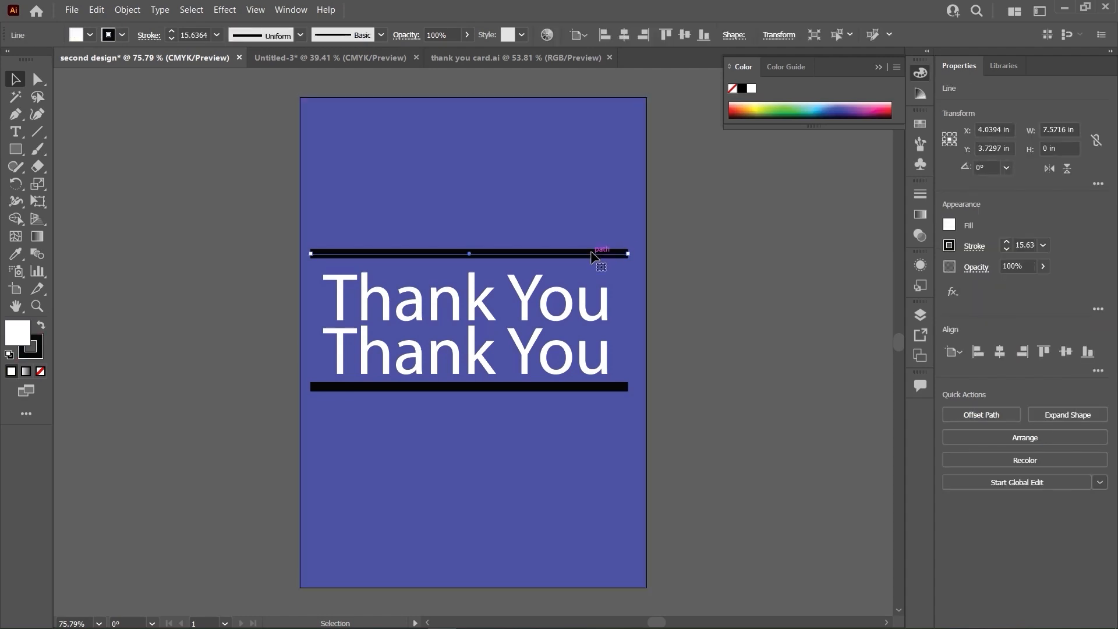
click(554, 308)
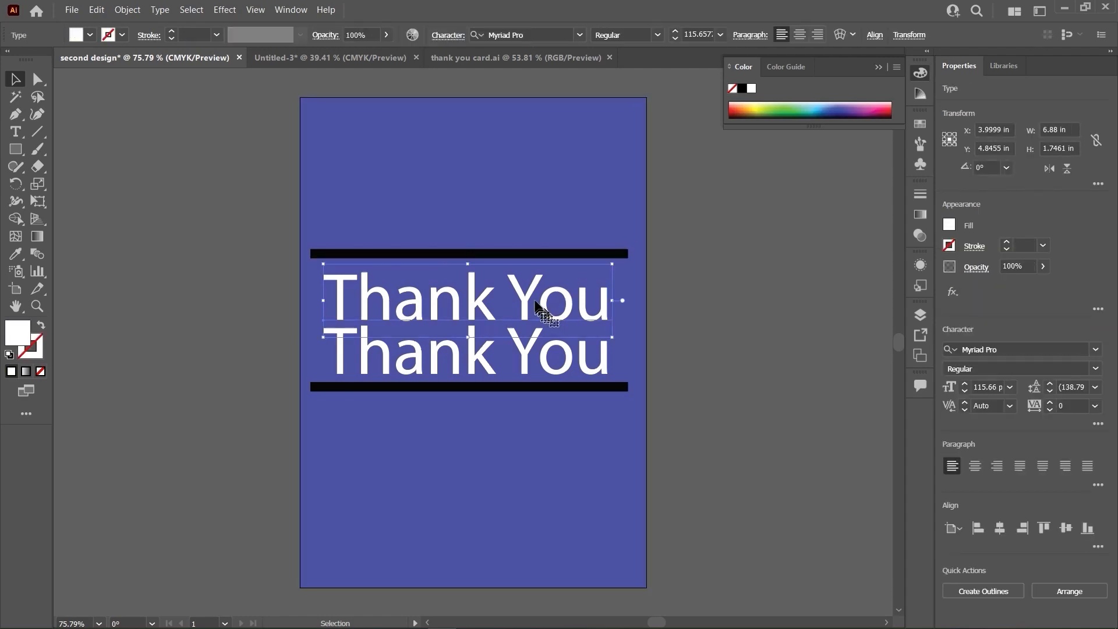
click(546, 354)
drag(706, 252, 499, 445)
click(694, 362)
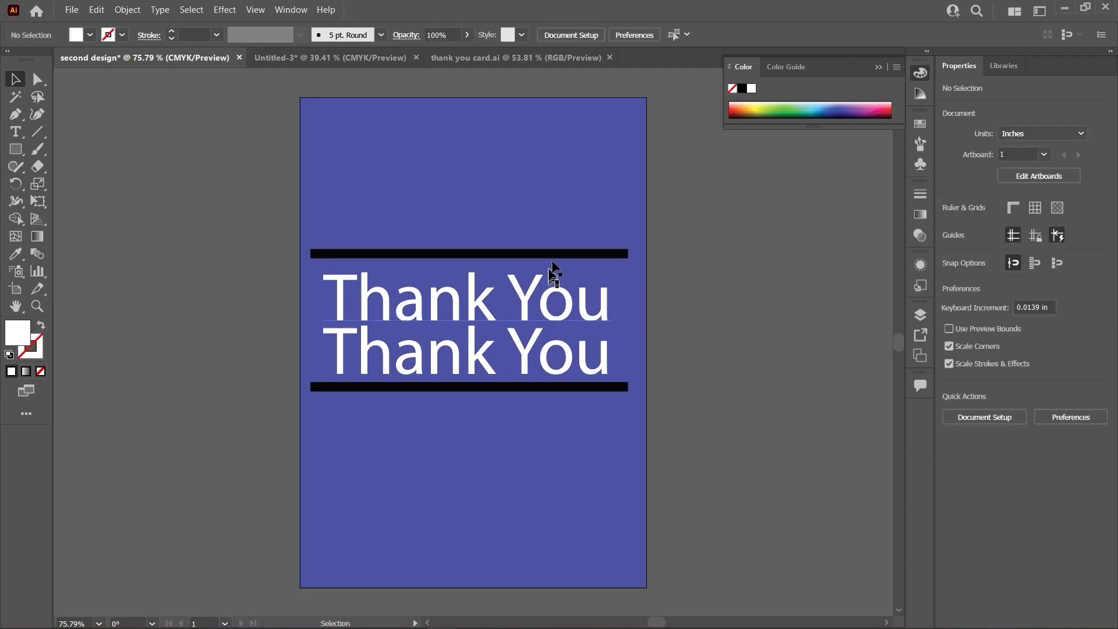
- Swap the fill and stroke of the line above the texts to make its stroke white, and set its fill to none
click(560, 254)
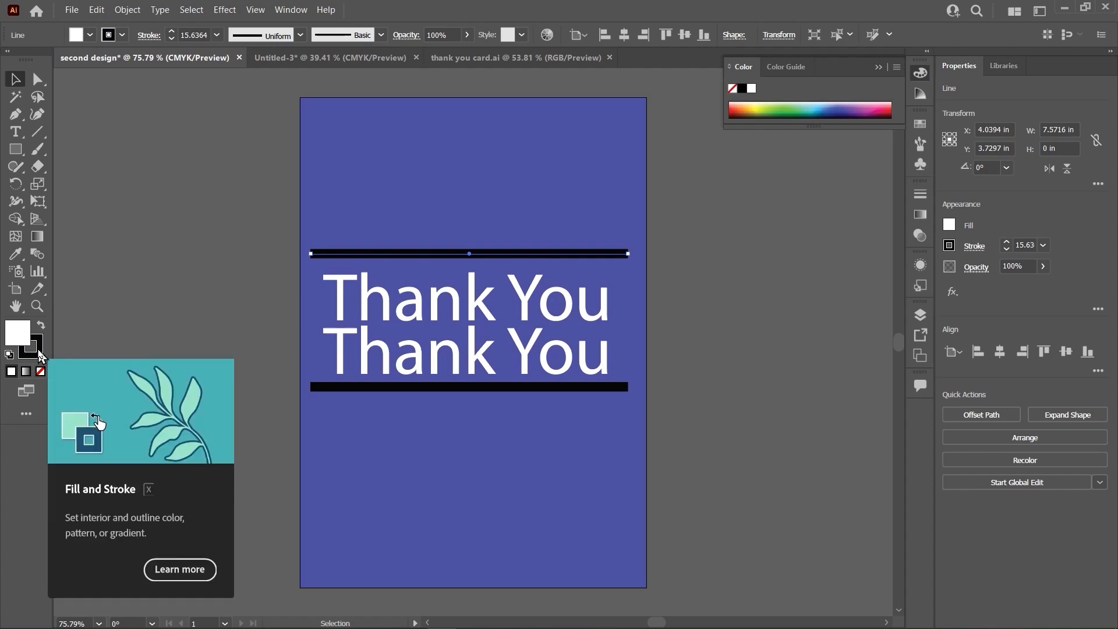
click(674, 284)
click(534, 254)
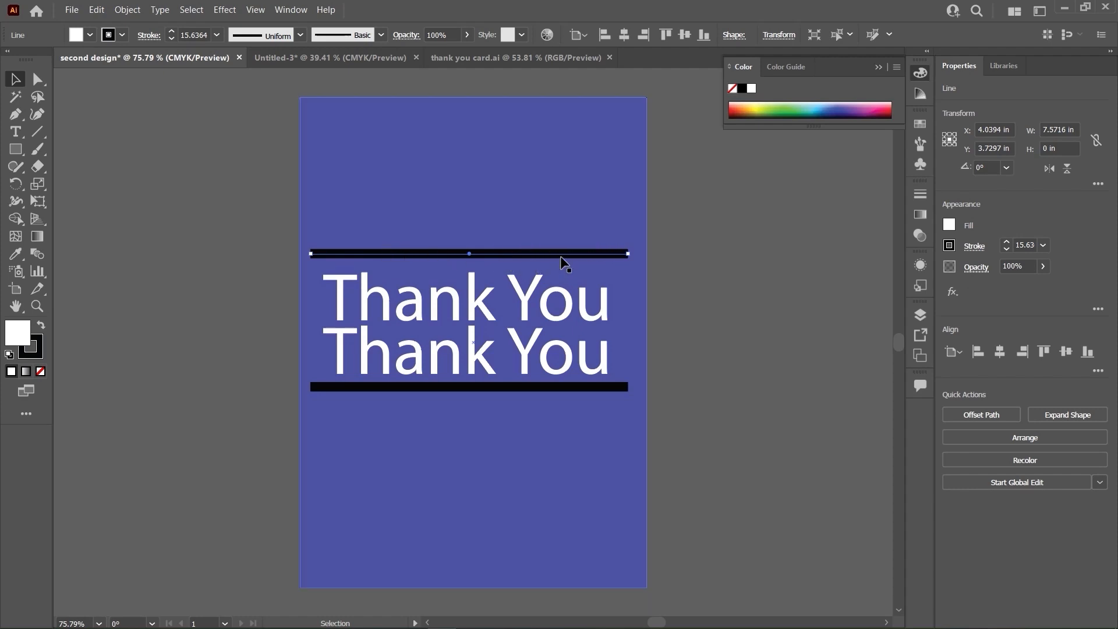
click(41, 329)
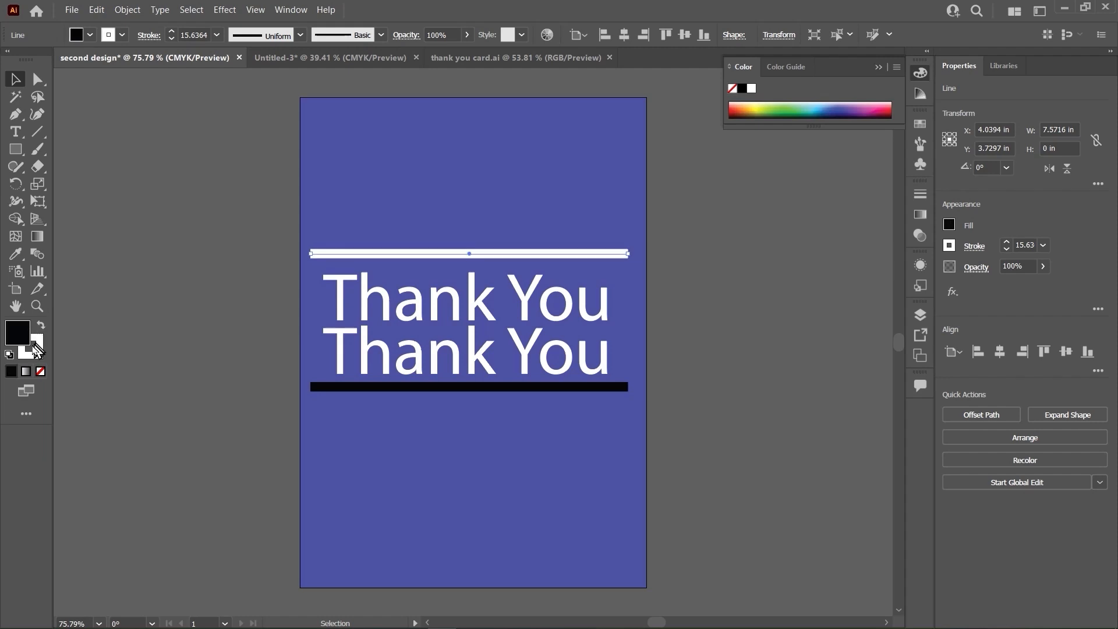
click(39, 373)
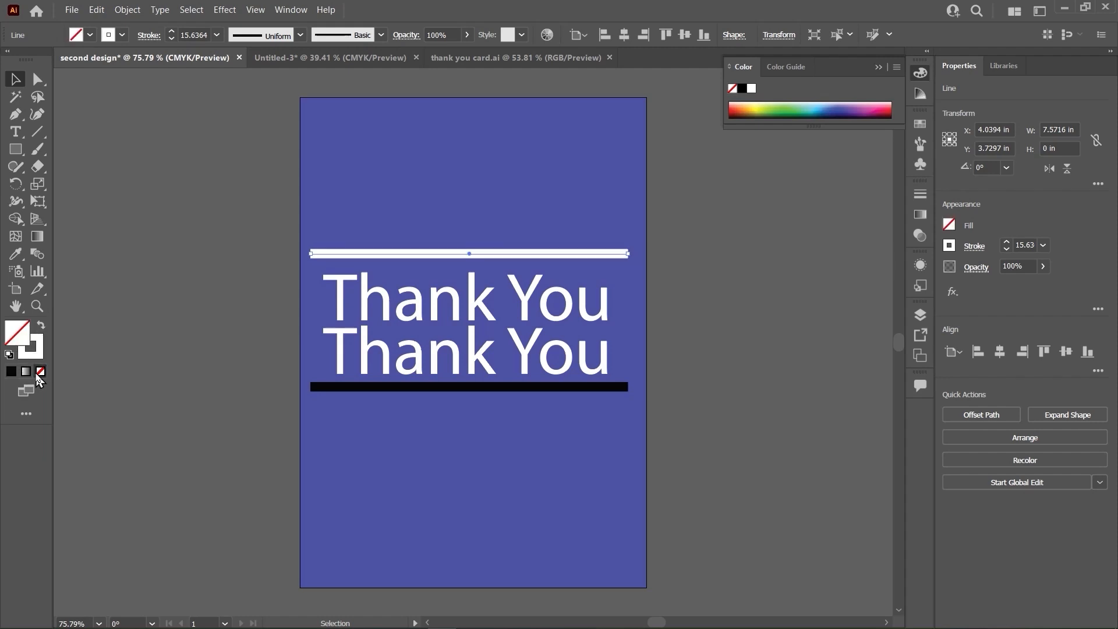
- Give the line below the texts a white stroke by swapping its fill and stroke, and remove its fill
click(473, 389)
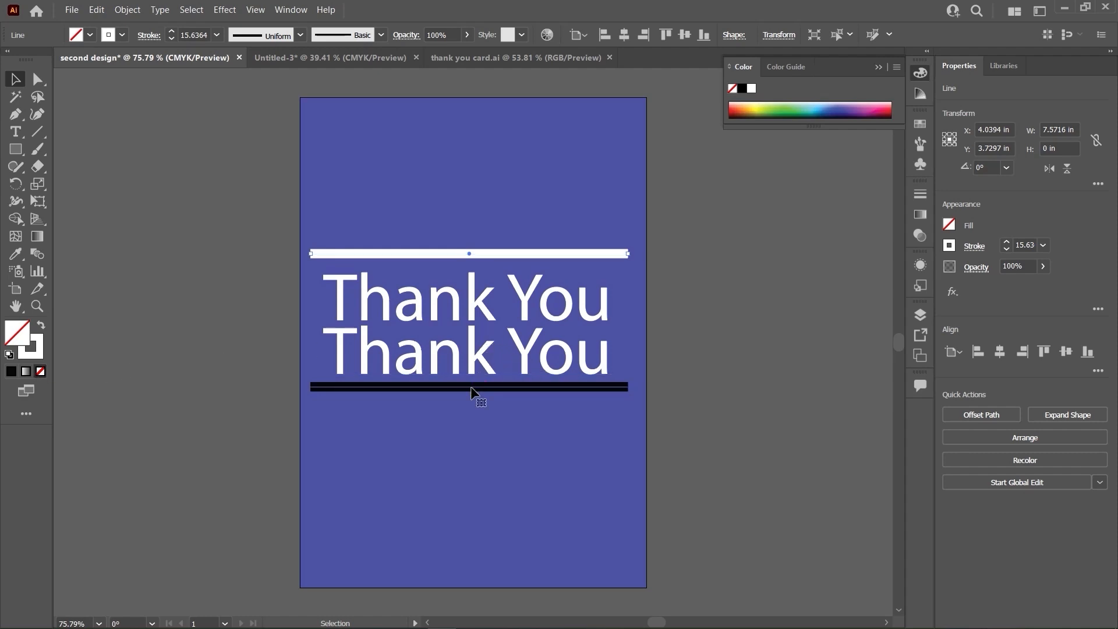
click(42, 328)
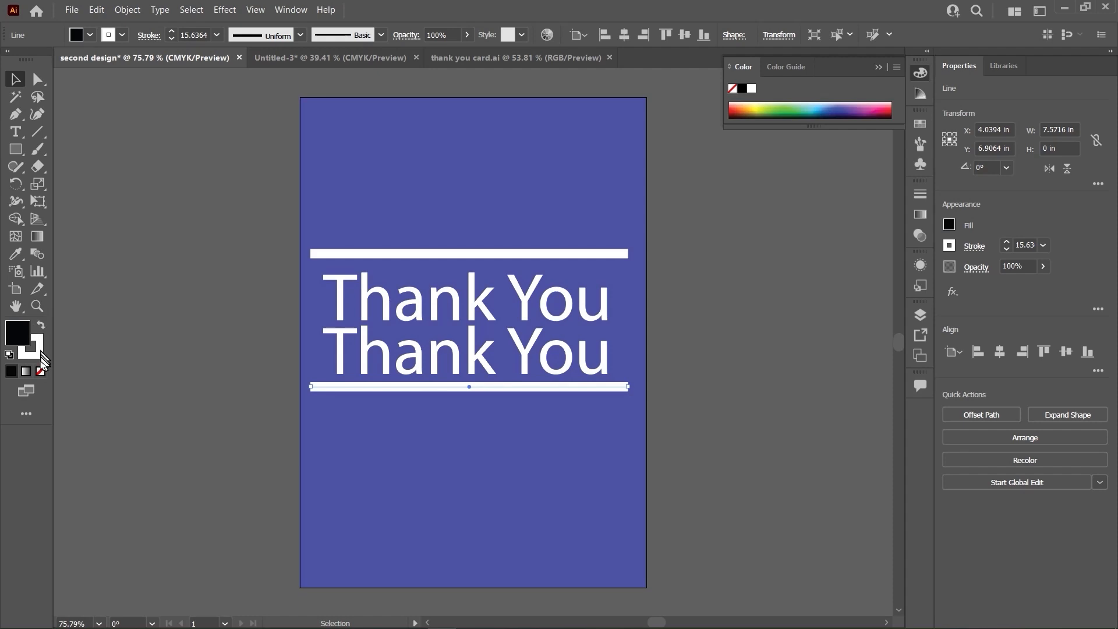
click(41, 372)
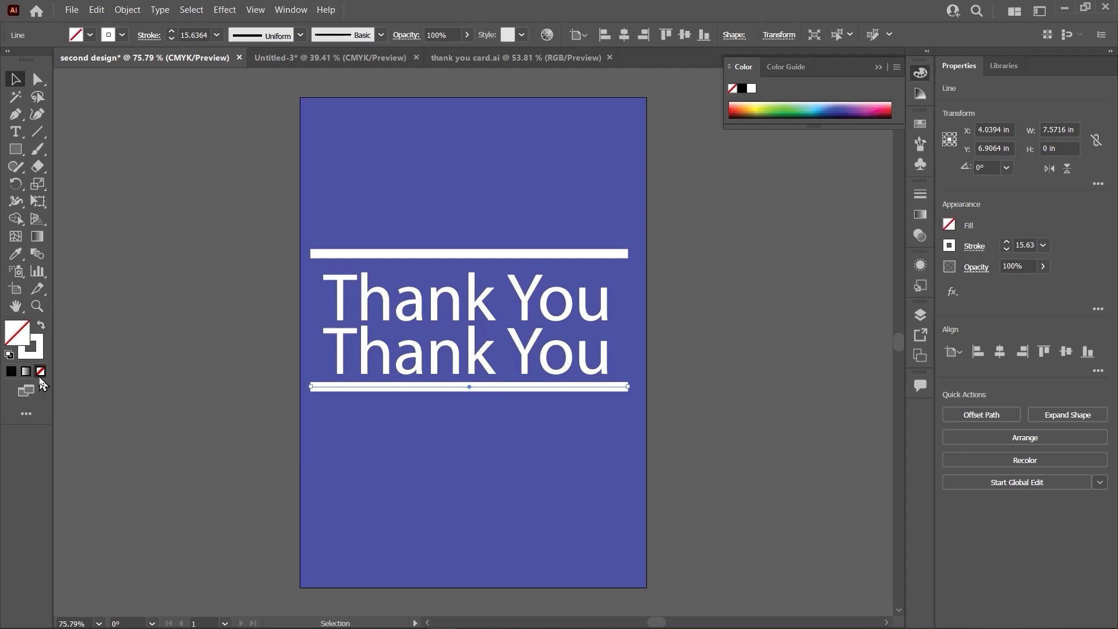
click(733, 282)
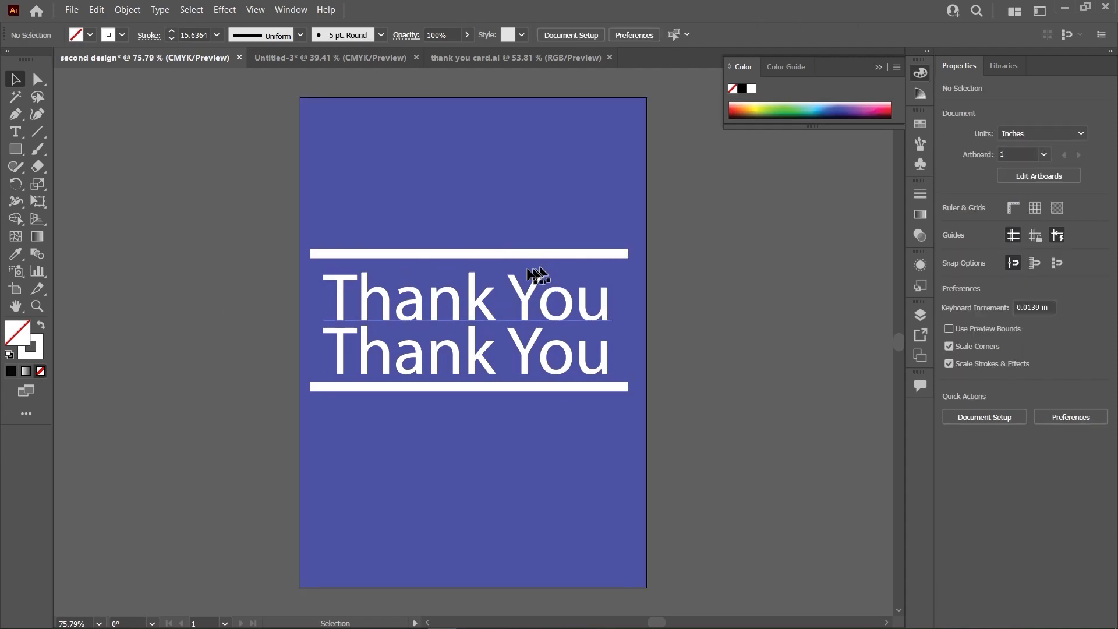
drag(664, 236, 237, 445)
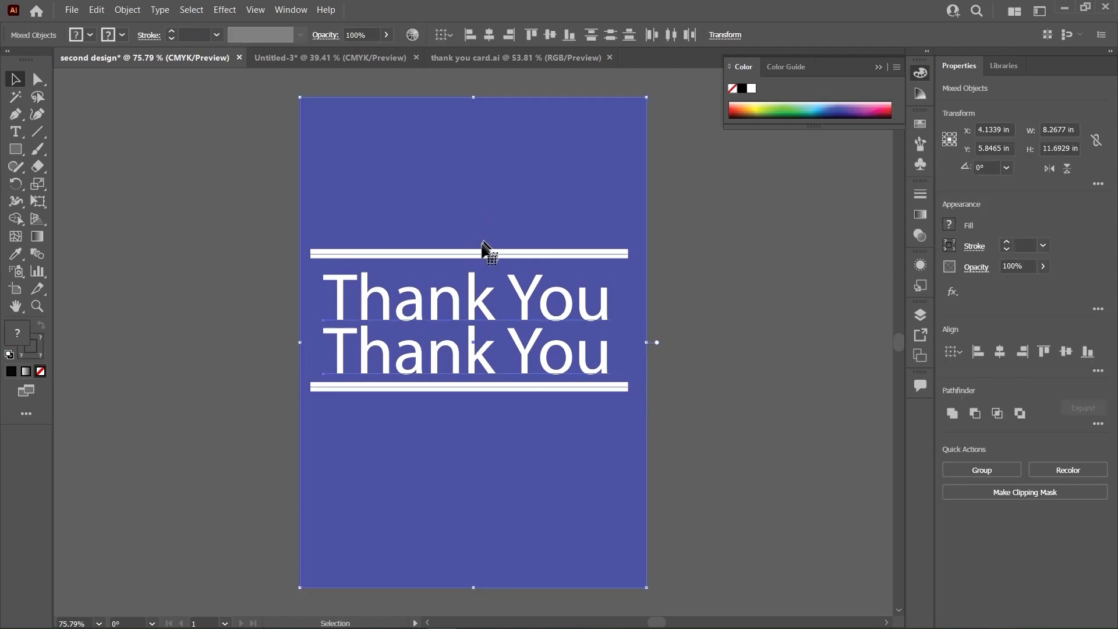
mouse_move(482, 254)
mouse_down()
mouse_move(480, 360)
mouse_move(582, 325)
mouse_move(484, 270)
mouse_move(478, 260)
mouse_move(492, 255)
mouse_up()
click(801, 206)
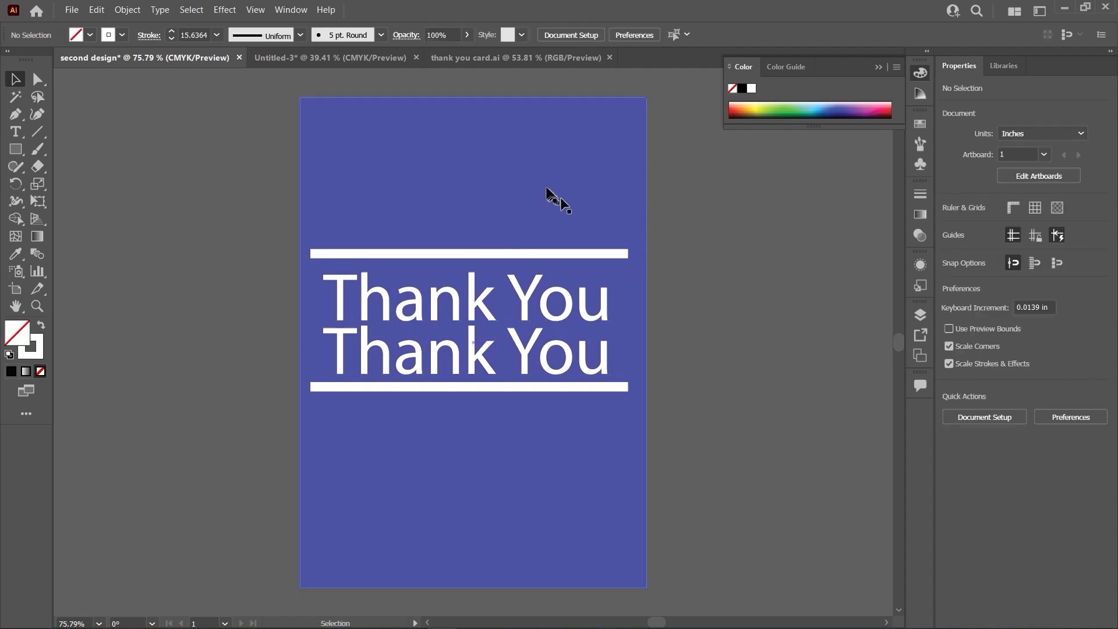
- Lock the blue full-page background rectangle
click(546, 187)
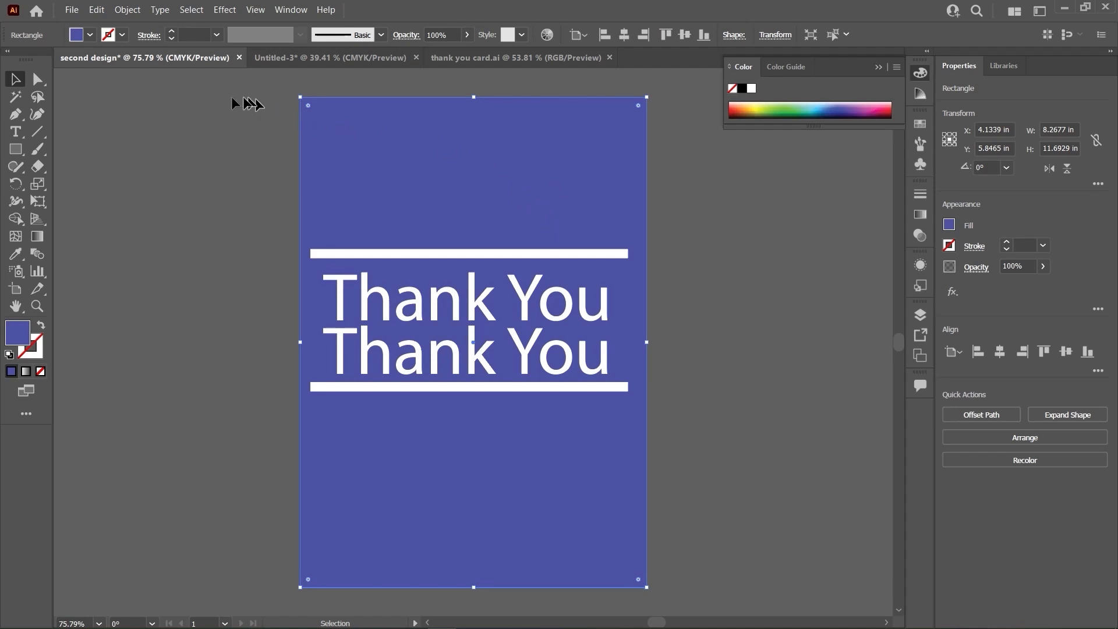
click(128, 10)
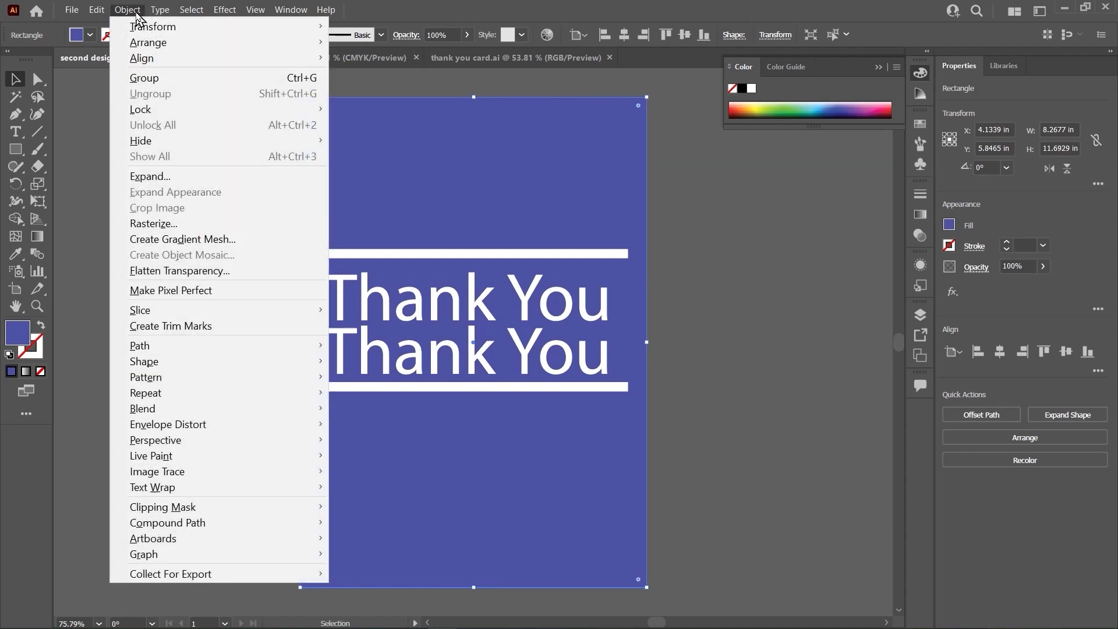
mouse_move(165, 110)
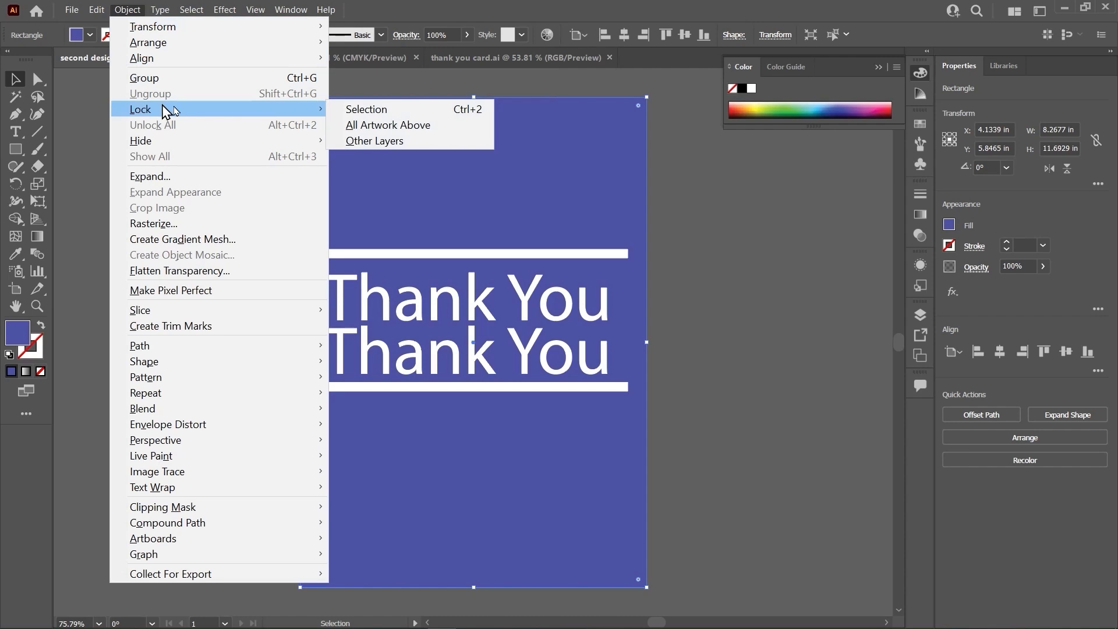
click(379, 114)
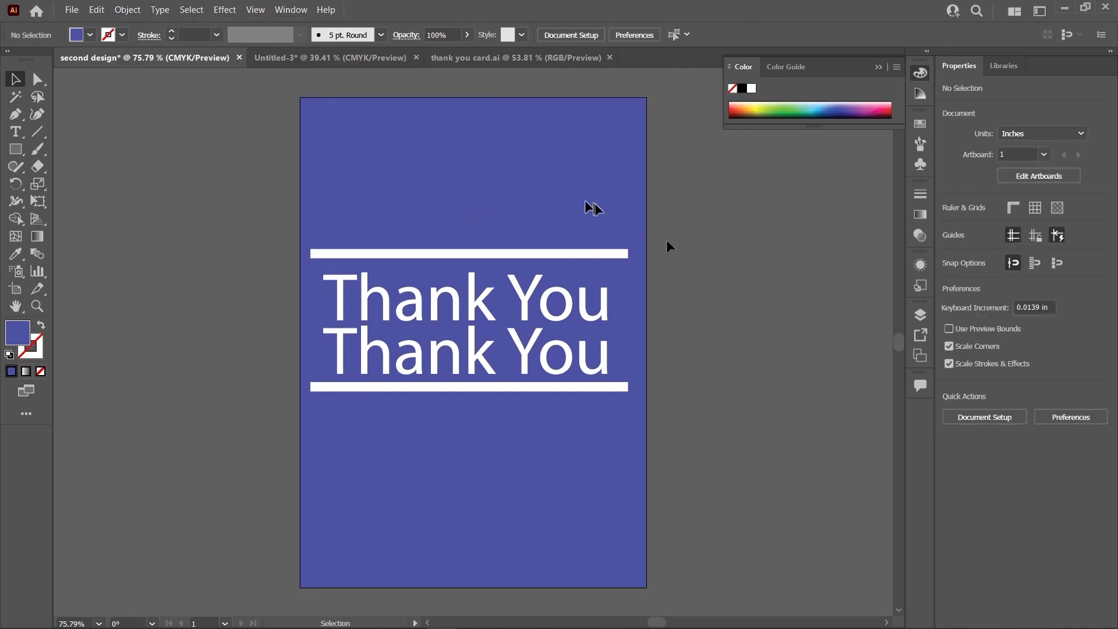
- Test selecting the Thank You texts and lines without picking up the locked background rectangle
click(495, 387)
shift+click(466, 353)
click(313, 498)
drag(688, 204, 298, 450)
drag(518, 414, 524, 411)
click(673, 223)
- Try a red F40819 fill on the Thank You artwork, and undo the color change
drag(696, 238, 290, 406)
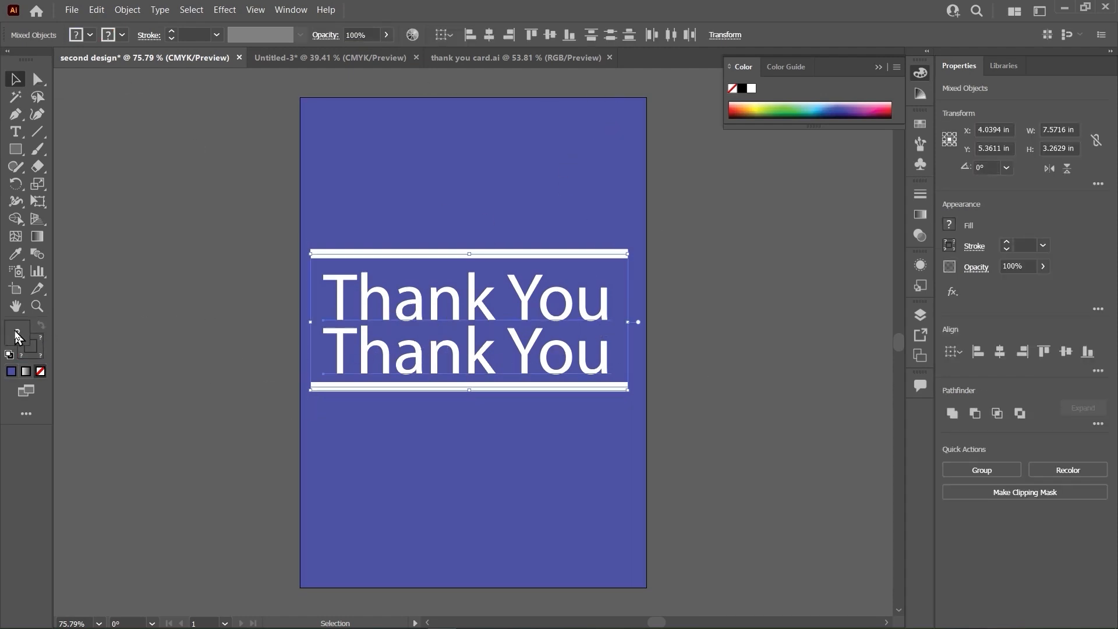
double_click(17, 337)
drag(723, 297, 725, 260)
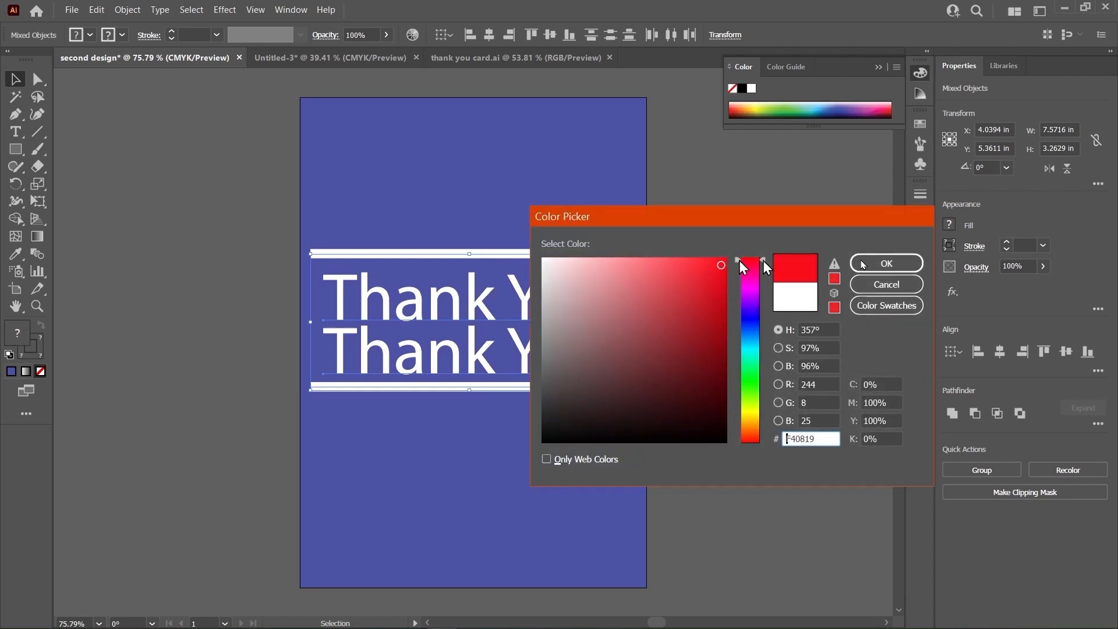
click(886, 263)
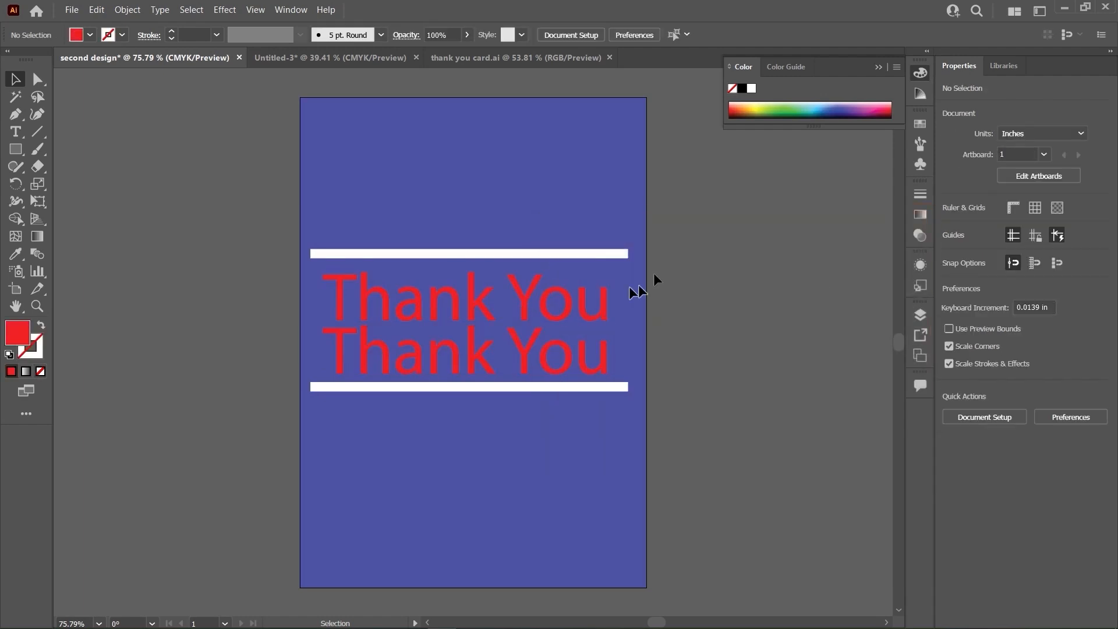
click(736, 329)
key(ctrl+z)
click(532, 217)
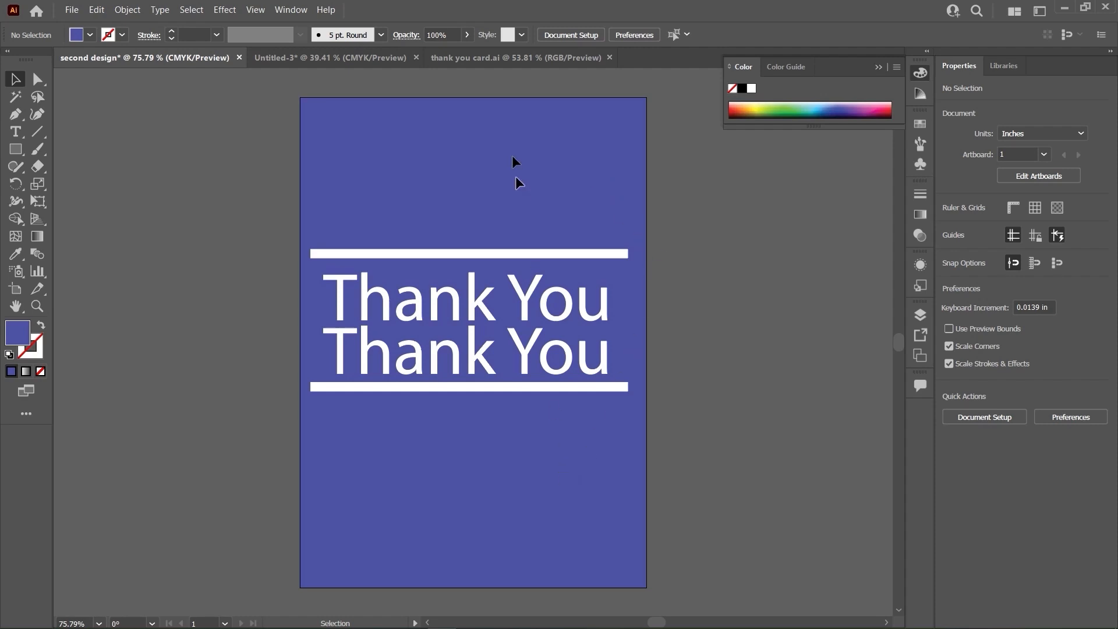
- Unlock all locked objects and check that the blue background rectangle can be selected
click(127, 10)
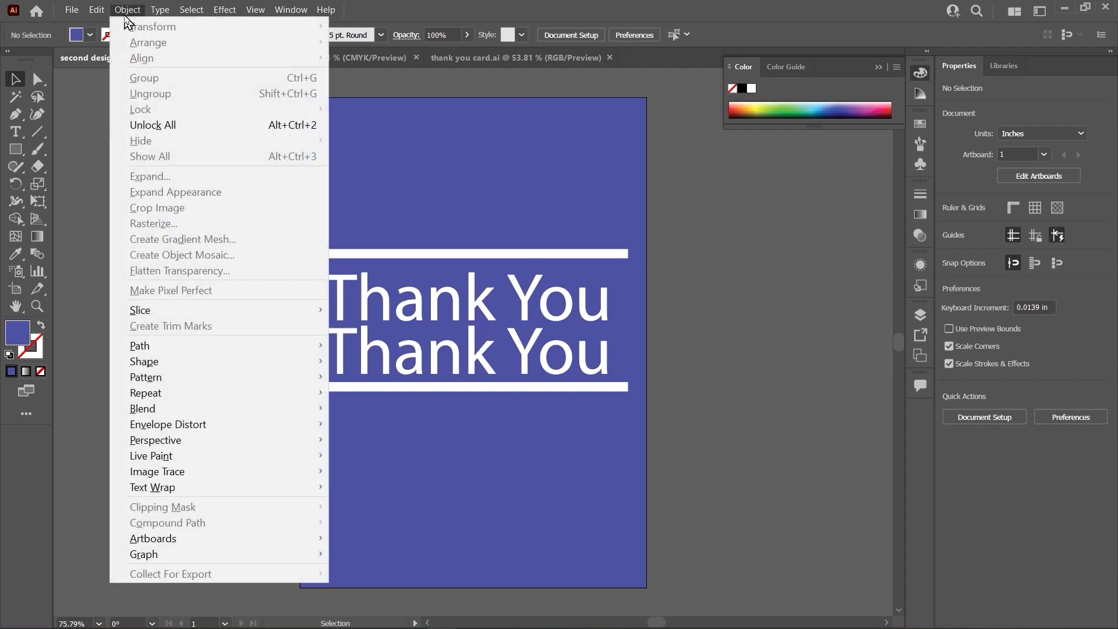
click(154, 124)
click(682, 228)
click(499, 187)
click(689, 200)
- Set the full-page background rectangle's fill to golden yellow DBA90B
click(549, 184)
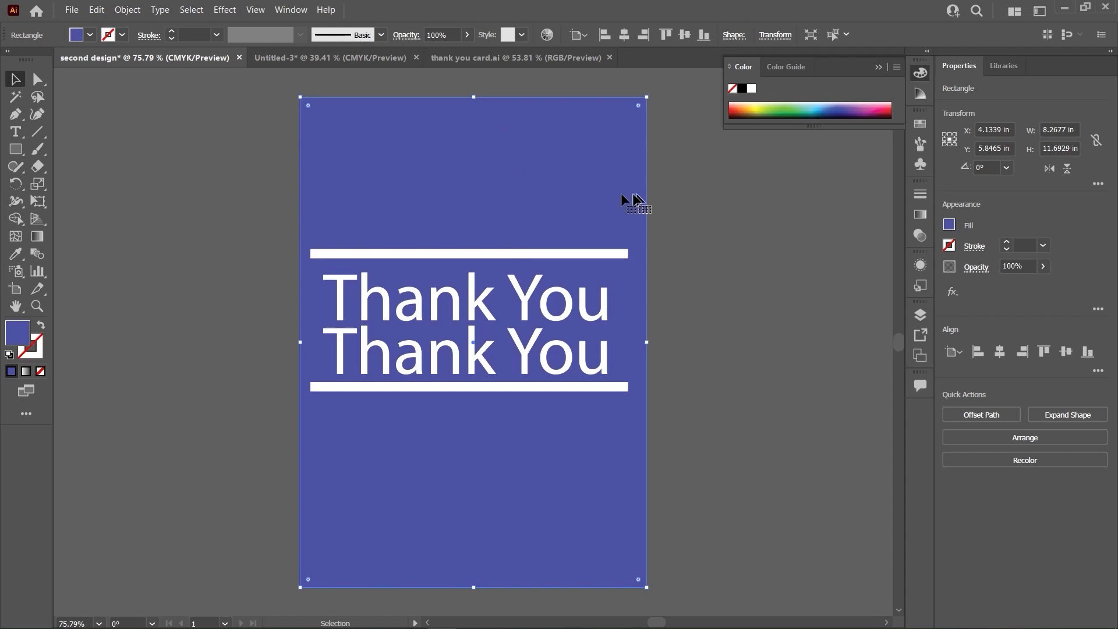
double_click(20, 337)
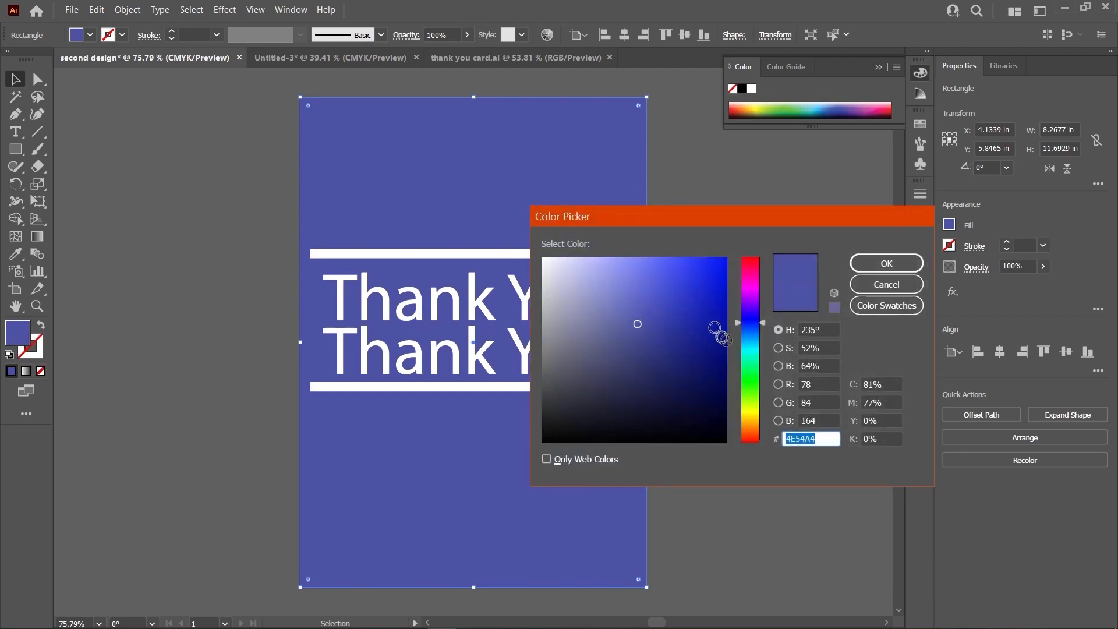
click(750, 378)
mouse_move(721, 357)
mouse_down()
mouse_move(749, 424)
mouse_move(749, 412)
mouse_up()
drag(713, 312, 716, 299)
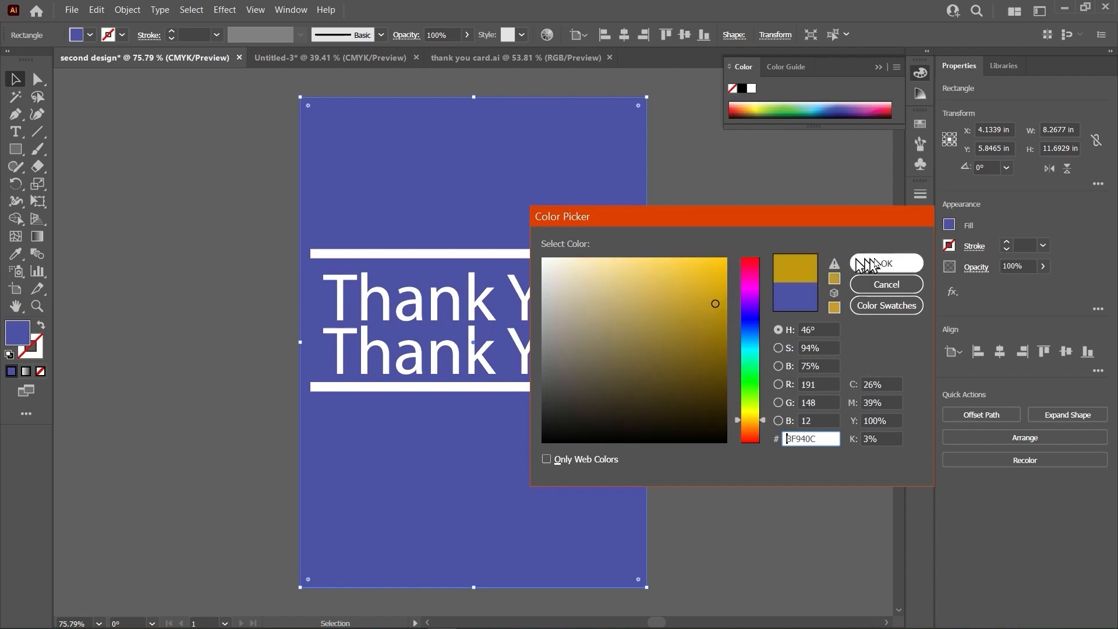
click(719, 283)
click(865, 261)
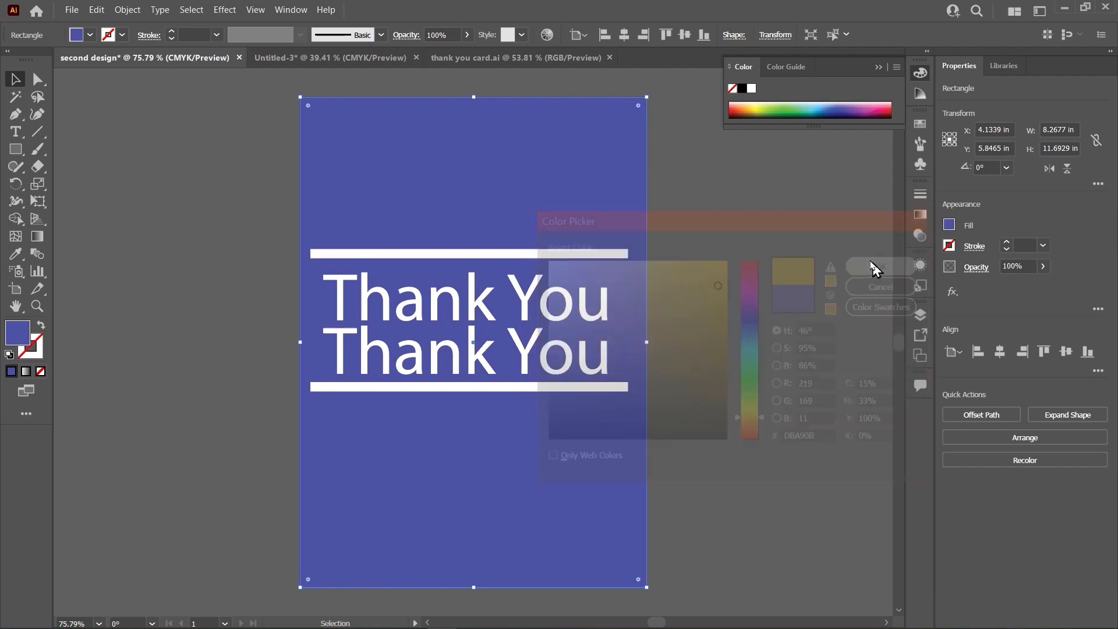
click(693, 325)
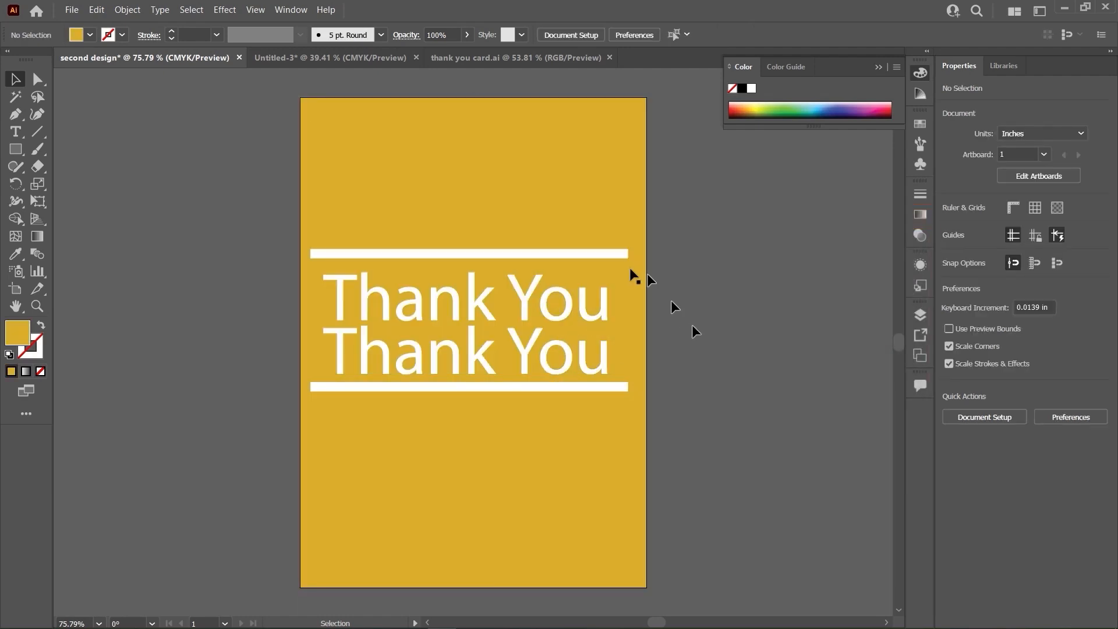
- Lock the golden yellow background rectangle behind the Thank You artwork
click(605, 188)
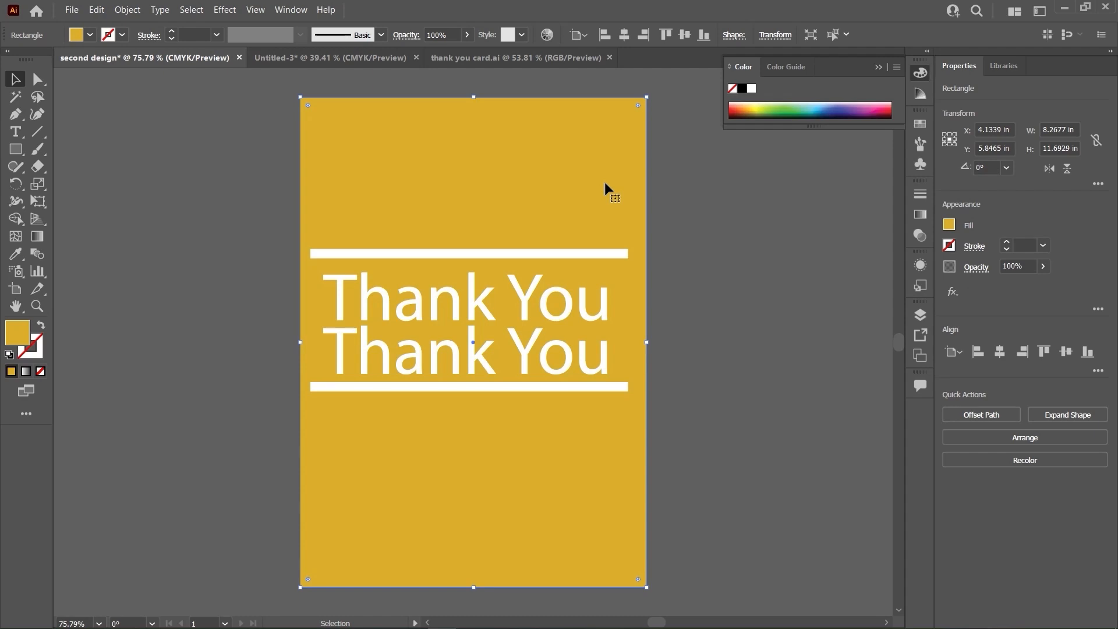
click(664, 212)
click(530, 190)
click(138, 11)
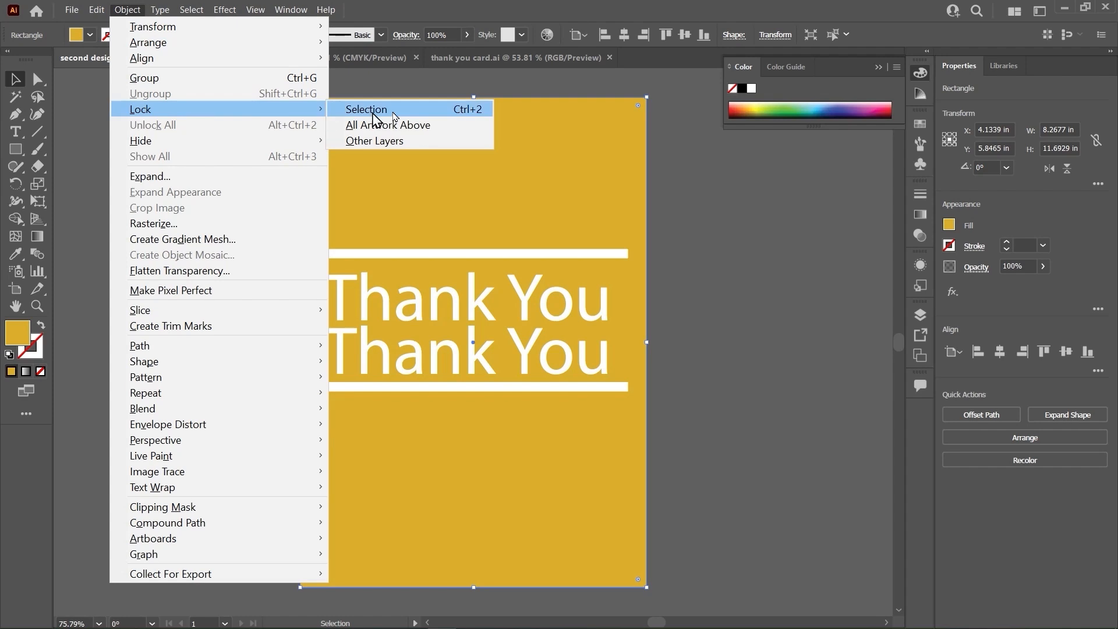
click(738, 245)
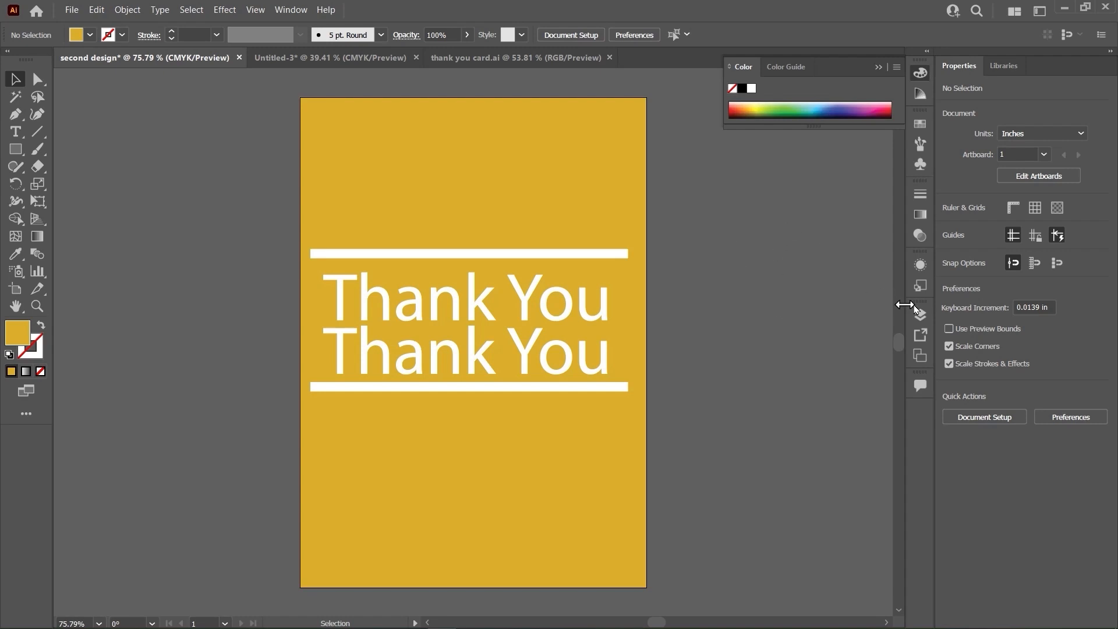
- Expand the collapsed panel dock to show the Layers panel
click(926, 53)
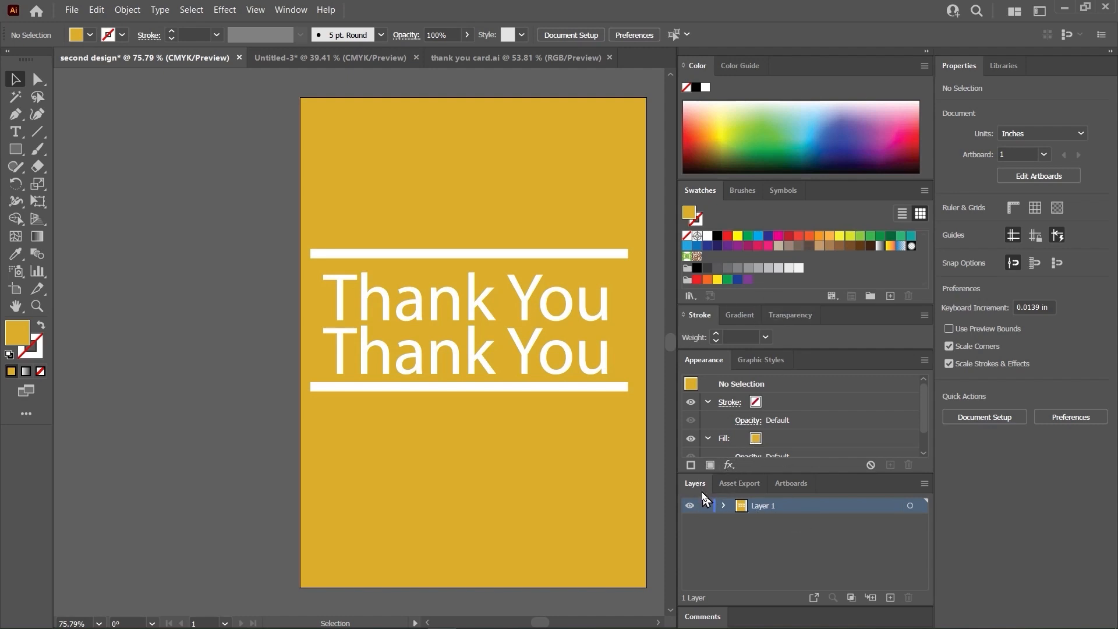
- Float the Layers panel in the empty canvas beside the artboard and collapse the panel dock
click(290, 10)
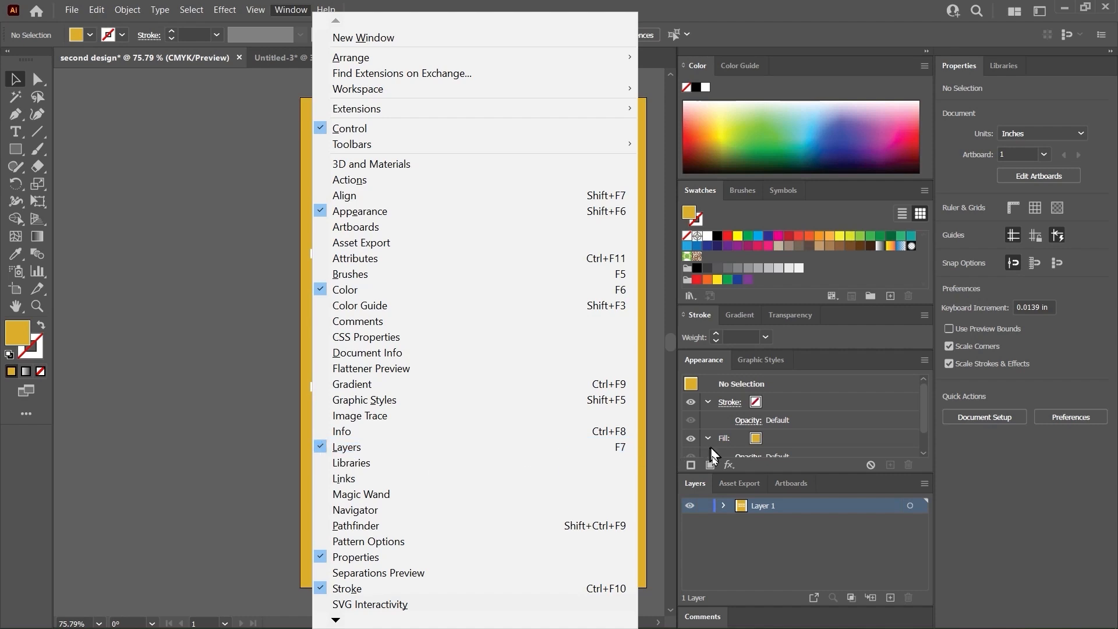
click(741, 558)
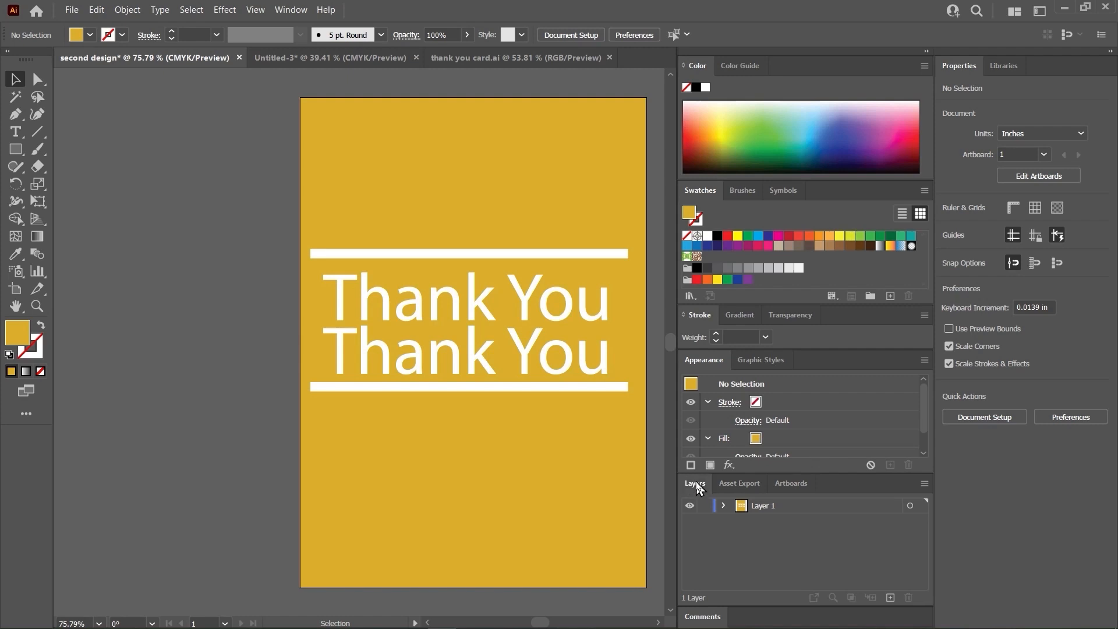
drag(697, 489, 228, 226)
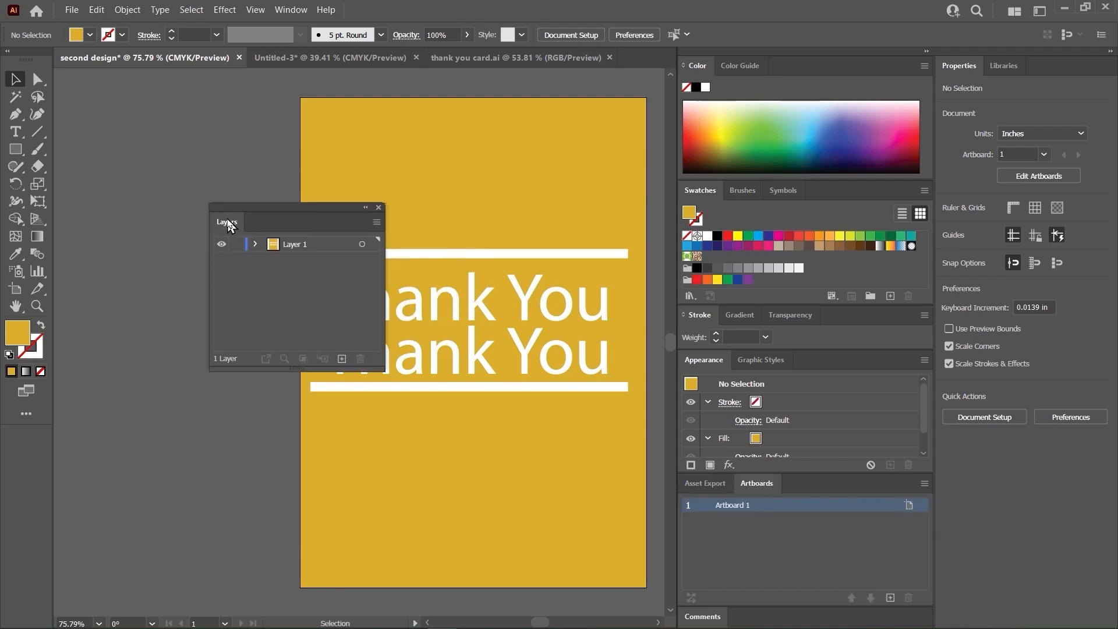
click(928, 52)
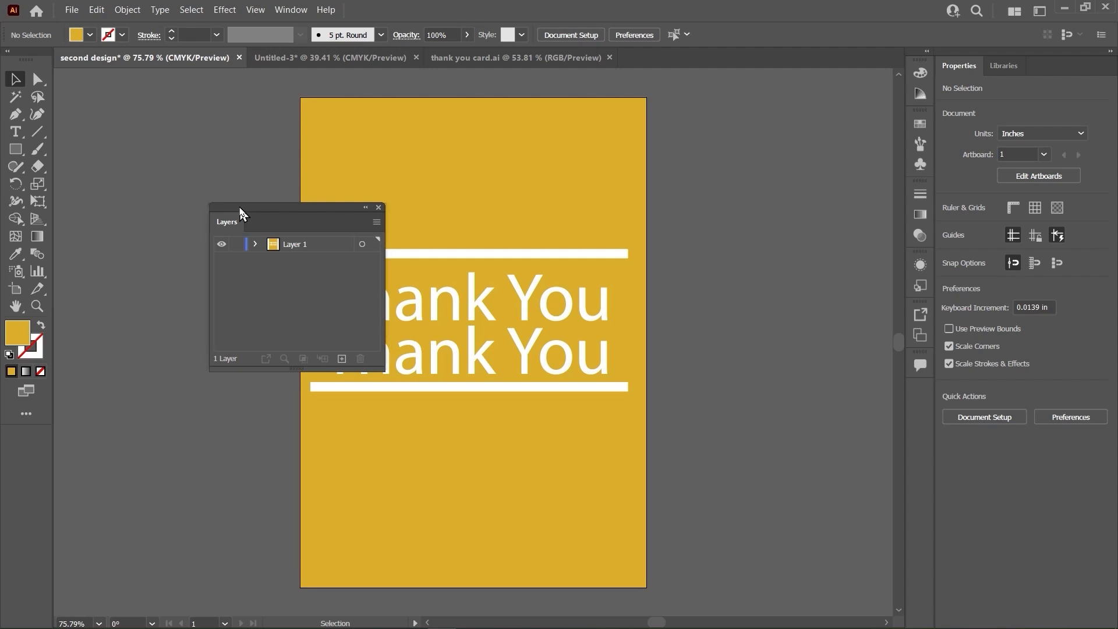
drag(240, 213, 790, 112)
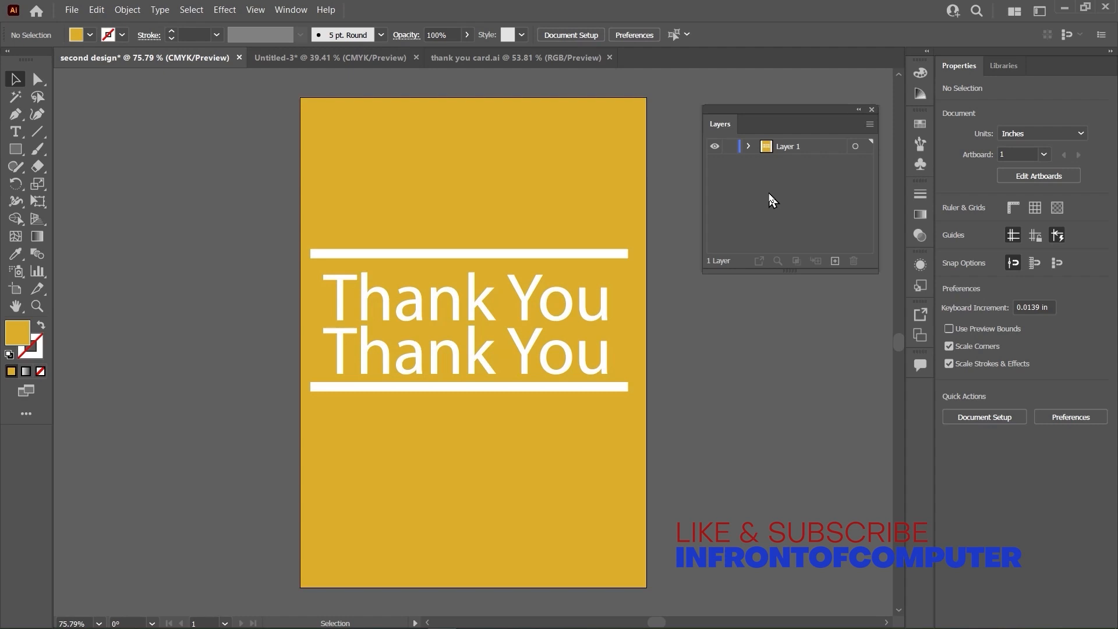
click(359, 59)
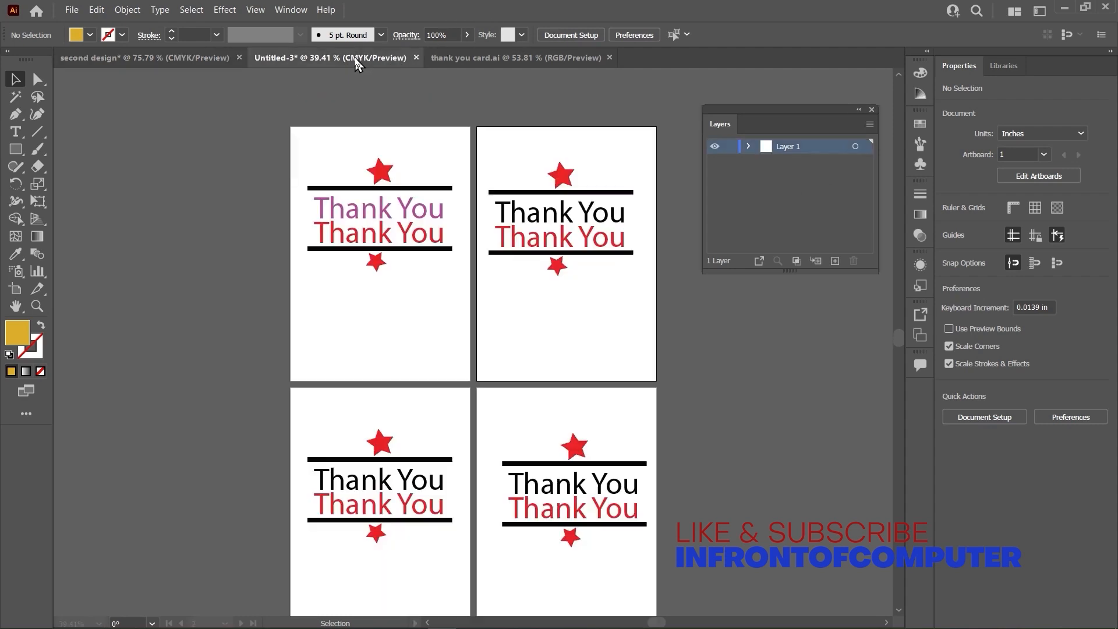
click(239, 58)
click(303, 58)
click(146, 58)
- Create a new portrait A4 document with 4 artboards, RGB Color mode and Screen (72 ppi) raster effects
click(72, 10)
click(91, 27)
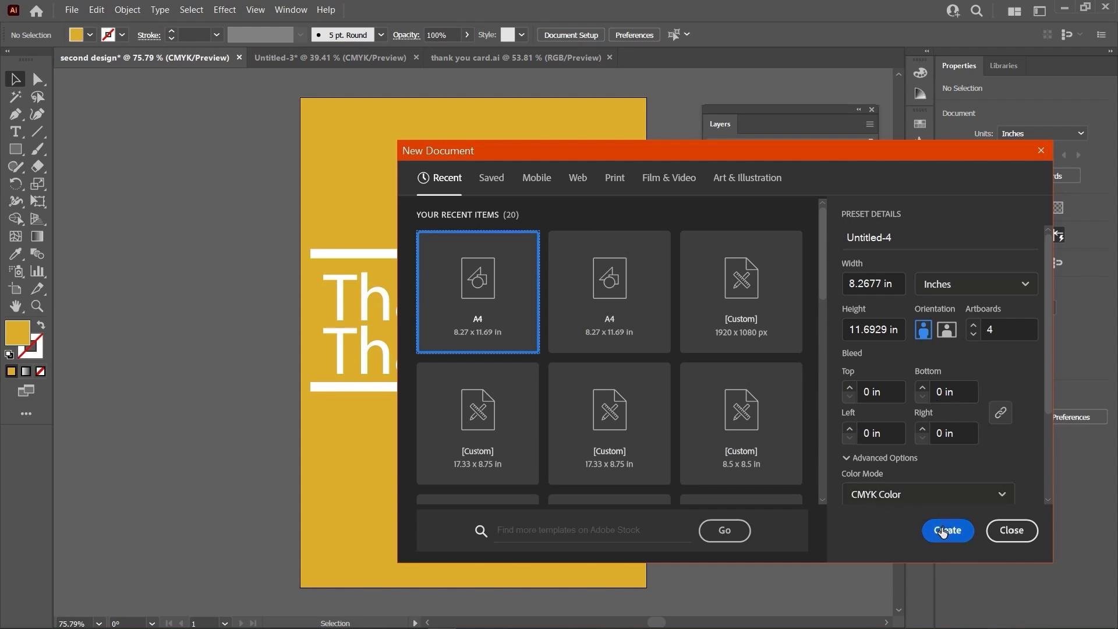
click(951, 501)
click(917, 519)
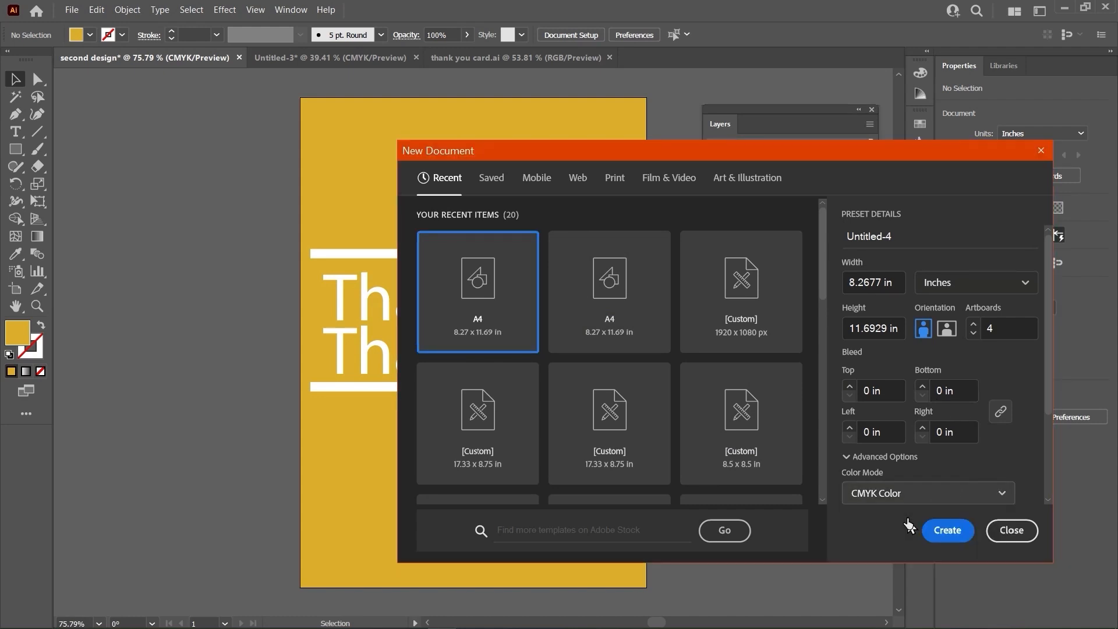
scroll(1027, 436, down, 3)
scroll(1026, 436, up, 3)
scroll(1019, 433, down, 3)
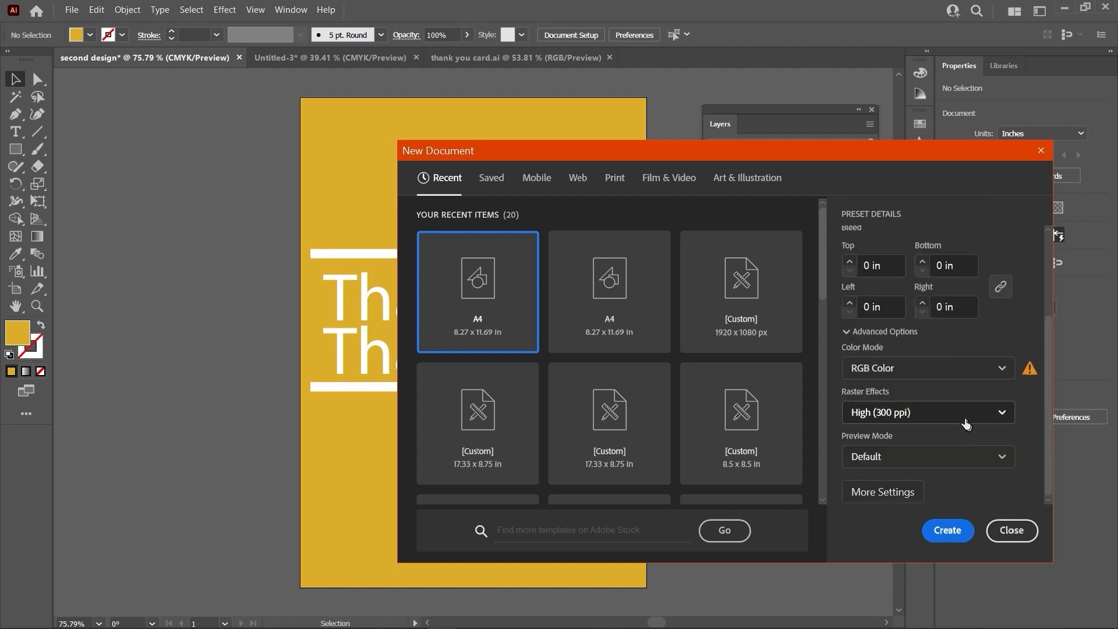
click(946, 415)
click(891, 487)
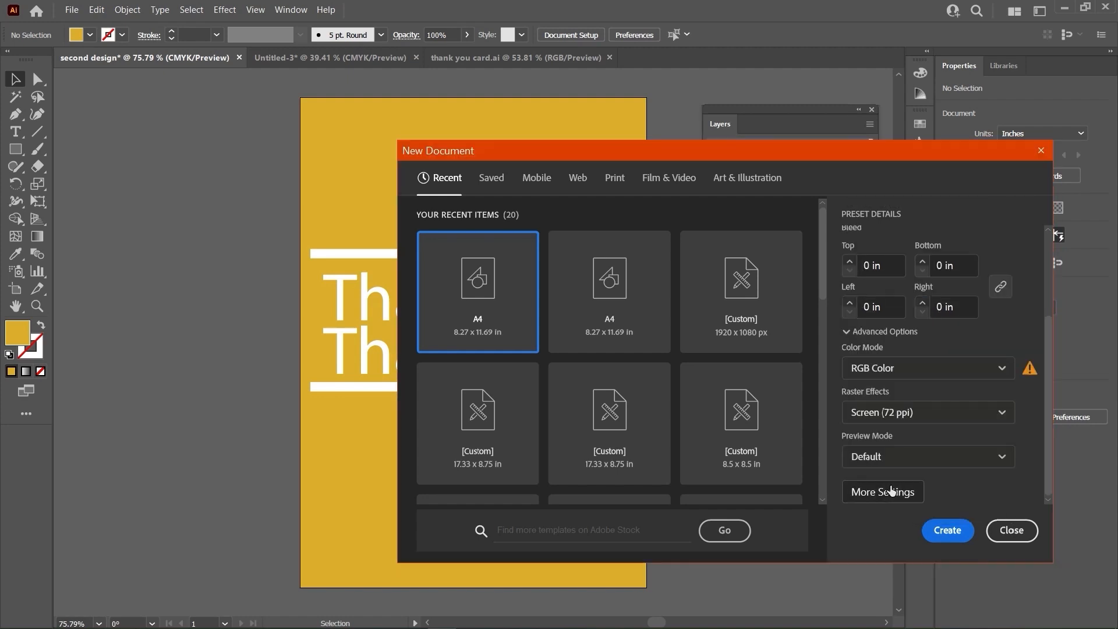
scroll(1013, 341, up, 3)
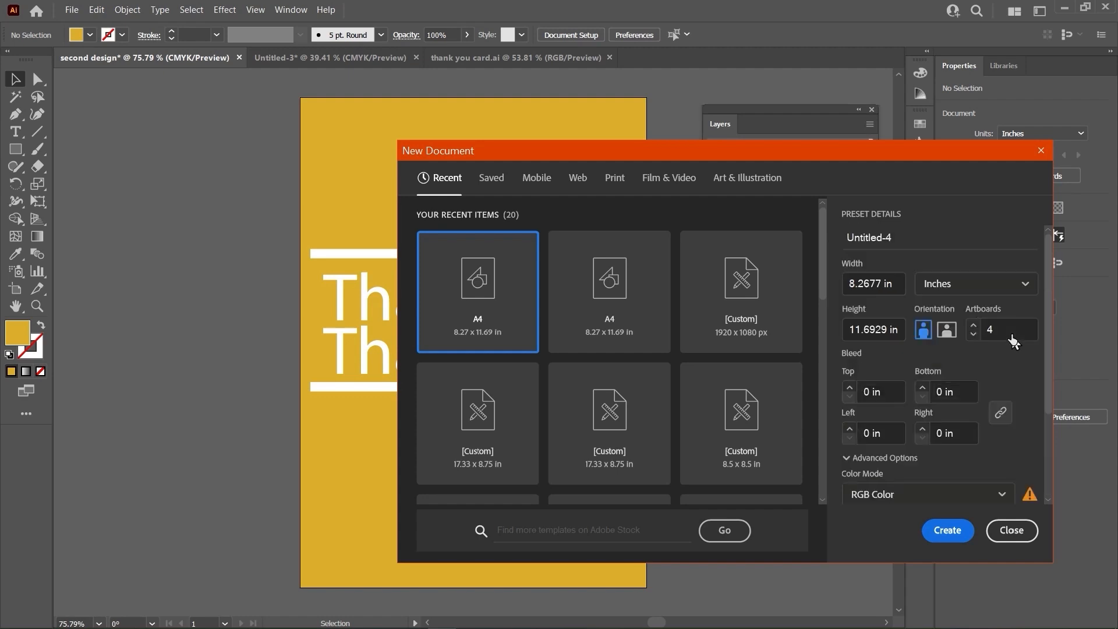
click(947, 530)
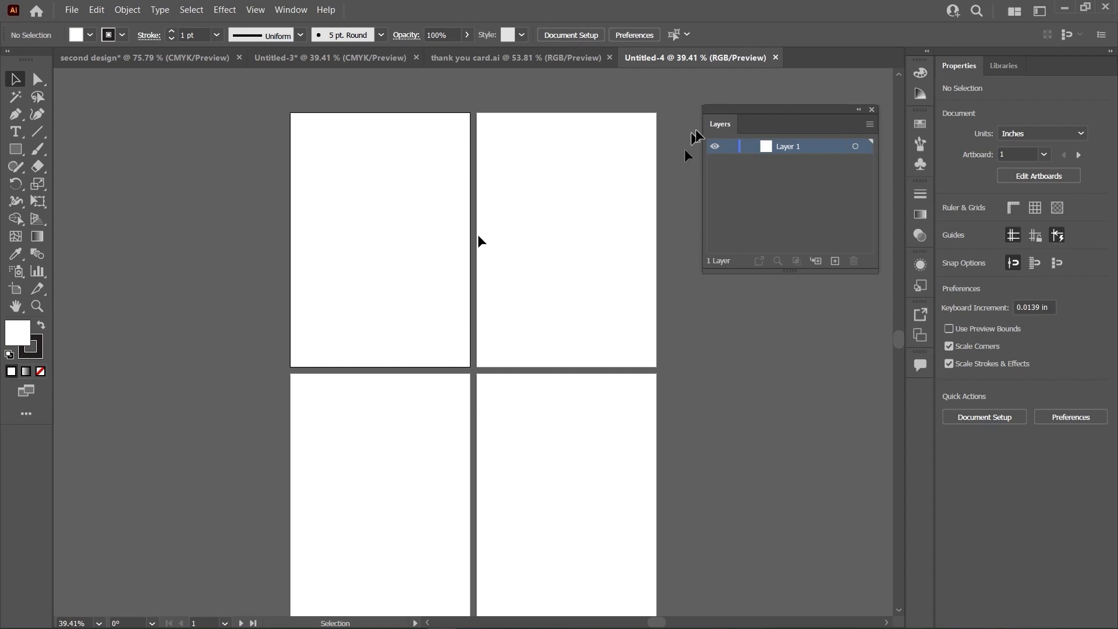
- Close the blank four-artboard document and create a new portrait A4 RGB document with 1 artboard
click(776, 57)
click(72, 10)
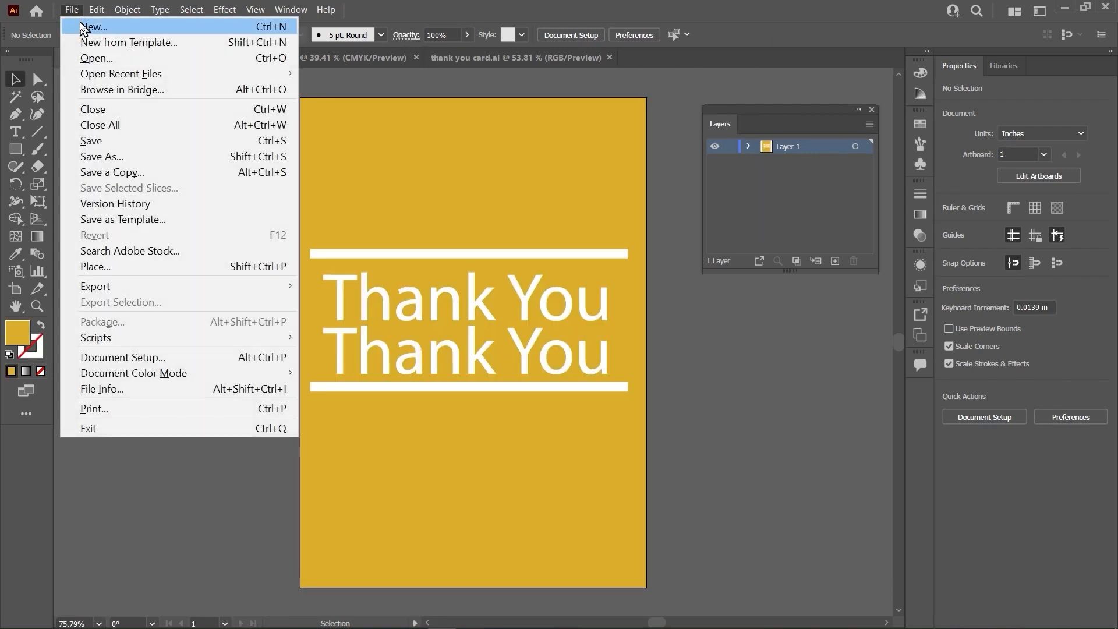
click(87, 27)
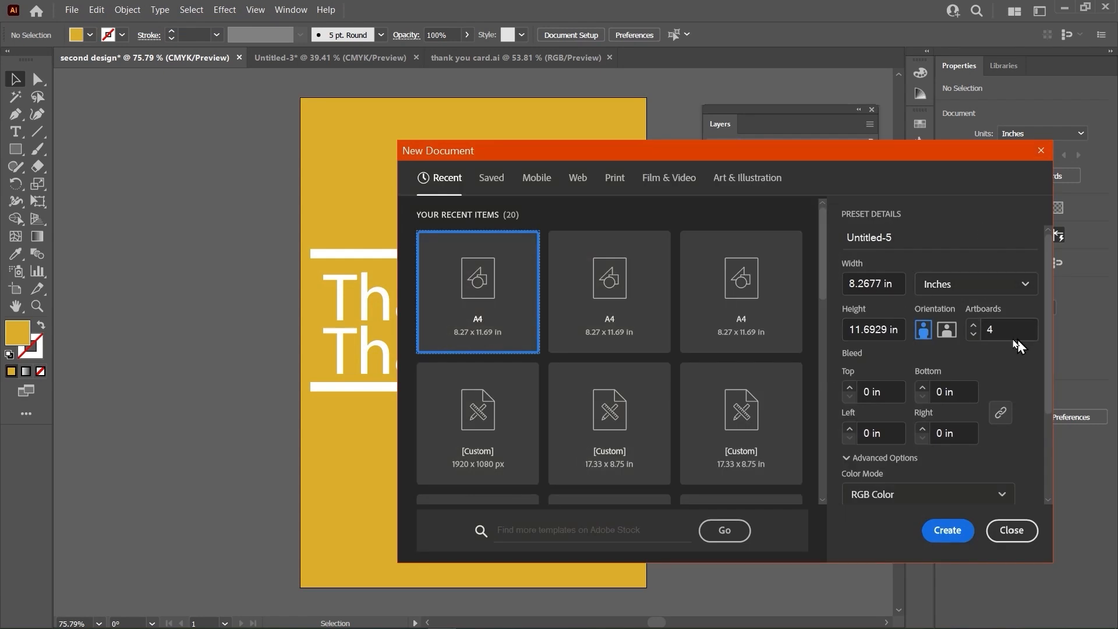
click(974, 335)
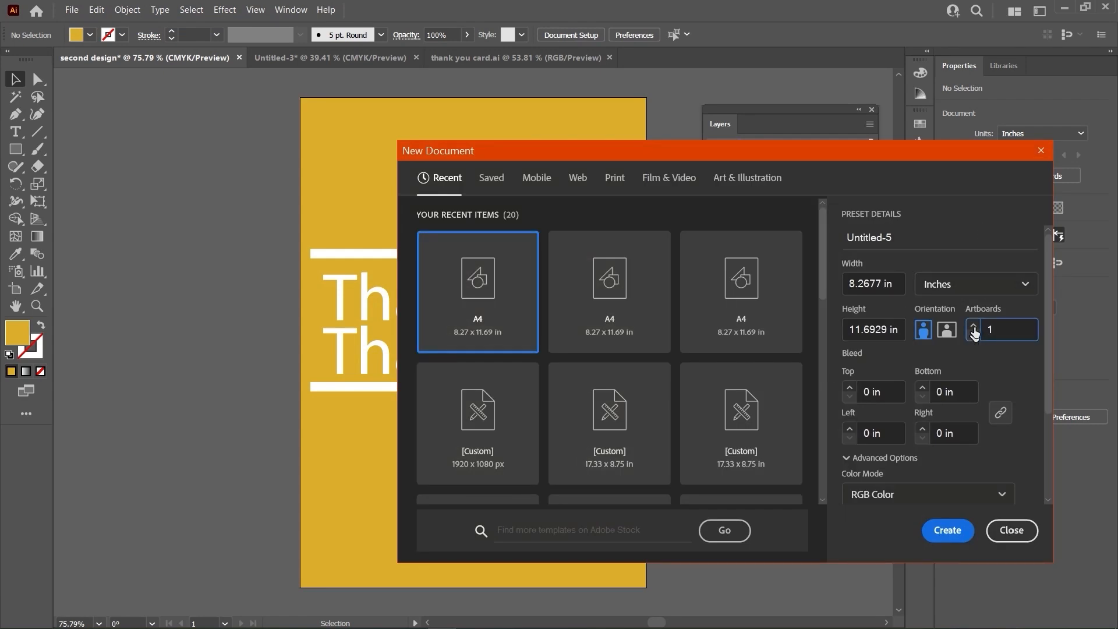
click(942, 531)
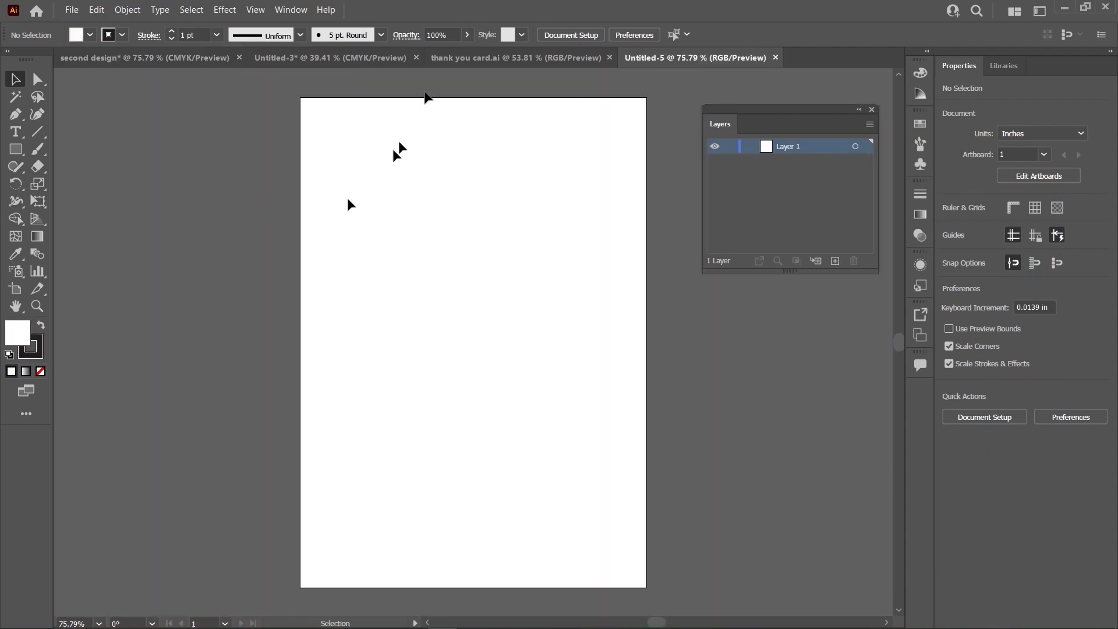
- Draw a rectangle about 4.26 in wide and 3.74 in high in the upper half of the artboard
click(16, 149)
drag(390, 186, 434, 298)
drag(404, 263, 568, 342)
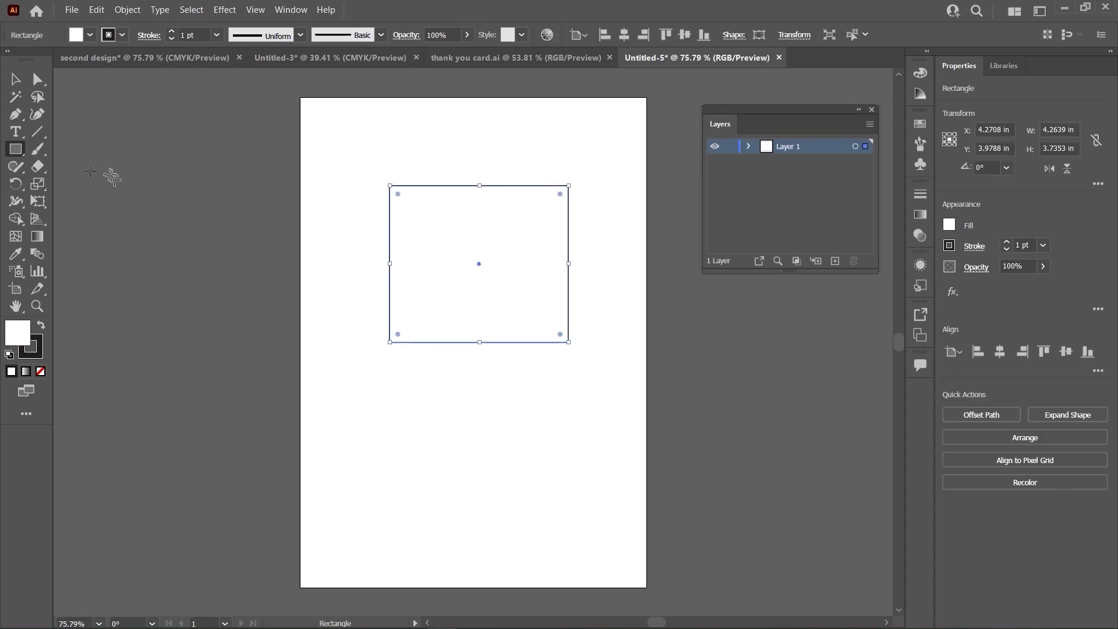
- Draw an ellipse about 2.64 in wide and 2.92 in high, overlapping the rectangle's lower-left corner
click(17, 152)
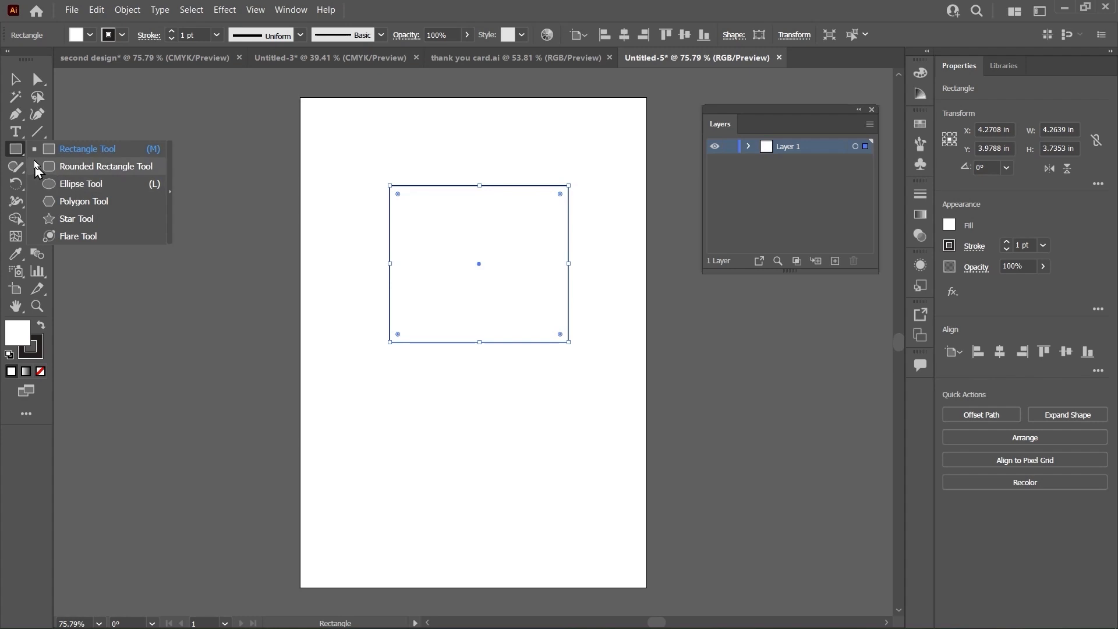
click(22, 154)
click(22, 155)
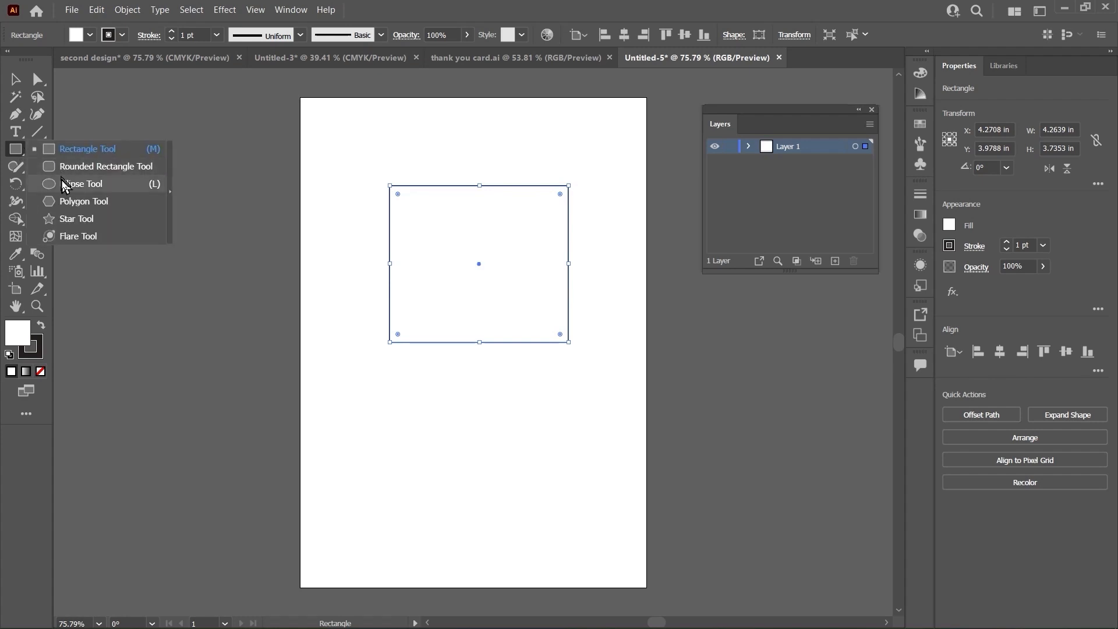
click(69, 181)
drag(343, 329, 454, 452)
- Fill the rectangle with a bright blue
click(16, 79)
click(572, 422)
click(486, 264)
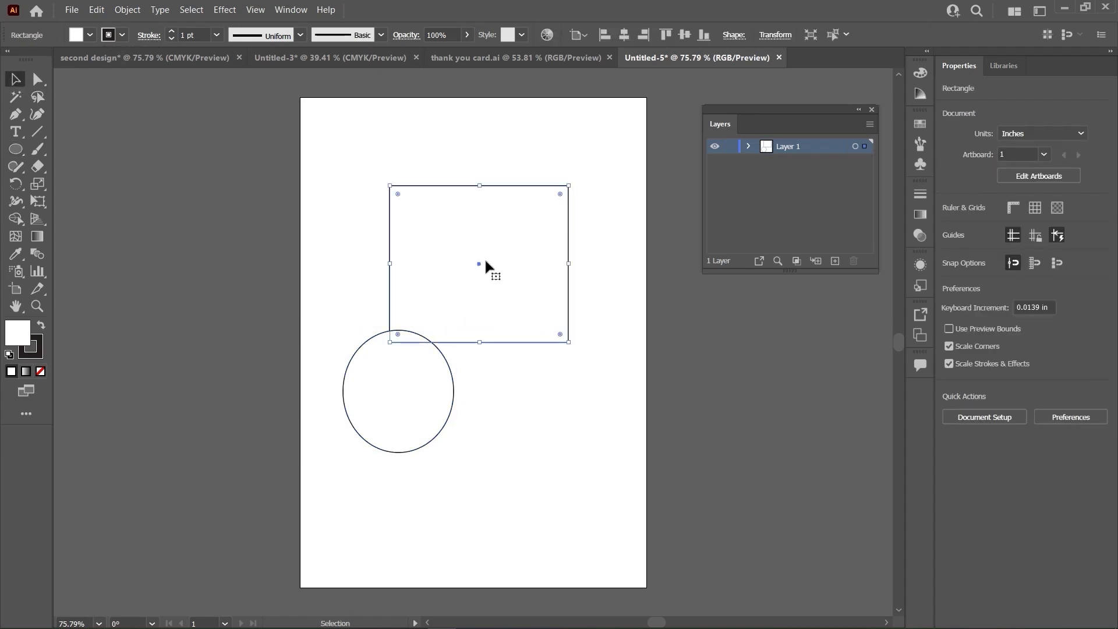
double_click(26, 336)
drag(670, 291, 706, 278)
click(877, 263)
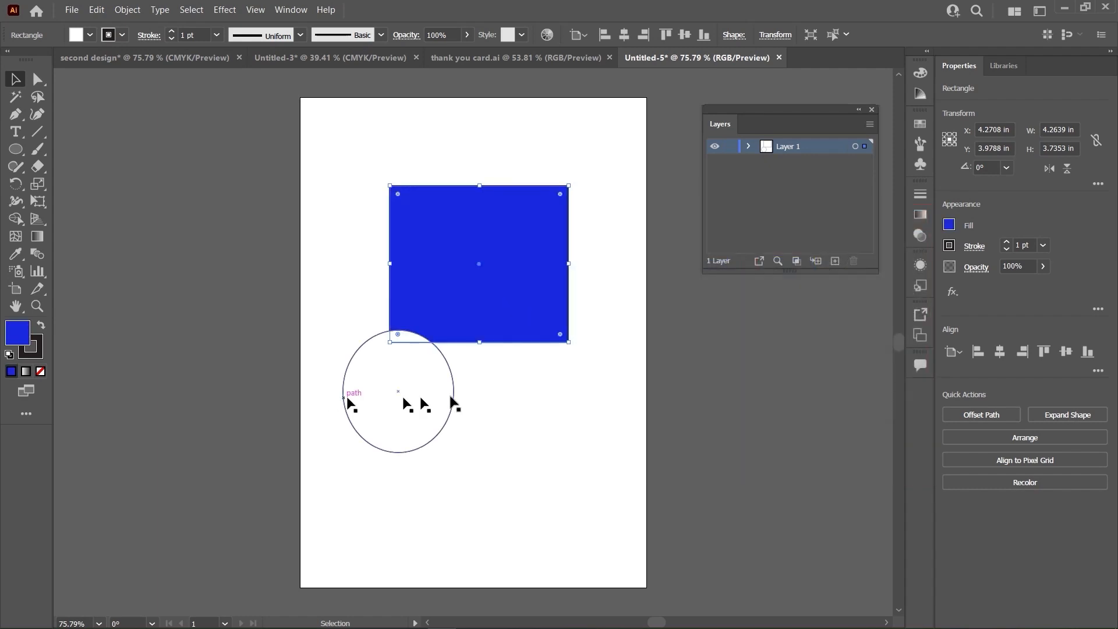
- Fill the ellipse with a bright red
click(453, 391)
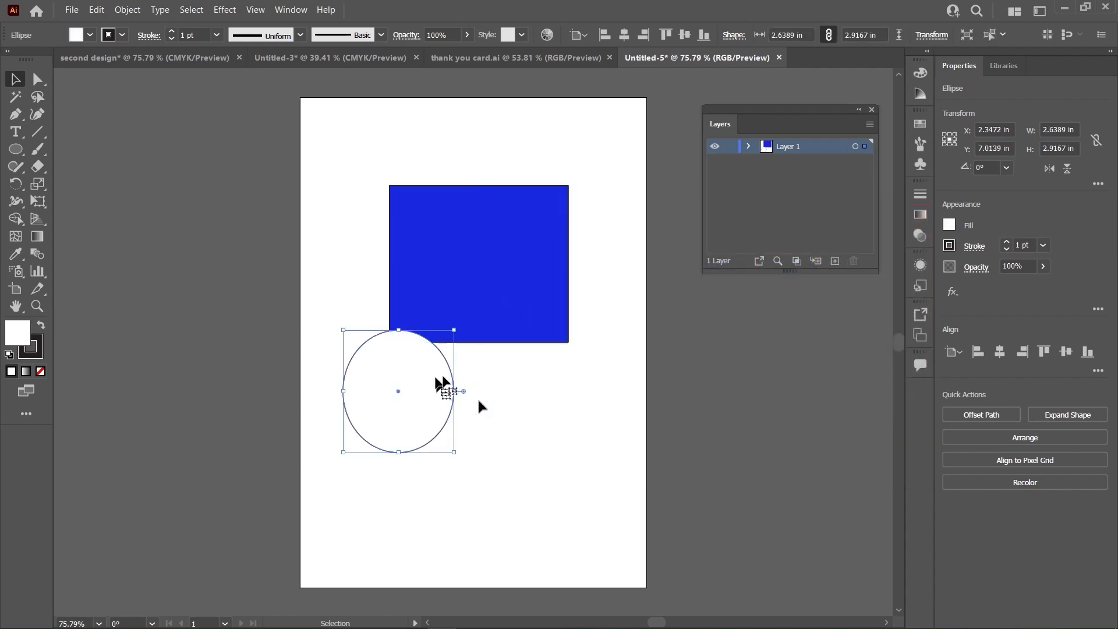
double_click(13, 338)
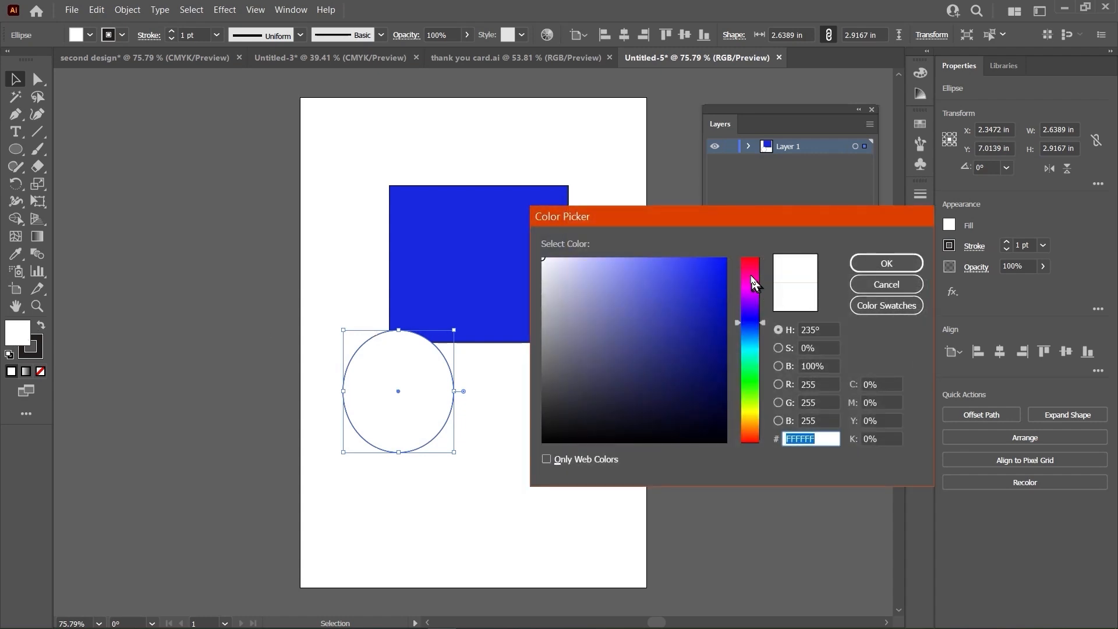
click(747, 265)
click(715, 270)
click(879, 265)
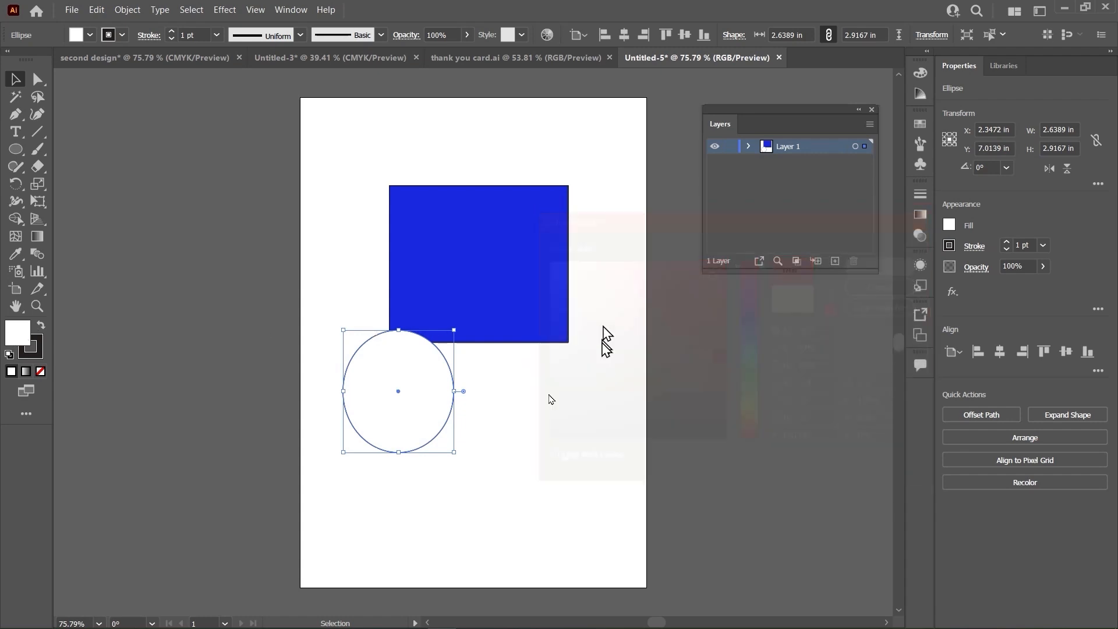
click(604, 342)
- Move the red ellipse so it overlaps the blue rectangle's lower-right corner
drag(429, 401, 561, 363)
click(506, 257)
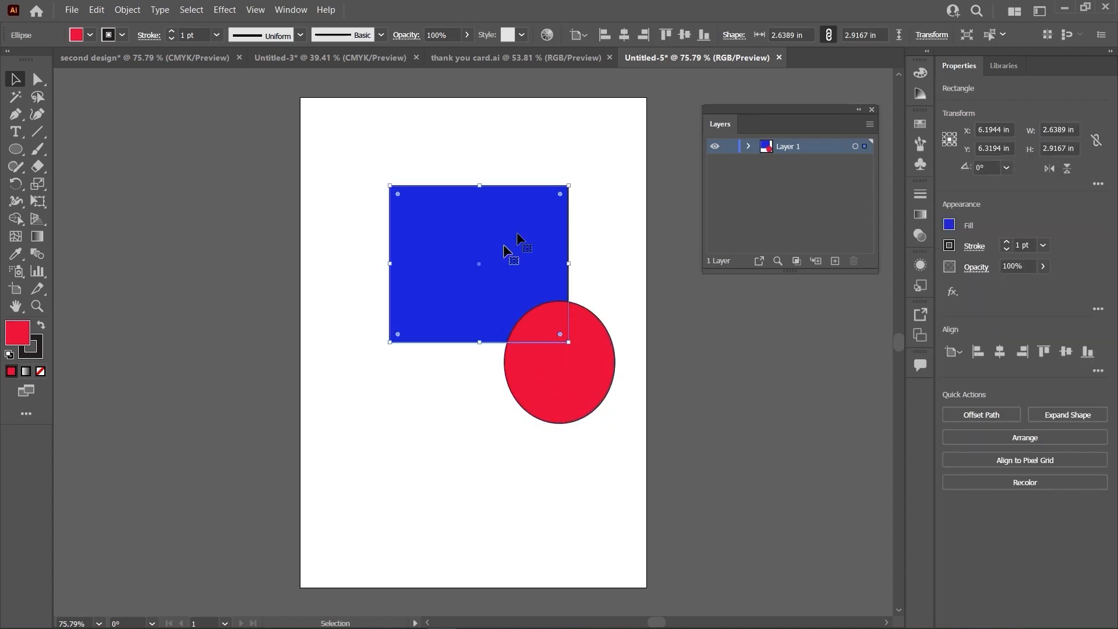
click(585, 157)
drag(557, 388, 549, 380)
click(618, 246)
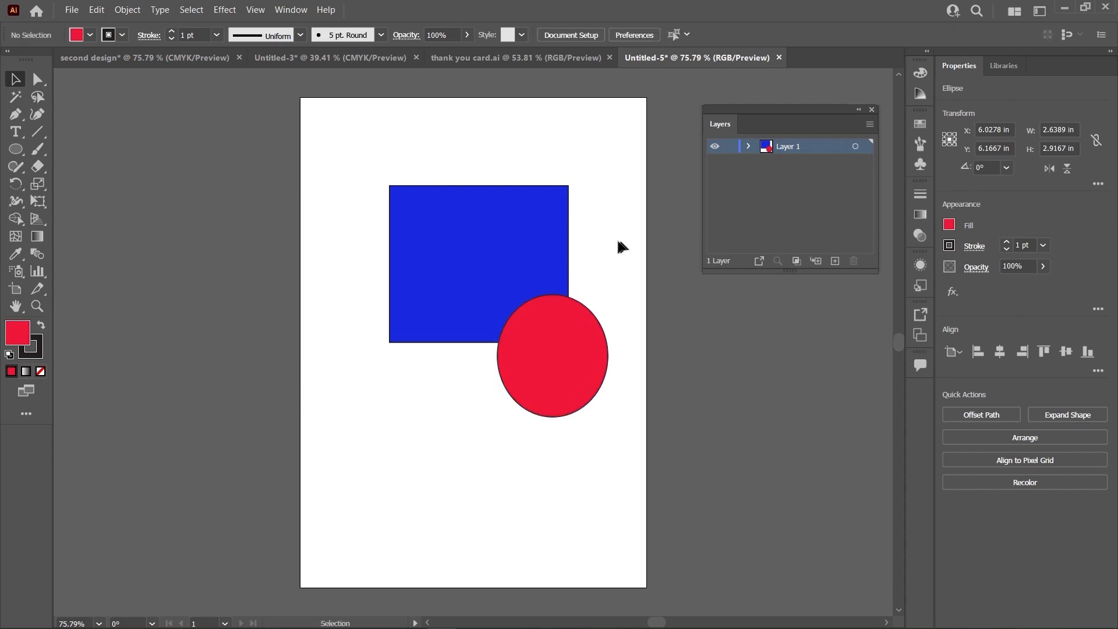
- Cut the red ellipse from Layer 1, leaving the blue rectangle on the artboard
click(561, 373)
click(615, 265)
click(520, 388)
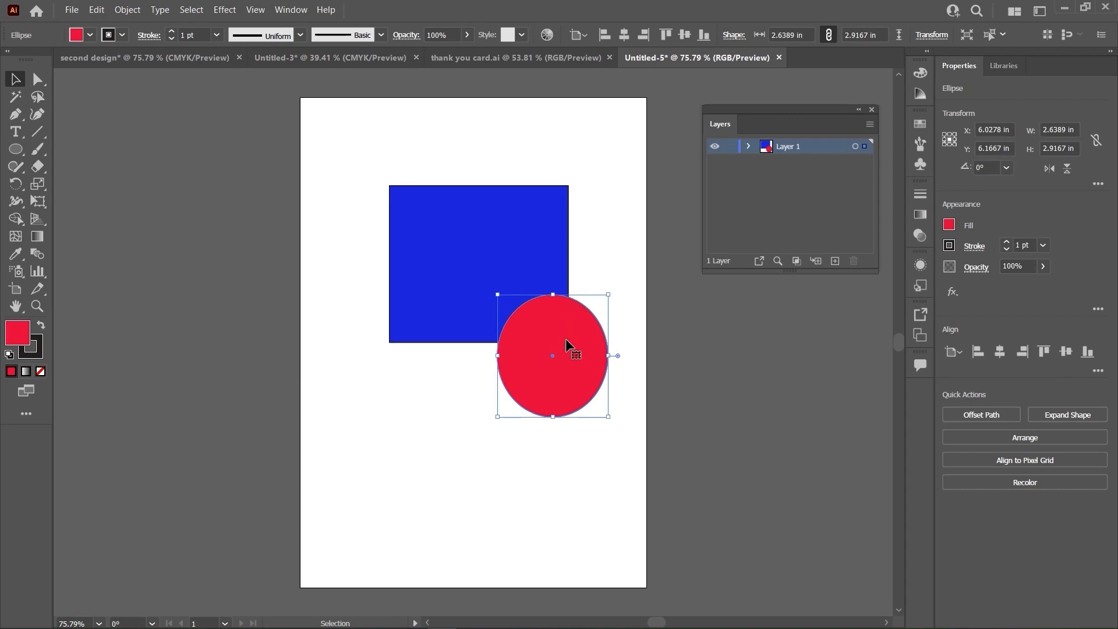
key(Delete)
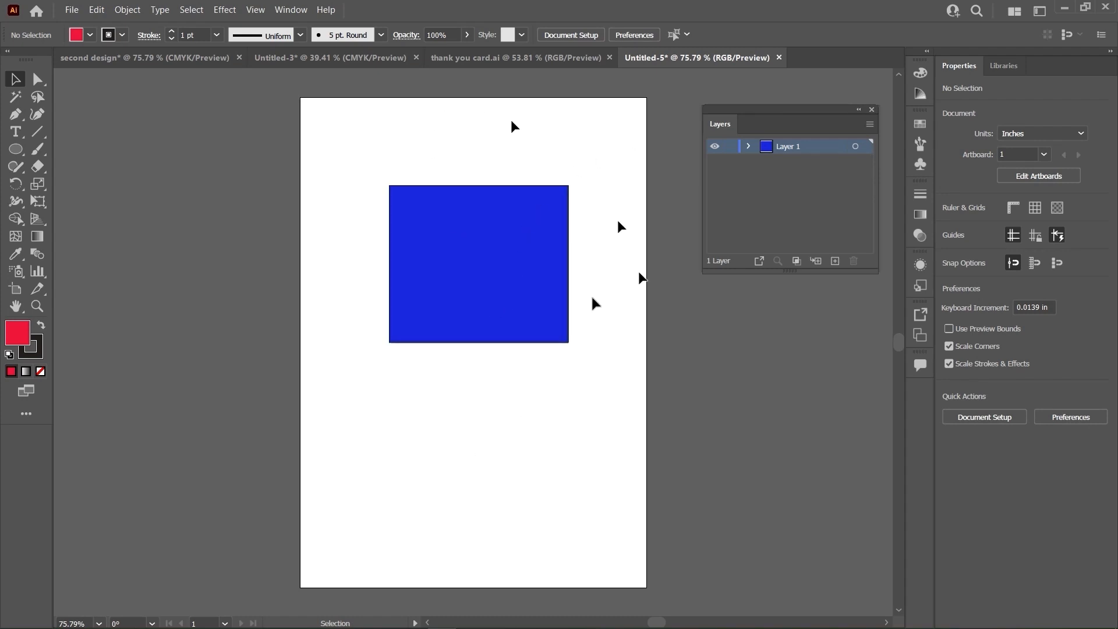
- Paste the red ellipse onto a new layer above Layer 1 and move it over the blue rectangle's lower edge
click(836, 262)
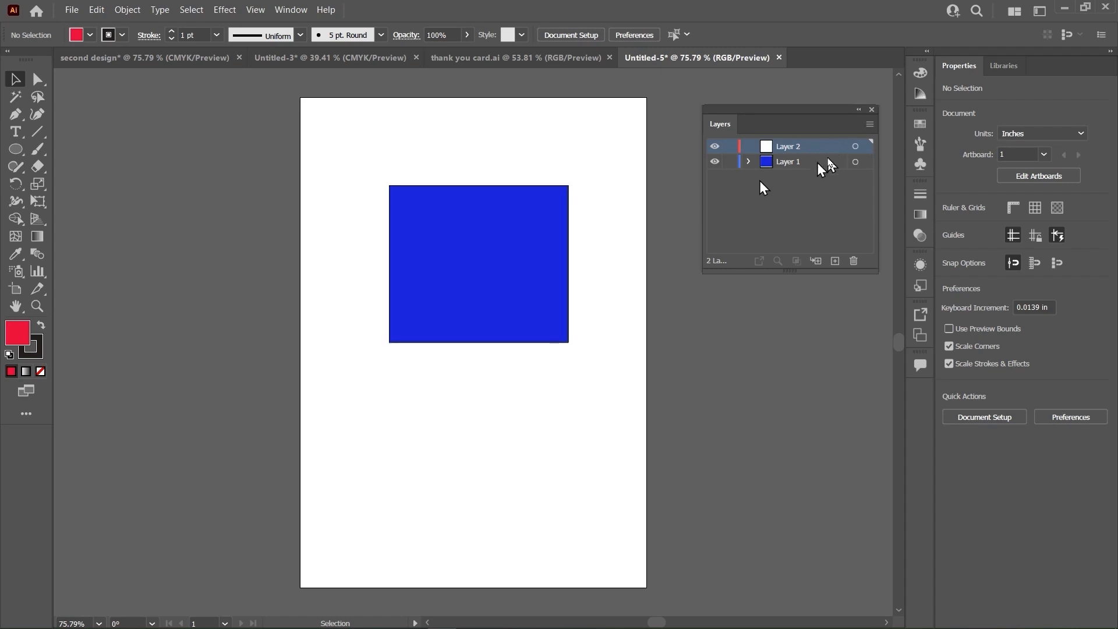
click(855, 147)
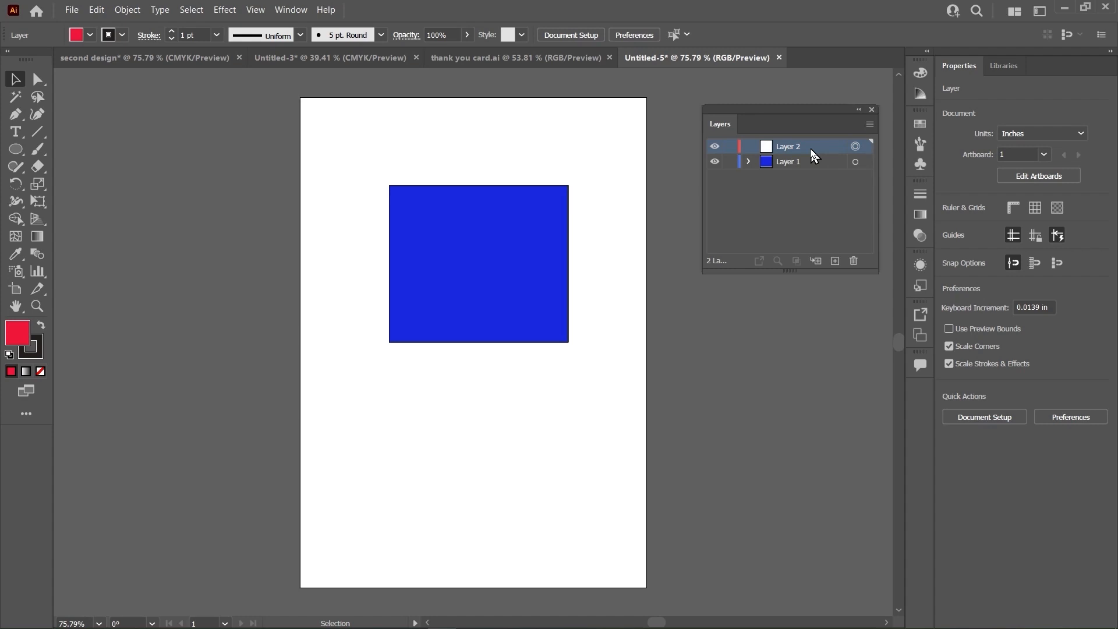
key(ctrl+v)
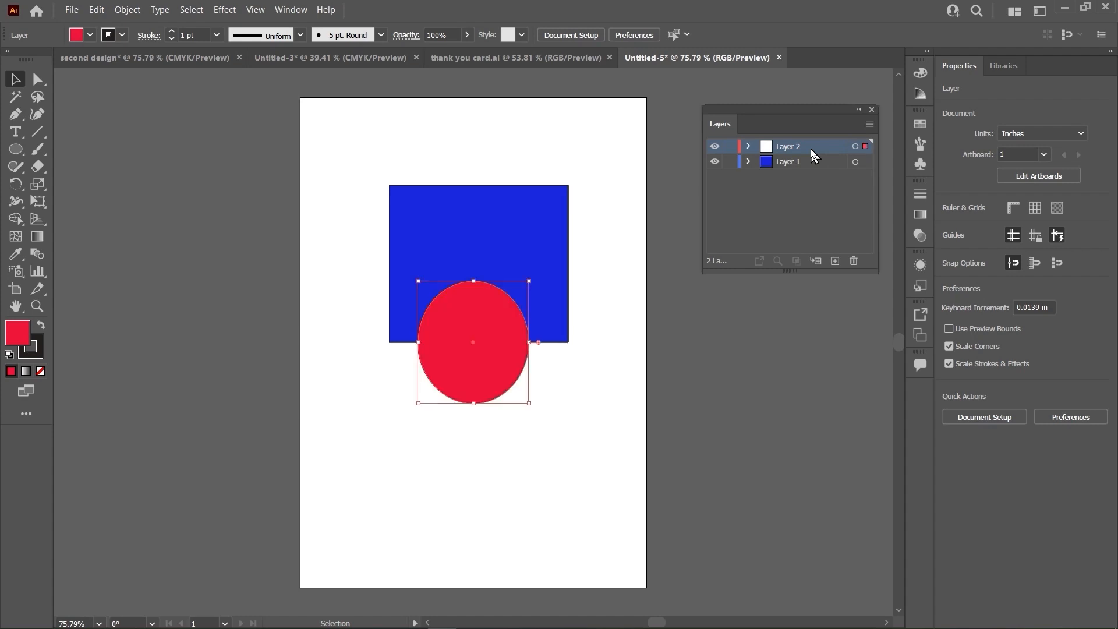
drag(490, 350, 461, 458)
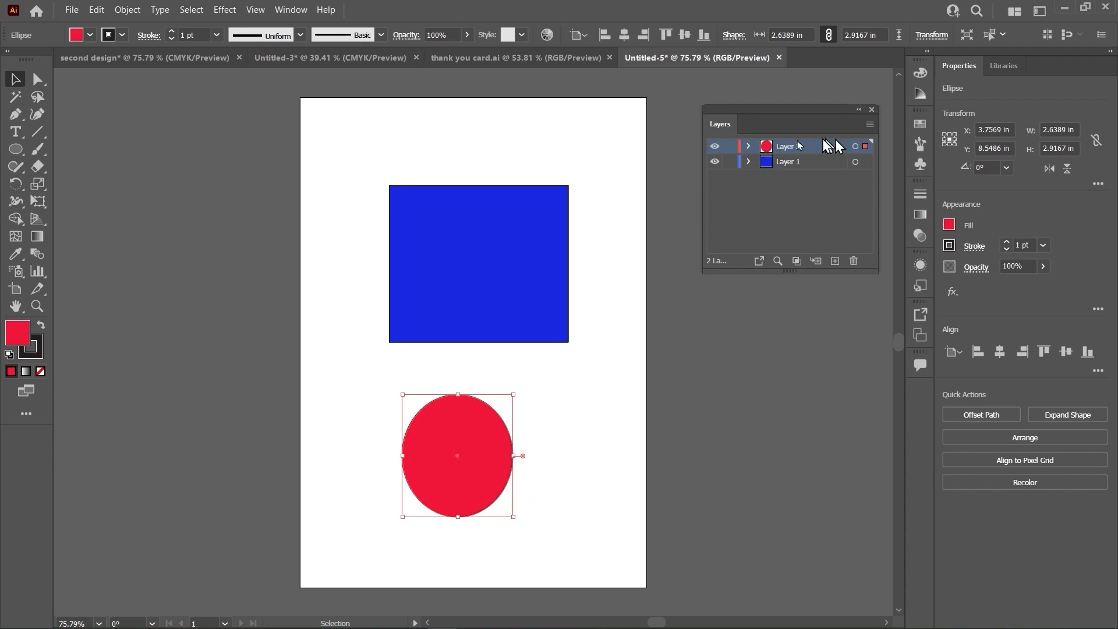
drag(459, 442, 504, 358)
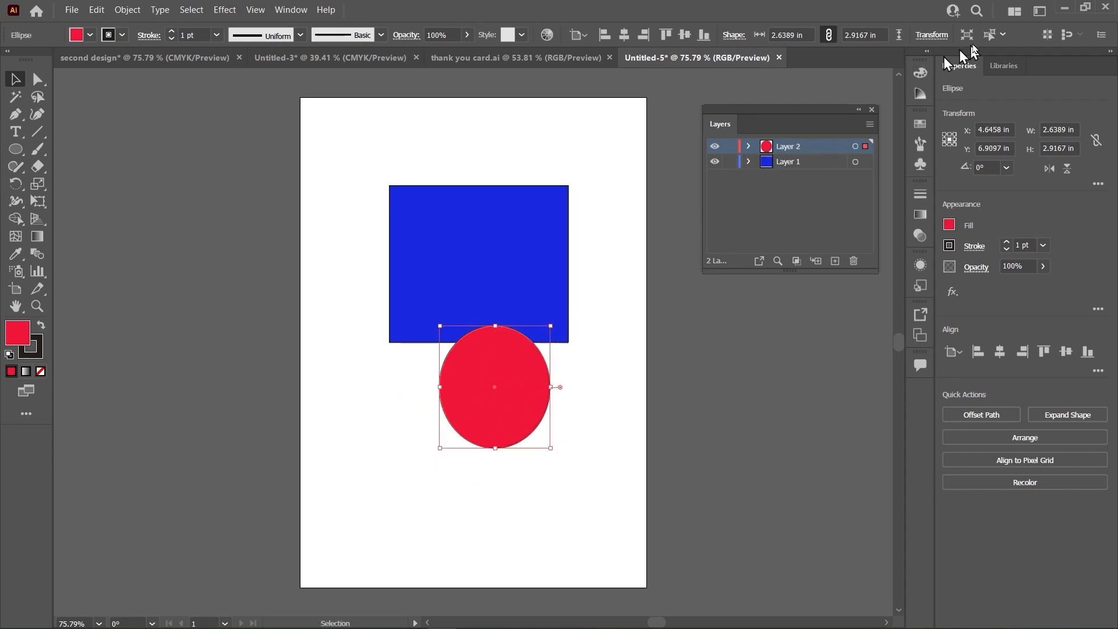
- Add a new layer above Layer 2, draw a five-pointed star about 6.1 in wide on it, and place it over the other shapes
click(840, 265)
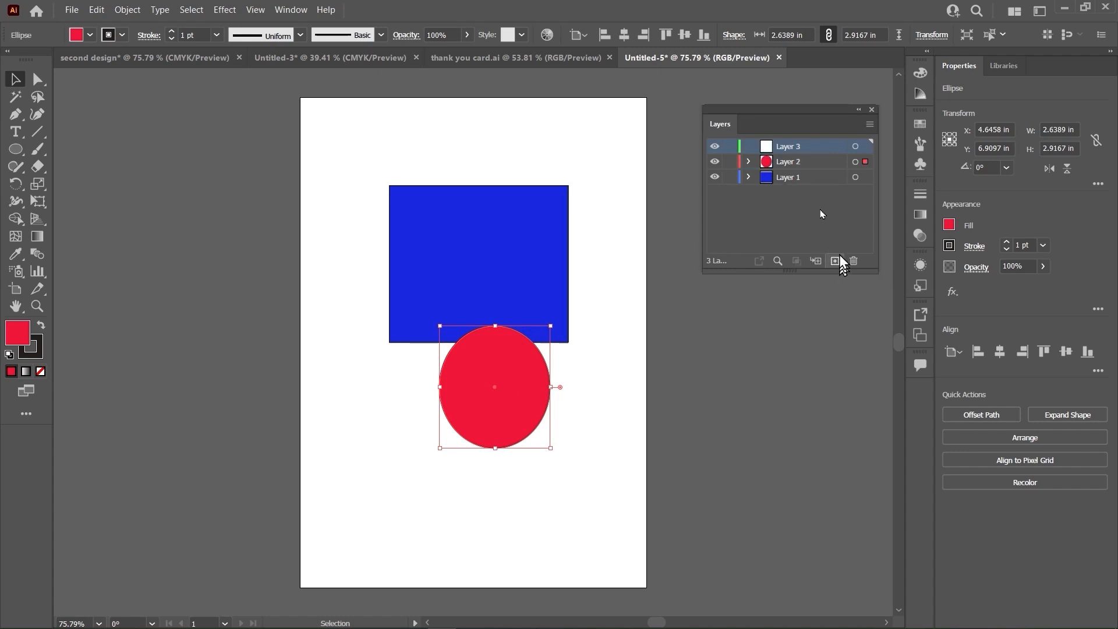
click(856, 146)
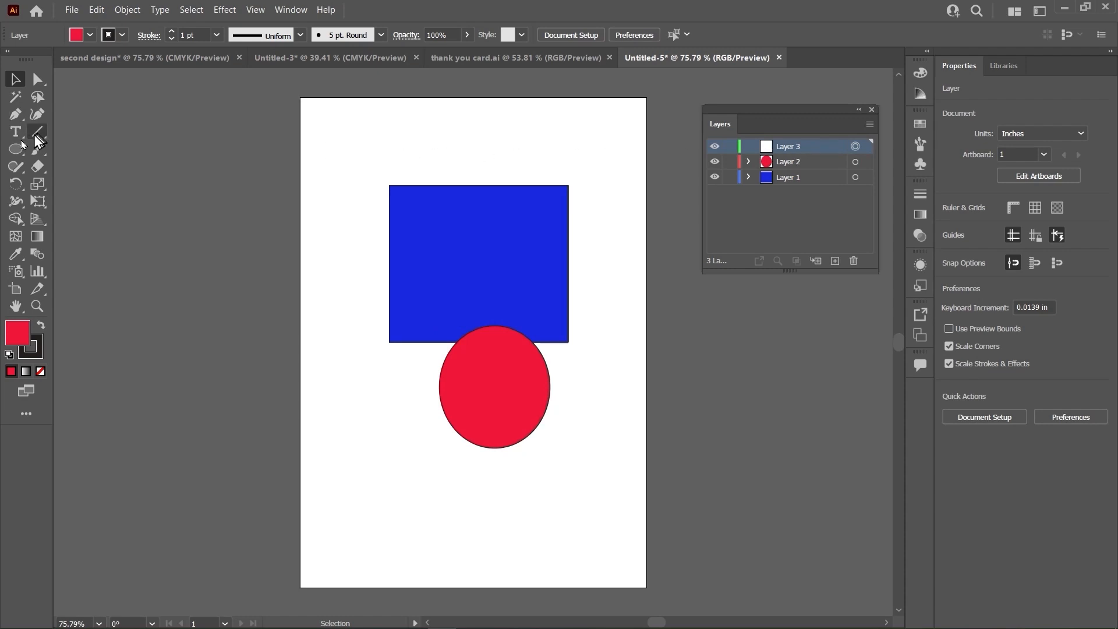
click(16, 150)
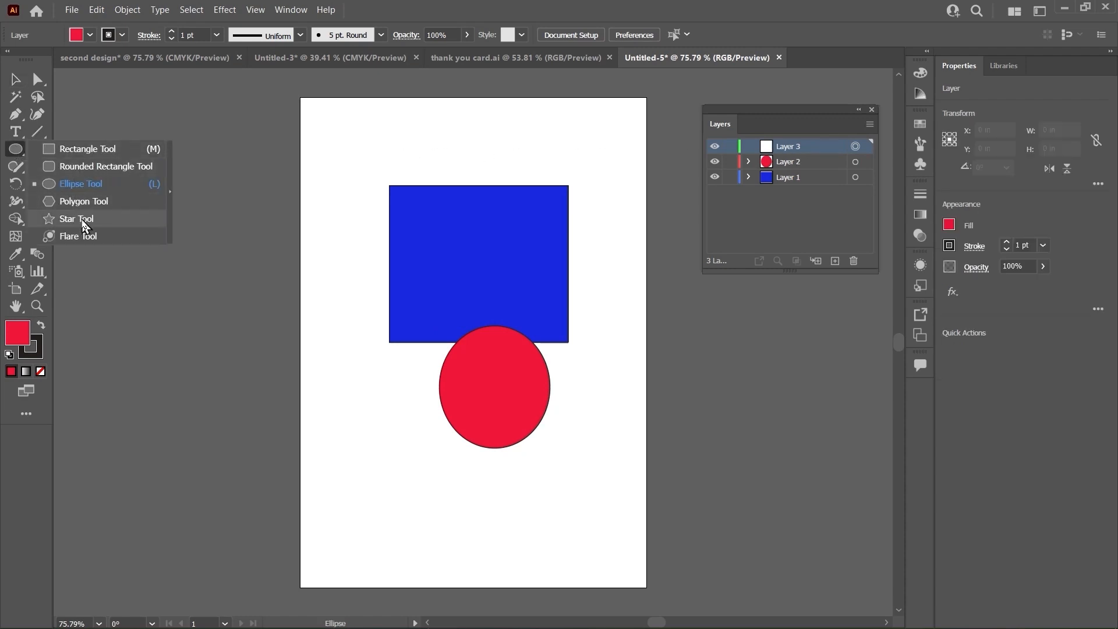
click(78, 219)
drag(348, 284, 432, 384)
click(17, 81)
drag(360, 272, 426, 320)
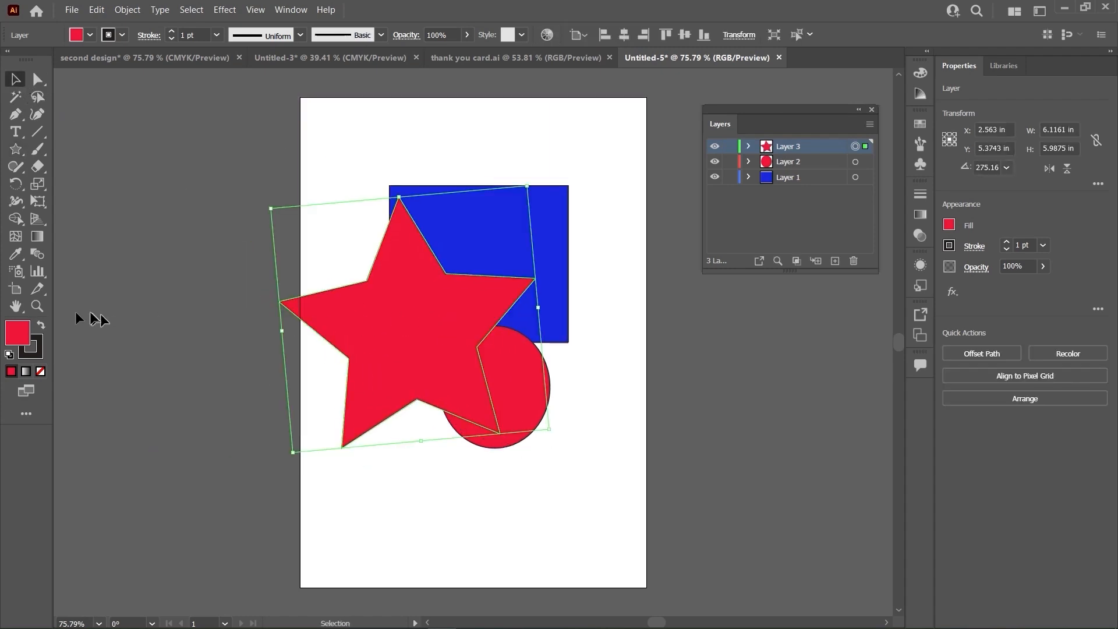
- Fill the star with a bright green
double_click(17, 333)
drag(755, 332, 752, 375)
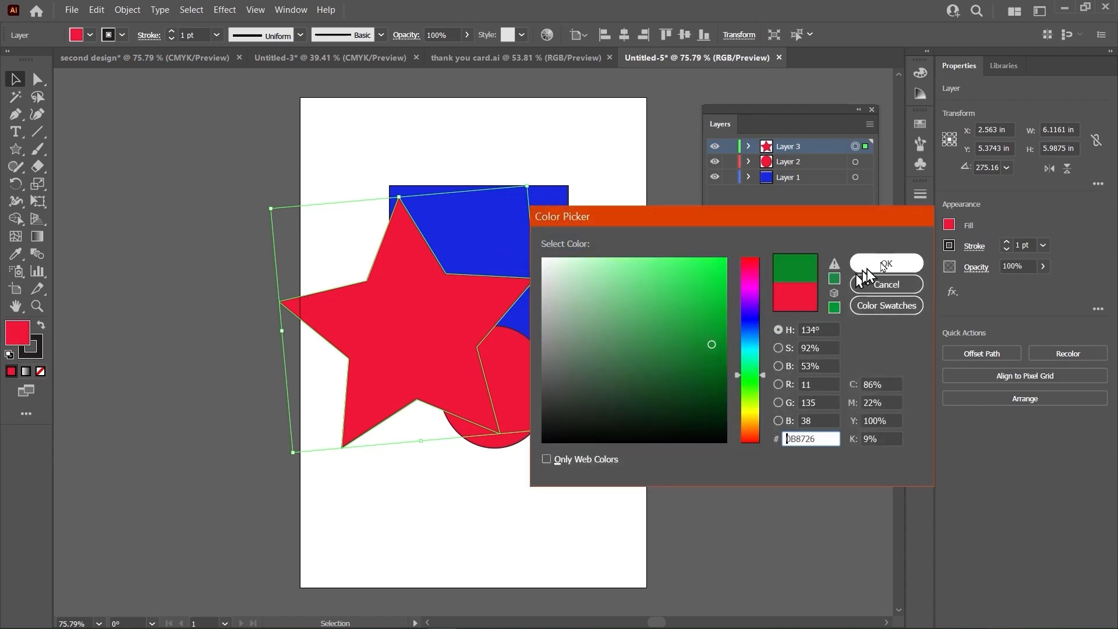
click(718, 297)
click(884, 265)
- Enlarge the red ellipse to about 4.15 by 4.59 in and move the green star over the rectangle and ellipse
click(601, 183)
drag(523, 368, 567, 348)
drag(598, 428, 658, 499)
drag(617, 398, 594, 387)
drag(435, 312, 501, 301)
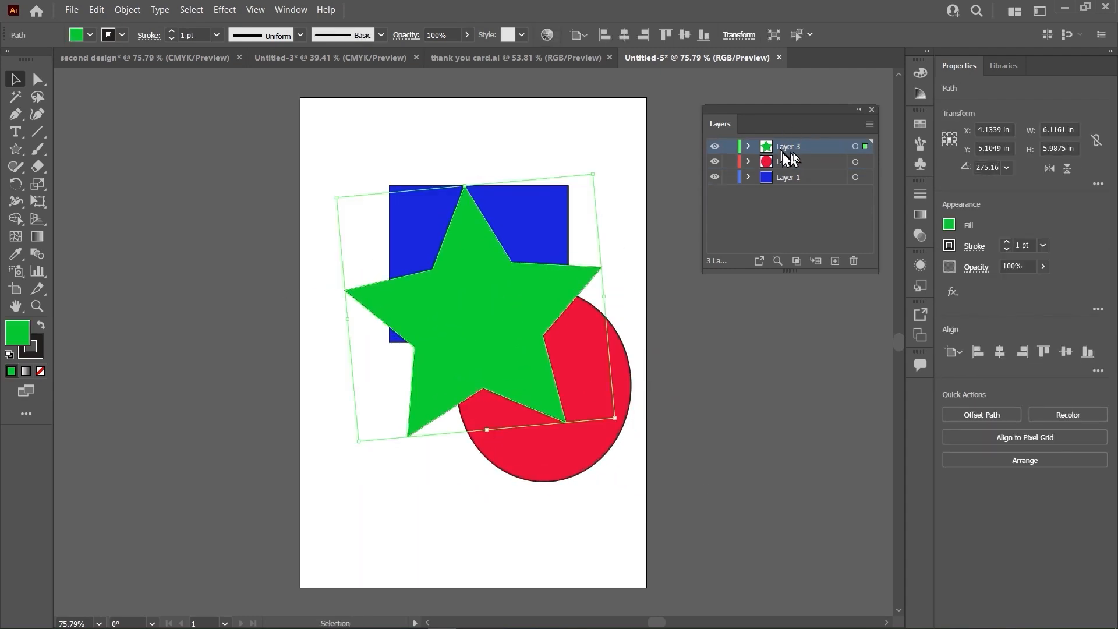
- Move the green star up and to the left so it covers most of the blue rectangle
click(632, 153)
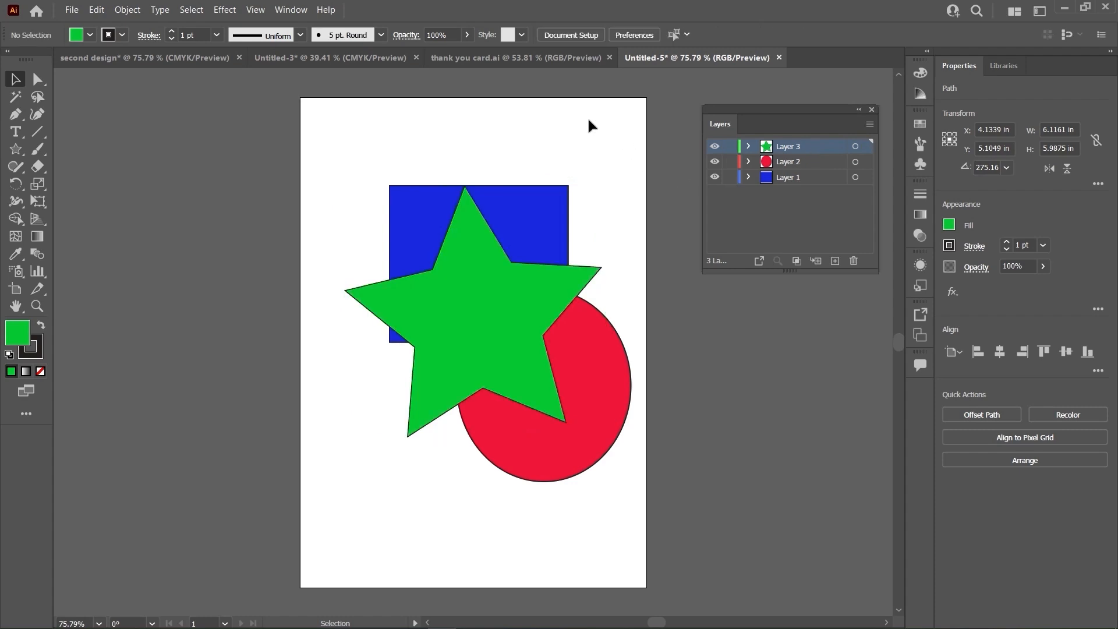
click(512, 300)
drag(522, 303, 473, 240)
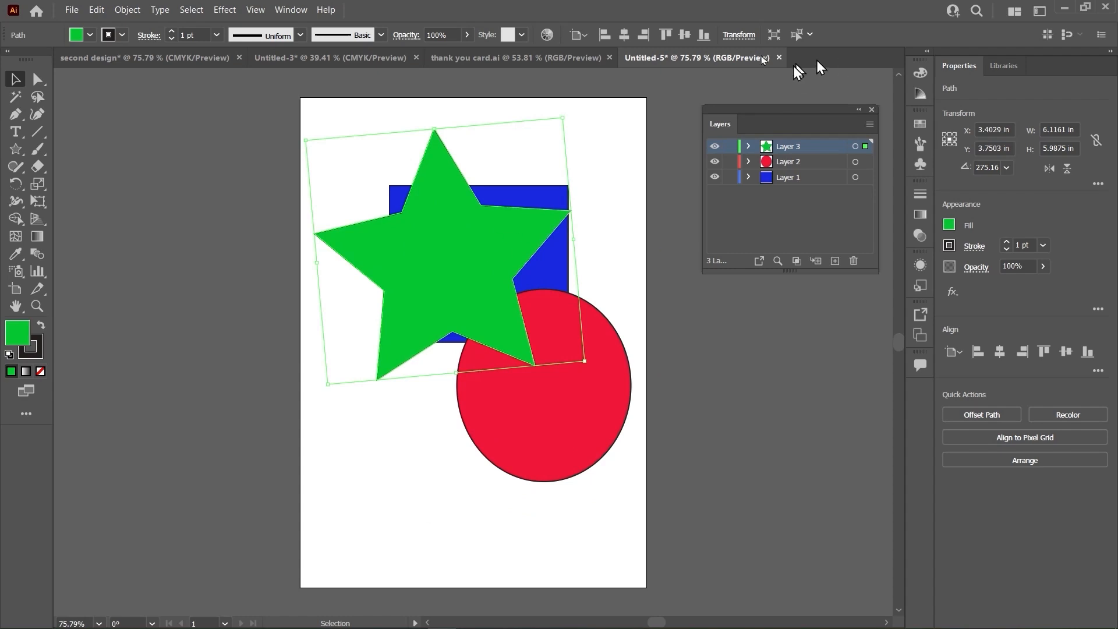
click(792, 166)
drag(455, 254, 455, 263)
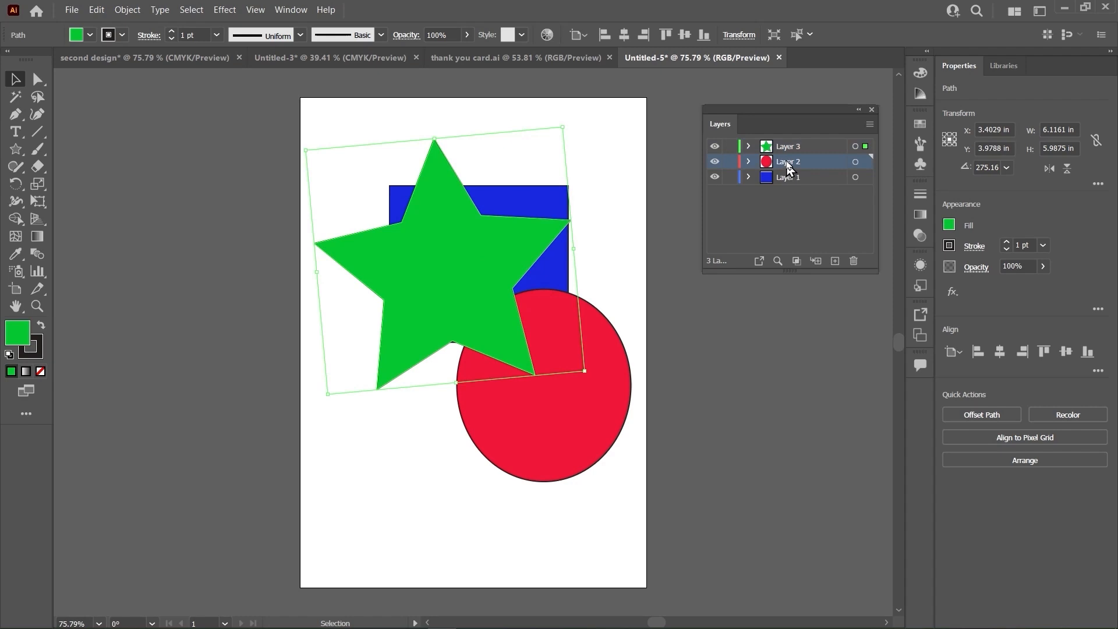
- Move the red ellipse up so it sits partly behind the green star
click(652, 290)
drag(567, 374, 559, 304)
click(456, 250)
click(610, 219)
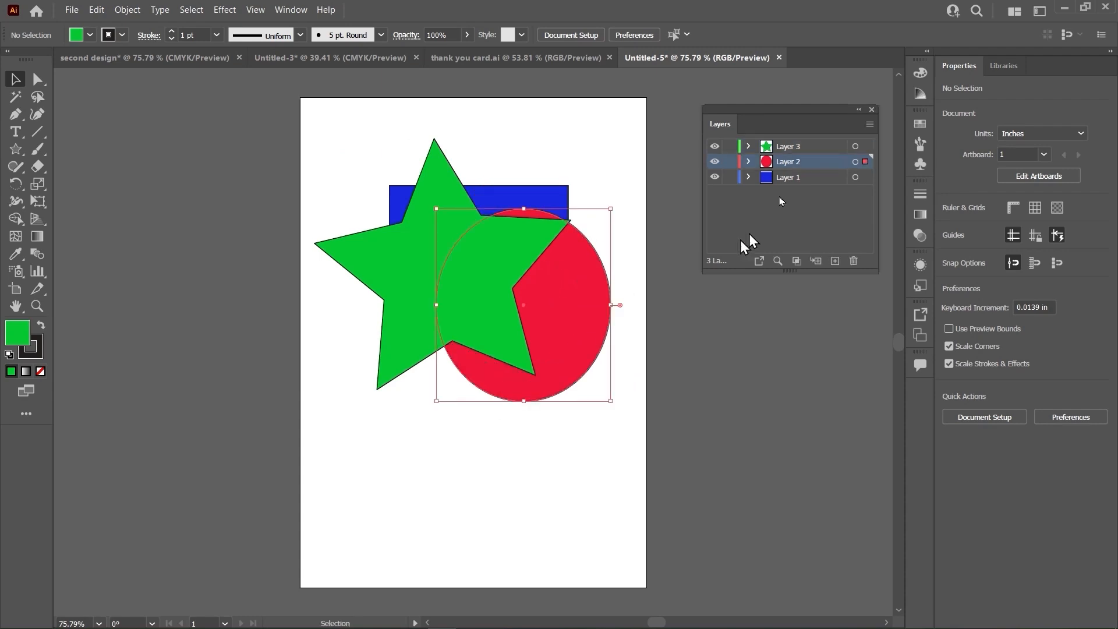
- Move Layer 3 below Layer 1 in the stacking order and place the red ellipse over the blue rectangle
click(788, 144)
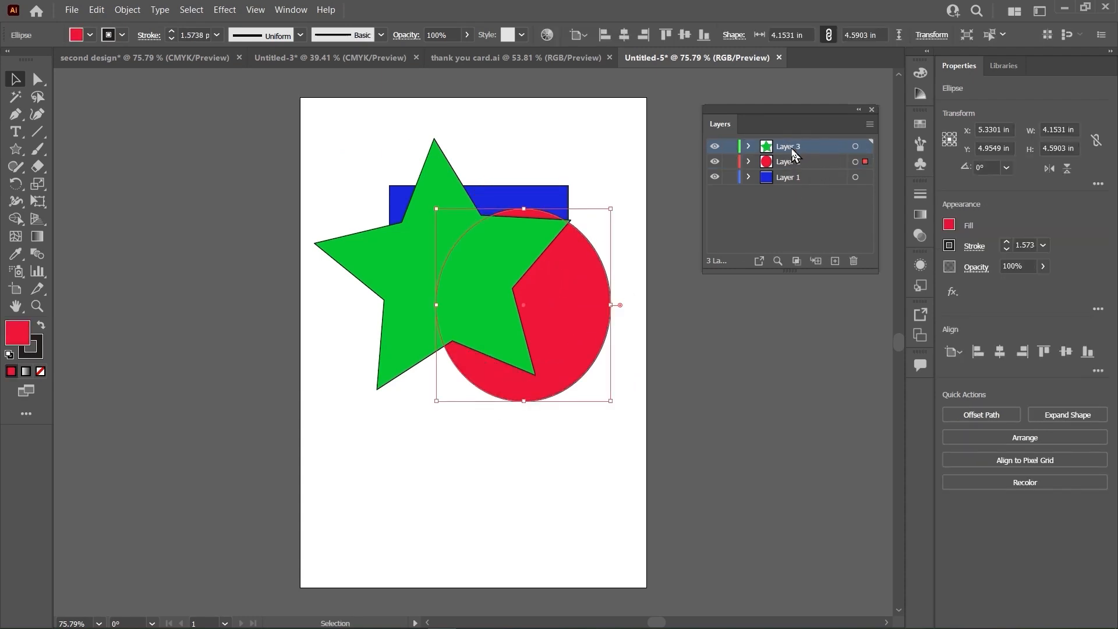
drag(787, 150, 793, 213)
click(789, 199)
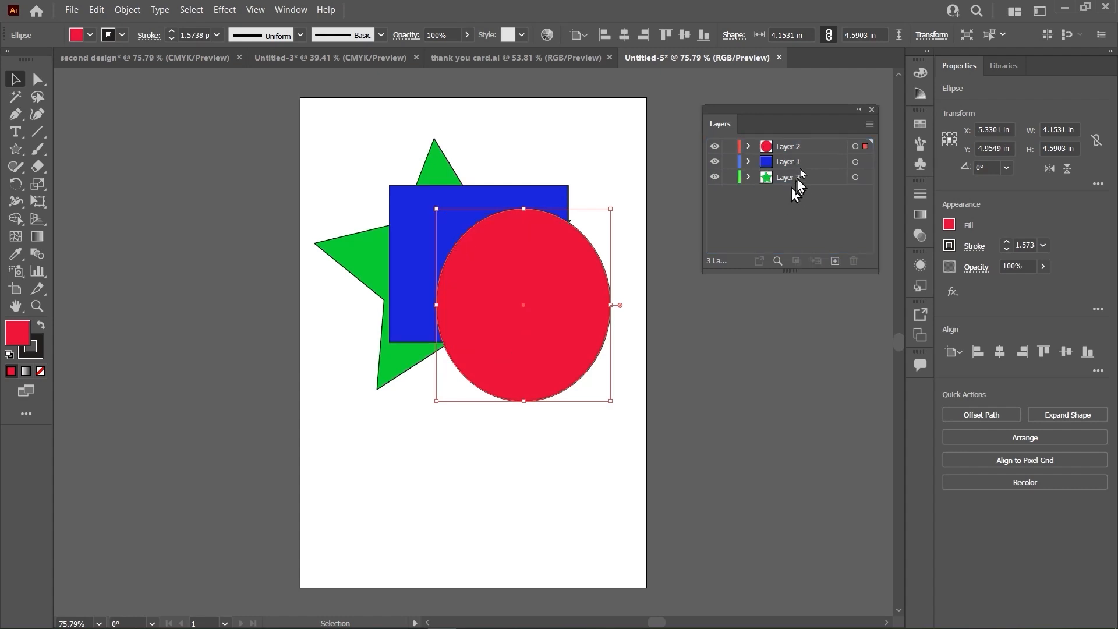
click(790, 153)
drag(523, 297, 488, 234)
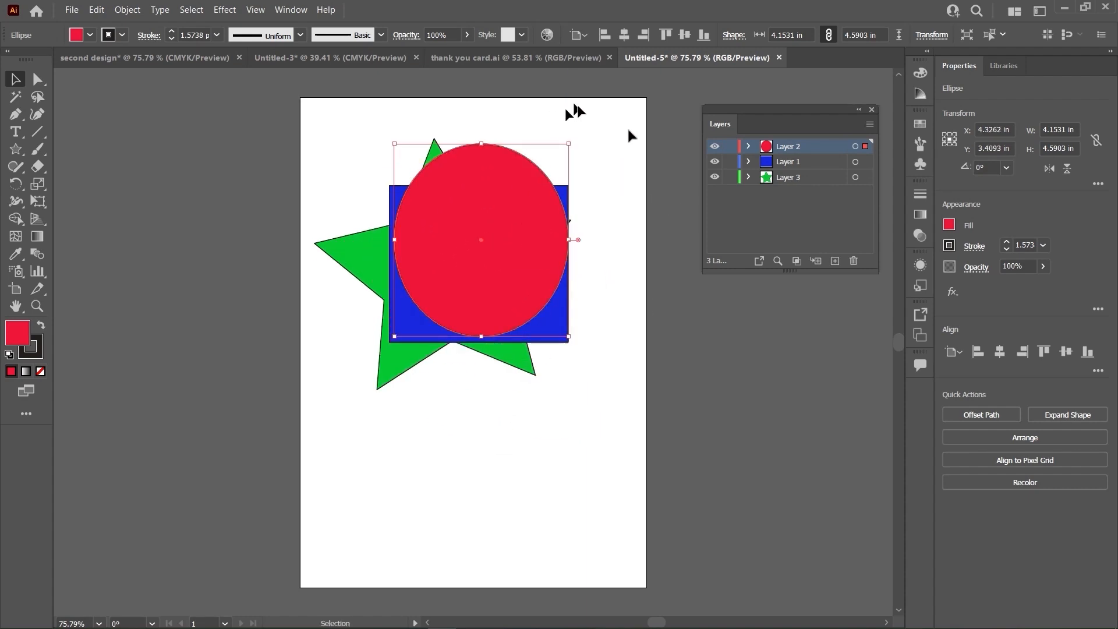
- Switch to the "second design" document and add a new layer above Layer 1
click(124, 60)
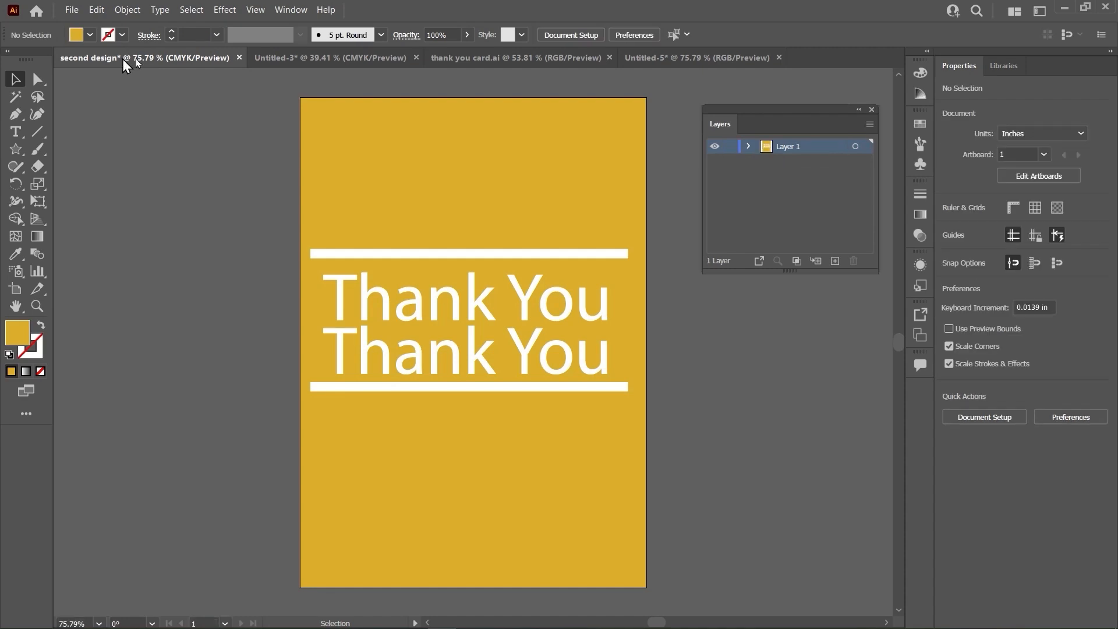
click(275, 61)
click(140, 61)
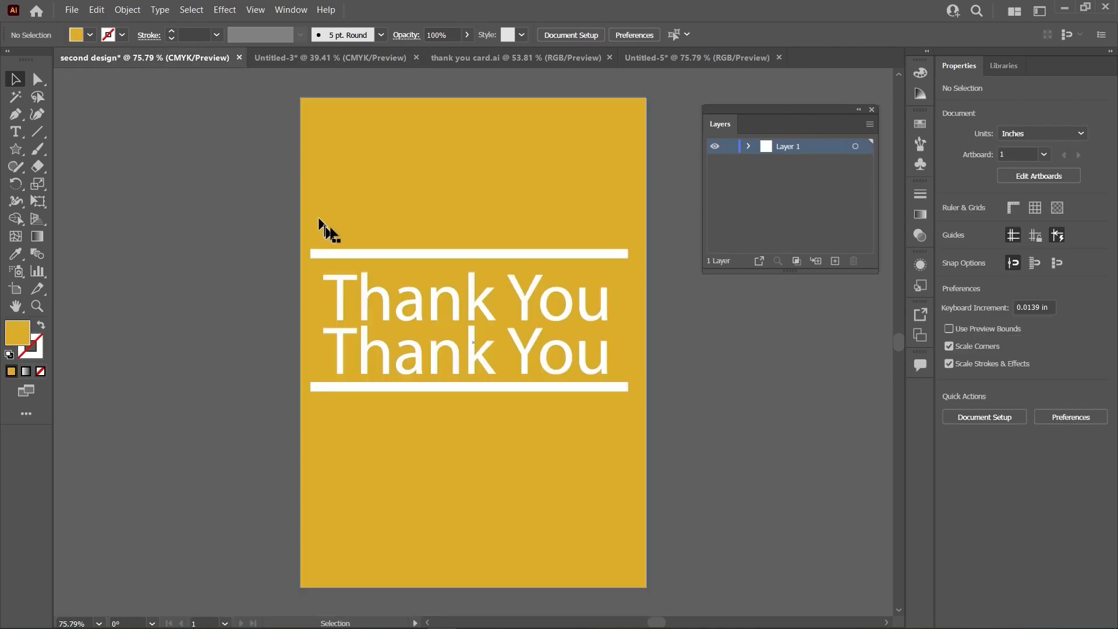
click(443, 166)
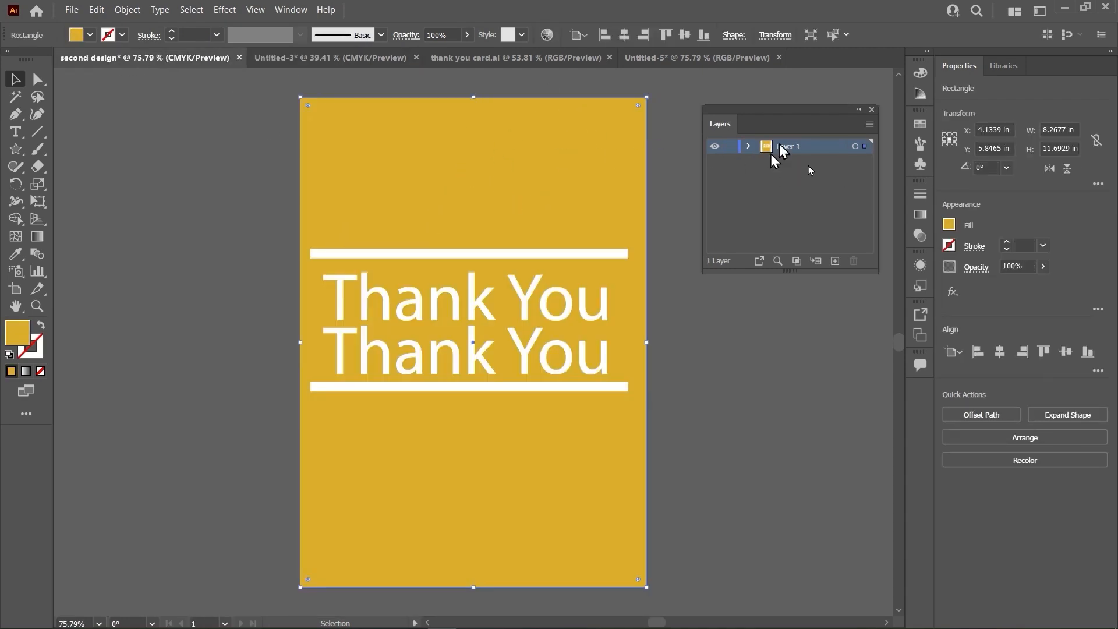
click(836, 261)
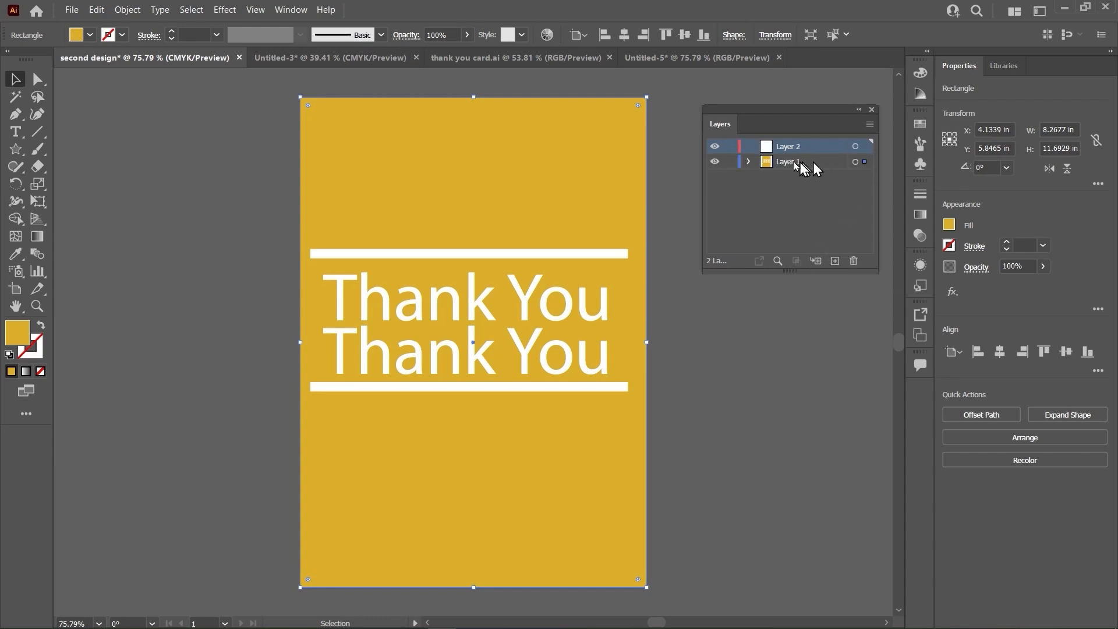
- Cut the gold background rectangle from Layer 1 and paste it in place on Layer 2
click(675, 342)
click(565, 185)
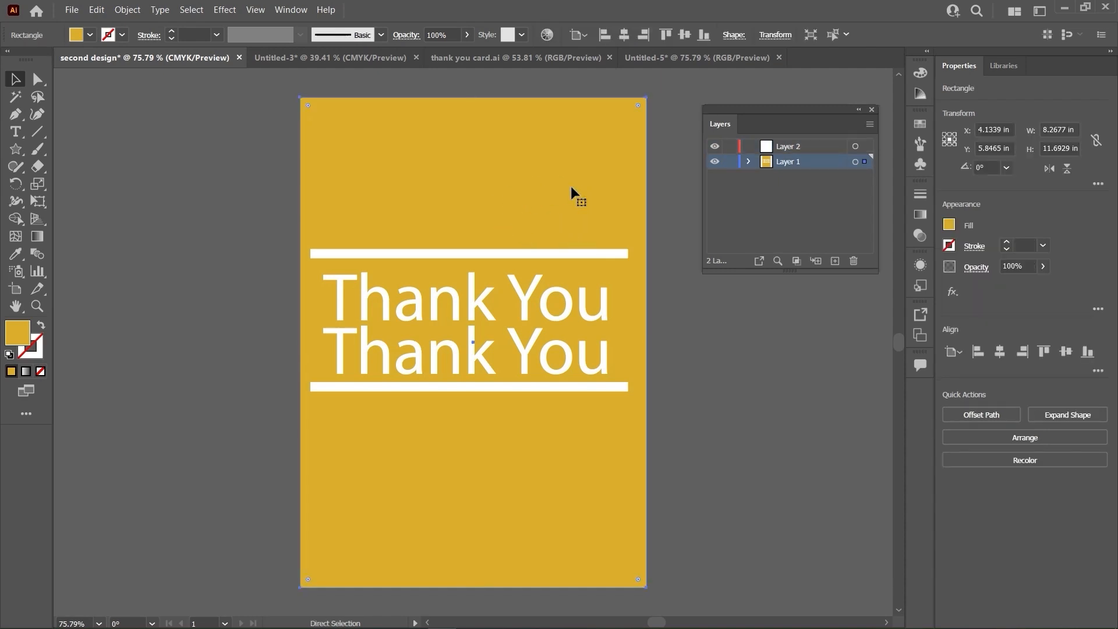
key(ctrl+x)
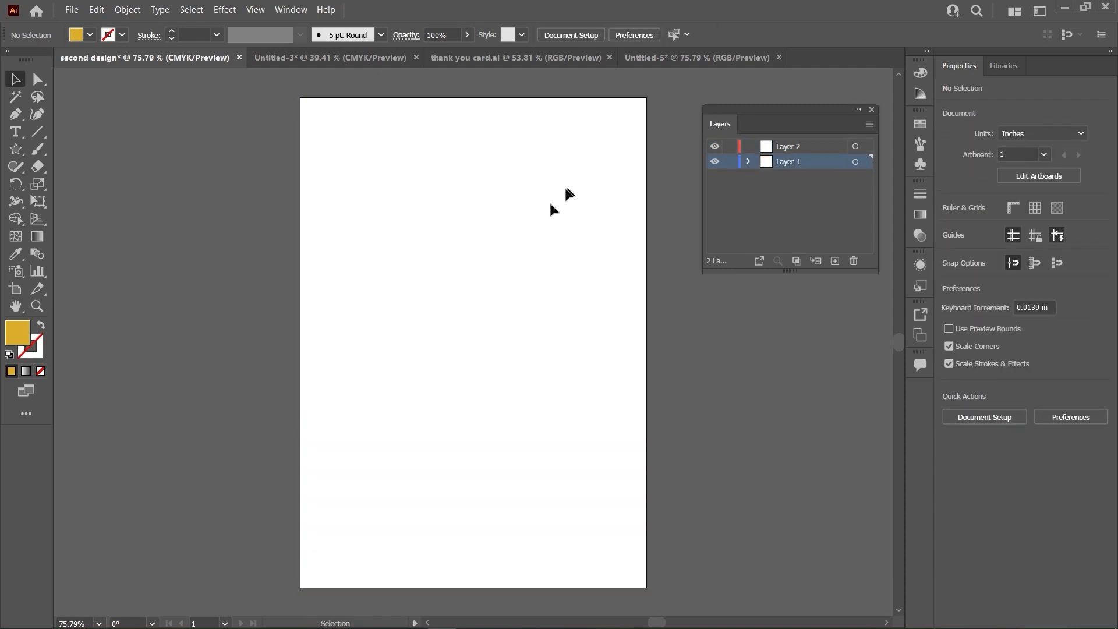
click(500, 309)
click(559, 146)
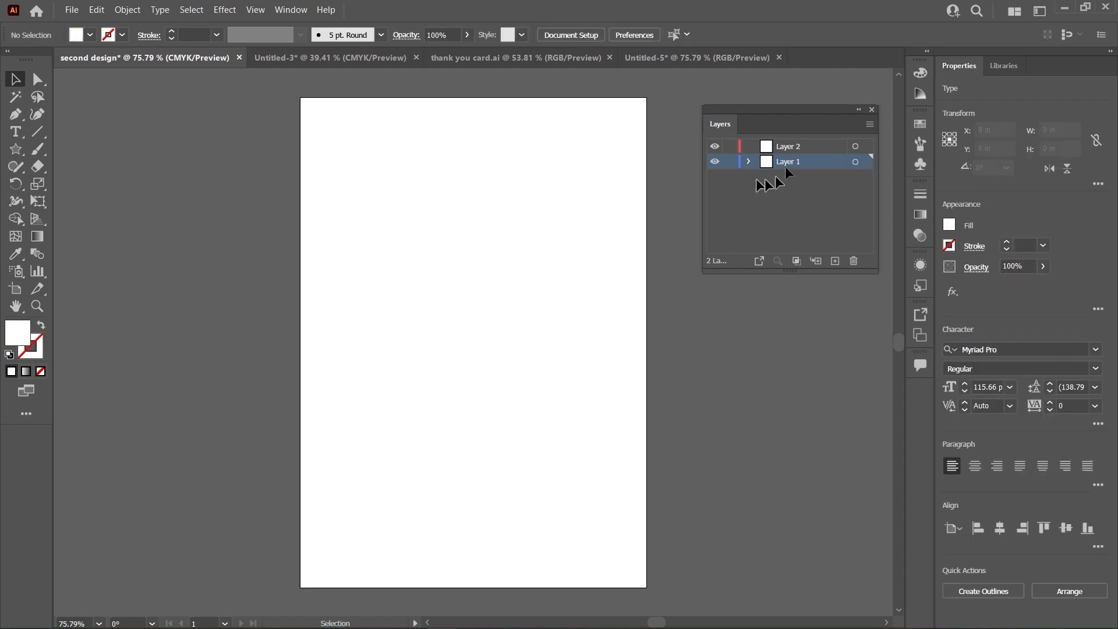
click(783, 151)
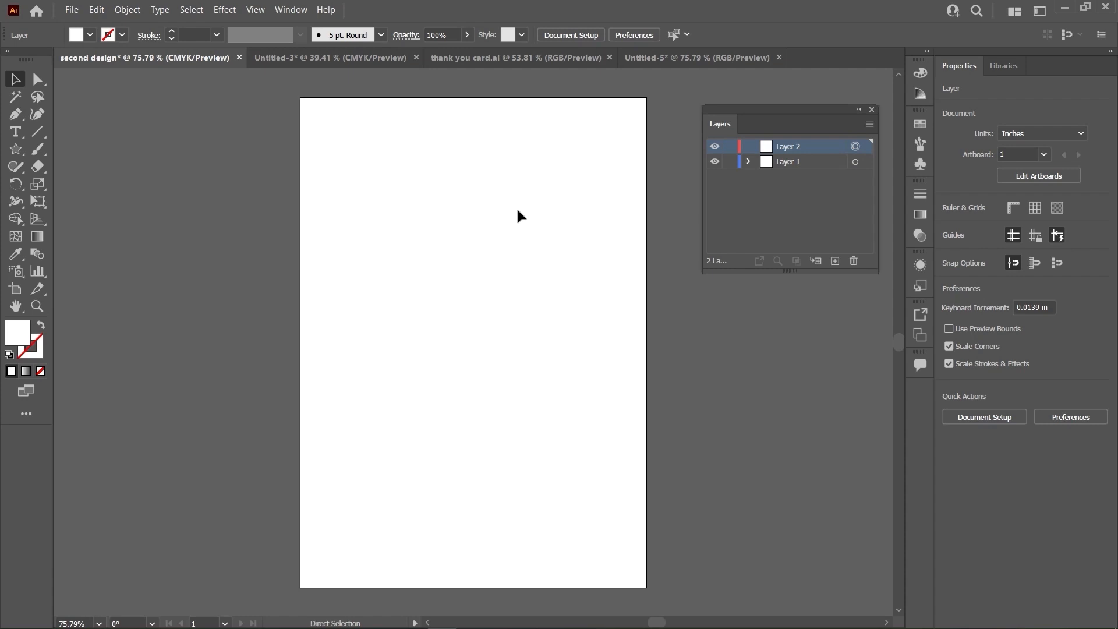
key(ctrl+f)
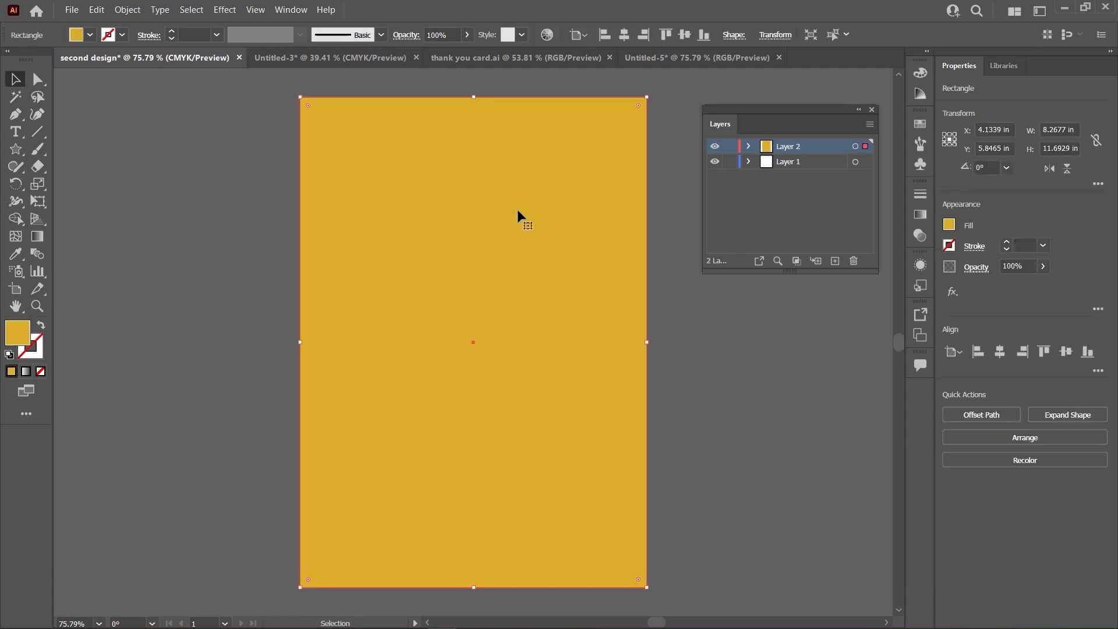
- Move Layer 2 with the gold background below Layer 1 and select the background rectangle
click(786, 173)
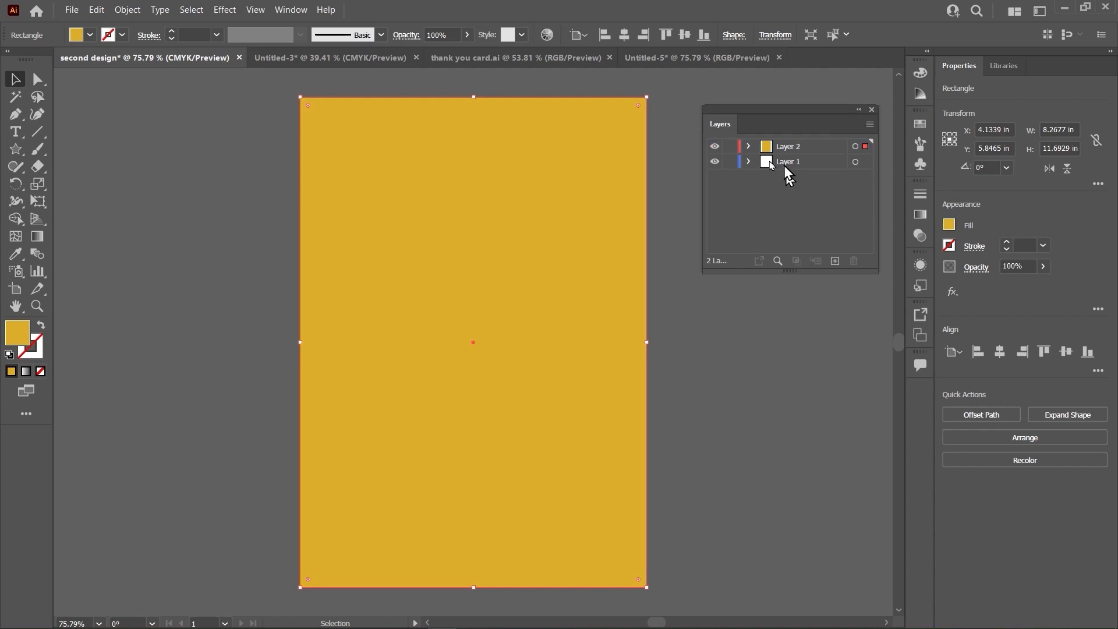
click(692, 294)
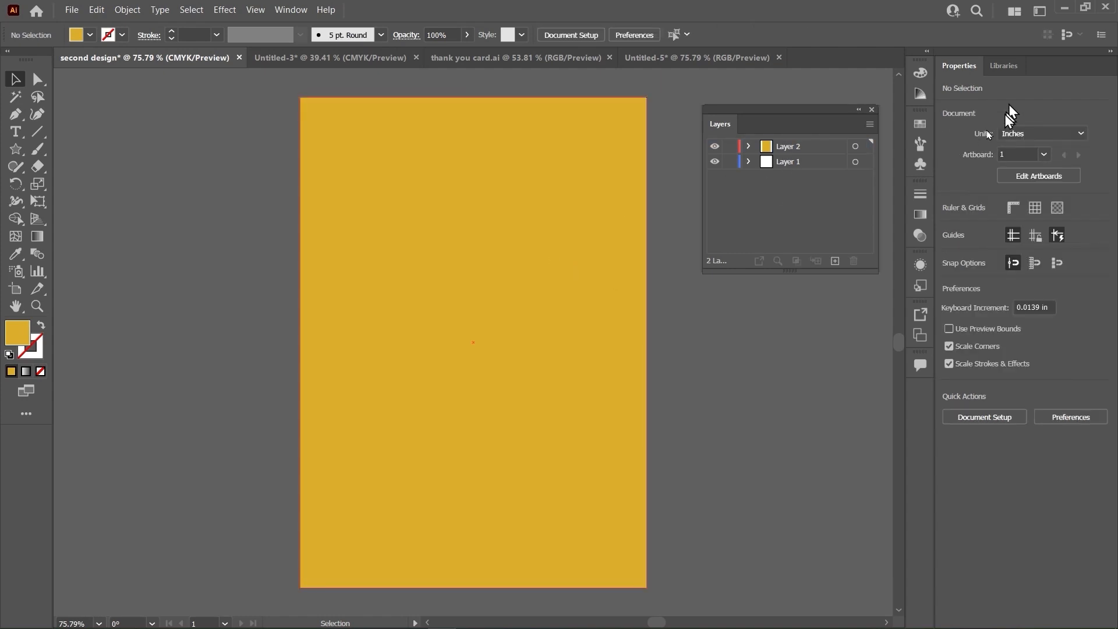
click(805, 150)
drag(785, 152, 786, 179)
click(782, 180)
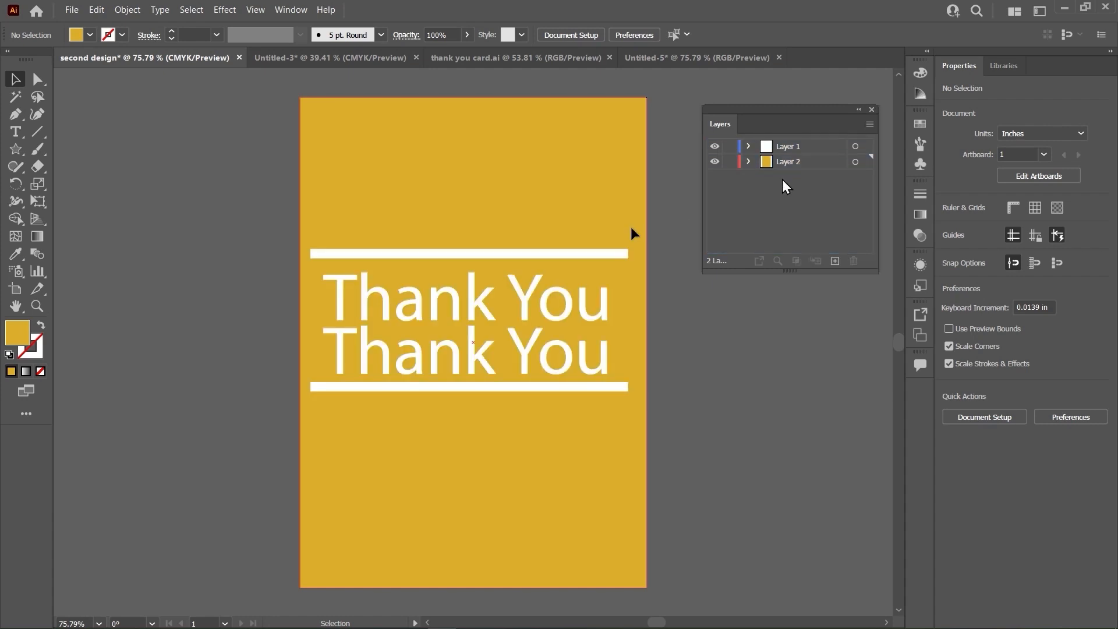
click(535, 181)
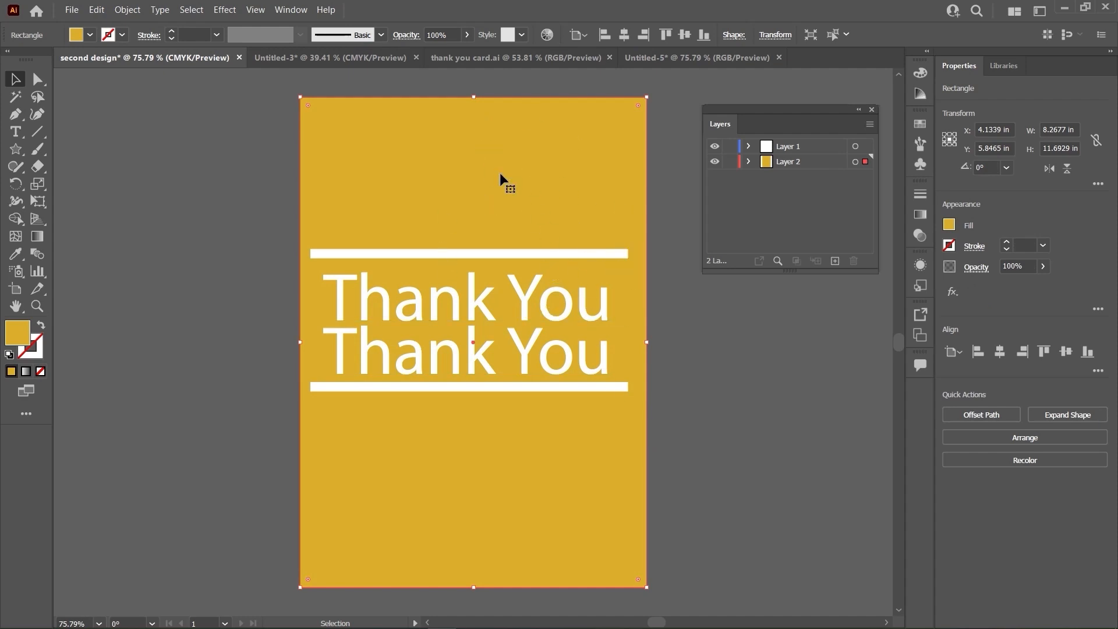
- In the Untitled-5 document, lock Layer 2 and move the blue rectangle left beneath the red ellipse
click(668, 58)
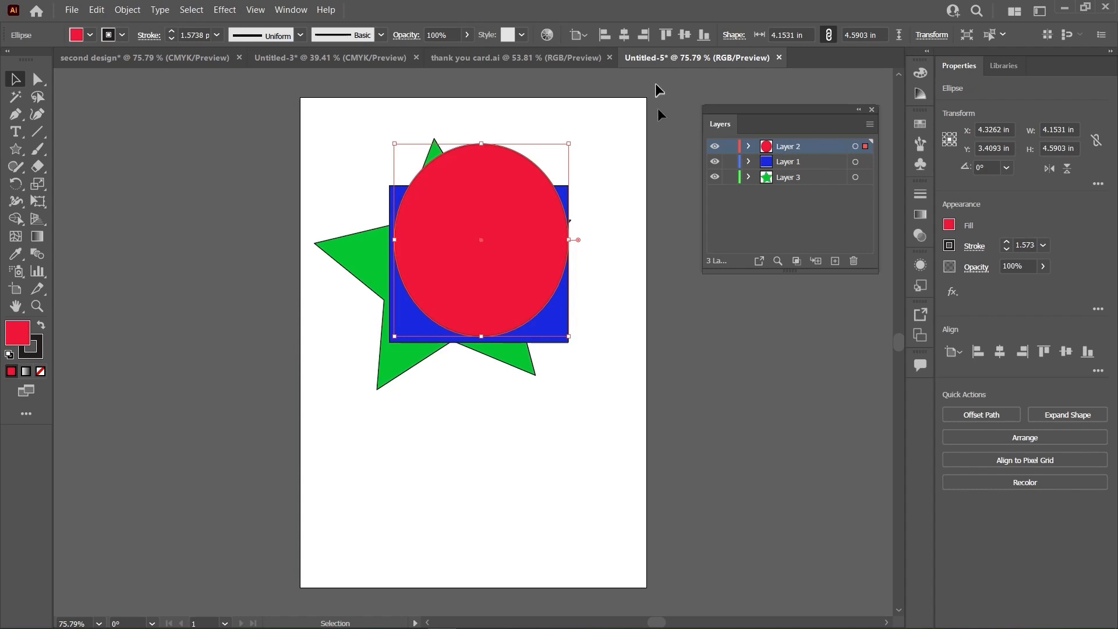
scroll(605, 183, up, 1)
click(585, 189)
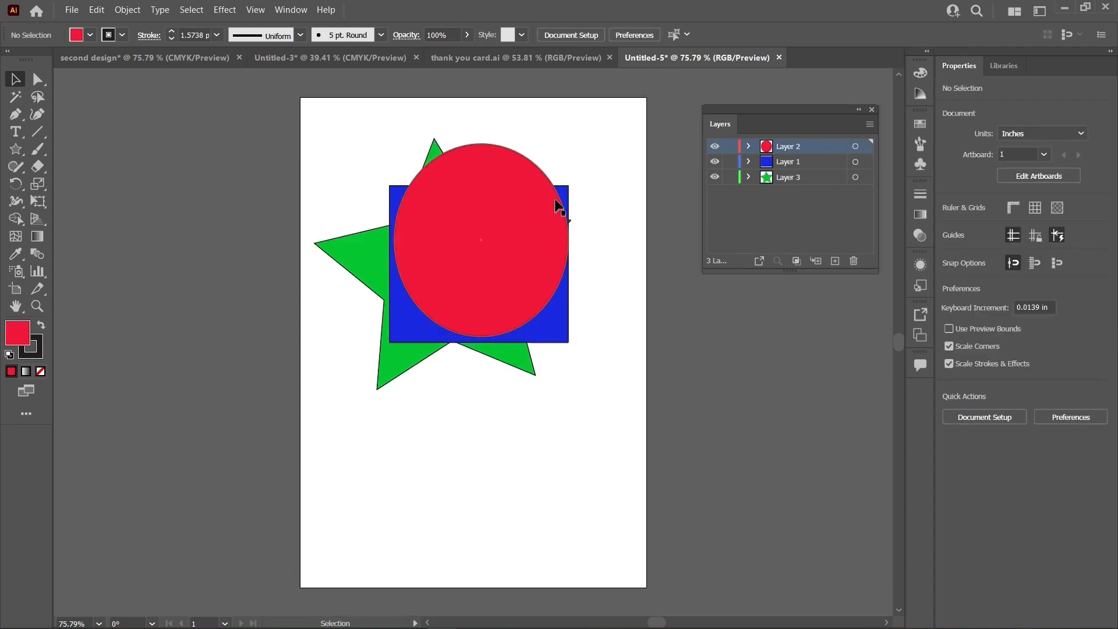
scroll(564, 192, down, 2)
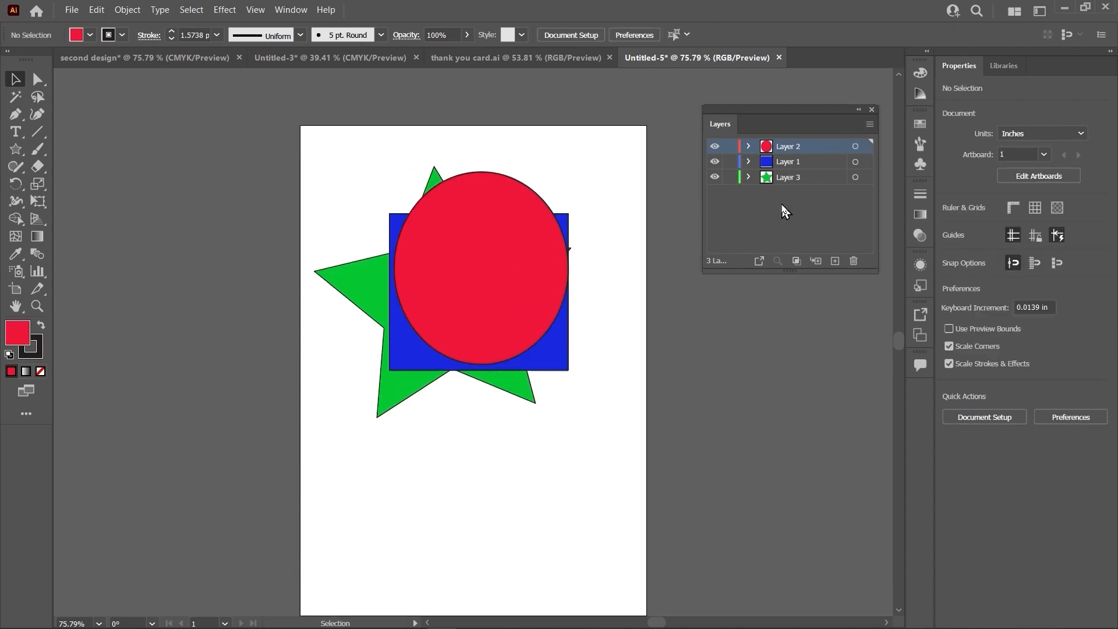
click(732, 147)
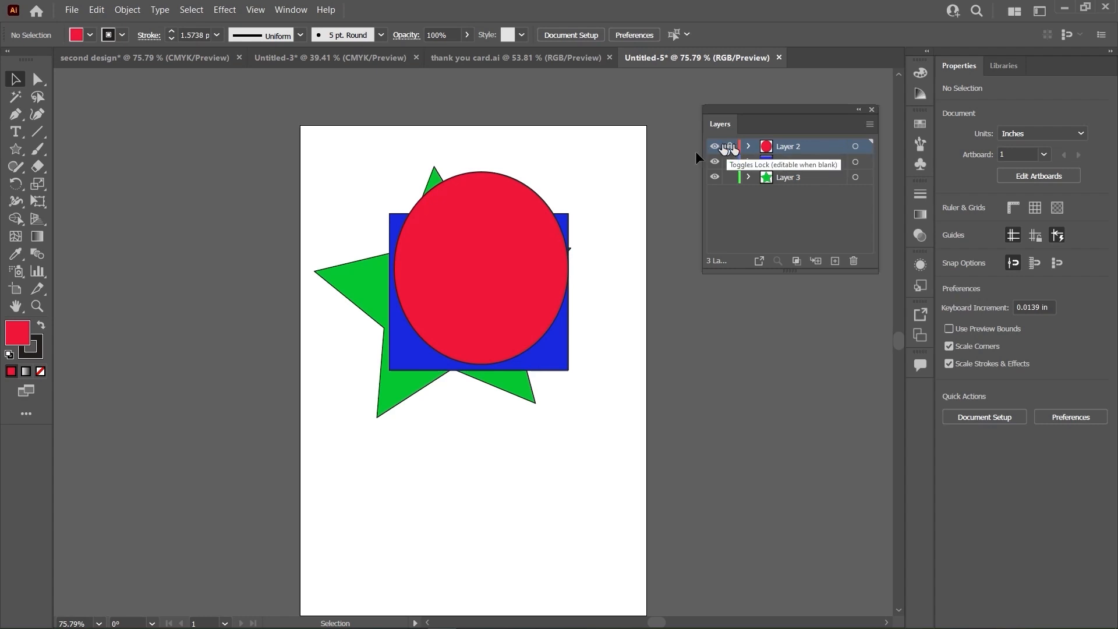
drag(512, 279, 462, 283)
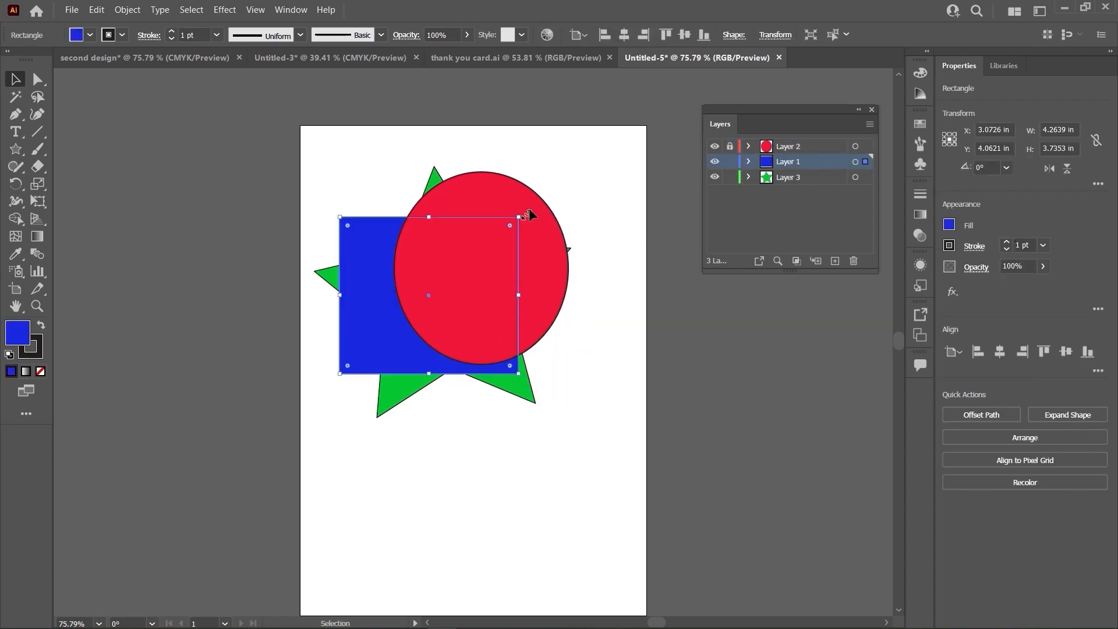
click(578, 161)
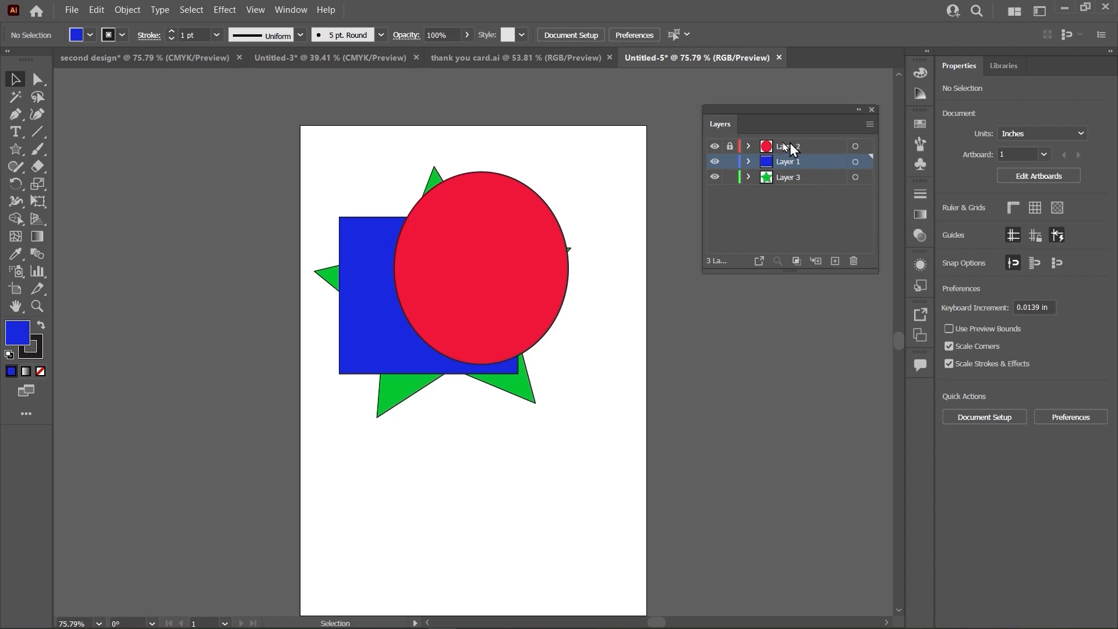
- Unlock Layer 2 and draw a large red star on it, overlapping the ellipse and the blue rectangle
click(731, 146)
click(854, 146)
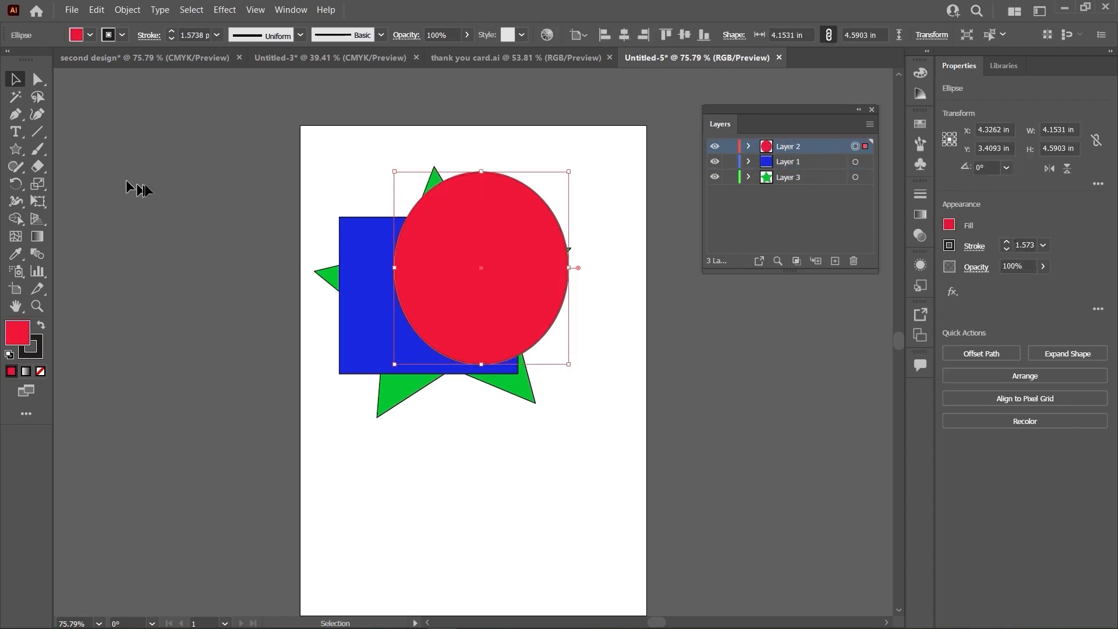
click(15, 150)
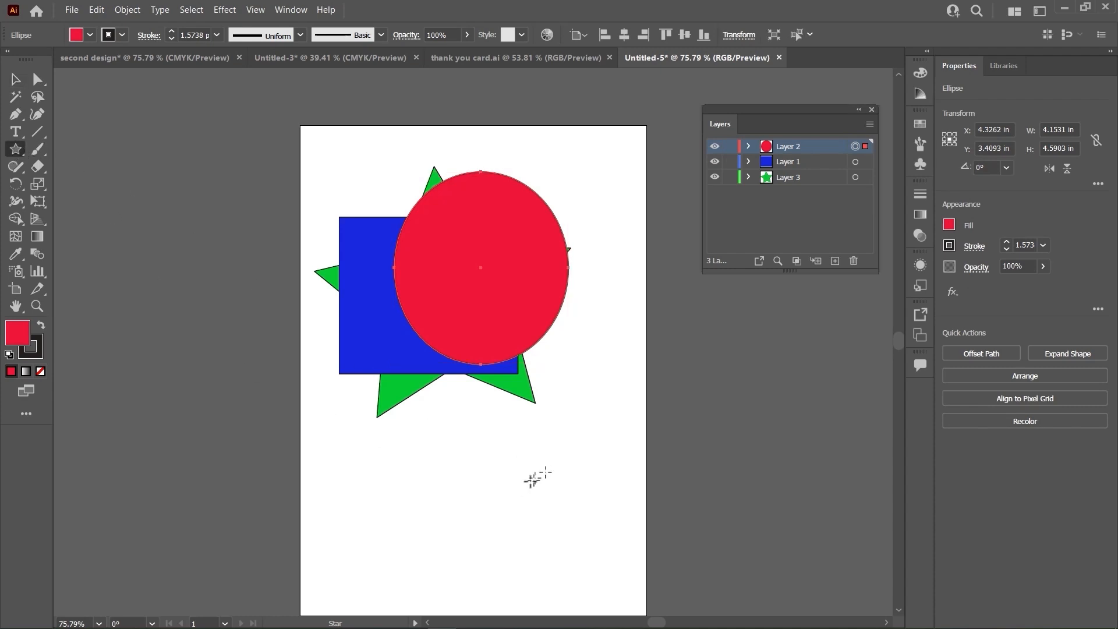
drag(414, 353, 481, 468)
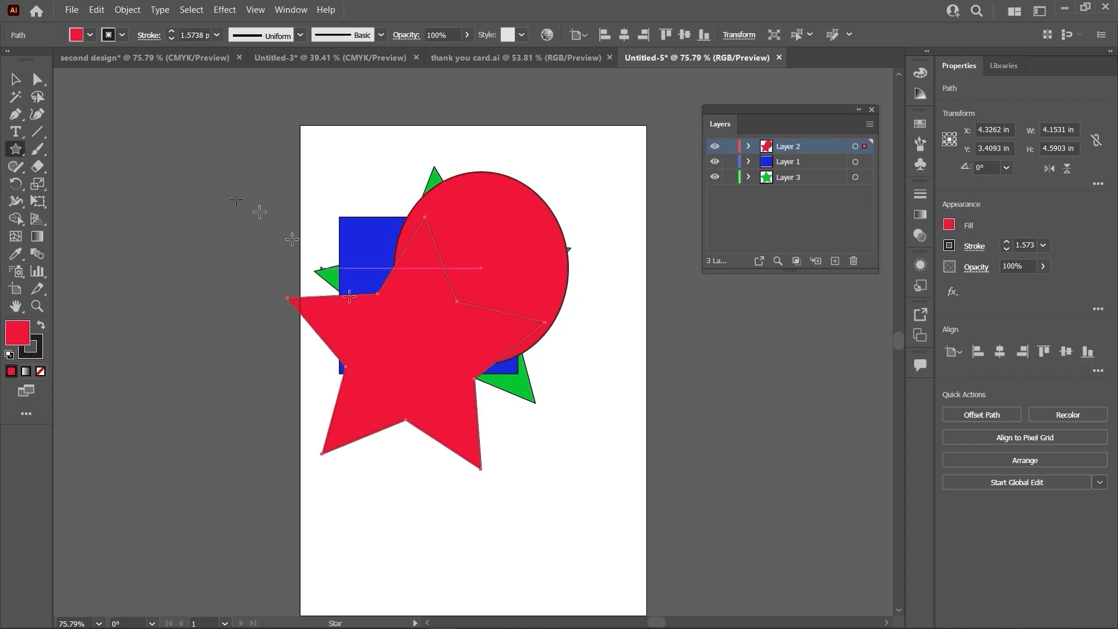
- Draw a small red star about 1.45 by 1.51 in near the artboard's lower right corner and lock Layer 2
drag(562, 505, 574, 536)
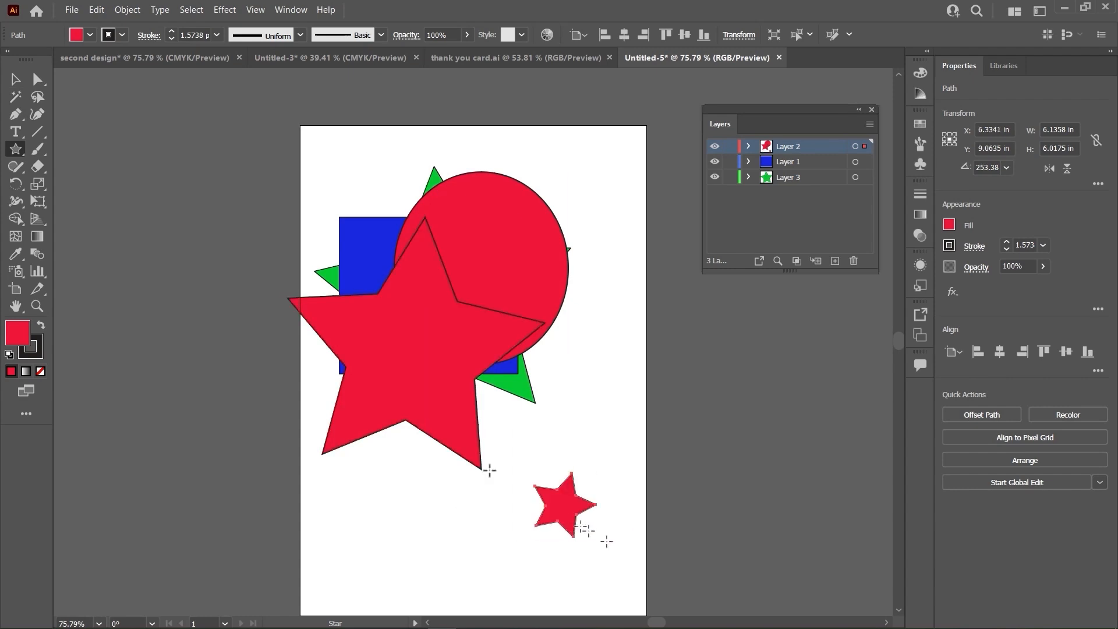
click(15, 82)
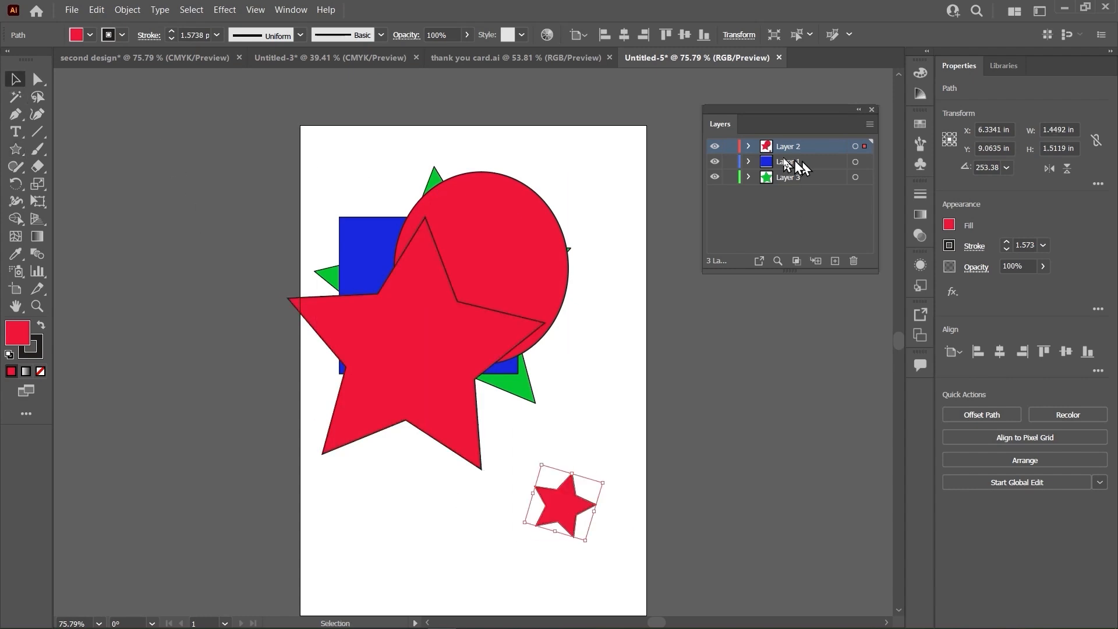
click(729, 146)
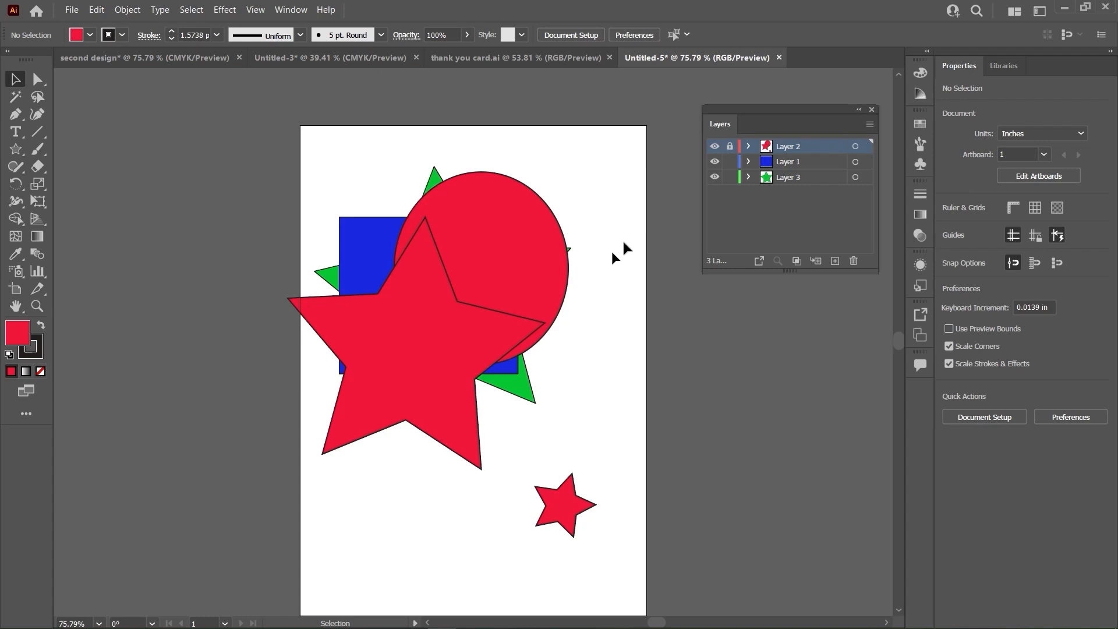
- Move the green star to the right of the red ellipse and shift the blue rectangle slightly up and left
drag(628, 190, 416, 432)
click(532, 282)
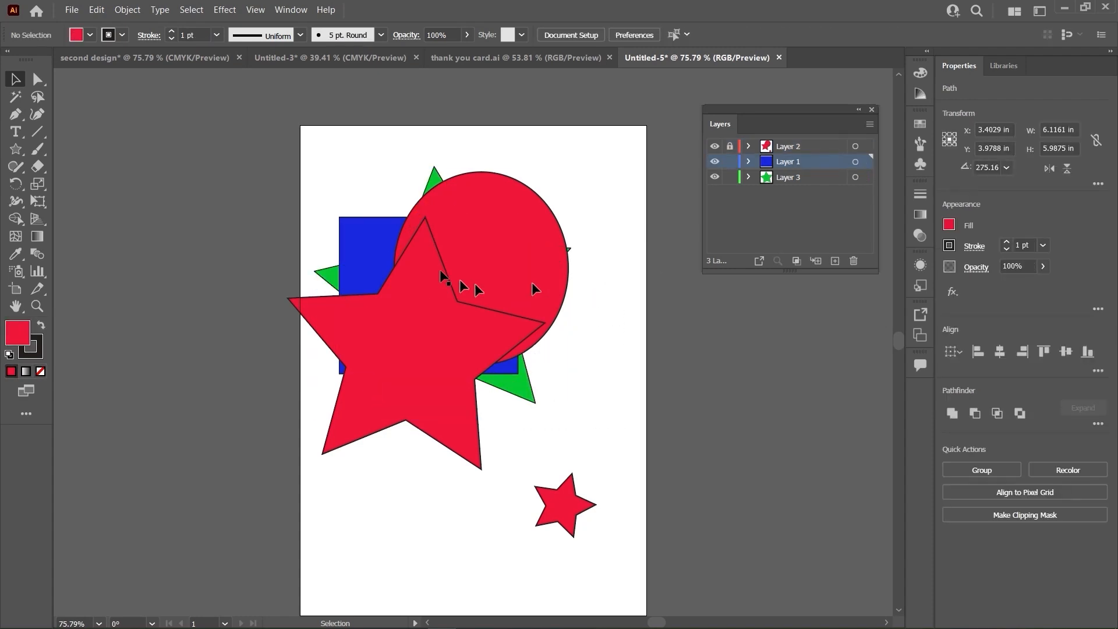
click(372, 265)
drag(431, 178, 540, 150)
drag(383, 243, 362, 228)
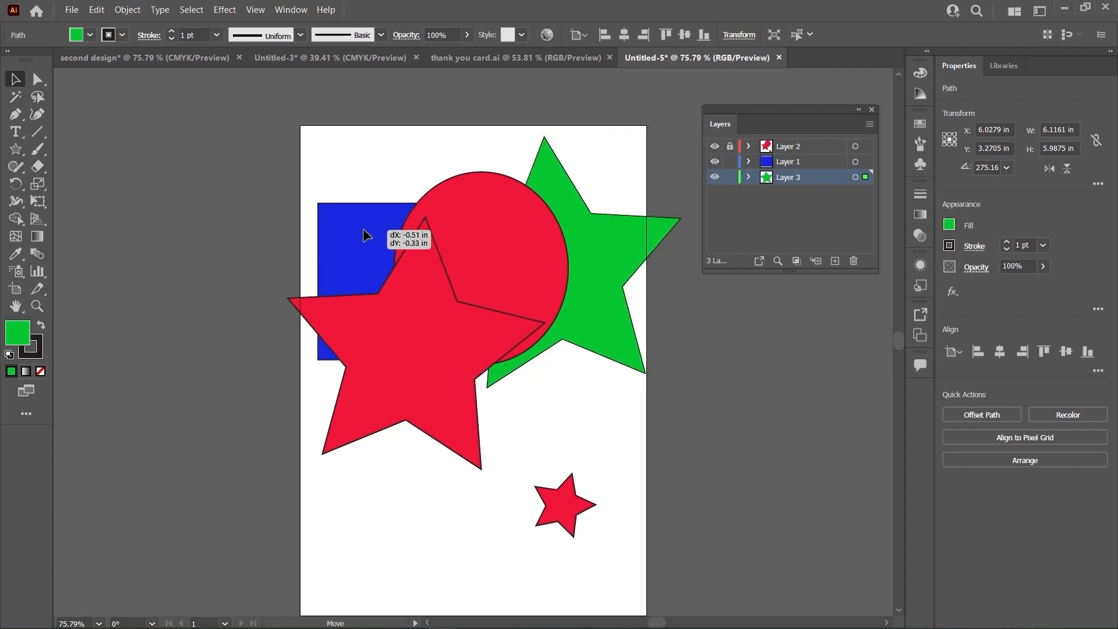
click(587, 555)
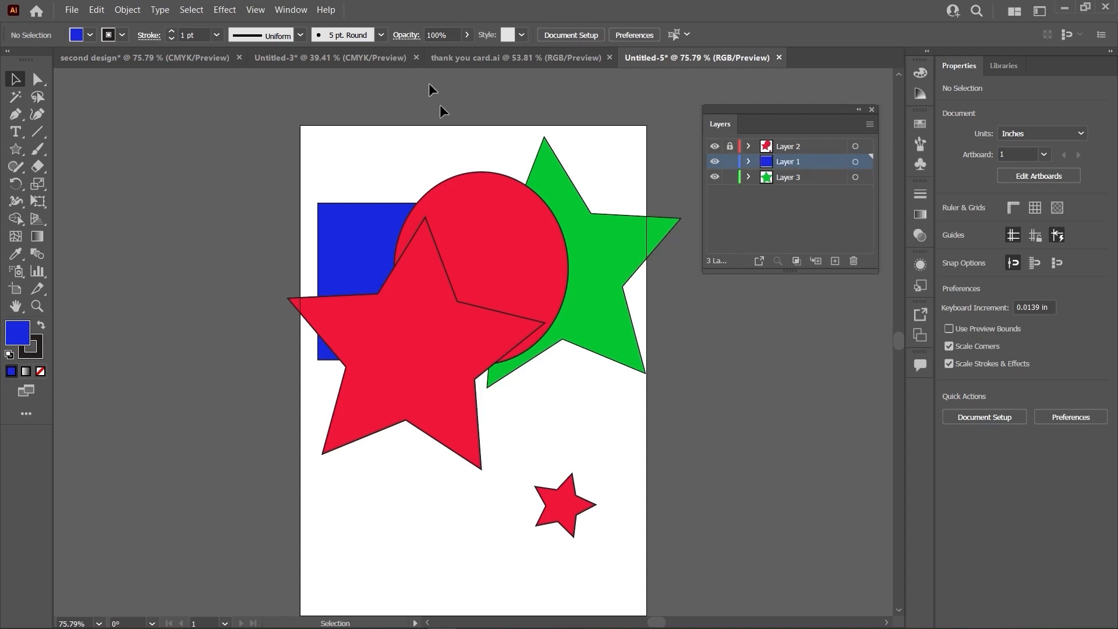
- In the second design document, lock Layer 2 with the gold background and move the Thank You texts and white bars together
click(180, 55)
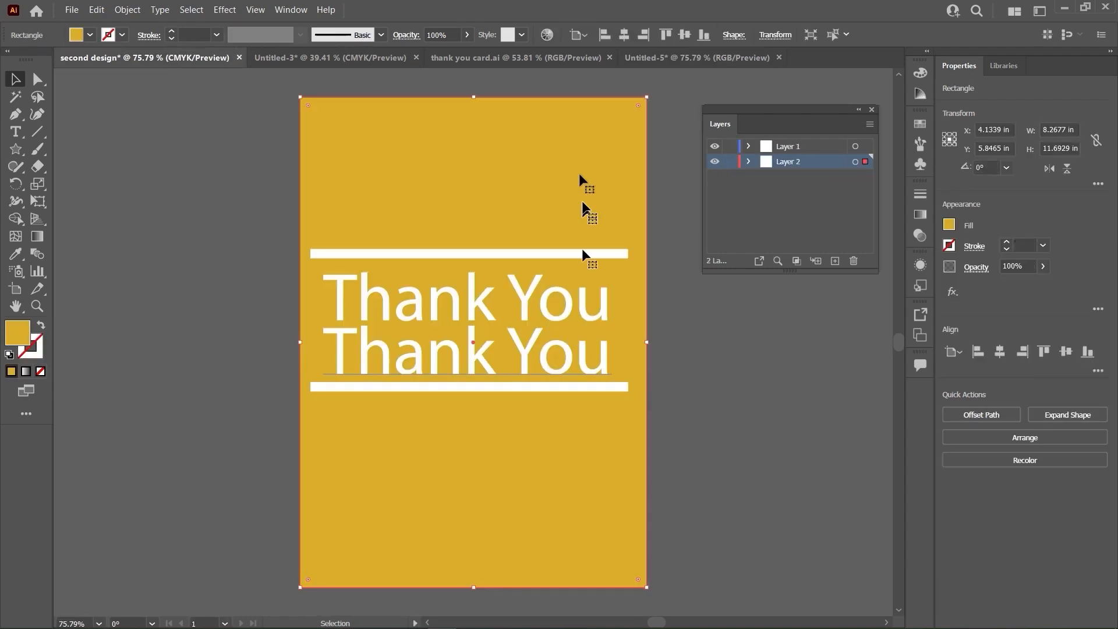
click(669, 272)
click(538, 187)
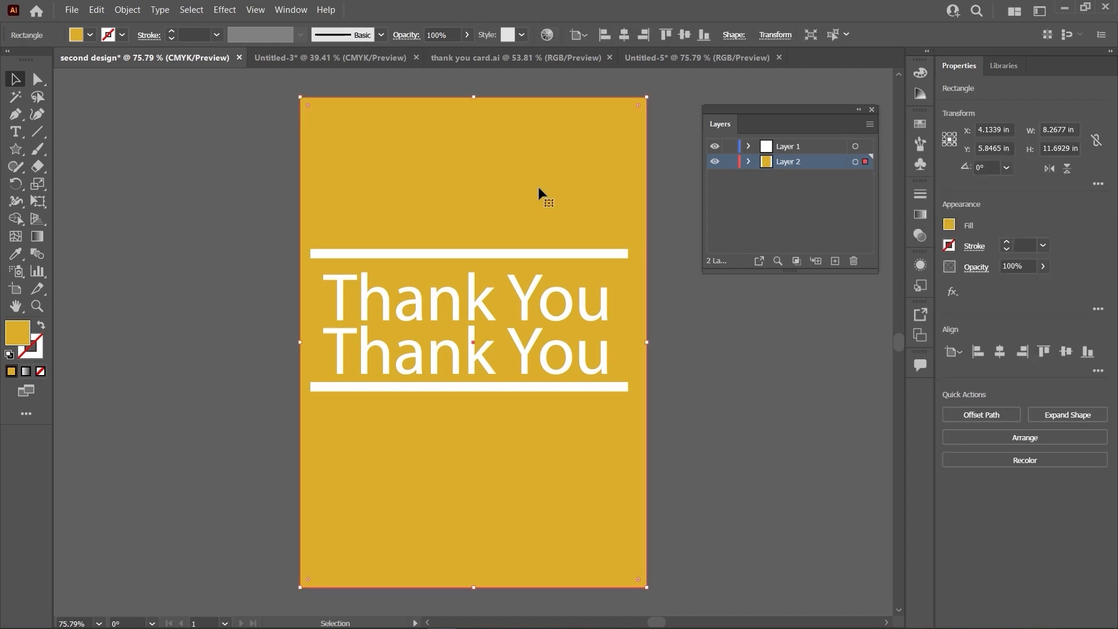
click(729, 164)
click(447, 365)
click(495, 243)
drag(635, 201, 415, 427)
drag(450, 350, 452, 320)
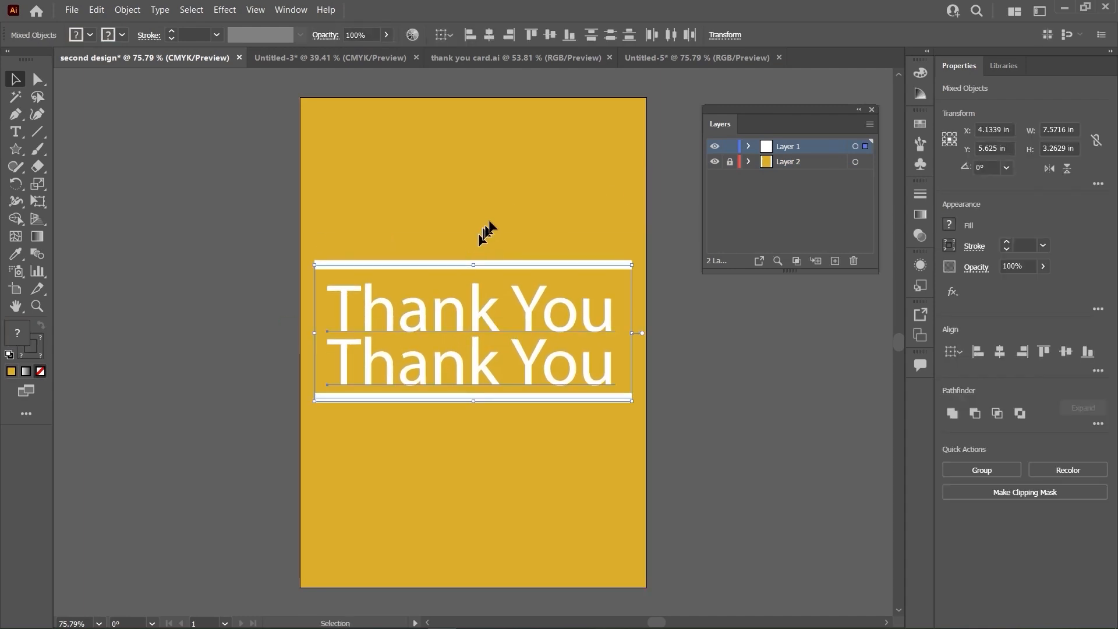
click(501, 234)
- In the Untitled-5 document, hide and show Layer 2, Layer 1 and Layer 3 in turn to examine each layer's contents
click(656, 58)
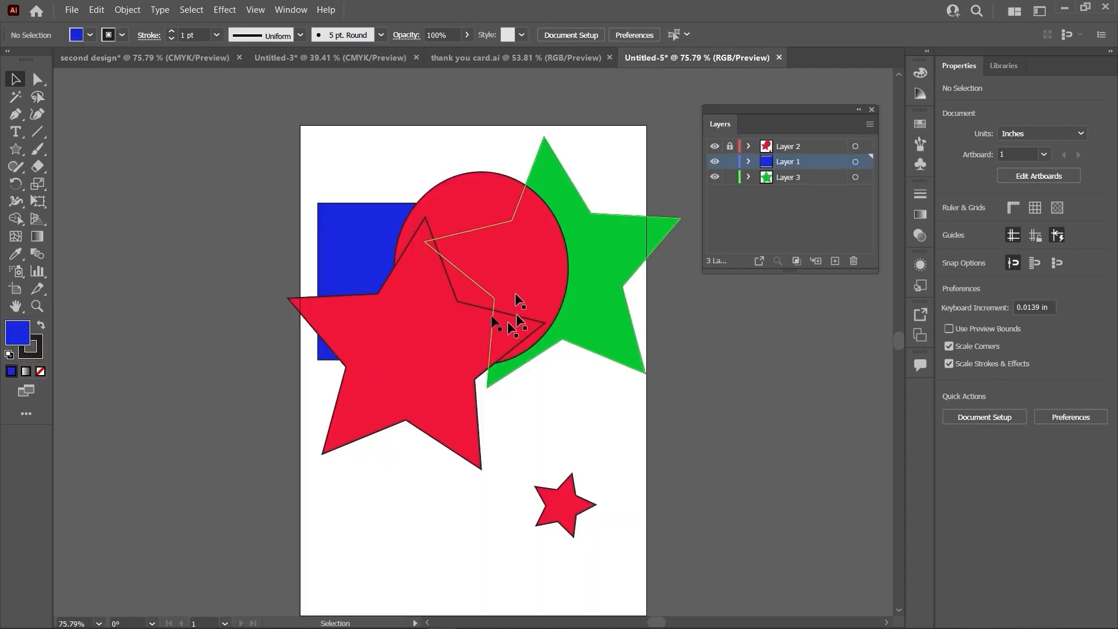
click(714, 147)
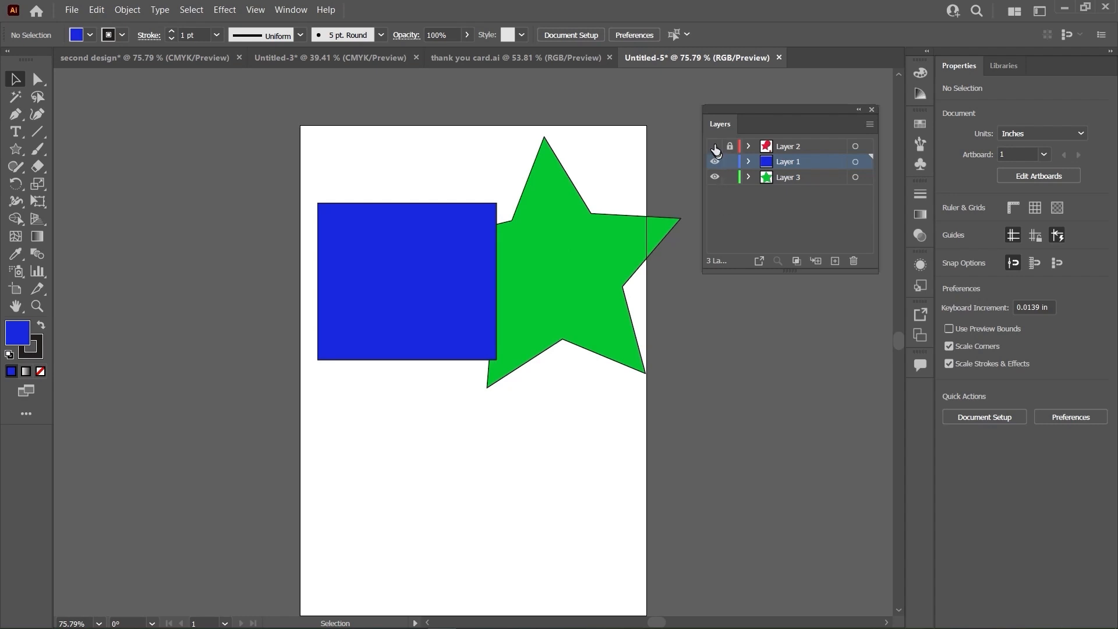
click(715, 148)
click(715, 148)
click(715, 148)
click(715, 148)
click(715, 148)
click(715, 148)
click(716, 148)
click(715, 162)
click(715, 162)
click(715, 162)
click(716, 162)
click(715, 177)
click(715, 177)
click(715, 177)
click(715, 177)
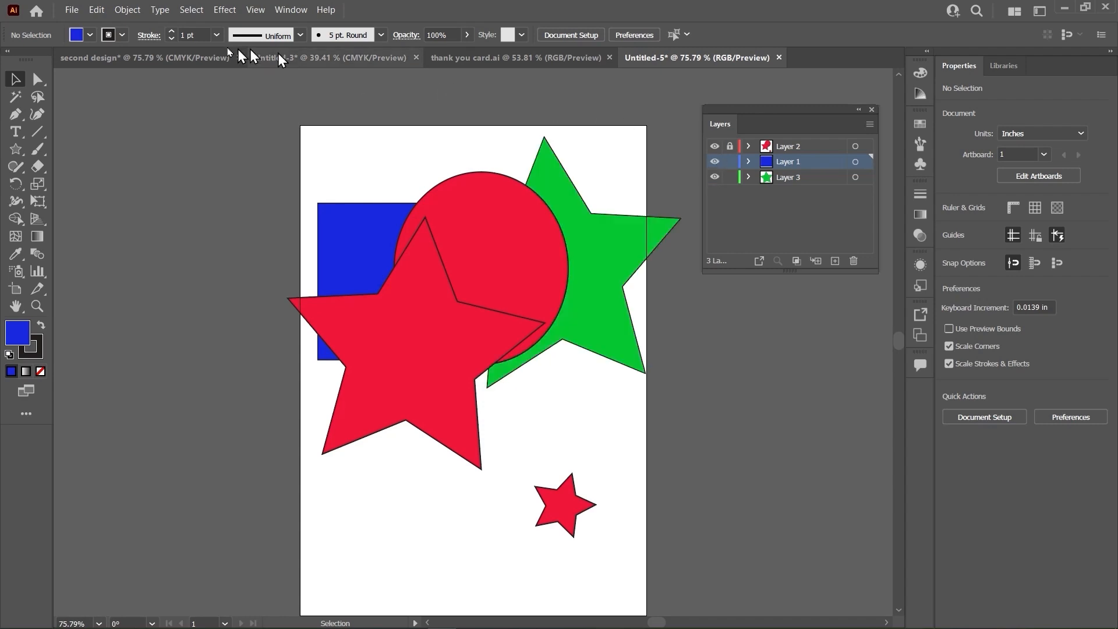
- In the second design document, cut the upper Thank You text and the upper white bar from Layer 1
click(187, 57)
click(478, 332)
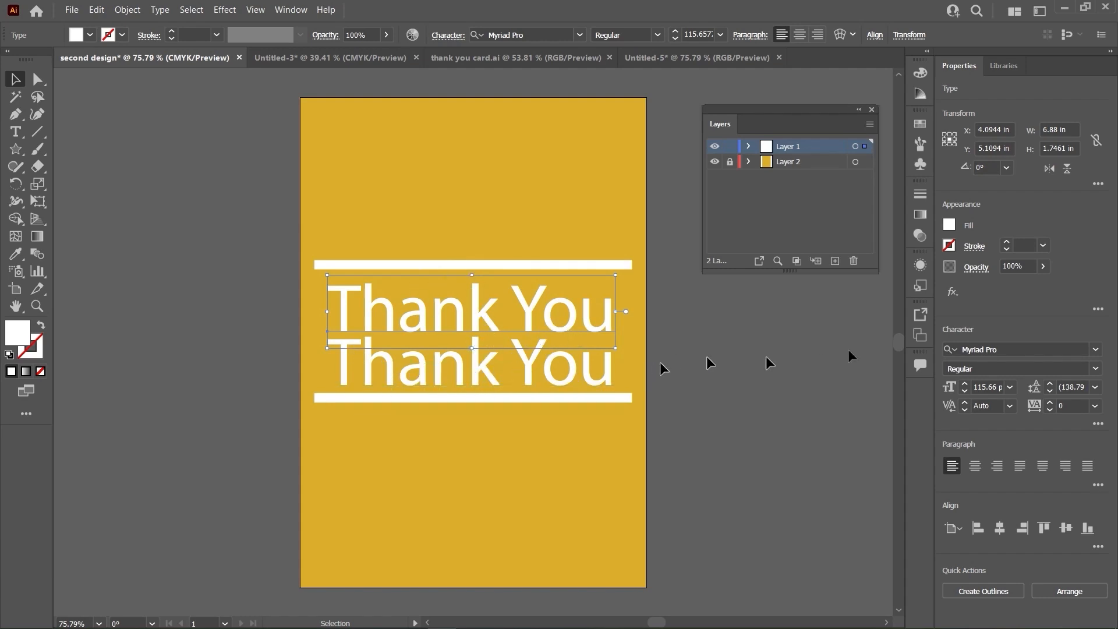
click(746, 349)
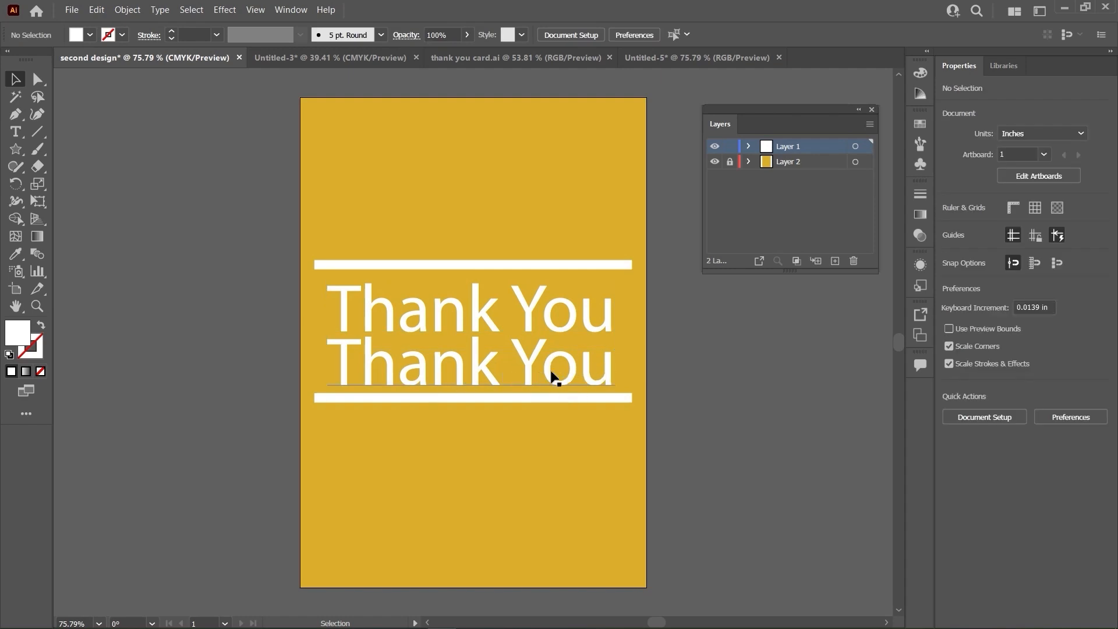
click(462, 319)
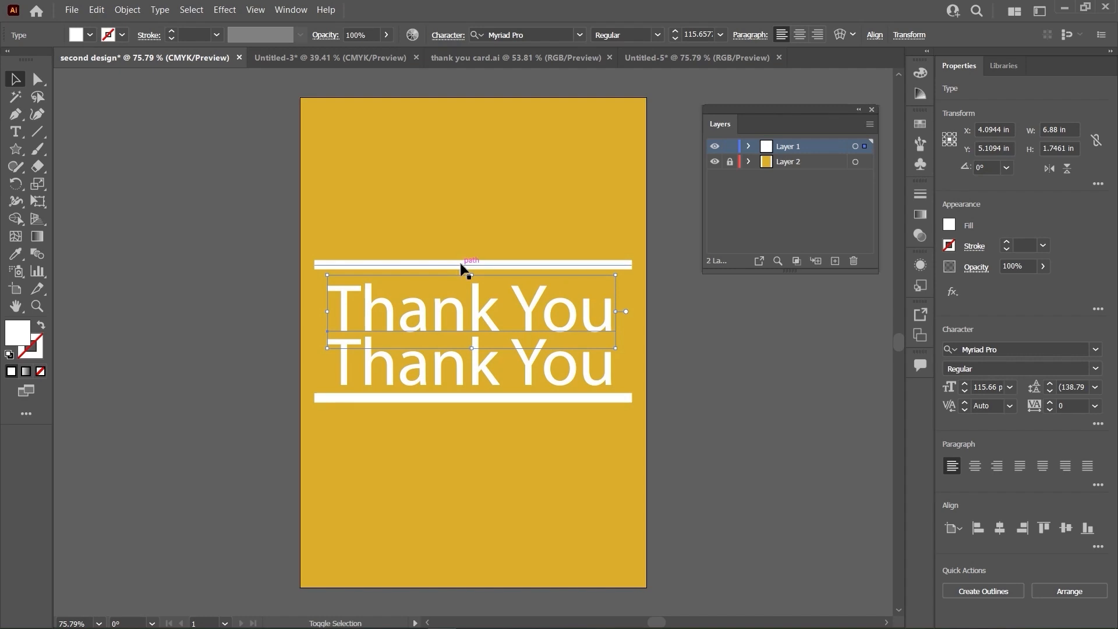
shift+click(460, 263)
key(Delete)
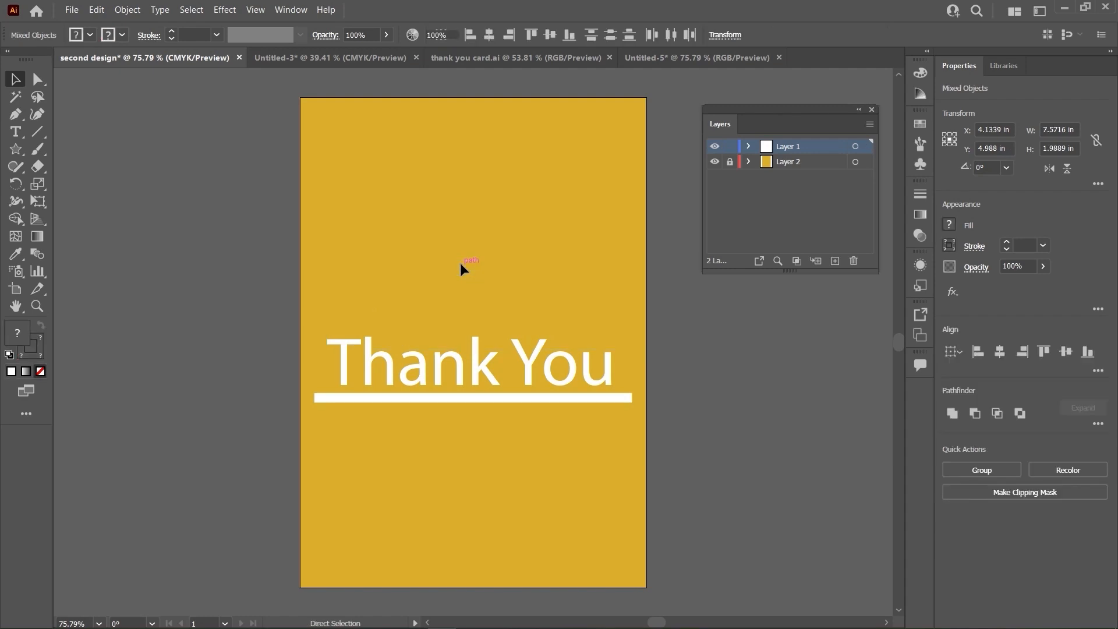
- Create a new layer above Layer 1 and paste the cut text and bar in place on it
click(835, 261)
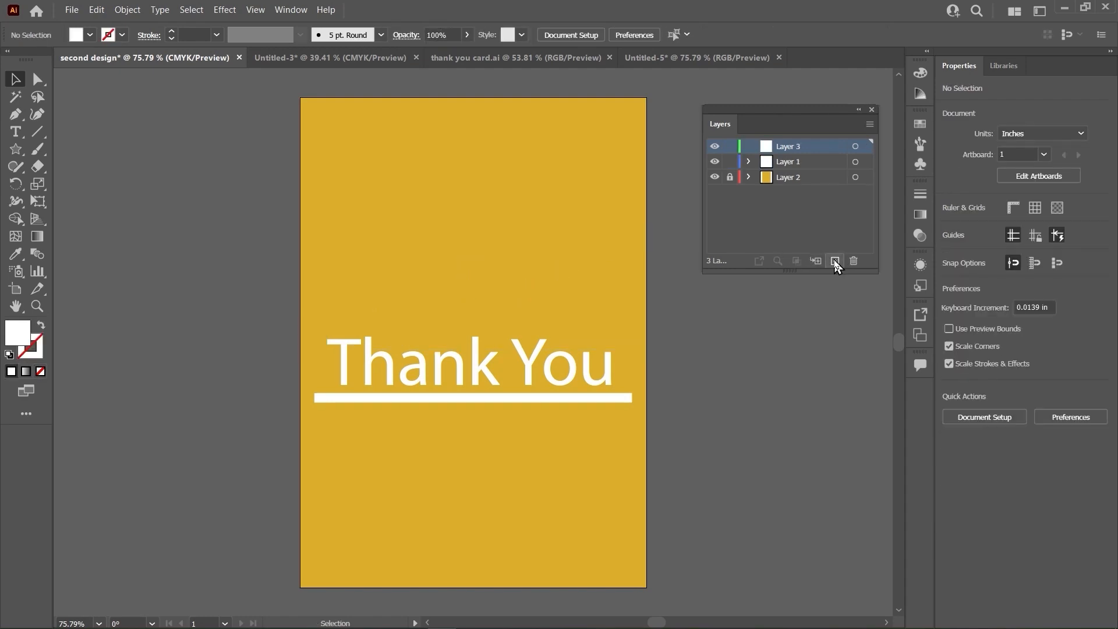
click(855, 146)
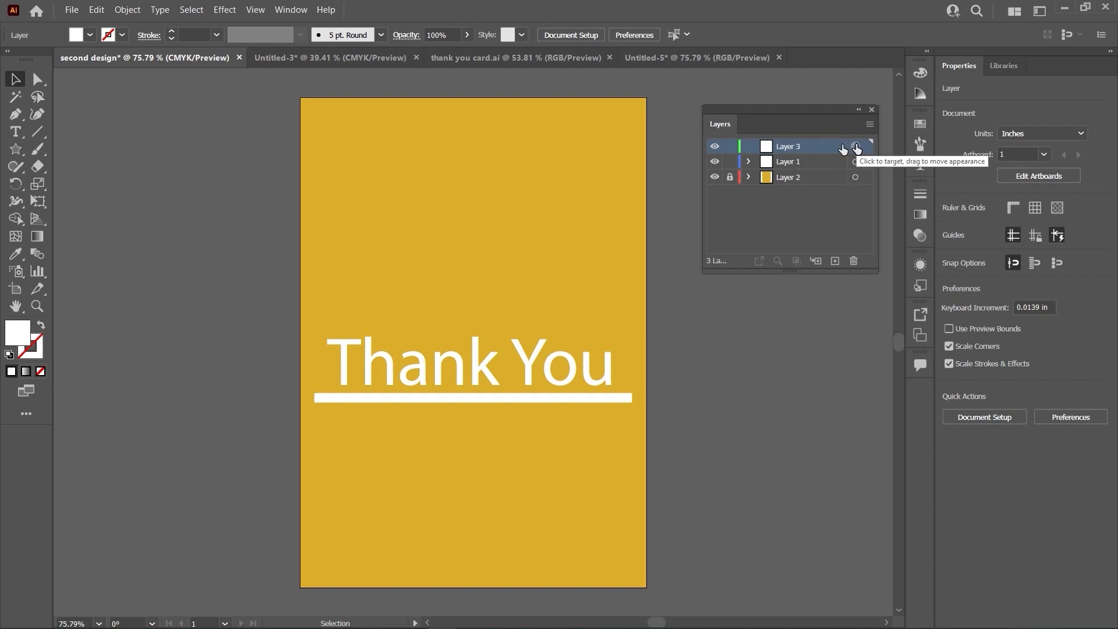
key(ctrl+v)
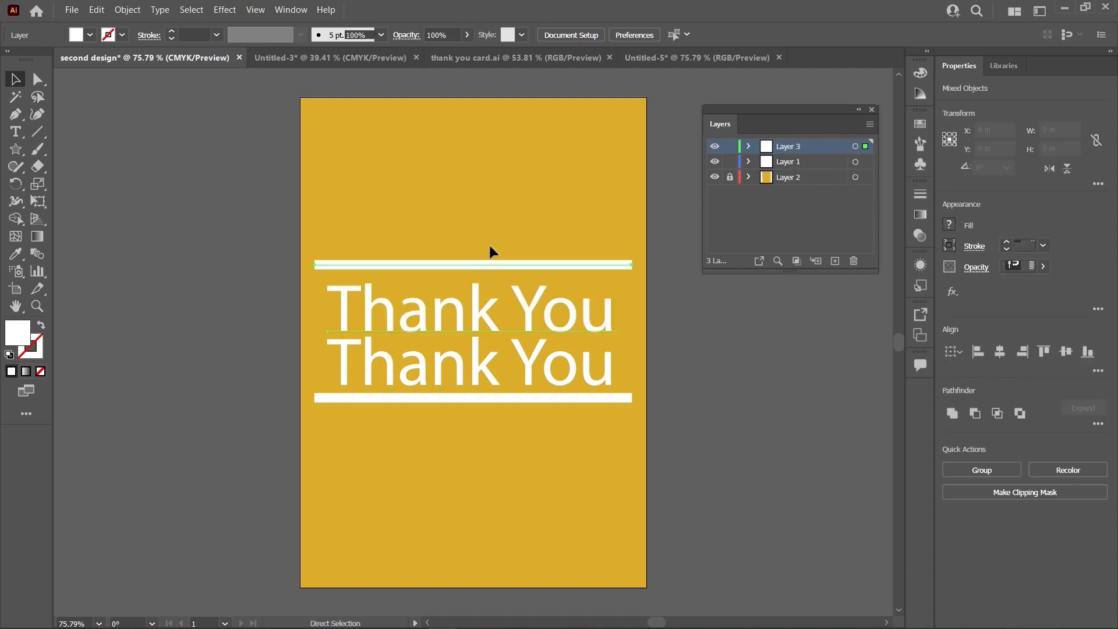
click(730, 177)
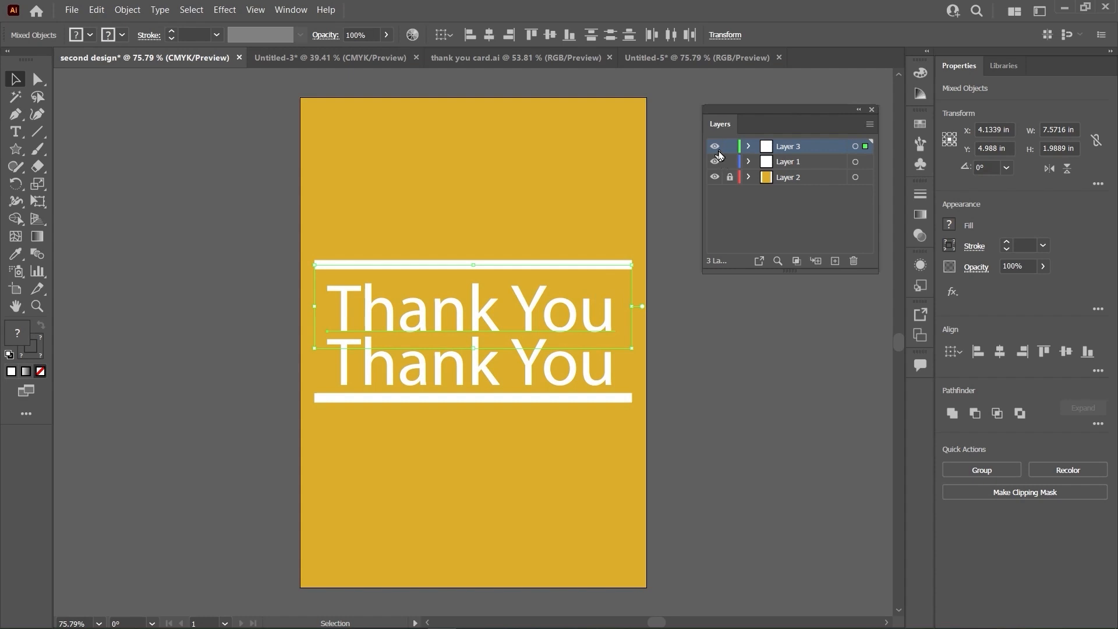
- Hide and show Layer 3 repeatedly to examine which parts of the Thank You design it holds
click(715, 146)
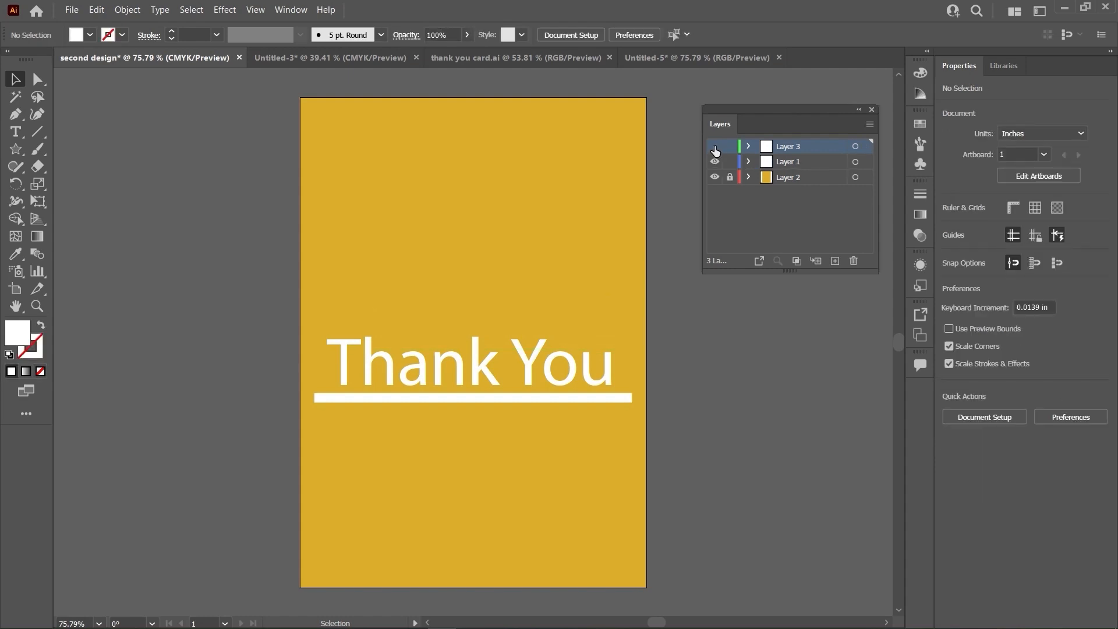
click(715, 146)
click(714, 147)
click(715, 148)
click(715, 148)
click(715, 148)
click(714, 147)
click(714, 147)
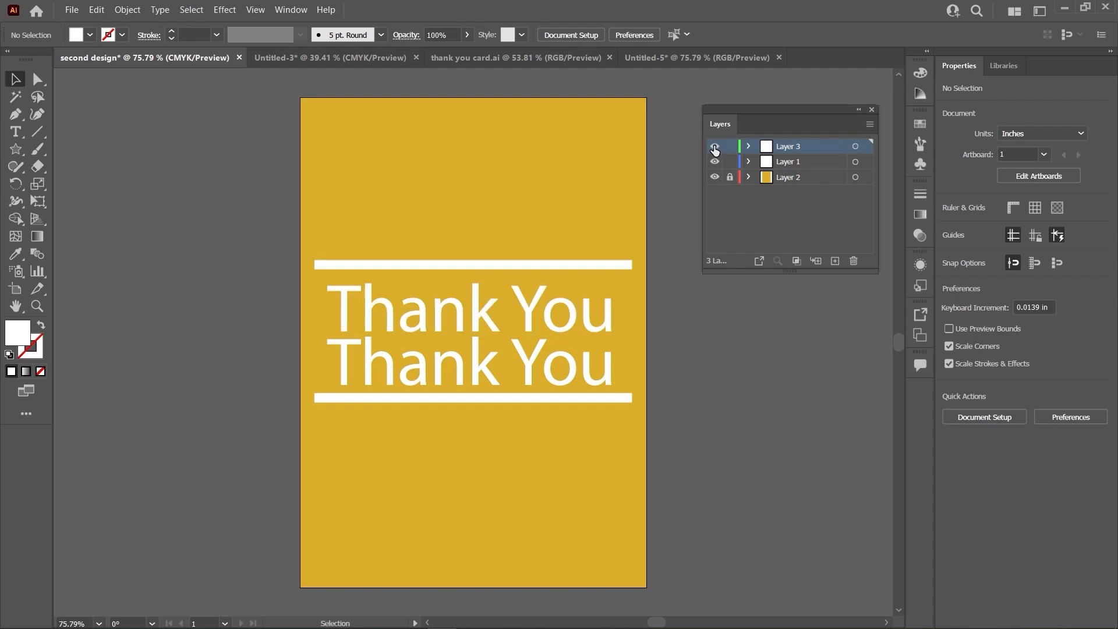
- In the Untitled-5 document, create a new sublayer inside Layer 3 and collapse the layer's contents
click(667, 64)
scroll(547, 384, down, 2)
scroll(570, 357, up, 2)
scroll(569, 357, down, 3)
scroll(589, 326, up, 2)
click(780, 237)
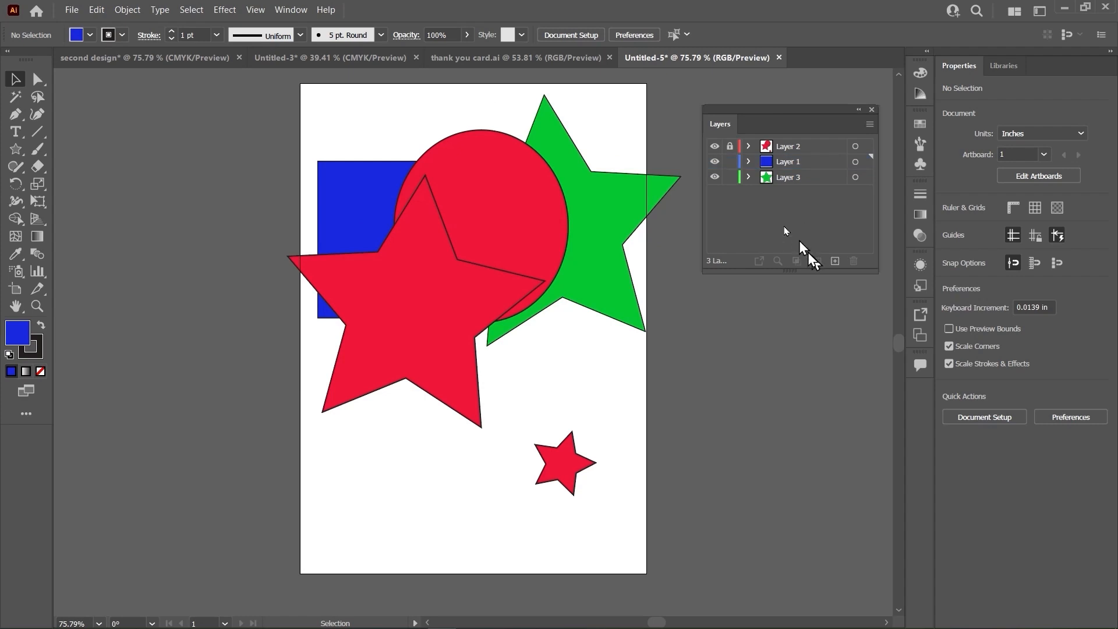
click(803, 180)
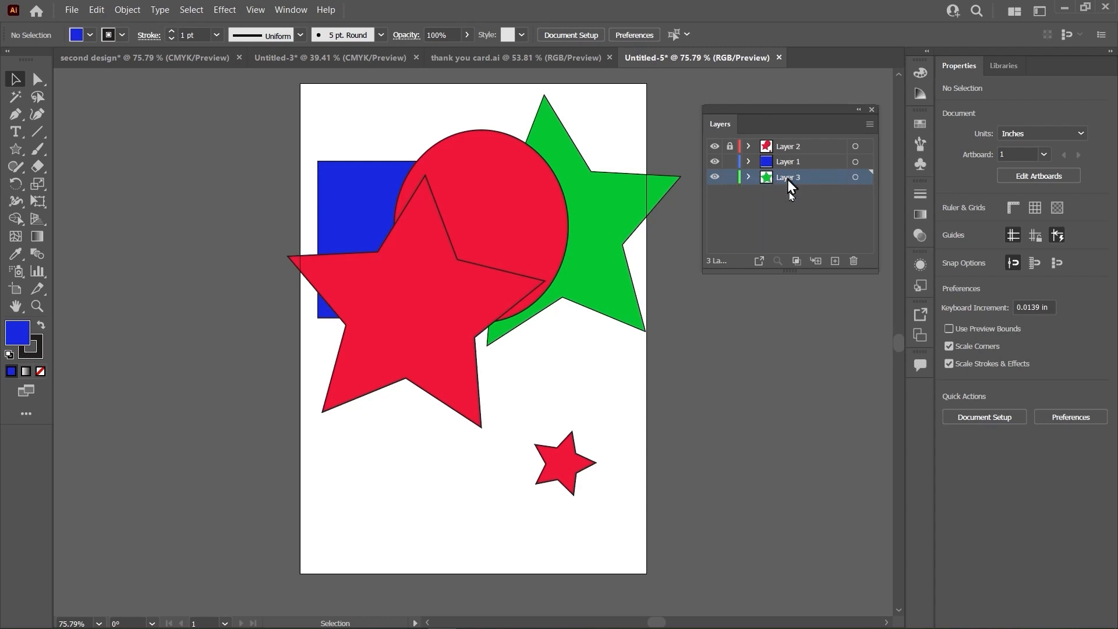
click(817, 263)
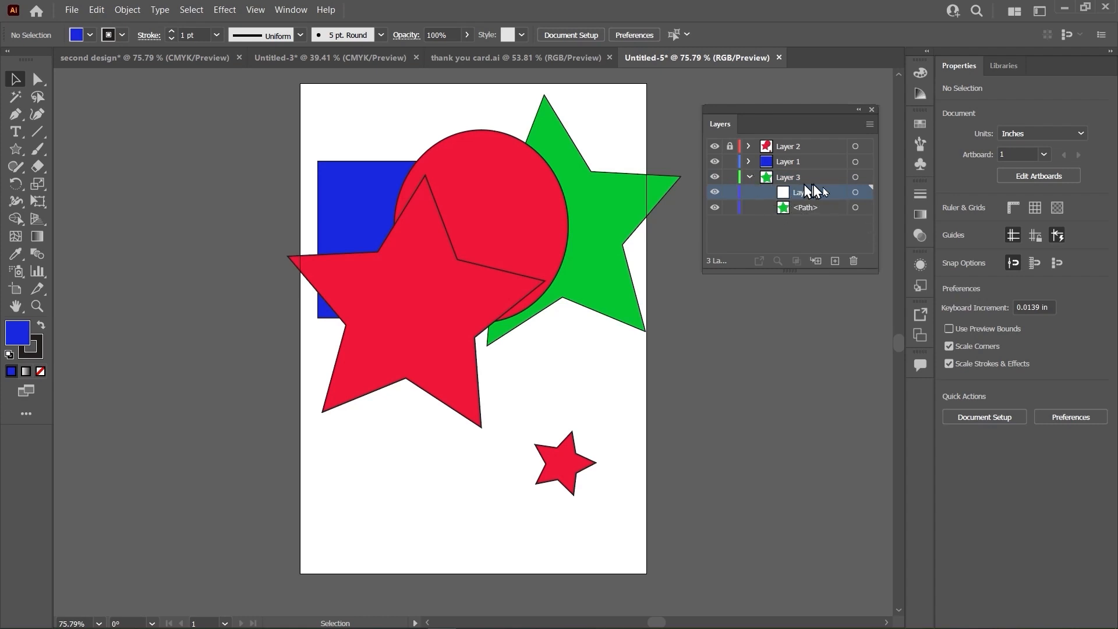
click(748, 177)
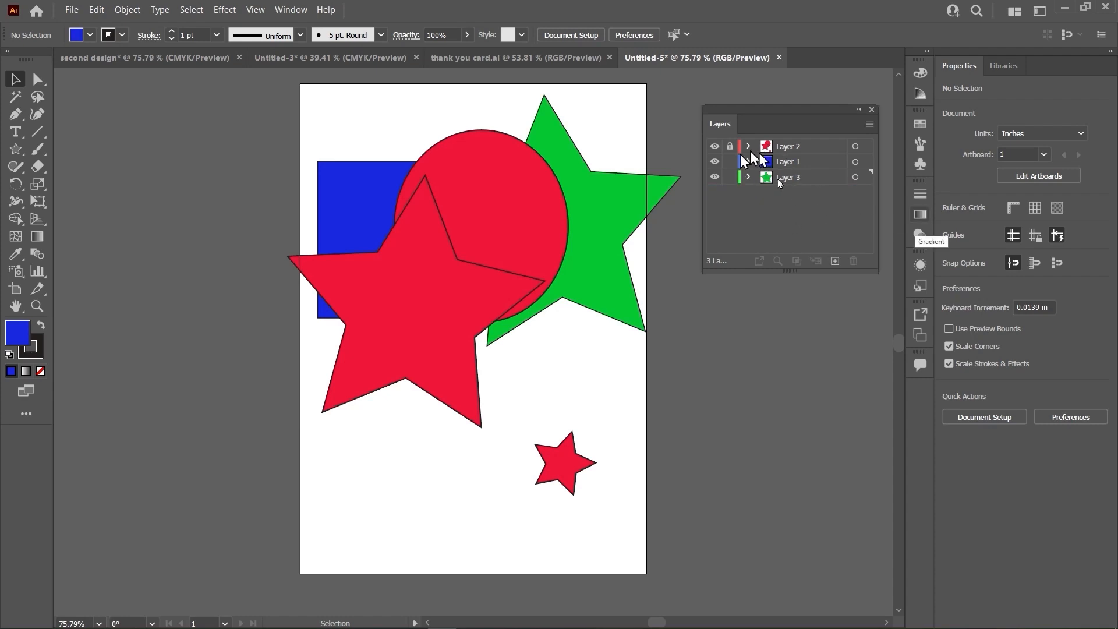
- Try nesting Layer 3 as a sublayer inside Layer 2, inspect Layer 2's contents, and undo the nesting
click(814, 181)
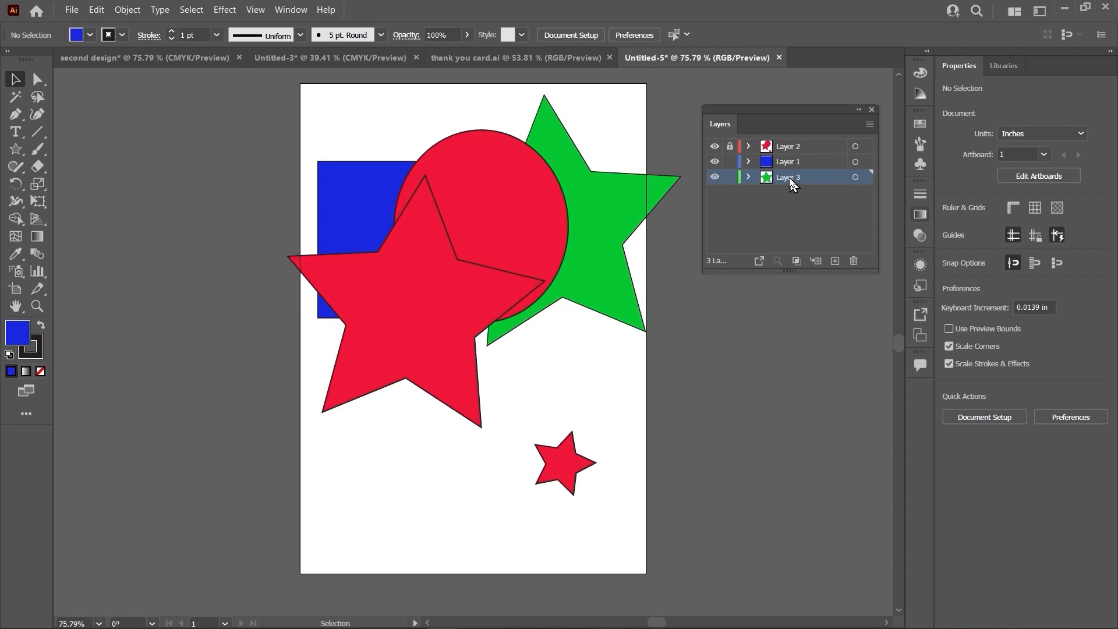
mouse_move(790, 180)
mouse_down()
mouse_move(789, 194)
mouse_move(792, 145)
mouse_move(727, 148)
mouse_move(771, 190)
mouse_up()
drag(784, 184, 820, 147)
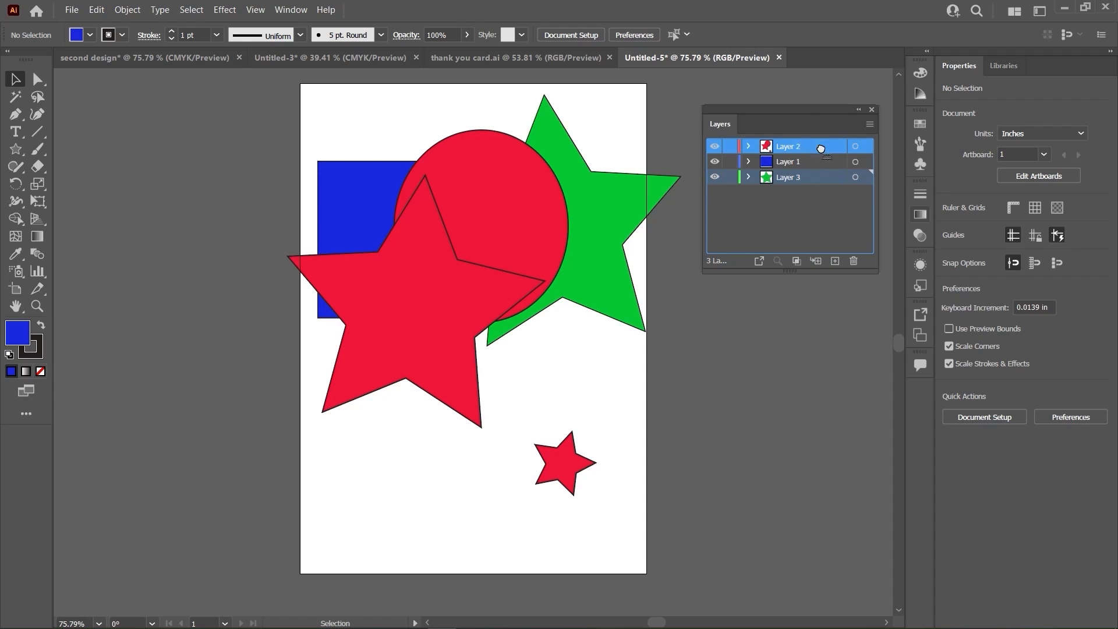
drag(820, 149, 822, 150)
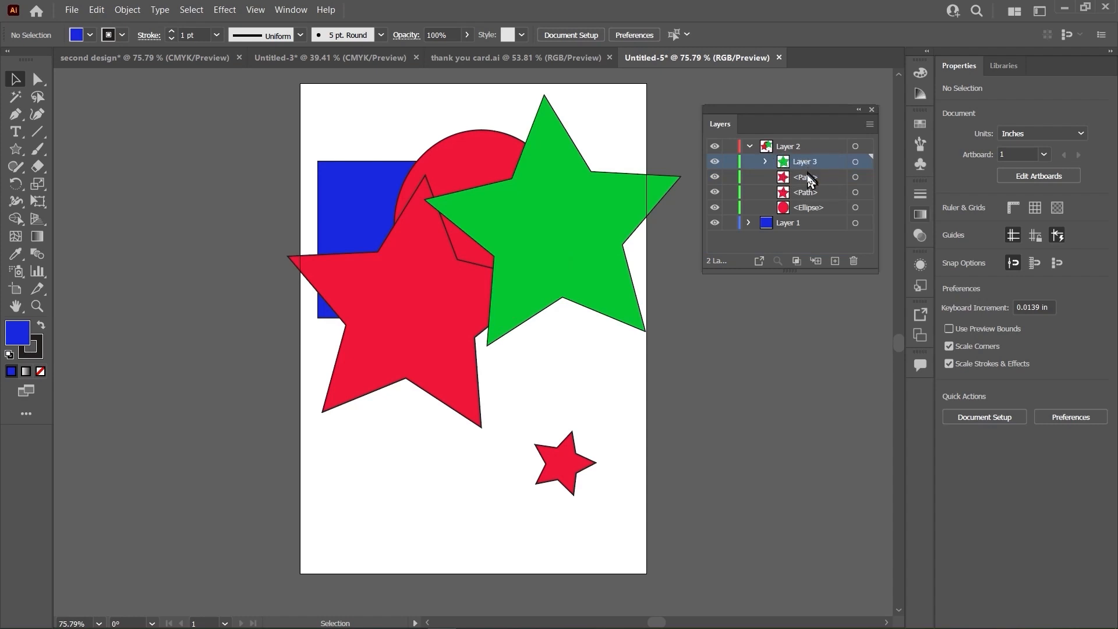
click(750, 147)
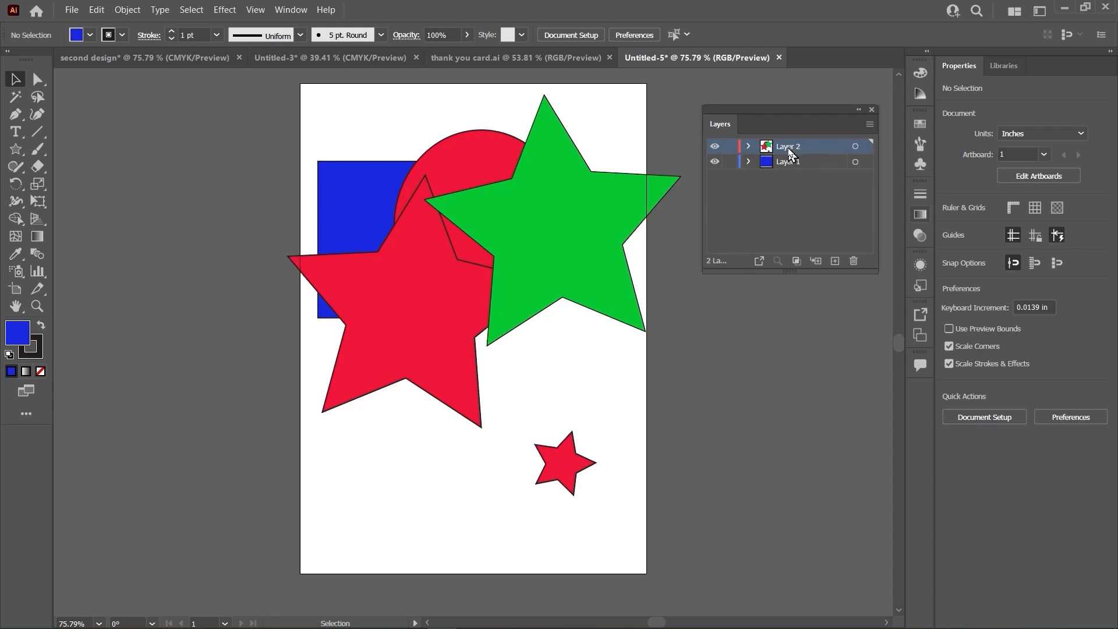
click(749, 147)
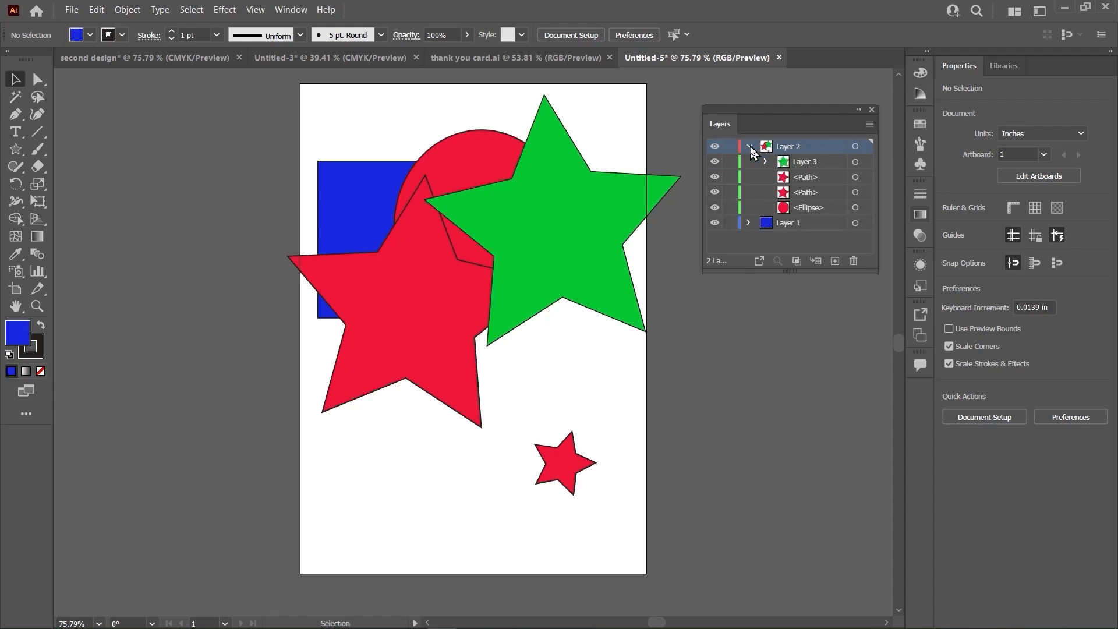
click(750, 146)
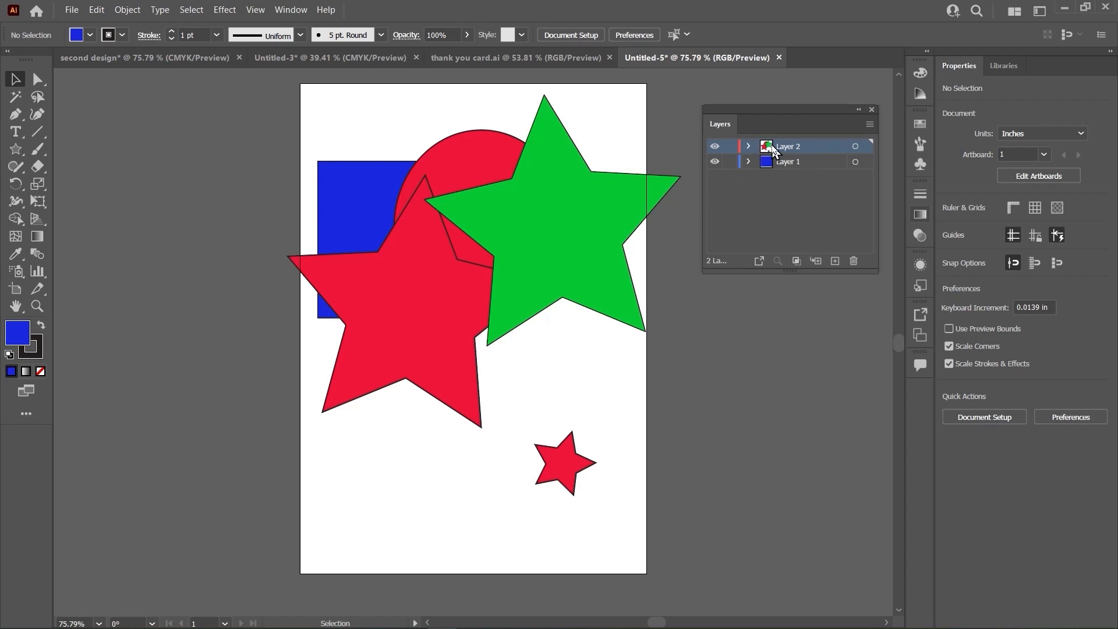
key(ctrl+z)
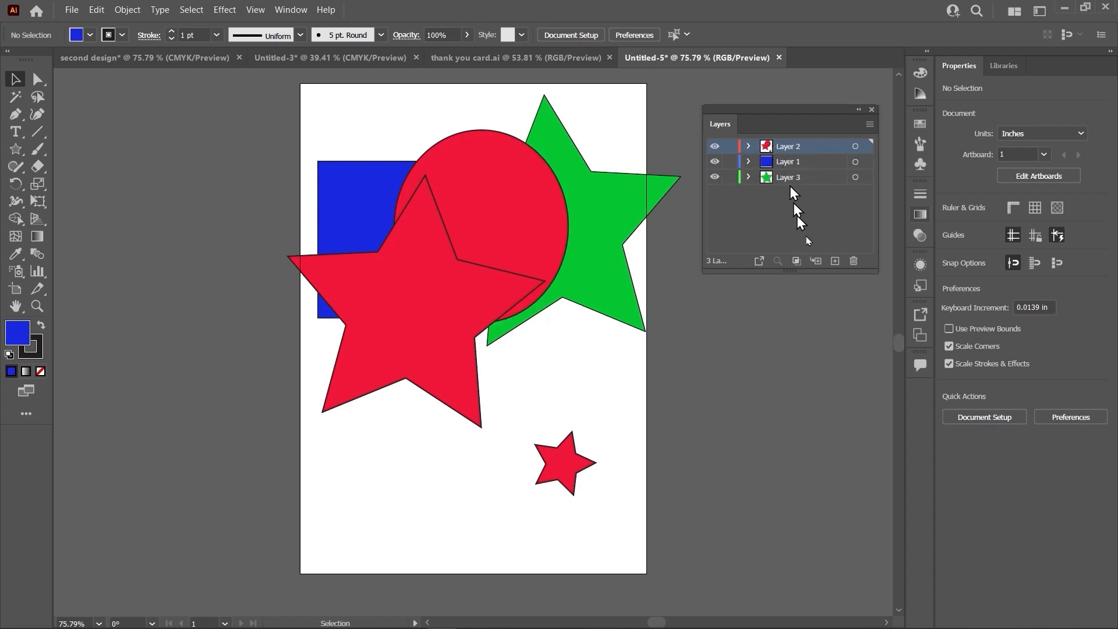
click(800, 229)
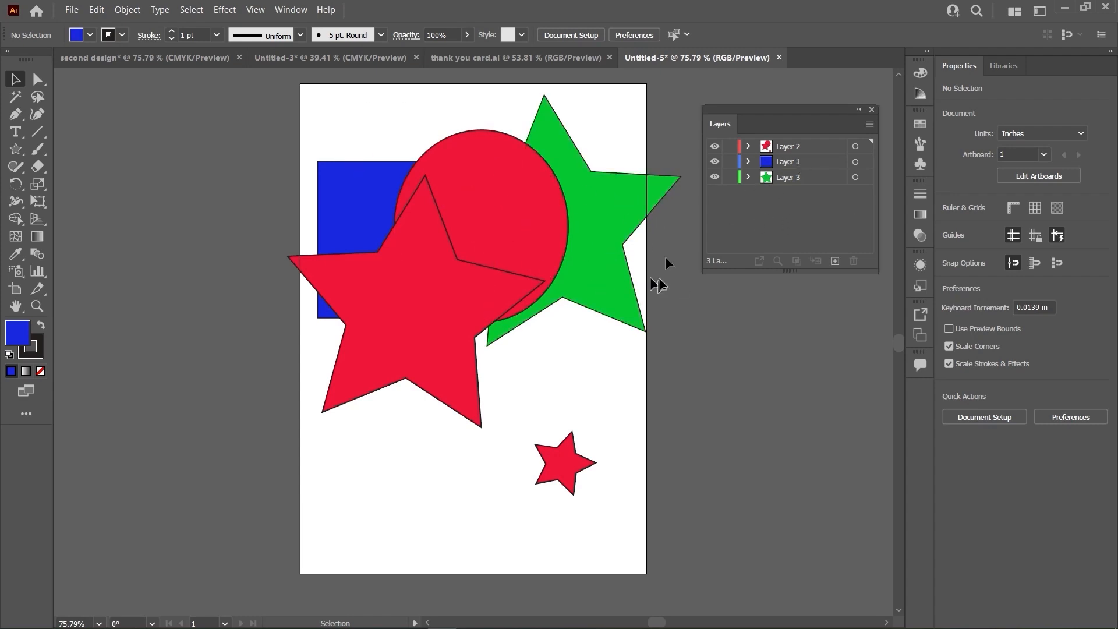
- Close the Untitled-5 shapes document without saving its changes
click(778, 57)
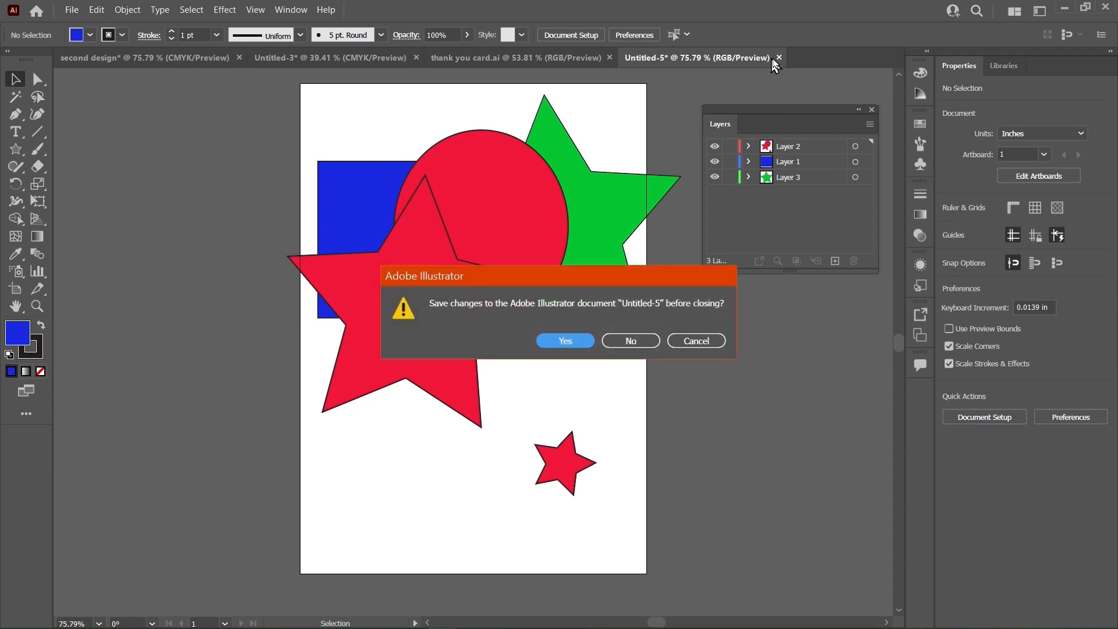
click(701, 339)
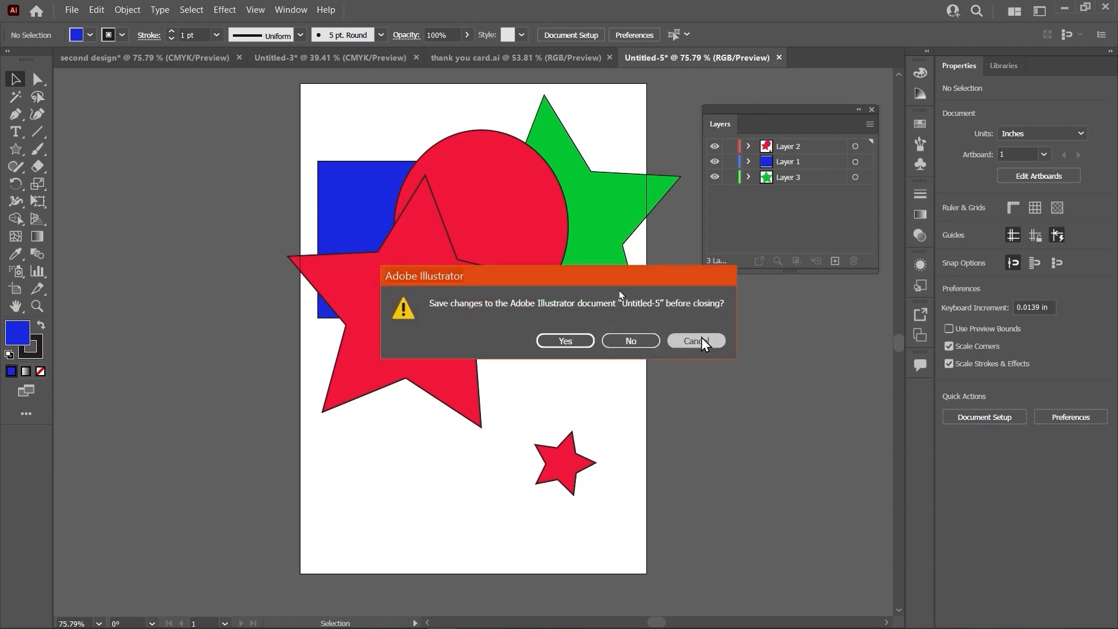
click(72, 11)
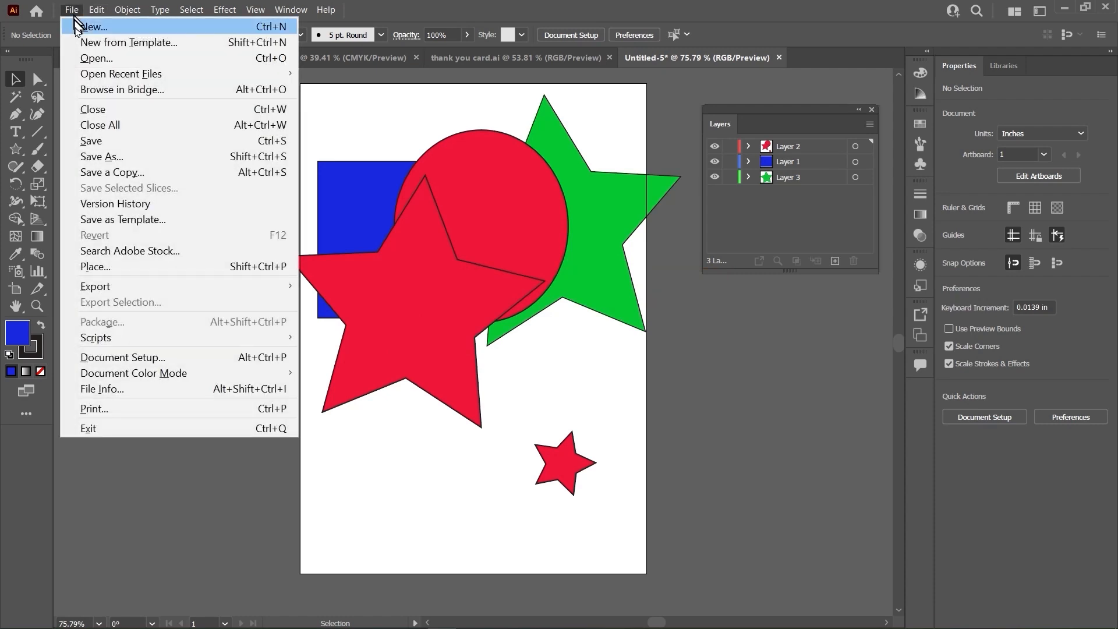
click(93, 110)
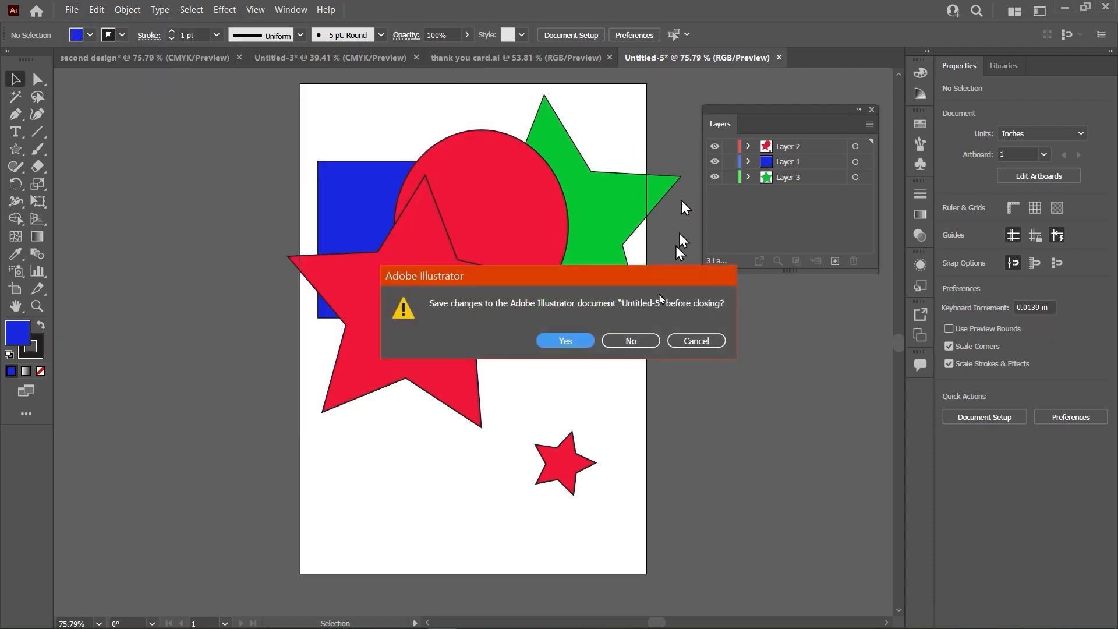
click(634, 340)
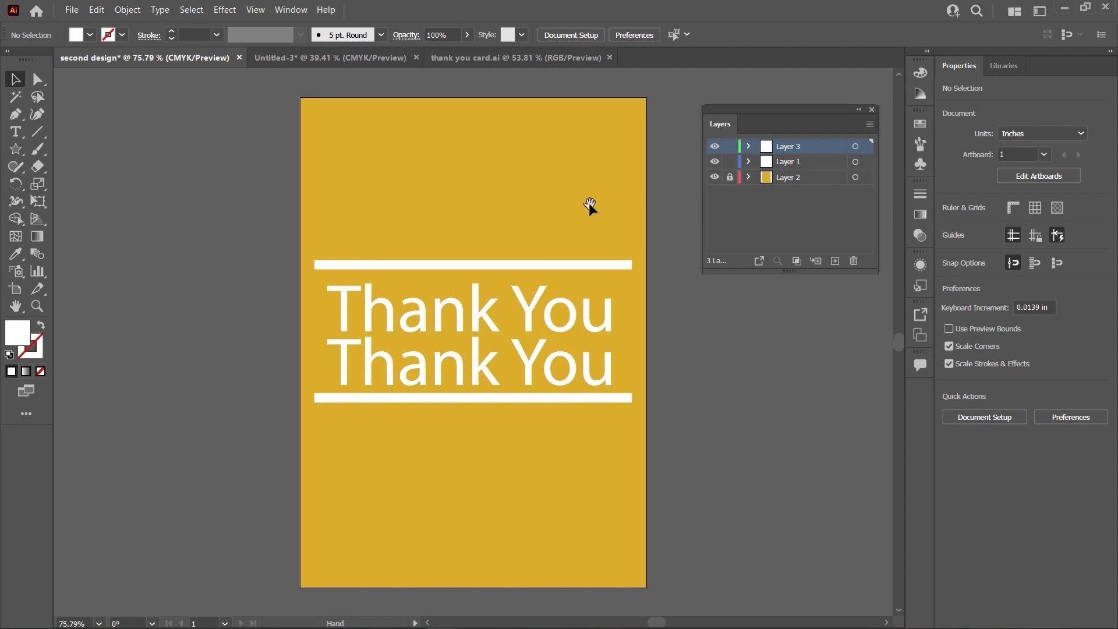
- Activate the Type, Star and Selection tools in turn to examine how the status bar reports the current tool
key(space)
key(space)
drag(528, 173, 477, 168)
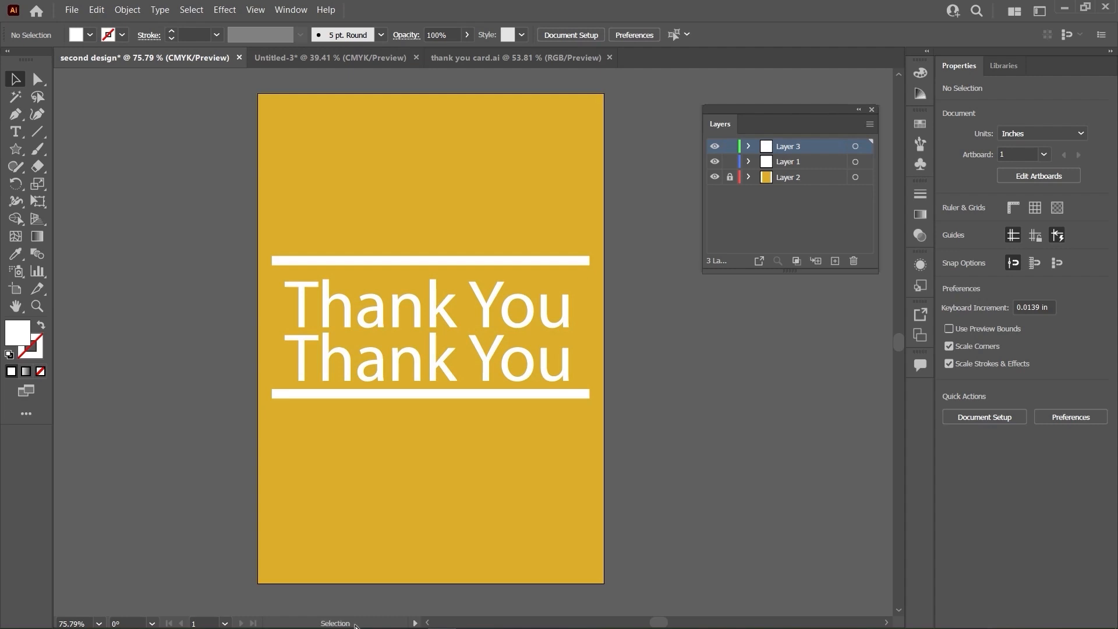
click(19, 135)
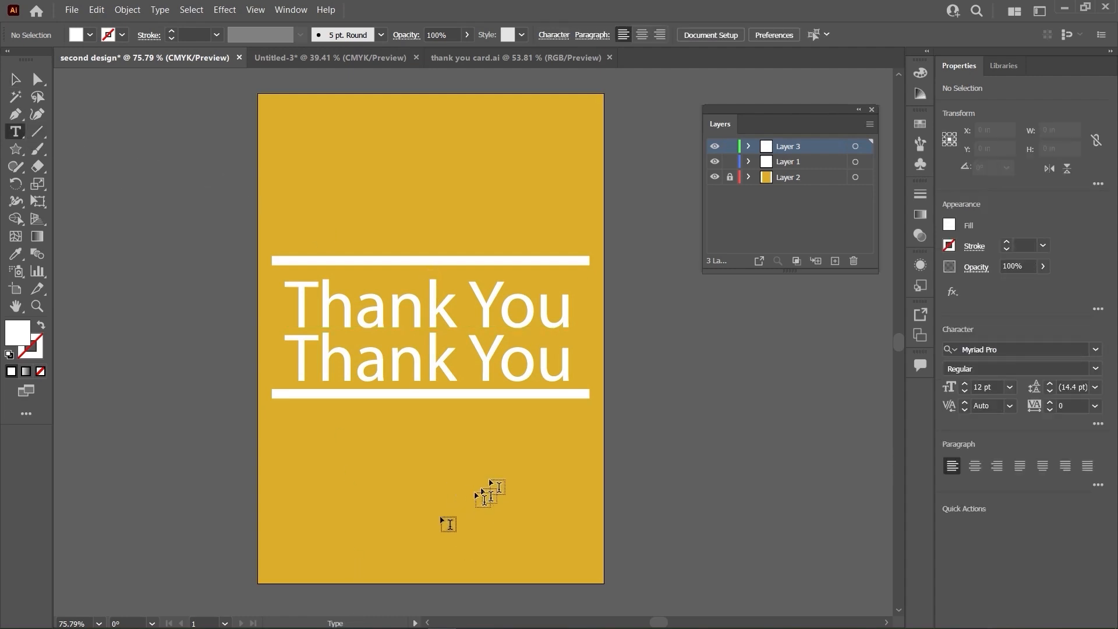
click(16, 149)
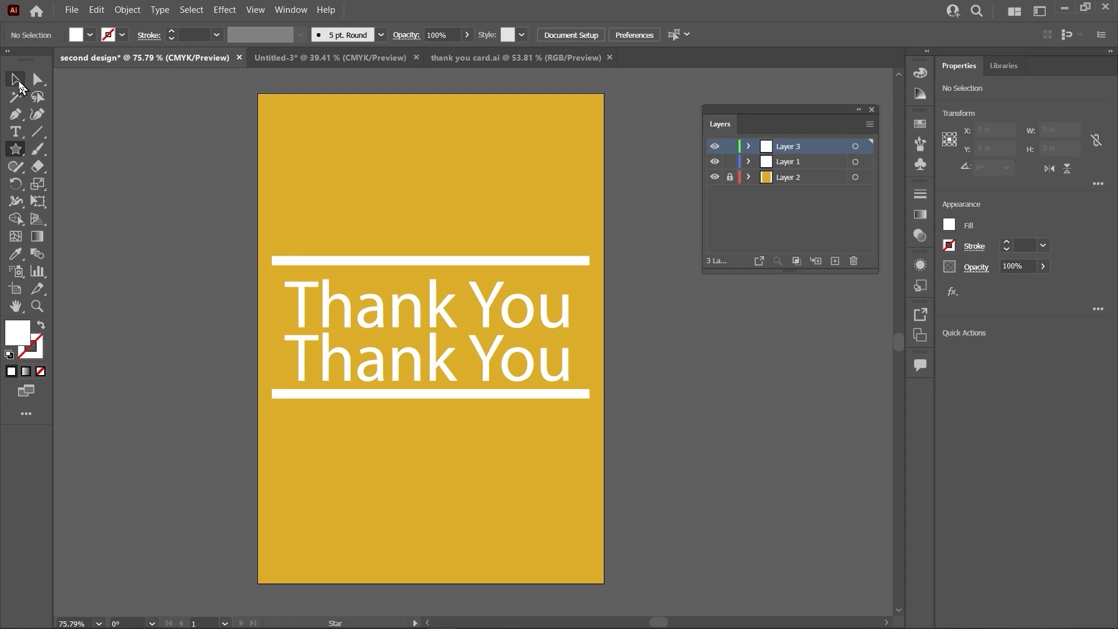
click(17, 82)
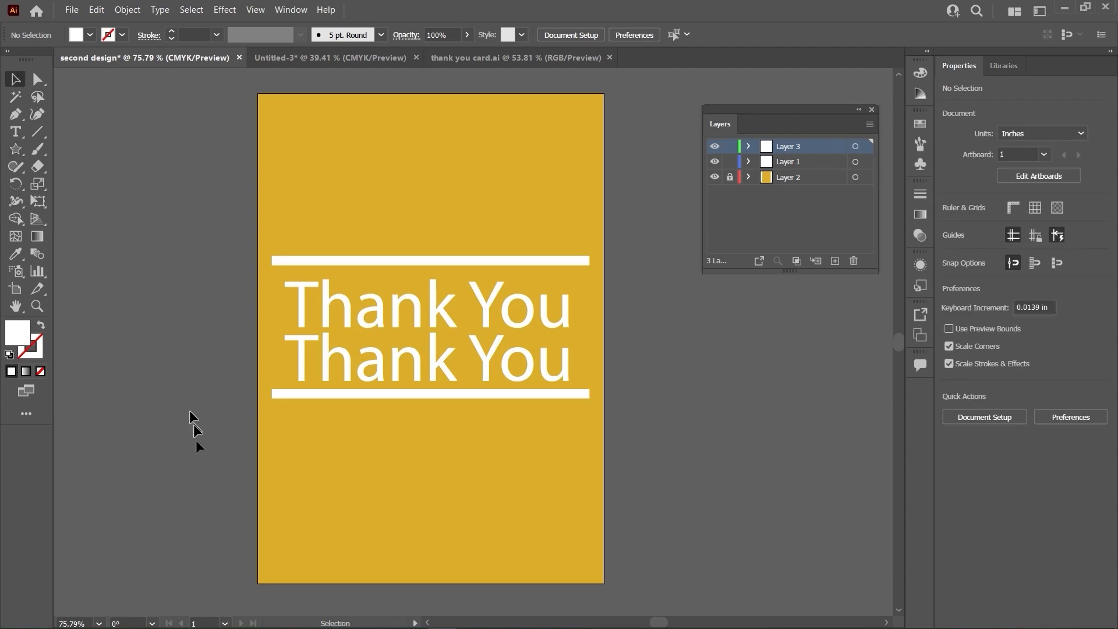
- Zoom the Thank You design to 50% and fit the artboard on screen
click(98, 624)
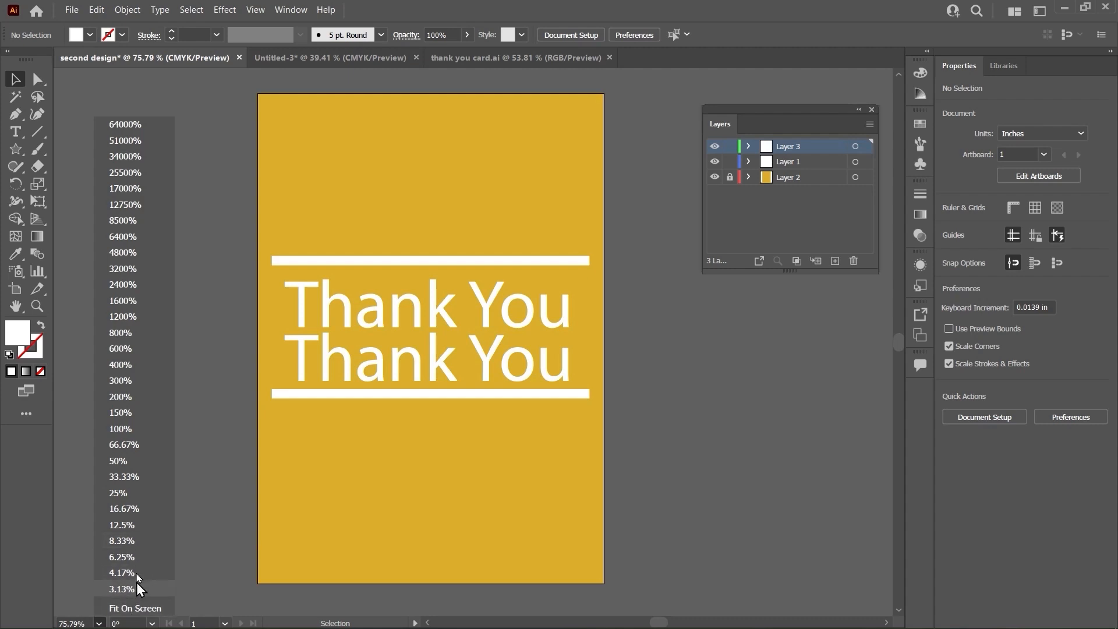
click(142, 461)
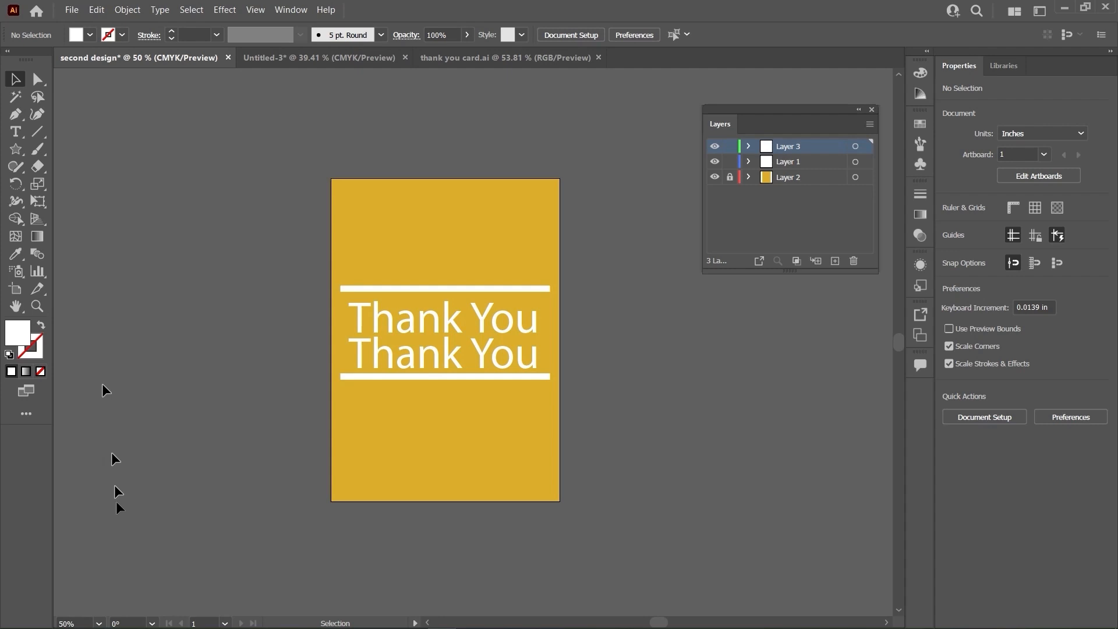
click(99, 623)
click(128, 613)
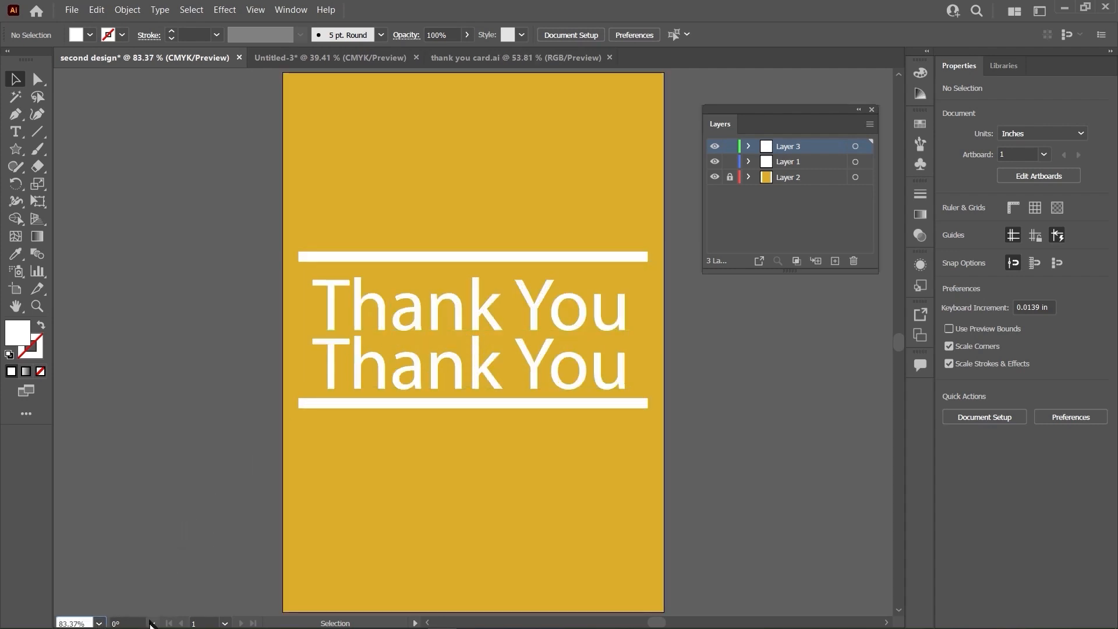
- Rotate the canvas view of the Thank You design to 30°
click(150, 623)
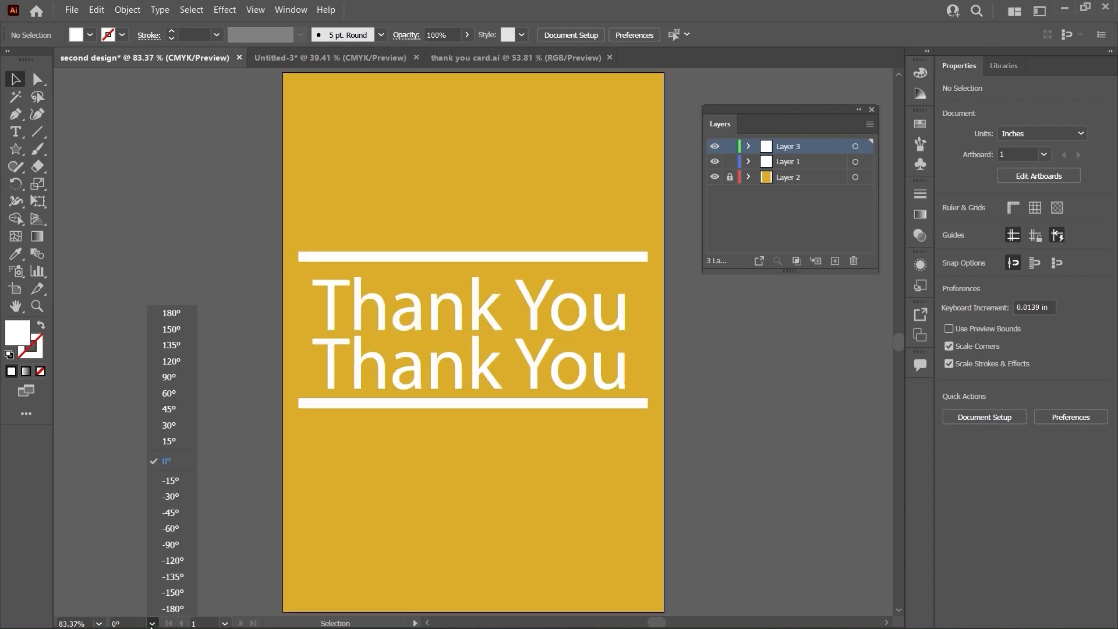
click(182, 427)
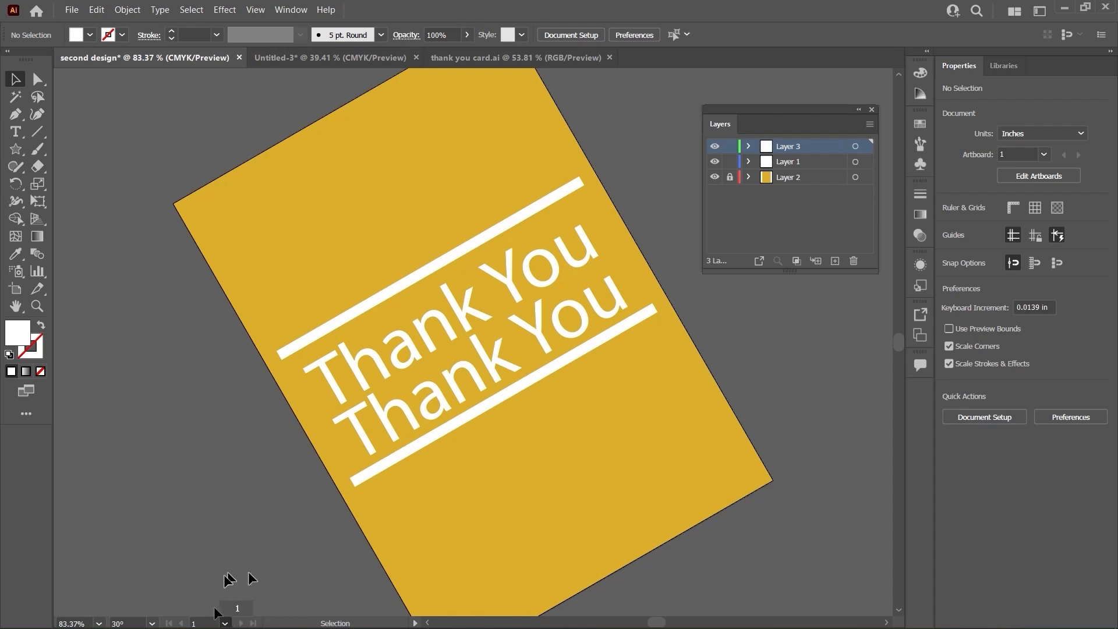
- In the Untitled-3 document, fit the artboard on screen and navigate through the artboards to the last one
click(305, 58)
scroll(274, 274, down, 2)
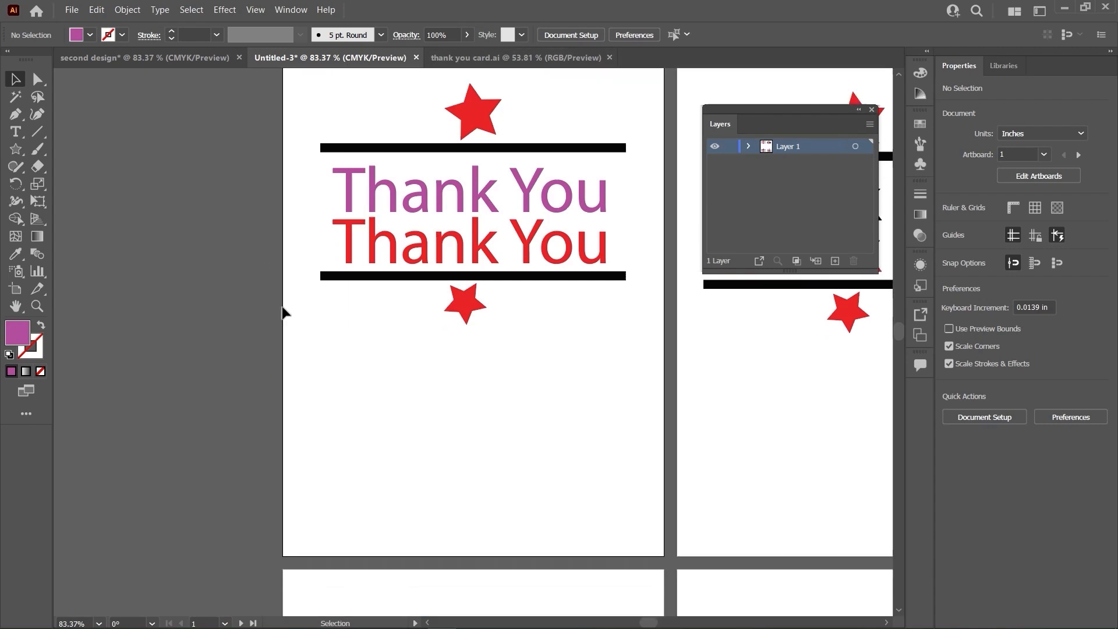
click(225, 623)
click(225, 623)
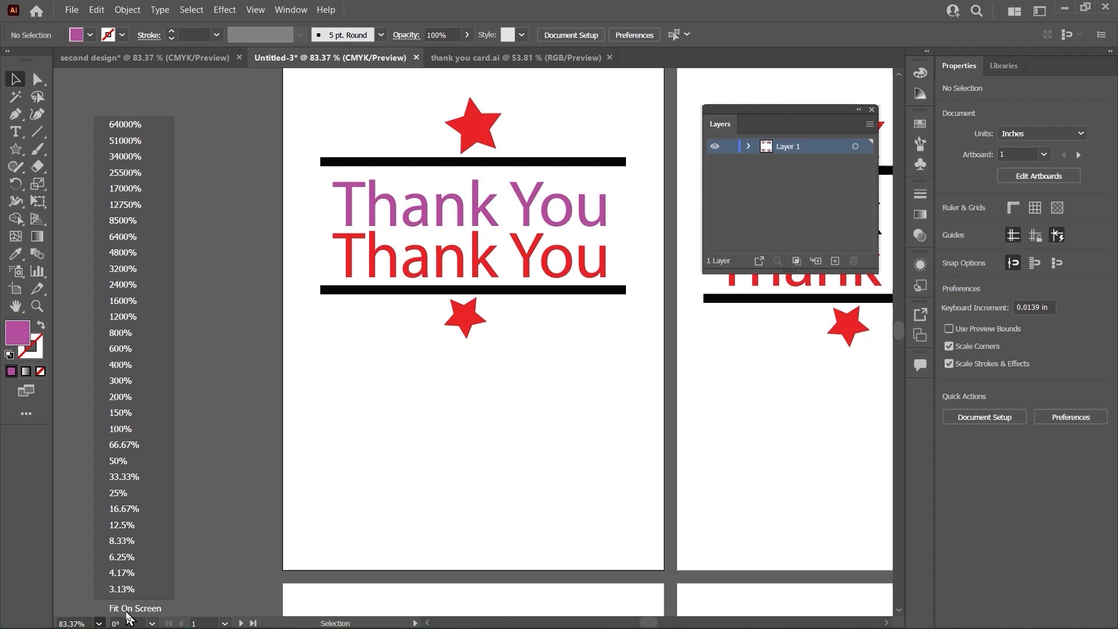
click(122, 608)
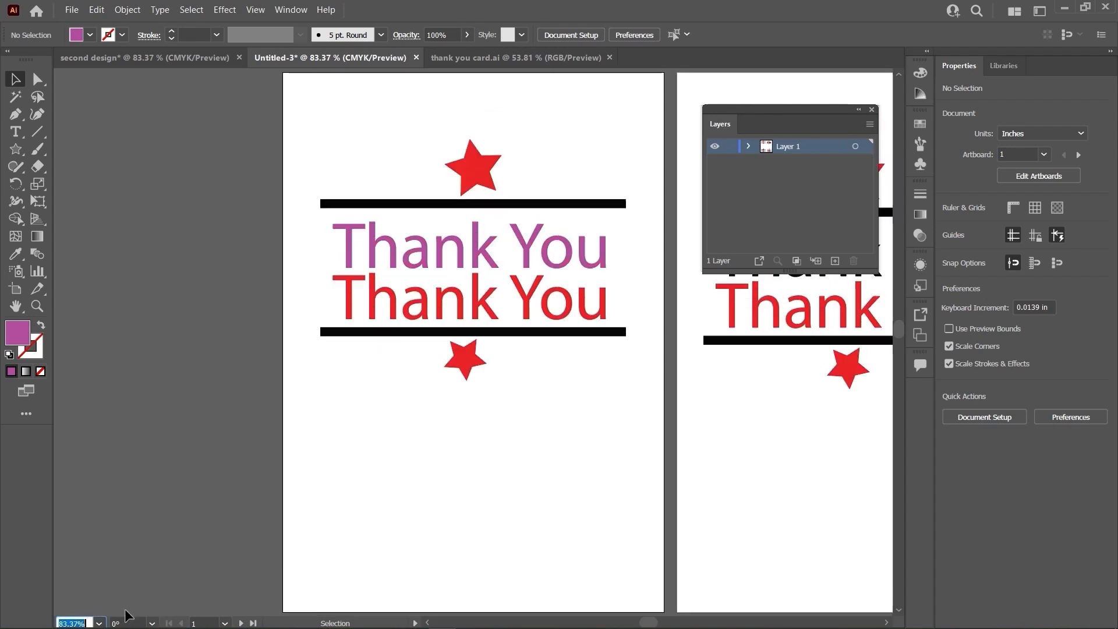
click(224, 623)
click(240, 579)
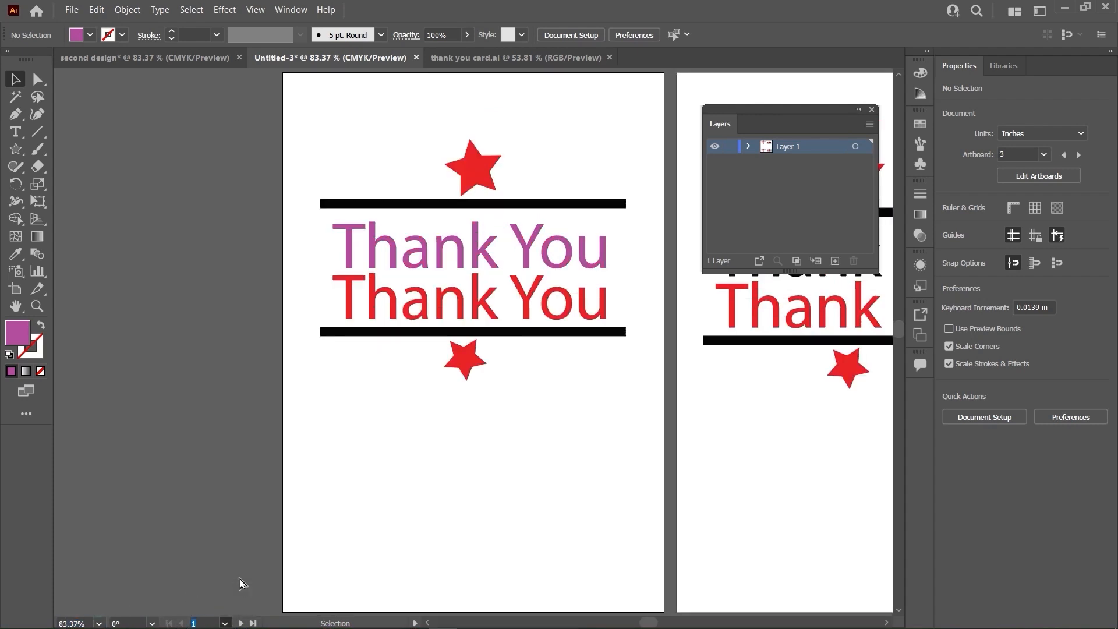
click(252, 623)
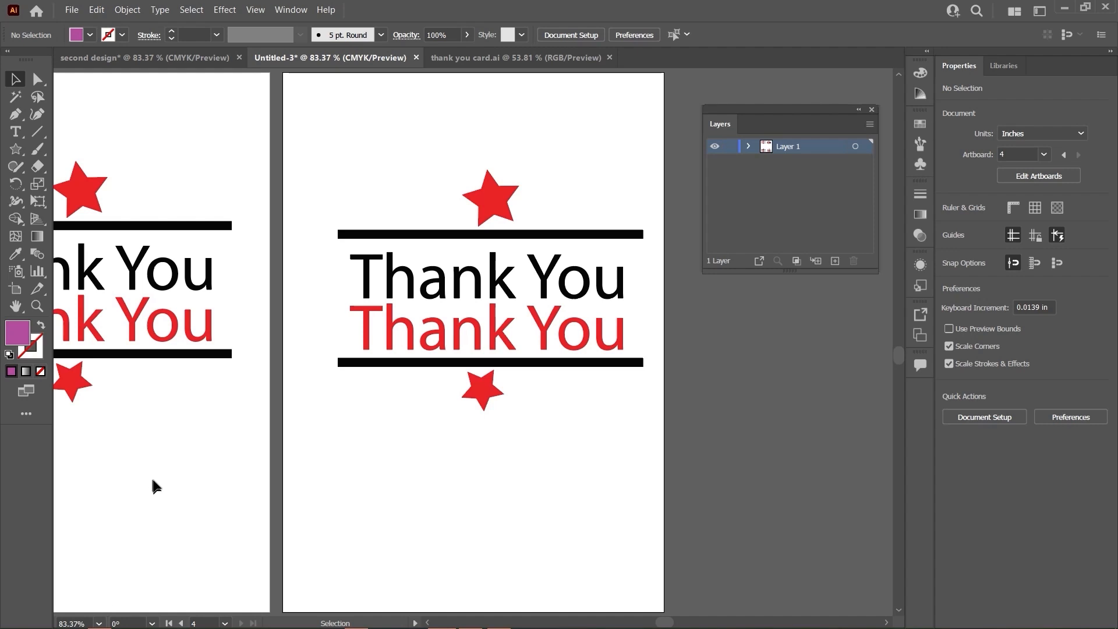
- Return to the second design document and reset its canvas view rotation to 0°
click(173, 74)
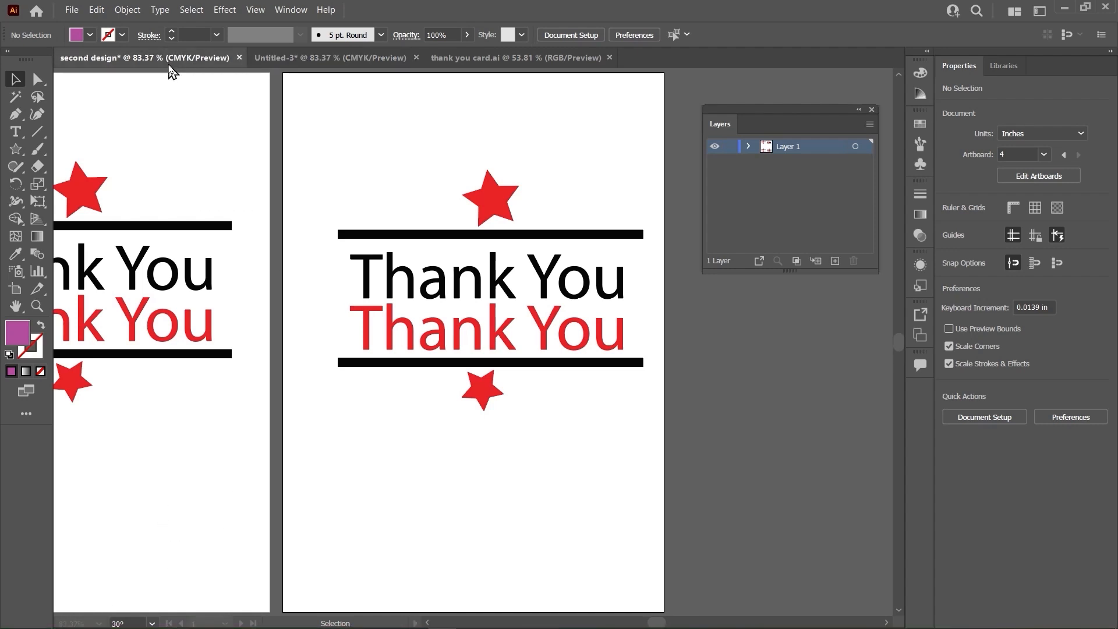
click(151, 622)
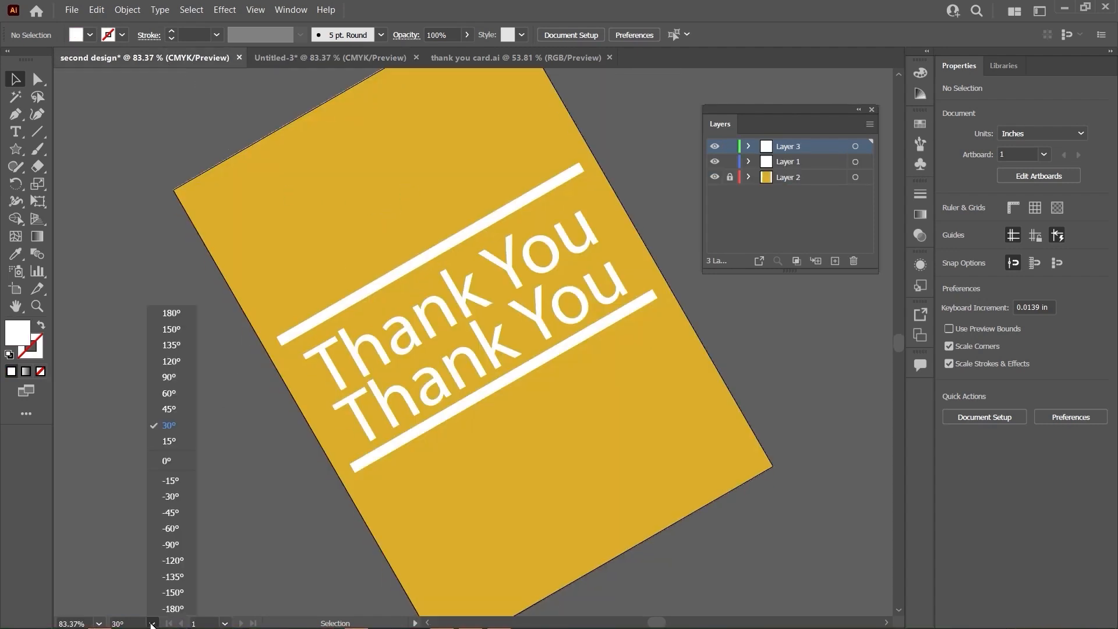
click(168, 462)
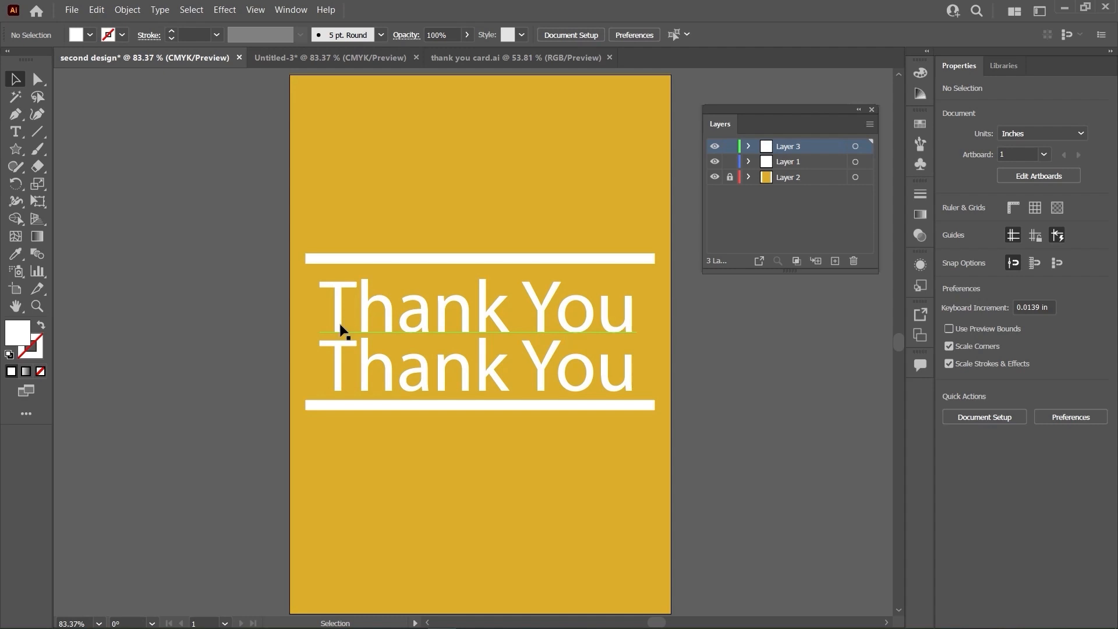
- Zoom the Thank You design in and out repeatedly between 25% and 100%, finishing at 66.67%
key(ctrl+minus)
key(ctrl+minus)
key(ctrl+minus)
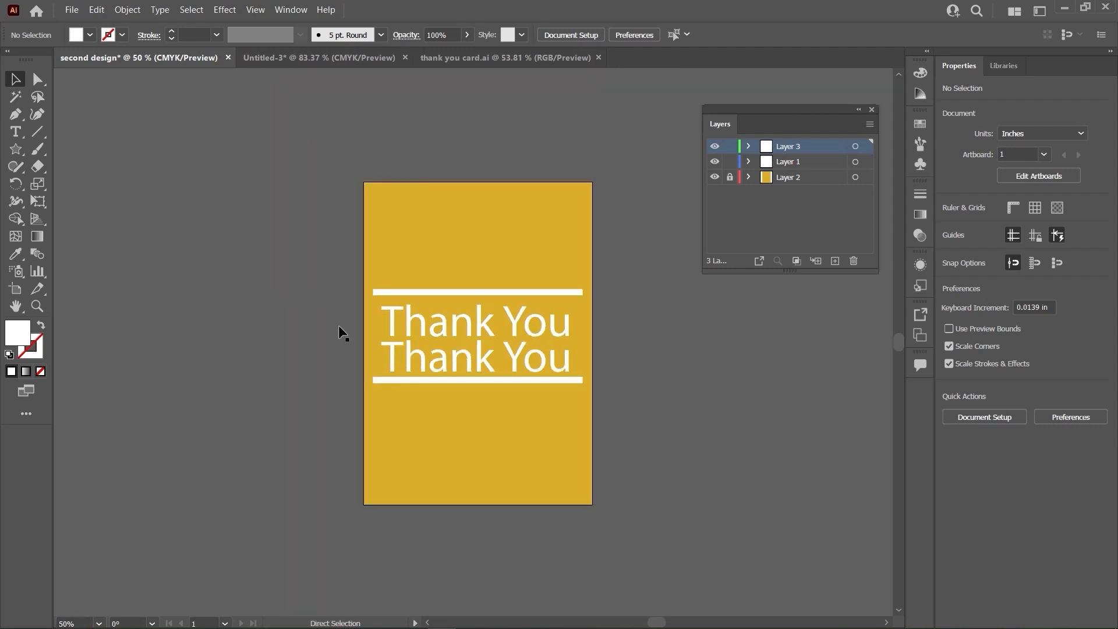
key(ctrl+minus)
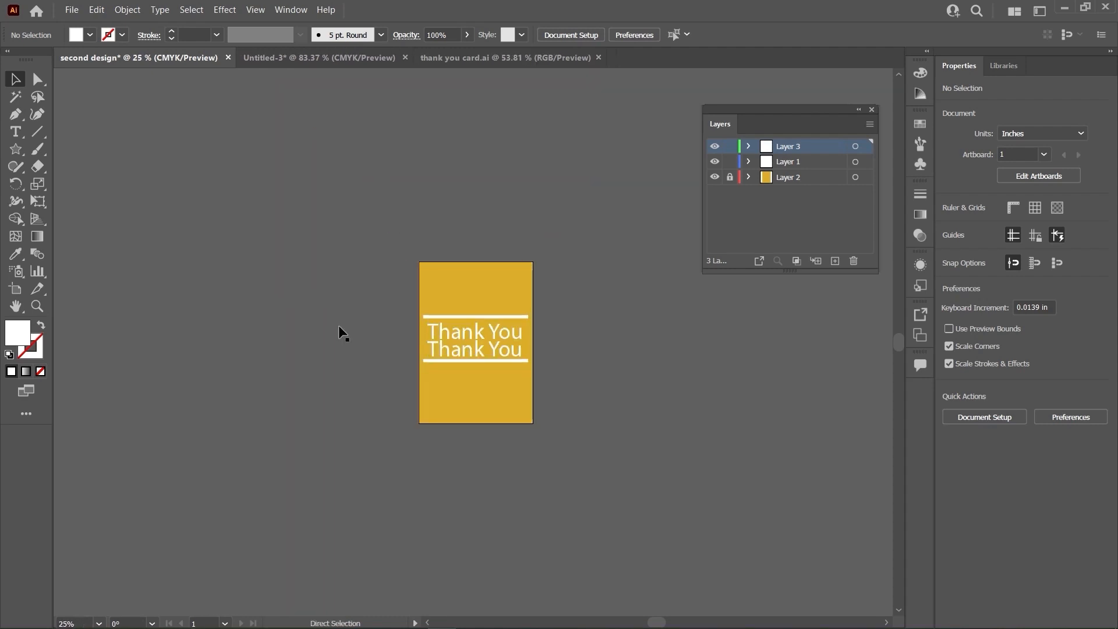
key(ctrl+plus)
key(ctrl+plus)
key(ctrl+plus)
key(ctrl+plus)
key(ctrl+minus)
key(ctrl+minus)
key(ctrl+plus)
key(ctrl+plus)
key(ctrl+minus)
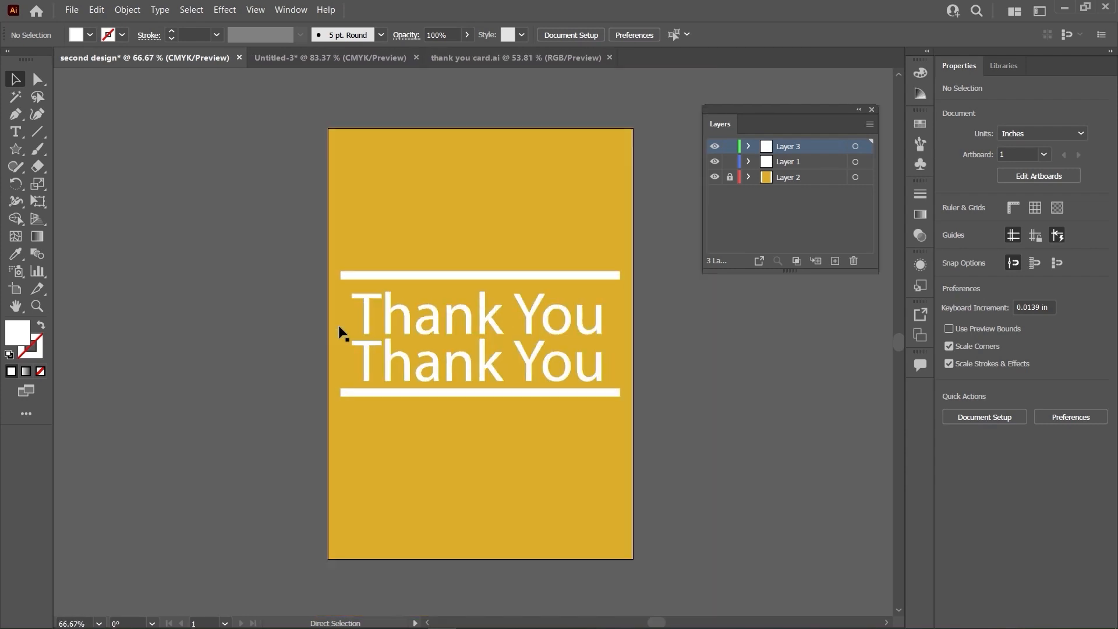
key(ctrl+plus)
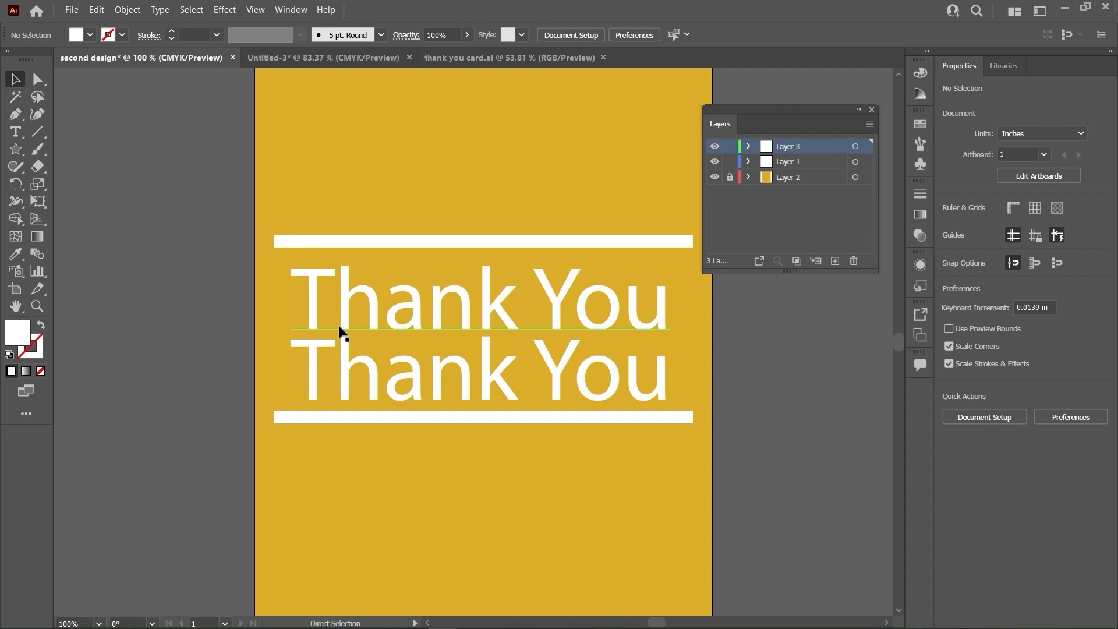
key(ctrl+minus)
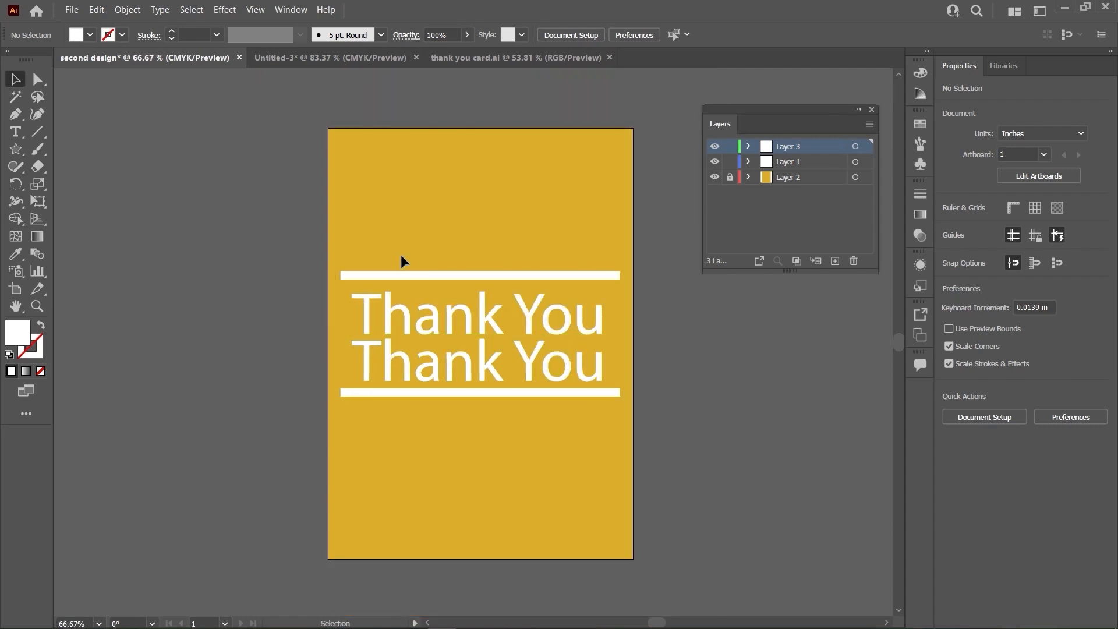
drag(402, 253, 444, 233)
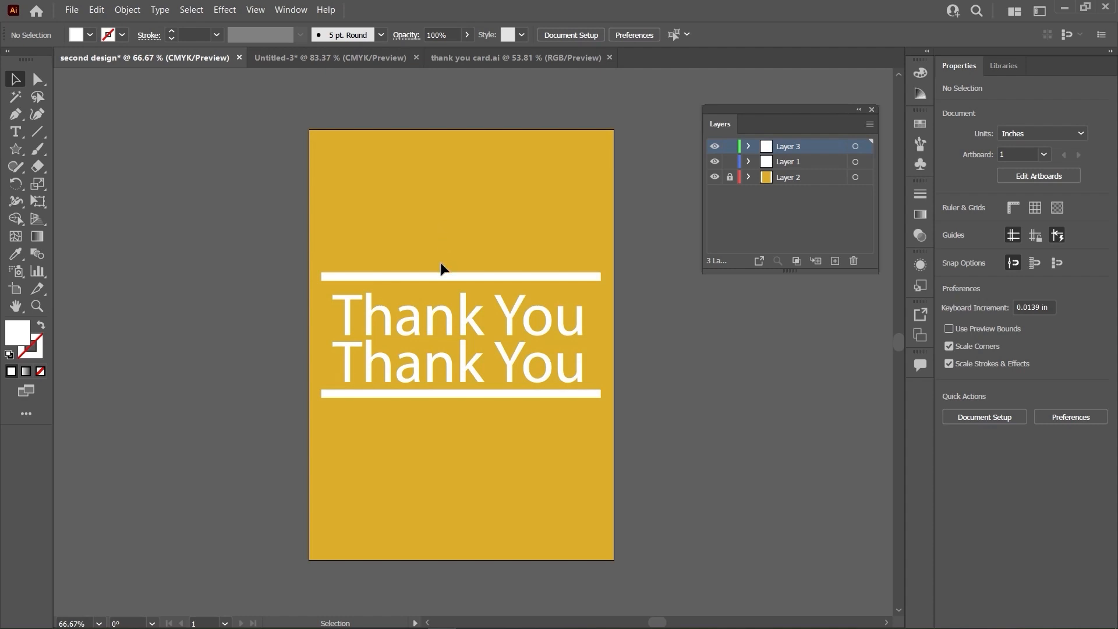
- Select the upper Thank You text, hide the bounding box, and select the lower text to check its display
click(38, 83)
click(21, 81)
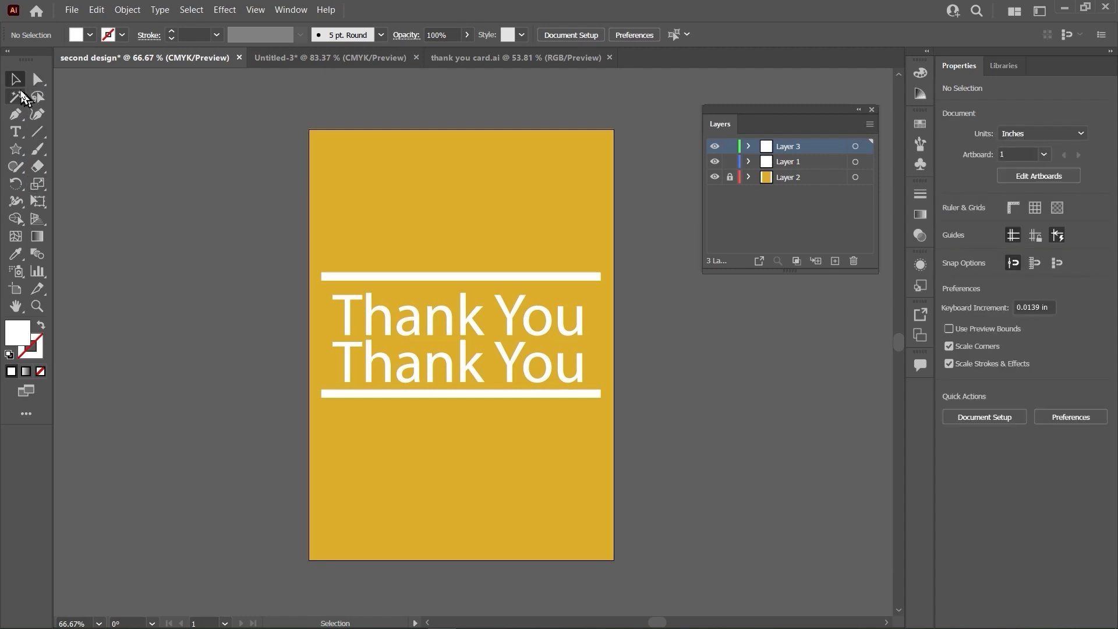
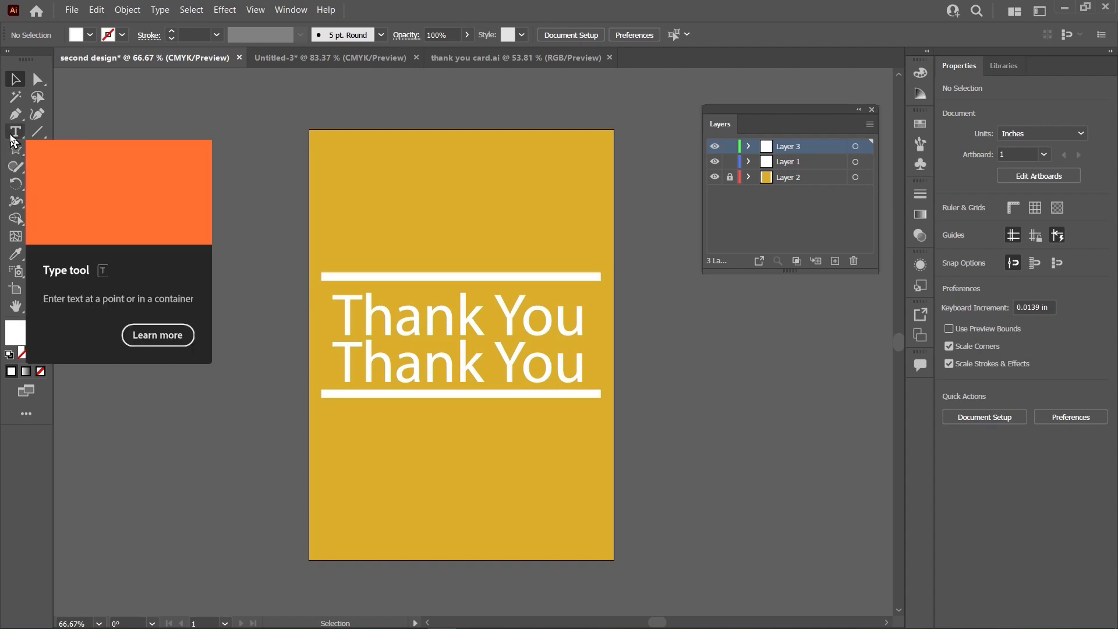
click(479, 319)
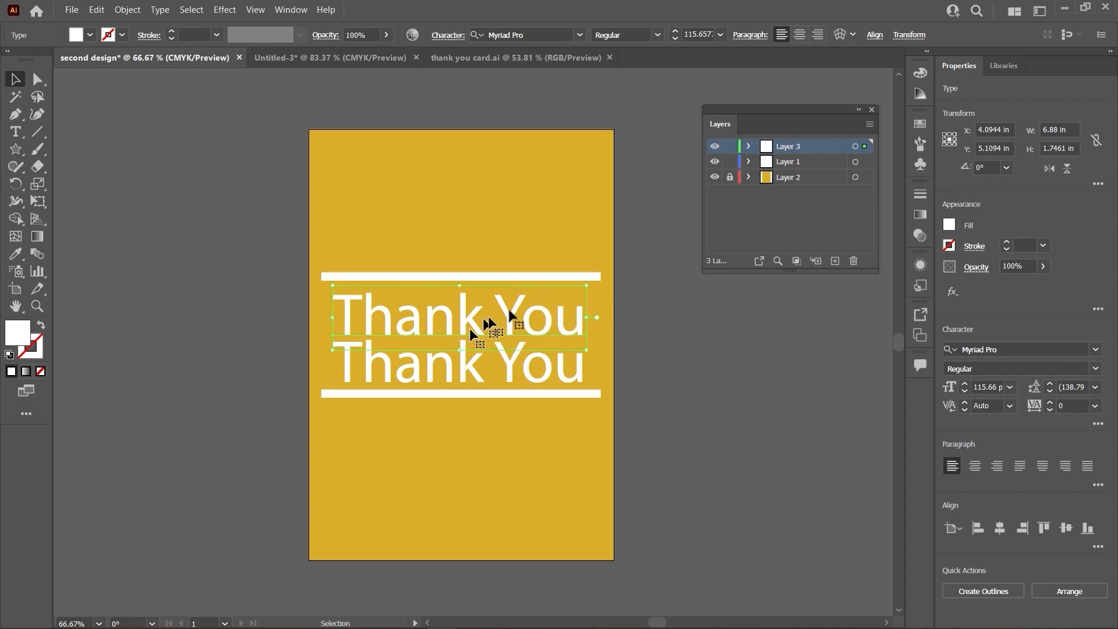
click(260, 8)
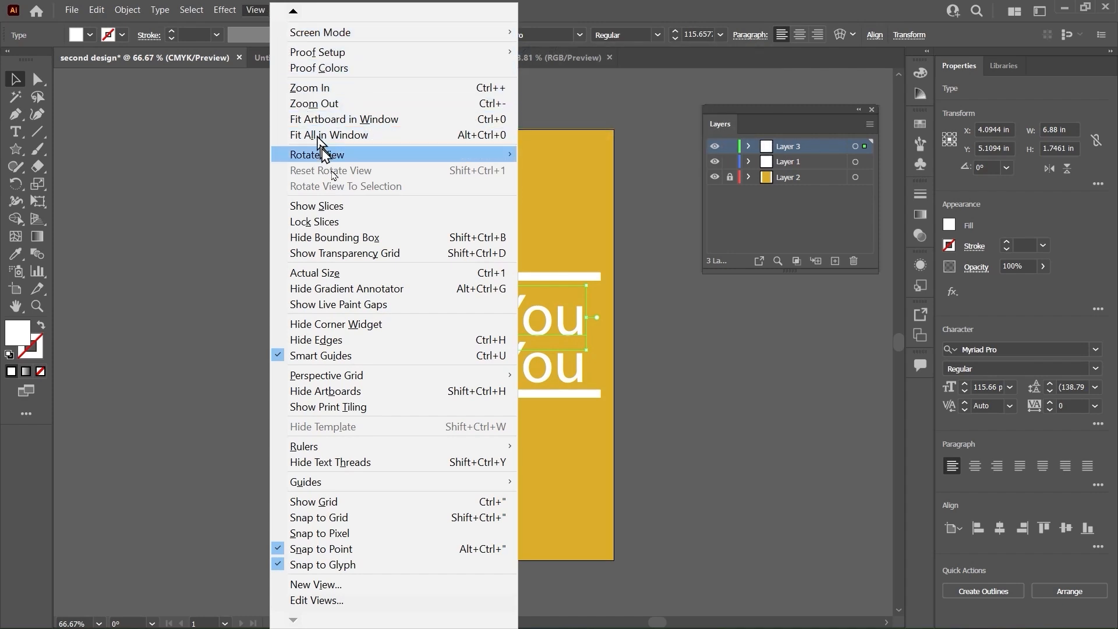
click(344, 241)
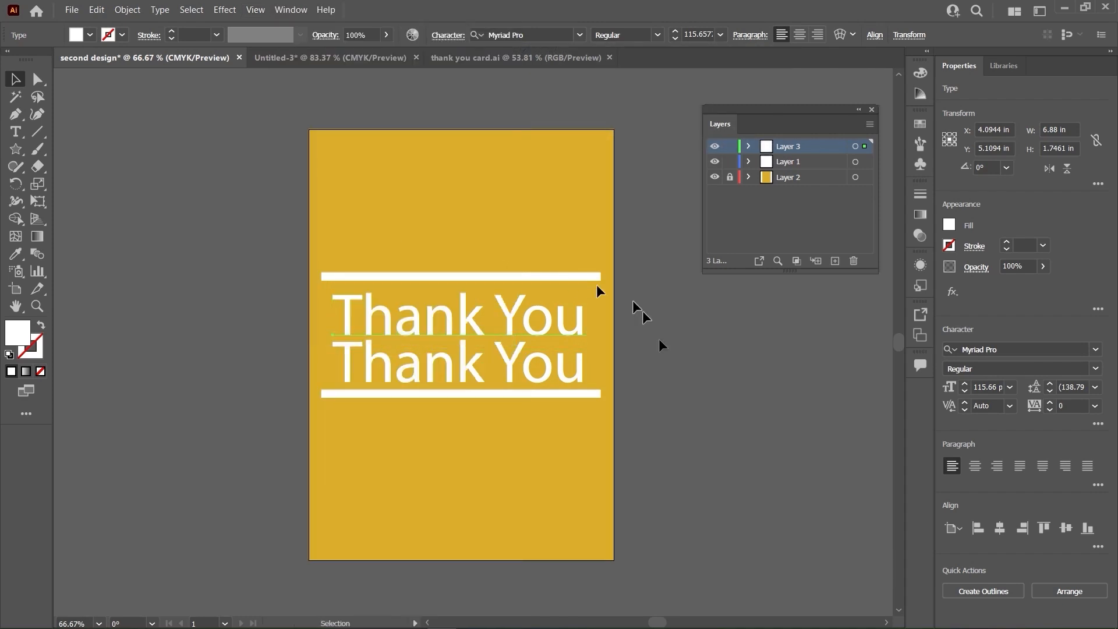
click(531, 367)
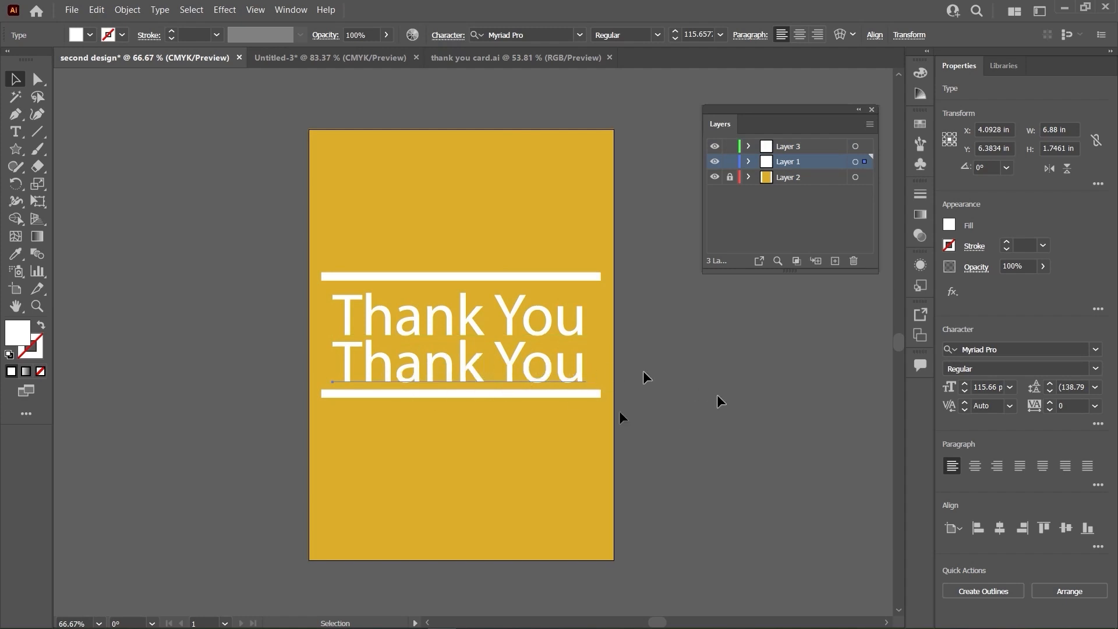
- Show the bounding box again for the upper Thank You text and move the text slightly right to about X 4.18 in
click(465, 311)
click(255, 10)
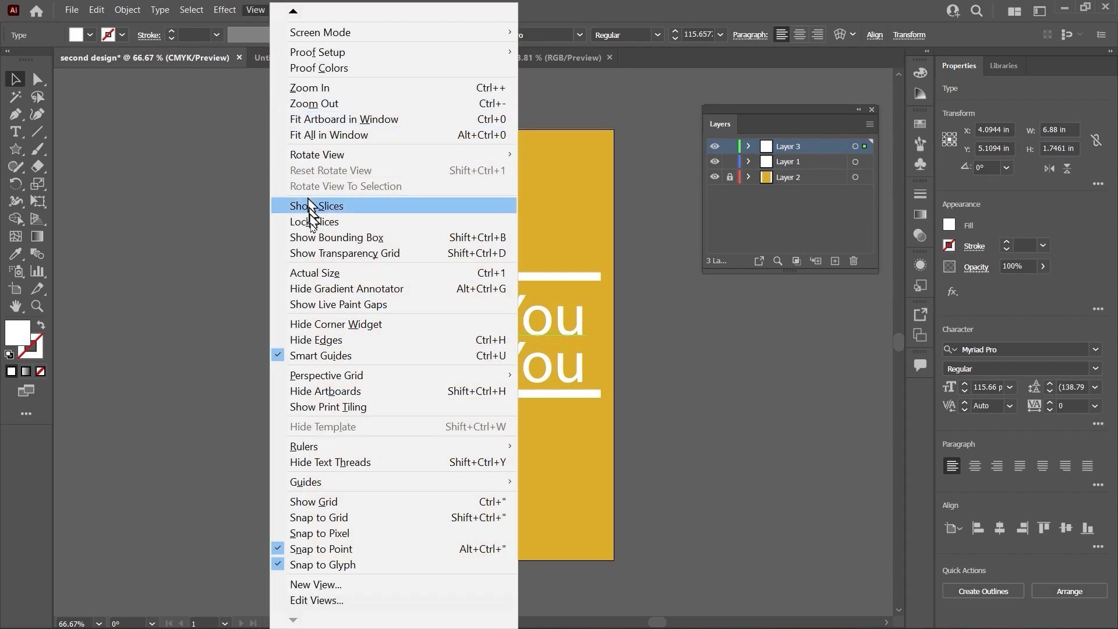
click(317, 237)
click(620, 302)
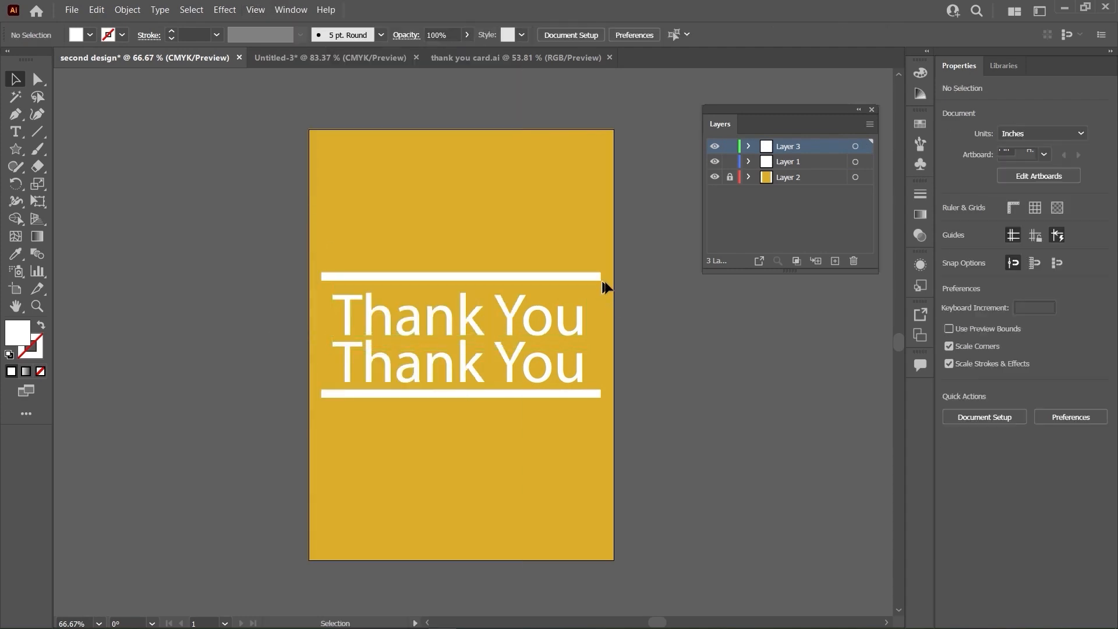
mouse_move(462, 320)
mouse_down()
mouse_move(481, 317)
mouse_move(437, 315)
mouse_move(568, 320)
mouse_move(497, 317)
mouse_move(504, 329)
mouse_move(535, 319)
mouse_move(407, 318)
mouse_move(387, 364)
mouse_move(463, 448)
mouse_move(469, 429)
mouse_move(519, 434)
mouse_move(438, 411)
mouse_move(496, 328)
mouse_move(463, 303)
mouse_up()
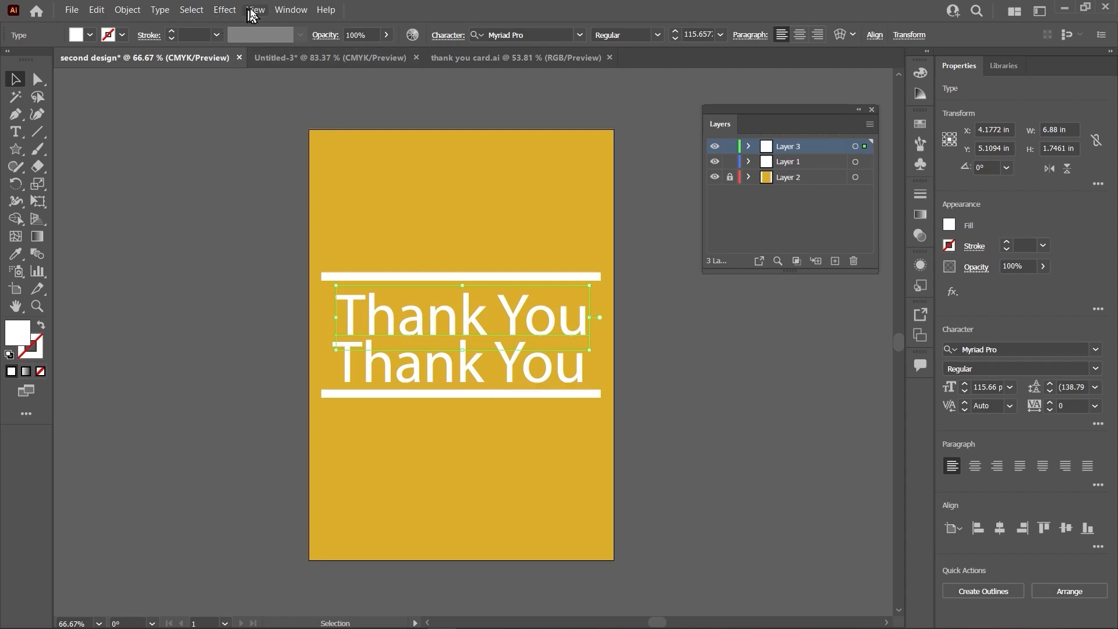
- Turn off Smart Guides and move the upper Thank You text slightly left to about X 4.16 in
click(254, 10)
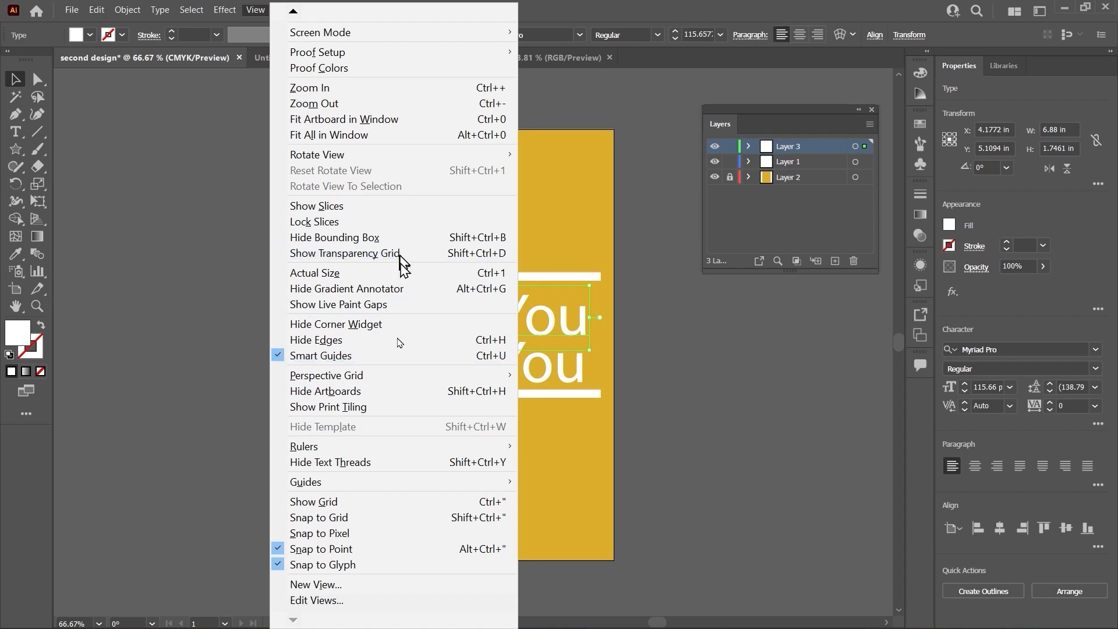
click(378, 461)
mouse_move(469, 326)
mouse_down()
mouse_move(515, 323)
mouse_move(445, 326)
mouse_move(485, 326)
mouse_move(465, 322)
mouse_up()
- Turn Smart Guides back on and deselect the upper Thank You text
click(252, 10)
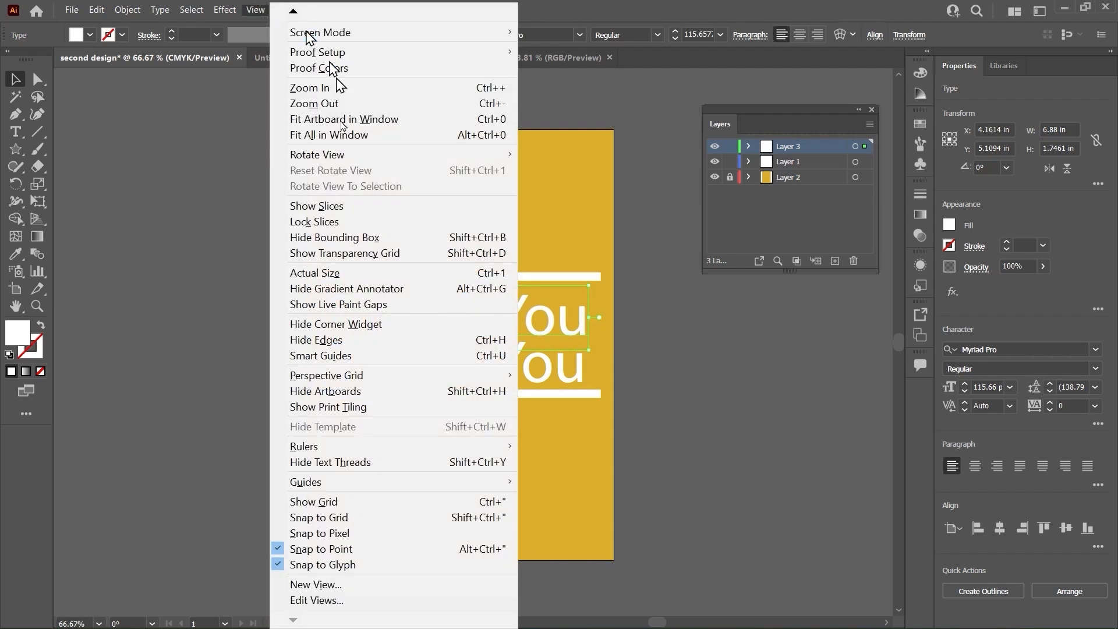
click(378, 462)
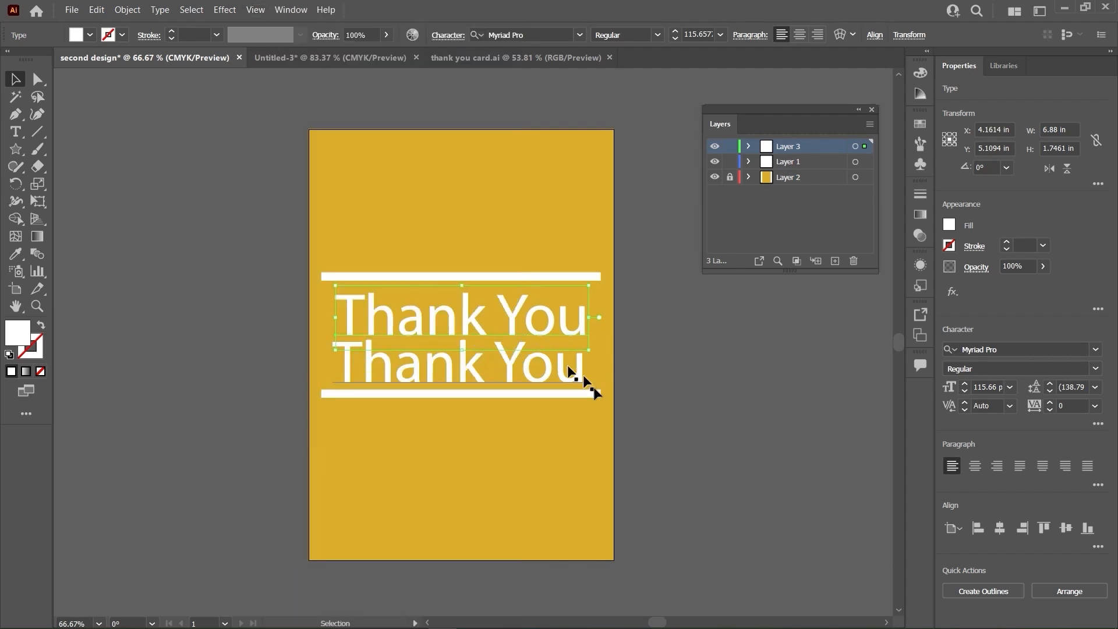
click(678, 247)
scroll(430, 186, up, 1)
scroll(430, 186, down, 2)
scroll(429, 186, up, 2)
scroll(430, 187, down, 2)
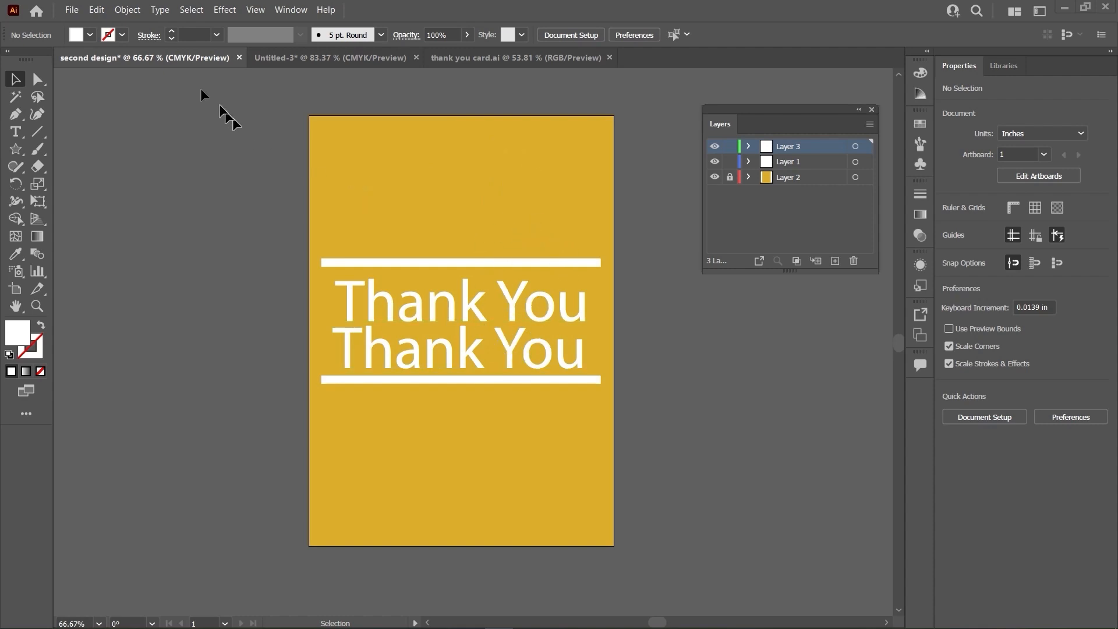
- Place the tulip vase JPG as a linked image over the Thank You text, about 4.7 by 7.1 in
click(72, 10)
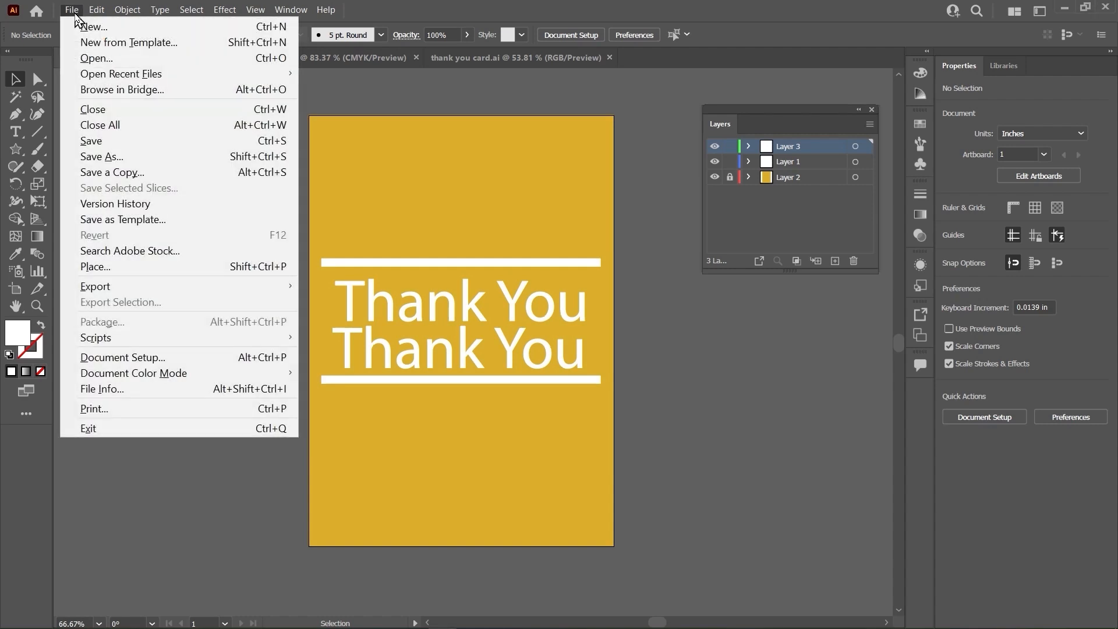
click(113, 271)
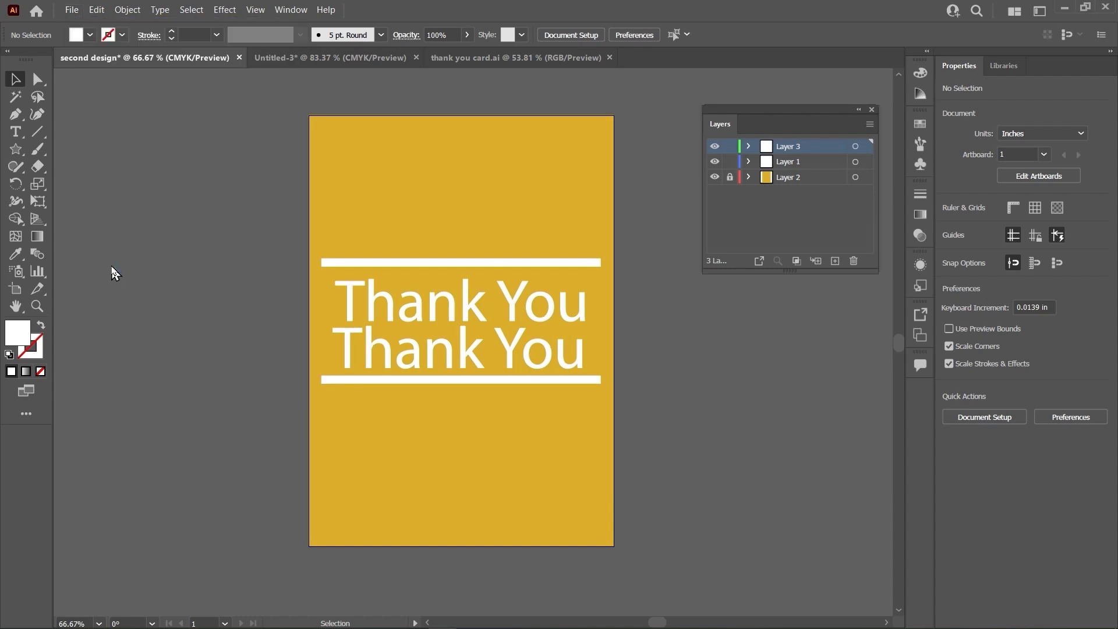
click(248, 120)
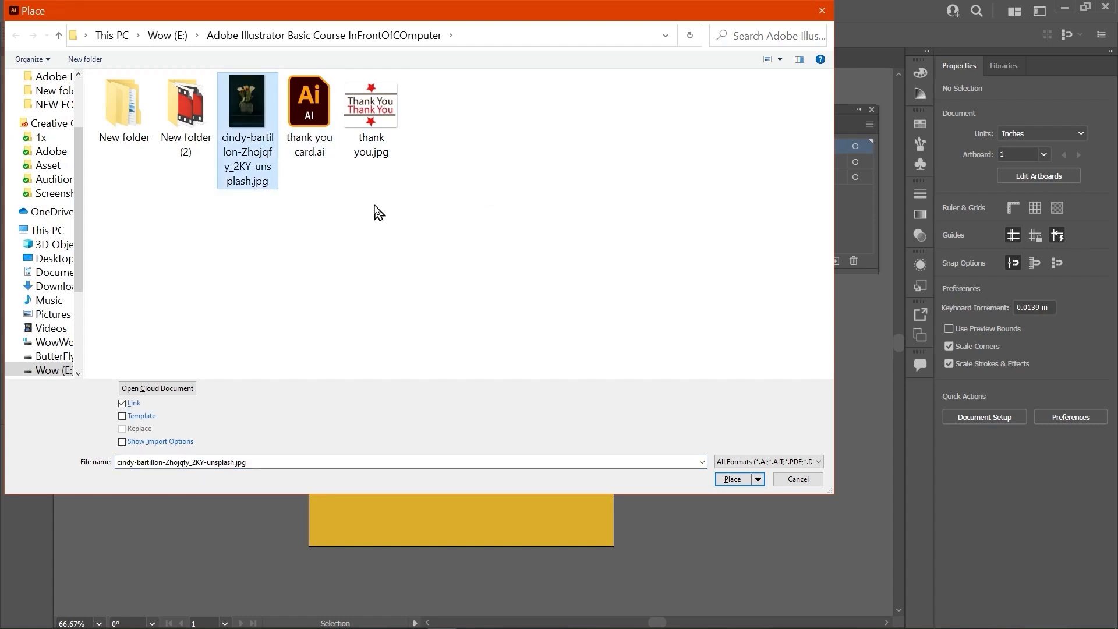
click(732, 479)
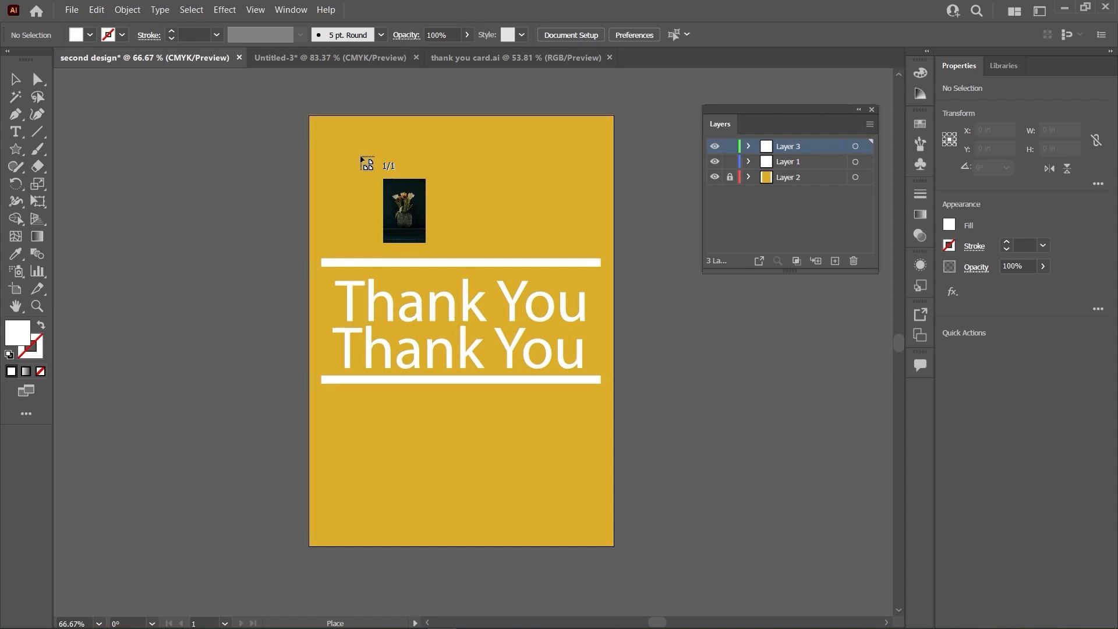
drag(361, 157, 536, 454)
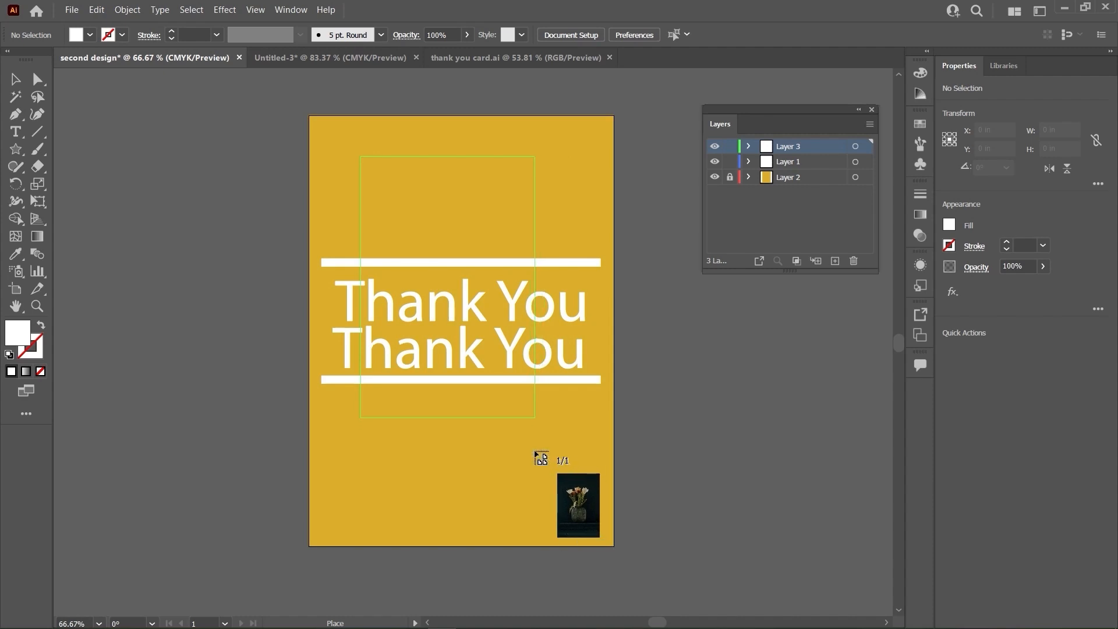
drag(536, 454, 536, 456)
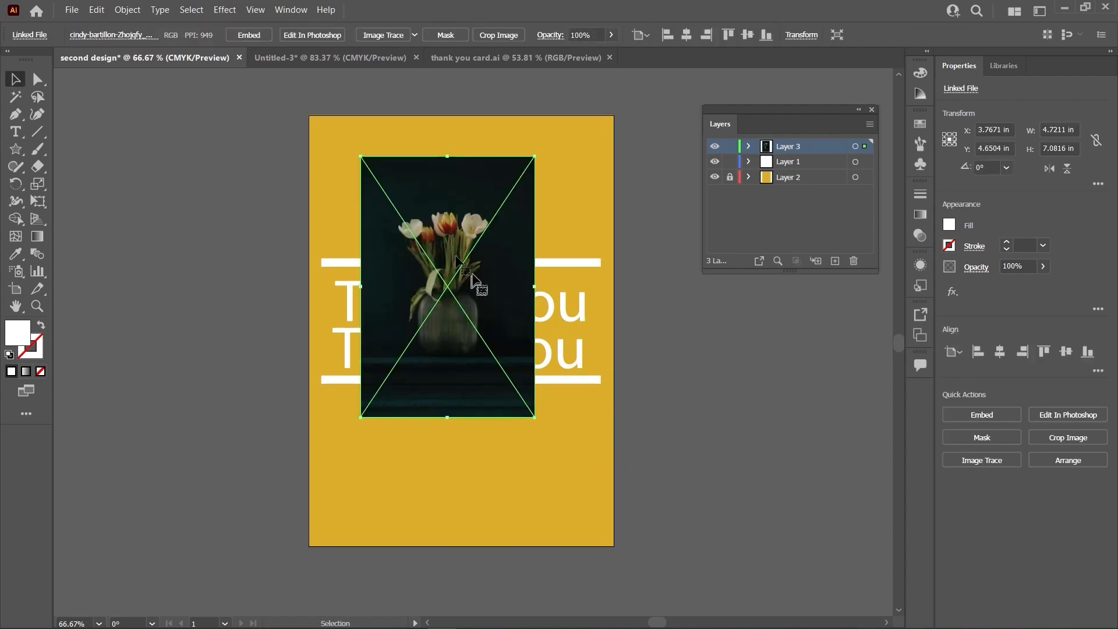
click(650, 310)
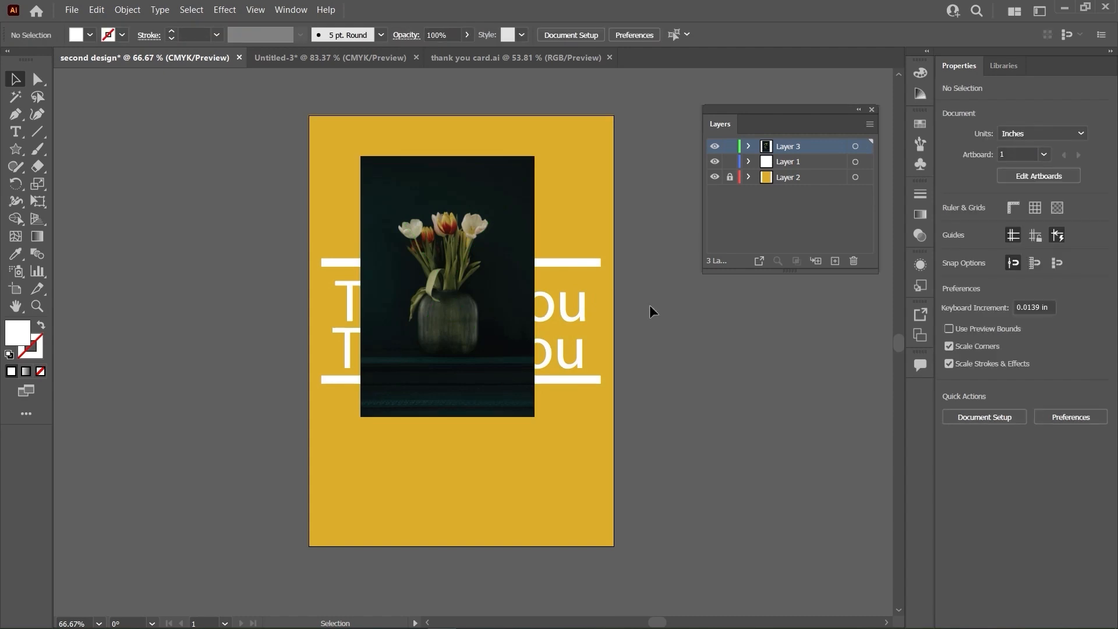
- Place the tulip vase JPG again at its full original size and shift it over the artboard
click(73, 11)
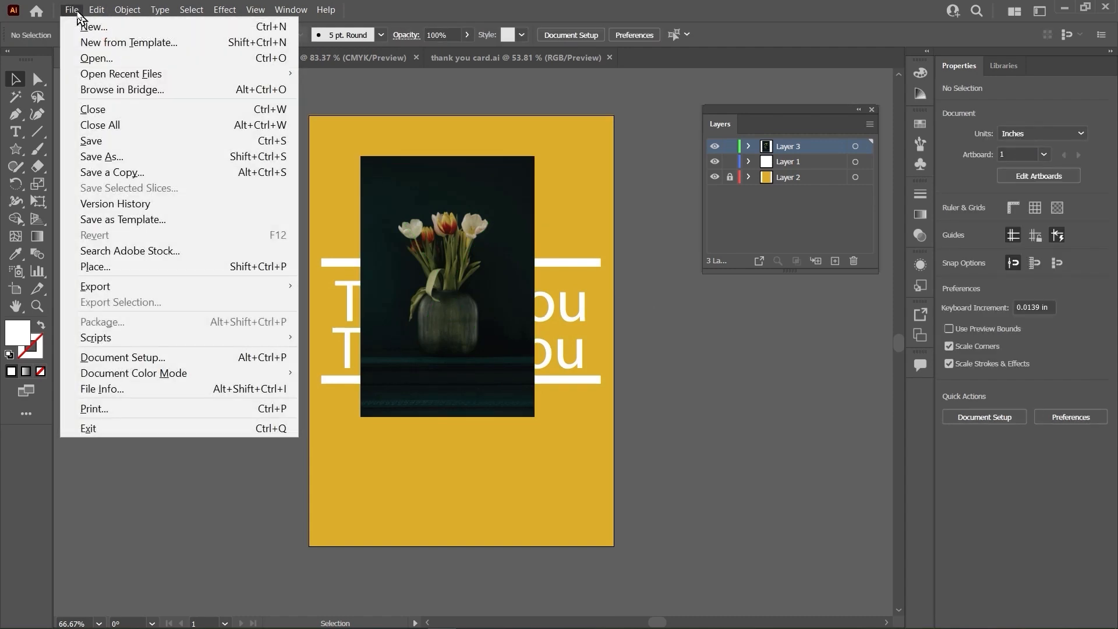
click(123, 270)
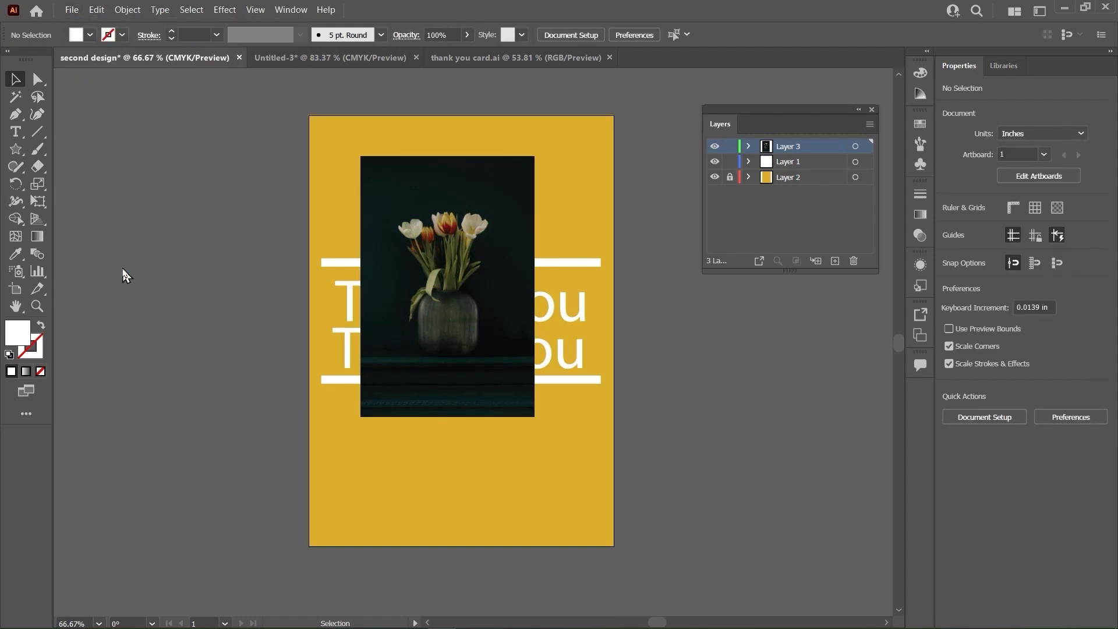
click(248, 130)
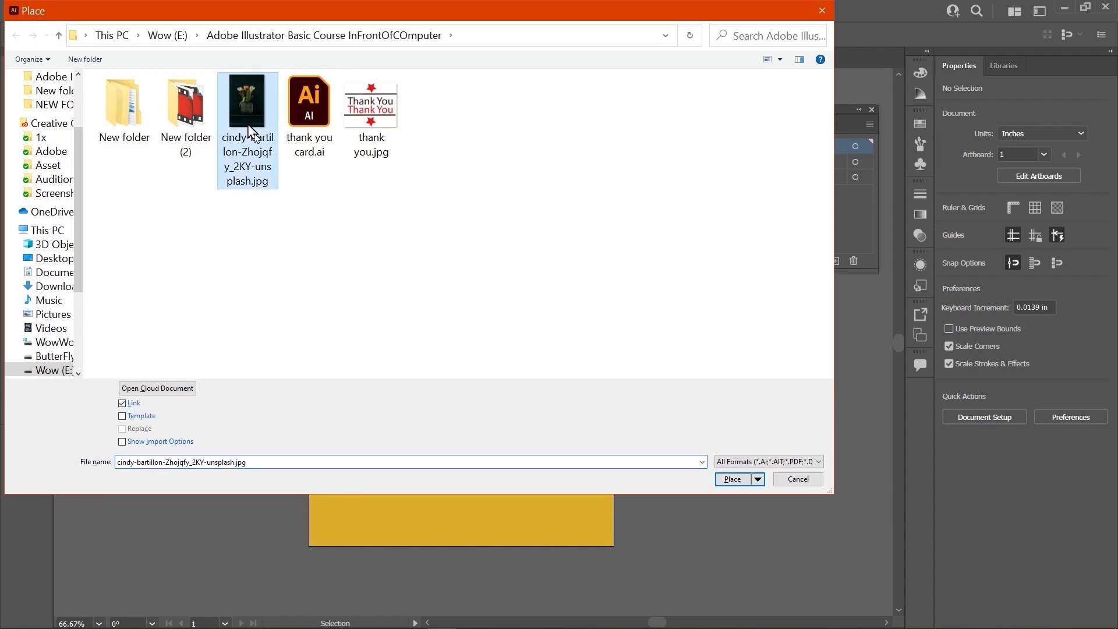
click(732, 479)
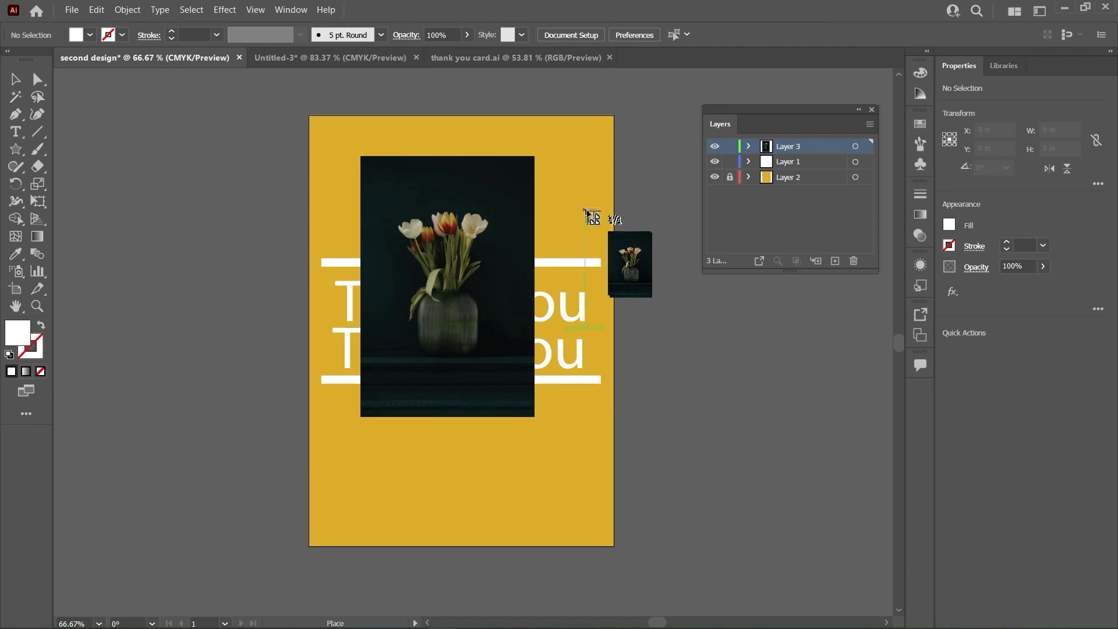
click(566, 182)
drag(684, 336, 515, 269)
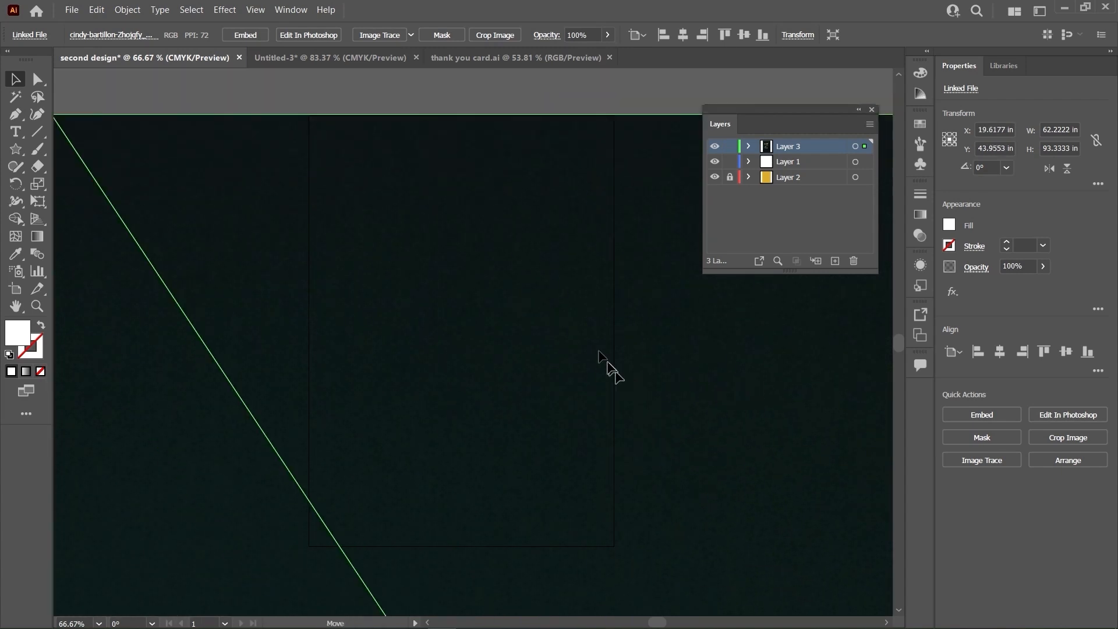
- Delete the full-size tulip image and fit the artboard on screen
key(ctrl+alt+0)
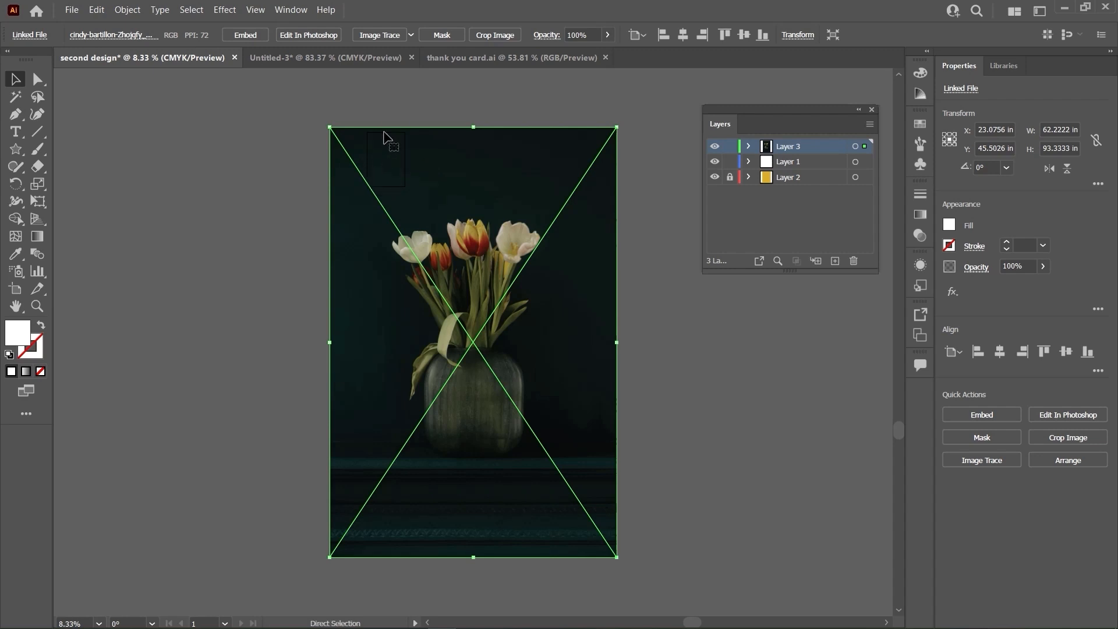
key(ctrl+equal)
key(ctrl+equal)
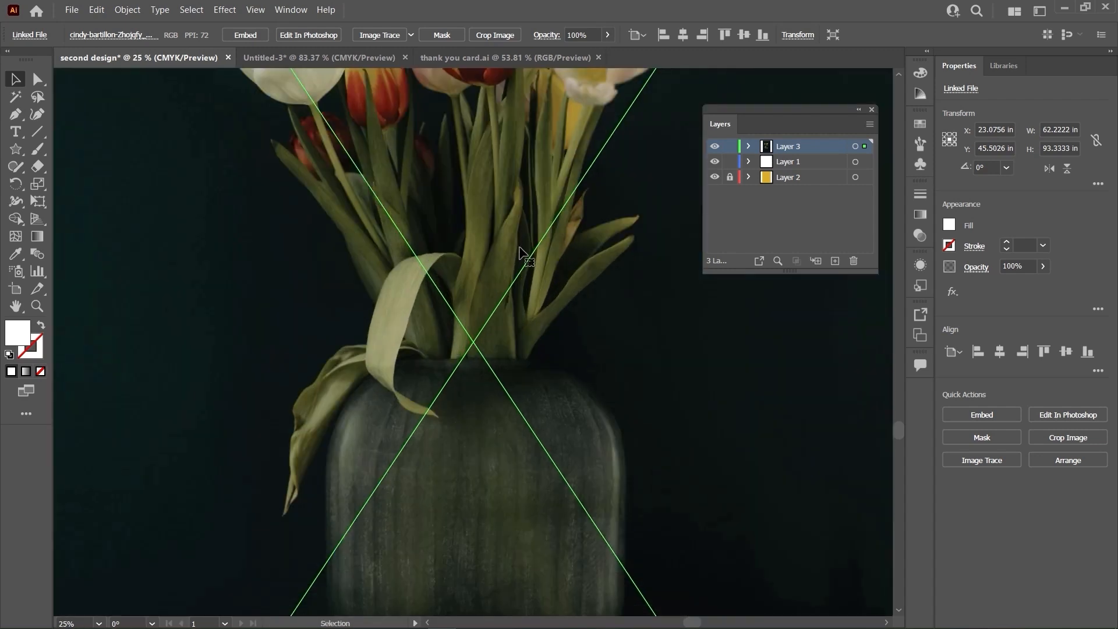
key(Delete)
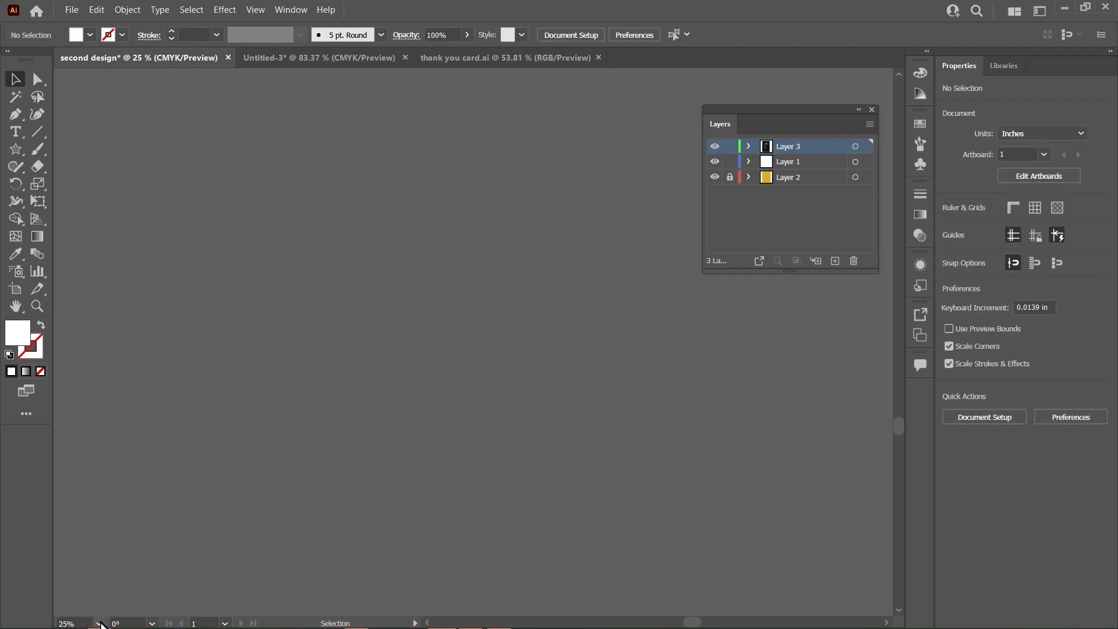
click(100, 625)
click(133, 608)
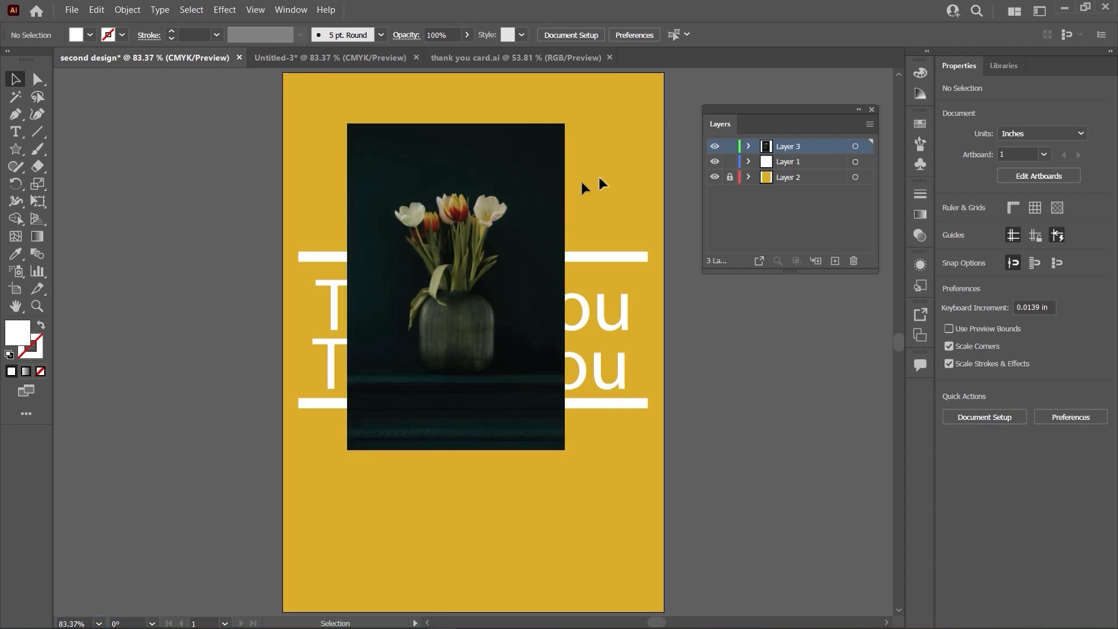
- Place the tulip vase JPG in the artboard's upper-right area as a small linked image, about 1.3 by 1.9 in
click(71, 10)
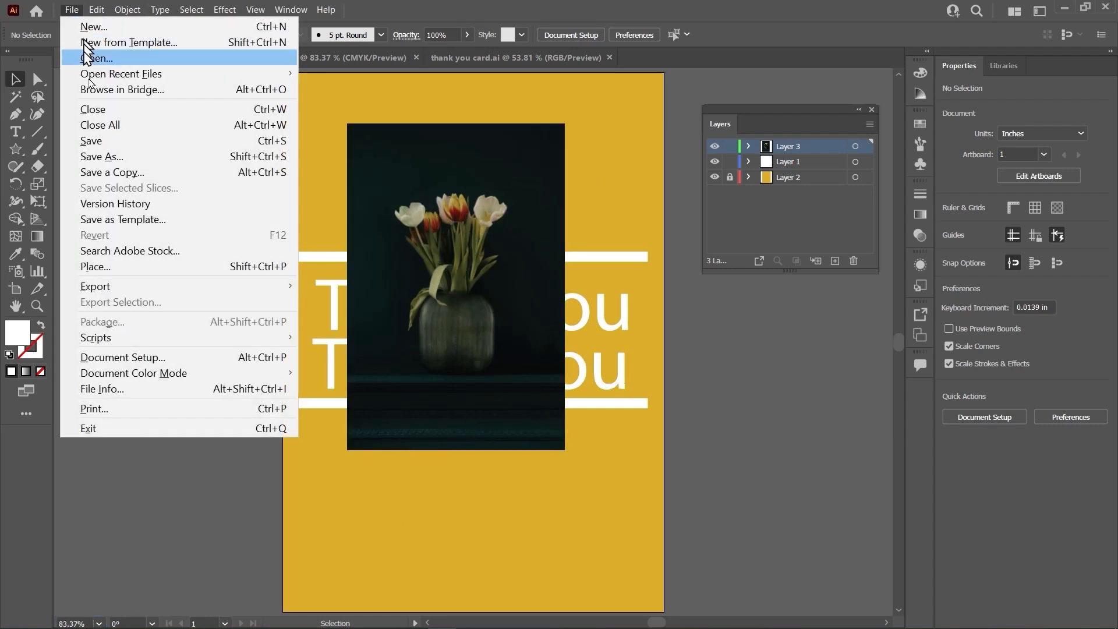
click(256, 266)
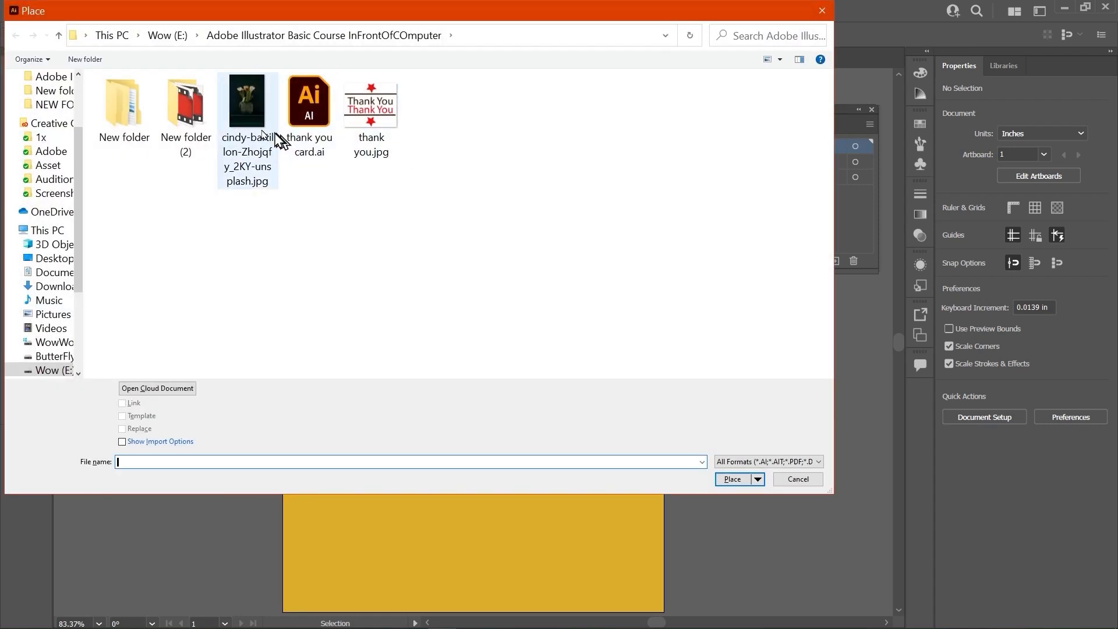
double_click(259, 134)
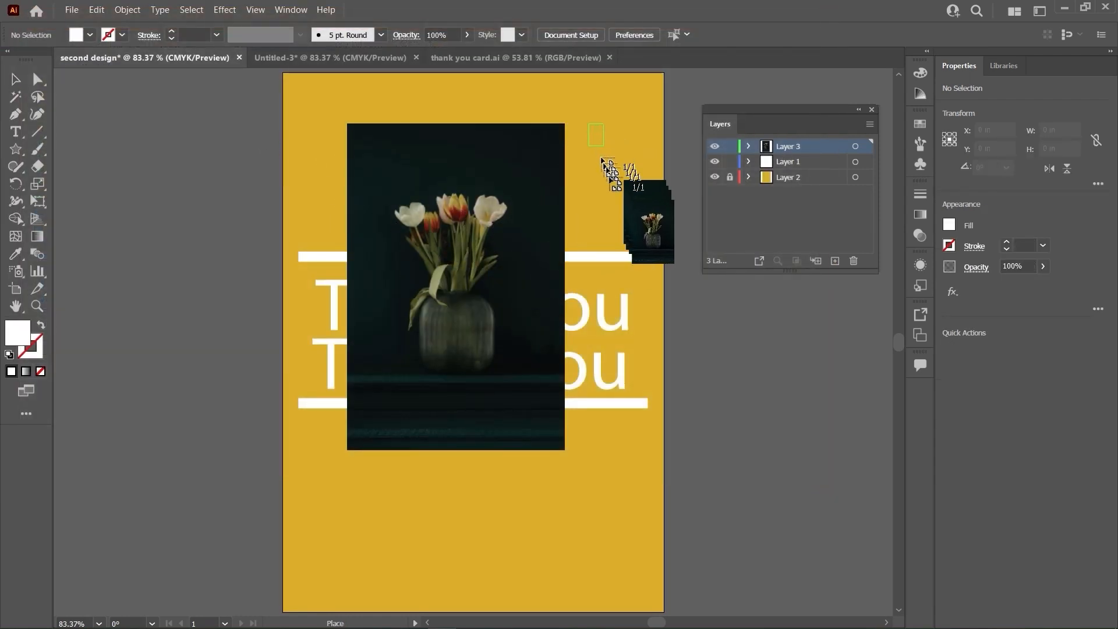
drag(636, 232, 646, 257)
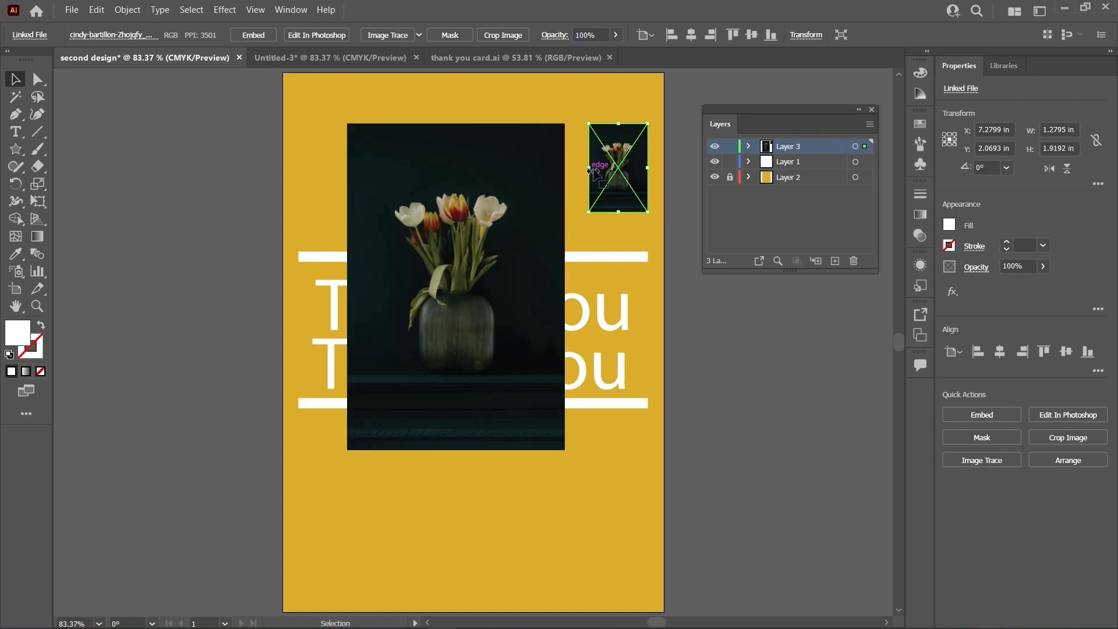
- Stretch the larger tulip image out of proportion to about 6.8 by 2.9 in, and undo the distortion
click(514, 349)
click(574, 310)
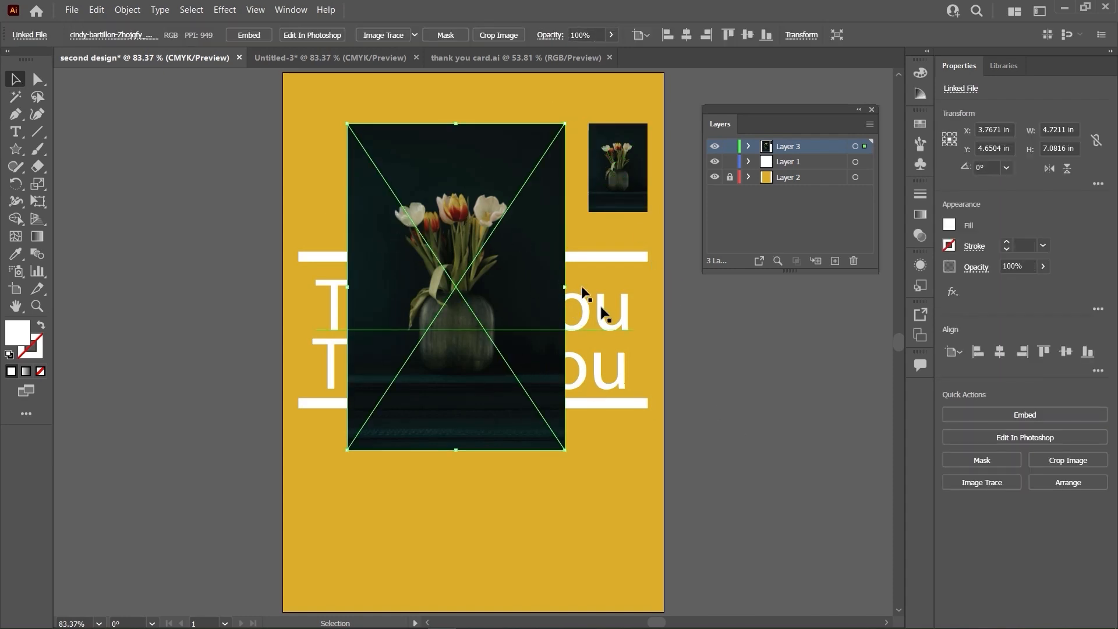
click(537, 300)
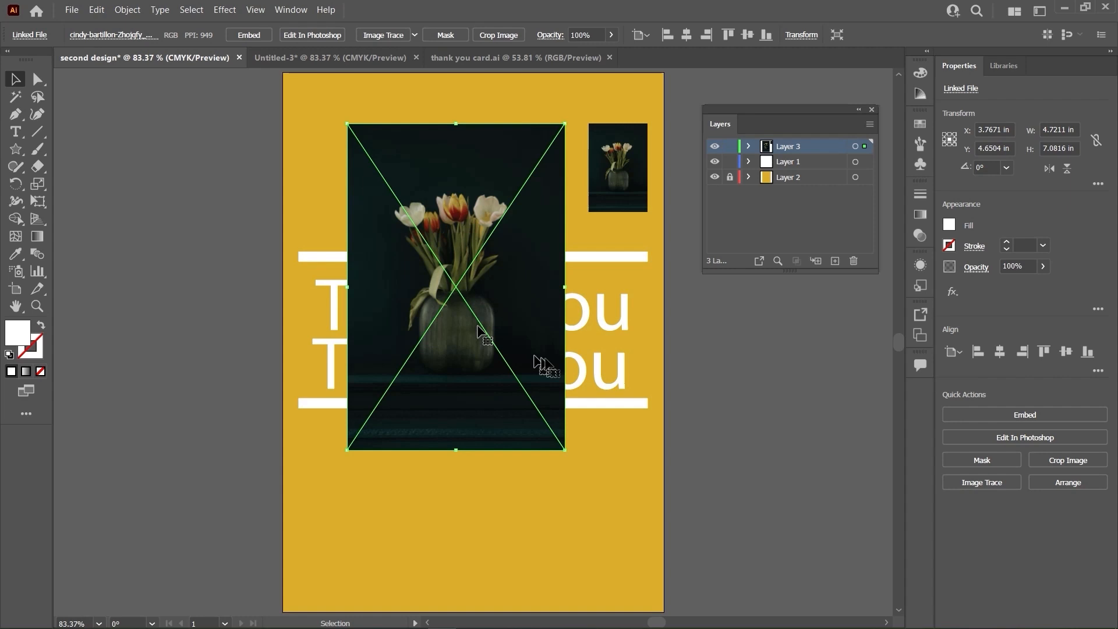
drag(565, 450, 659, 256)
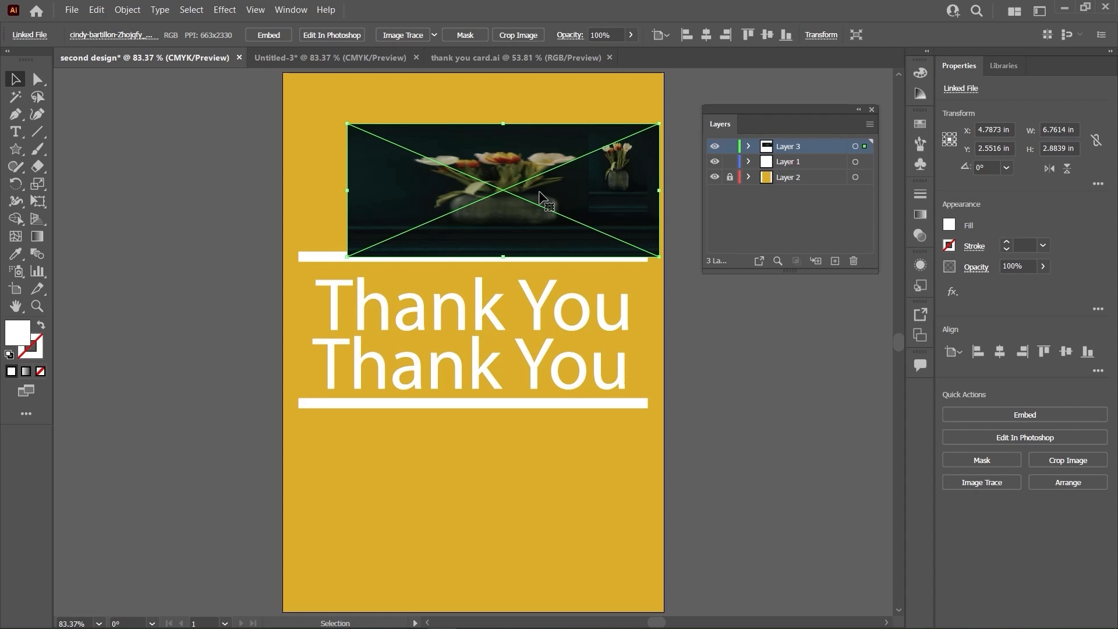
key(ctrl+z)
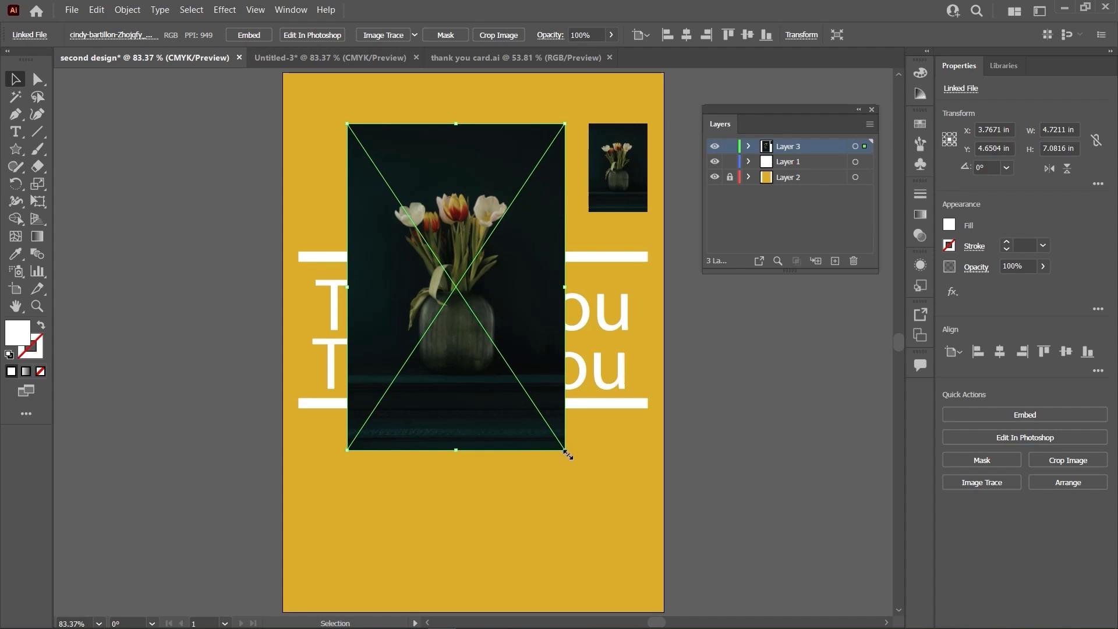
- Scale the larger tulip image down proportionally to fit above the upper white bar, and select the upper Thank You text
drag(567, 454, 509, 278)
click(461, 319)
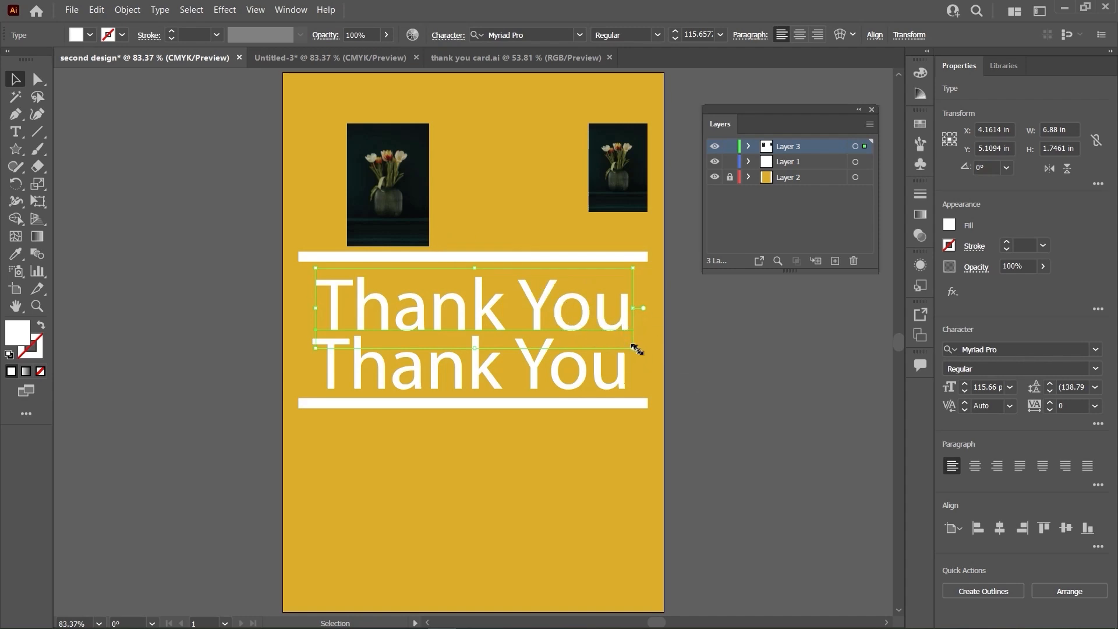
click(691, 347)
click(511, 318)
- Move the larger tulip image to the centre above the upper white bar and set the small one against its left side
drag(414, 187, 499, 196)
drag(631, 165, 406, 203)
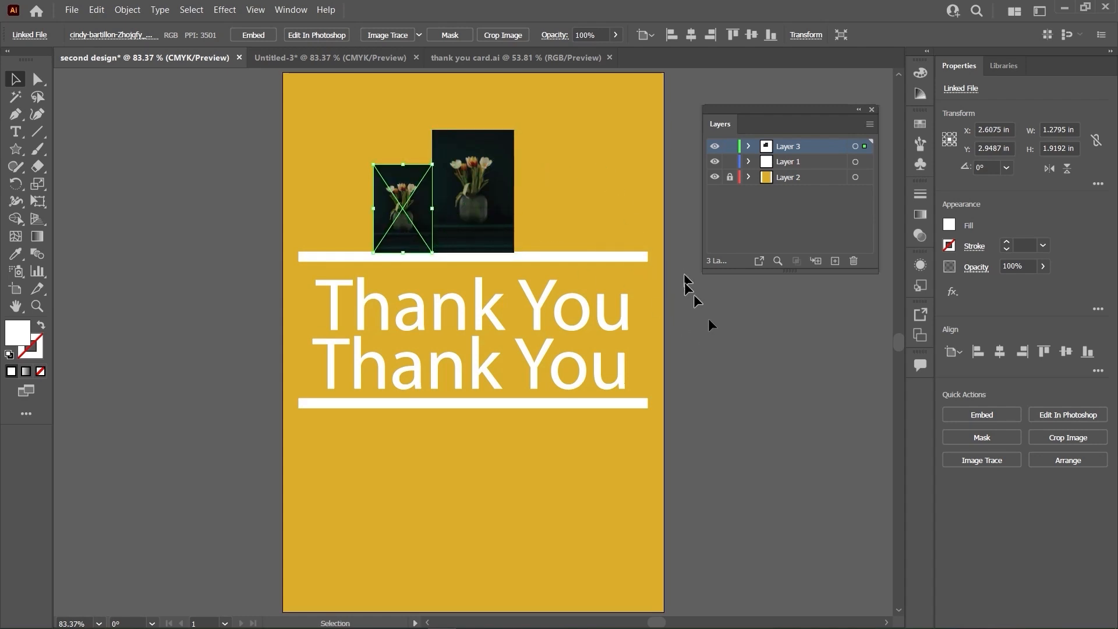
- Duplicate the small tulip image and place the copy level with it, against the right side of the larger image
click(701, 320)
click(407, 213)
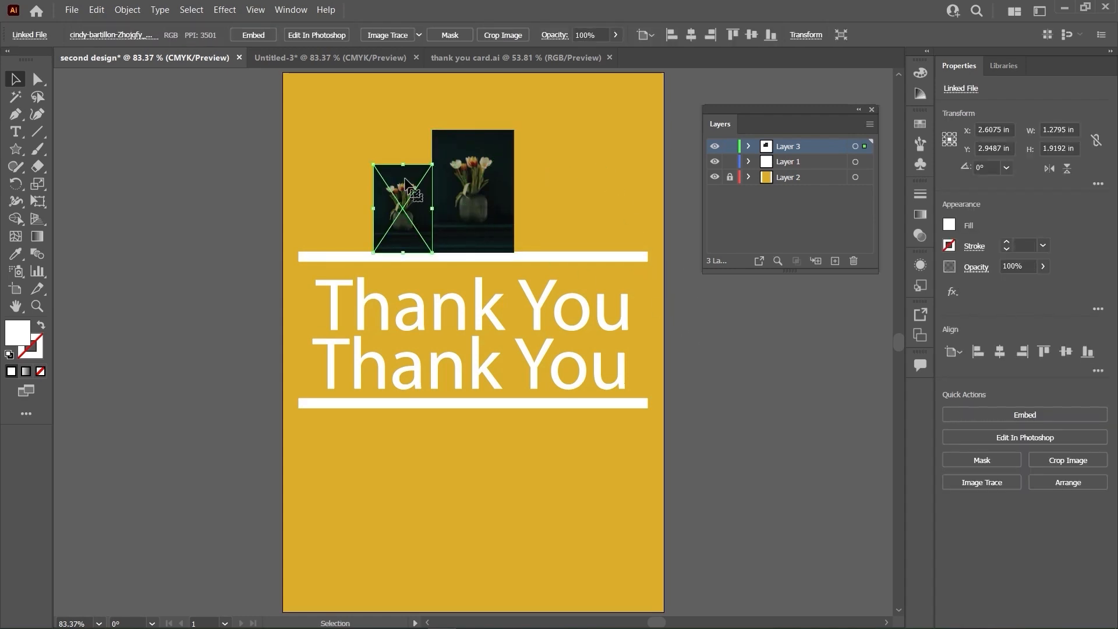
drag(405, 192, 548, 201)
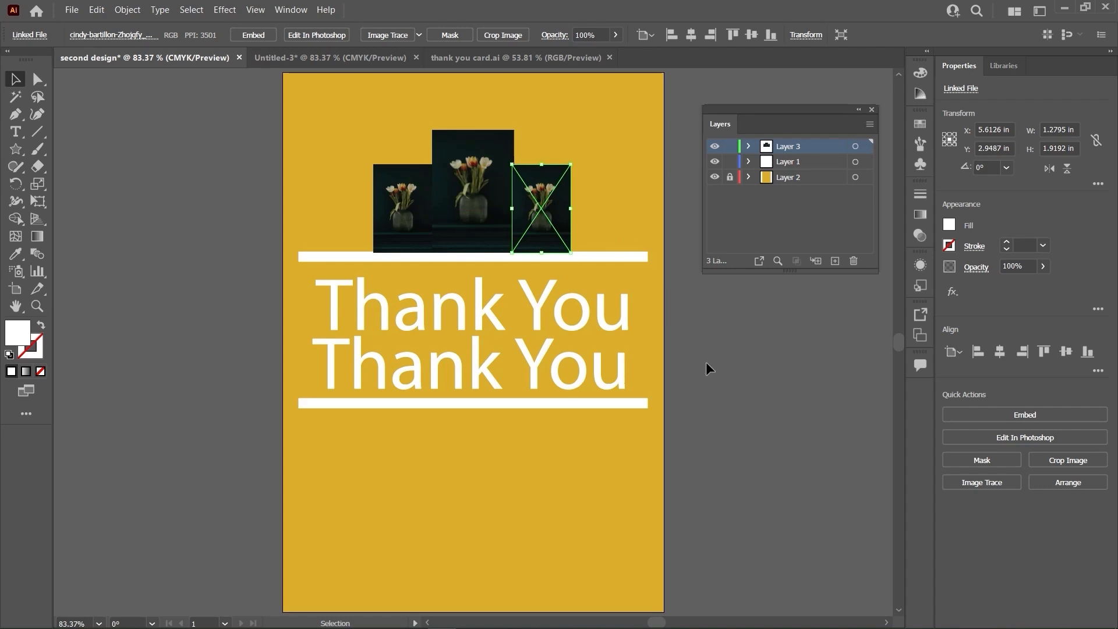
- Select the three tulip images one at a time to check that each is a separate object
click(675, 327)
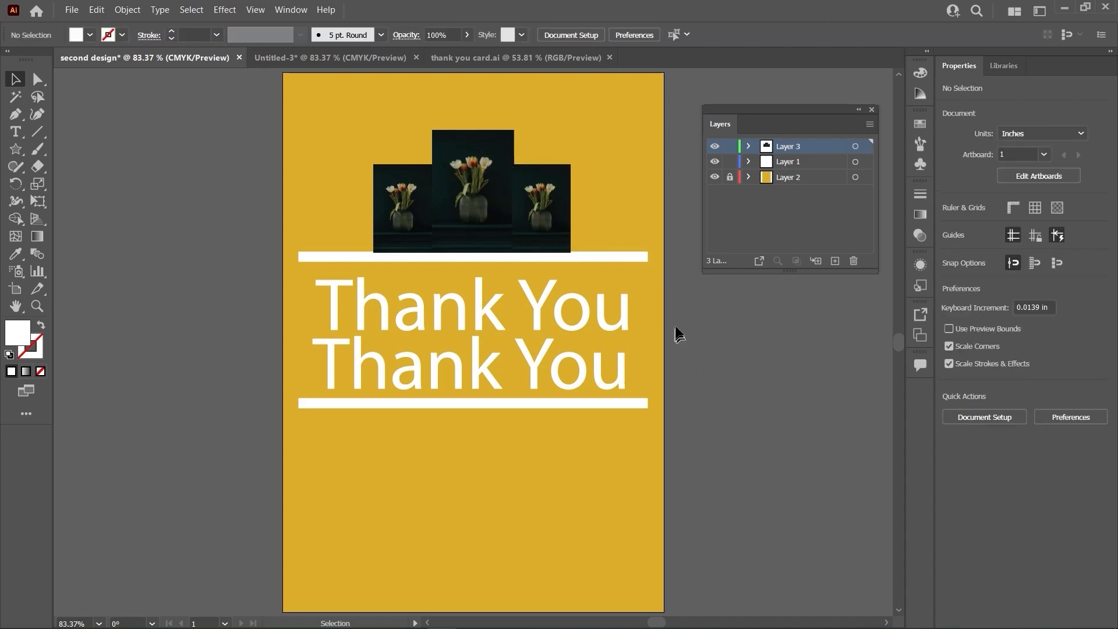
click(555, 222)
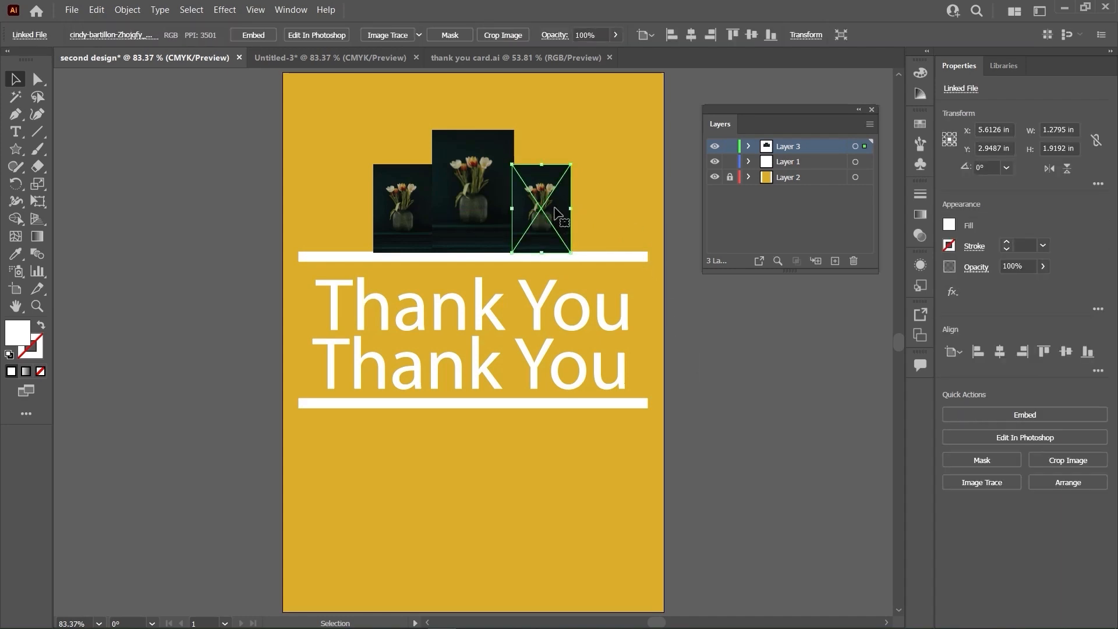
click(757, 352)
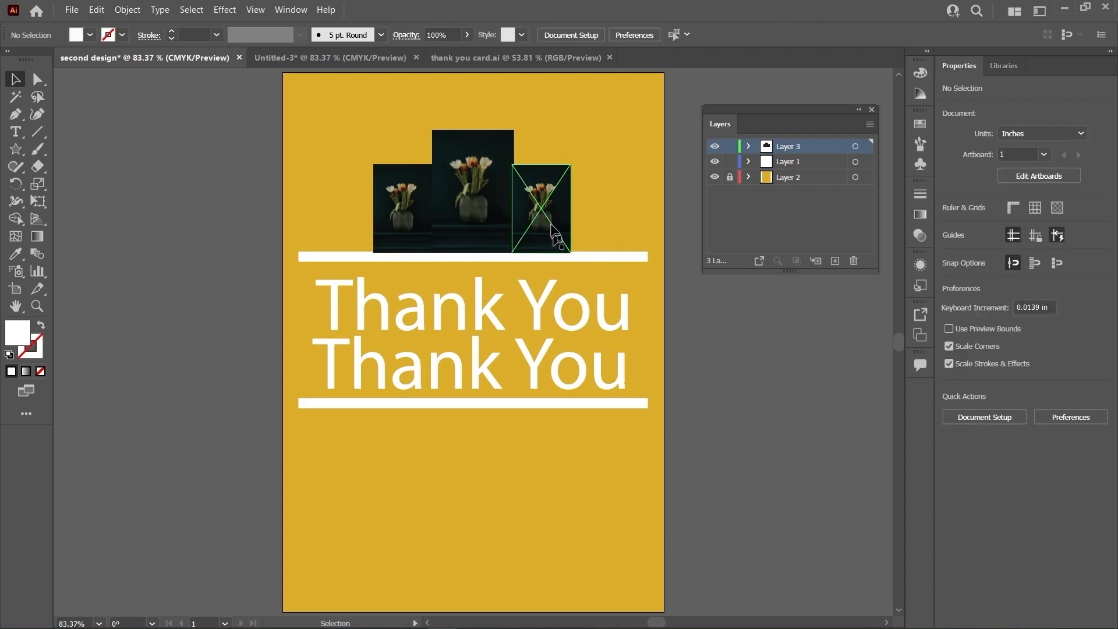
click(531, 182)
click(482, 207)
click(421, 224)
click(475, 210)
click(548, 219)
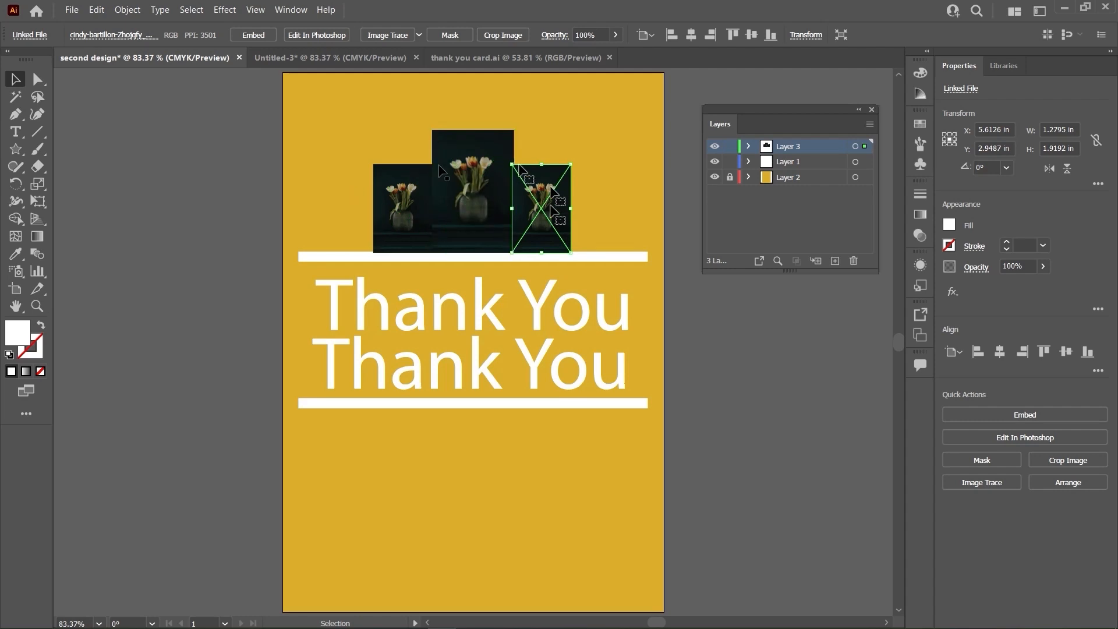
click(479, 201)
- Select all three tulip images and scale them up together proportionally to about 4.7 by 2.9 in
click(424, 211)
shift+click(478, 211)
shift+click(545, 207)
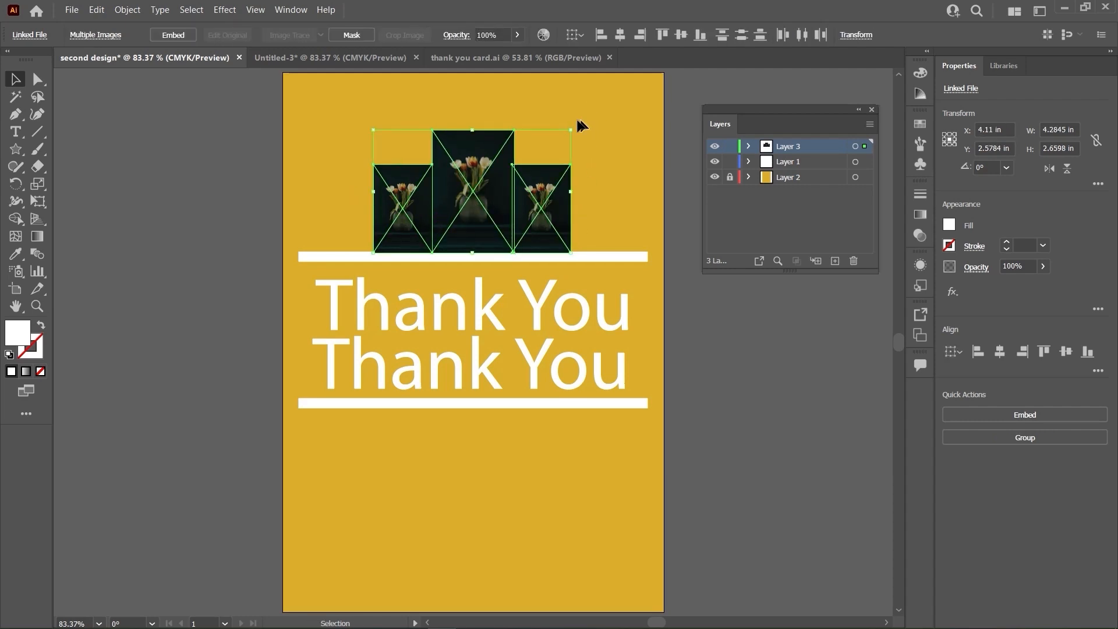
drag(572, 131, 591, 116)
click(740, 364)
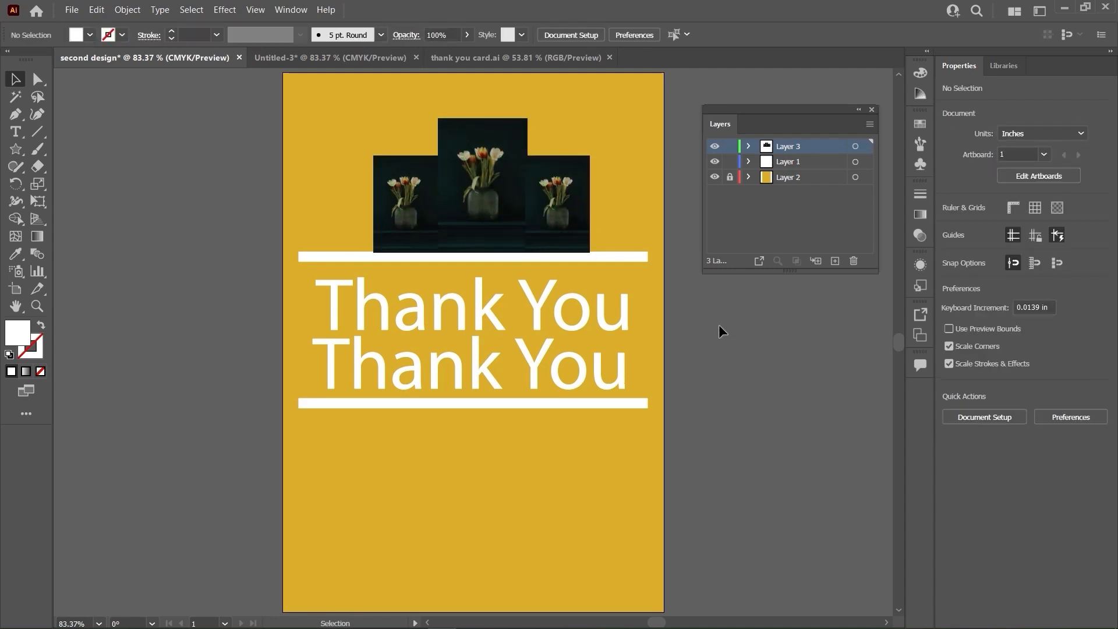
- Select all three tulip images above the upper white bar and group them
scroll(719, 324, up, 2)
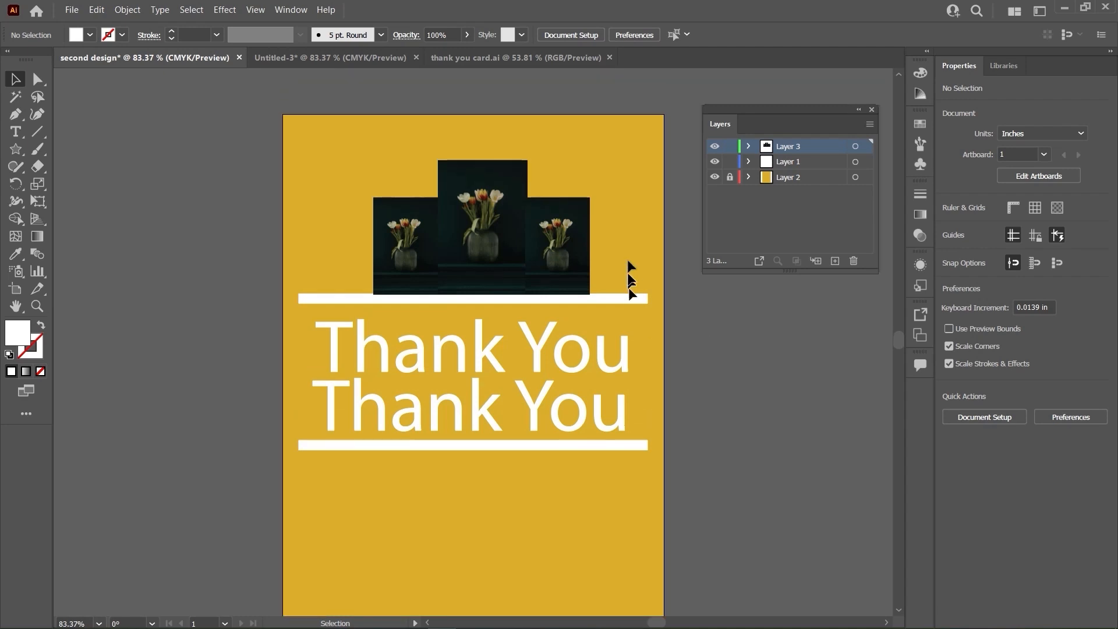
click(582, 274)
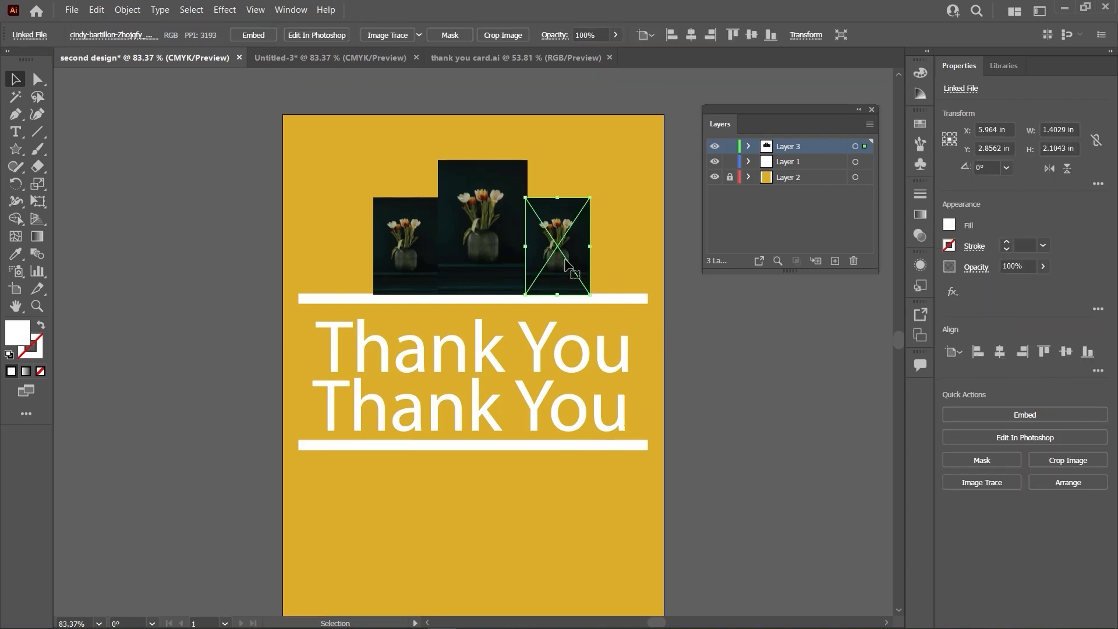
shift+click(487, 265)
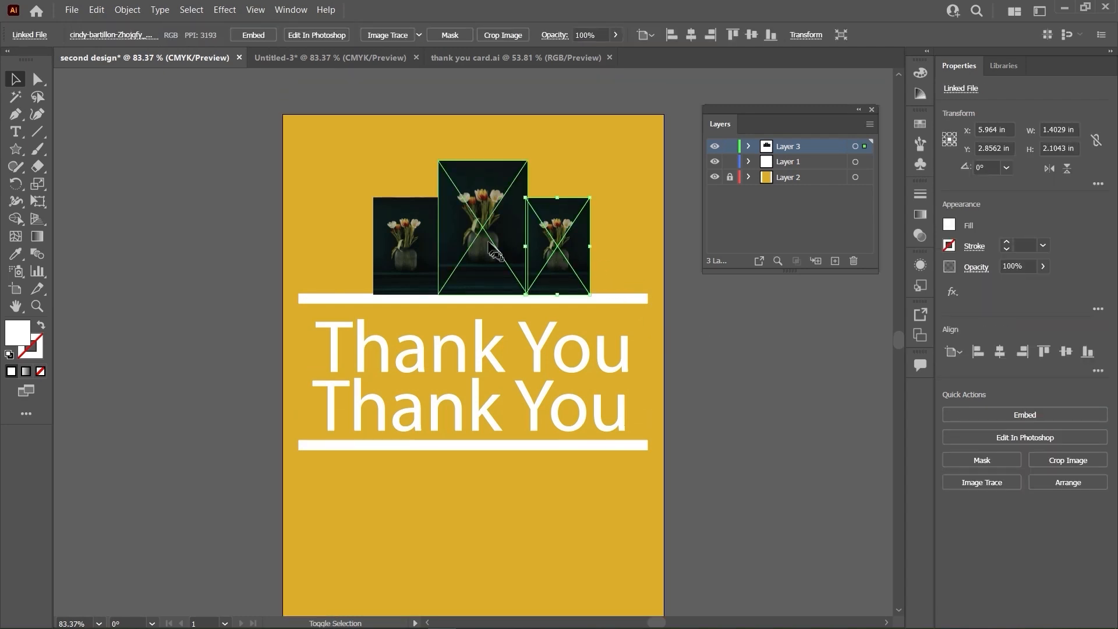
shift+click(412, 258)
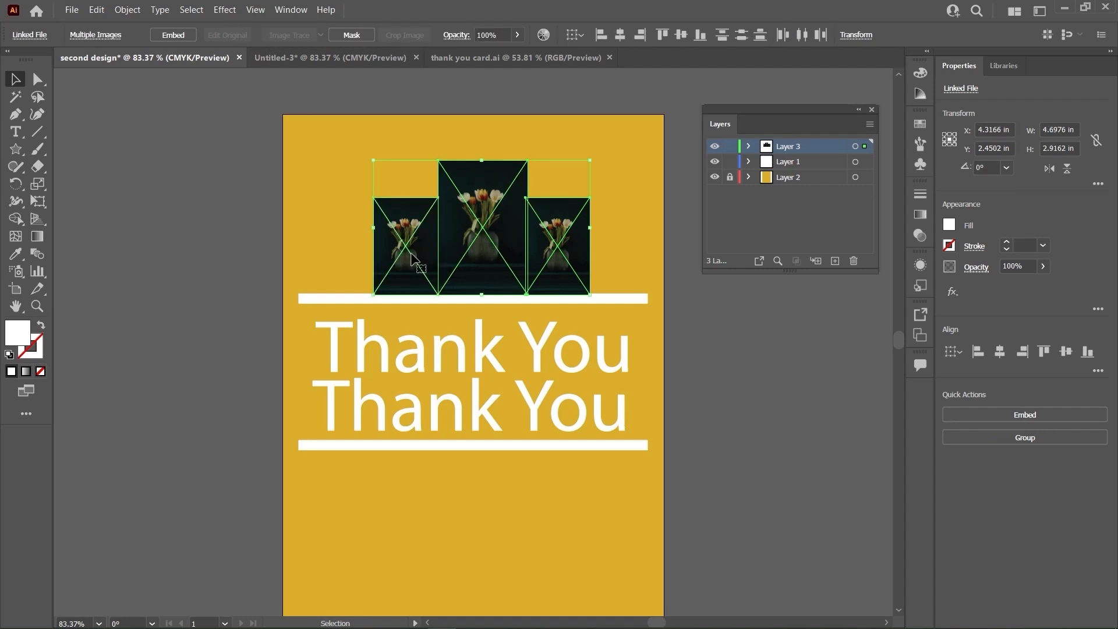
right_click(413, 258)
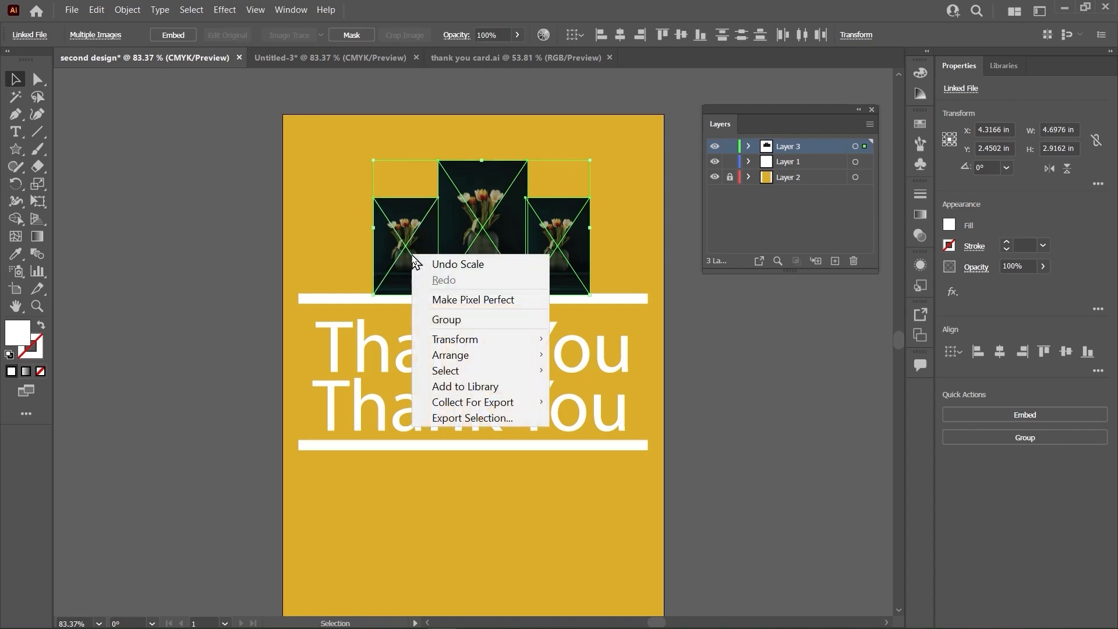
click(446, 320)
click(720, 335)
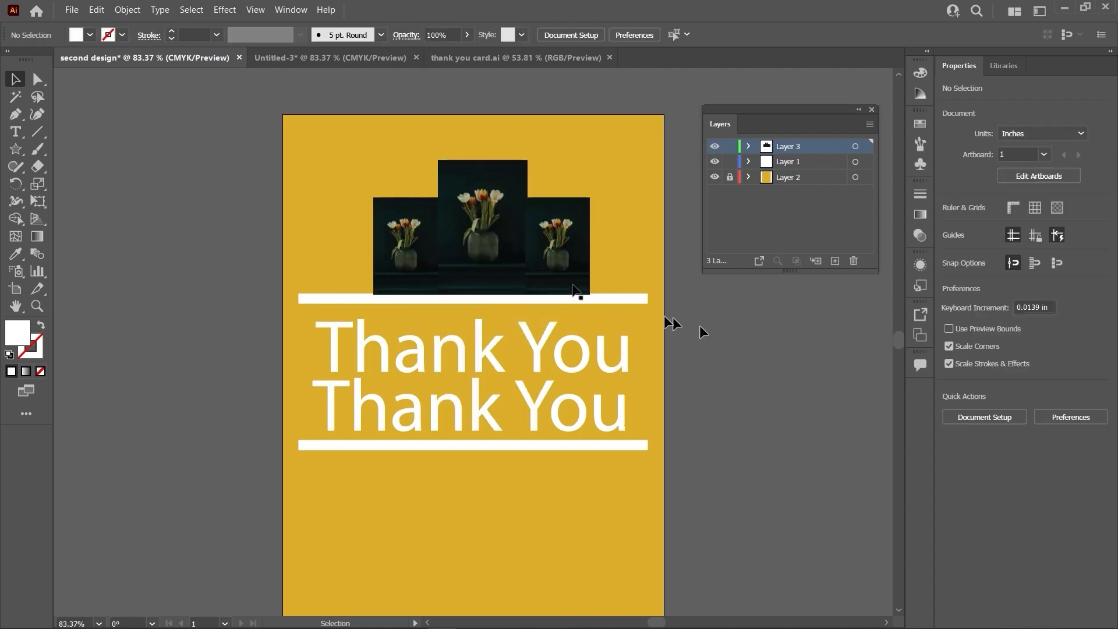
- Move the tulip image group slightly left so it is centred horizontally above the Thank You text
click(483, 239)
drag(582, 248, 527, 248)
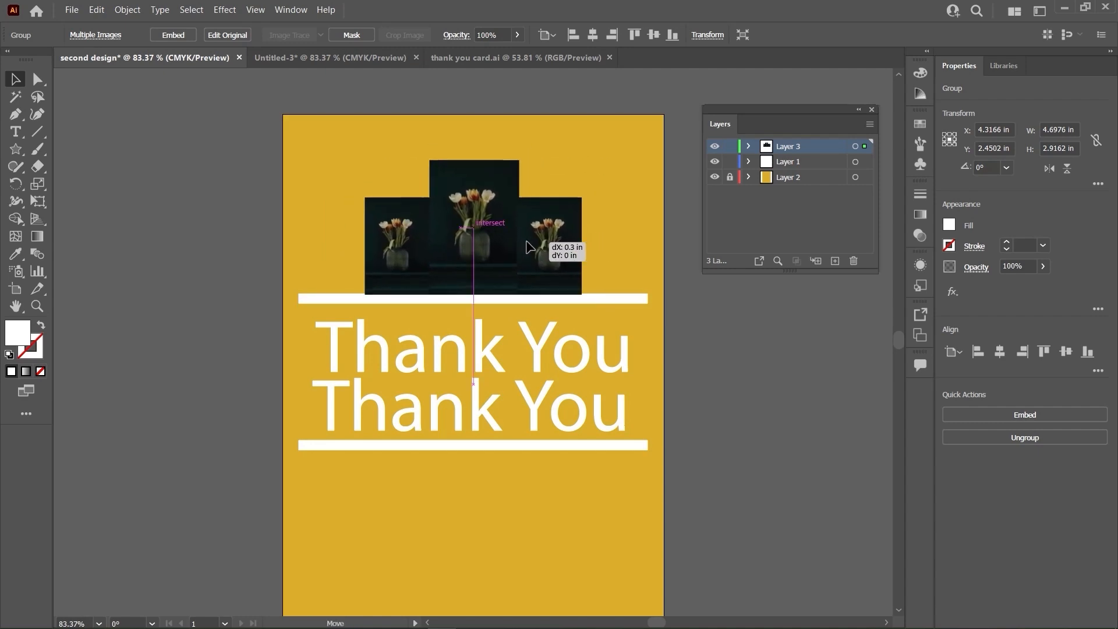
click(701, 309)
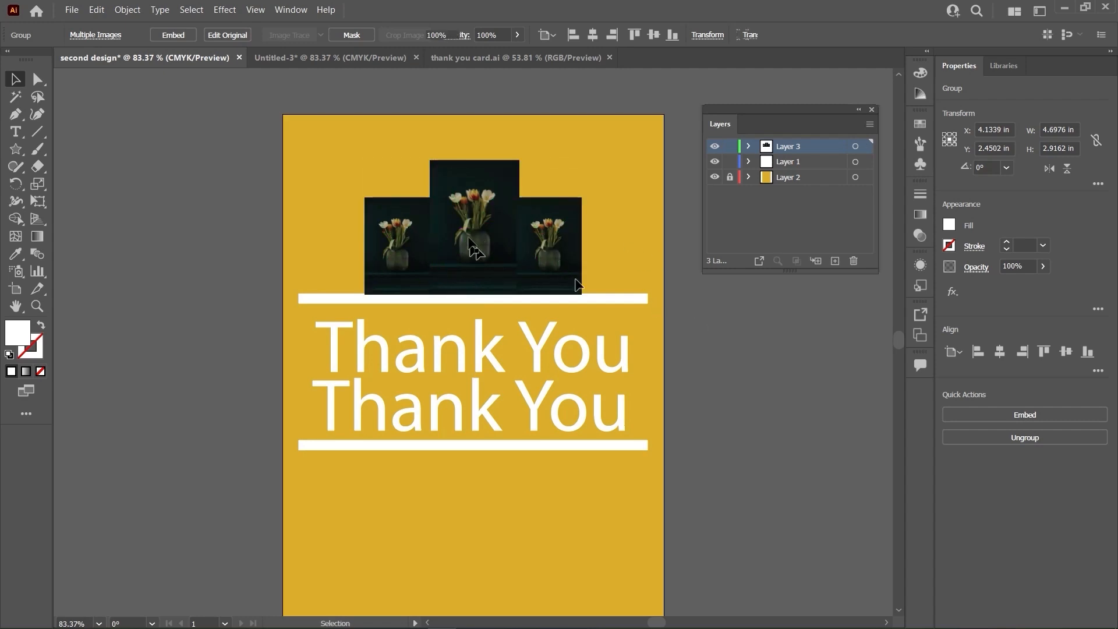
- Ungroup the tulip images and select each of the three individually
click(497, 228)
right_click(494, 228)
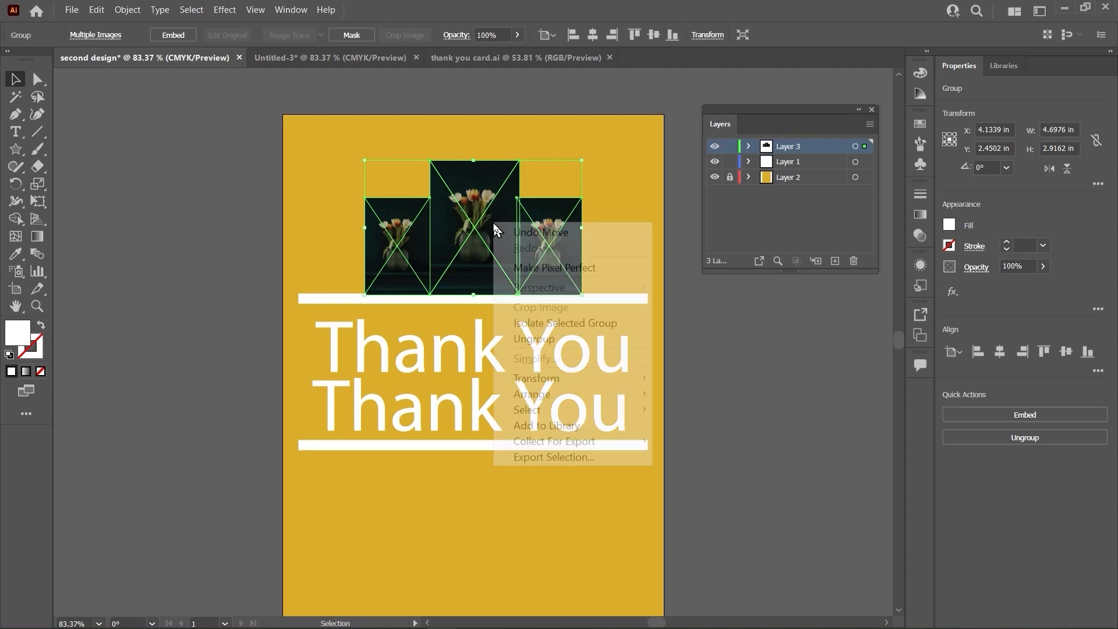
click(548, 339)
click(679, 331)
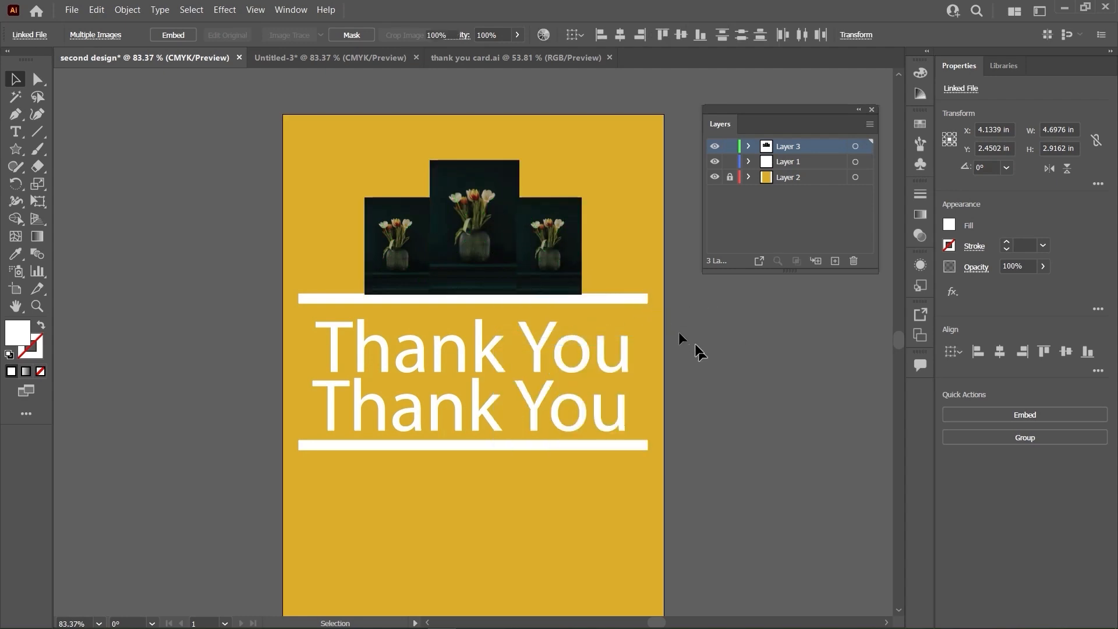
click(535, 250)
click(479, 235)
click(414, 237)
- Select all three tulip images together, starting from the one furthest right
click(560, 253)
shift+click(481, 242)
shift+click(407, 244)
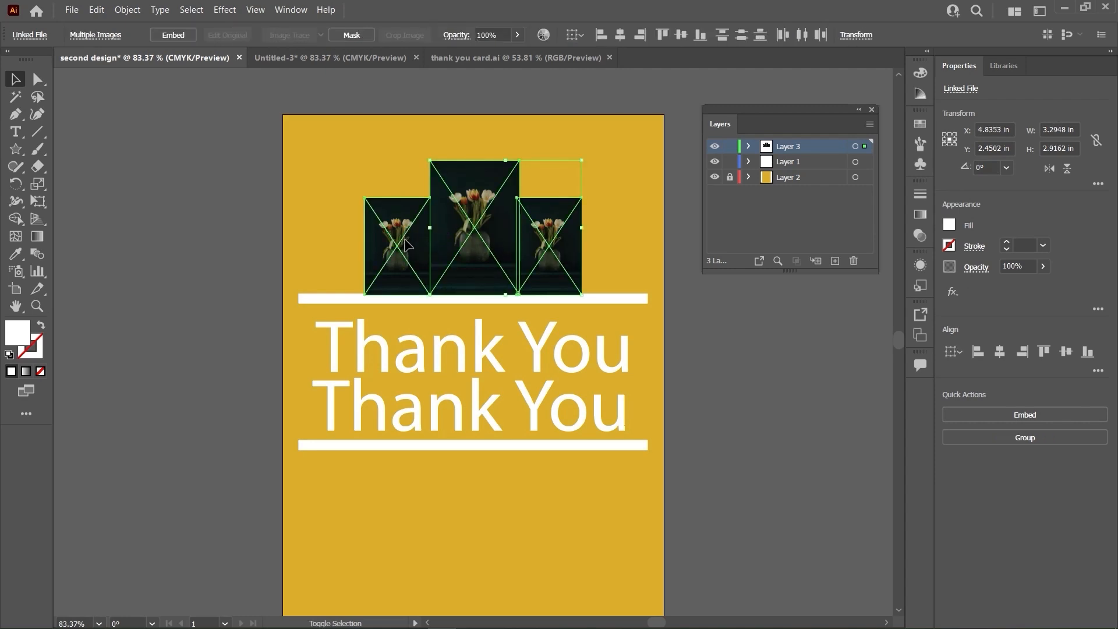
- Group the three flower photos above the Thank You text
right_click(544, 242)
click(584, 296)
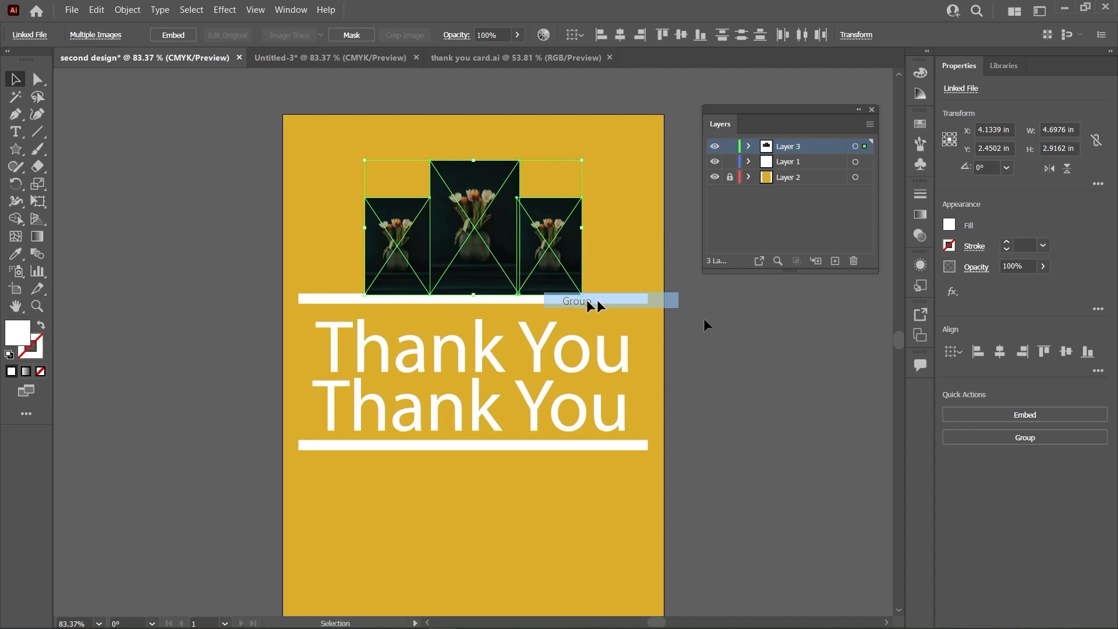
click(522, 241)
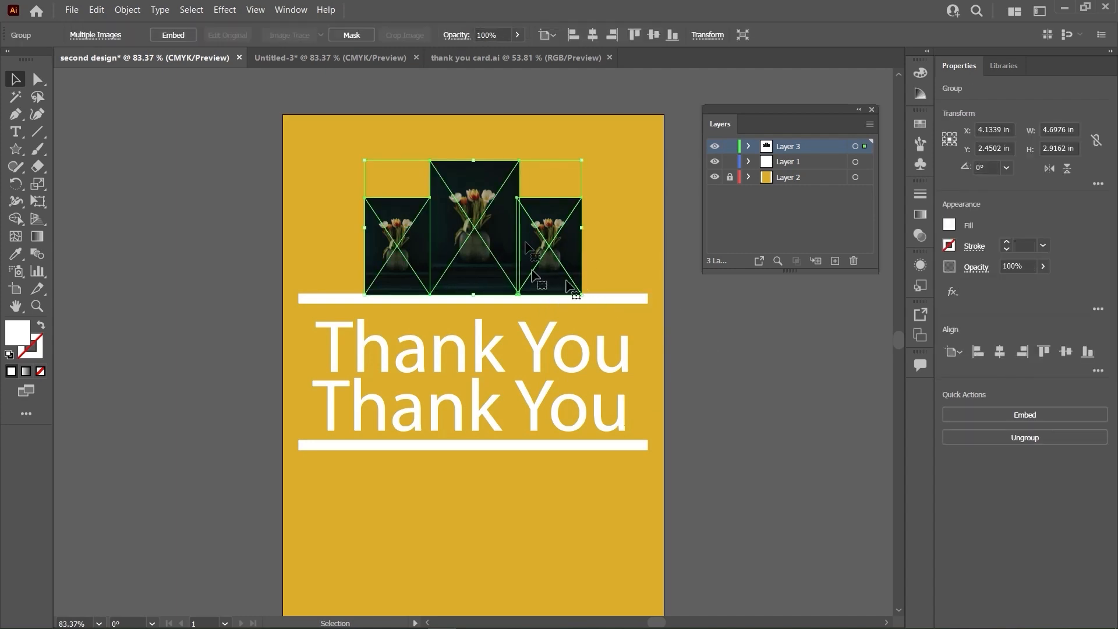
right_click(558, 257)
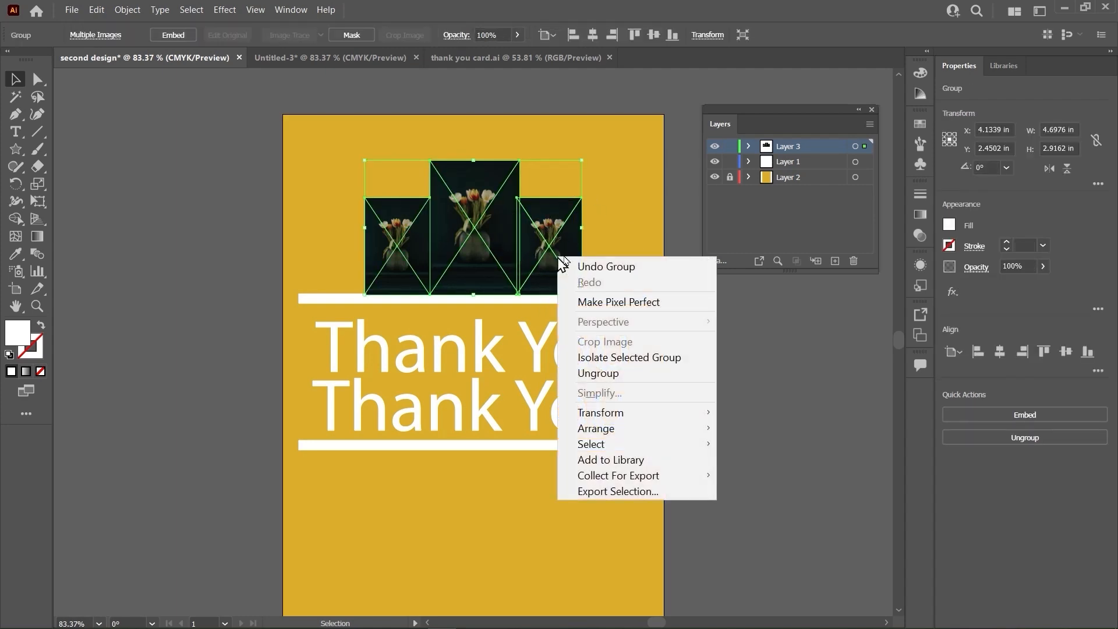
click(856, 334)
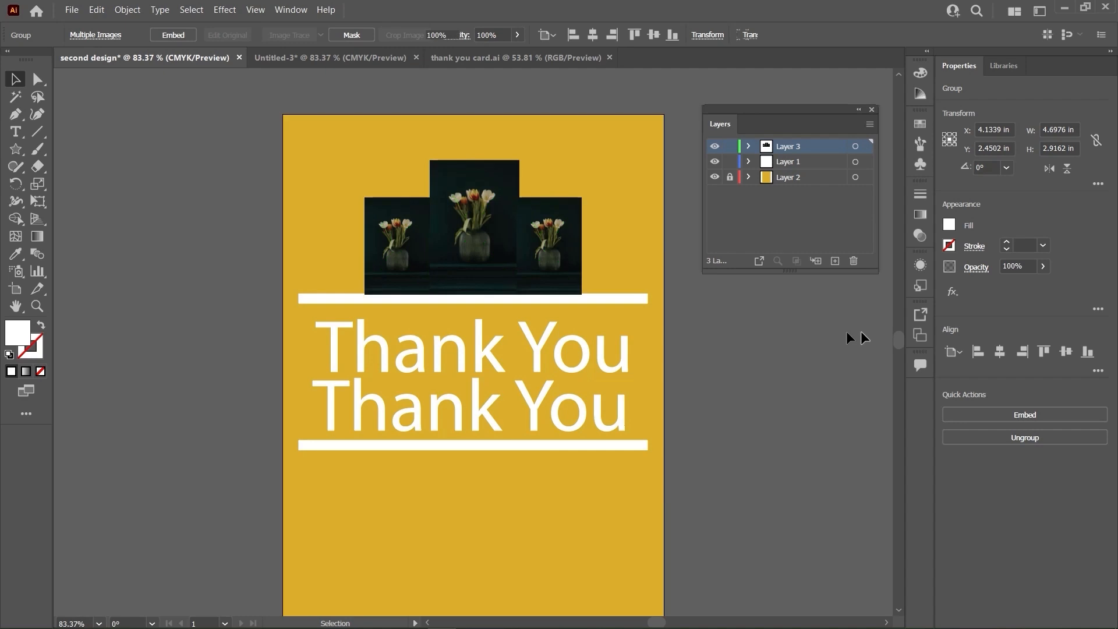
click(503, 237)
click(770, 352)
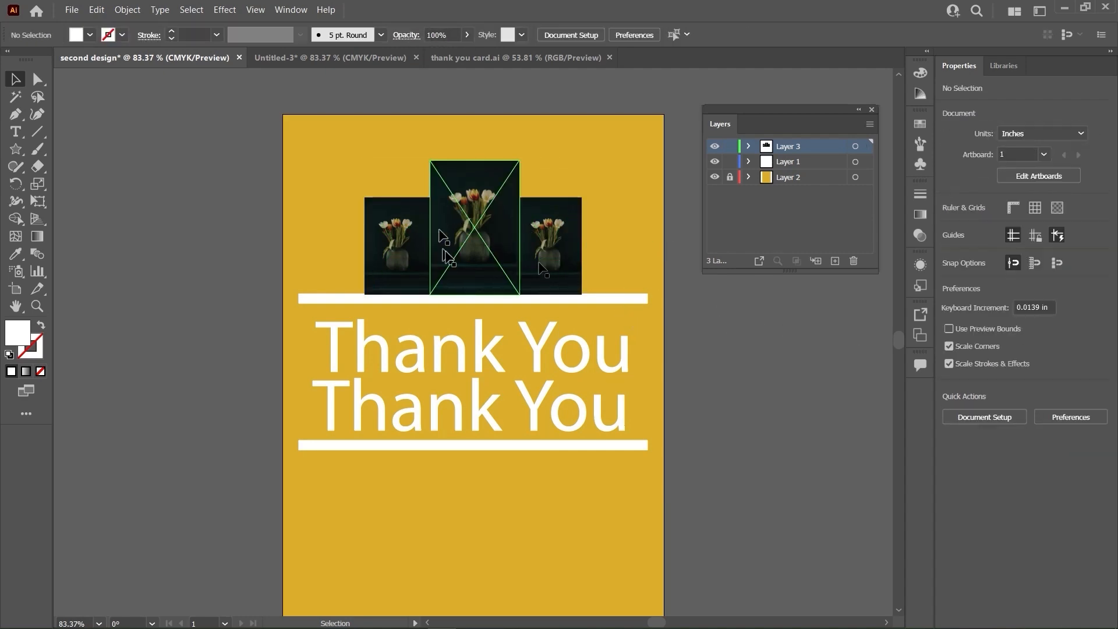
click(495, 233)
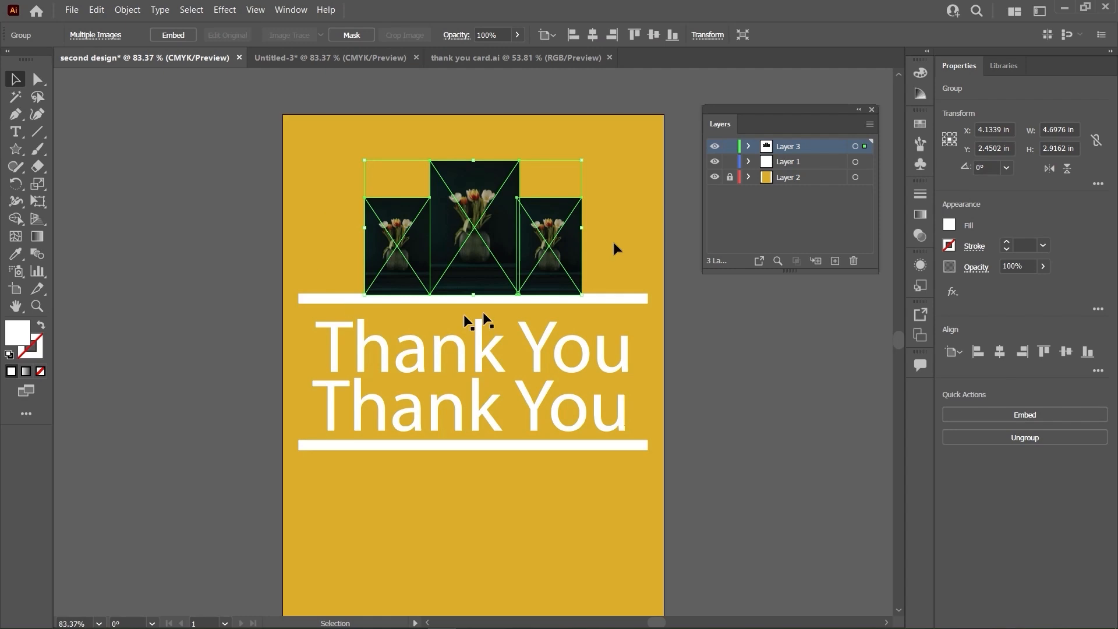
- Isolate the photo group and move the right and left photos outward, away from the centre photo
double_click(492, 233)
click(533, 268)
click(606, 293)
click(560, 263)
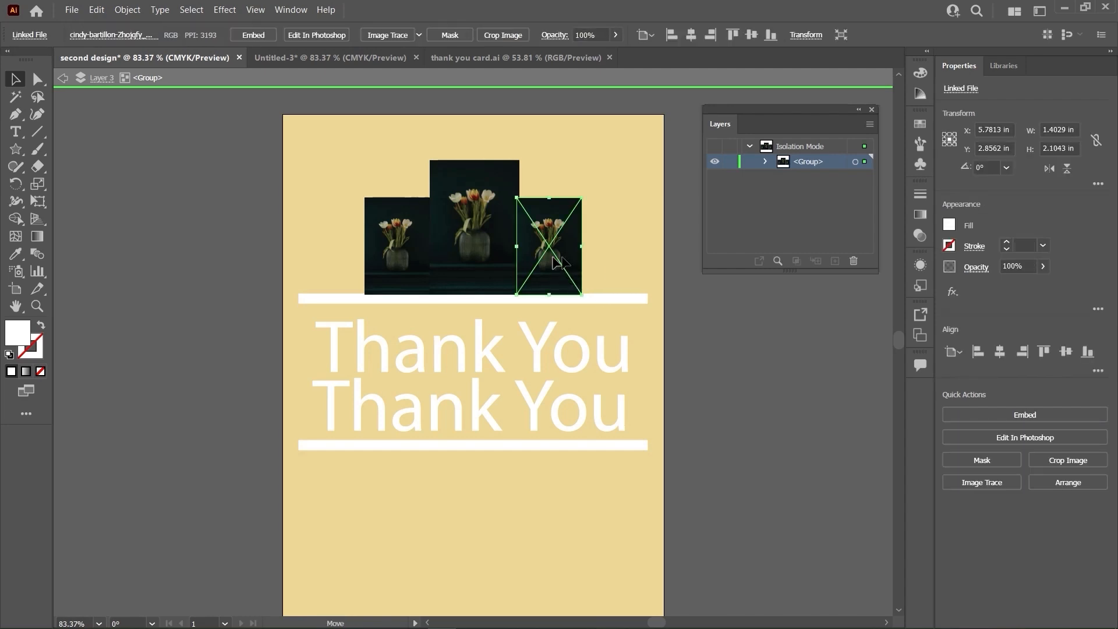
drag(558, 263, 584, 262)
drag(402, 251, 388, 251)
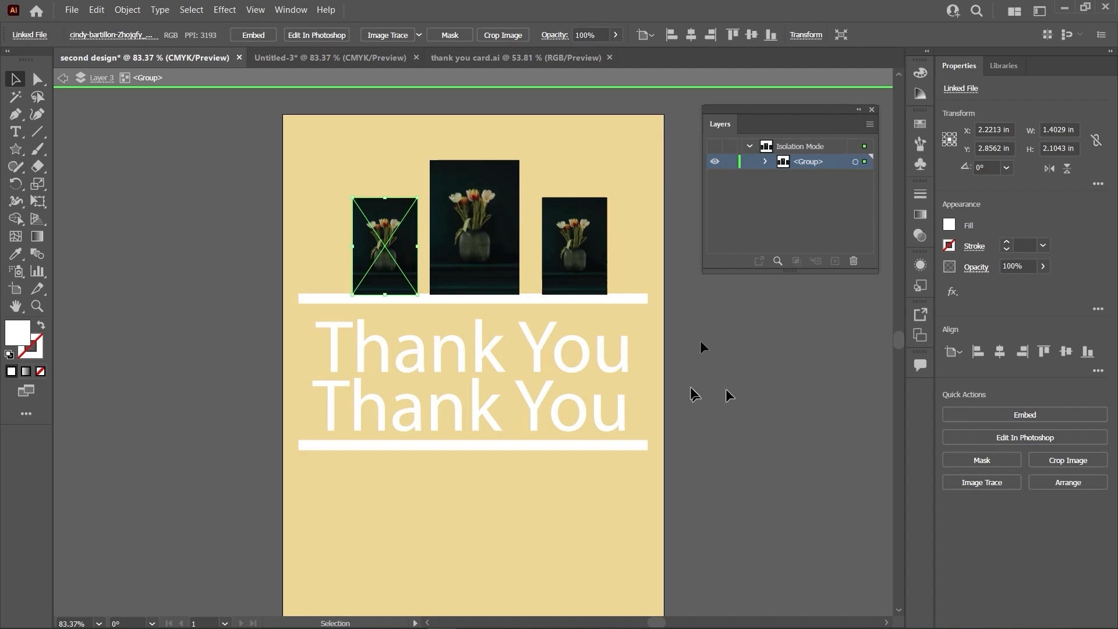
double_click(763, 379)
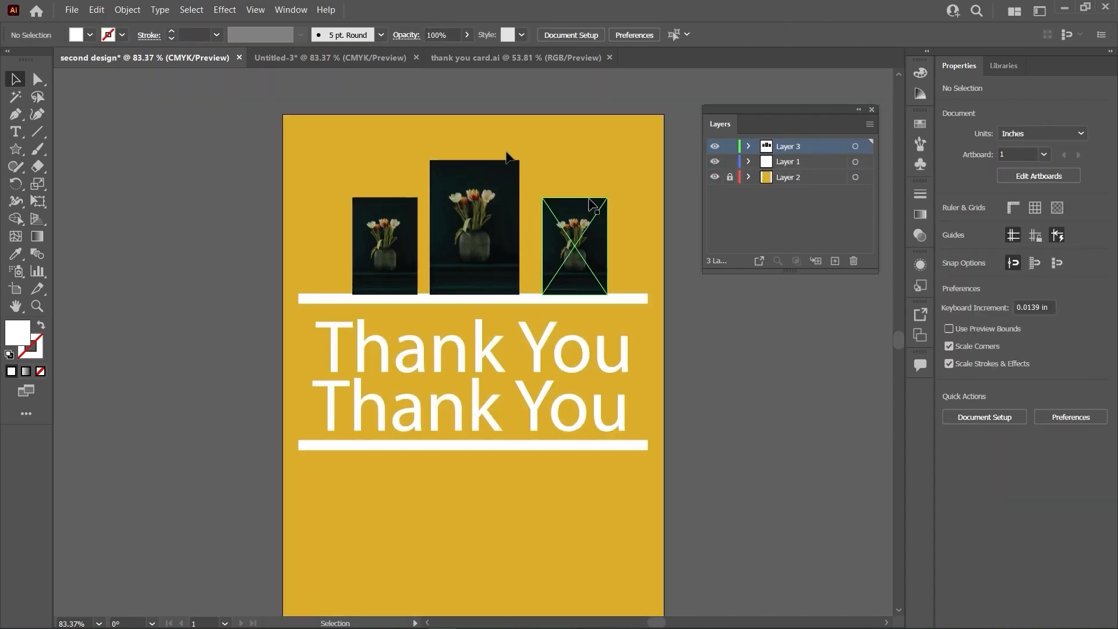
click(463, 242)
click(636, 313)
click(591, 267)
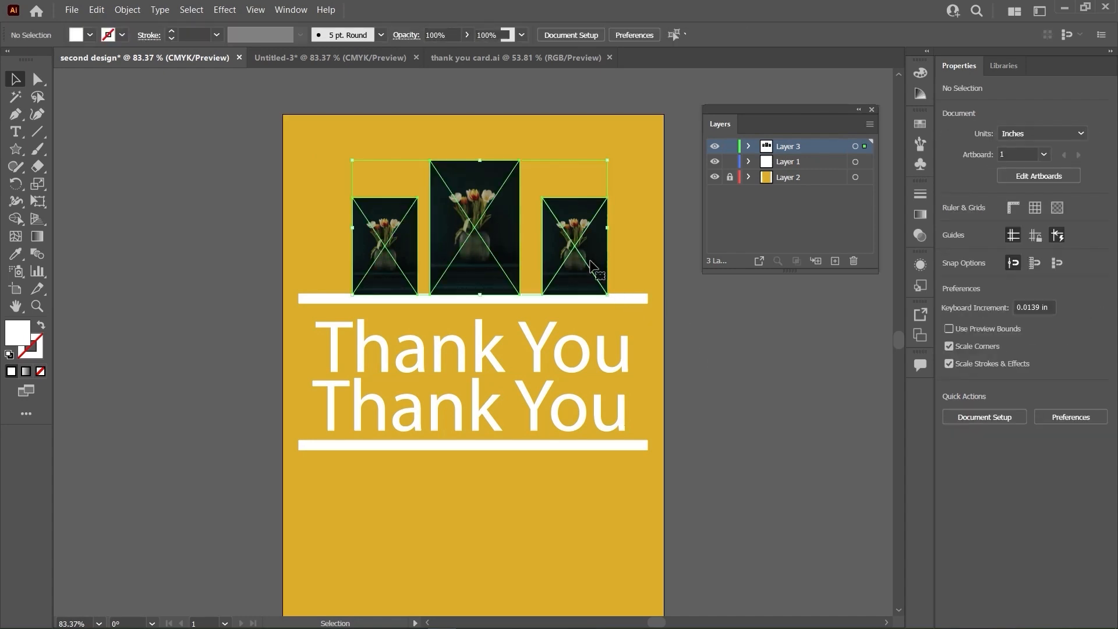
click(760, 403)
click(484, 233)
right_click(495, 241)
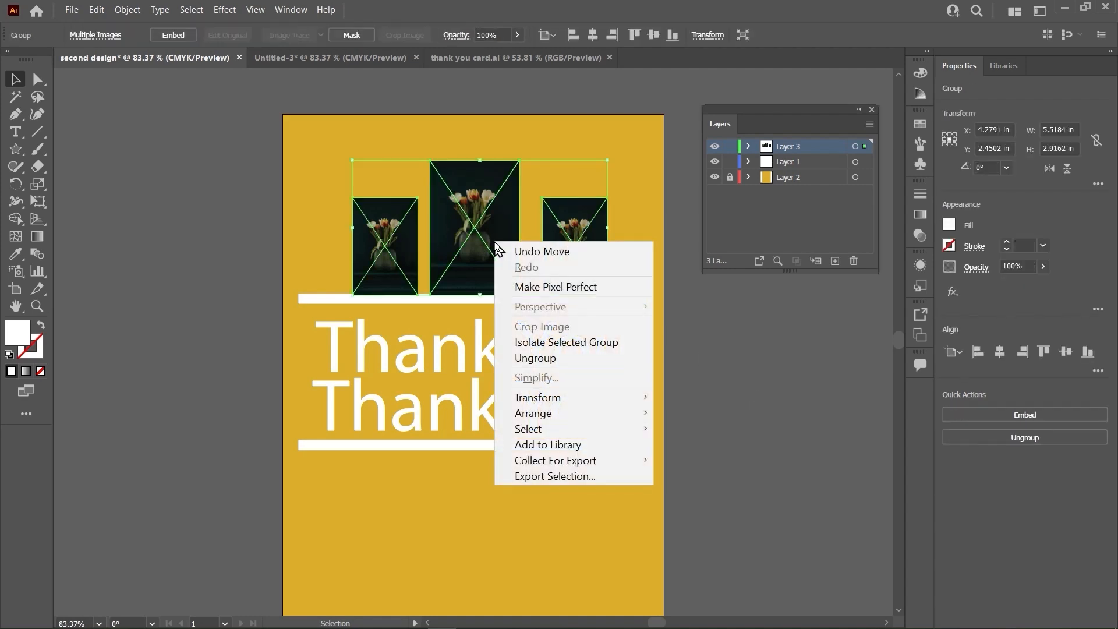
click(724, 348)
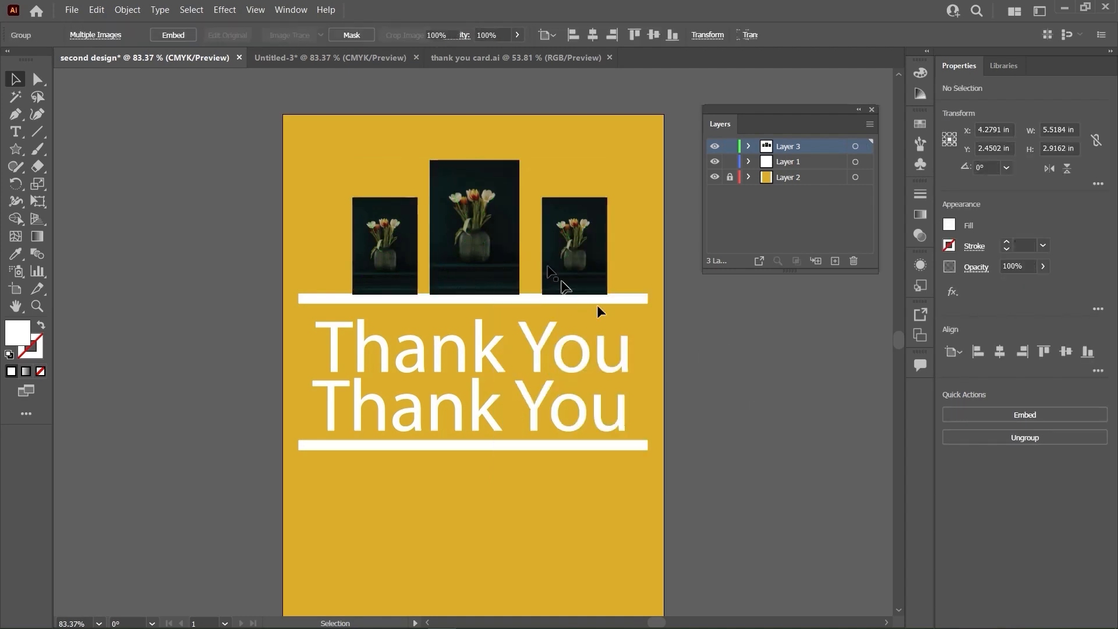
- Inside the photo group, move both side photos inward so they sit flush against the centre photo's edges
double_click(475, 245)
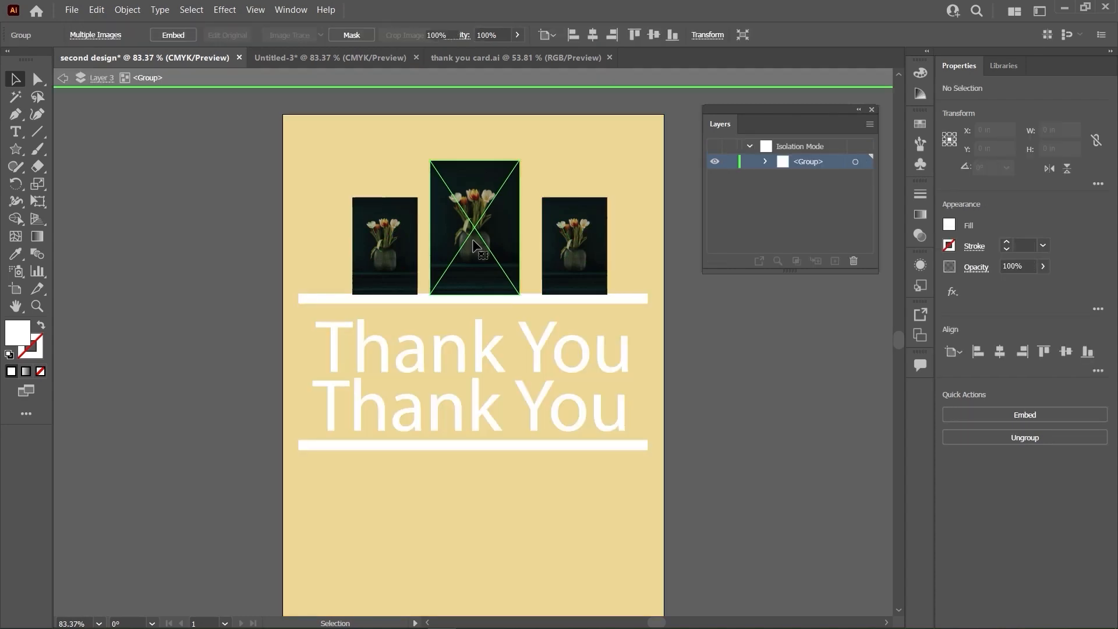
drag(576, 252, 553, 252)
click(379, 249)
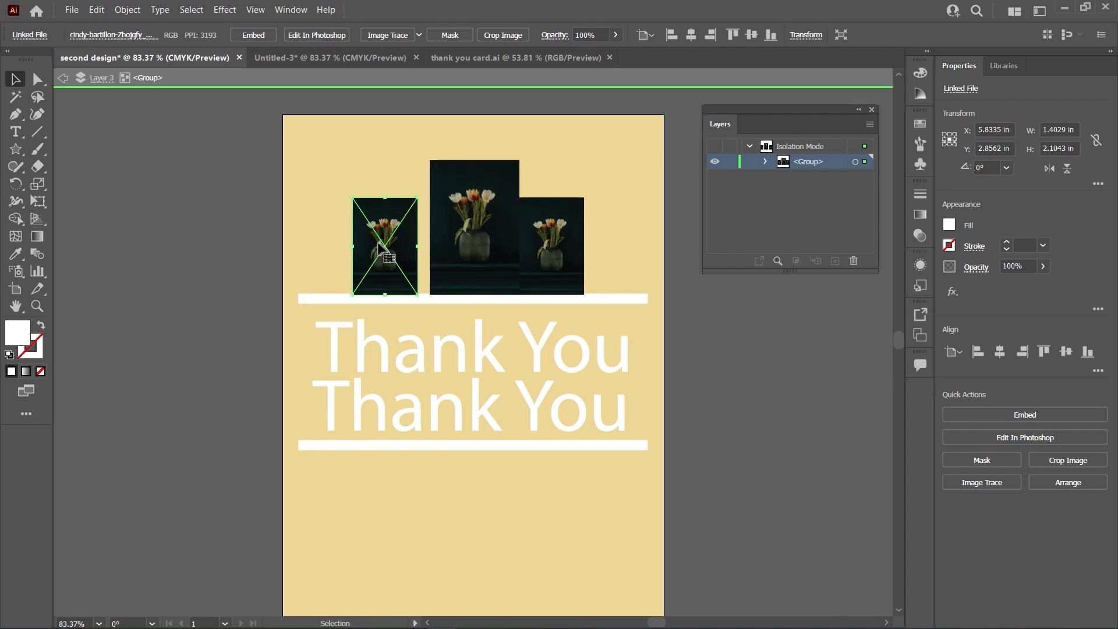
drag(382, 248, 390, 247)
double_click(732, 352)
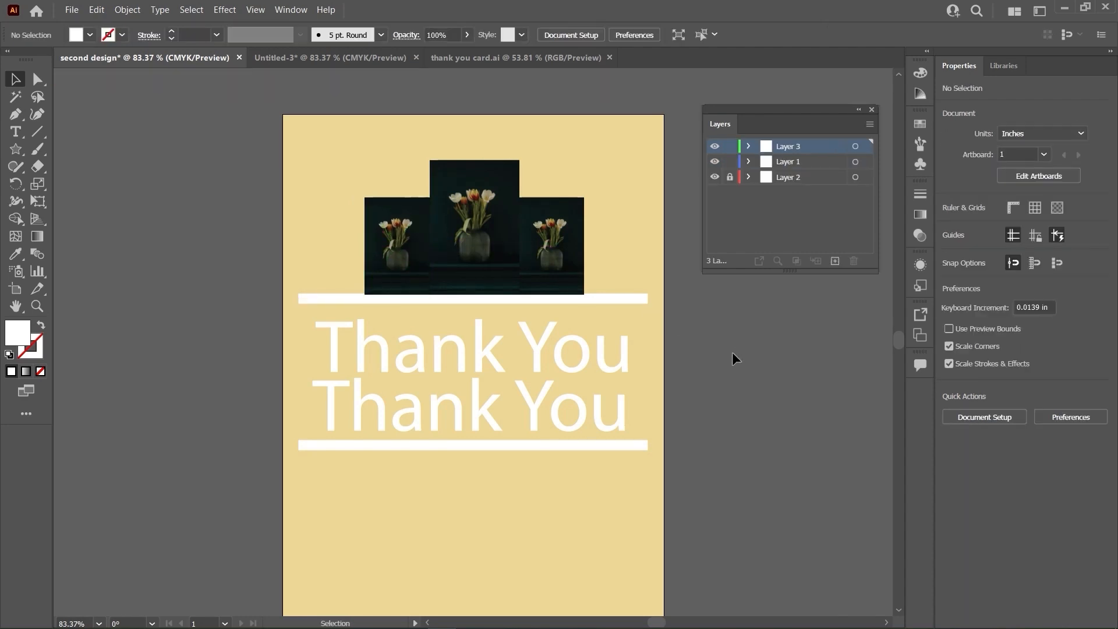
- Enlarge the photo group to about 6.13 × 3.77 in and shift it about 0.54 in to the left
click(573, 274)
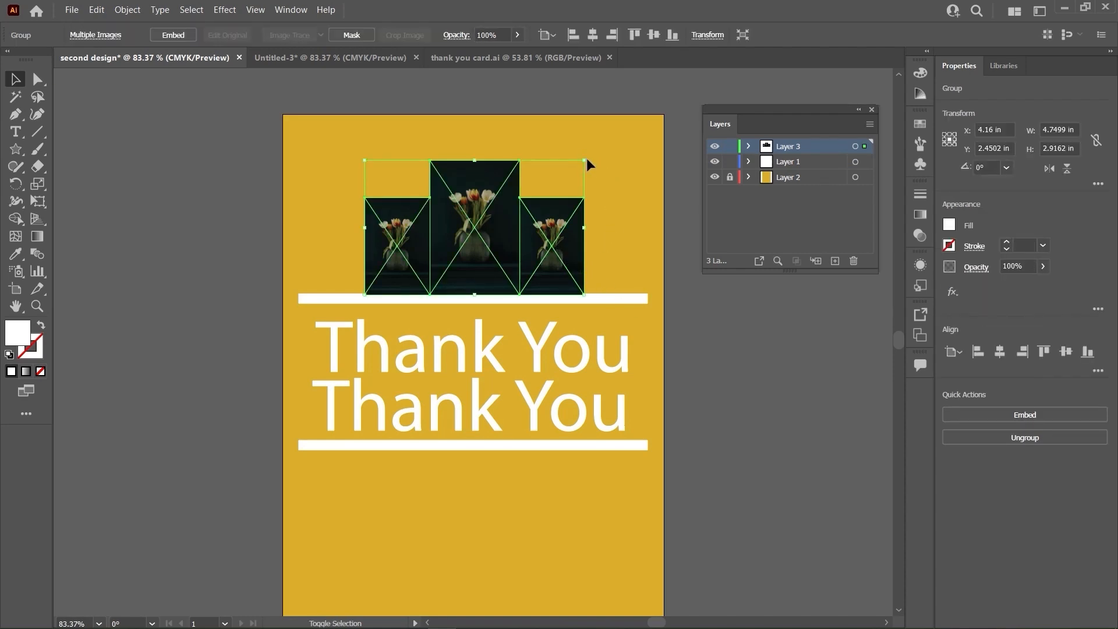
drag(585, 159, 652, 110)
drag(528, 239, 505, 239)
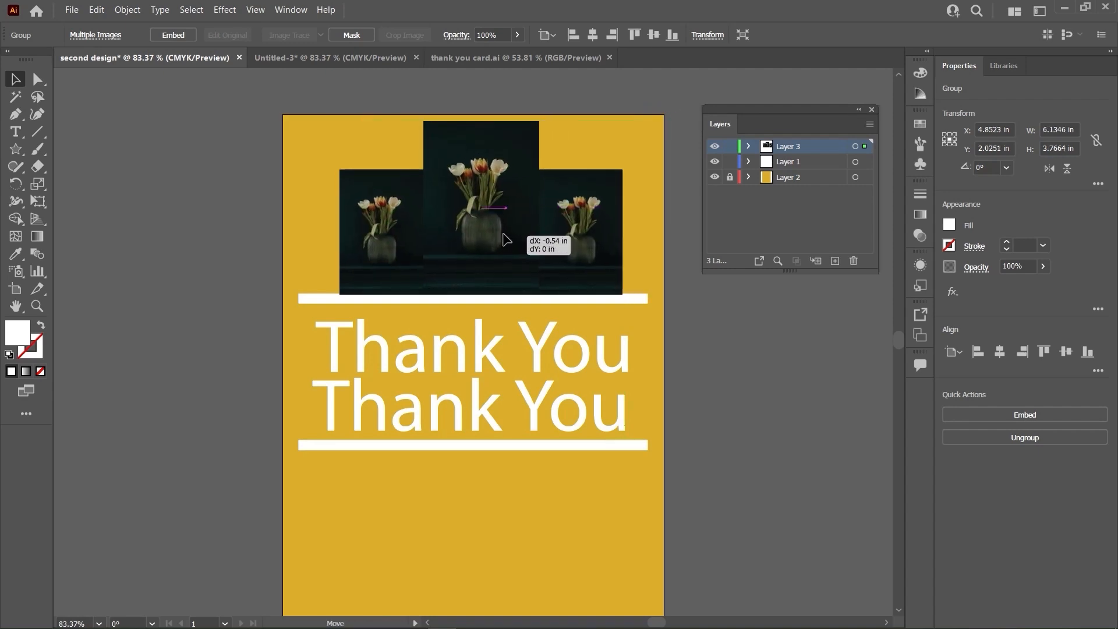
click(767, 418)
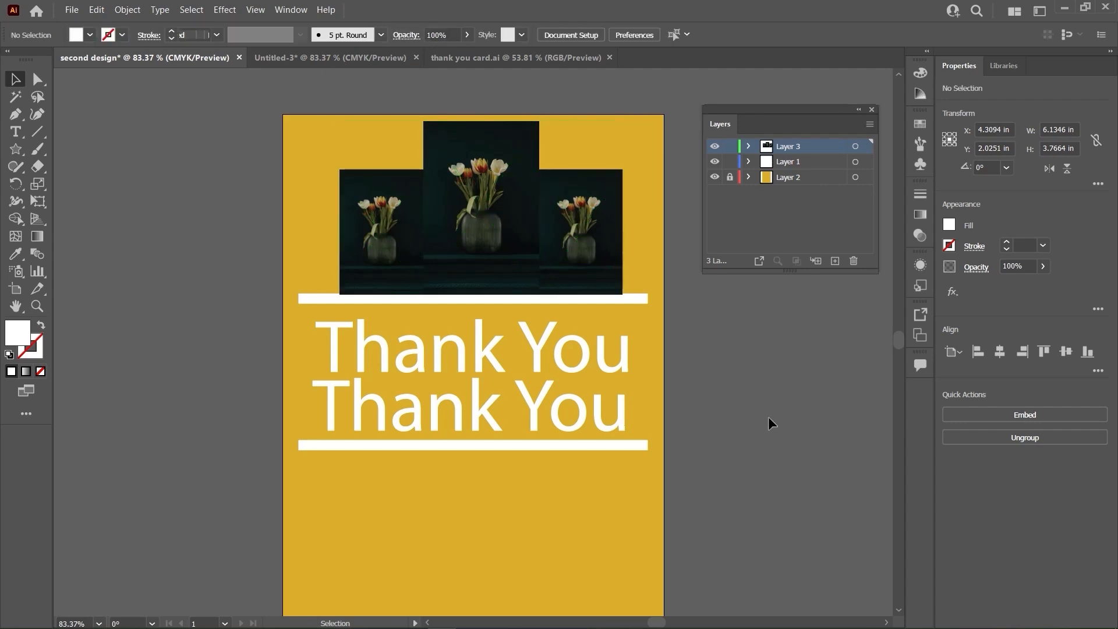
- Delete both white horizontal lines and the lower of the two Thank You texts
click(635, 300)
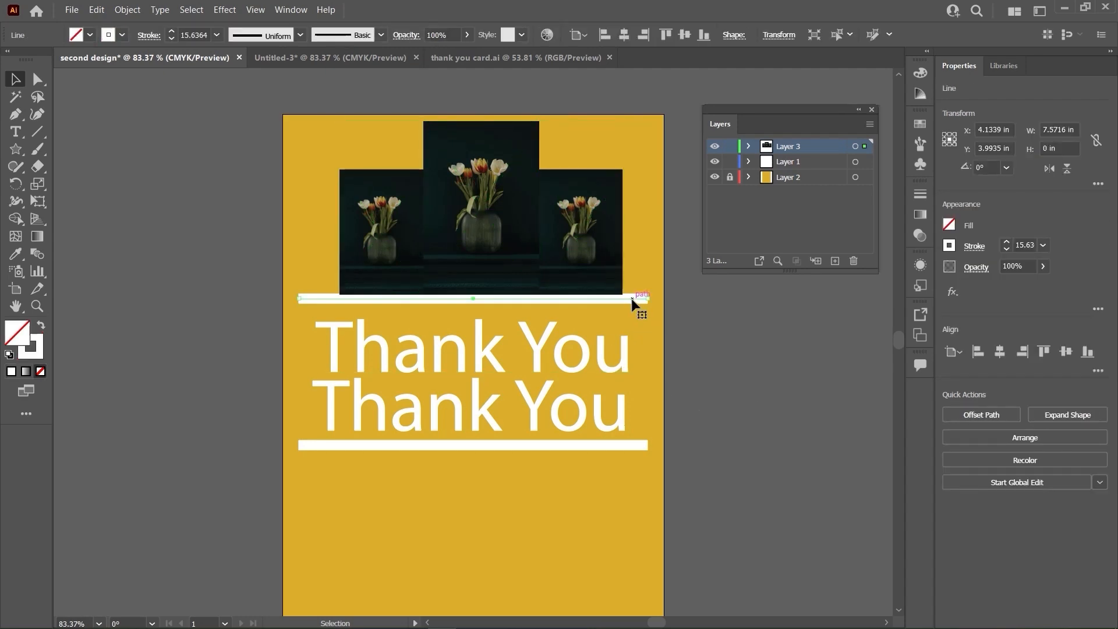
key(Delete)
click(611, 285)
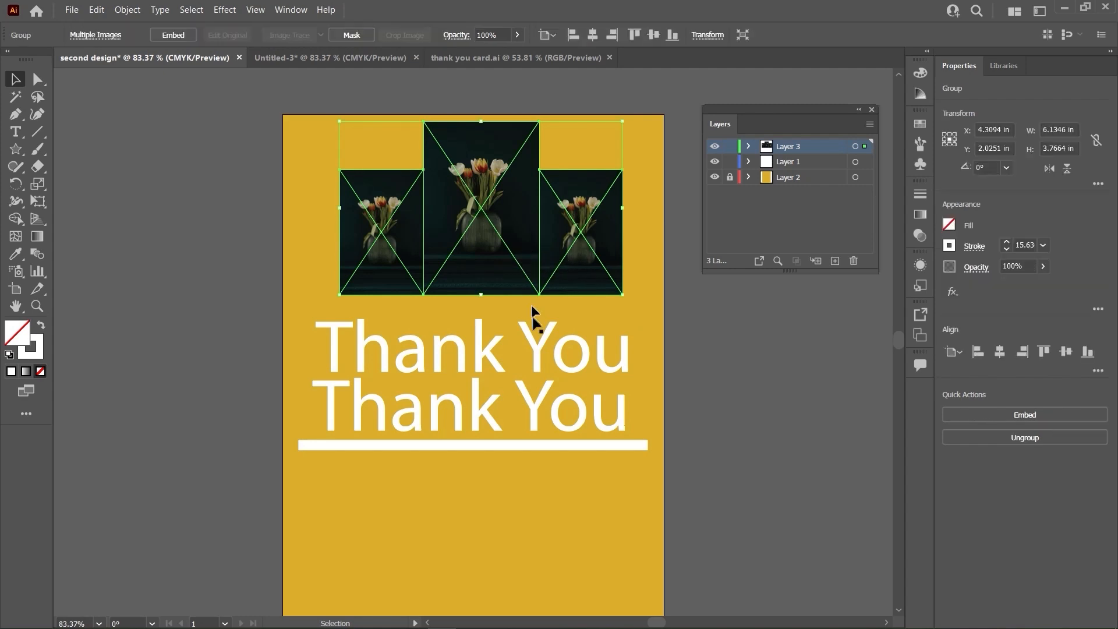
scroll(532, 317, down, 3)
click(524, 294)
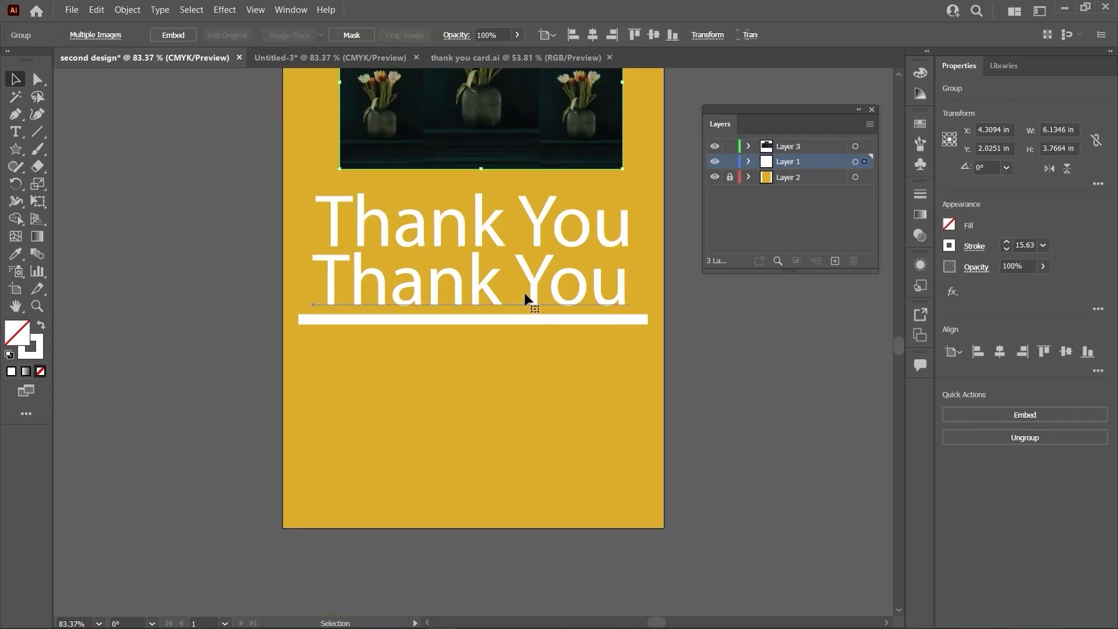
shift+click(540, 319)
key(Delete)
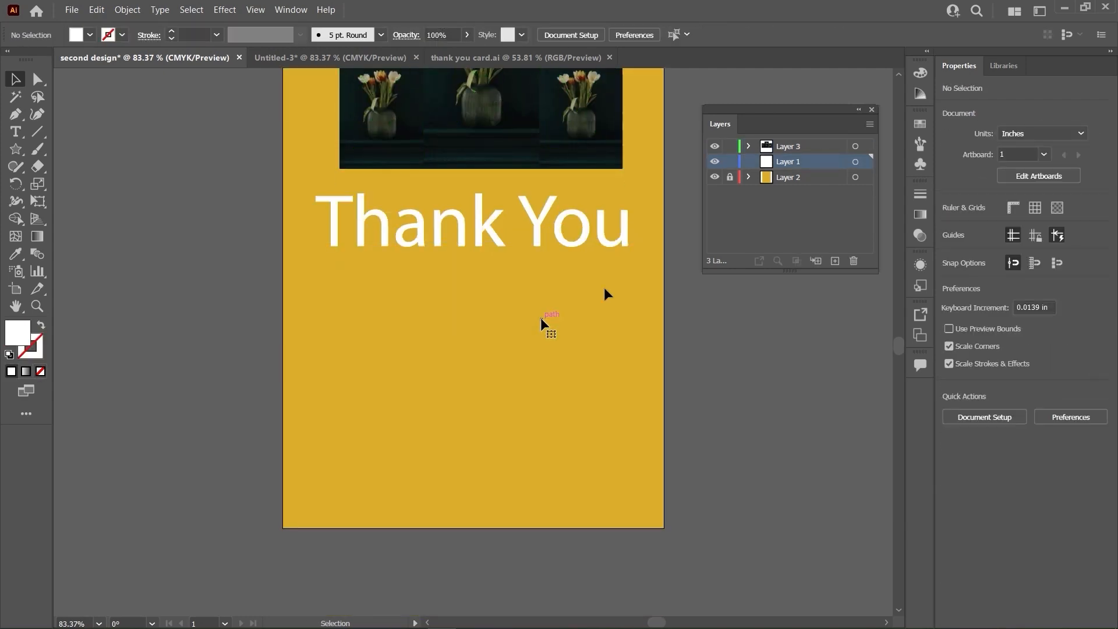
- Move the remaining Thank You text down into the lower half of the card
scroll(665, 316, up, 2)
scroll(637, 305, up, 3)
scroll(582, 297, down, 3)
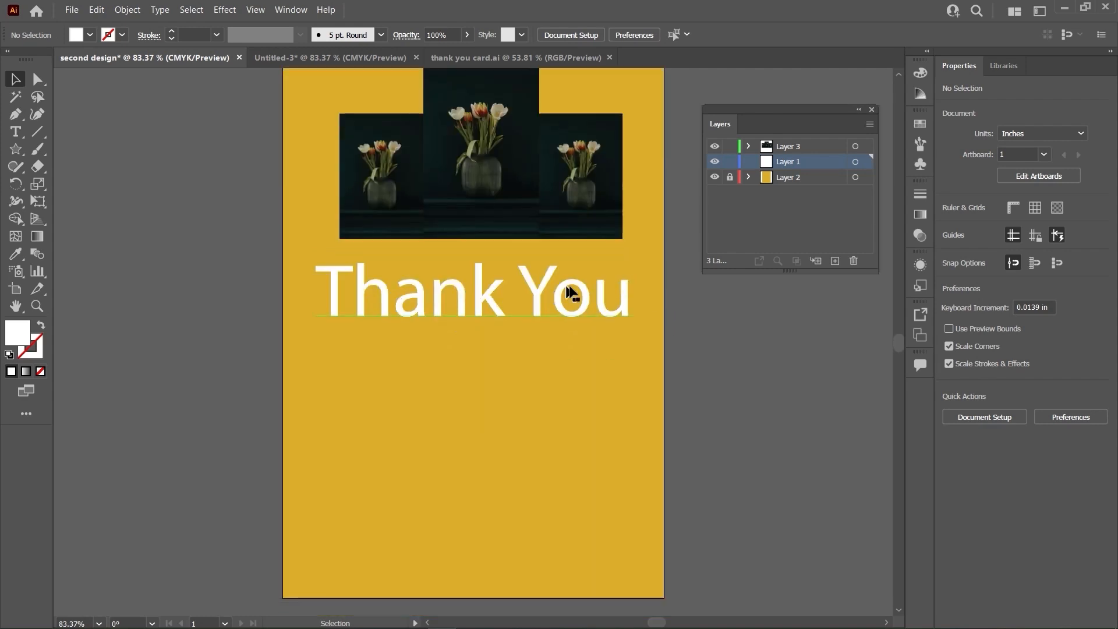
click(553, 286)
drag(537, 285, 533, 429)
- Move the photo group down about 3 in so it sits just above the Thank You text
scroll(533, 429, up, 2)
drag(501, 210, 487, 357)
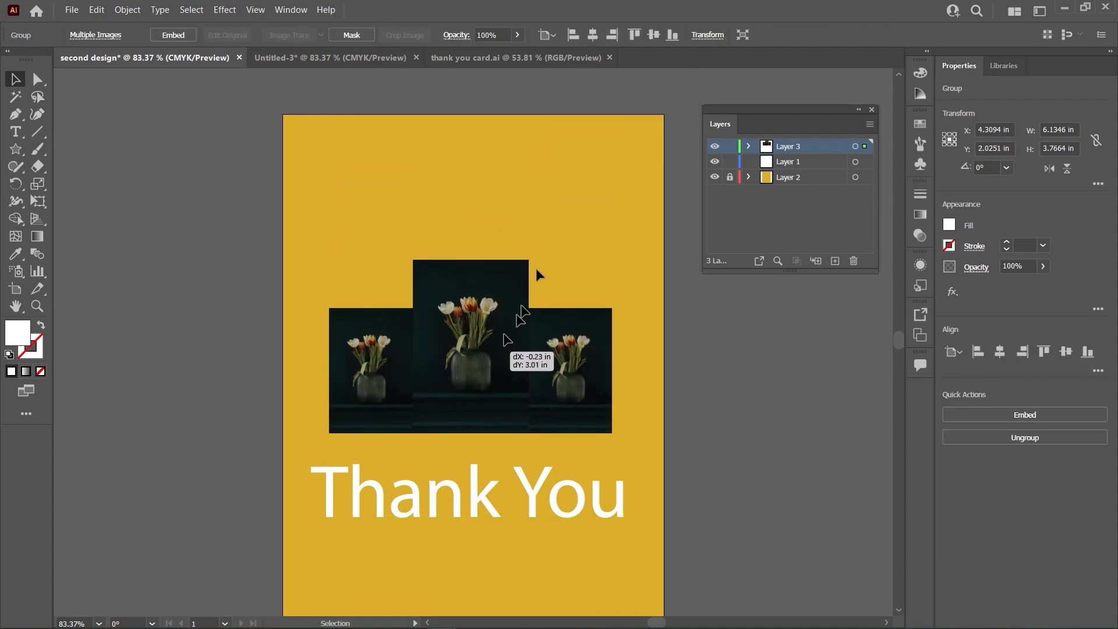
drag(536, 270, 536, 270)
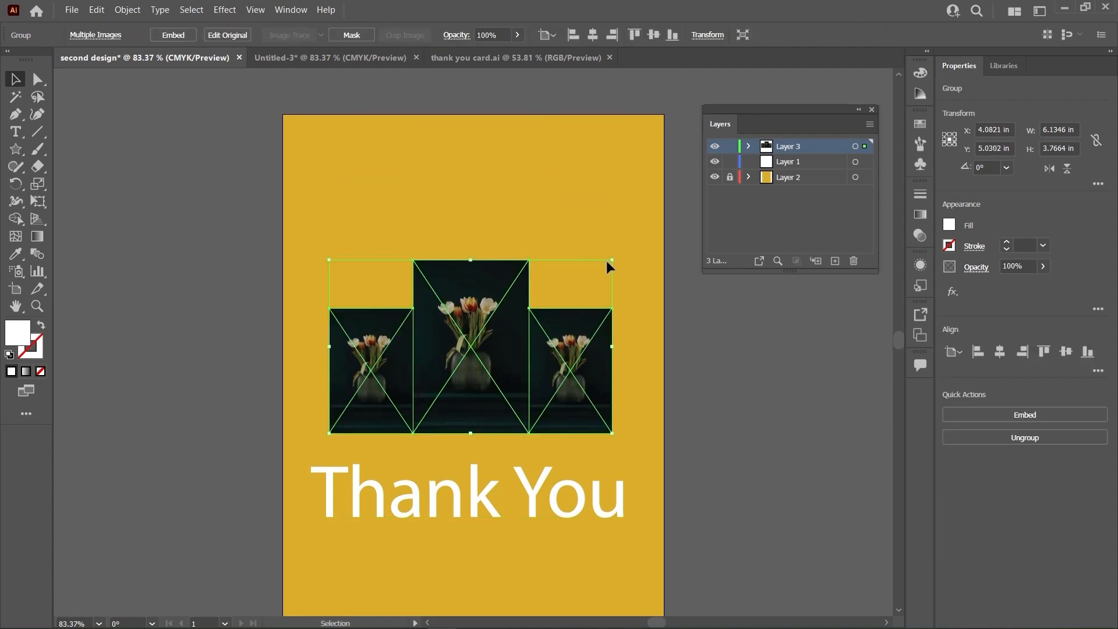
- Enlarge the photo group to about 7.25 × 4.45 in and centre it horizontally on the card
drag(610, 259, 664, 228)
drag(554, 288, 528, 299)
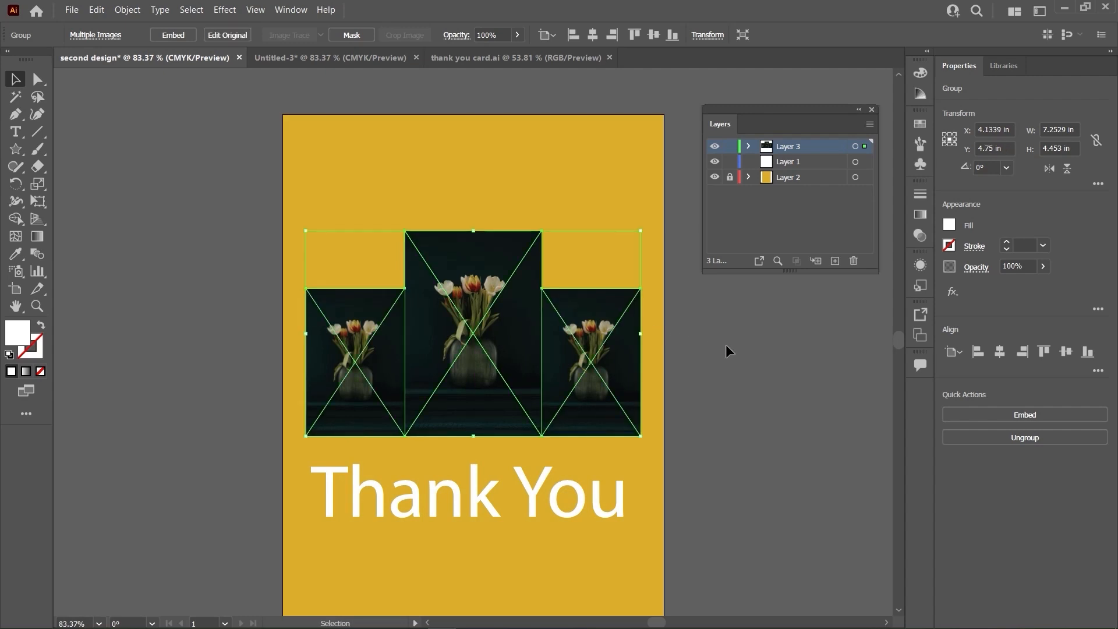
click(704, 346)
- Move the Thank You text slightly upward, closer to the photo group
scroll(704, 346, down, 3)
click(517, 381)
drag(525, 381, 526, 368)
scroll(526, 368, up, 3)
click(527, 375)
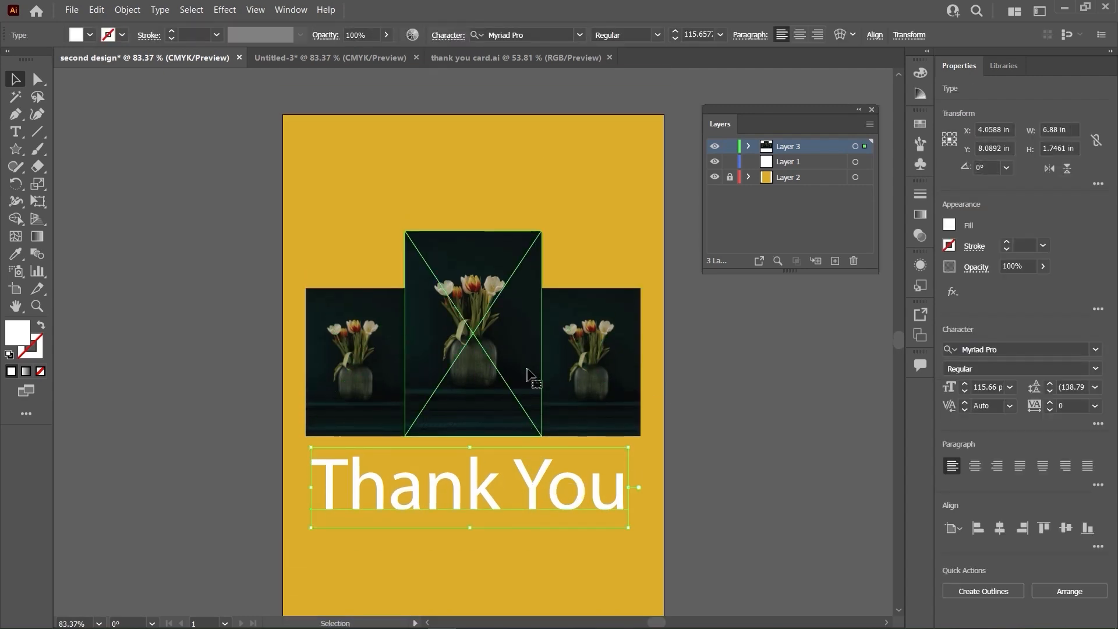
click(705, 379)
- Examine the placement and spacing of the photo group and the Thank You text on the card
scroll(705, 379, down, 2)
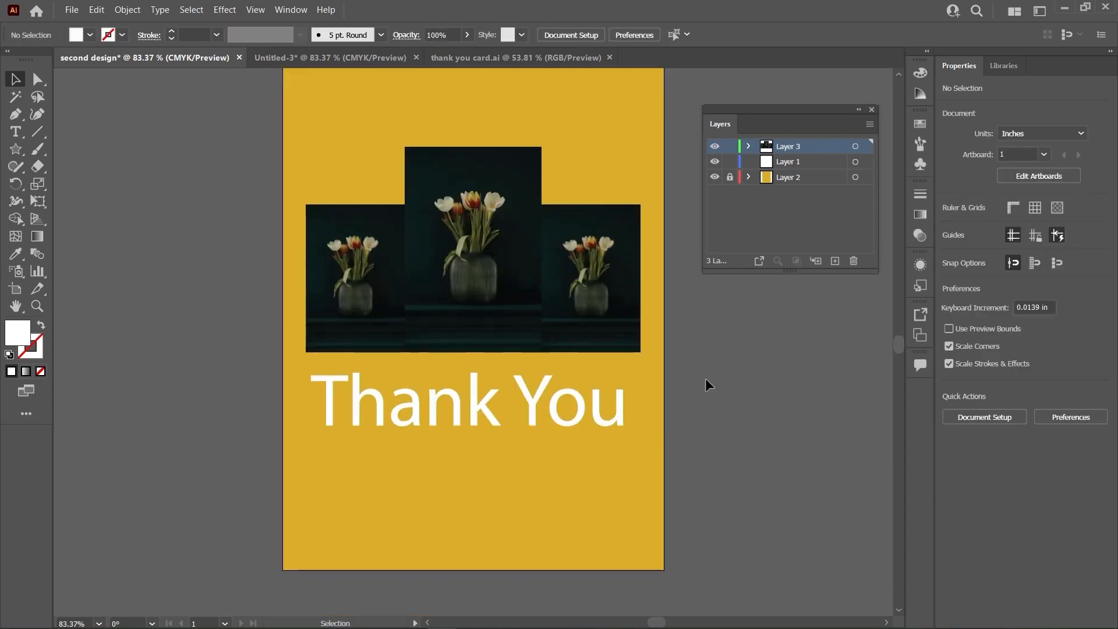
scroll(705, 379, up, 1)
click(603, 354)
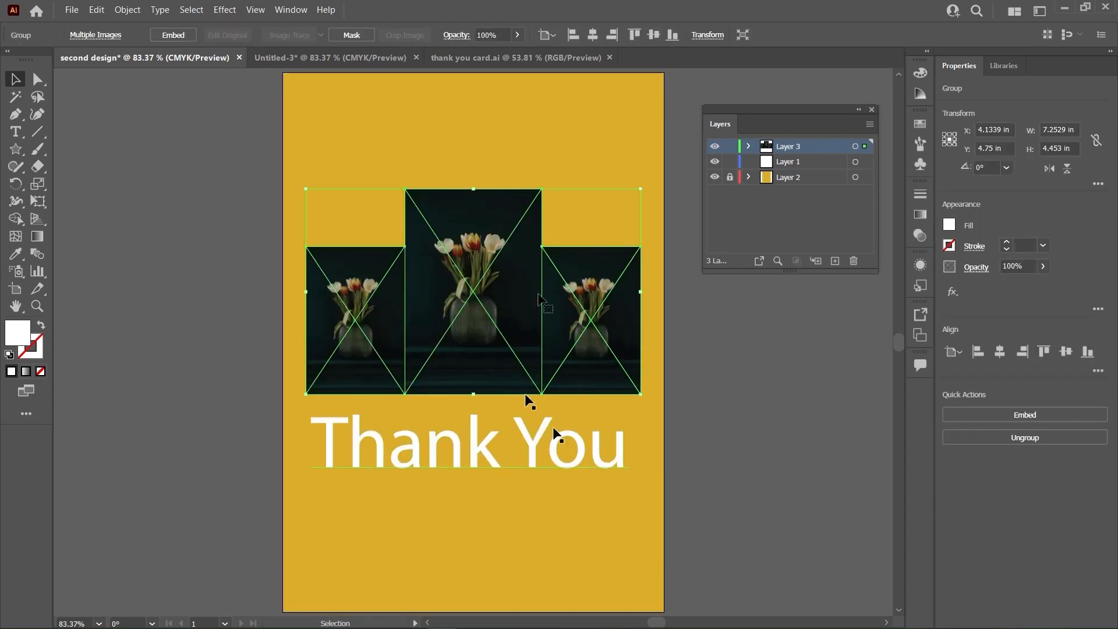
scroll(742, 374, up, 1)
scroll(742, 374, down, 1)
click(556, 441)
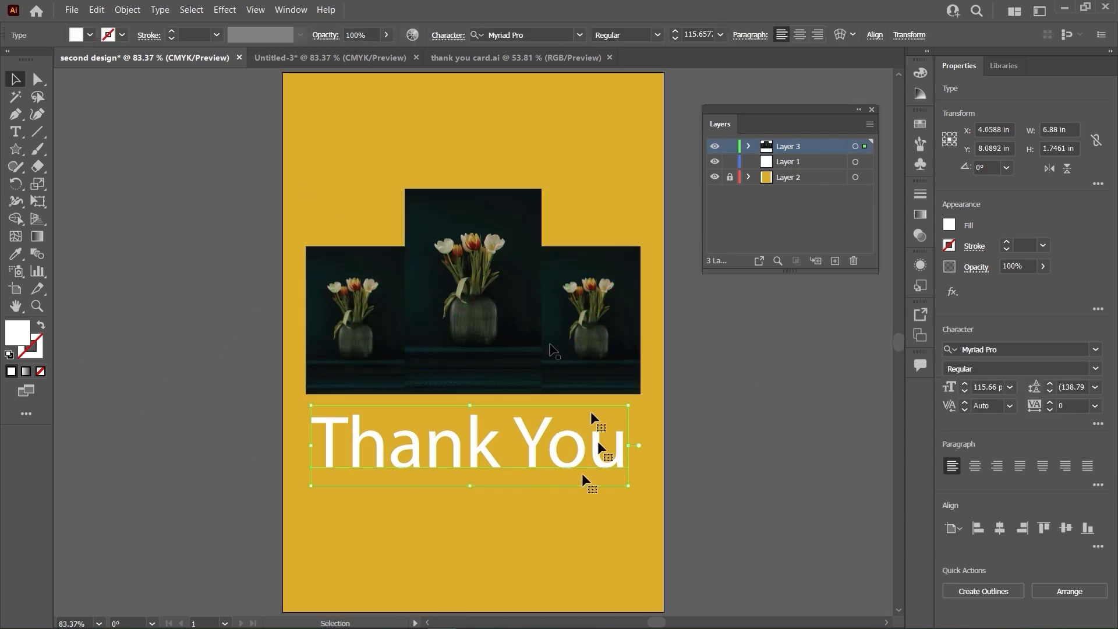
scroll(551, 341, up, 2)
scroll(550, 367, down, 1)
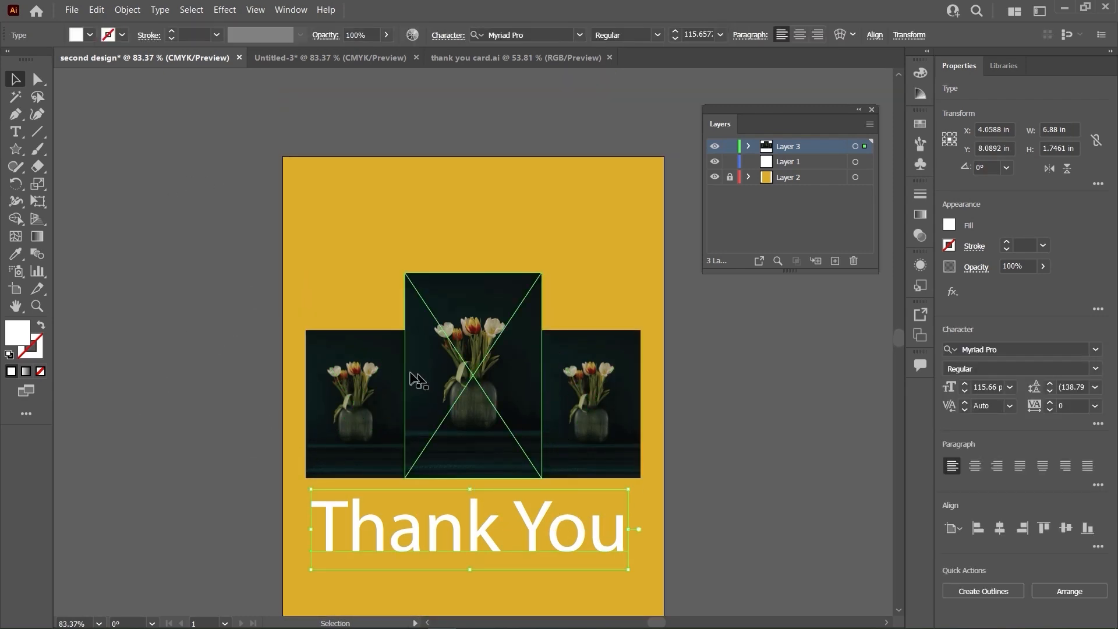
scroll(477, 350, up, 1)
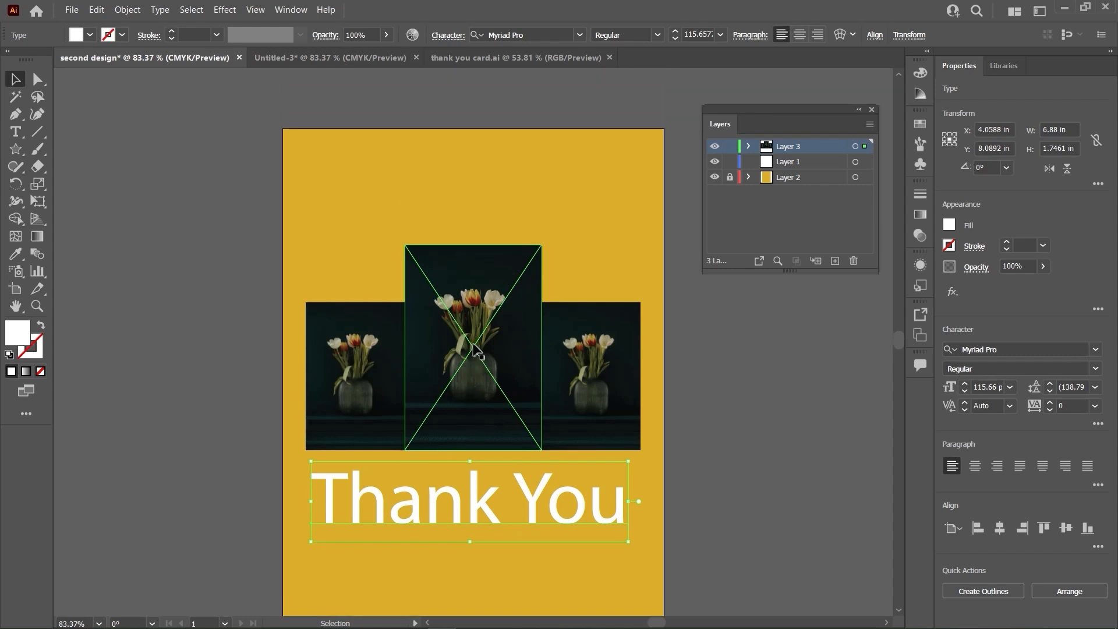
click(768, 400)
- Change the Thank You text's fill to the crimson red E2103D
click(481, 521)
scroll(487, 519, down, 2)
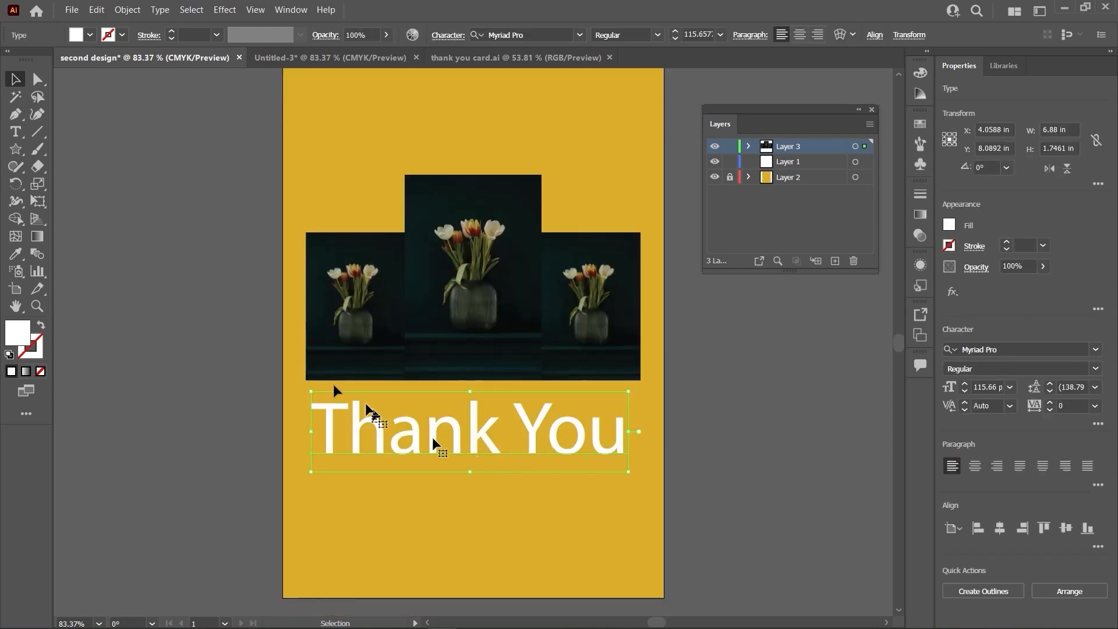
scroll(491, 408, up, 1)
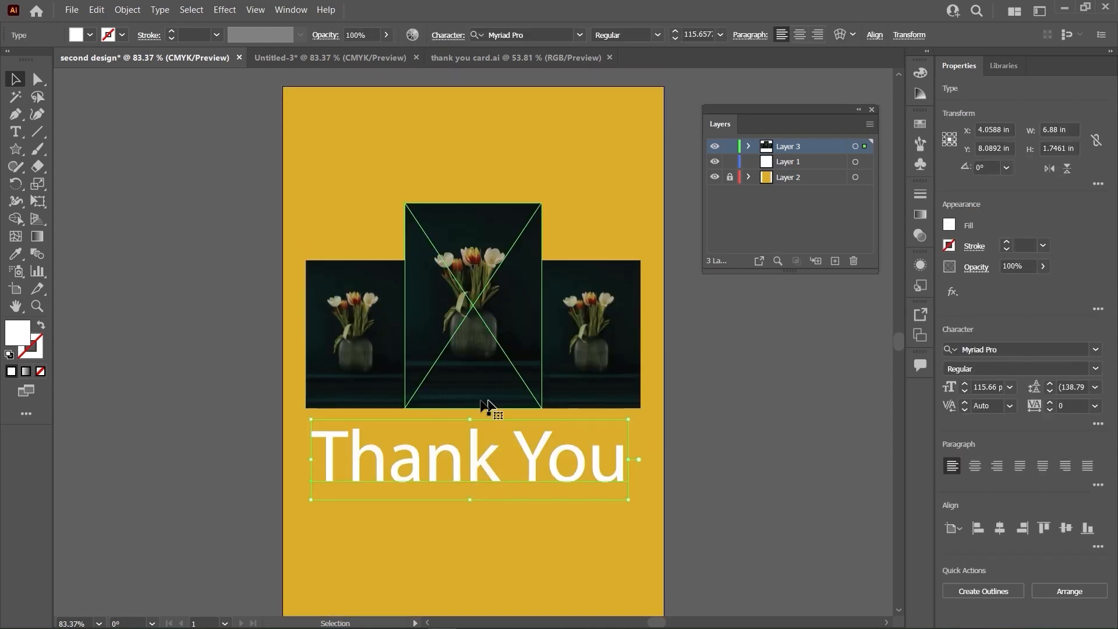
double_click(18, 334)
drag(698, 284, 712, 278)
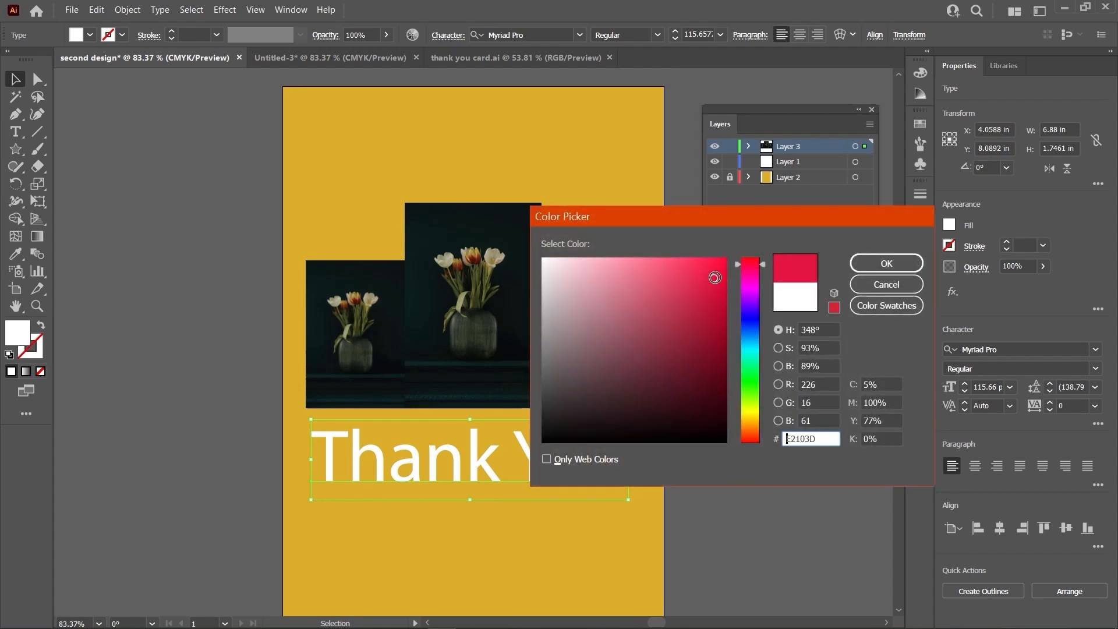
click(886, 263)
click(691, 416)
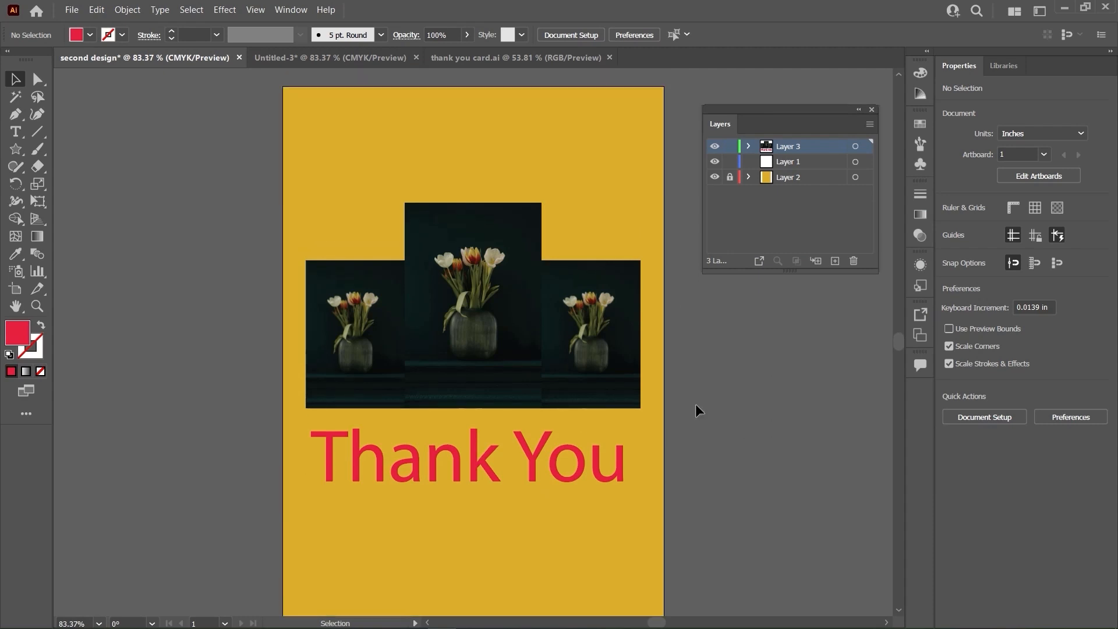
- Look over the whole card and open the export options for the document
scroll(696, 404, up, 2)
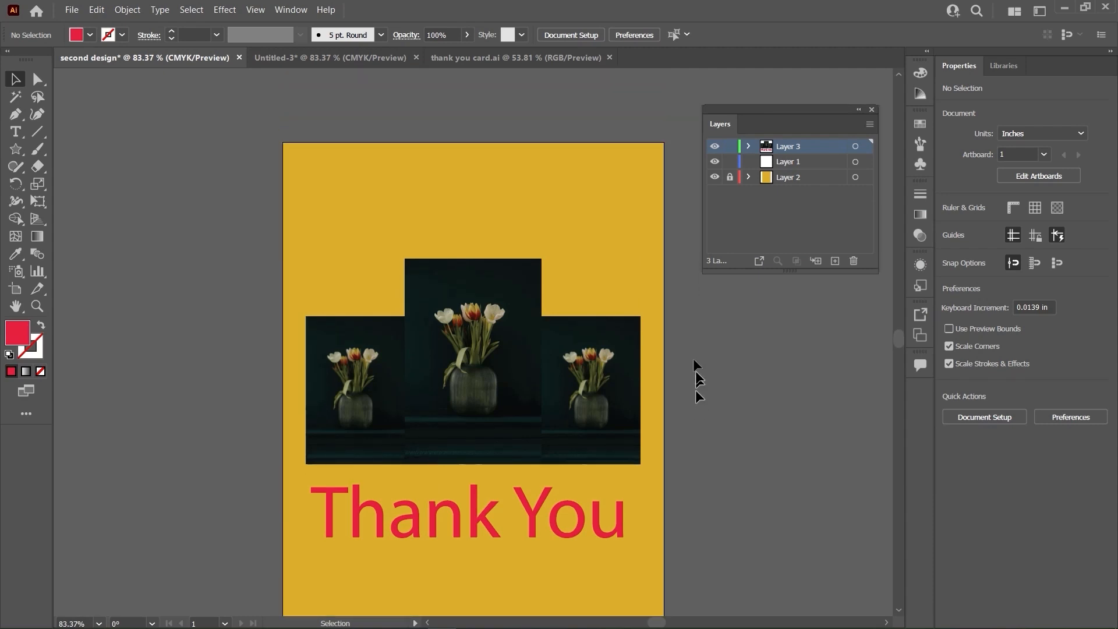
scroll(693, 358, down, 3)
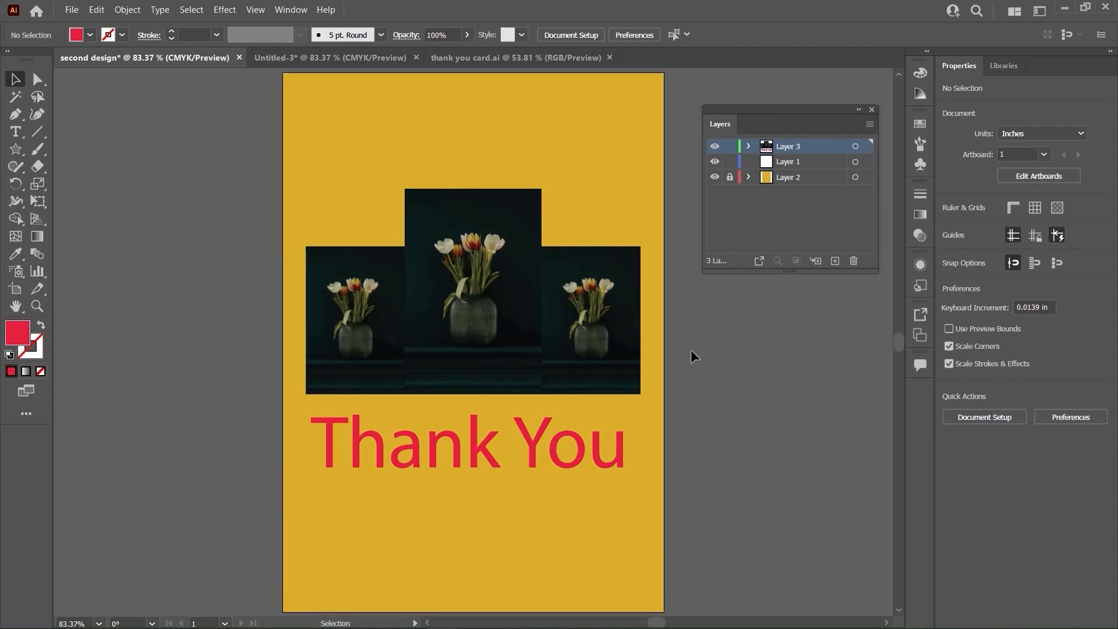
click(74, 10)
mouse_move(150, 289)
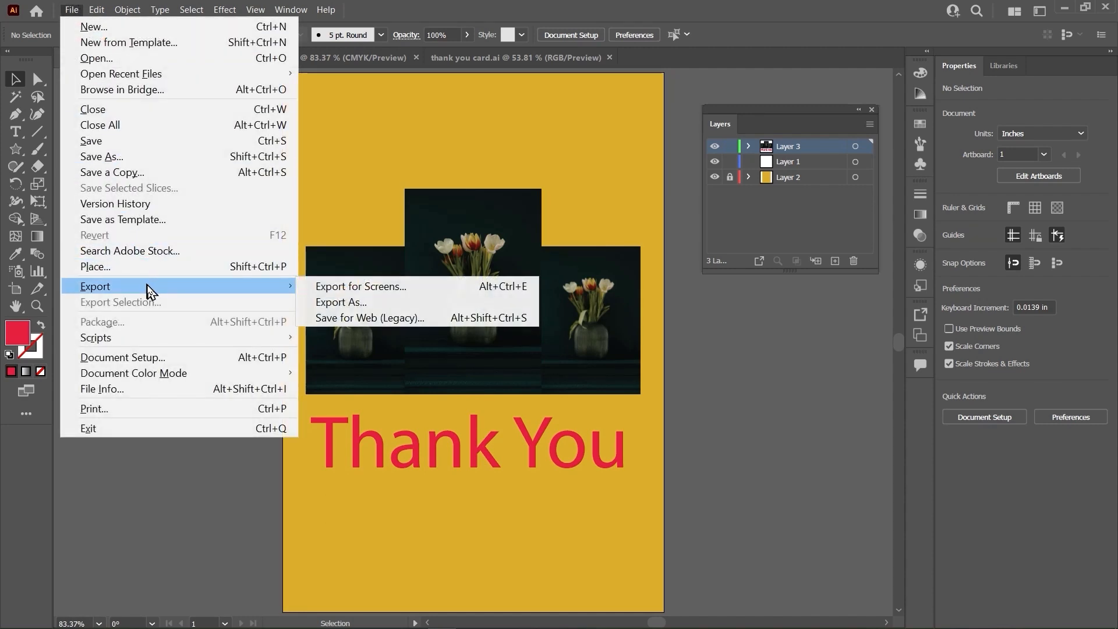
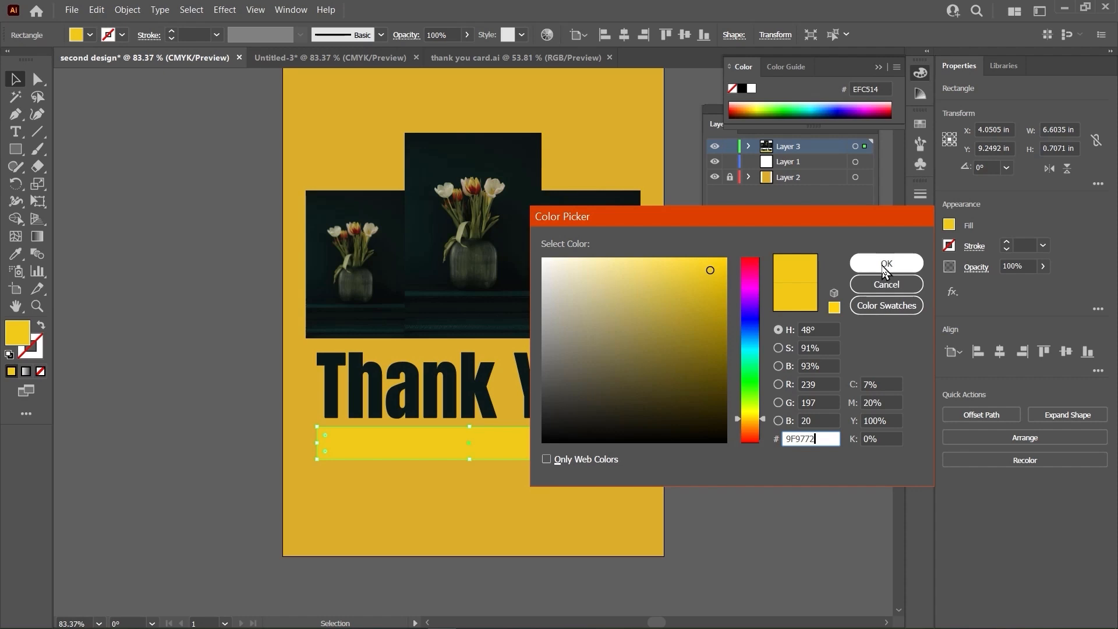
- Apply the fill colour 9F9772 to the bar beneath the Thank You text and review it against the whole card
click(757, 425)
scroll(732, 440, up, 2)
scroll(733, 440, down, 4)
scroll(471, 444, up, 3)
scroll(319, 427, down, 3)
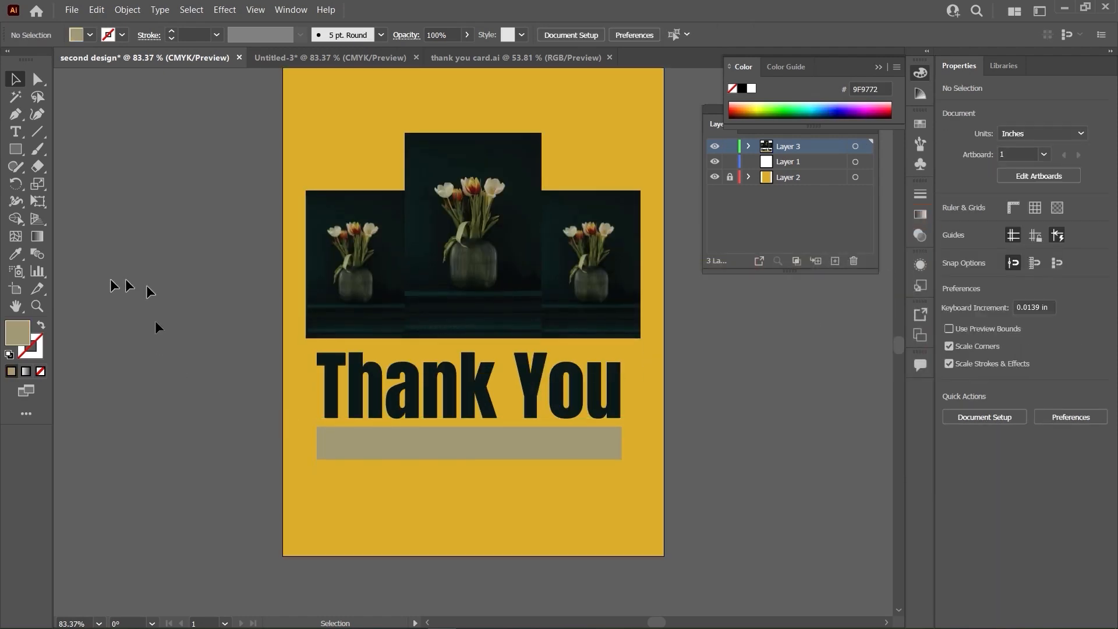
scroll(230, 309, up, 5)
scroll(672, 321, down, 4)
scroll(685, 350, up, 4)
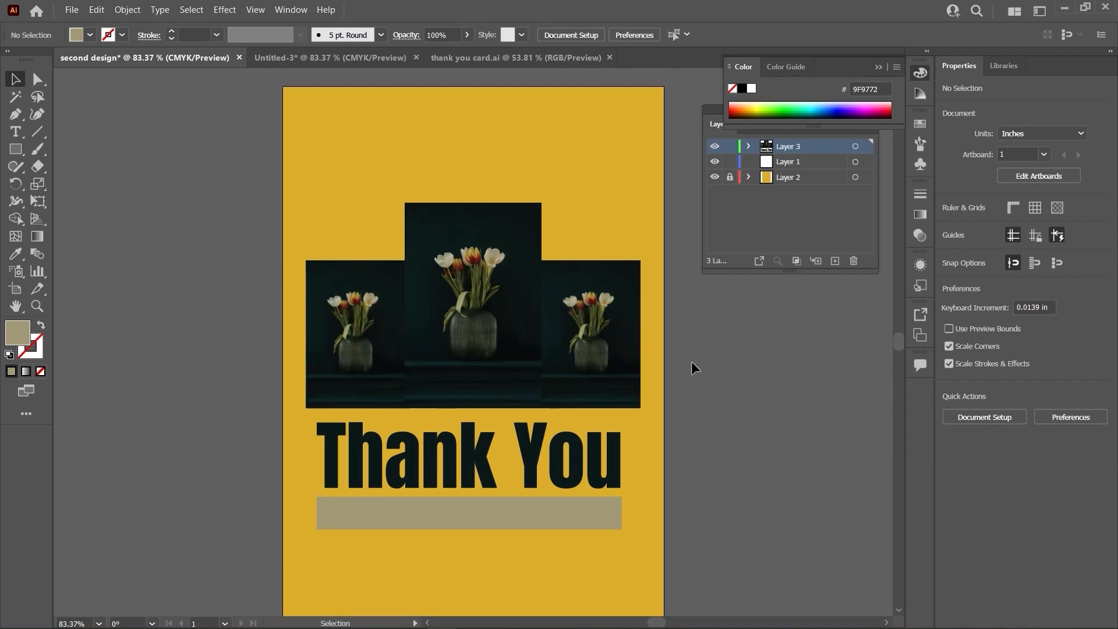
- Draw a swatch rectangle about 0.63 × 0.49 in beside the card and fill it with the beige 908B65 sampled from the centre photo's tulips
click(16, 149)
scroll(361, 287, up, 3)
scroll(734, 287, down, 5)
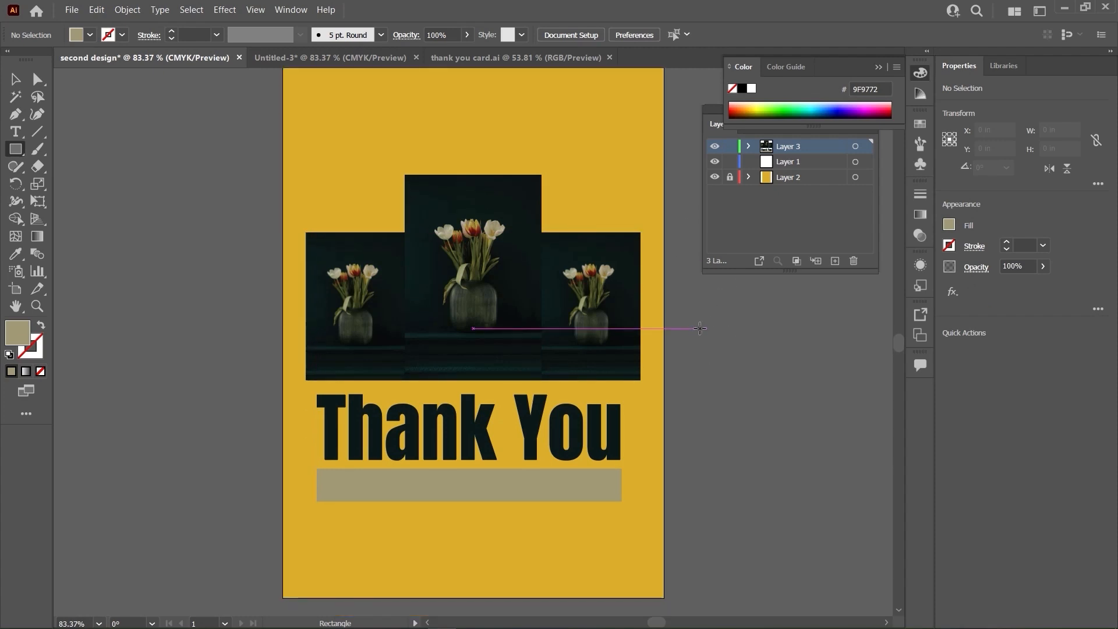
scroll(695, 321, up, 2)
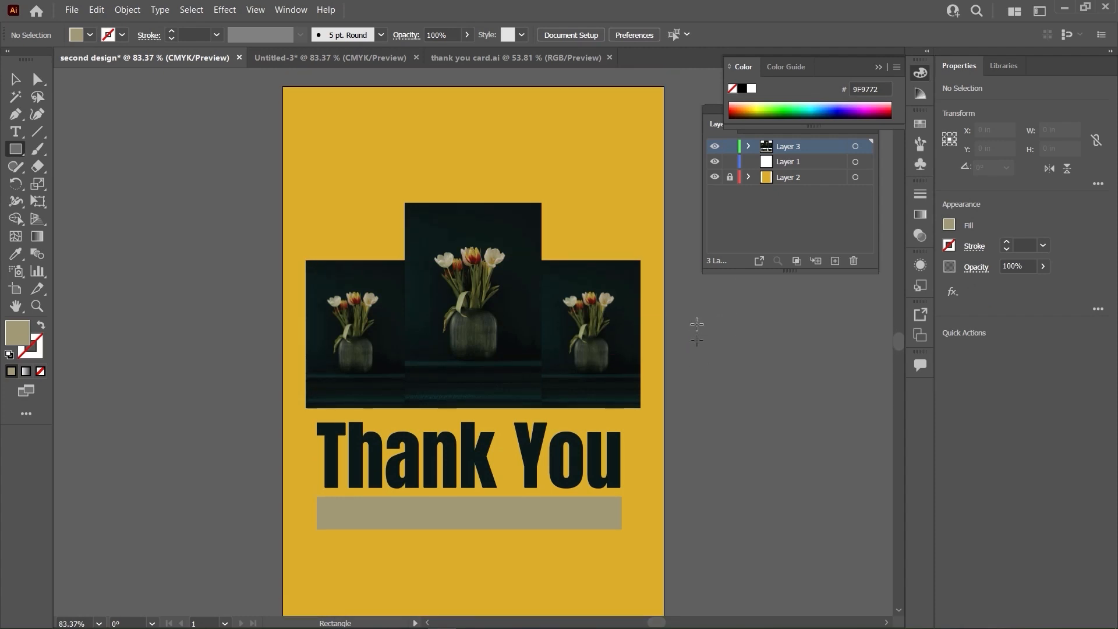
drag(676, 339, 705, 361)
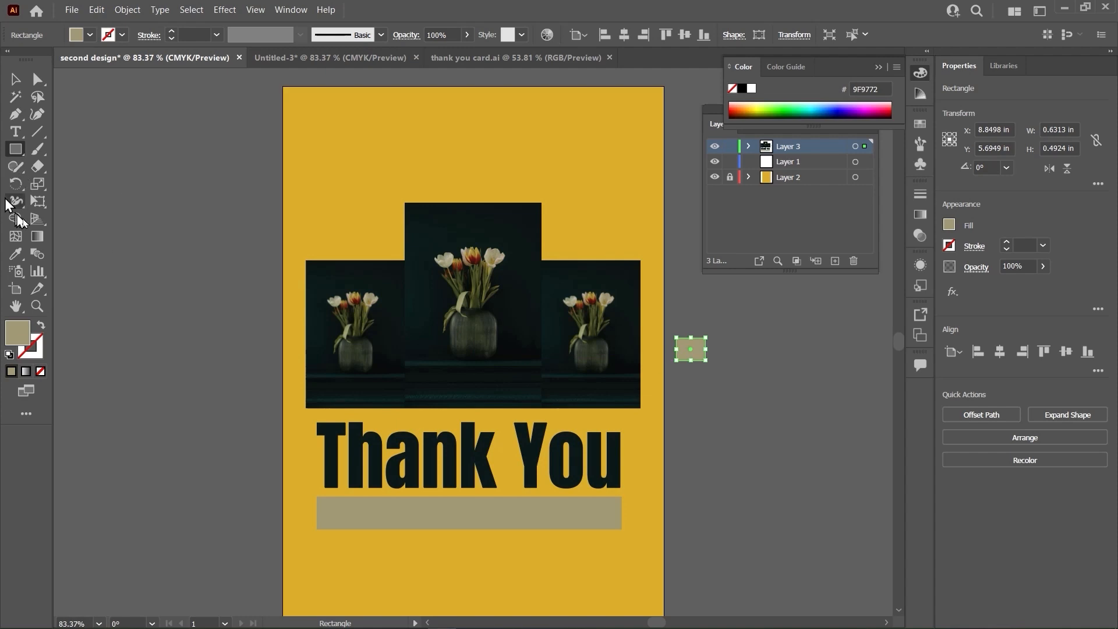
click(17, 257)
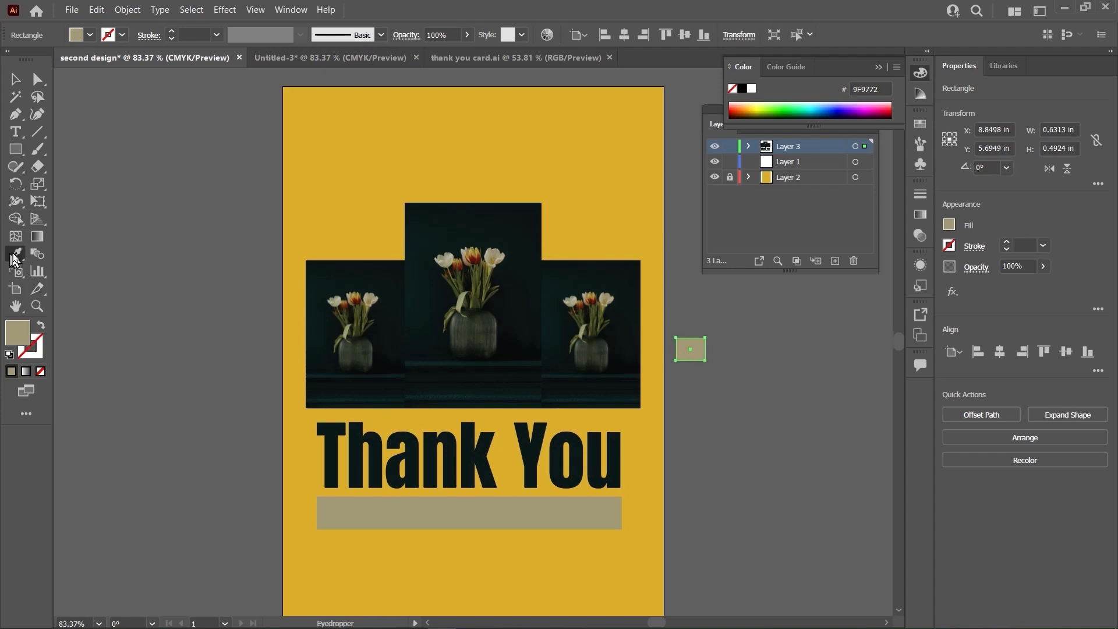
click(479, 325)
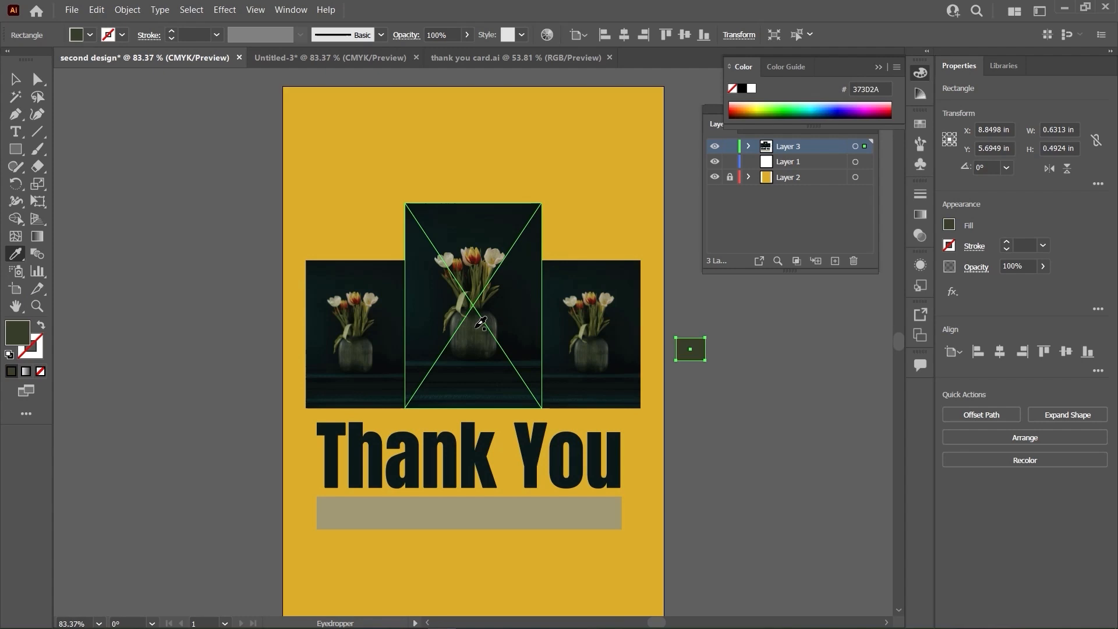
click(491, 261)
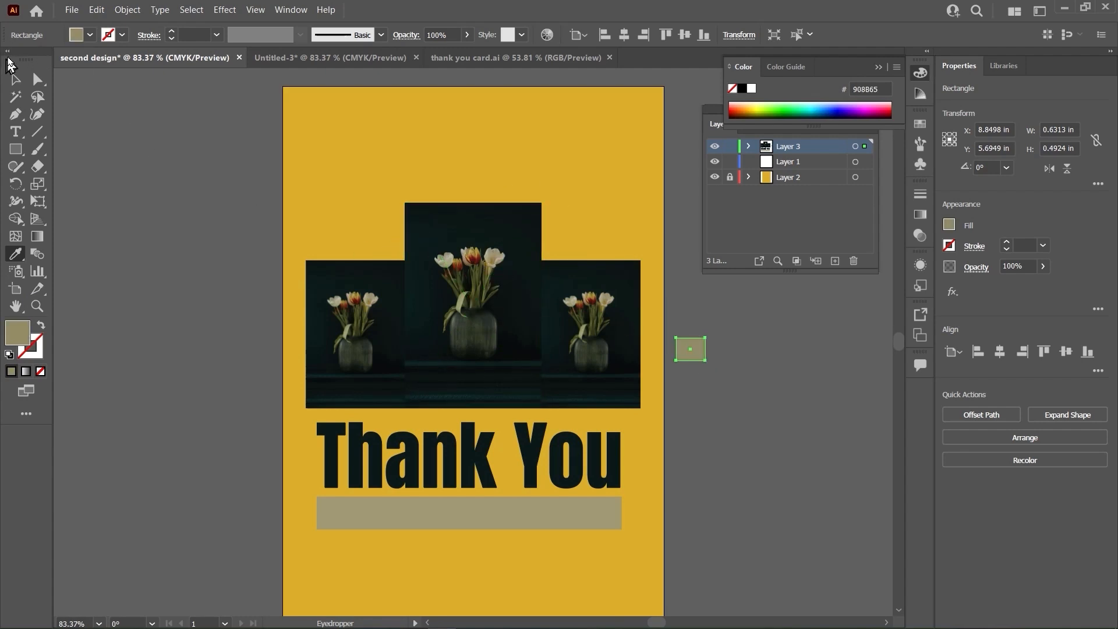
click(15, 79)
- Draw a second swatch about 0.78 × 0.49 in beside the first, filled with the dark red 48160E sampled from the centre photo's tulips
click(15, 149)
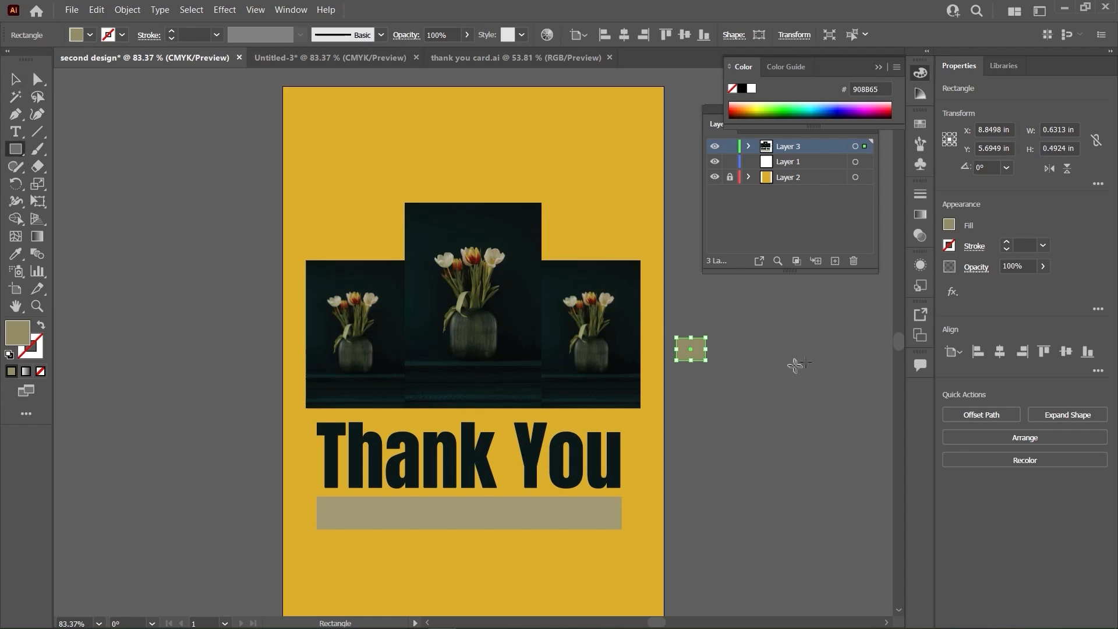
drag(724, 338, 762, 361)
click(17, 255)
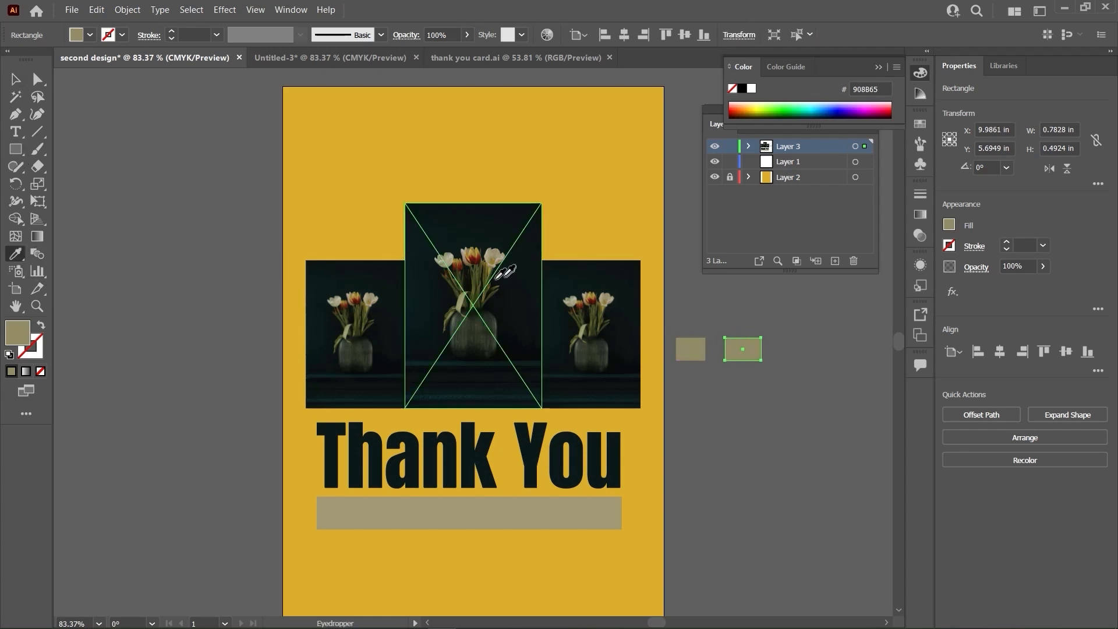
click(464, 263)
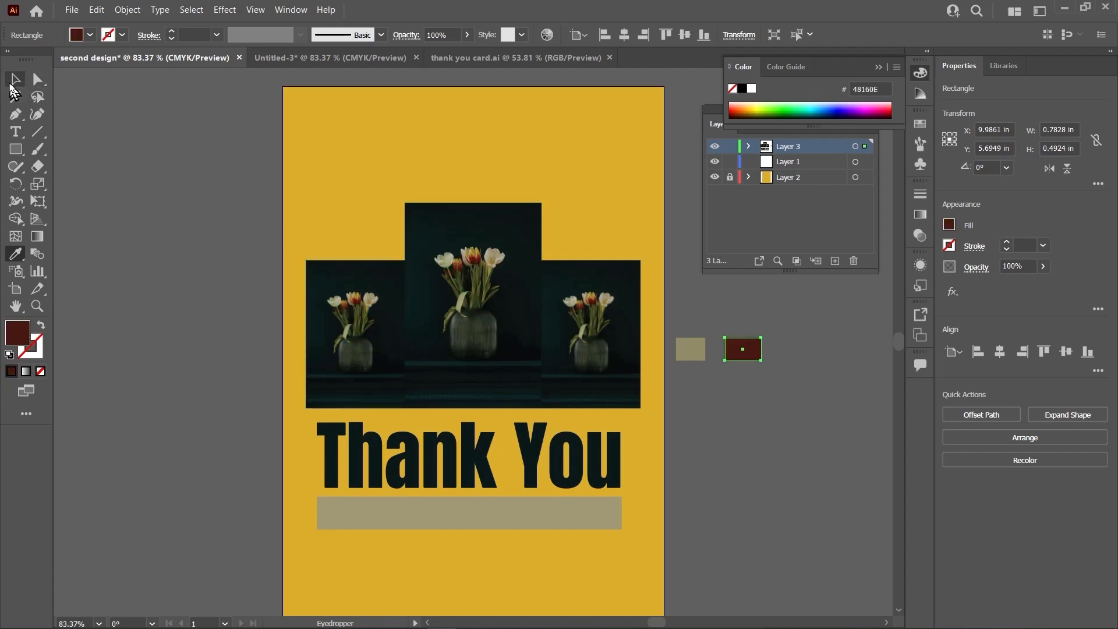
- Draw a third swatch about 1.04 × 0.62 in below the other two and fill it with dark green sampled from the smaller photo beside them
click(16, 149)
drag(687, 378, 735, 404)
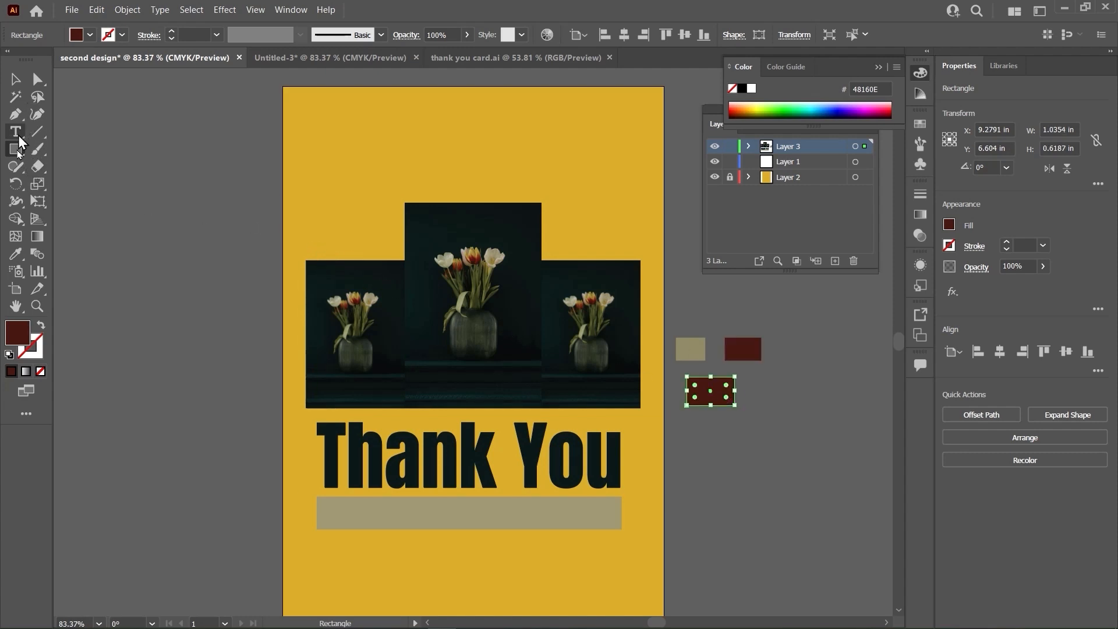
click(15, 254)
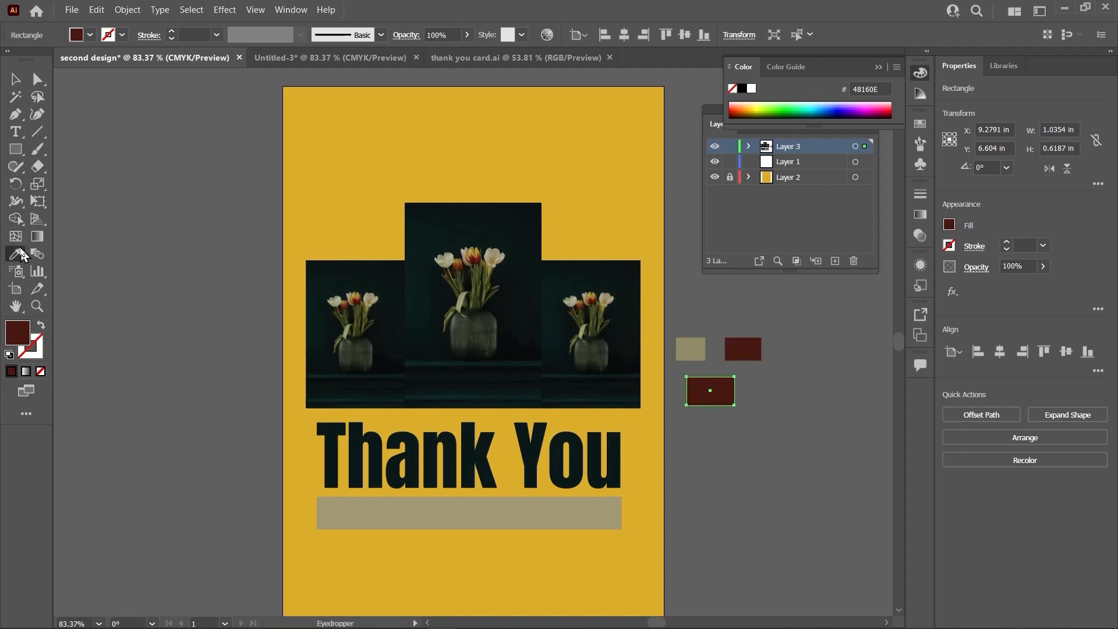
click(583, 332)
click(590, 329)
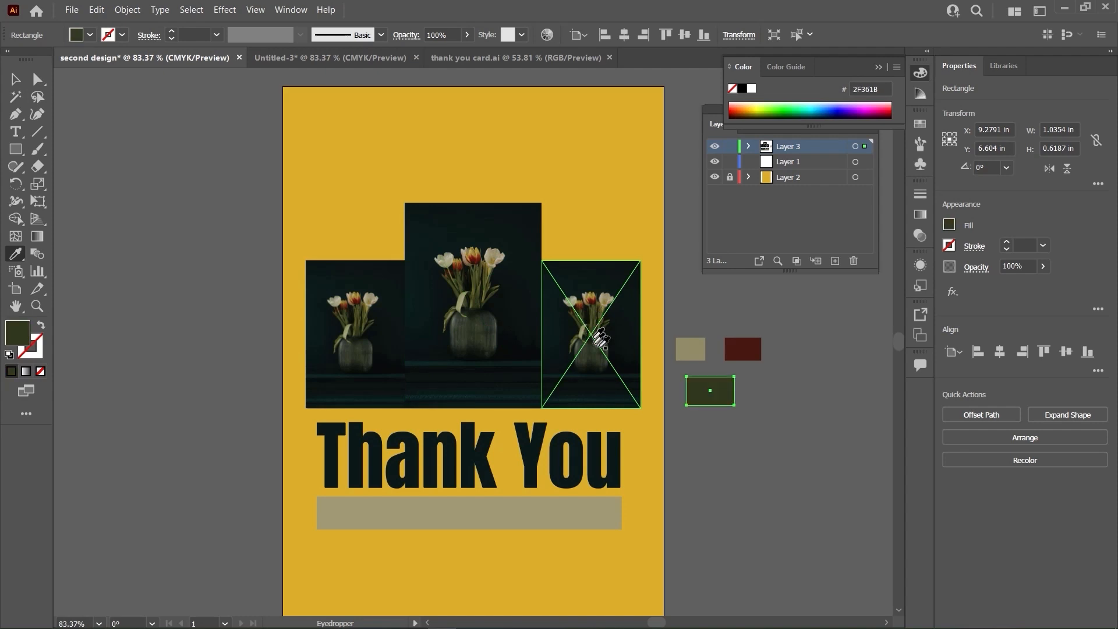
click(16, 81)
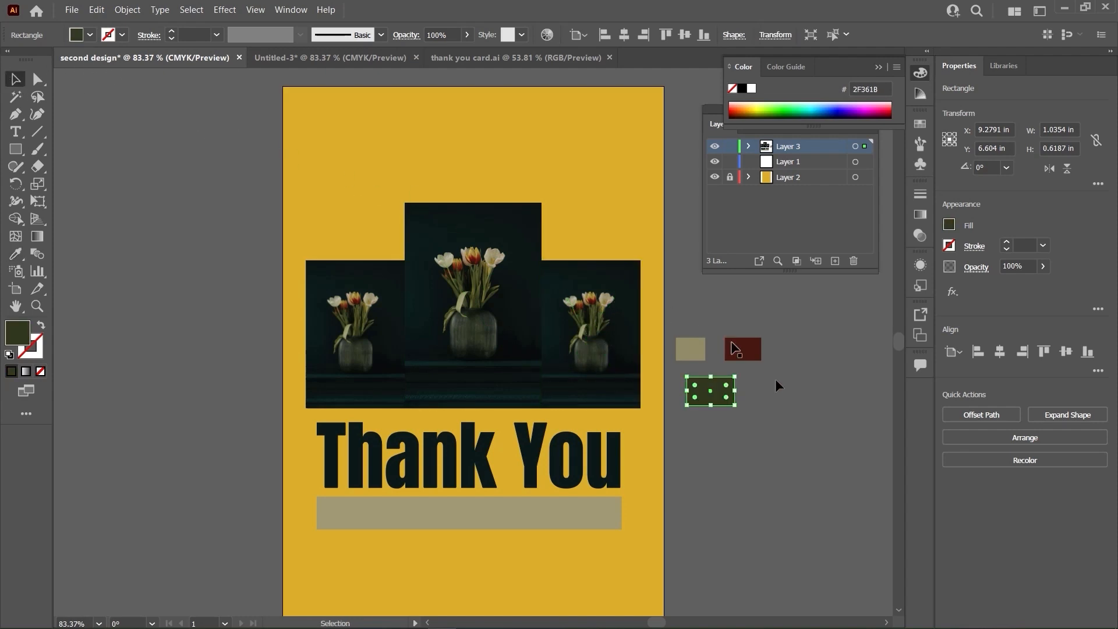
click(802, 358)
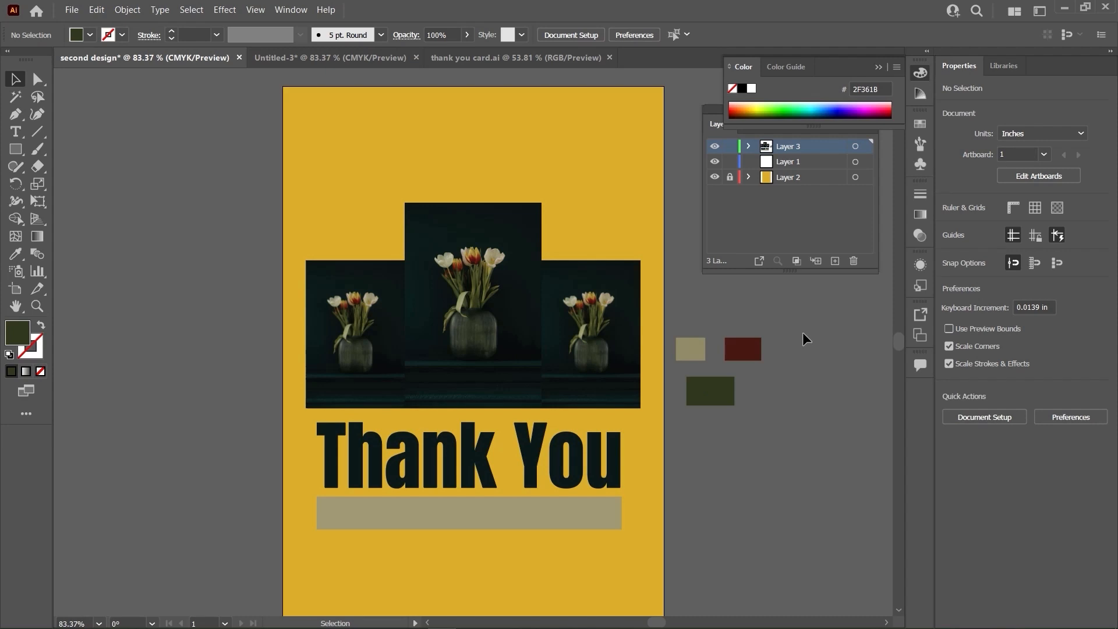
- Group the beige, dark red and dark green swatches
mouse_move(697, 413)
mouse_down()
mouse_move(752, 343)
mouse_move(799, 337)
mouse_move(689, 421)
mouse_move(680, 413)
mouse_up()
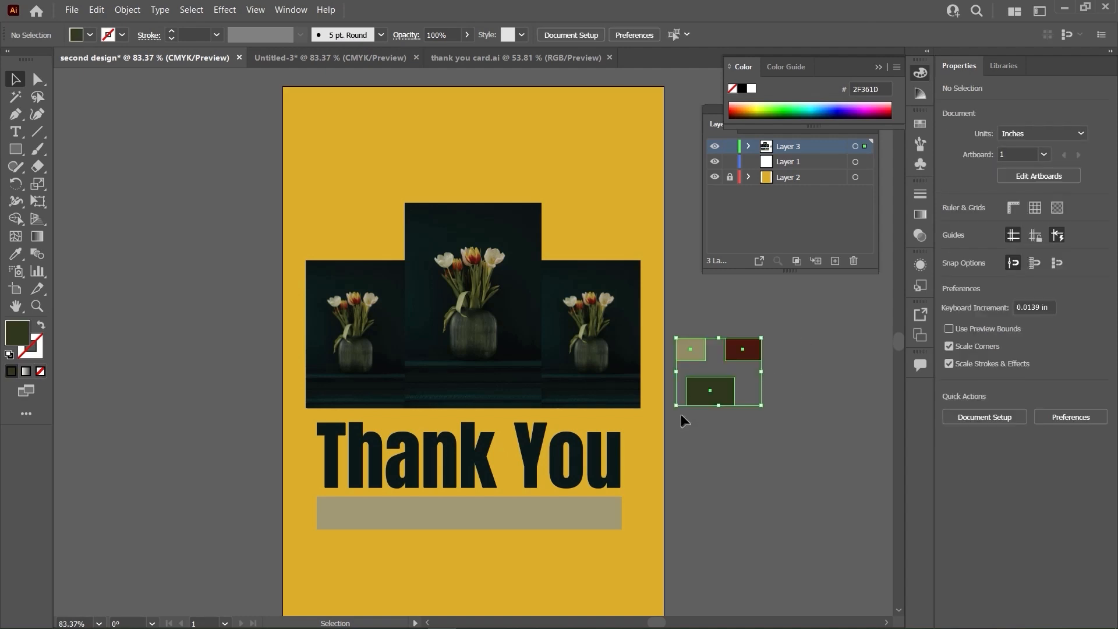
right_click(715, 386)
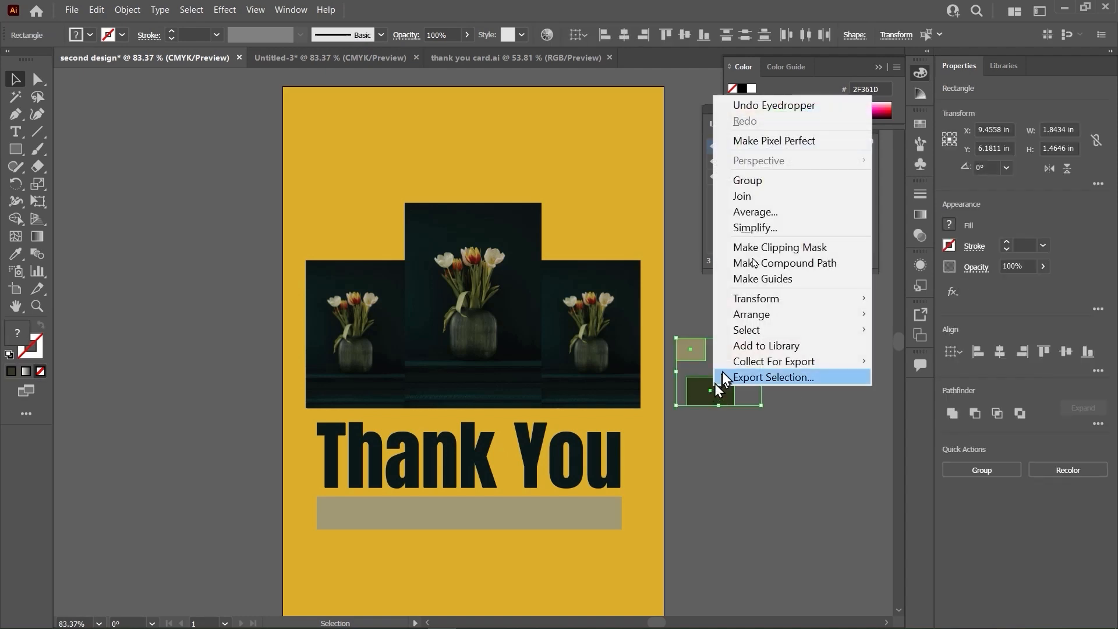
click(757, 181)
click(804, 367)
- Copy the swatch group into the Untitled-3 document and place it below the lower star on the artboard
click(746, 353)
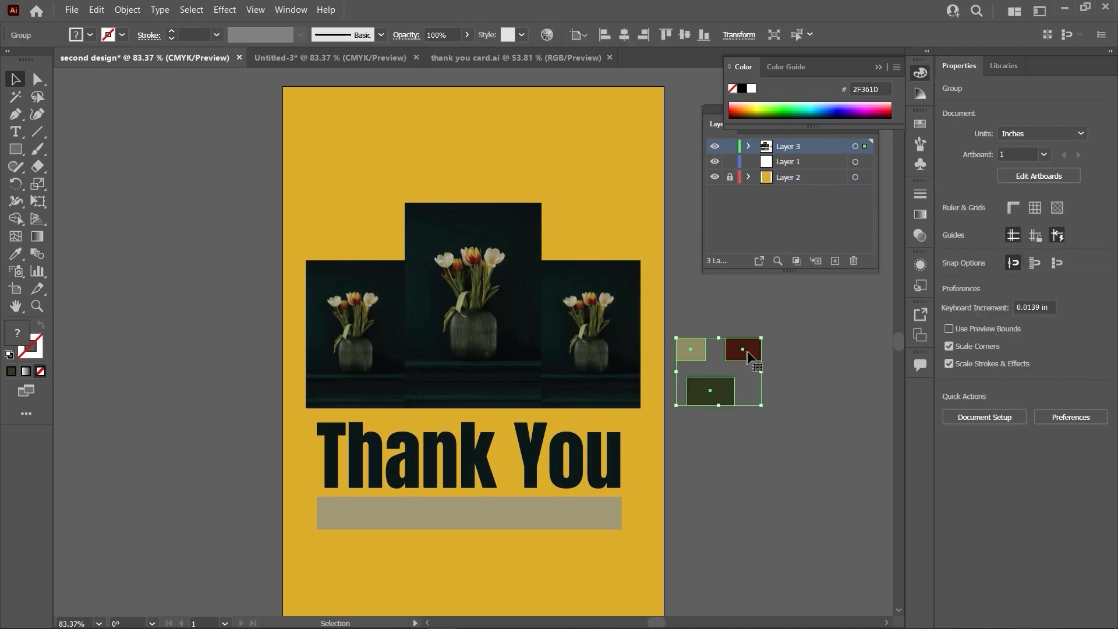
click(329, 58)
key(ctrl+v)
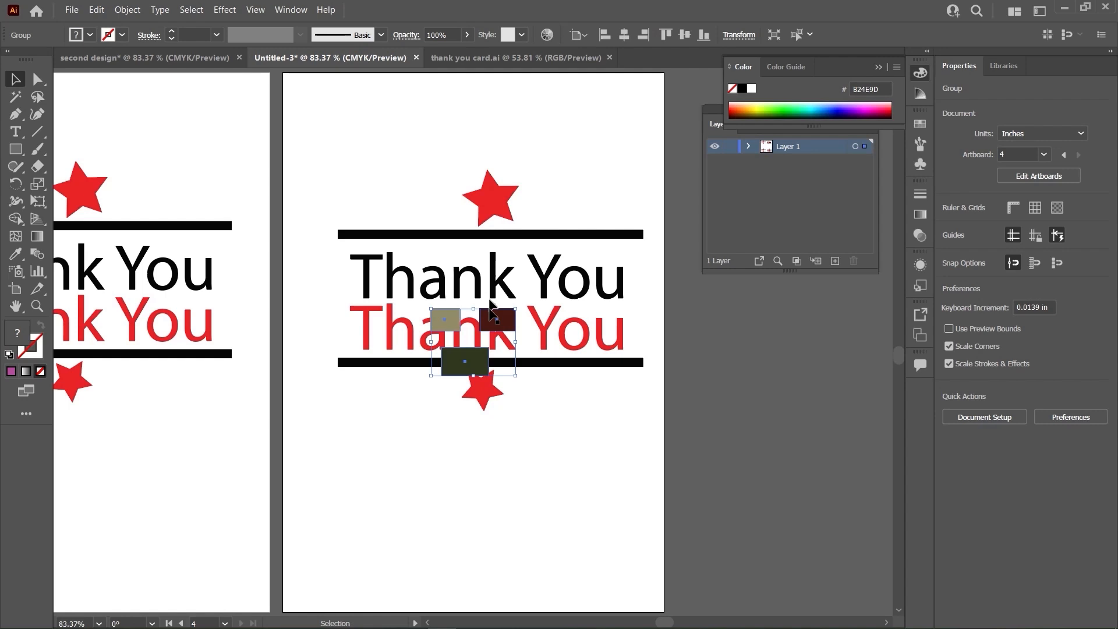
drag(482, 365, 483, 488)
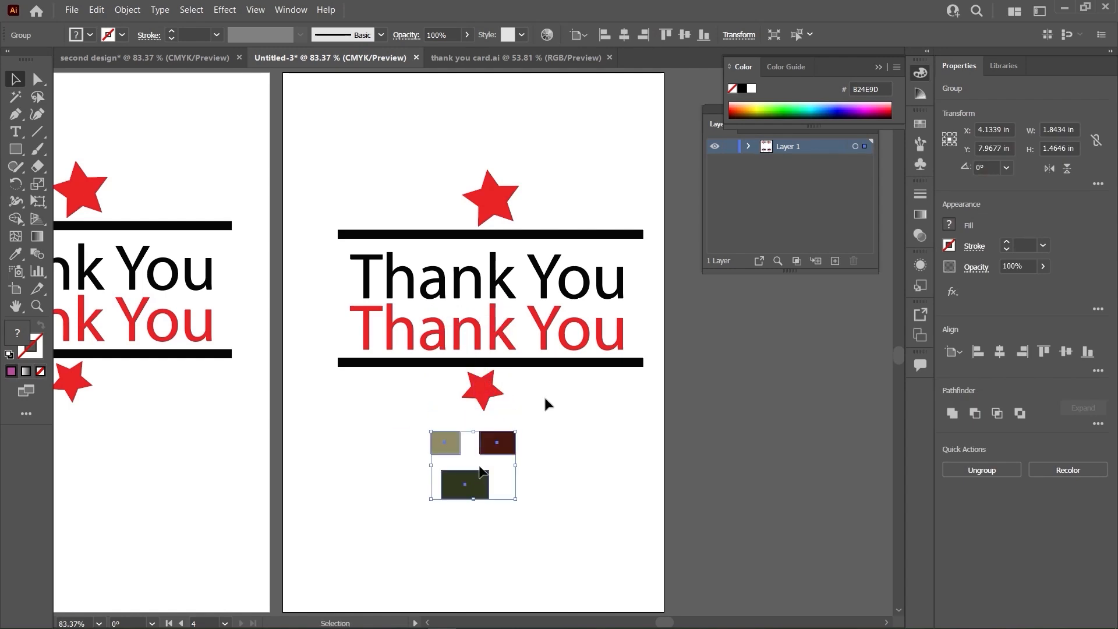
- Try the three swatch colours on the red Thank You text with the Eyedropper and finish with the beige 908B65
click(512, 345)
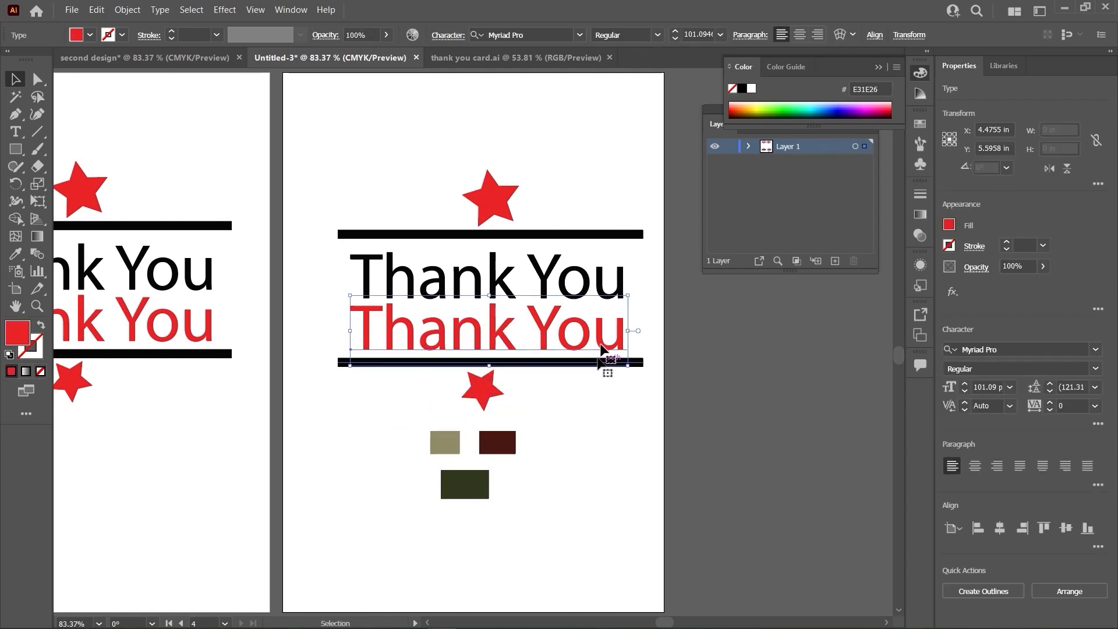
click(22, 258)
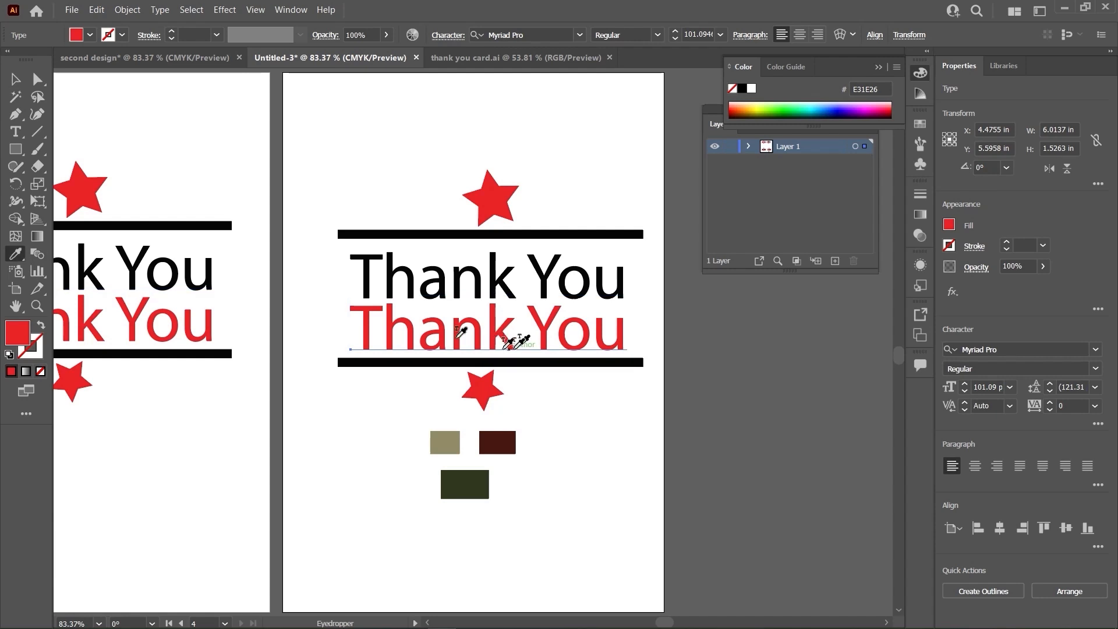
click(446, 444)
click(495, 444)
click(463, 477)
click(454, 453)
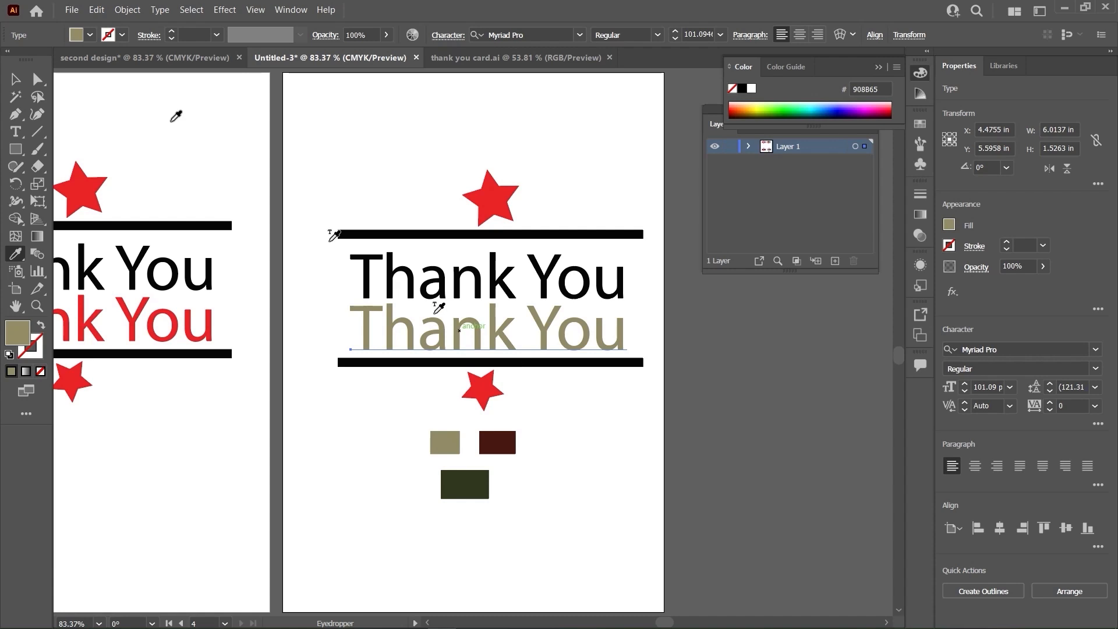
click(15, 79)
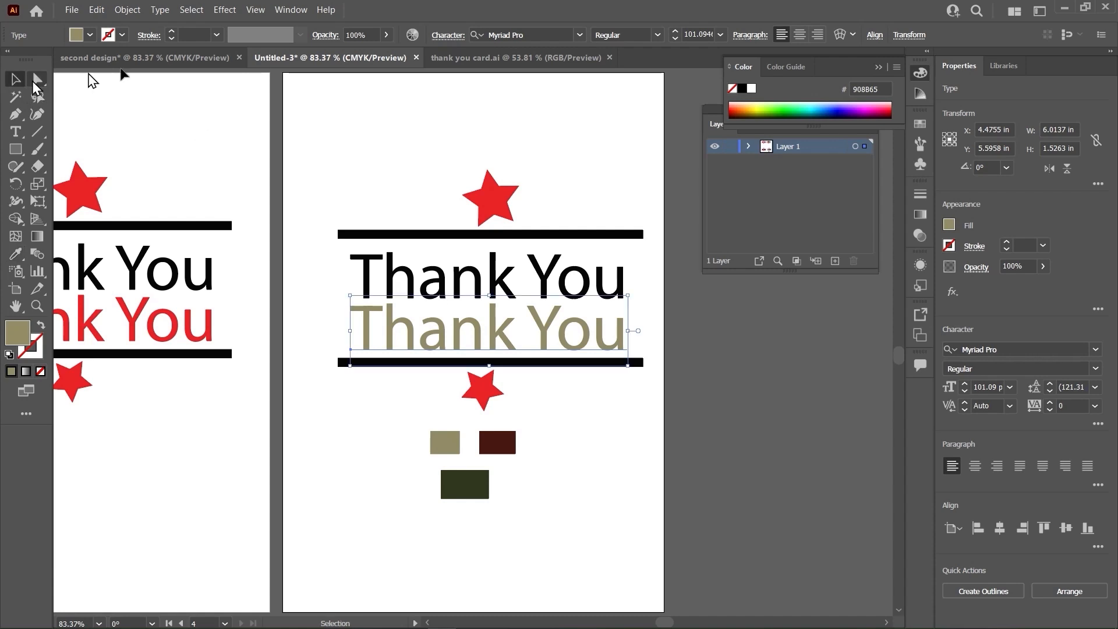
- Switch to the second design document and delete the beige bar below the Thank You heading
click(128, 58)
scroll(489, 237, down, 4)
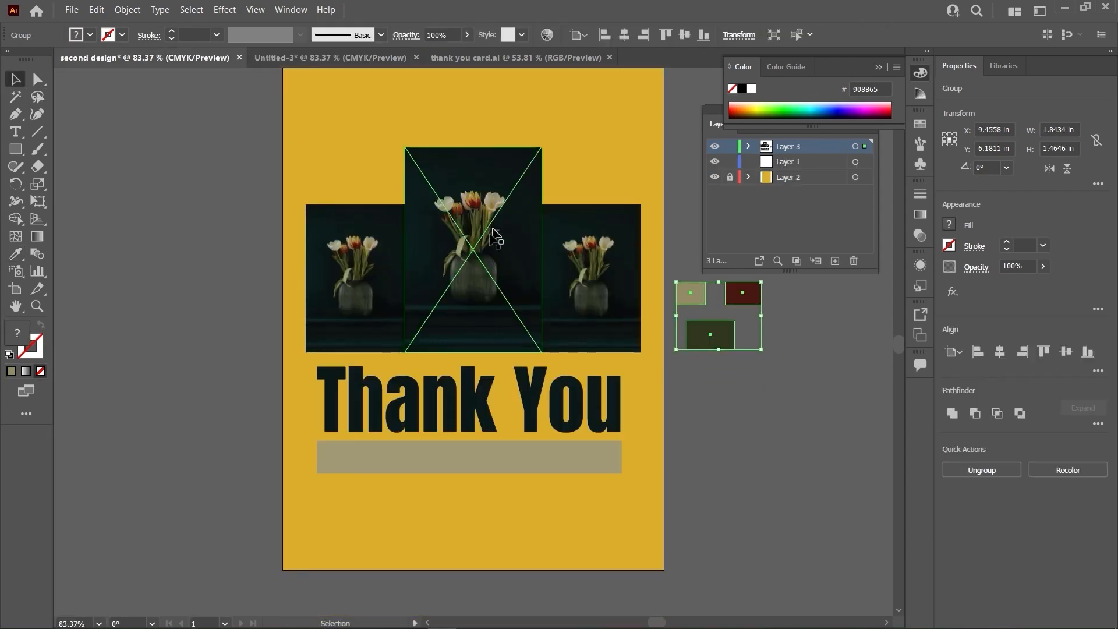
scroll(730, 439, up, 3)
click(729, 440)
scroll(574, 438, down, 1)
click(580, 444)
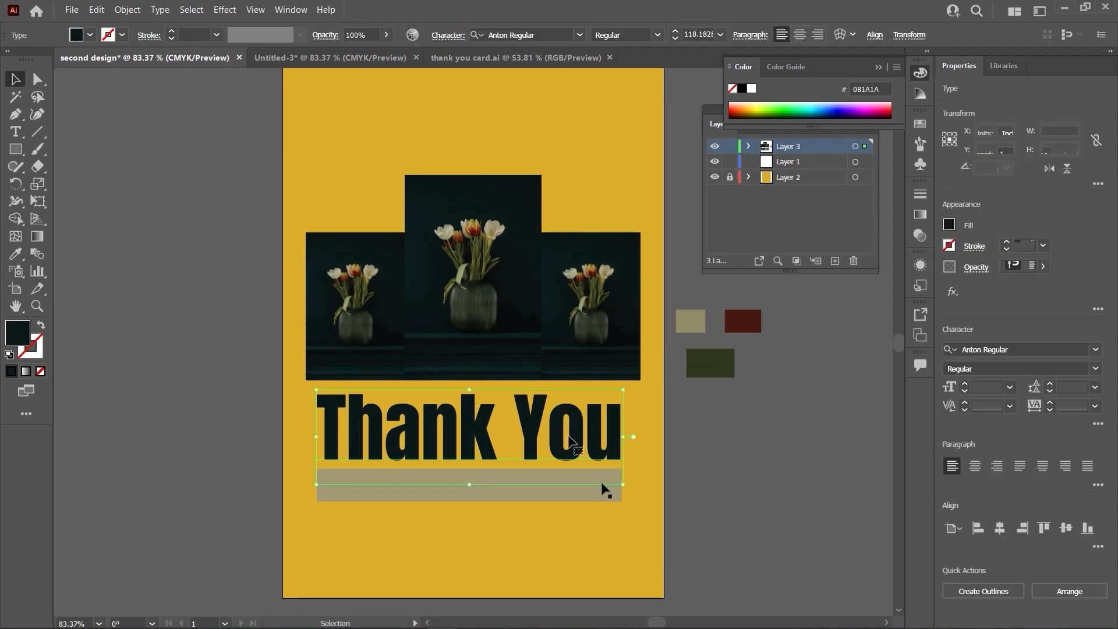
click(571, 489)
click(707, 470)
click(534, 485)
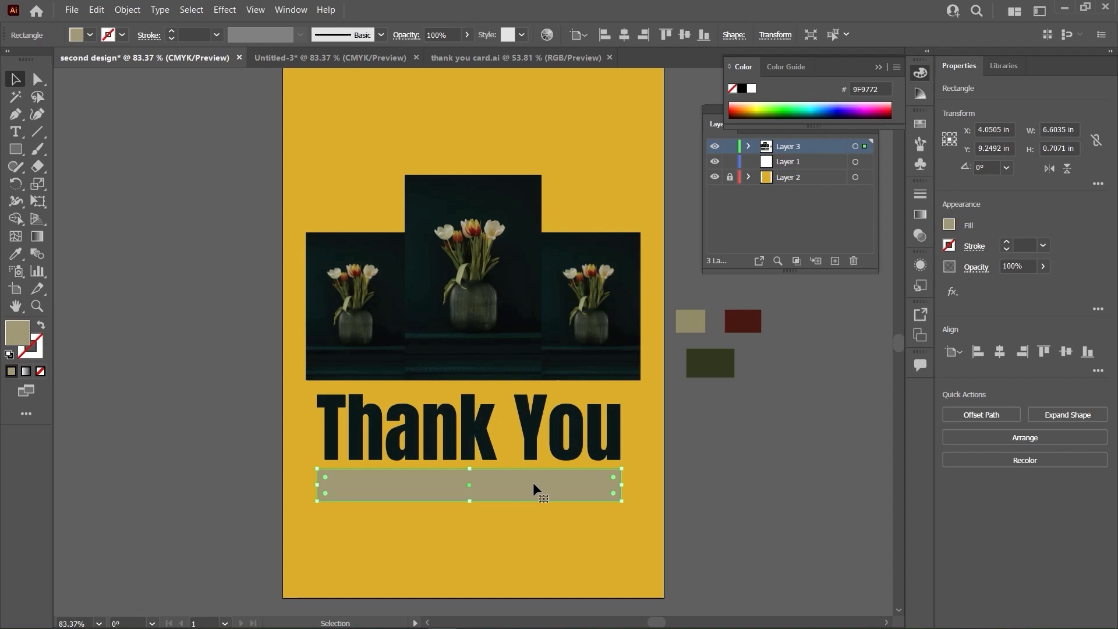
key(Delete)
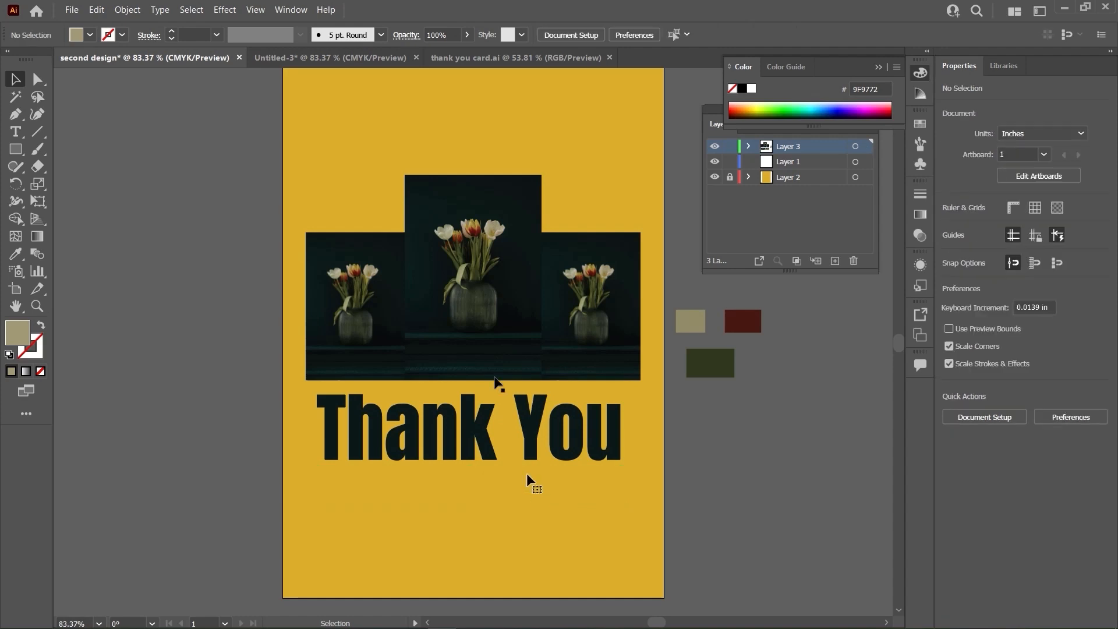
- Below the heading, write "This is our first design. / we want to make it so cool. / our design is the best design. / Thank you for choosing our work."
click(16, 132)
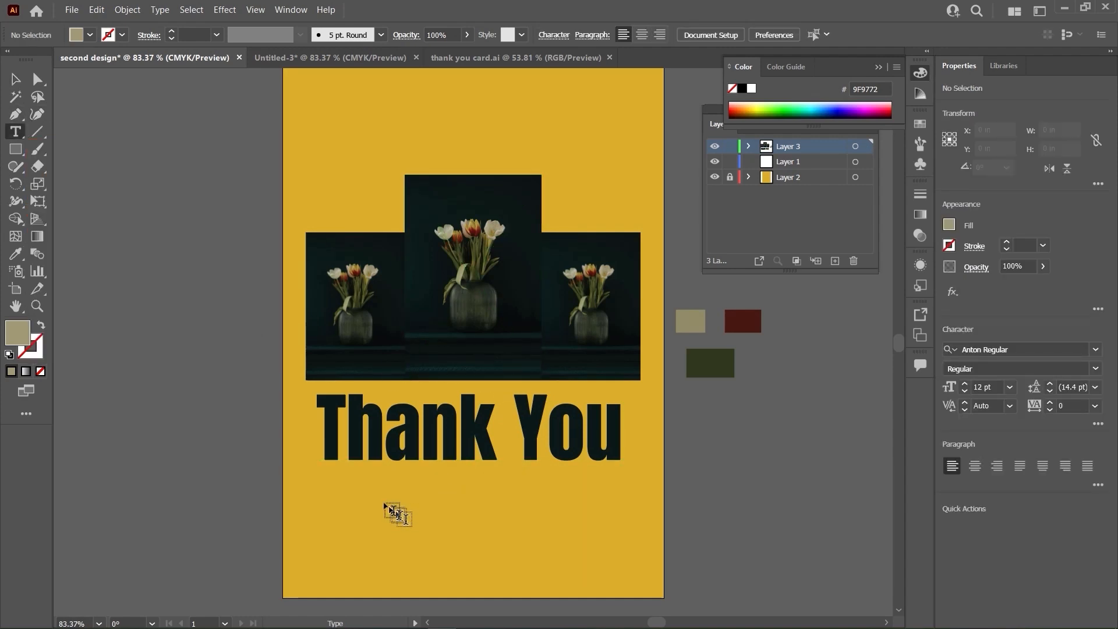
click(360, 501)
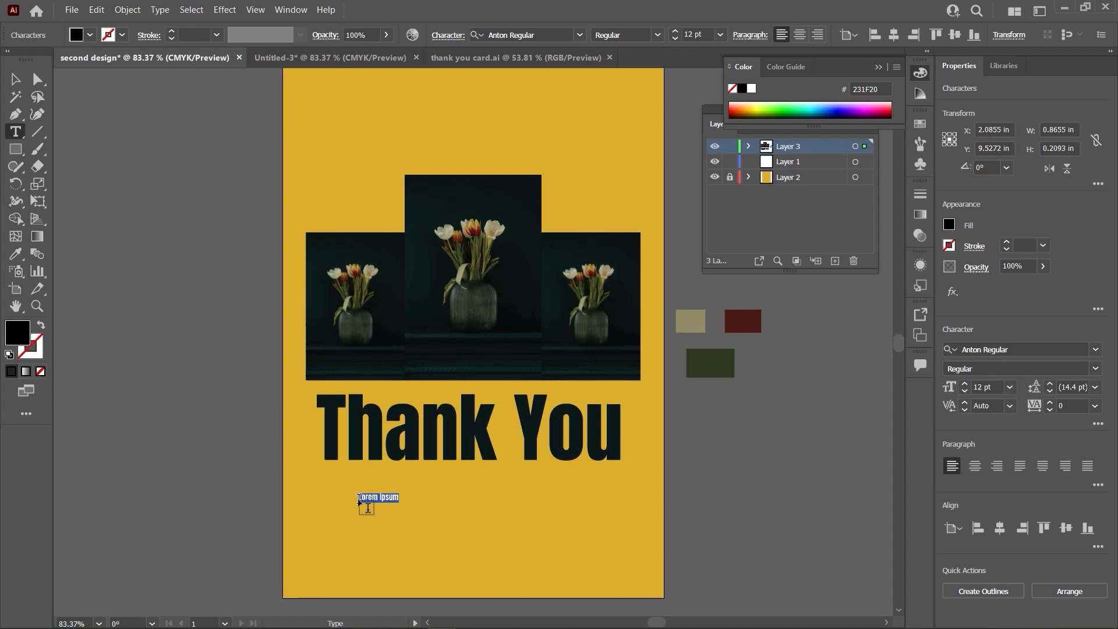
text(This is our first design.)
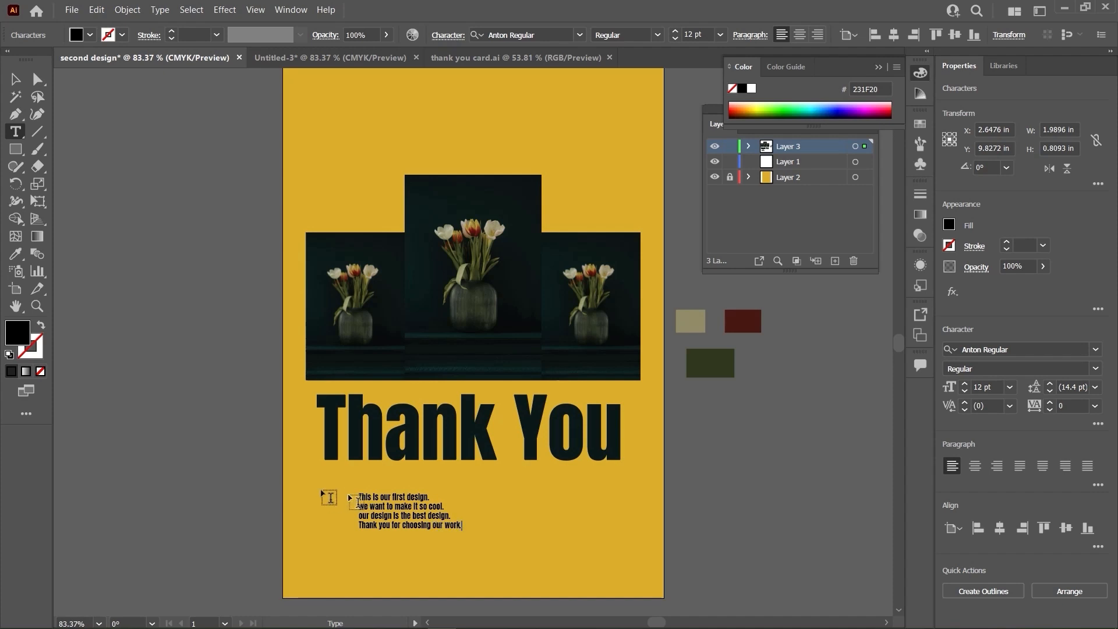
click(16, 79)
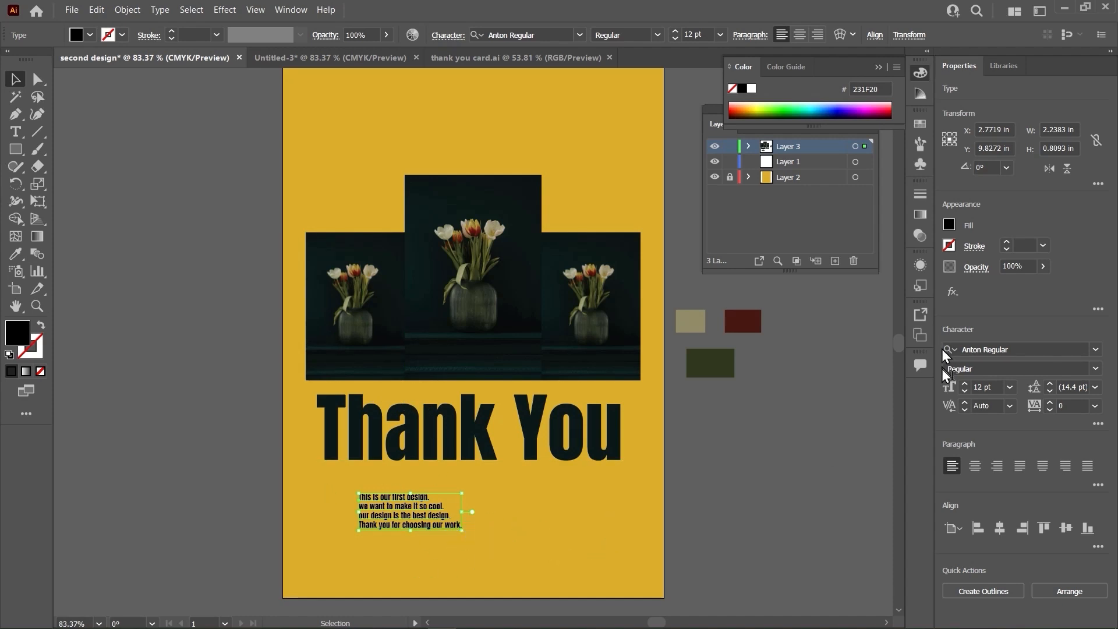
- Set the four-line message's font size to 24 pt
click(965, 388)
click(965, 388)
click(965, 388)
click(965, 388)
click(965, 388)
click(965, 388)
click(965, 388)
click(965, 388)
click(965, 388)
click(965, 388)
click(965, 388)
click(965, 388)
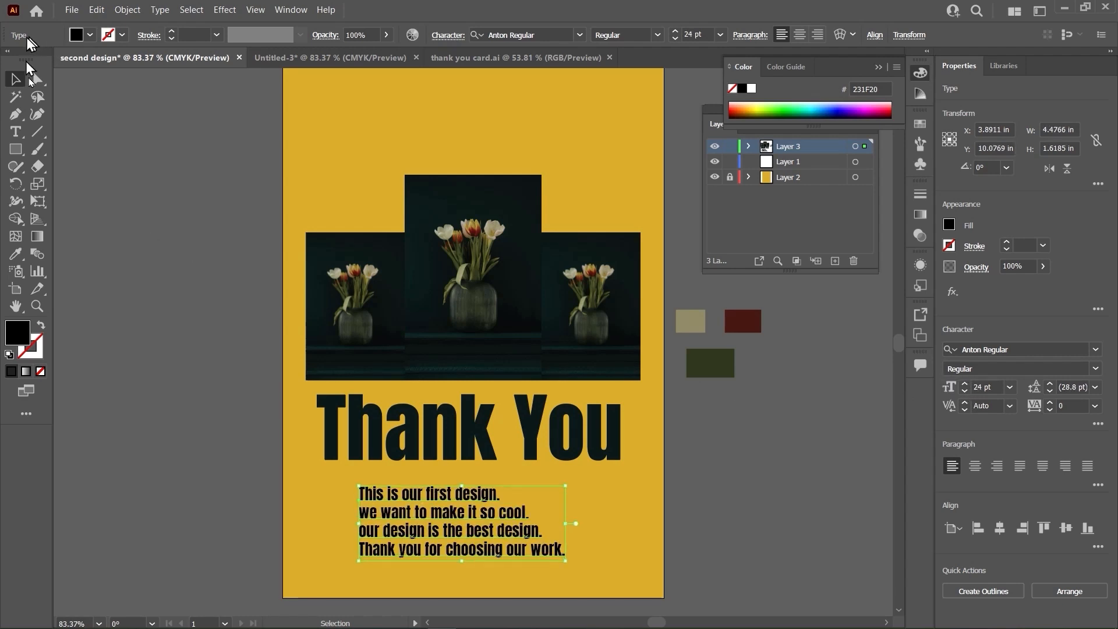
- Move the message directly beneath Thank You, close to the heading's left edge
click(711, 448)
scroll(710, 446, down, 2)
drag(467, 460, 432, 448)
click(733, 438)
scroll(731, 438, up, 3)
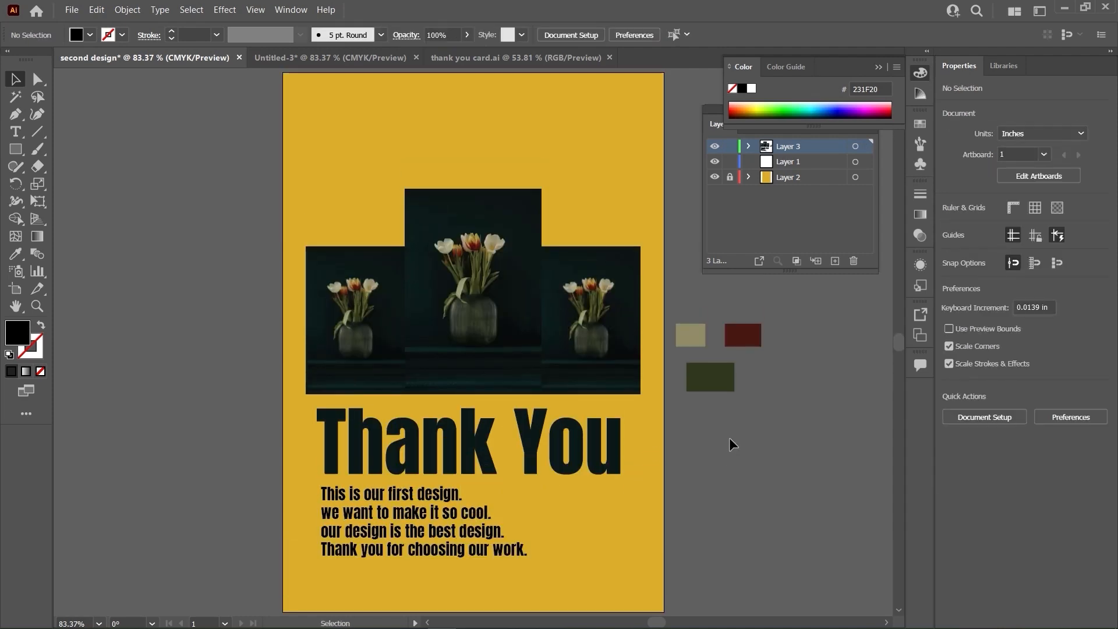
- Centre-align the message and enlarge it to about 29.77 pt, centred beneath the Thank You heading
scroll(729, 437, down, 3)
scroll(728, 435, up, 3)
scroll(717, 441, down, 2)
scroll(714, 447, up, 2)
click(420, 530)
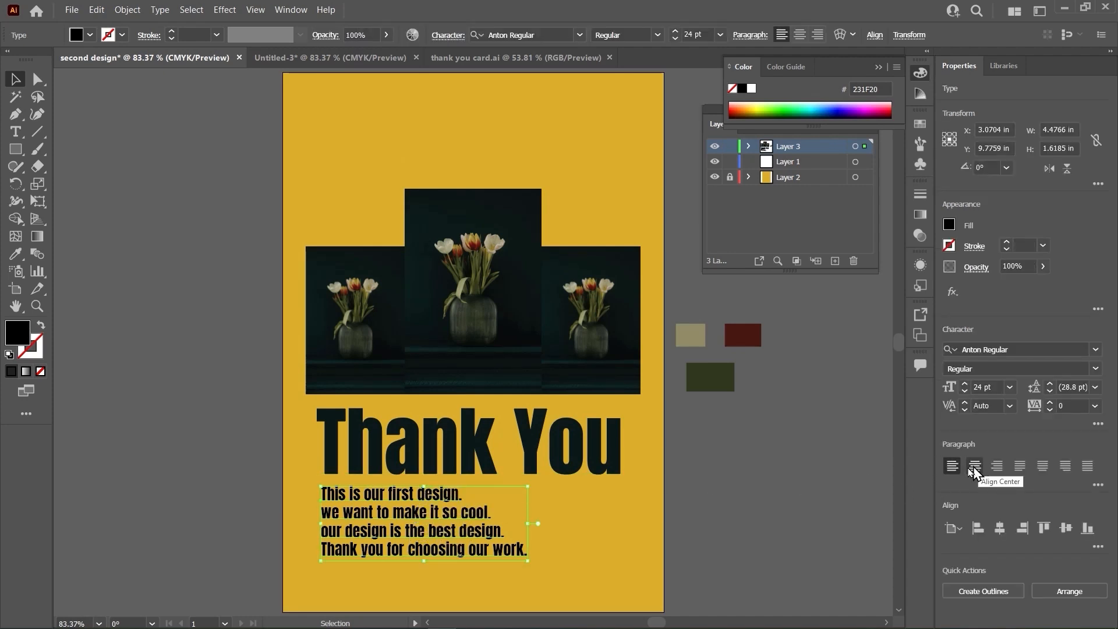
scroll(378, 498, down, 1)
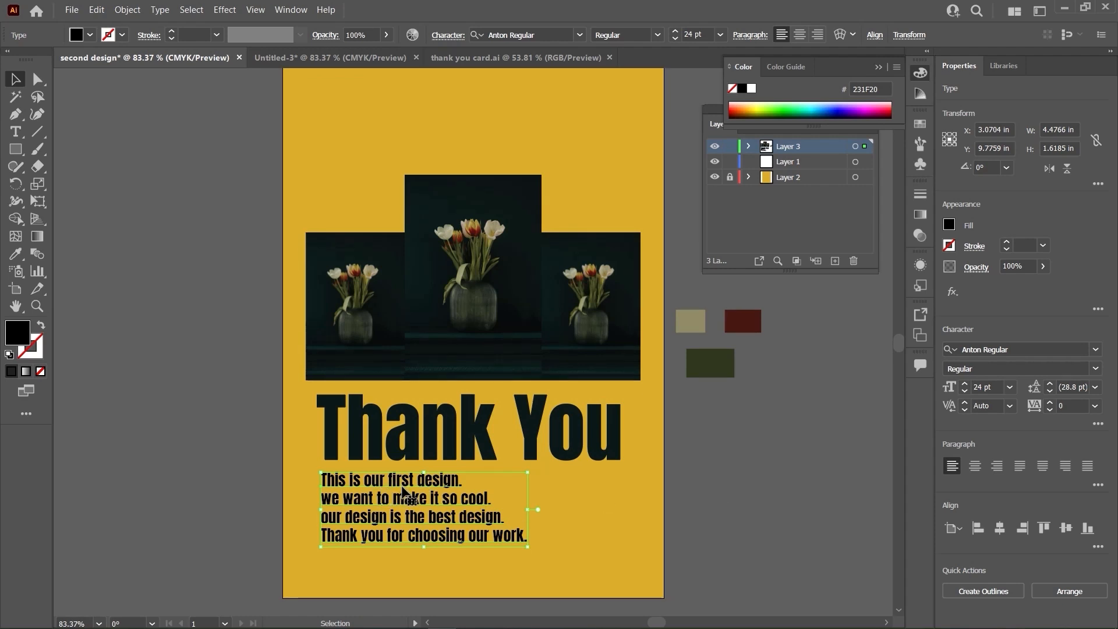
click(975, 466)
drag(410, 513, 443, 510)
scroll(680, 456, down, 5)
drag(436, 430, 453, 433)
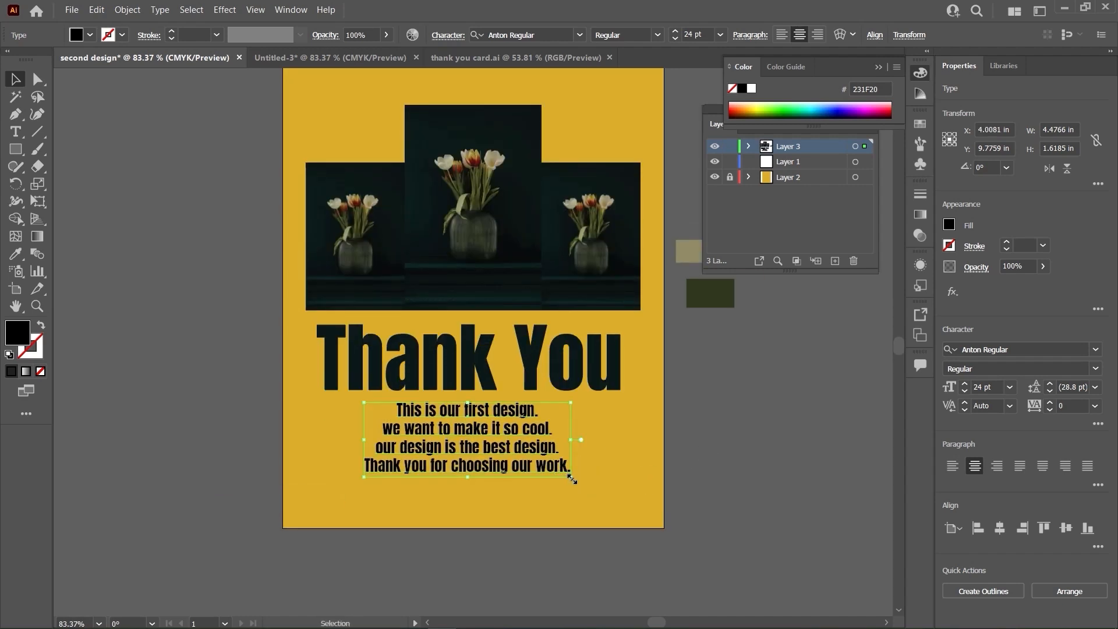
mouse_move(572, 480)
mouse_down()
mouse_move(618, 504)
mouse_move(545, 482)
mouse_move(589, 482)
mouse_up()
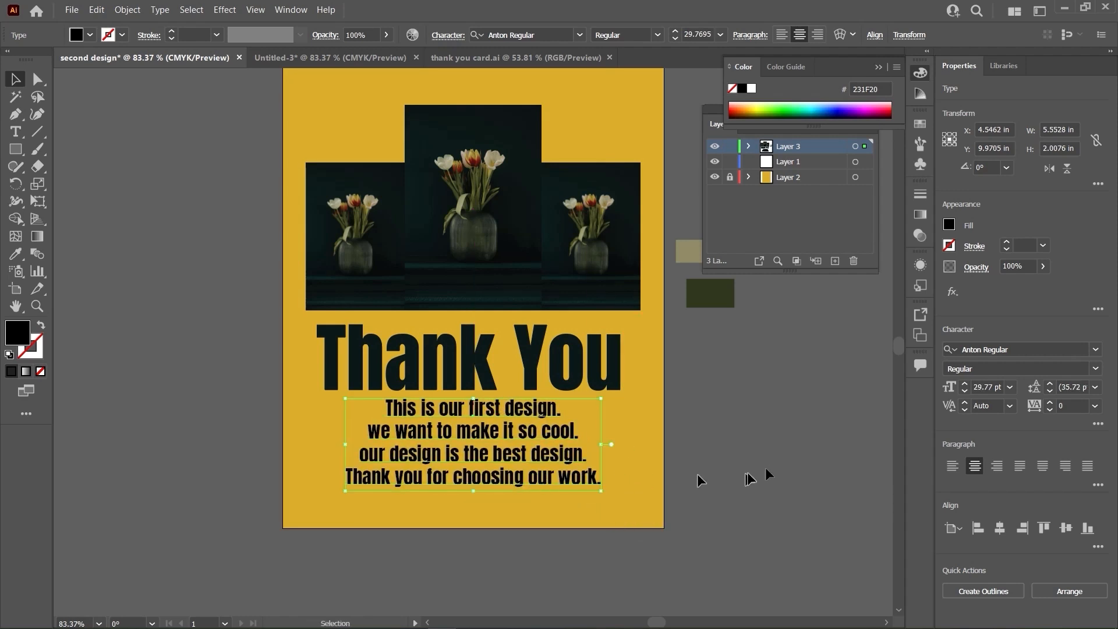
- Try right and justified paragraph alignments on the message, then return it to centre alignment
click(769, 466)
scroll(768, 466, up, 3)
click(554, 496)
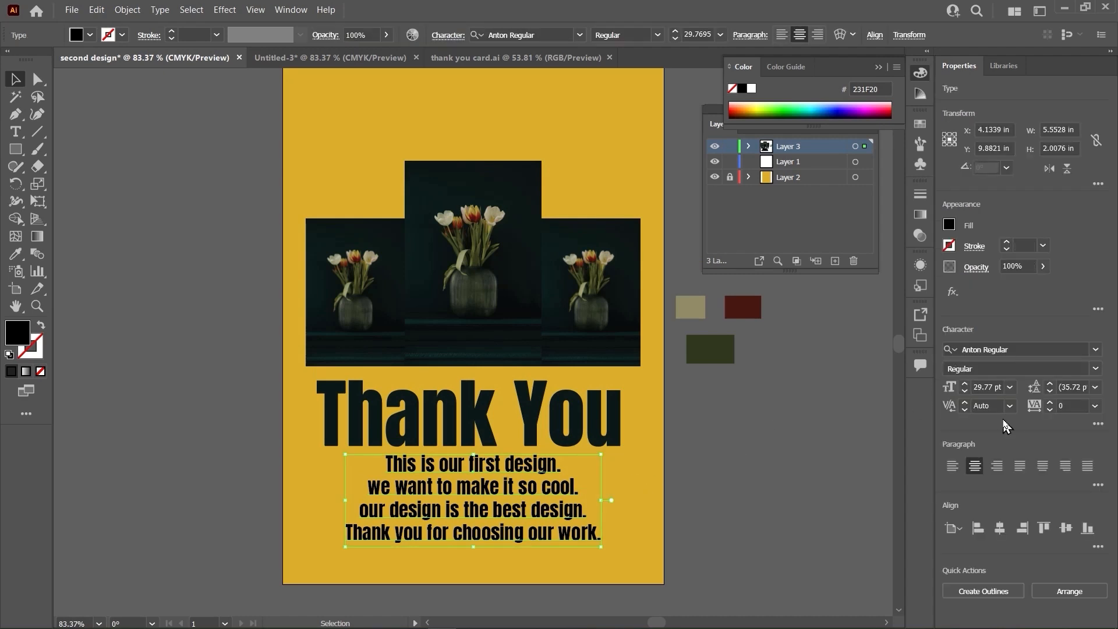
click(996, 469)
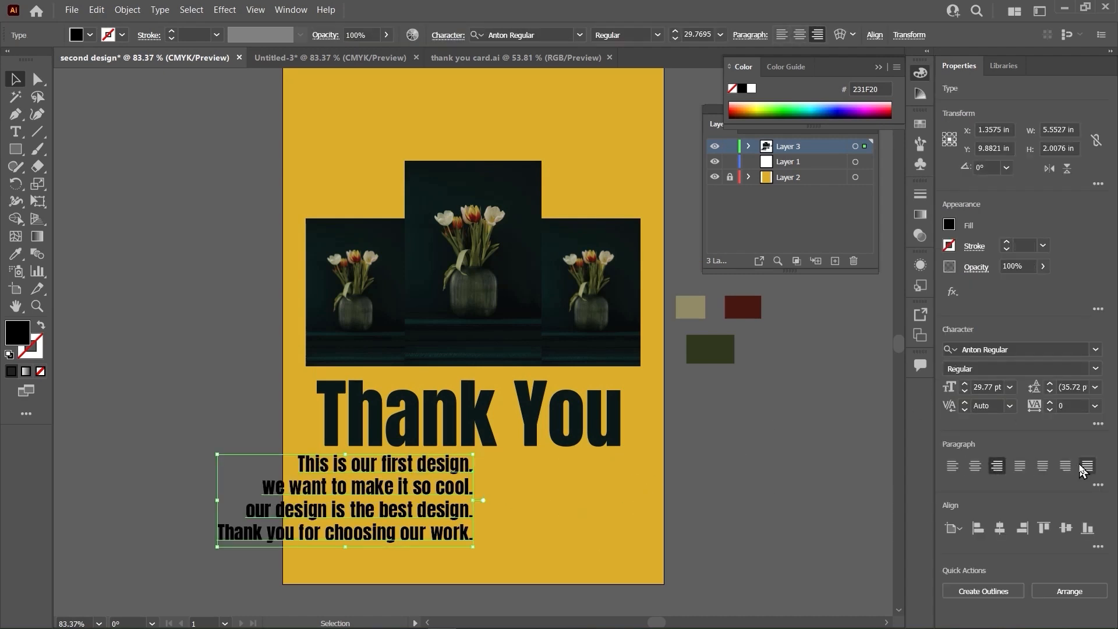
click(1042, 467)
click(1065, 467)
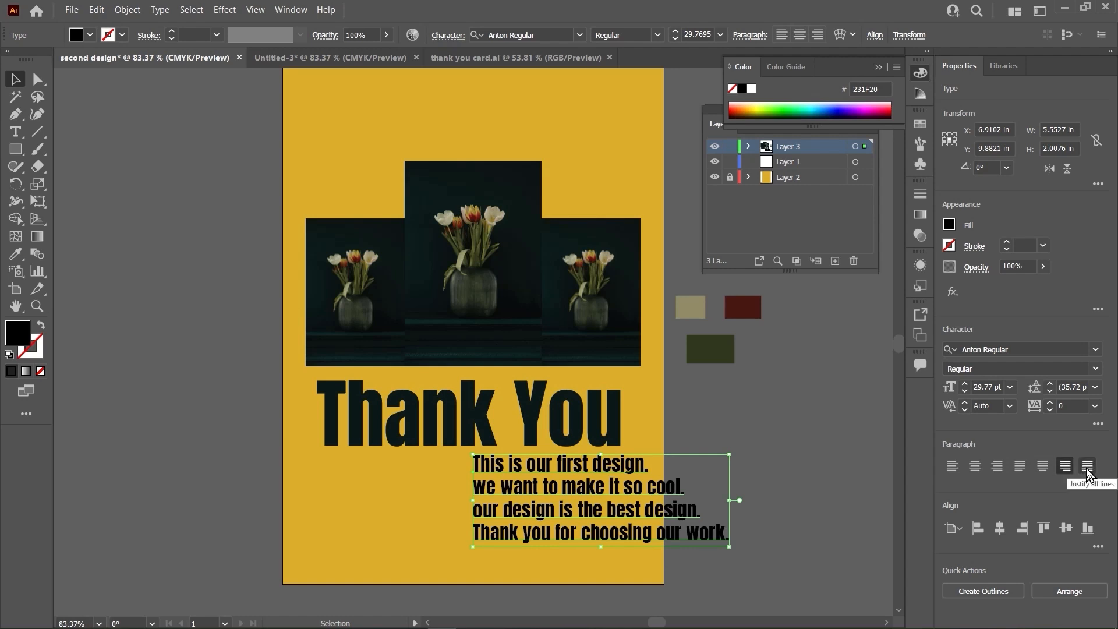
click(976, 468)
- Examine the card's overall layout and the spacing of the photos, heading and message on the artboard
scroll(771, 479, down, 2)
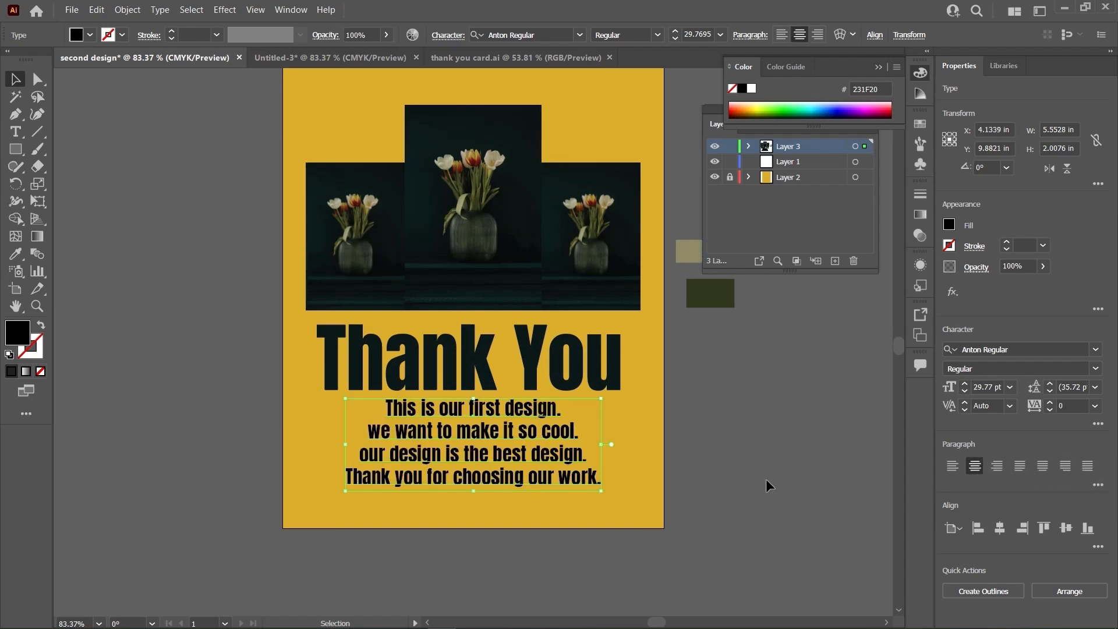
scroll(766, 479, up, 1)
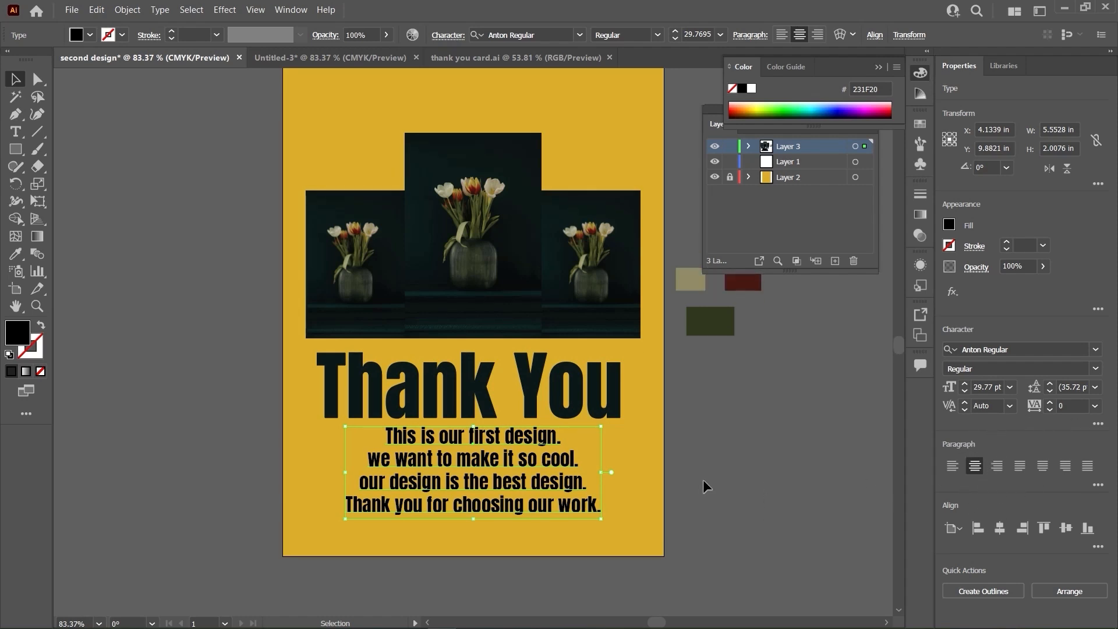
scroll(702, 478, down, 3)
scroll(702, 483, up, 3)
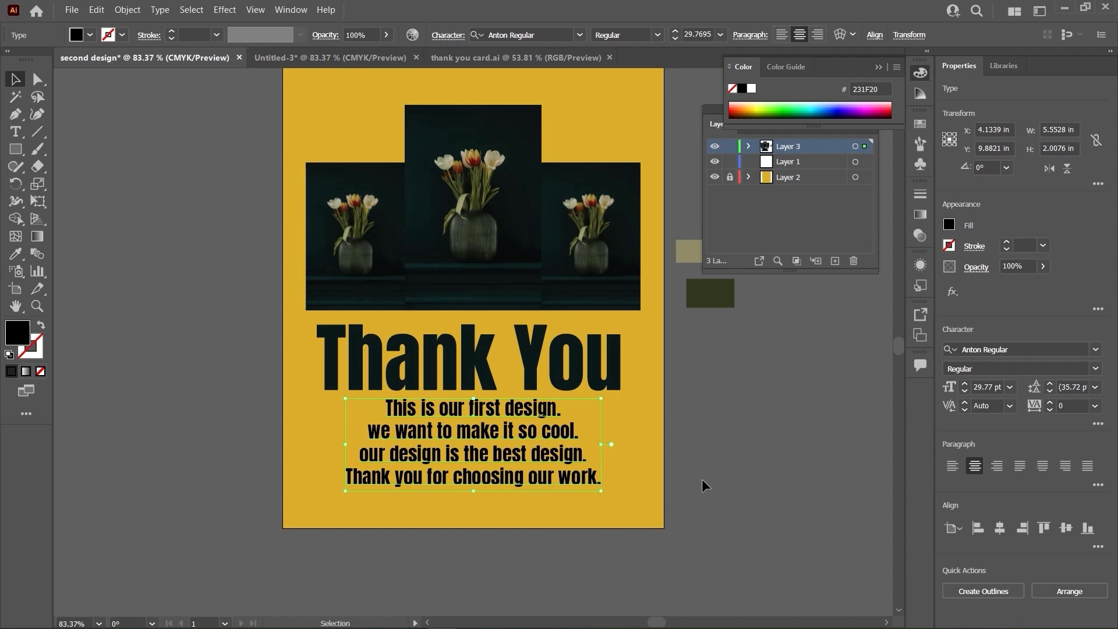
scroll(701, 476, up, 1)
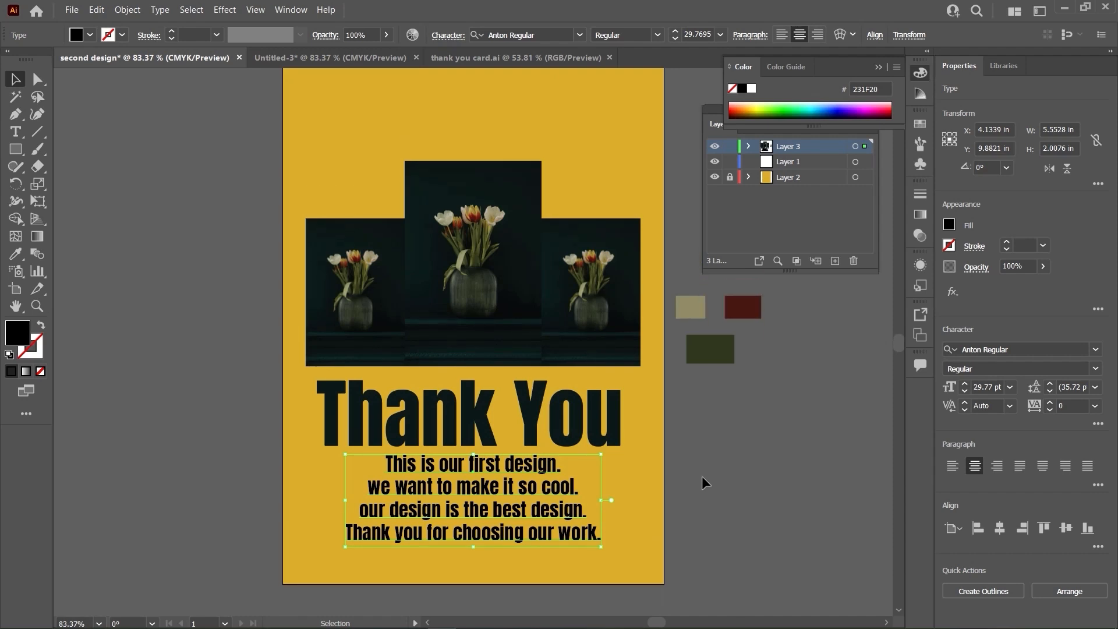
scroll(701, 476, down, 3)
click(628, 453)
click(510, 447)
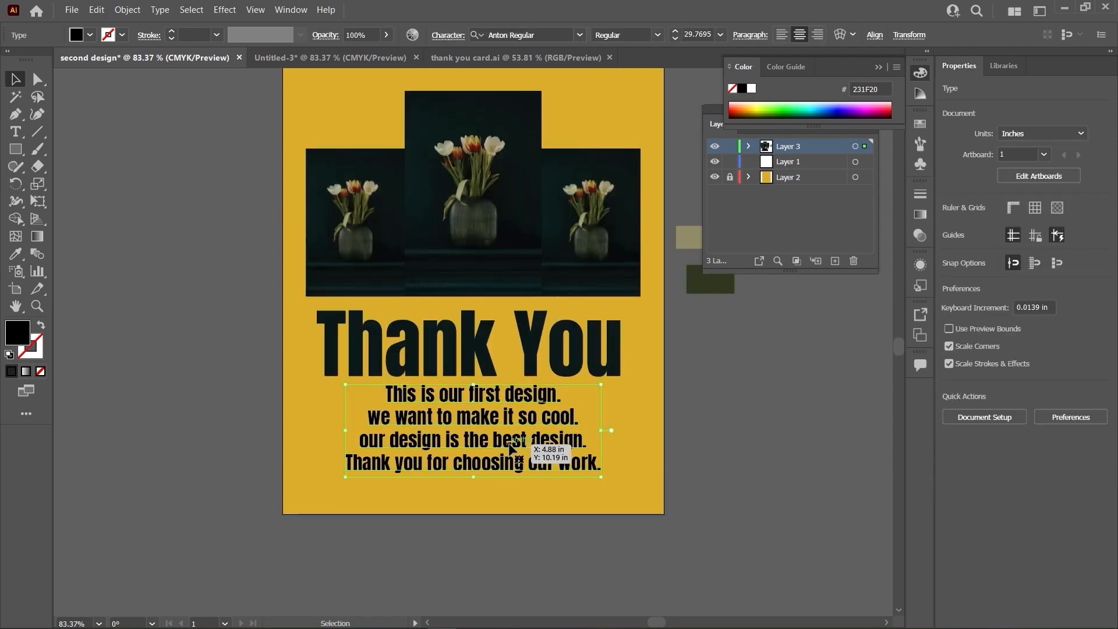
scroll(508, 443, down, 1)
scroll(513, 384, up, 6)
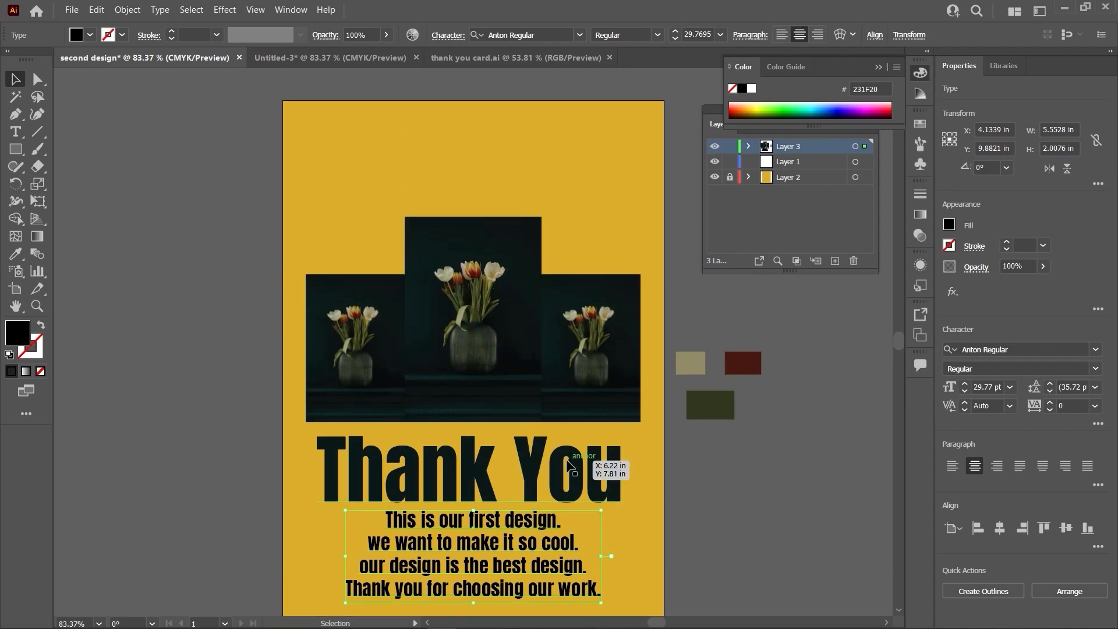
scroll(687, 452, down, 5)
scroll(728, 440, up, 4)
scroll(507, 178, down, 3)
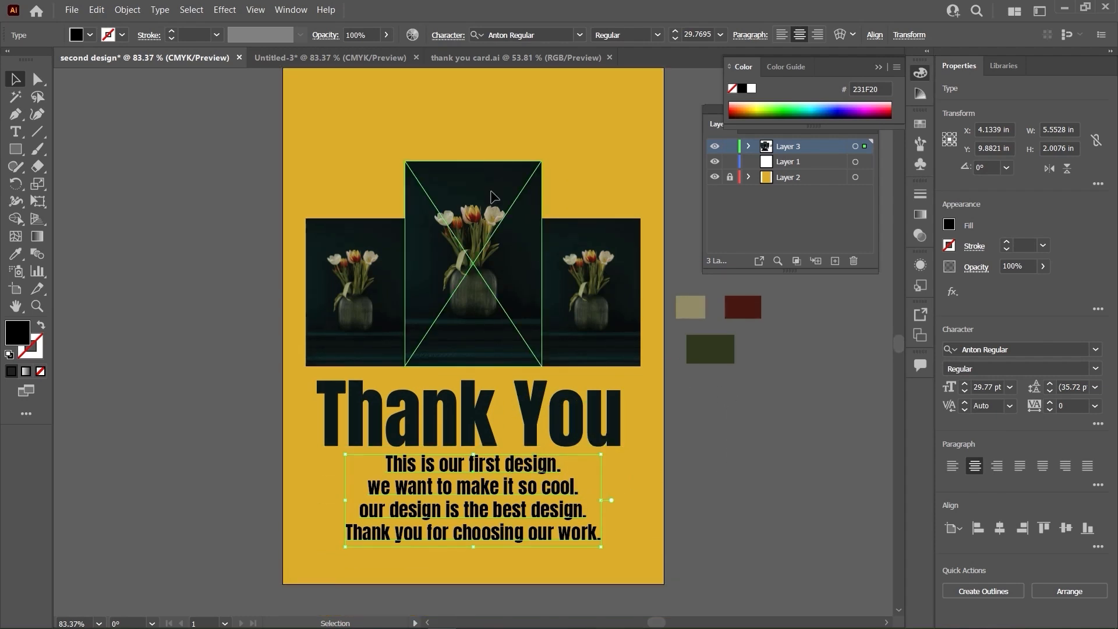
scroll(501, 233, up, 2)
- Try moving the flower photos, Thank You heading and message up together on the card
click(782, 478)
click(422, 284)
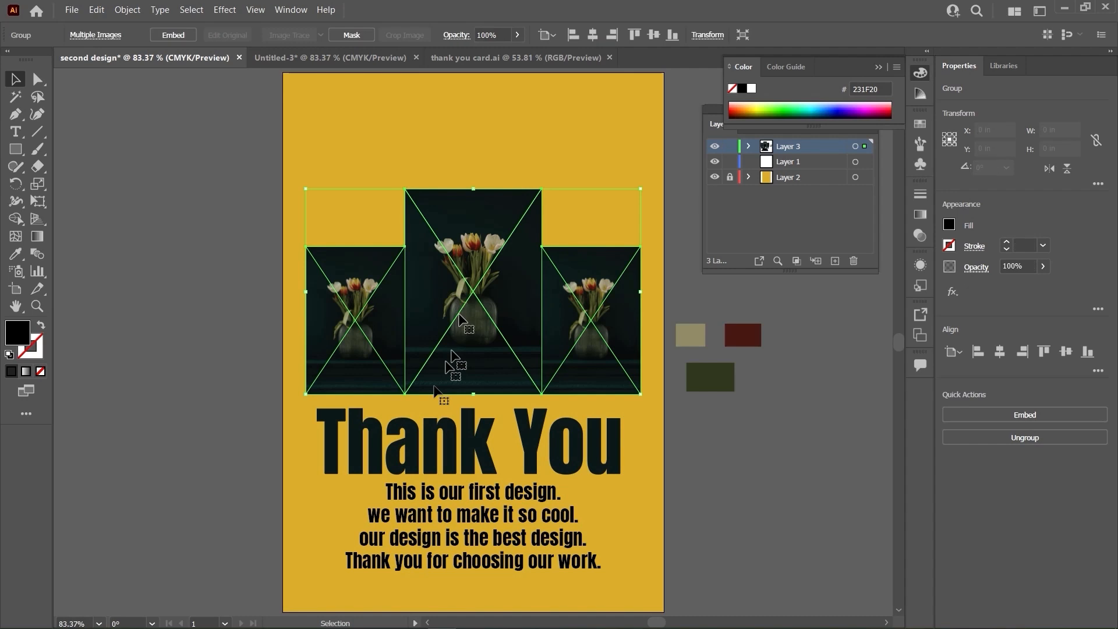
shift+click(451, 438)
drag(489, 524, 489, 457)
click(715, 464)
scroll(715, 463, down, 3)
scroll(717, 464, up, 3)
scroll(716, 463, down, 4)
scroll(716, 463, up, 3)
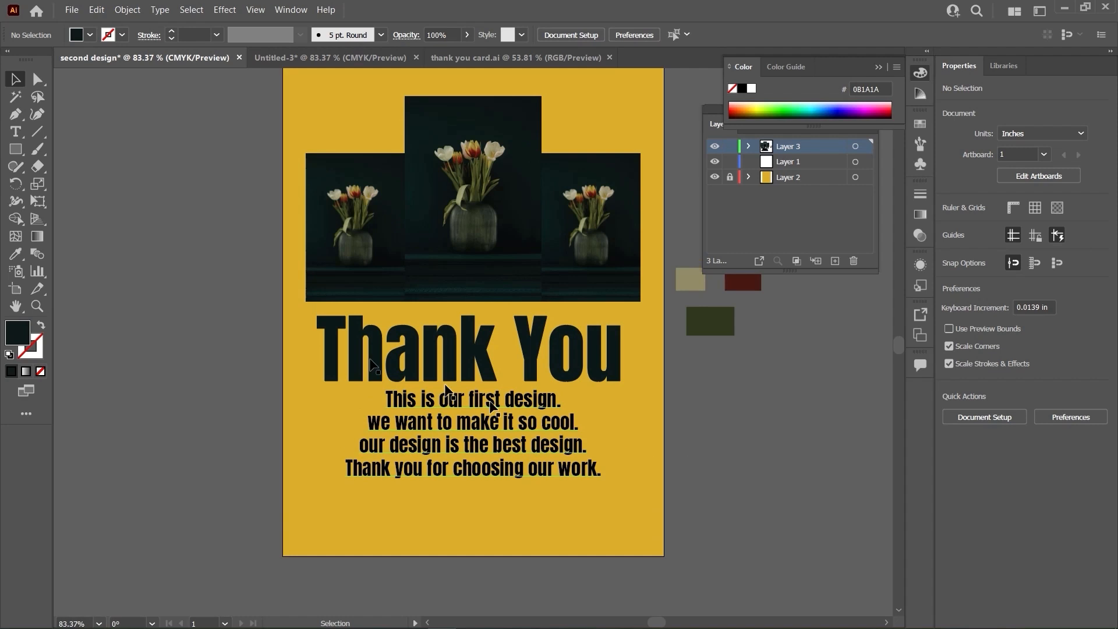
- Move the photos, heading and message down together so that their centre sits at about X 4.13 in, Y 7.21 in
click(496, 425)
shift+click(481, 282)
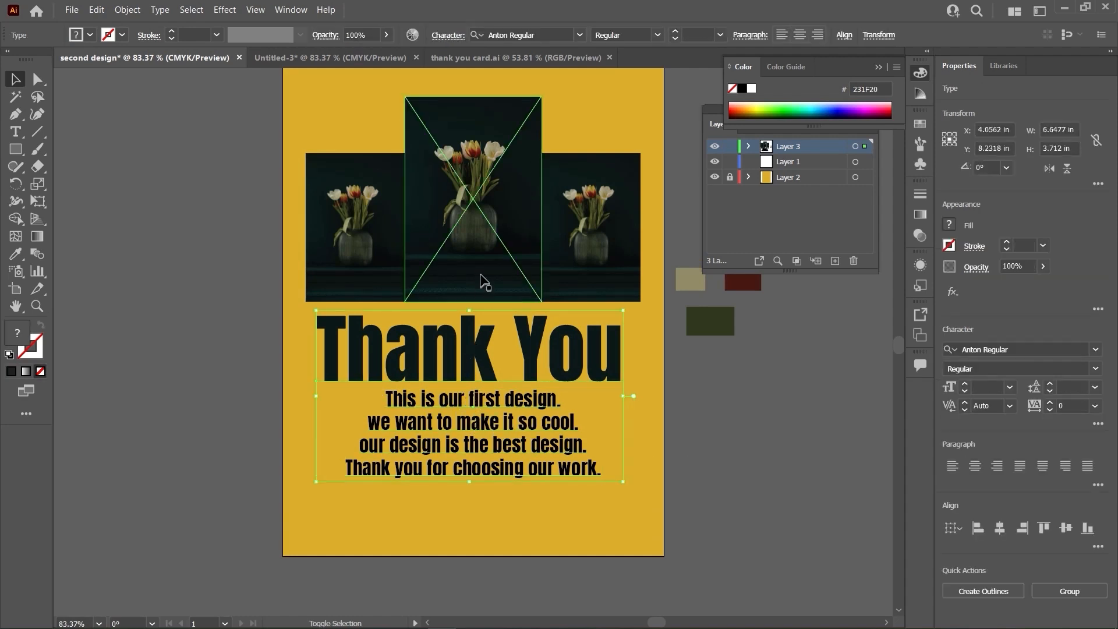
drag(480, 357, 481, 419)
scroll(760, 397, up, 2)
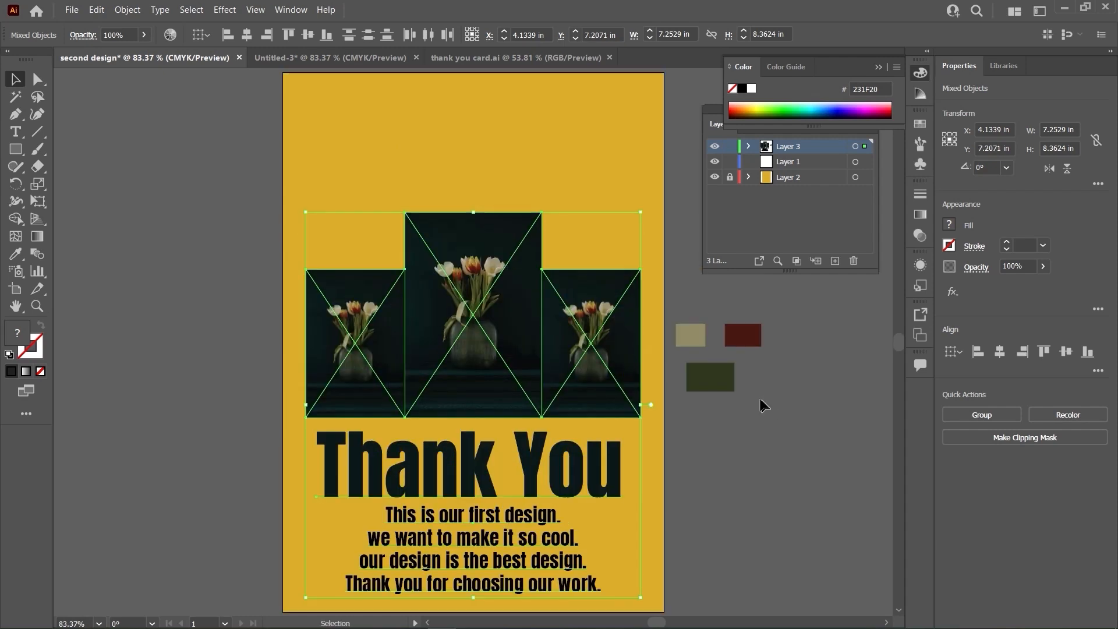
drag(503, 371, 506, 379)
click(717, 444)
scroll(716, 445, down, 3)
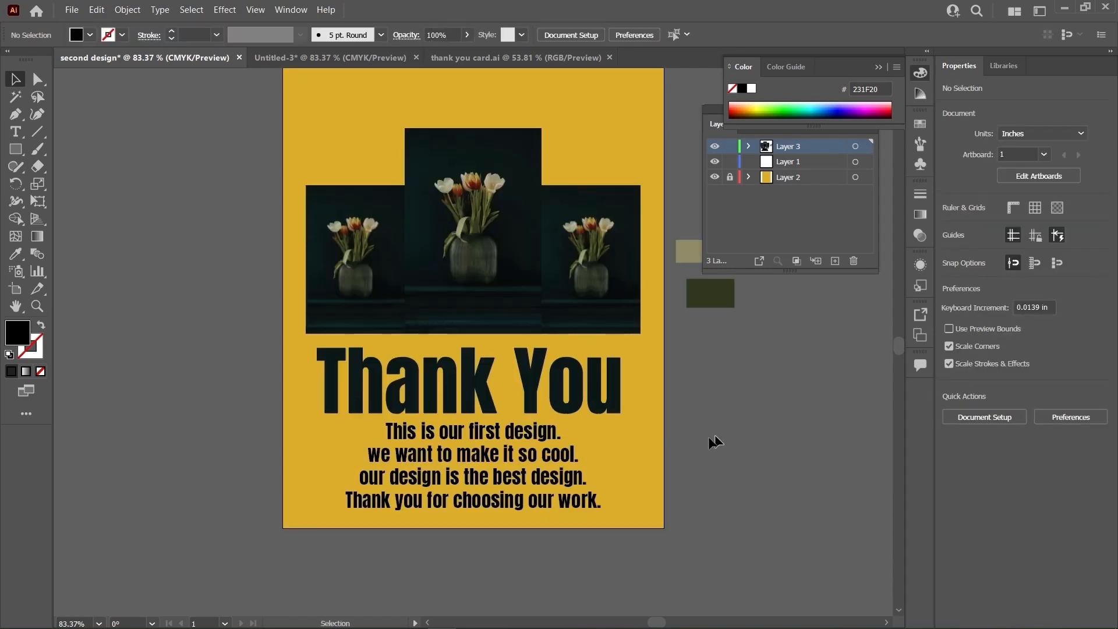
- Left-align the message paragraph and place it beneath Thank You, near the heading's left edge
click(438, 445)
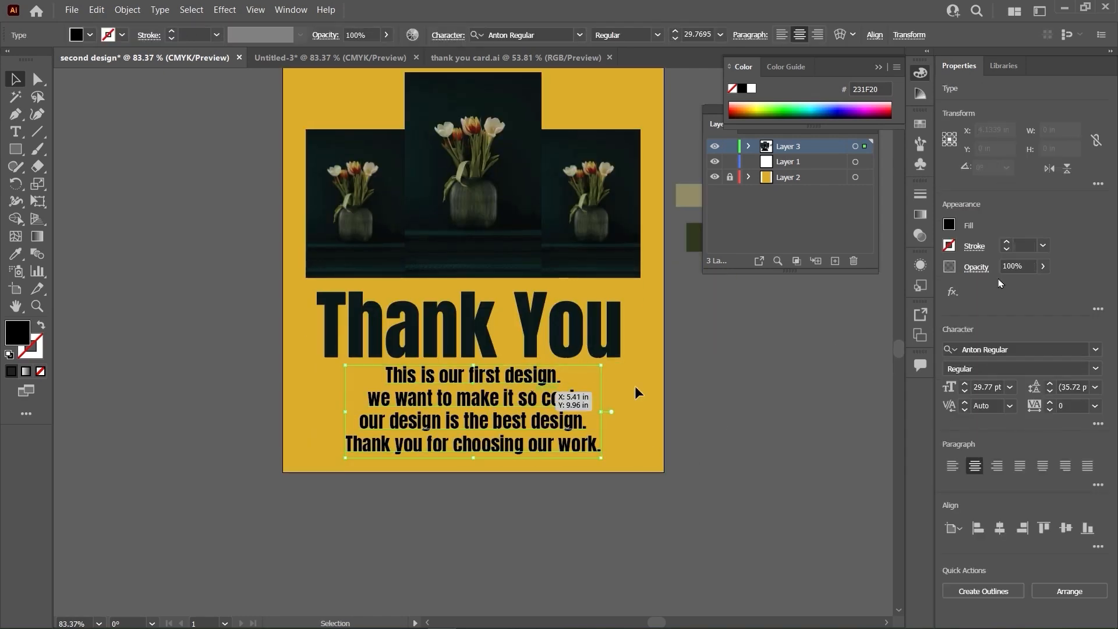
click(952, 465)
drag(676, 408, 501, 403)
click(767, 392)
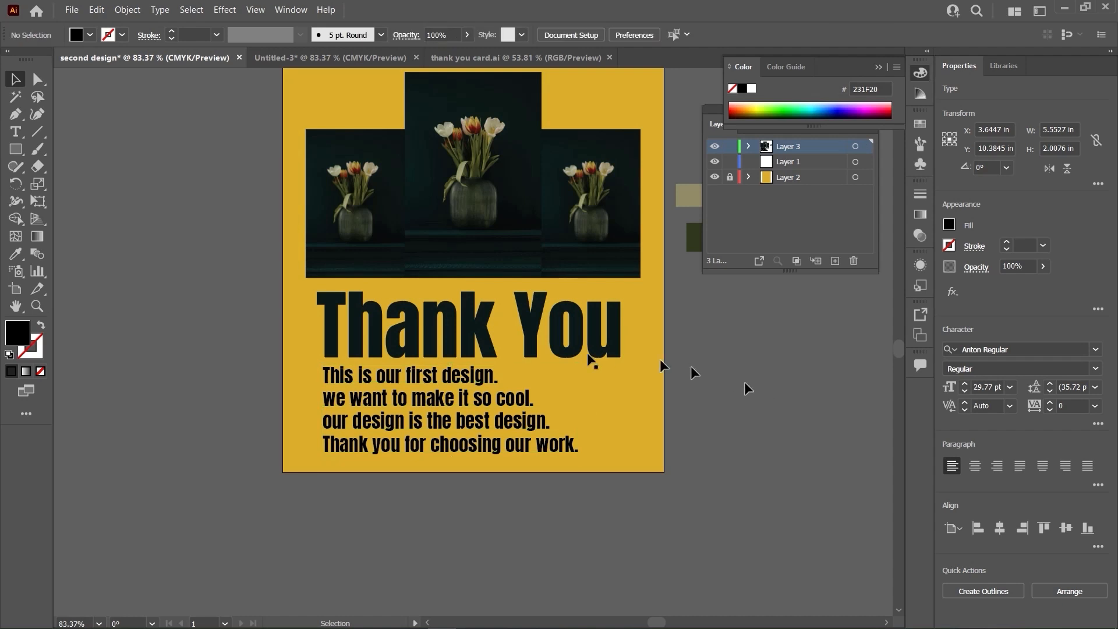
scroll(499, 403, up, 2)
scroll(498, 402, up, 3)
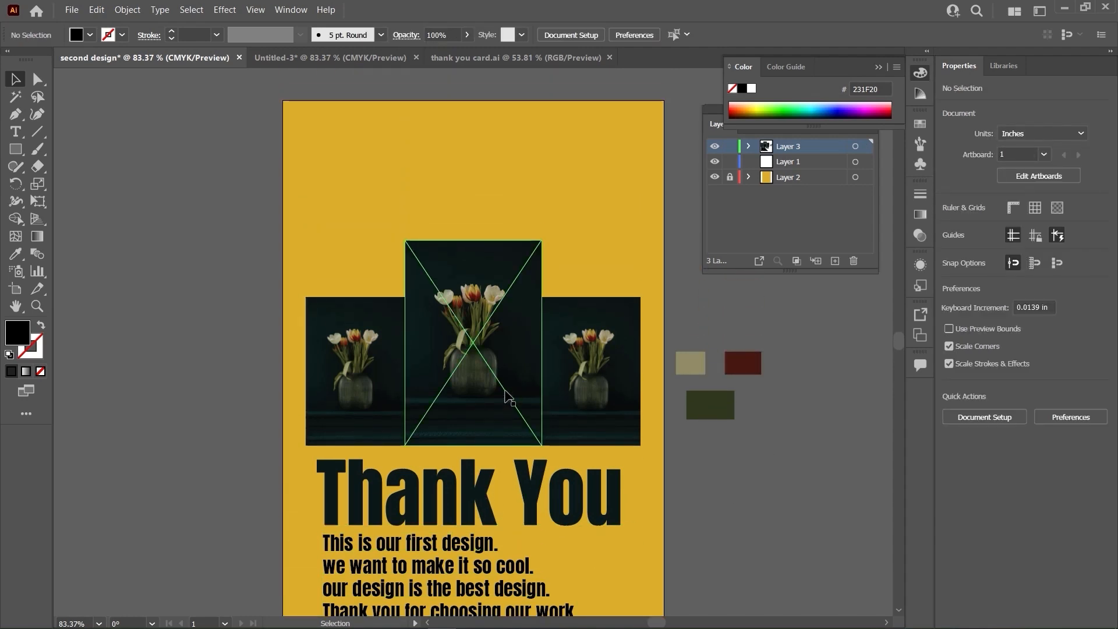
scroll(507, 393, down, 1)
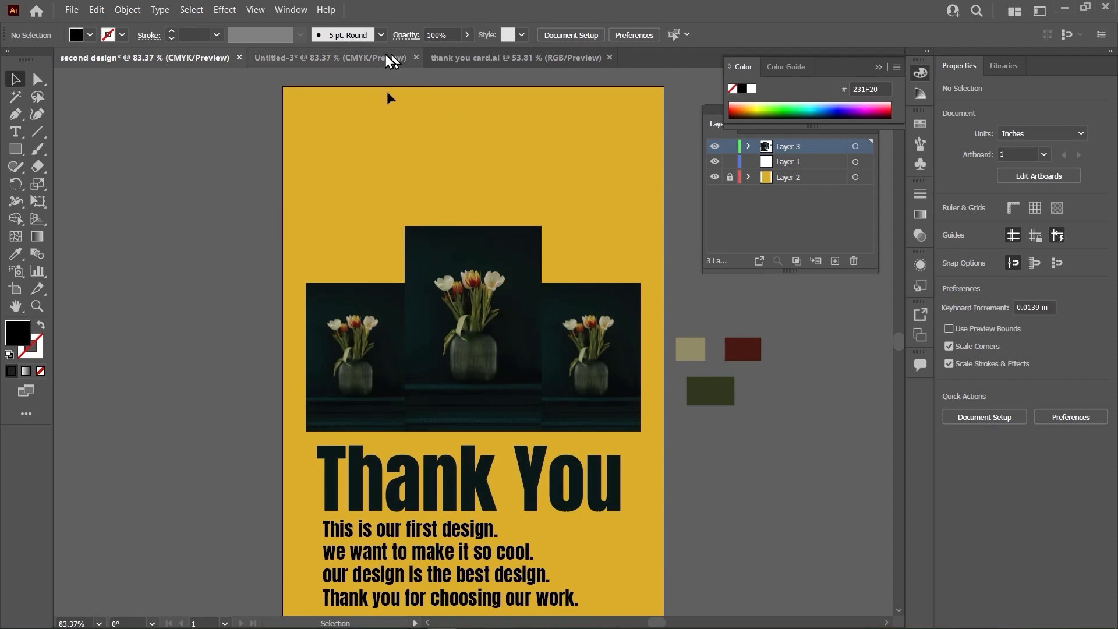
scroll(473, 140, down, 4)
scroll(431, 132, up, 5)
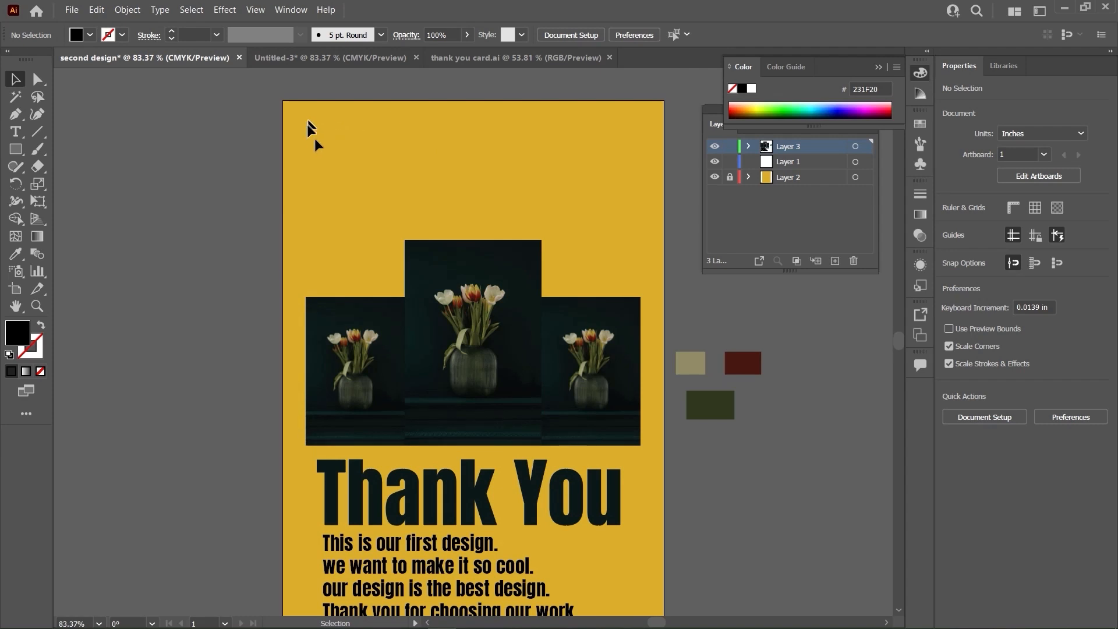
scroll(352, 140, down, 2)
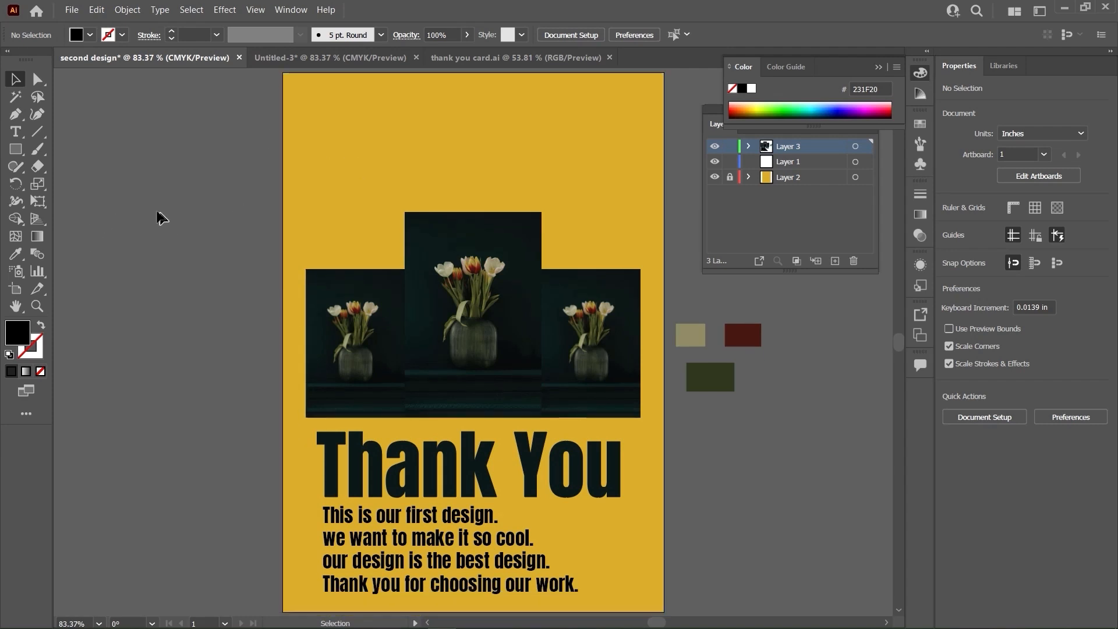
- Add an area text box about 1.88 in wide and 1.31 in high above the left photo, with its placeholder text at 16 pt
click(17, 135)
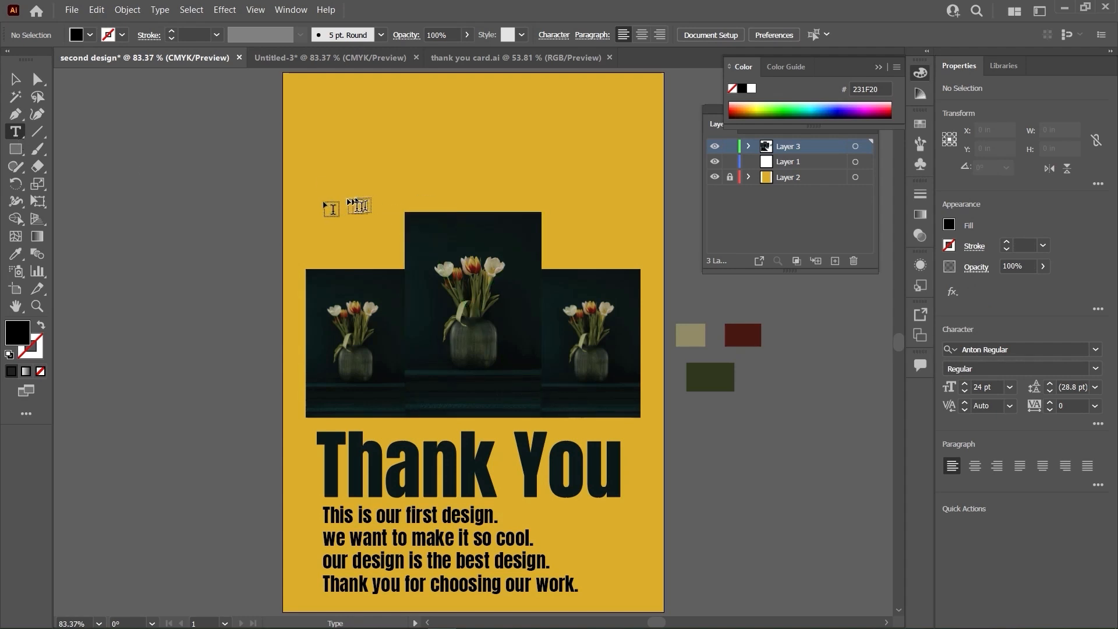
drag(310, 205, 398, 263)
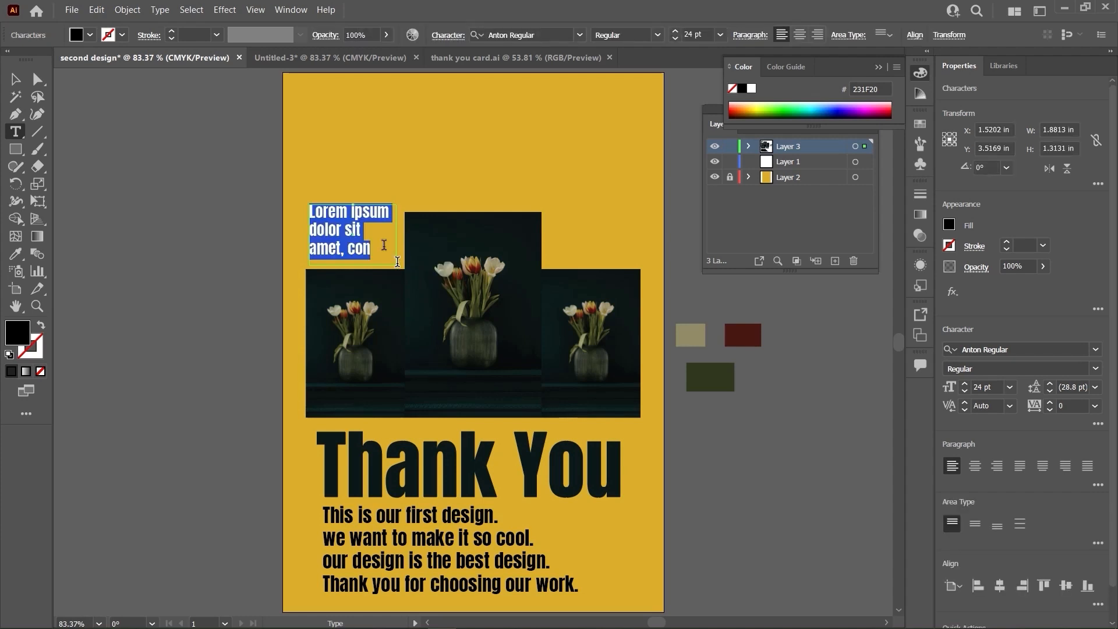
click(965, 392)
click(965, 392)
click(965, 392)
click(965, 392)
click(965, 392)
click(965, 392)
click(965, 392)
click(965, 392)
click(965, 392)
click(965, 392)
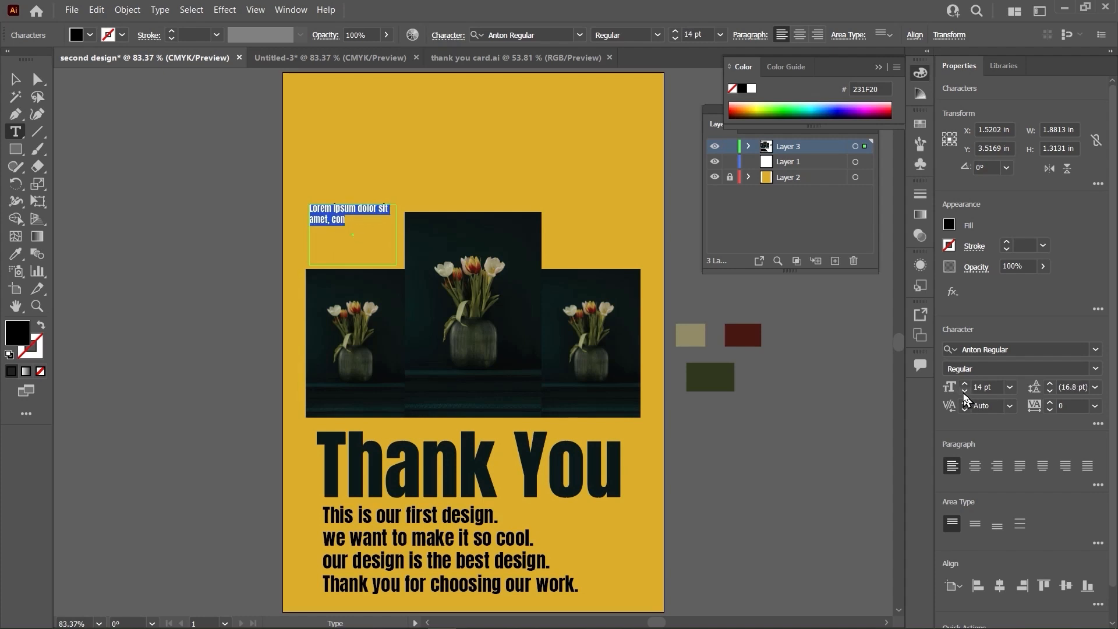
click(965, 383)
click(965, 383)
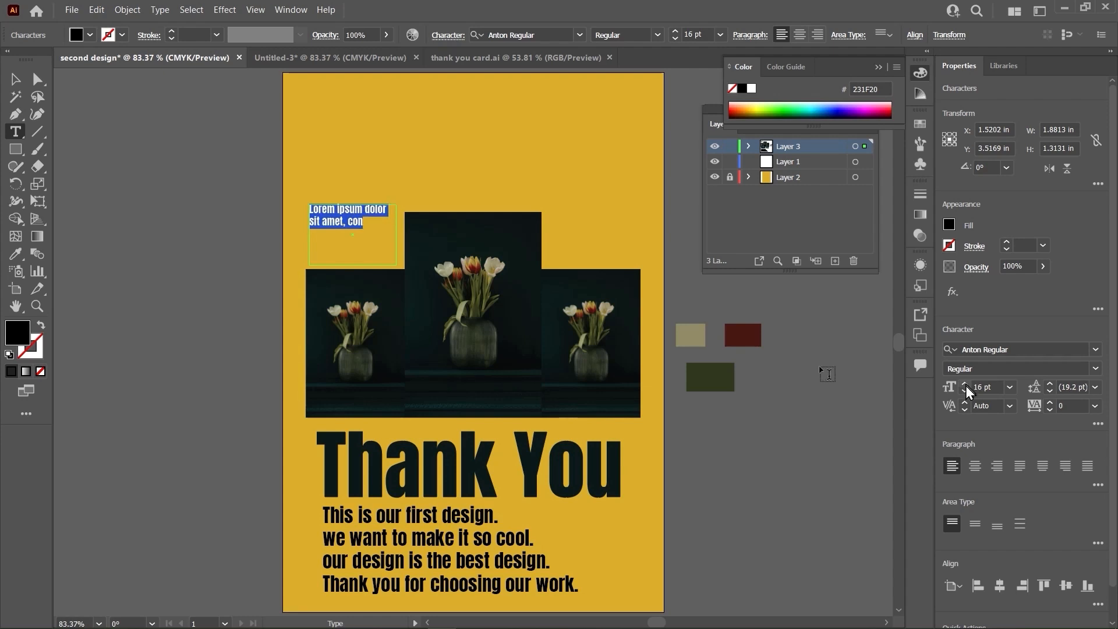
click(15, 79)
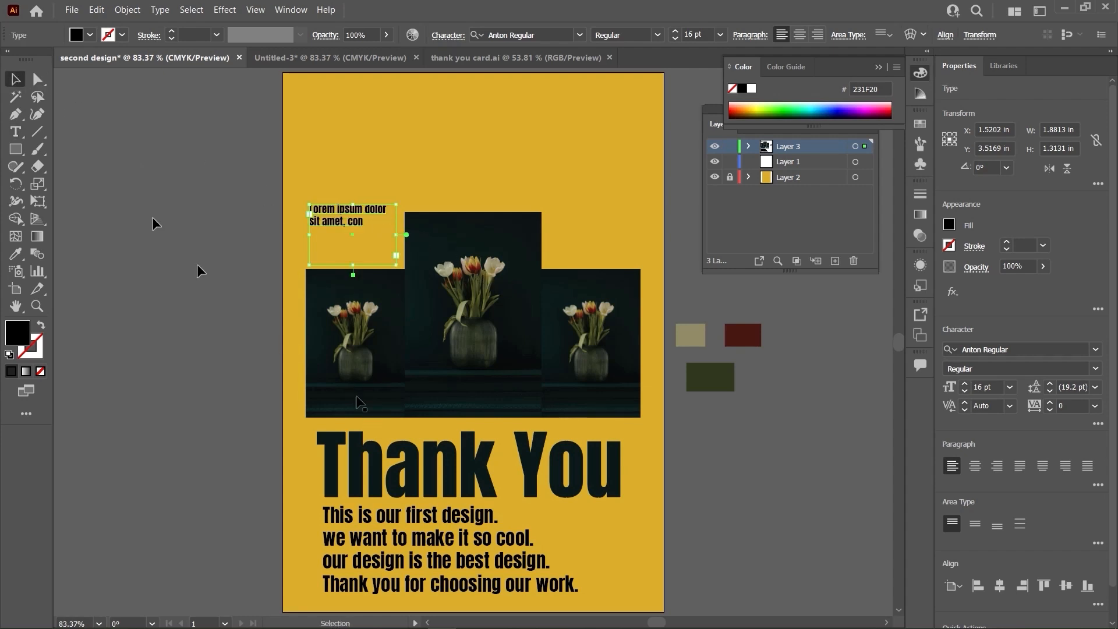
- Replace the placeholder text above the left photo with a copy of the four-sentence message under Thank You
click(445, 544)
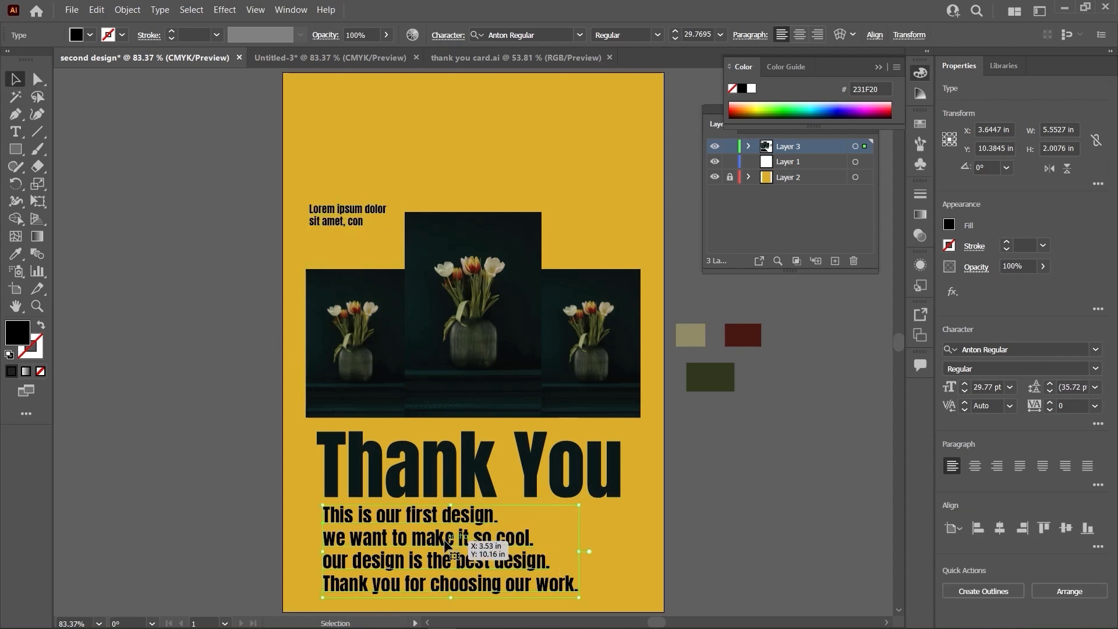
double_click(361, 220)
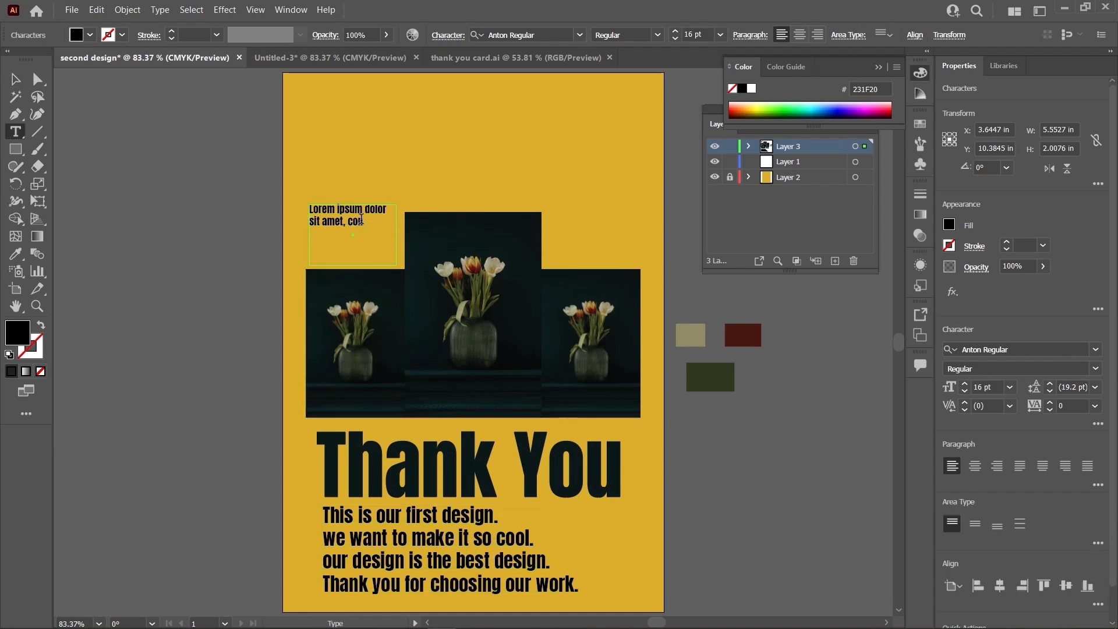
drag(363, 221, 292, 210)
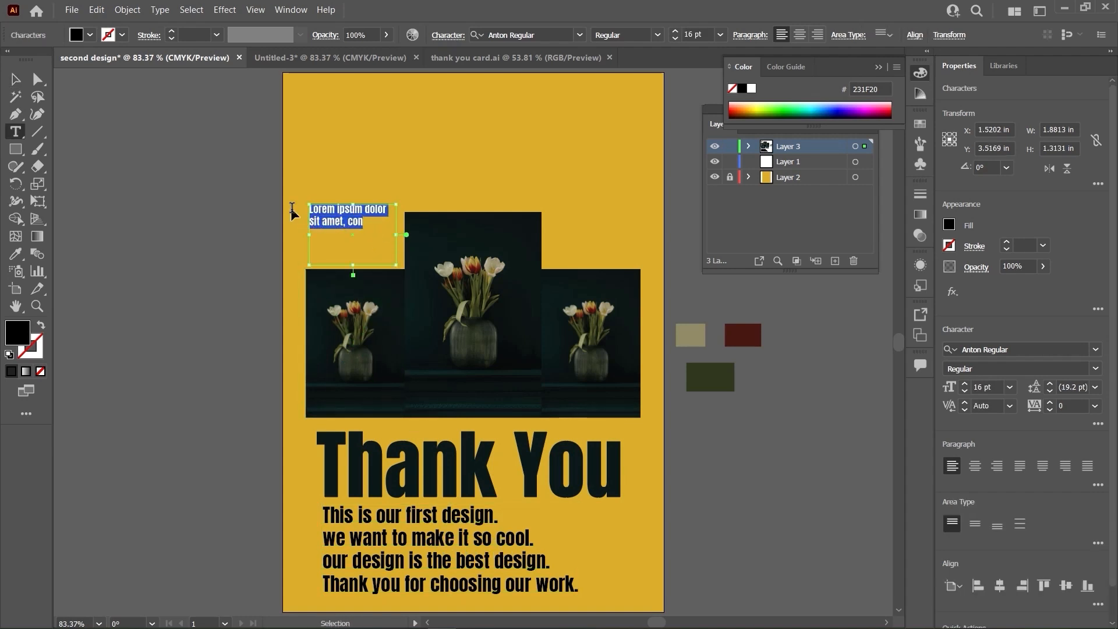
text(This is our first)
click(15, 80)
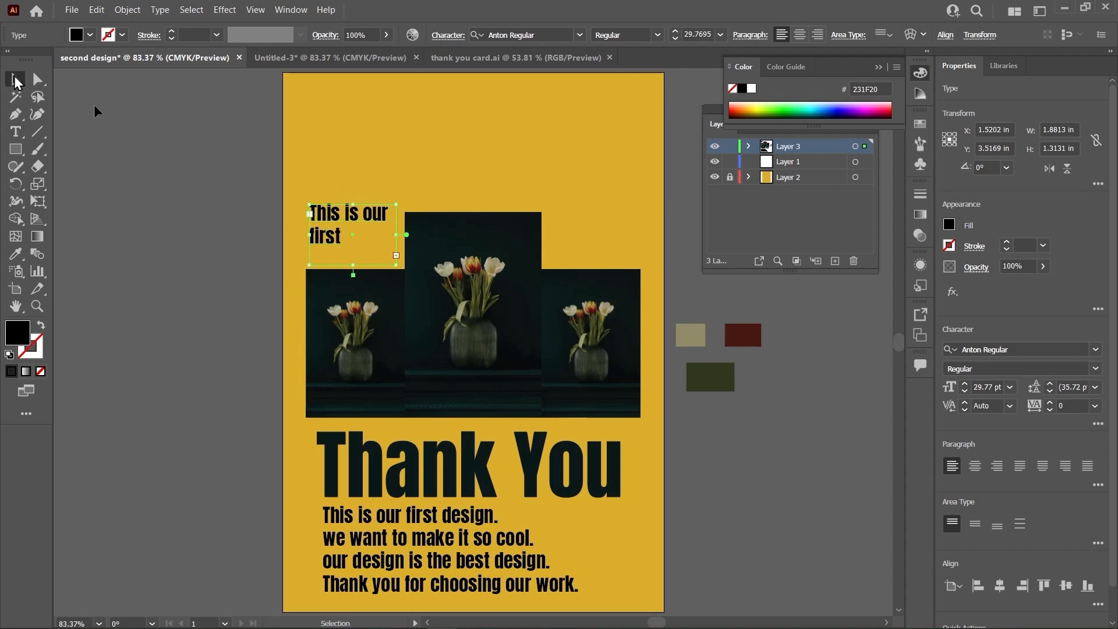
- Set the font size of the copied message above the left photo to 12 pt
click(965, 392)
click(965, 392)
click(965, 392)
click(965, 392)
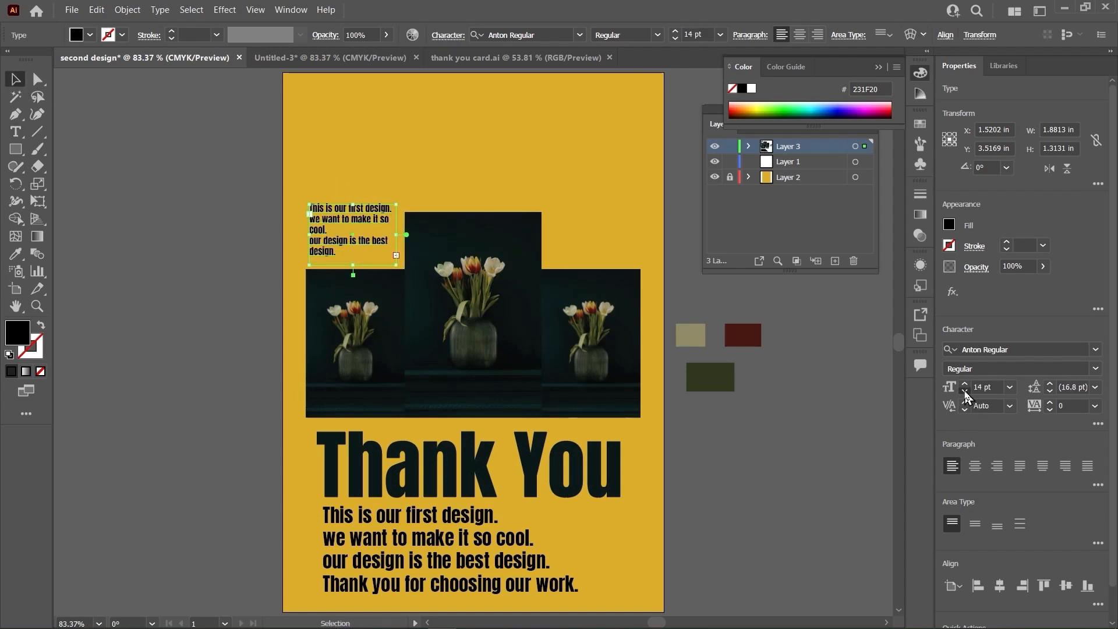
click(965, 392)
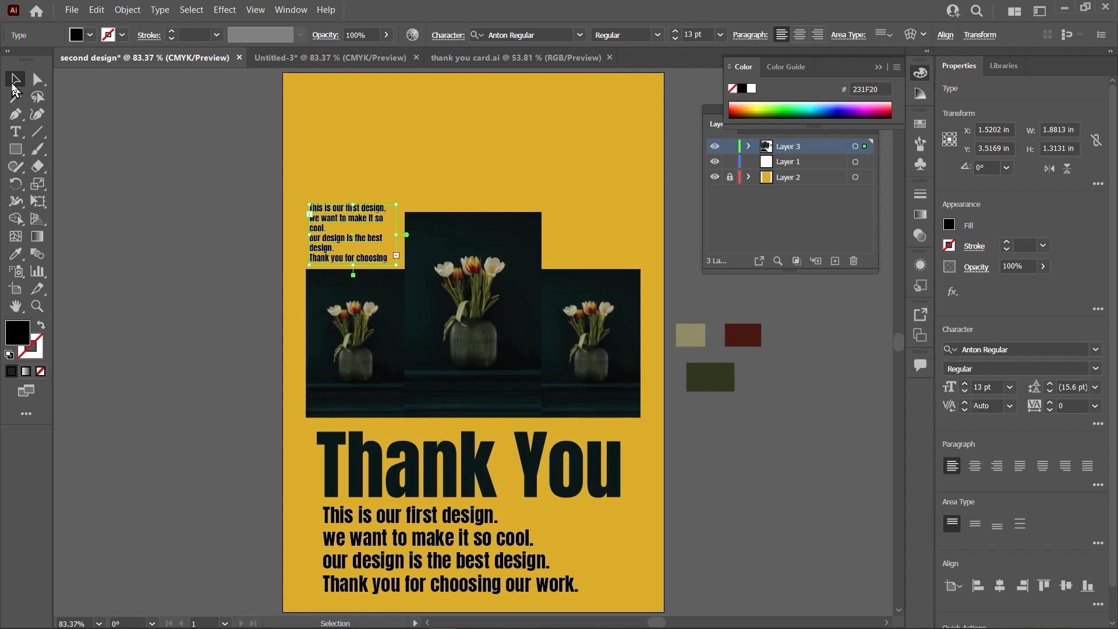
click(965, 392)
click(965, 392)
click(965, 392)
click(965, 385)
click(965, 384)
click(965, 384)
click(965, 392)
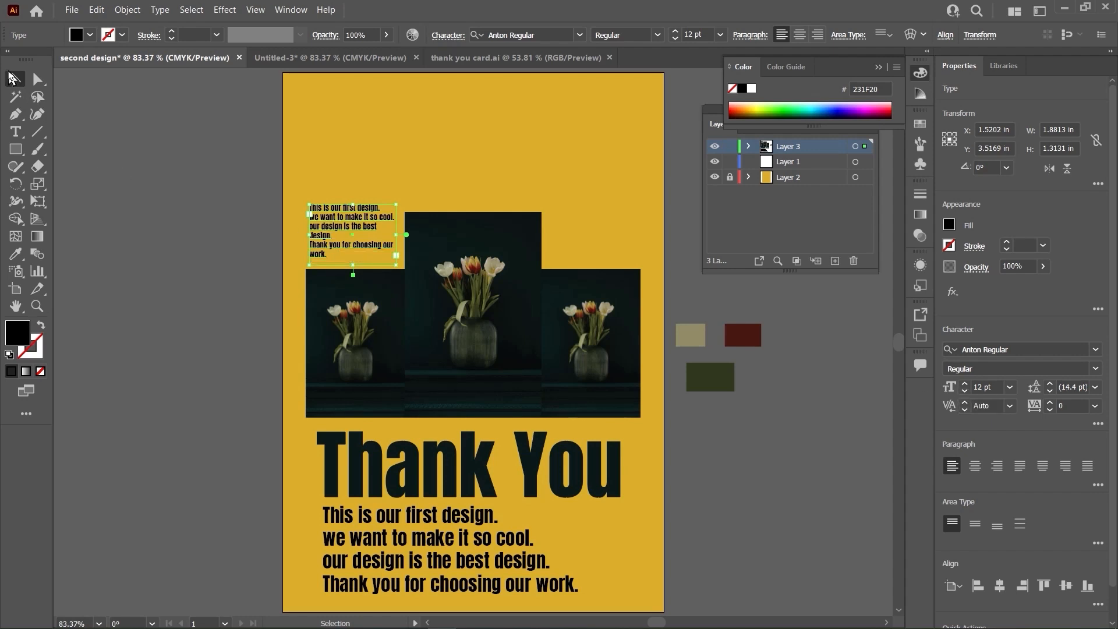
- Move the small message down slightly so its last line sits just above the left photo
click(683, 357)
scroll(683, 358, down, 3)
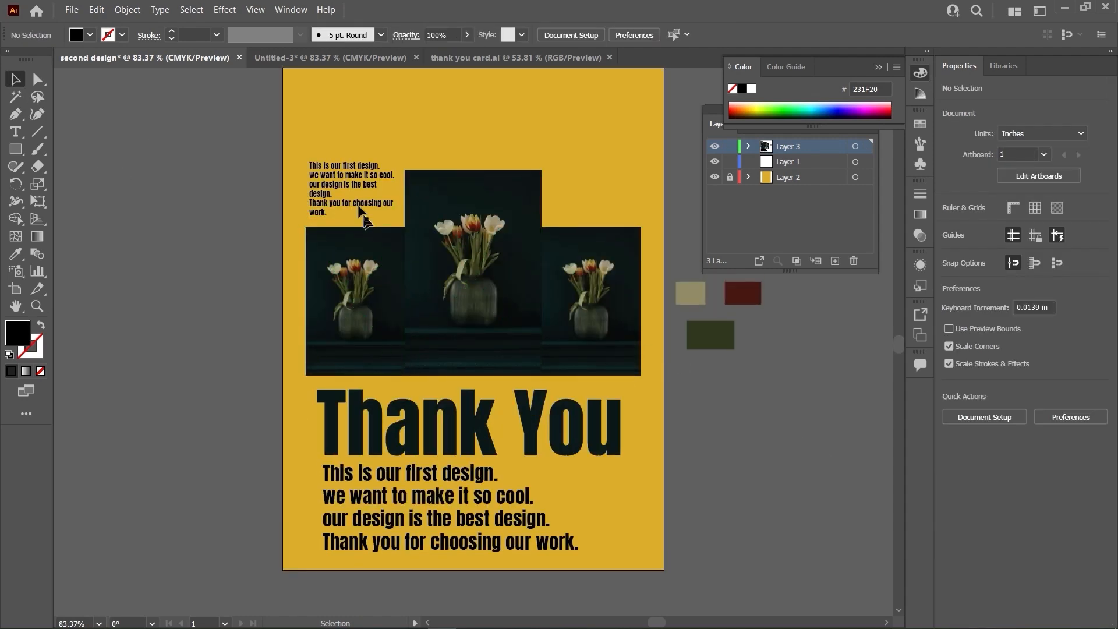
drag(355, 204, 355, 213)
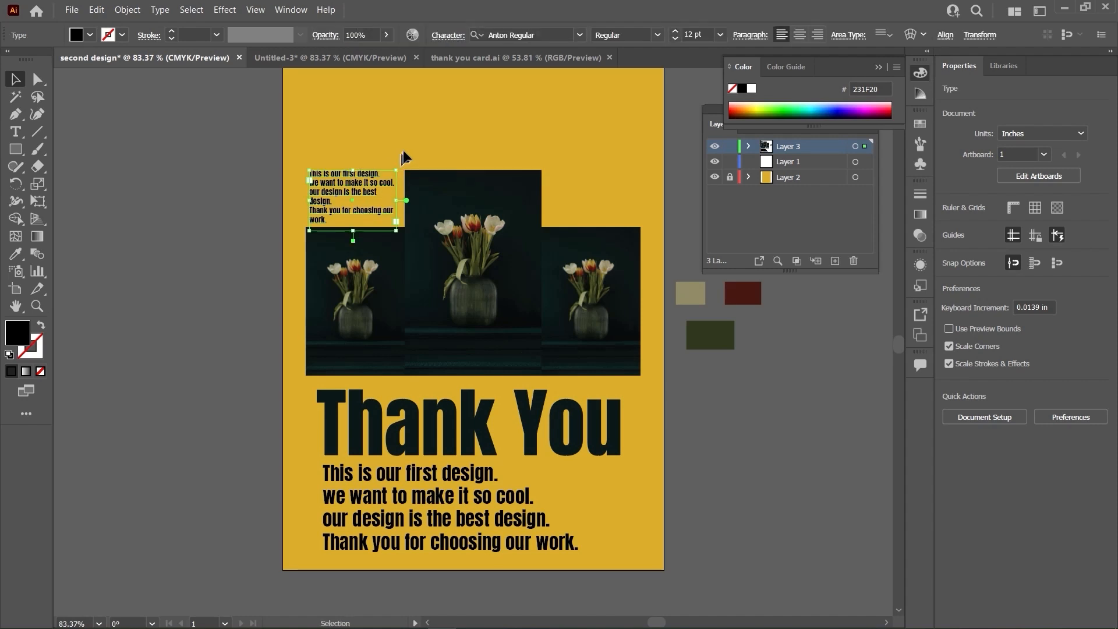
click(791, 502)
scroll(788, 486, up, 6)
scroll(784, 484, down, 7)
scroll(784, 485, up, 4)
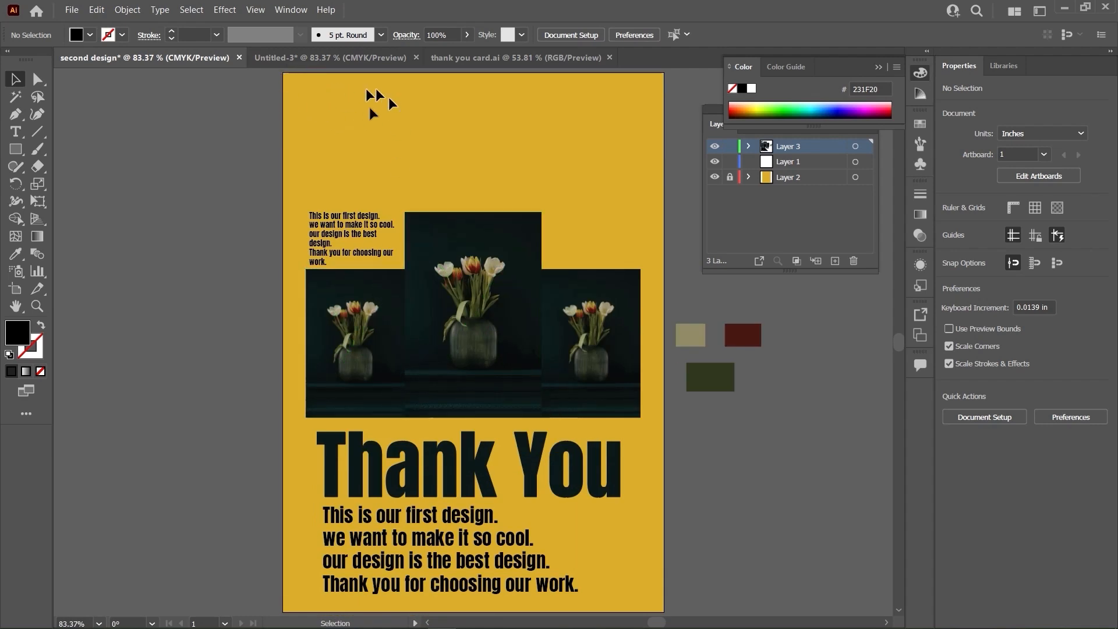
- Copy the red star above the Thank You lettering in Untitled-3 and return to the second design document
click(355, 58)
scroll(547, 186, up, 3)
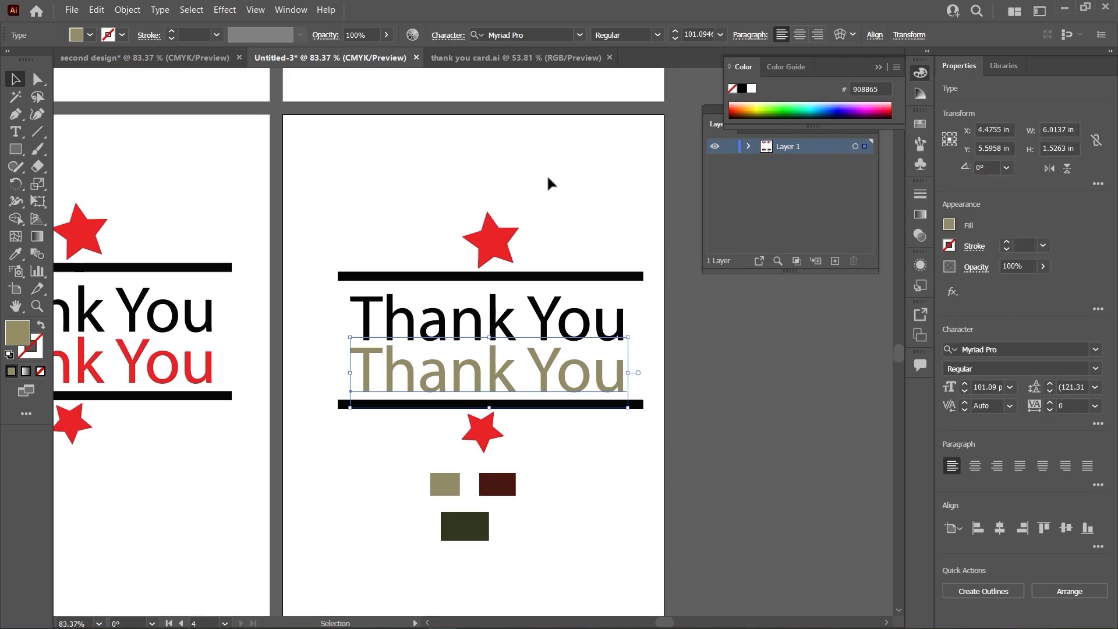
click(493, 263)
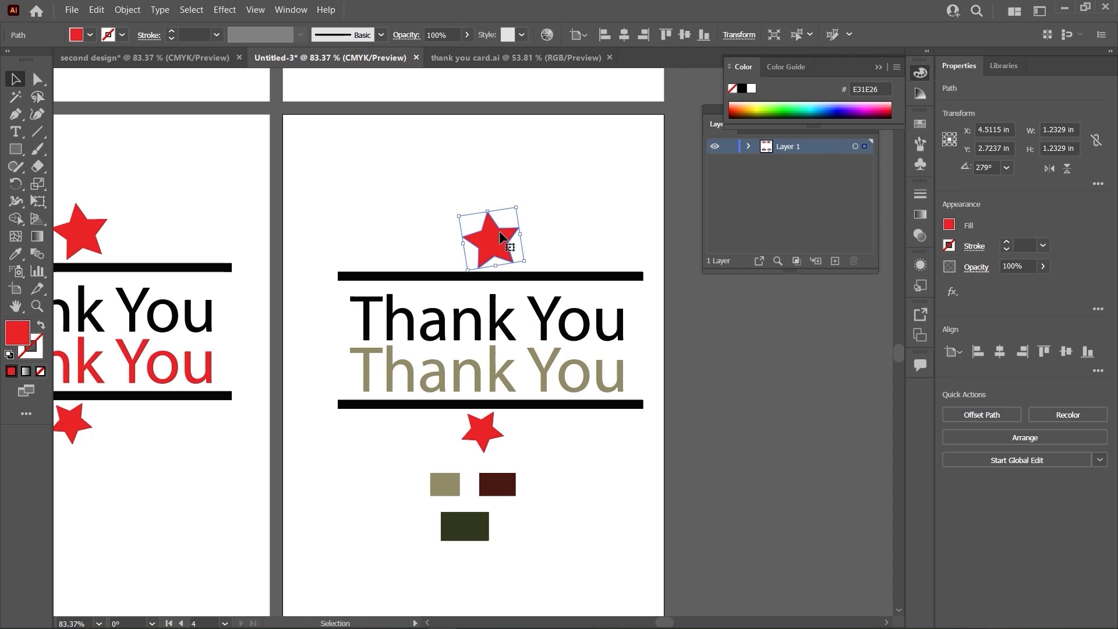
click(145, 61)
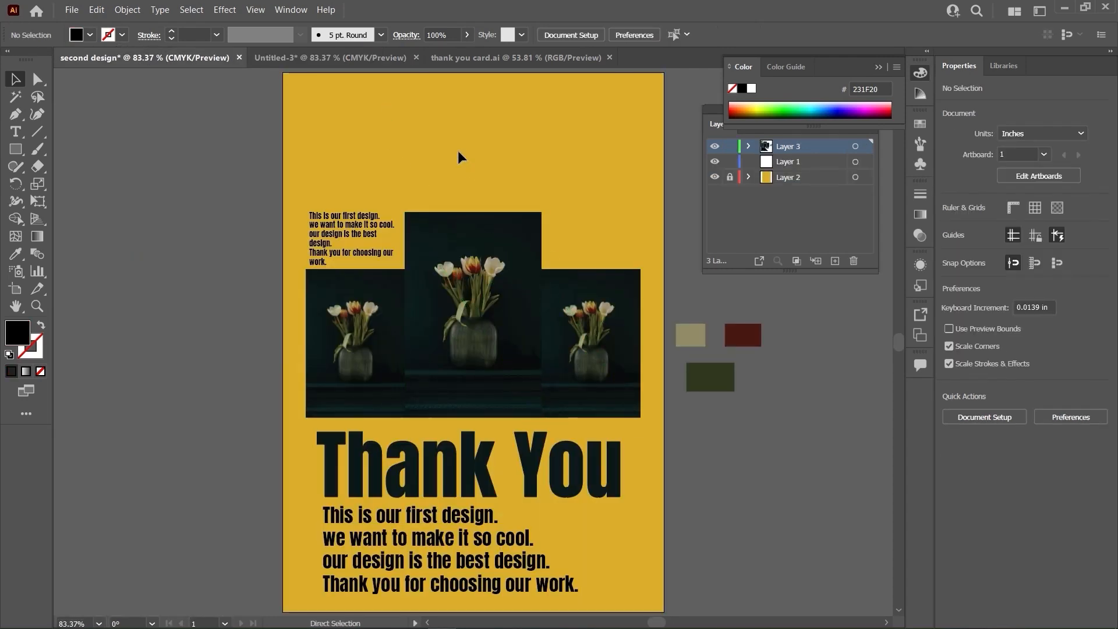
- Paste the red star on a new top layer and move it to the card's upper-left corner, at about X 1.30 in, Y 0.85 in
key(ctrl+v)
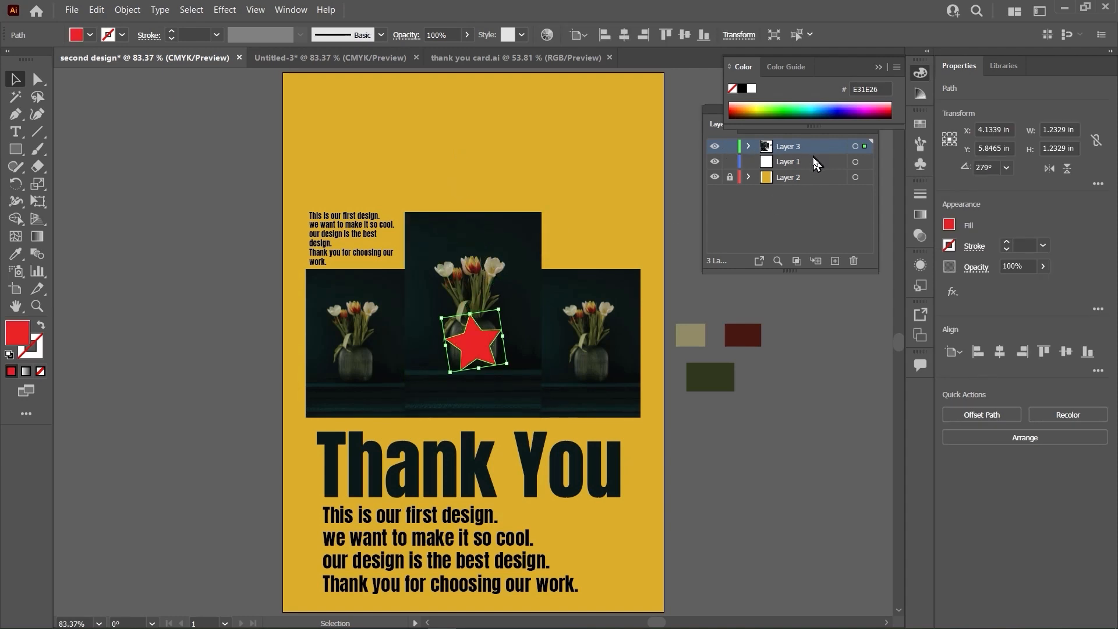
key(ctrl+z)
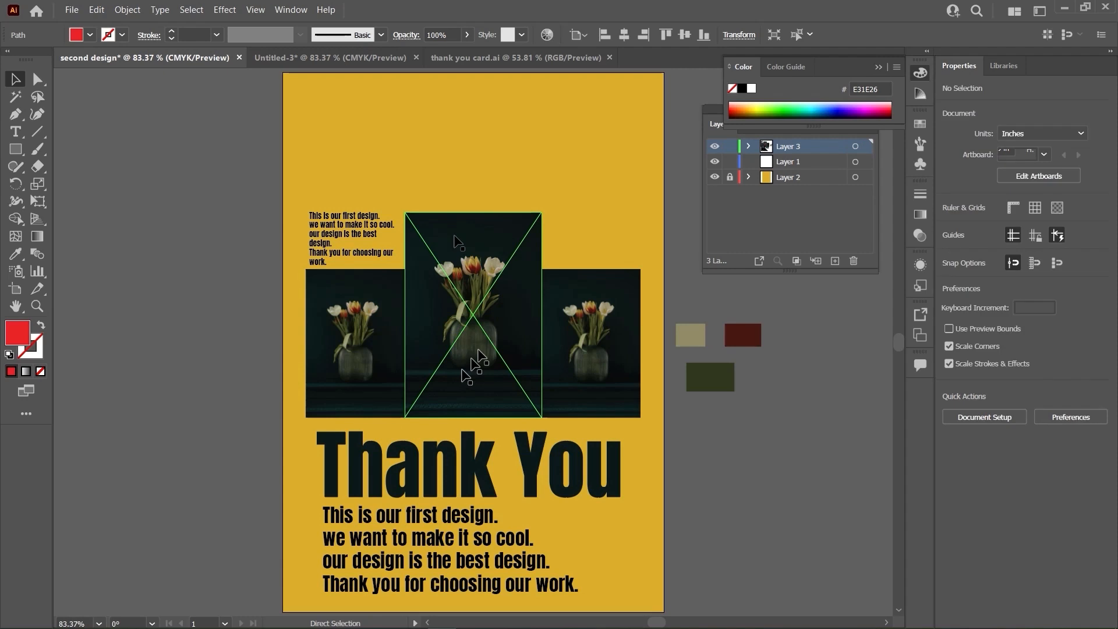
click(835, 260)
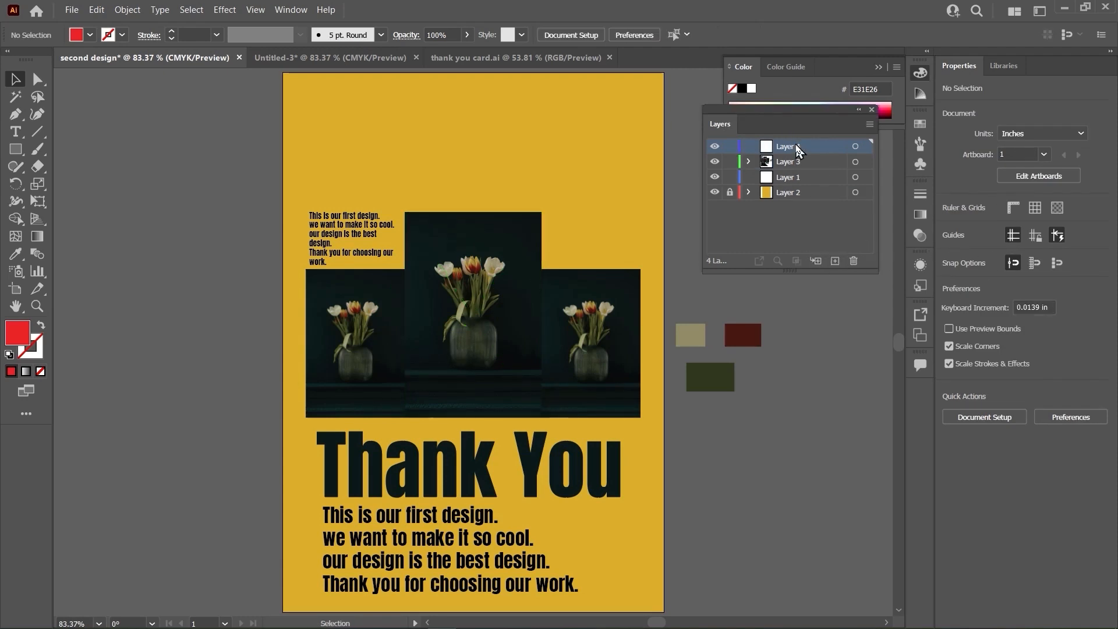
key(ctrl+v)
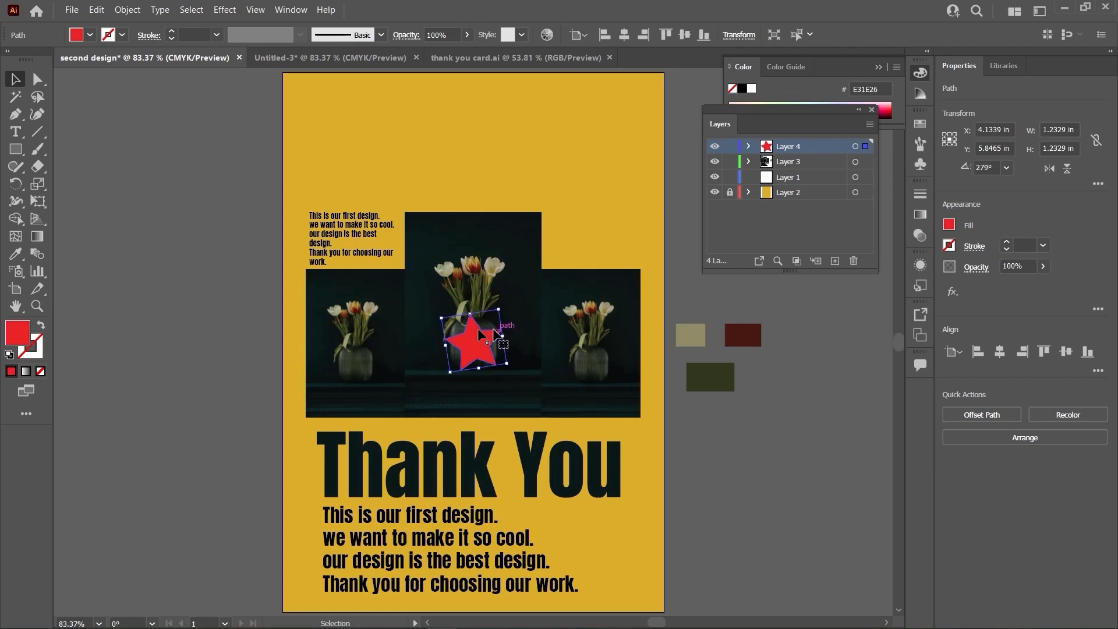
drag(482, 335, 347, 105)
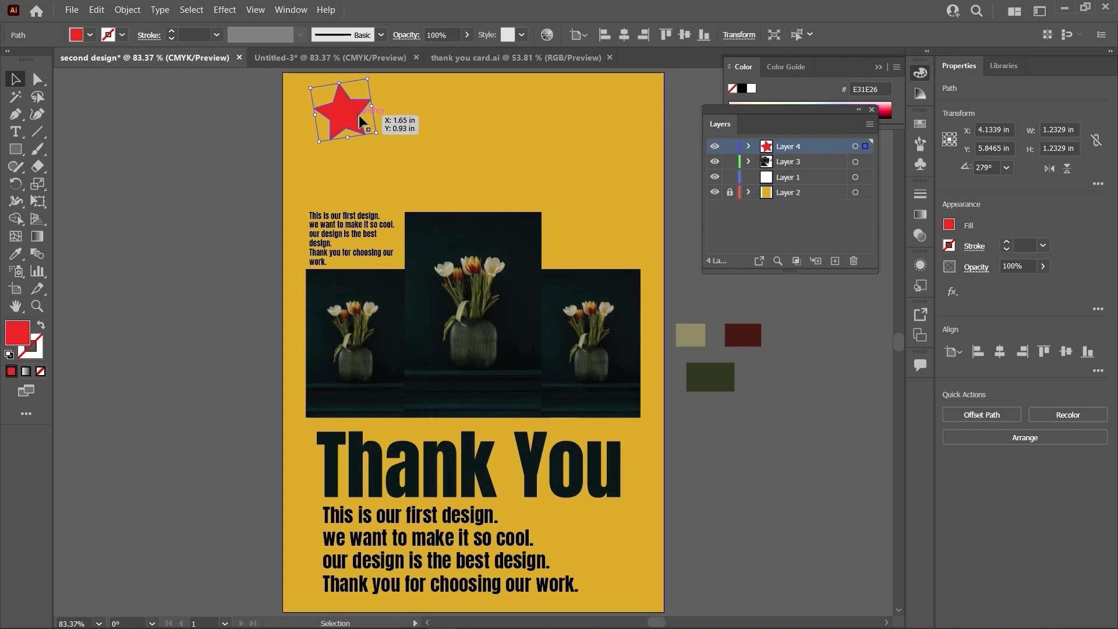
scroll(360, 120, up, 3)
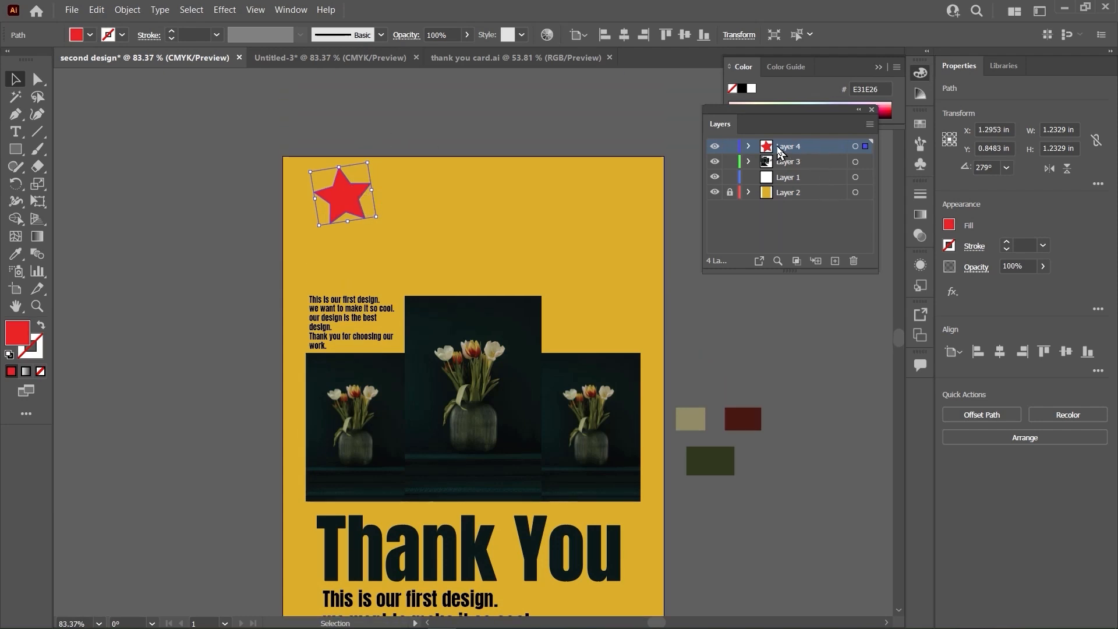
- Rename the star's layer as Logo and Layer 3 as Photo
click(802, 220)
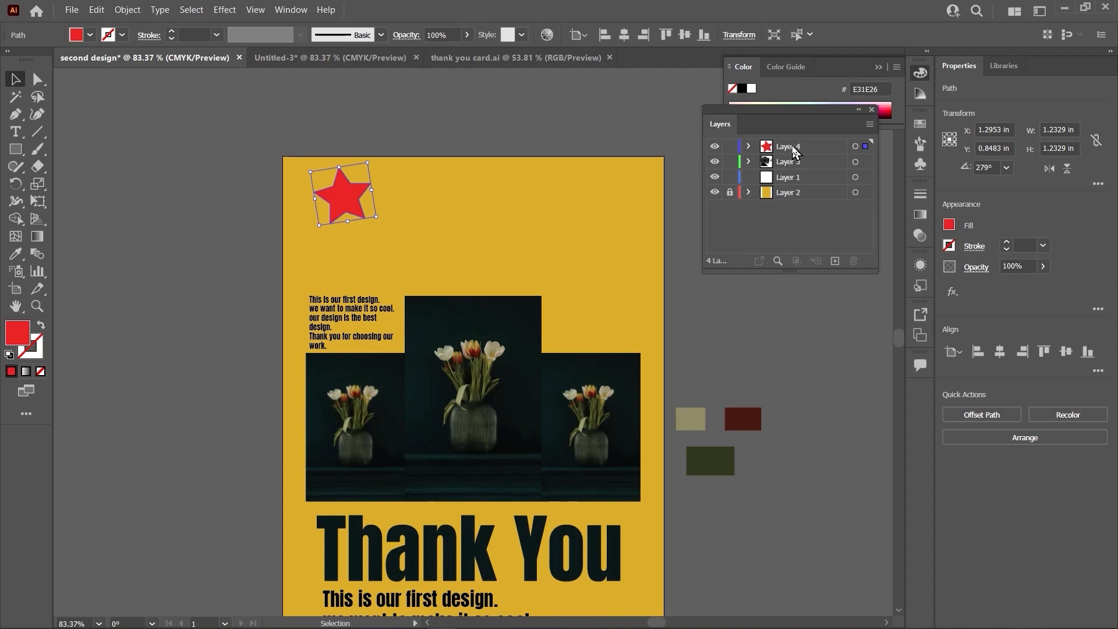
double_click(792, 146)
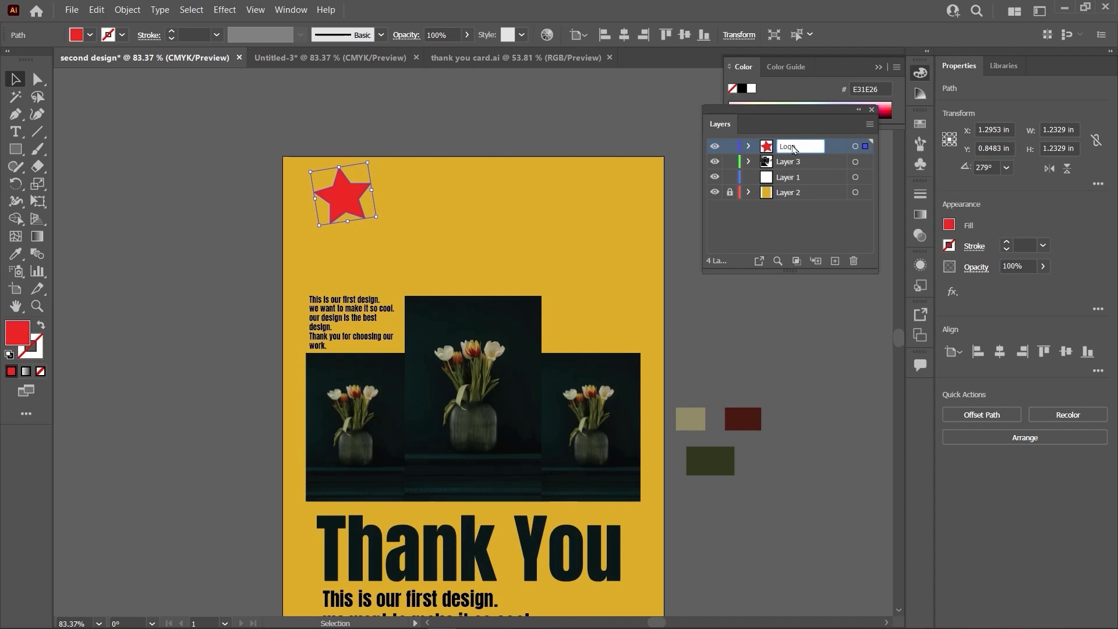
click(792, 228)
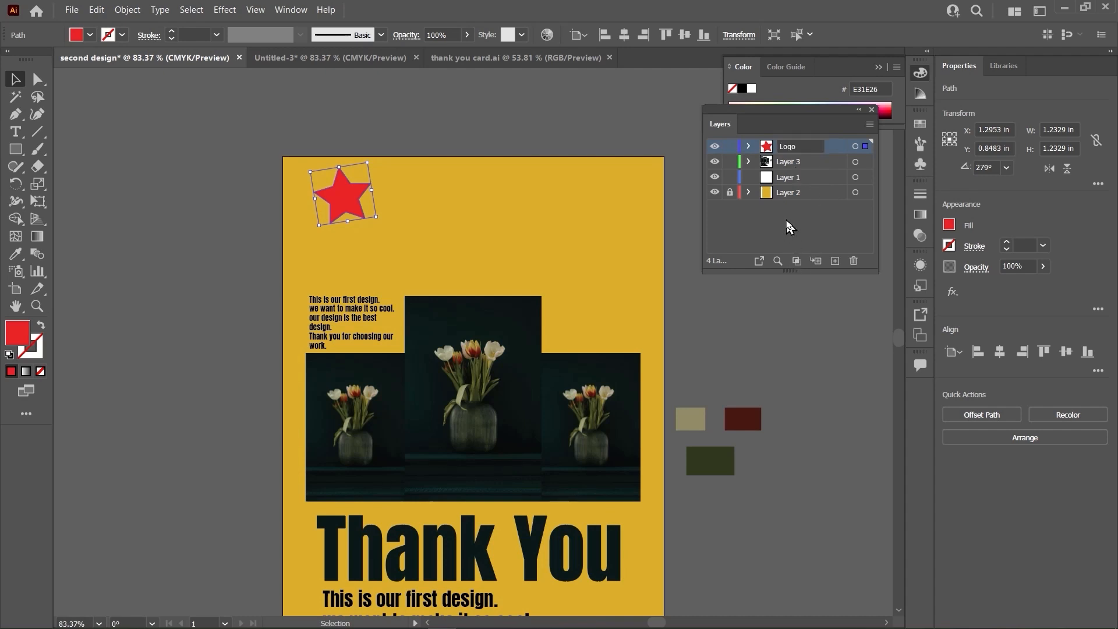
click(792, 166)
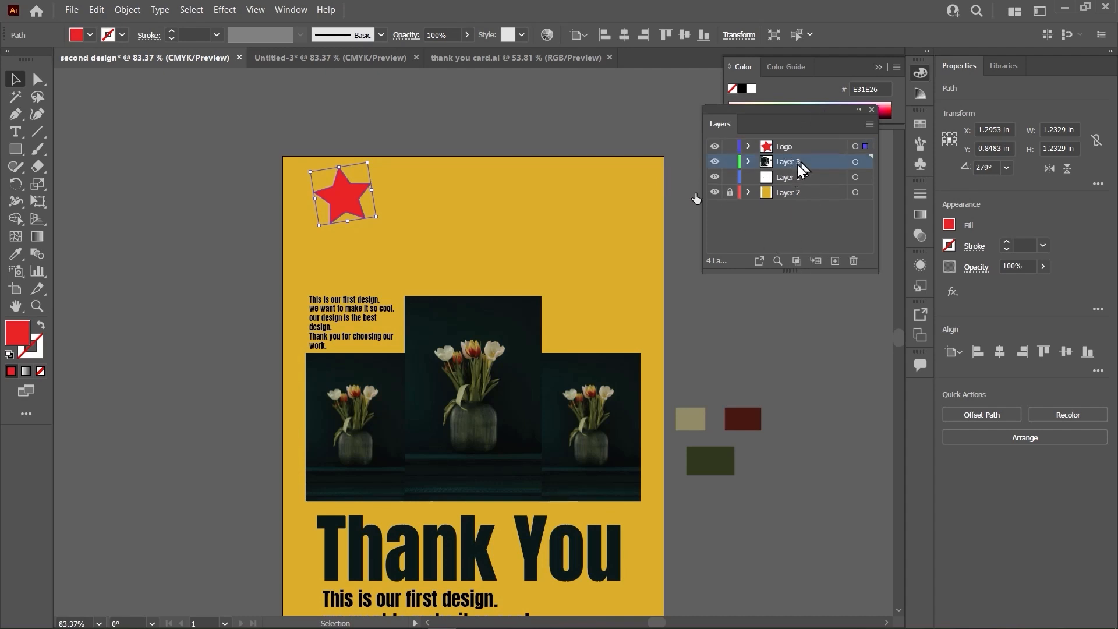
double_click(791, 161)
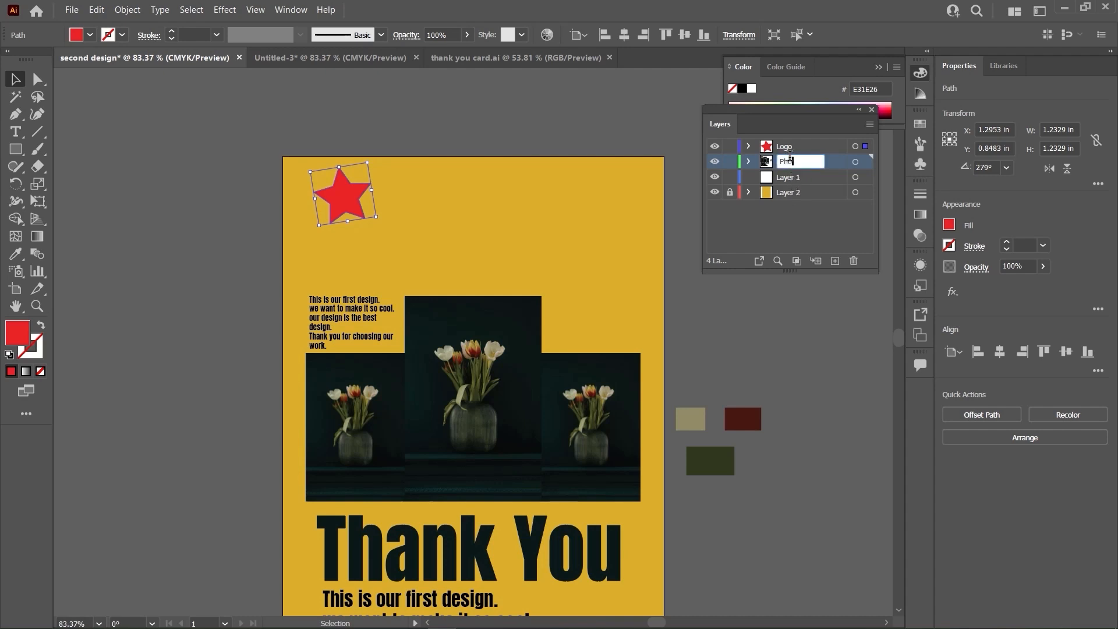
key(Return)
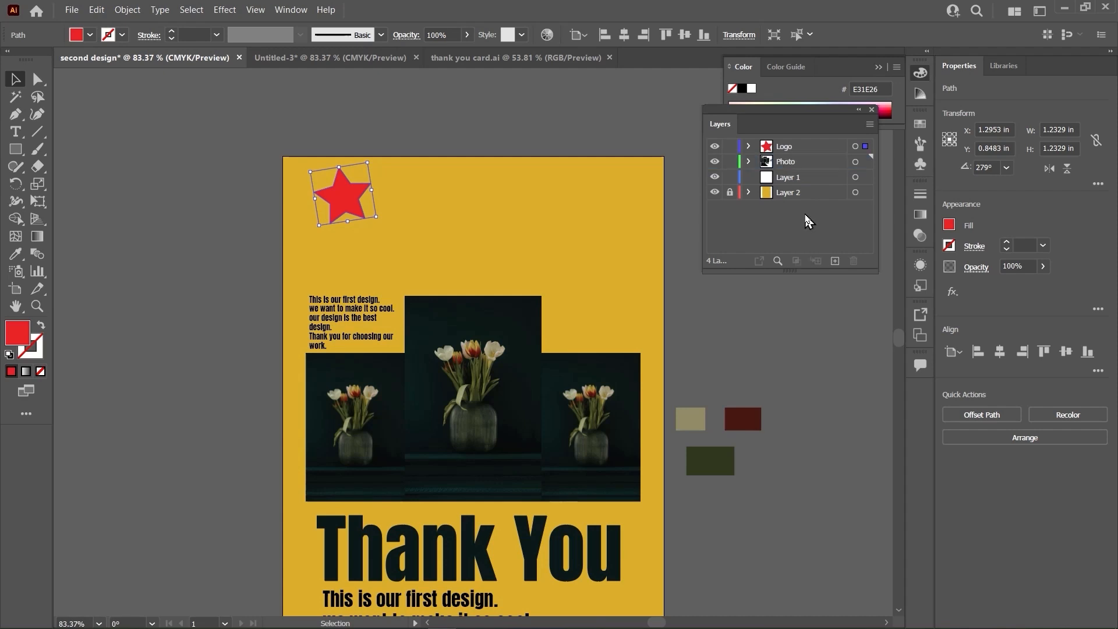
- Rename Layer 1 as Text1 and the locked yellow background layer as BG
double_click(796, 176)
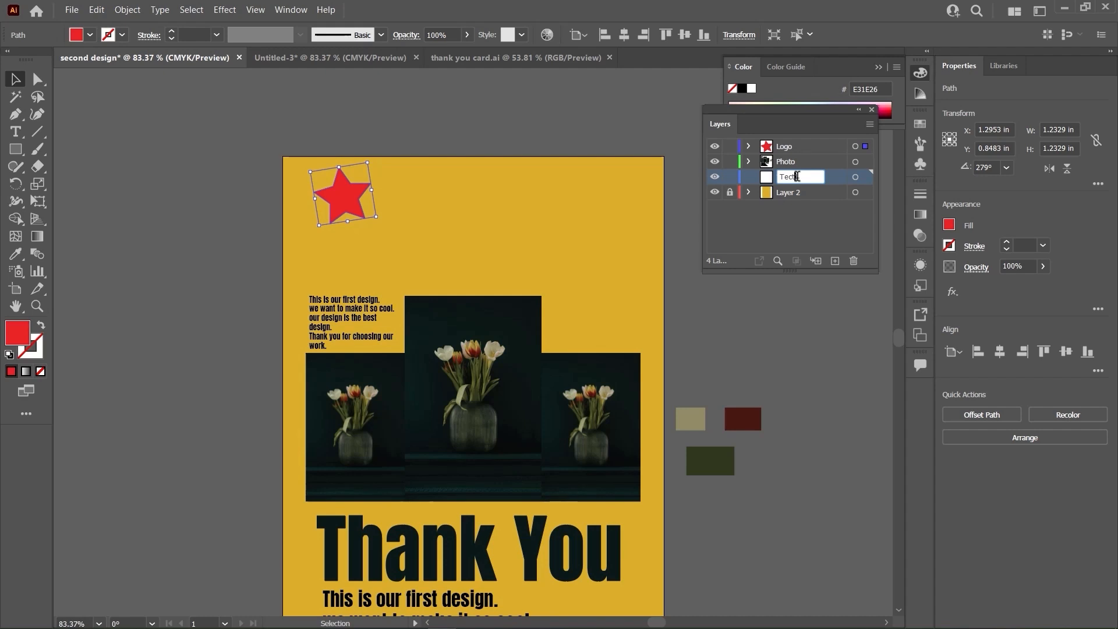
click(806, 215)
double_click(794, 191)
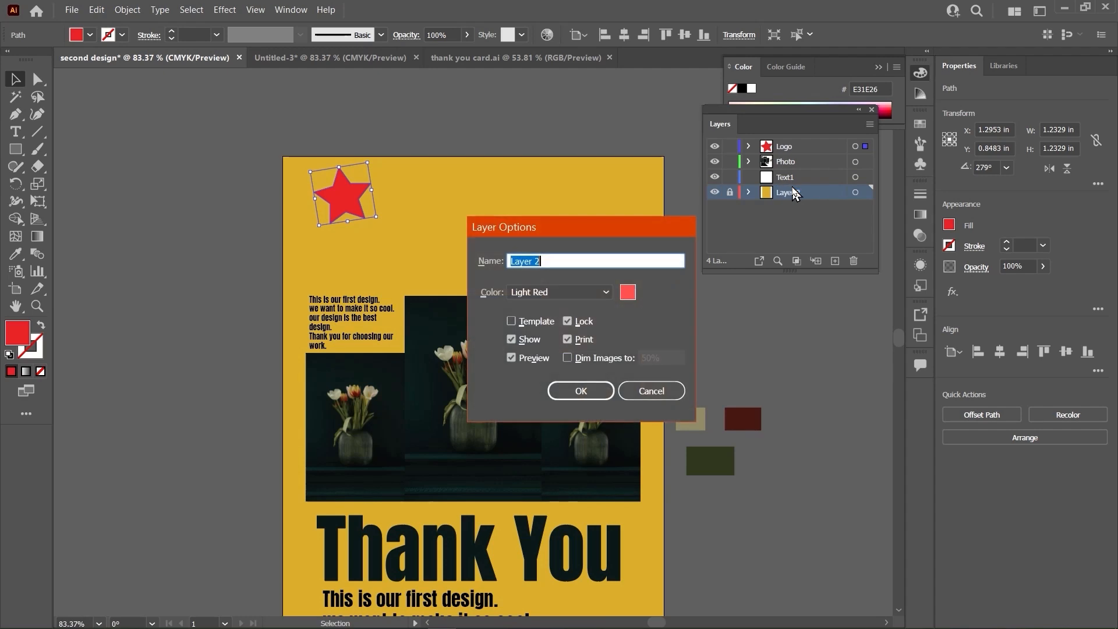
click(651, 391)
double_click(789, 193)
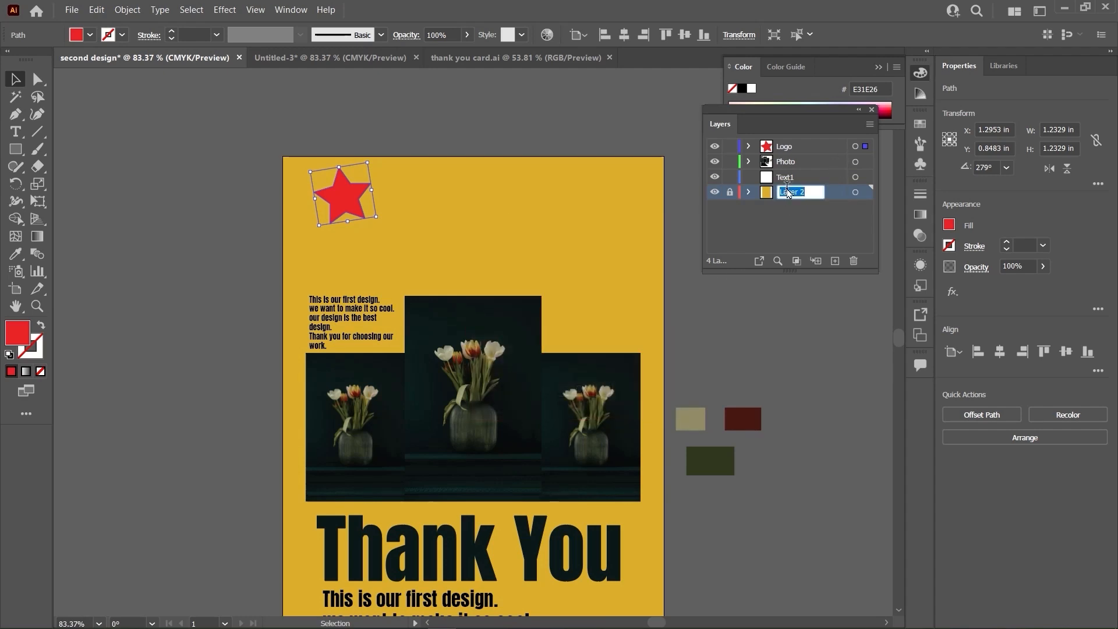
click(804, 226)
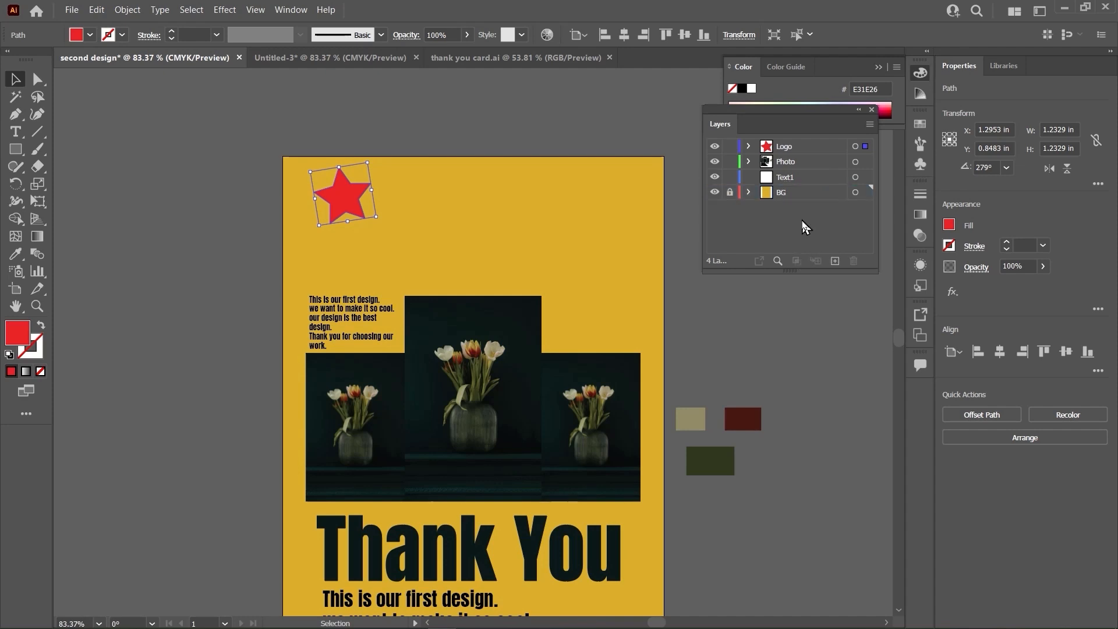
scroll(599, 320, down, 3)
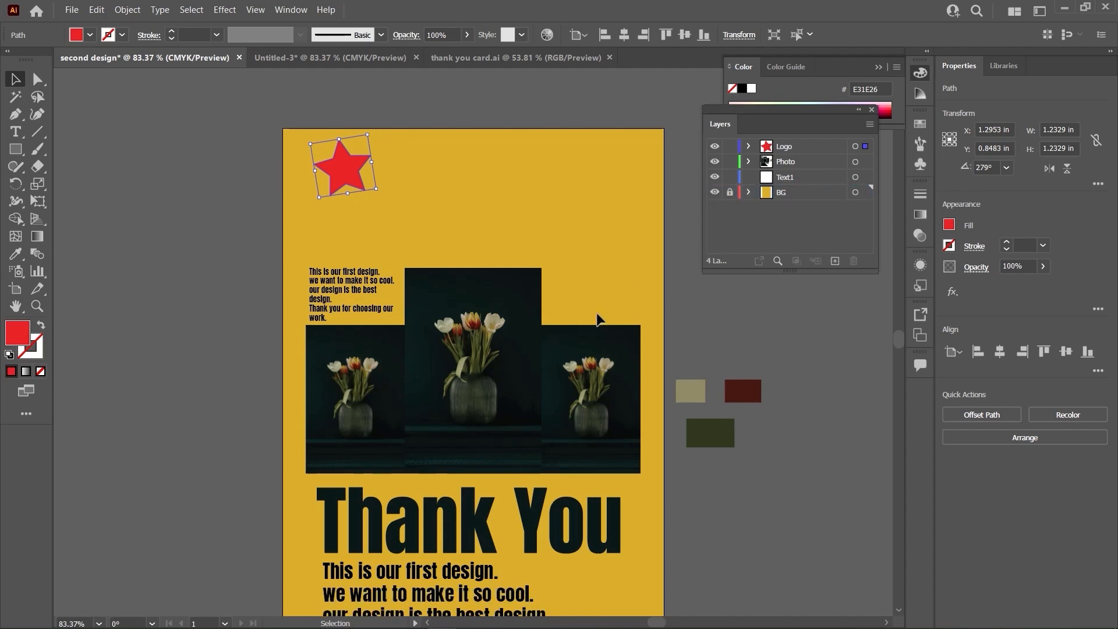
- Shrink the star logo to about 0.86 in wide and place it near X 0.97 in, Y 0.77 in
scroll(595, 307, up, 1)
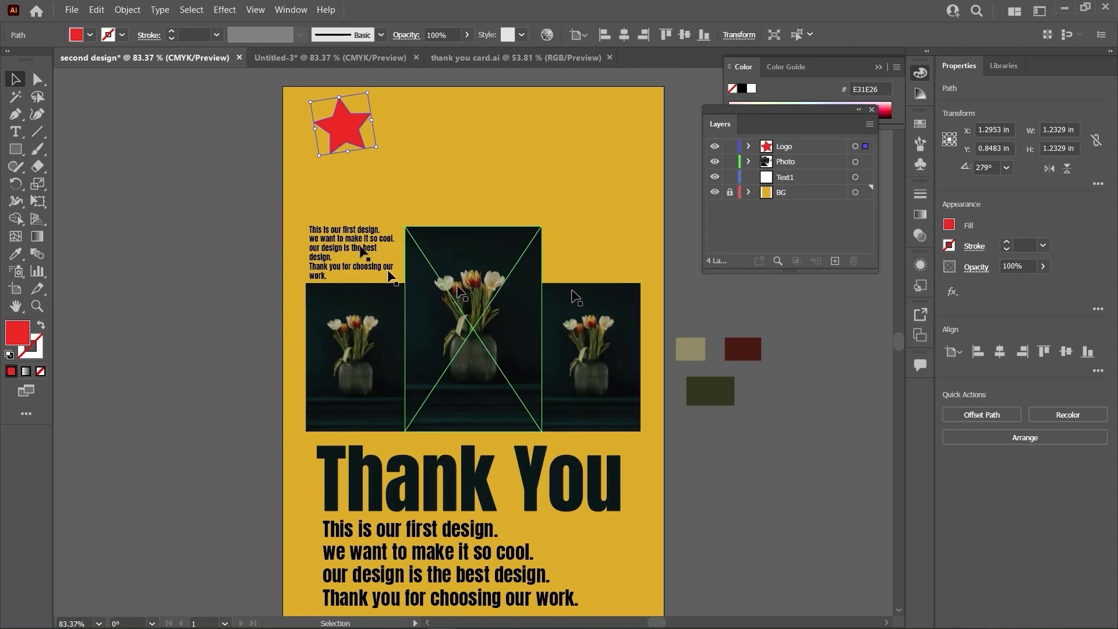
drag(358, 134, 351, 133)
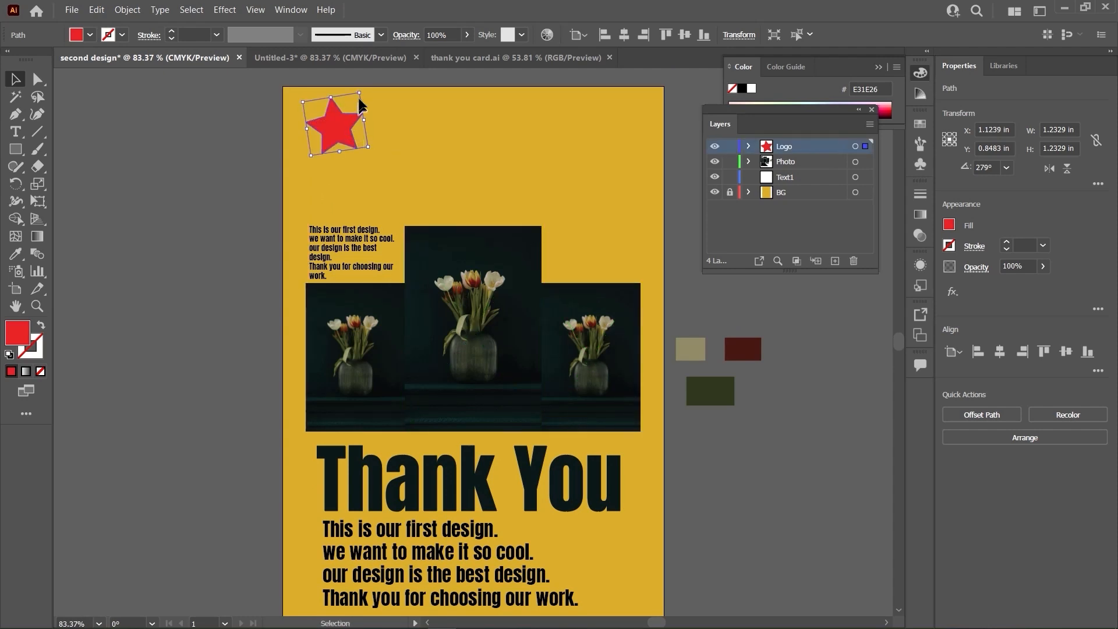
drag(359, 94, 335, 118)
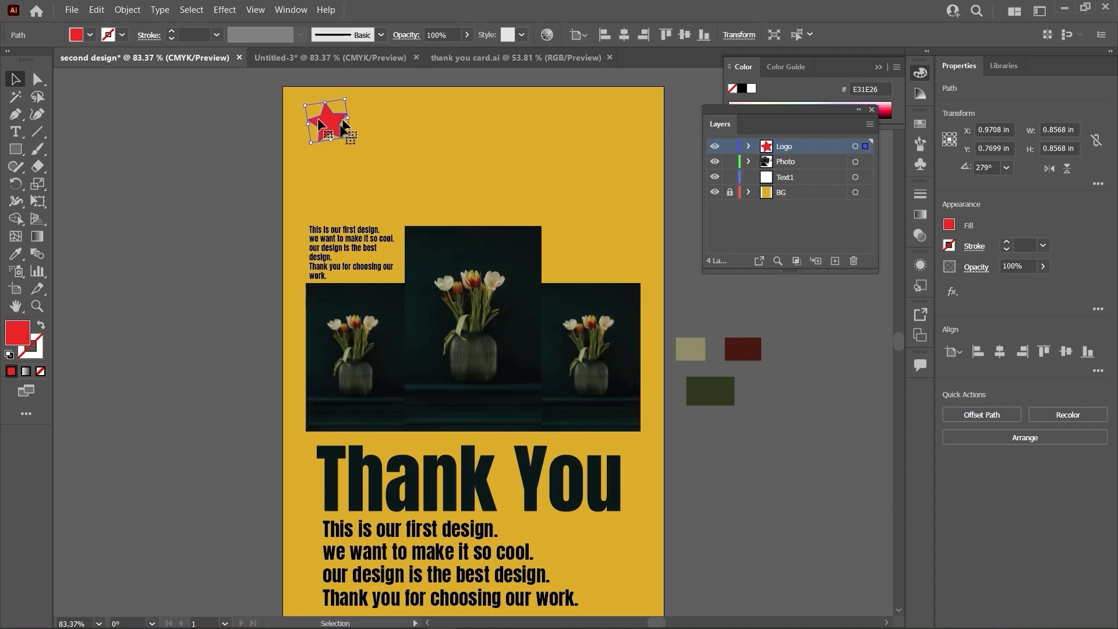
click(277, 119)
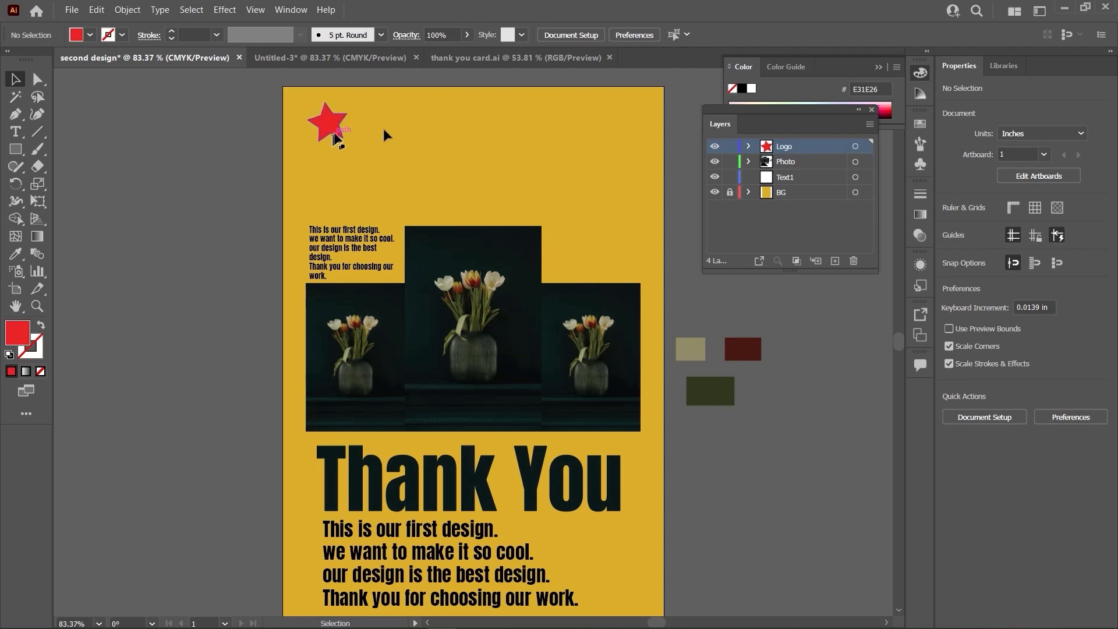
- Add the horizontal text "our design is the best" beside the star logo
click(16, 133)
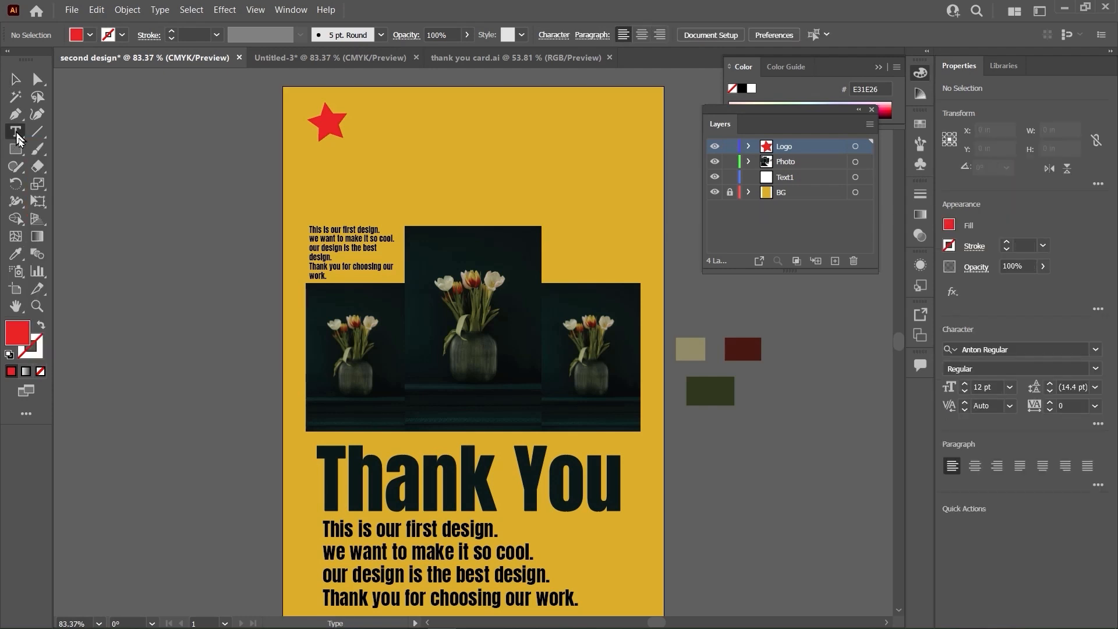
click(361, 121)
key(BackSpace)
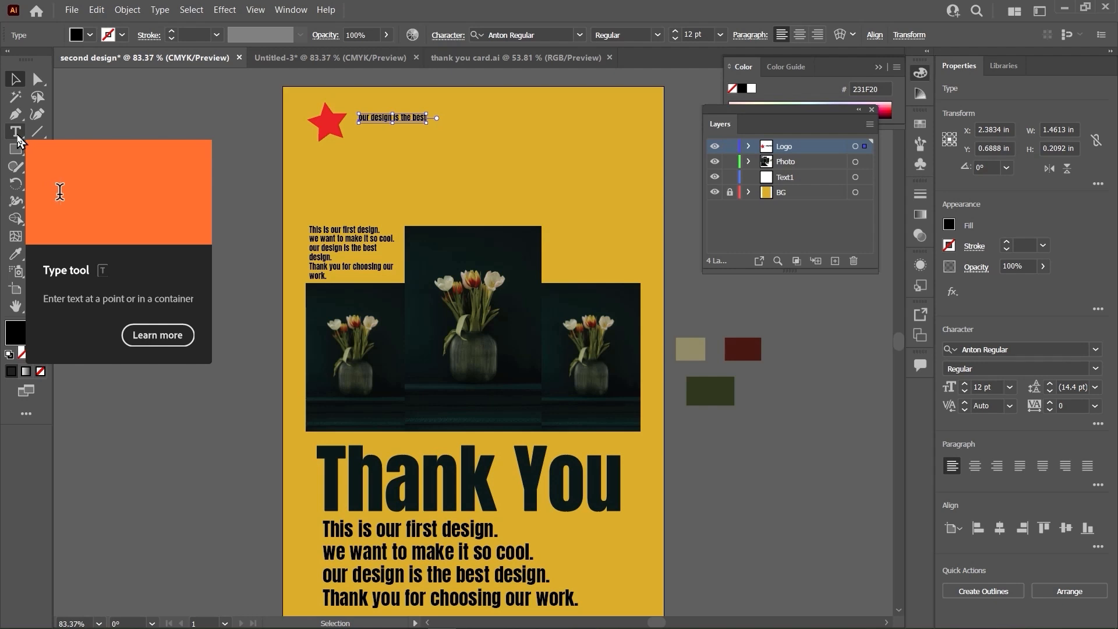
- Add the vertical text "hi this is us" above the centre photo with the Vertical Type Tool
click(17, 139)
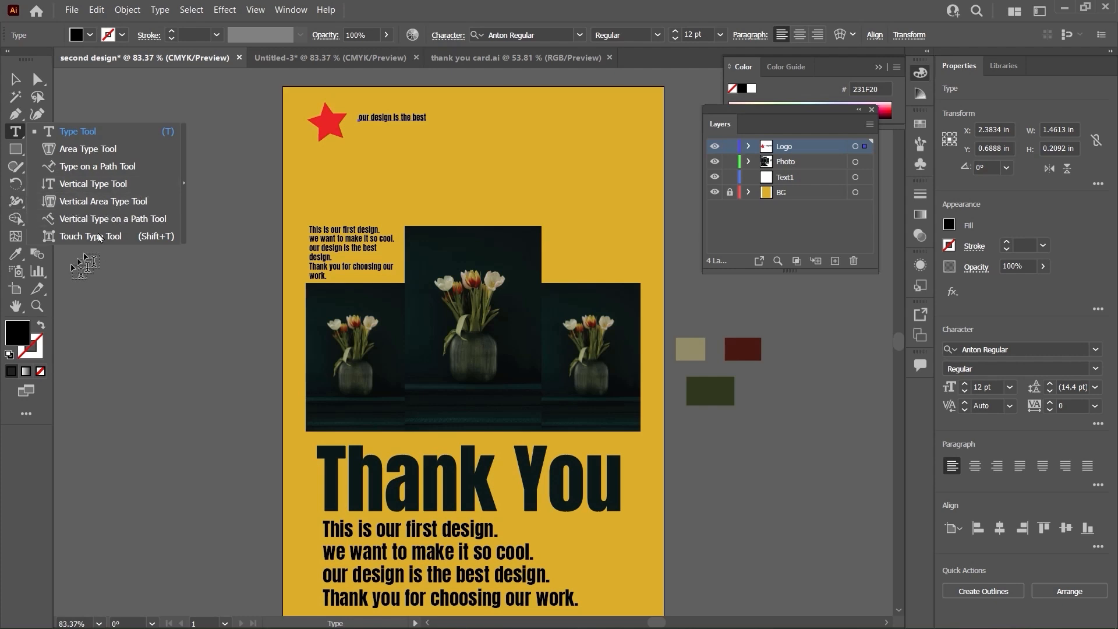
click(110, 184)
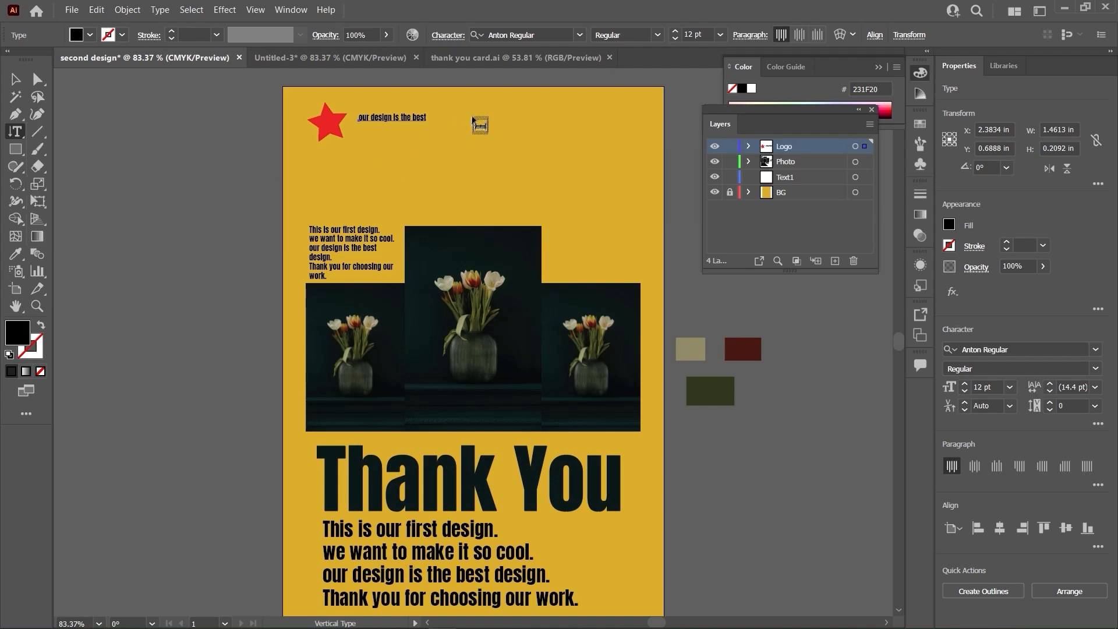
click(475, 123)
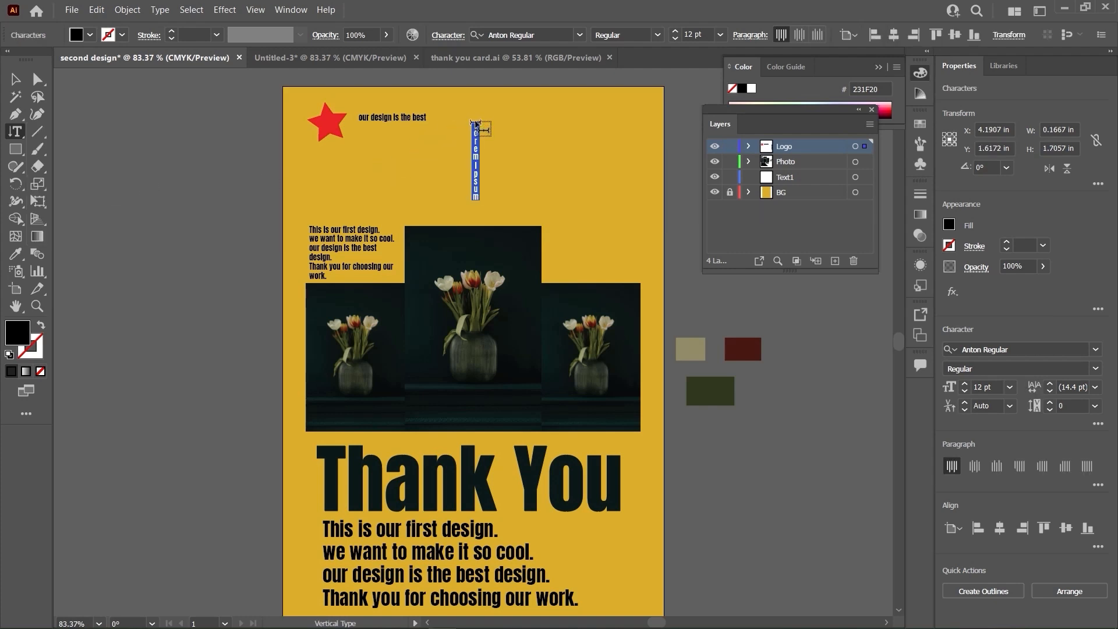
key(BackSpace)
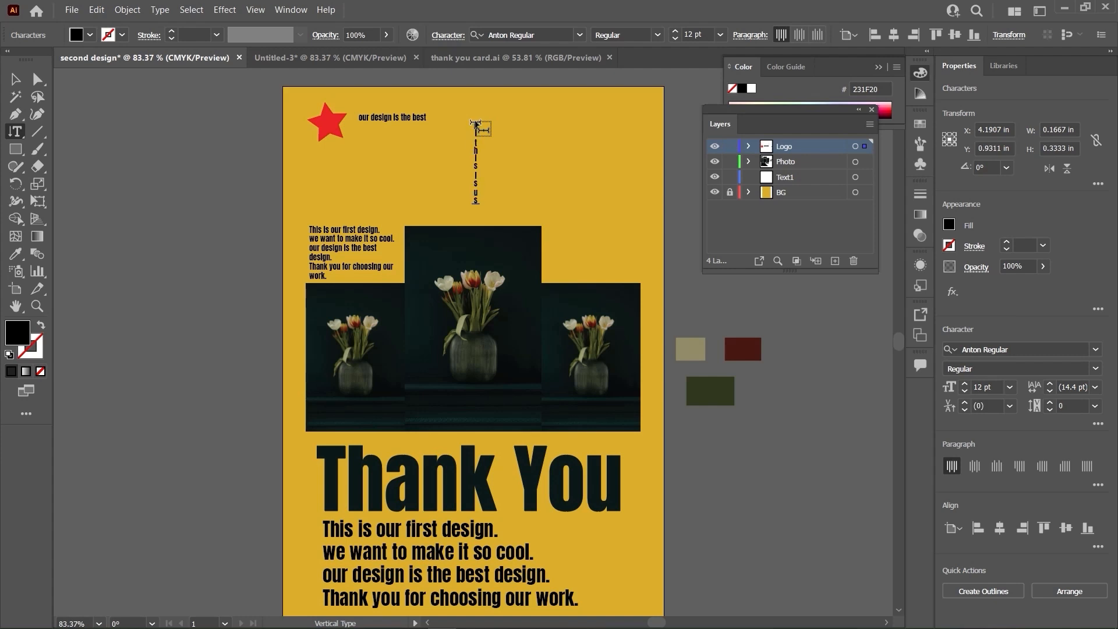
click(15, 79)
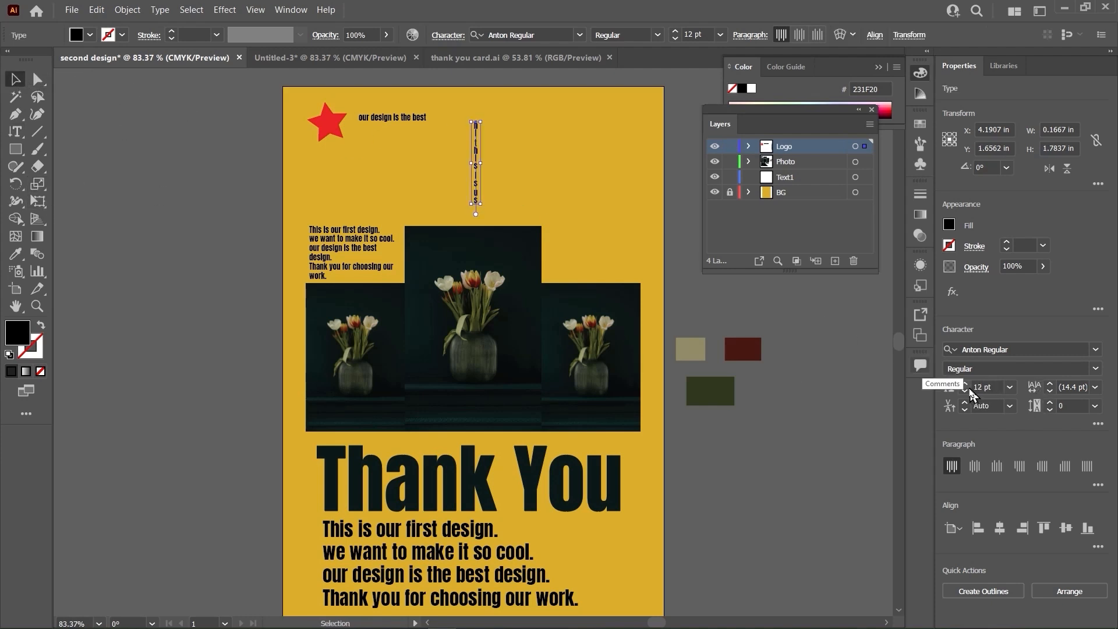
- Set the vertical text's font size to 16 pt and move it to the card's upper-right edge
click(965, 384)
click(965, 385)
click(966, 385)
click(965, 385)
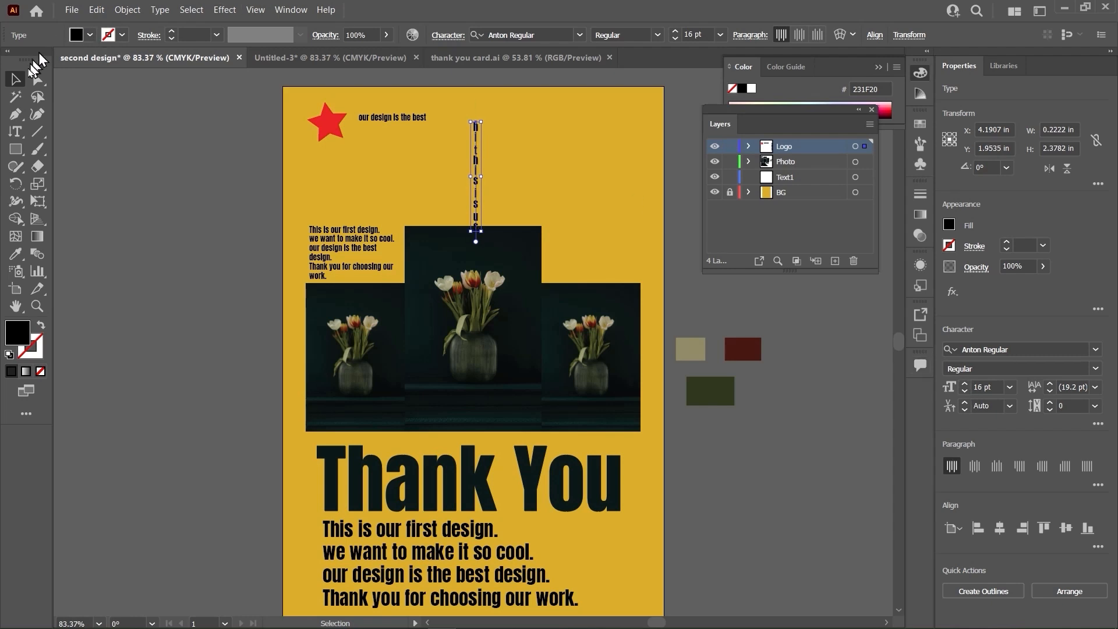
drag(479, 161, 653, 138)
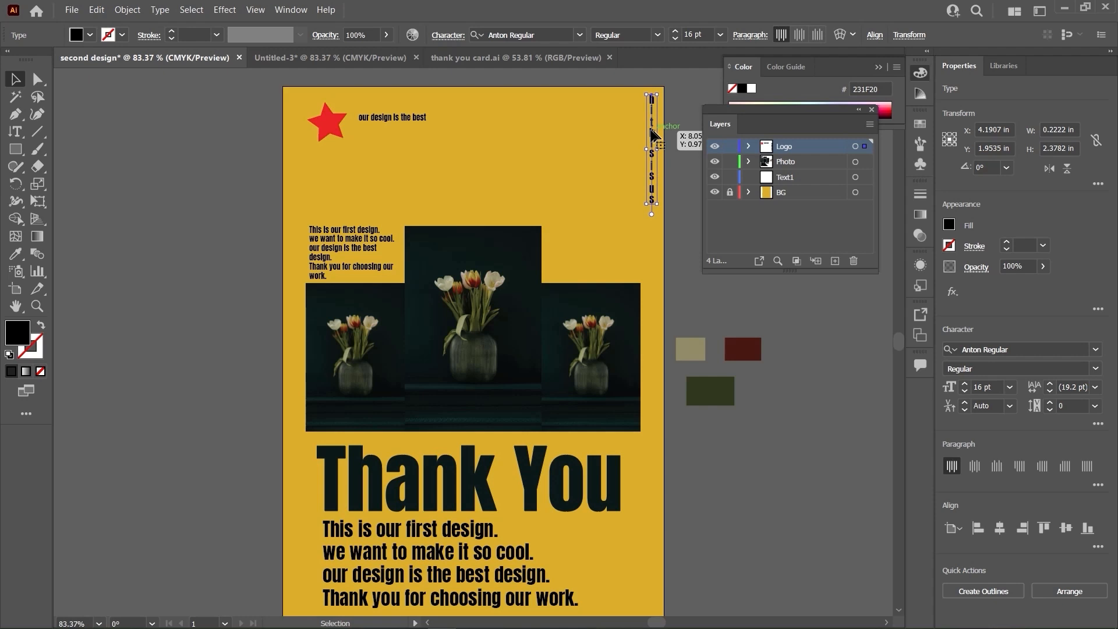
- Shift the star logo to about X 0.75 in and set the tagline close beside it
drag(404, 120, 362, 121)
click(320, 122)
click(239, 144)
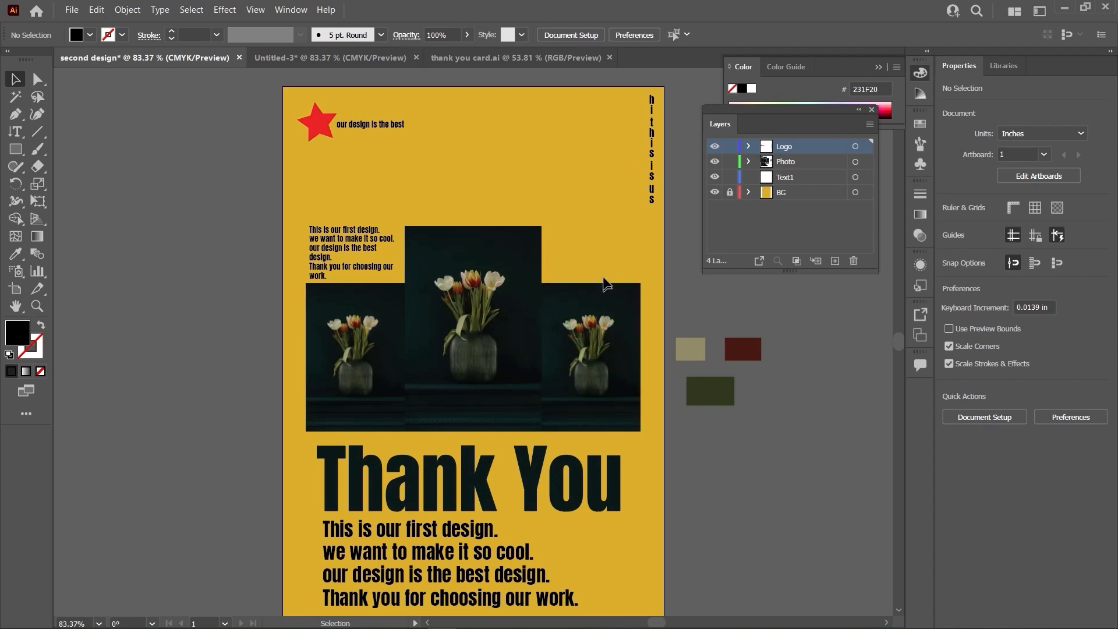
- Recolour the star logo by sampling the centre photo with the Eyedropper, ending on dark green 16391E
click(318, 122)
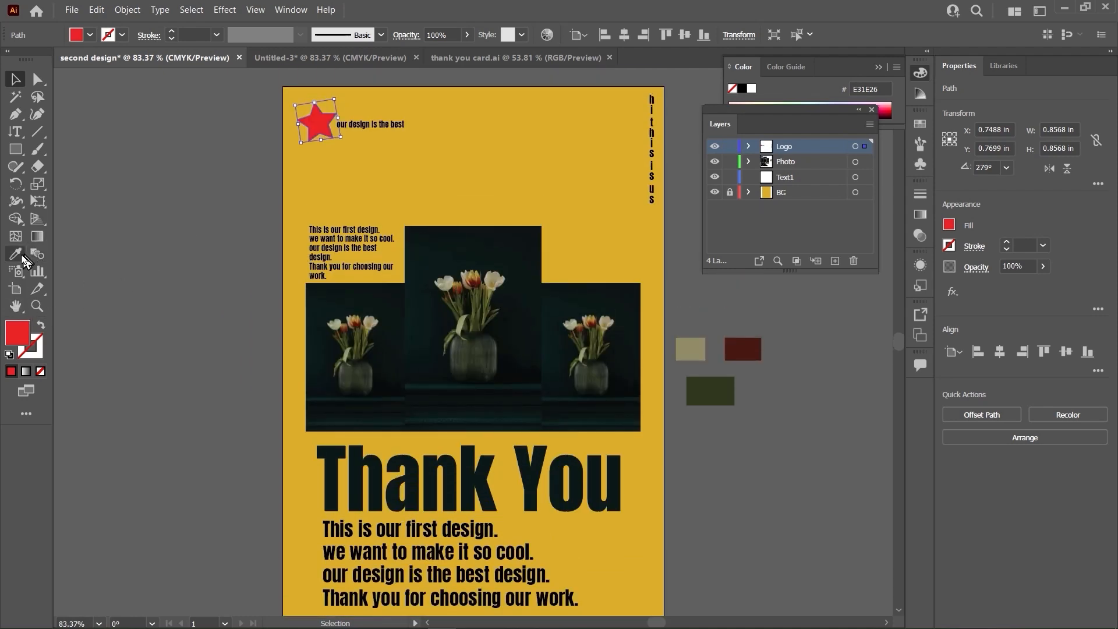
click(15, 253)
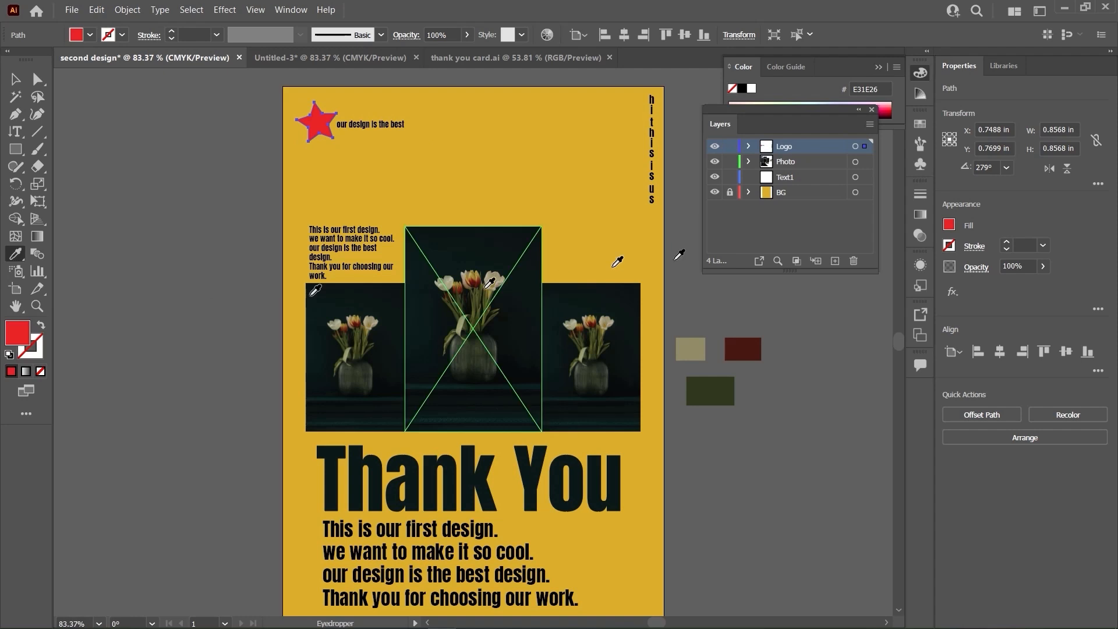
click(476, 281)
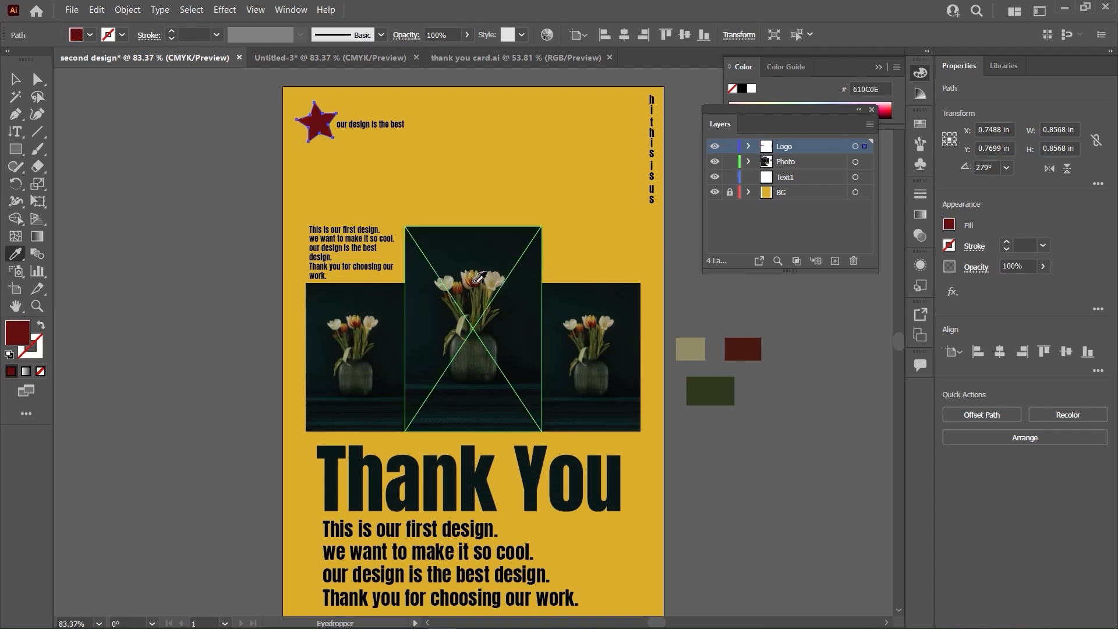
click(495, 280)
click(504, 286)
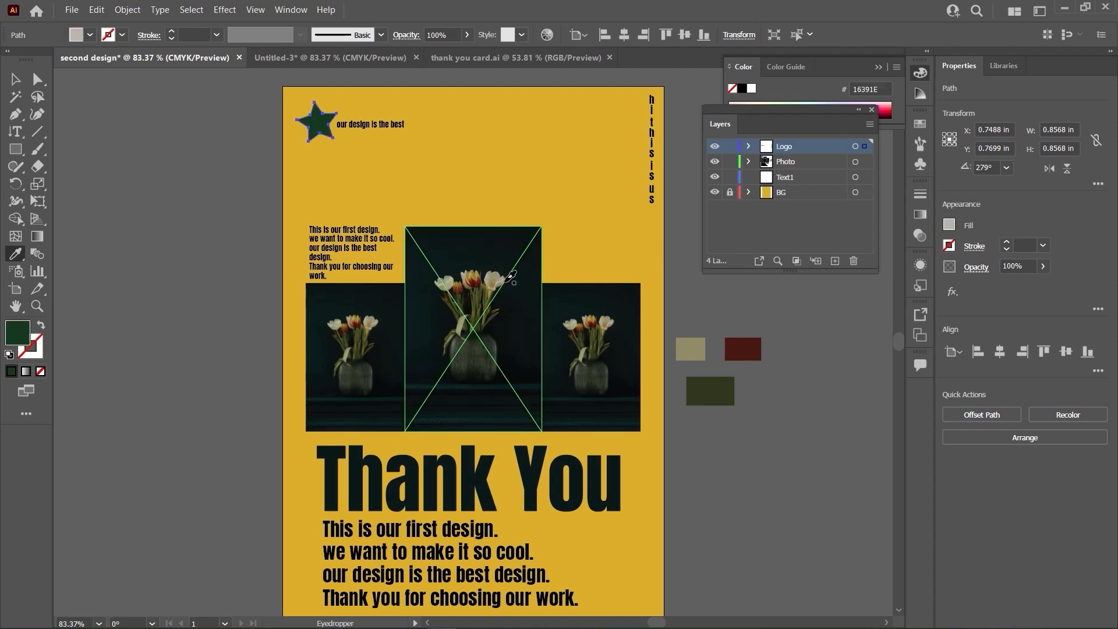
click(16, 81)
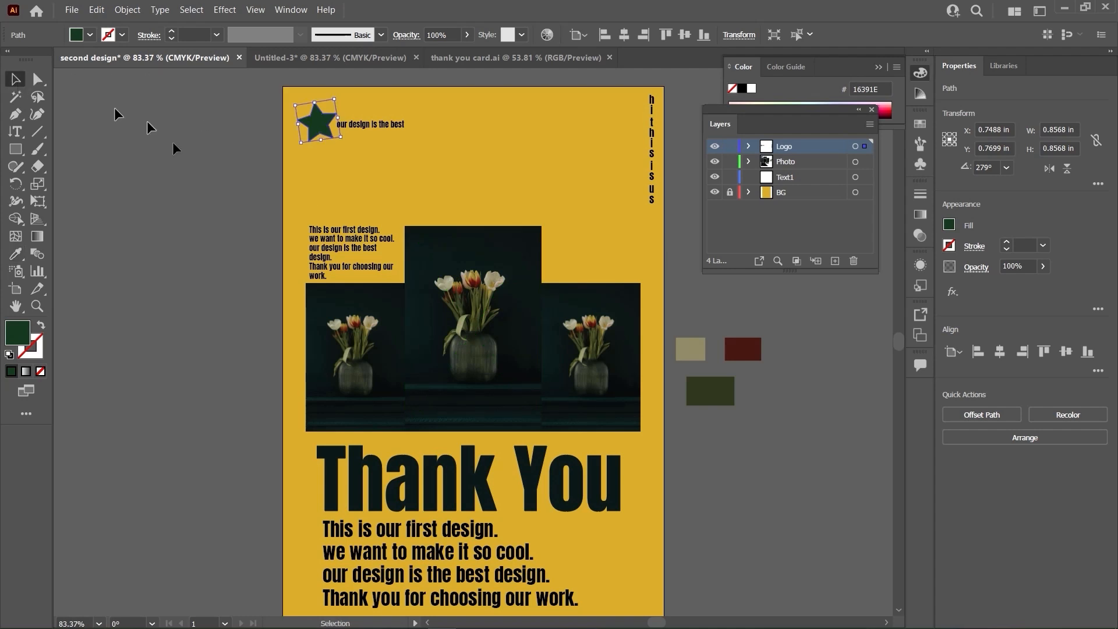
click(176, 149)
- Review the whole card layout from the star logo and taglines down to the large message
scroll(175, 149, down, 1)
scroll(176, 149, down, 1)
scroll(176, 150, up, 2)
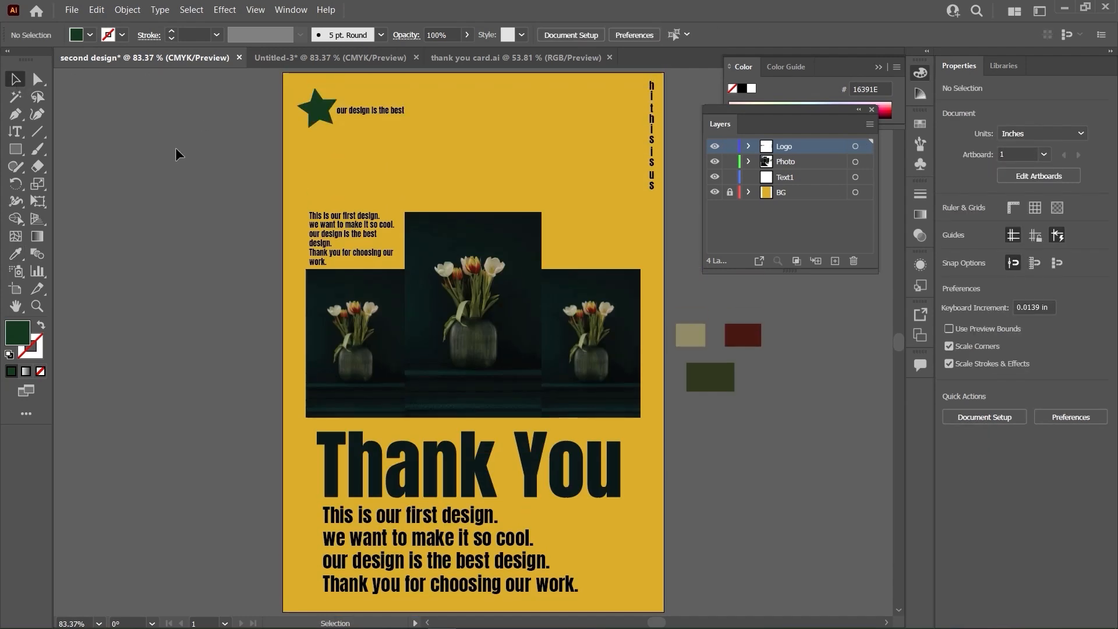
scroll(176, 149, down, 1)
scroll(457, 174, up, 1)
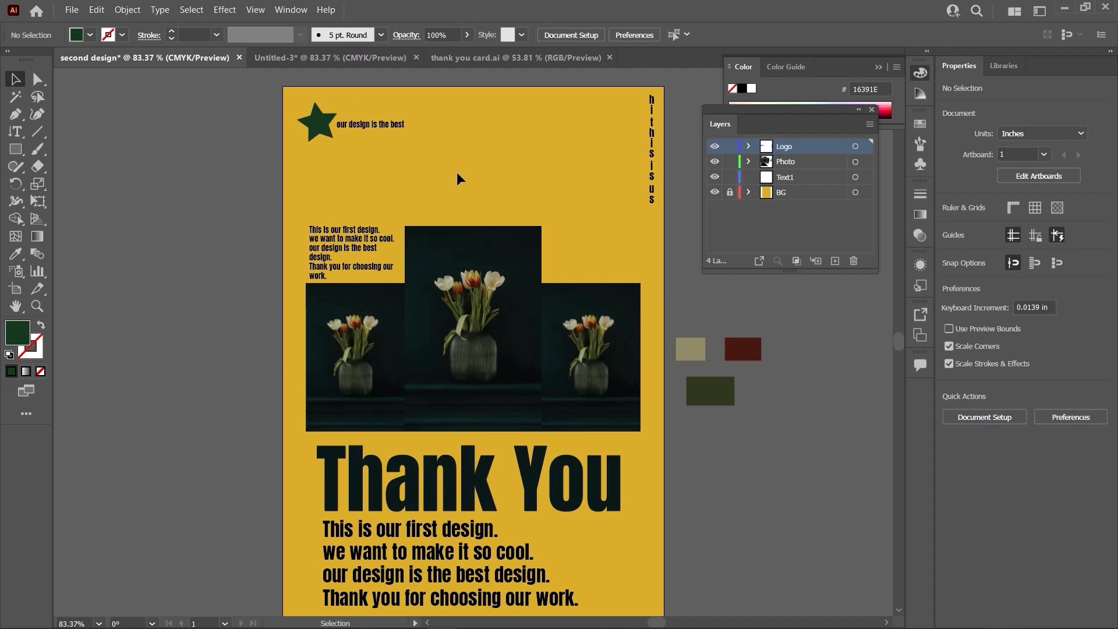
scroll(457, 178, down, 1)
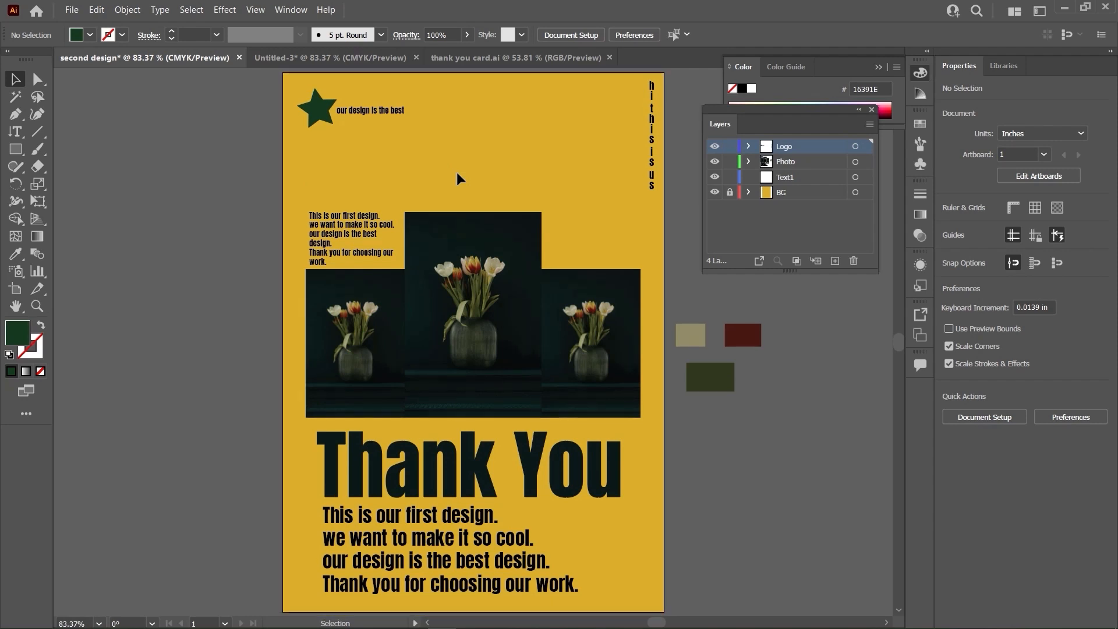
scroll(457, 178, up, 1)
scroll(457, 178, down, 1)
scroll(457, 178, up, 1)
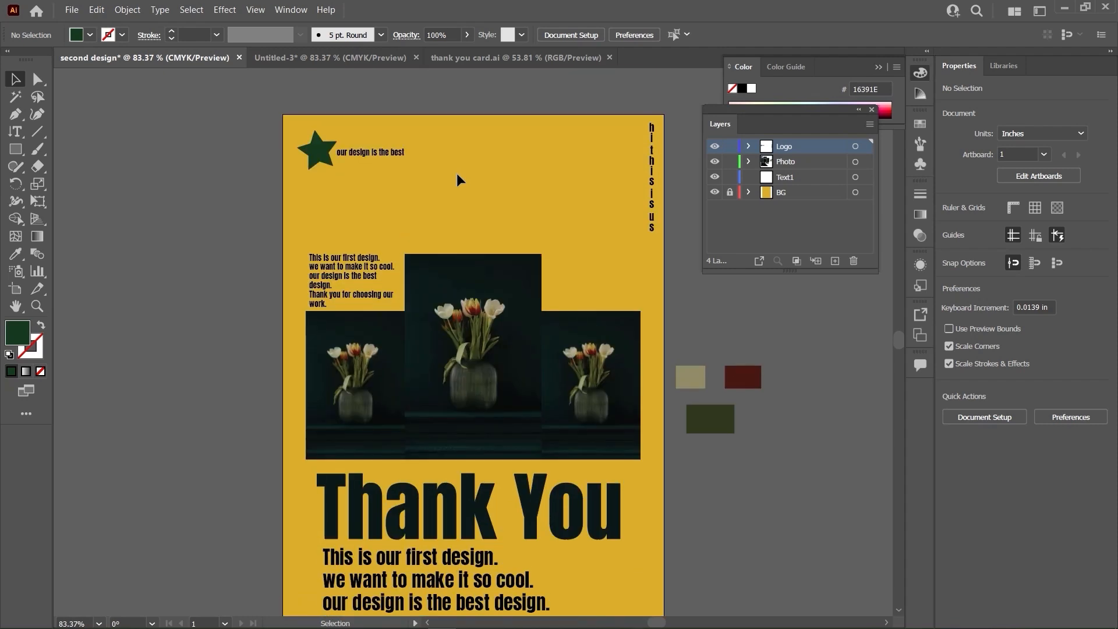
scroll(457, 179, down, 2)
scroll(457, 181, up, 3)
scroll(457, 181, down, 5)
scroll(457, 180, up, 4)
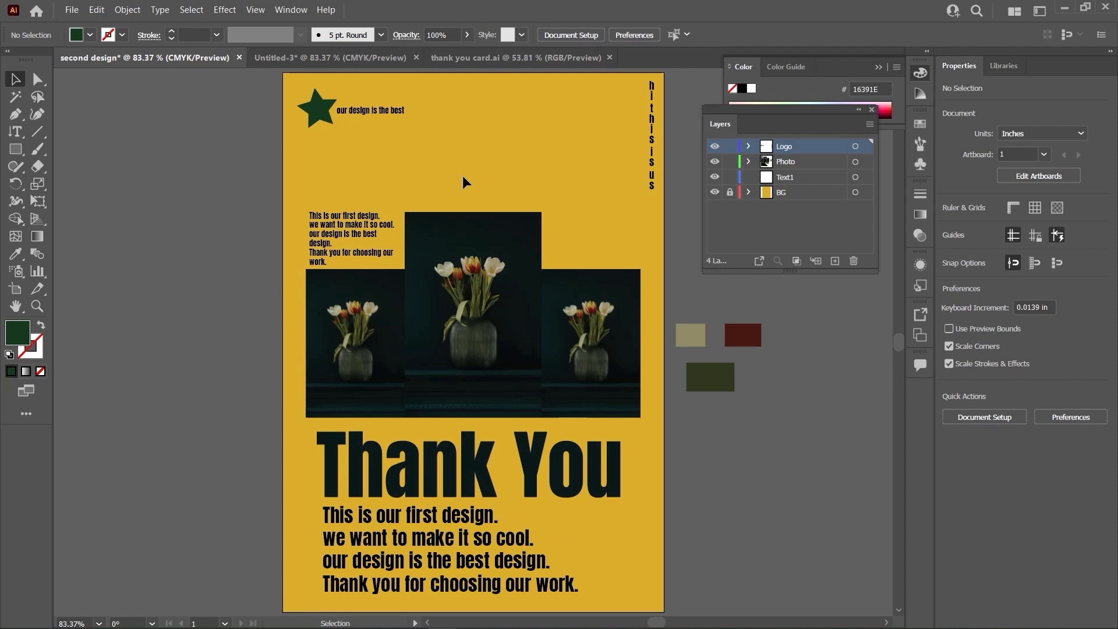
scroll(464, 181, down, 1)
scroll(466, 182, down, 1)
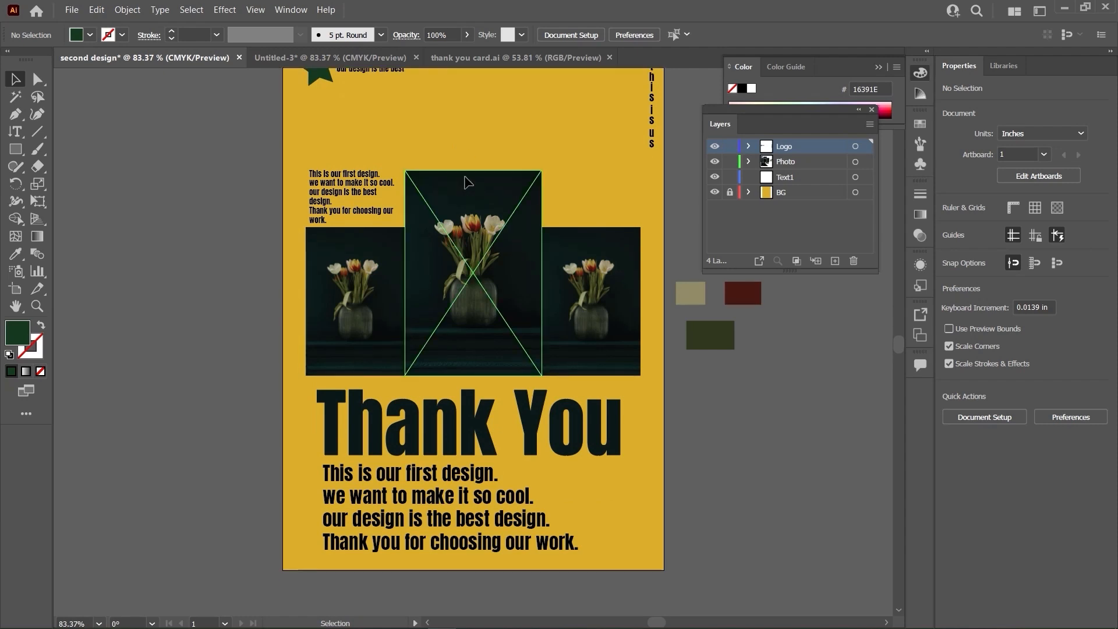
scroll(471, 184, up, 3)
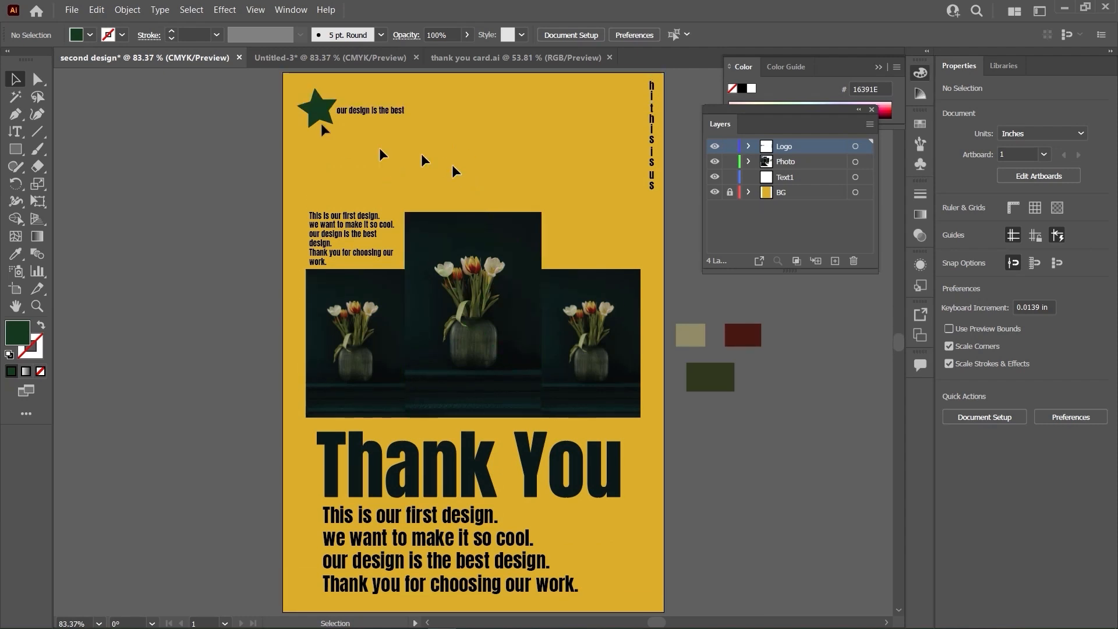
- Save the document as an Adobe Illustrator file named "thank you card new version" with the Illustrator 2020 options
click(72, 10)
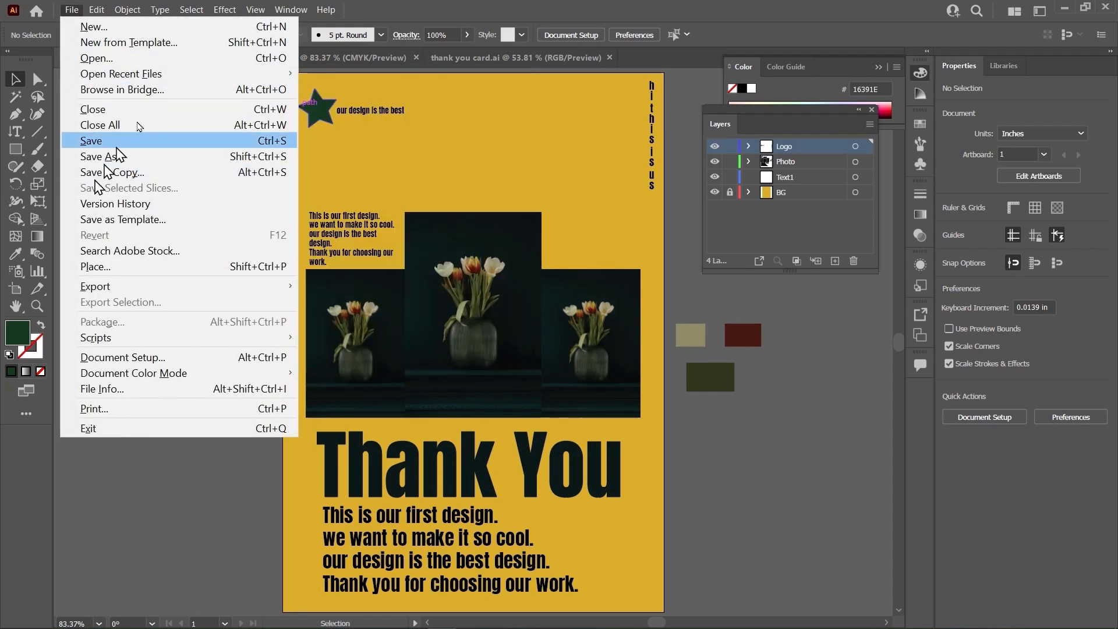
click(68, 10)
click(71, 9)
click(91, 141)
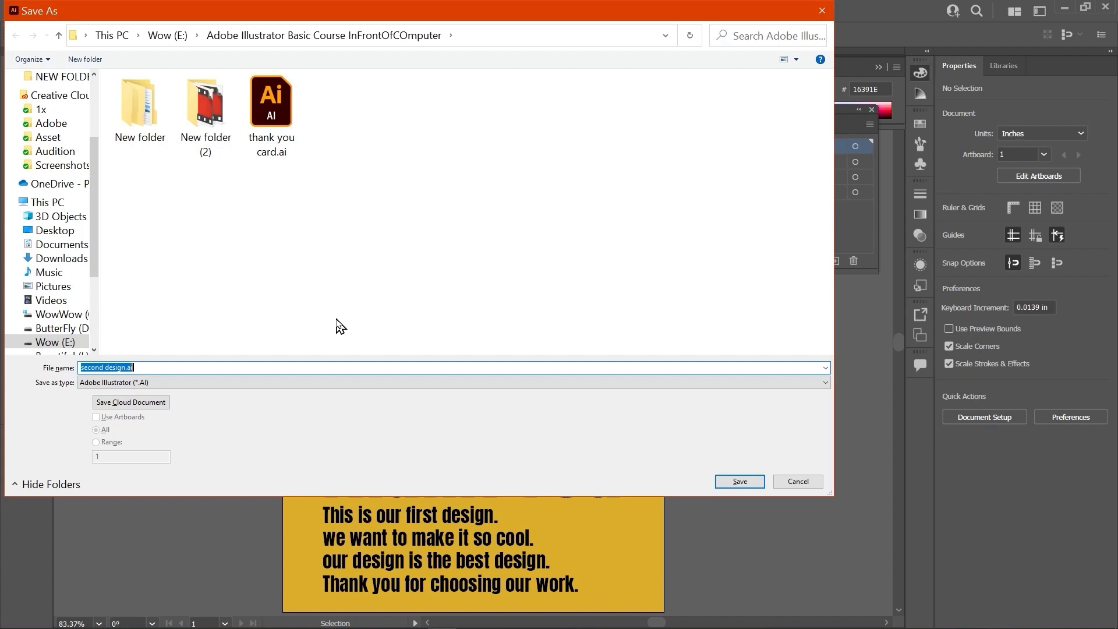
text(thank y)
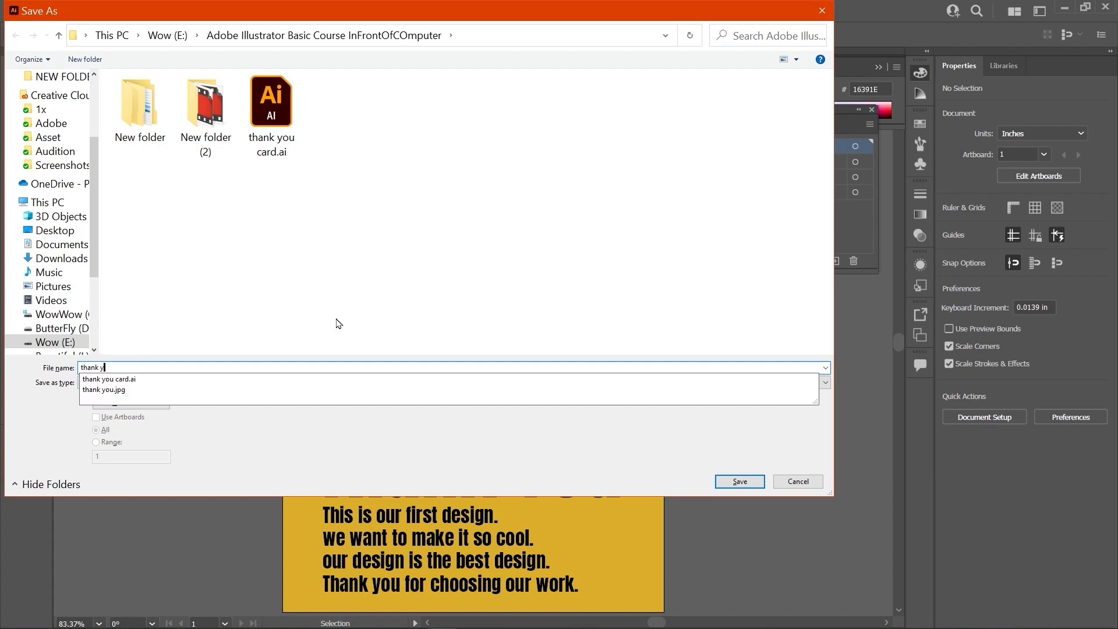
text(ou card )
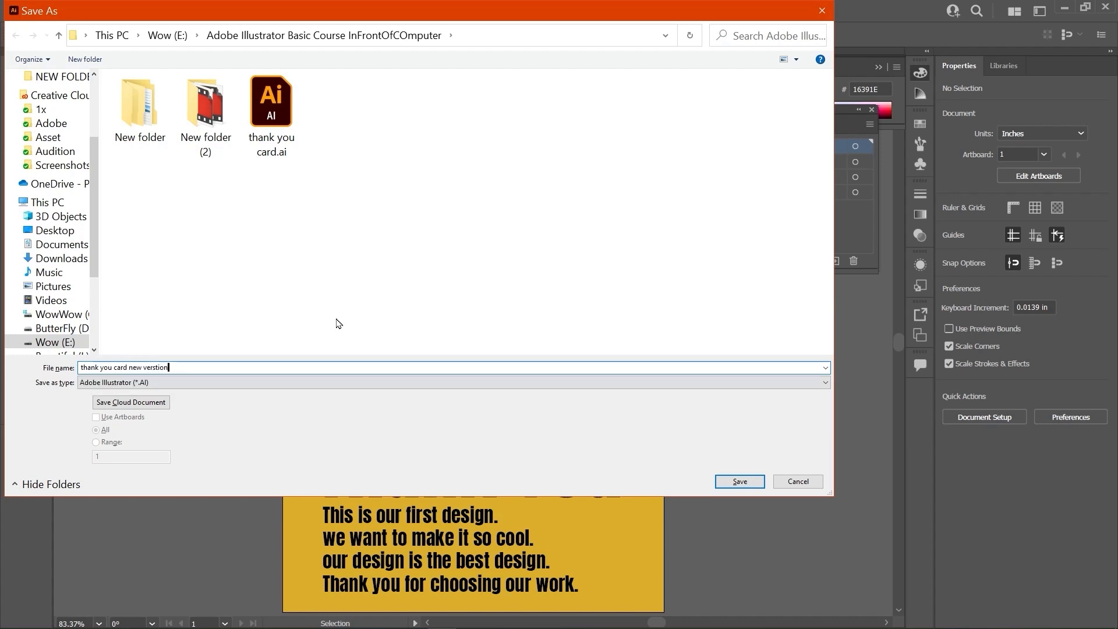
text(new version)
key(Return)
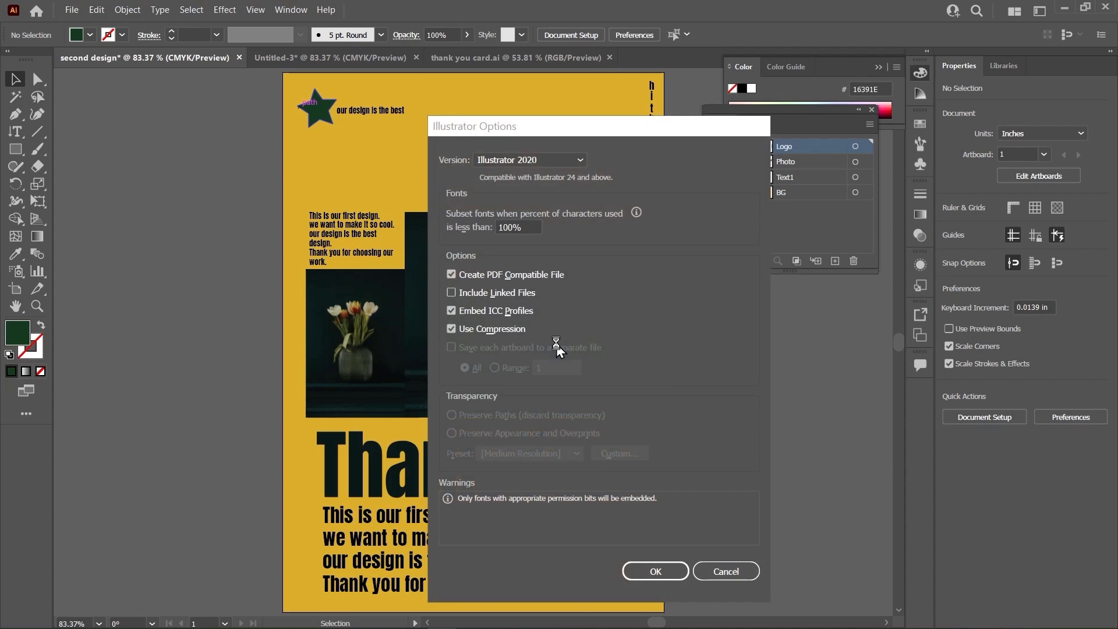
click(656, 571)
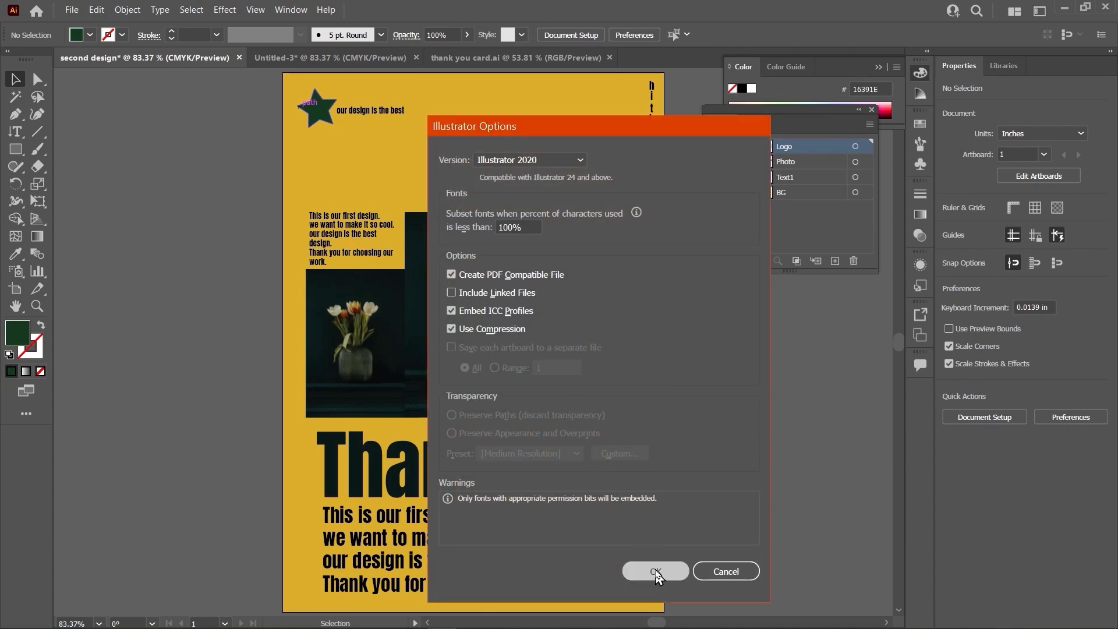
- Move the group of three flower photos slightly down to about Y 5.31 in
click(492, 289)
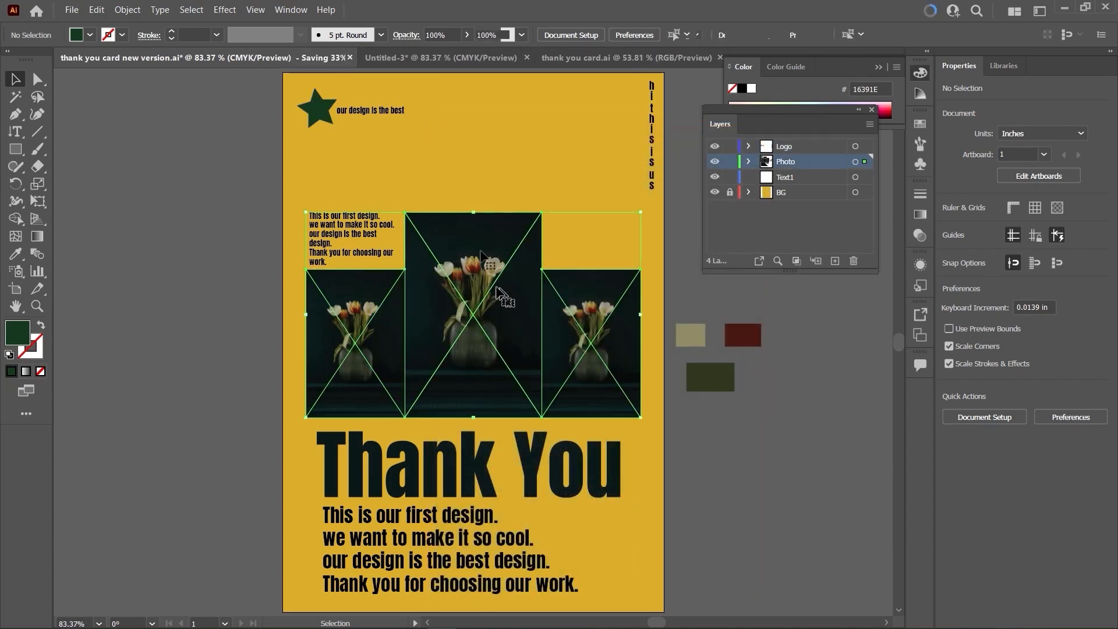
drag(588, 311, 589, 314)
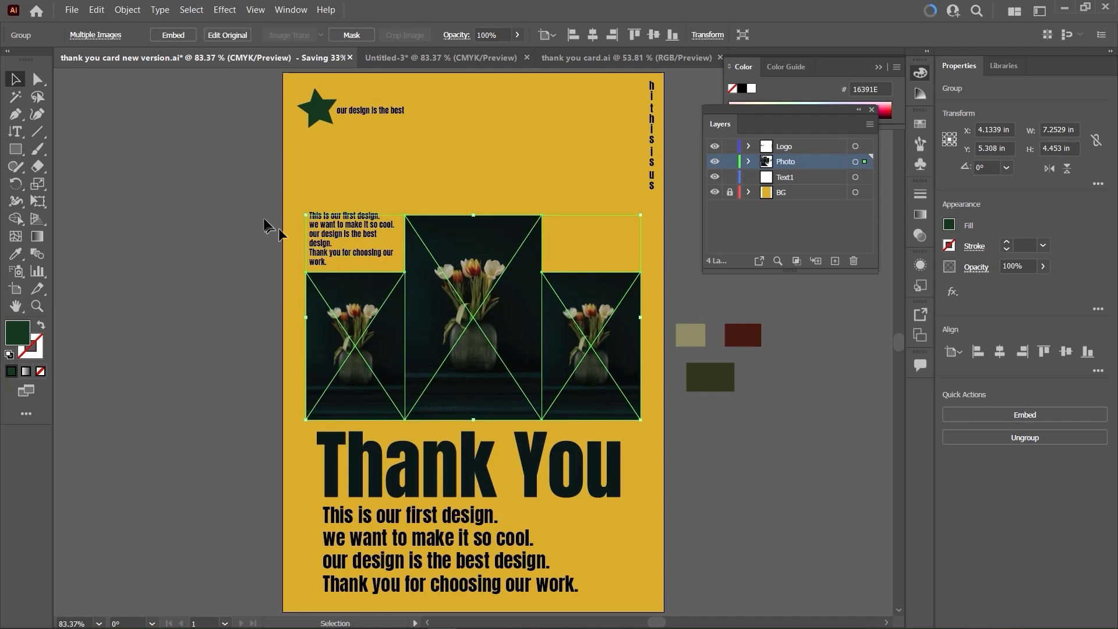
click(237, 163)
- Try to save the thank-you card document again while its background save is running
click(72, 10)
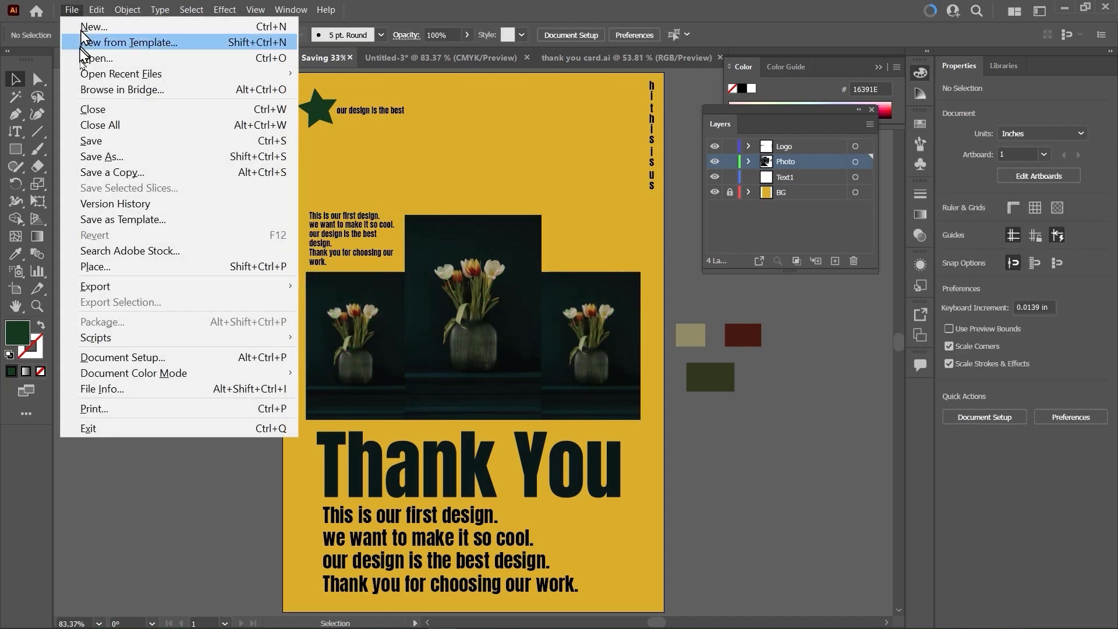
click(92, 141)
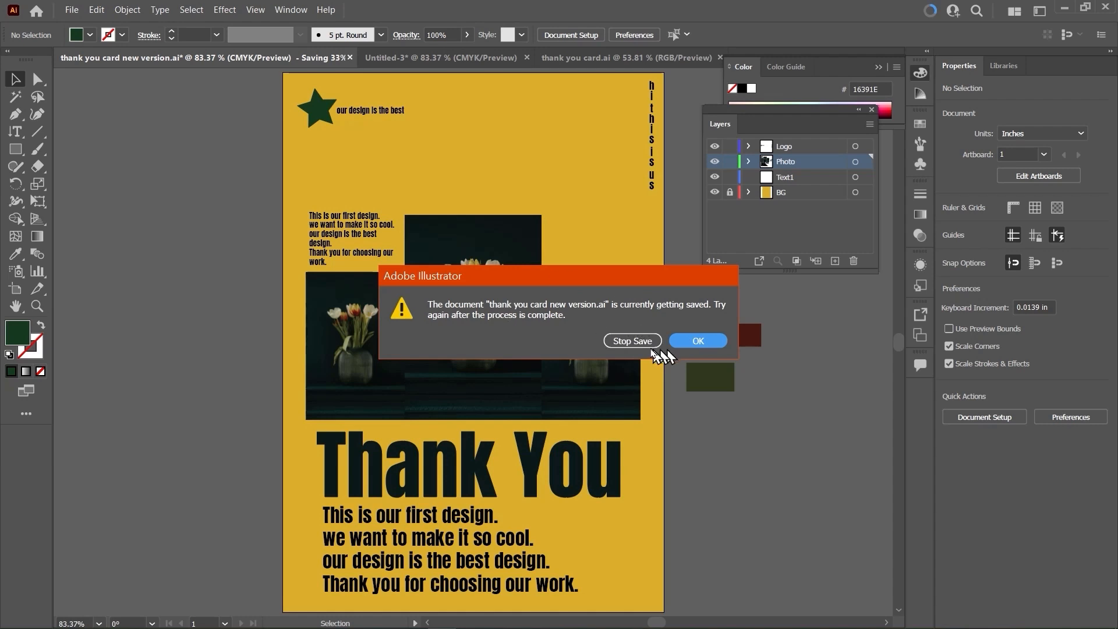
click(707, 340)
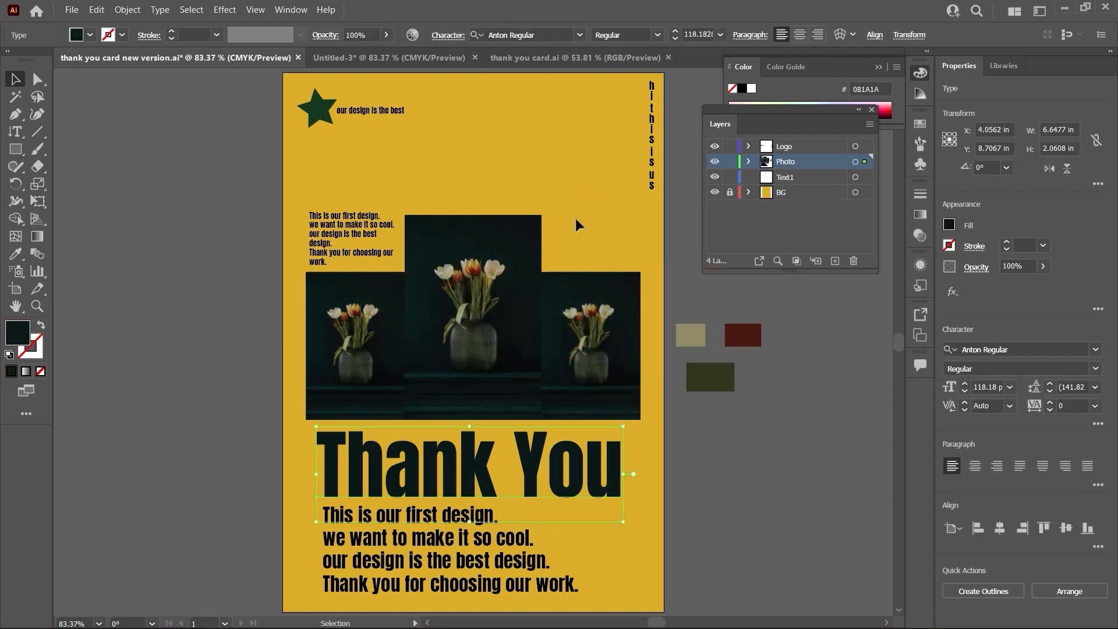
- Look over the Thank You heading and large message, and preview alternative fonts on the heading without applying one
scroll(579, 225, down, 2)
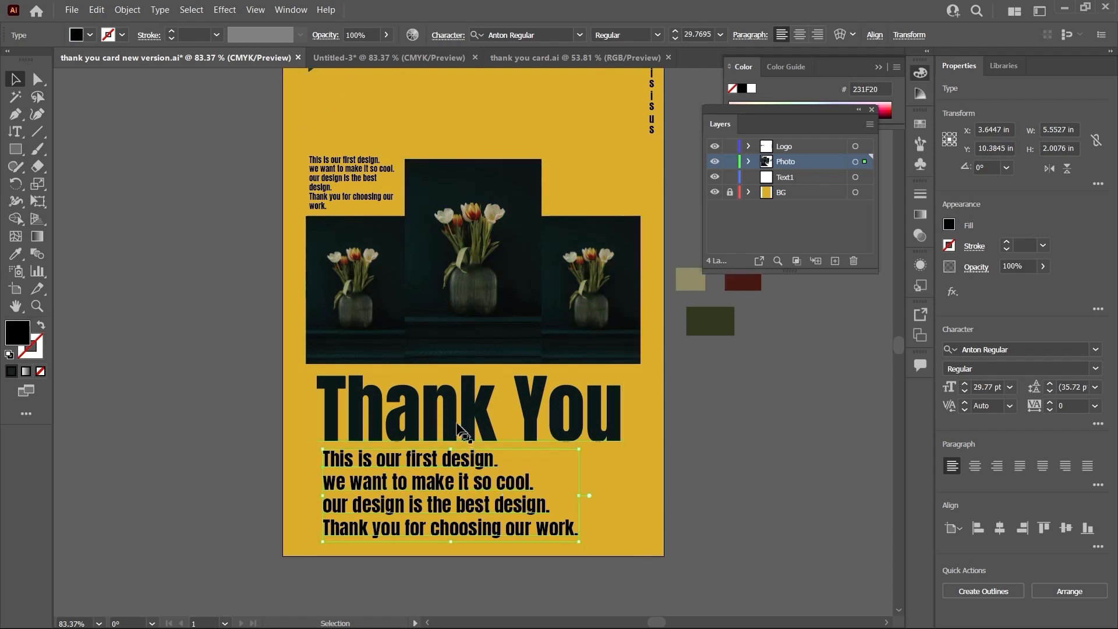
scroll(458, 426, up, 2)
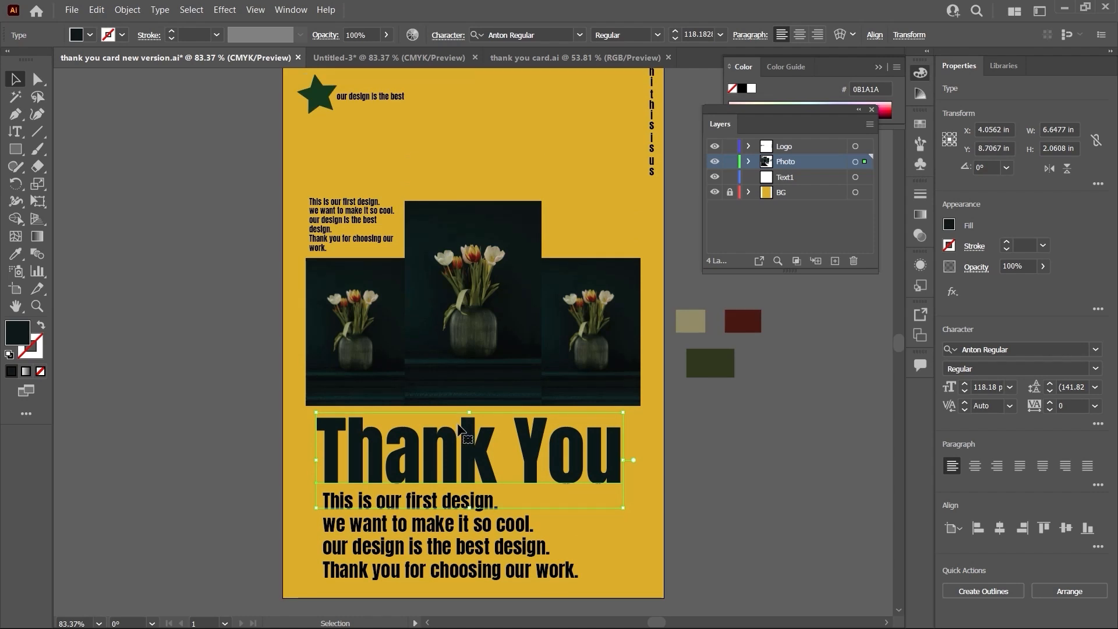
scroll(459, 425, up, 1)
scroll(460, 431, down, 2)
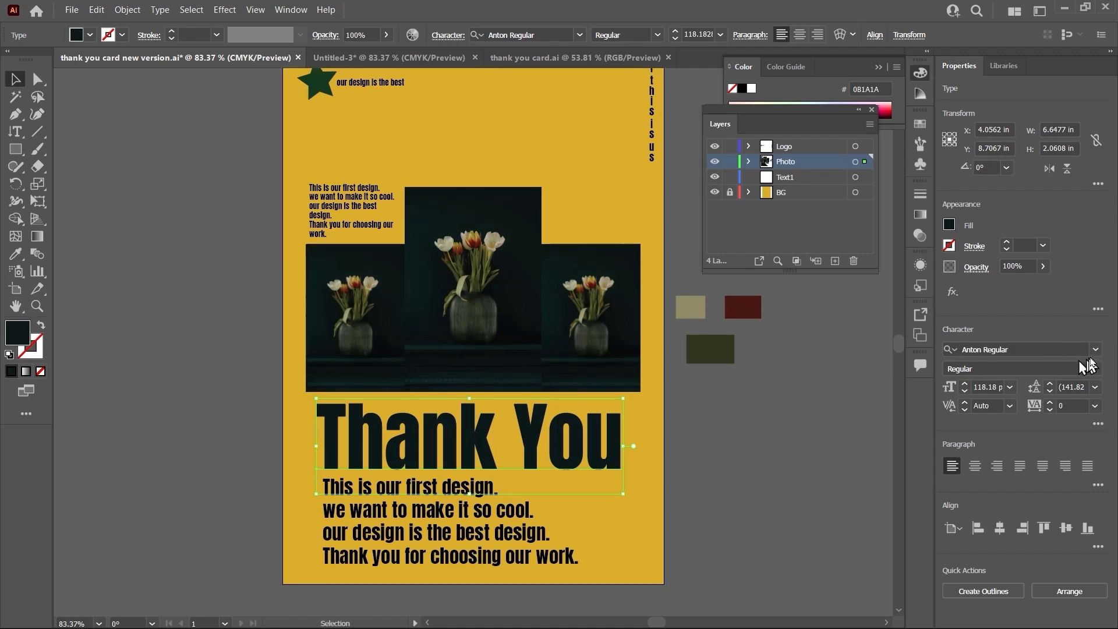
click(1096, 350)
scroll(969, 497, up, 5)
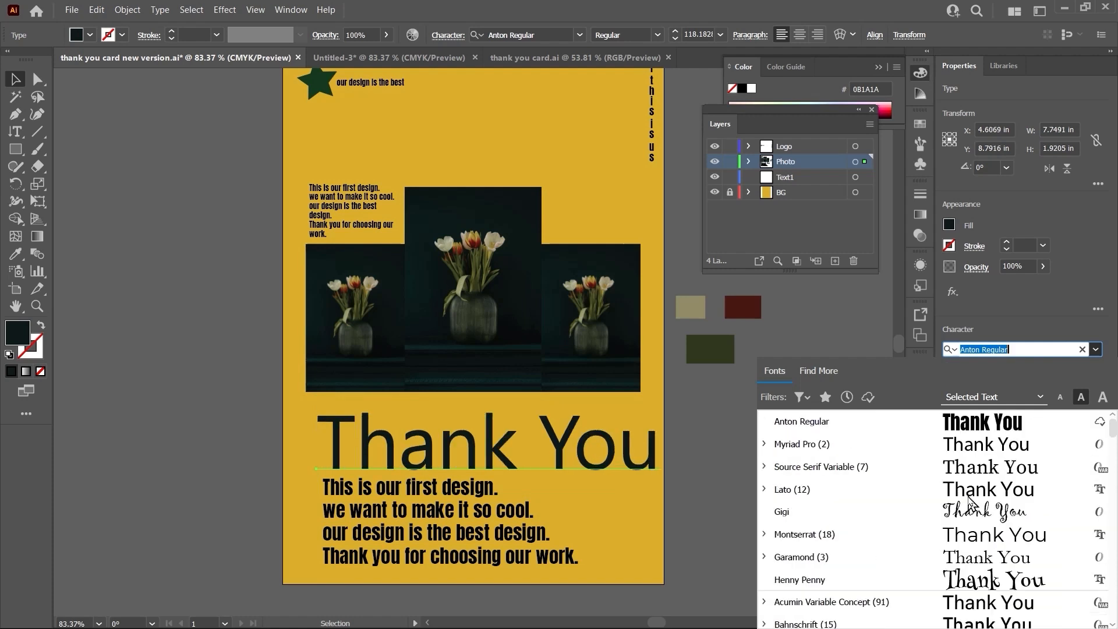
click(720, 429)
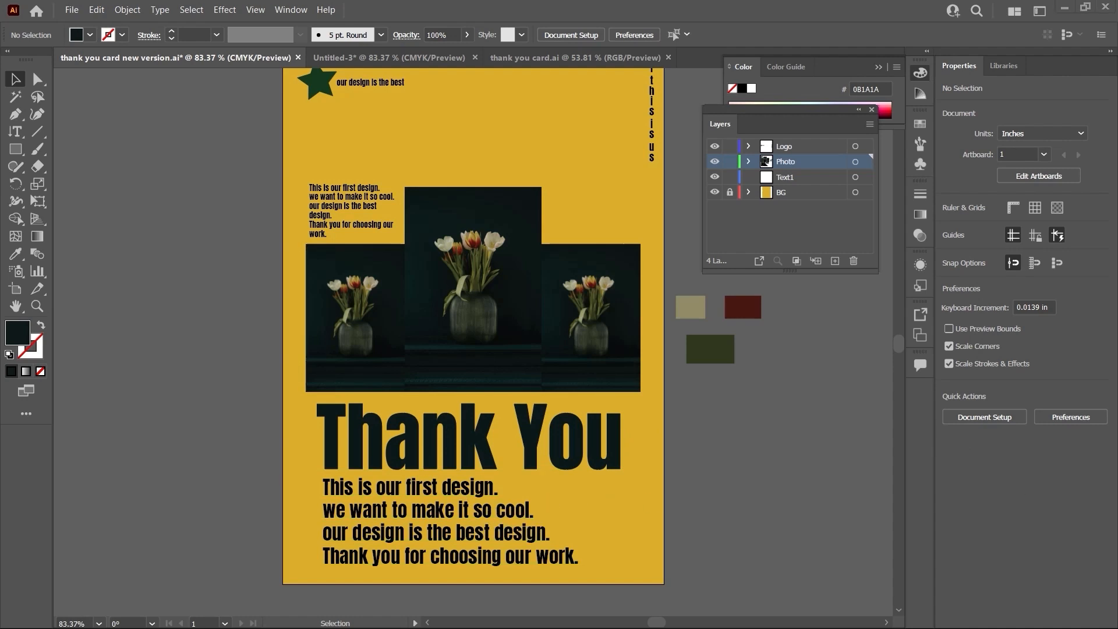
- Switch to the Opera browser, maximise it and look at the Google Fonts and DaFont sites
drag(1117, 169, 643, 131)
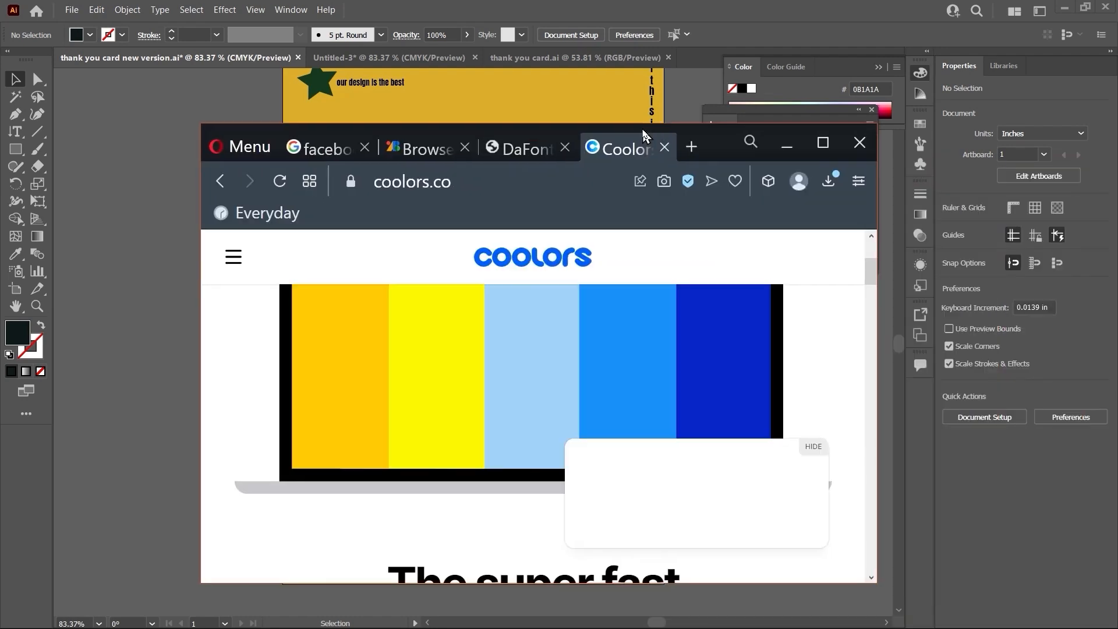
click(823, 143)
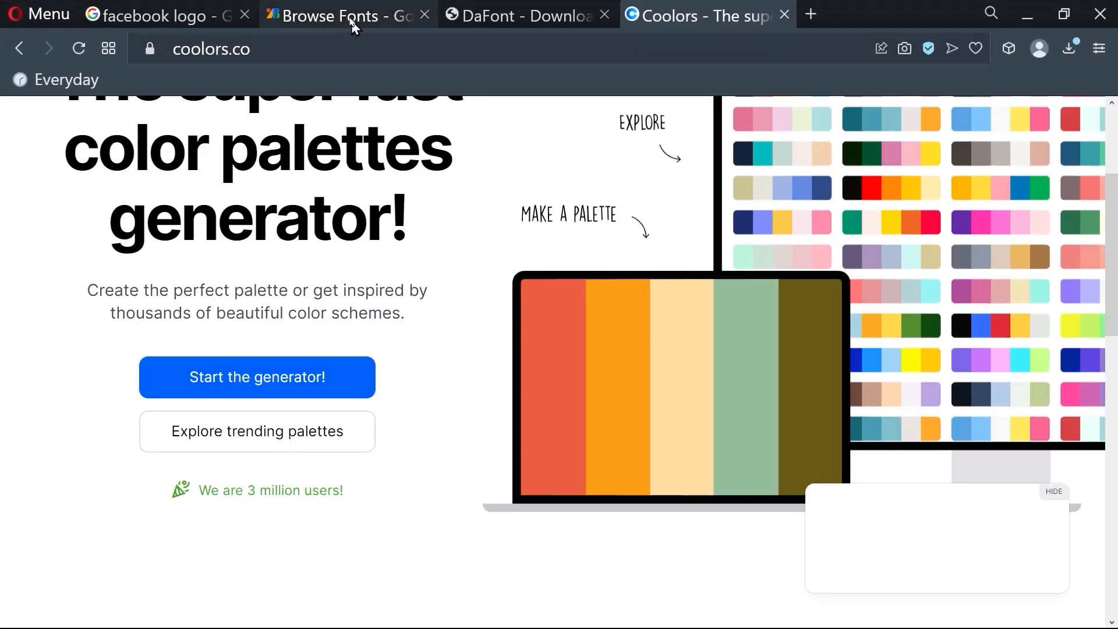
click(354, 17)
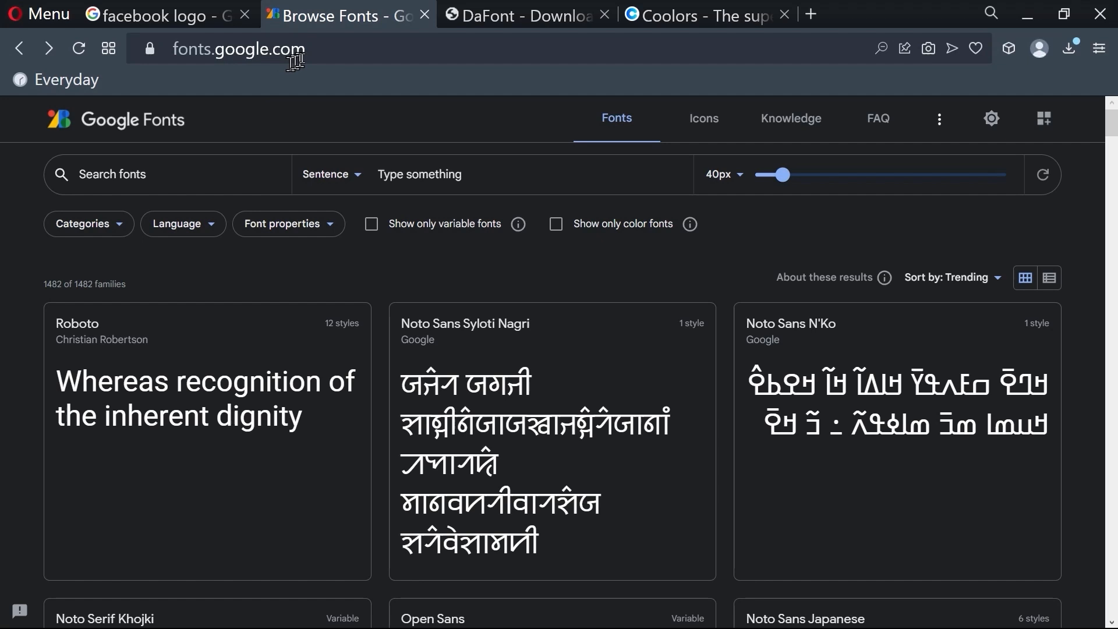
click(490, 25)
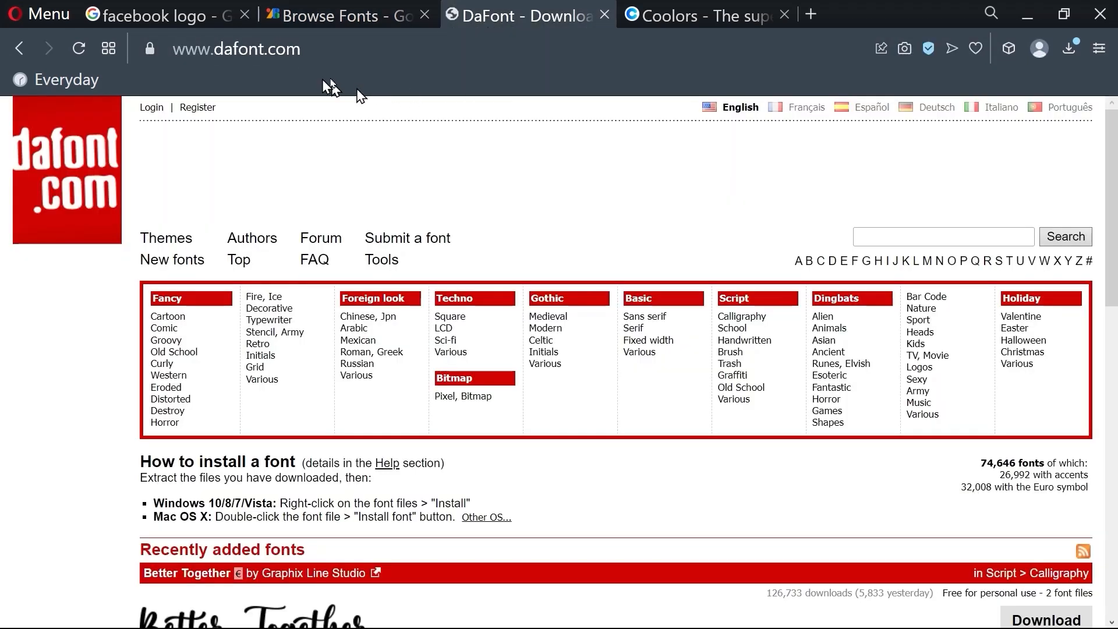
- Open the Roboto Condensed specimen on Google Fonts, check its styles and download the whole family
click(354, 22)
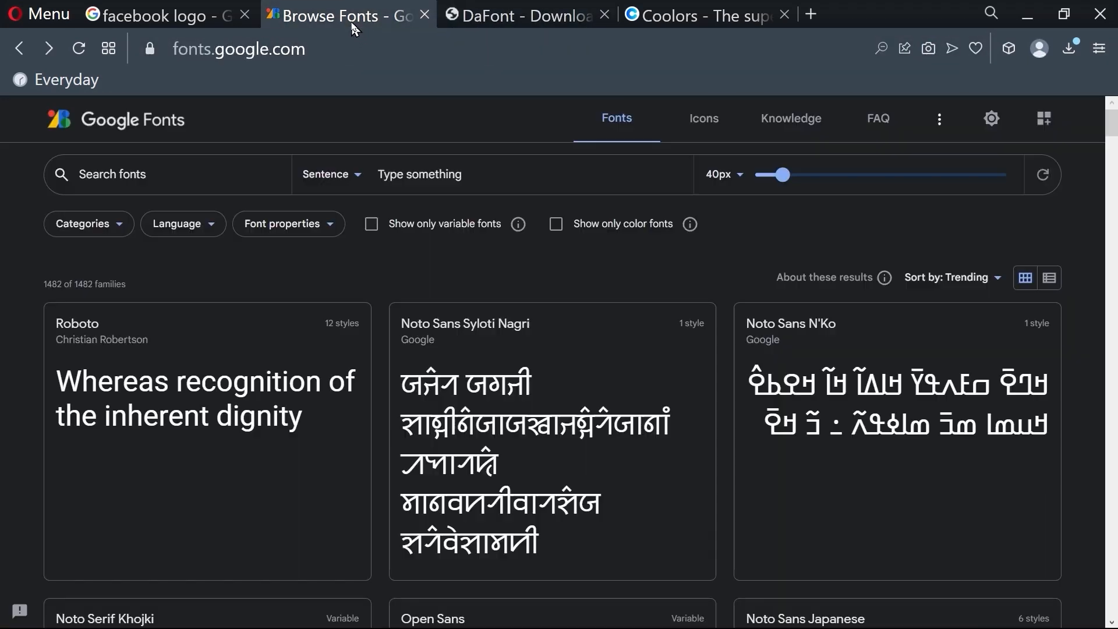
scroll(387, 372, down, 15)
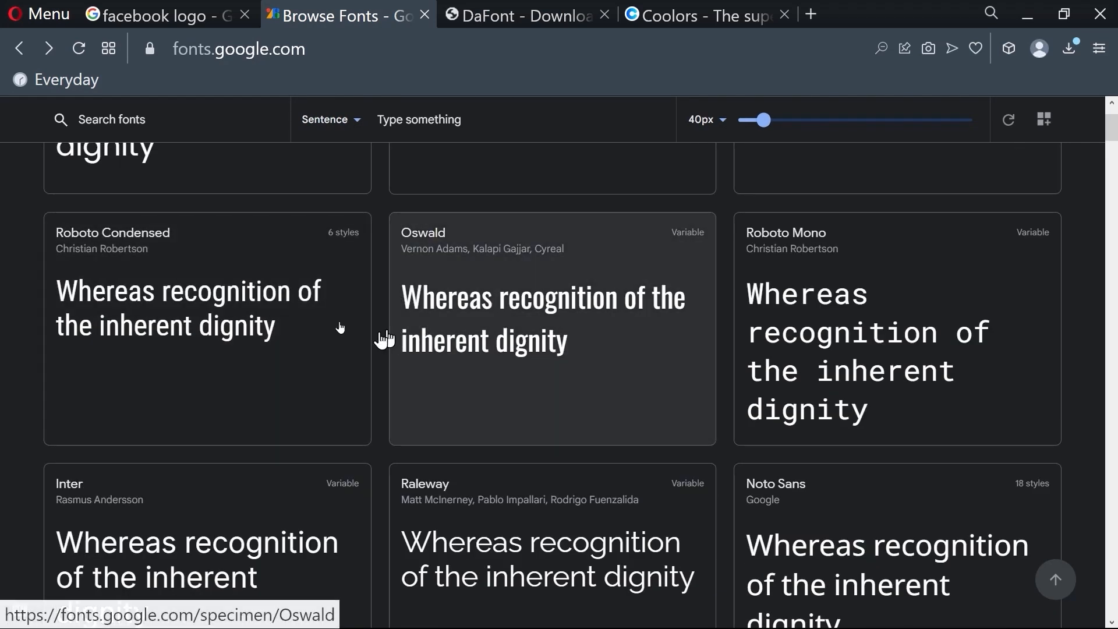
click(240, 305)
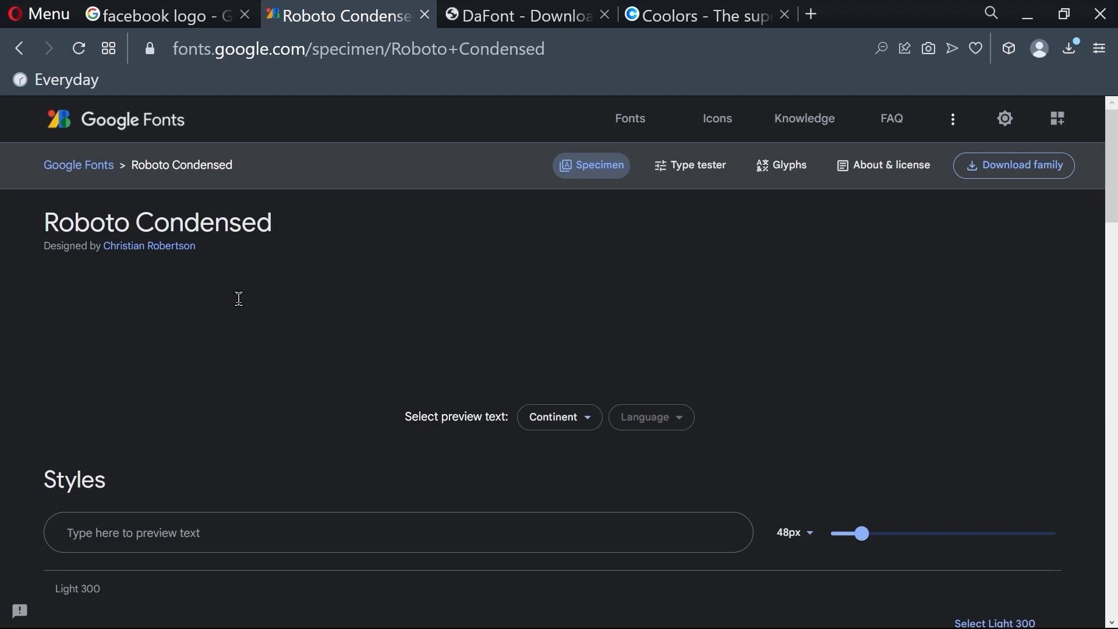
scroll(518, 396, down, 5)
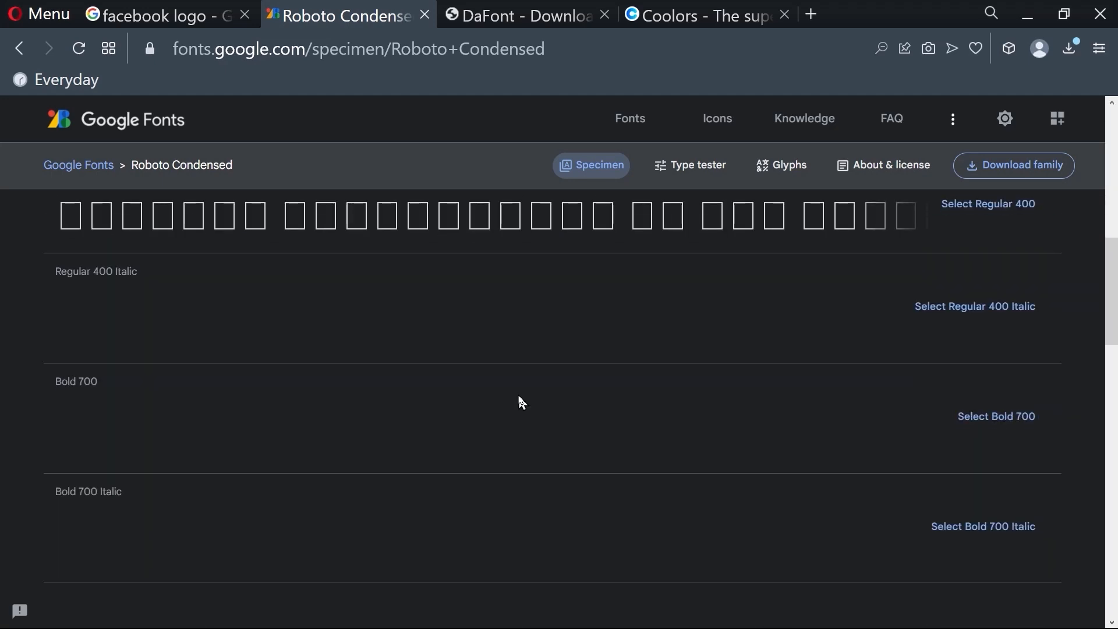
scroll(522, 391, down, 12)
scroll(521, 390, down, 3)
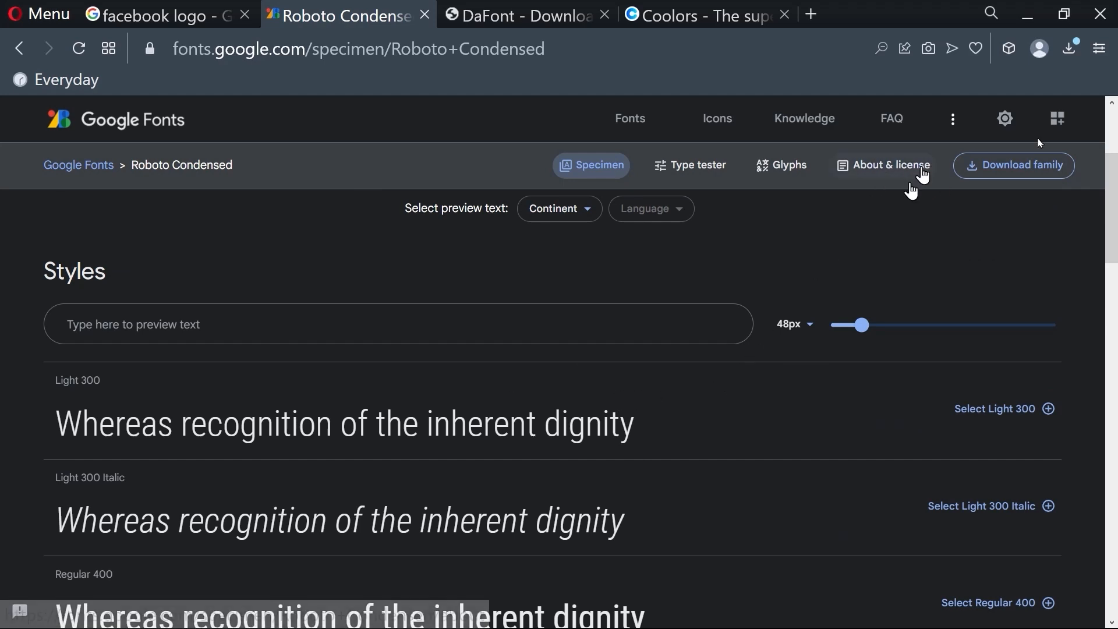
click(993, 168)
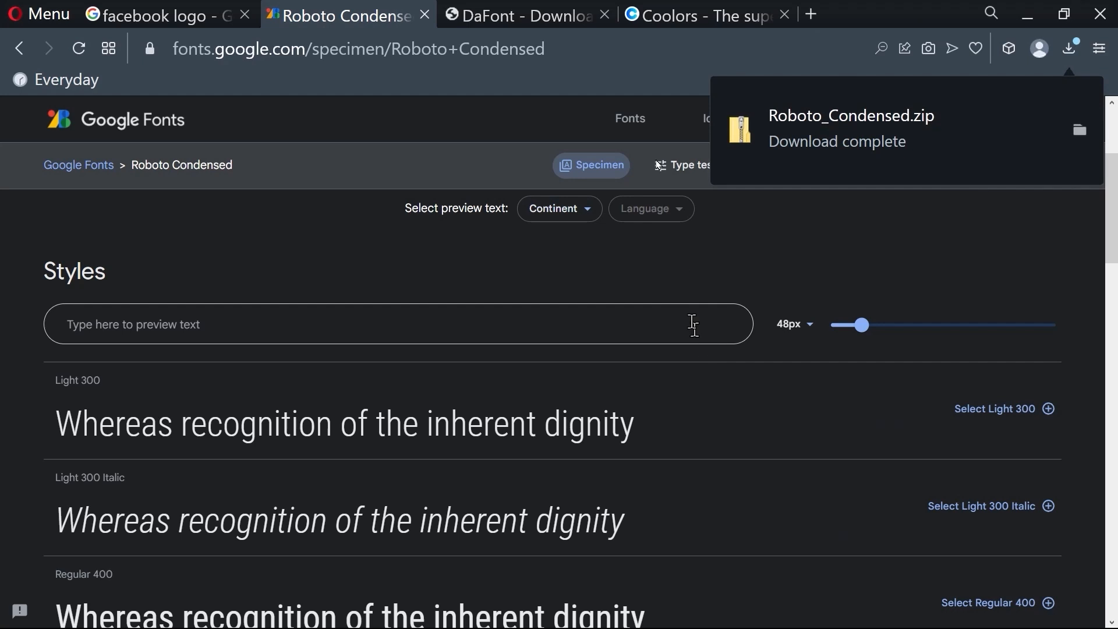
- Examine DaFont's recently added fonts and its list of font categories
click(511, 18)
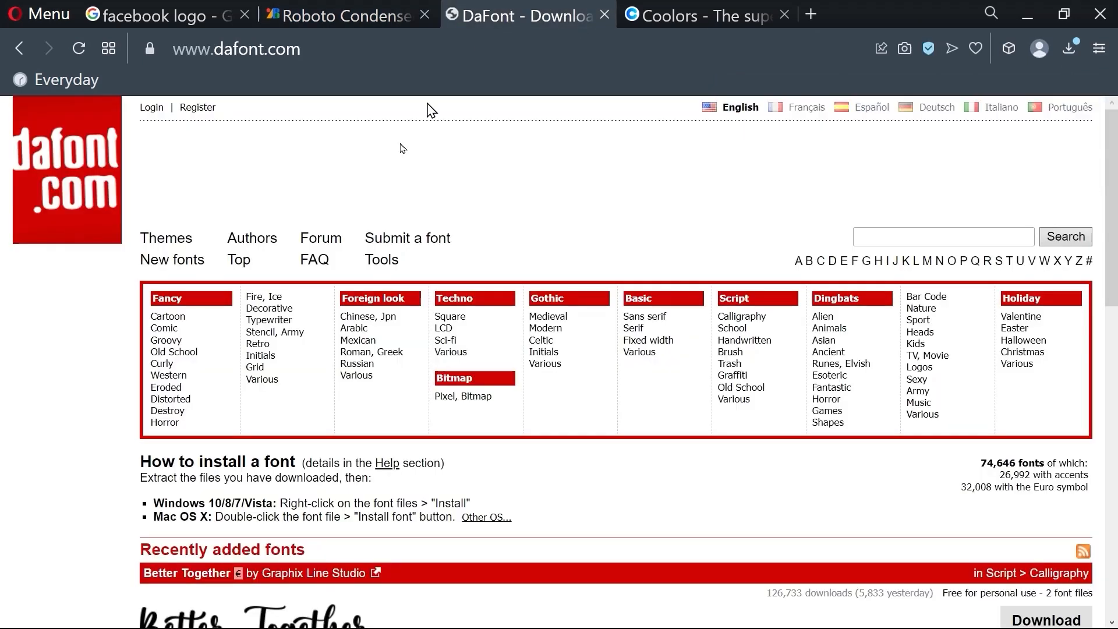
scroll(437, 251, down, 3)
scroll(437, 252, down, 4)
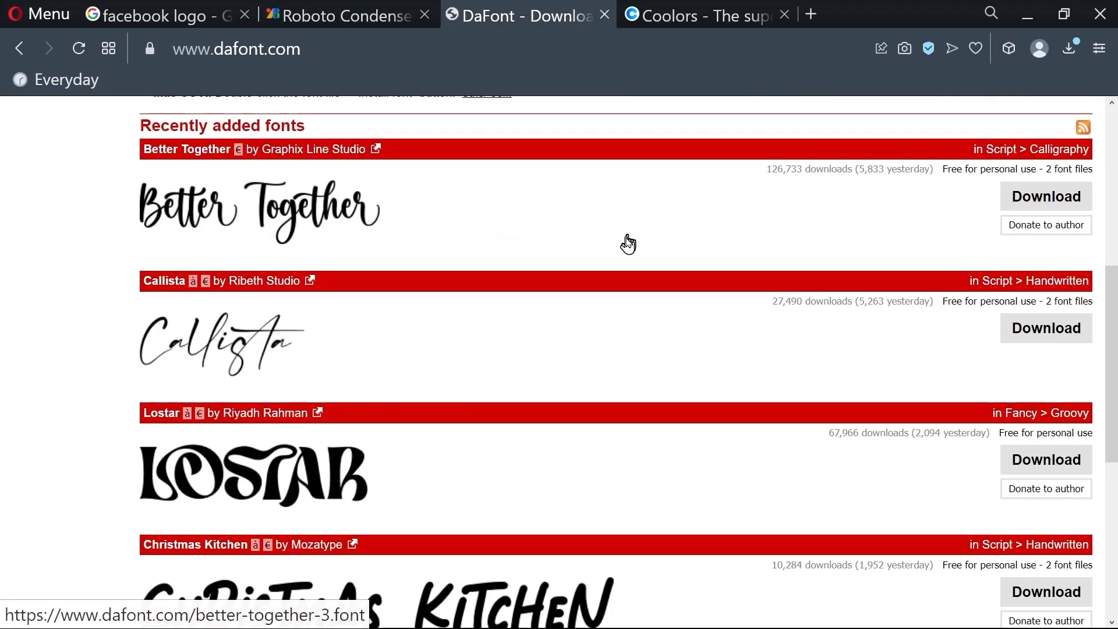
scroll(628, 242, down, 2)
scroll(630, 243, up, 9)
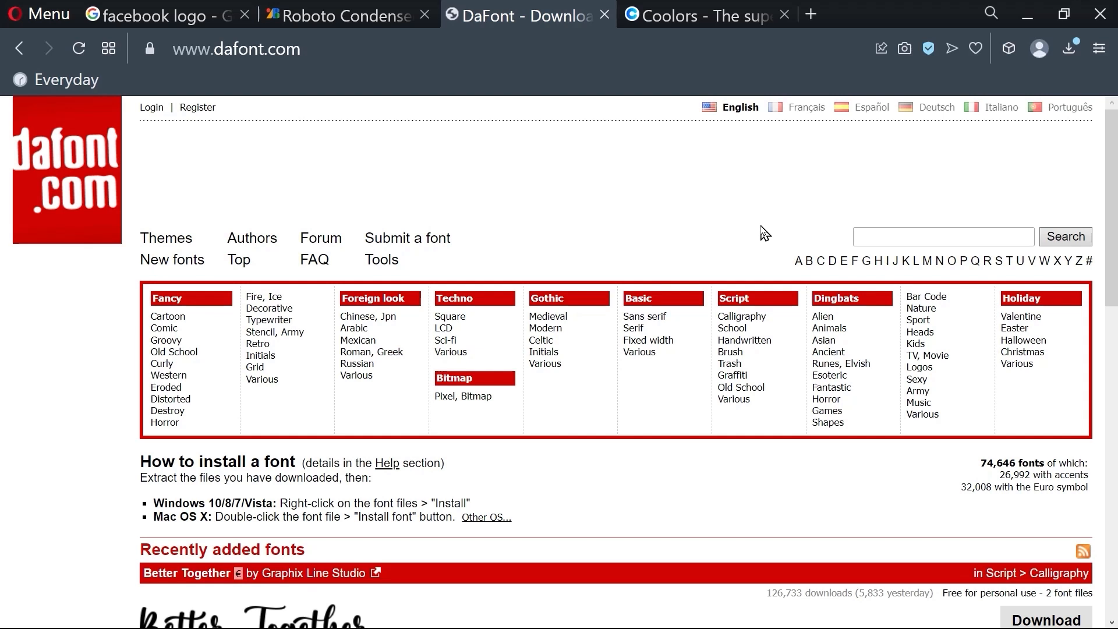
scroll(765, 233, down, 3)
scroll(764, 233, down, 3)
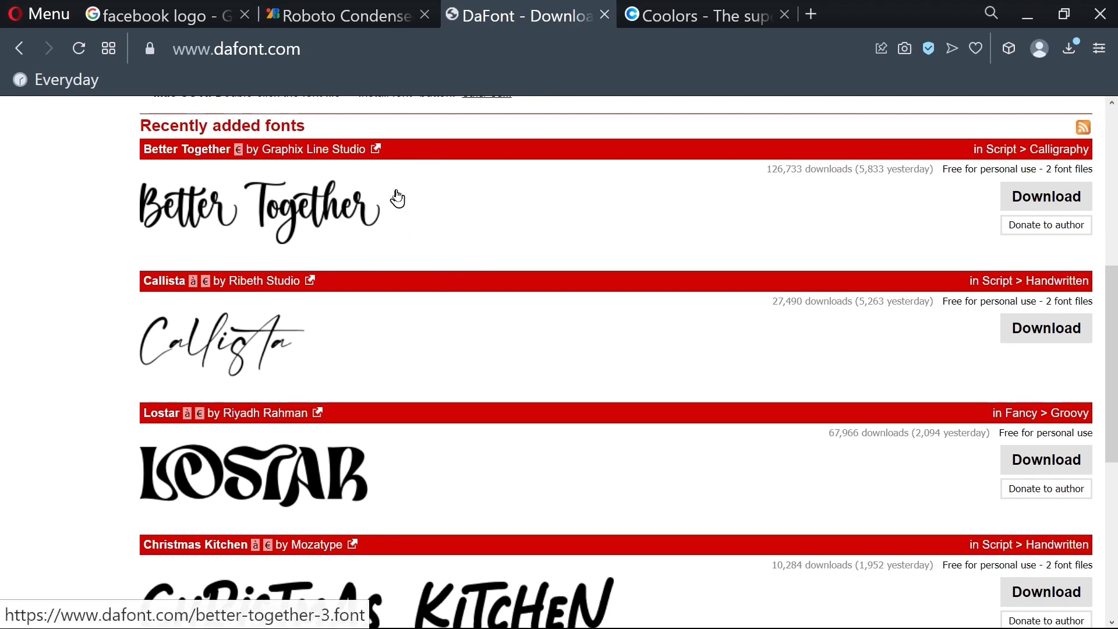
scroll(388, 313, down, 7)
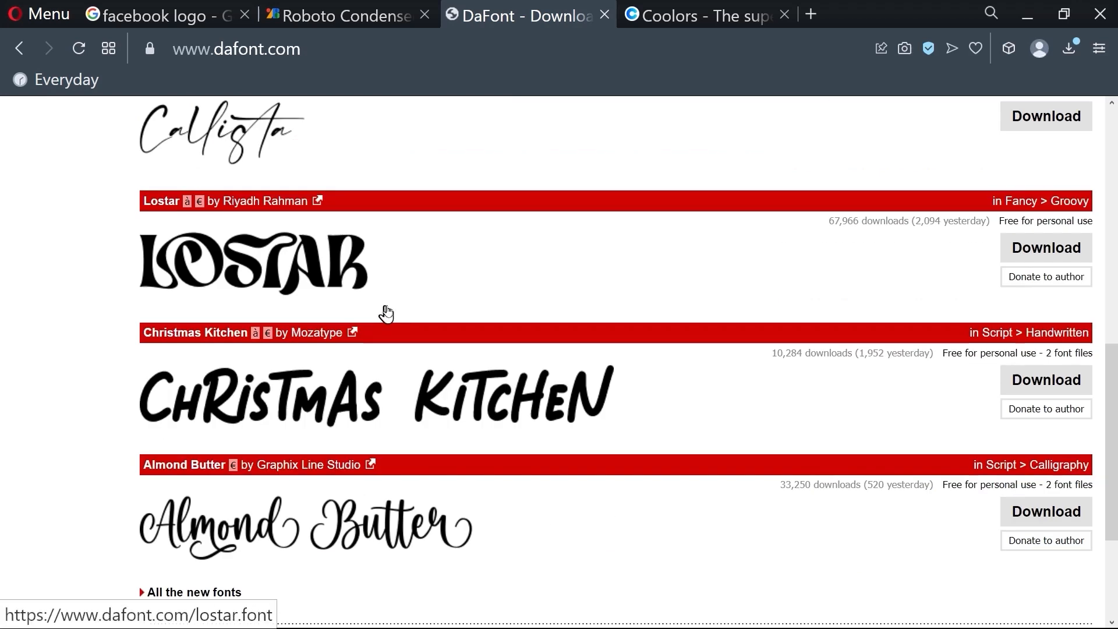
scroll(387, 312, up, 10)
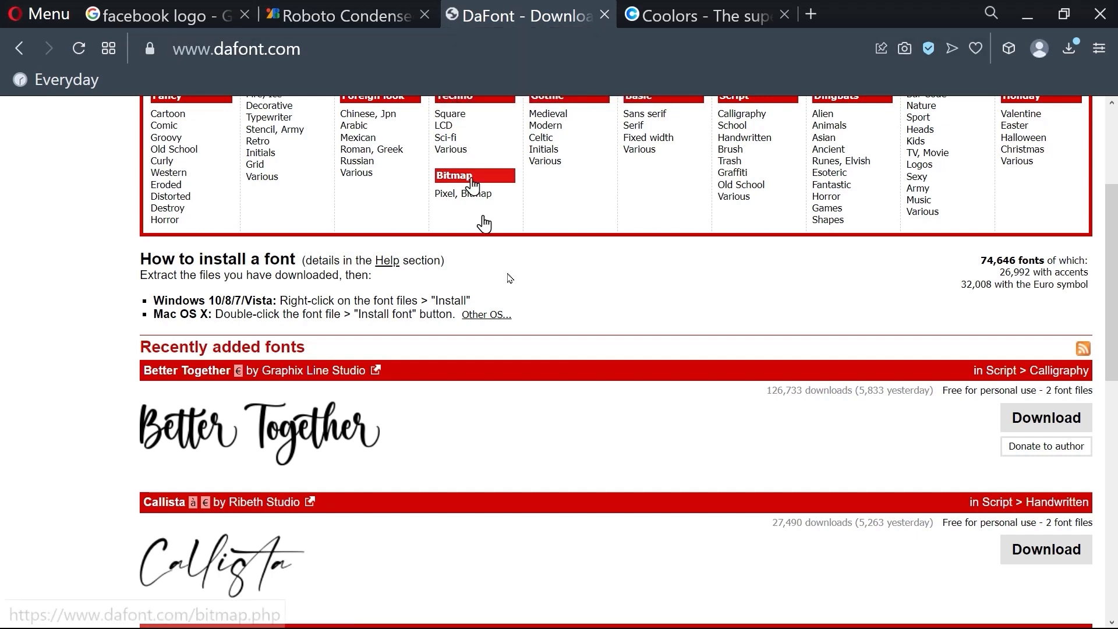
scroll(565, 310, up, 4)
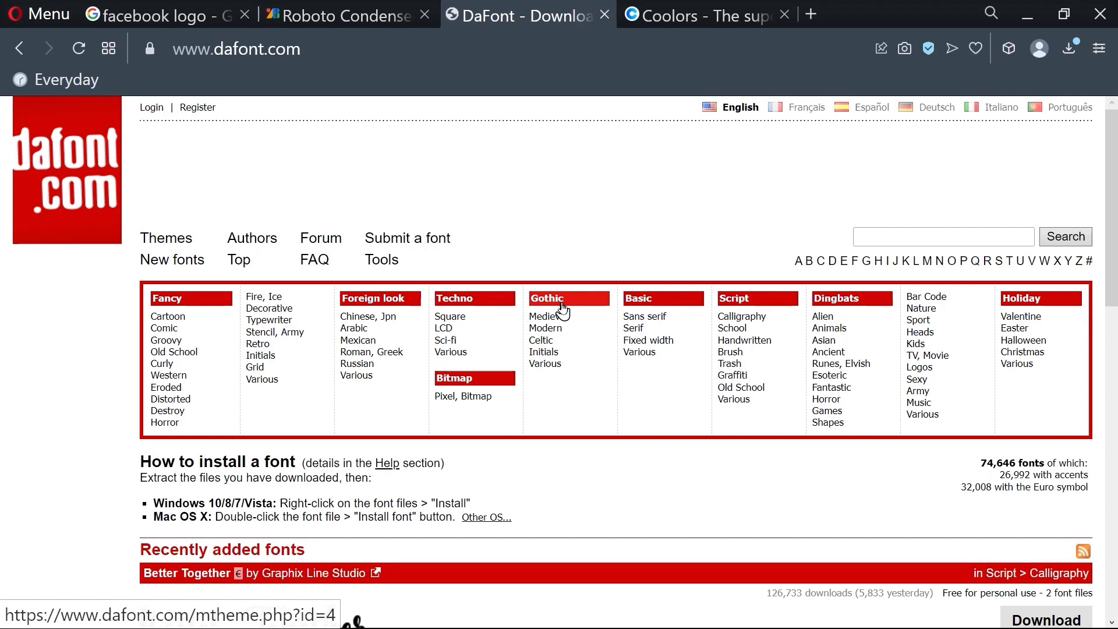
- Download the Christmas Kitchen font from DaFont's recently added fonts
scroll(563, 307, down, 7)
scroll(563, 307, up, 7)
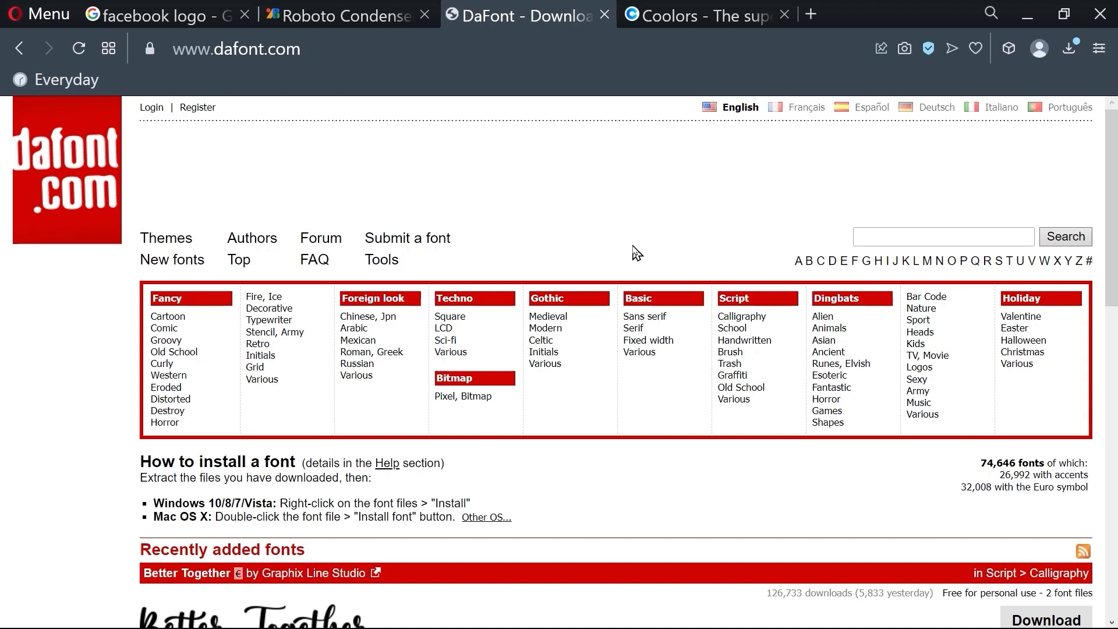
scroll(634, 252, down, 6)
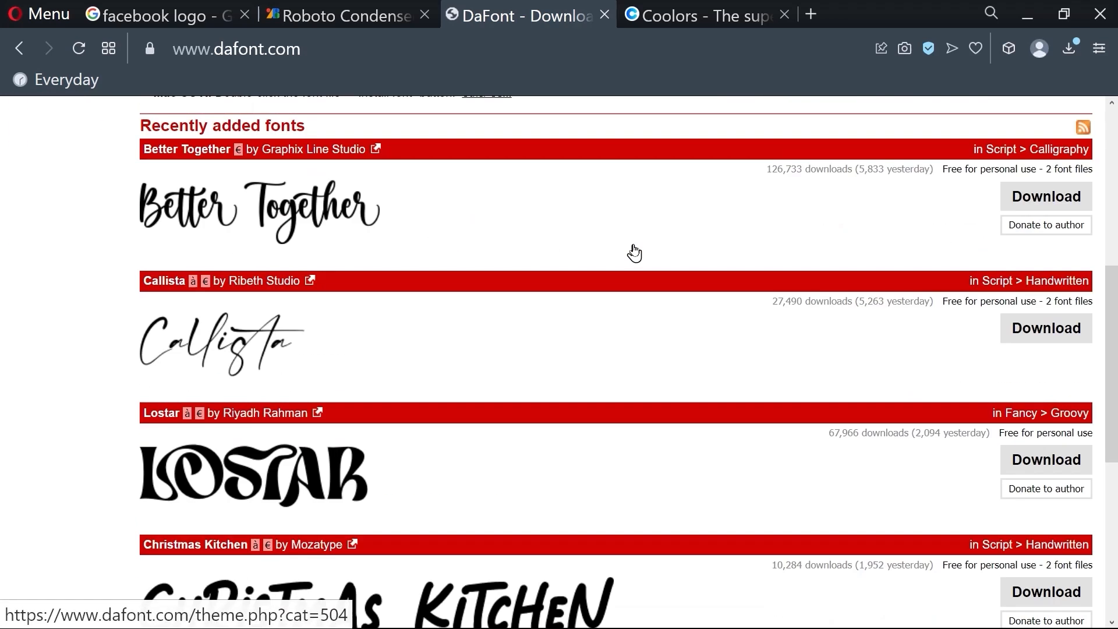
scroll(300, 449, down, 3)
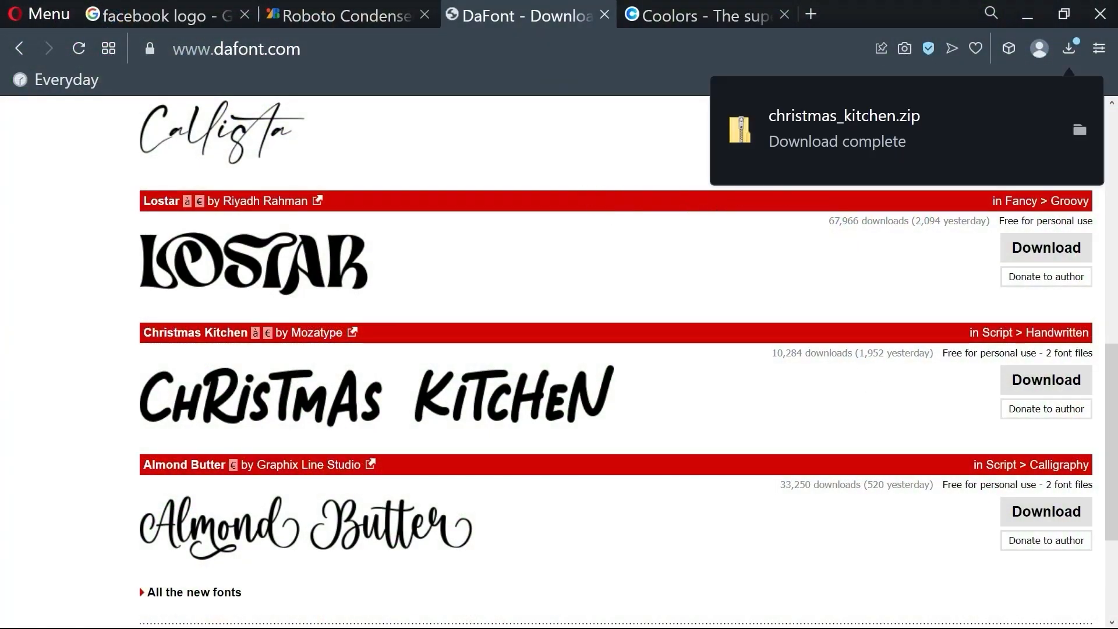
- Switch to File Explorer and view the extraction options for the better_together_3 (1).zip archive
drag(1117, 181, 618, 81)
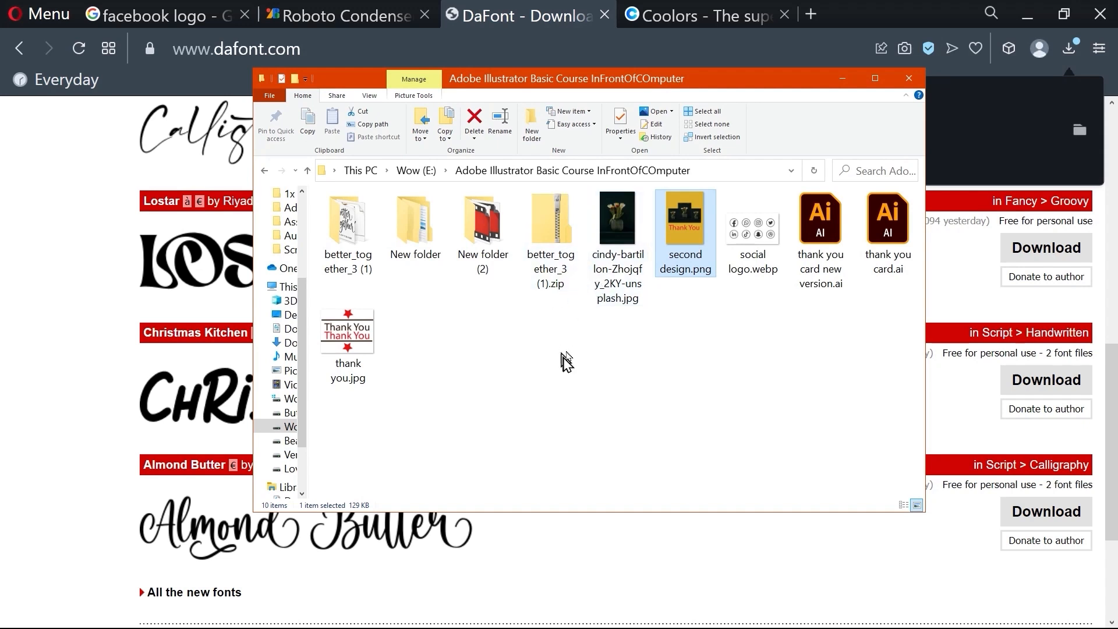
click(556, 233)
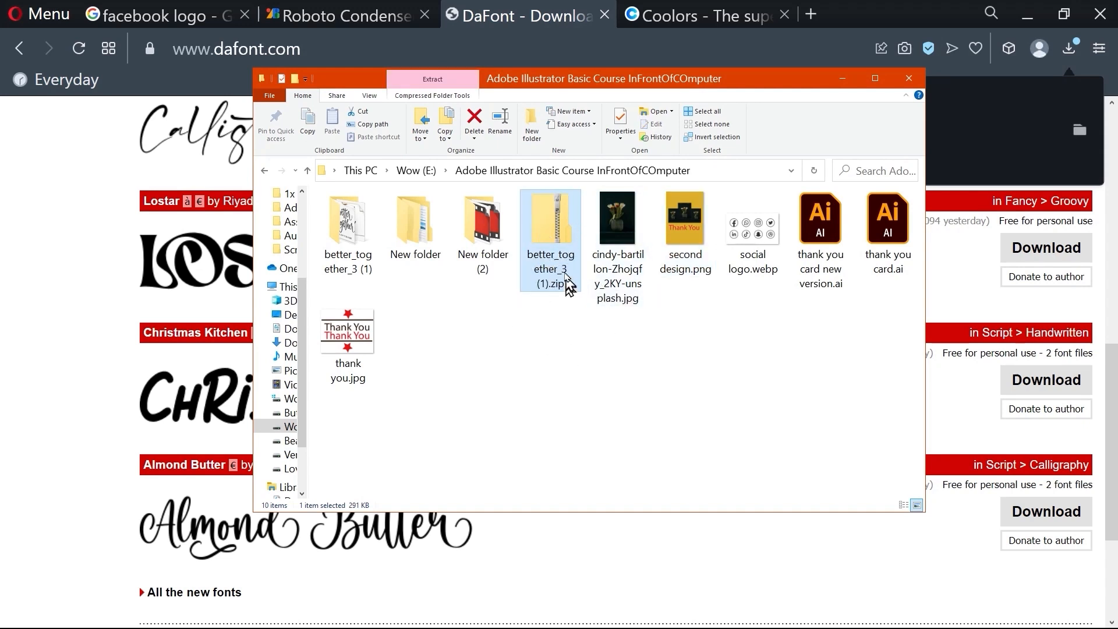
right_click(562, 252)
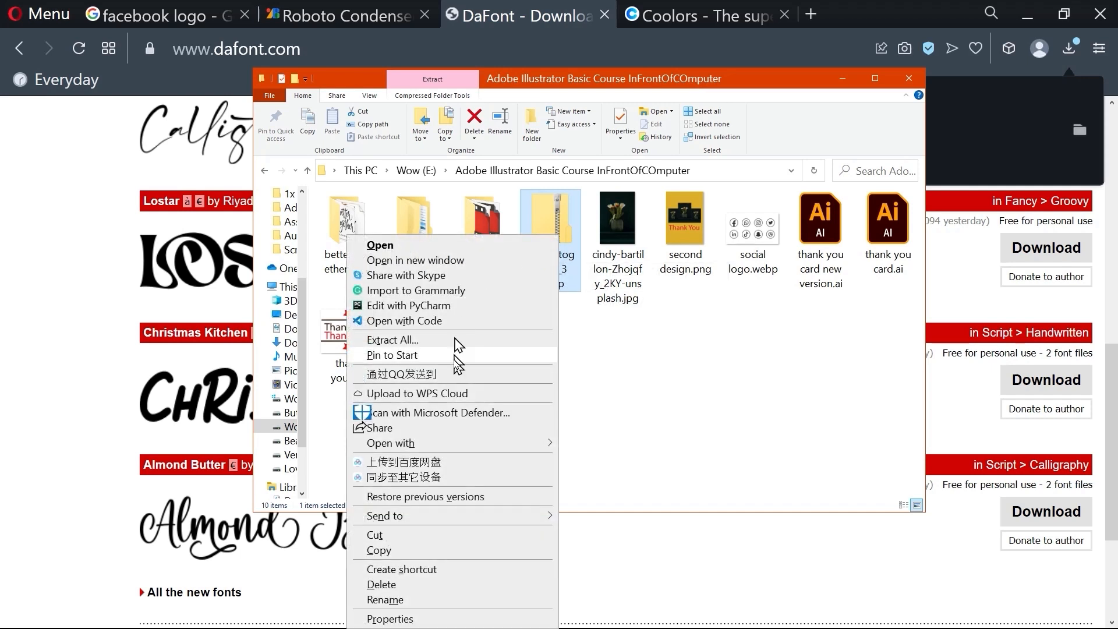
click(679, 384)
- Install the Better Together font from Better Together.ttf in the better_together_3 (1) folder and close its preview
double_click(349, 224)
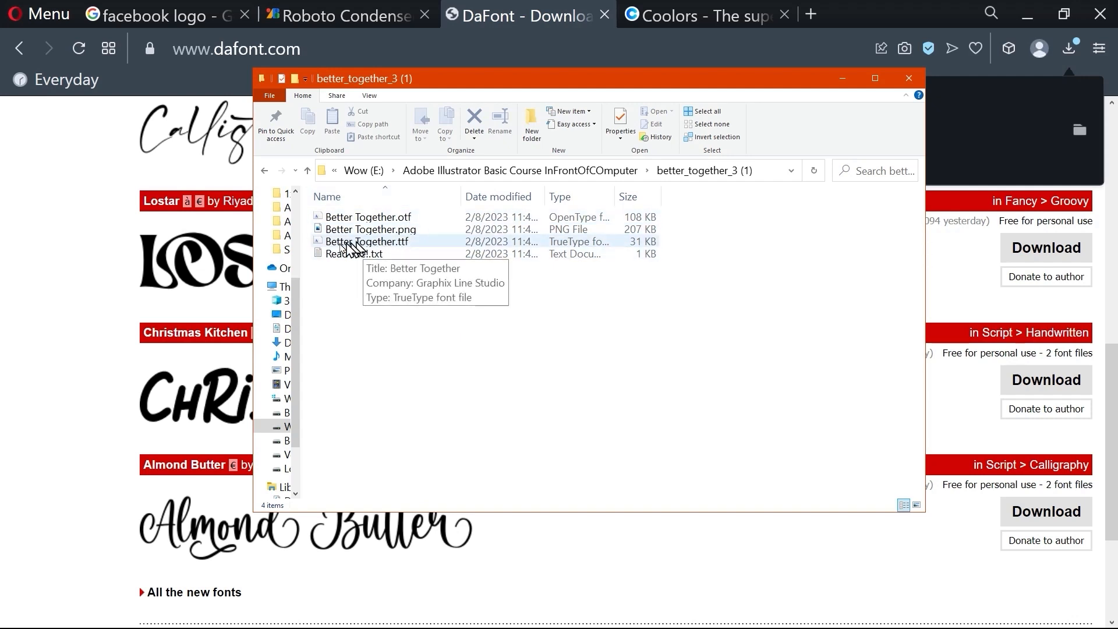
double_click(405, 252)
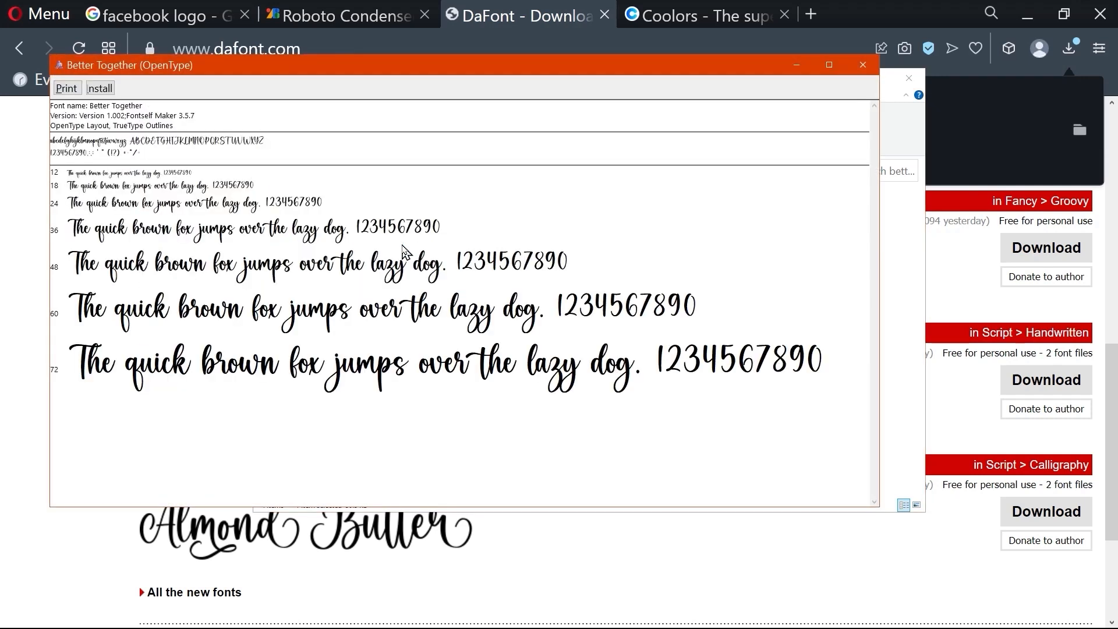
click(105, 90)
click(862, 65)
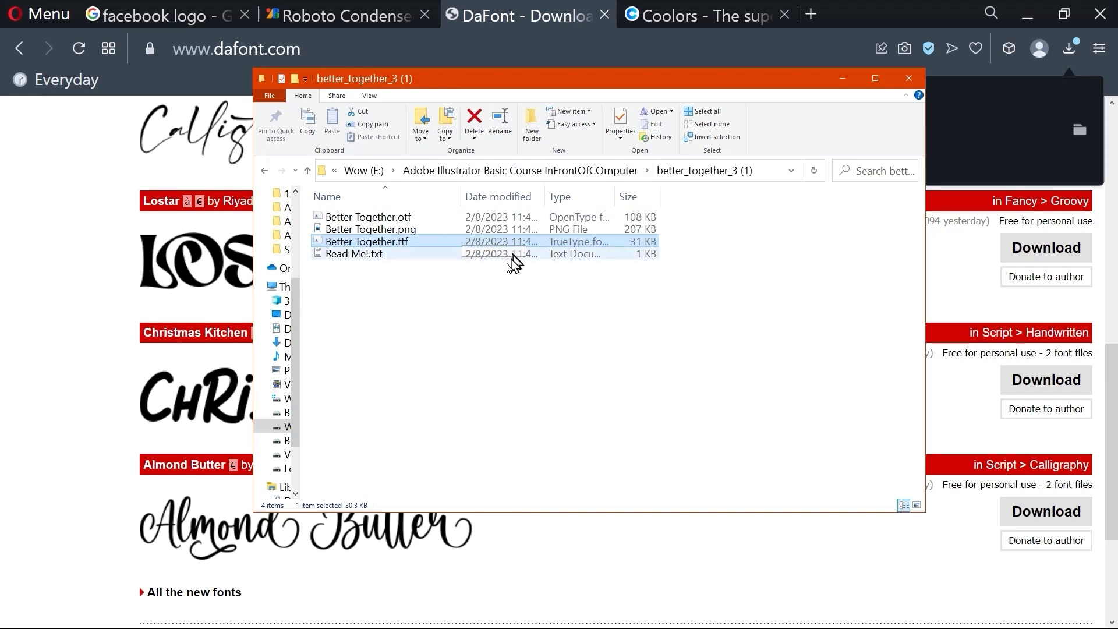
- Try to install the Better Together font again from Better Together.ttf and decline replacing the installed copy
double_click(373, 247)
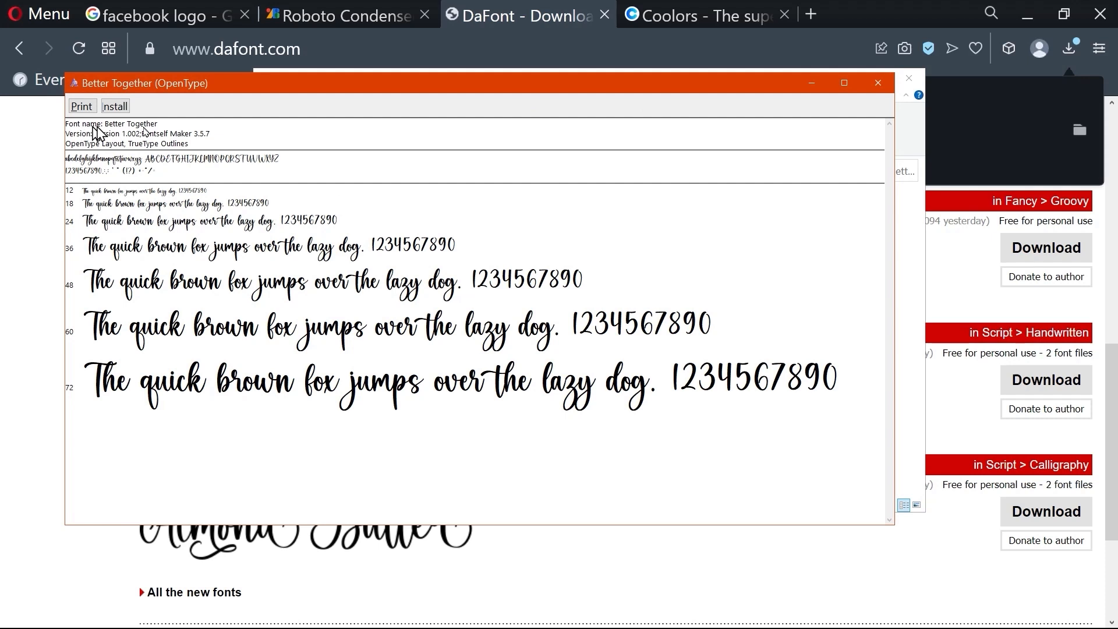
click(121, 109)
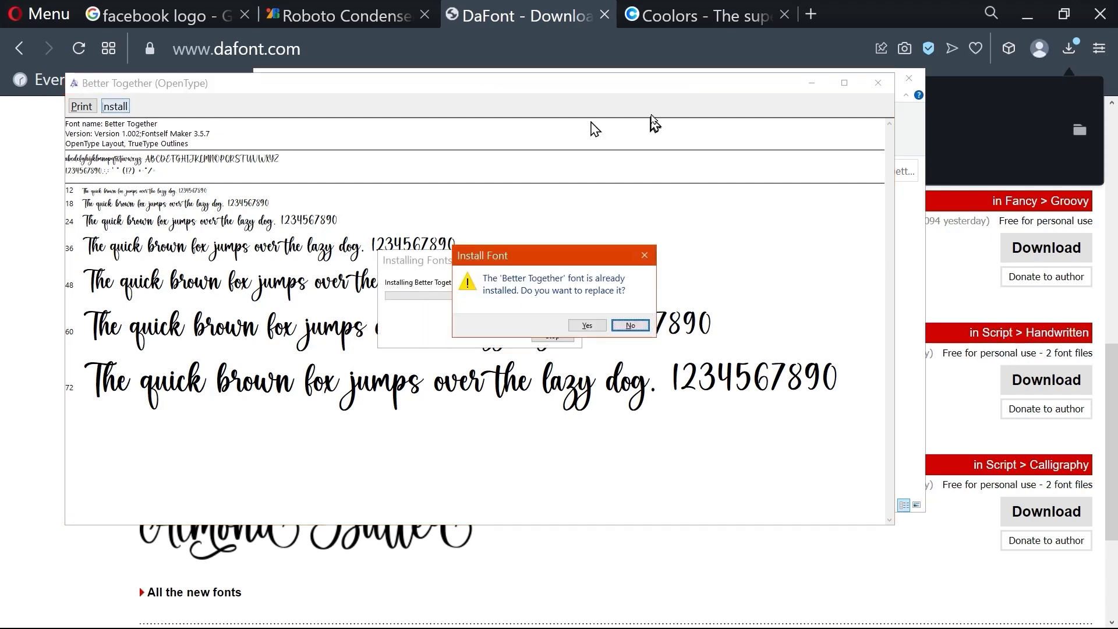
click(618, 324)
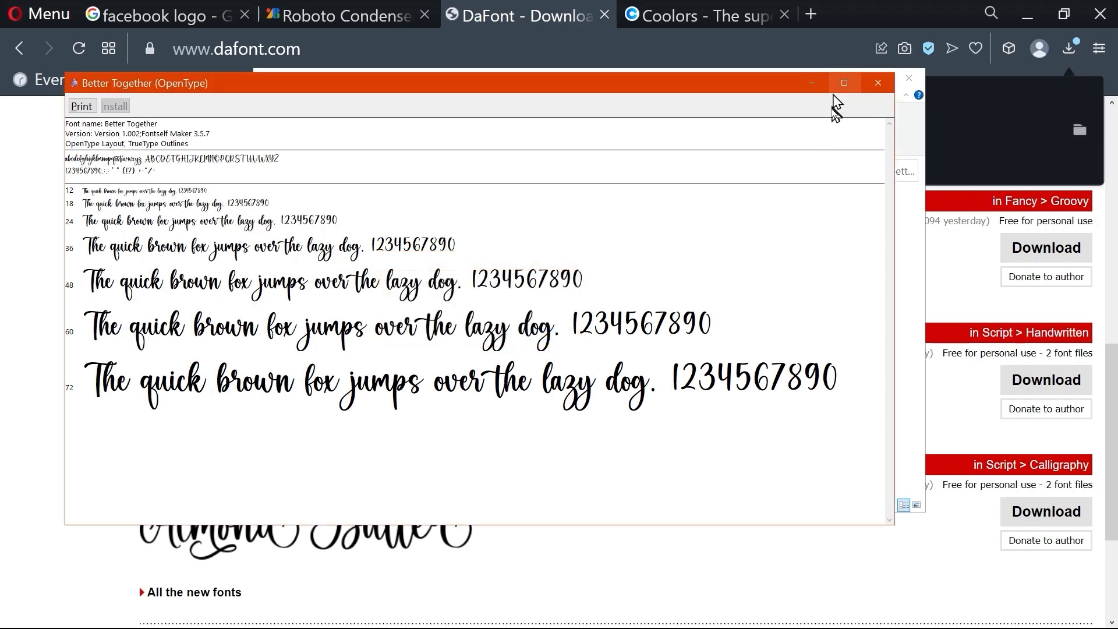
- Switch to Illustrator and change the font of the large "Thank You" heading to Better Together
click(814, 85)
click(842, 79)
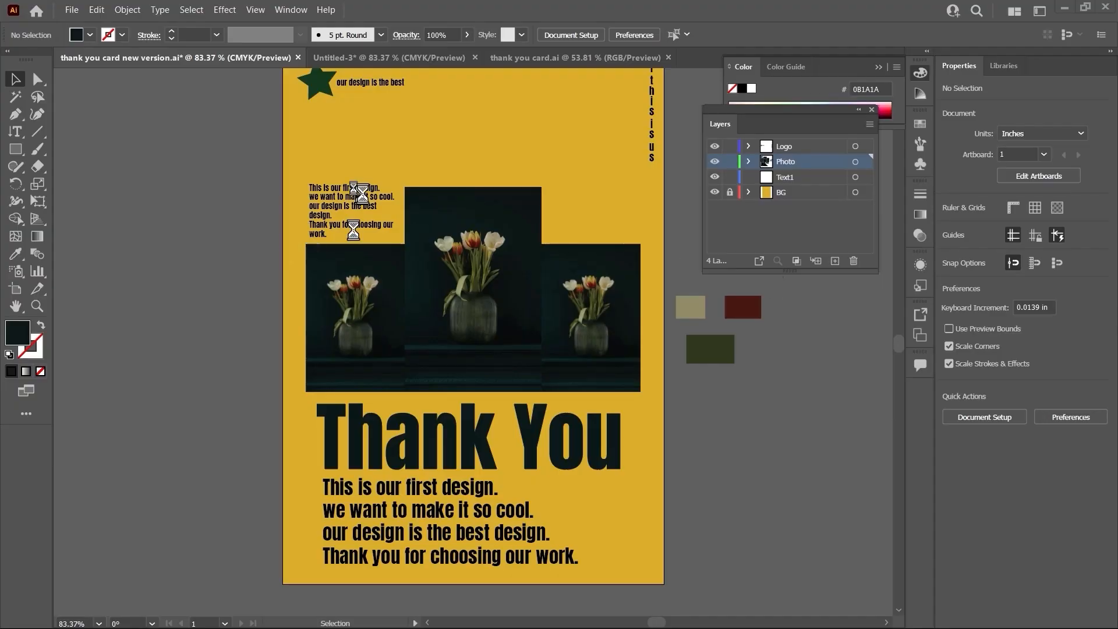
scroll(434, 229, up, 2)
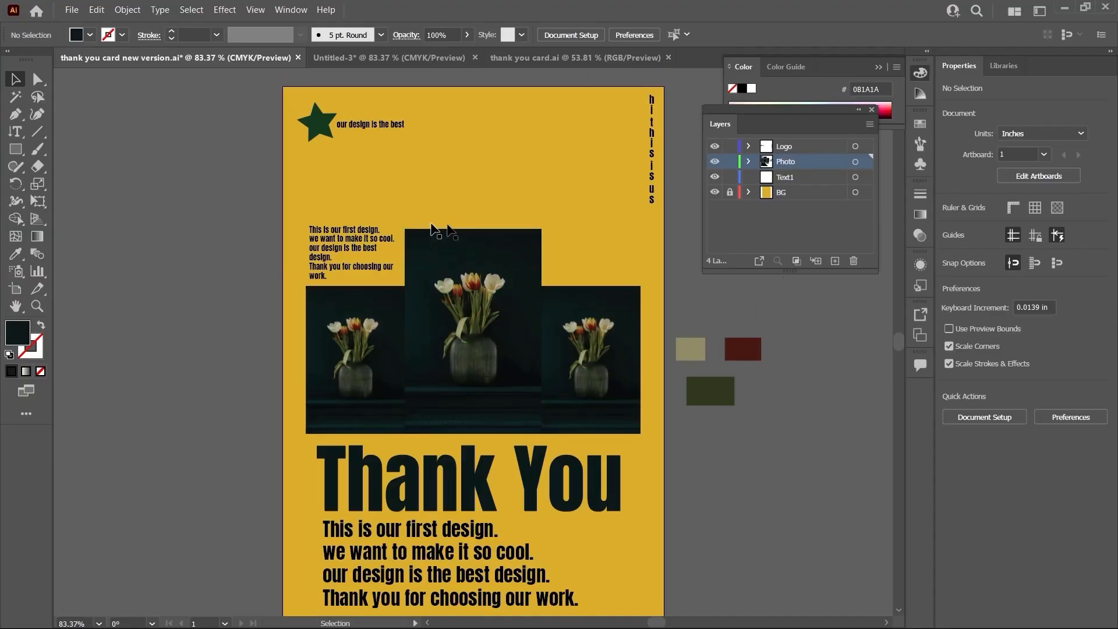
scroll(552, 230, down, 1)
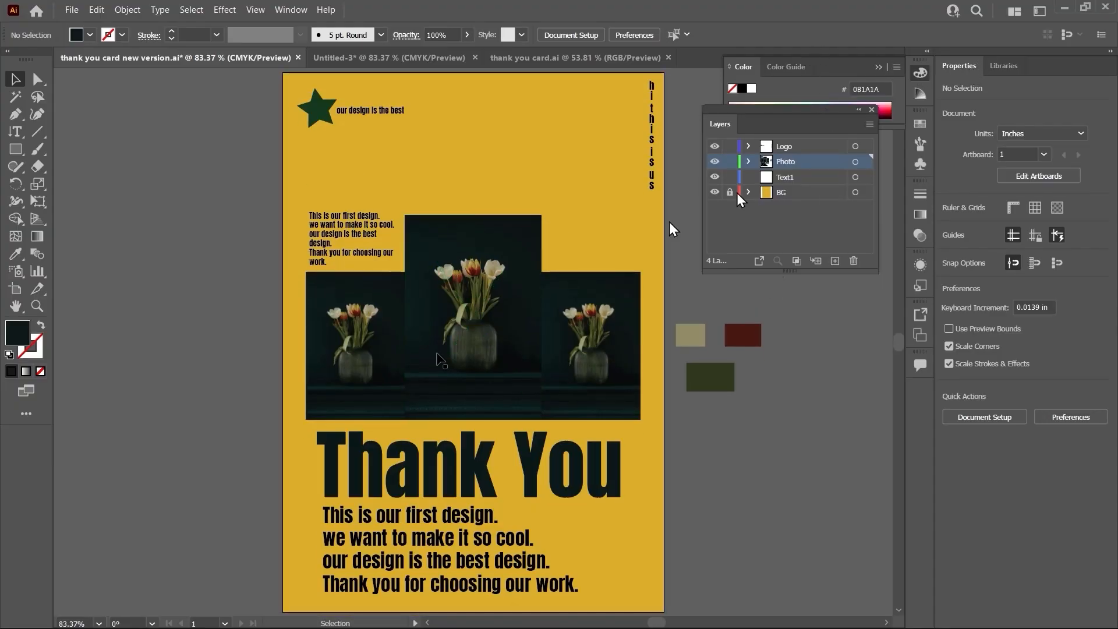
scroll(429, 475, down, 2)
click(441, 443)
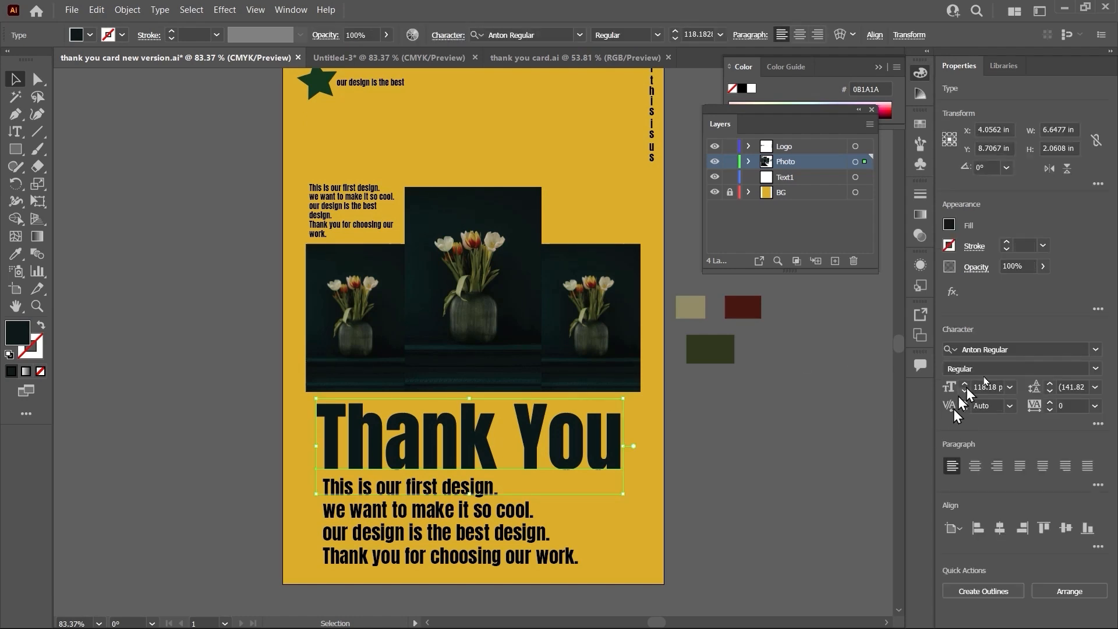
click(1083, 350)
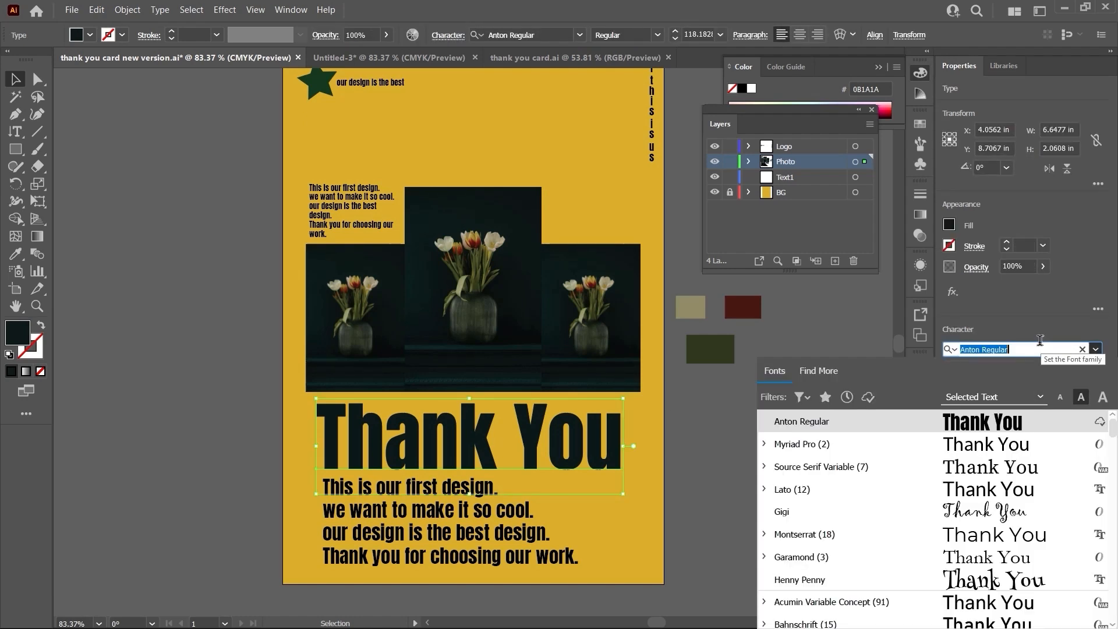
text(bett)
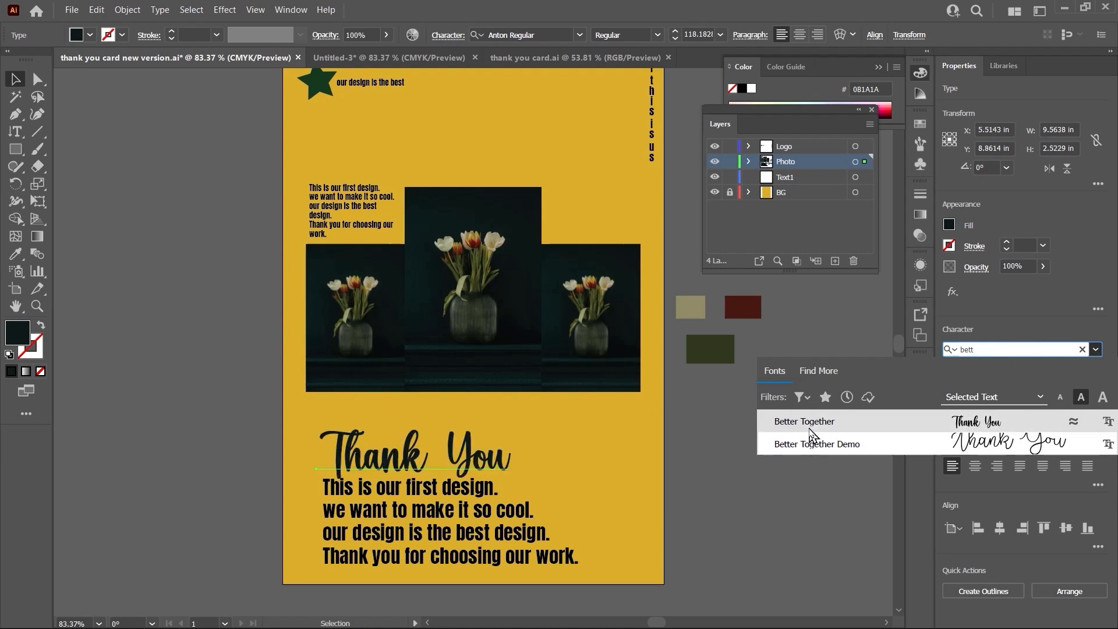
click(811, 431)
- Enlarge the "Thank You" heading to about 5.83 in wide, place it just below the photos, and deselect it
drag(513, 421, 582, 376)
drag(534, 454, 520, 453)
scroll(677, 468, up, 1)
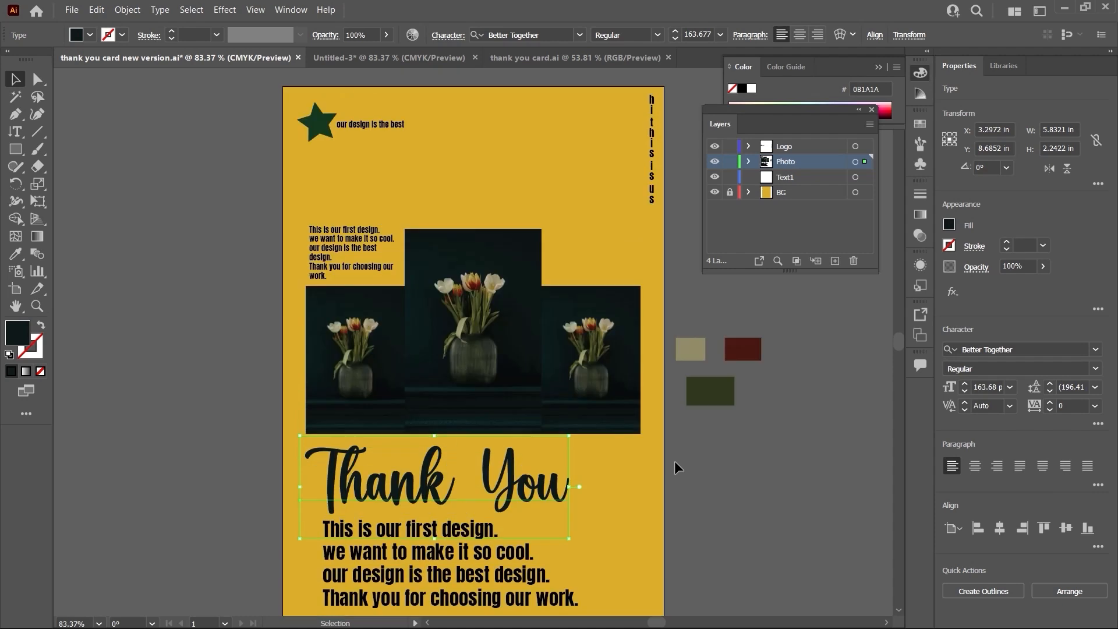
click(703, 498)
- Delete the group of three color swatch rectangles beside the artboard
scroll(609, 292, down, 1)
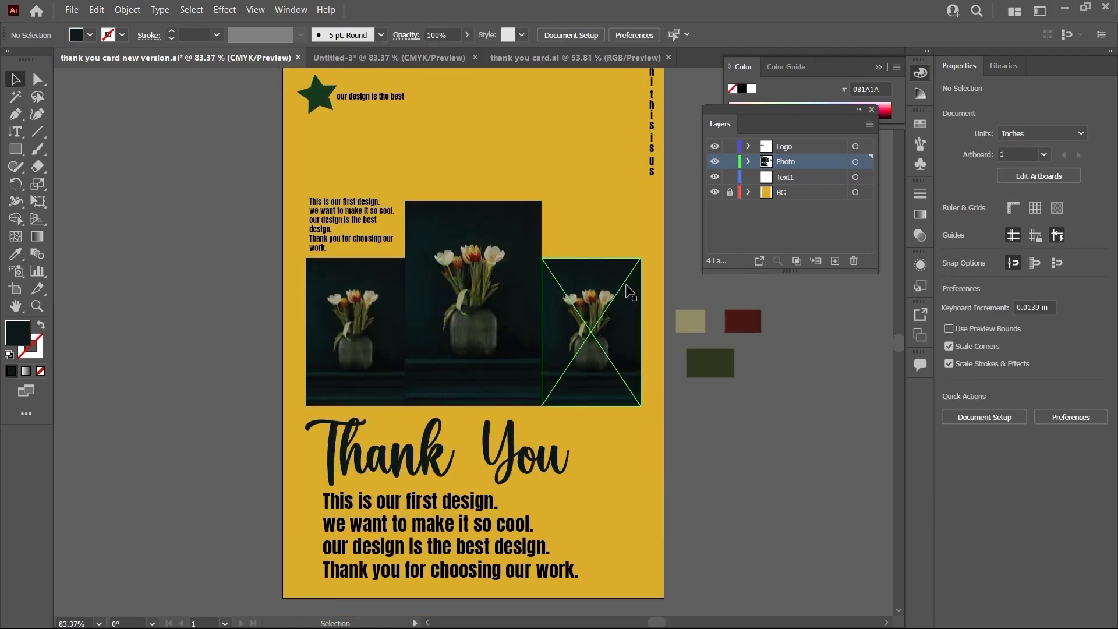
scroll(635, 302, up, 4)
scroll(795, 358, down, 4)
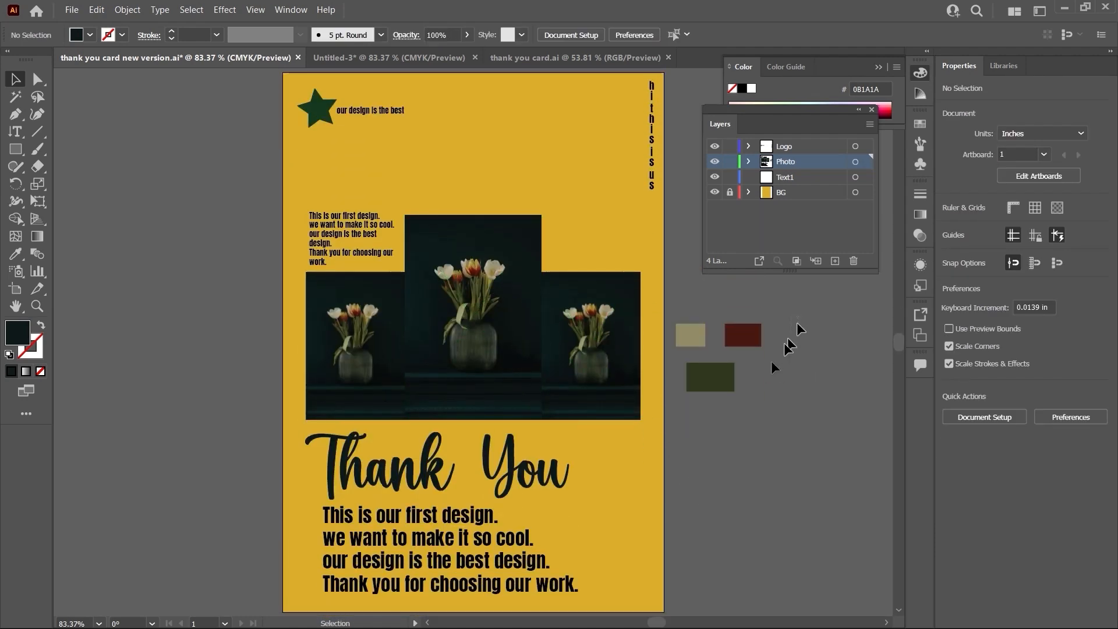
click(692, 395)
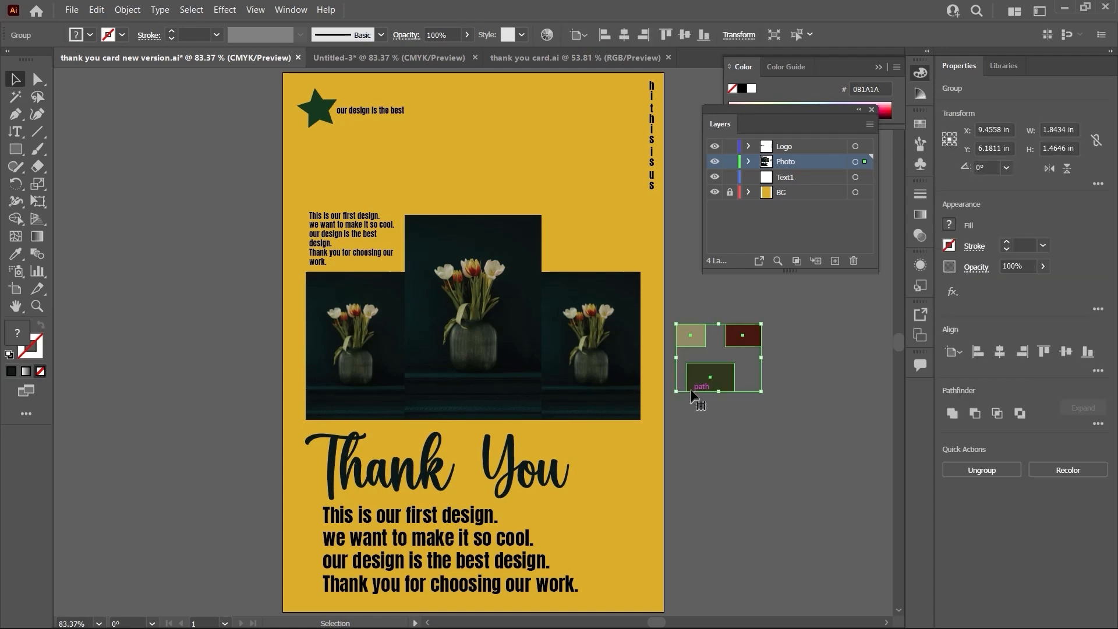
key(Delete)
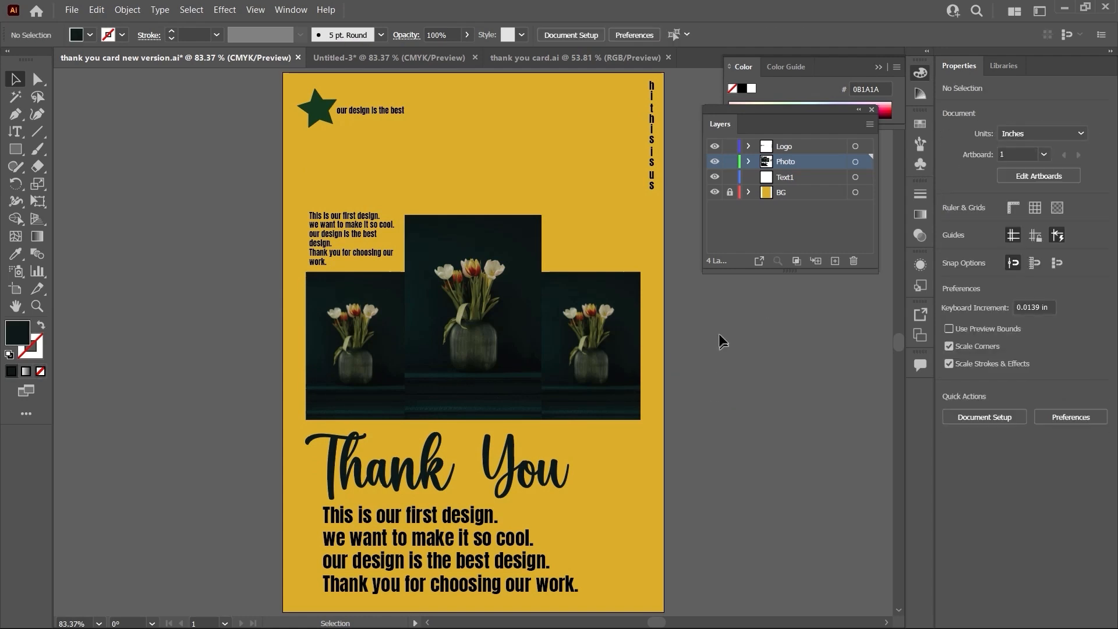
- Examine the layout of the yellow thank-you card from top to bottom
scroll(641, 327, down, 3)
scroll(644, 324, up, 5)
scroll(553, 454, down, 2)
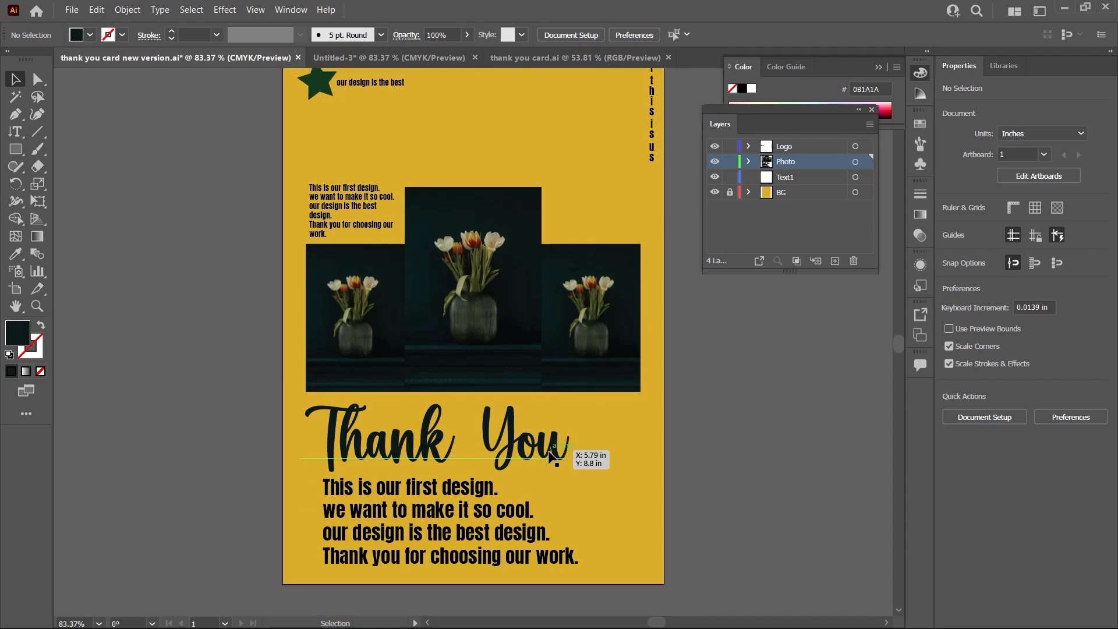
scroll(827, 408, down, 1)
scroll(580, 373, up, 4)
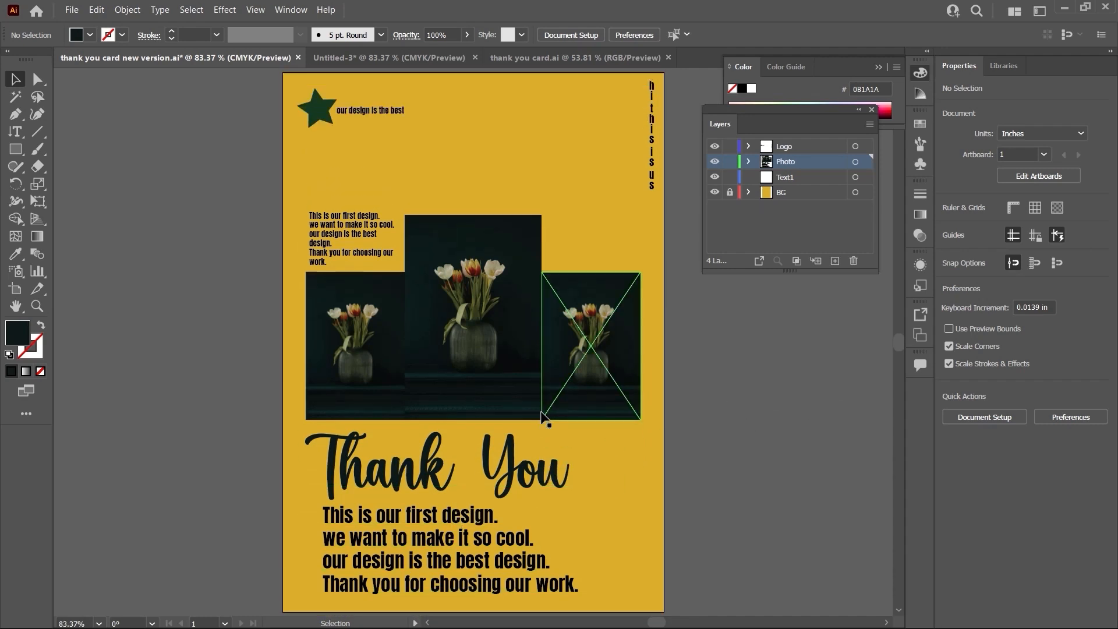
scroll(595, 326, down, 2)
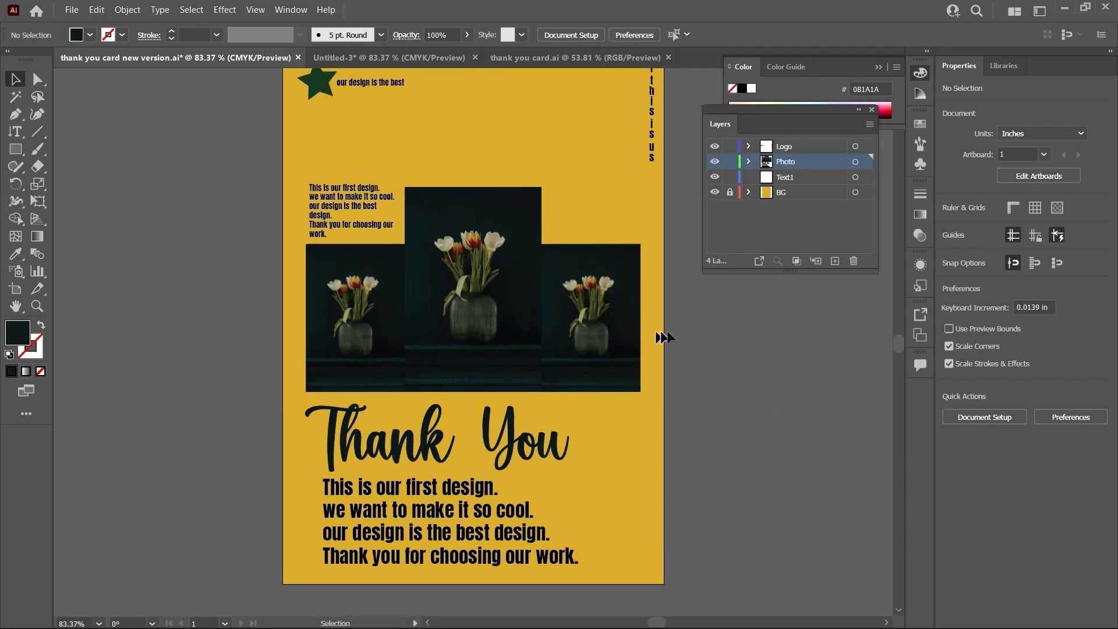
scroll(676, 364, down, 3)
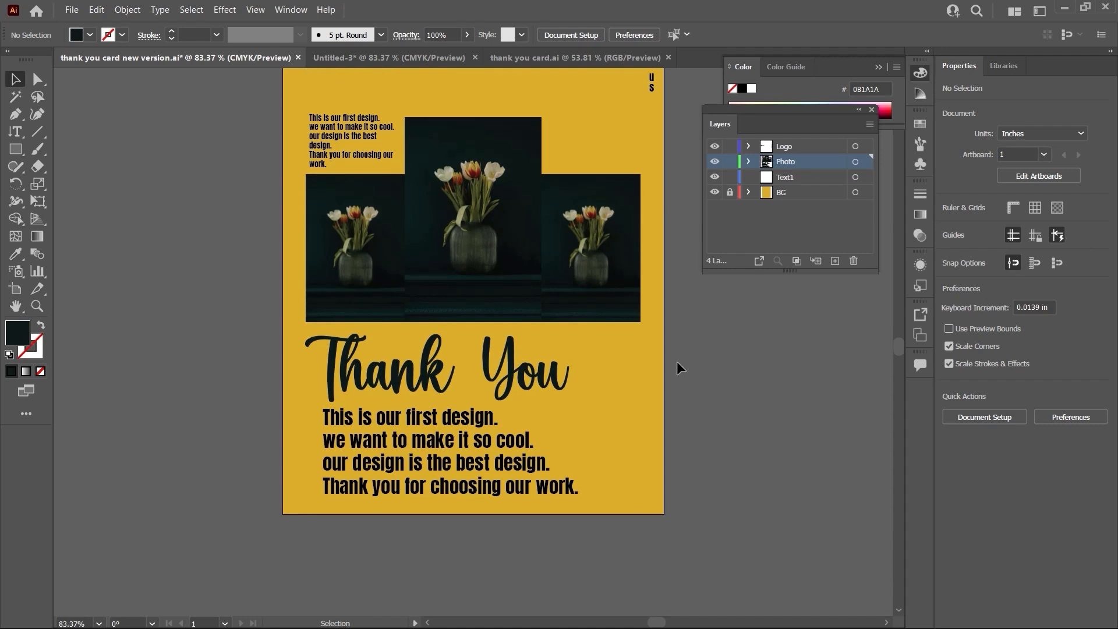
scroll(680, 367, up, 4)
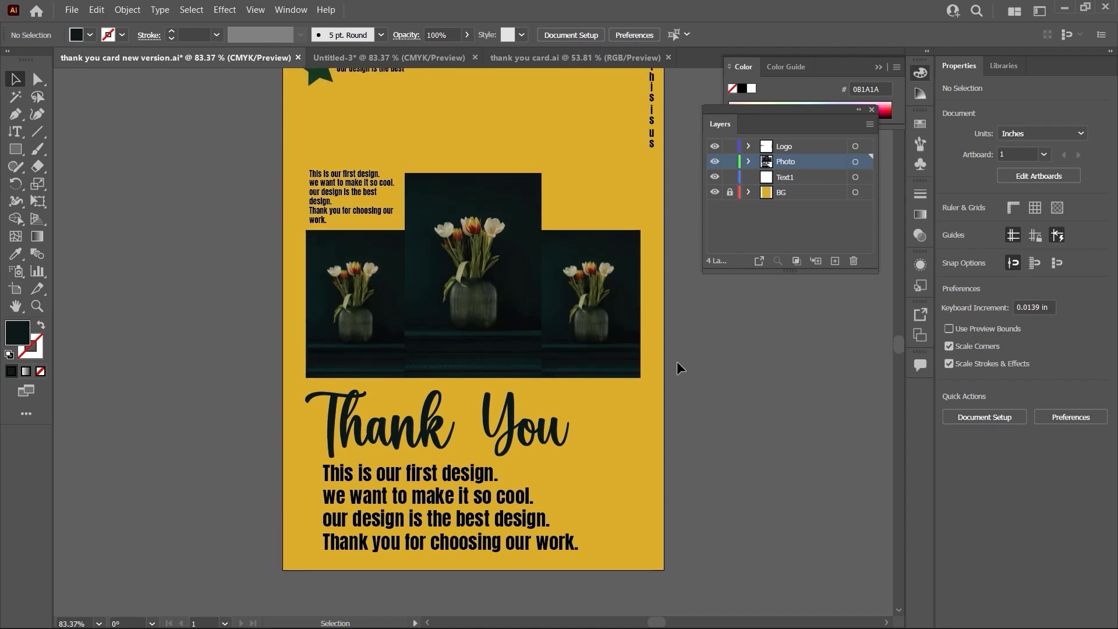
scroll(569, 268, down, 1)
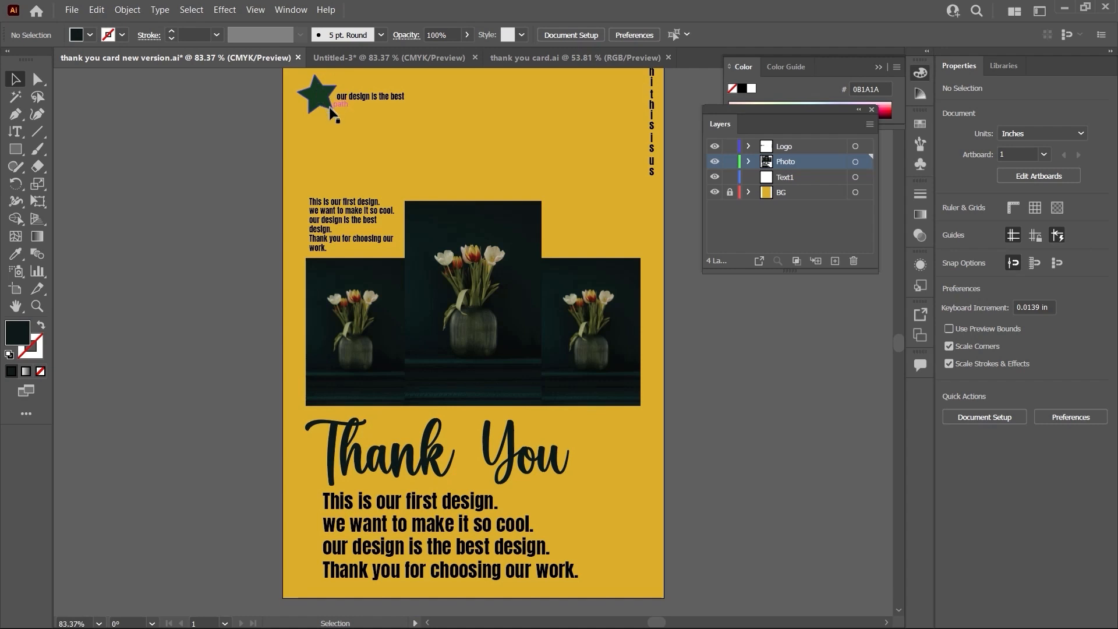
- View the open Untitled-3 and thank you card.ai documents, return to thank you card new version.ai, and look over the file commands
click(406, 57)
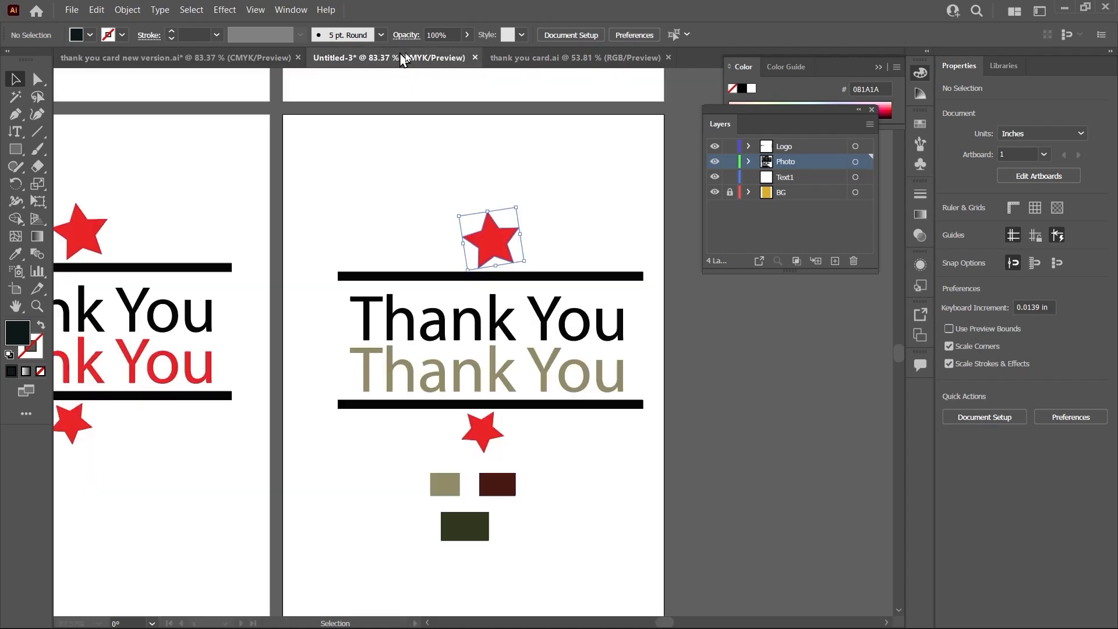
click(523, 61)
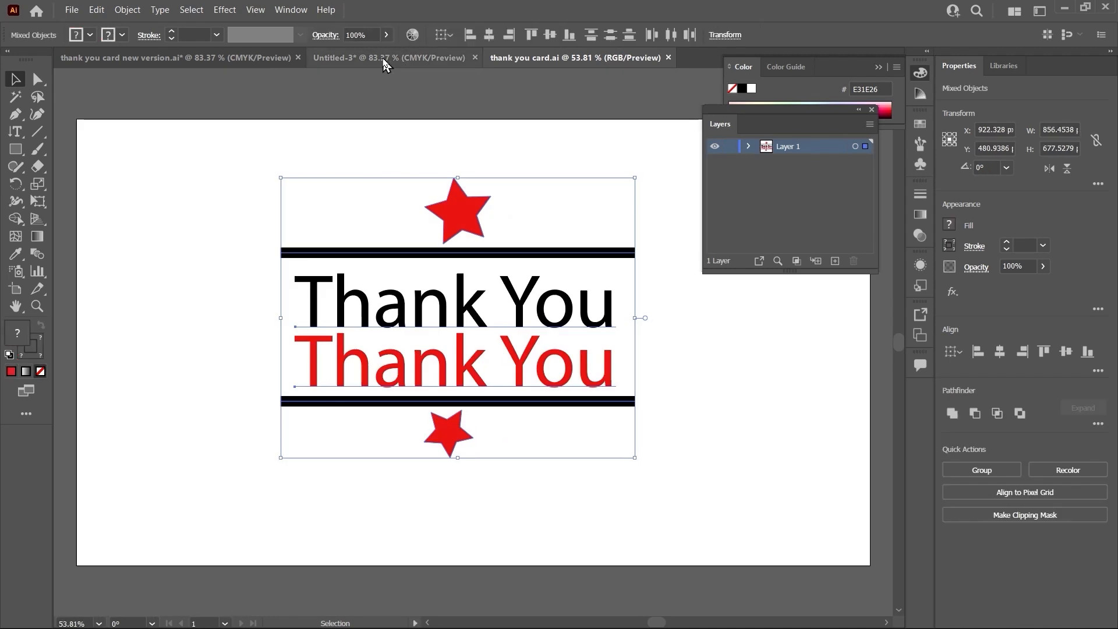
click(250, 61)
click(232, 62)
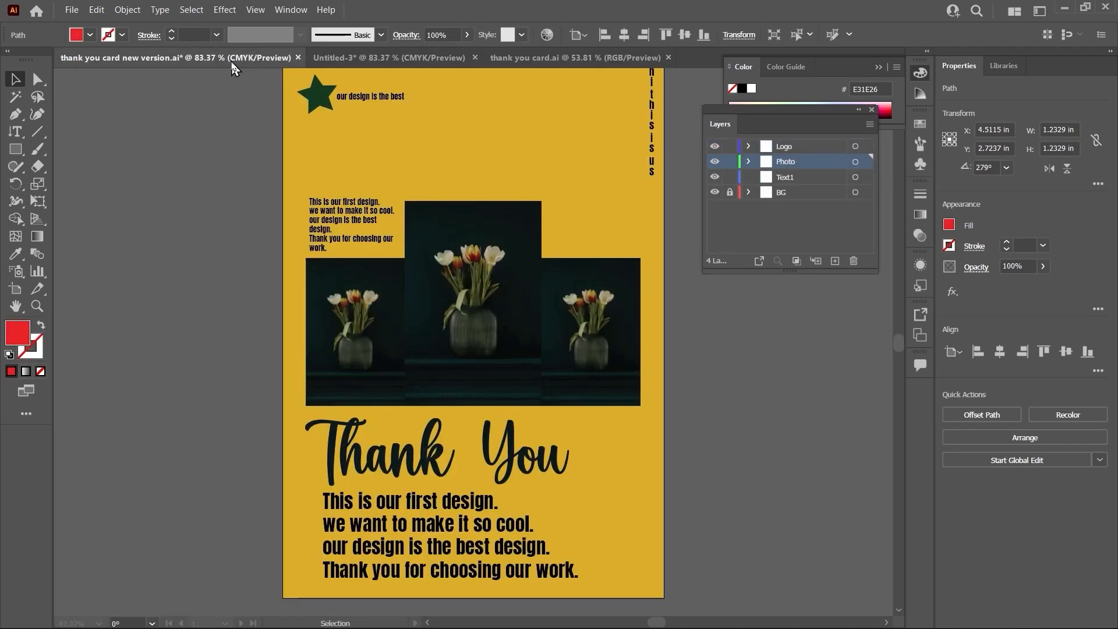
click(71, 11)
click(71, 11)
click(71, 10)
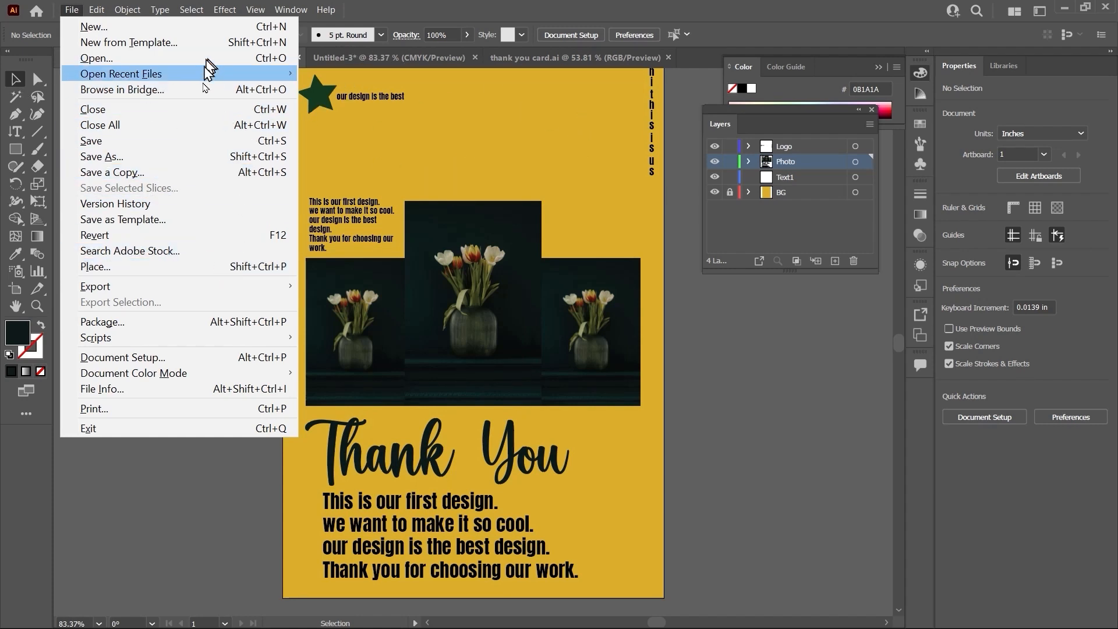
click(509, 134)
- Close Untitled-3 without saving its changes and close thank you card.ai, leaving only thank you card new version.ai open
click(338, 57)
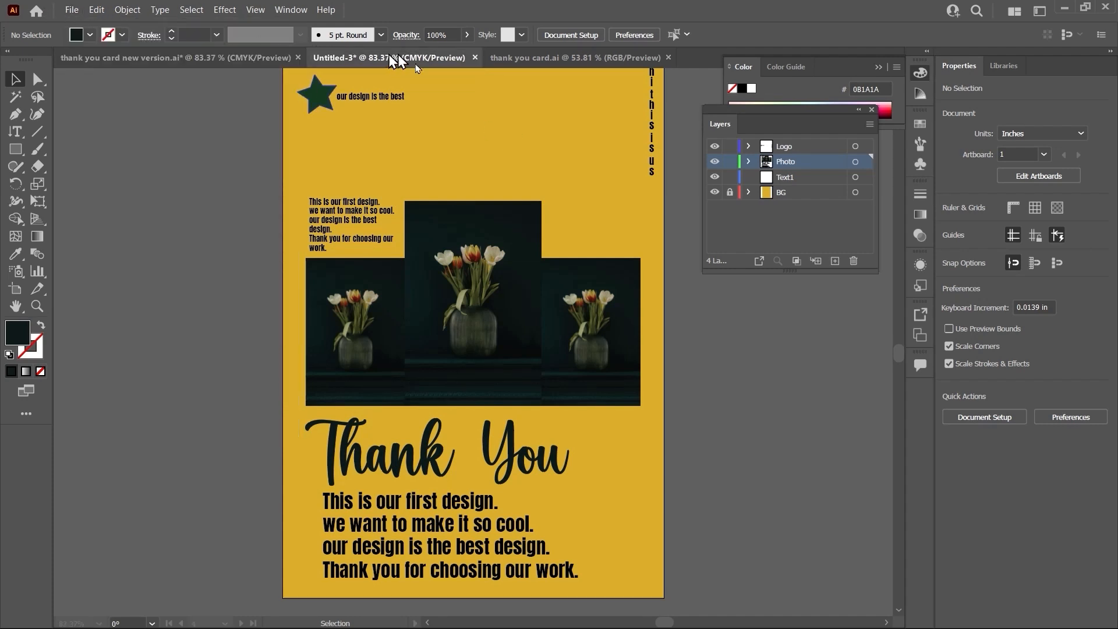
click(535, 61)
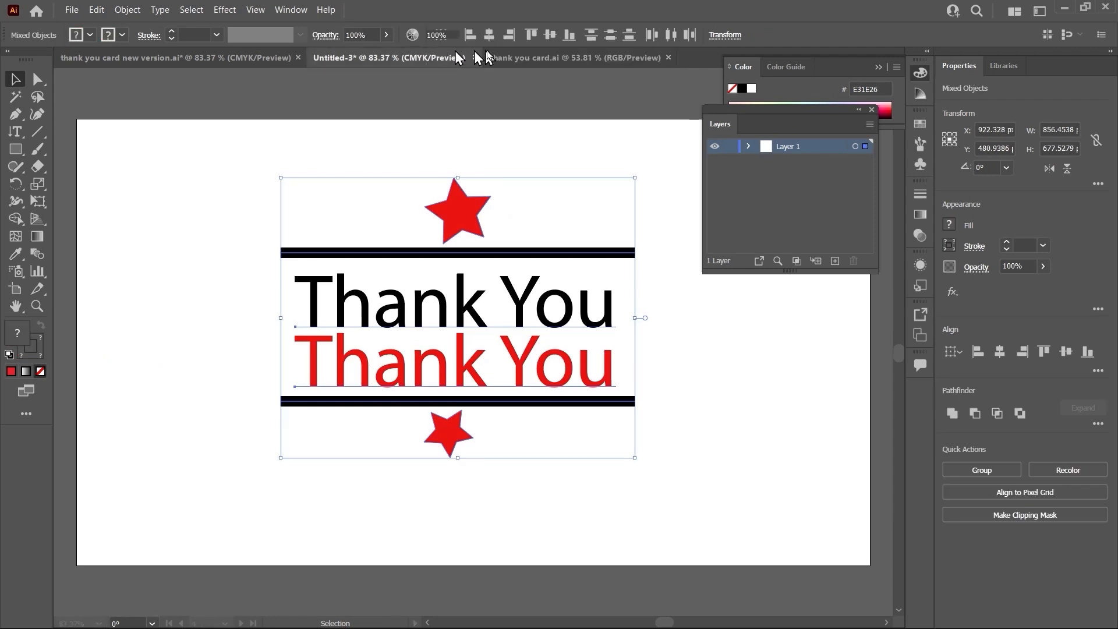
click(442, 57)
scroll(453, 189, up, 2)
scroll(460, 151, up, 2)
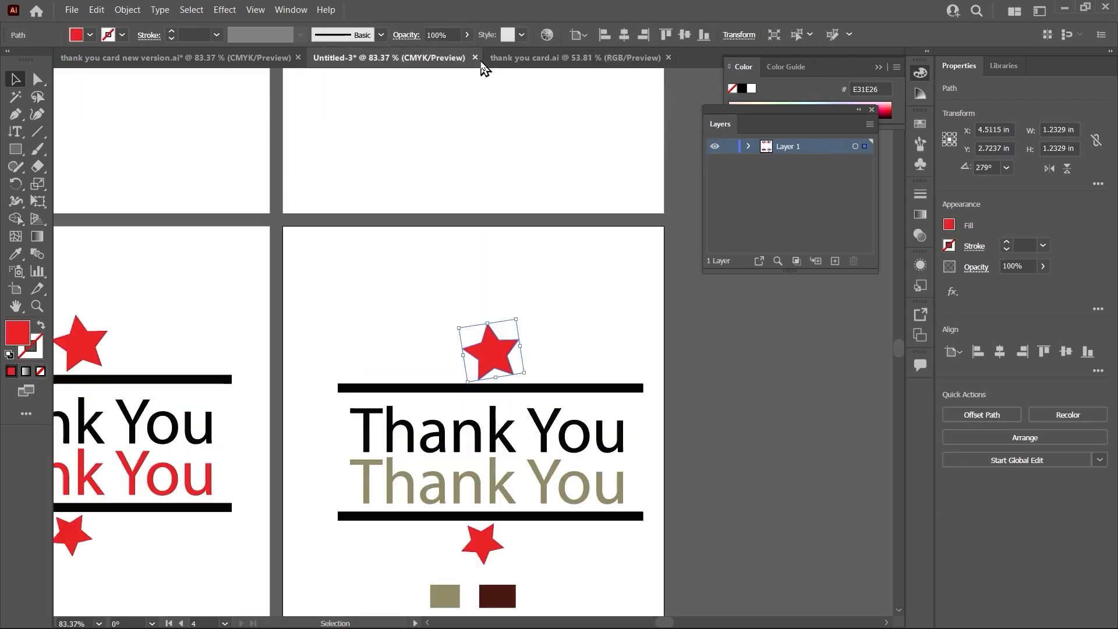
click(475, 57)
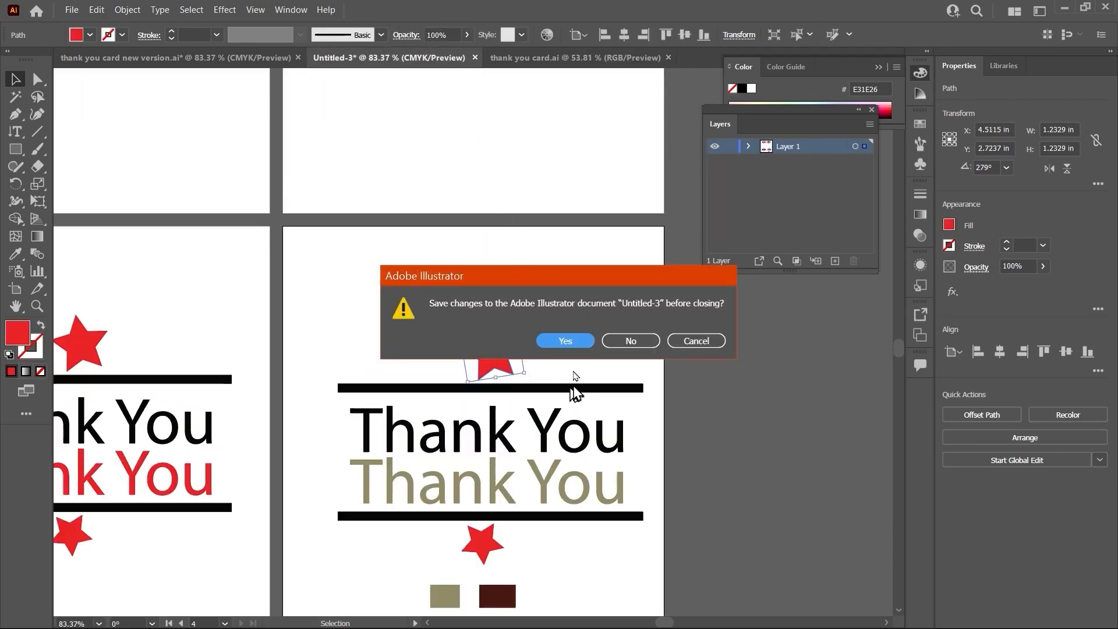
click(631, 341)
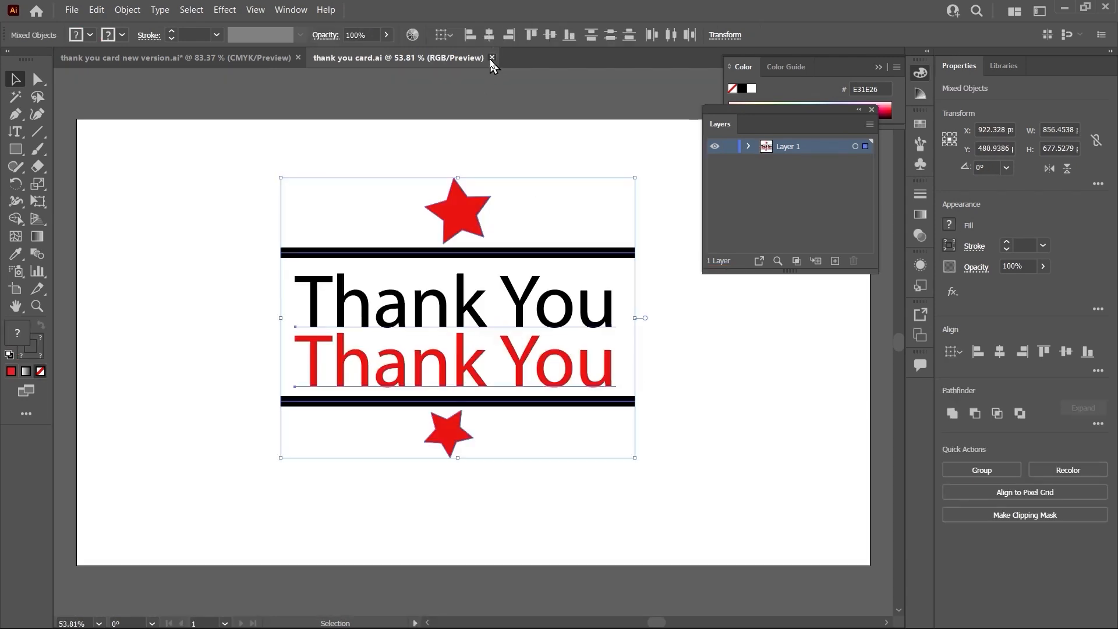
click(493, 58)
click(263, 215)
scroll(264, 214, down, 2)
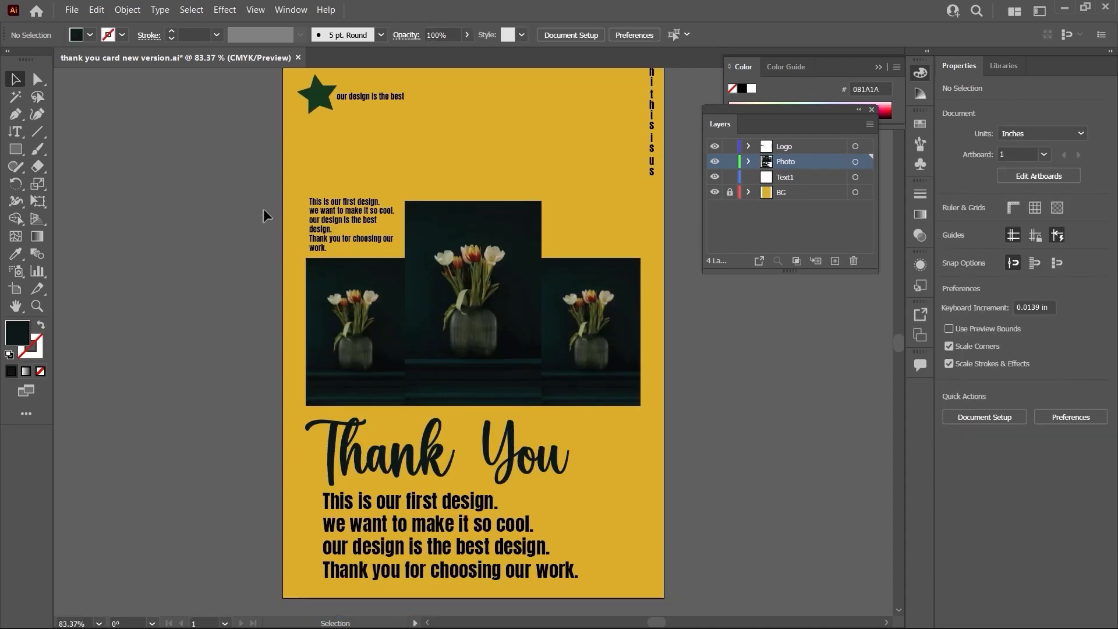
- Create a new portrait A4 document named logo, 8.2677 by 11.6929 in, with one artboard and RGB color
click(71, 10)
click(86, 28)
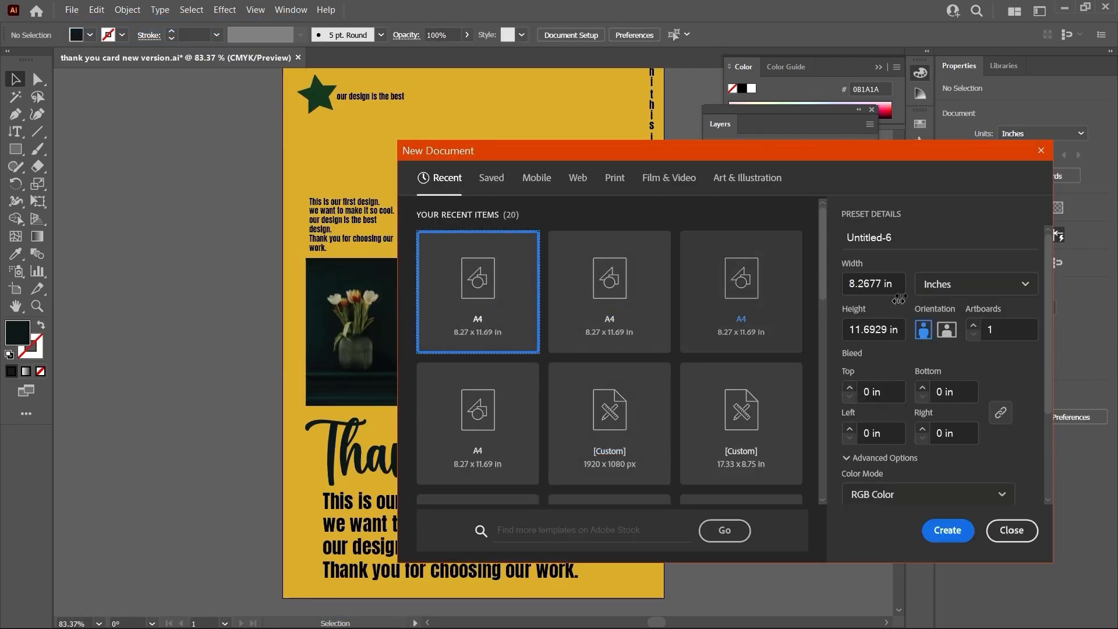
double_click(886, 234)
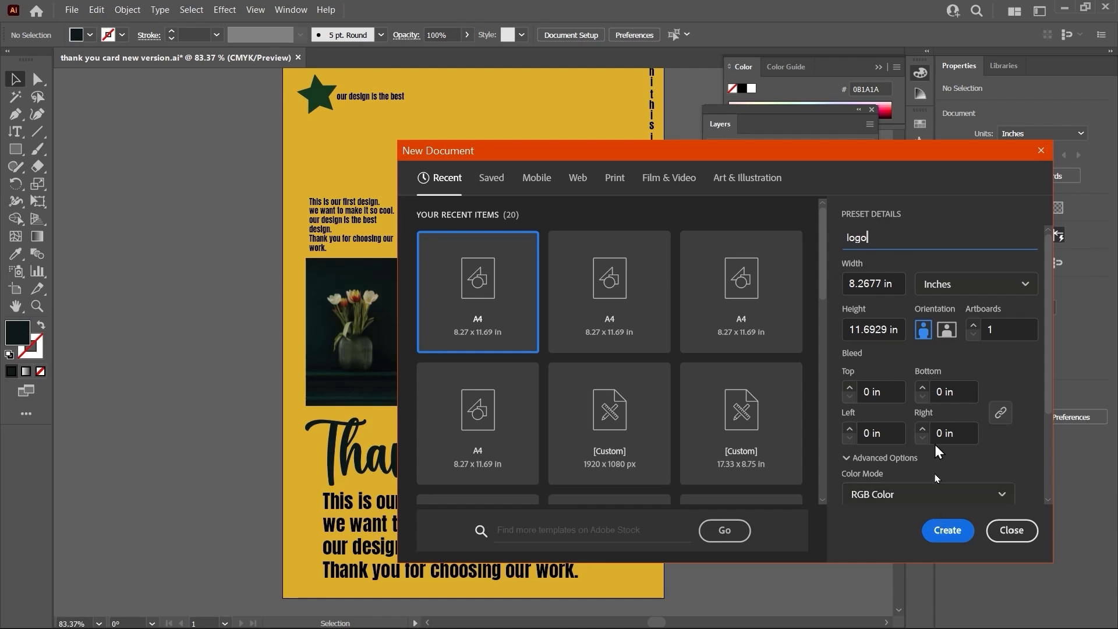
click(944, 528)
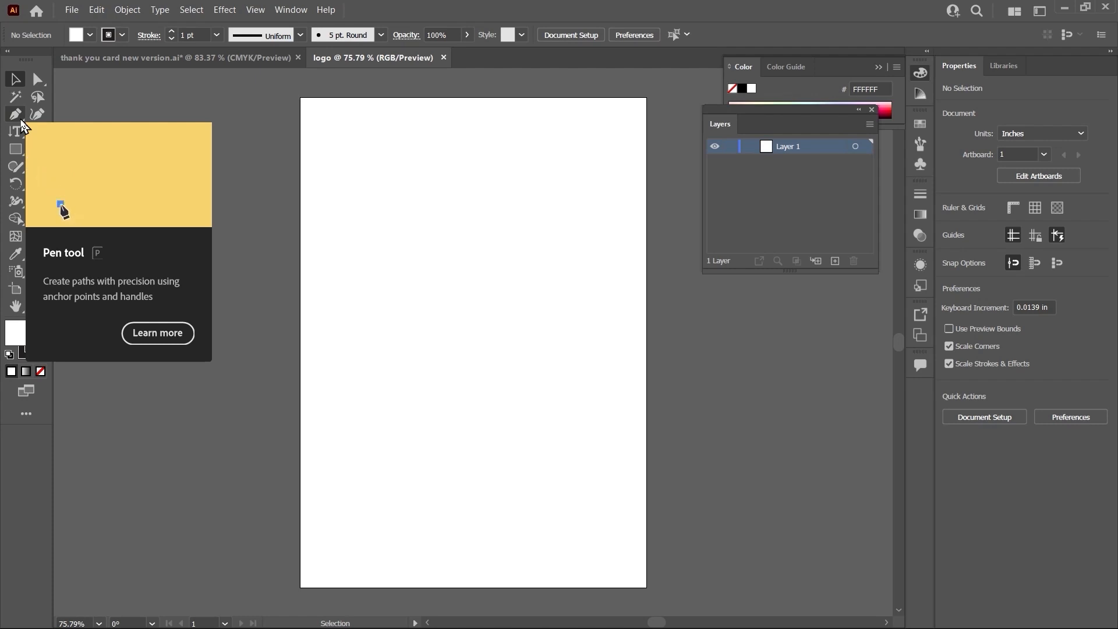
- Draw a closed, tall triangle about 3.8 in wide and 7.9 in high with the Pen tool and deselect it
click(17, 116)
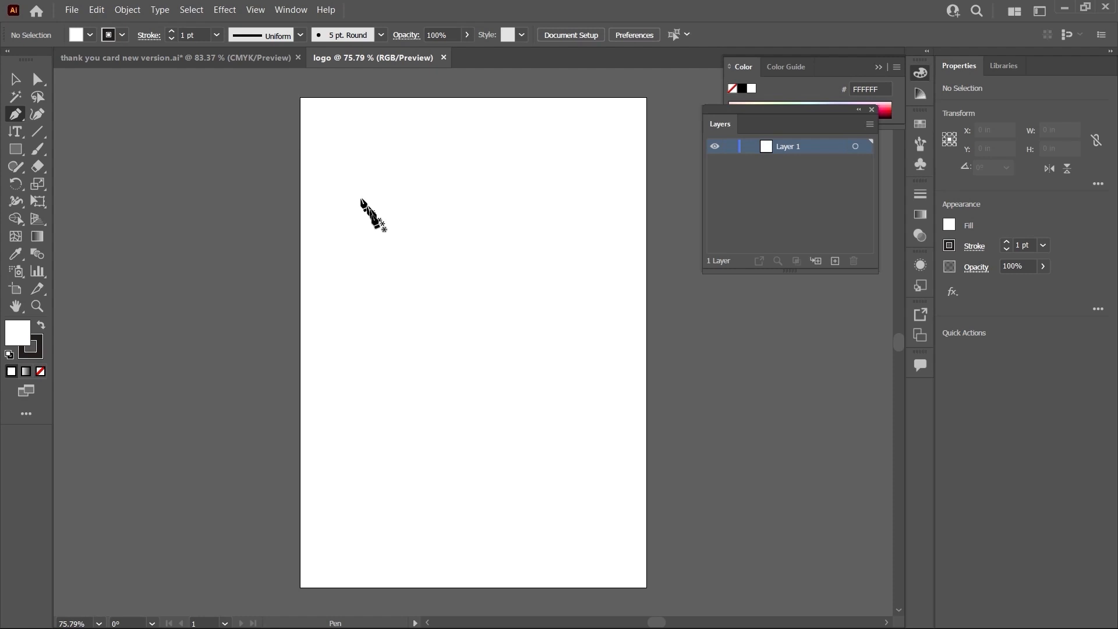
click(367, 243)
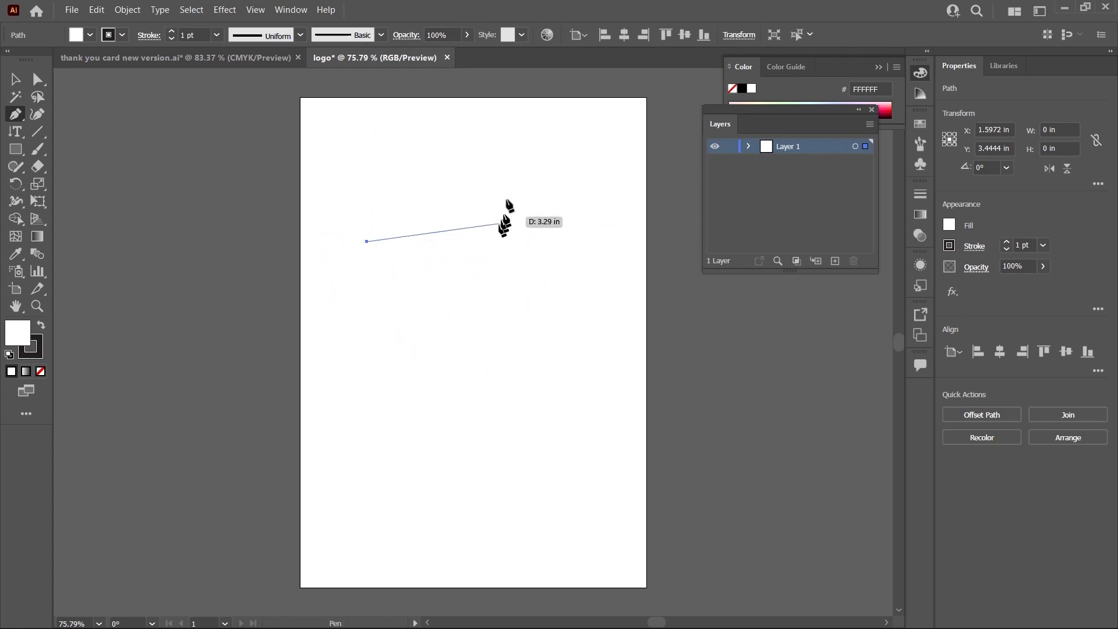
click(526, 172)
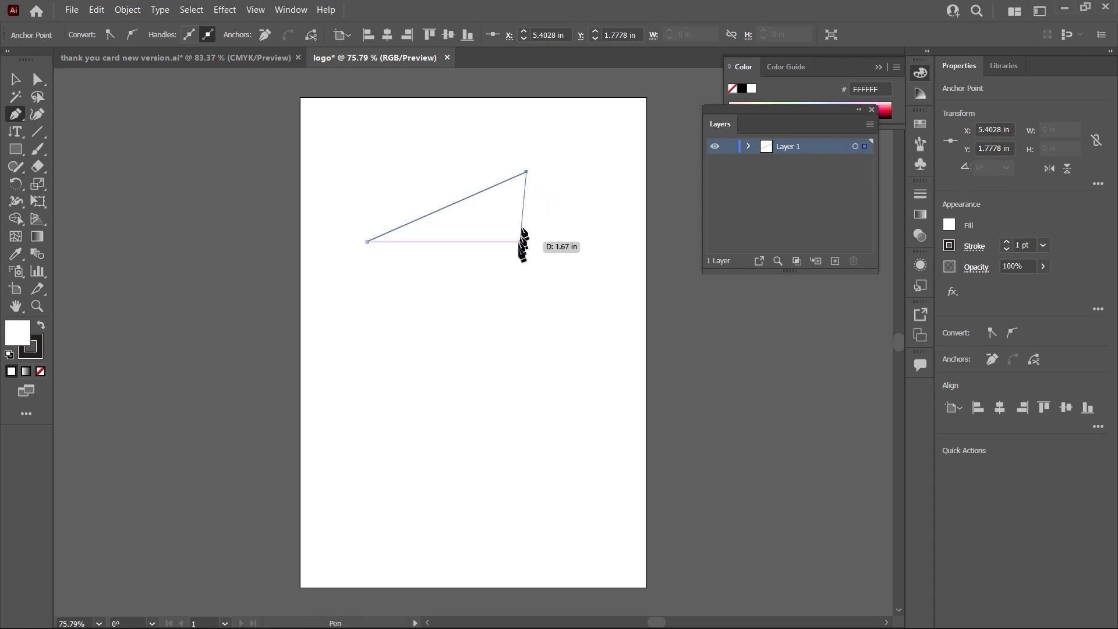
click(510, 501)
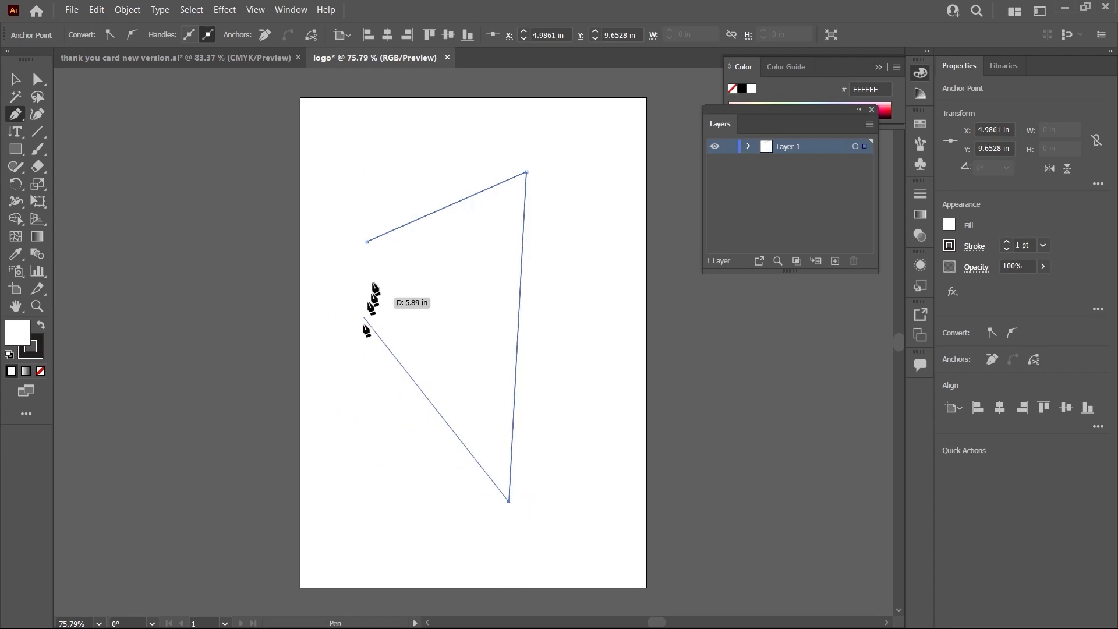
click(367, 242)
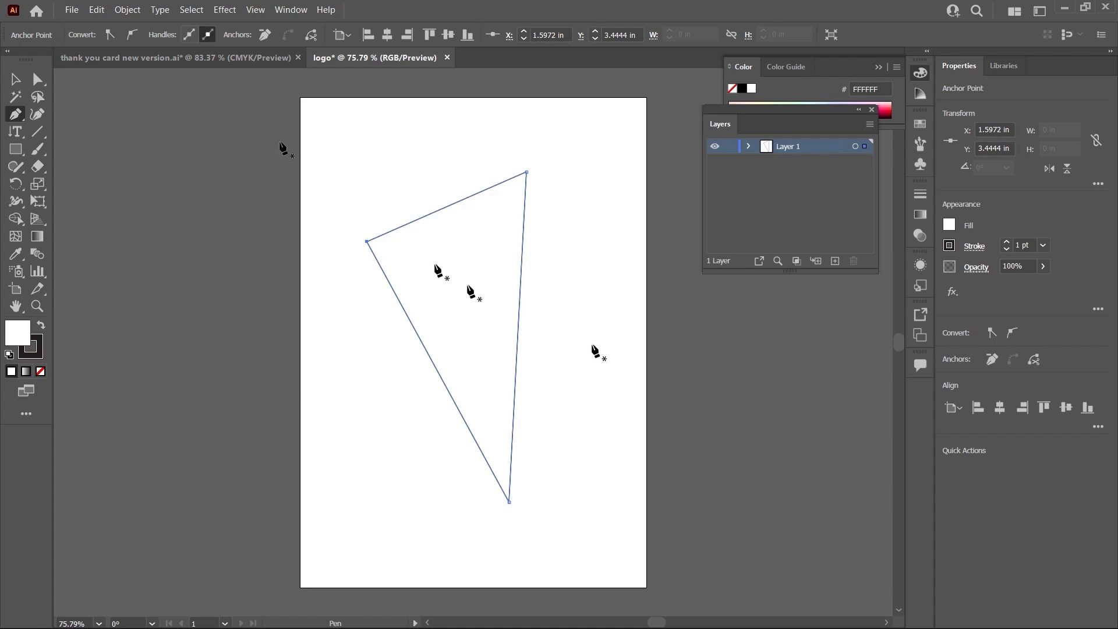
click(24, 85)
click(578, 222)
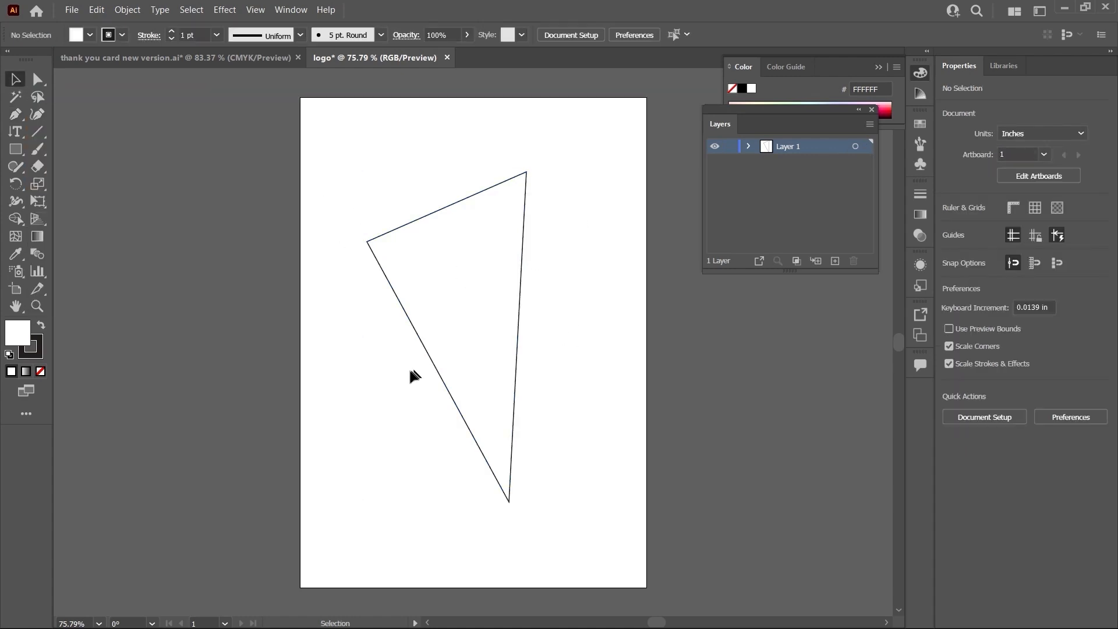
- Move the triangle slightly up the artboard and rotate it to about 289° so its point faces the lower left
drag(523, 317, 533, 286)
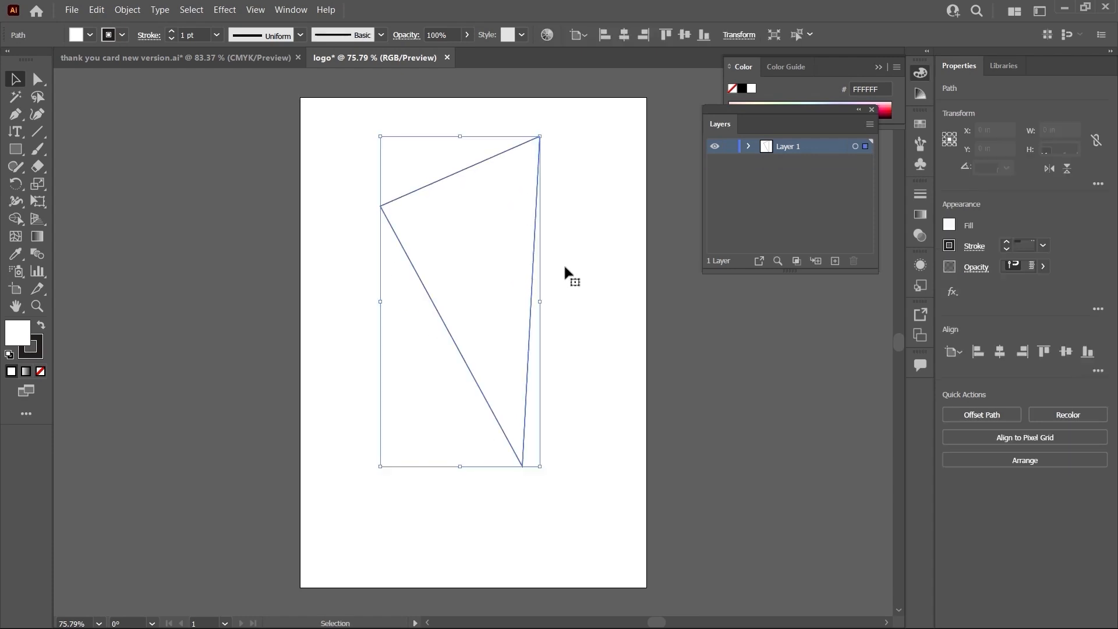
drag(547, 133, 720, 344)
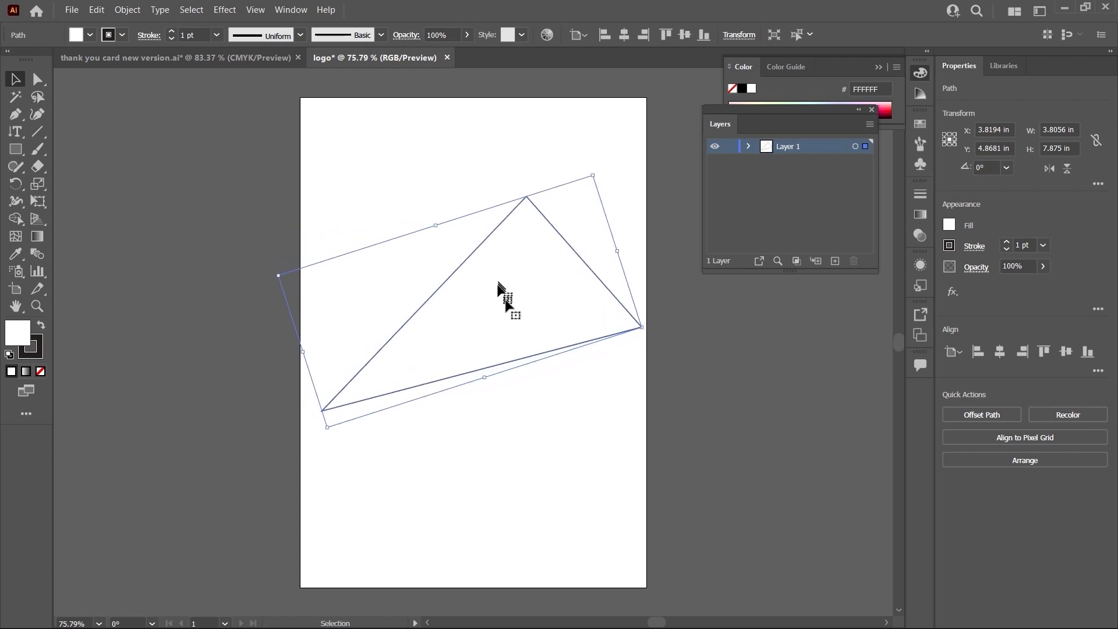
click(561, 445)
click(550, 224)
mouse_move(597, 169)
mouse_down()
mouse_move(616, 227)
mouse_move(582, 407)
mouse_move(335, 164)
mouse_move(640, 310)
mouse_move(561, 140)
mouse_move(594, 237)
mouse_move(597, 161)
mouse_up()
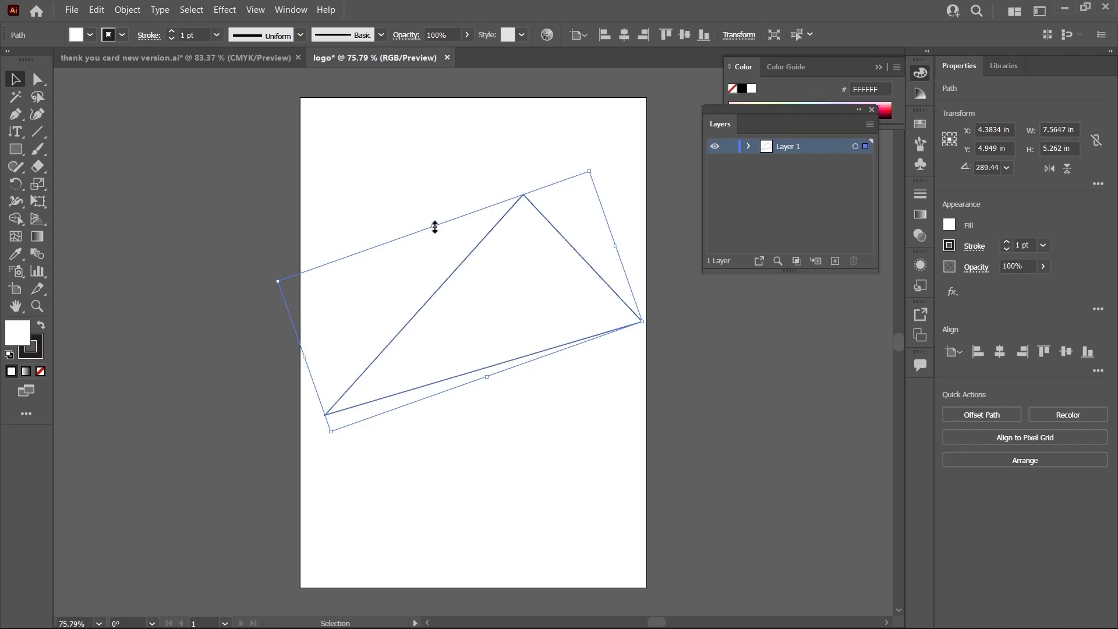
- Scale the rotated triangle up proportionally to about 11.4 in wide and 7.9 in high, extending past the artboard
drag(434, 227, 465, 127)
click(437, 492)
click(470, 304)
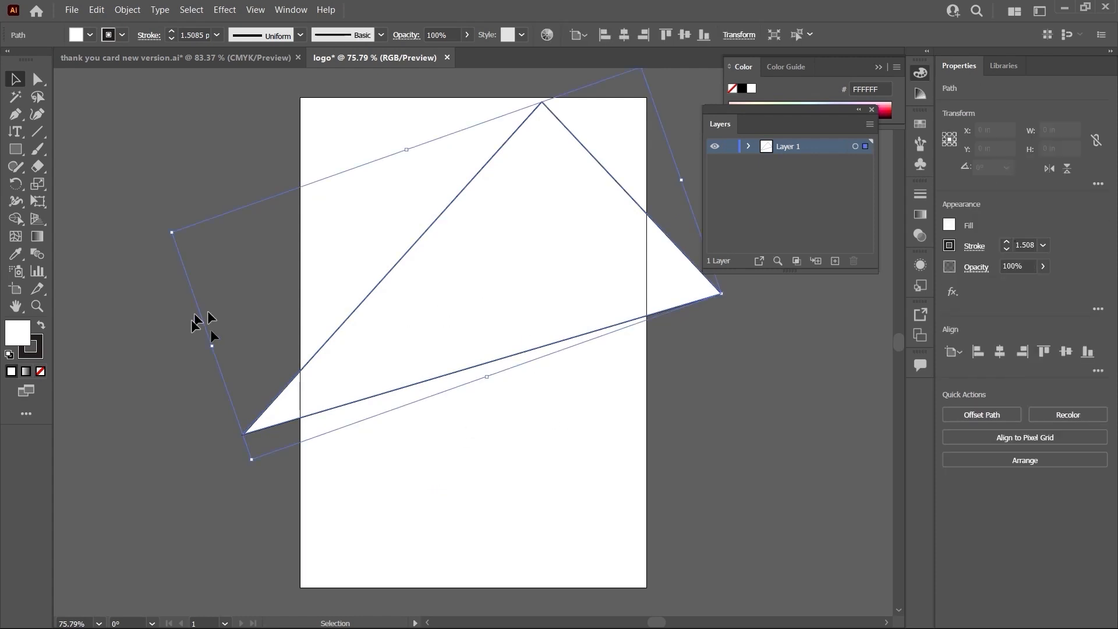
- Fill the triangle with a dark gold color and shift it slightly down and to the left
double_click(23, 338)
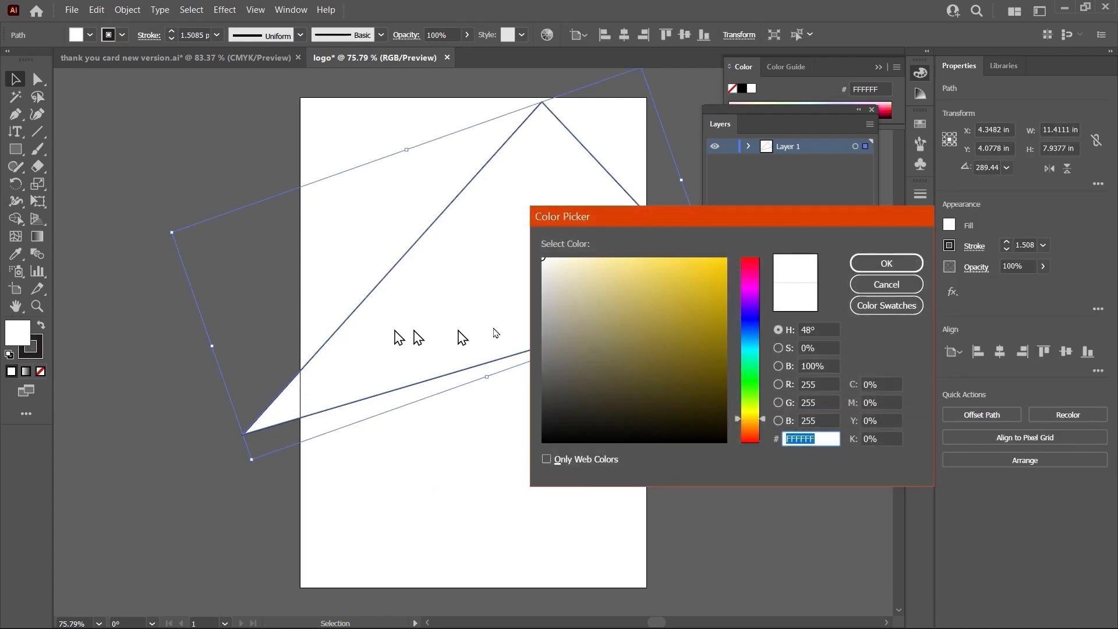
click(685, 303)
click(887, 264)
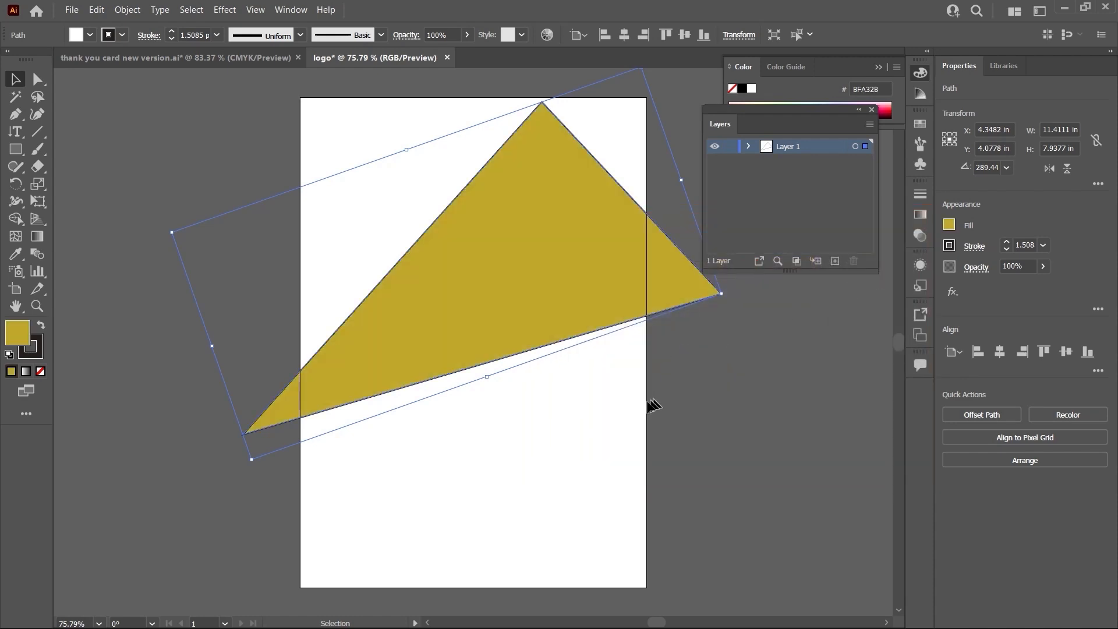
click(646, 399)
drag(515, 265, 483, 300)
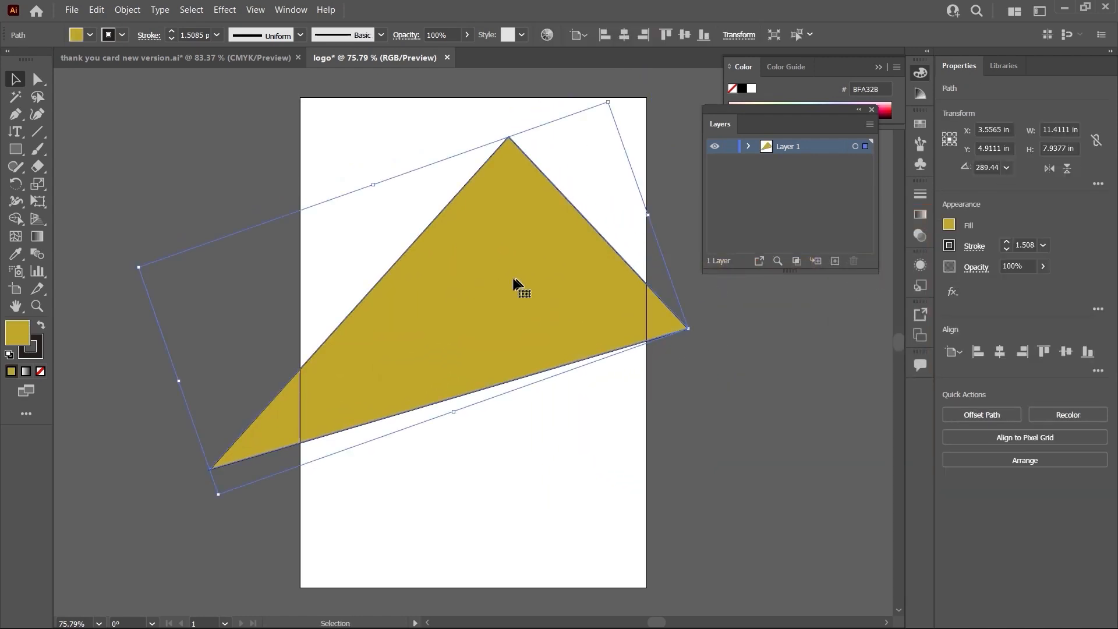
- Remove the triangle's fill and set its black stroke weight to 12 pt, then deselect it
click(40, 371)
click(41, 353)
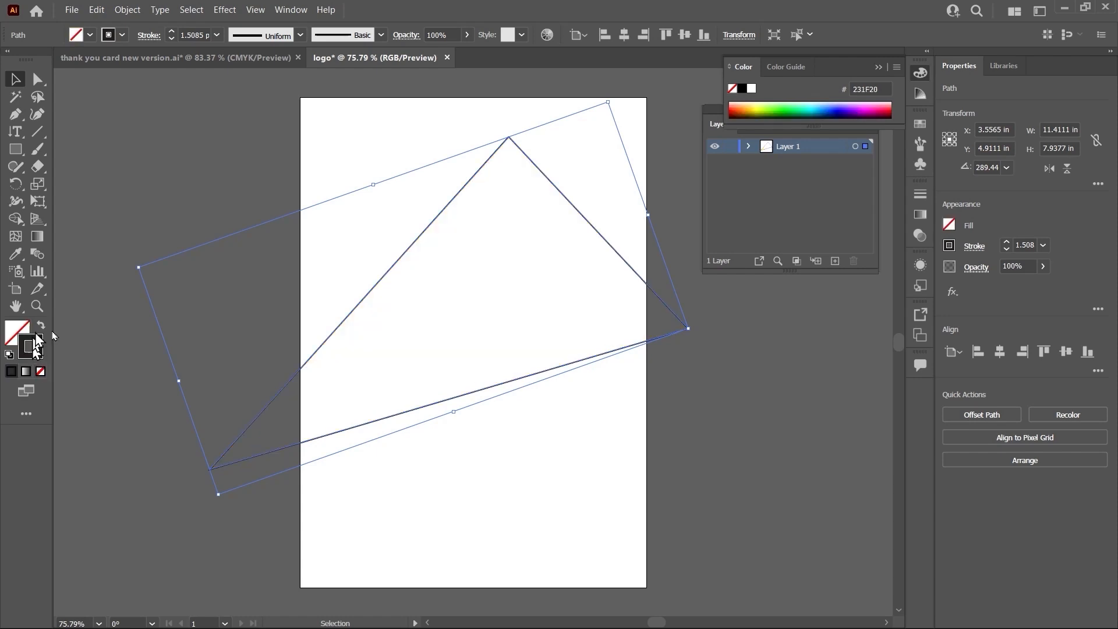
click(174, 32)
click(173, 32)
click(174, 32)
click(174, 32)
click(172, 32)
click(173, 32)
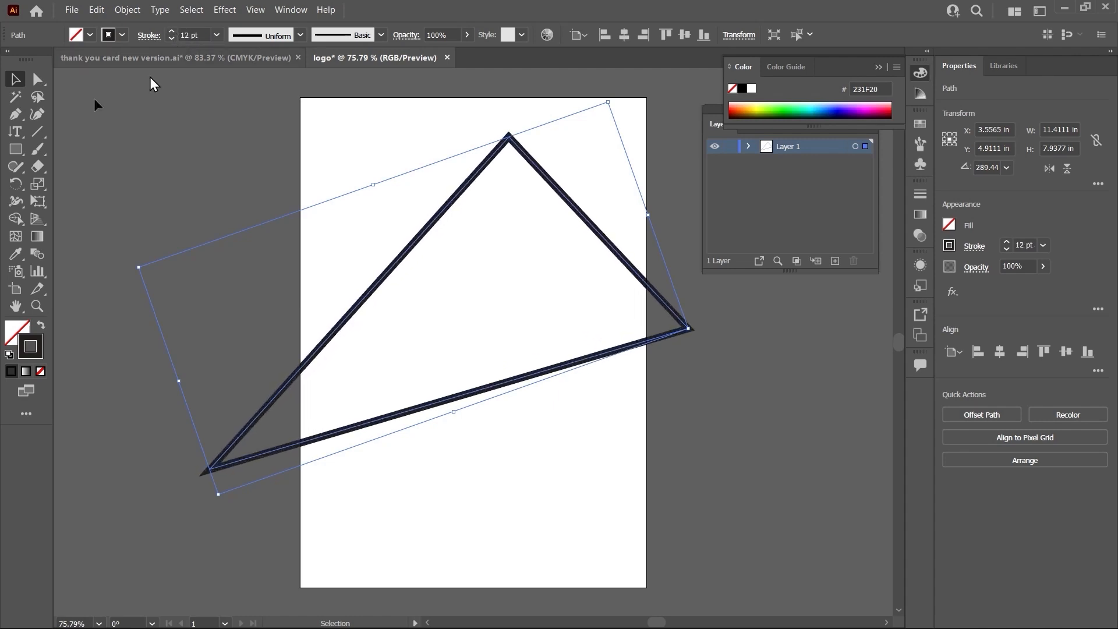
click(620, 478)
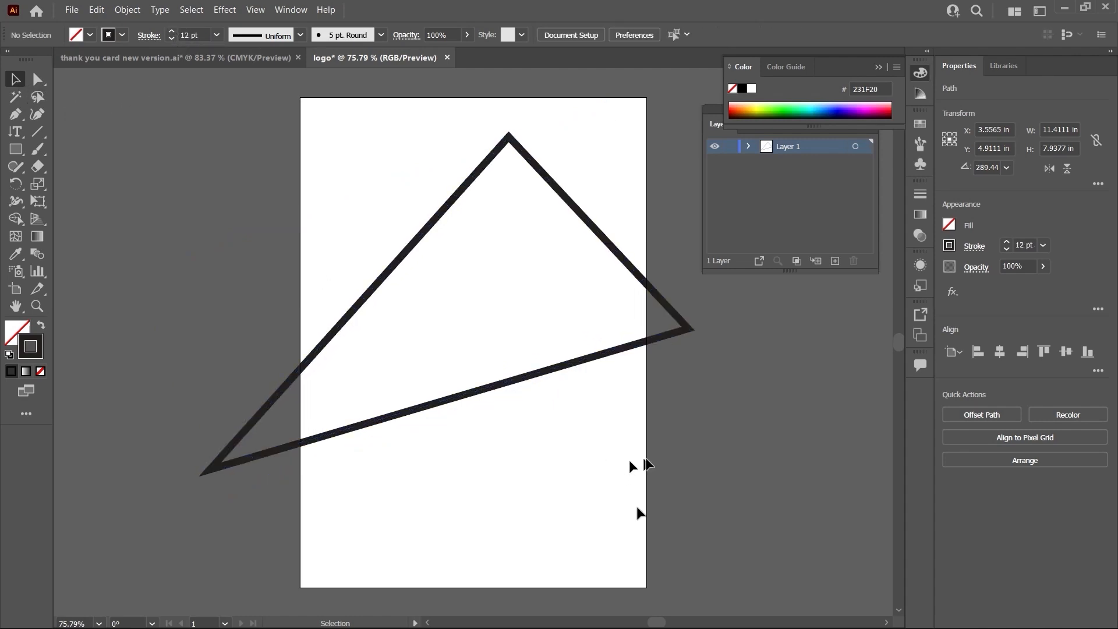
- Shrink the outlined triangle proportionally to about 4.67 by 3.25 in and place it at the top of the artboard
click(669, 334)
drag(609, 108, 379, 340)
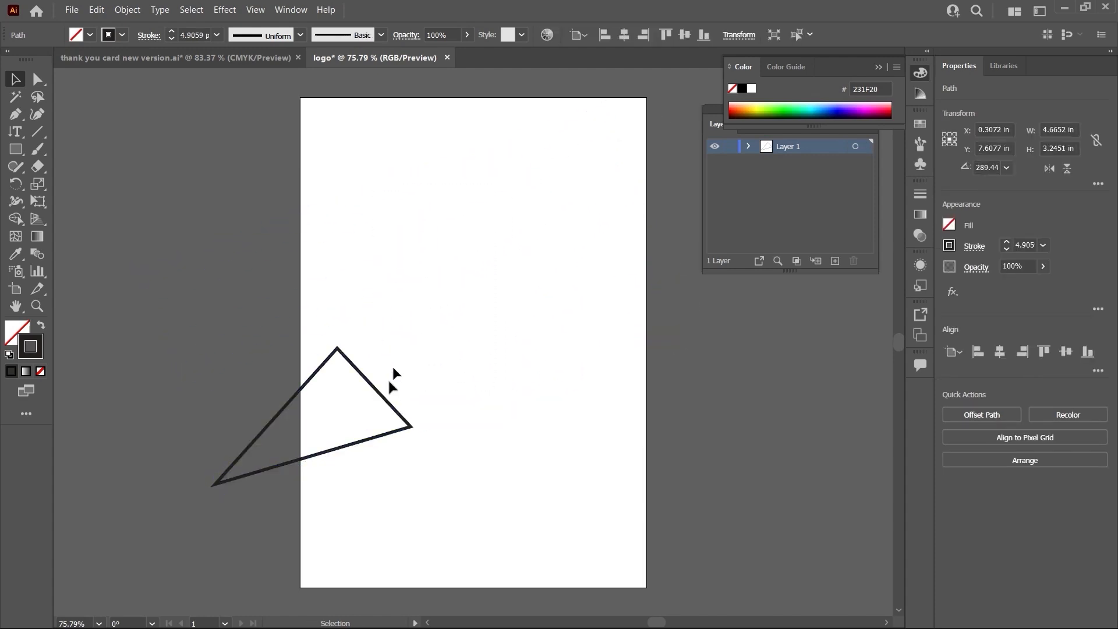
click(384, 411)
click(395, 406)
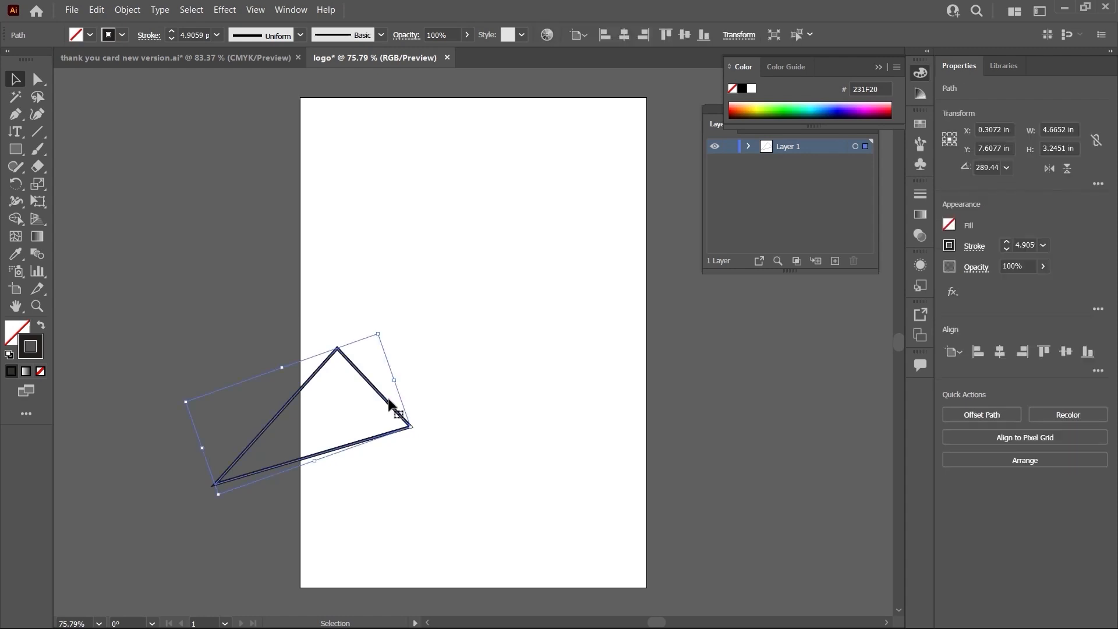
drag(394, 405, 552, 158)
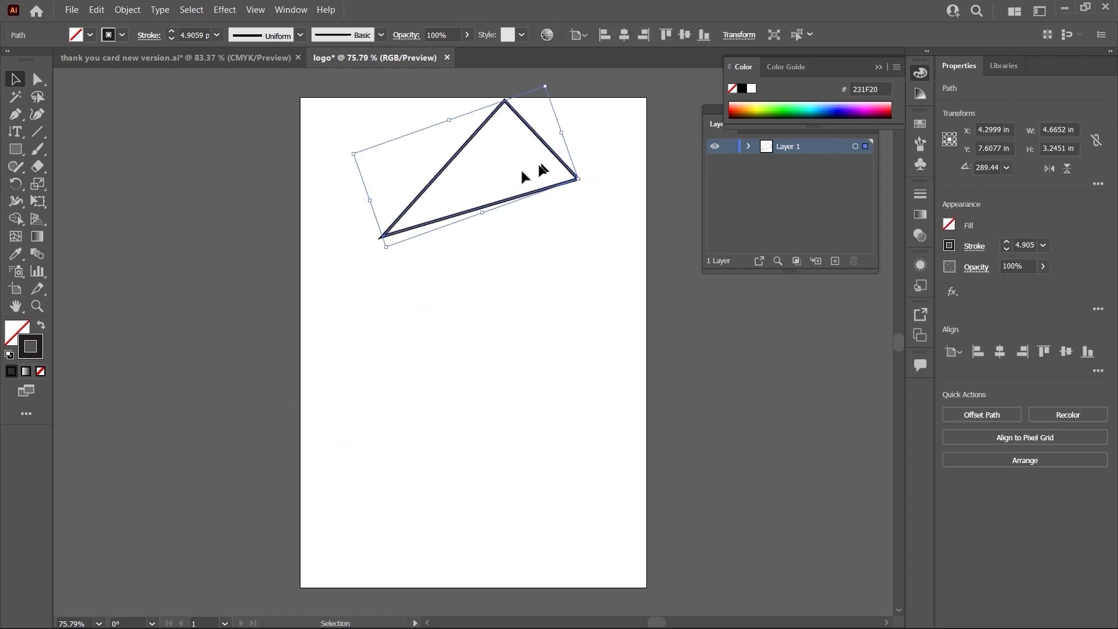
click(431, 259)
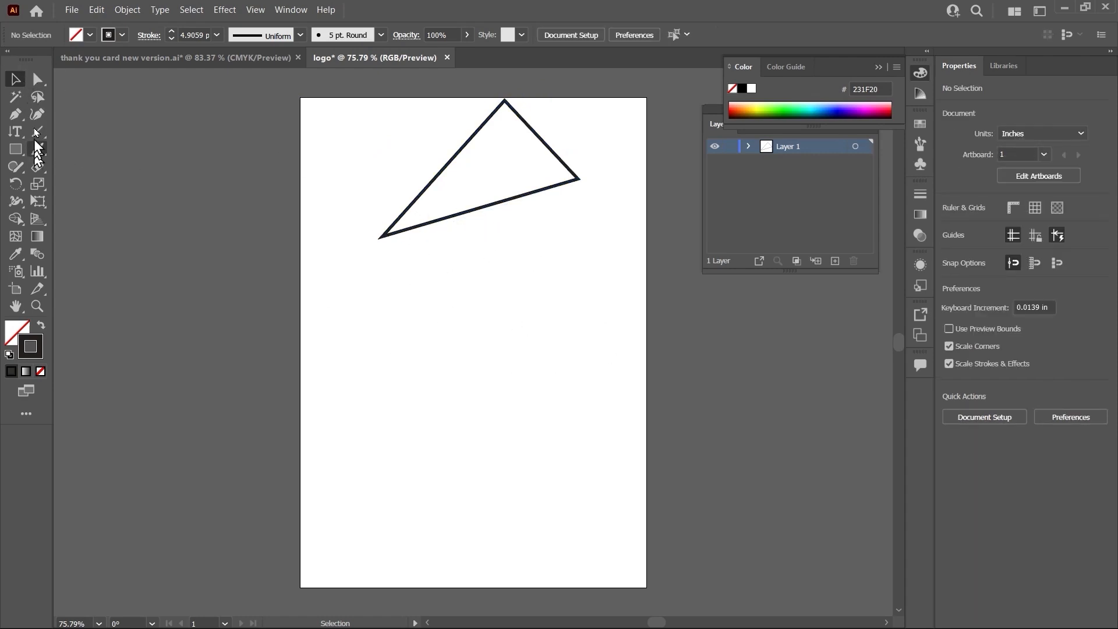
- Draw a closed Pen shape below the triangle, about 5.08 by 3.18 in, with straight top and sides and a downward-curved bottom edge
click(20, 115)
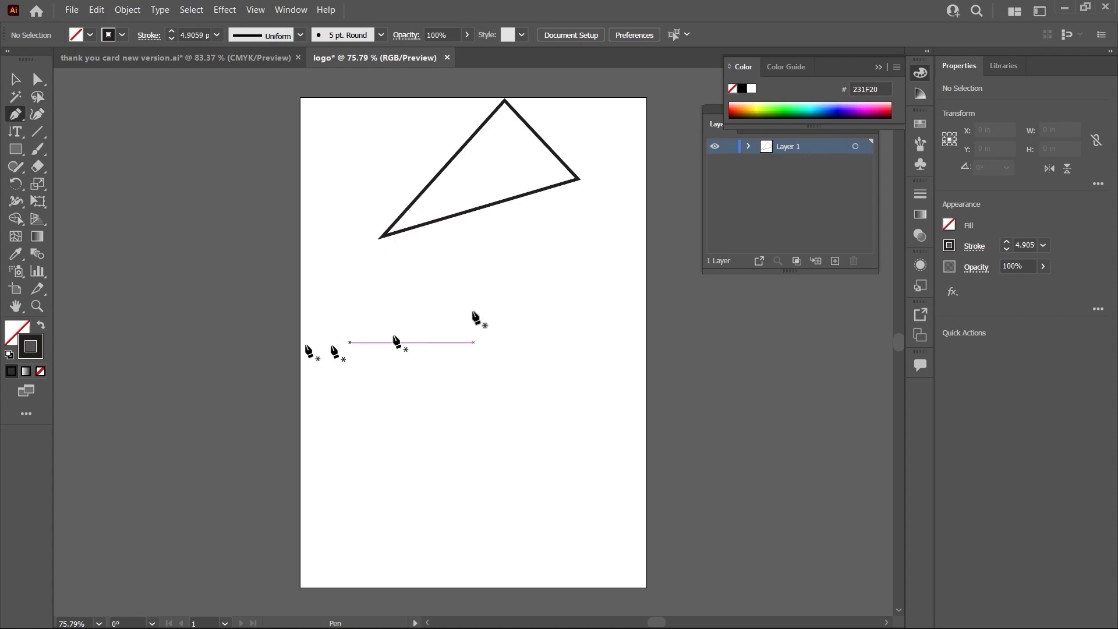
click(365, 298)
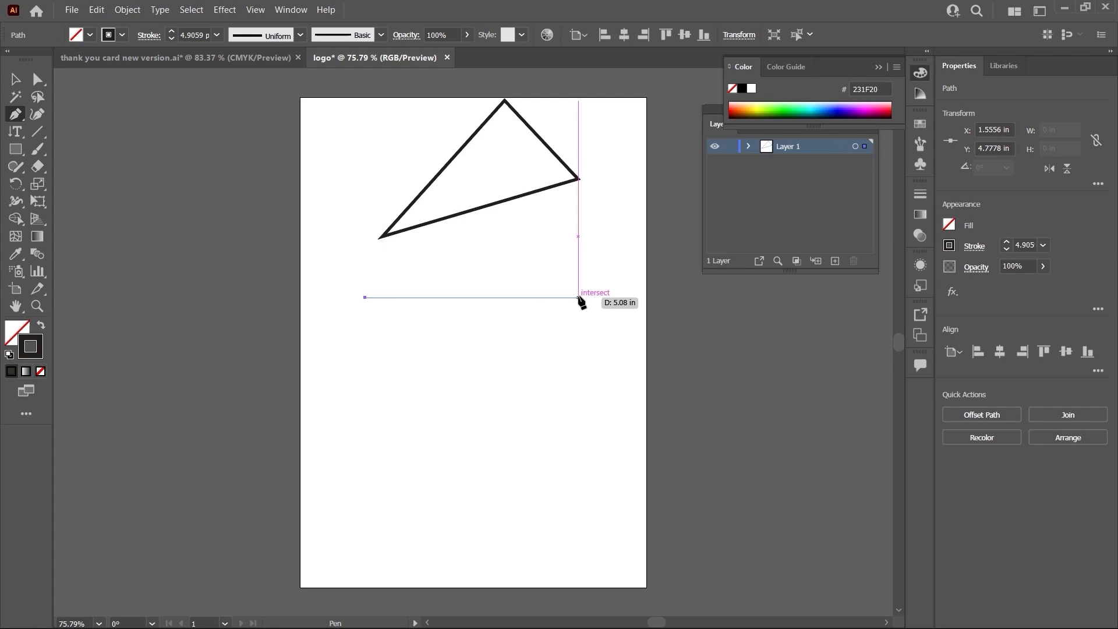
click(579, 297)
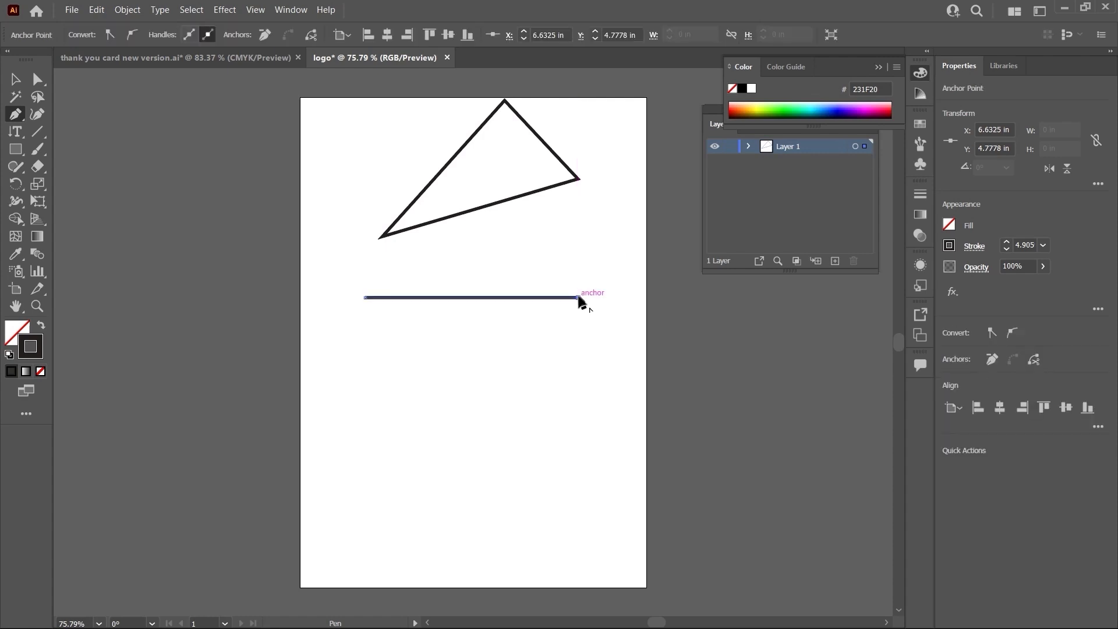
click(578, 404)
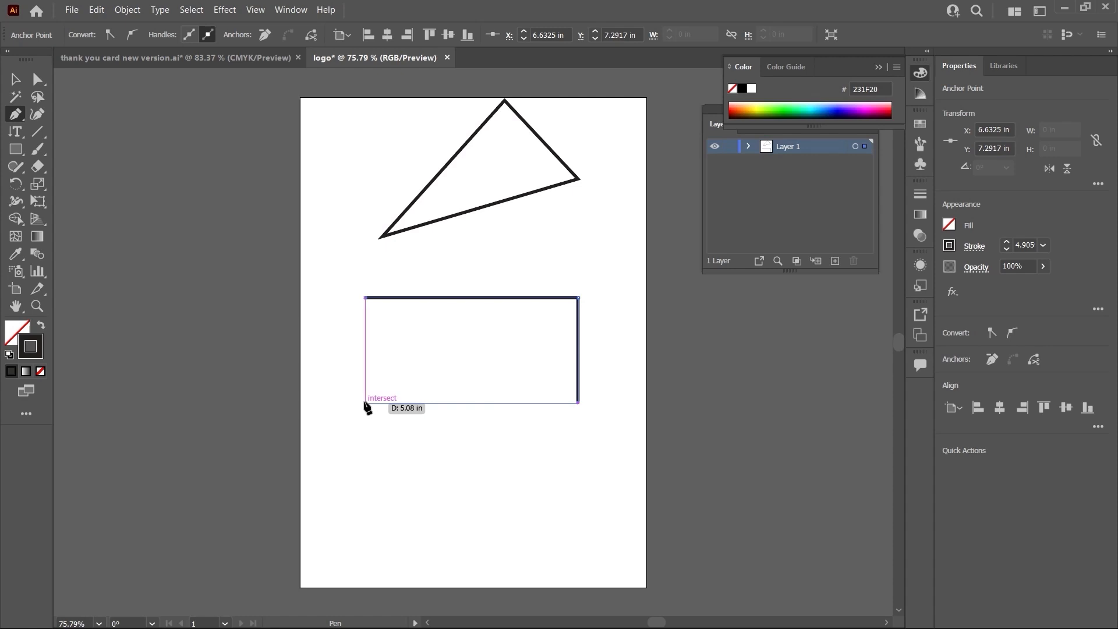
click(365, 403)
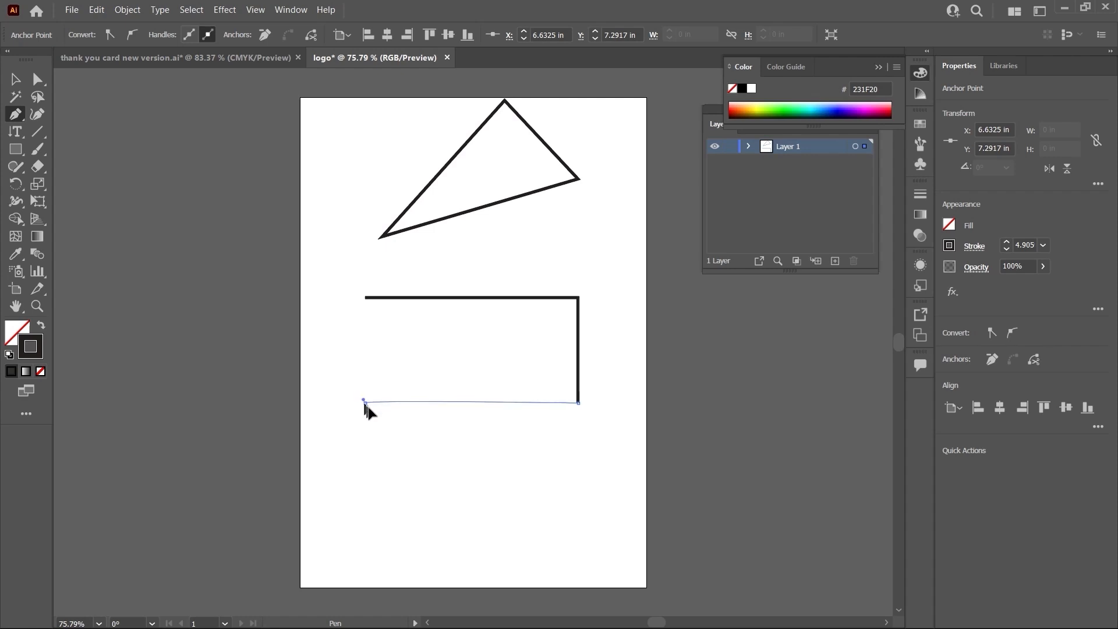
drag(365, 404, 264, 340)
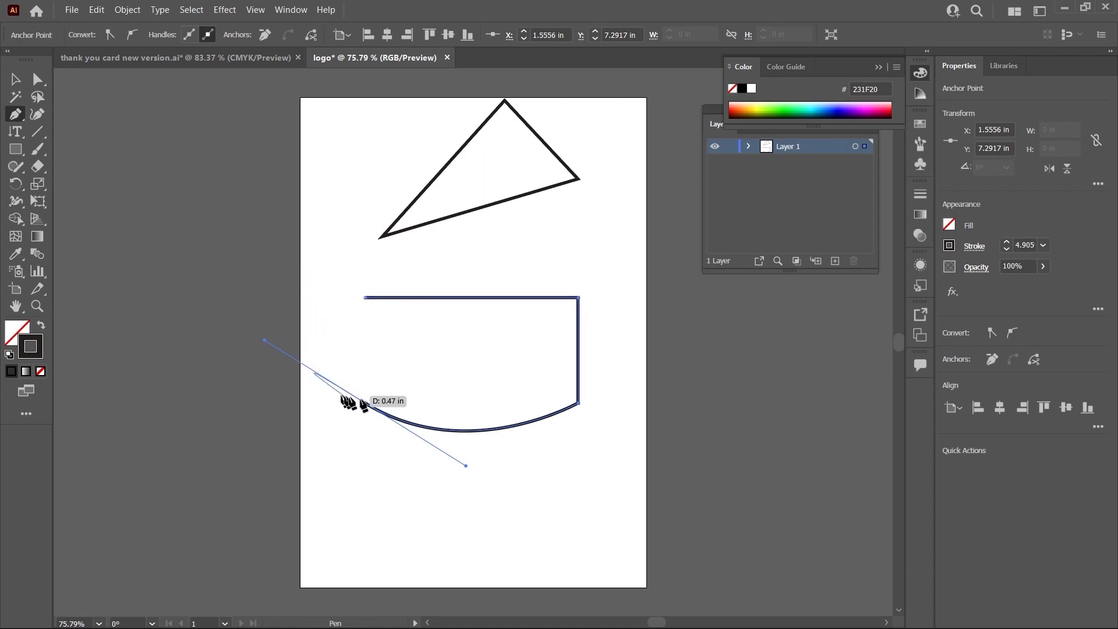
mouse_move(365, 403)
mouse_down()
mouse_move(358, 318)
mouse_move(357, 412)
mouse_move(362, 376)
mouse_move(360, 409)
mouse_move(424, 443)
mouse_move(382, 455)
mouse_move(458, 448)
mouse_move(382, 425)
mouse_move(365, 404)
mouse_up()
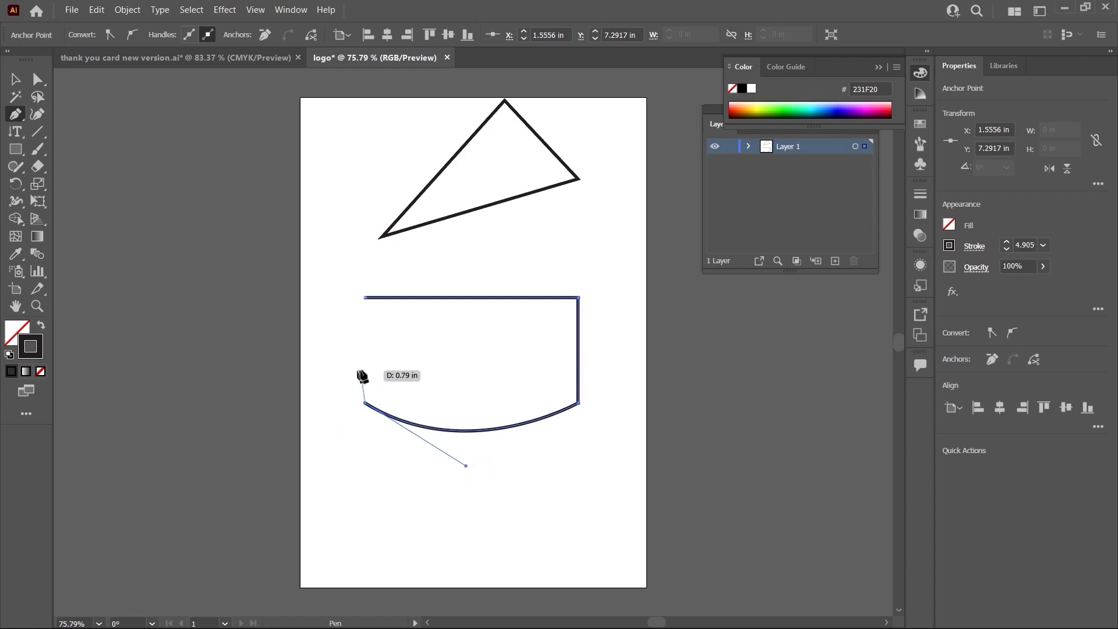
click(365, 298)
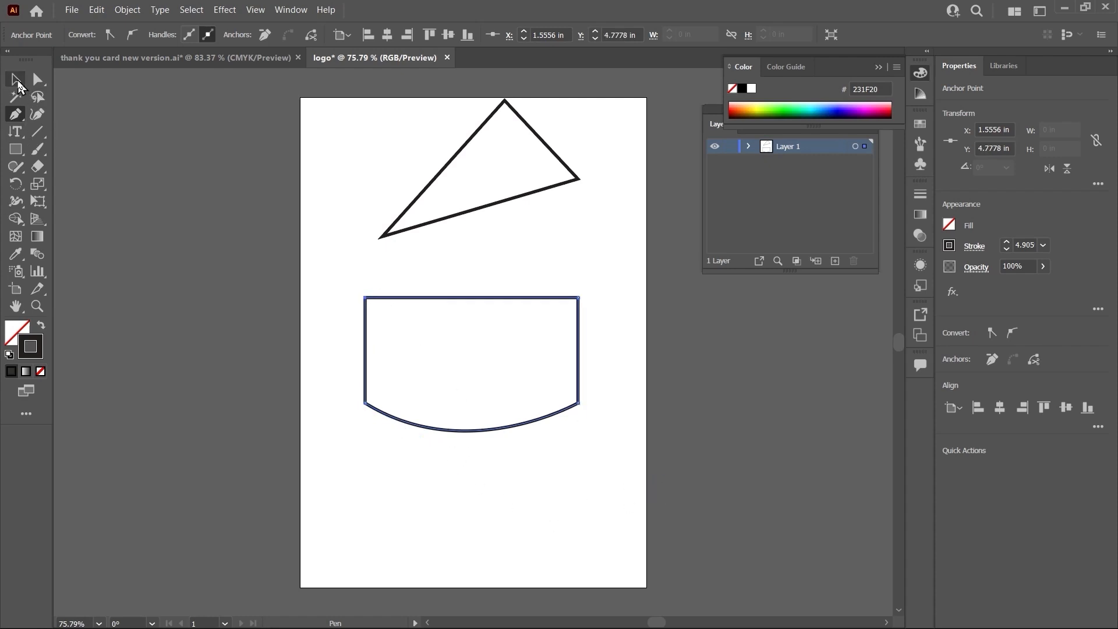
click(18, 81)
click(447, 510)
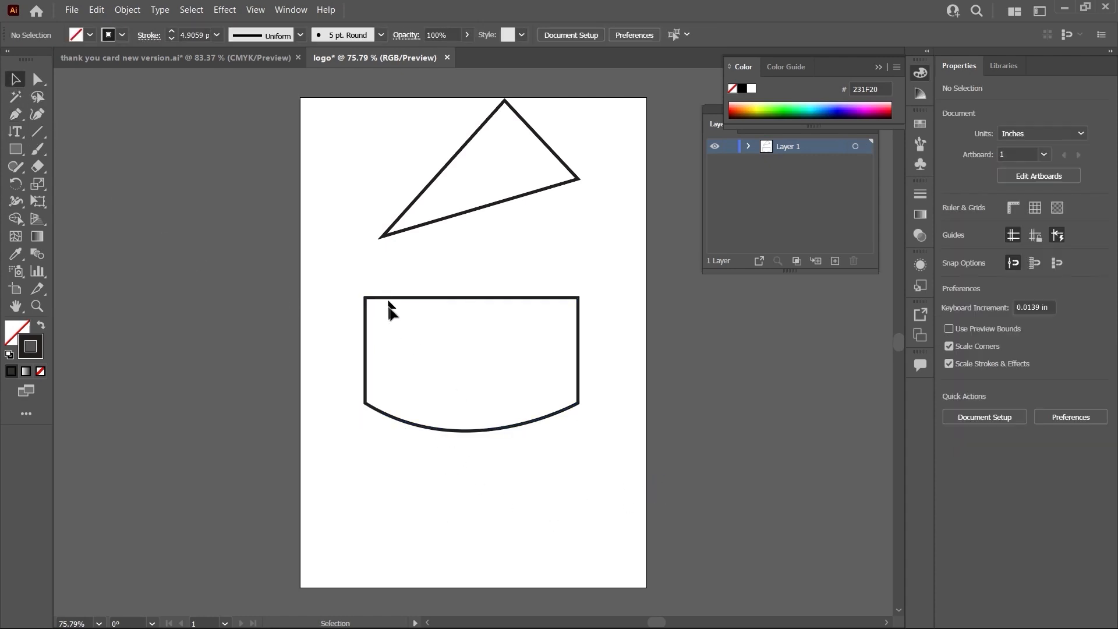
- Try removing the curved shape's lower-left anchor point with the Pen tool and undo the removal
click(398, 299)
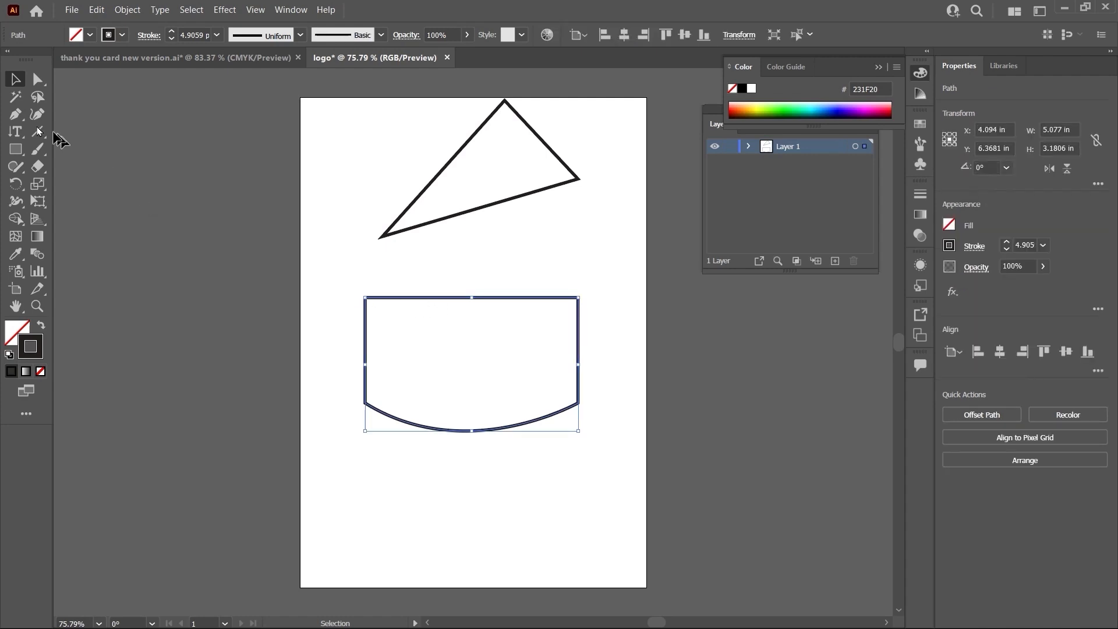
click(17, 115)
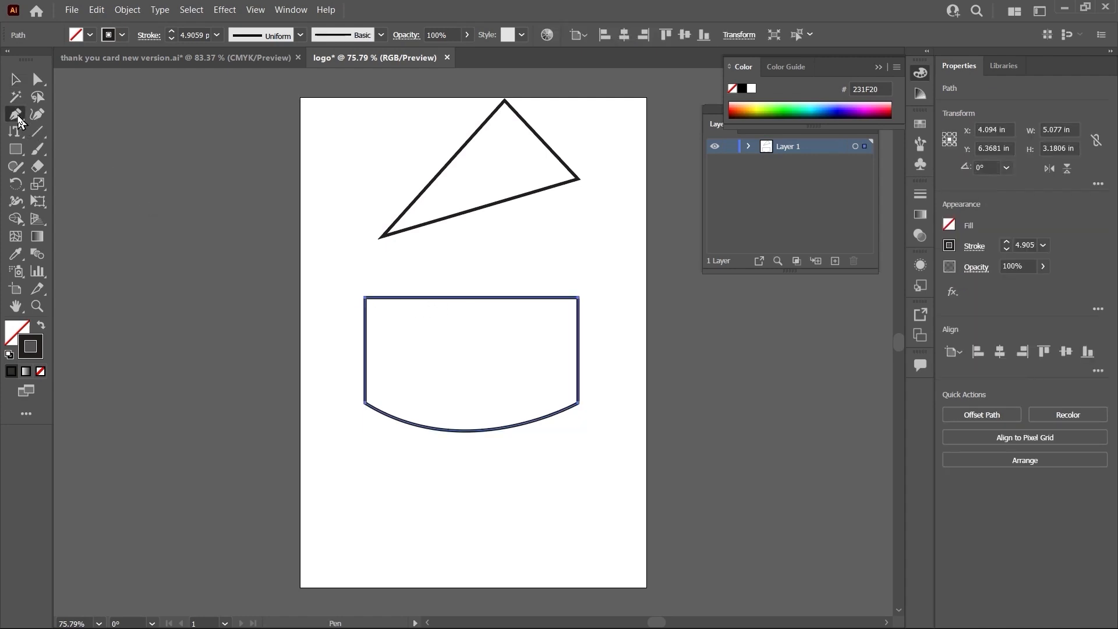
click(365, 402)
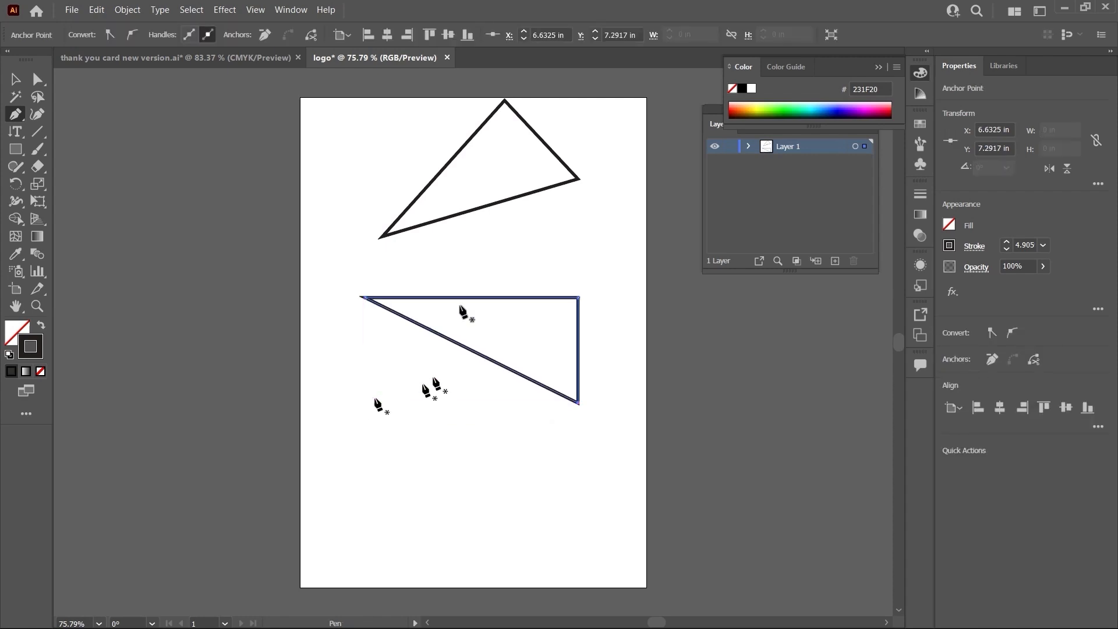
key(ctrl)
key(ctrl+z)
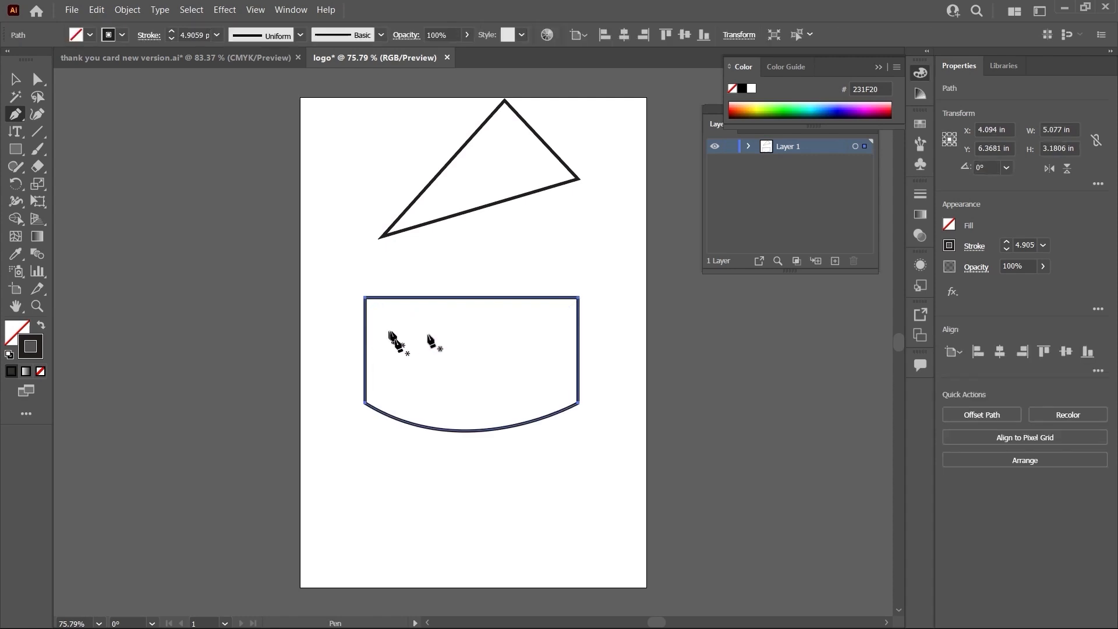
- Add an anchor point at the middle of the lower shape's curved bottom edge and another at the middle of its top edge
click(19, 119)
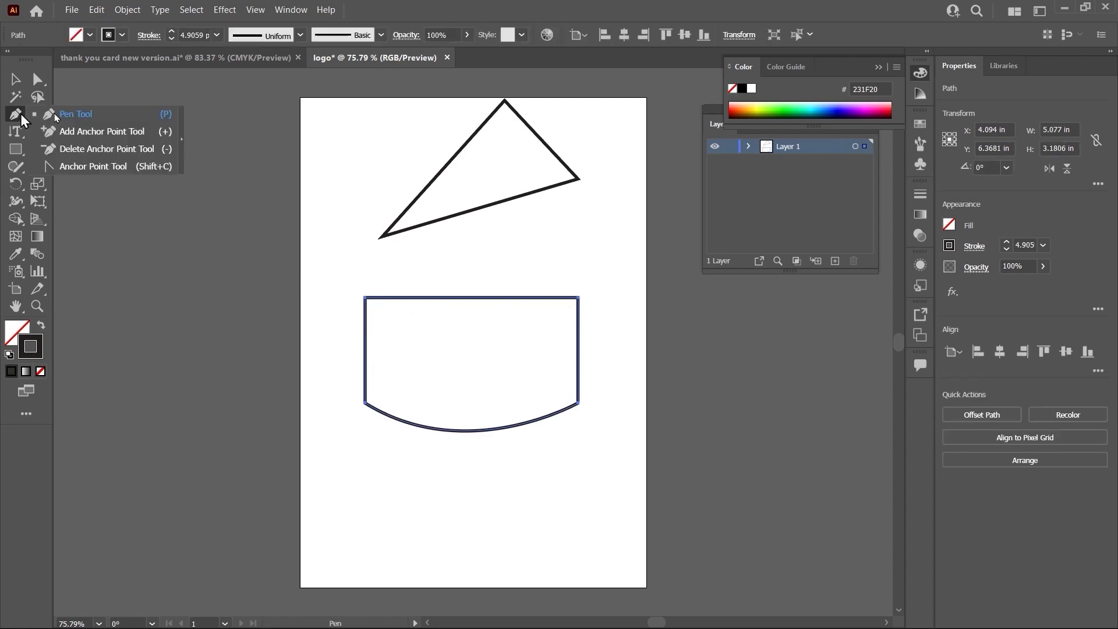
click(89, 133)
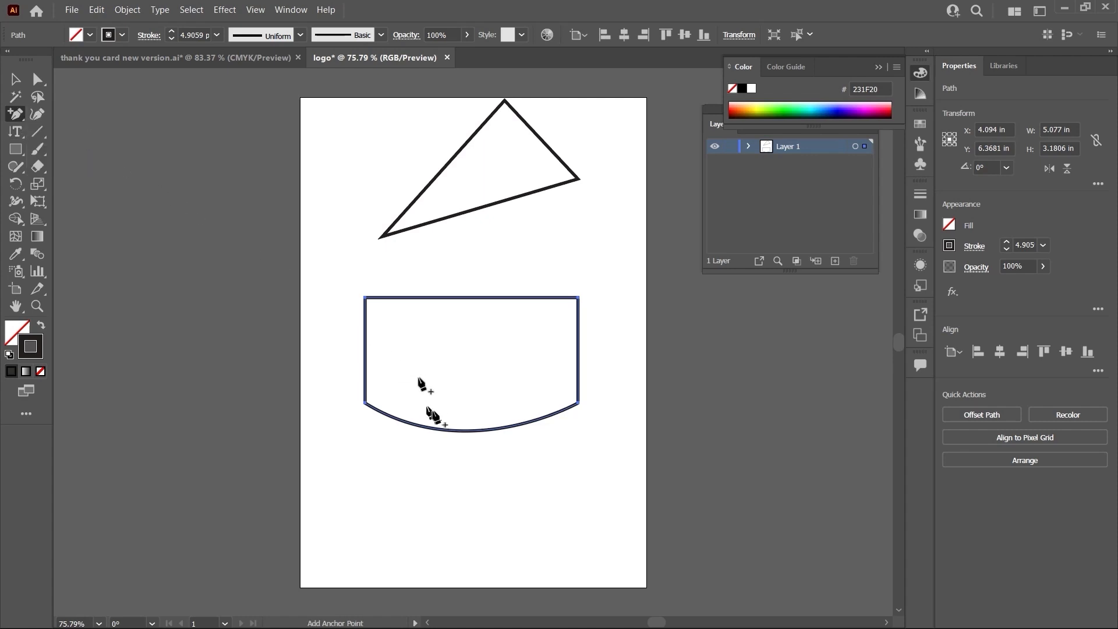
click(468, 431)
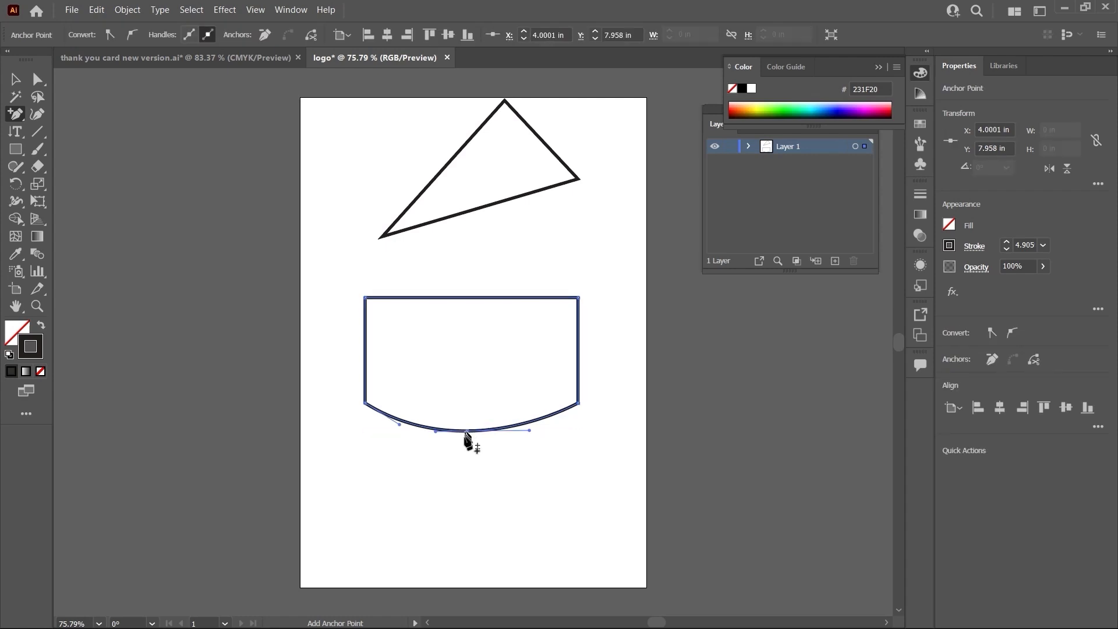
click(469, 298)
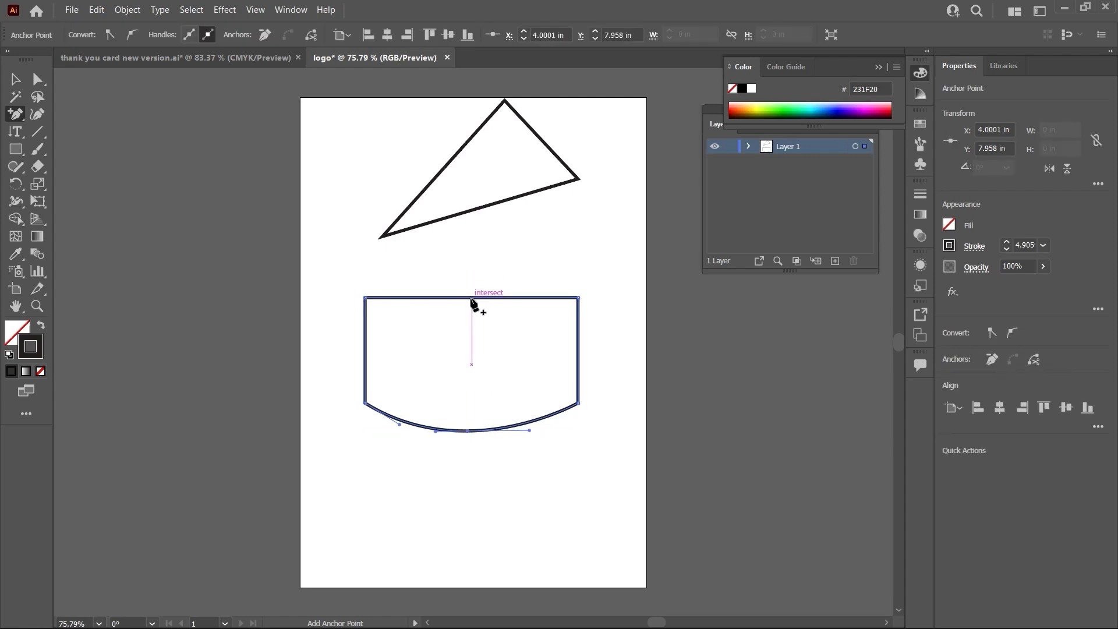
- Reshape the lower shape's bottom curve into an S-wave with the Anchor Point tool at its middle anchor, making the shape about 3.6 in tall
click(21, 119)
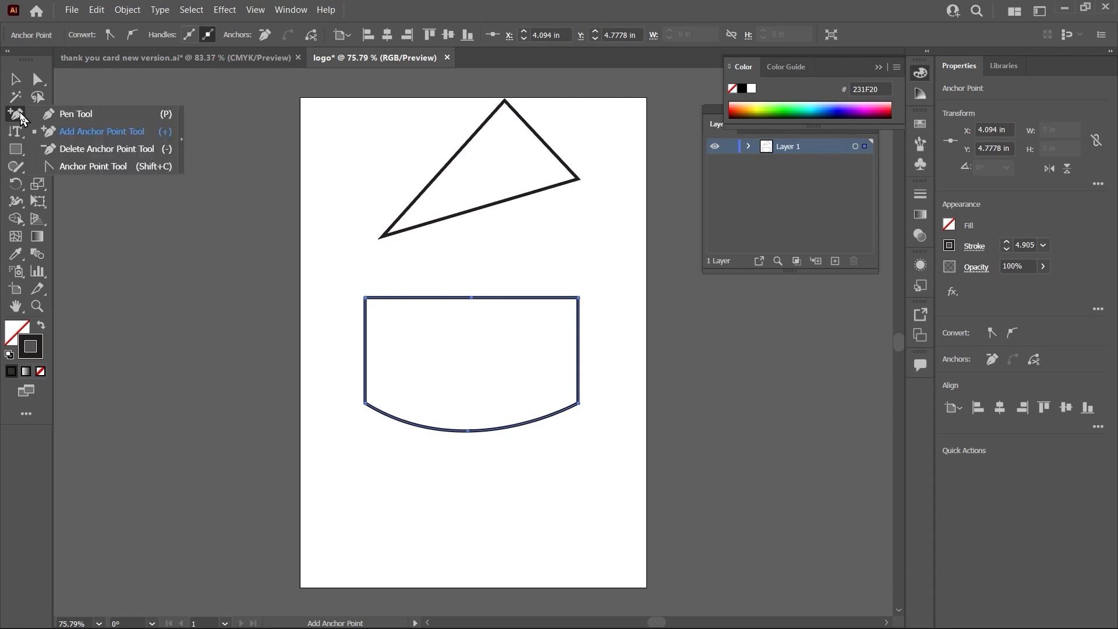
click(86, 166)
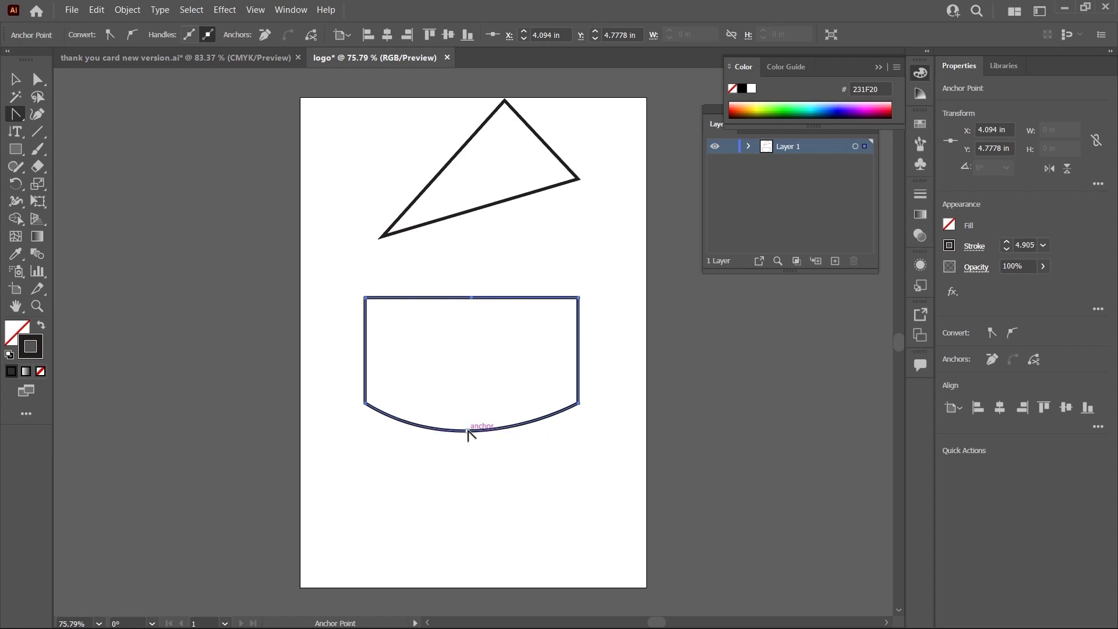
drag(469, 432, 452, 378)
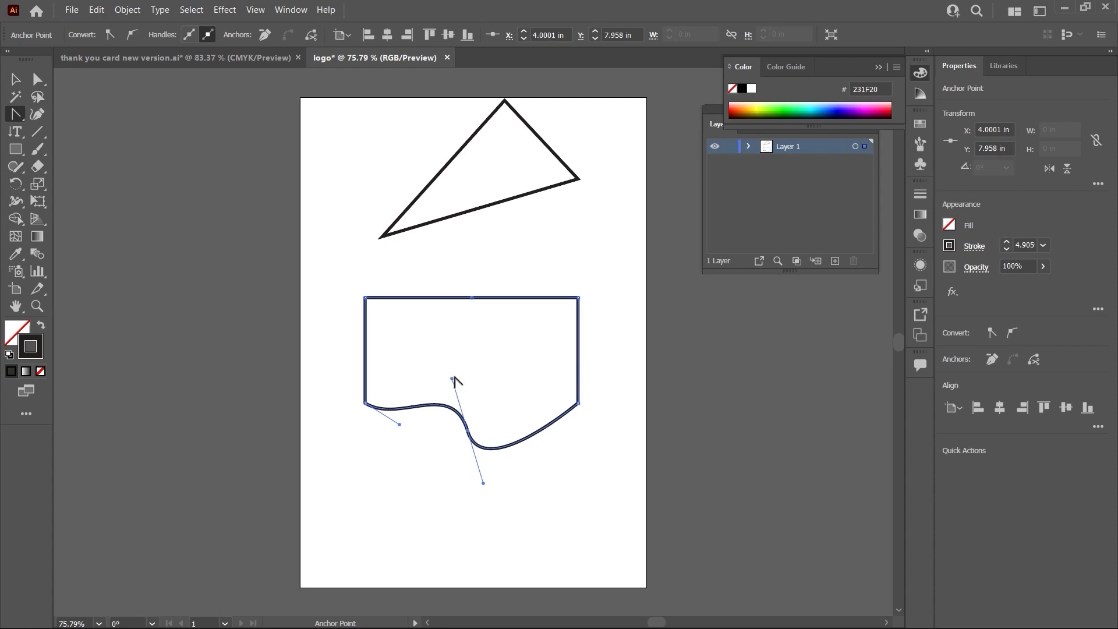
mouse_move(453, 379)
mouse_down()
mouse_move(442, 378)
mouse_move(488, 376)
mouse_move(452, 364)
mouse_up()
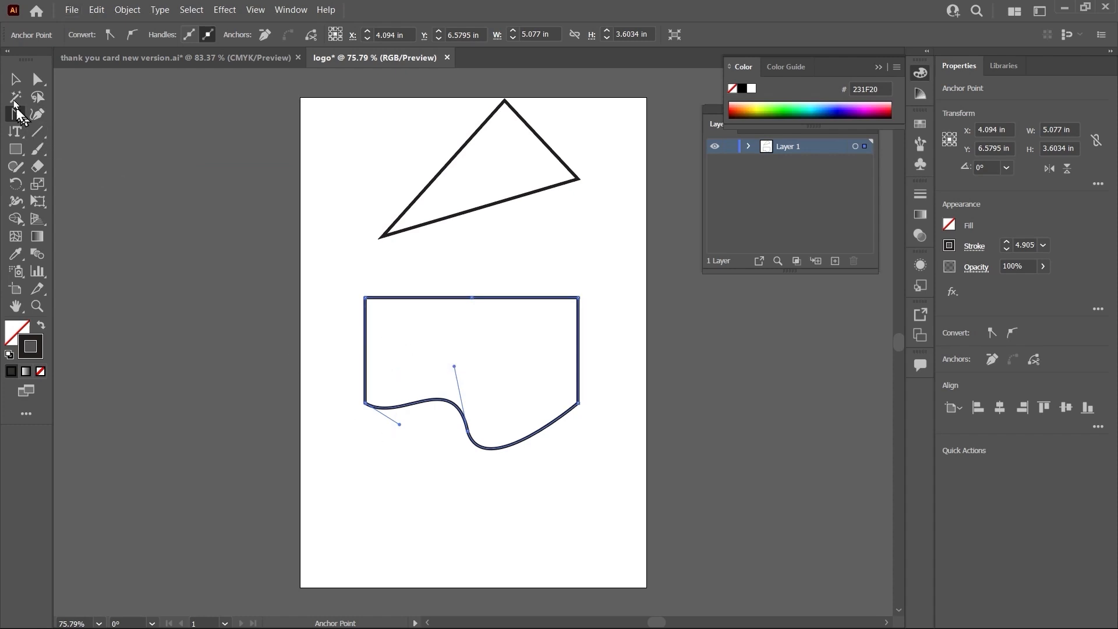
- Draw an open Pen path below the wavy-bottomed shape, about 6 by 2.78 in, mixing straight and looping curved segments
drag(15, 119, 75, 108)
click(368, 514)
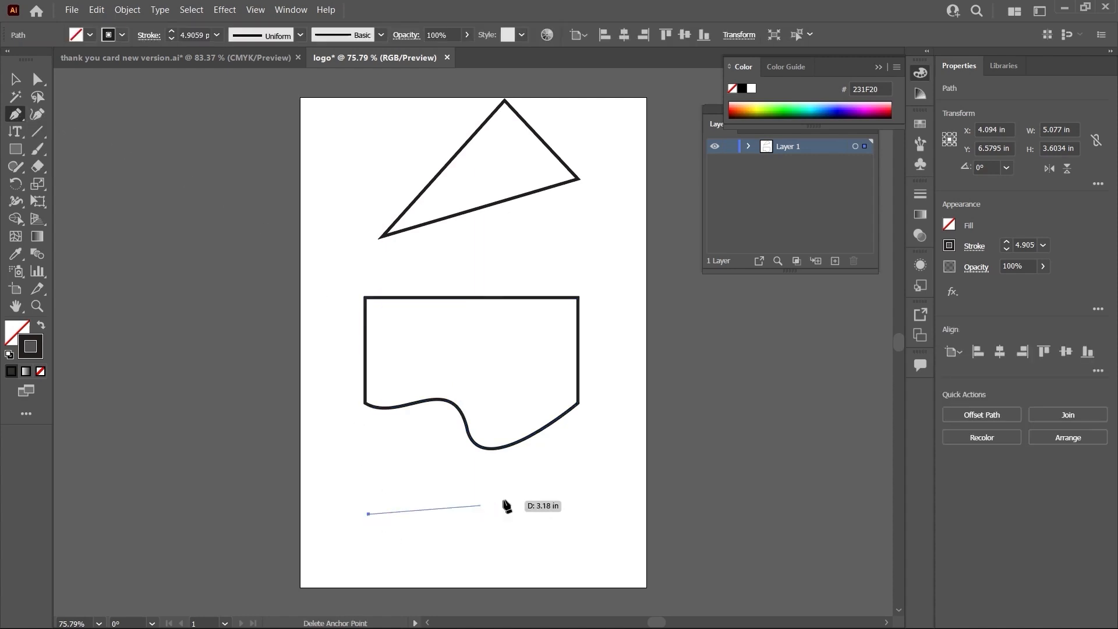
click(518, 500)
drag(578, 460, 608, 432)
drag(578, 507, 553, 569)
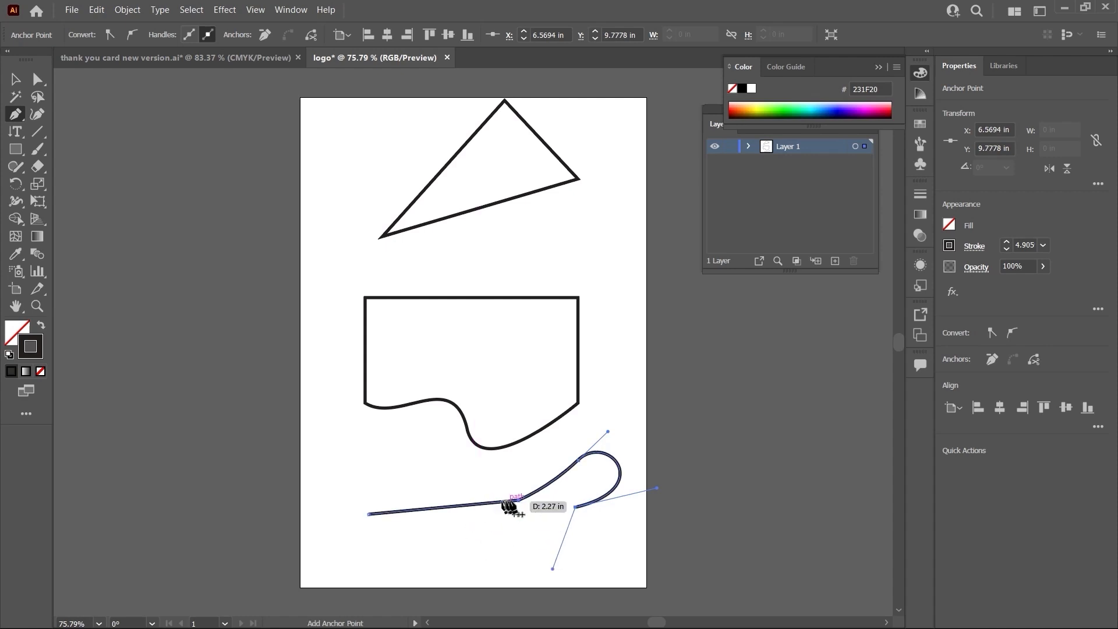
drag(504, 532, 354, 491)
click(547, 463)
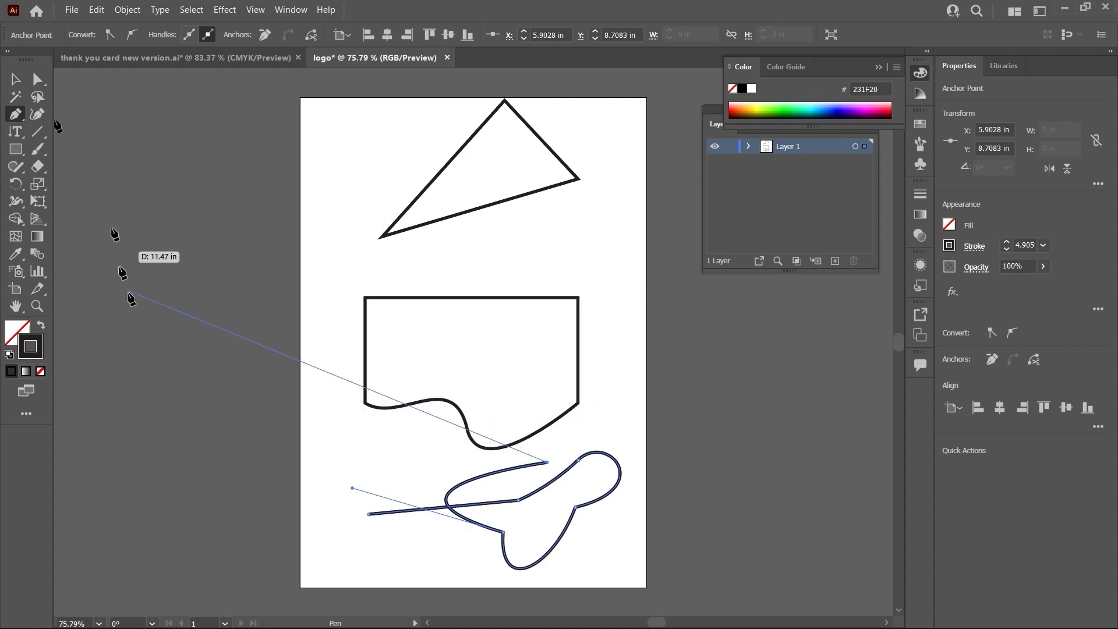
- Delete the open looping path at the bottom of the artboard
click(16, 82)
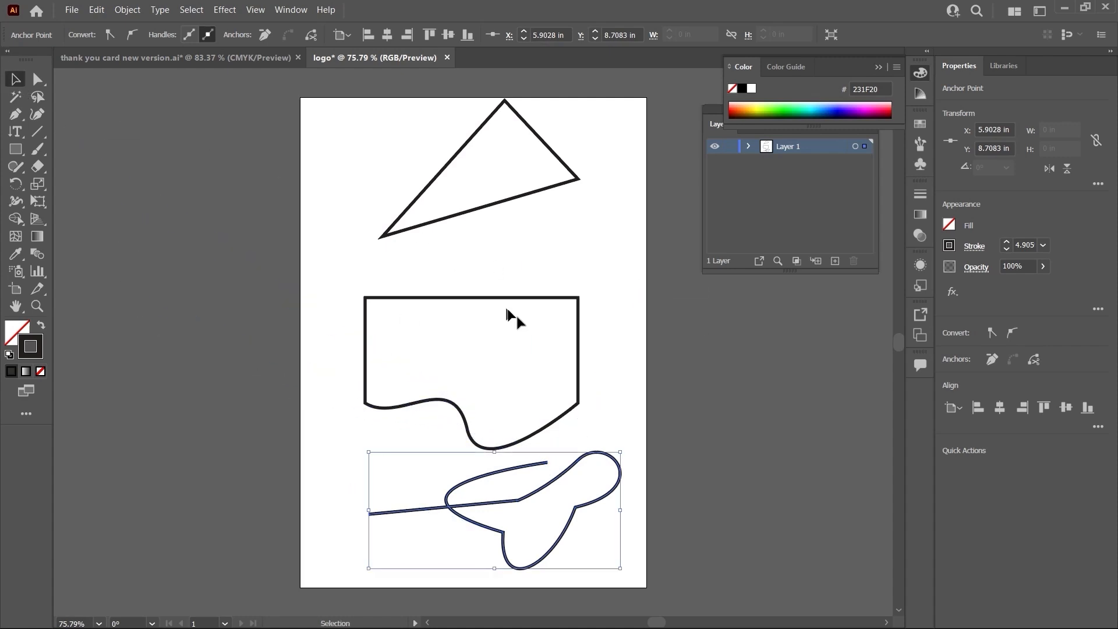
click(601, 287)
drag(644, 451, 452, 547)
click(662, 431)
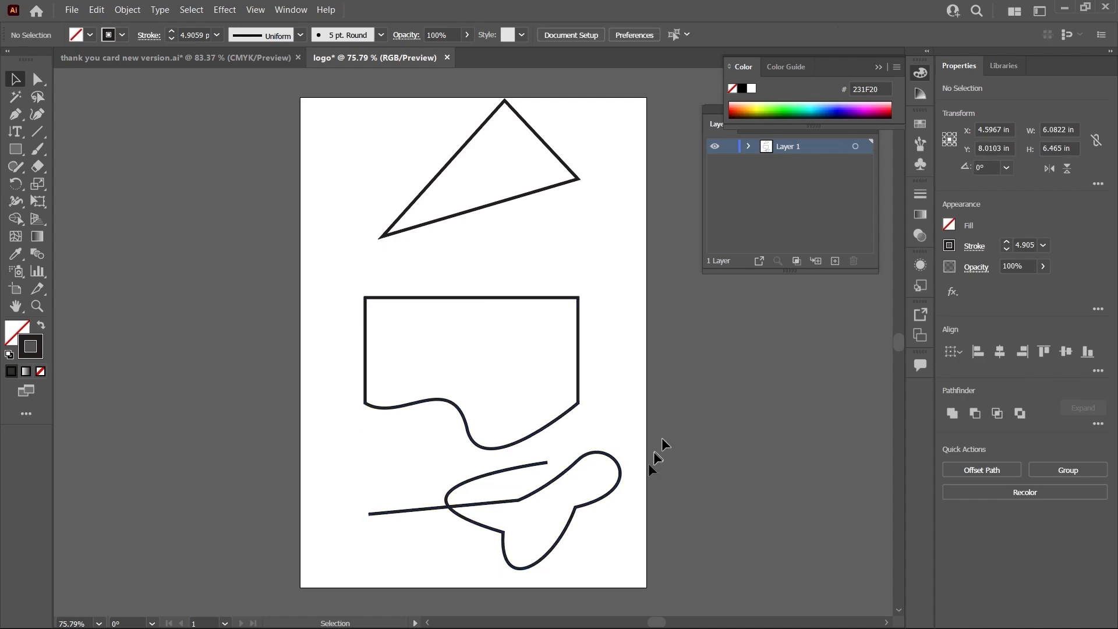
click(597, 501)
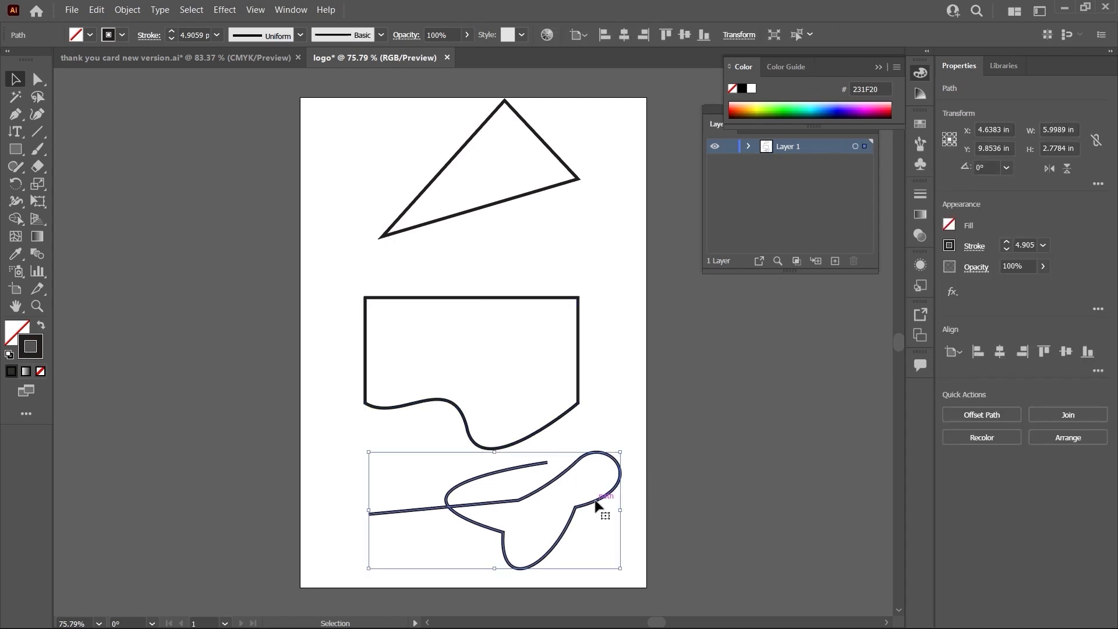
key(Delete)
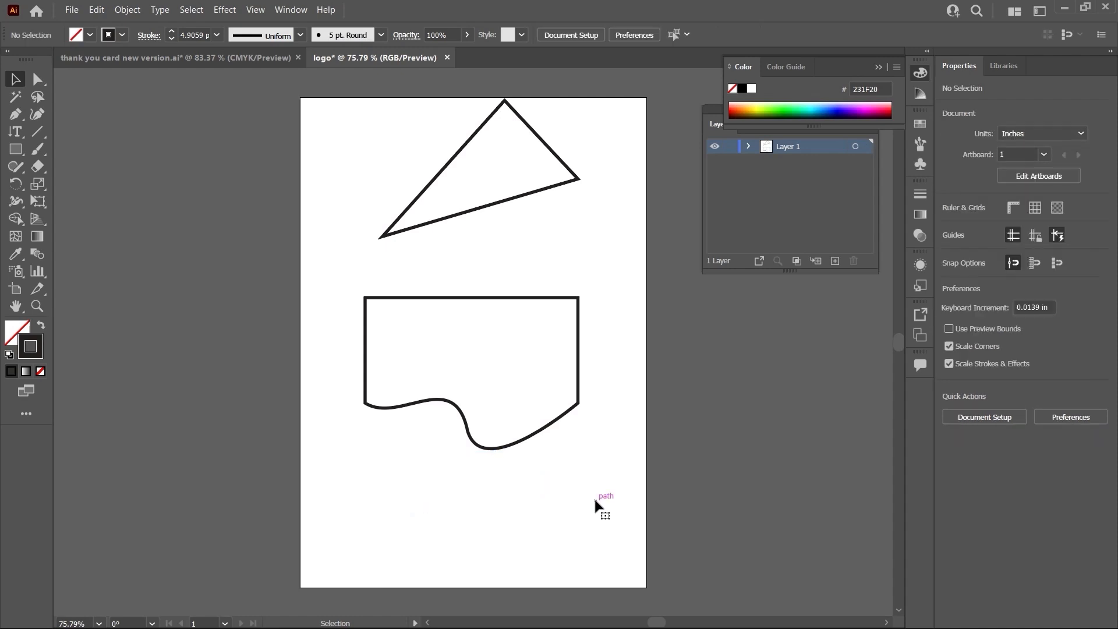
- Move the wavy-bottomed shape straight down by about 0.54 in and deselect it
click(564, 411)
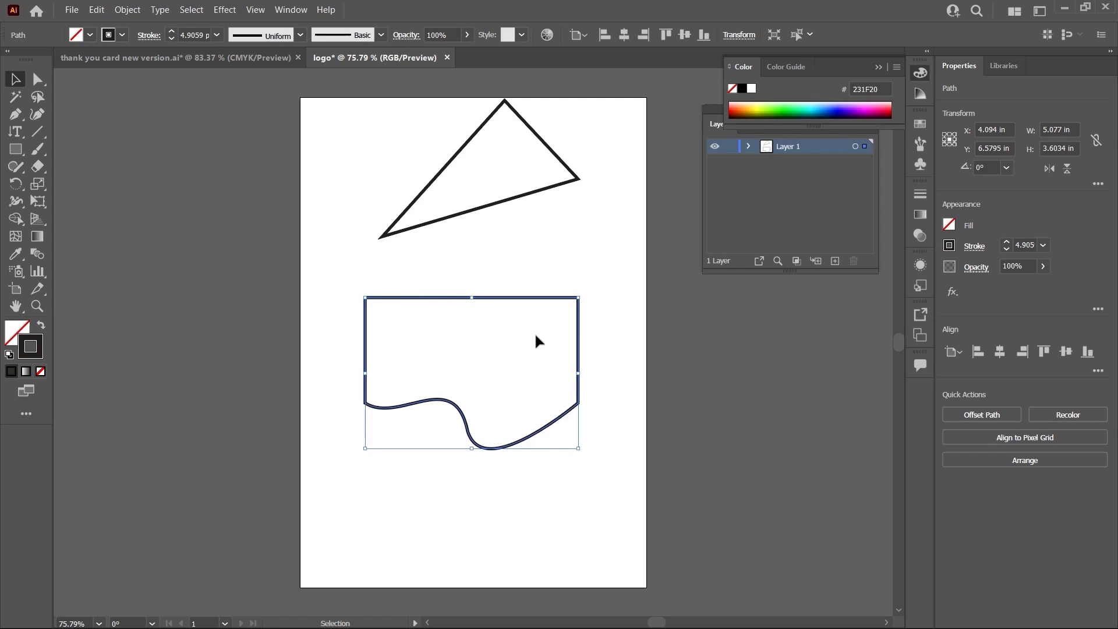
click(618, 276)
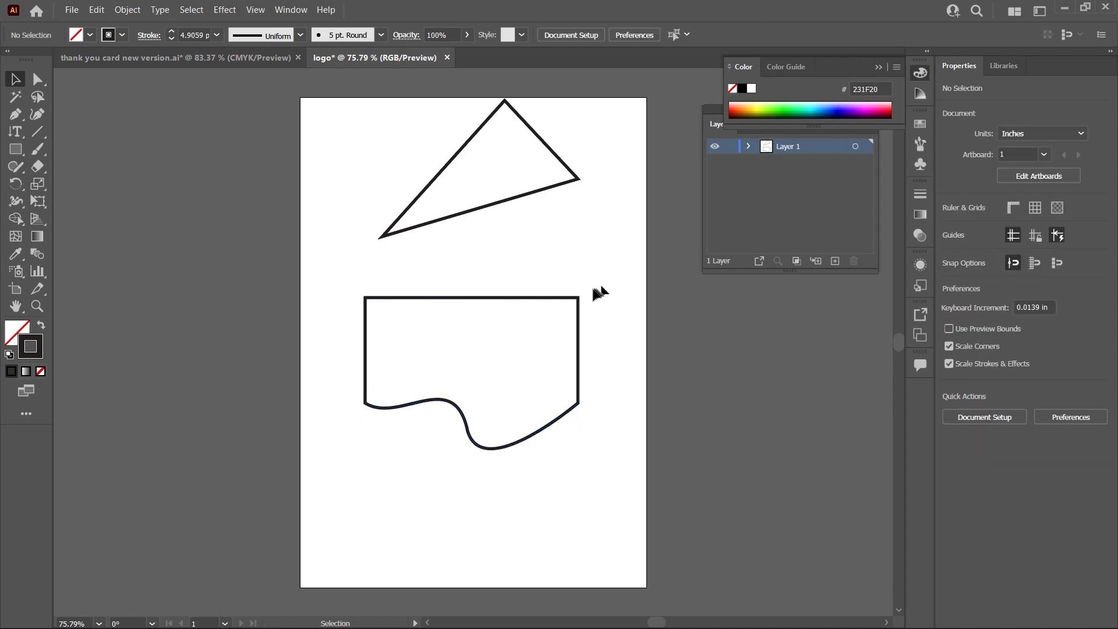
click(578, 350)
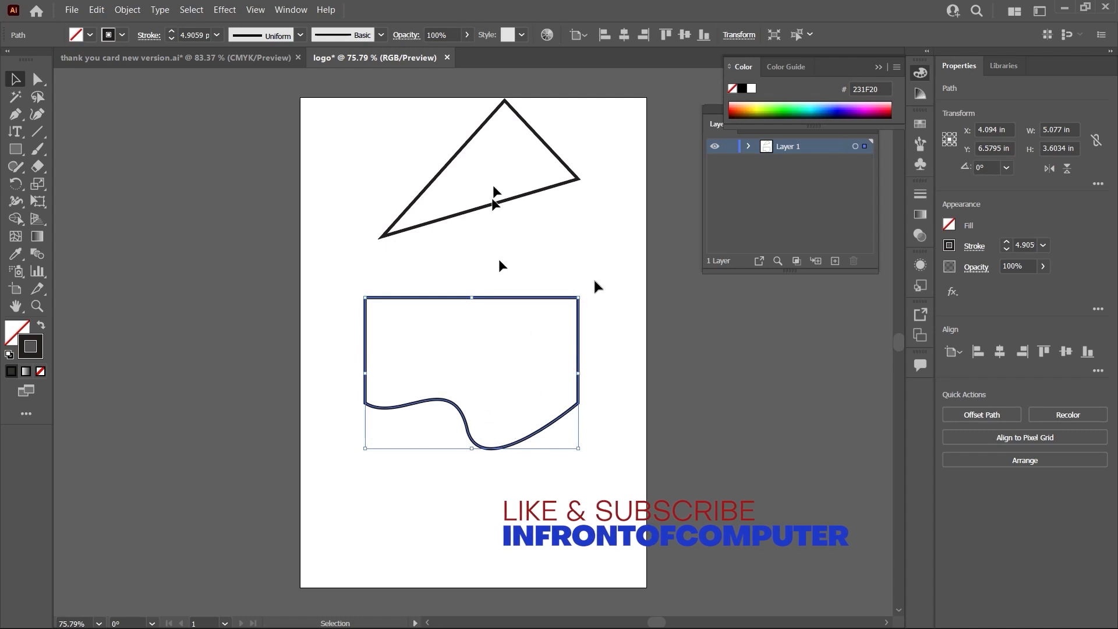
drag(547, 298, 549, 321)
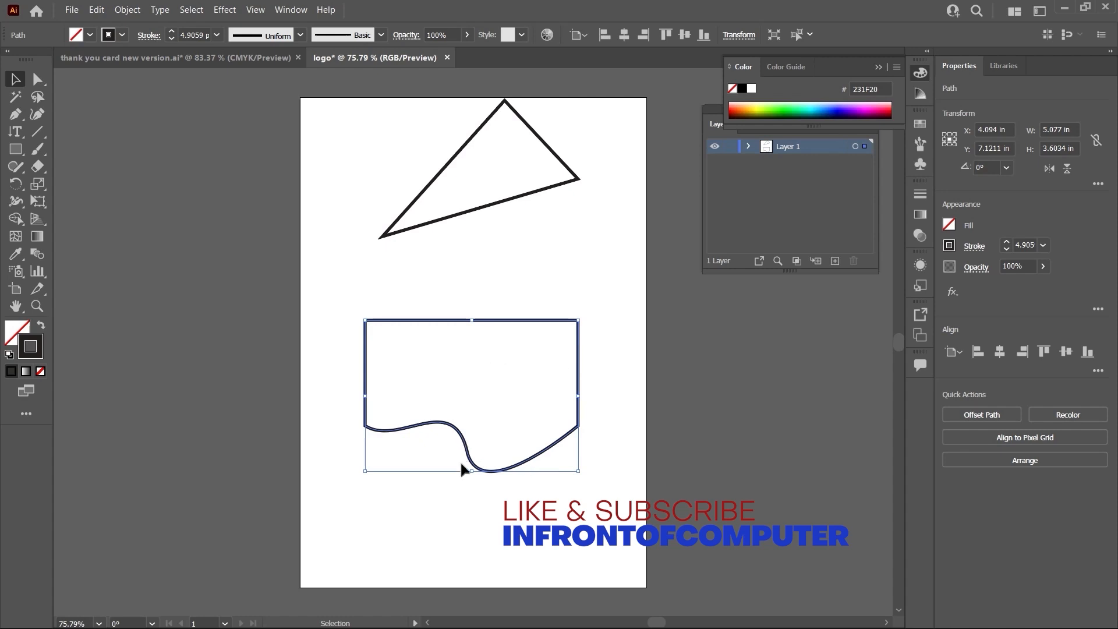
click(650, 398)
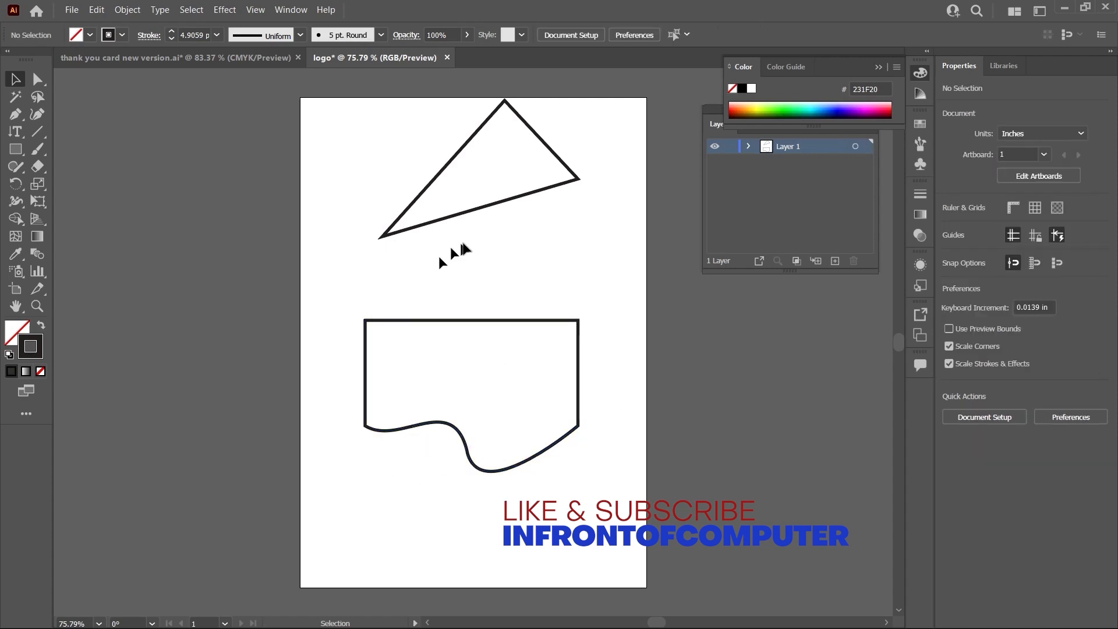
- Move the wavy-bottomed shape with the Move transform, using a distance of 0.5417 in and an angle of 177°
click(579, 359)
right_click(581, 362)
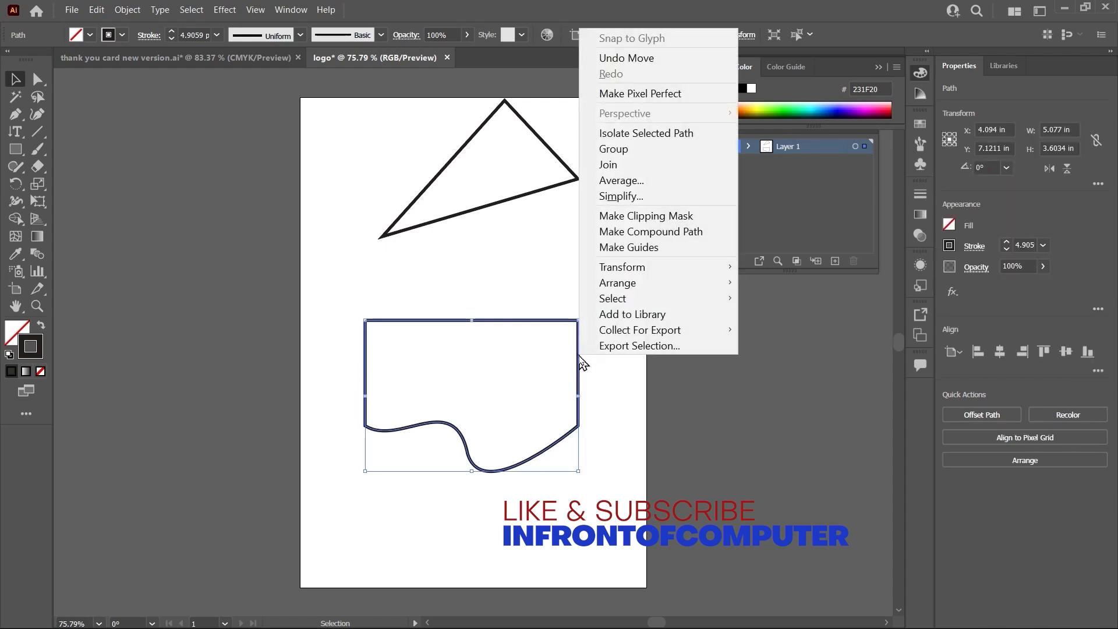
mouse_move(664, 279)
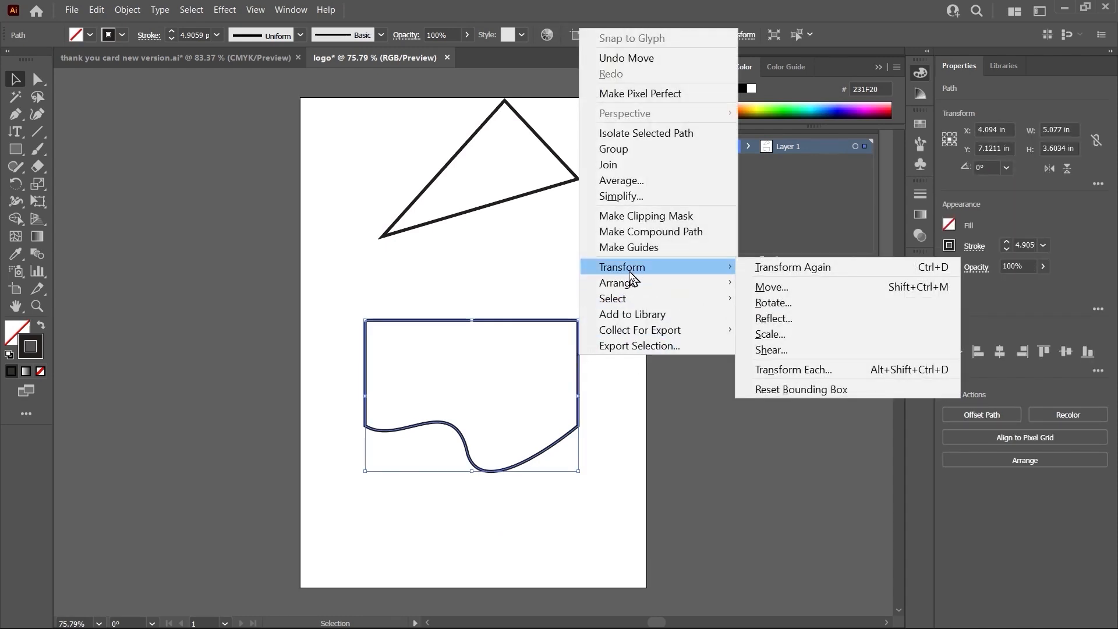
click(793, 288)
drag(569, 153, 653, 150)
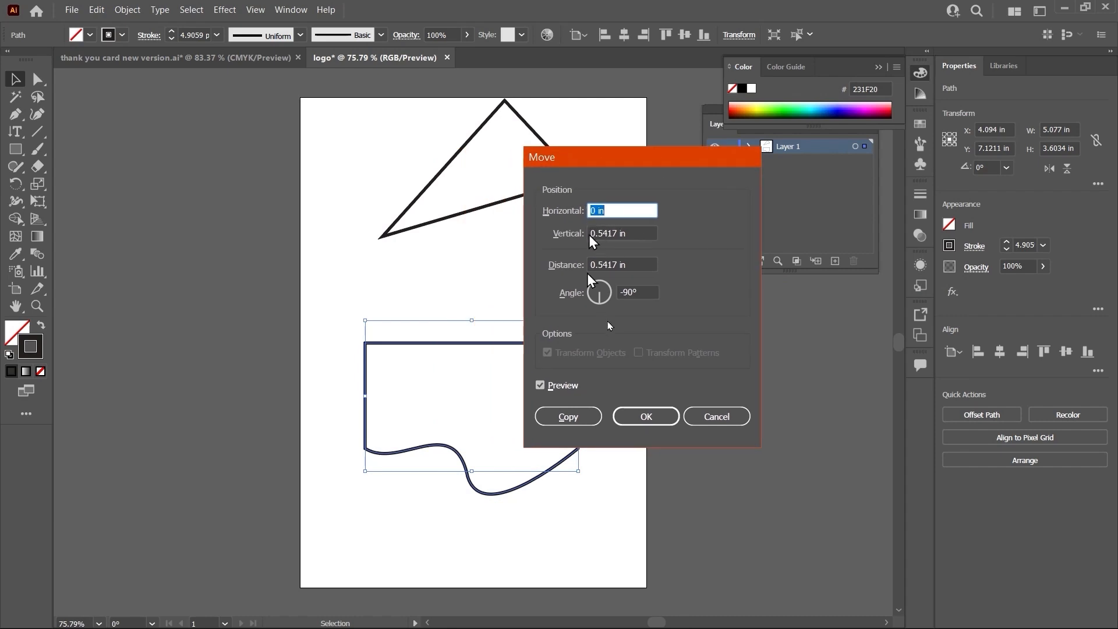
mouse_move(611, 296)
mouse_down()
mouse_move(616, 303)
mouse_move(589, 295)
mouse_up()
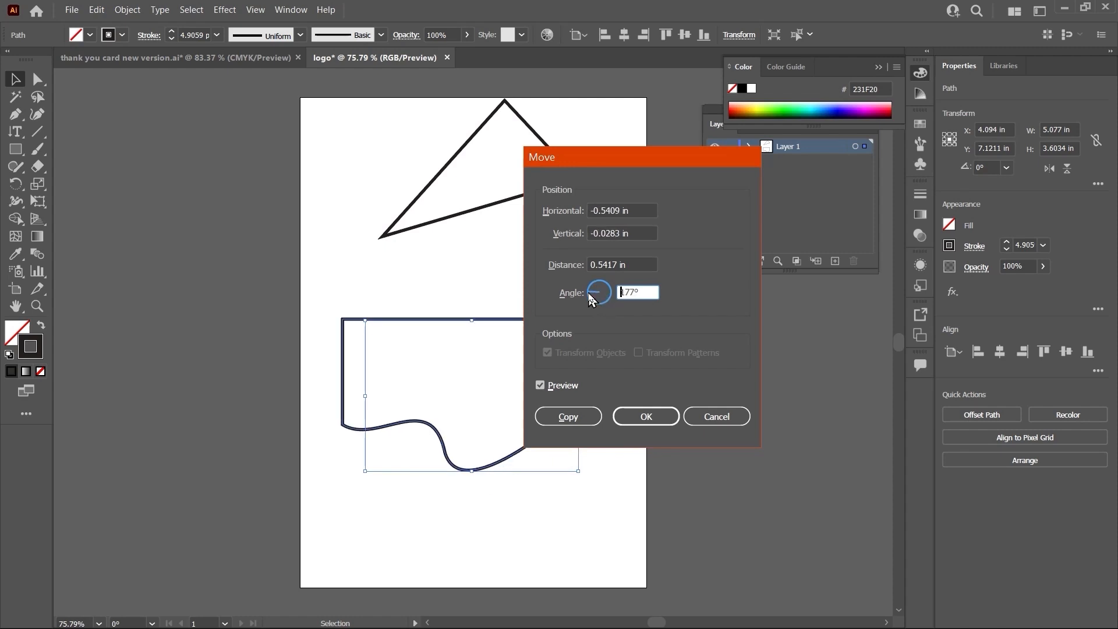
click(670, 417)
- Shift the wavy-bottomed shape about 0.35 in to the right, keeping its height on the artboard
click(569, 299)
click(555, 348)
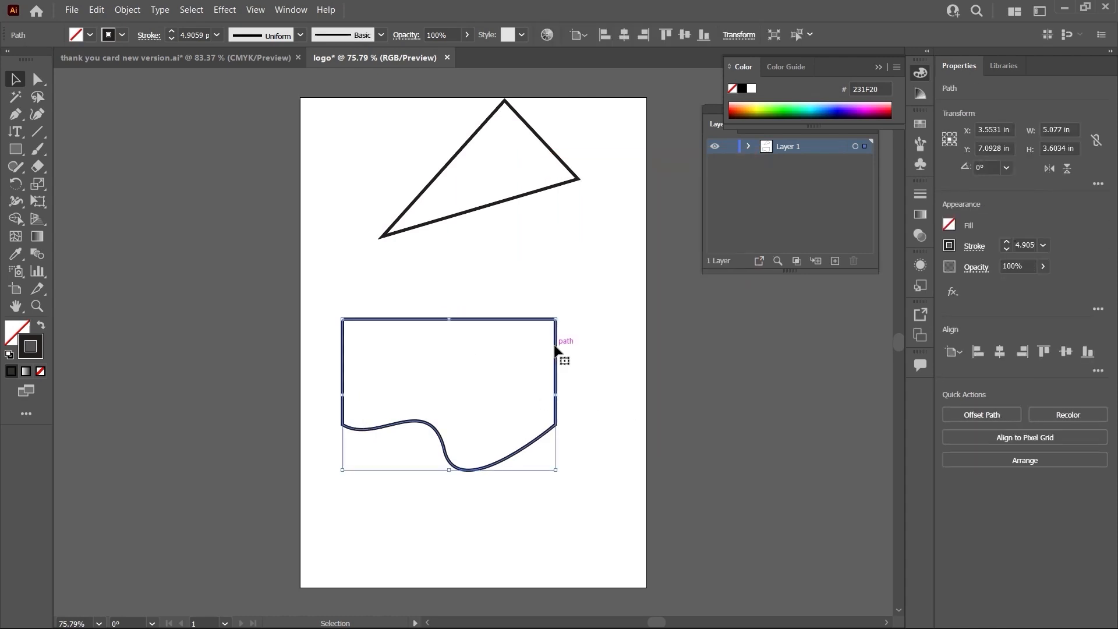
drag(556, 349, 571, 349)
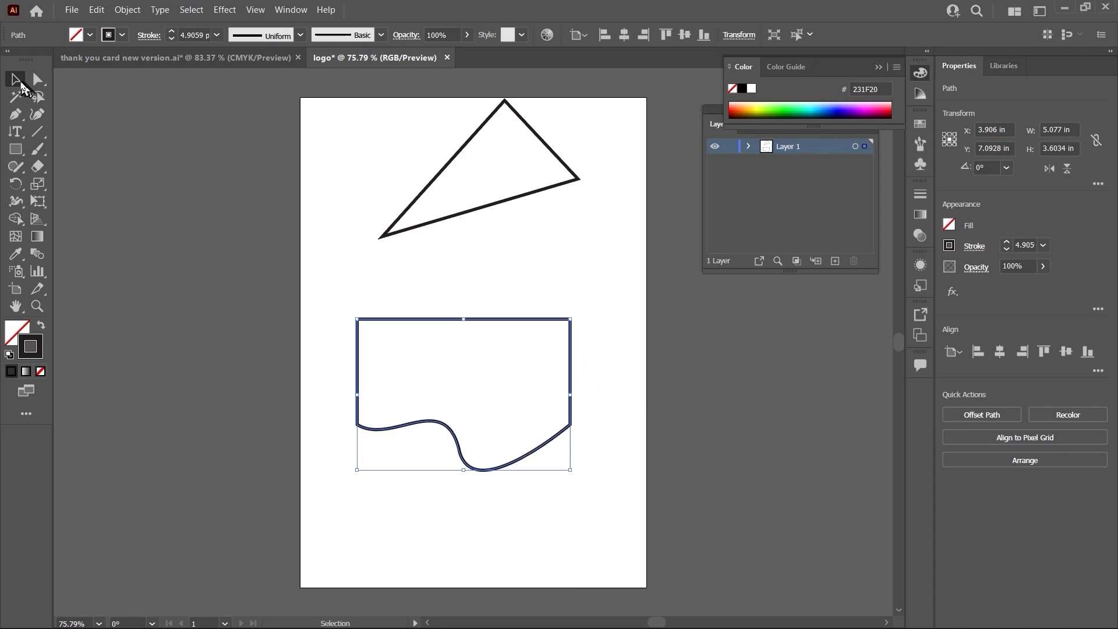
- Create a mirrored copy of the wavy-bottomed shape by reflecting it across the vertical axis, then deselect it
right_click(571, 373)
mouse_move(688, 290)
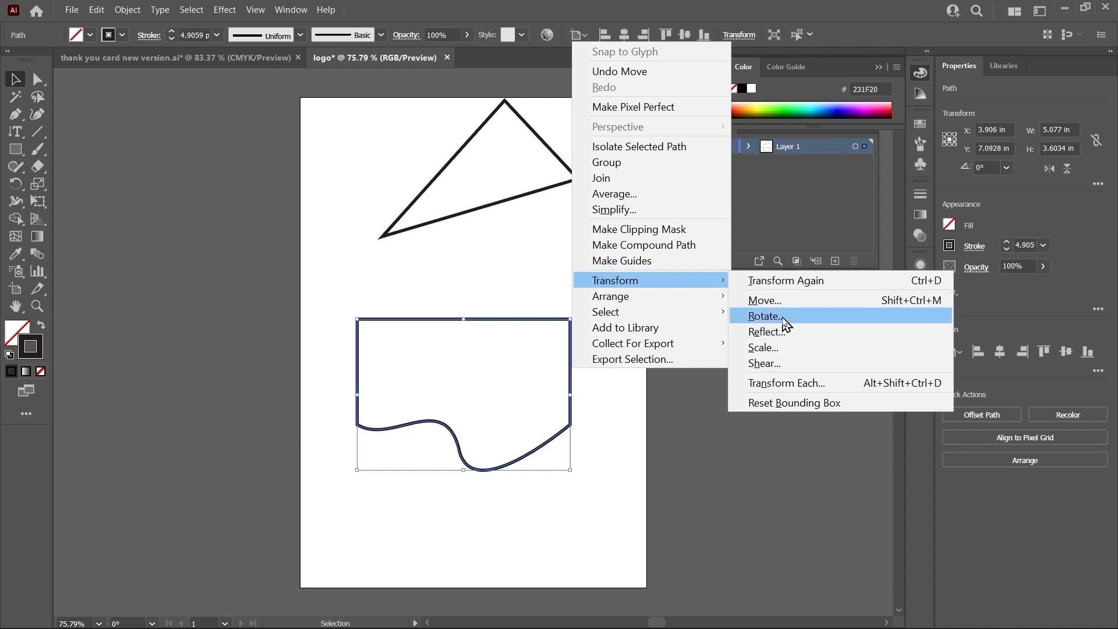
click(767, 331)
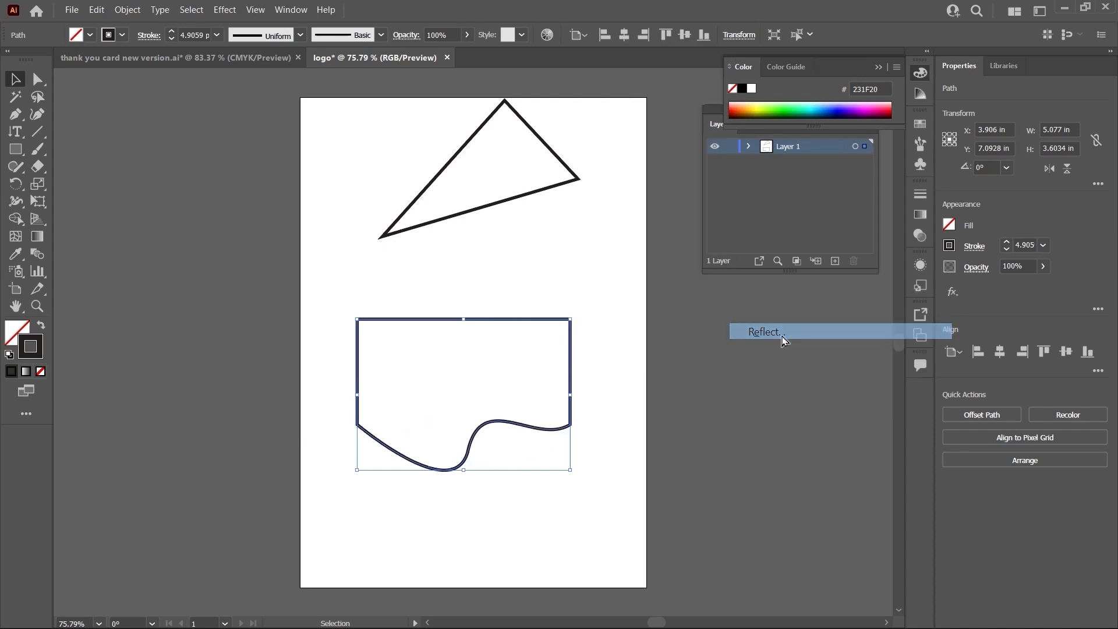
drag(594, 198, 838, 198)
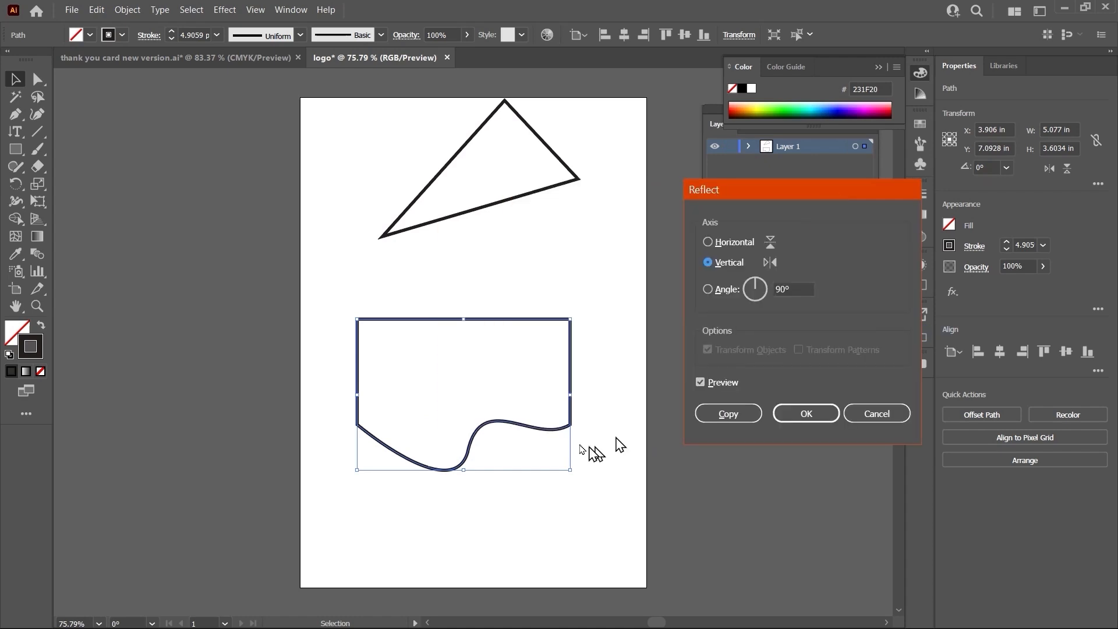
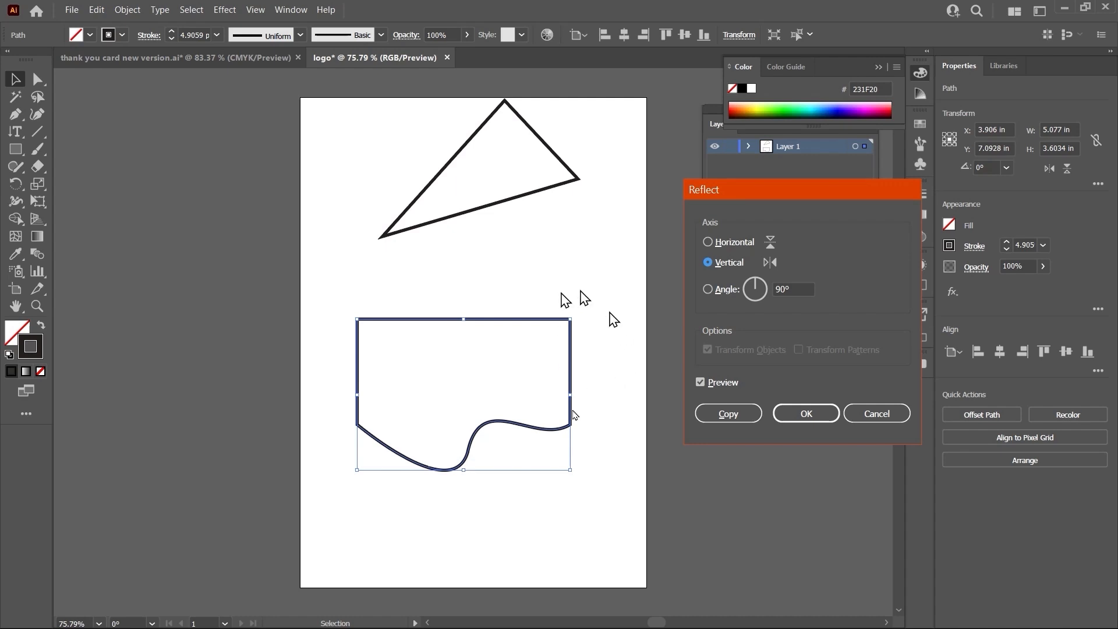
click(733, 413)
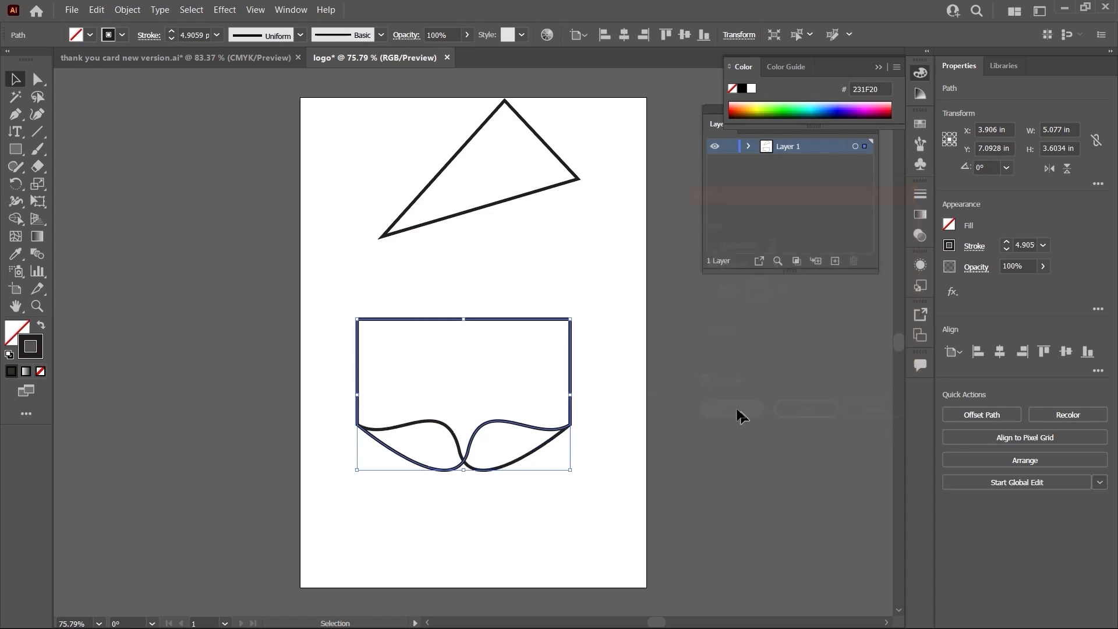
click(591, 363)
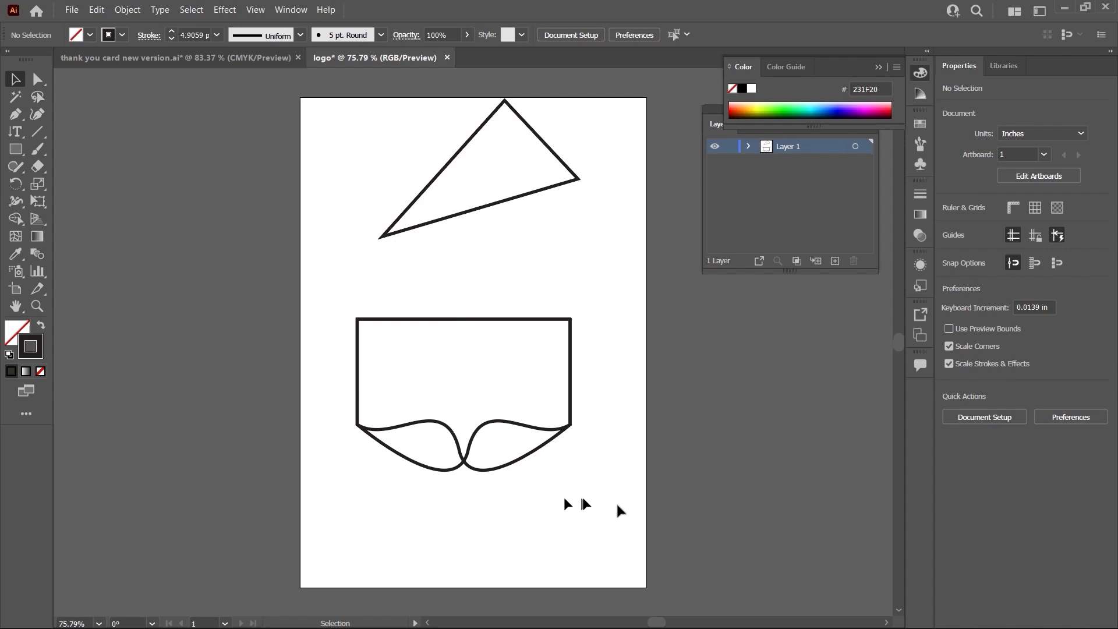
- Pull the original wavy-bottomed shape up and away from its mirrored copy, then realign it over the copy and deselect it
click(451, 428)
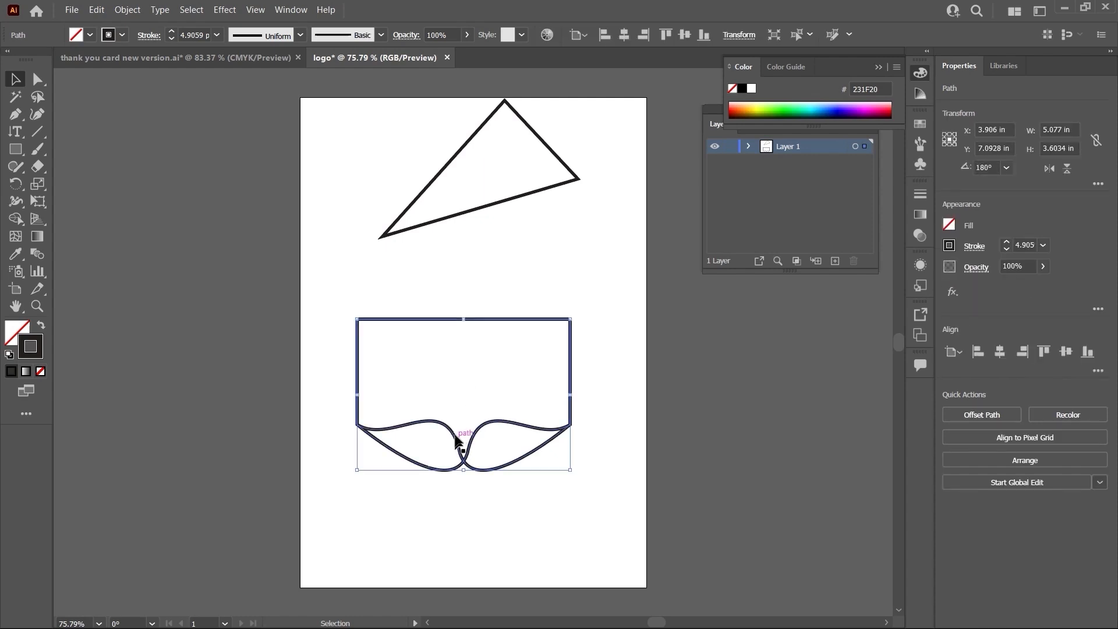
drag(456, 444, 511, 380)
click(591, 472)
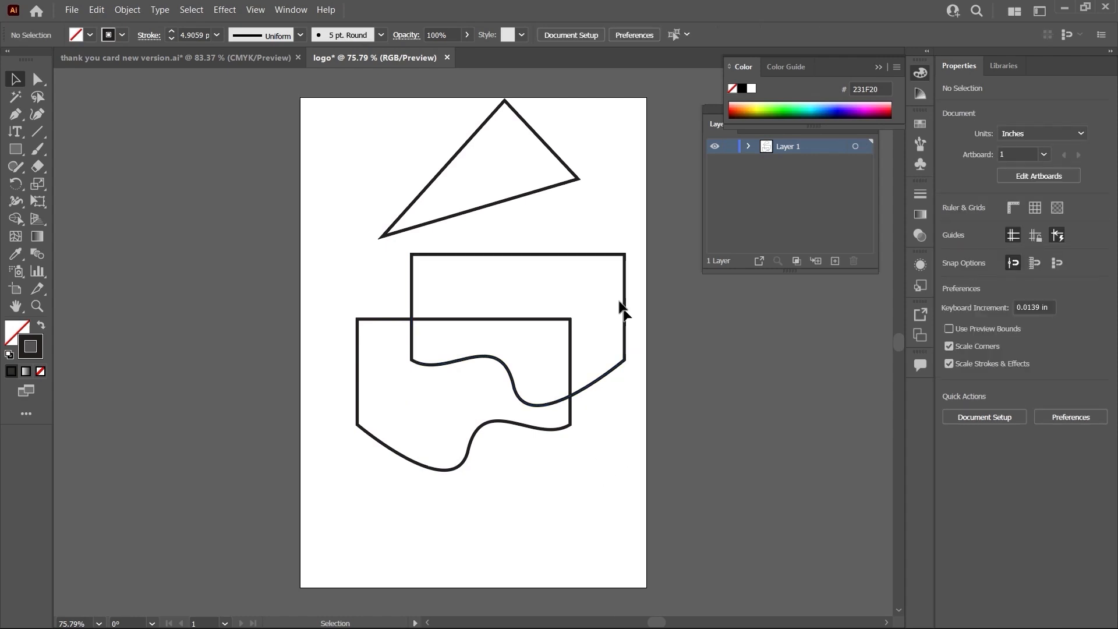
mouse_move(566, 258)
mouse_down()
mouse_move(536, 260)
mouse_move(564, 331)
mouse_move(560, 319)
mouse_move(542, 332)
mouse_move(517, 322)
mouse_up()
click(609, 312)
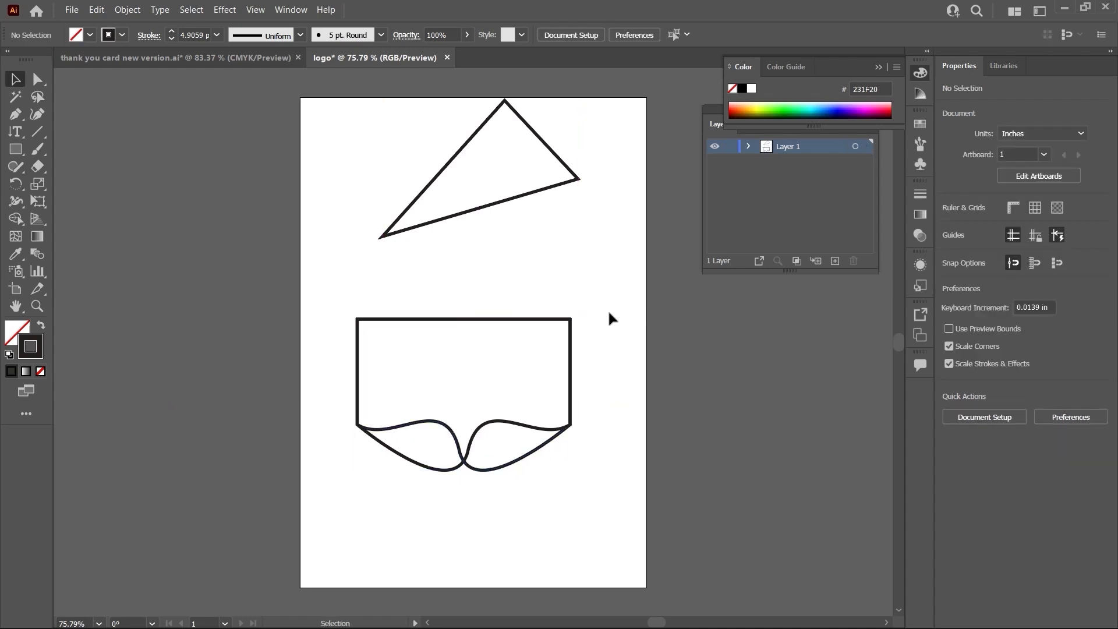
- Undo the last moves and the mirrored copy, bringing back the single wavy-bottomed shape
key(ctrl+z)
key(ctrl+z)
key(ctrl+z)
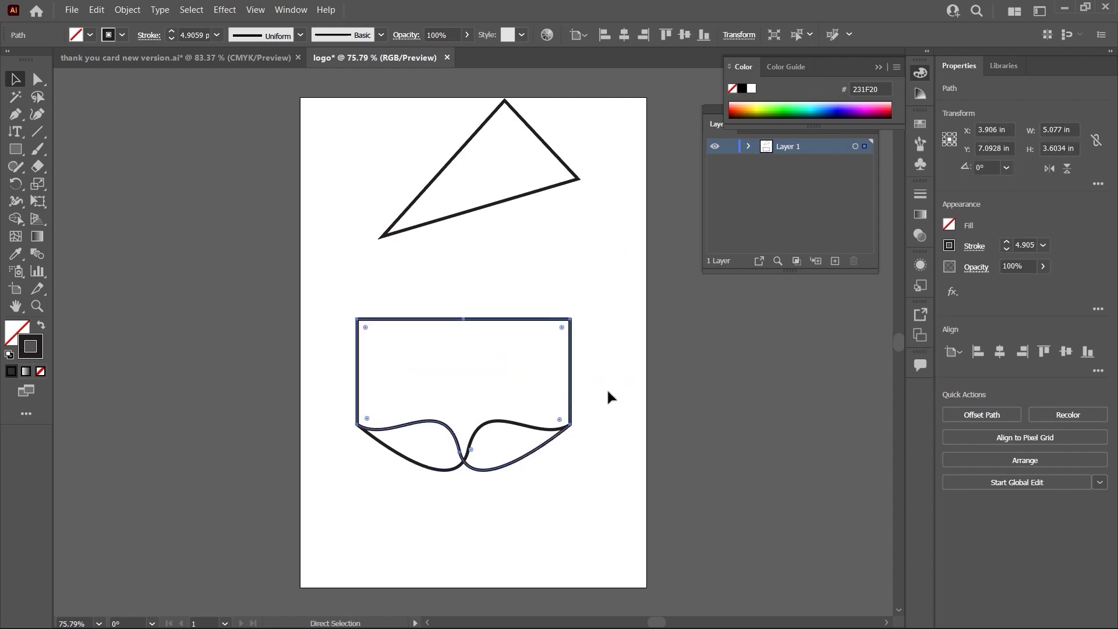
- Rotate the wavy-bottomed shape 175° with the Rotate transform, previewing the angle on the artboard, and deselect it
right_click(574, 378)
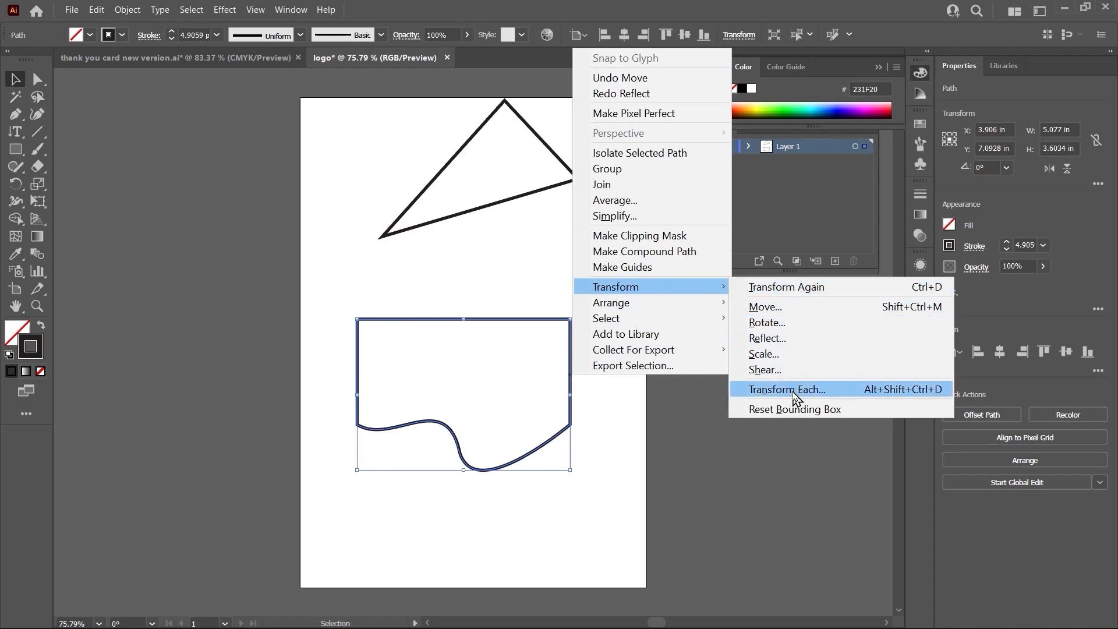
click(796, 325)
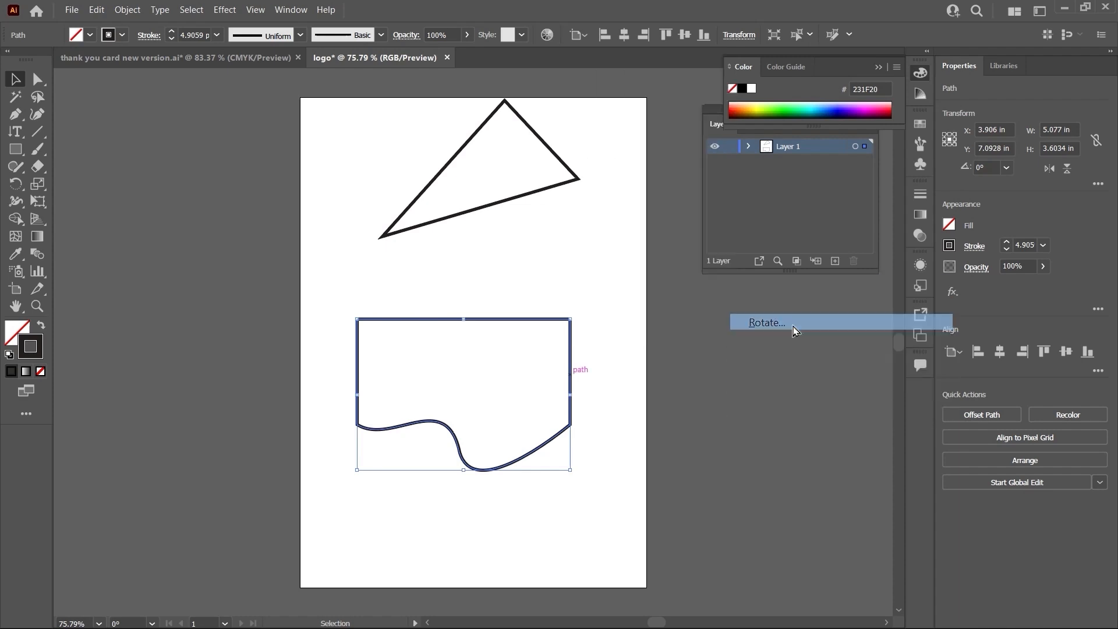
drag(542, 240, 712, 285)
click(621, 389)
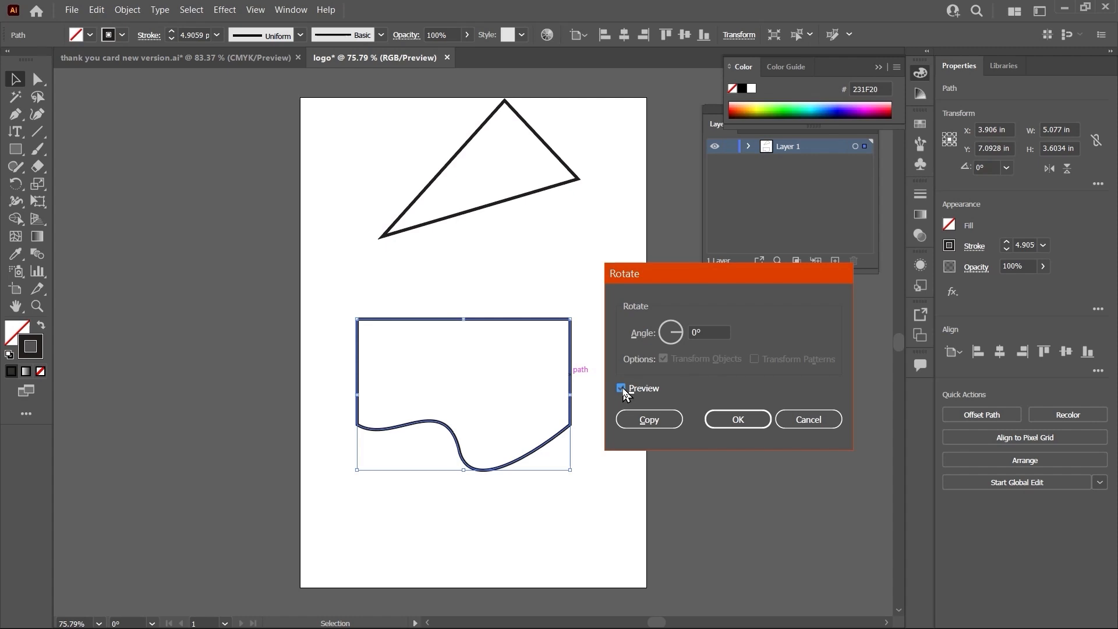
drag(660, 338, 668, 340)
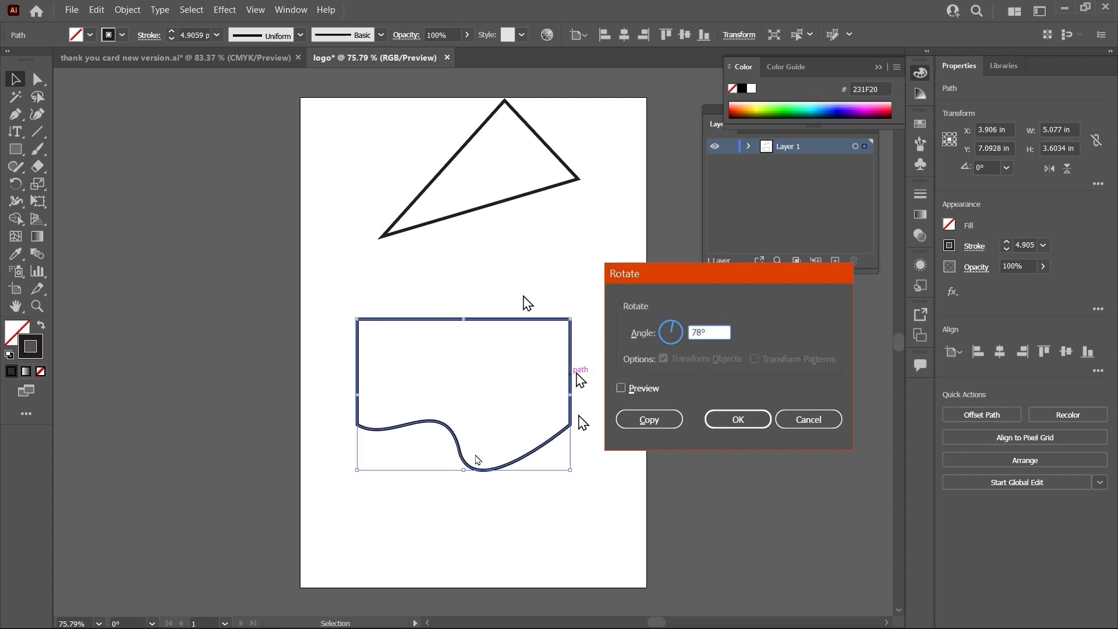
click(621, 390)
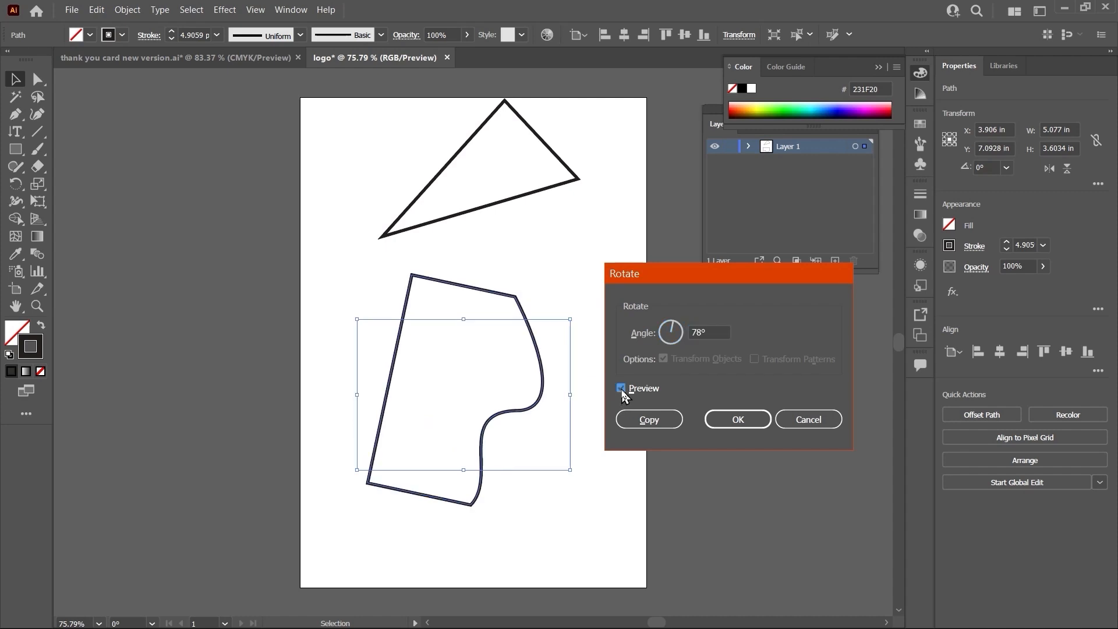
drag(669, 328, 663, 339)
click(748, 417)
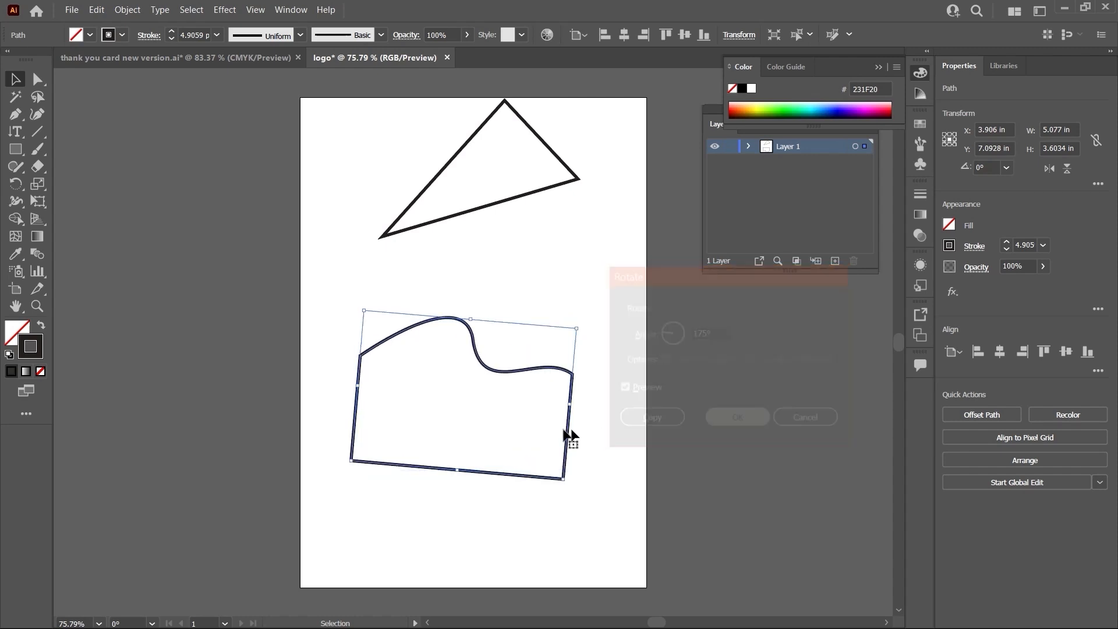
click(556, 389)
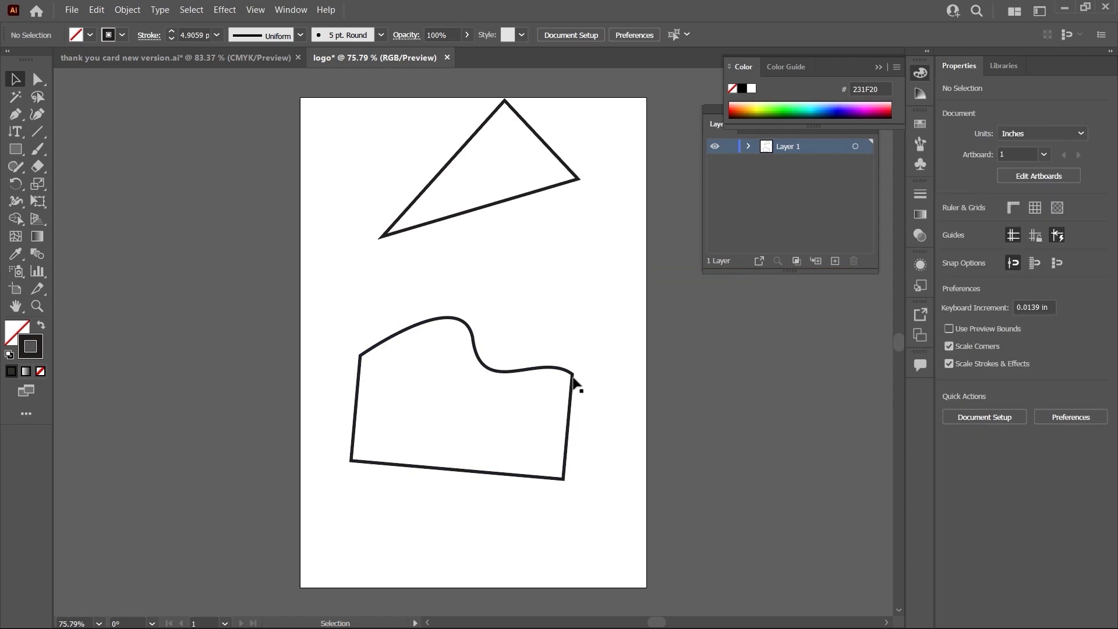
click(575, 377)
right_click(575, 379)
mouse_move(693, 295)
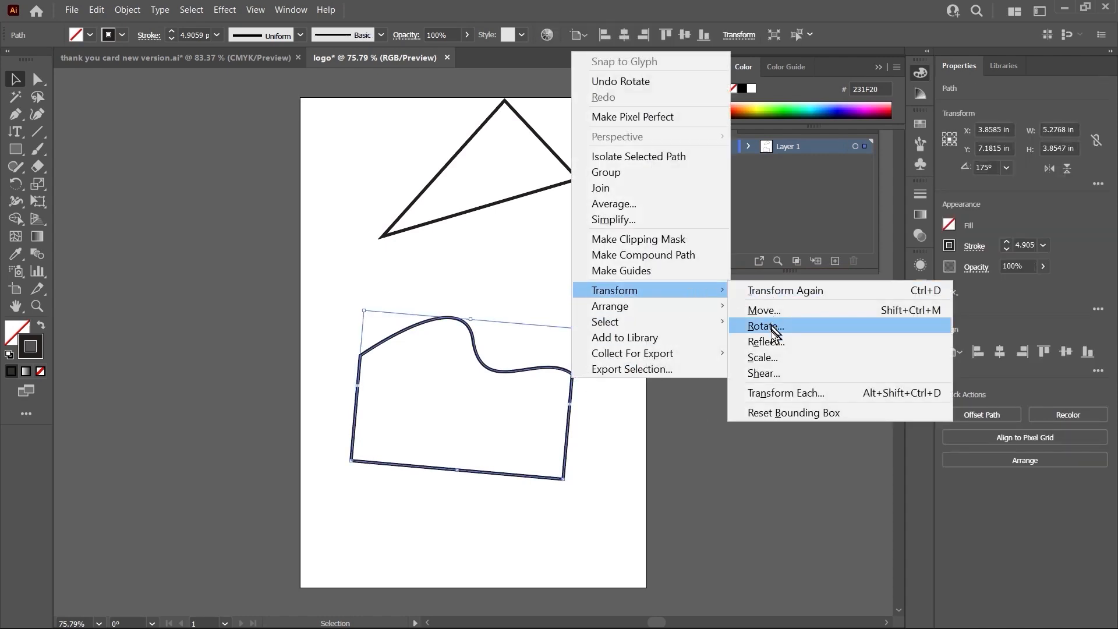
click(647, 454)
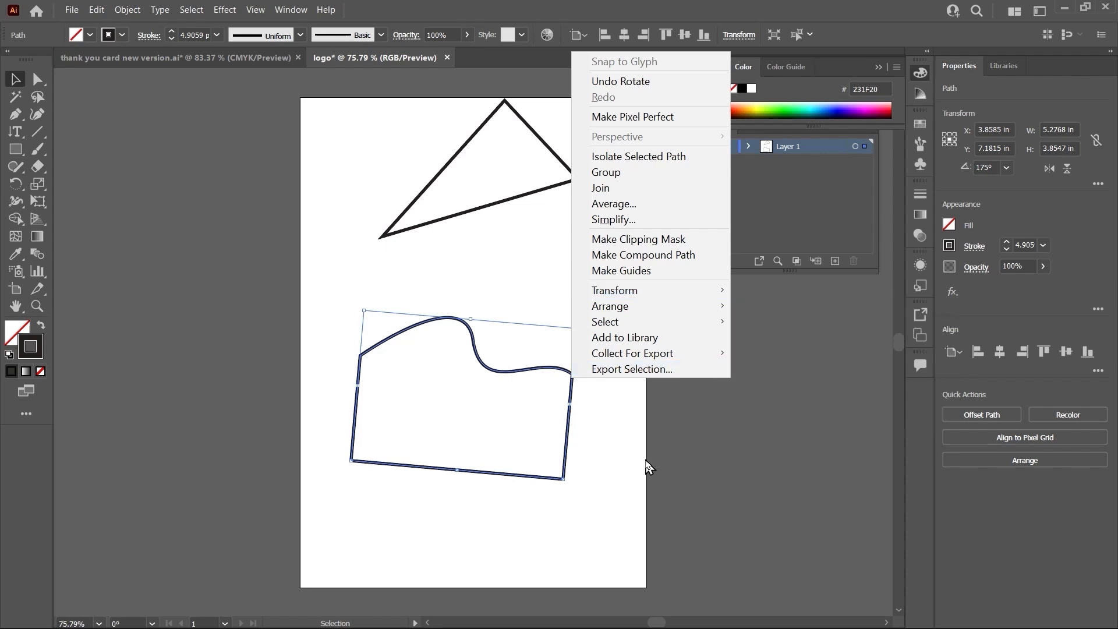
- Rotate the wavy shape freehand by its corner to about 178.84° so its base is nearly level, then deselect it
click(570, 399)
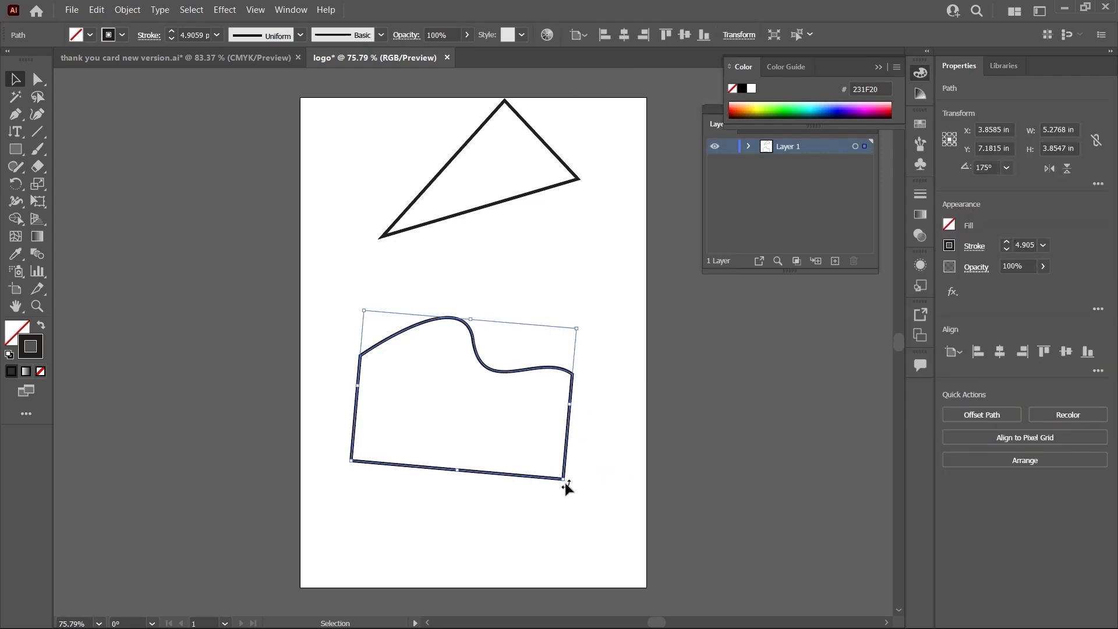
drag(565, 483, 577, 480)
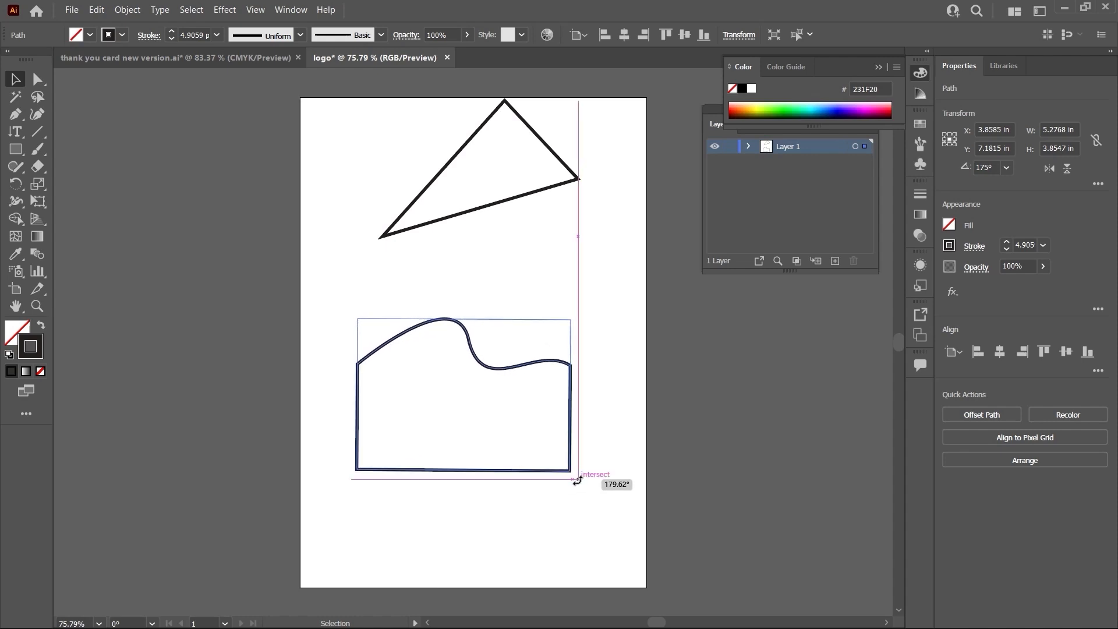
drag(577, 480, 579, 484)
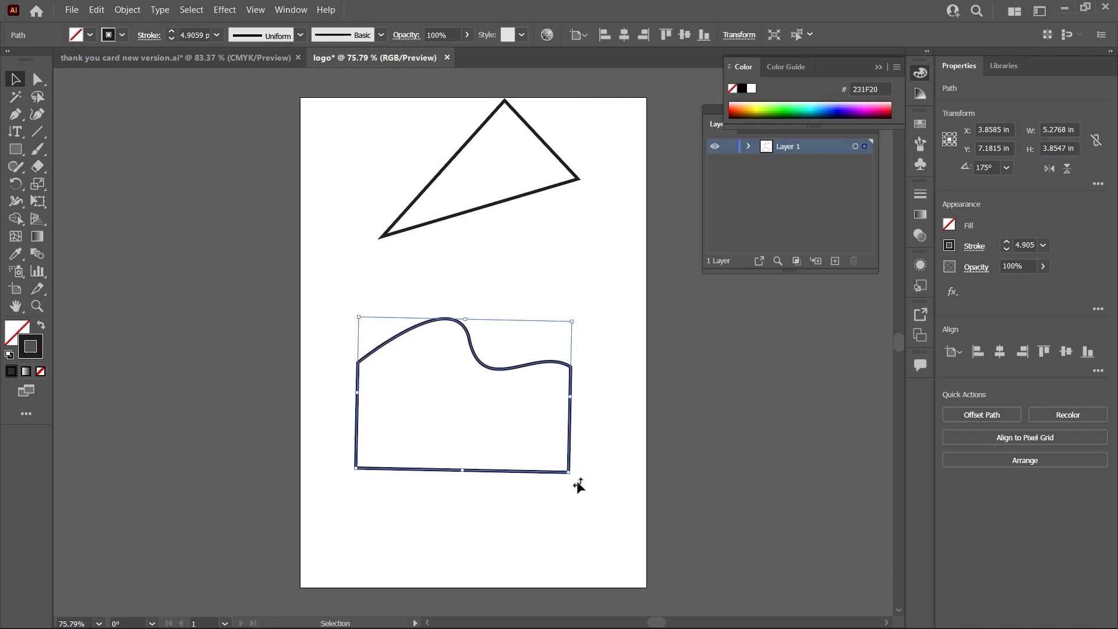
click(609, 460)
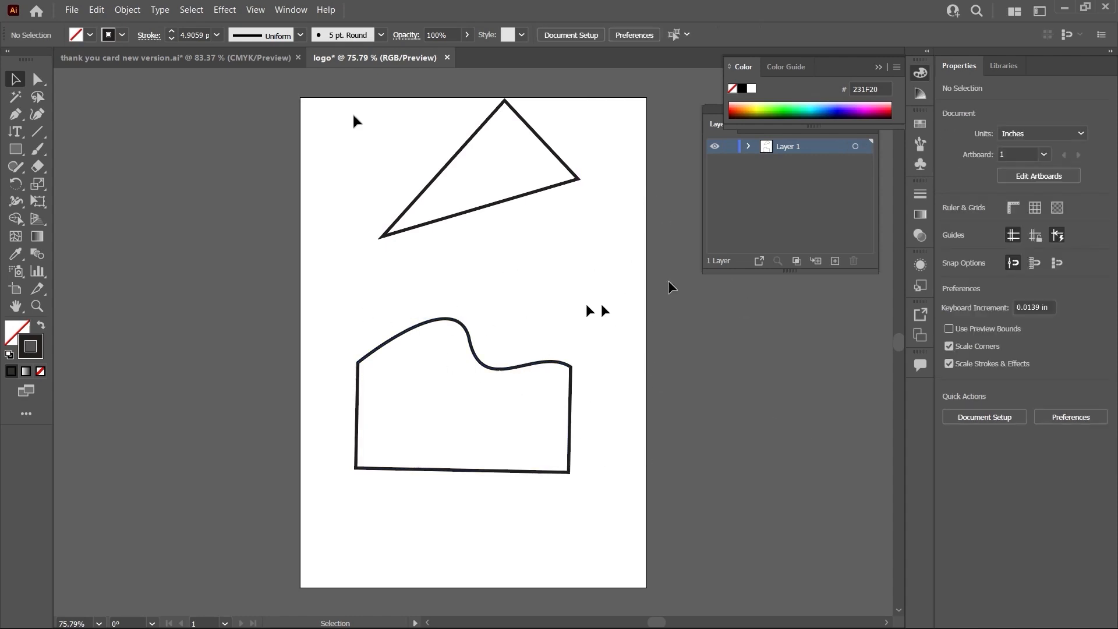
- Show the rulers and place a horizontal guide at the wavy shape's base and a vertical guide beside its right edge
click(256, 11)
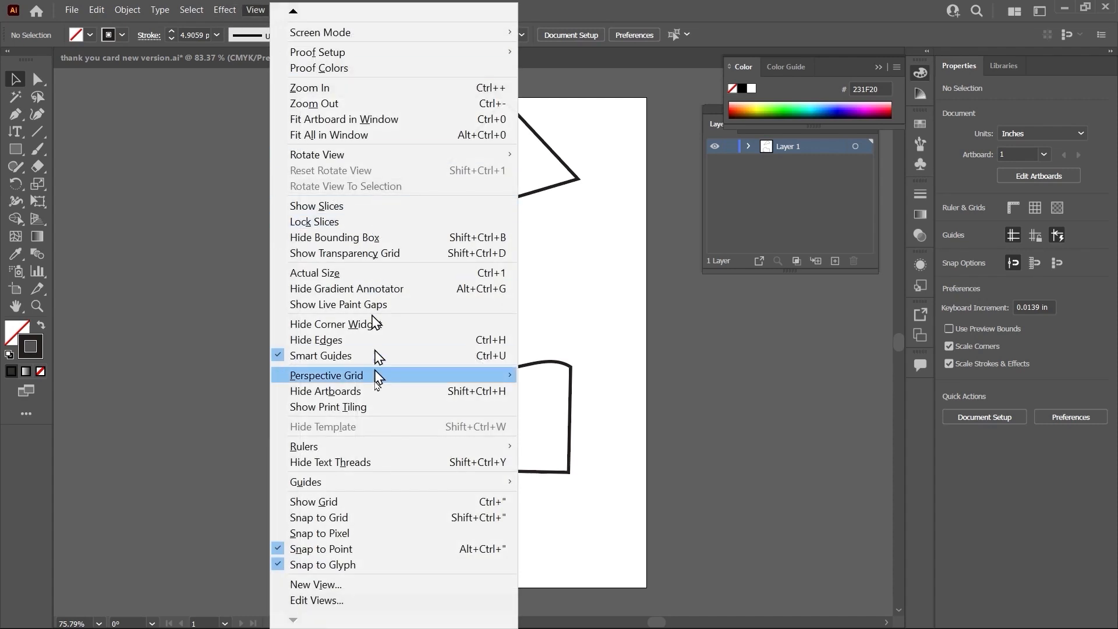
mouse_move(402, 449)
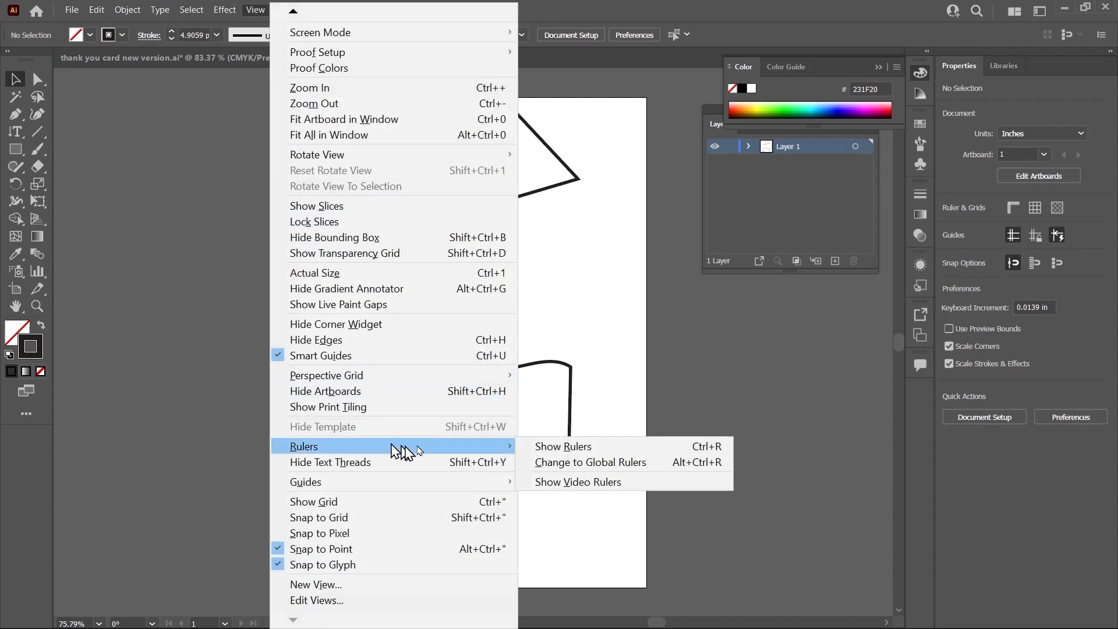
click(563, 447)
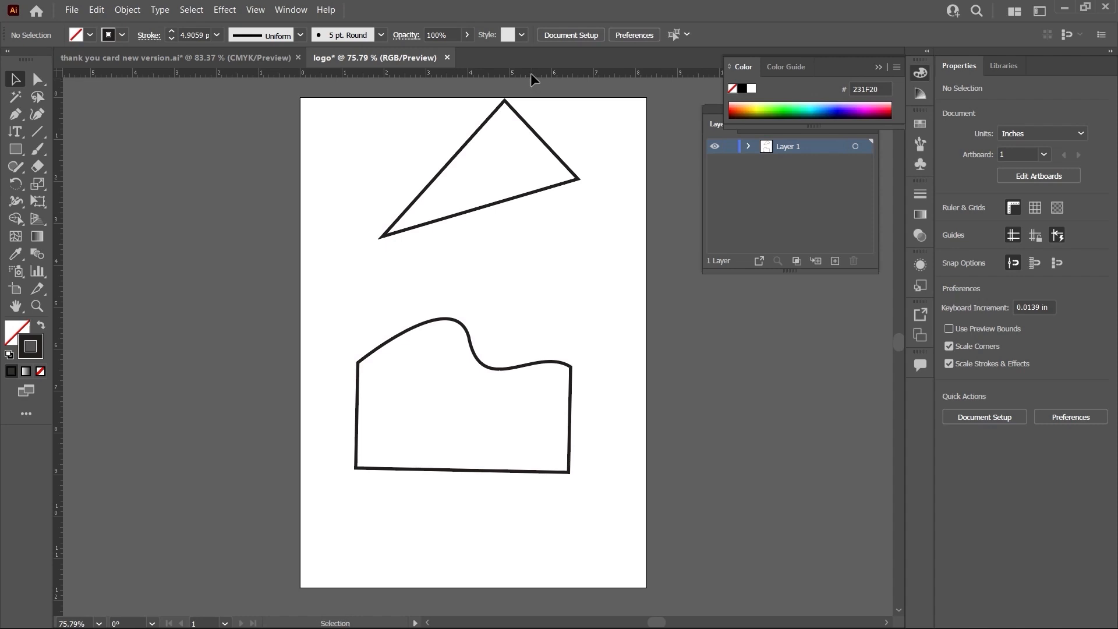
mouse_move(531, 74)
mouse_down()
mouse_move(523, 345)
mouse_move(547, 489)
mouse_move(565, 472)
mouse_up()
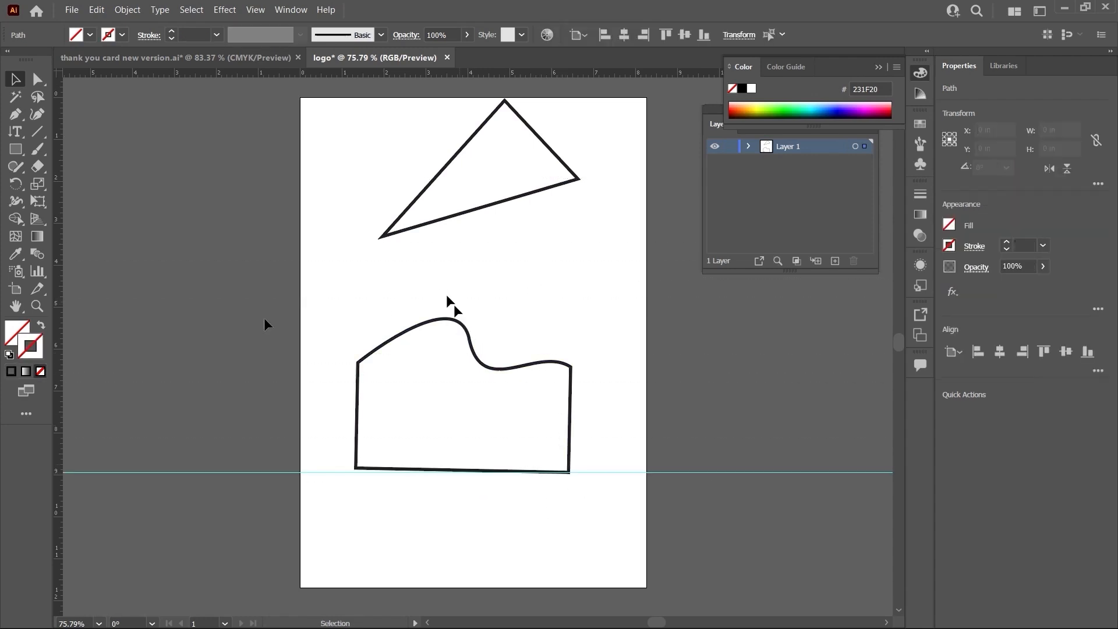
drag(59, 440, 574, 517)
click(669, 388)
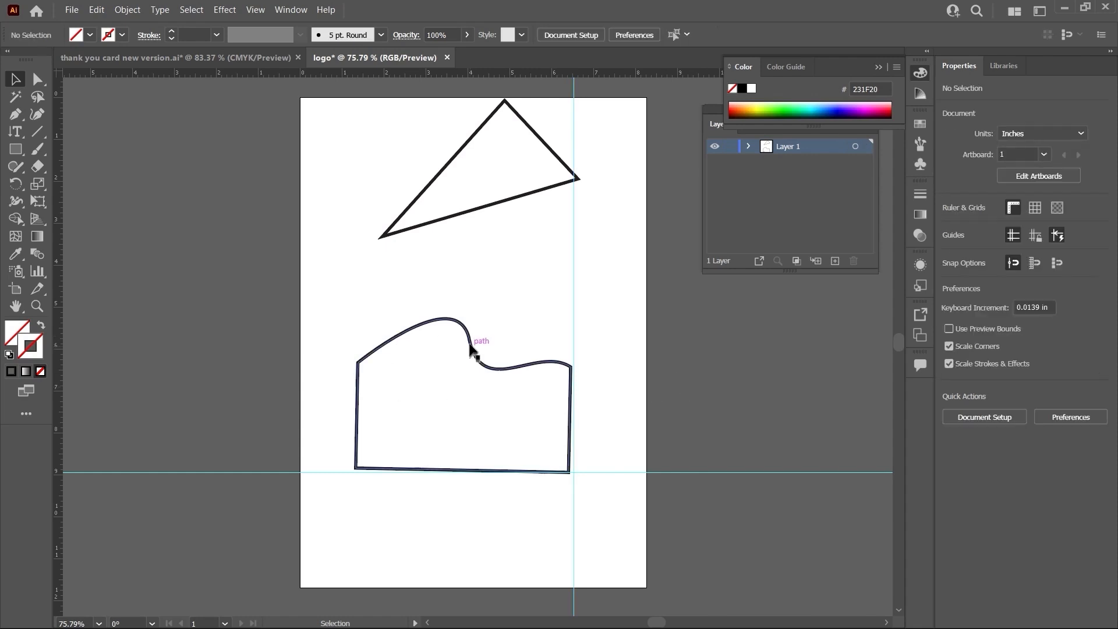
- Rotate the wavy shape freehand to about 179.99° so its sides line up with the guides, then deselect it
click(470, 337)
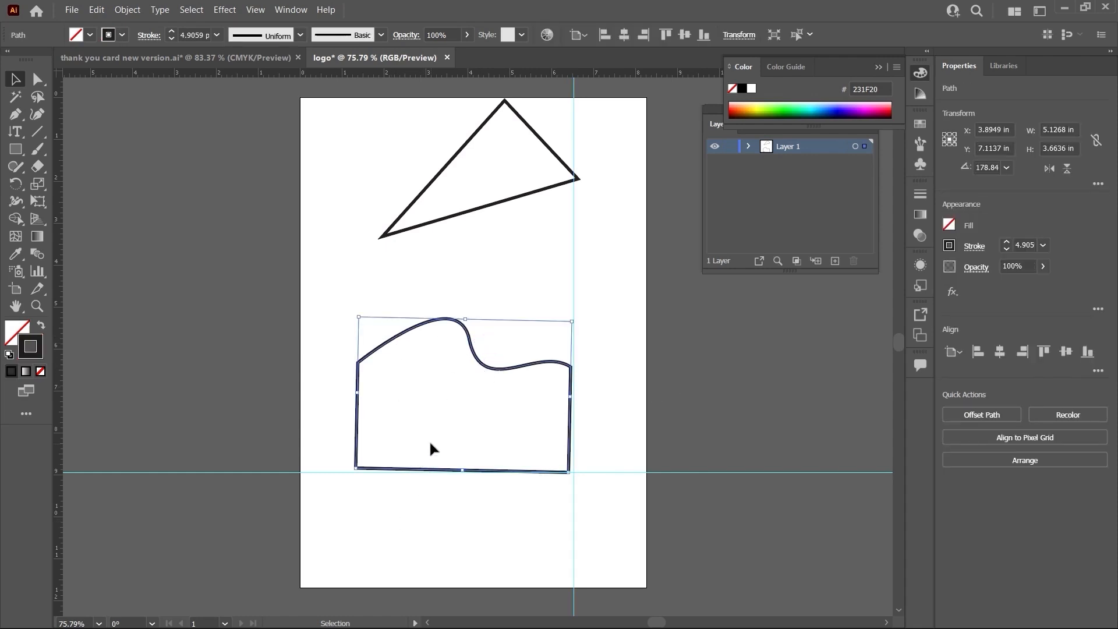
key(ctrl+plus)
key(ctrl+plus)
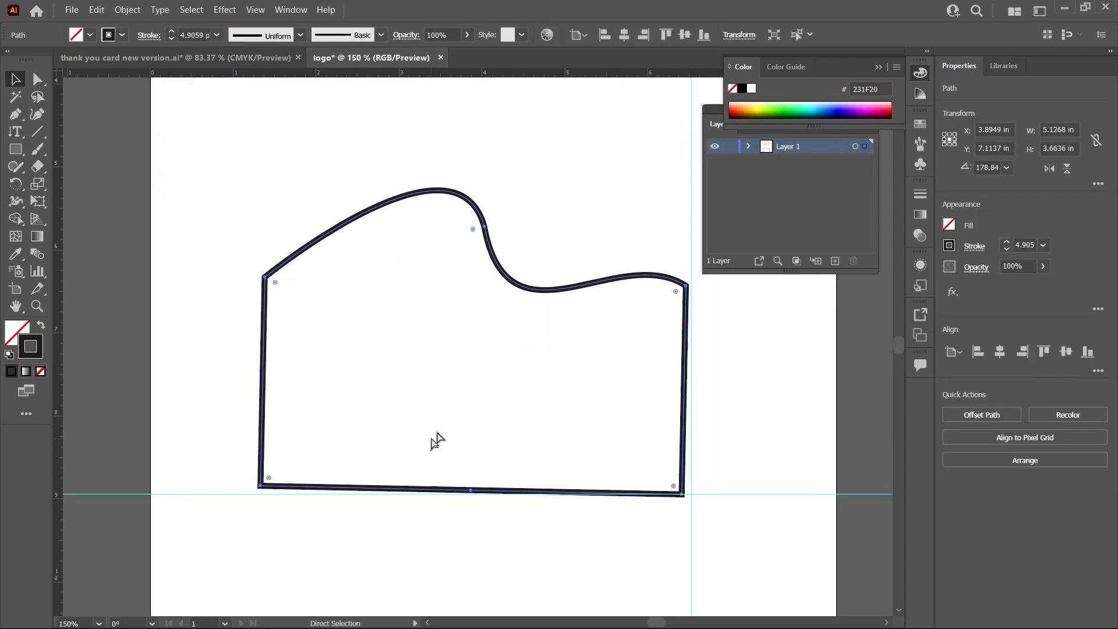
key(ctrl+plus)
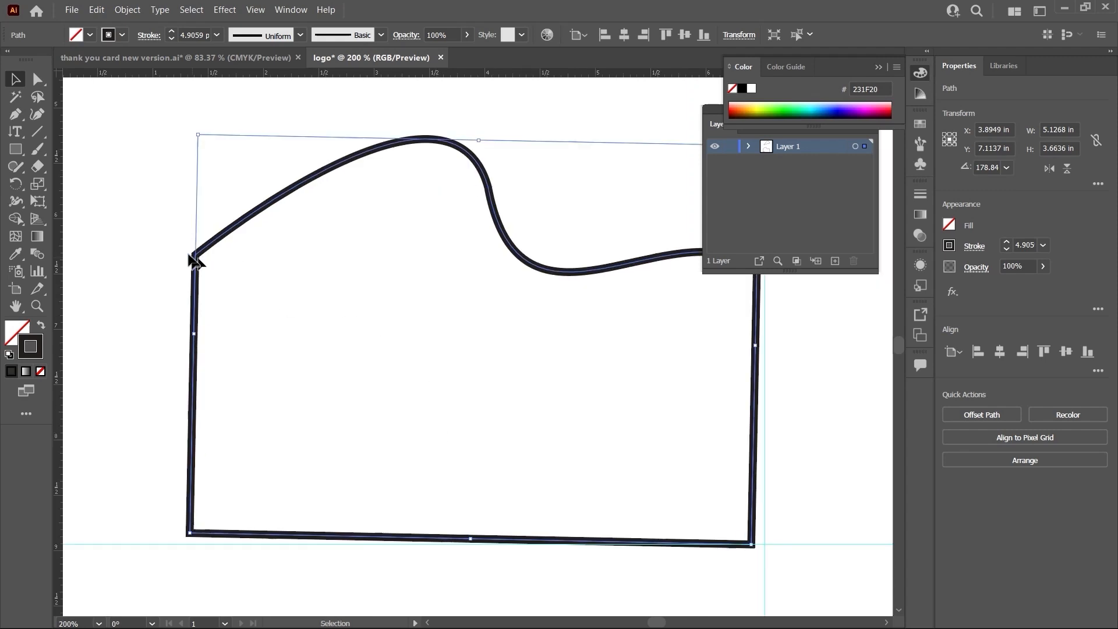
drag(194, 128, 190, 133)
click(794, 400)
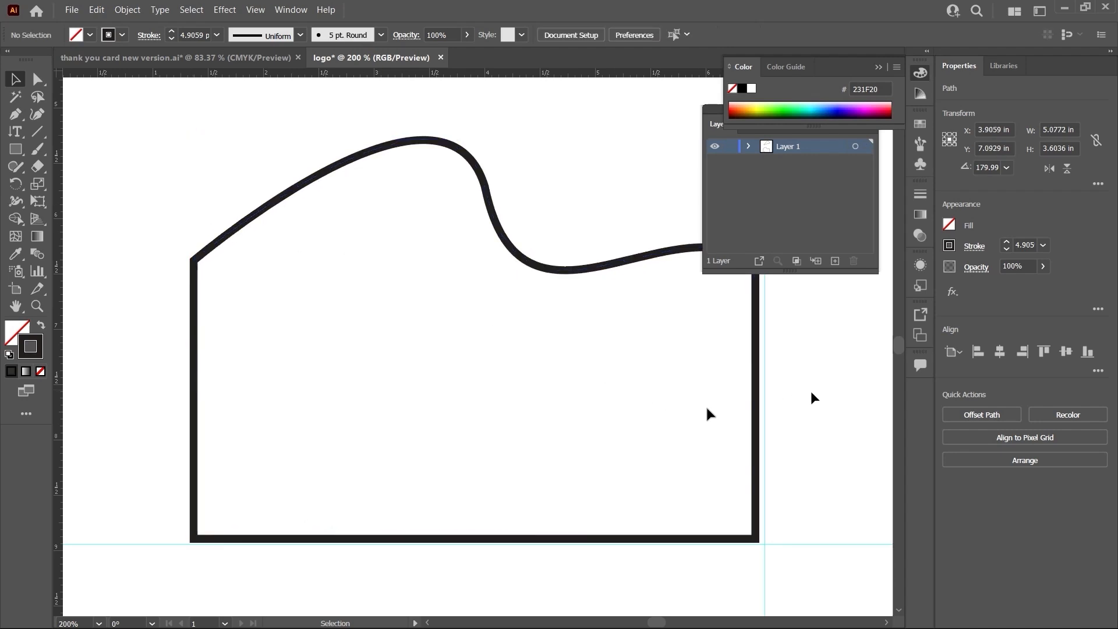
- Move the horizontal guide below the artboard and the vertical guide past the artboard's right edge
key(ctrl+minus)
key(ctrl+minus)
key(ctrl+minus)
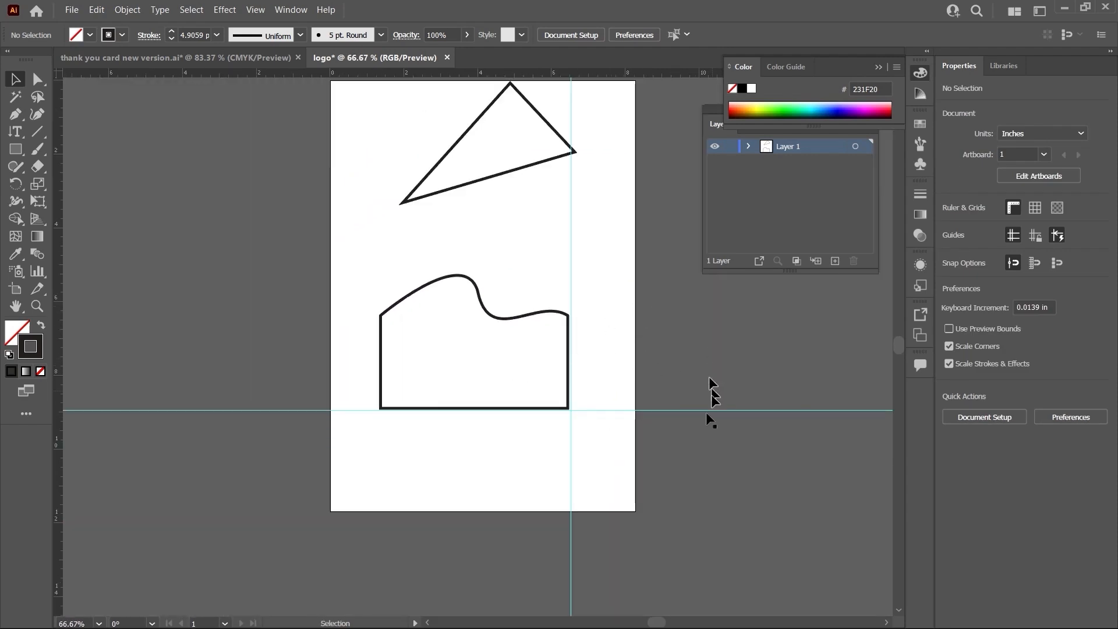
drag(702, 410, 731, 547)
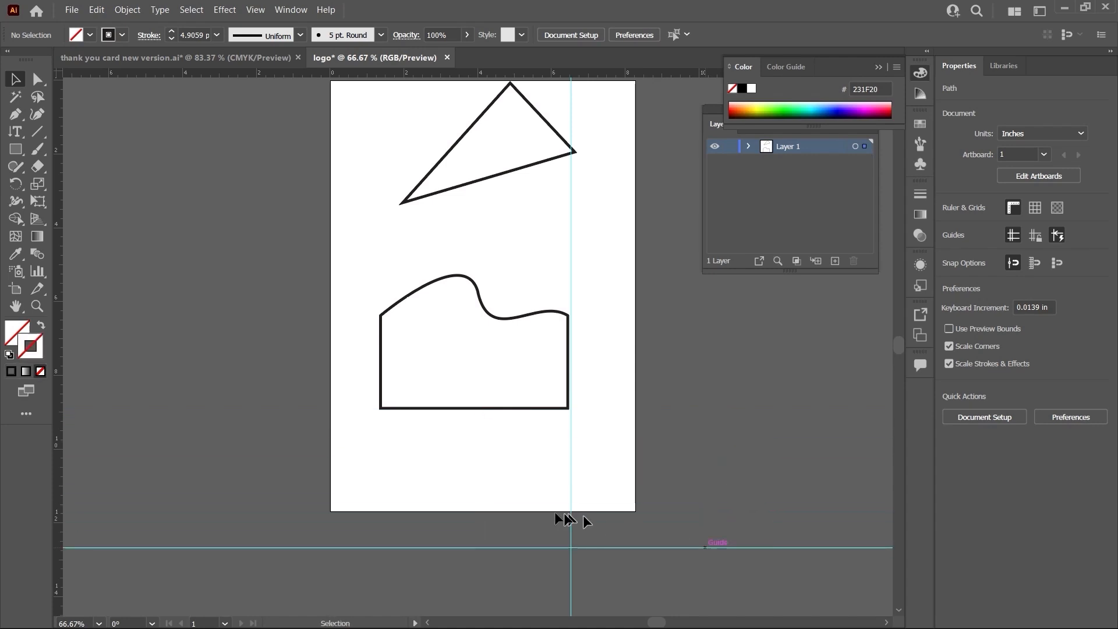
drag(569, 523, 681, 512)
- Move the wavy-topped shape straight up so that it overlaps the triangle, clearing the lower part of the artboard
scroll(591, 379, up, 2)
click(563, 382)
double_click(563, 381)
double_click(654, 327)
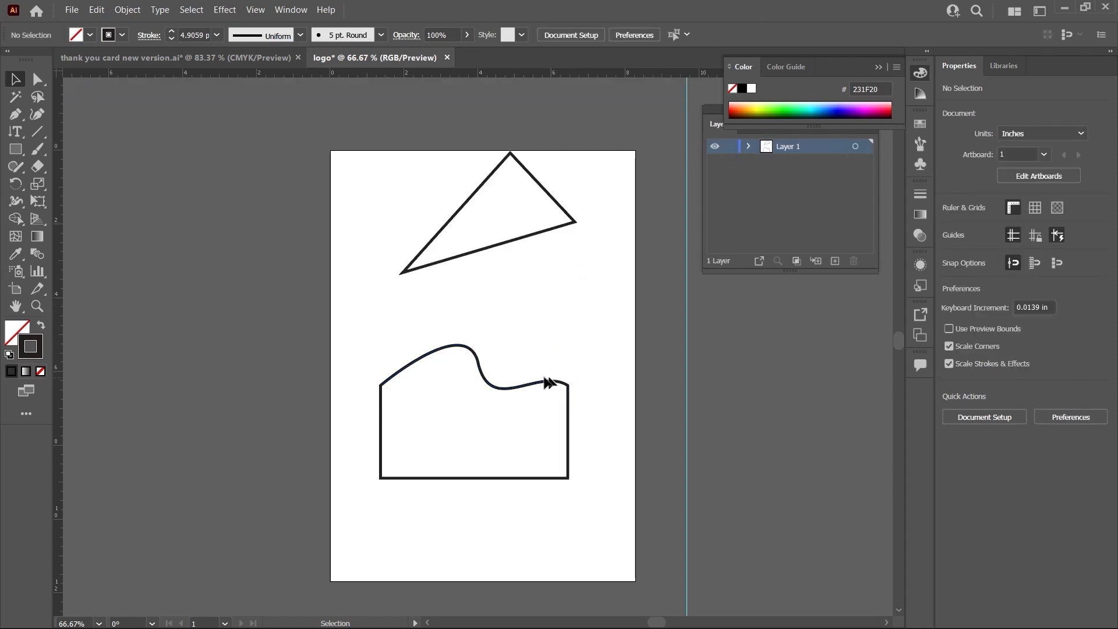
drag(537, 384, 537, 173)
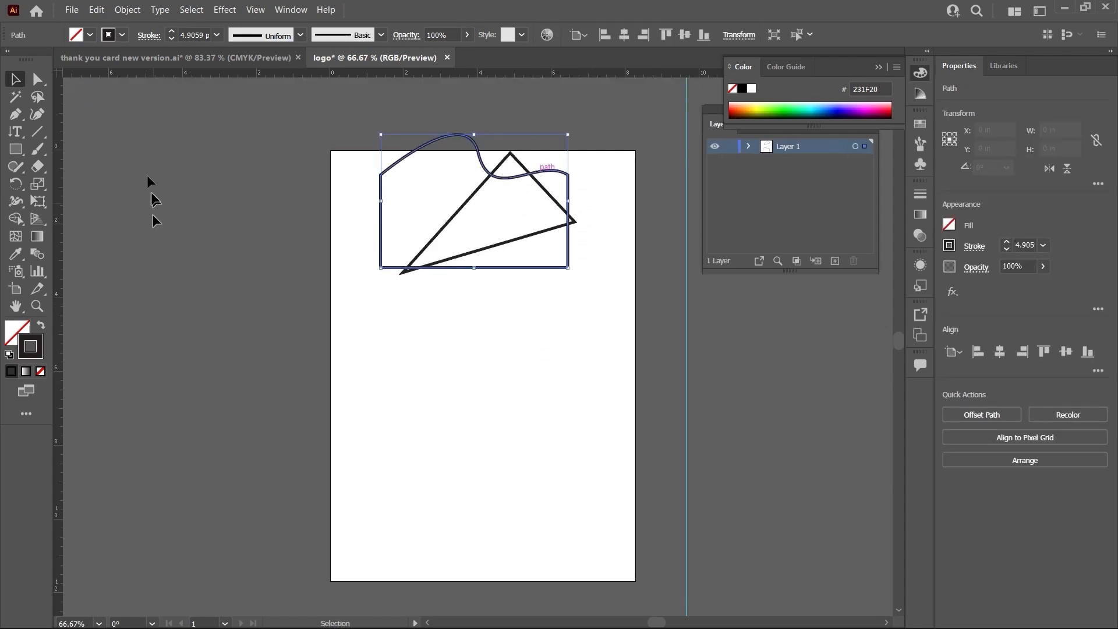
- Draw a closed shield-like shape with three curved sides, about 2.95 by 3.32 in, below the overlapping shapes using the Pen tool
click(23, 117)
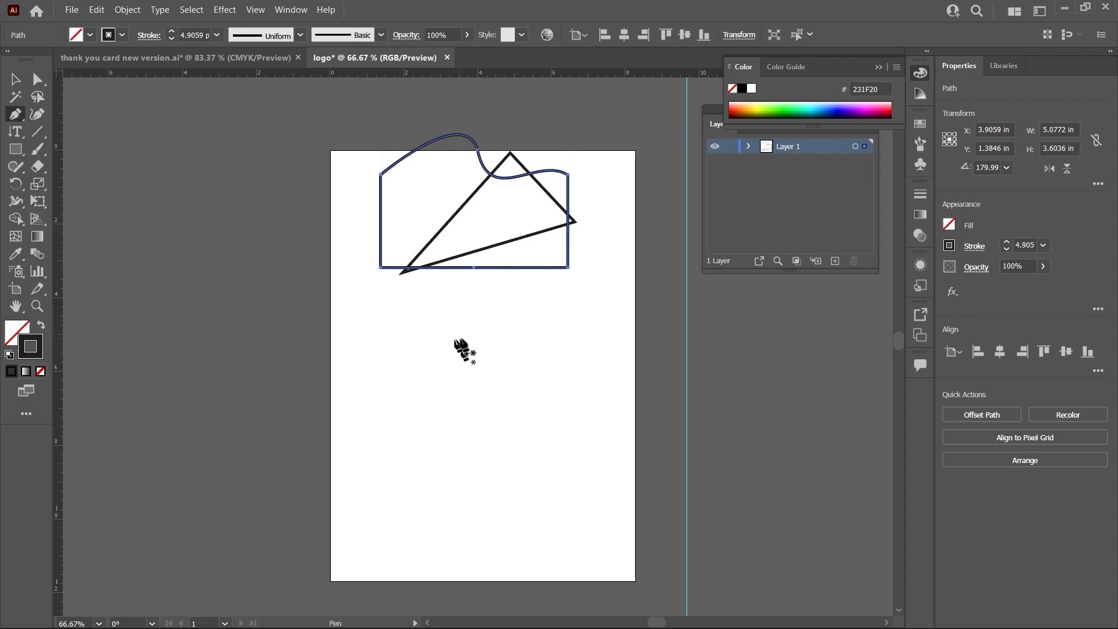
click(381, 335)
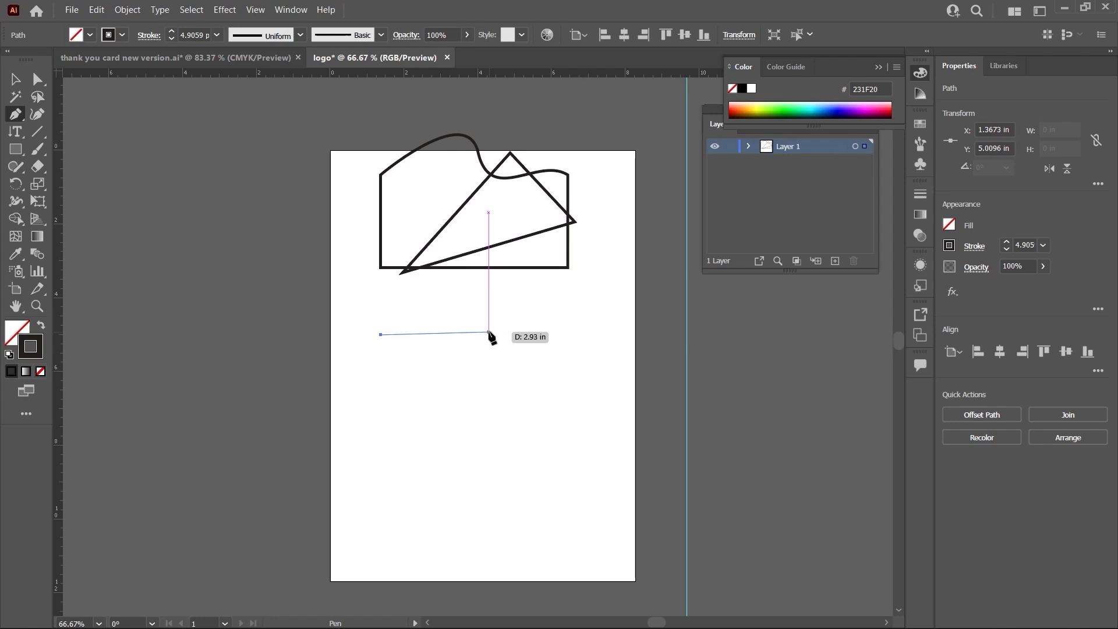
drag(489, 337, 495, 409)
drag(435, 431, 415, 419)
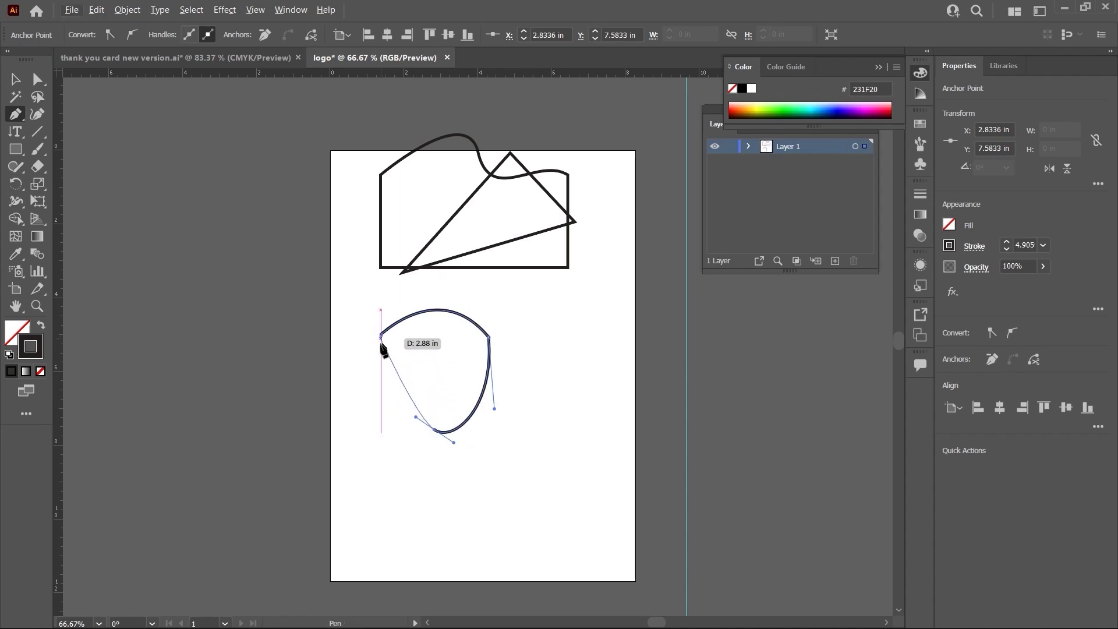
drag(381, 336, 388, 323)
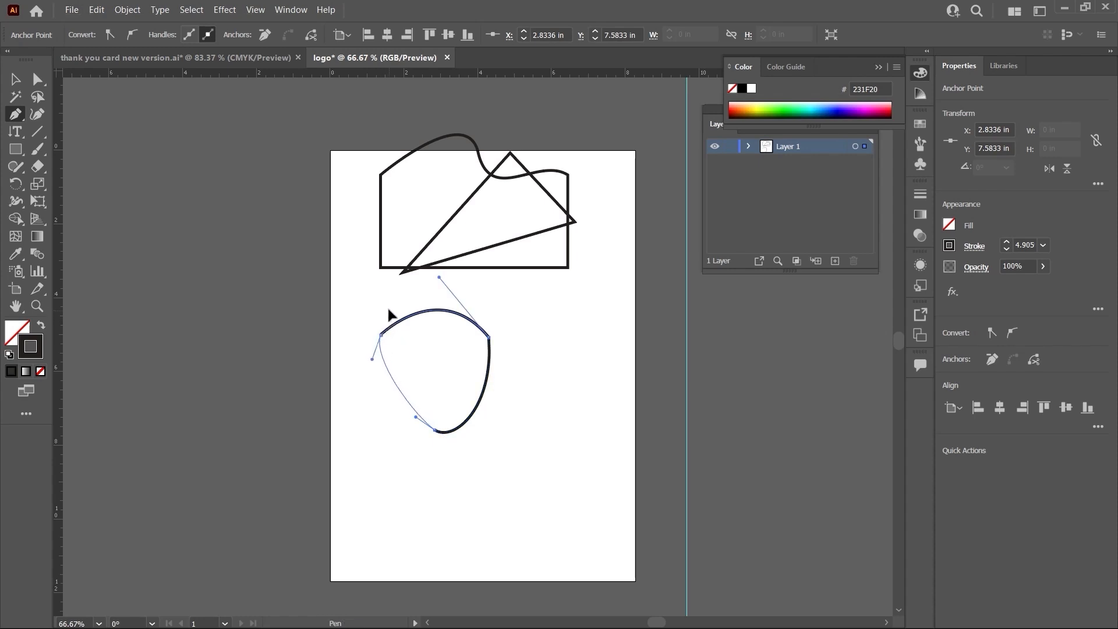
drag(385, 291, 384, 291)
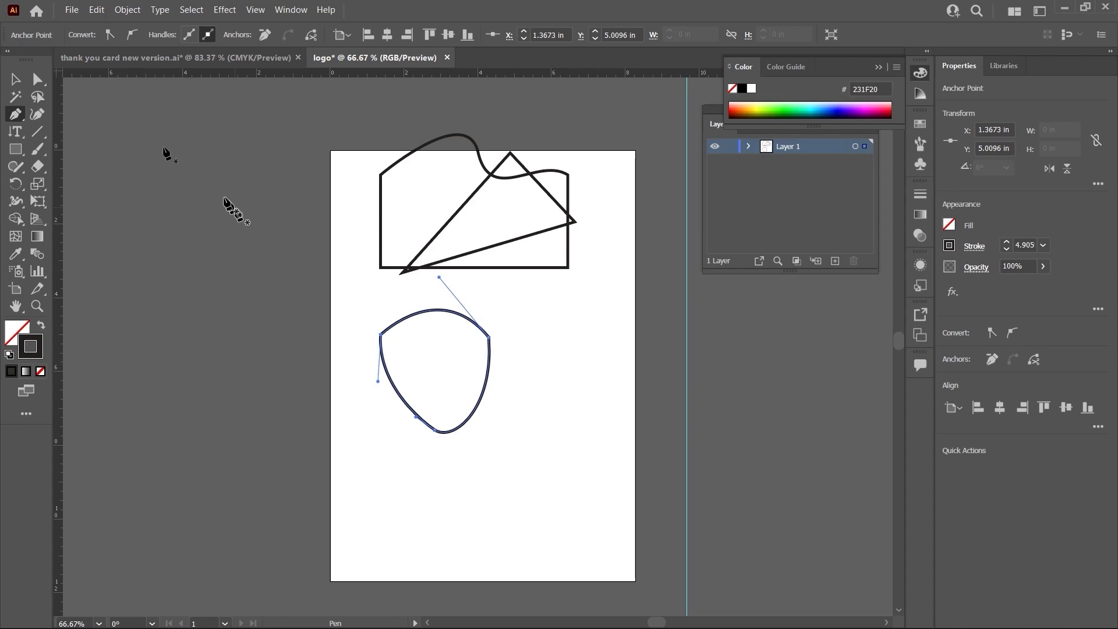
- Move the new three-sided curved shape about 0.7 in to the right and 0.8 in down
click(16, 79)
click(515, 341)
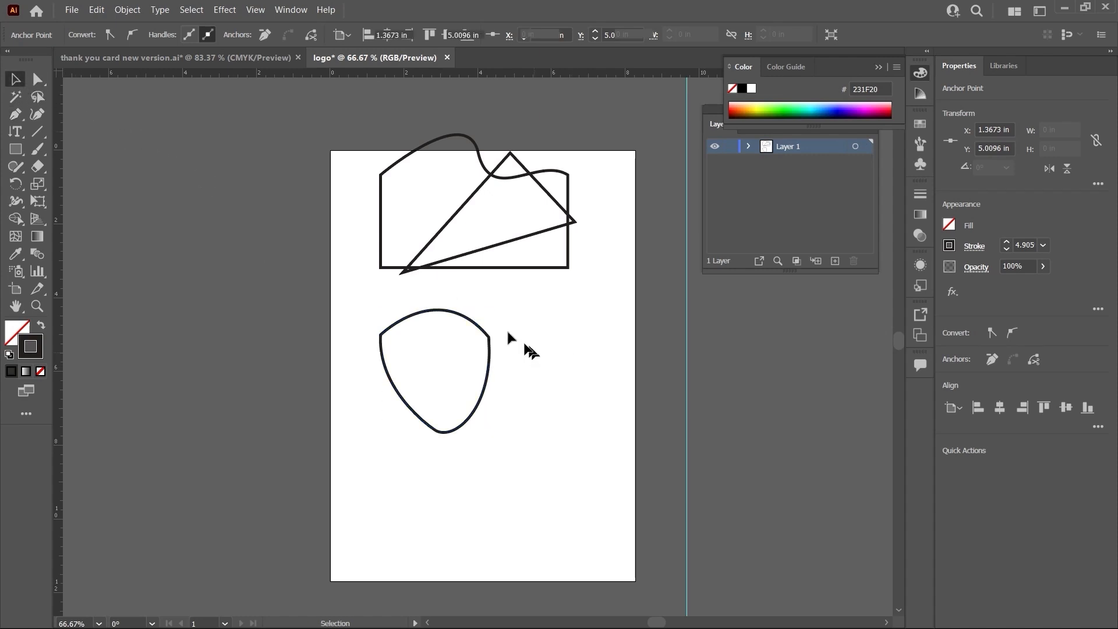
click(489, 340)
drag(490, 358, 516, 389)
- Round the top of the three-sided curved shape by pulling the handles of its two upper corners upward with the Anchor Point tool
click(22, 119)
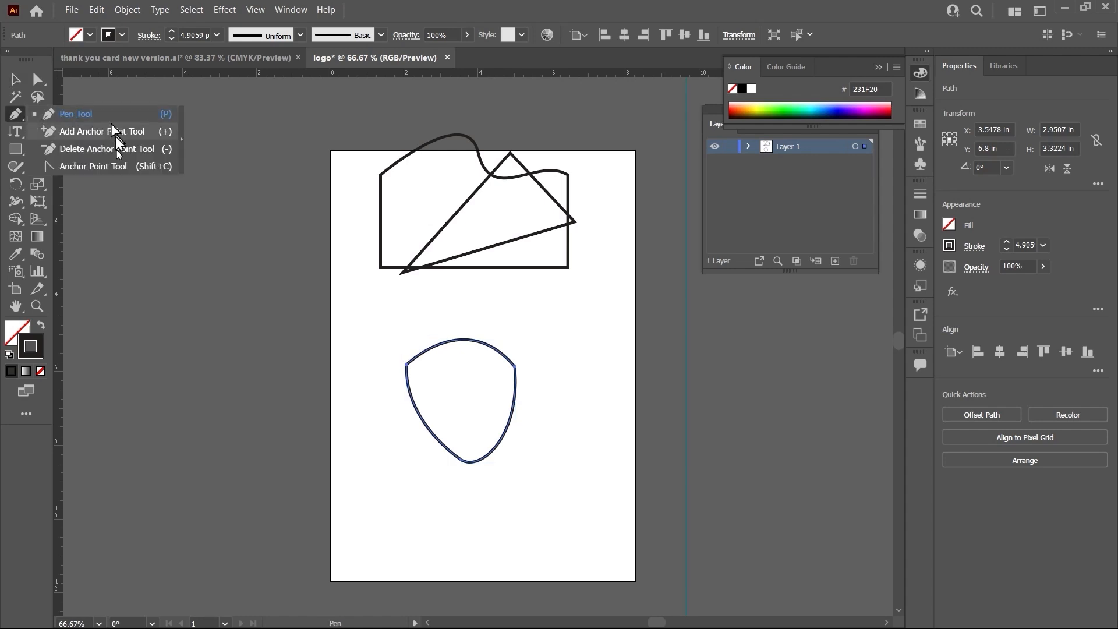
click(93, 167)
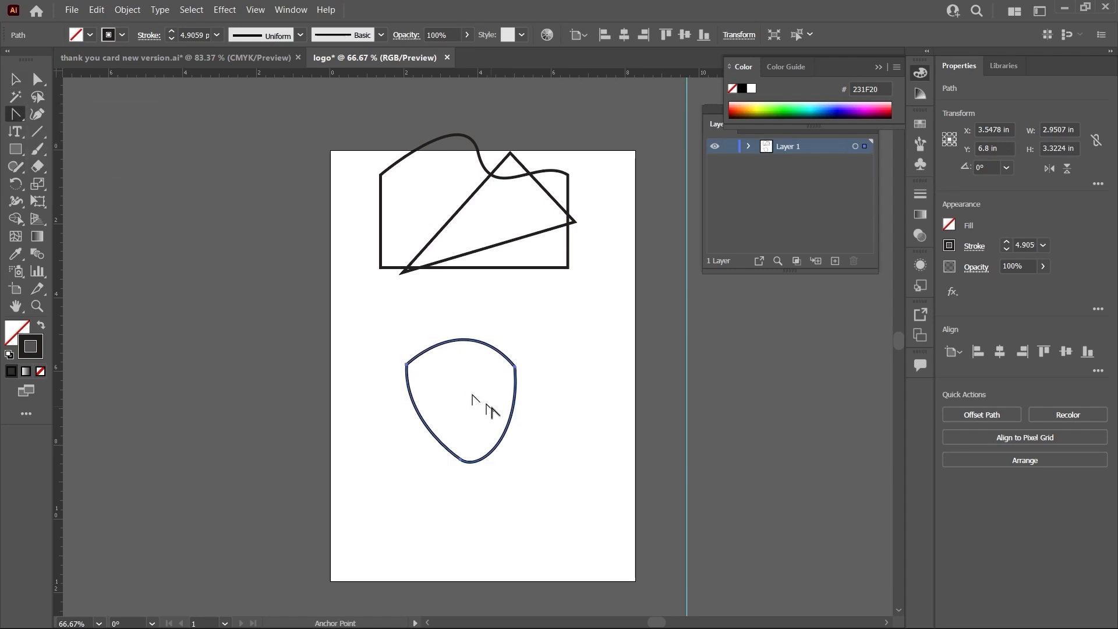
mouse_move(514, 367)
mouse_down()
mouse_move(549, 369)
mouse_move(477, 370)
mouse_move(494, 351)
mouse_move(529, 367)
mouse_up()
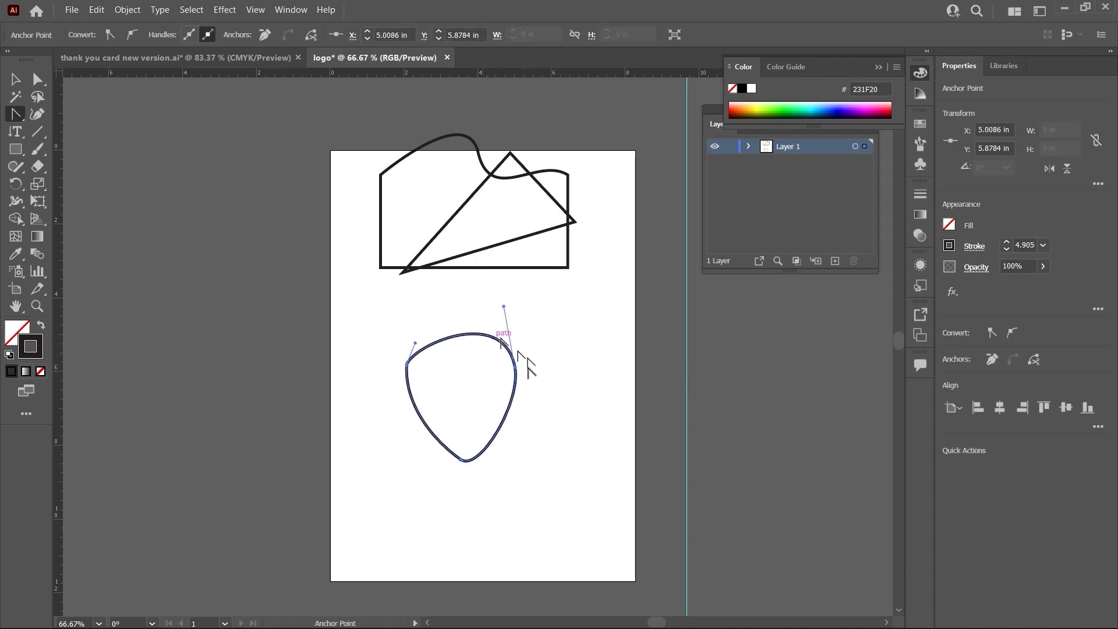
drag(415, 348, 414, 310)
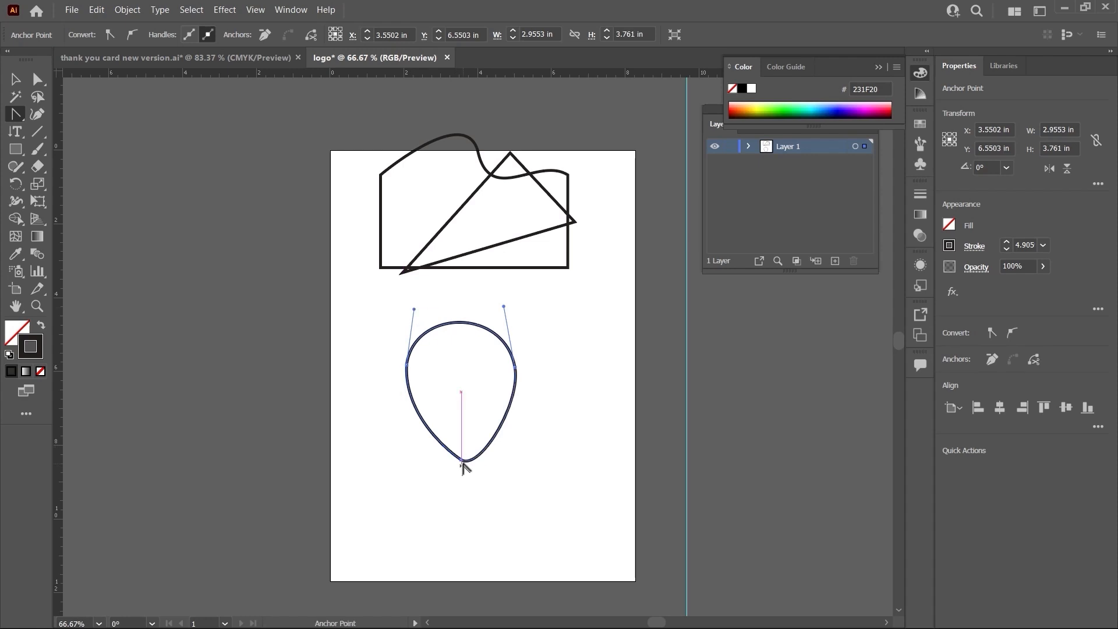
- Bend the shape into a lopsided bowl about 4.16 by 3.58 in by extending its bottom and right anchor handles, dipping its top edge
mouse_move(464, 460)
mouse_down()
mouse_move(474, 442)
mouse_move(504, 460)
mouse_move(475, 463)
mouse_up()
click(515, 368)
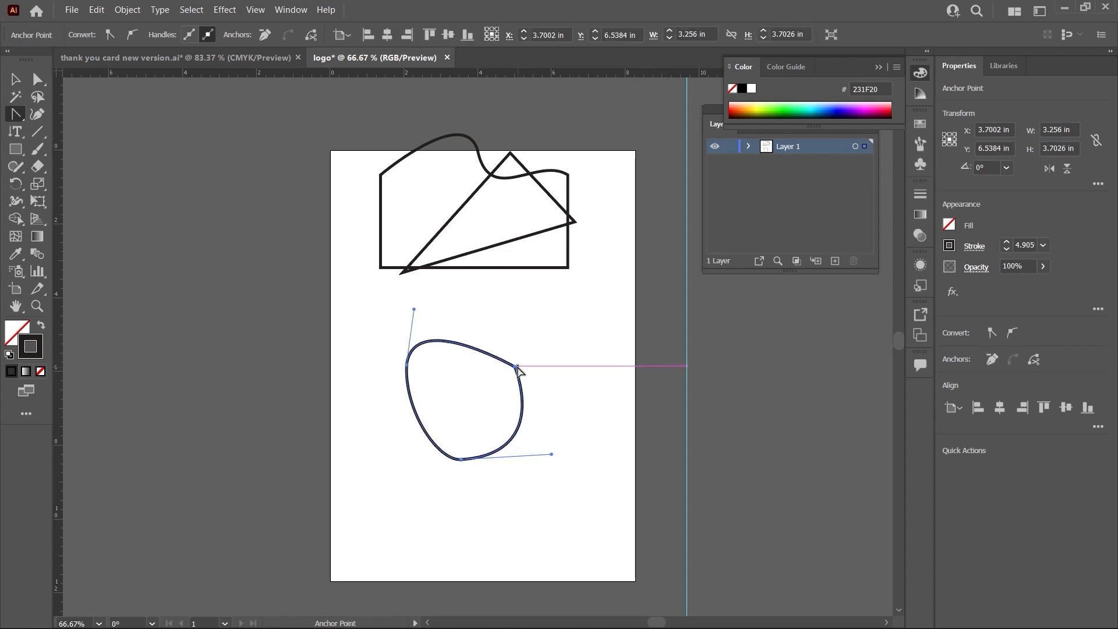
drag(479, 352, 494, 306)
drag(513, 368, 602, 328)
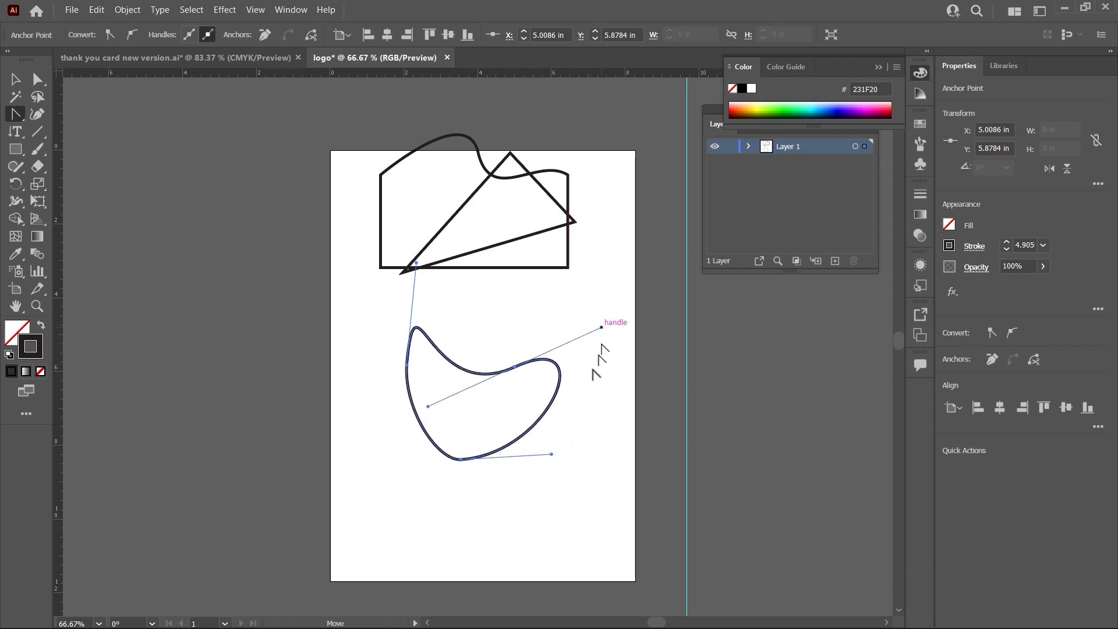
click(16, 80)
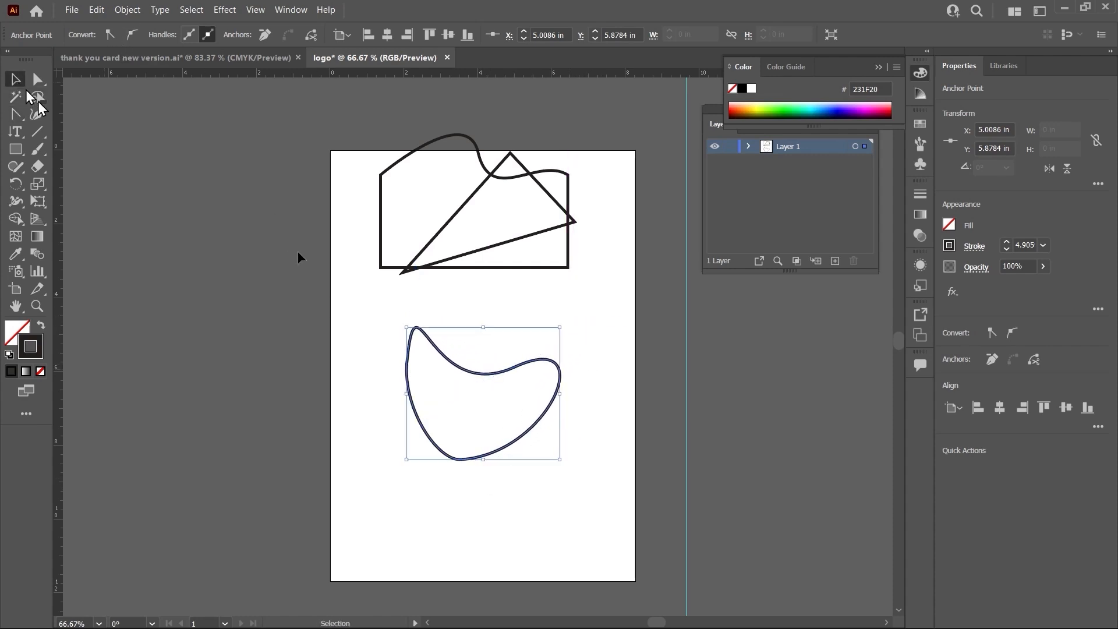
click(506, 380)
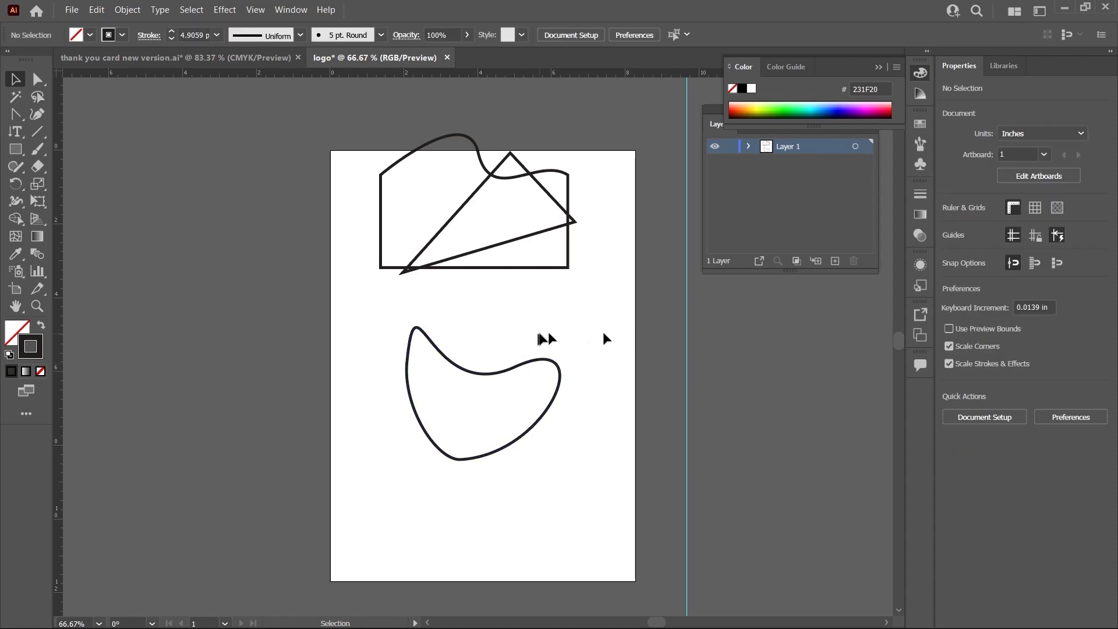
- Fill the bowl-like shape with the crimson red CE214E
click(418, 416)
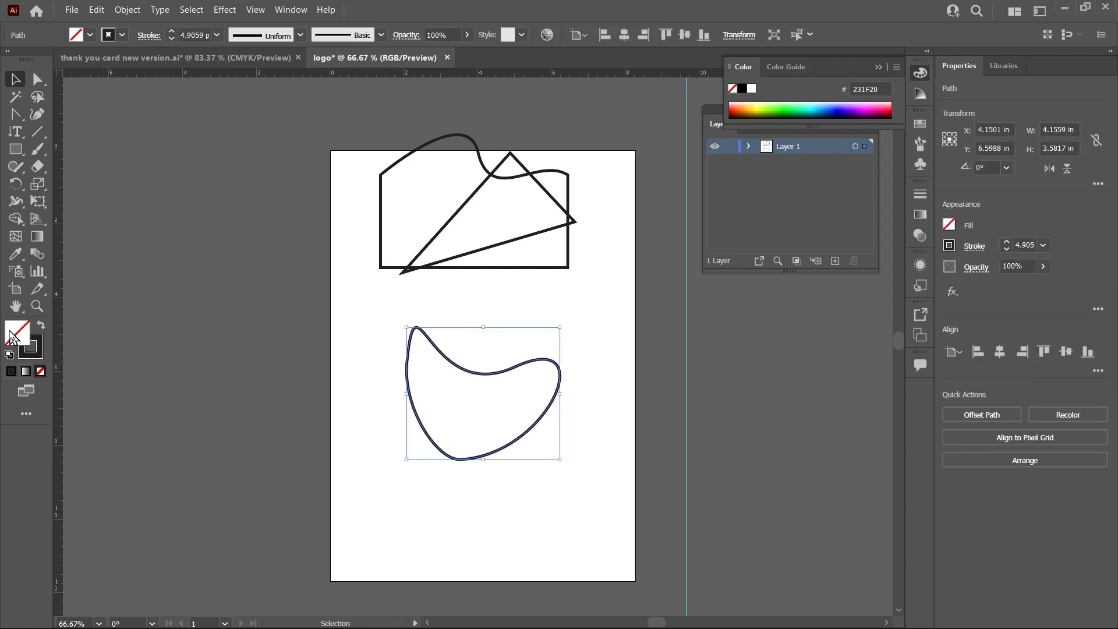
double_click(10, 337)
click(698, 292)
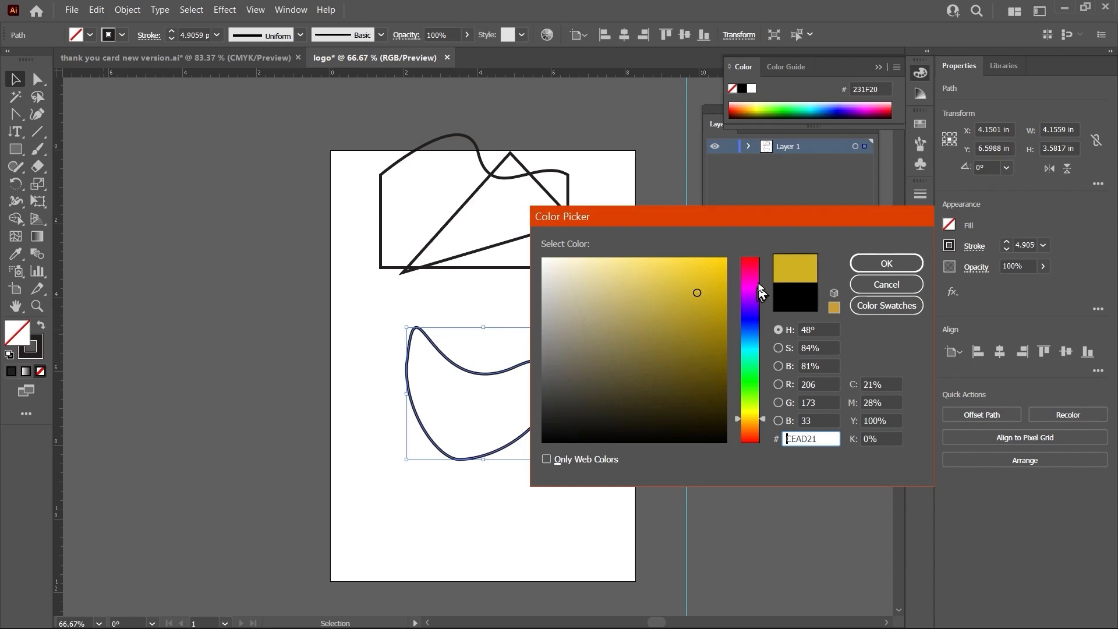
drag(760, 293, 760, 265)
click(887, 263)
- Move the red shape straight up by about 0.75 in
click(532, 304)
click(525, 379)
drag(487, 379, 487, 353)
- Delete the triangle and the wavy-topped shape, and move the red shape into the artboard's upper-right corner
click(599, 214)
drag(598, 212, 364, 278)
key(Delete)
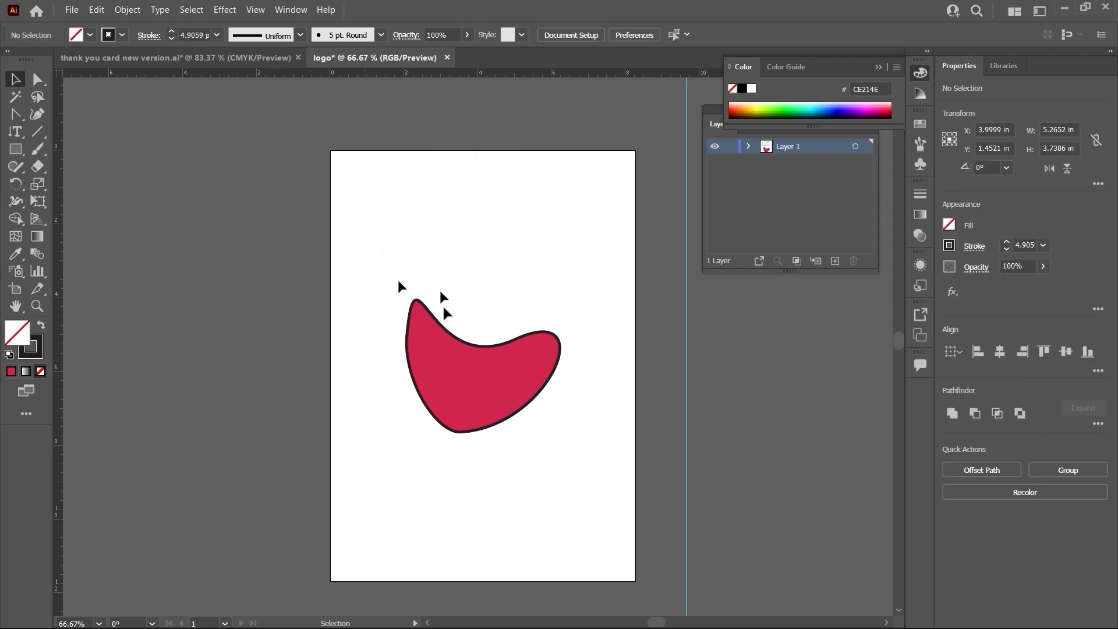
drag(478, 361, 536, 211)
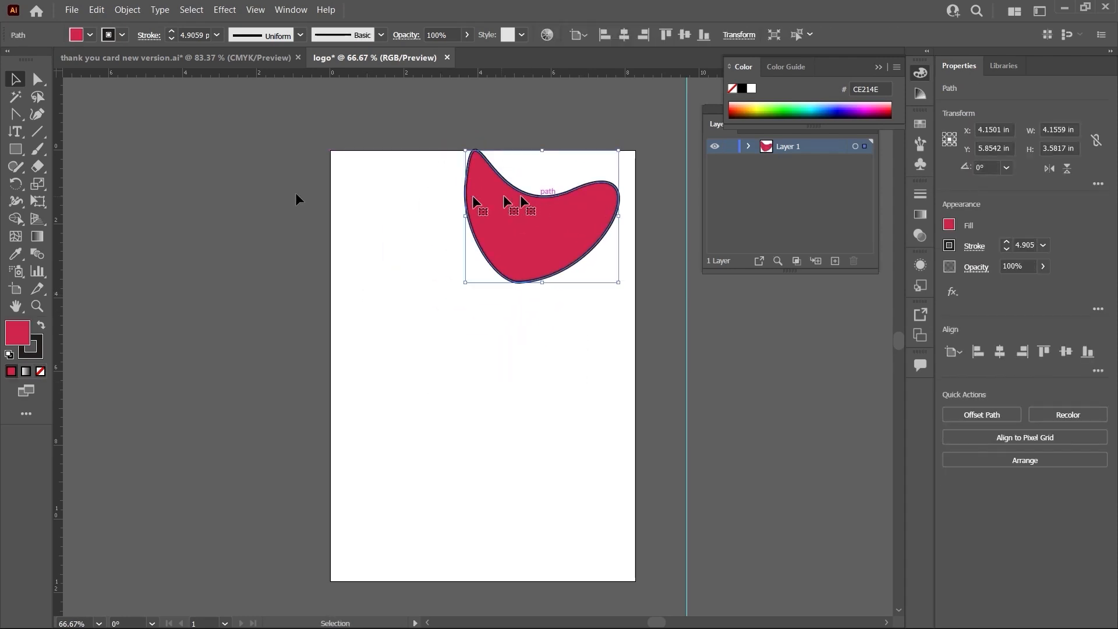
- Draw a closed shape combining straight and curved sides, left of and below the red shape, using the Pen tool
click(38, 117)
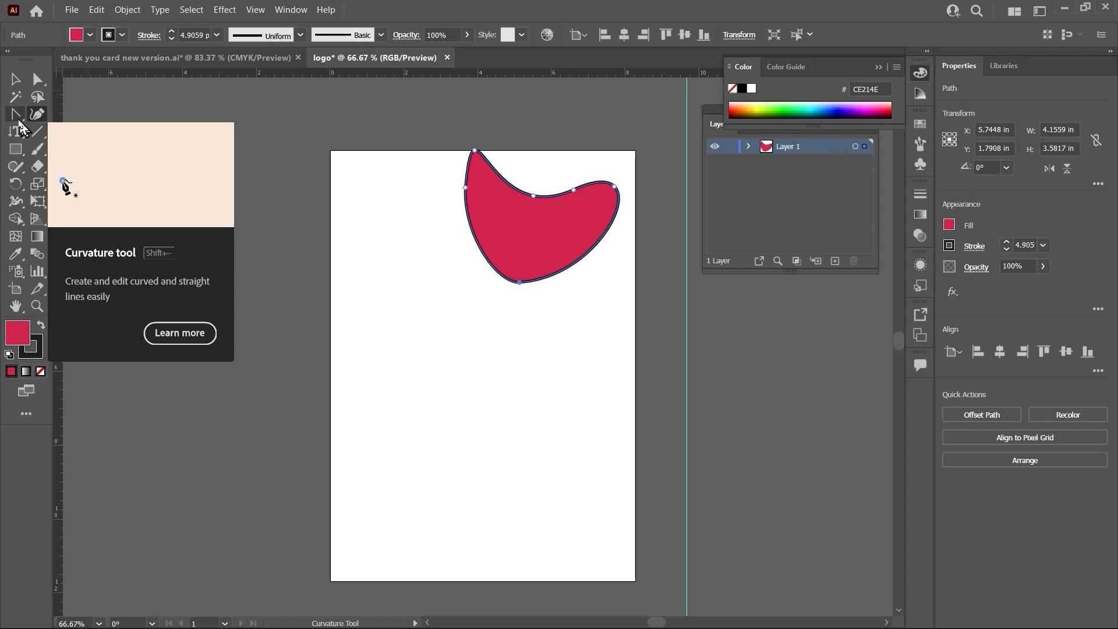
drag(16, 115, 71, 117)
click(370, 289)
click(438, 313)
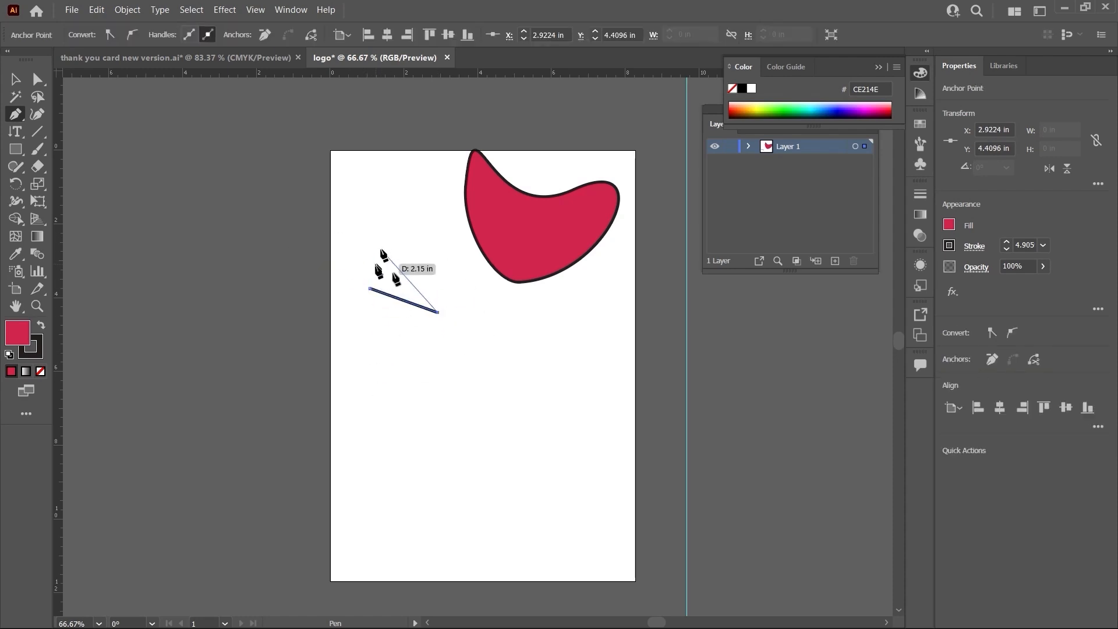
click(428, 248)
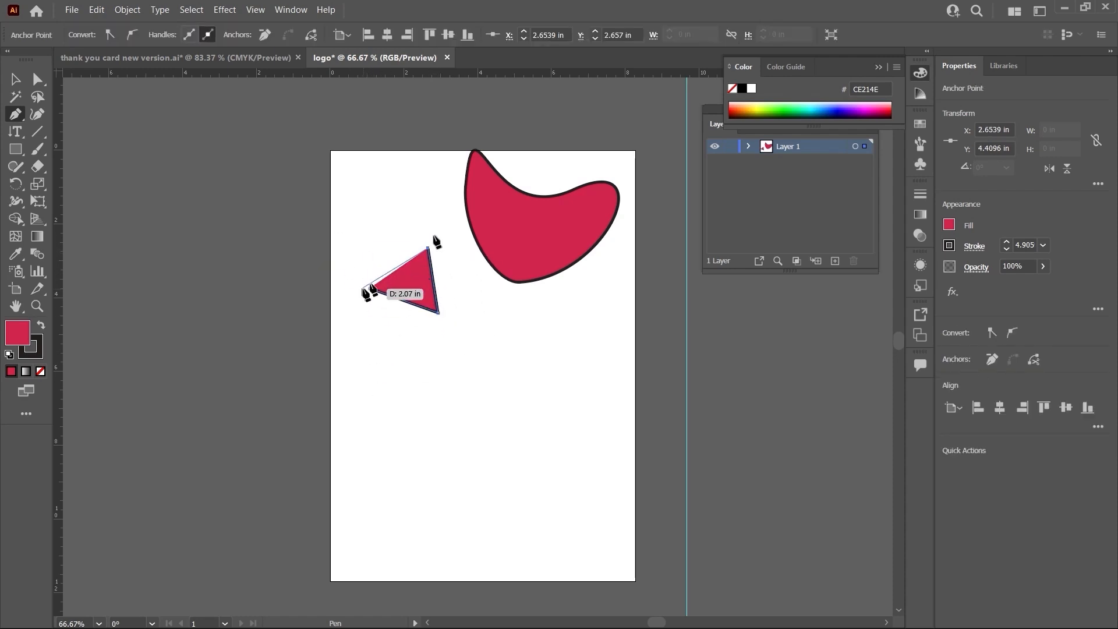
click(573, 391)
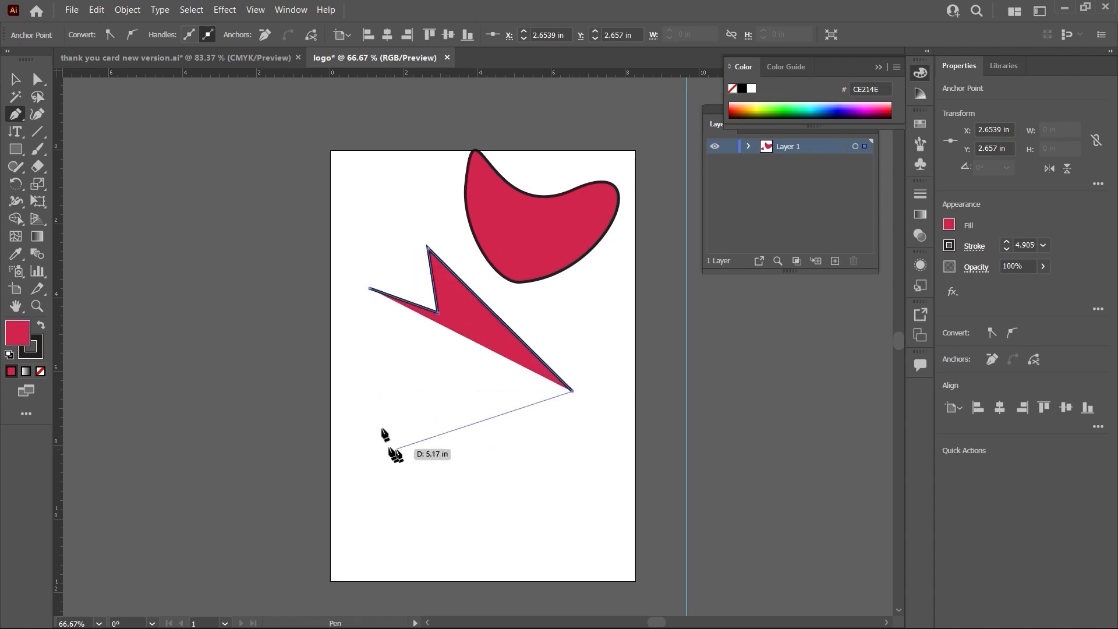
drag(365, 347, 360, 302)
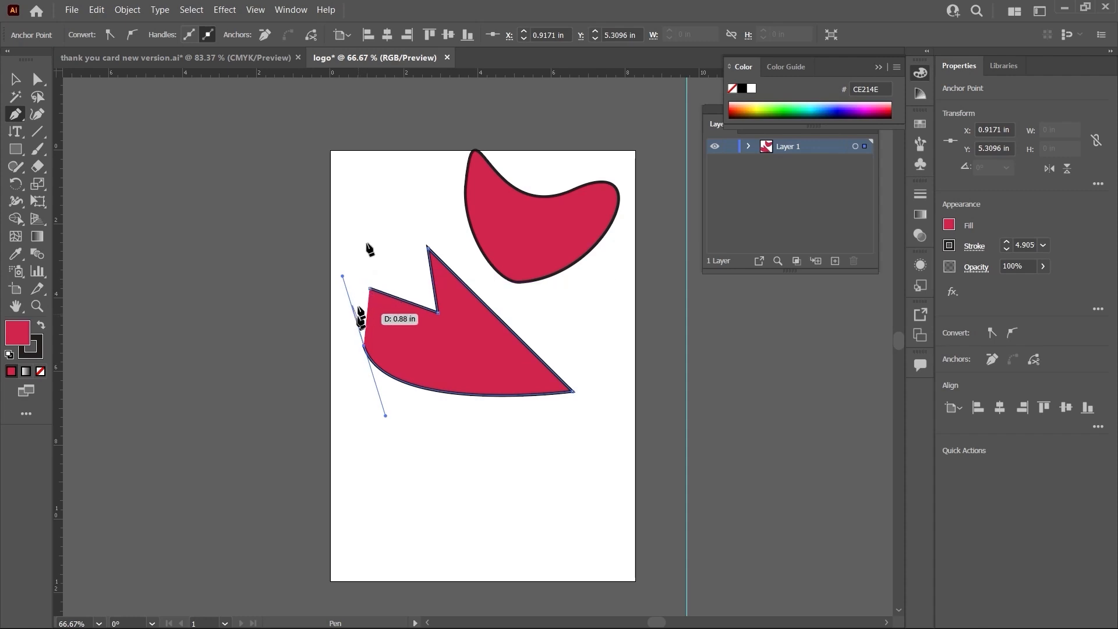
drag(372, 230, 414, 194)
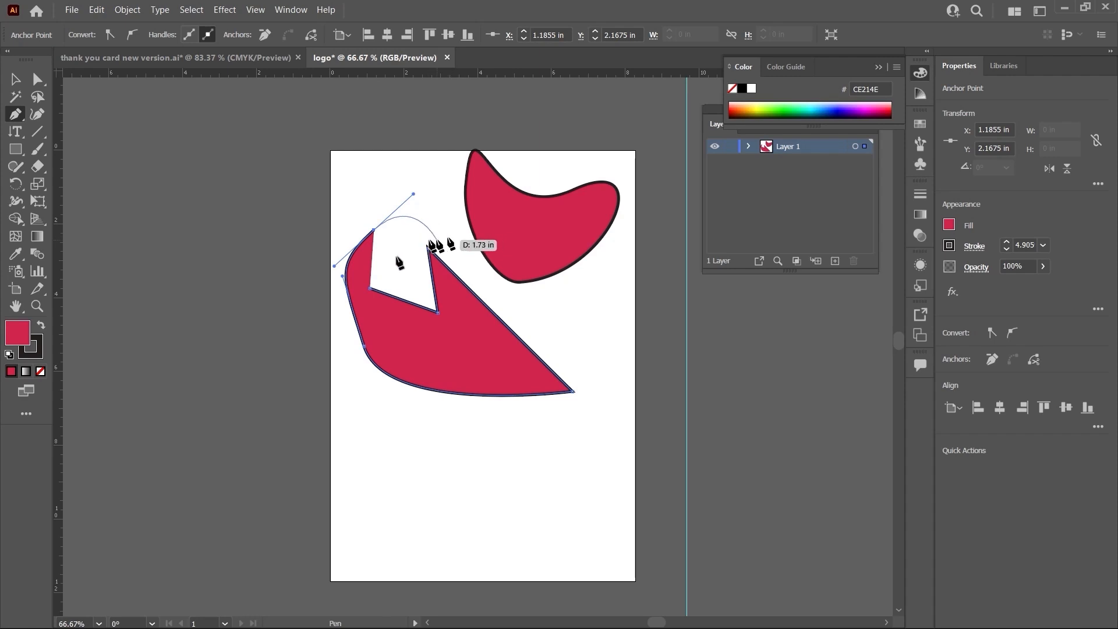
click(370, 287)
- Delete the new shape with mixed straight and curved sides
click(16, 79)
click(349, 253)
click(485, 303)
key(Delete)
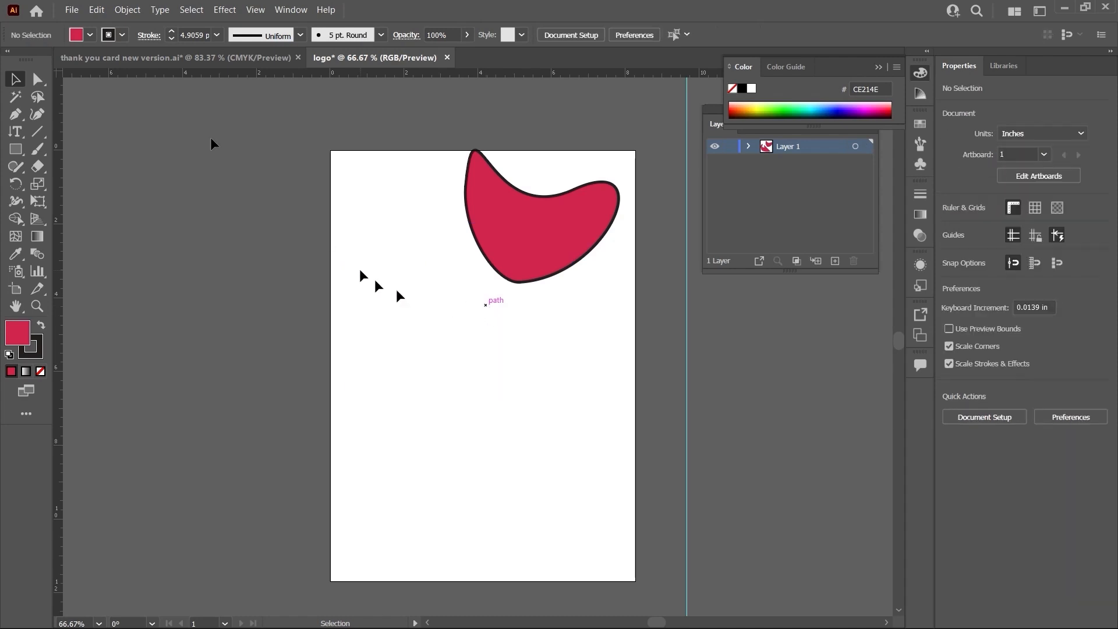
- Draw a closed rounded shape about 5.25 by 4.97 in with the Curvature tool, and move it about 1.3 in right, fully onto the artboard
click(38, 115)
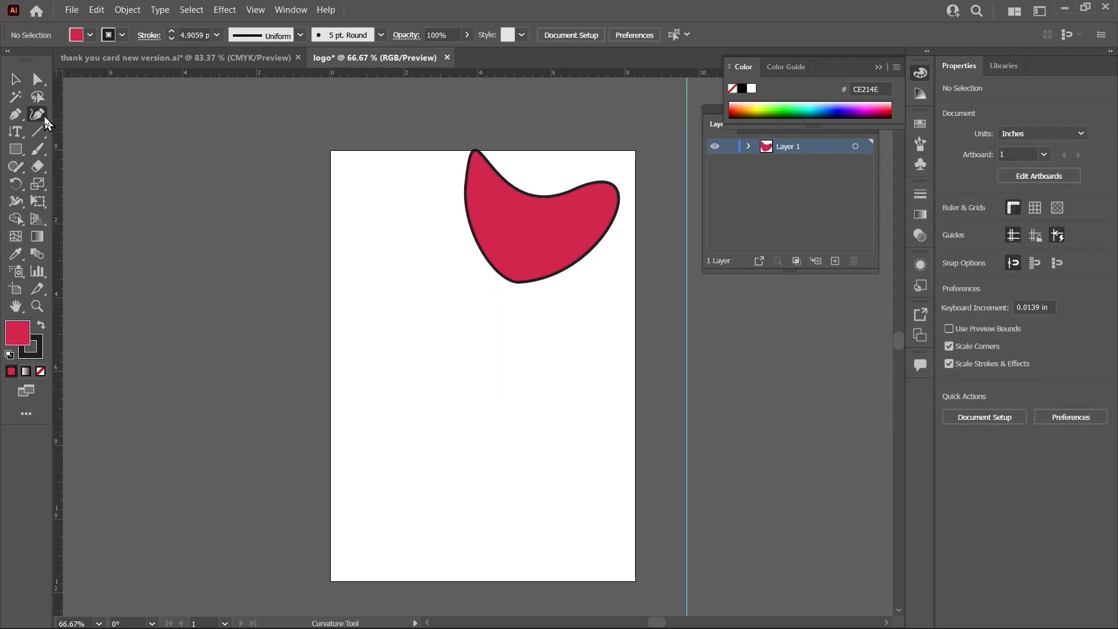
click(378, 370)
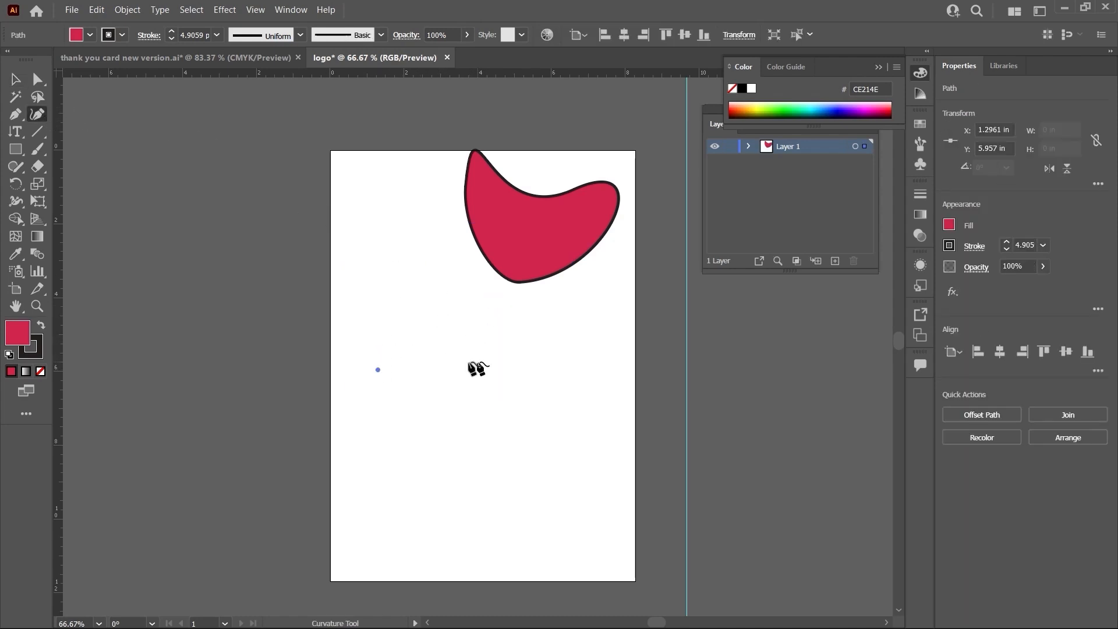
click(482, 371)
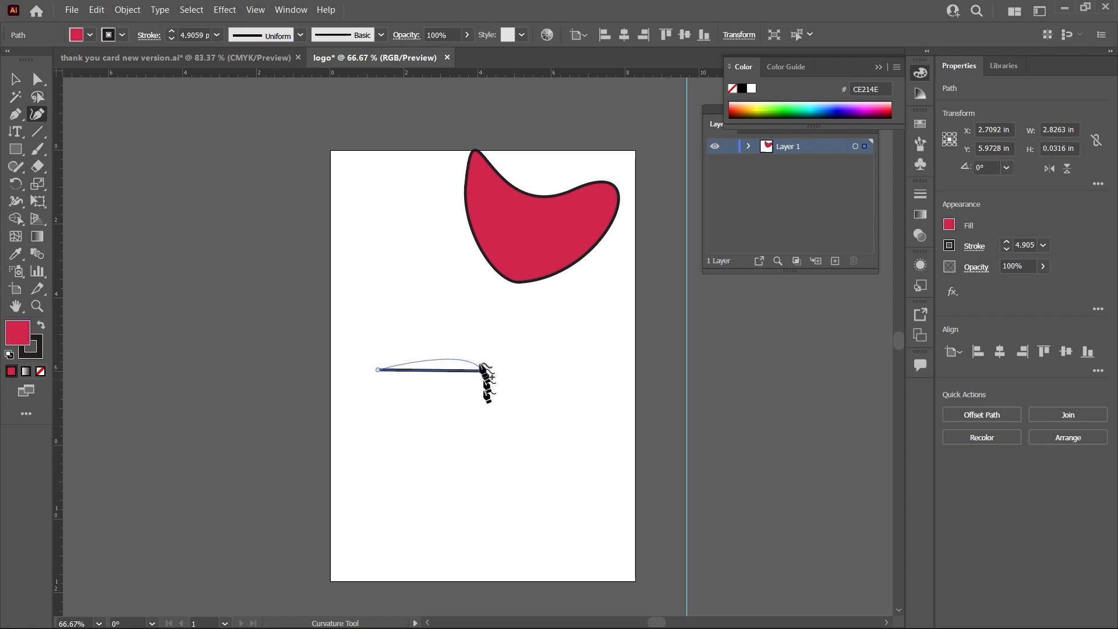
click(488, 512)
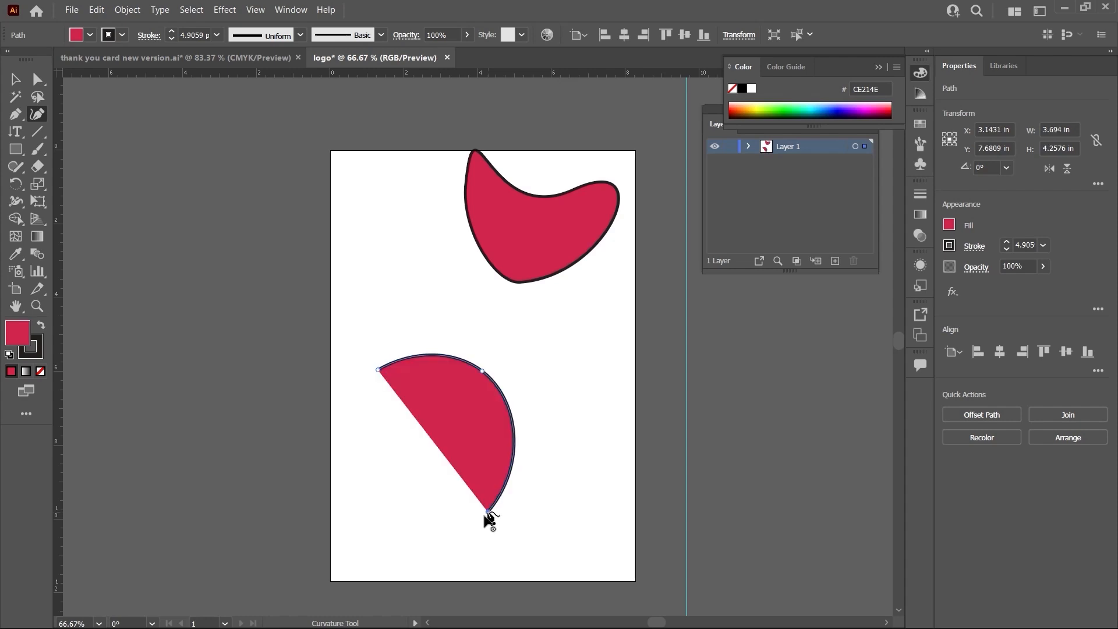
click(348, 515)
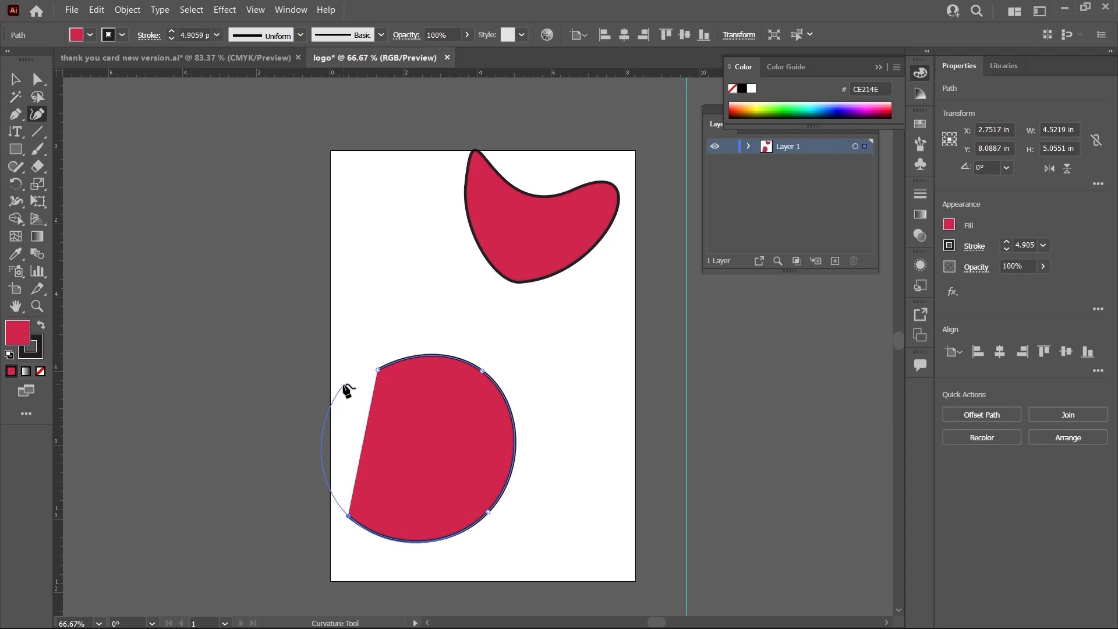
click(344, 384)
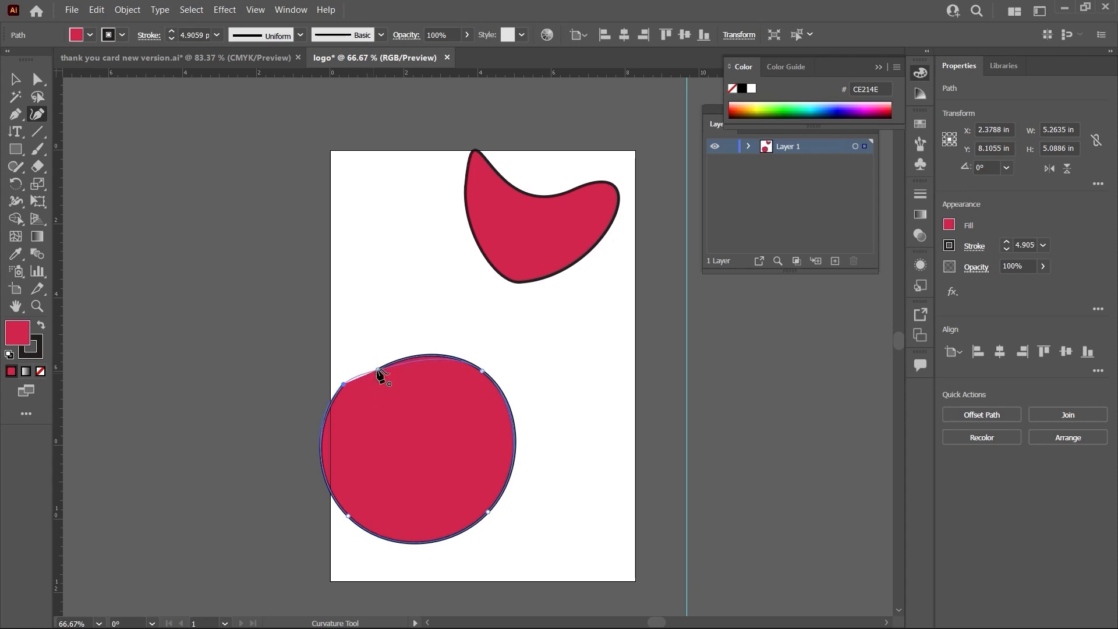
click(377, 370)
click(16, 82)
drag(400, 409, 449, 402)
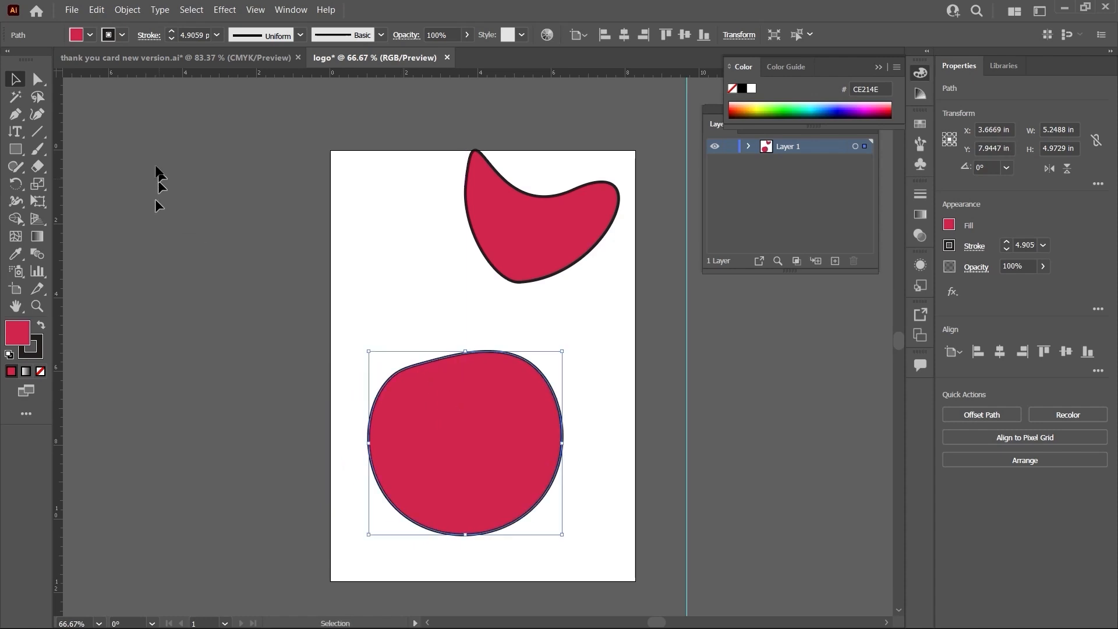
- Pull the handle of the round shape's upper-left anchor up and to the right with the Anchor Point tool, raising its top edge
click(18, 122)
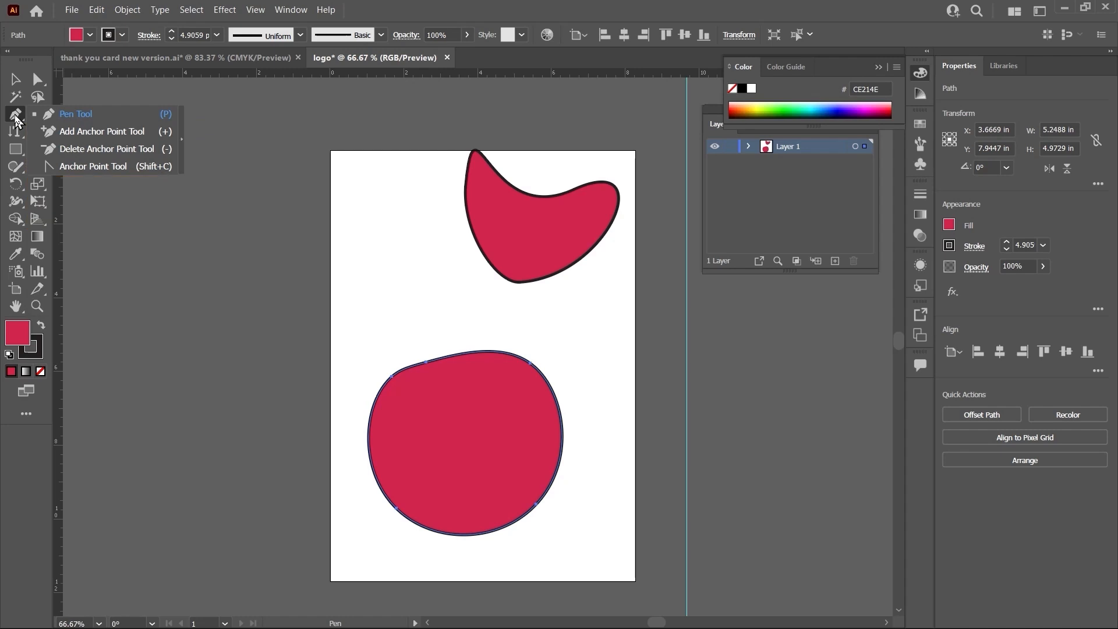
click(80, 173)
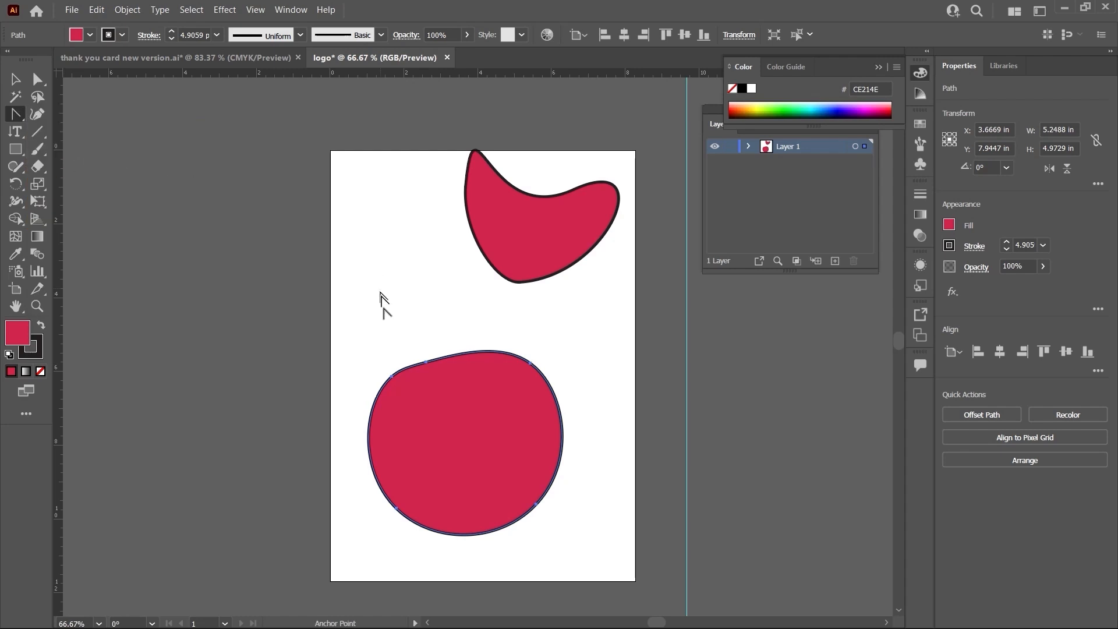
click(427, 364)
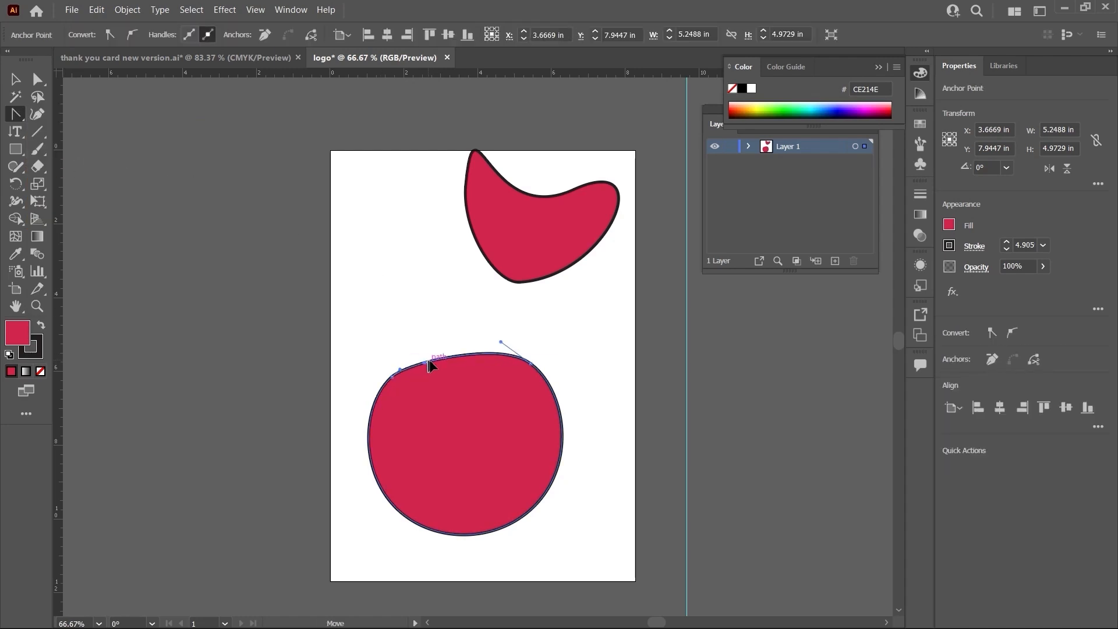
drag(433, 366, 492, 336)
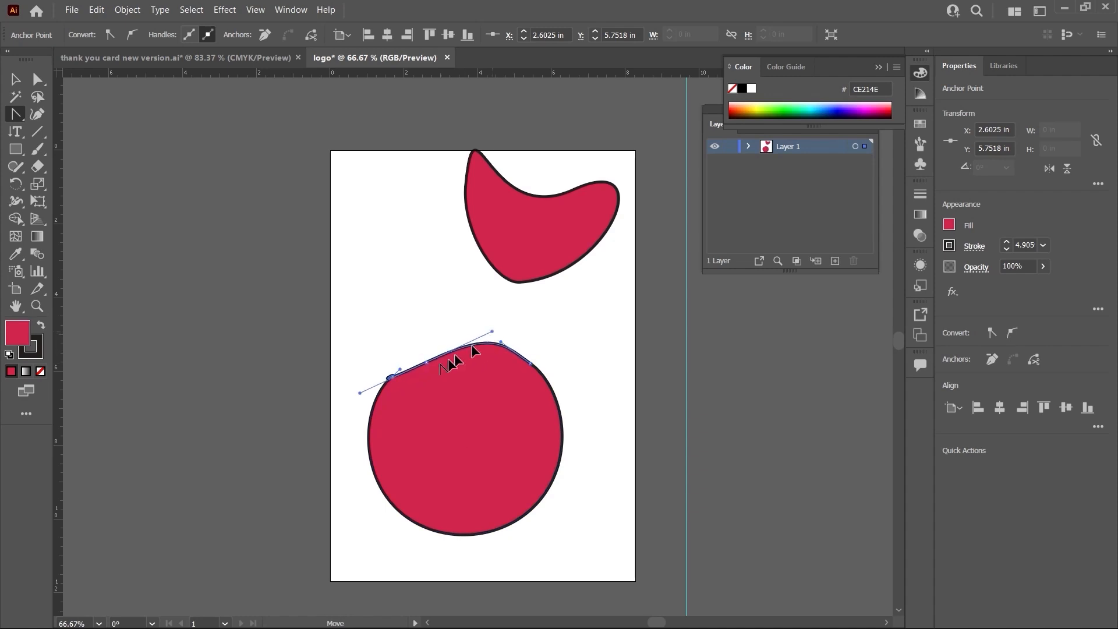
drag(427, 363, 460, 337)
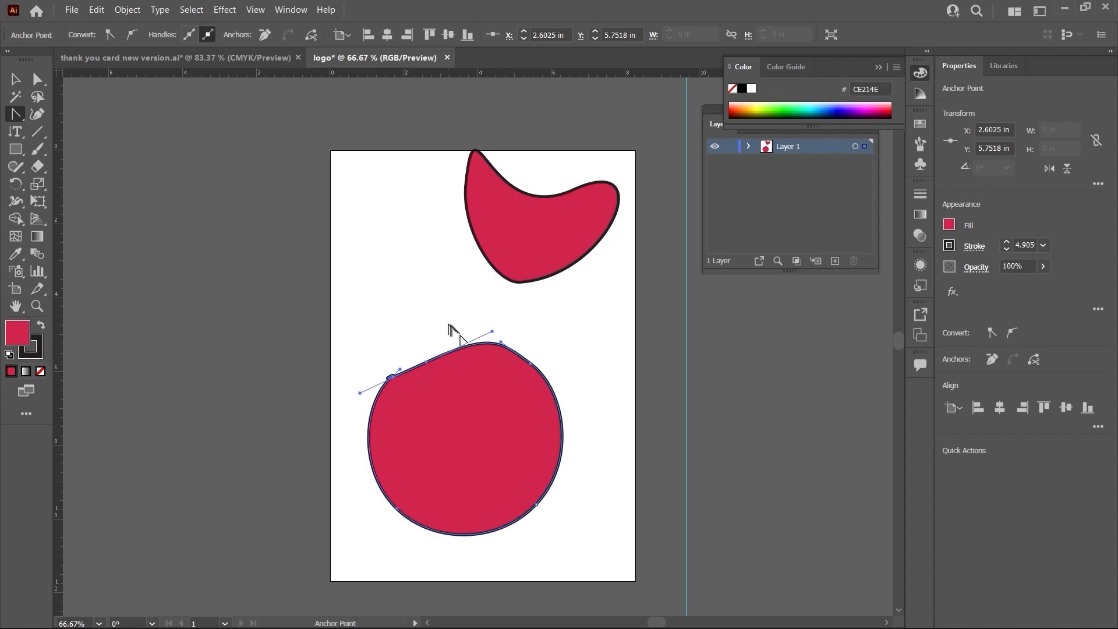
- Move three points along the round shape's upper edge outward with the Curvature tool, making it about 5.56 by 5.67 in
click(36, 114)
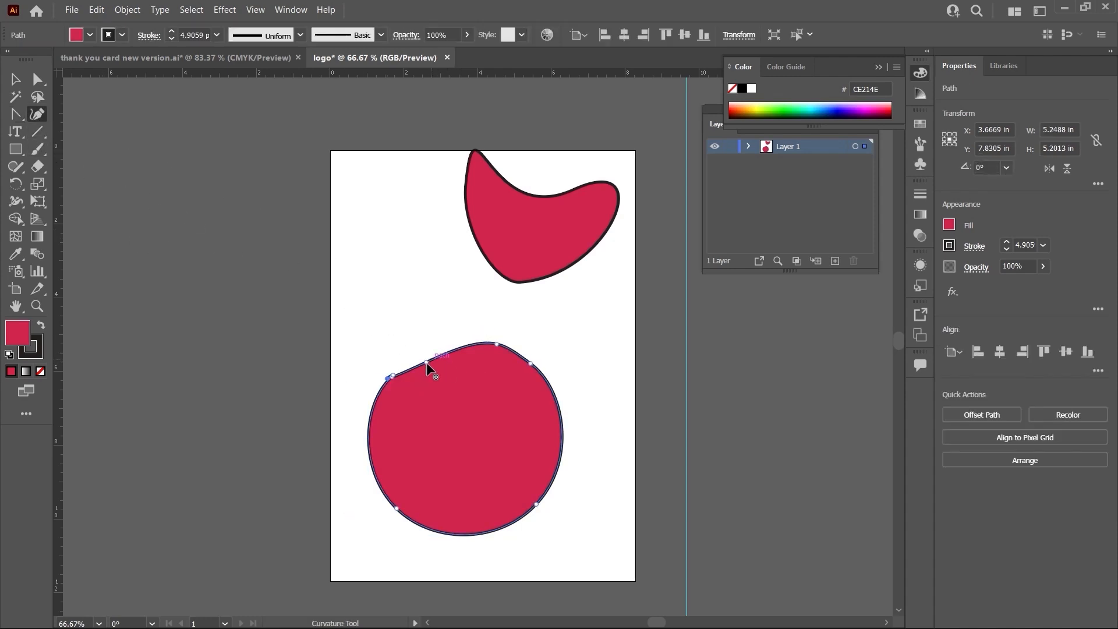
drag(426, 363, 423, 334)
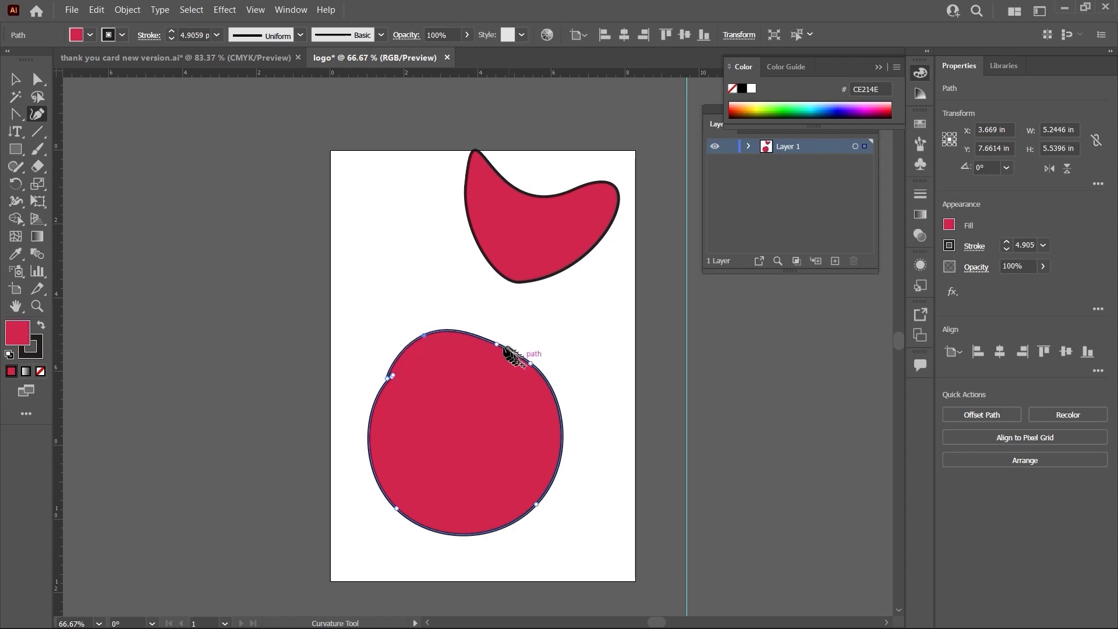
drag(496, 344, 503, 329)
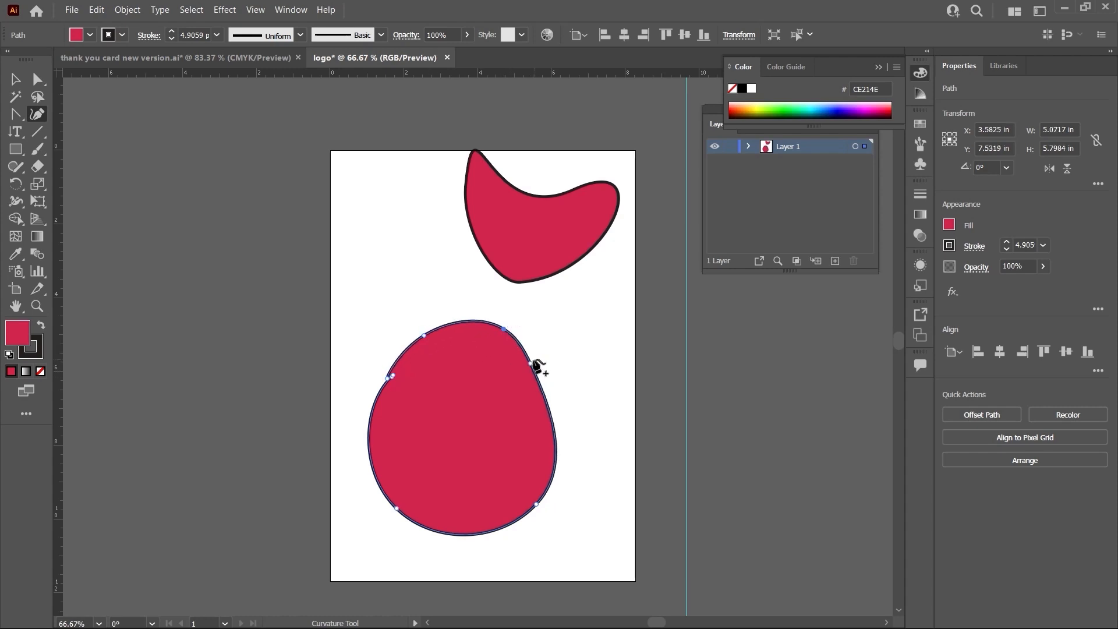
drag(535, 367, 554, 359)
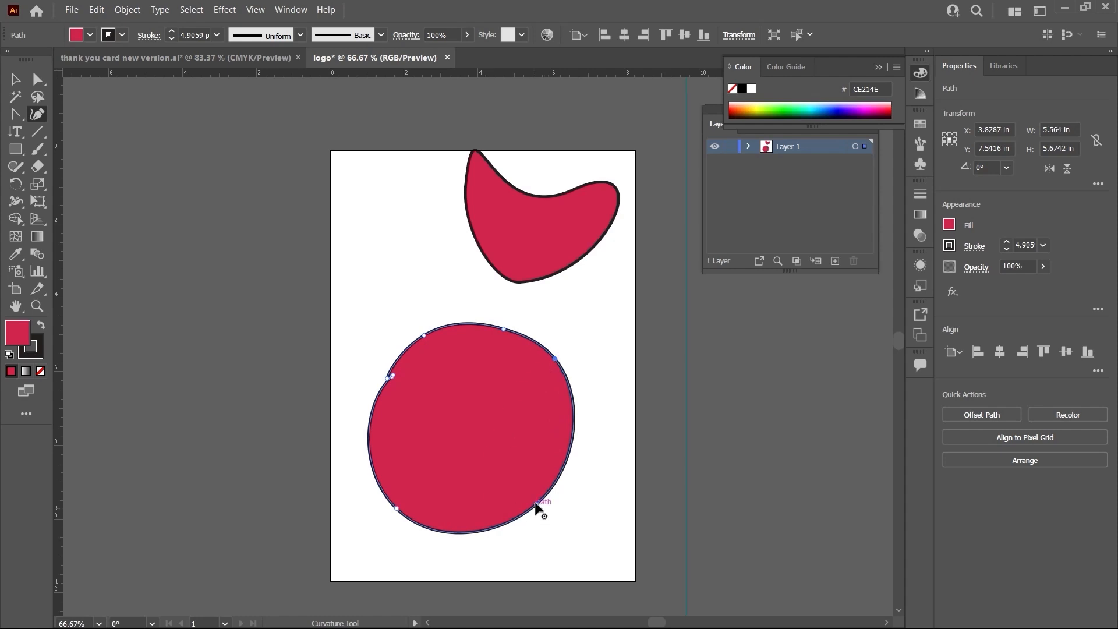
- Move the round shape's lower-right, lower-left and left points outward with the Curvature tool, making it about 6.98 by 6.45 in
drag(537, 504, 558, 523)
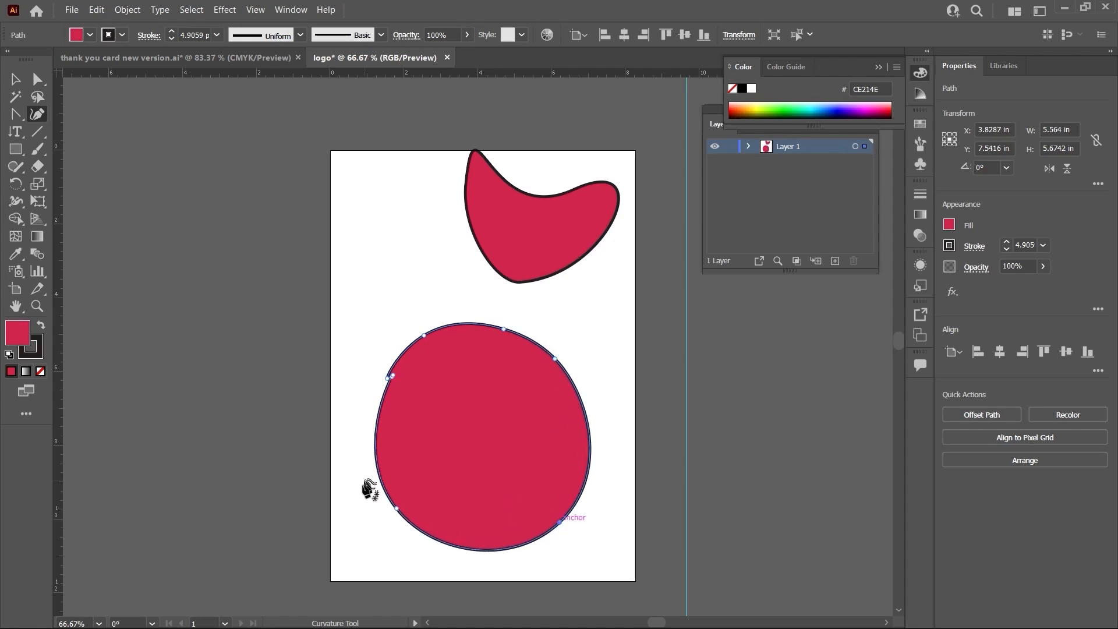
drag(396, 509, 380, 526)
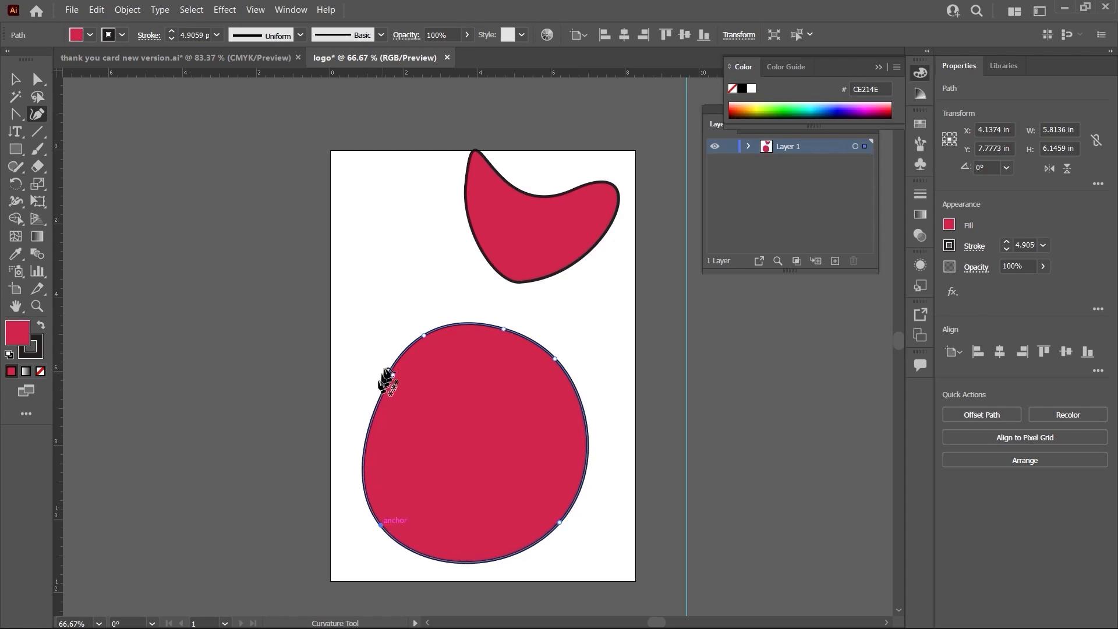
drag(387, 378, 330, 394)
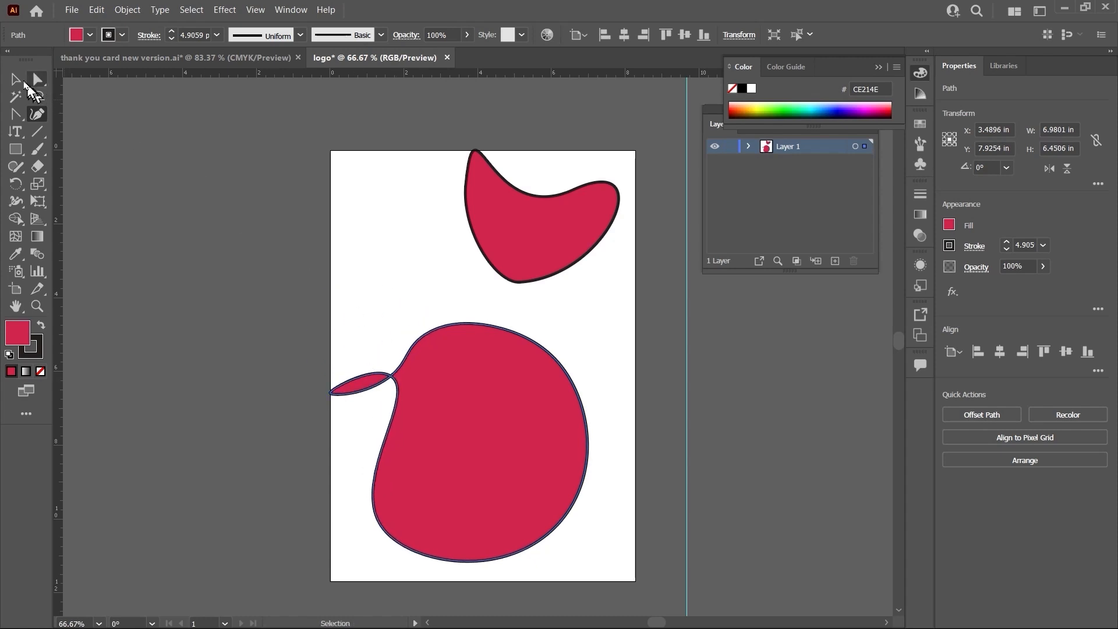
- Delete the large round shape in the artboard's lower half
click(15, 79)
click(611, 312)
click(519, 388)
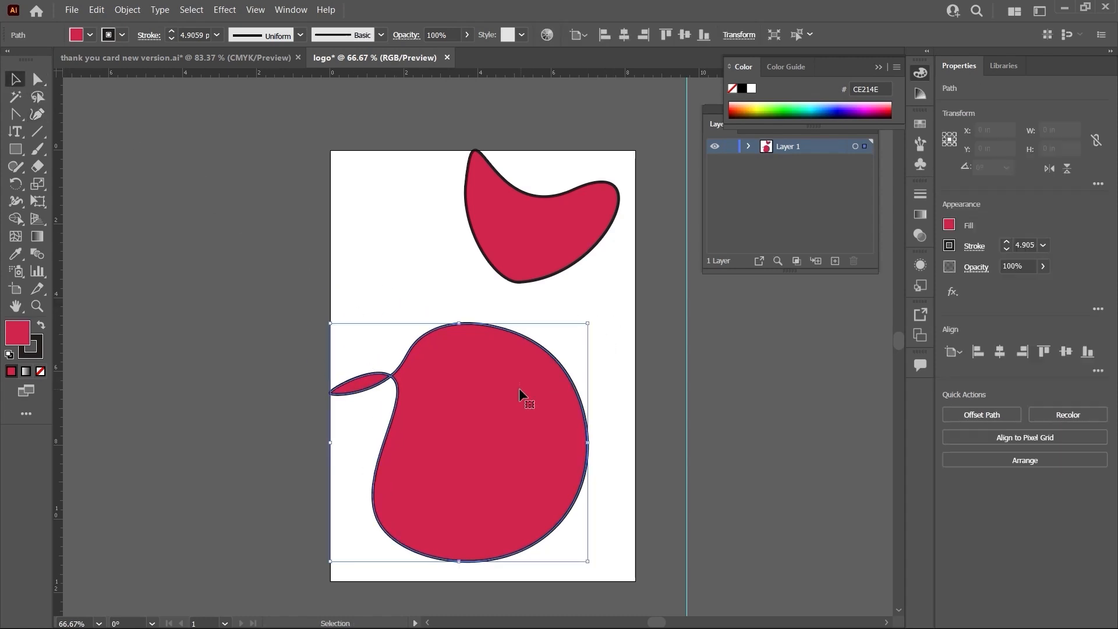
key(Delete)
- Draw an open six-point wavy line about 11.21 by 1.29 in with the Curvature tool below the red shape, and remove its fill
click(38, 114)
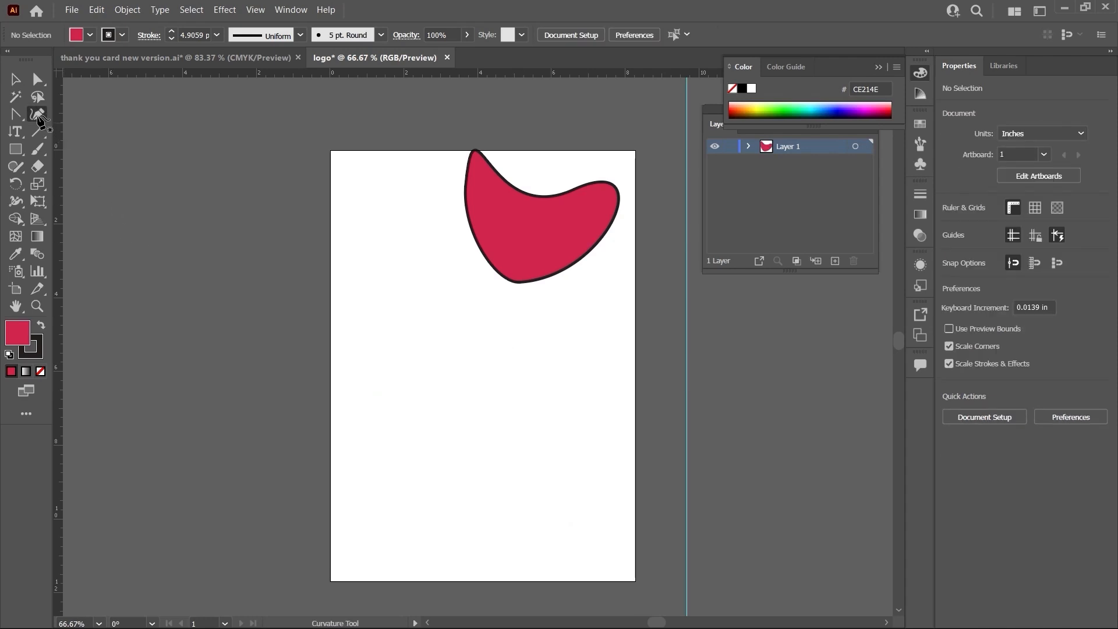
click(372, 374)
click(511, 375)
click(547, 356)
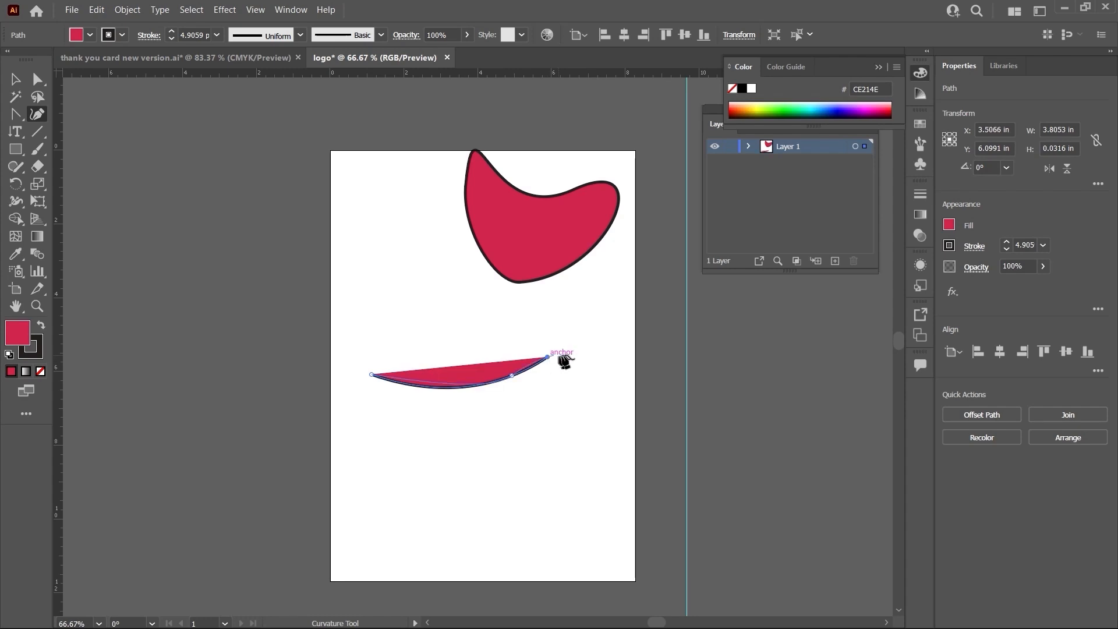
click(620, 378)
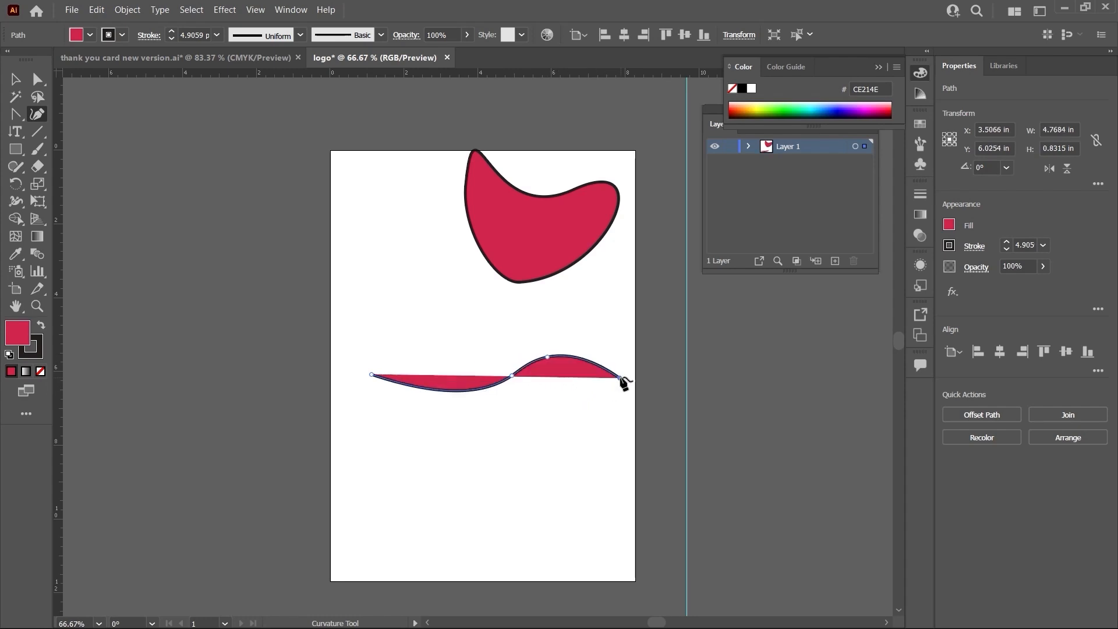
click(686, 345)
click(785, 388)
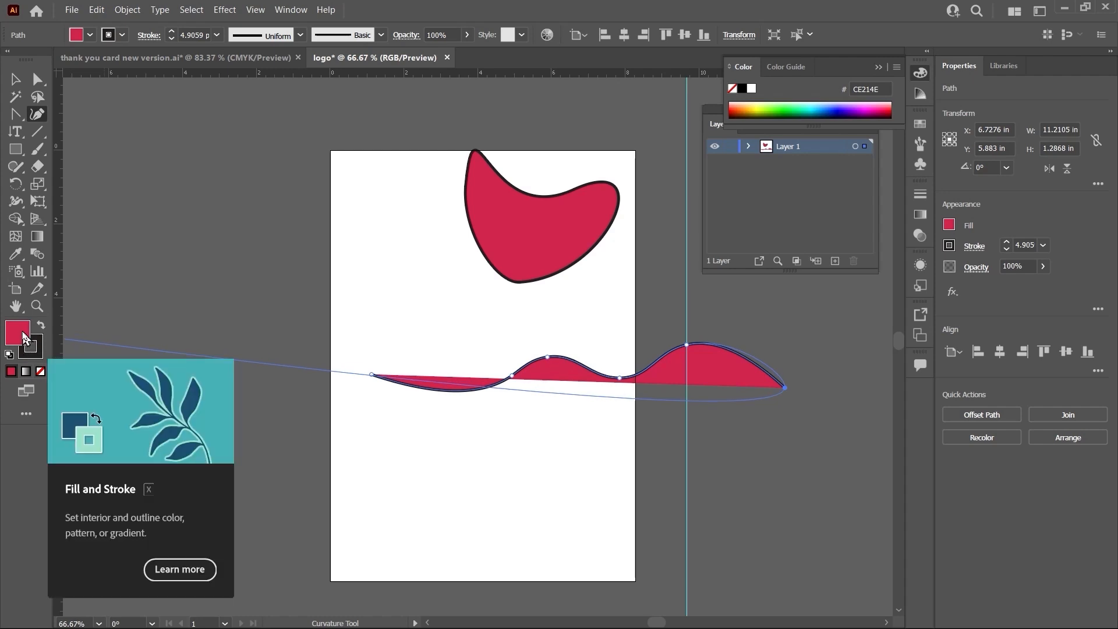
click(41, 371)
- Move the wavy line about 2.2 in left and slightly down so it spans the artboard, and deselect it
click(15, 79)
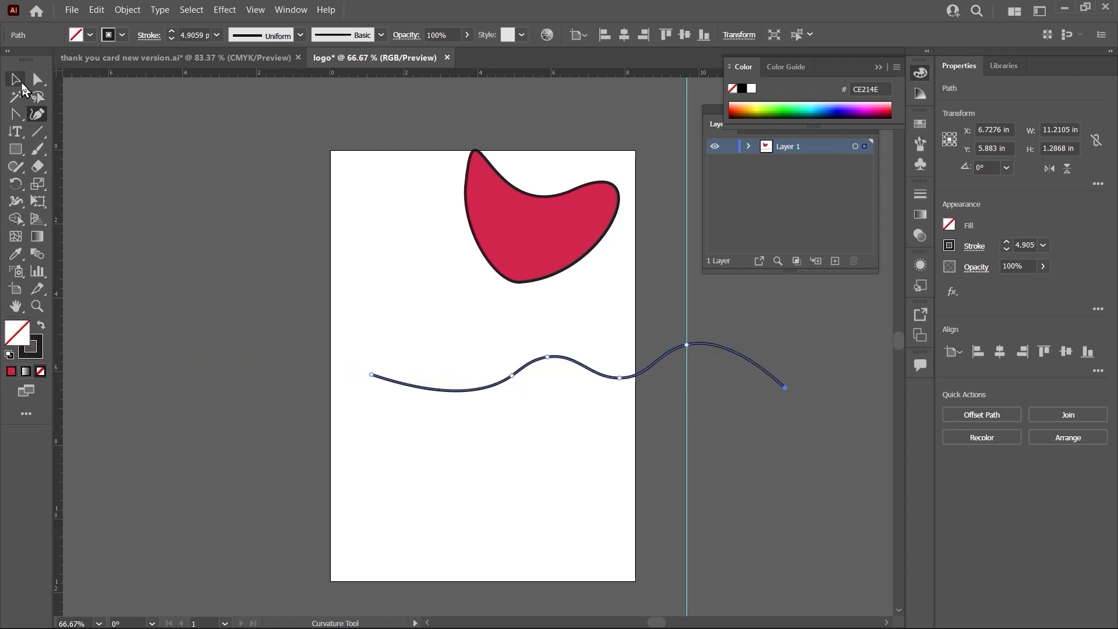
drag(624, 385, 543, 397)
click(510, 430)
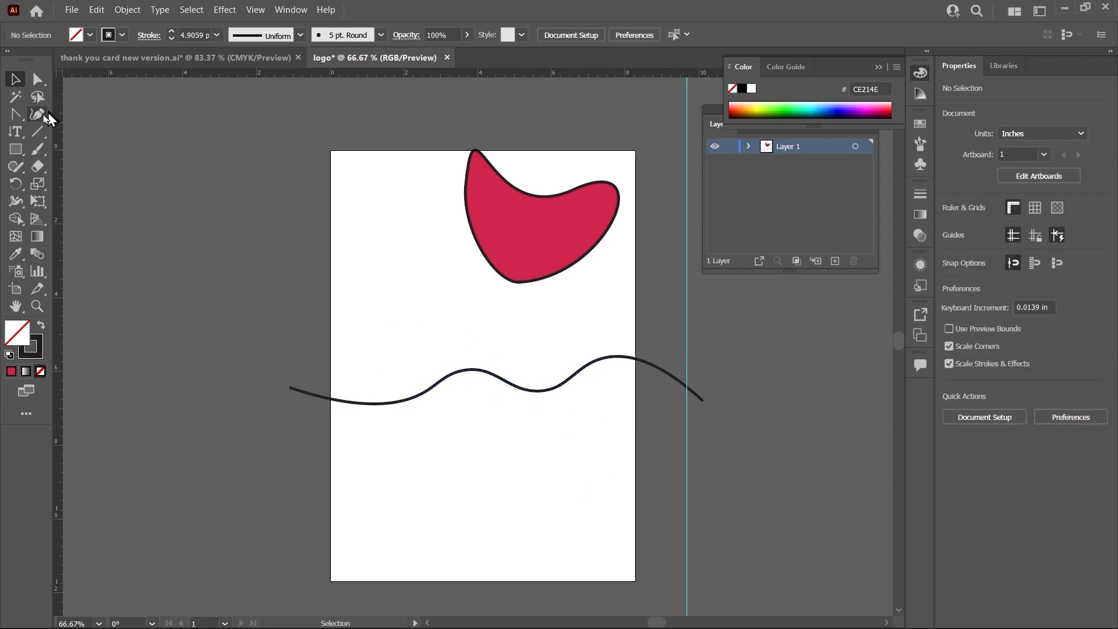
- Draw a second open wavy line about 10.53 by 1.45 in with the Pen tool, just below the first one
drag(27, 115, 58, 115)
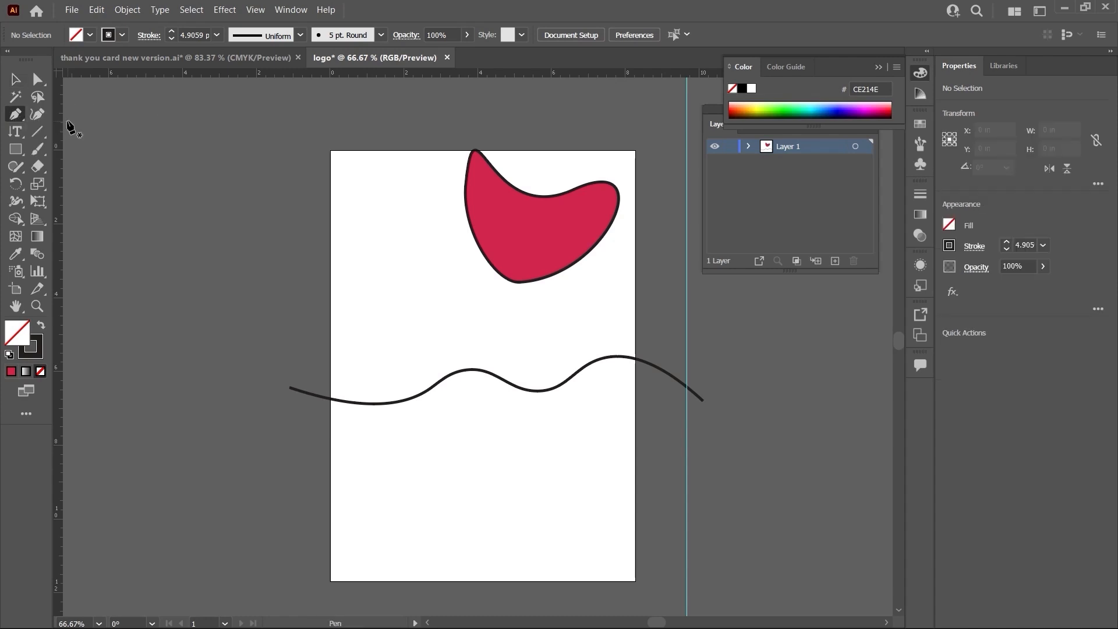
click(340, 444)
click(420, 432)
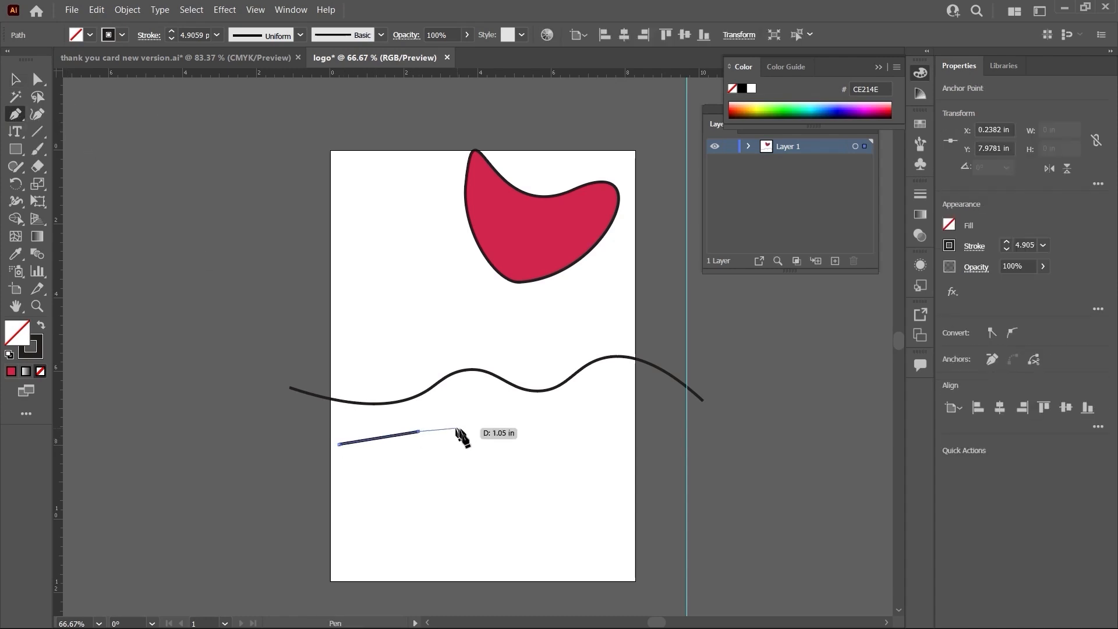
drag(466, 446, 611, 409)
drag(629, 438, 724, 418)
click(728, 414)
- Move the second wavy line about 2 in left and 3 in up, between the red shape and the first wavy line
click(16, 79)
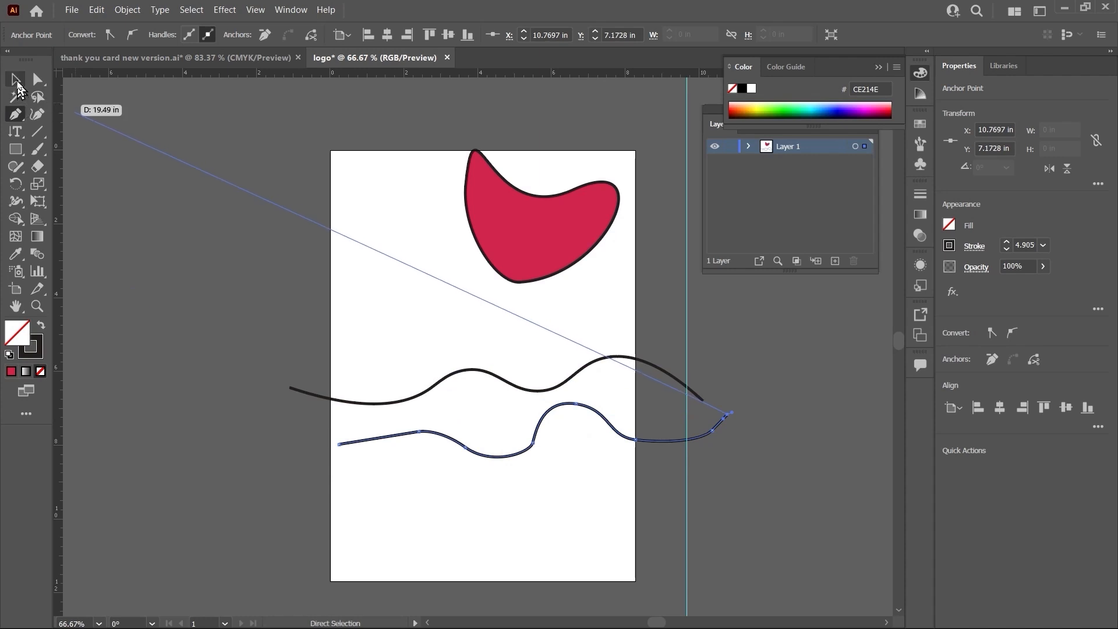
mouse_move(536, 425)
mouse_down()
mouse_move(464, 399)
mouse_move(464, 305)
mouse_move(467, 315)
mouse_up()
scroll(466, 349, up, 1)
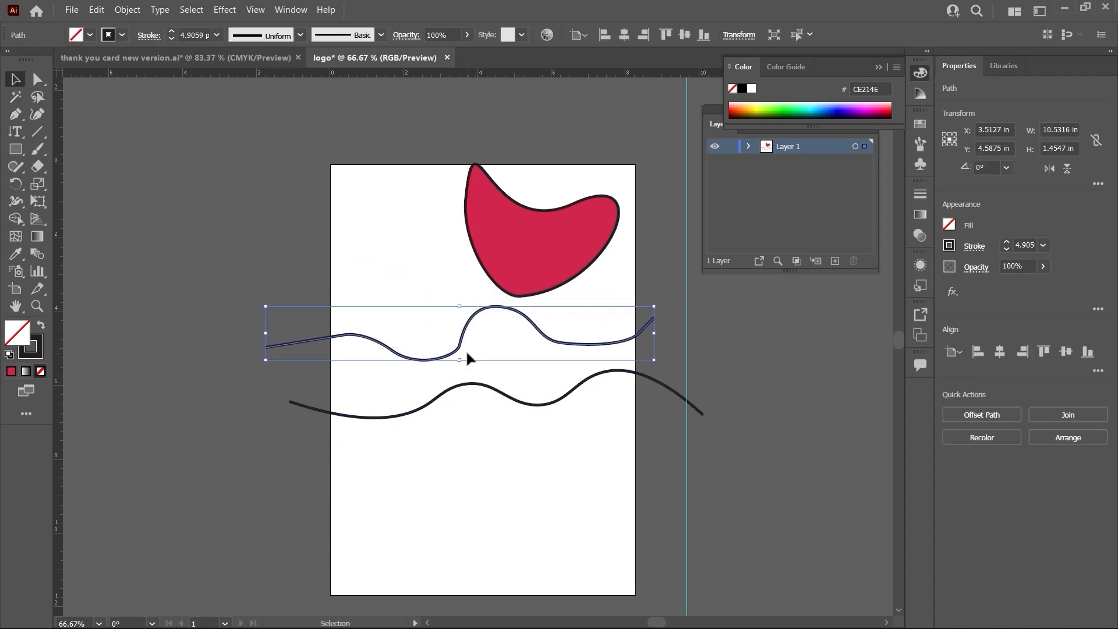
- Smooth the kink near the middle of the upper wavy line by moving its anchor slightly down with the Curvature tool
key(ctrl+shift+b)
key(ctrl+plus)
key(ctrl+plus)
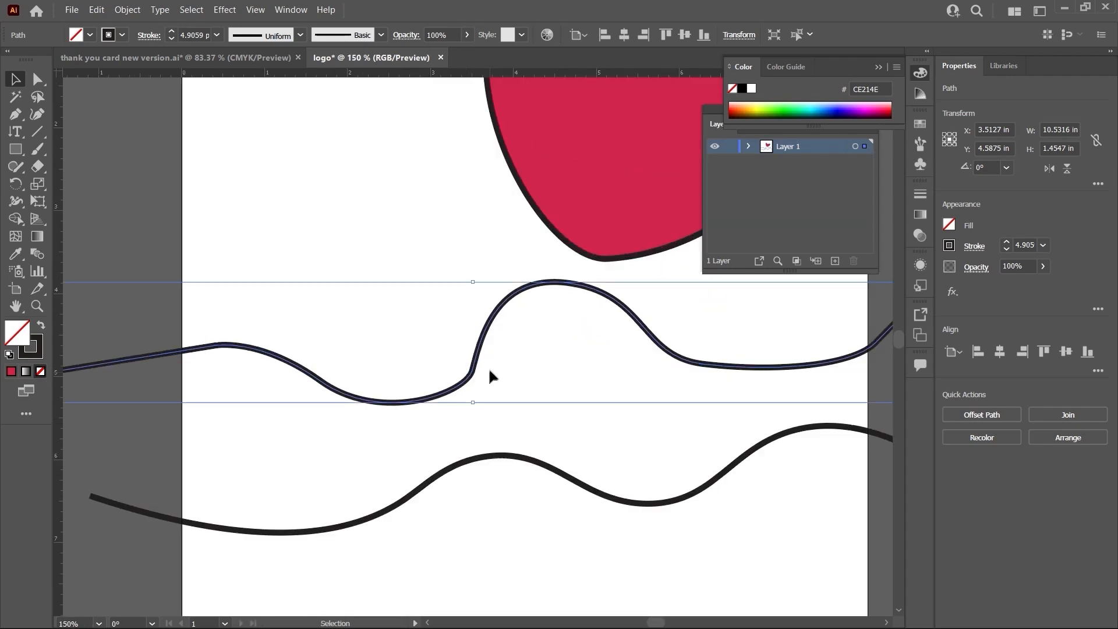
click(507, 415)
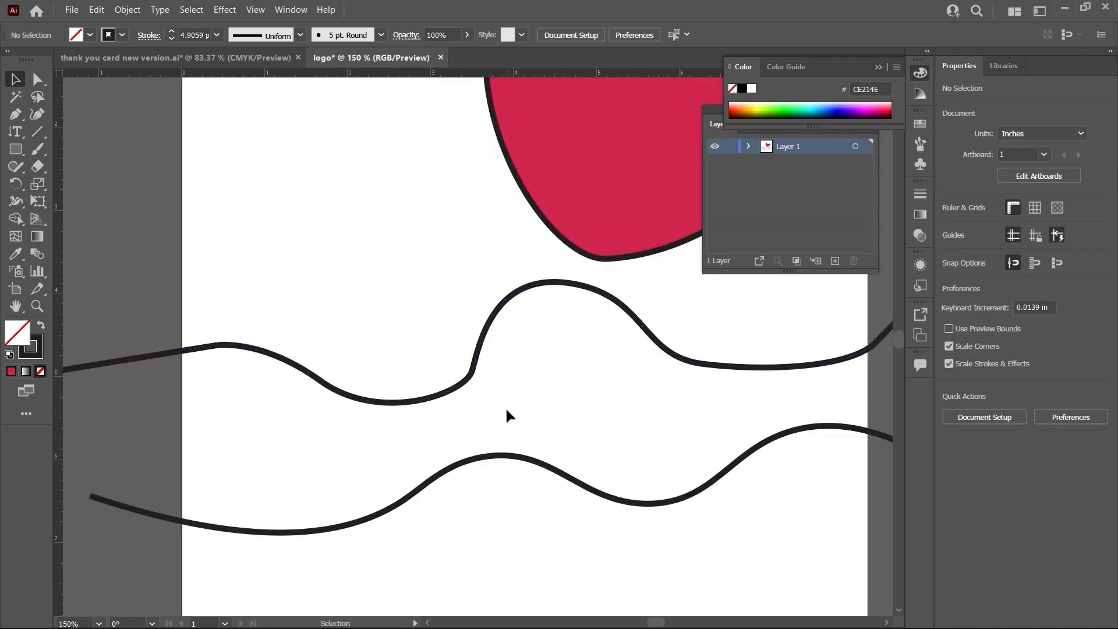
click(472, 369)
key(ctrl+plus)
key(ctrl+plus)
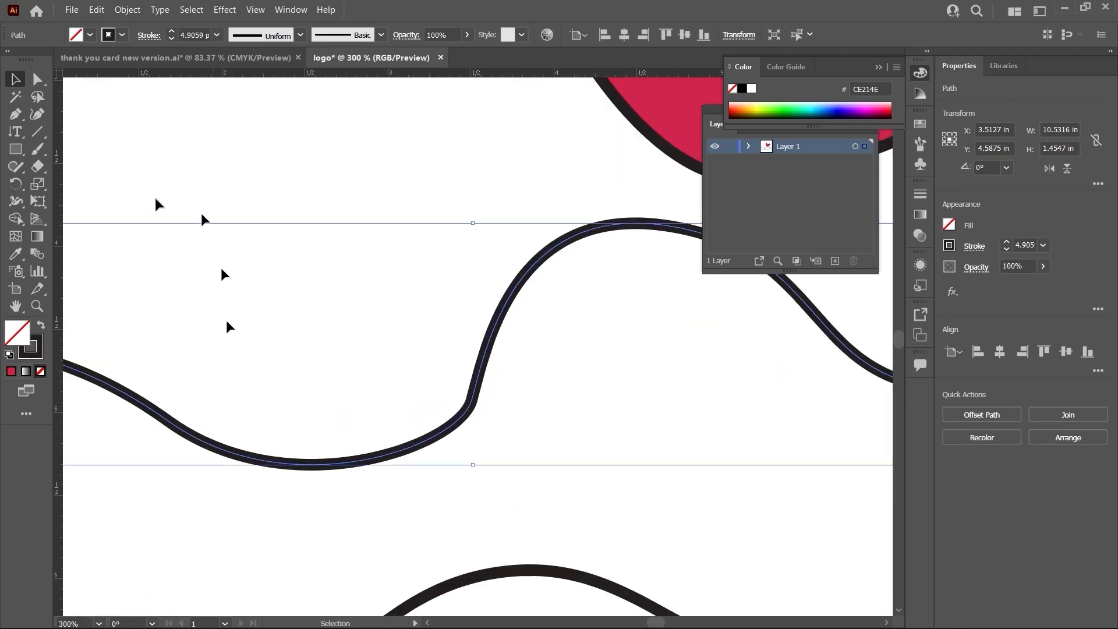
click(39, 121)
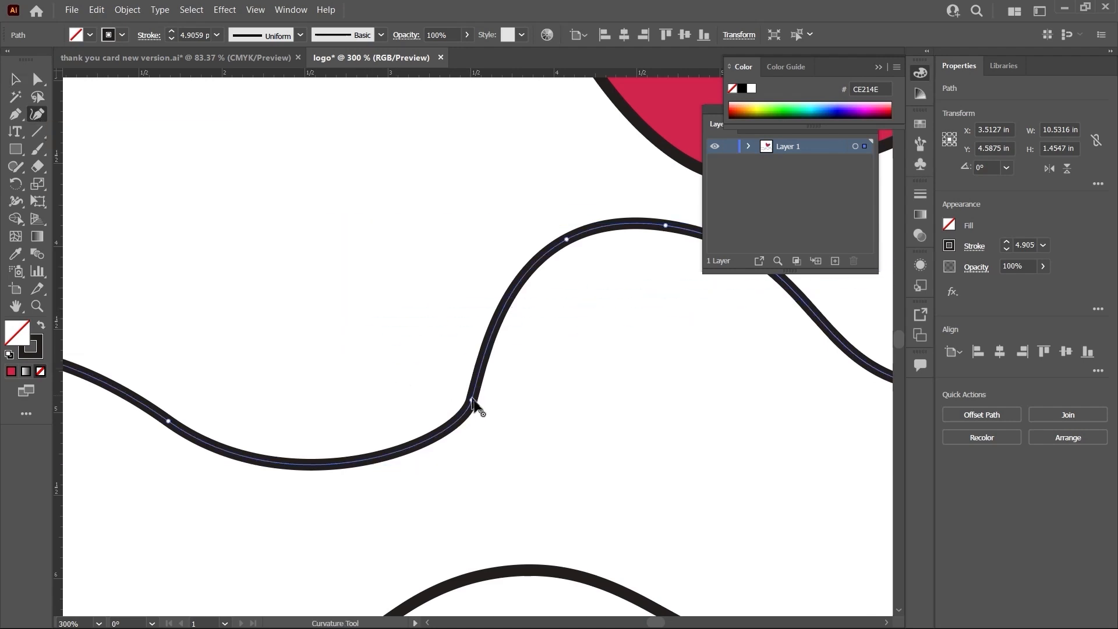
drag(471, 400, 473, 411)
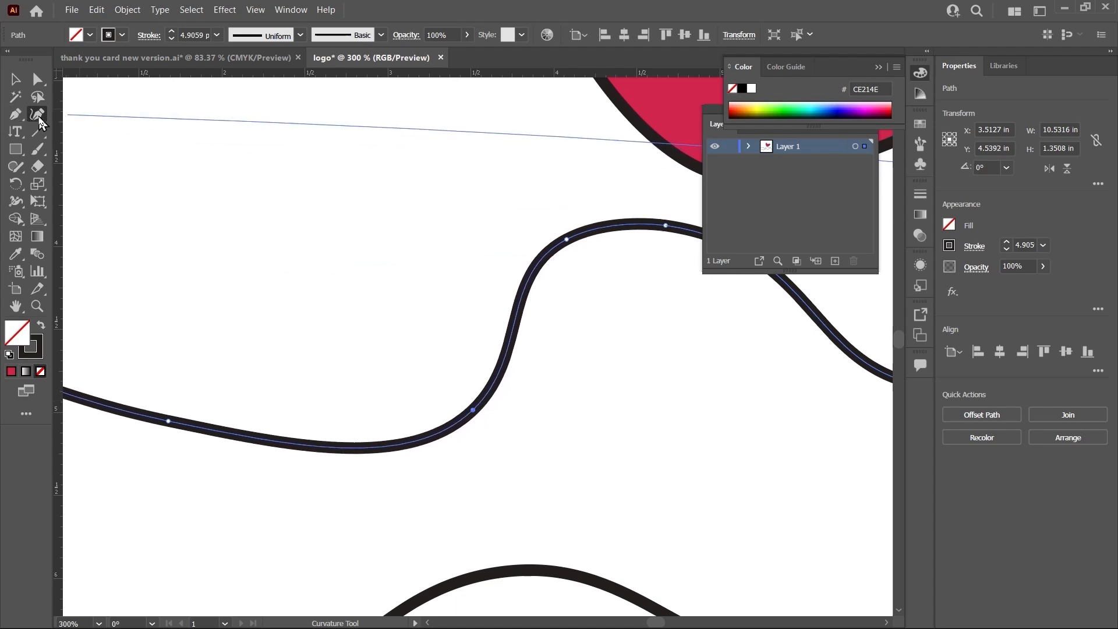
- Curve the straight left end of the upper wavy line by adding a point beside its corner and pulling it up and left
key(ctrl+minus)
key(ctrl+minus)
key(ctrl+minus)
key(ctrl+minus)
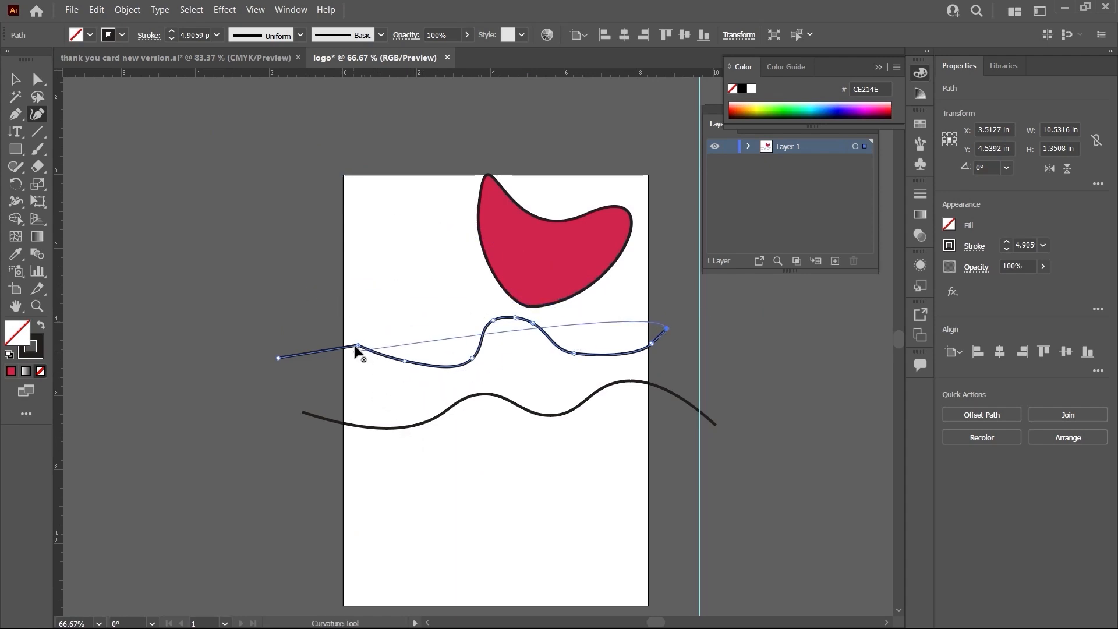
key(ctrl+plus)
key(ctrl+plus)
key(ctrl+plus)
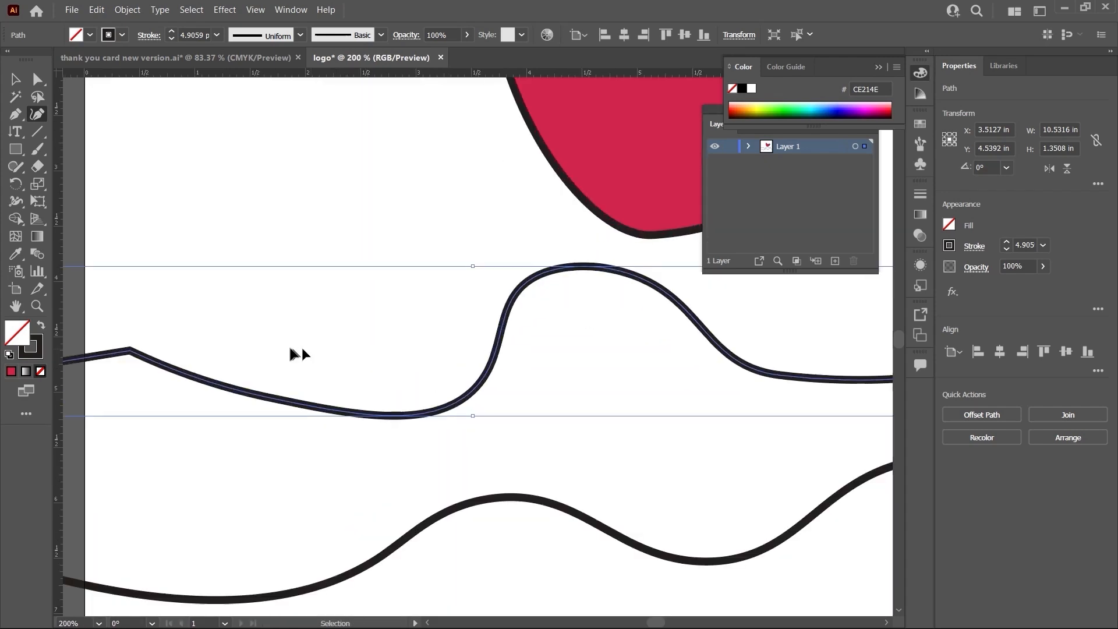
drag(247, 342, 619, 363)
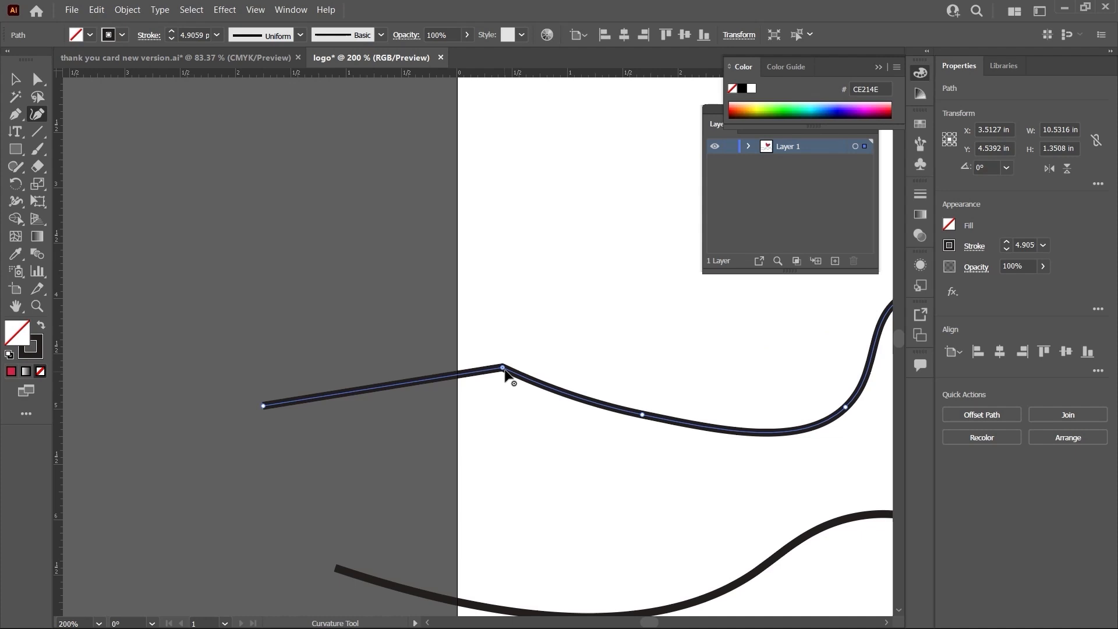
drag(503, 370, 443, 352)
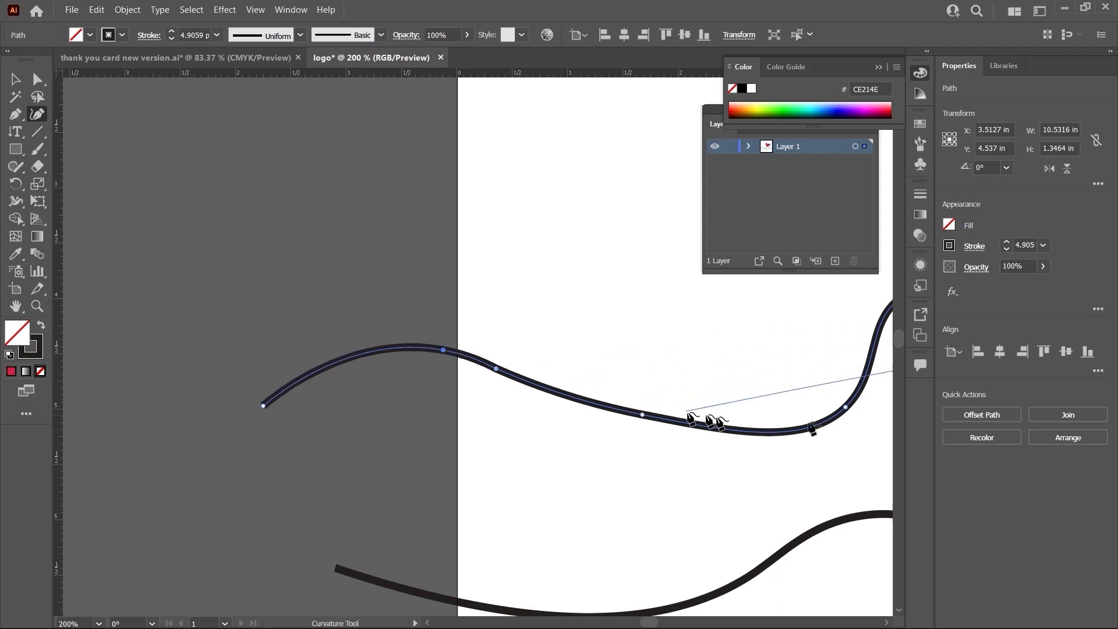
- Delete all existing artwork, including the red shape and both curved lines, leaving an empty artboard
scroll(664, 352, right, 15)
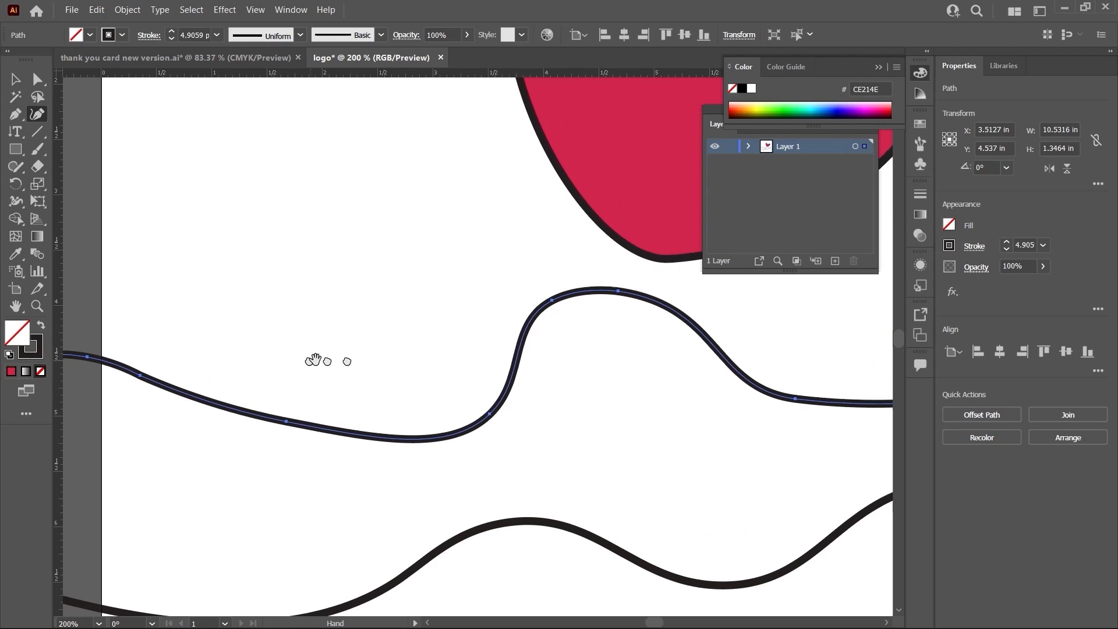
scroll(607, 402, left, 14)
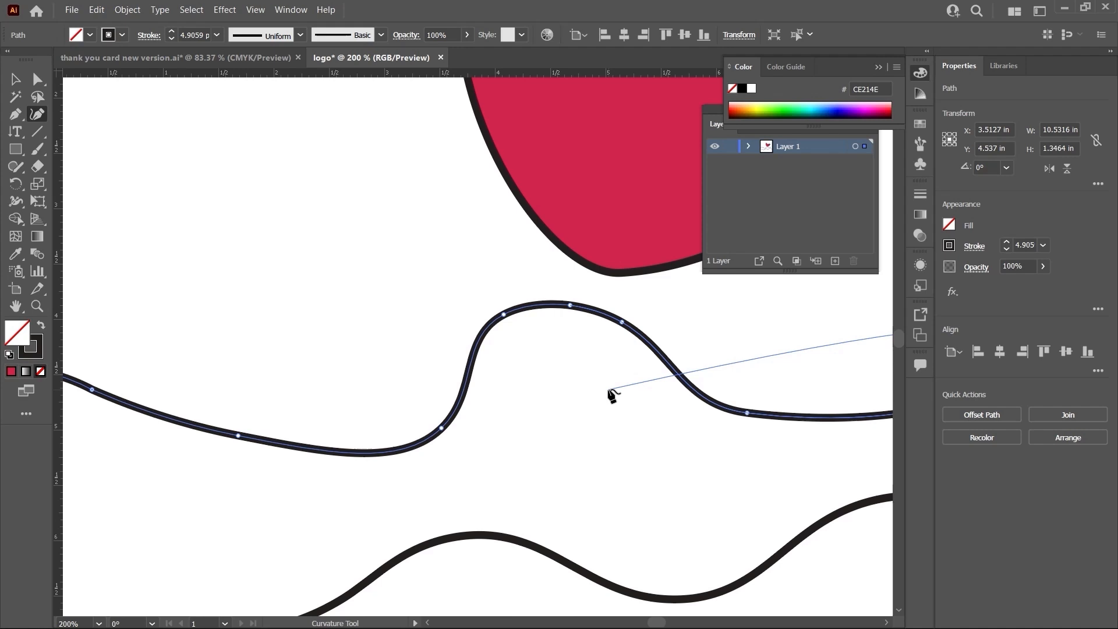
key(ctrl+minus)
key(ctrl+minus)
key(ctrl+minus)
key(ctrl+minus)
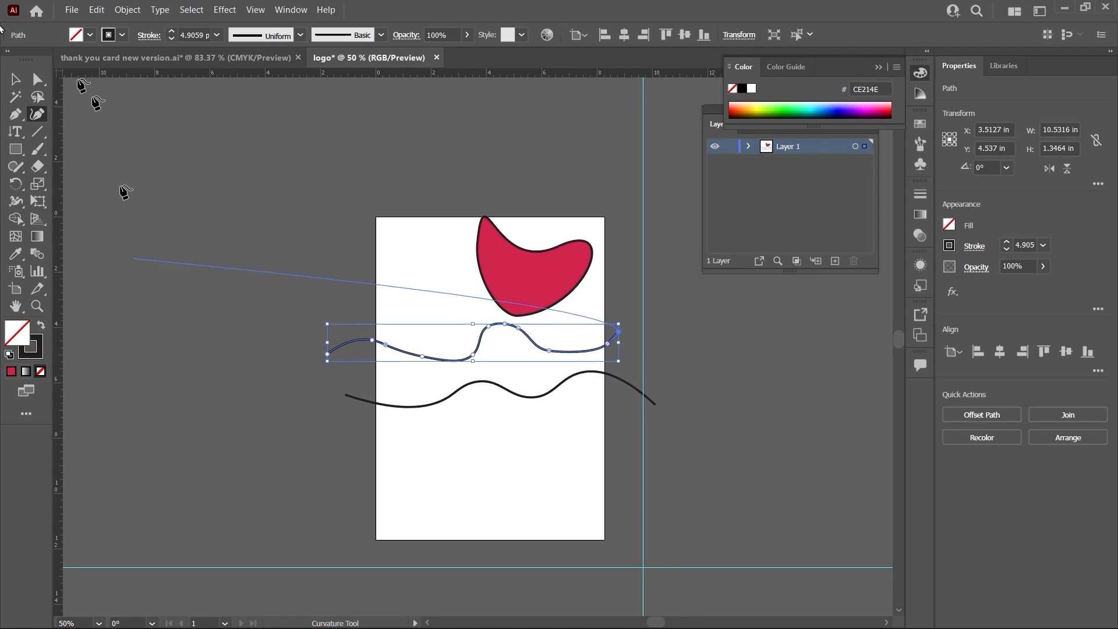
click(15, 77)
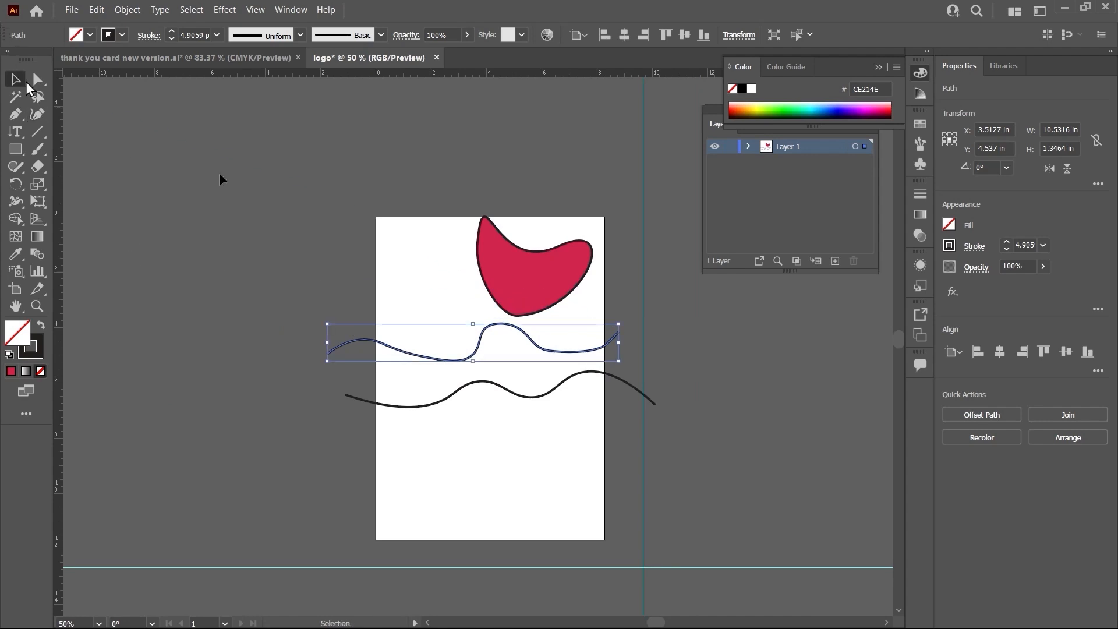
click(339, 190)
key(ctrl+a)
key(Delete)
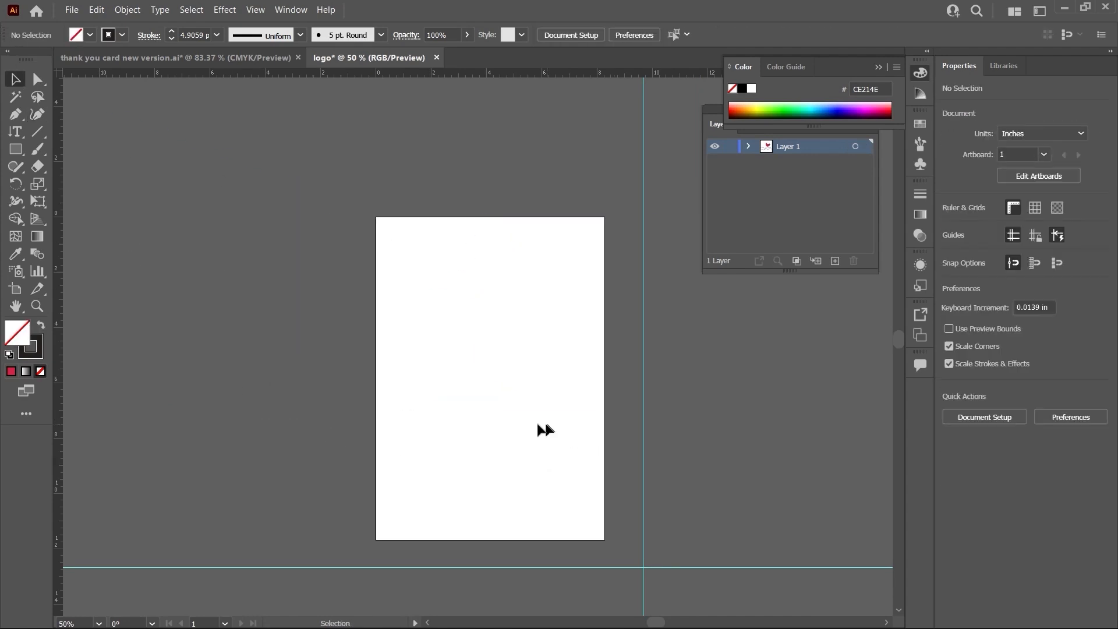
- Place social logo.webp as a linked image about 7.01 in wide and 4.13 in high on the artboard
key(ctrl+plus)
key(ctrl+plus)
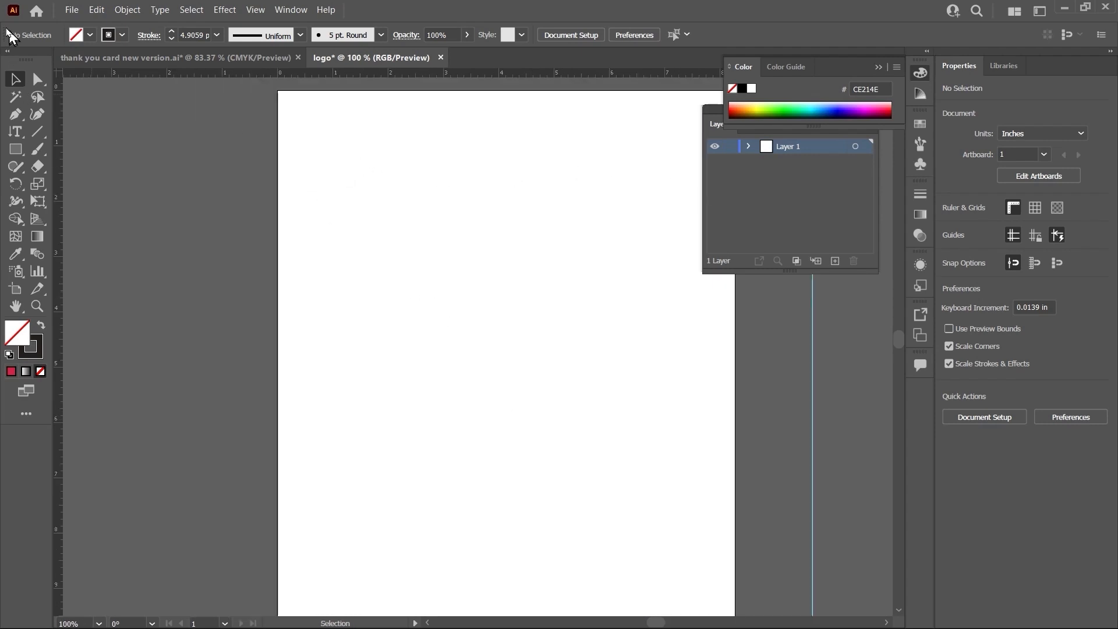
click(68, 11)
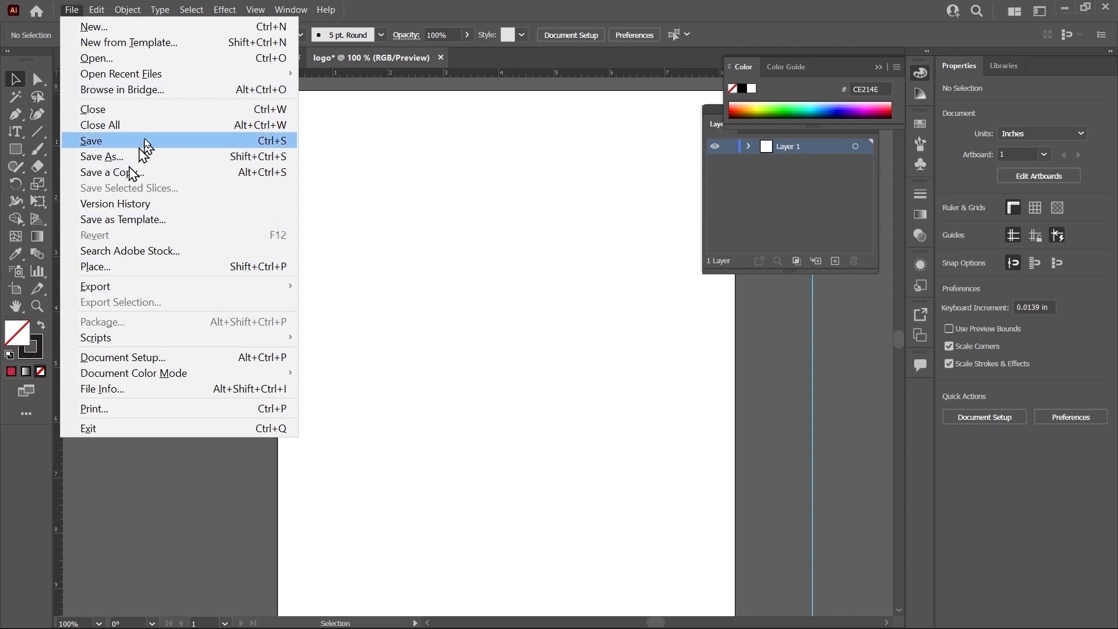
click(155, 266)
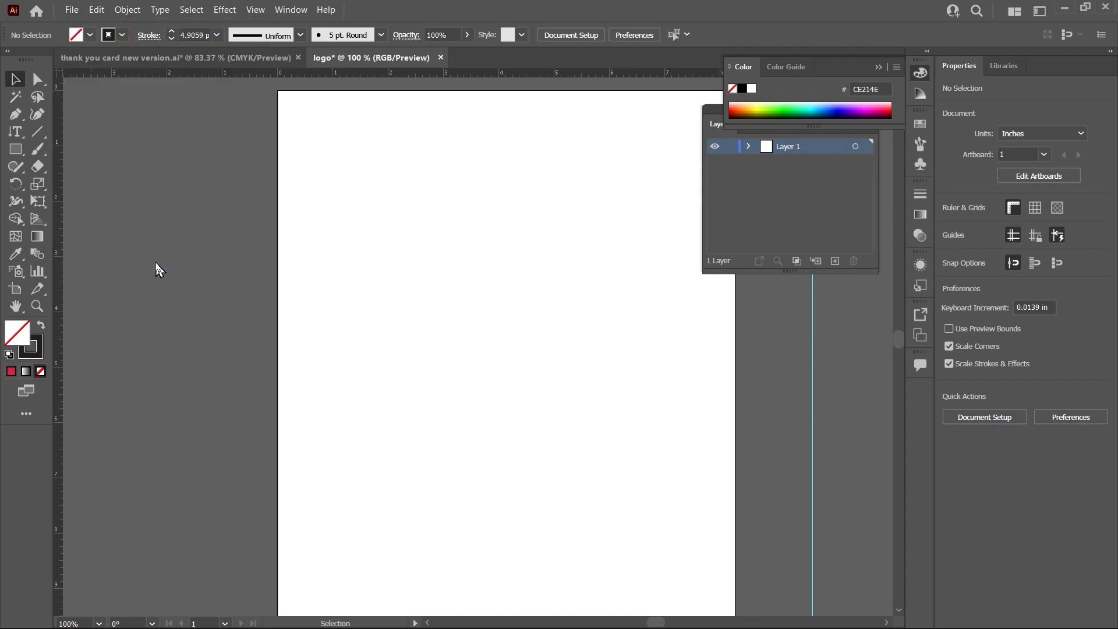
click(508, 147)
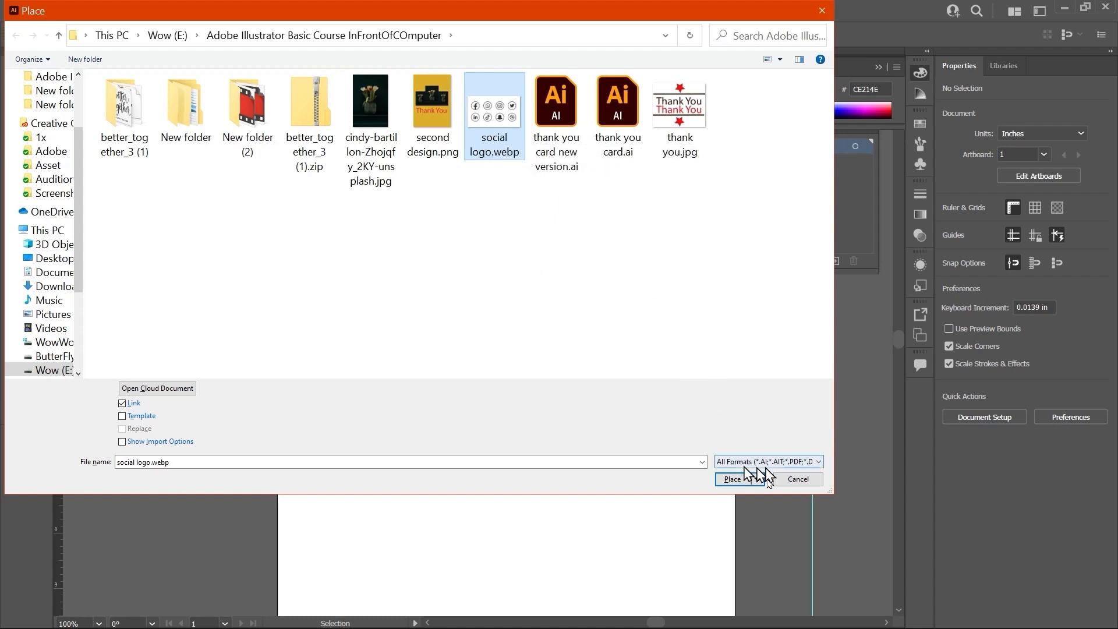
click(737, 481)
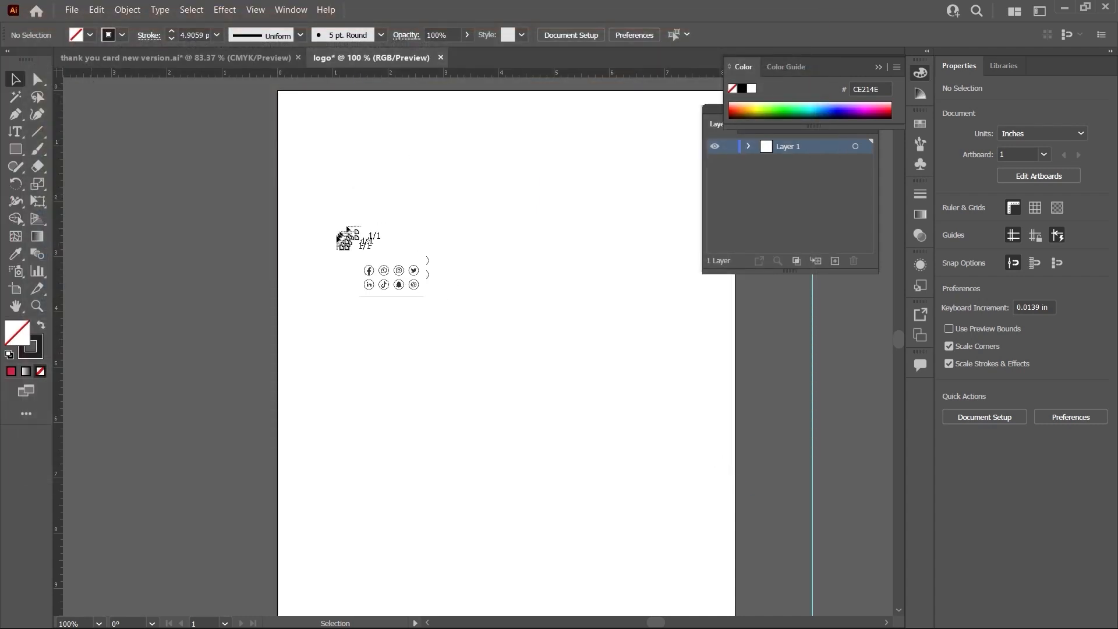
drag(333, 215, 641, 470)
drag(701, 531, 696, 527)
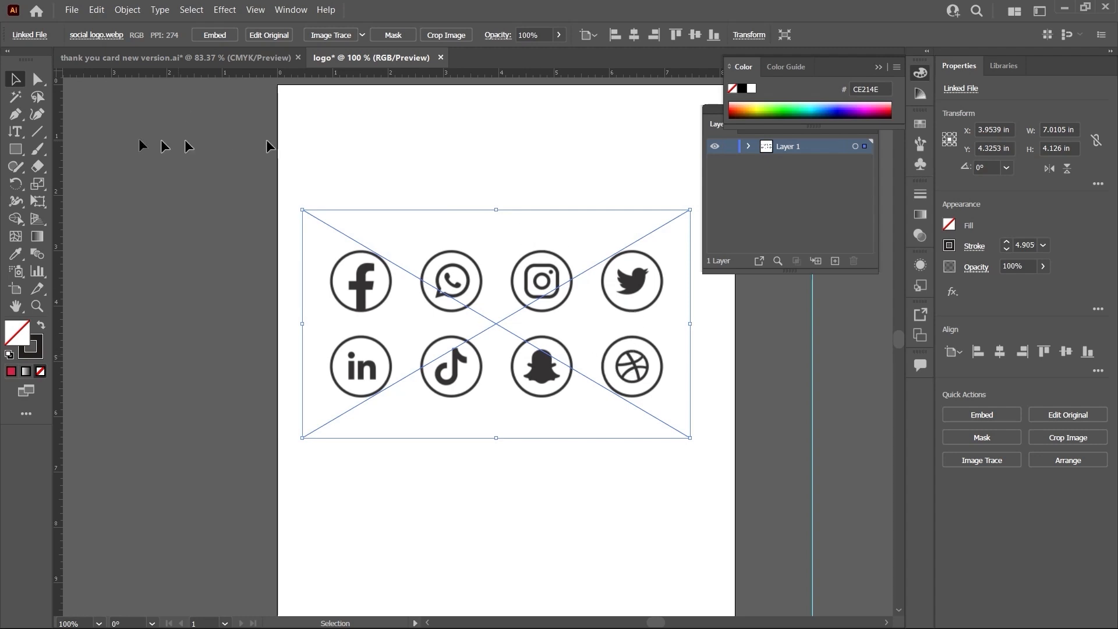
- Enlarge the placed icon image proportionally to about 11.96 × 7.04 in, repositioning it so it extends past the artboard's left edge
click(392, 184)
click(481, 320)
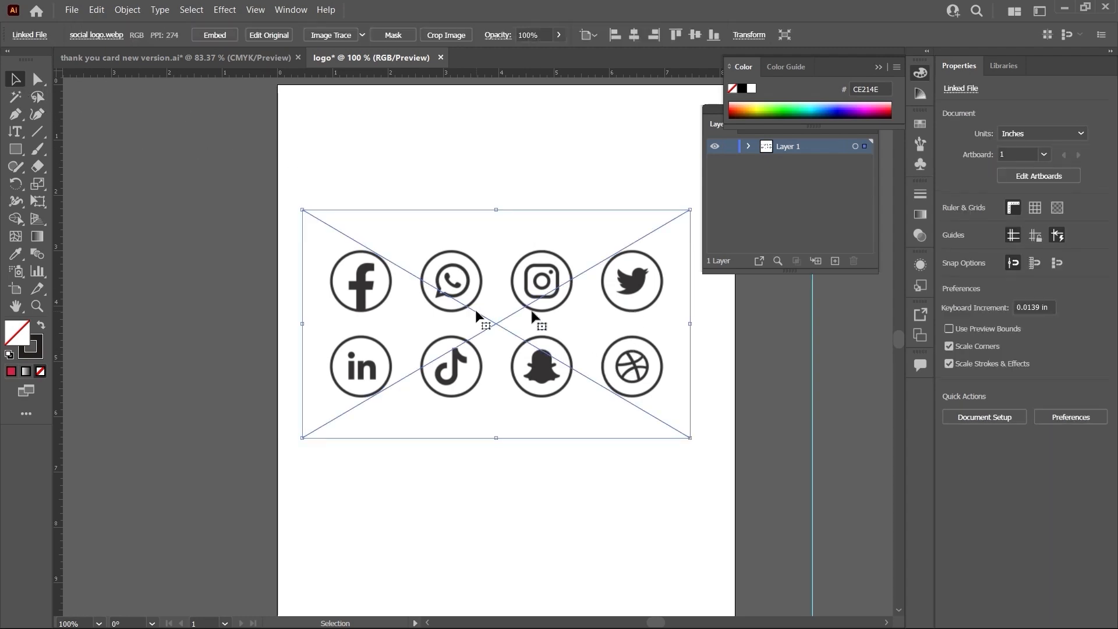
drag(689, 441, 744, 487)
mouse_move(489, 319)
mouse_down()
mouse_move(512, 342)
mouse_move(474, 332)
mouse_up()
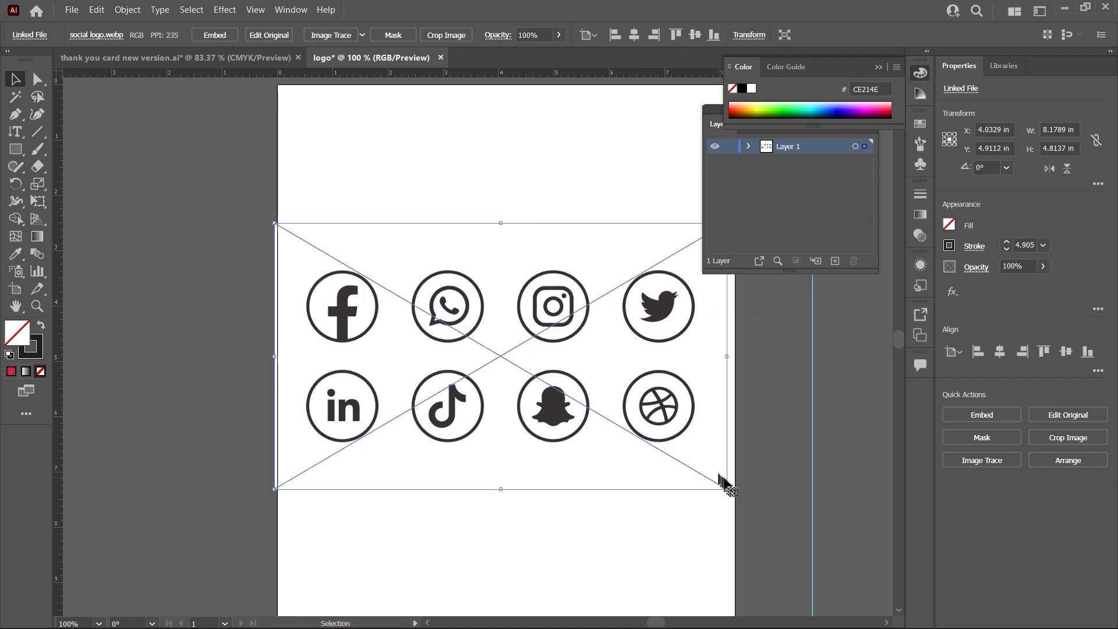
drag(730, 488, 786, 557)
drag(442, 313, 502, 315)
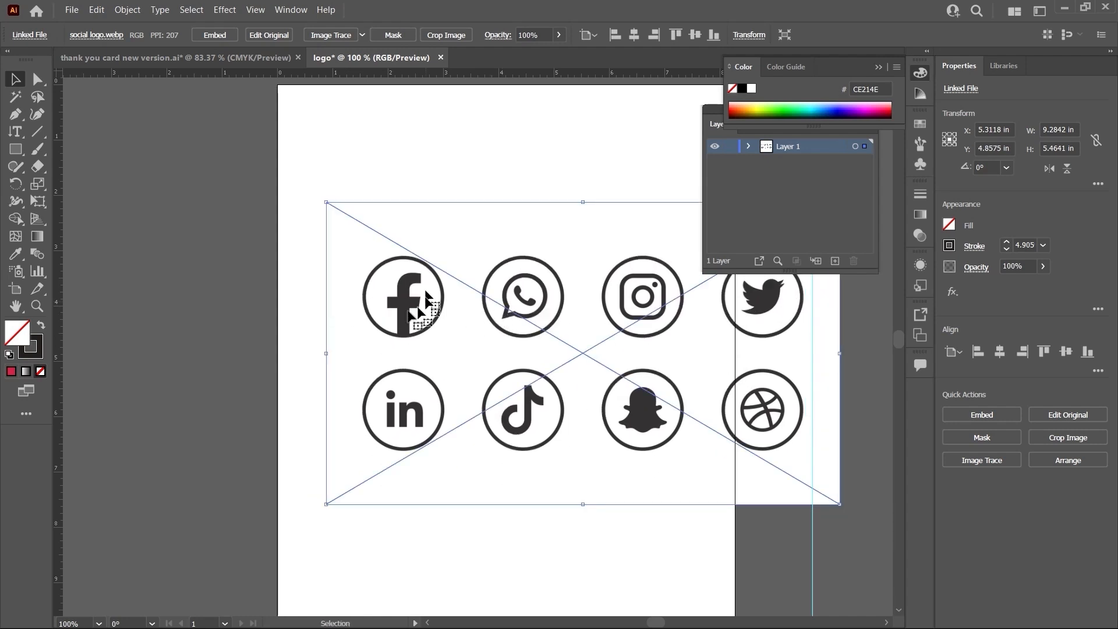
drag(841, 502, 873, 521)
drag(457, 282, 252, 275)
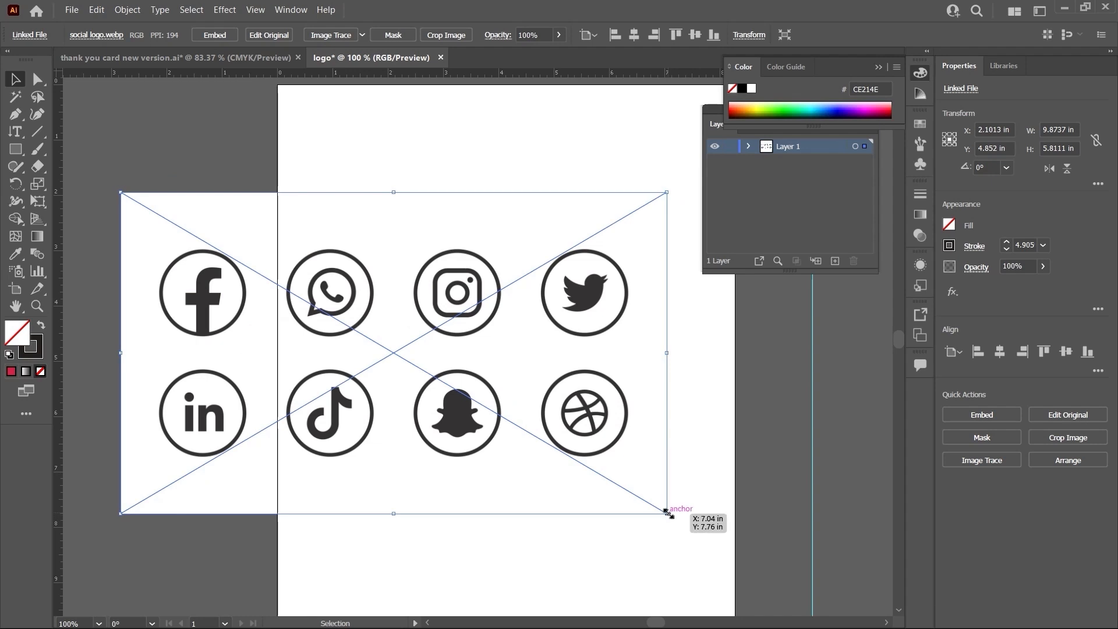
drag(667, 512, 782, 582)
drag(610, 373, 508, 352)
drag(589, 342, 624, 358)
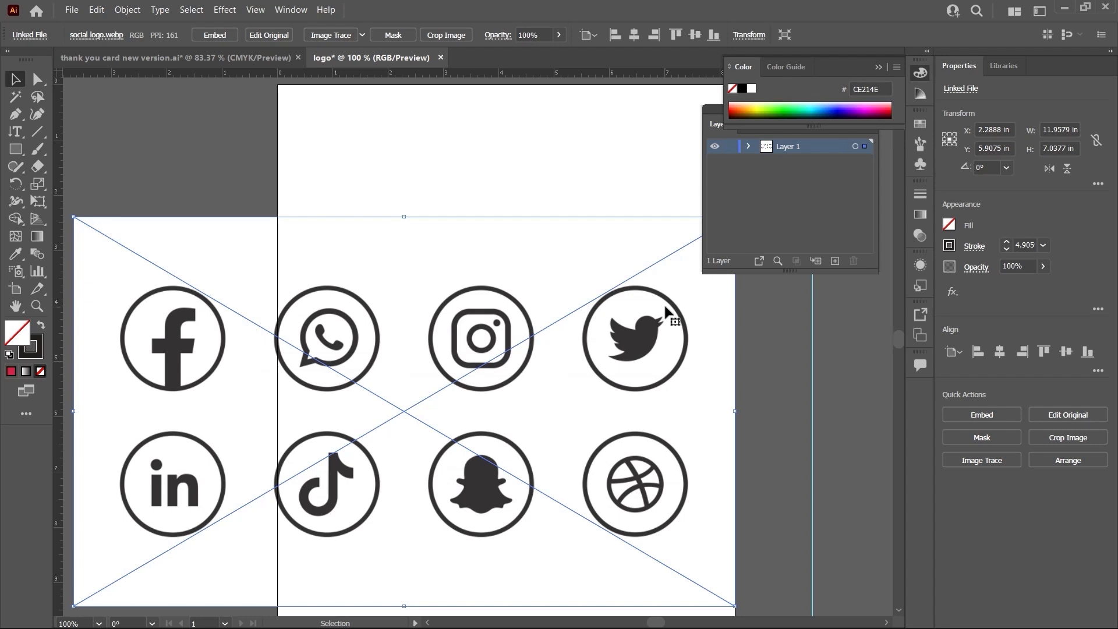
- Move the icon image slightly left and up, to about X 1.82 in, Y 5.85 in, and deselect it
scroll(664, 306, down, 2)
scroll(664, 307, up, 1)
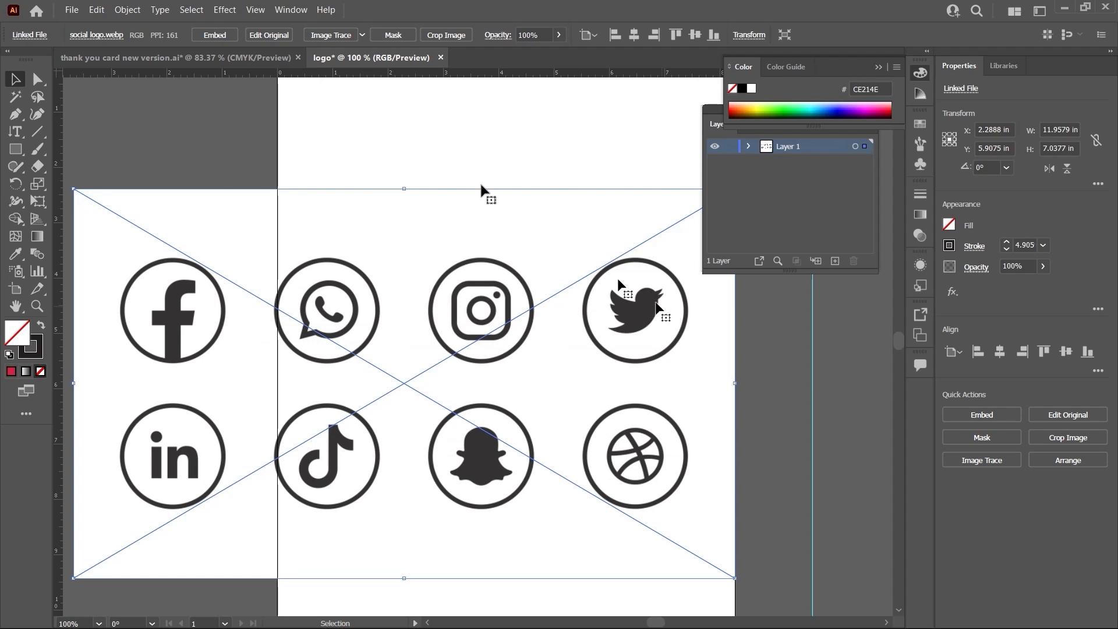
click(536, 170)
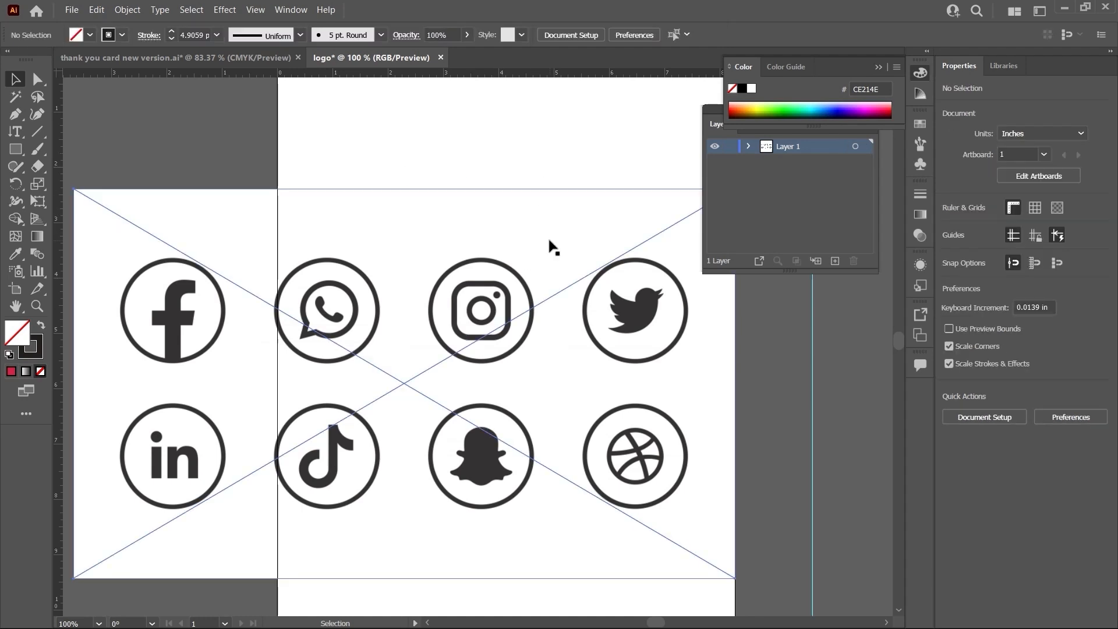
drag(563, 304, 538, 300)
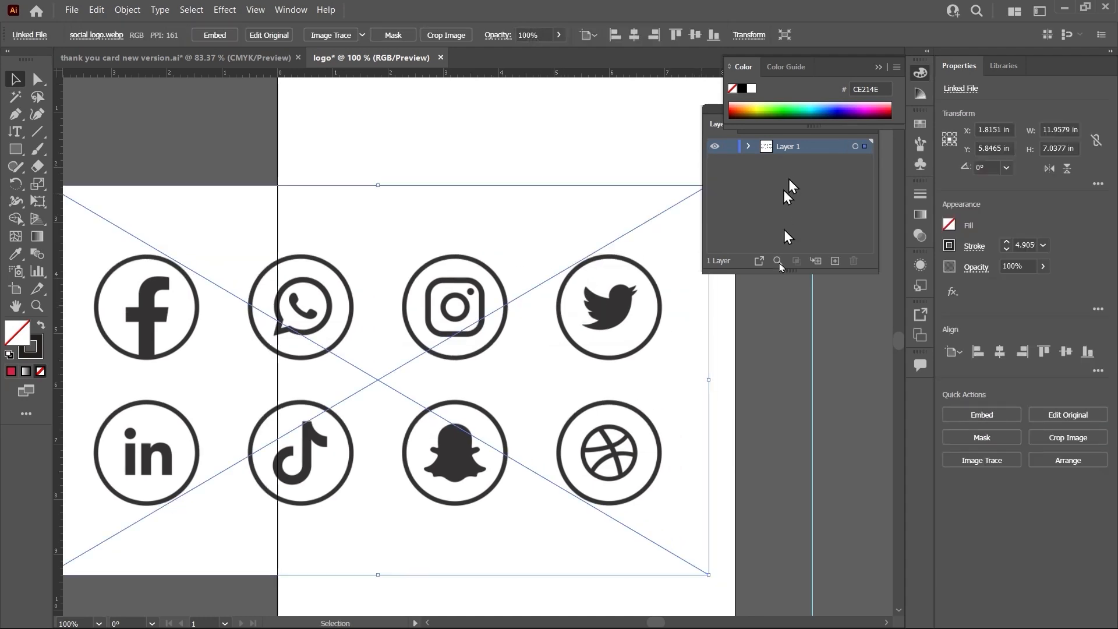
click(825, 418)
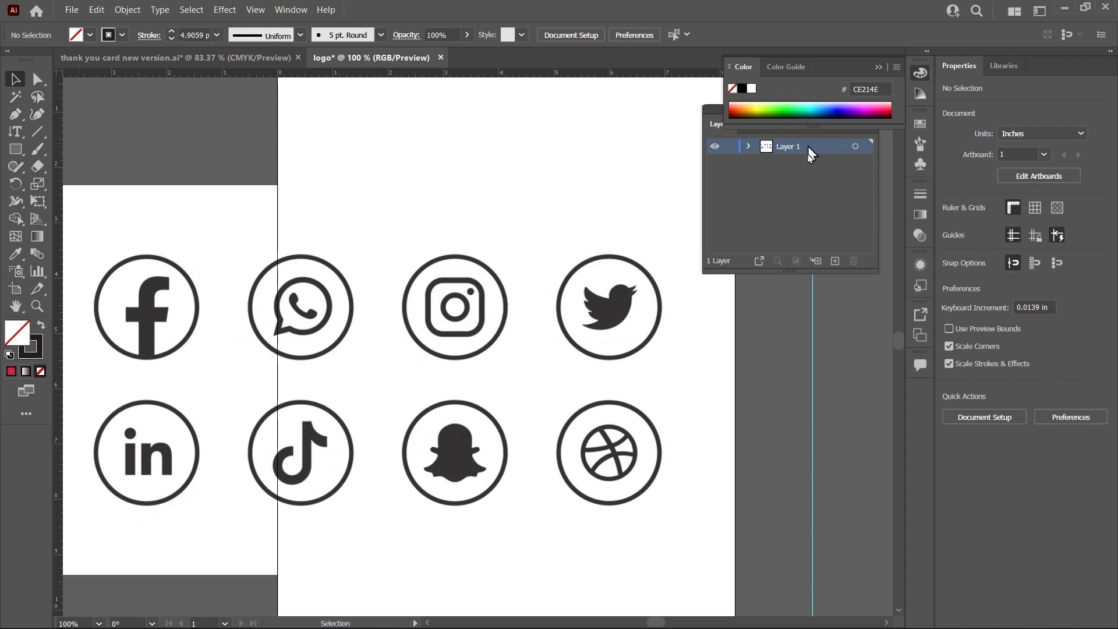
- Add a new layer above the icon image and lock Layer 1
click(835, 260)
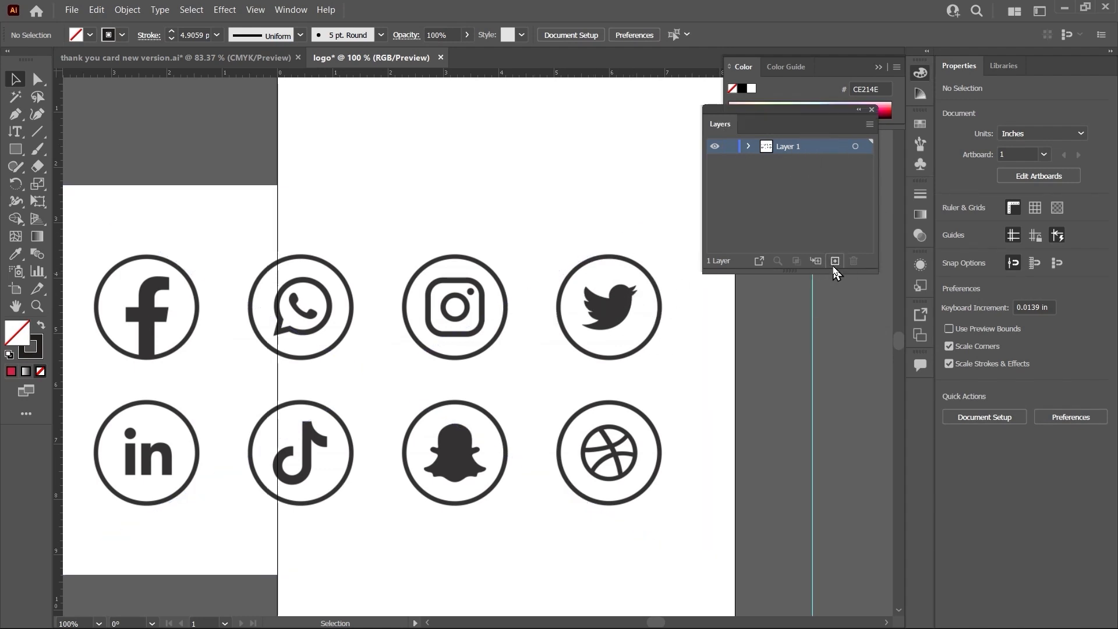
click(790, 164)
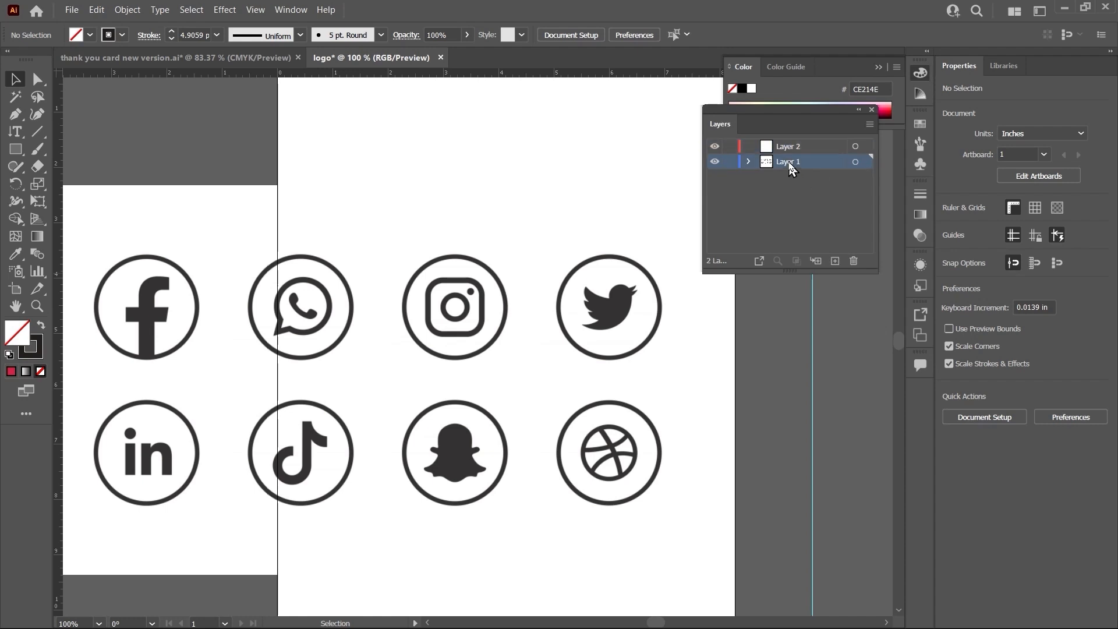
click(798, 148)
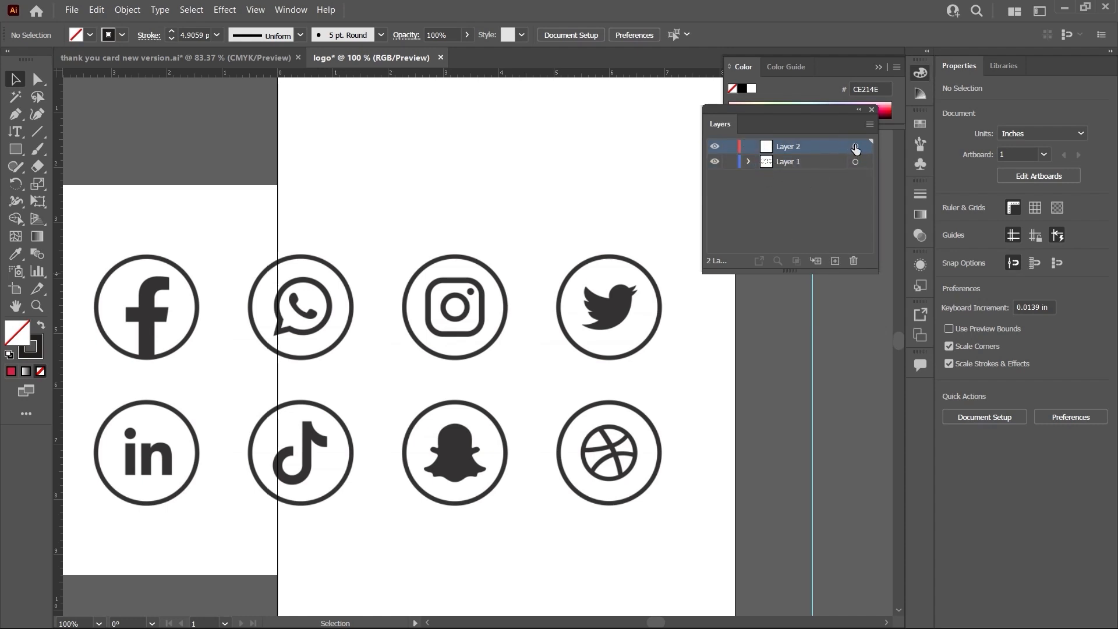
click(488, 383)
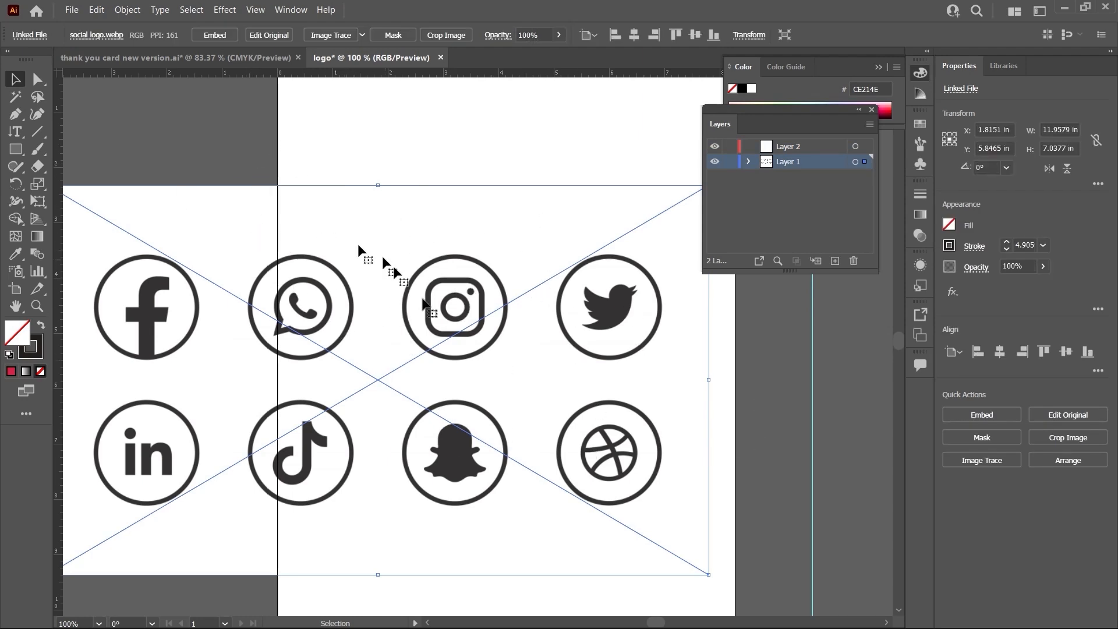
click(730, 162)
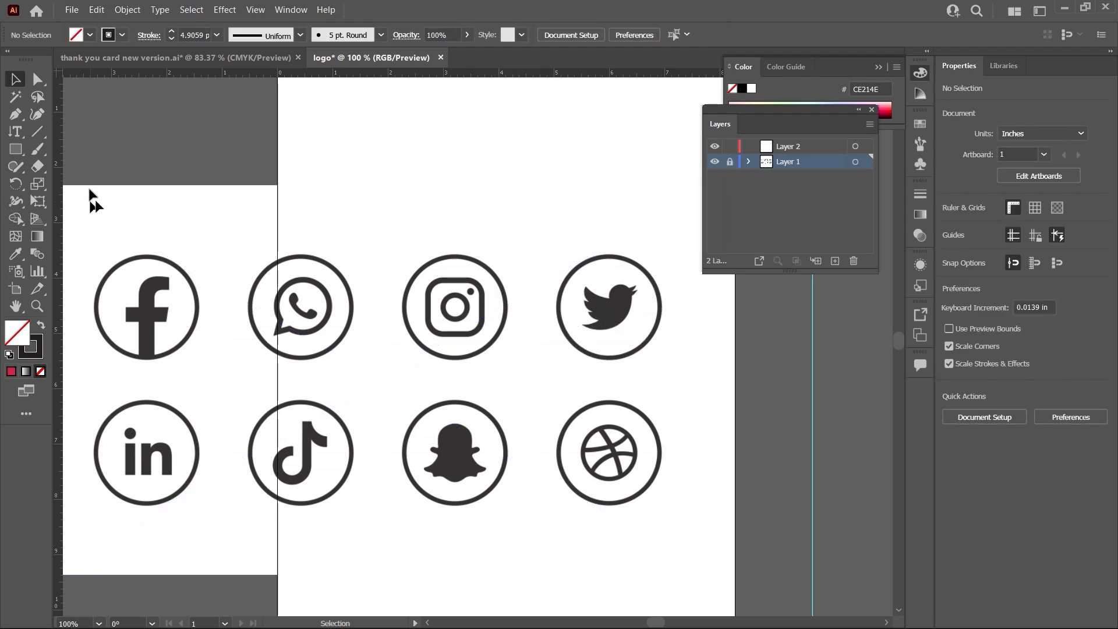
- Draw an ellipse about 1.96 × 1.89 in over the Twitter icon's ring on Layer 2
click(22, 153)
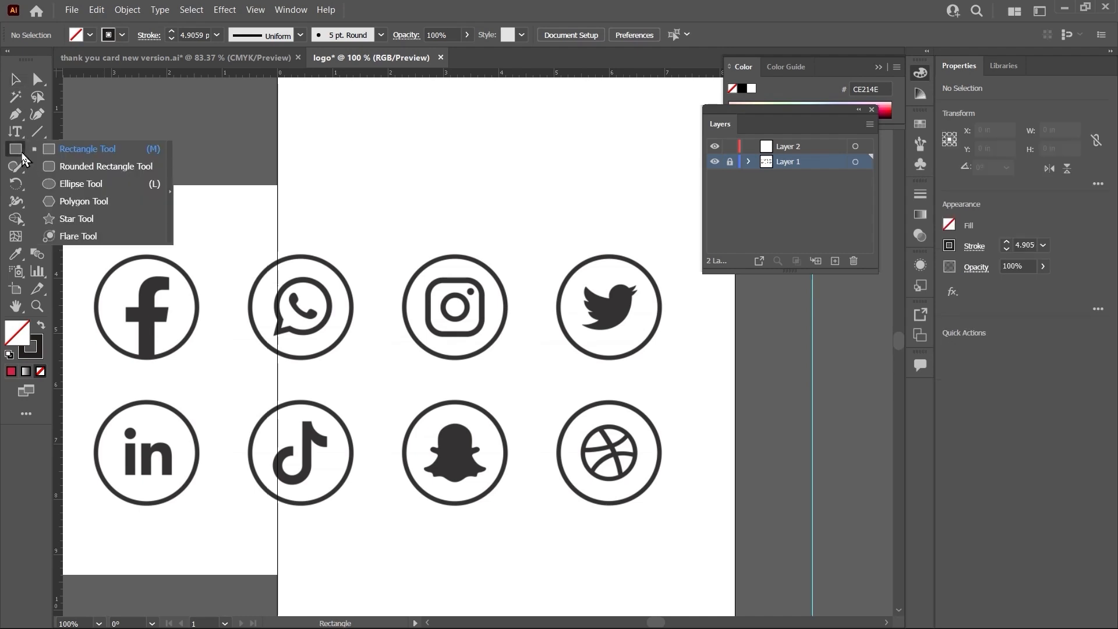
click(72, 184)
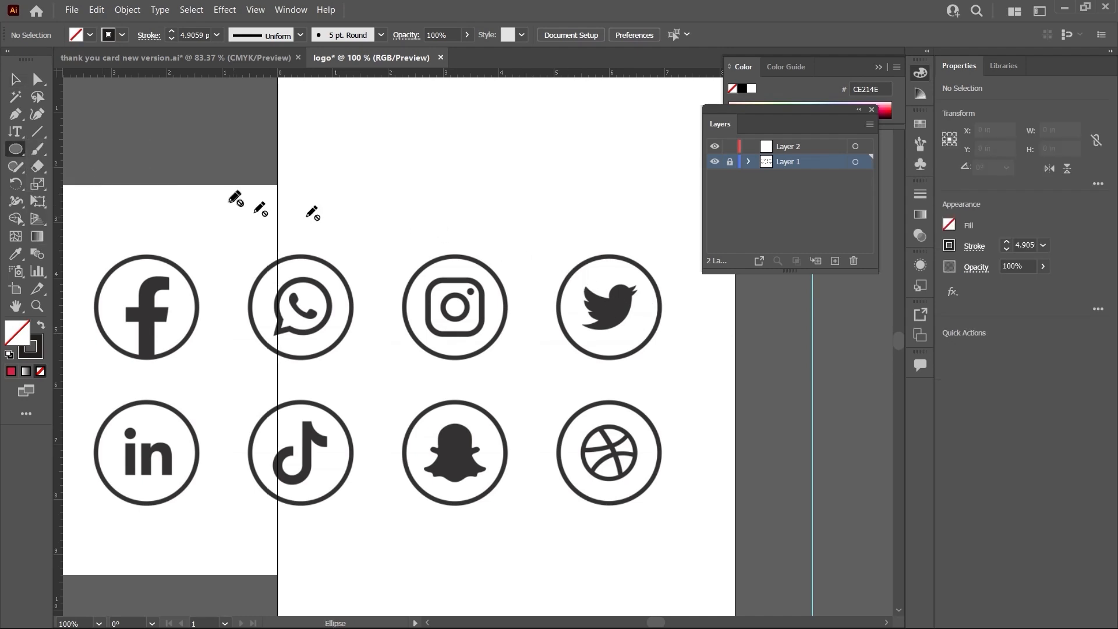
click(790, 148)
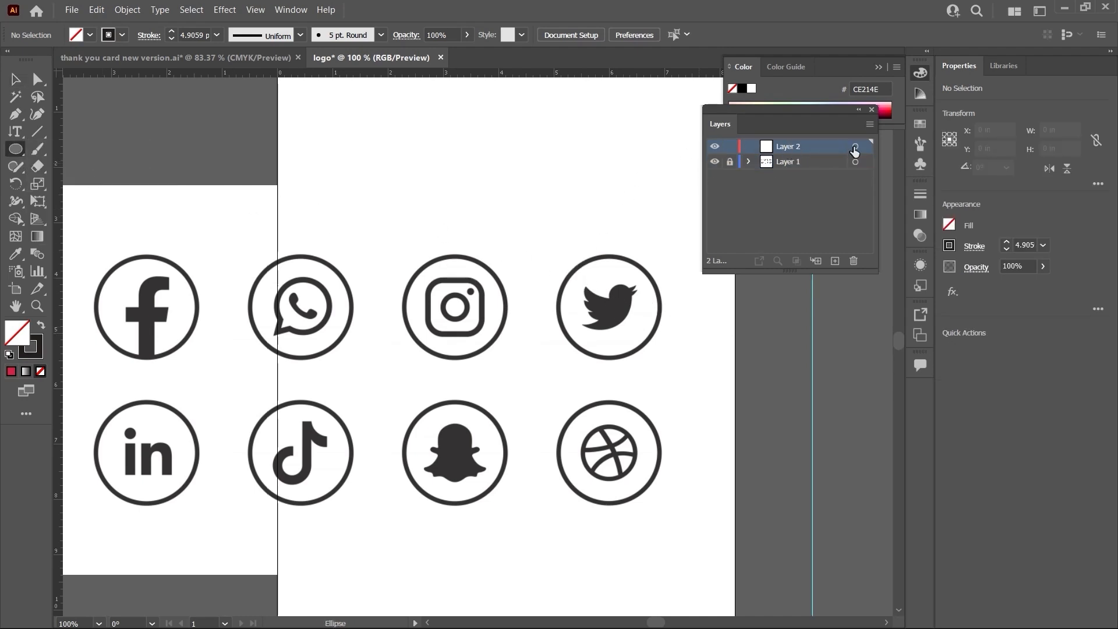
drag(571, 263, 680, 369)
key(v)
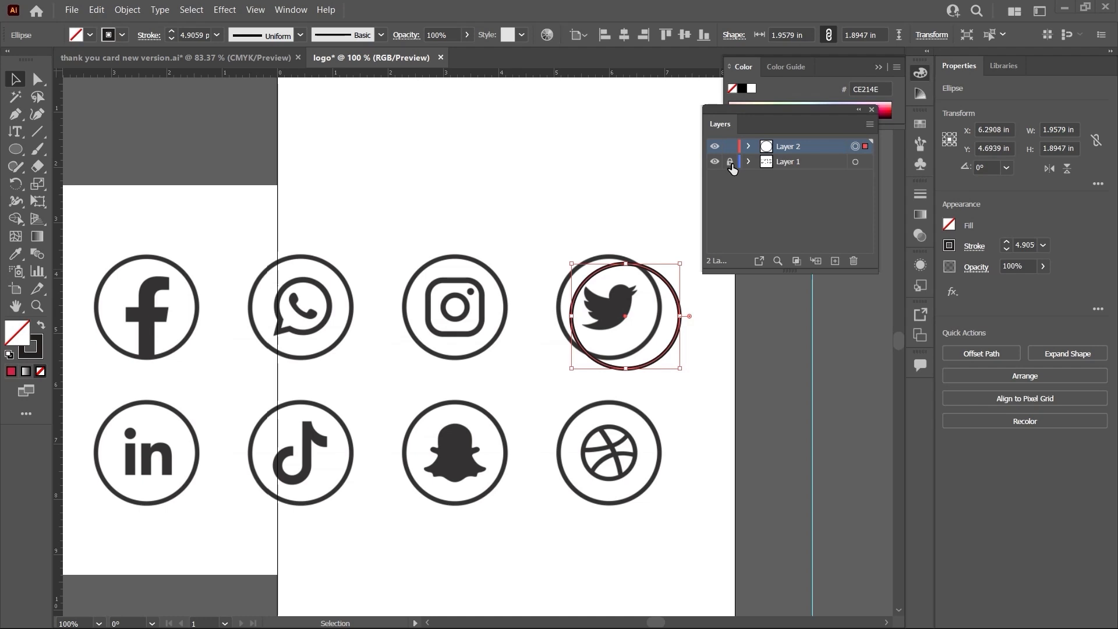
- Unlock Layer 1, reduce its opacity to 32%, and lock it again
click(805, 162)
click(855, 163)
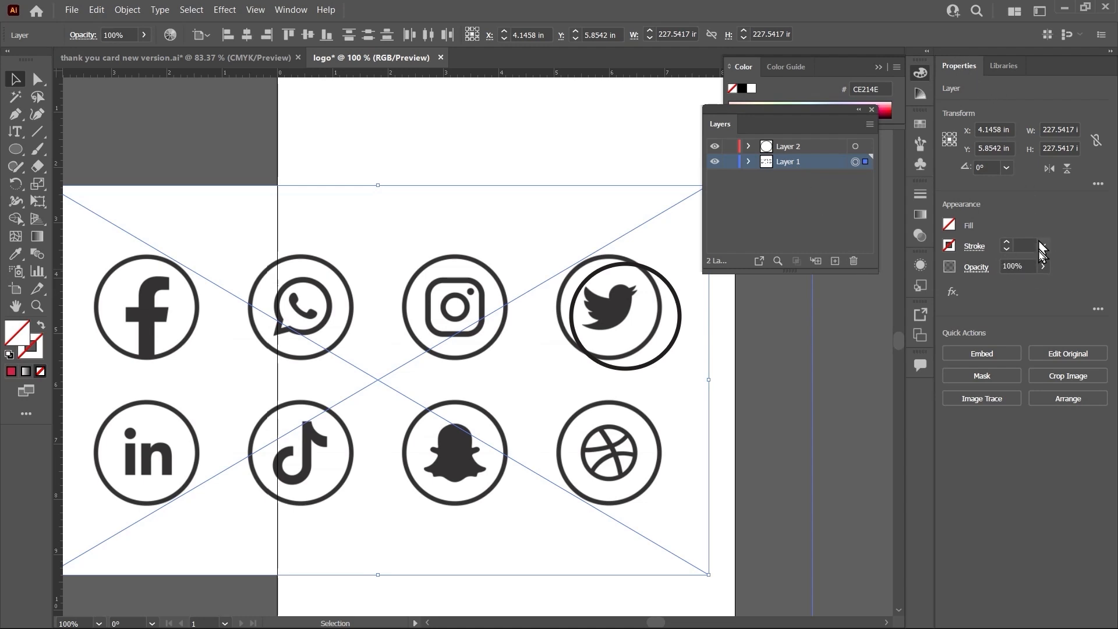
click(1043, 266)
drag(1040, 289, 1004, 287)
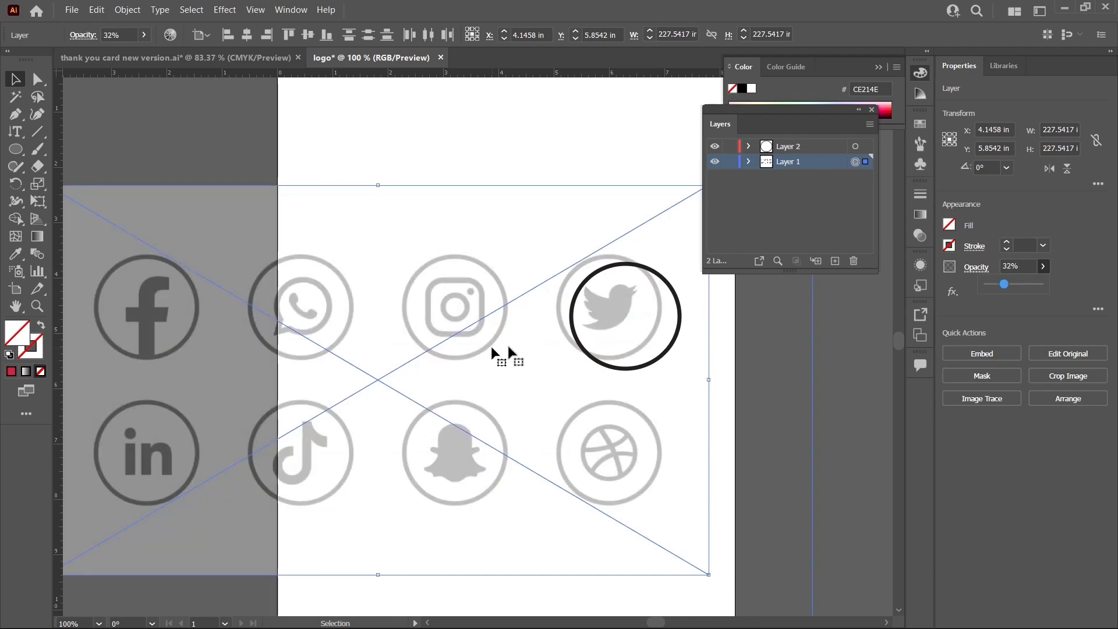
click(731, 162)
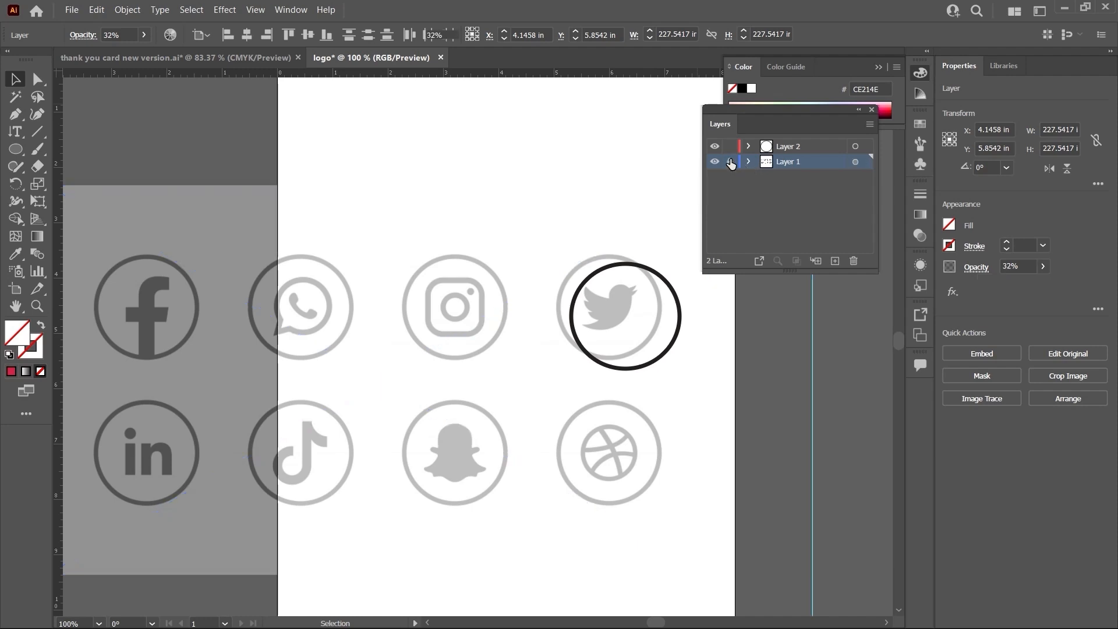
- Move the black ellipse over the Twitter icon's ring, centred at about X 6.01 in, Y 4.52 in
key(ctrl+plus)
key(ctrl+plus)
key(ctrl+plus)
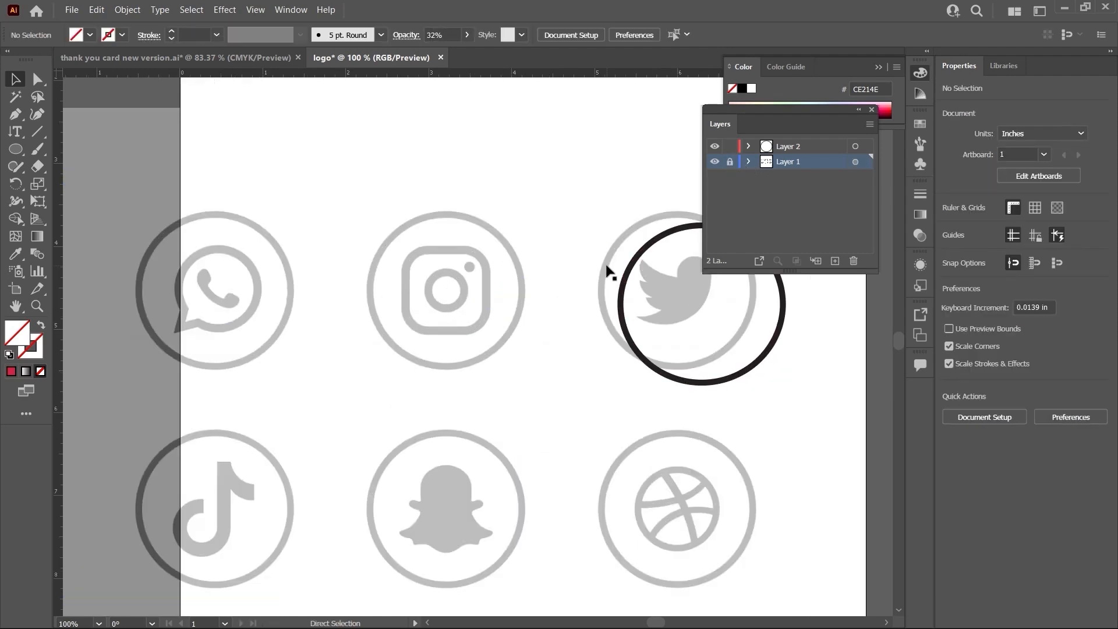
drag(769, 414, 441, 448)
drag(555, 367, 491, 427)
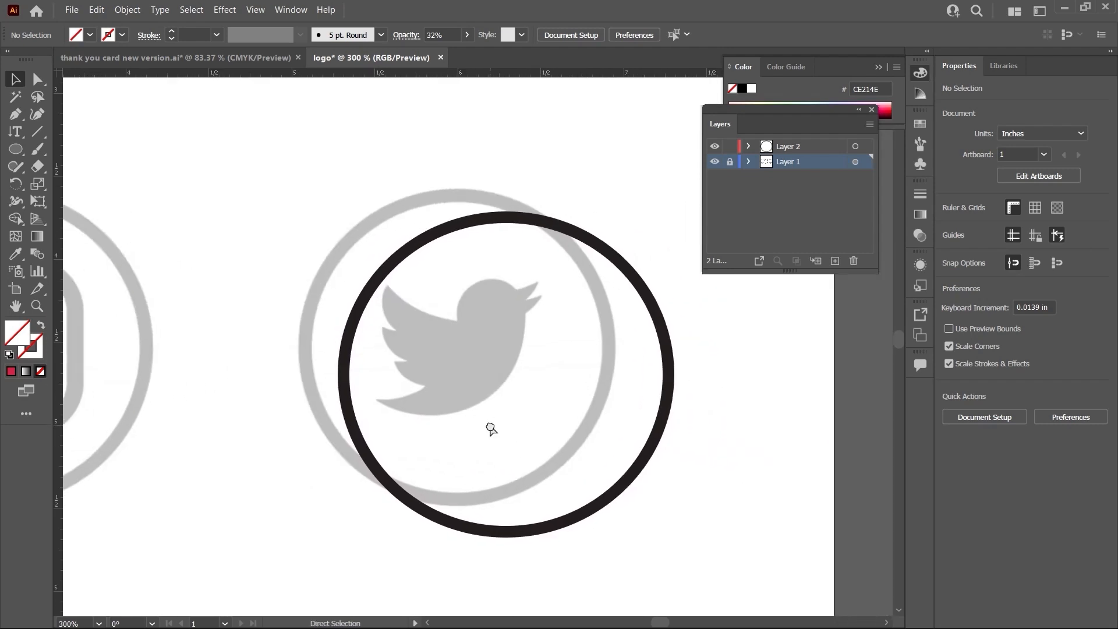
key(ctrl+plus)
drag(516, 350, 567, 339)
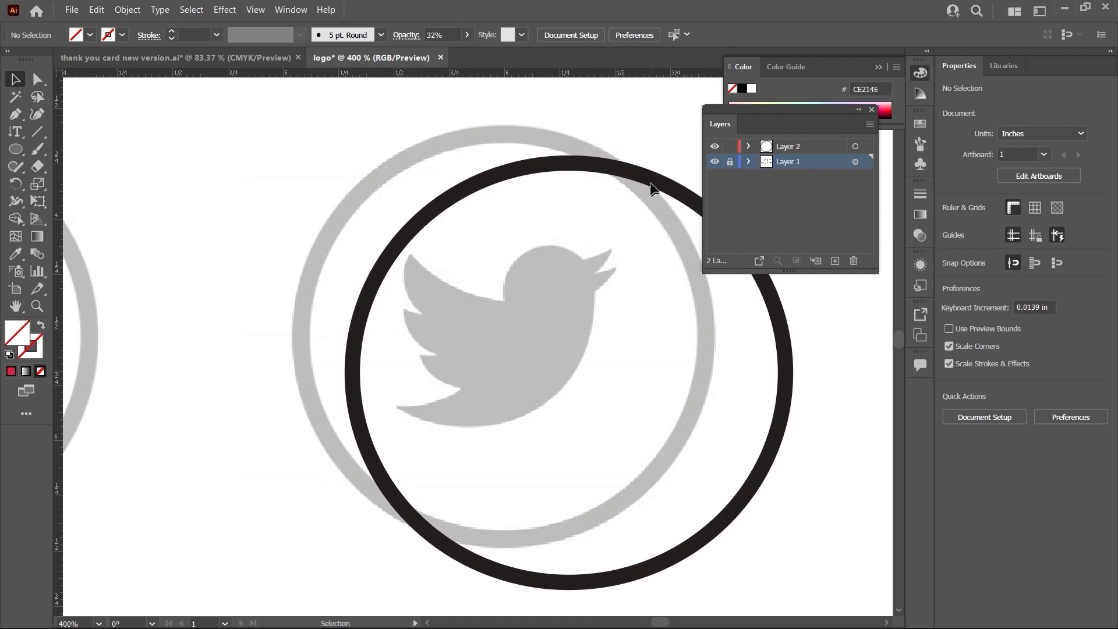
drag(648, 174, 590, 146)
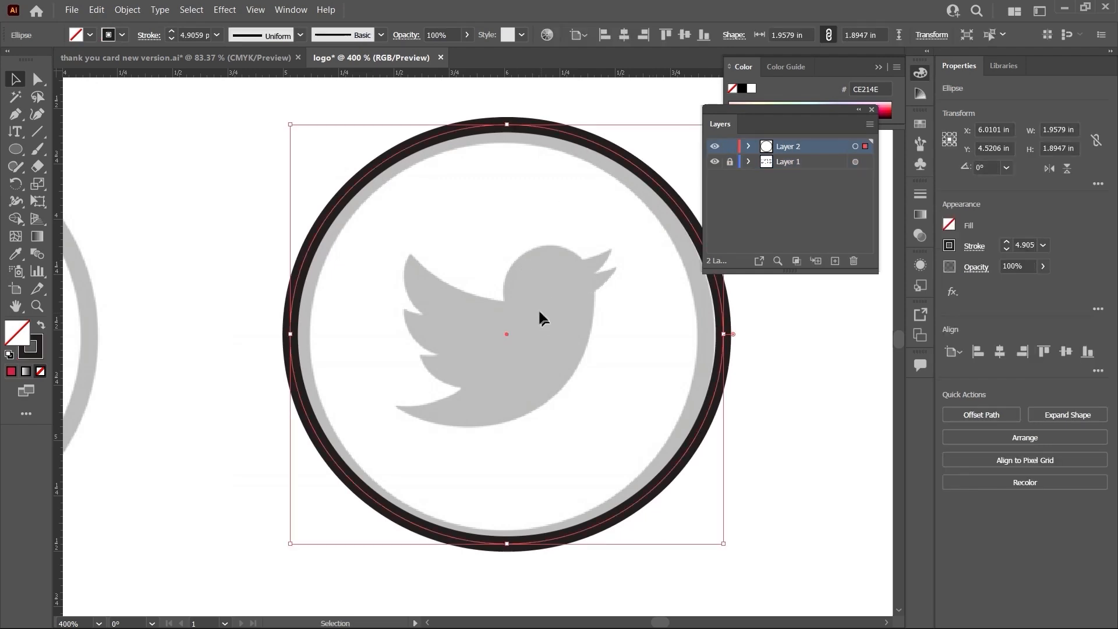
- Start a Pen path with a curve from the beak's inner notch to the upper beak tip and set its stroke to 0.5 pt
key(ctrl+plus)
key(ctrl+plus)
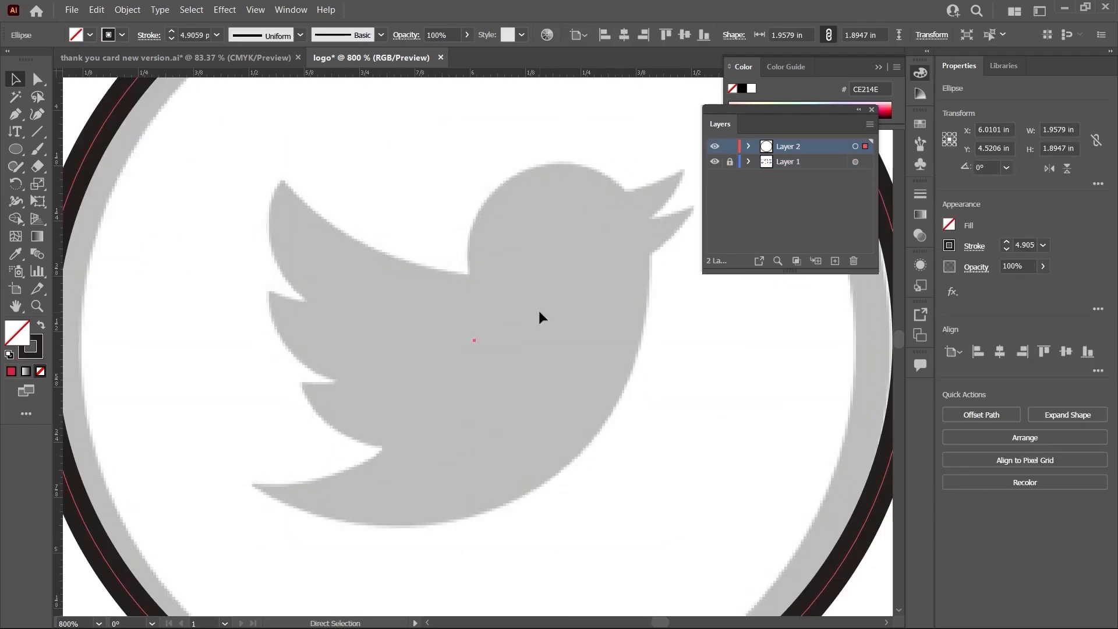
click(17, 116)
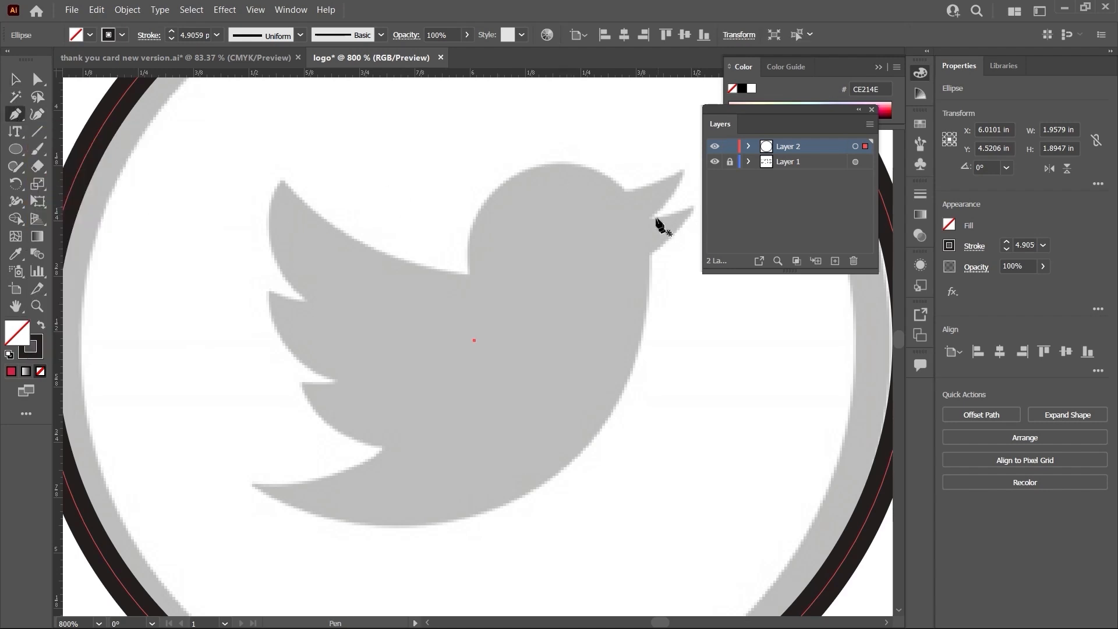
click(650, 217)
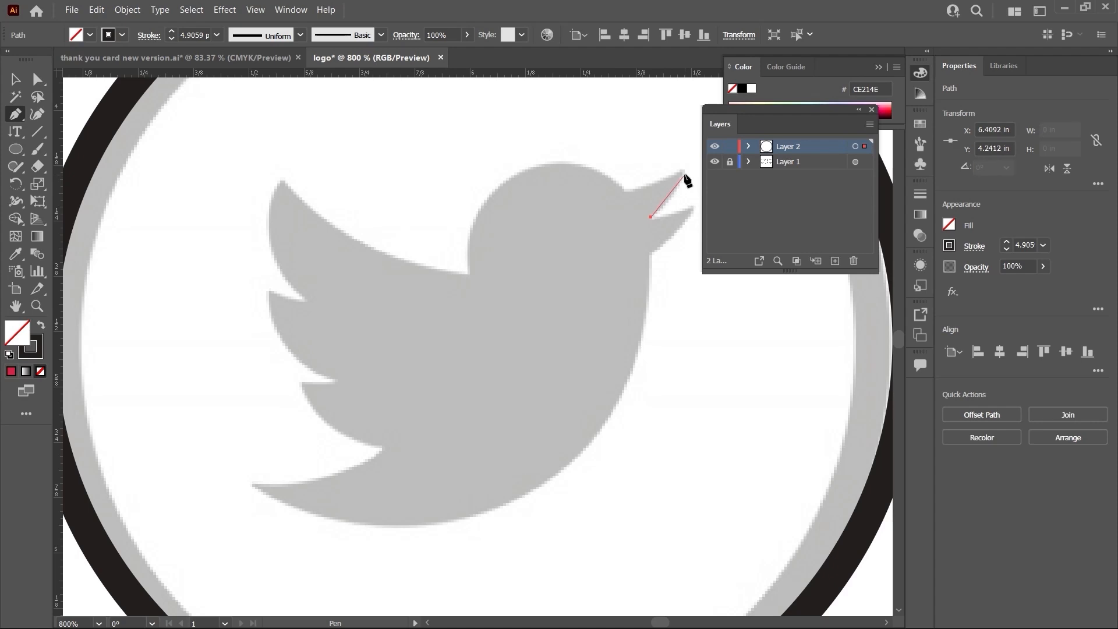
drag(683, 172, 685, 152)
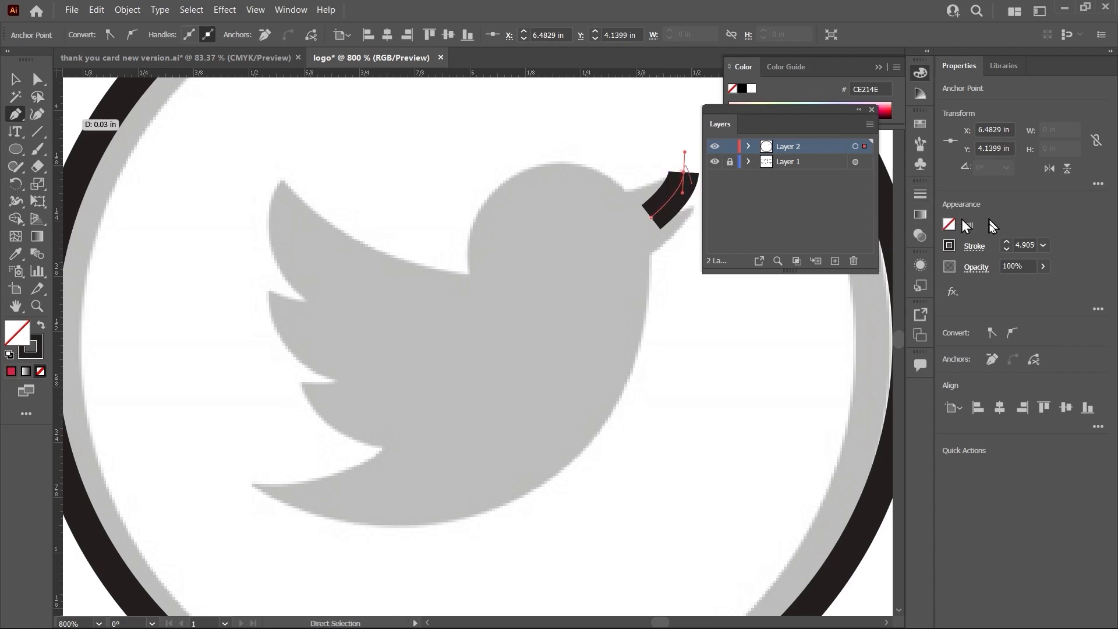
click(1008, 251)
click(1008, 250)
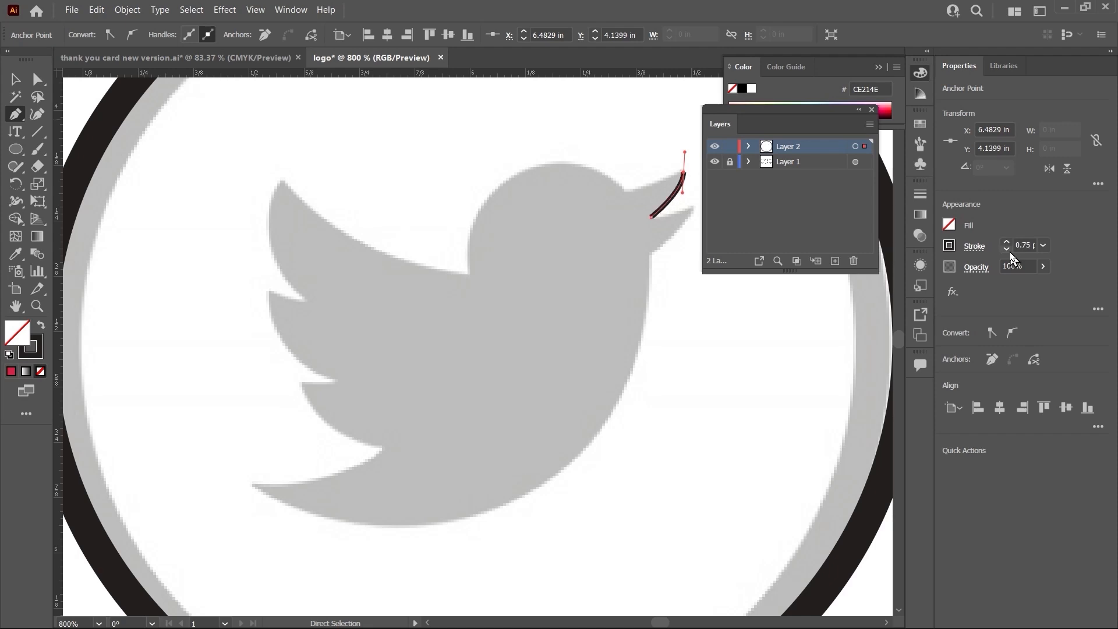
- Continue the path along the top of the beak and around the head to the corner where it meets the wing
click(685, 173)
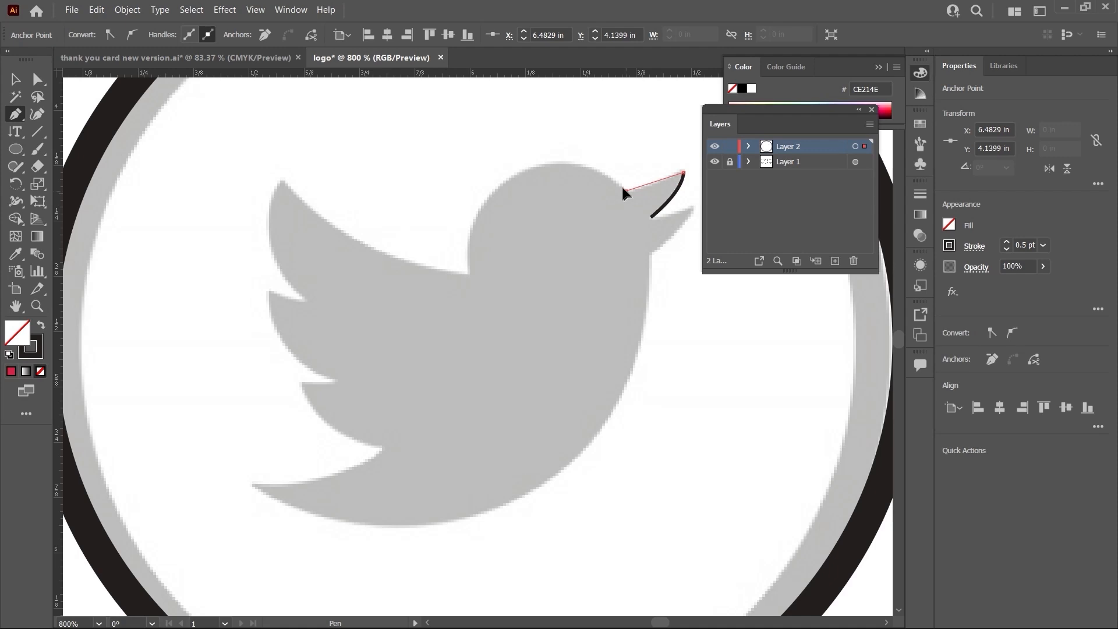
mouse_move(616, 187)
mouse_down()
mouse_move(628, 193)
mouse_move(575, 164)
mouse_move(511, 168)
mouse_up()
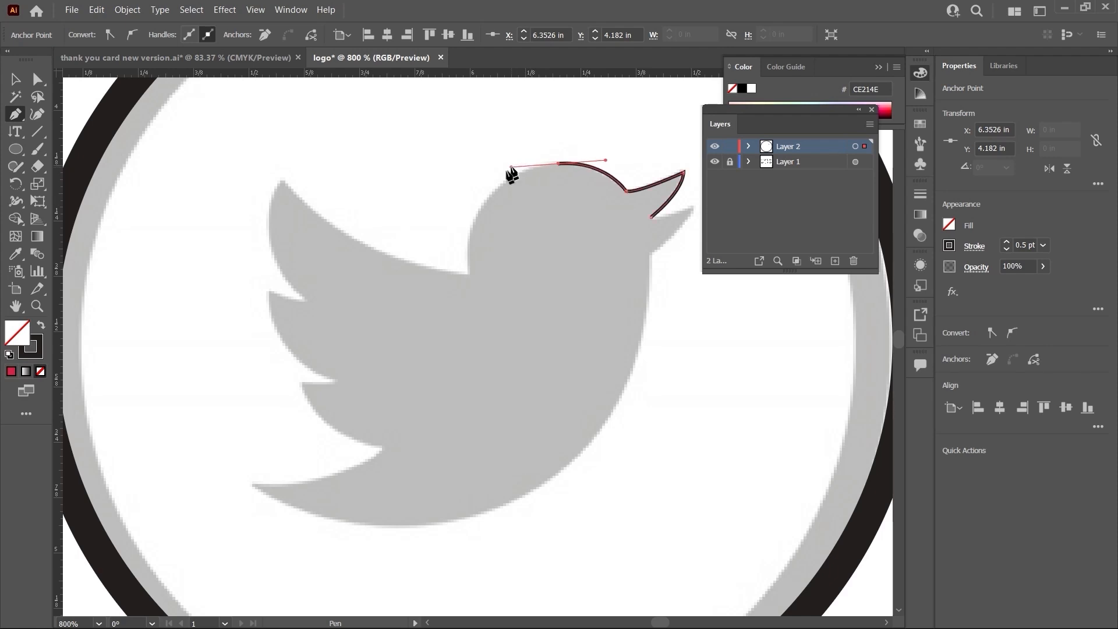
click(484, 203)
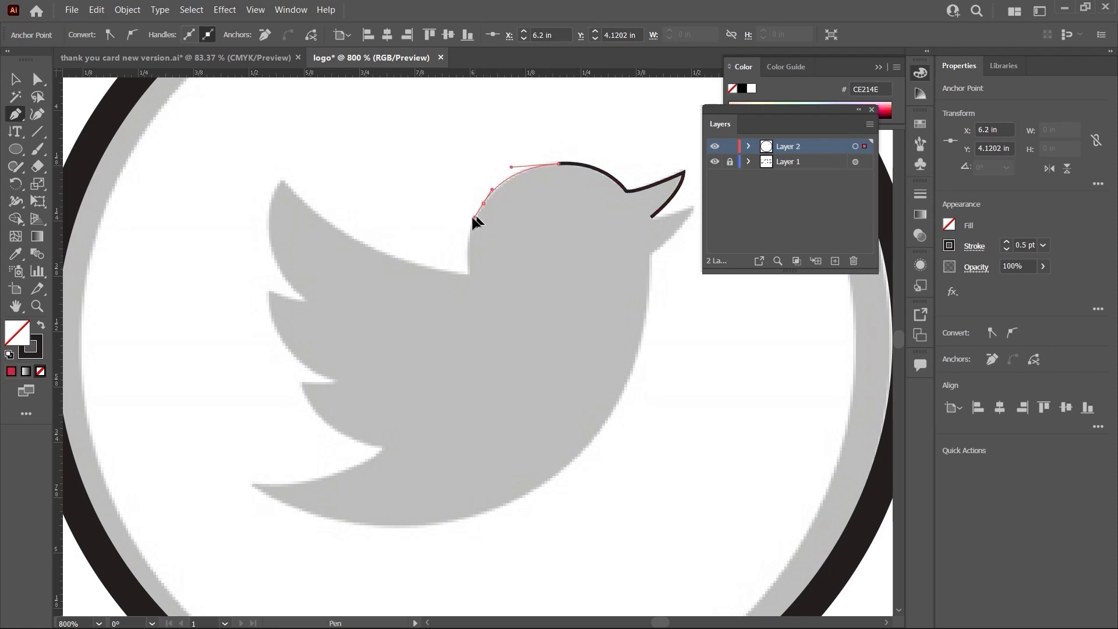
drag(471, 219, 466, 270)
click(469, 272)
drag(473, 291, 476, 293)
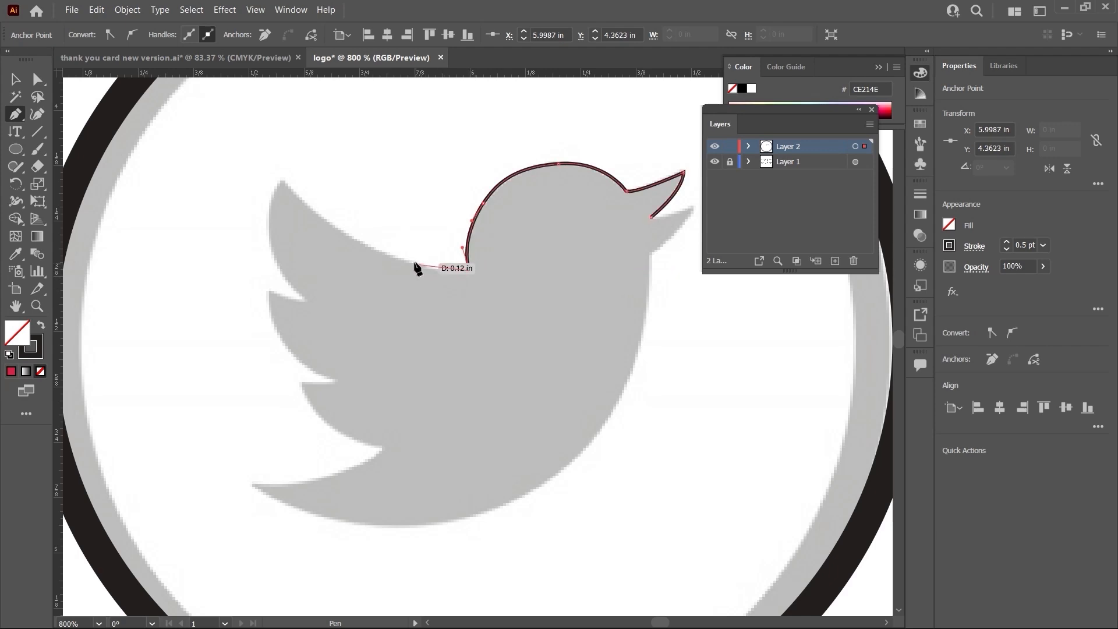
- Trace the wing's upper edge to its tip and curve down the top feather to the first notch
drag(385, 250, 379, 248)
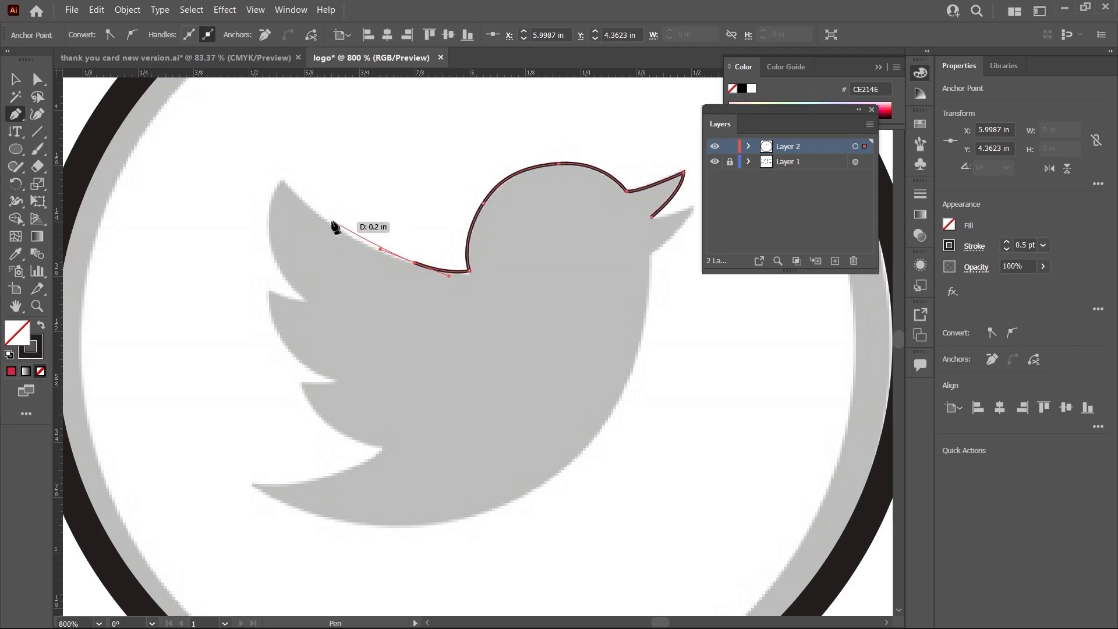
drag(326, 219, 283, 183)
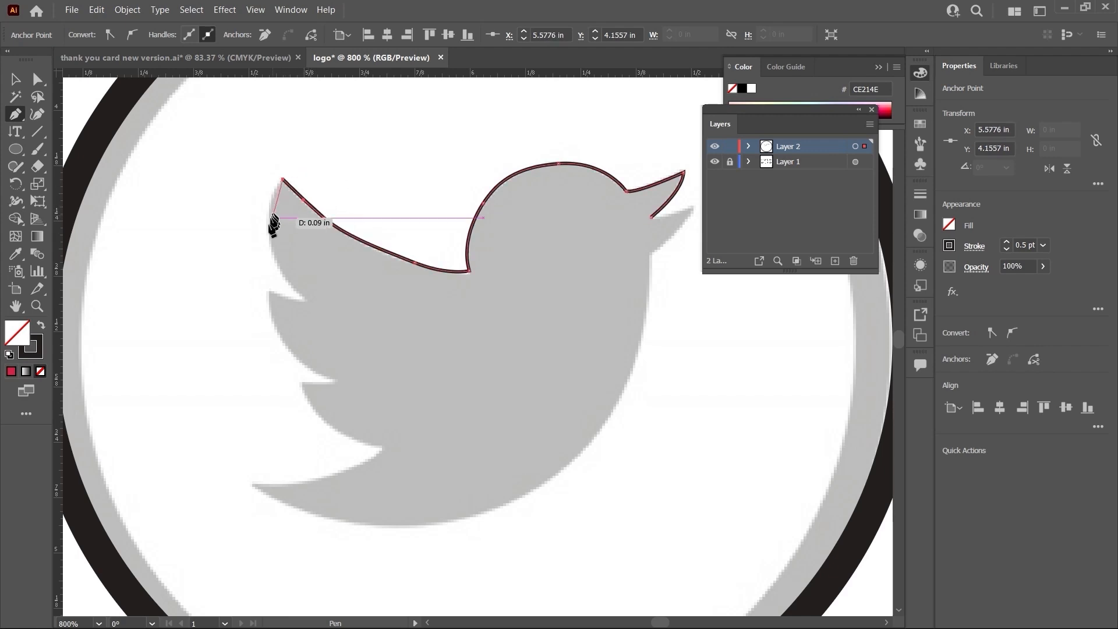
drag(270, 240, 282, 280)
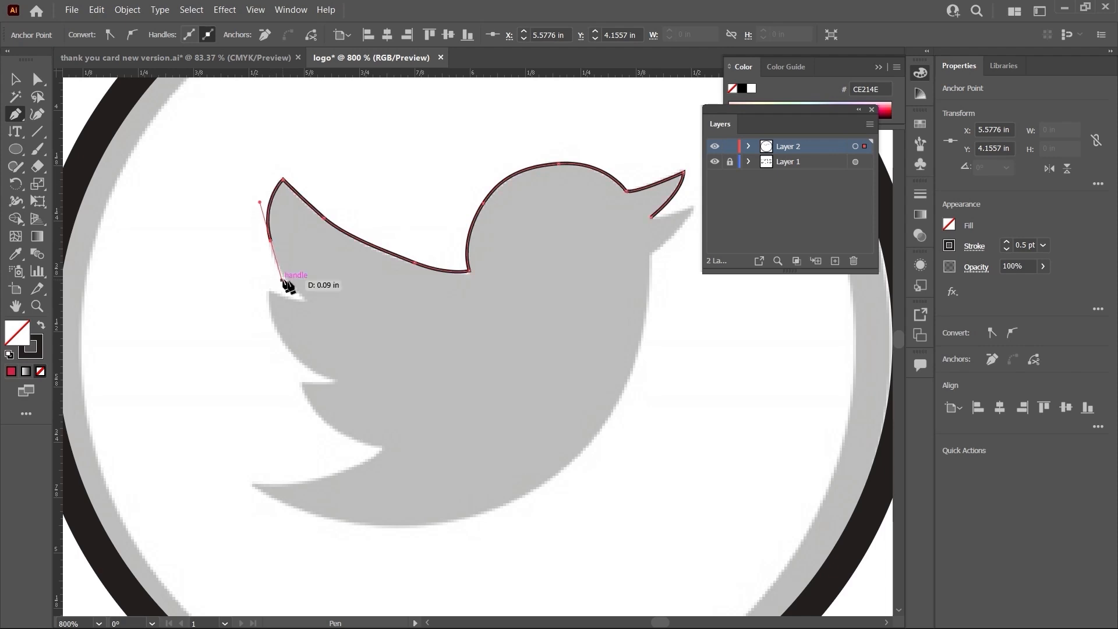
click(305, 301)
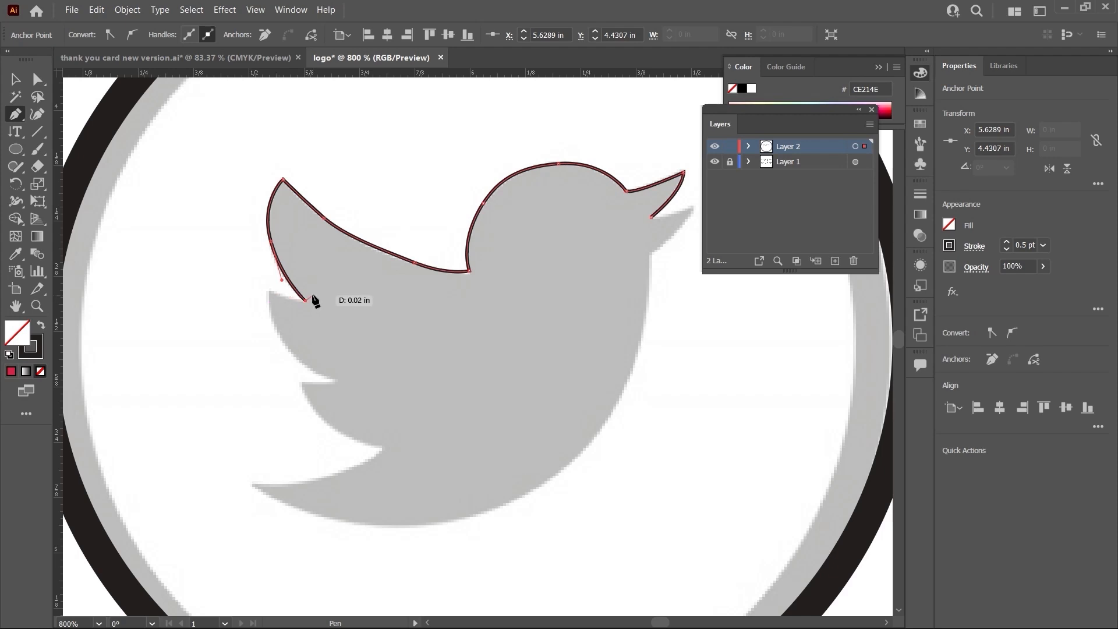
- Trace the middle and lower wing feathers down to the notch above the tail, making that end point a corner
ctrl+click(262, 285)
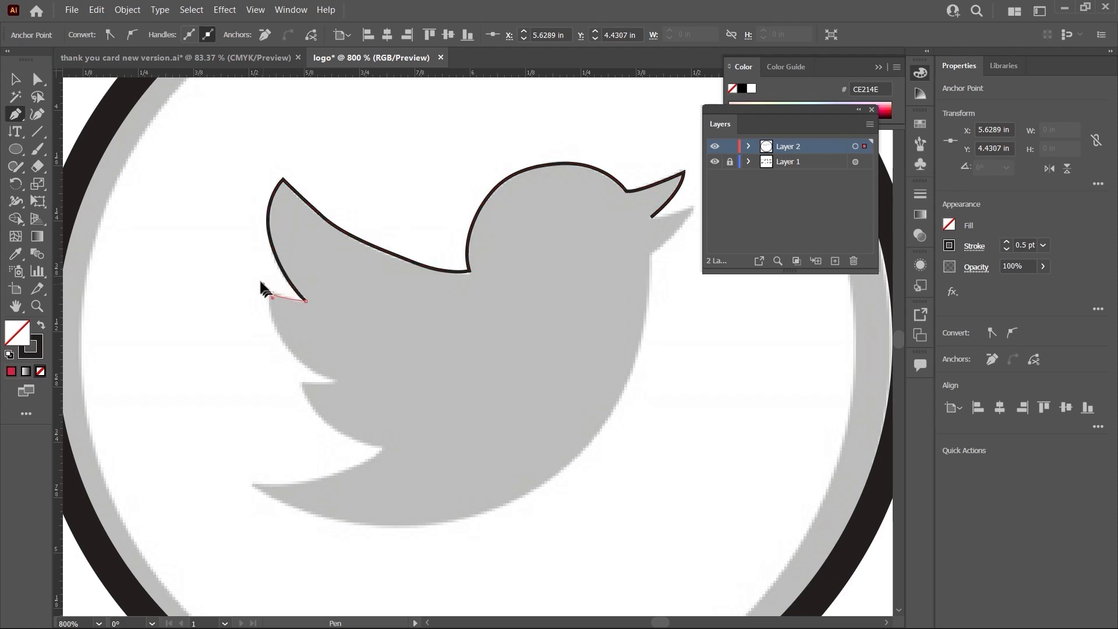
click(267, 289)
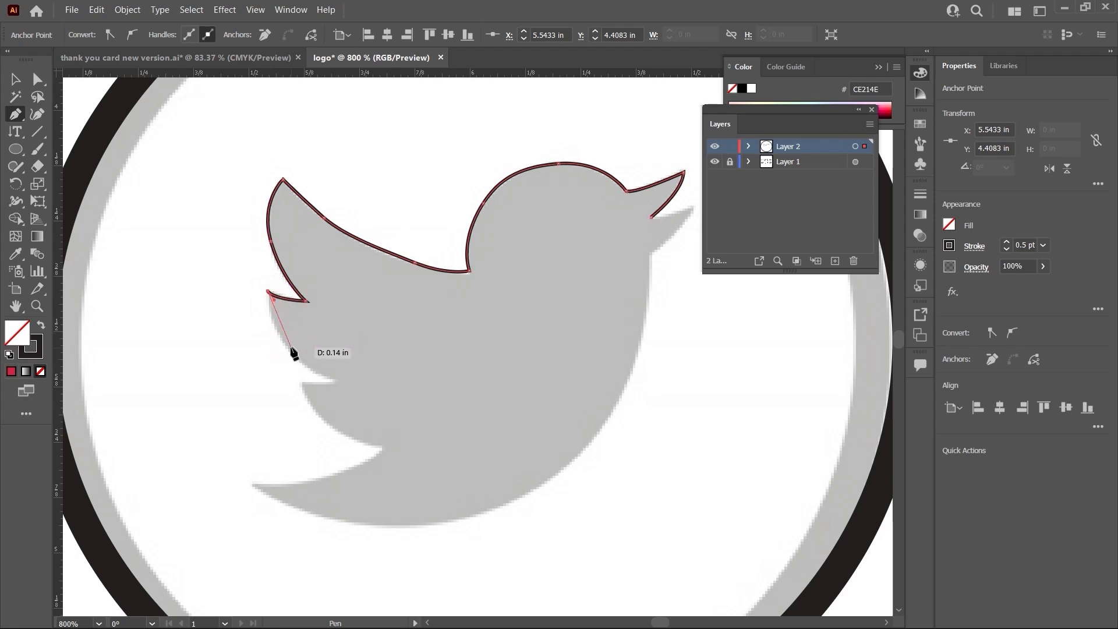
drag(291, 353, 312, 376)
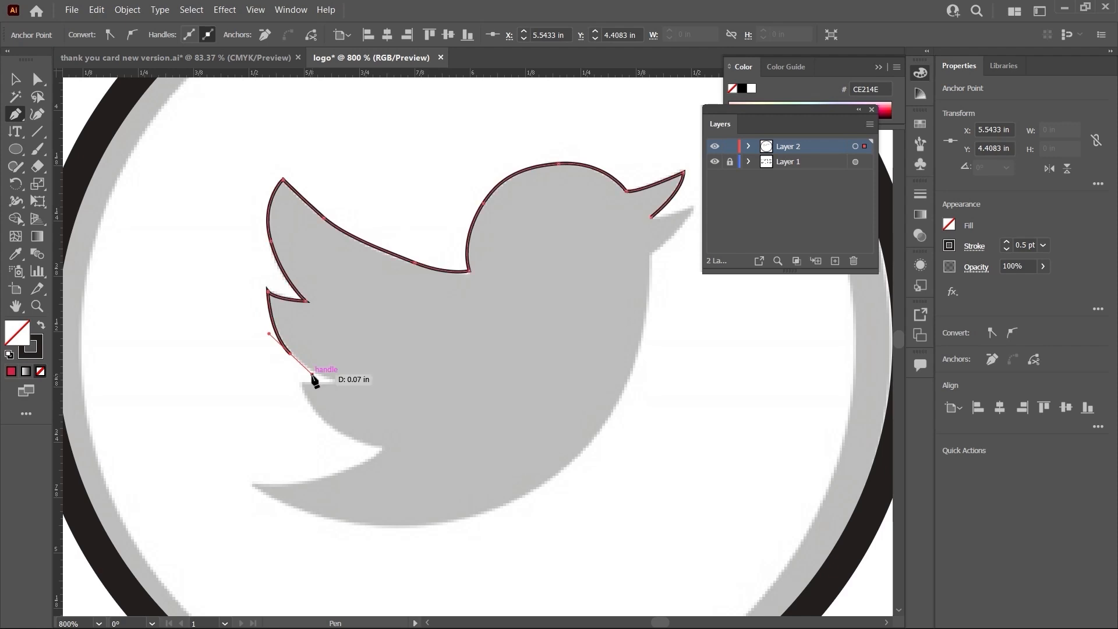
click(335, 382)
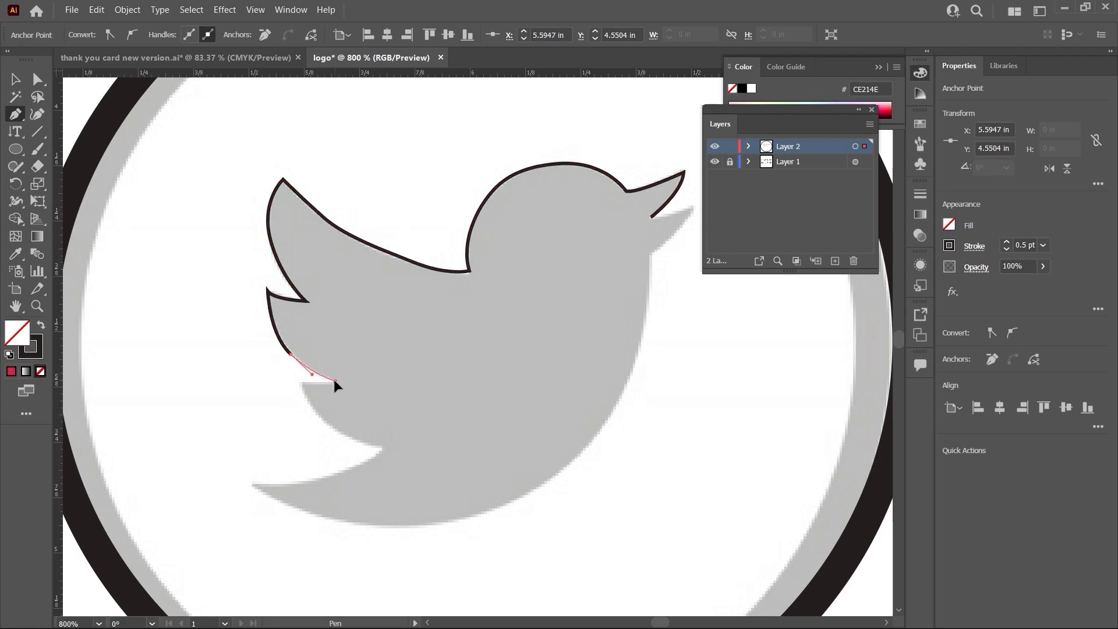
click(302, 381)
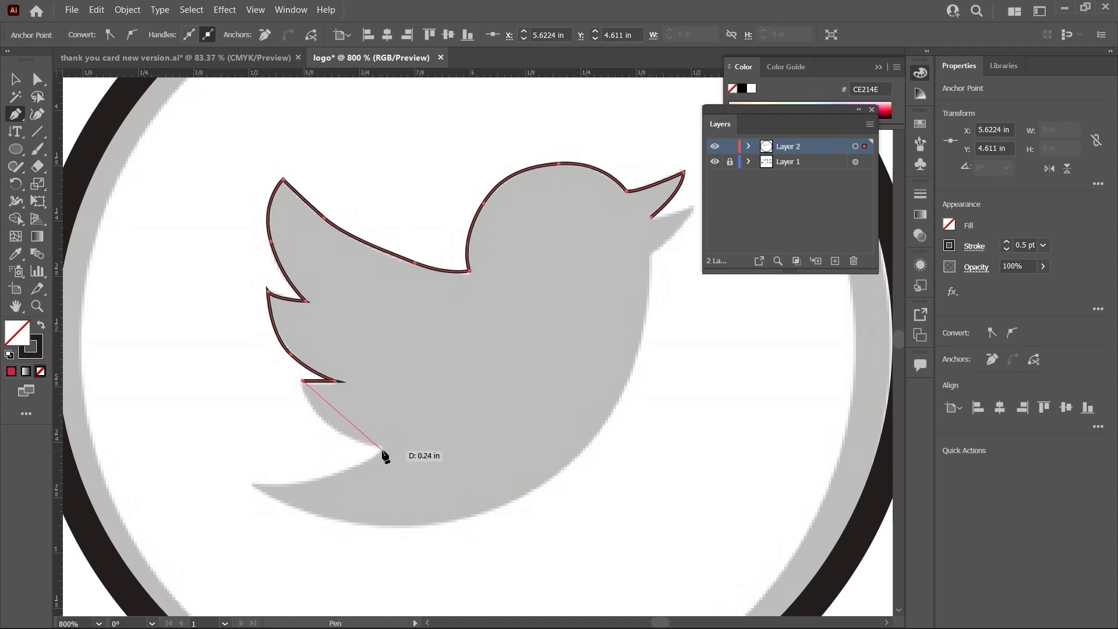
drag(381, 447, 452, 458)
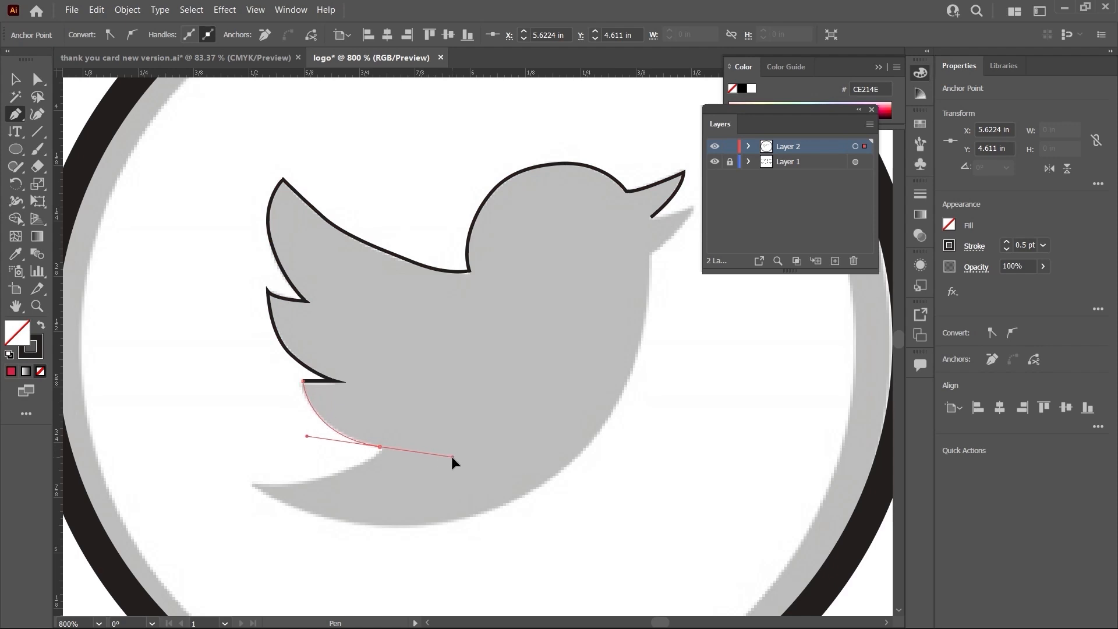
click(380, 447)
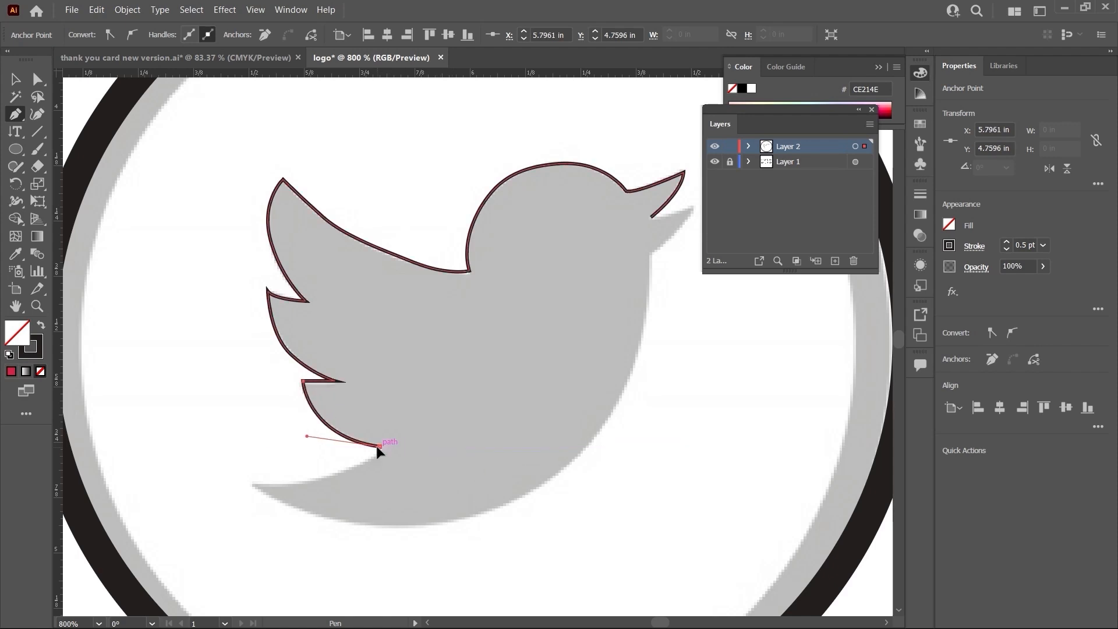
- Trace the tail's upper edge out to its pointed tip and make the tip a corner point
click(302, 483)
drag(238, 498, 235, 486)
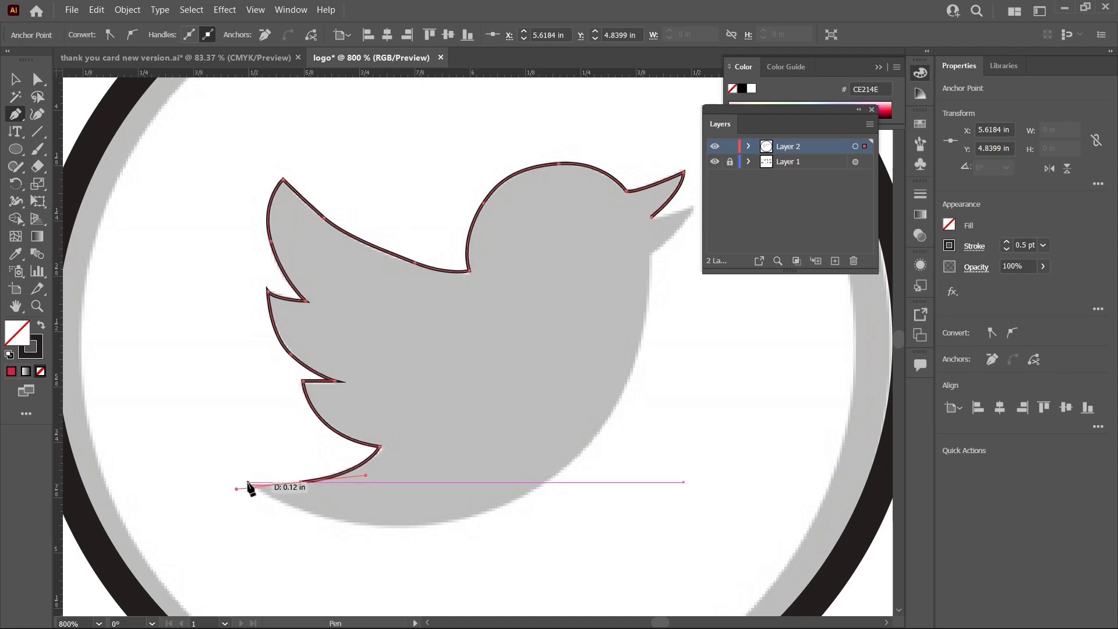
click(254, 484)
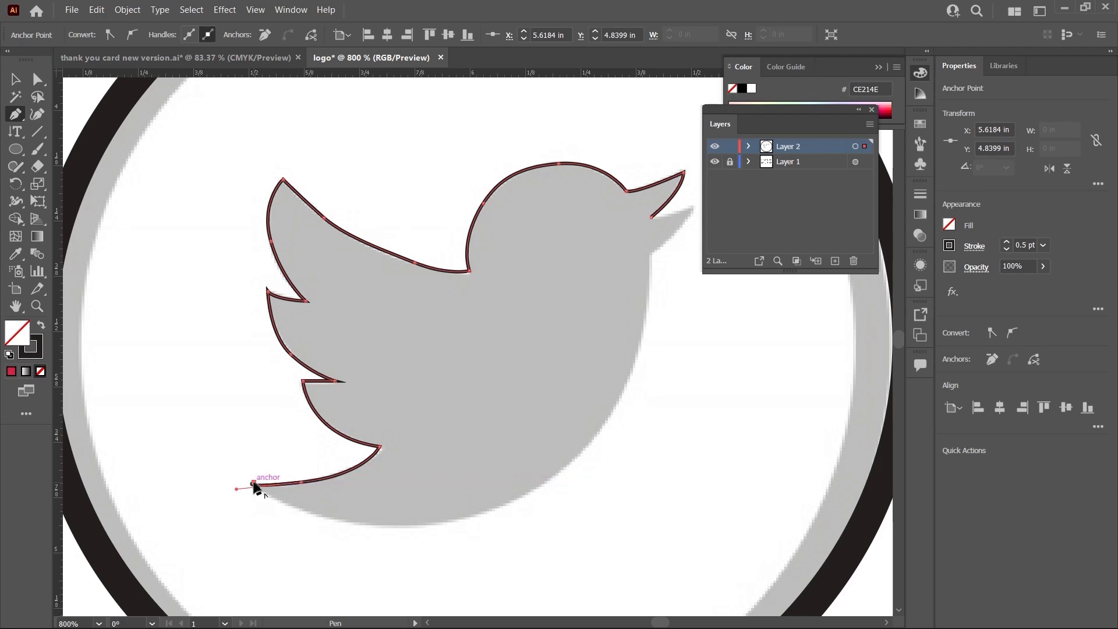
- Trace the underside of the tail, the belly and the lower beak, and close the bird path at the beak's inner notch
drag(362, 526, 429, 532)
drag(553, 479, 594, 448)
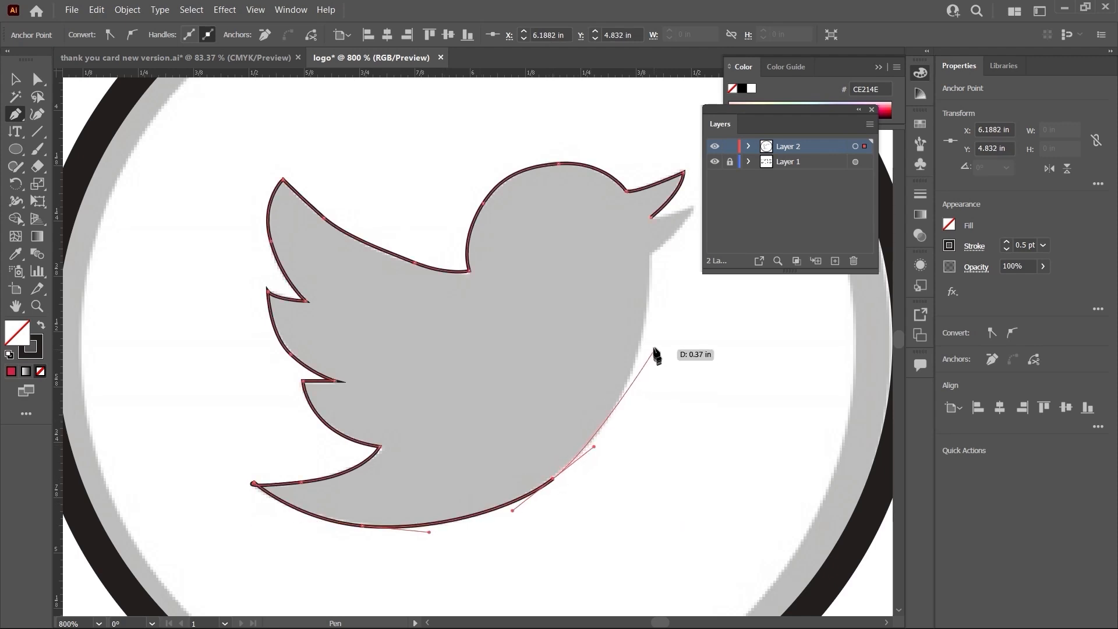
drag(645, 333, 653, 285)
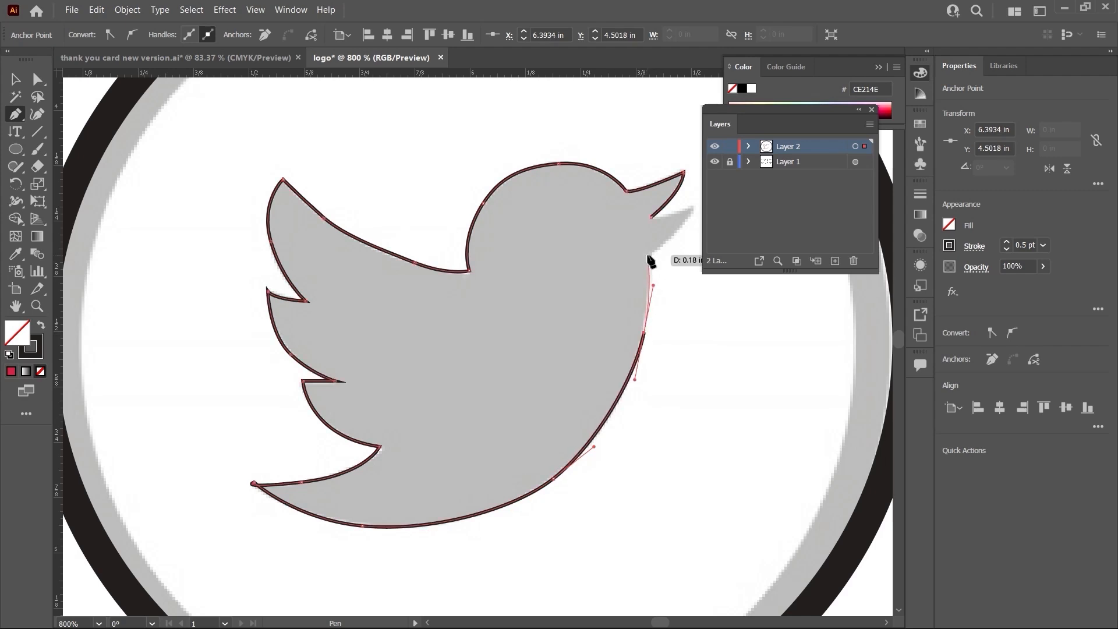
click(649, 255)
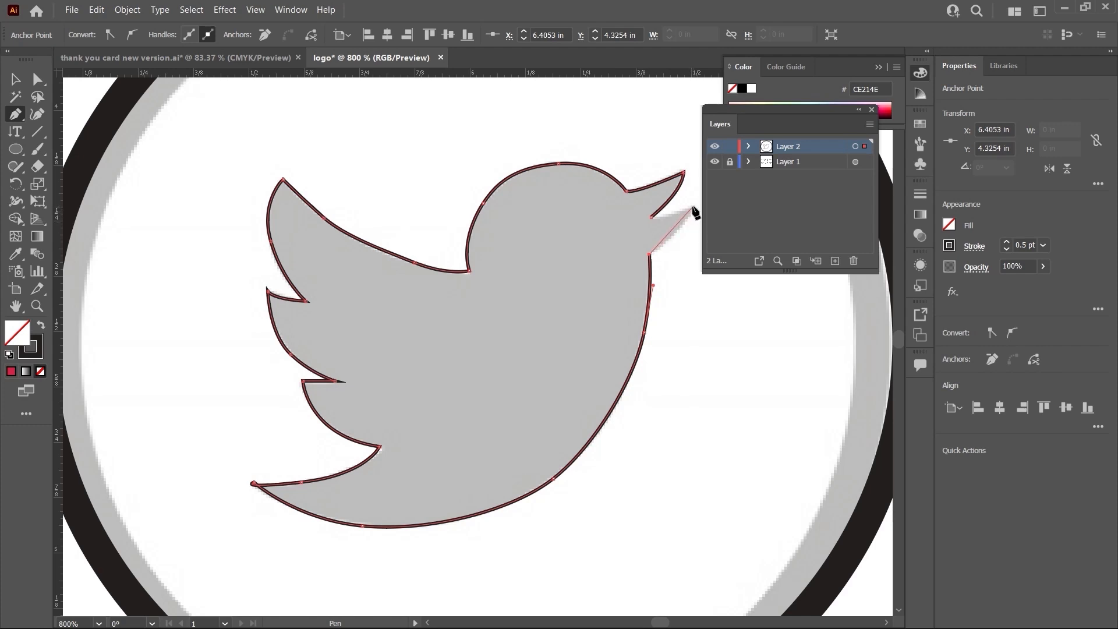
drag(696, 189, 697, 190)
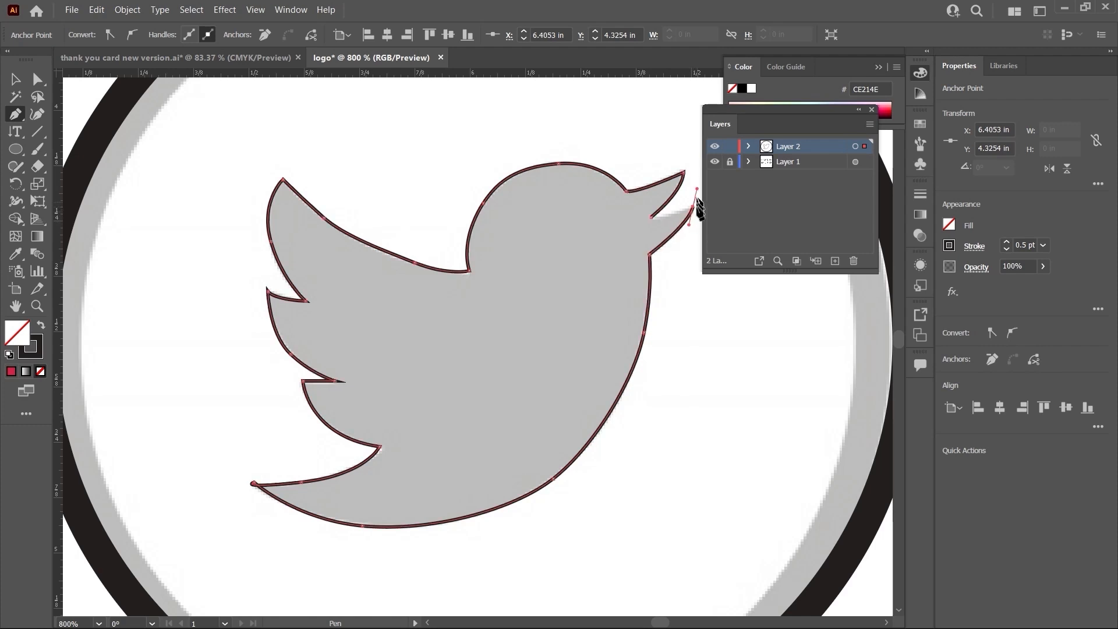
click(653, 217)
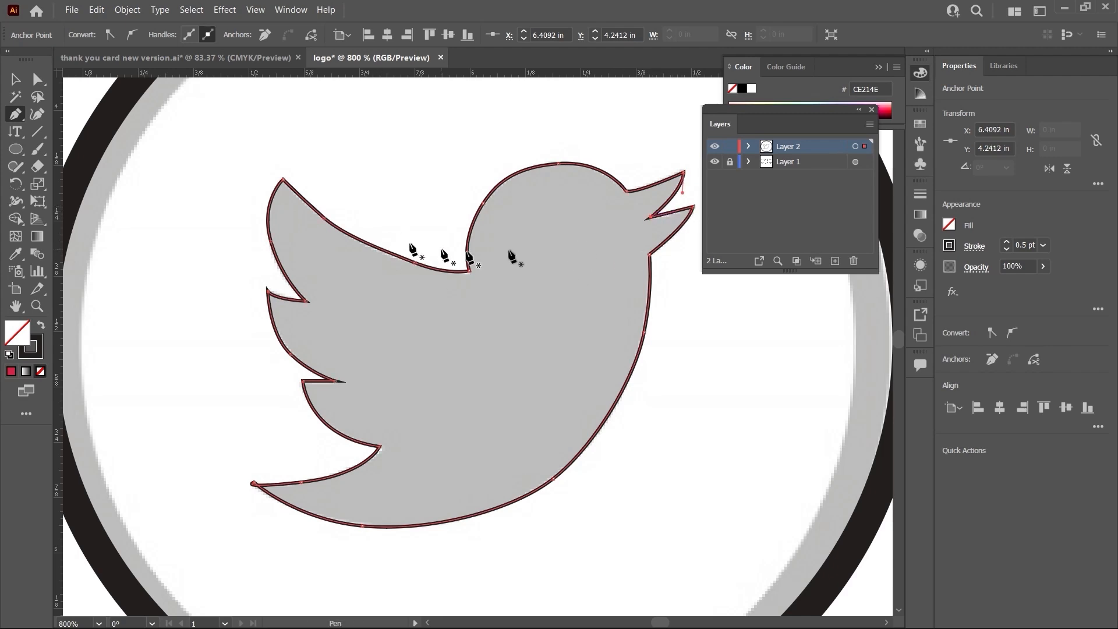
- Hide Layer 1 so only the traced bird outline and ring on Layer 2 are shown
scroll(408, 175, down, 3)
scroll(406, 182, up, 5)
scroll(407, 184, down, 5)
scroll(415, 182, up, 4)
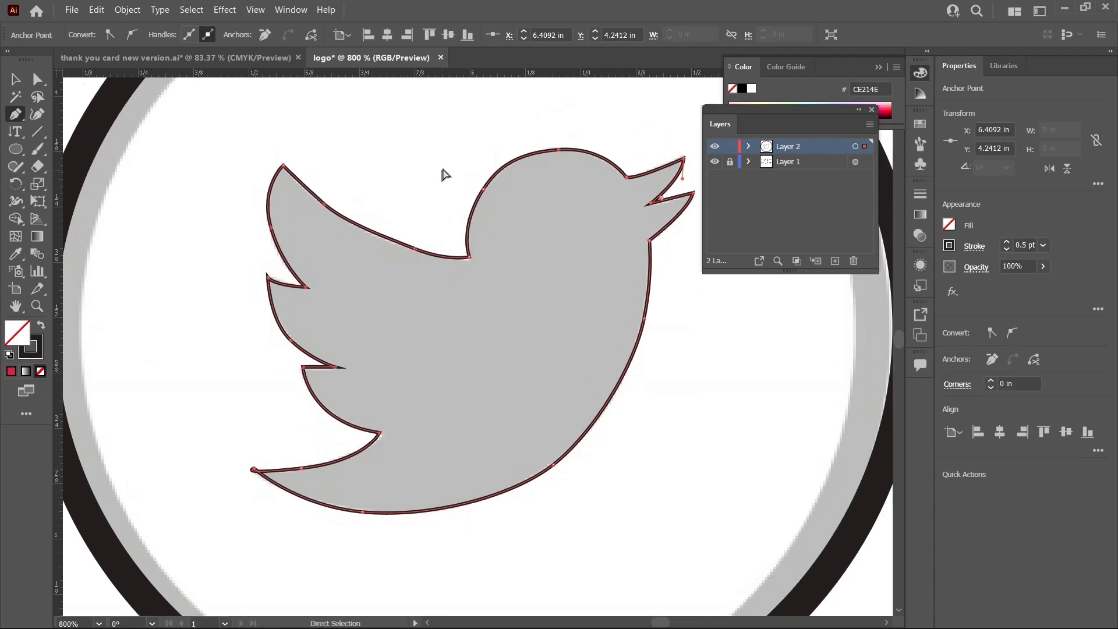
key(ctrl+minus)
key(ctrl+minus)
key(ctrl+minus)
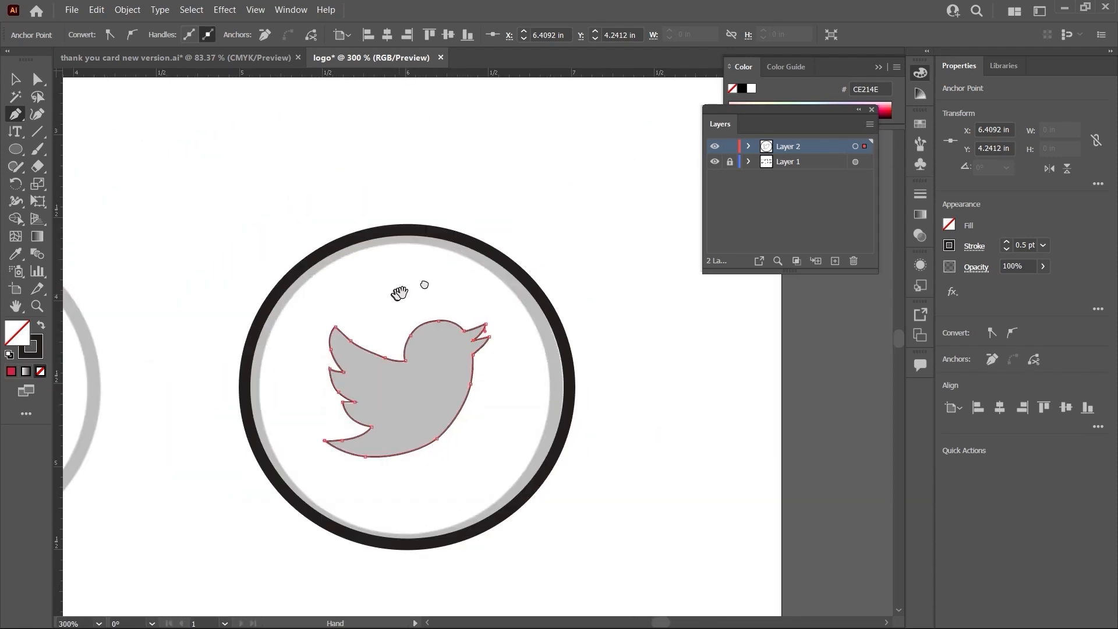
drag(400, 294, 491, 217)
click(15, 79)
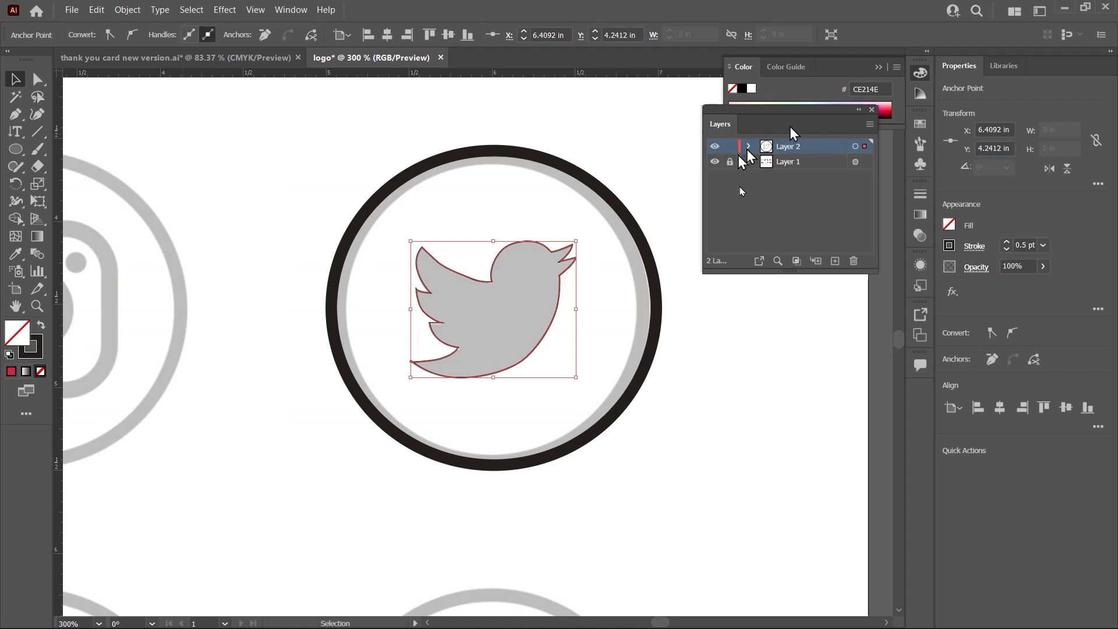
click(715, 162)
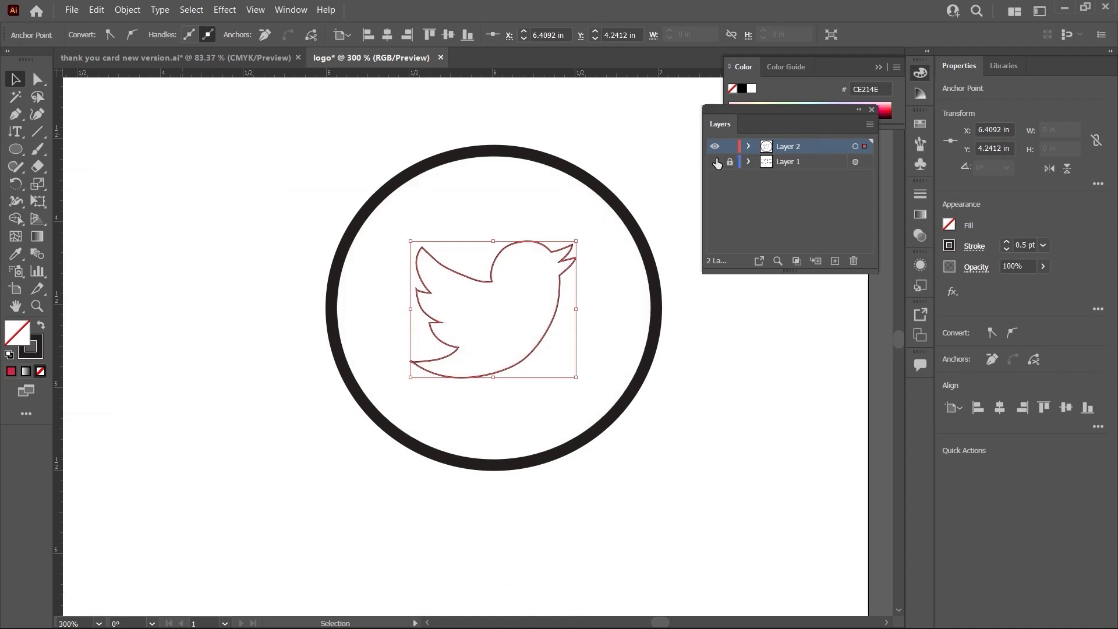
- Examine the wing and tail edges of the traced bird outline up close and select its path
click(743, 399)
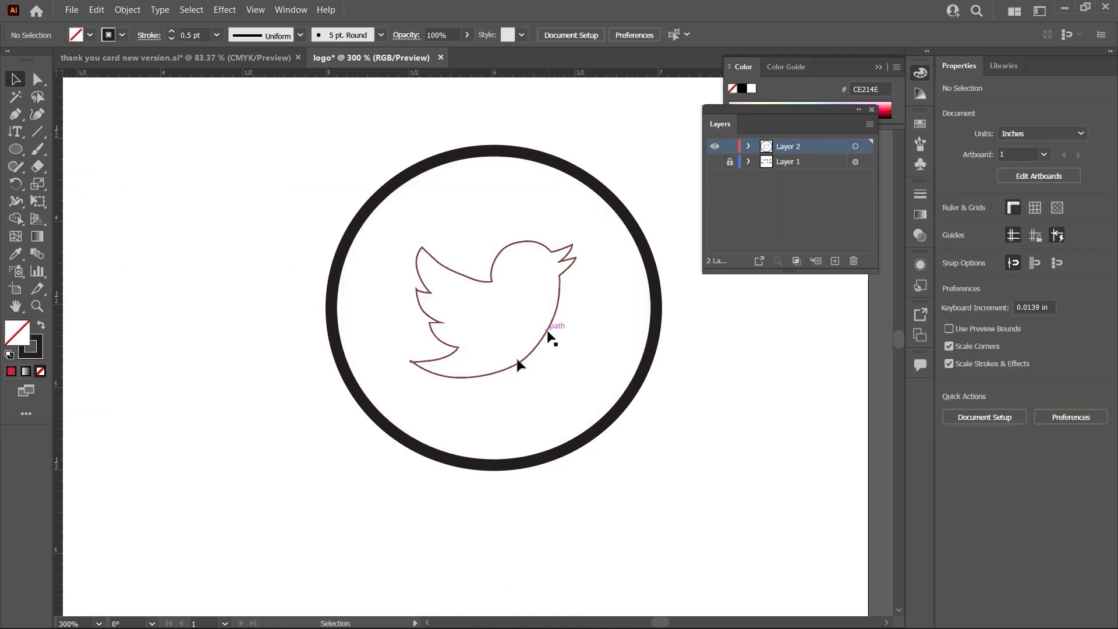
scroll(463, 345, up, 2)
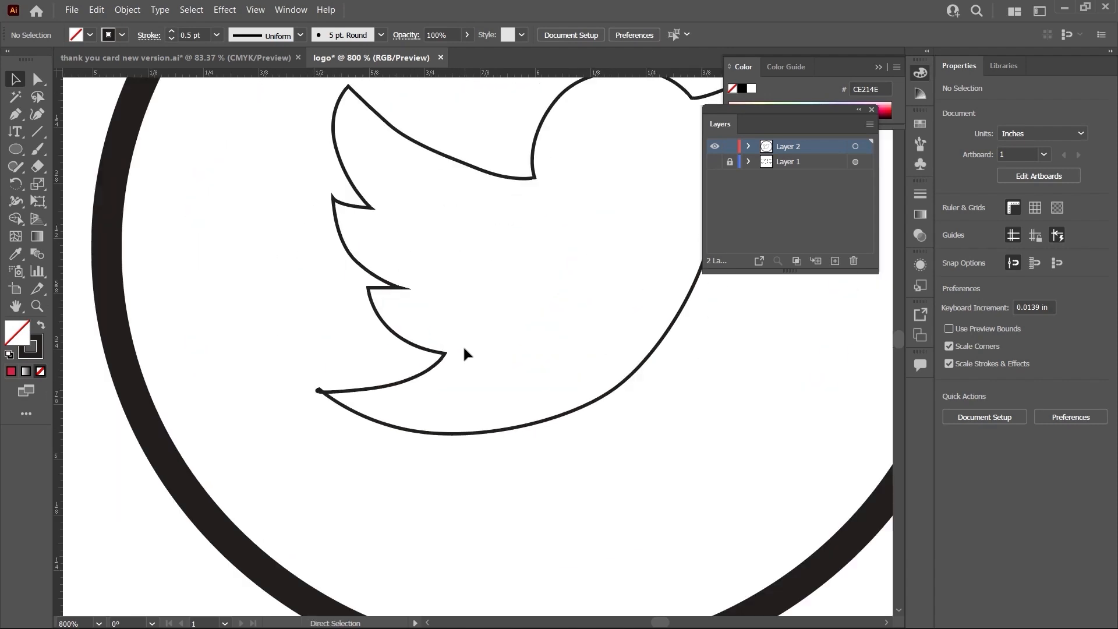
scroll(464, 354, up, 1)
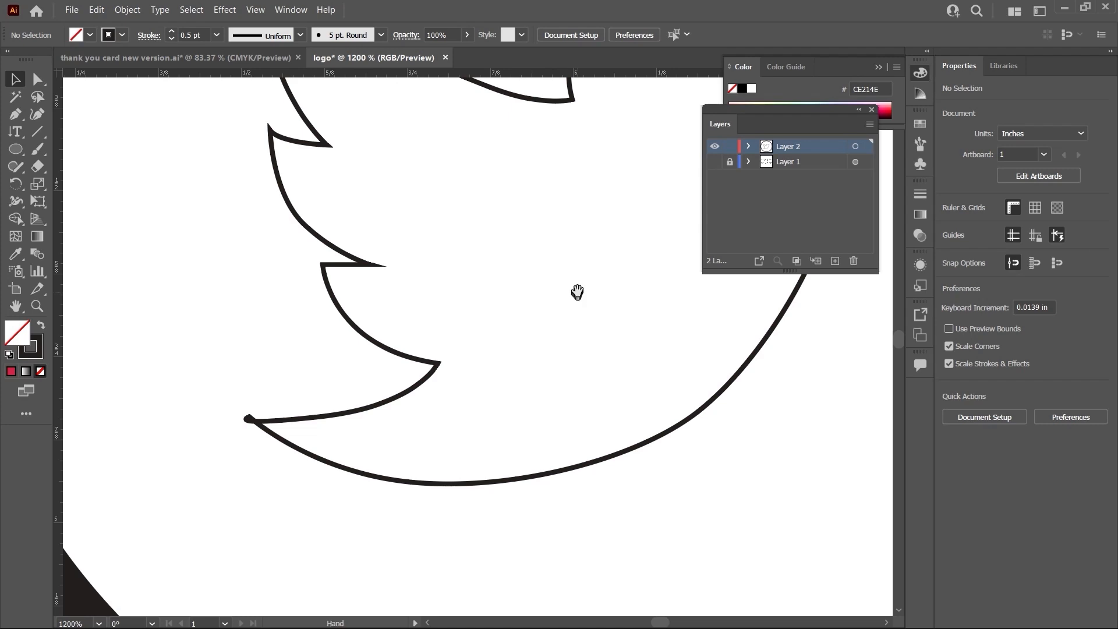
drag(577, 292, 498, 522)
drag(571, 381, 661, 255)
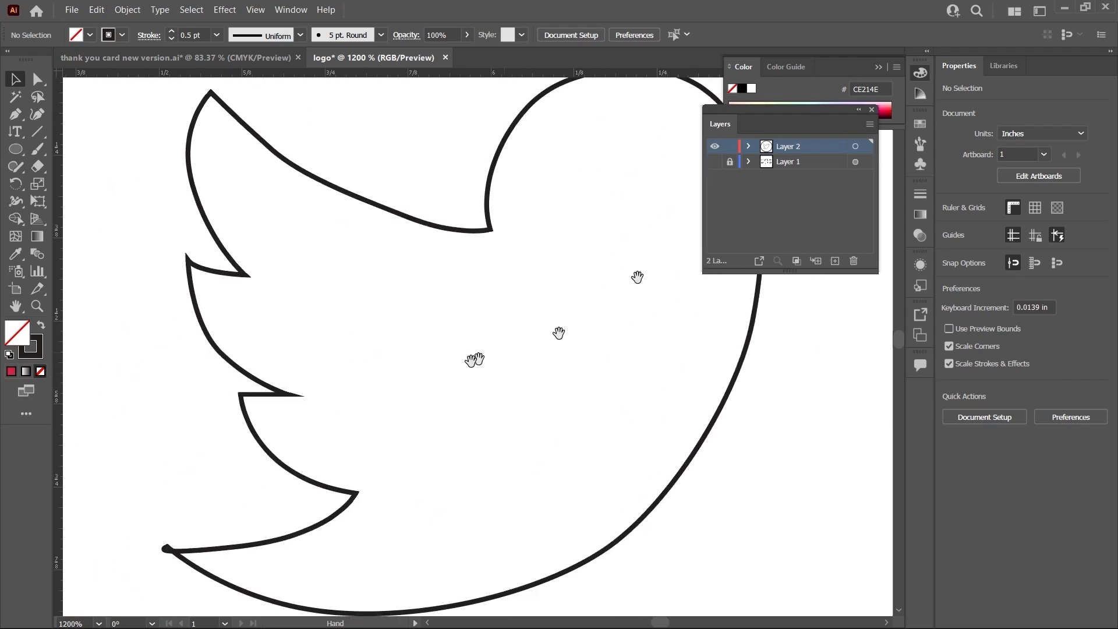
drag(470, 361, 624, 322)
click(325, 511)
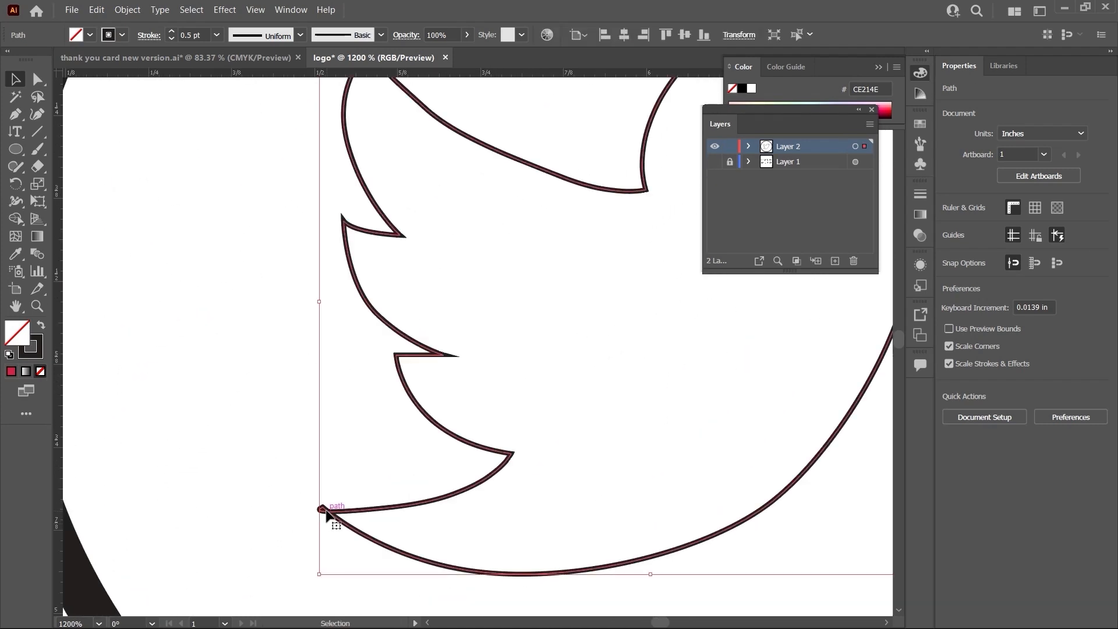
- Try deleting the anchor point at the looped tail tip of the bird path with the Pen tool
click(15, 116)
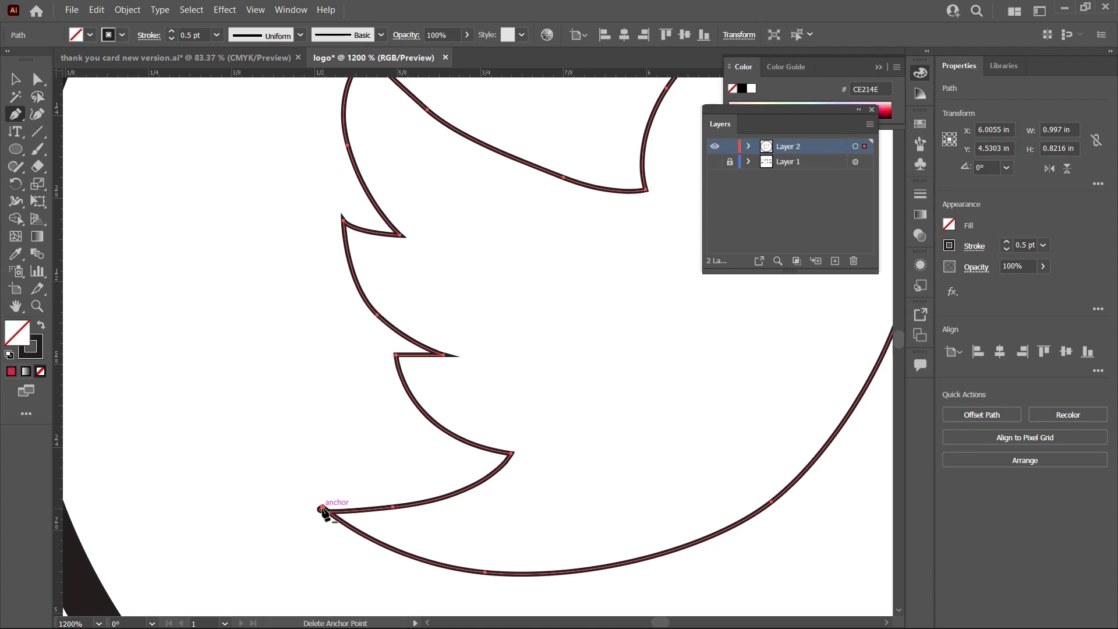
key(ctrl+equal)
key(ctrl+equal)
key(space)
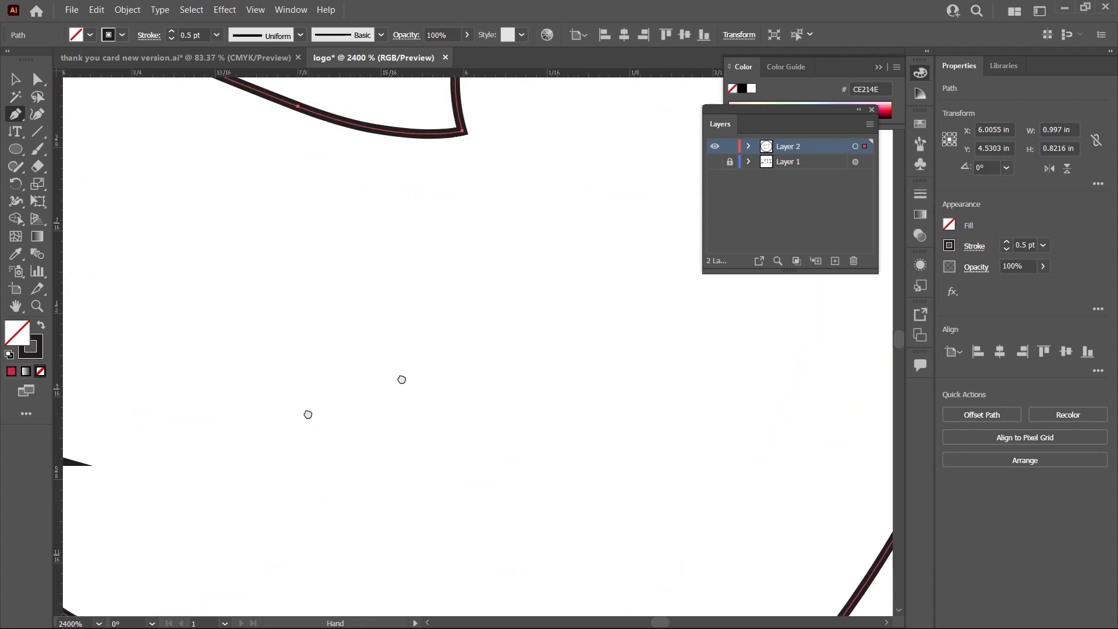
drag(310, 409, 597, 192)
drag(409, 359, 587, 228)
drag(456, 363, 598, 315)
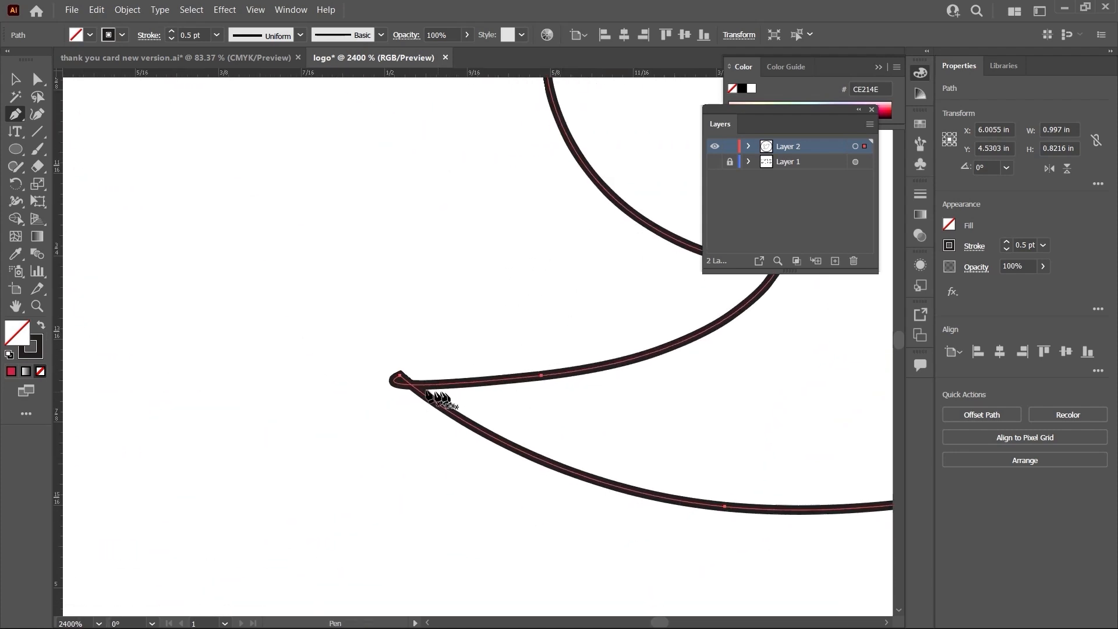
click(400, 380)
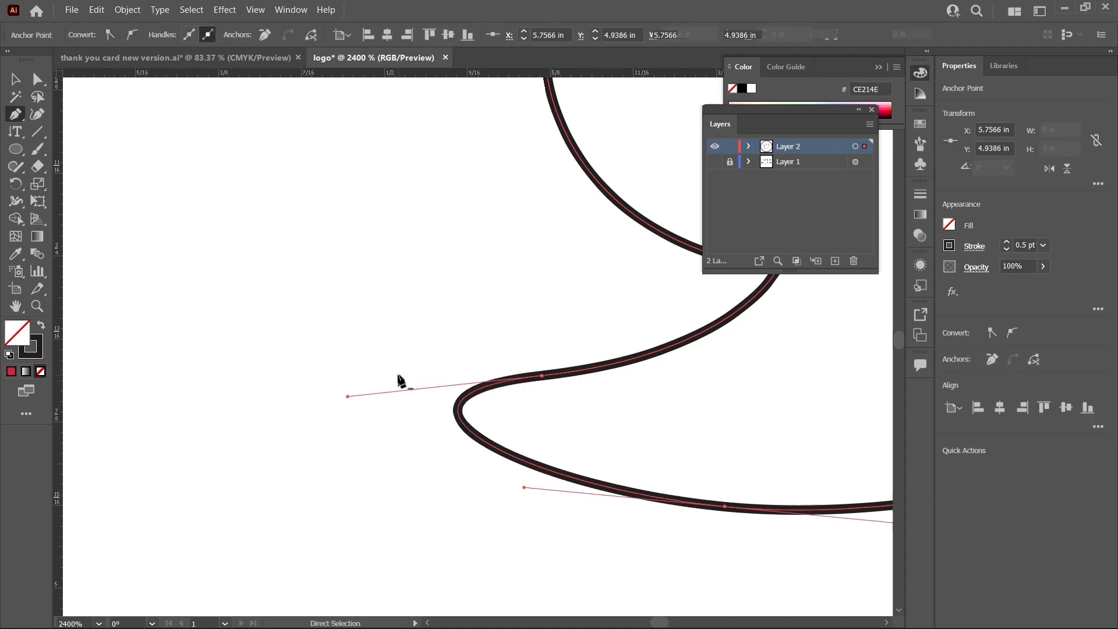
key(ctrl+z)
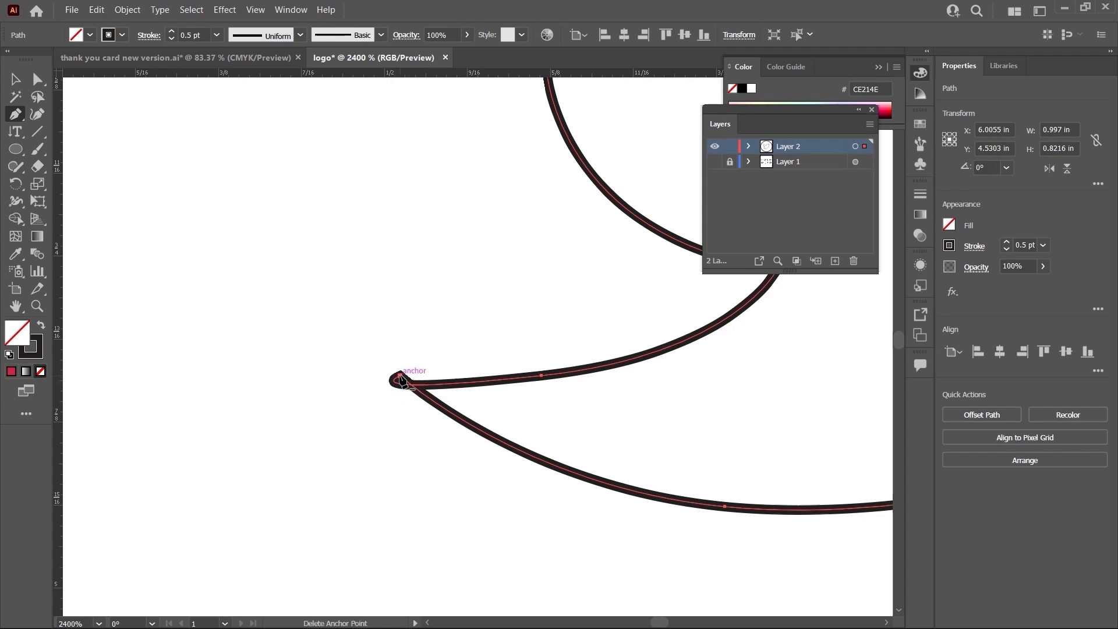
- Retry removing the tail-tip anchor point and undo the deletion
click(399, 379)
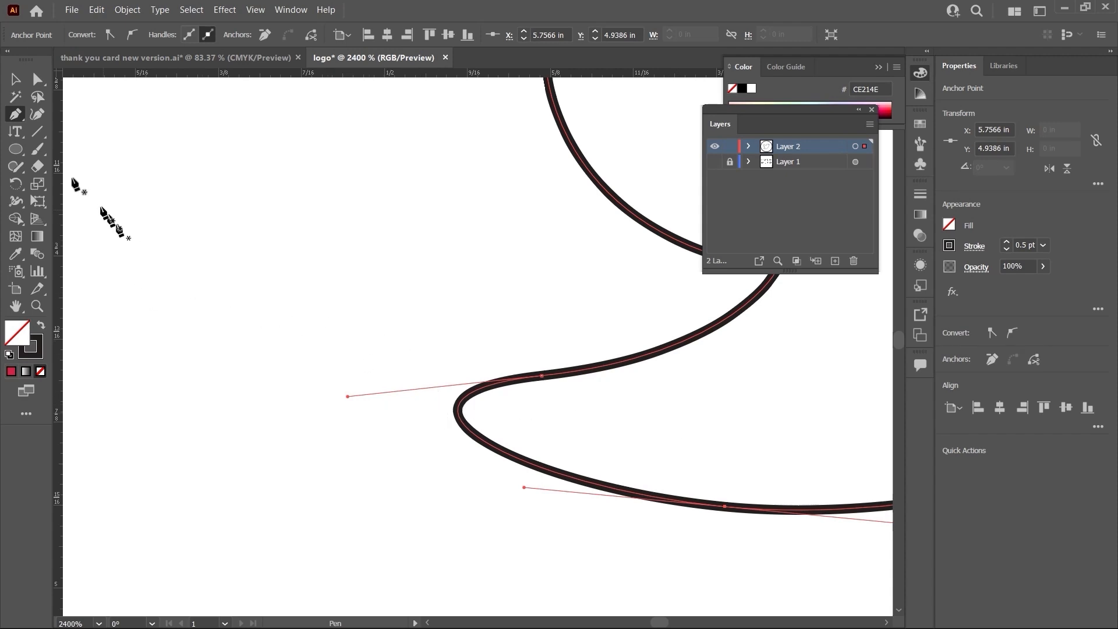
click(20, 85)
click(17, 116)
click(20, 121)
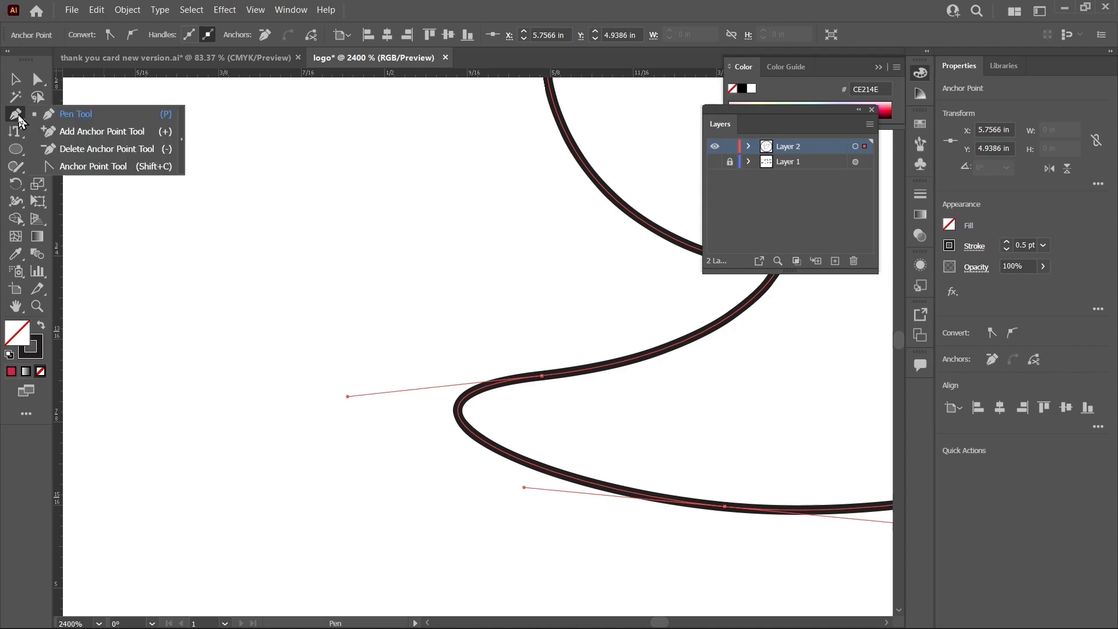
click(68, 114)
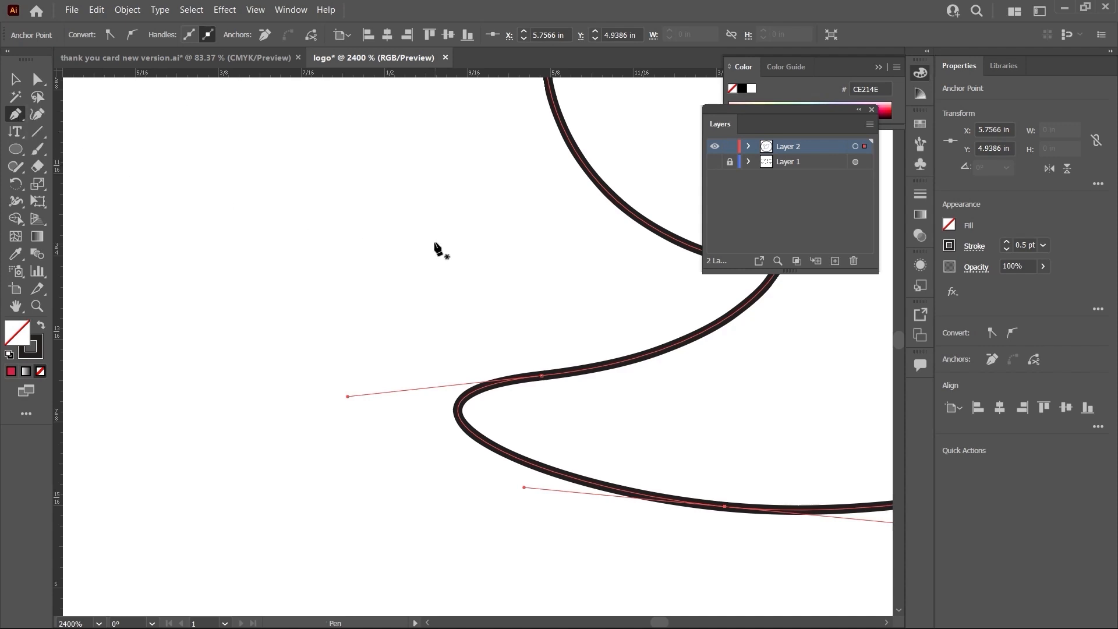
key(ctrl+z)
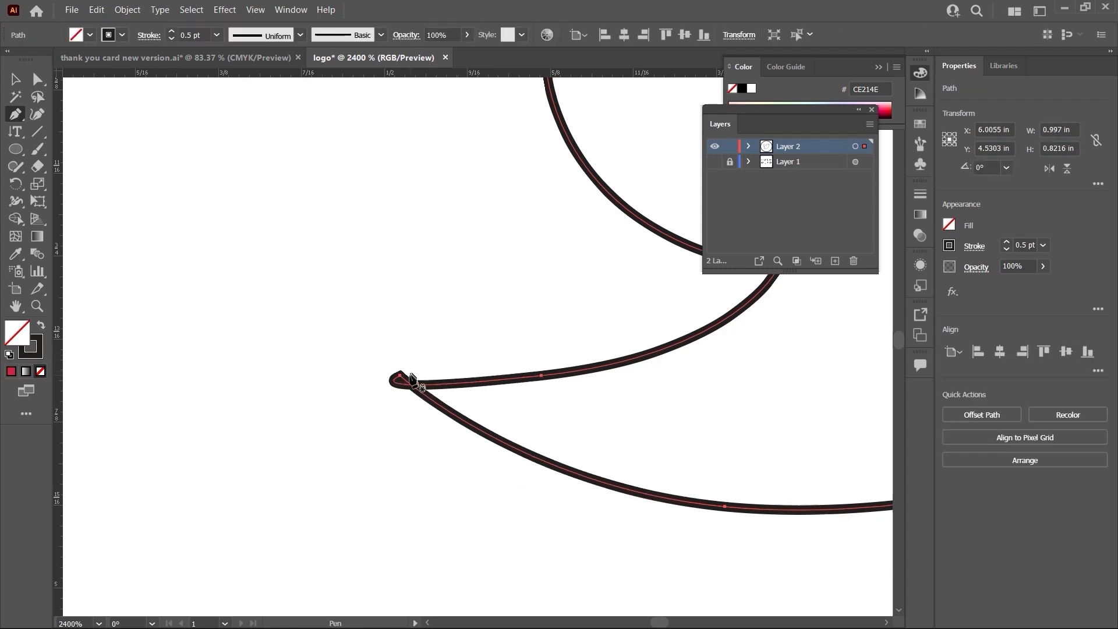
- Try reshaping the tail-tip loop by pulling out the tip's direction handles and angling the lower one downward
click(16, 115)
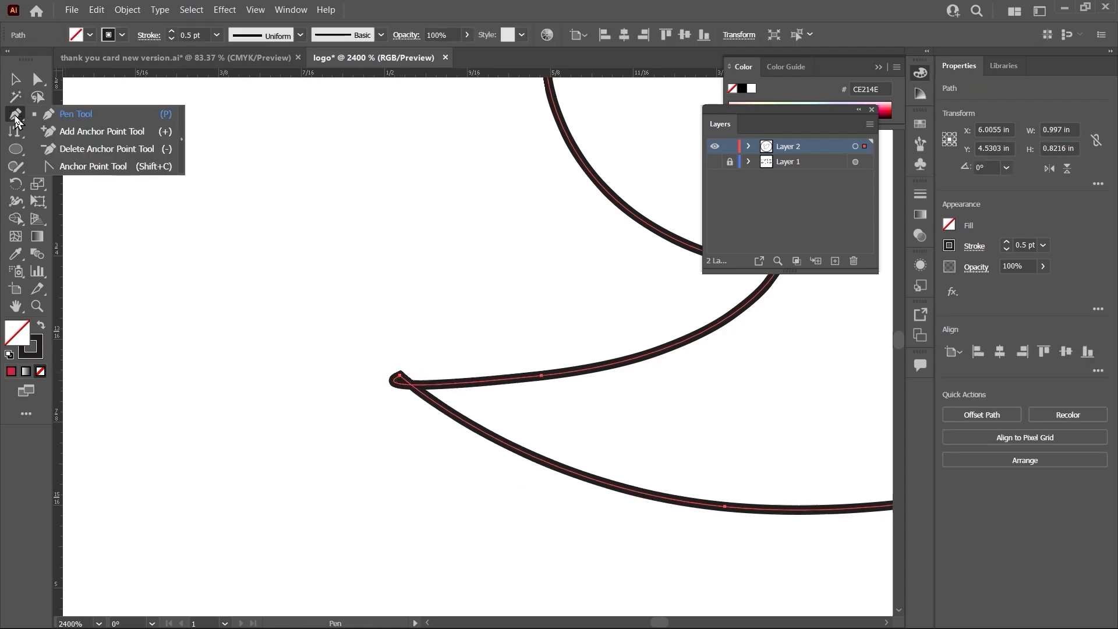
click(88, 171)
drag(401, 375, 448, 365)
drag(19, 122, 64, 114)
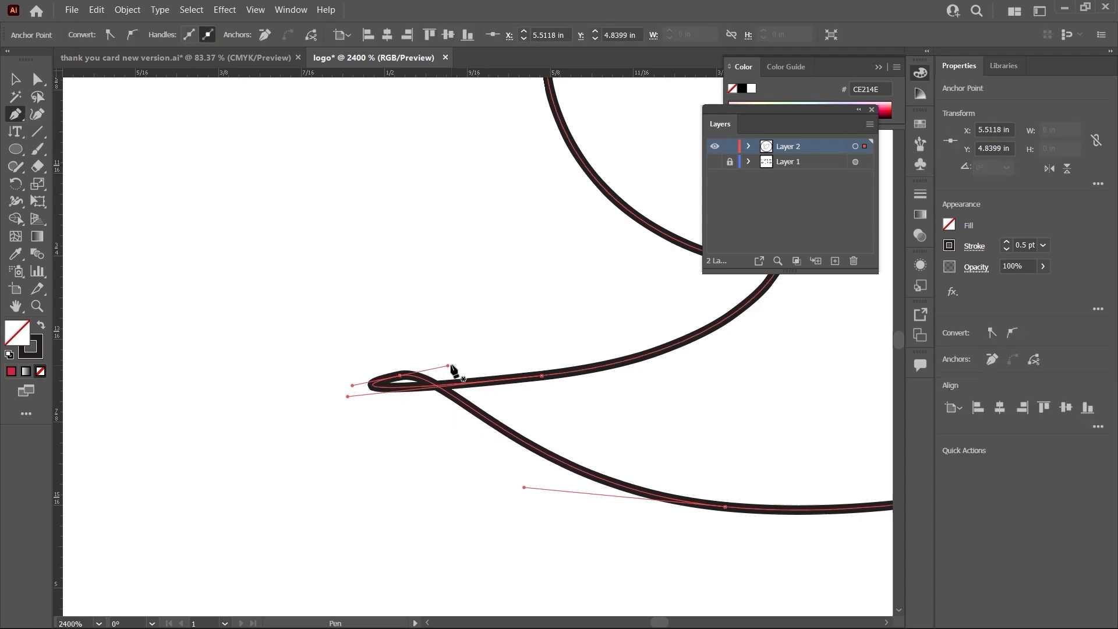
drag(447, 366, 416, 428)
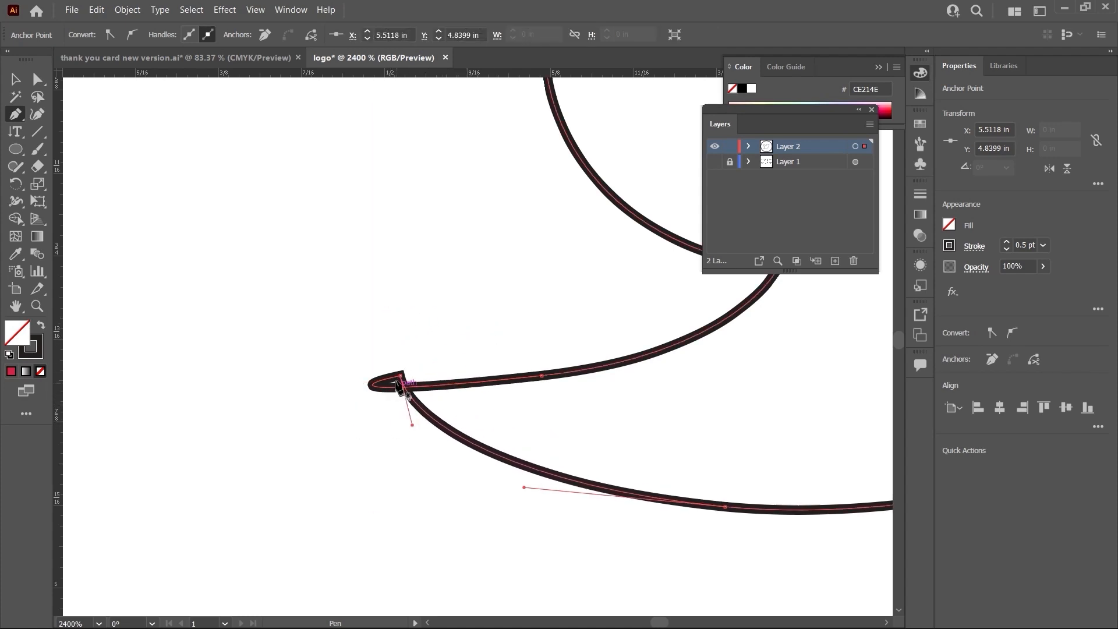
- Remove the looped tail-tip anchor from the bird path with the Delete Anchor Point tool
click(16, 119)
click(59, 146)
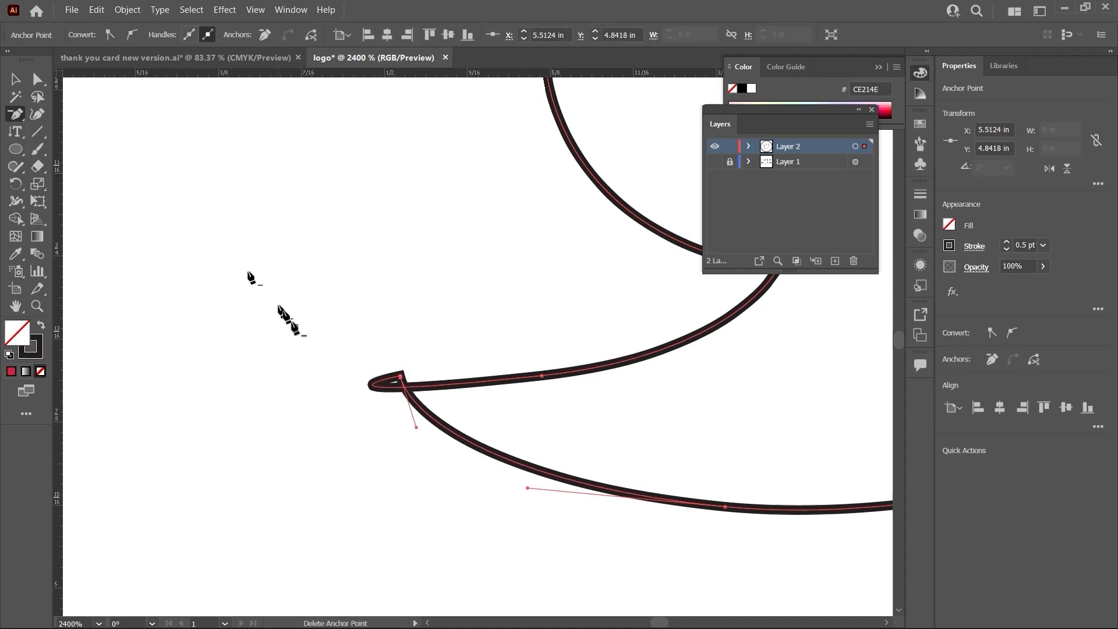
click(402, 379)
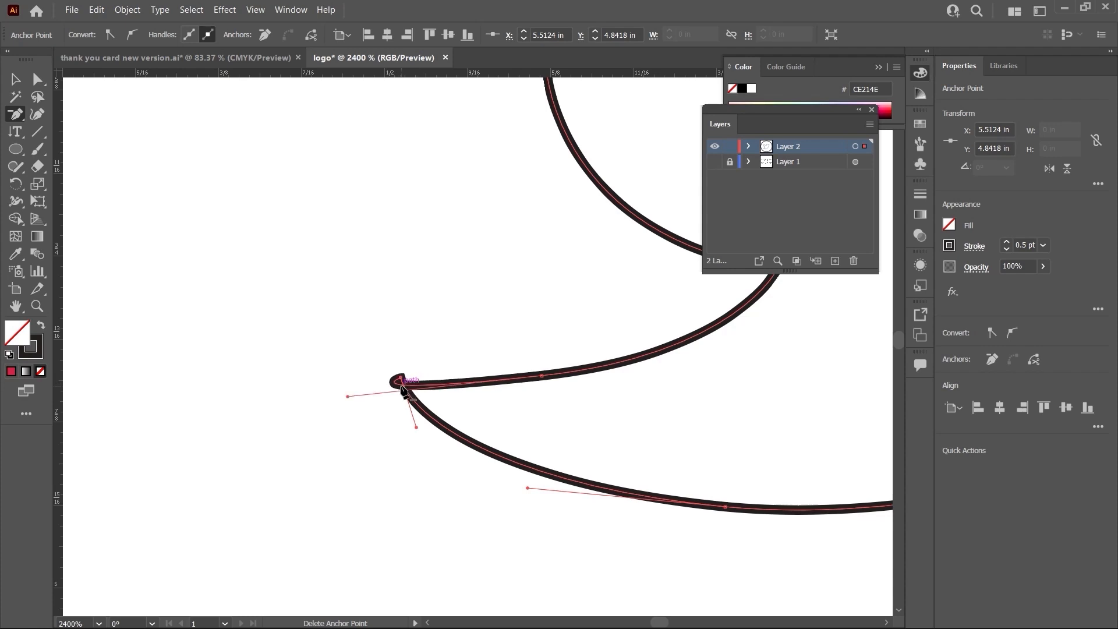
click(403, 382)
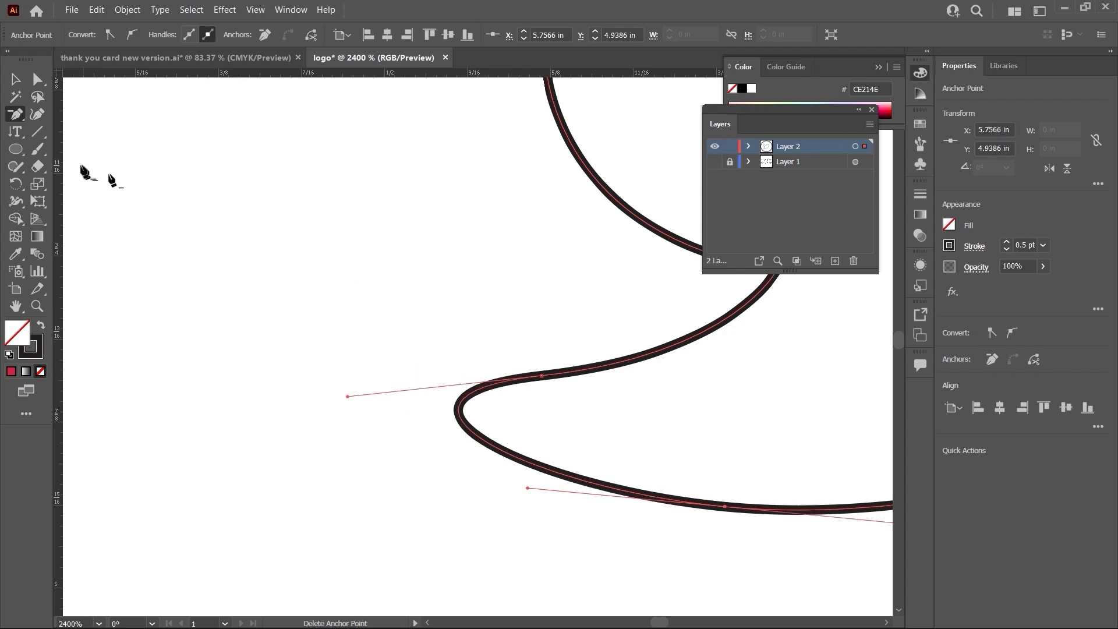
- Add an anchor point at the rounded outer end of the tail and convert it to a corner point
click(15, 120)
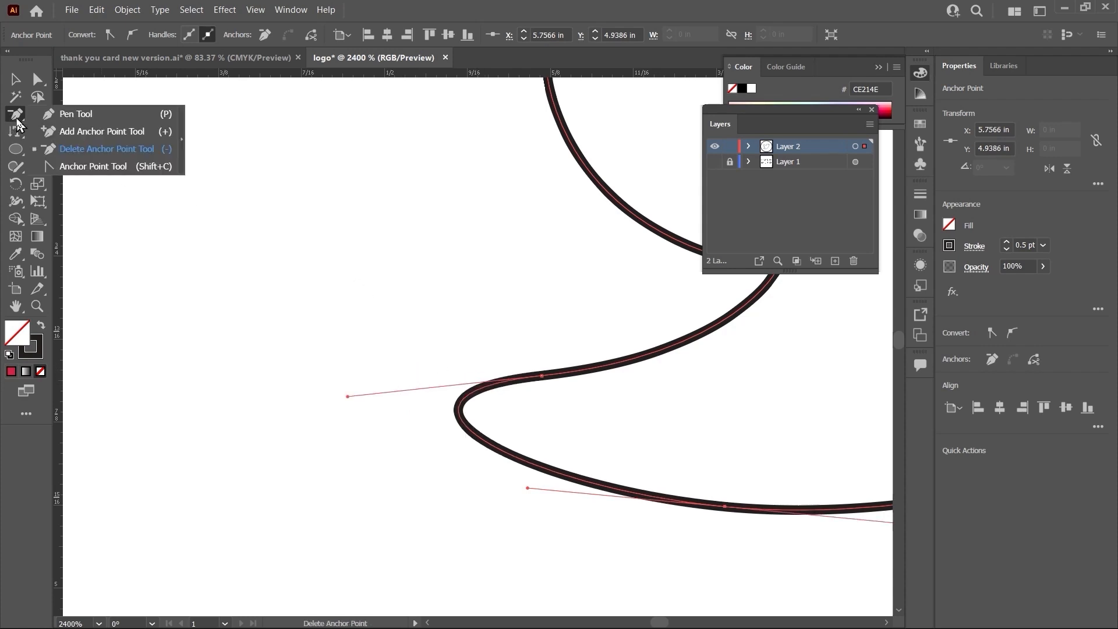
click(89, 130)
click(460, 408)
click(461, 411)
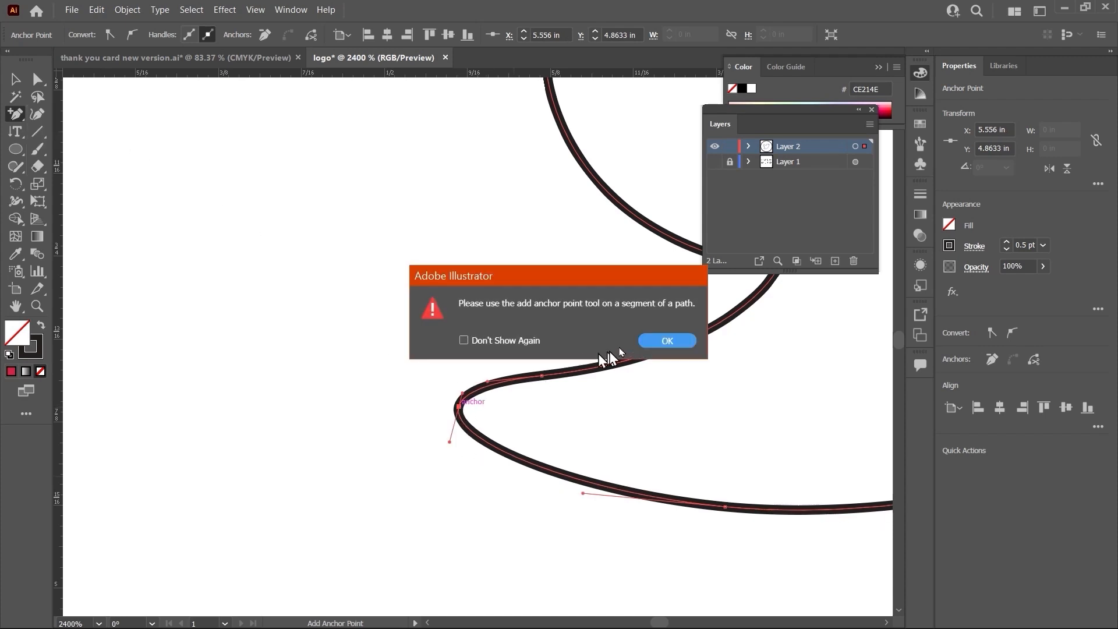
click(664, 340)
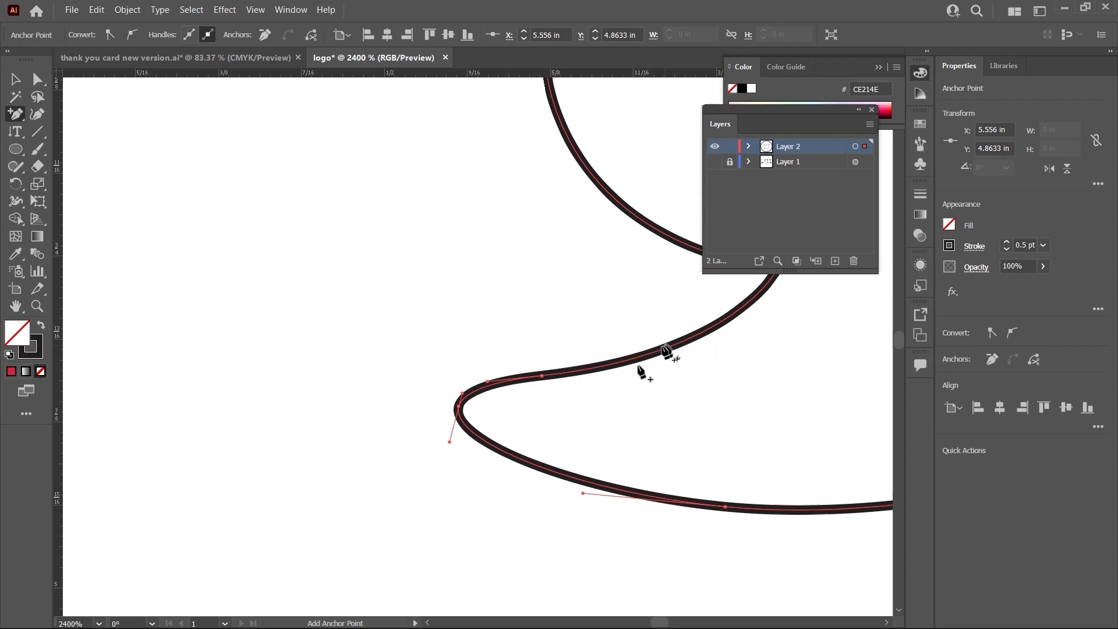
click(462, 412)
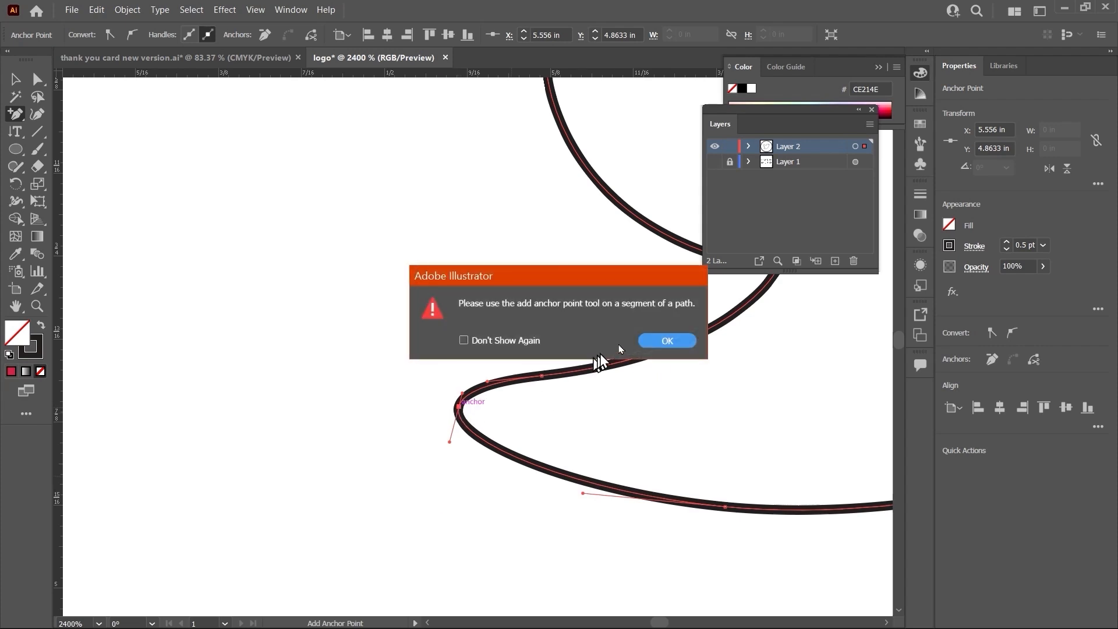
click(665, 341)
drag(15, 113, 96, 171)
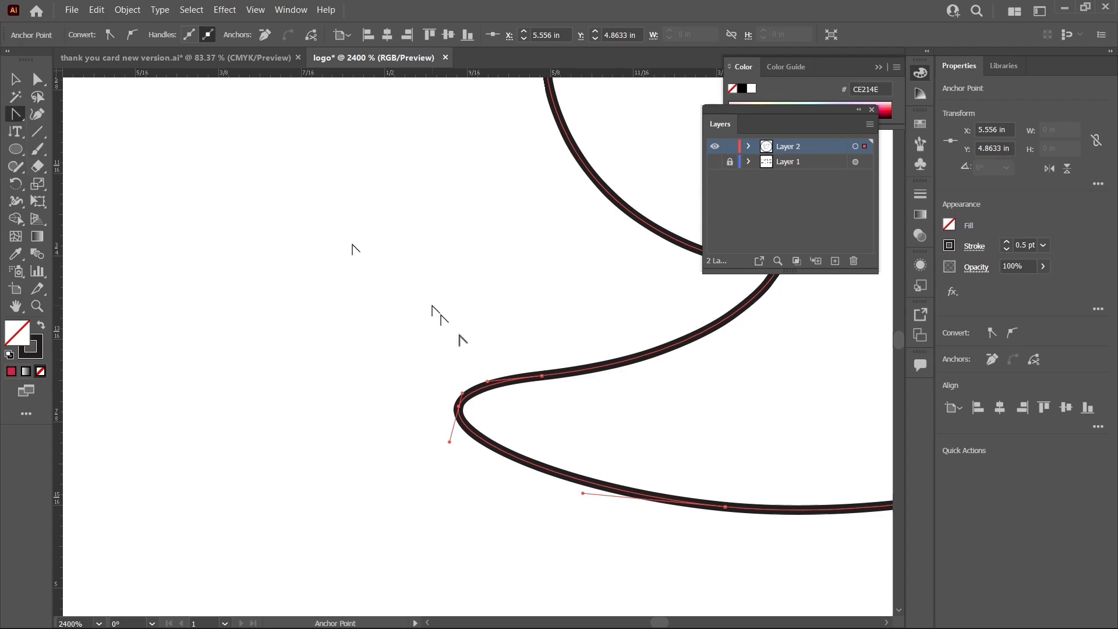
click(459, 410)
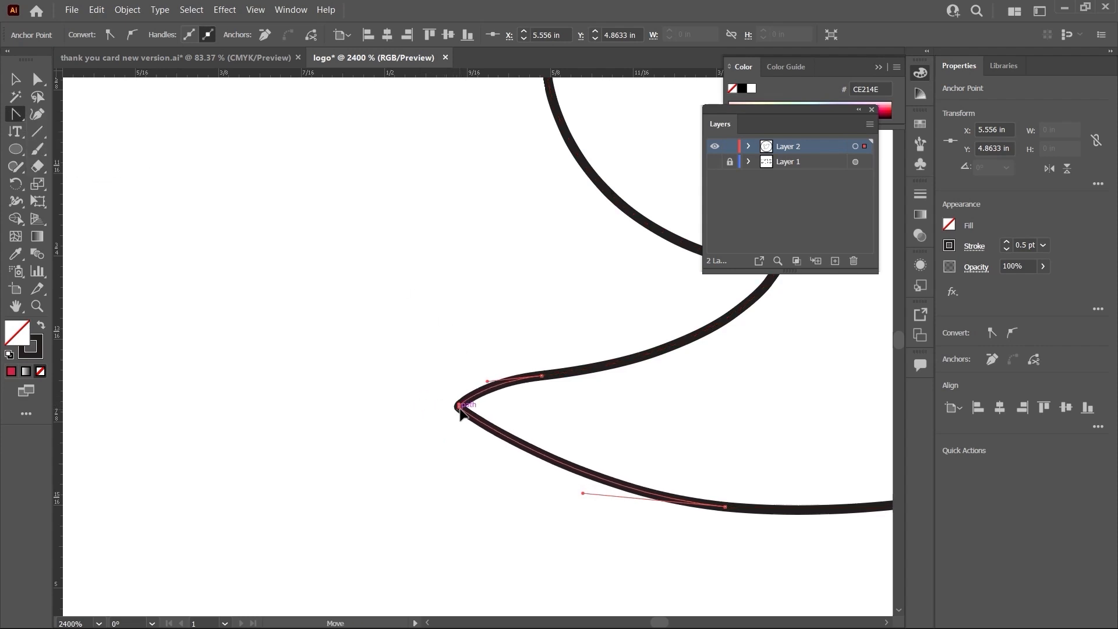
- Try bending the tail's upper edge beside the new tip point with the Anchor Point tool
drag(460, 411, 472, 392)
scroll(535, 348, down, 2)
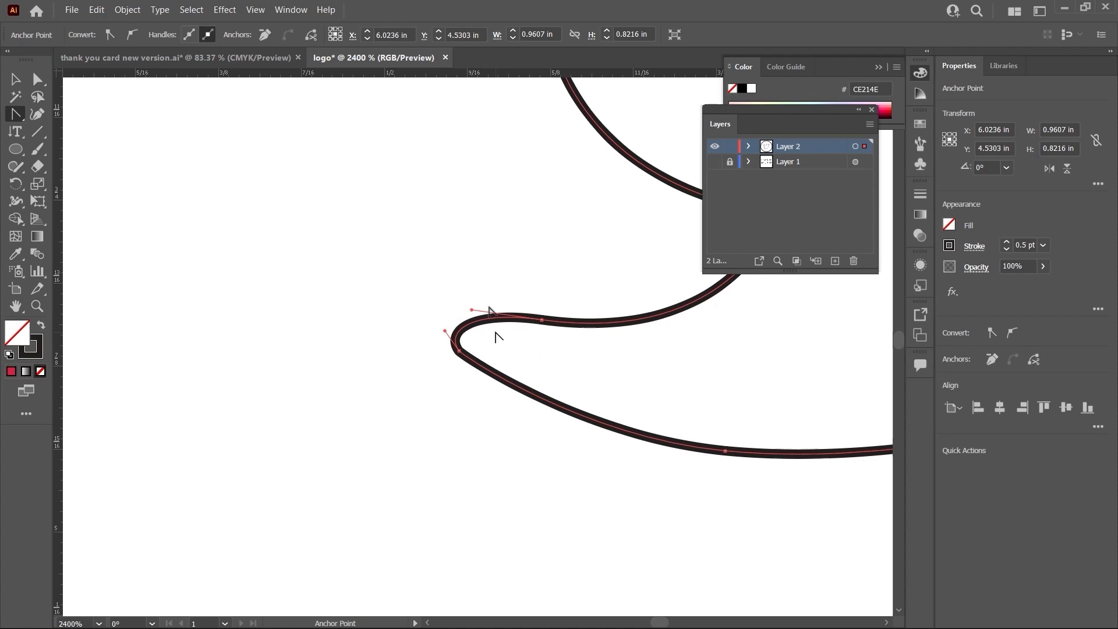
scroll(194, 217, down, 1)
scroll(892, 160, up, 3)
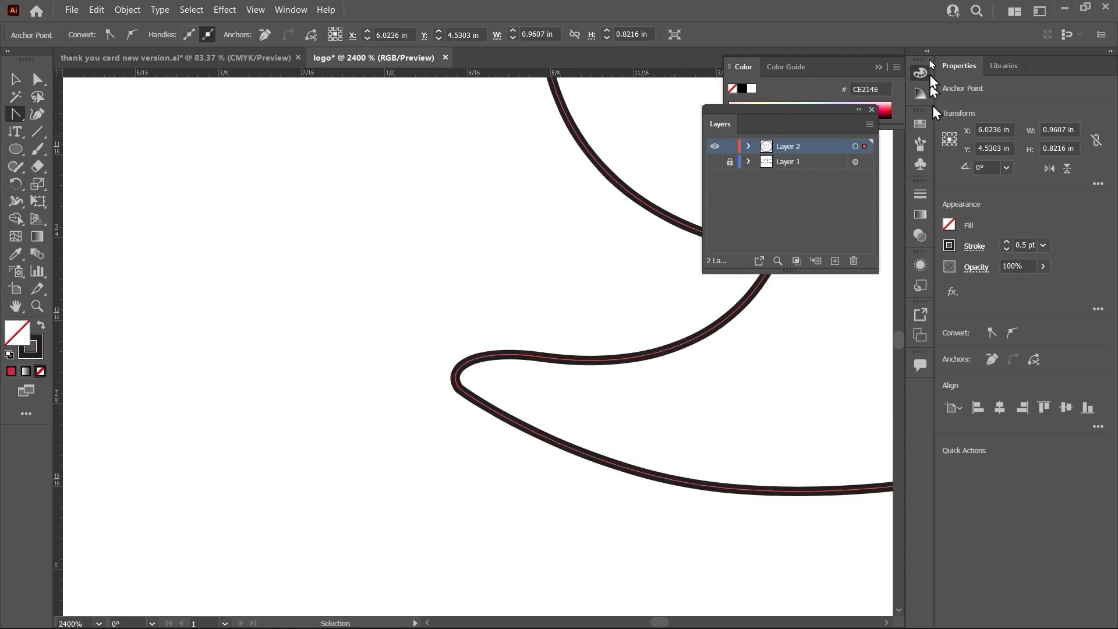
- Show Layer 1 and move the tail-tip anchor onto the reference bird's tail tip with the Curvature tool
click(715, 162)
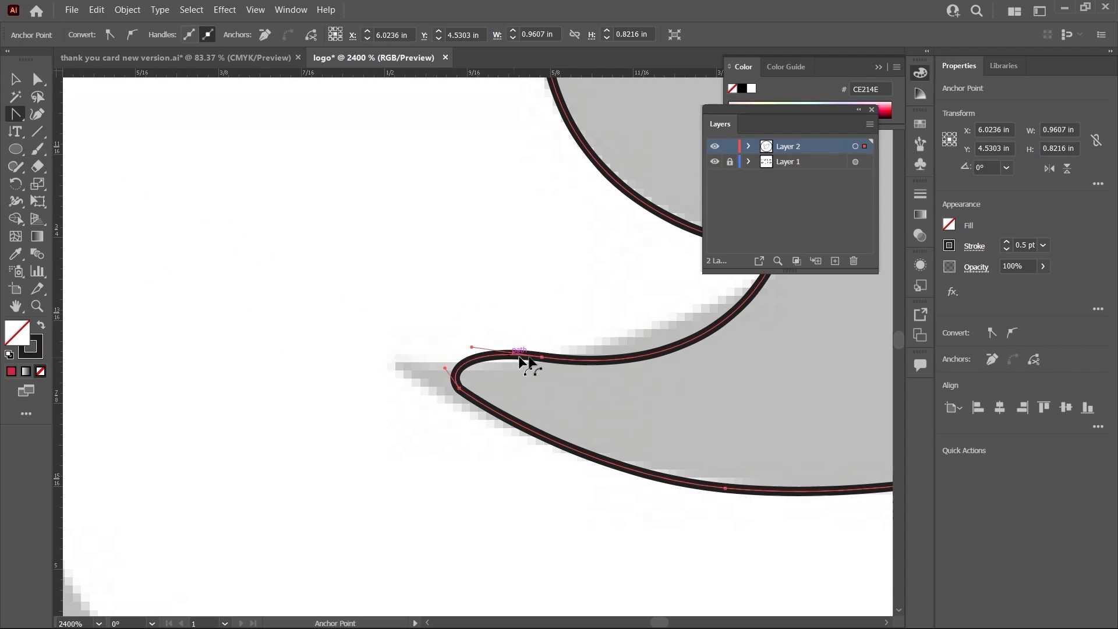
click(459, 388)
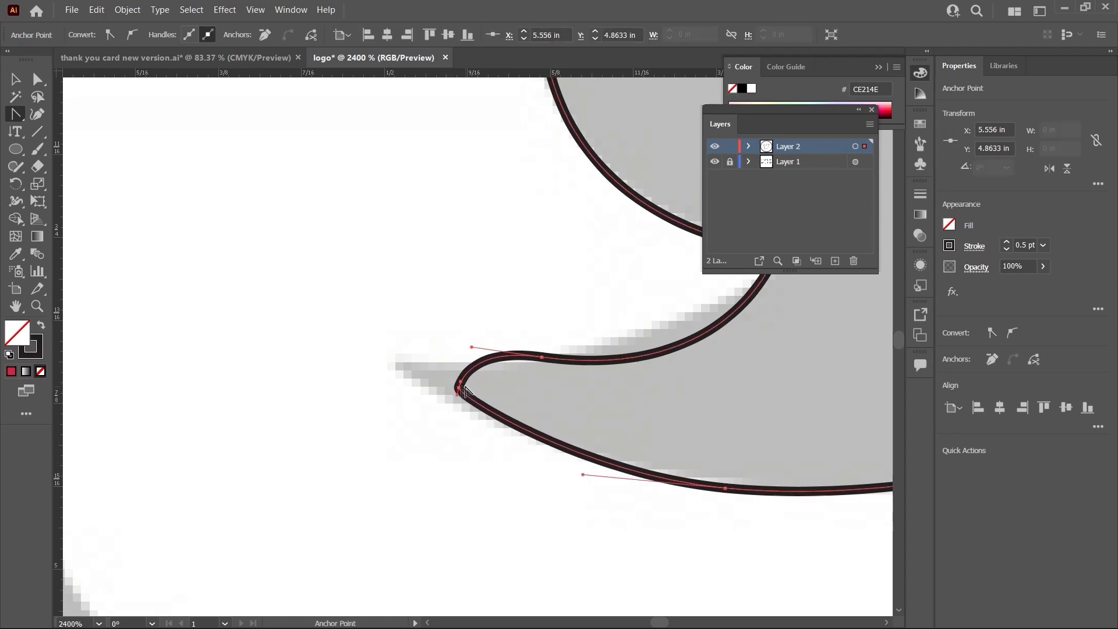
click(38, 117)
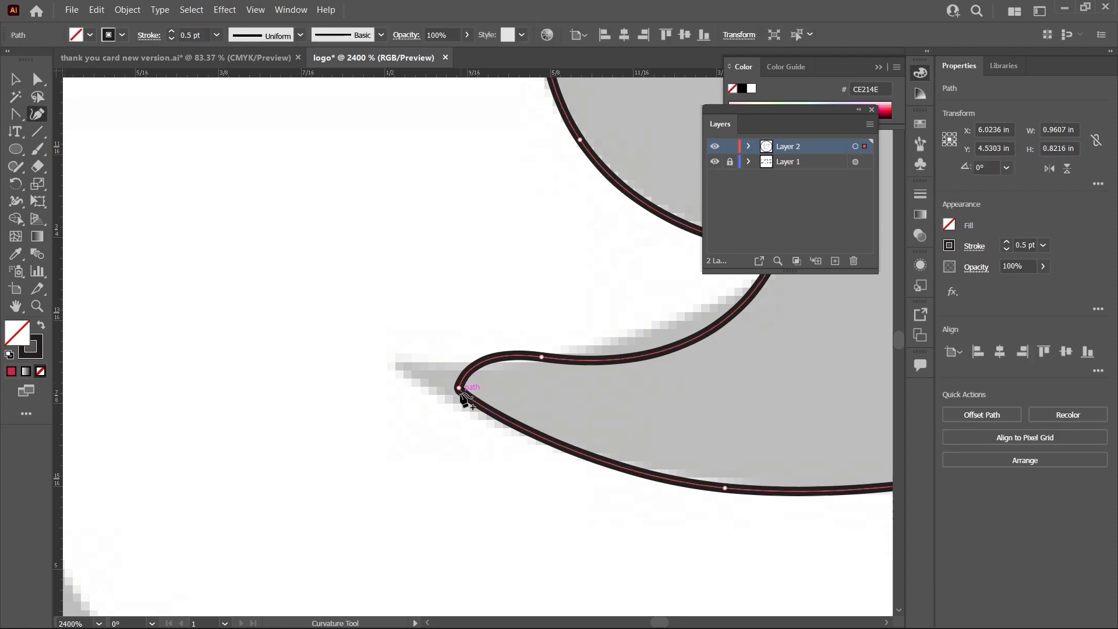
drag(457, 389, 395, 365)
scroll(425, 374, down, 5)
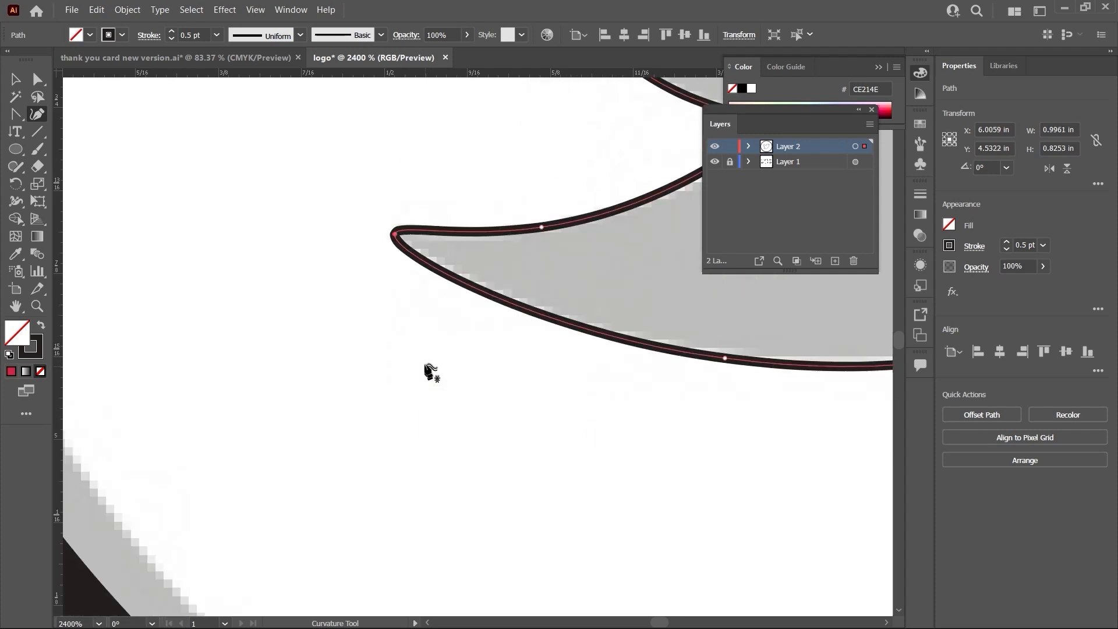
- Hide Layer 1 again and check the bird outline from the tail up to the beak
scroll(432, 374, up, 4)
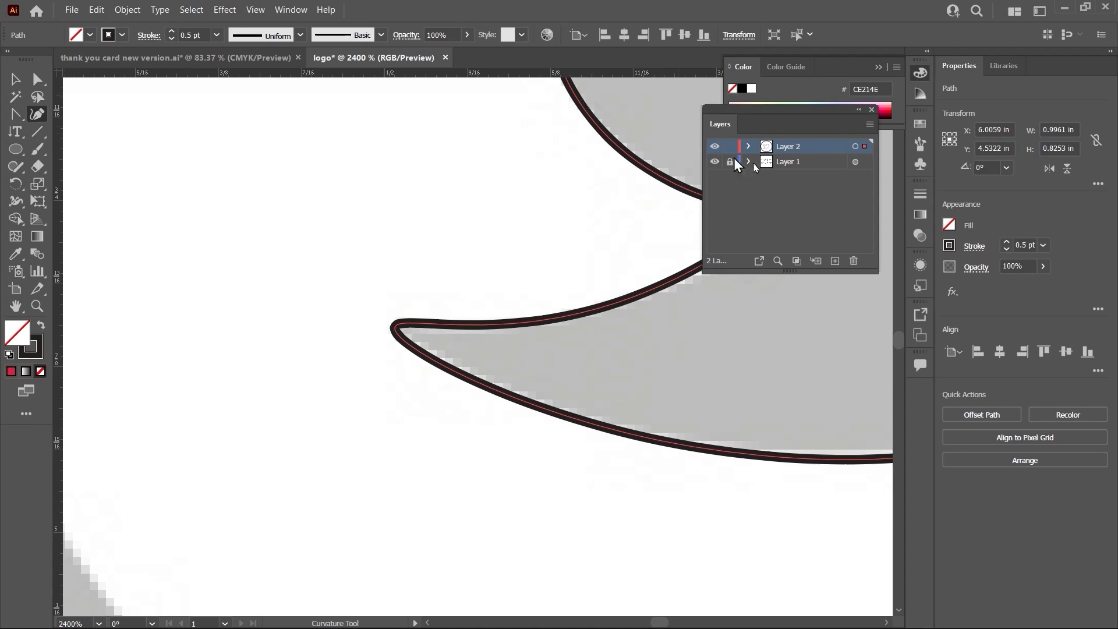
click(712, 164)
drag(599, 369, 426, 386)
drag(774, 334, 621, 441)
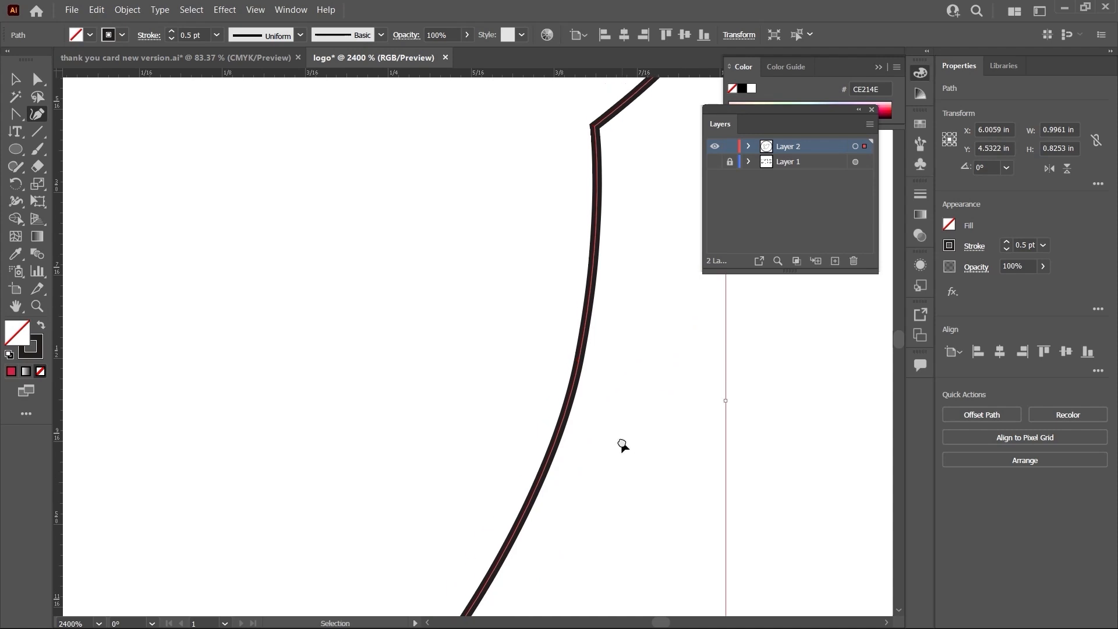
key(ctrl+minus)
key(ctrl+minus)
drag(675, 376, 423, 493)
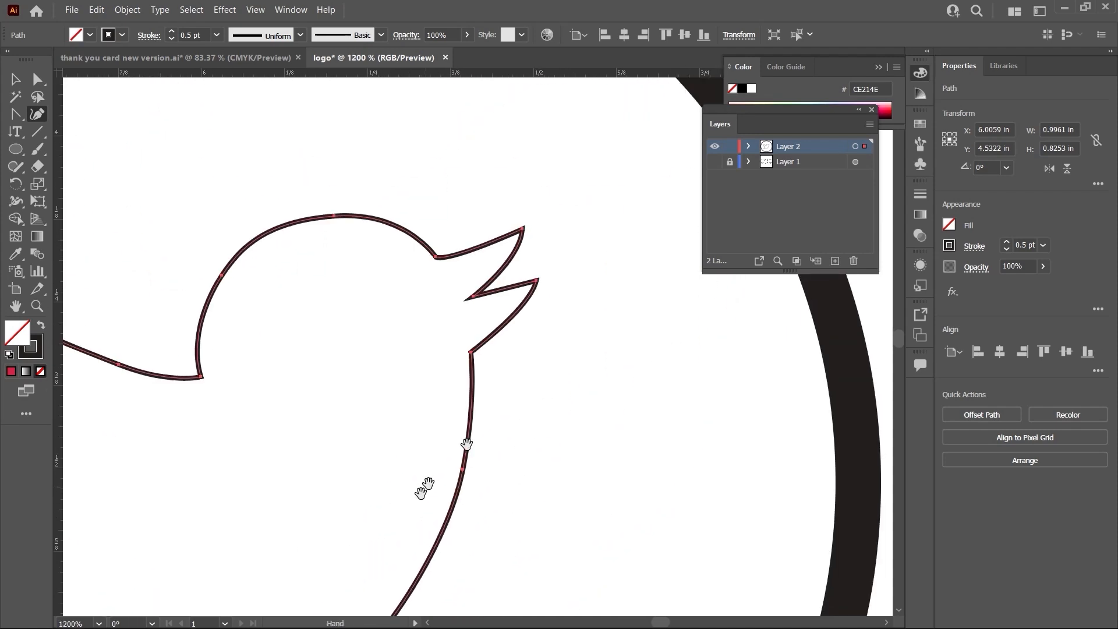
- Nudge the notch anchor beneath the bird's top wing feather slightly inward with the Curvature tool to bend the short edge beside it
key(ctrl+plus)
key(ctrl+plus)
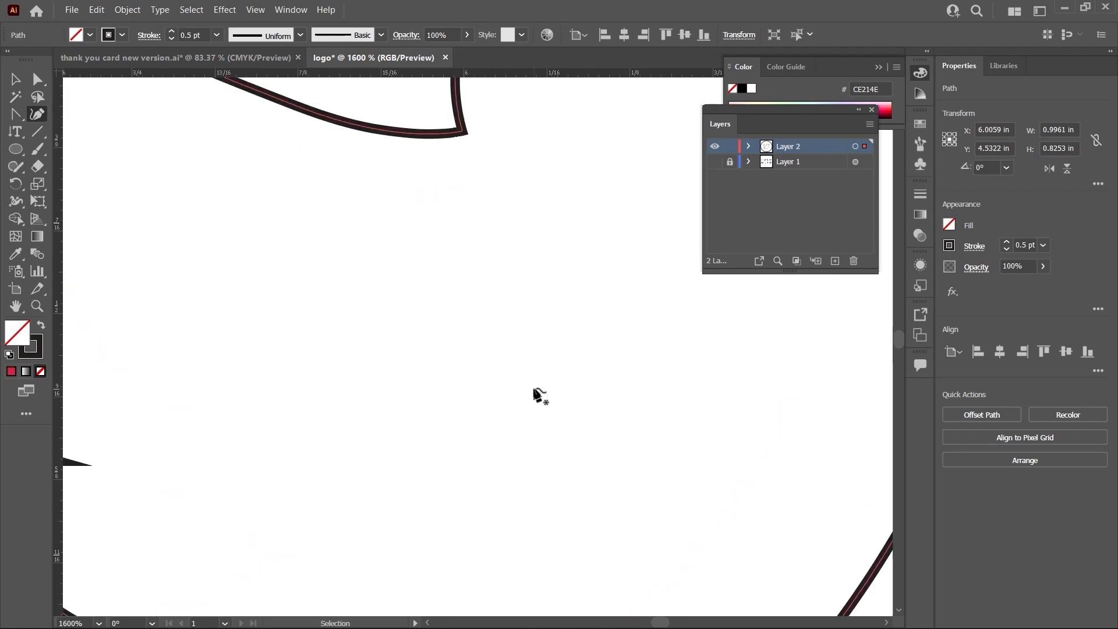
drag(691, 335, 582, 445)
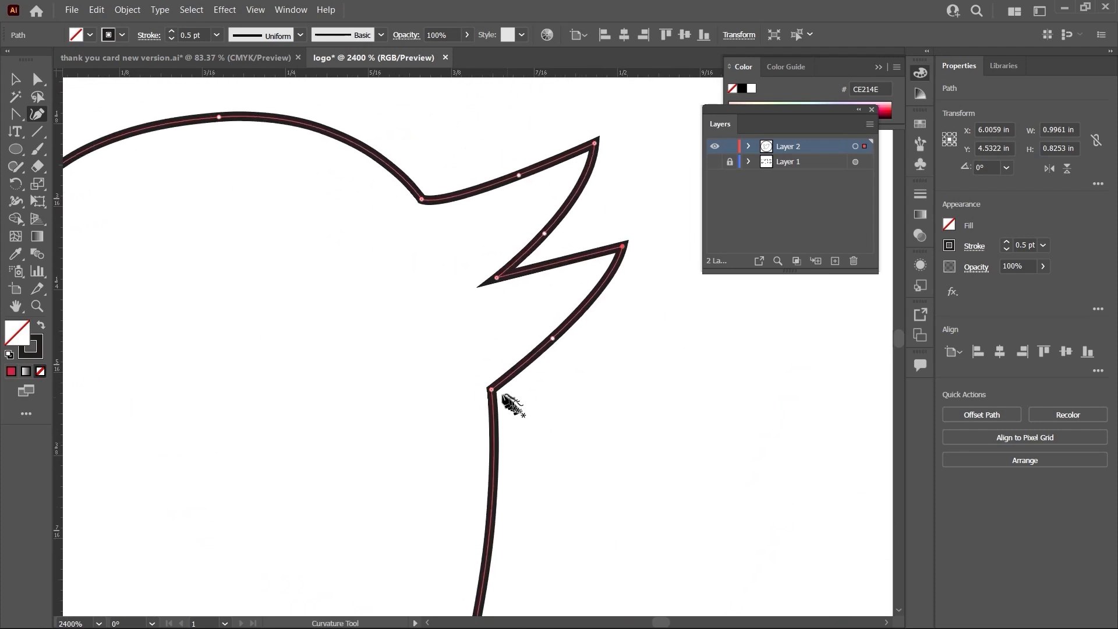
key(ctrl+plus)
drag(492, 412, 829, 419)
drag(331, 482, 623, 535)
drag(502, 489, 577, 409)
drag(537, 360, 623, 530)
drag(615, 309, 614, 368)
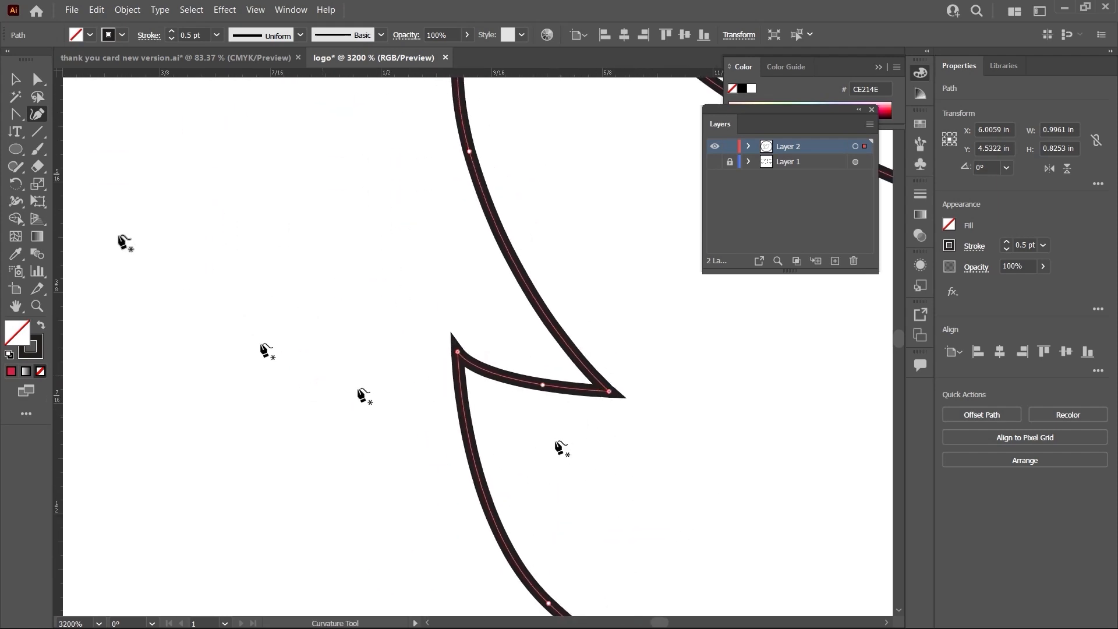
click(39, 116)
drag(608, 391, 601, 383)
scroll(517, 210, down, 2)
scroll(521, 220, up, 3)
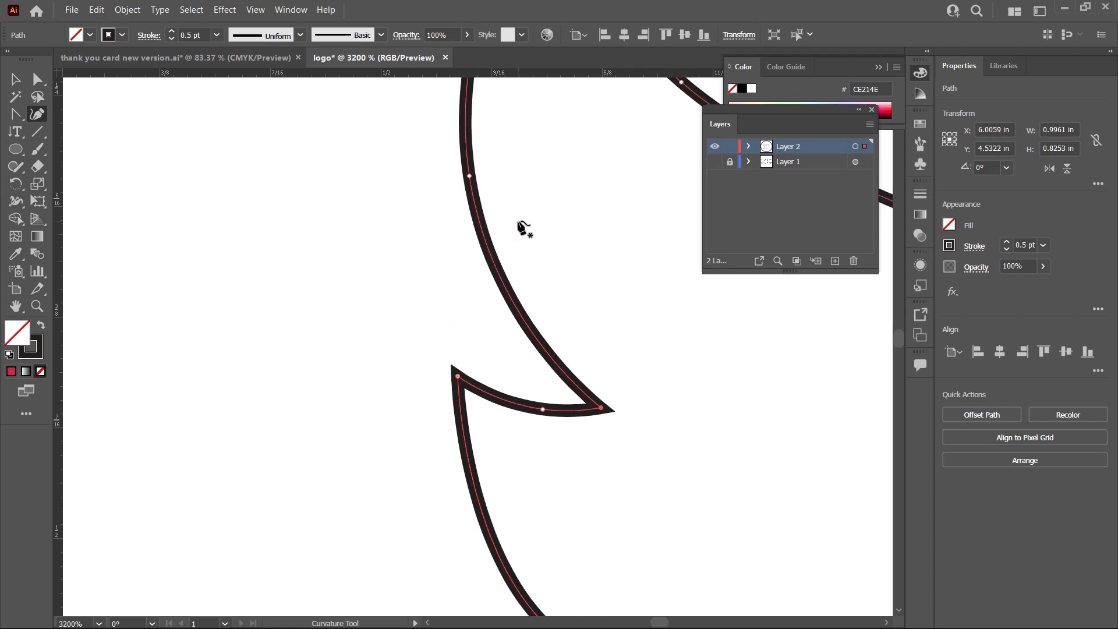
- Add an anchor on the lower beak's upper edge, bow it downward, and nudge the anchor on the upper beak's underside inward
key(ctrl+minus)
key(ctrl+minus)
key(ctrl+minus)
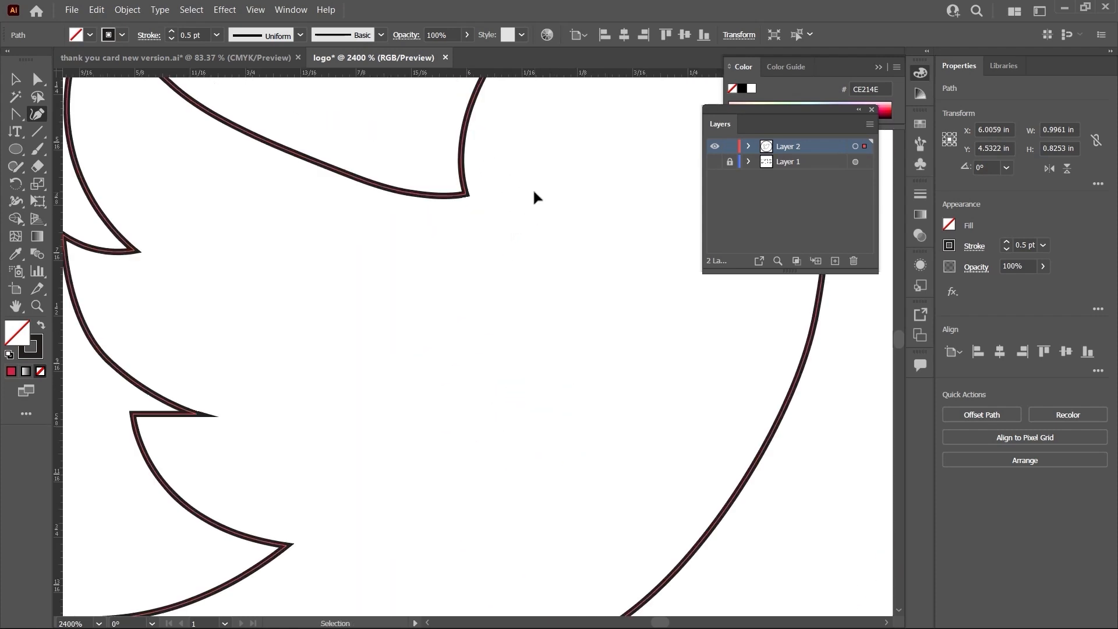
drag(633, 218, 464, 407)
key(ctrl+equal)
key(ctrl+equal)
drag(510, 331, 363, 541)
drag(617, 320, 451, 507)
key(ctrl+equal)
drag(716, 307, 325, 492)
drag(601, 296, 445, 459)
drag(600, 344, 413, 560)
drag(566, 401, 574, 502)
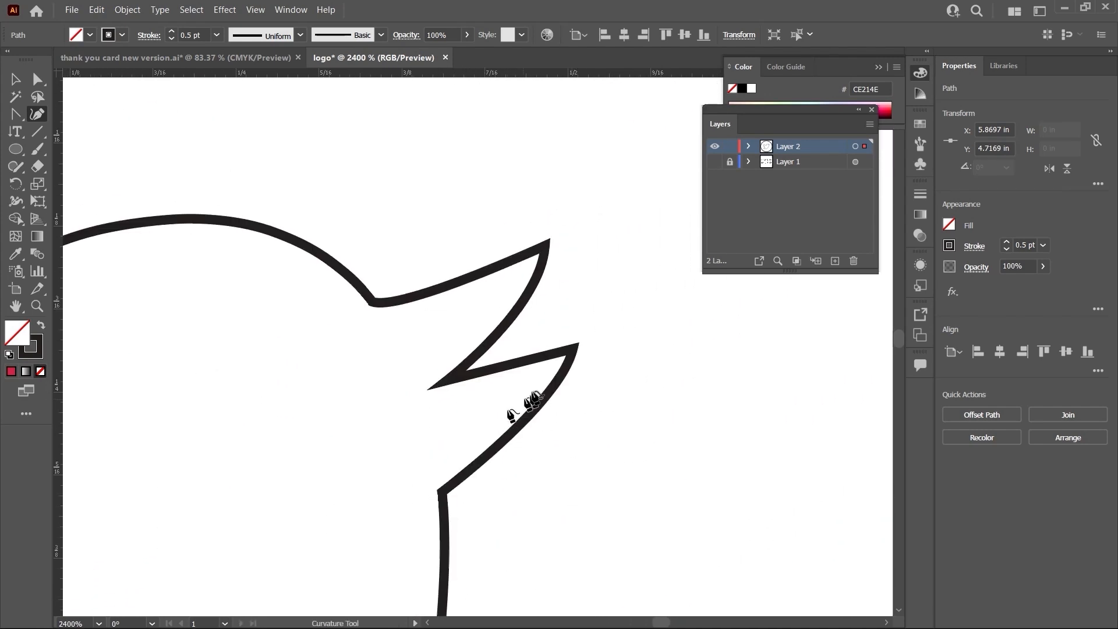
click(512, 370)
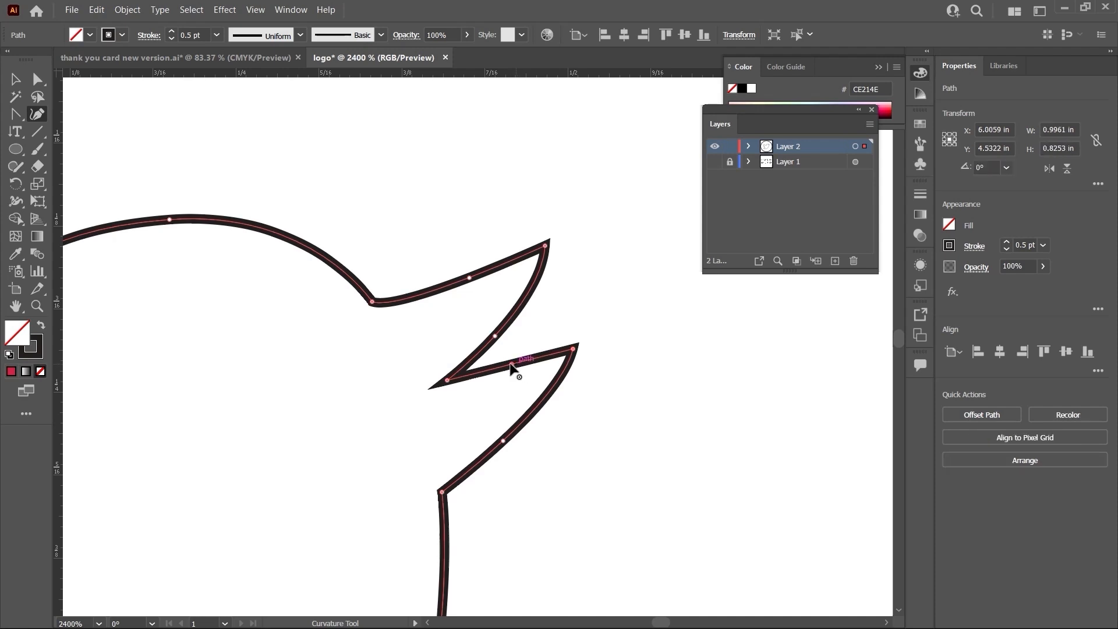
drag(510, 364, 512, 374)
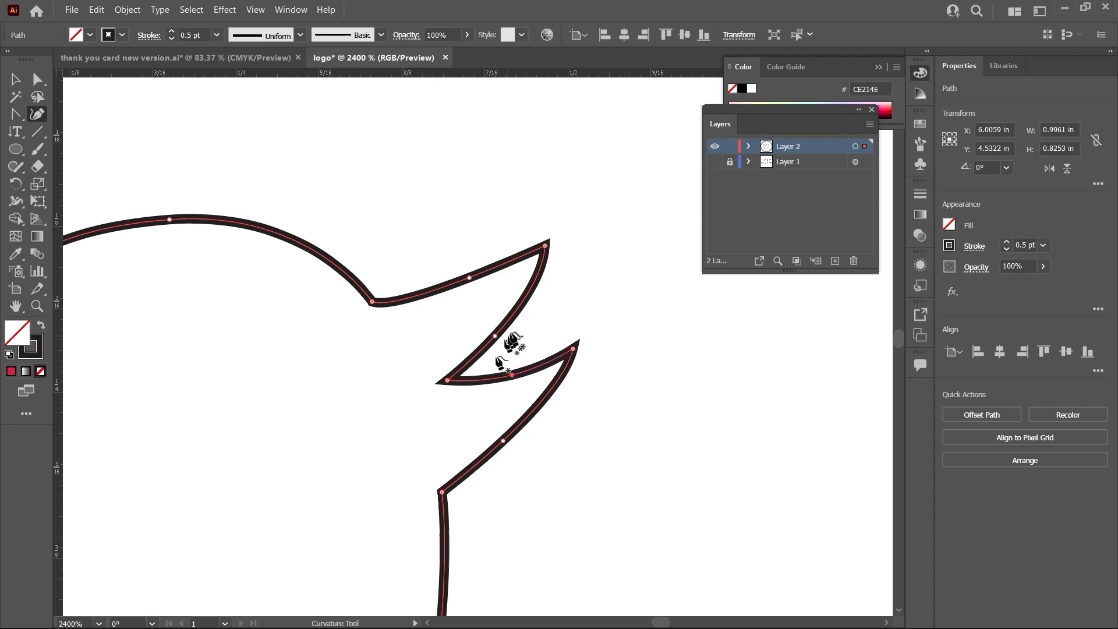
drag(494, 339, 490, 336)
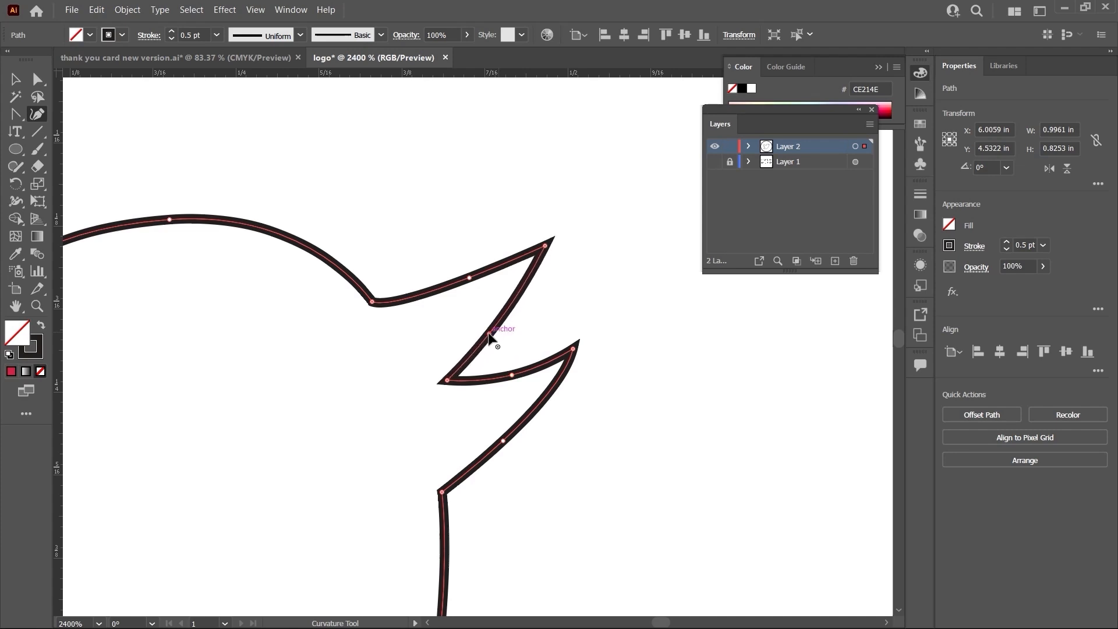
- Smooth the long upper edge of the wing by nudging its two middle curve anchors
scroll(524, 379, down, 5)
drag(418, 285, 651, 360)
drag(377, 341, 534, 275)
drag(309, 353, 517, 325)
drag(361, 380, 512, 385)
drag(331, 386, 357, 387)
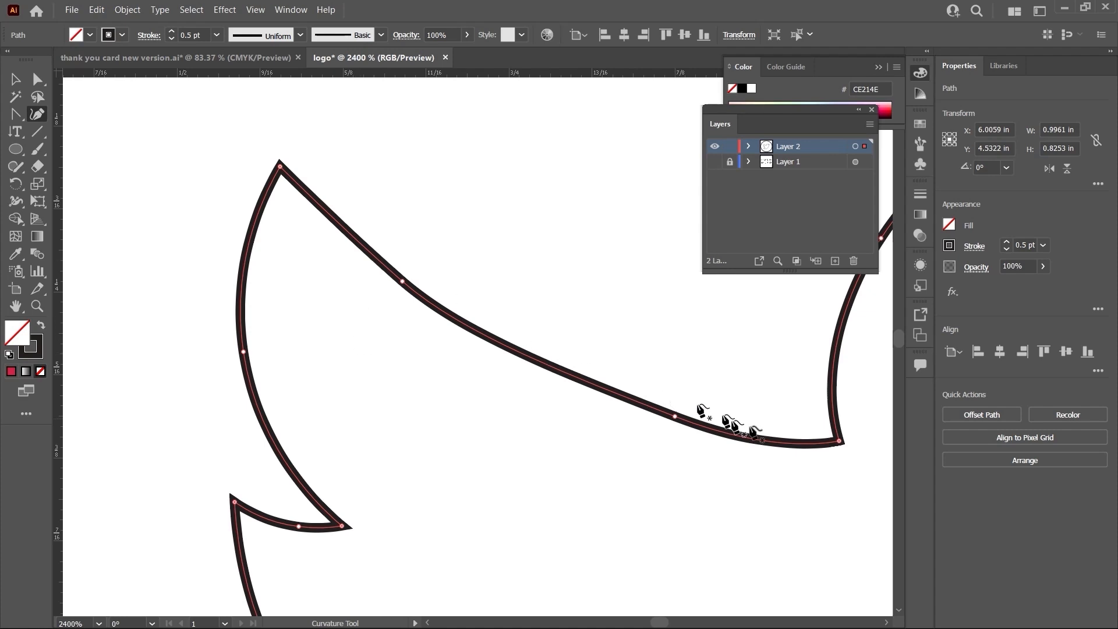
mouse_move(673, 418)
mouse_down()
mouse_move(674, 428)
mouse_move(670, 417)
mouse_up()
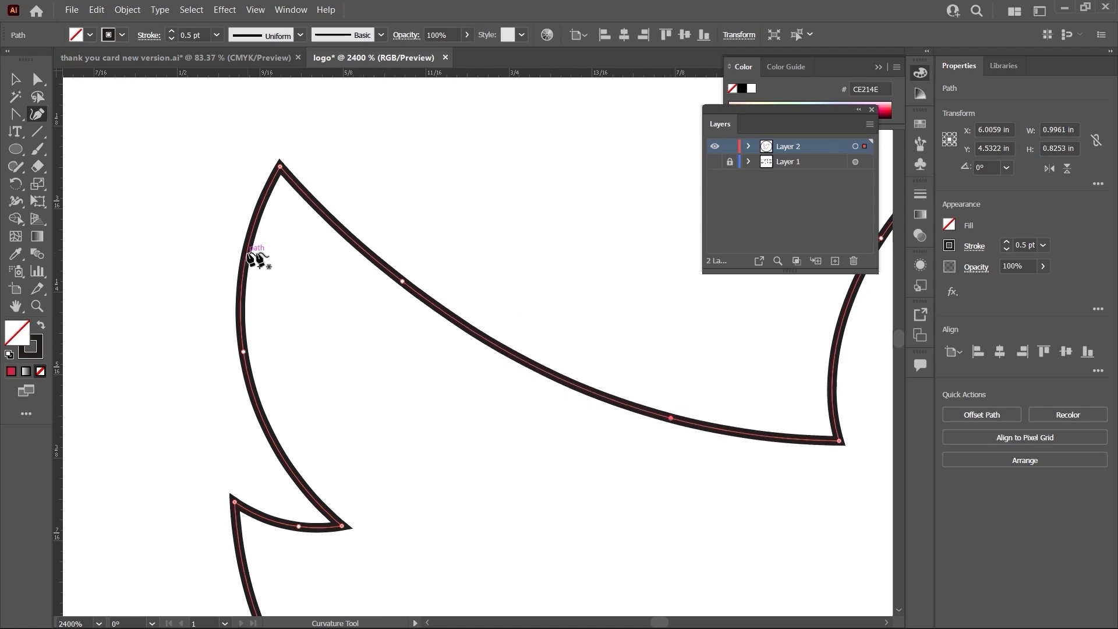
drag(401, 281, 397, 283)
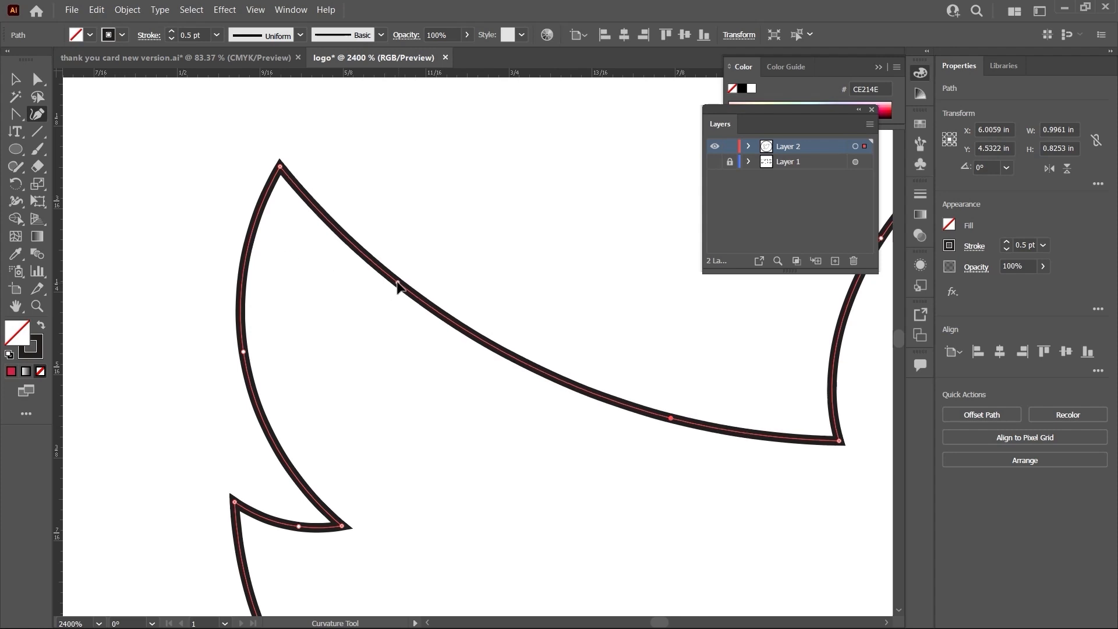
- Compare the bird with the Layer 1 reference and examine the traced outline from the wing to the beak and as a whole
click(715, 164)
click(715, 164)
drag(508, 425, 339, 245)
drag(468, 403, 395, 325)
drag(563, 421, 584, 328)
drag(536, 437, 231, 258)
drag(601, 361, 497, 562)
drag(602, 218, 601, 457)
drag(645, 259, 623, 379)
drag(680, 222, 667, 395)
drag(615, 332, 659, 380)
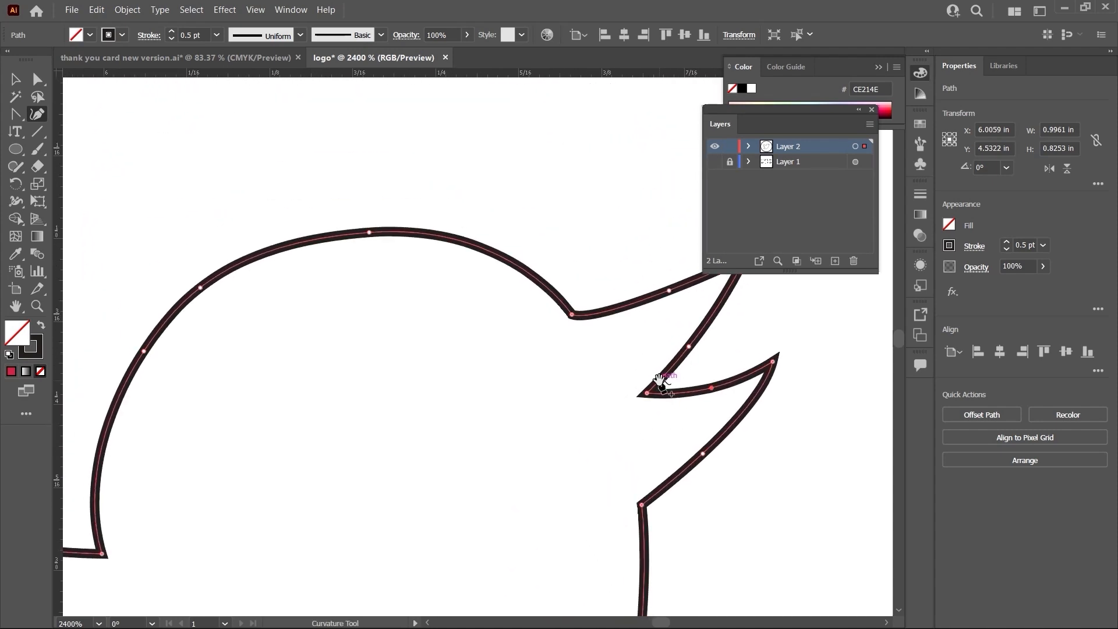
key(ctrl+minus)
key(ctrl+minus)
key(ctrl+minus)
key(ctrl+minus)
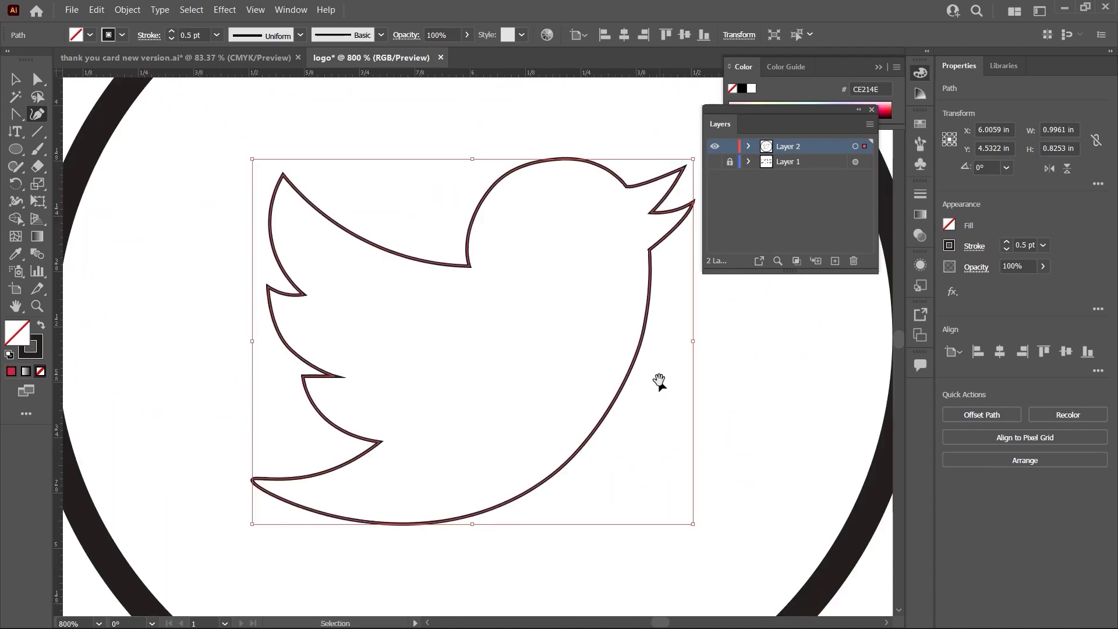
drag(610, 381, 579, 439)
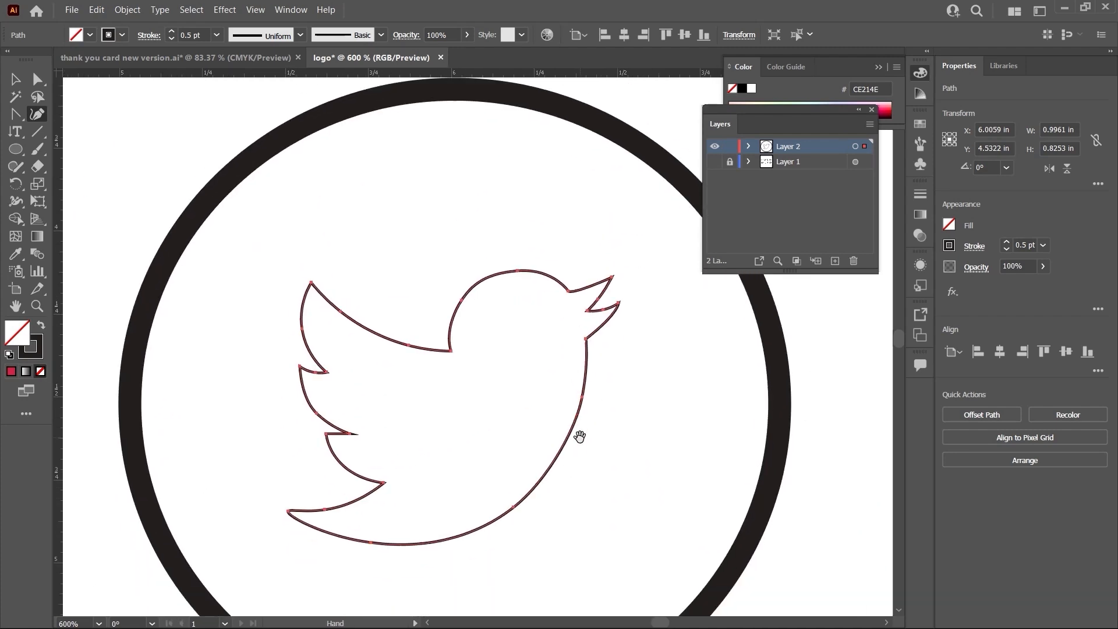
click(715, 461)
scroll(781, 499, down, 2)
scroll(616, 506, up, 1)
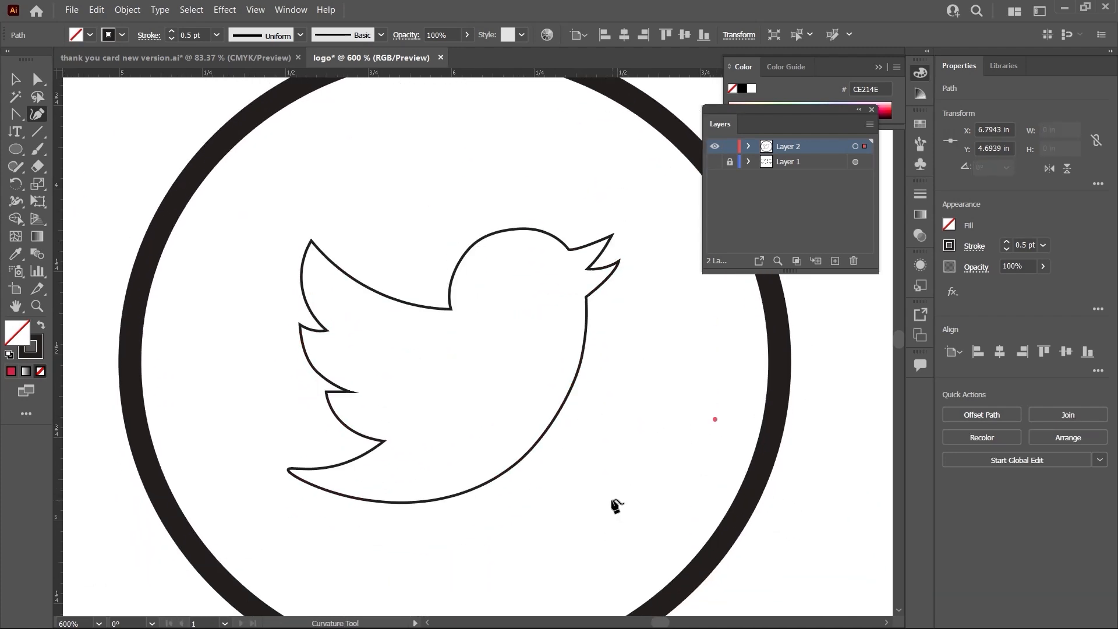
- Select the bird outline and fill it with turquoise (0DCCCC)
key(ctrl+minus)
key(ctrl+minus)
drag(519, 413, 672, 442)
click(568, 293)
key(v)
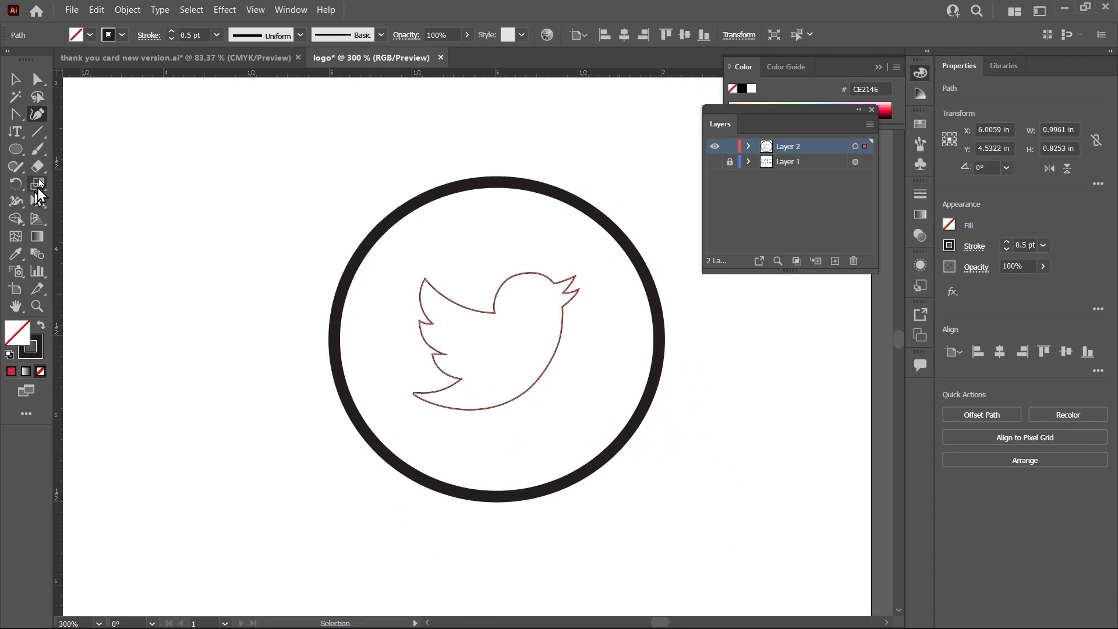
click(18, 89)
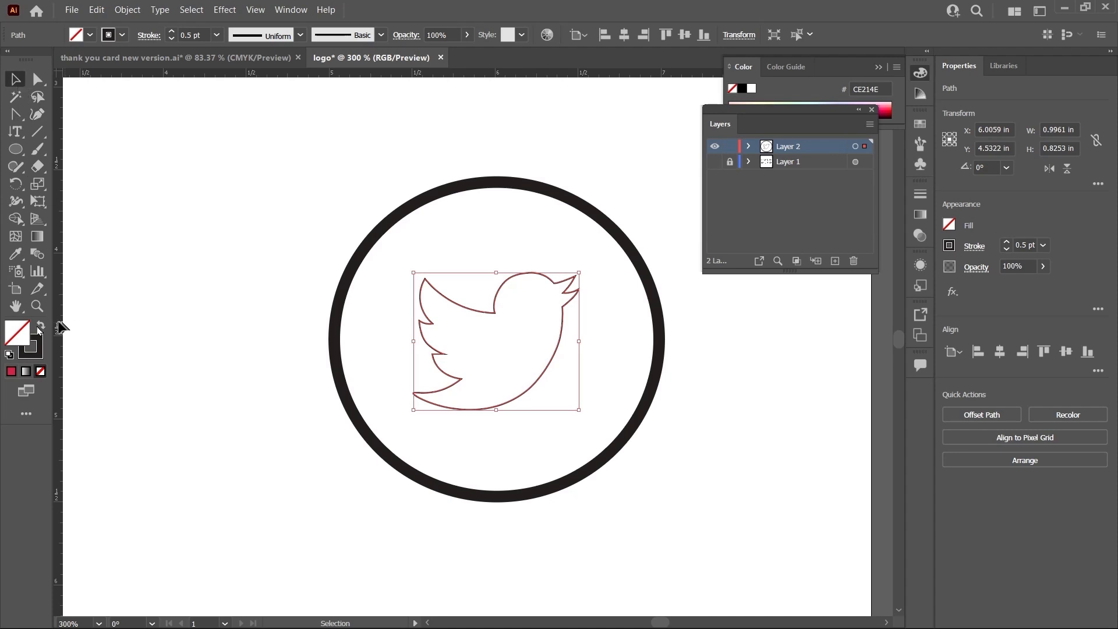
double_click(22, 335)
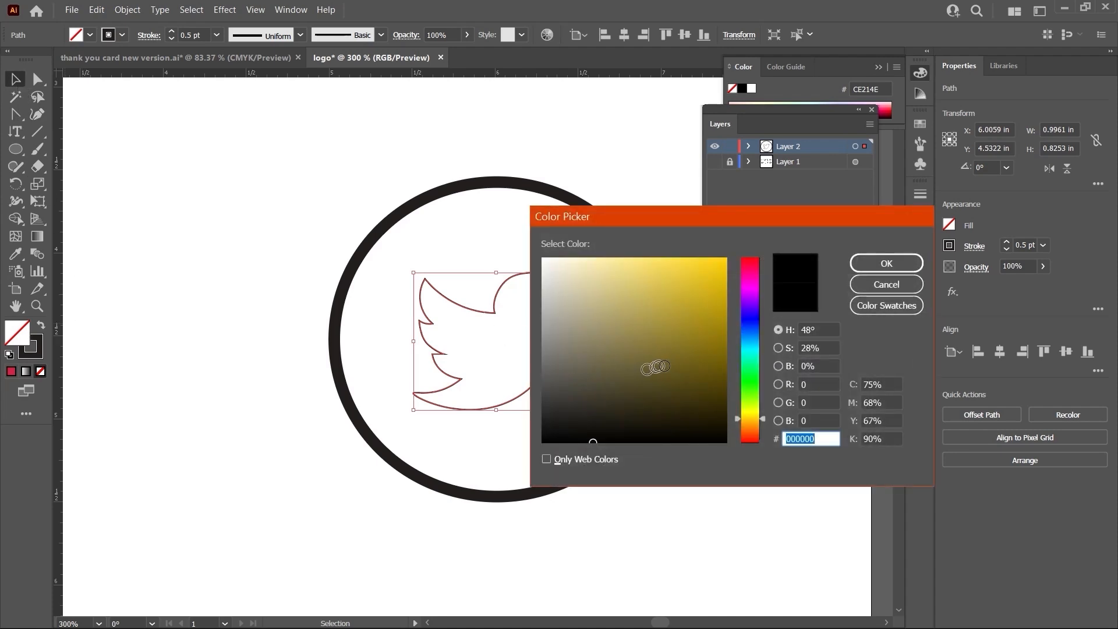
drag(752, 395, 760, 356)
click(708, 319)
click(716, 295)
click(886, 270)
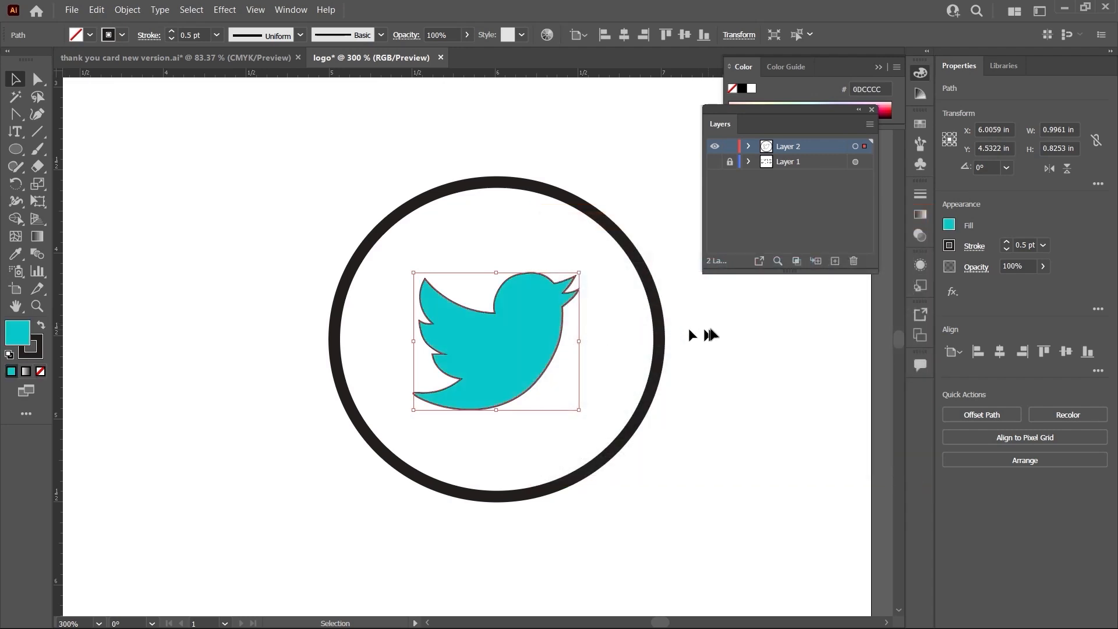
click(691, 426)
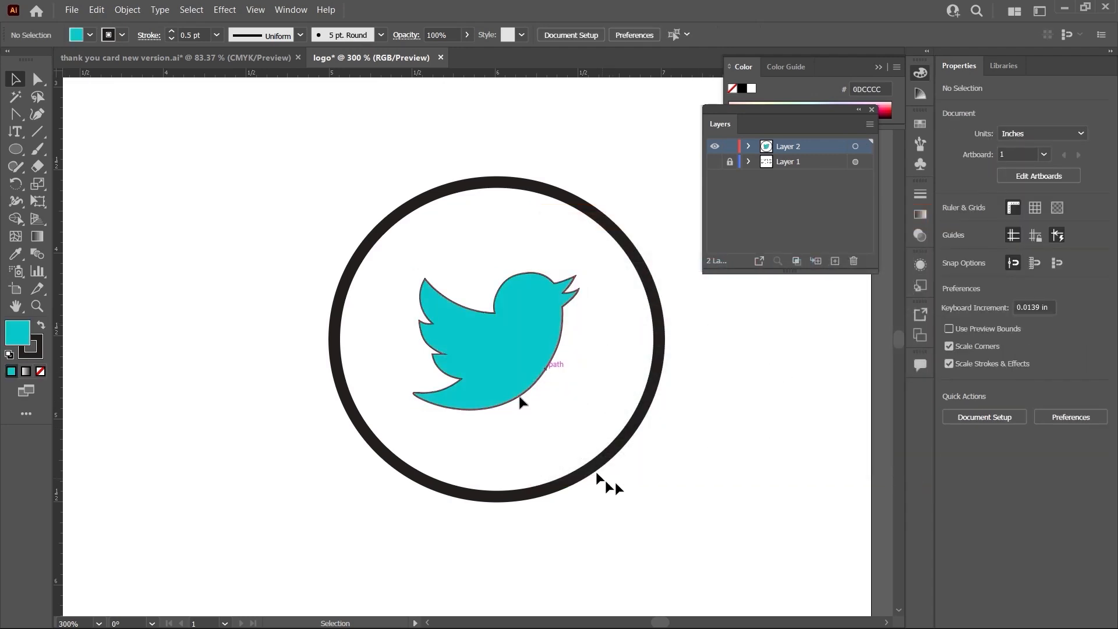
- Remove the stroke from the turquoise bird
click(520, 337)
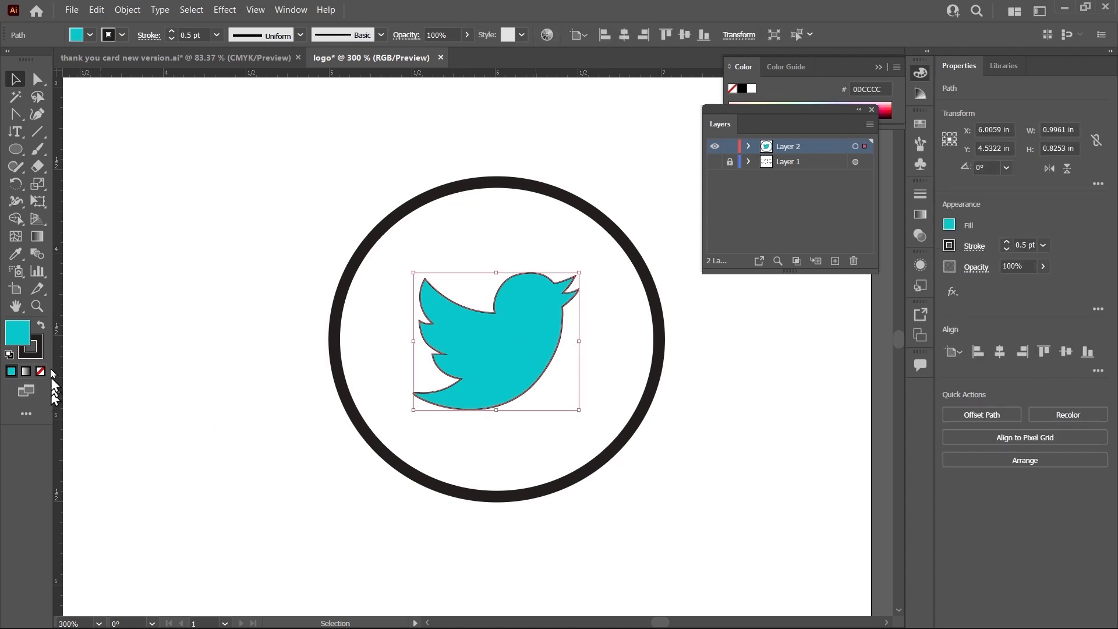
click(36, 354)
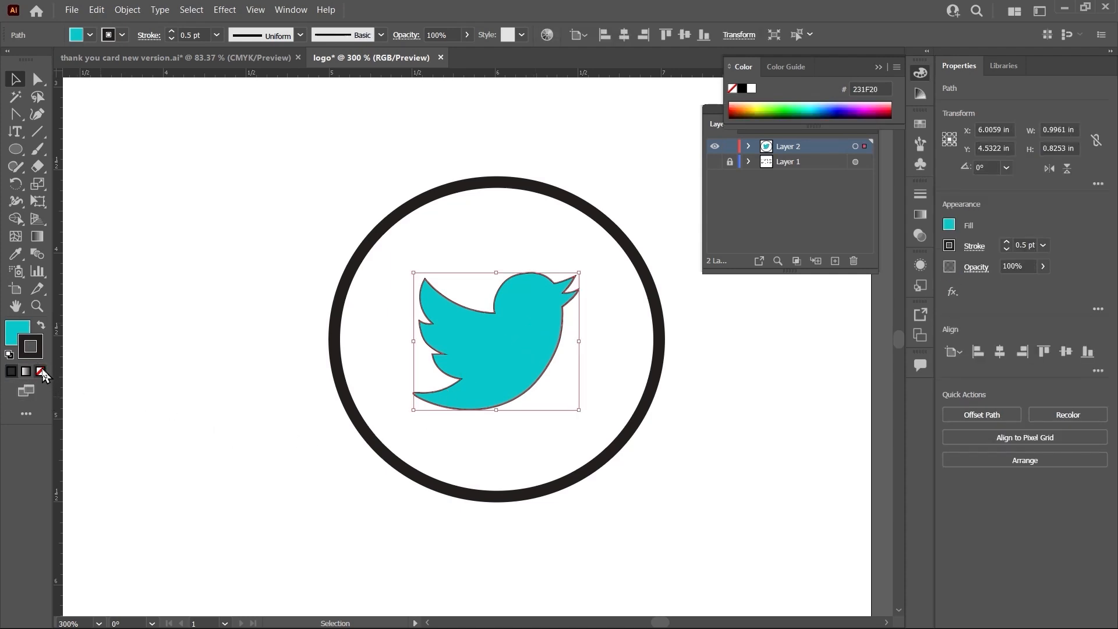
click(41, 372)
click(787, 469)
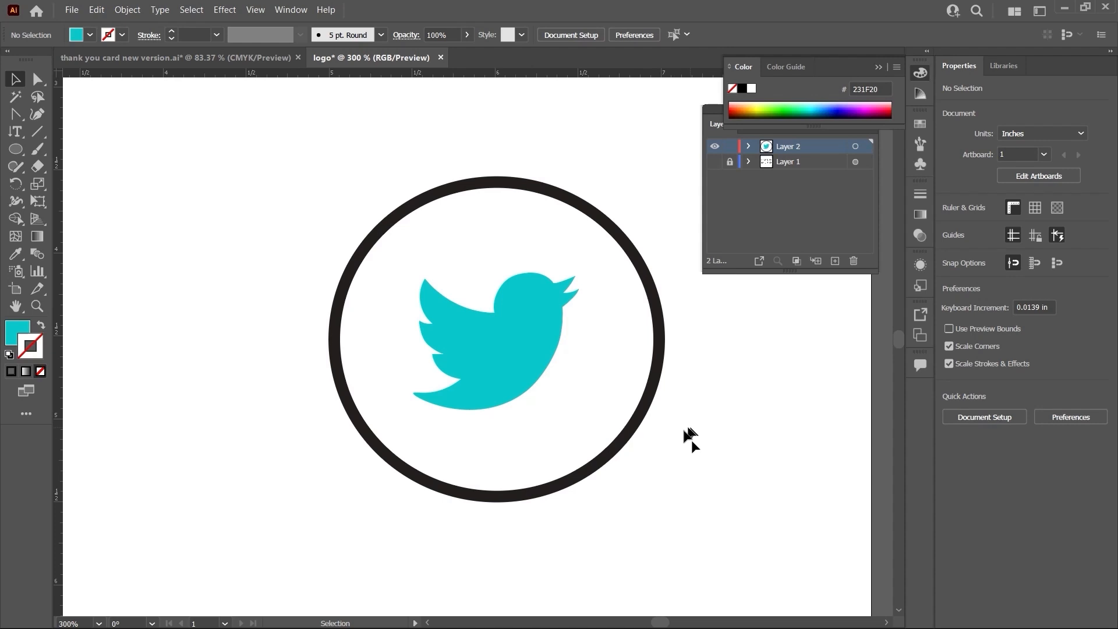
- Set the stroke weight of the ring around the bird to 2 pt
click(653, 396)
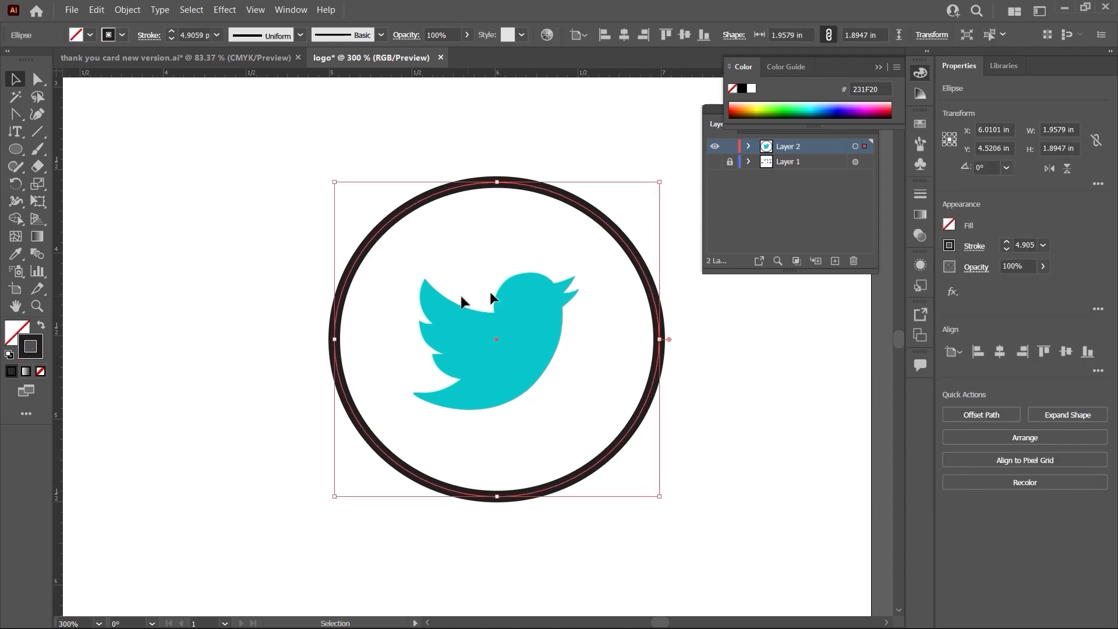
click(1006, 249)
click(1006, 248)
click(669, 356)
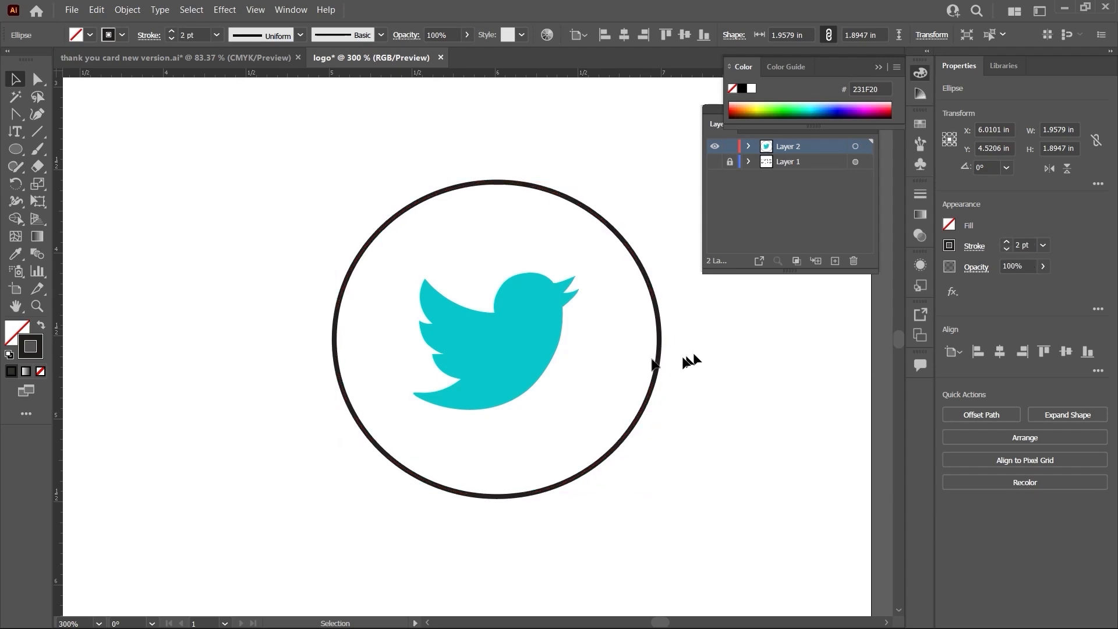
- Change the ring's stroke color to crimson (E0144E)
click(660, 363)
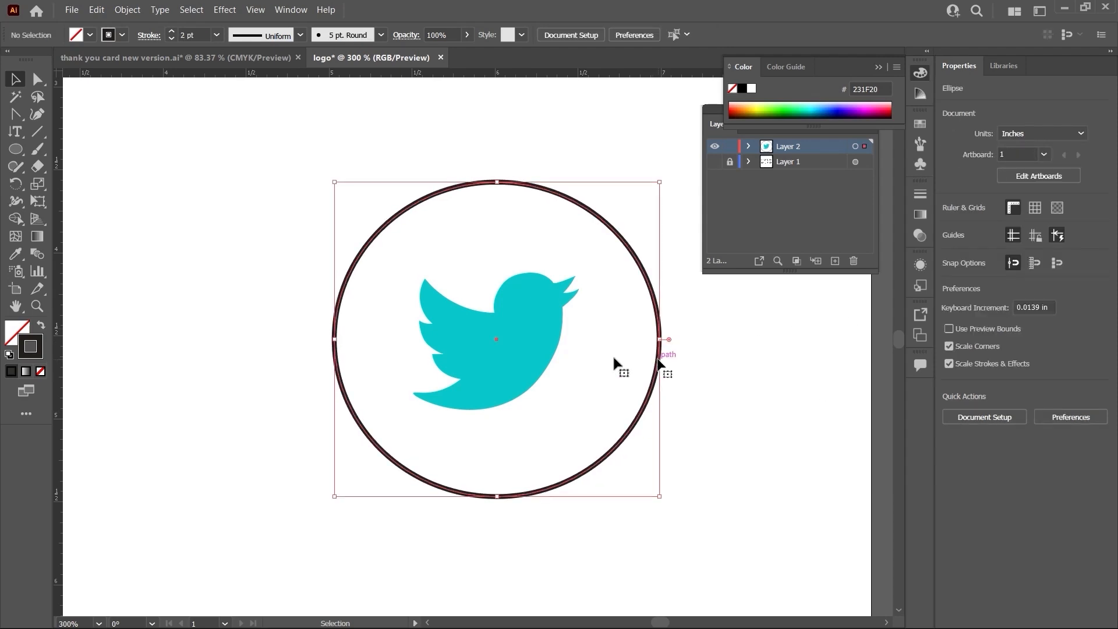
double_click(30, 347)
mouse_move(702, 308)
mouse_down()
mouse_move(691, 299)
mouse_move(710, 293)
mouse_up()
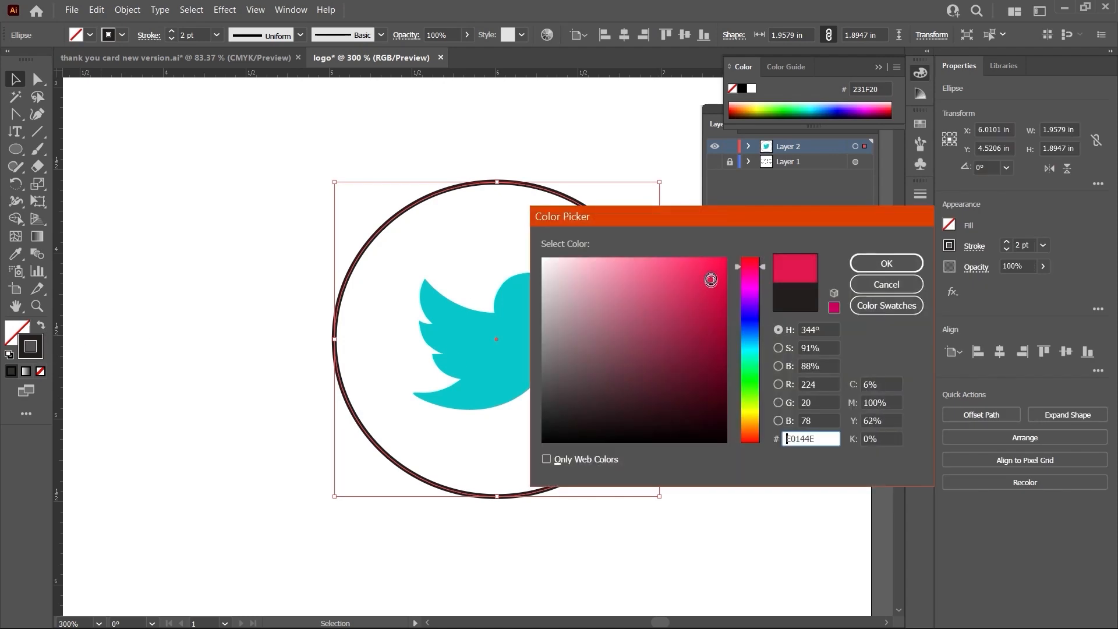
click(862, 265)
click(672, 429)
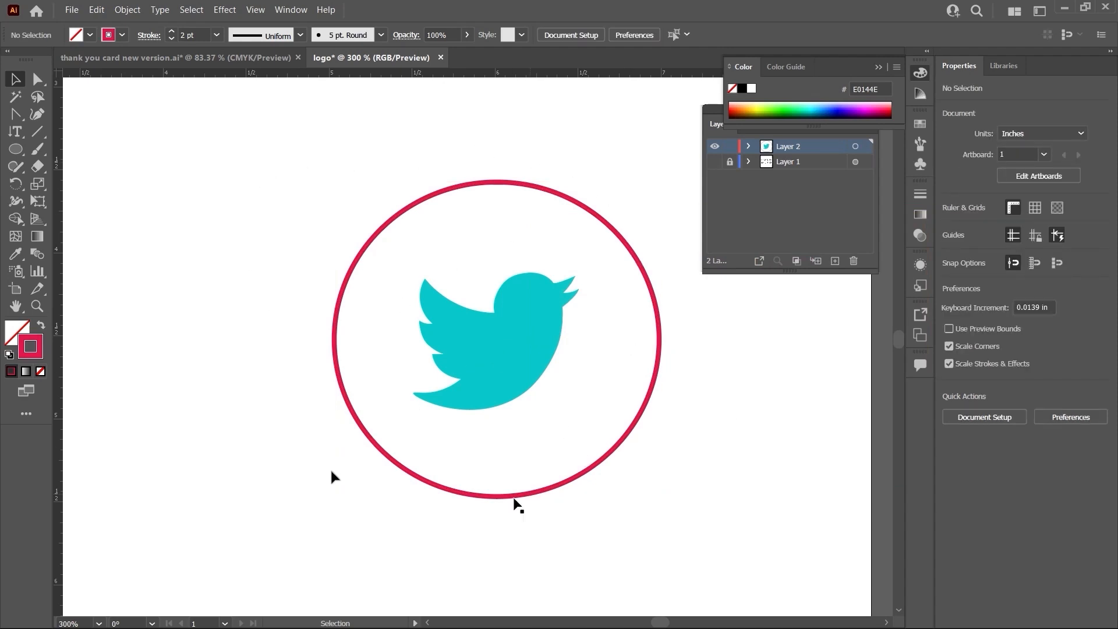
- Try filling the ring with pink (FF4D80) behind the bird
click(487, 184)
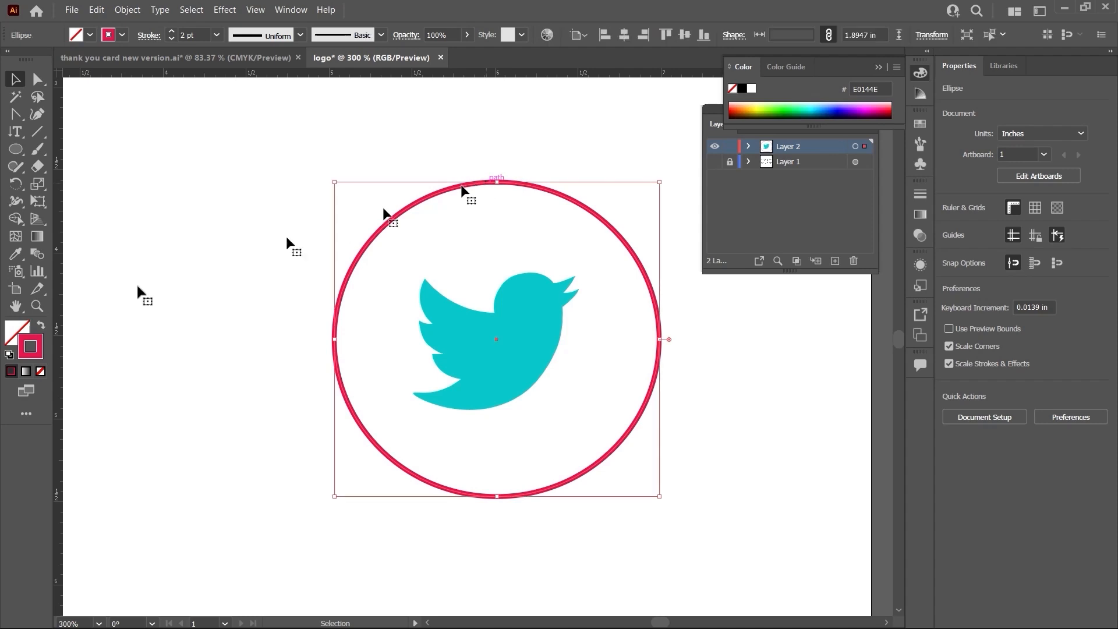
double_click(26, 329)
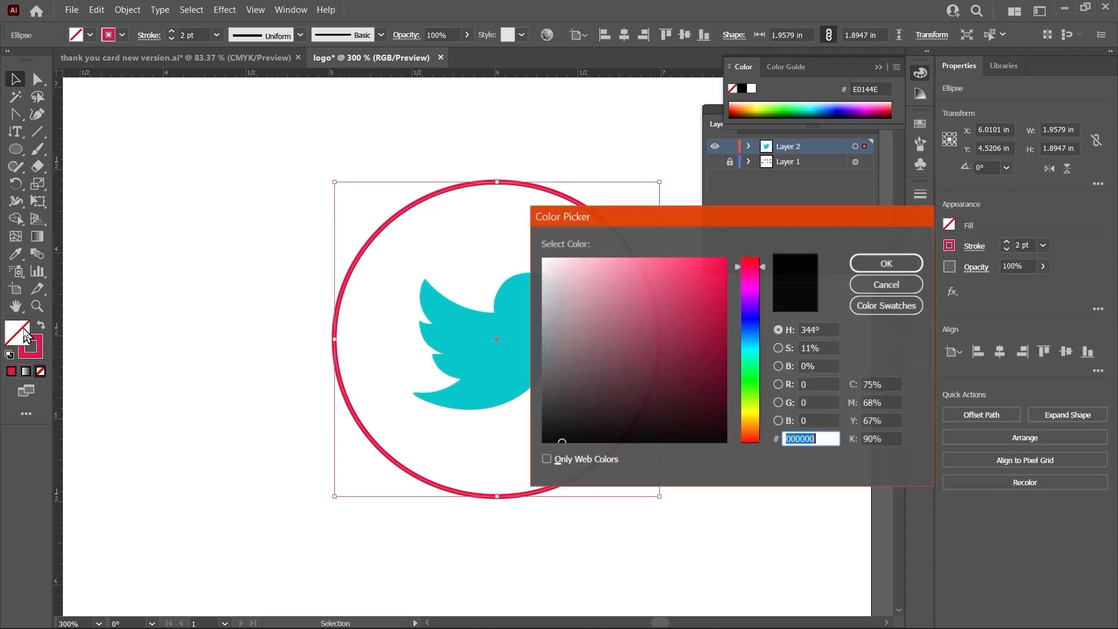
click(670, 257)
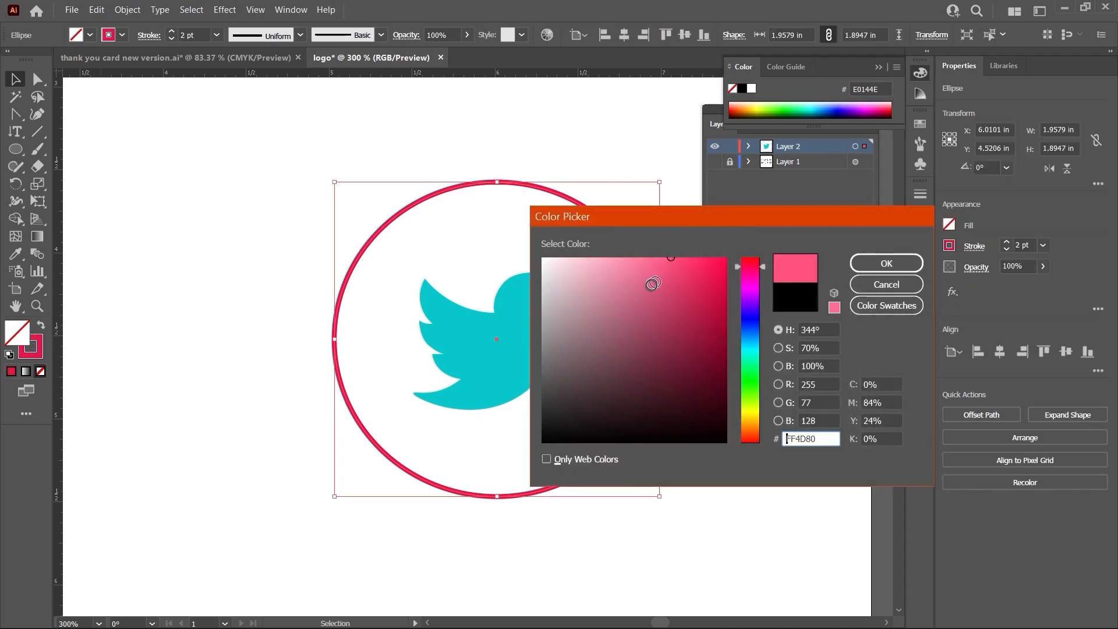
click(885, 264)
click(715, 314)
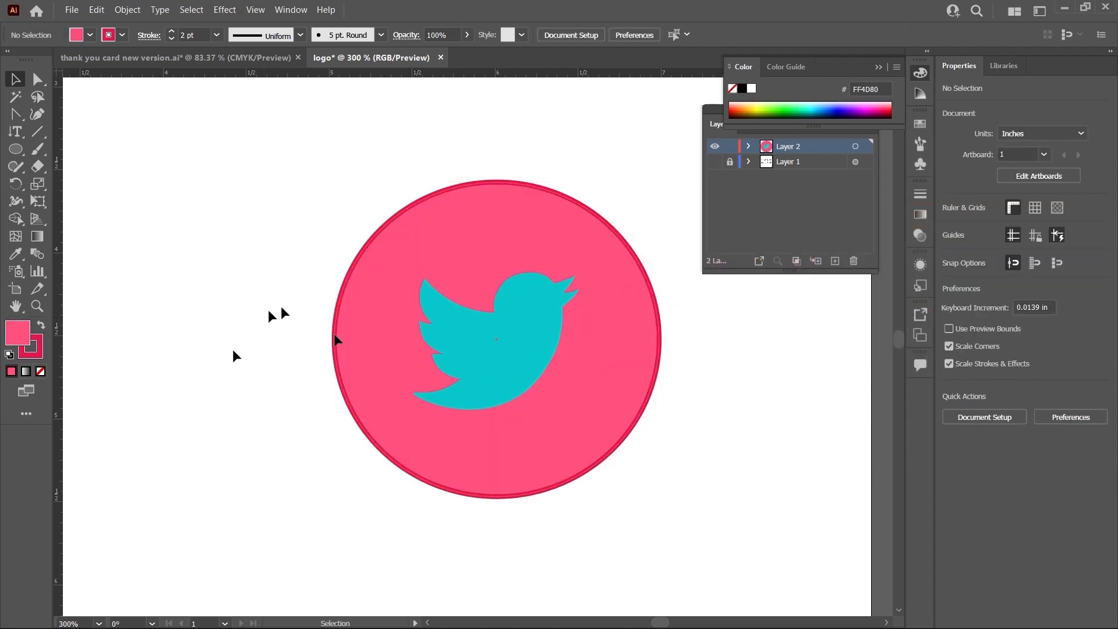
- Set the ring's fill back to none
scroll(512, 337, down, 3)
scroll(549, 324, up, 4)
click(476, 245)
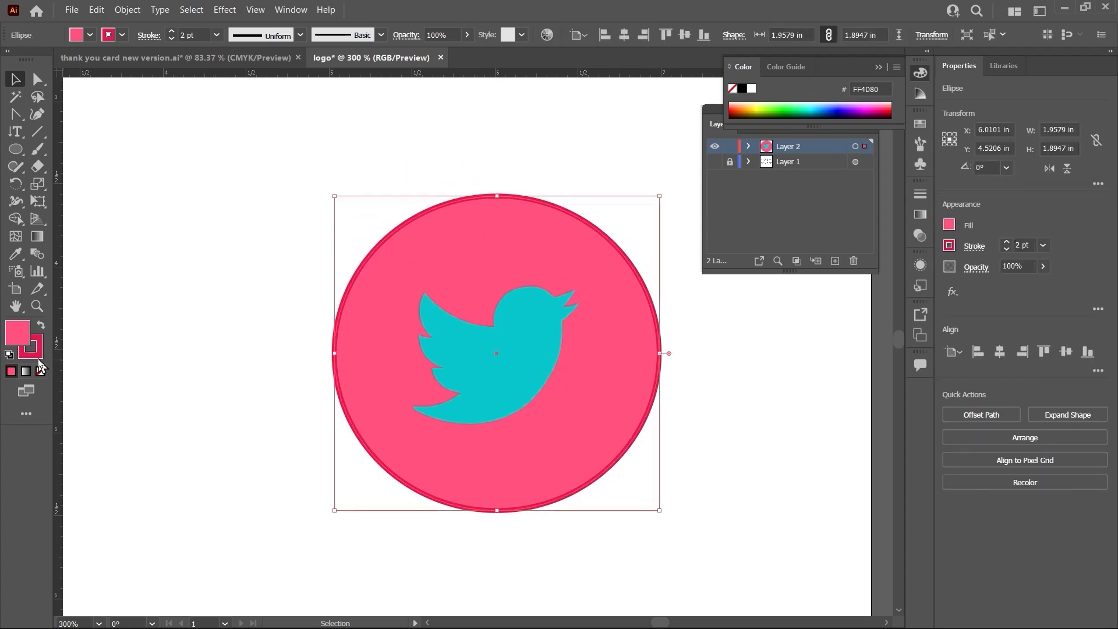
click(40, 371)
click(245, 286)
scroll(256, 288, down, 2)
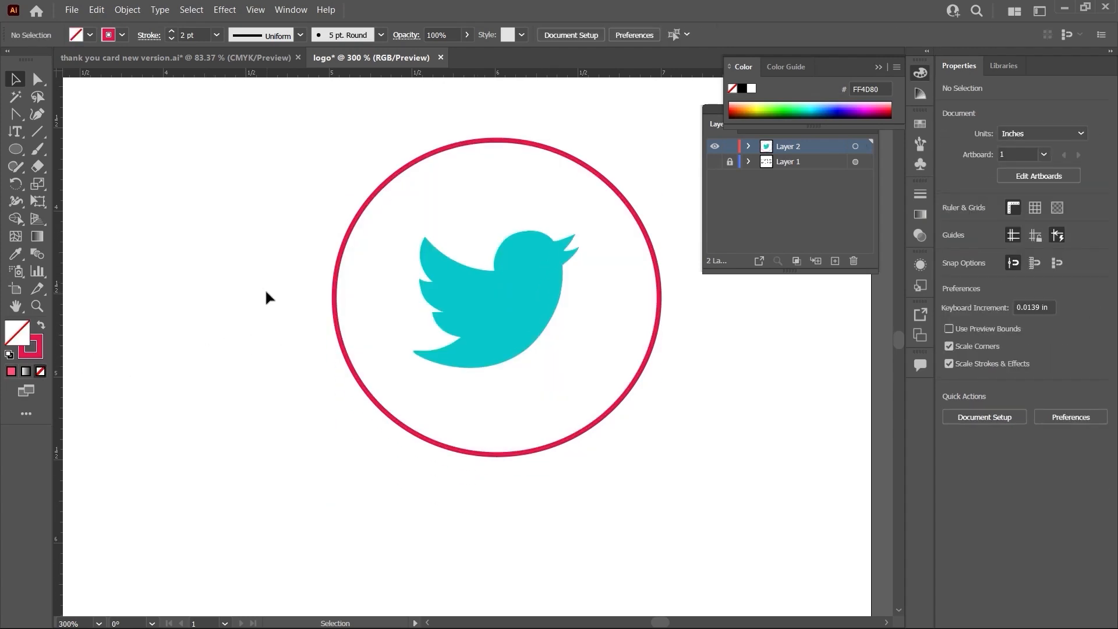
- Copy the bird and its ring into a new portrait A4 RGB document measuring 8.2677 by 11.6929 in
key(ctrl+minus)
key(ctrl+minus)
key(ctrl+minus)
key(ctrl+minus)
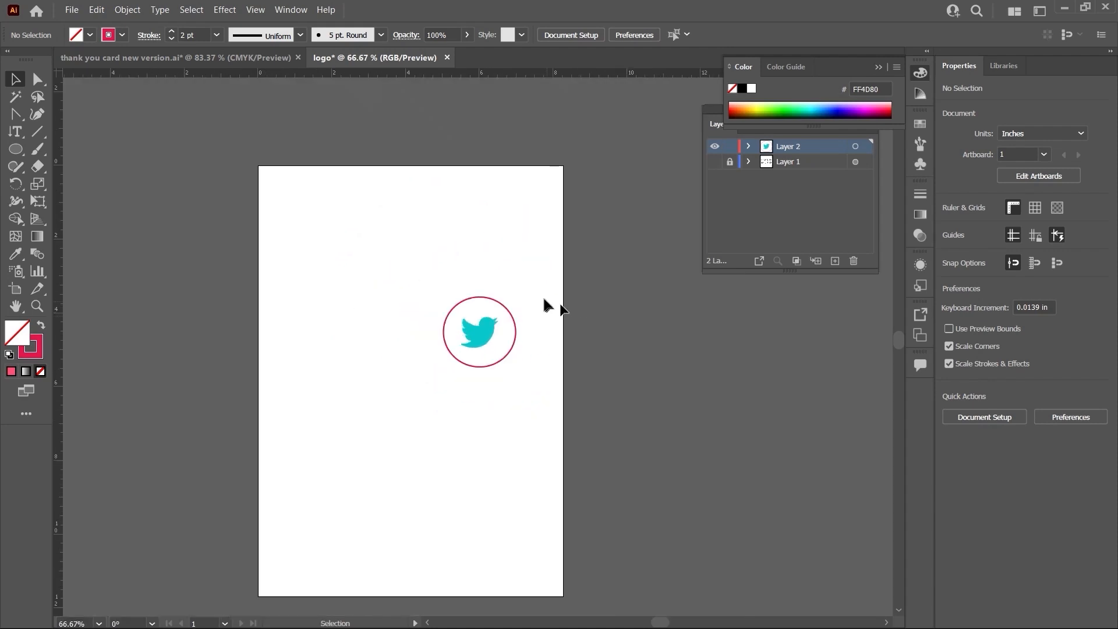
click(448, 357)
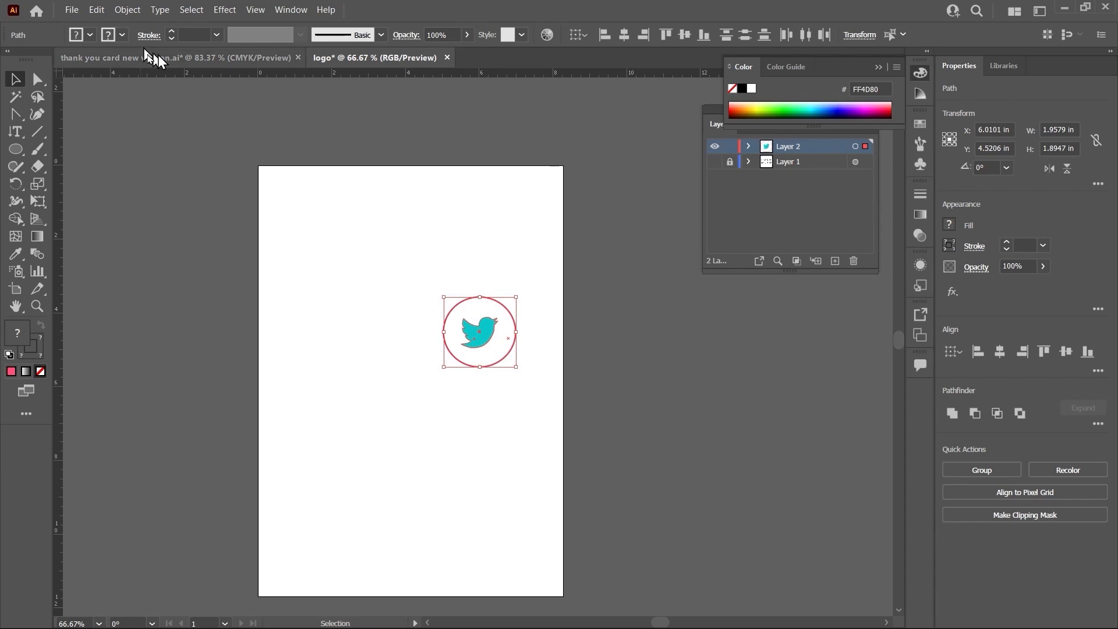
click(71, 10)
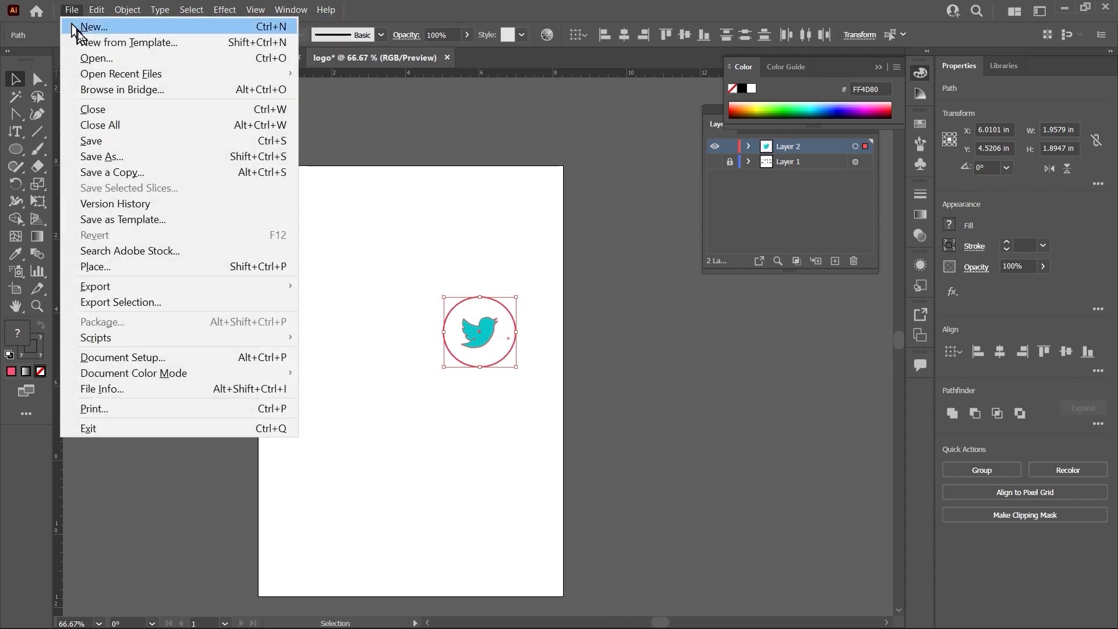
click(82, 23)
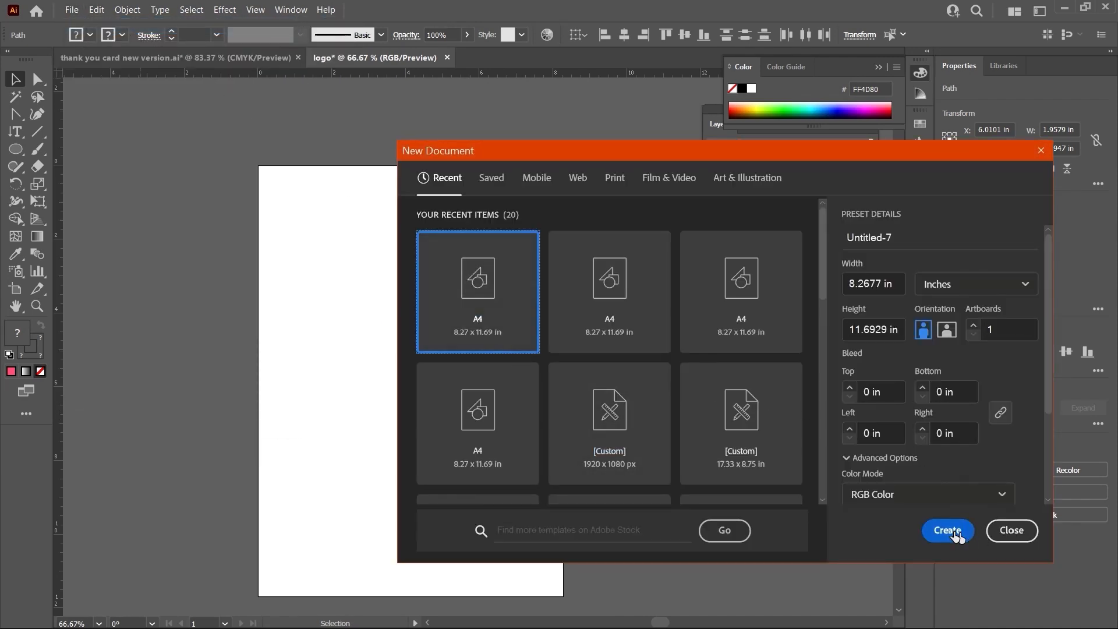
click(949, 530)
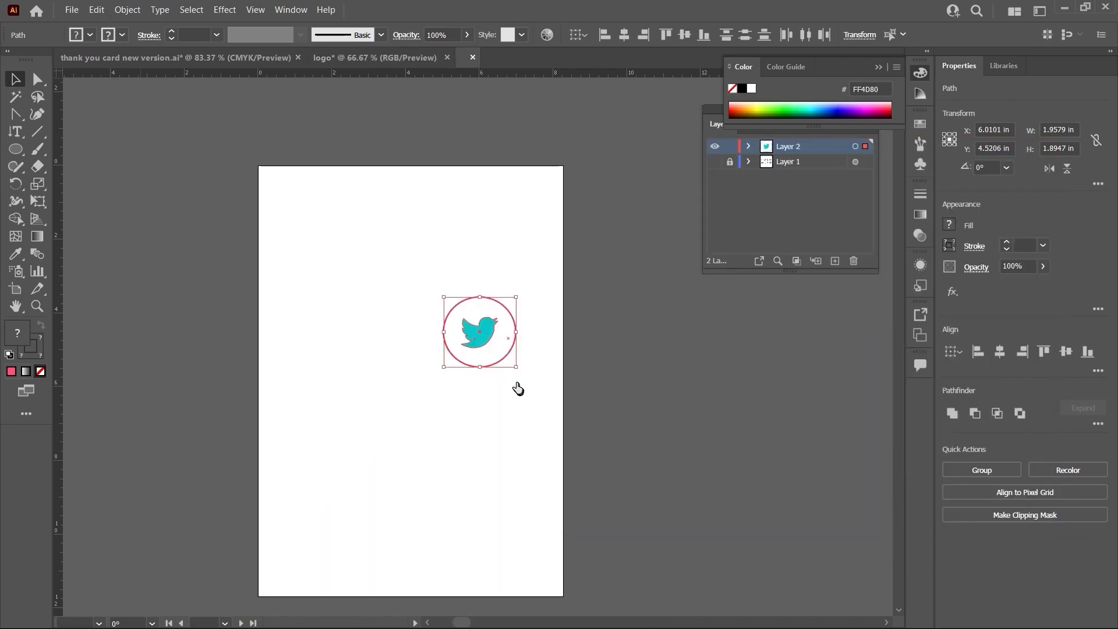
key(ctrl+v)
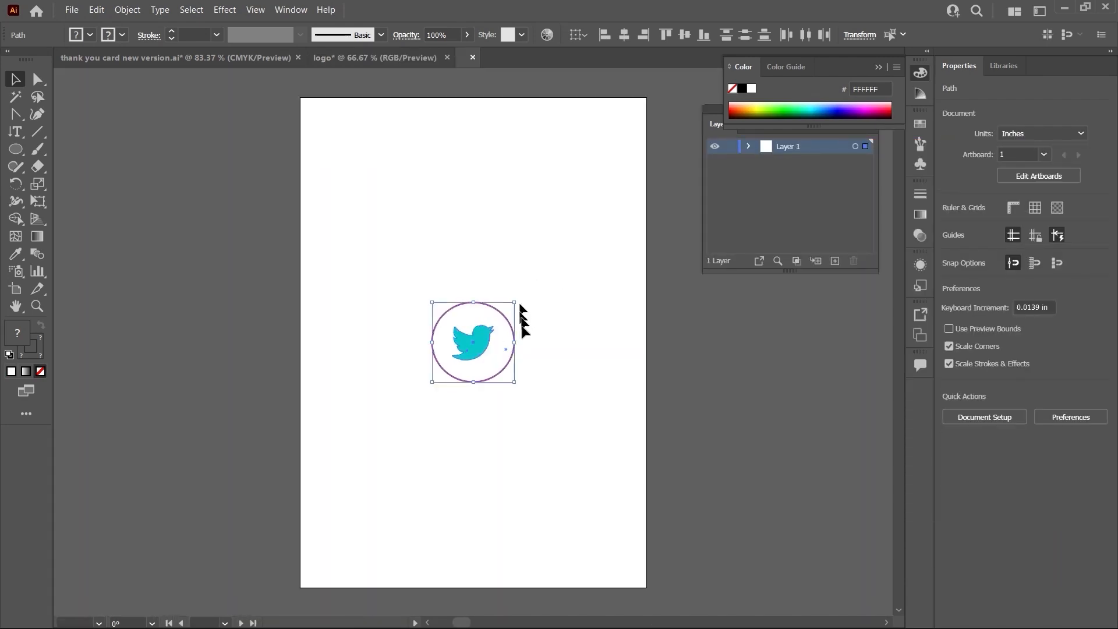
- Enlarge the pasted bird and ring until the ring is about 6.1 in wide, and center them across the page
drag(516, 303, 689, 188)
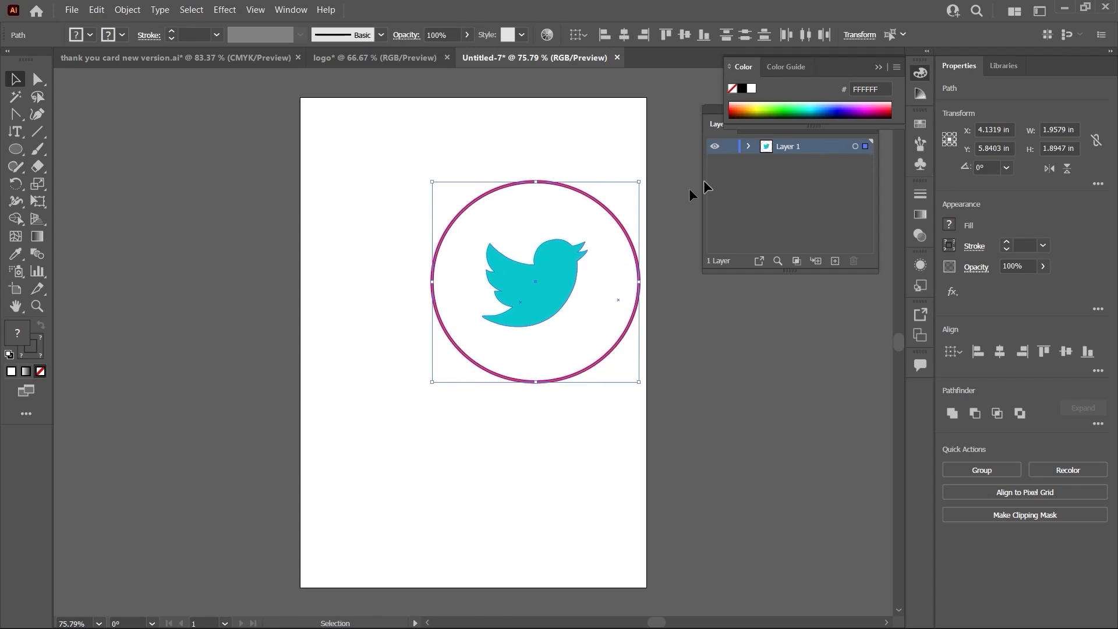
drag(548, 296, 472, 322)
drag(560, 409, 587, 429)
mouse_move(507, 350)
mouse_down()
mouse_move(497, 330)
mouse_move(590, 407)
mouse_move(516, 336)
mouse_up()
click(578, 164)
click(527, 304)
scroll(560, 349, down, 2)
click(524, 396)
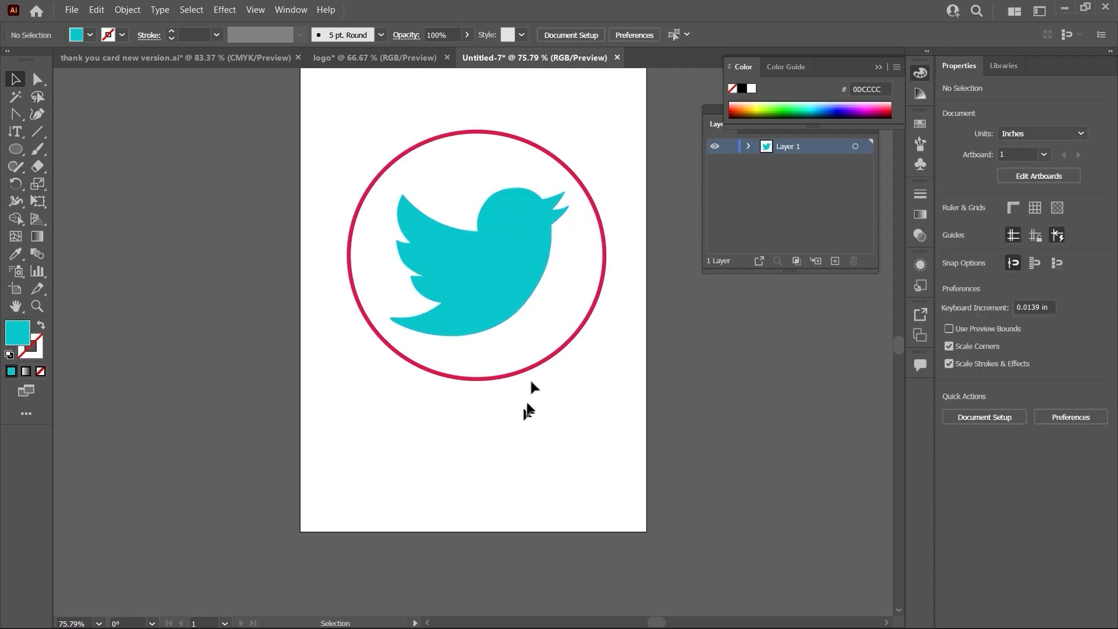
- Increase the ring's stroke weight to 11 pt
click(531, 371)
click(1007, 243)
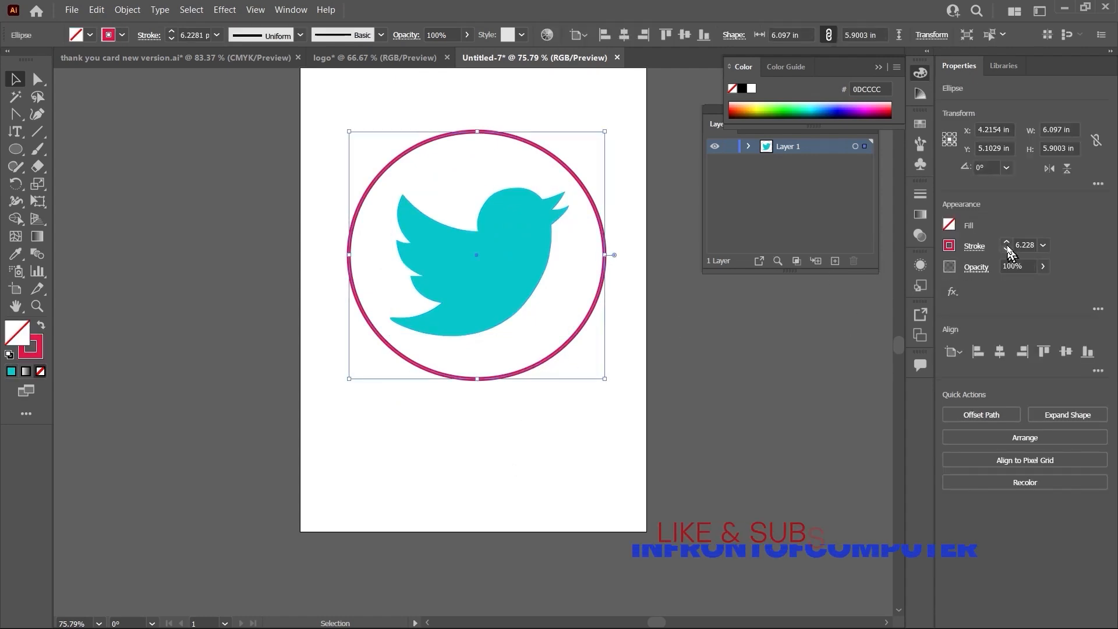
click(1007, 242)
click(1007, 242)
click(1007, 242)
click(1007, 242)
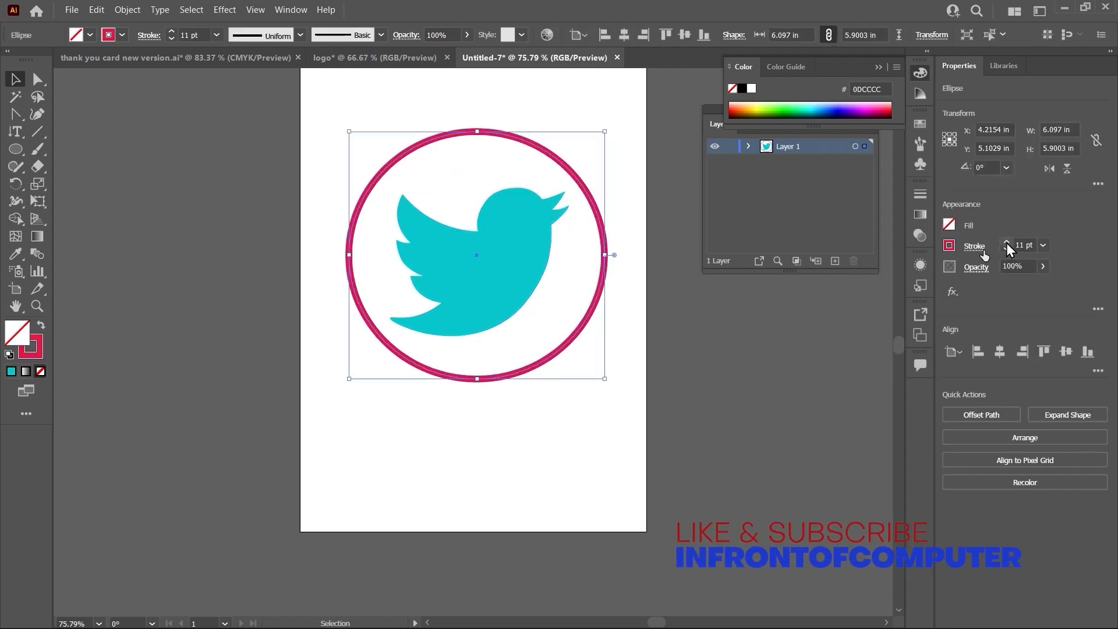
click(502, 443)
scroll(501, 409, down, 6)
scroll(501, 404, up, 6)
scroll(502, 397, down, 3)
scroll(502, 395, up, 4)
scroll(505, 400, down, 2)
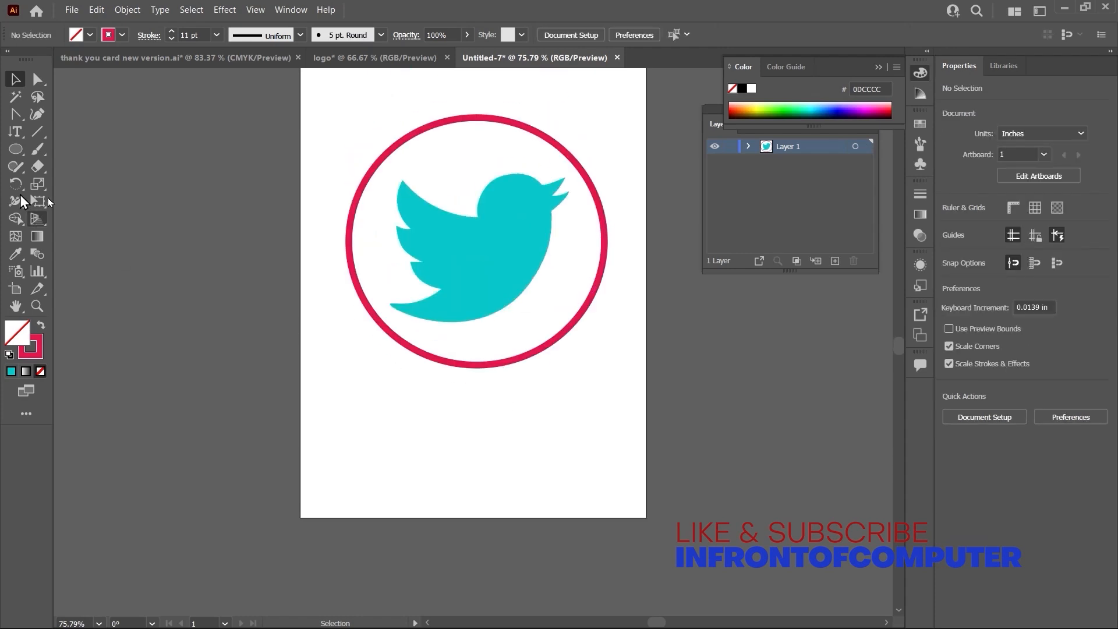
- Add a horizontal line of text reading "Twitter Logo" below the ring
click(21, 137)
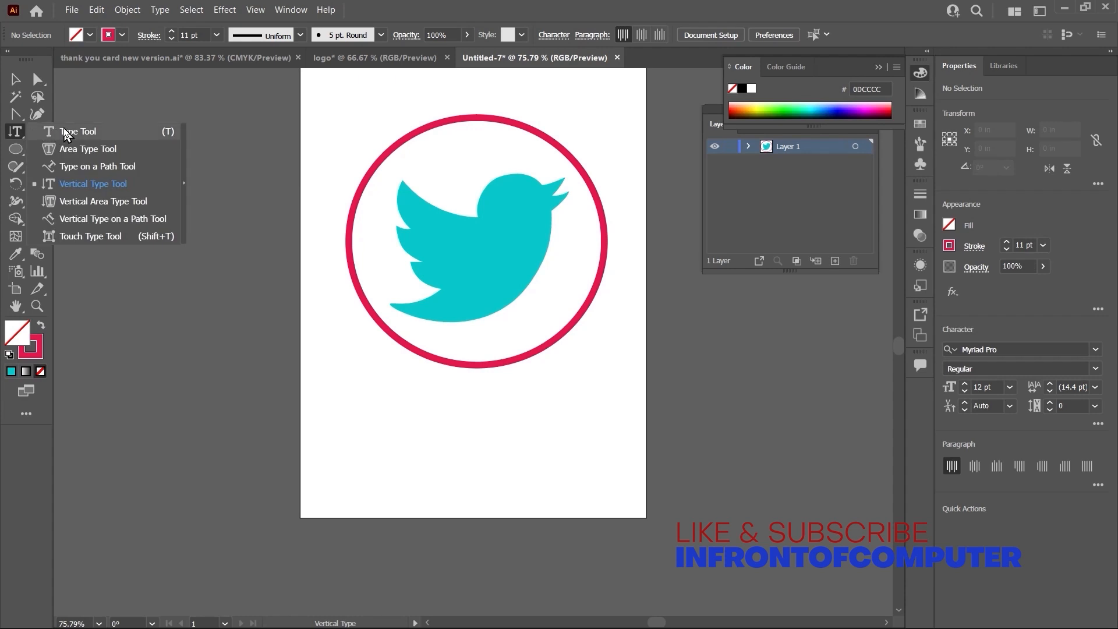
click(64, 132)
click(430, 408)
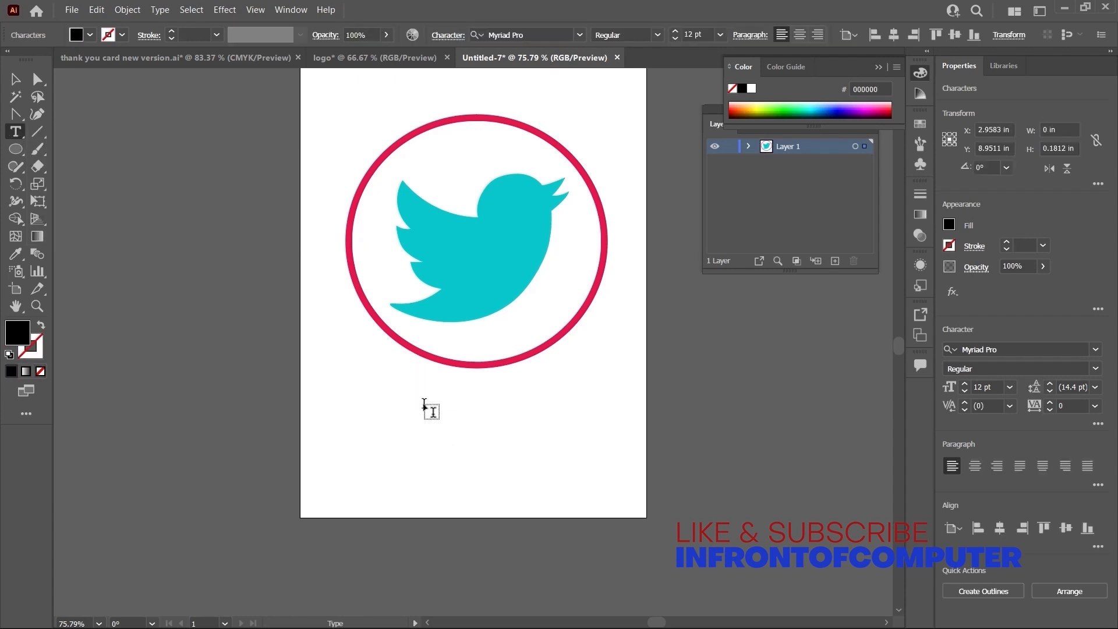
text(Twitter Logo)
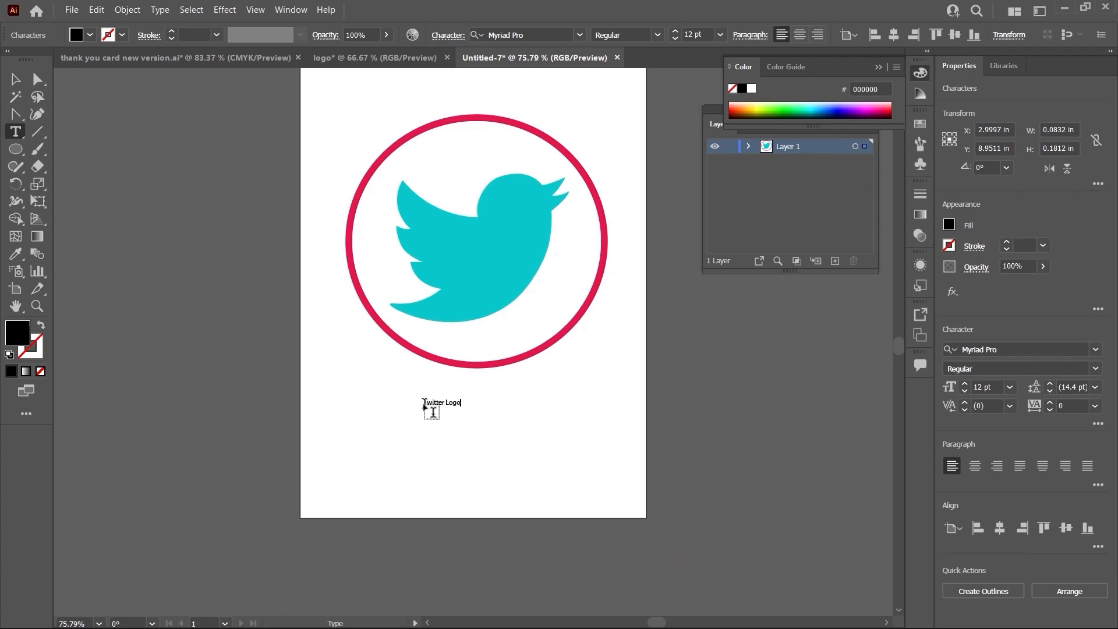
click(15, 78)
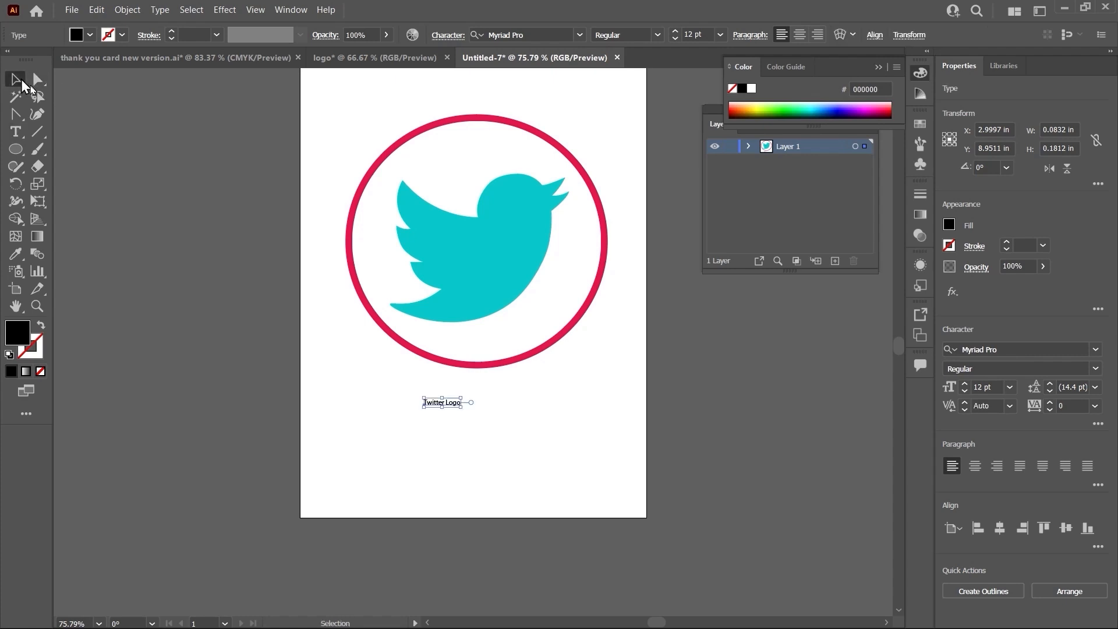
- Scale the "Twitter Logo" text up to about 84 pt and position it directly beneath the ring
drag(463, 406, 636, 489)
drag(553, 425, 508, 411)
drag(573, 425, 537, 415)
click(537, 450)
scroll(550, 498, up, 2)
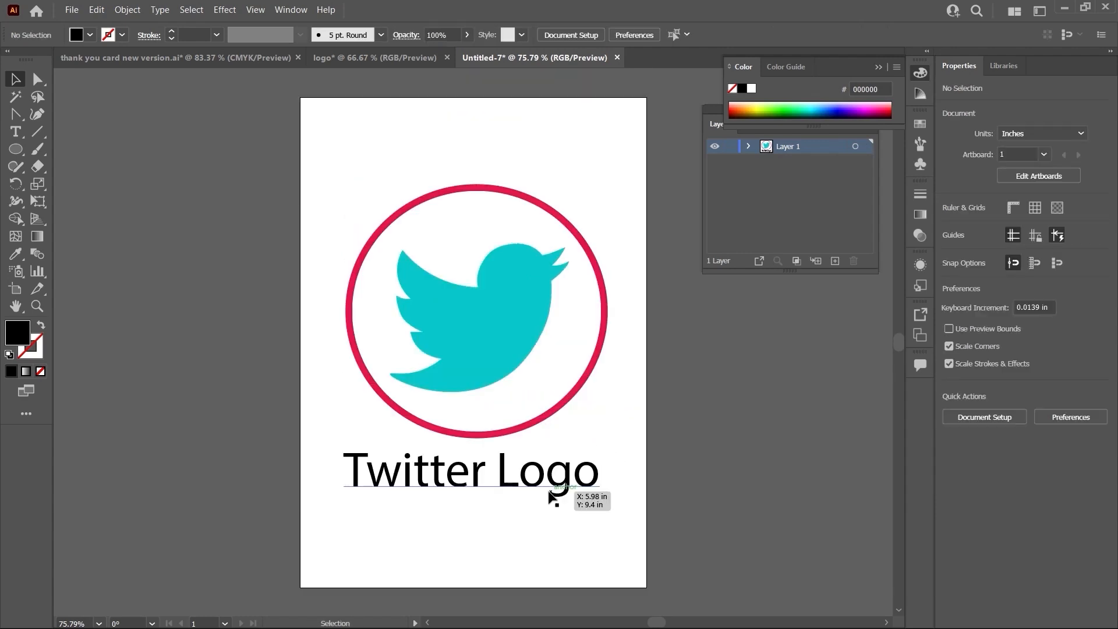
scroll(551, 498, up, 1)
- Set the "Twitter Logo" text in the Better Together font, enlarge it to about 168 pt and reposition it under the ring
click(568, 495)
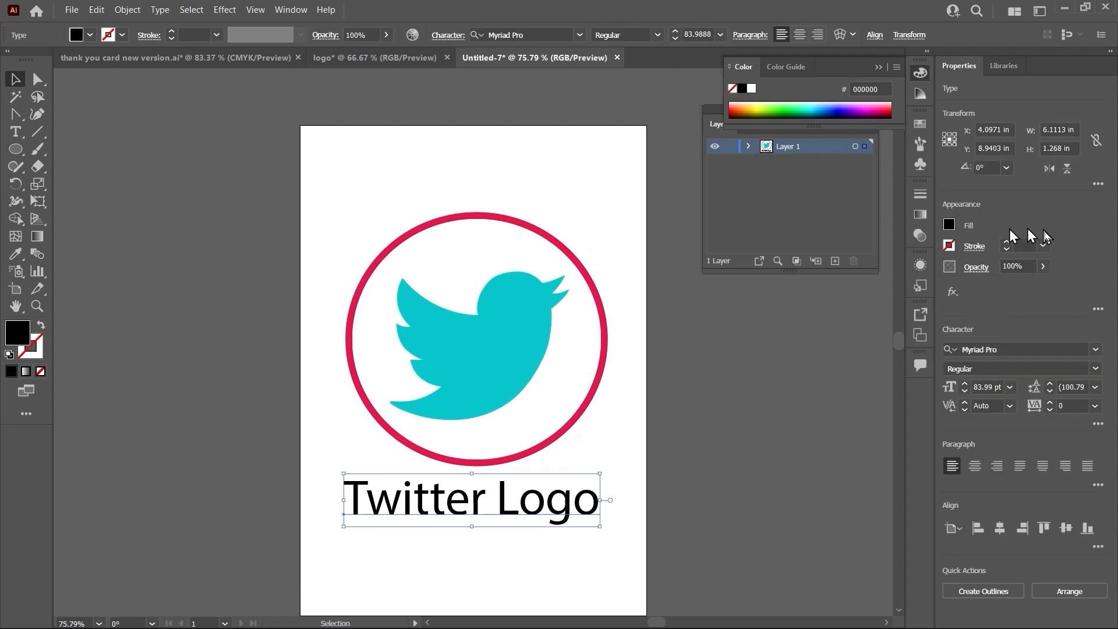
click(1095, 351)
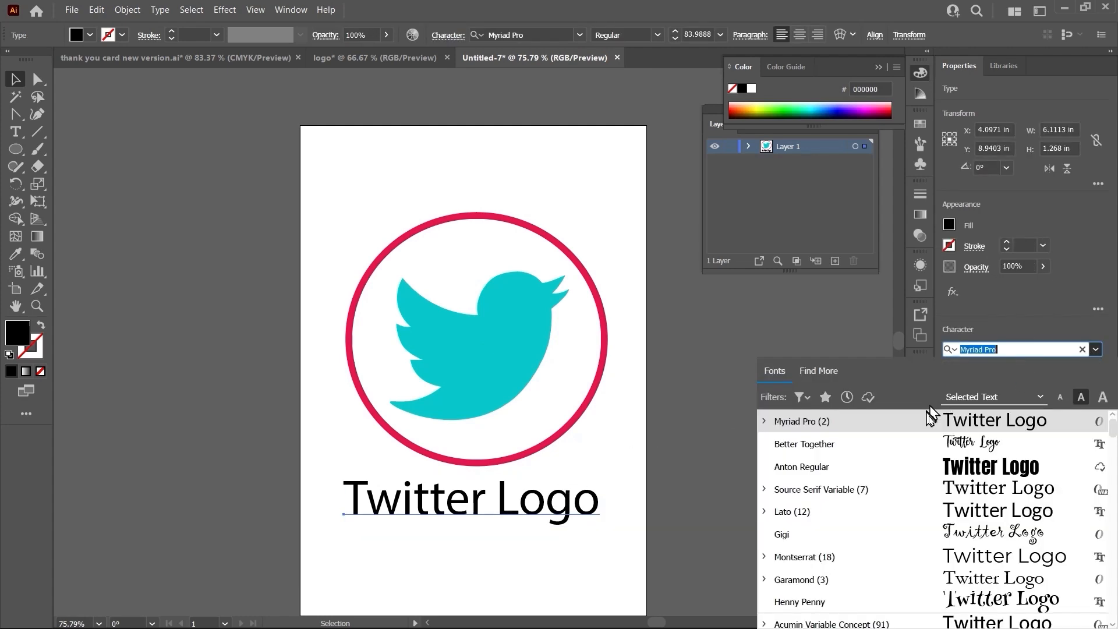
click(988, 446)
click(477, 526)
drag(487, 534, 628, 580)
drag(537, 521, 518, 516)
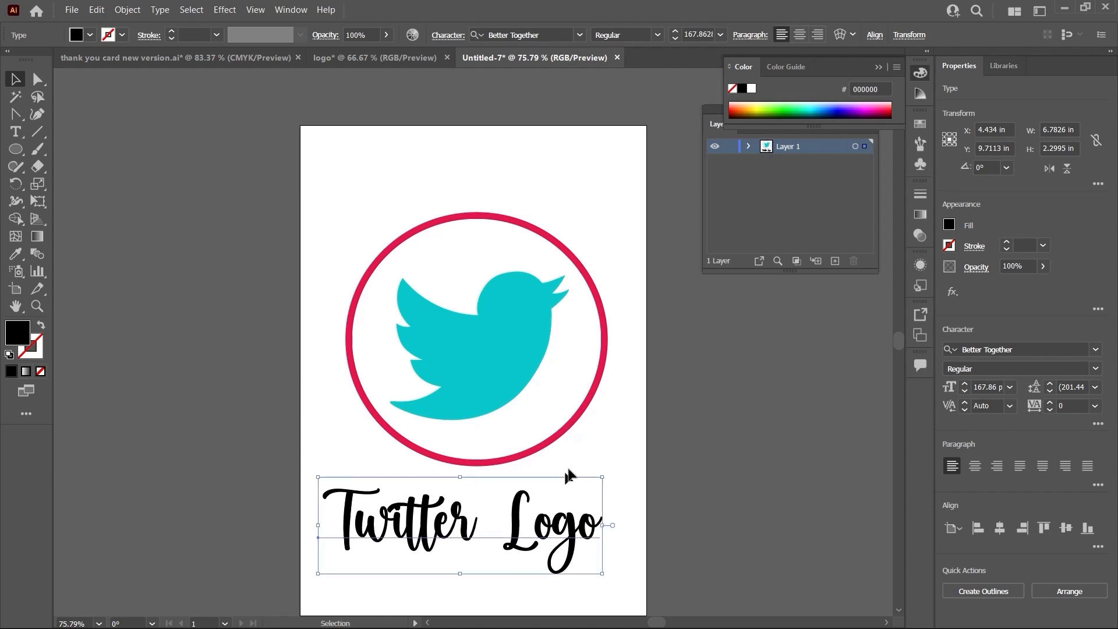
- Color the "Twitter Logo" text with the bird's teal (0DCCCC) using the Eyedropper
scroll(495, 465, down, 3)
click(16, 253)
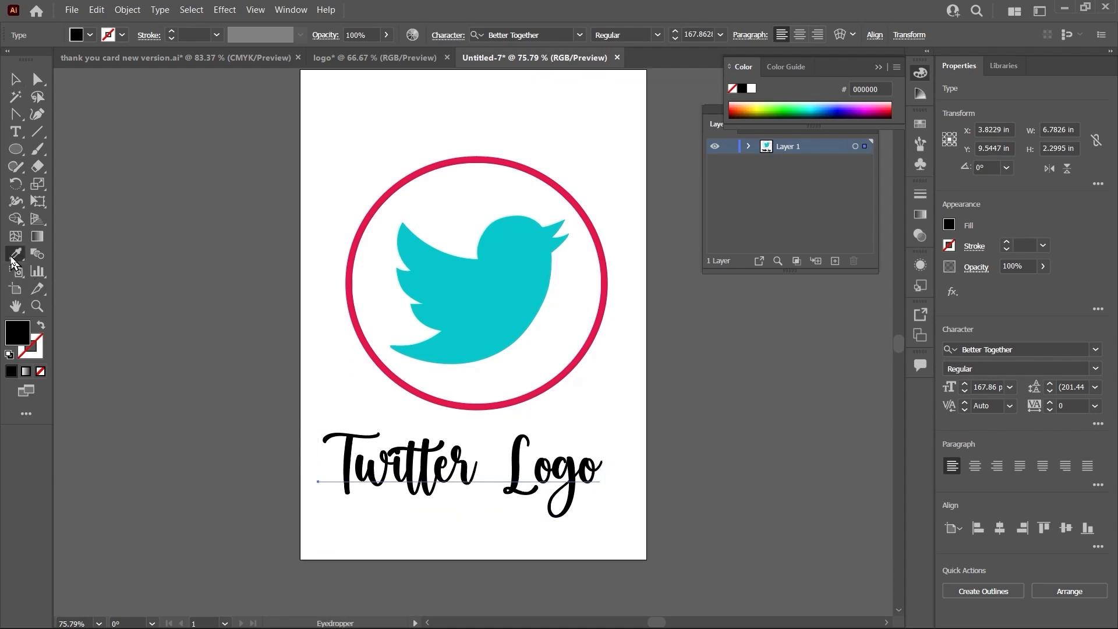
click(489, 273)
click(23, 82)
- Try applying the bird's teal fill to the ring with the Eyedropper, and undo it
click(438, 163)
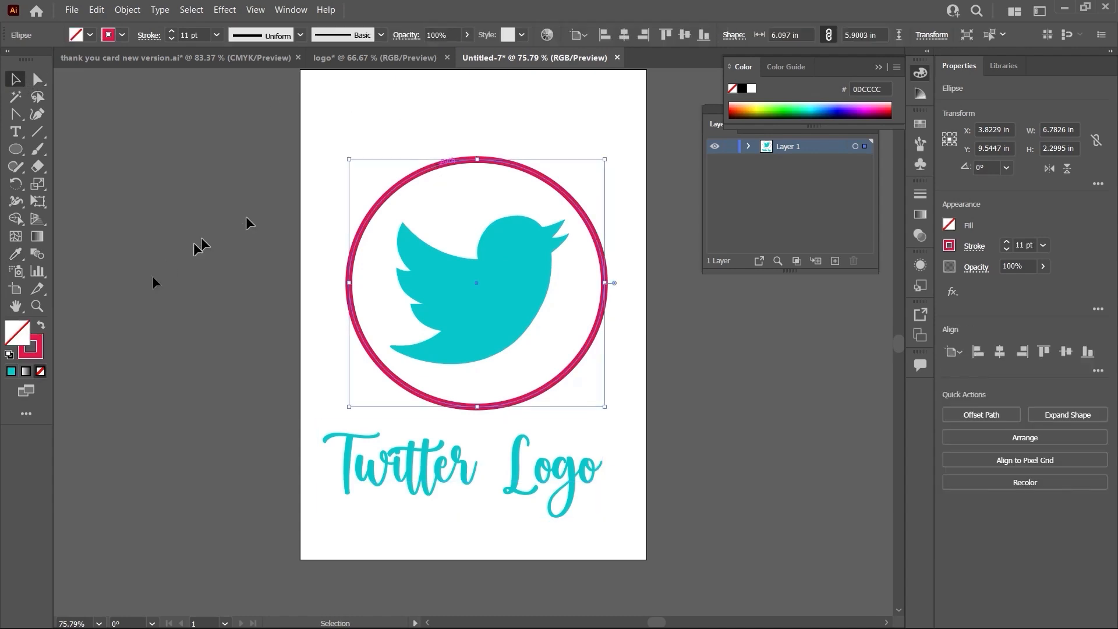
click(17, 258)
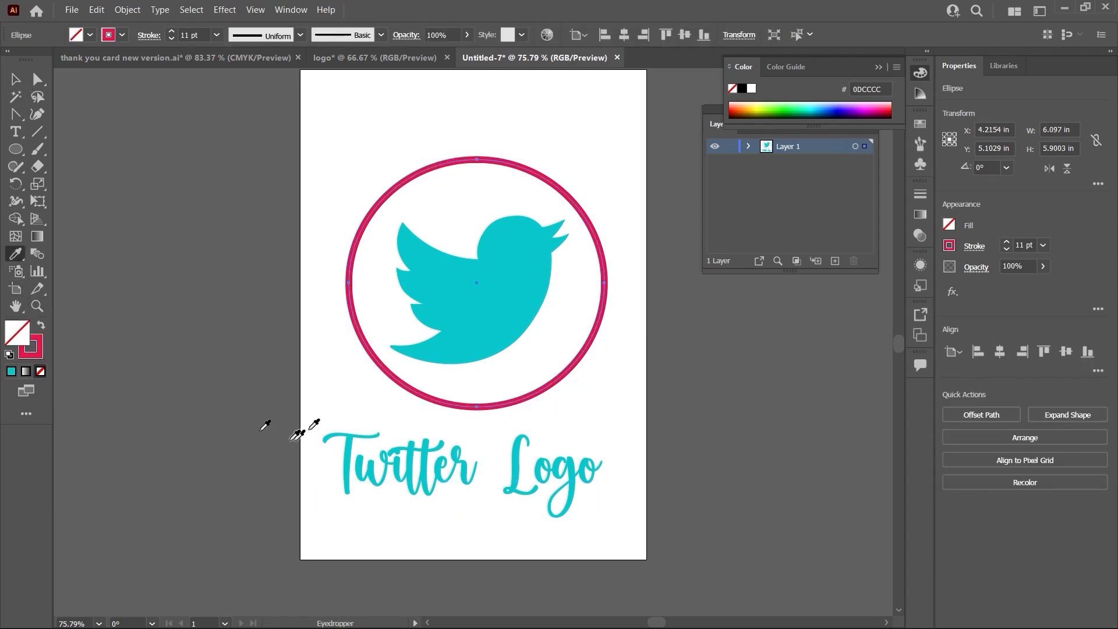
click(504, 292)
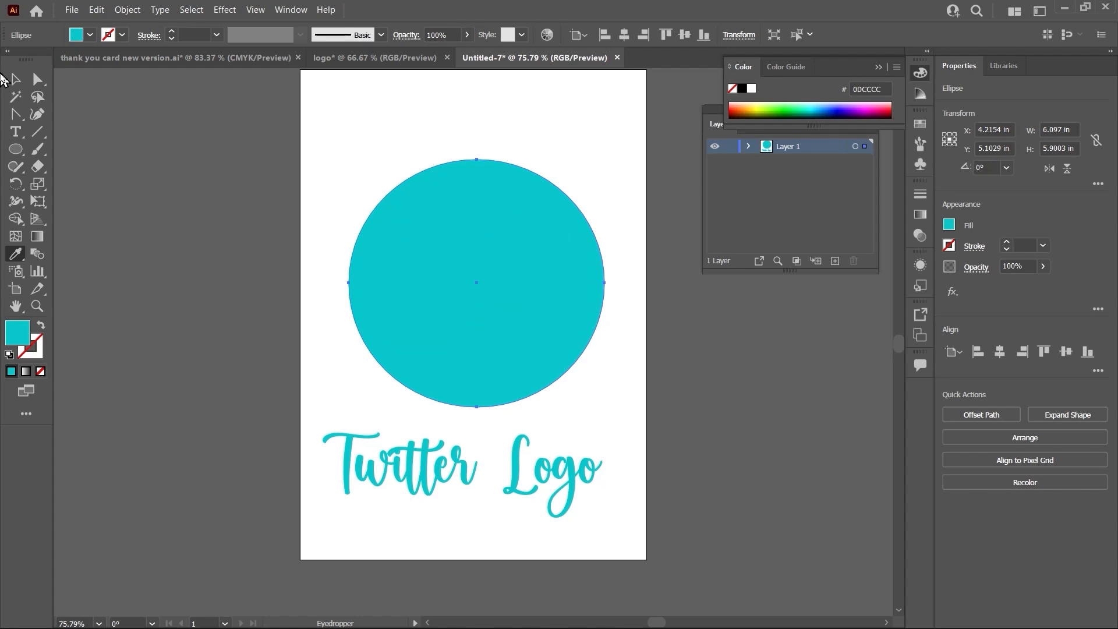
click(16, 80)
click(630, 271)
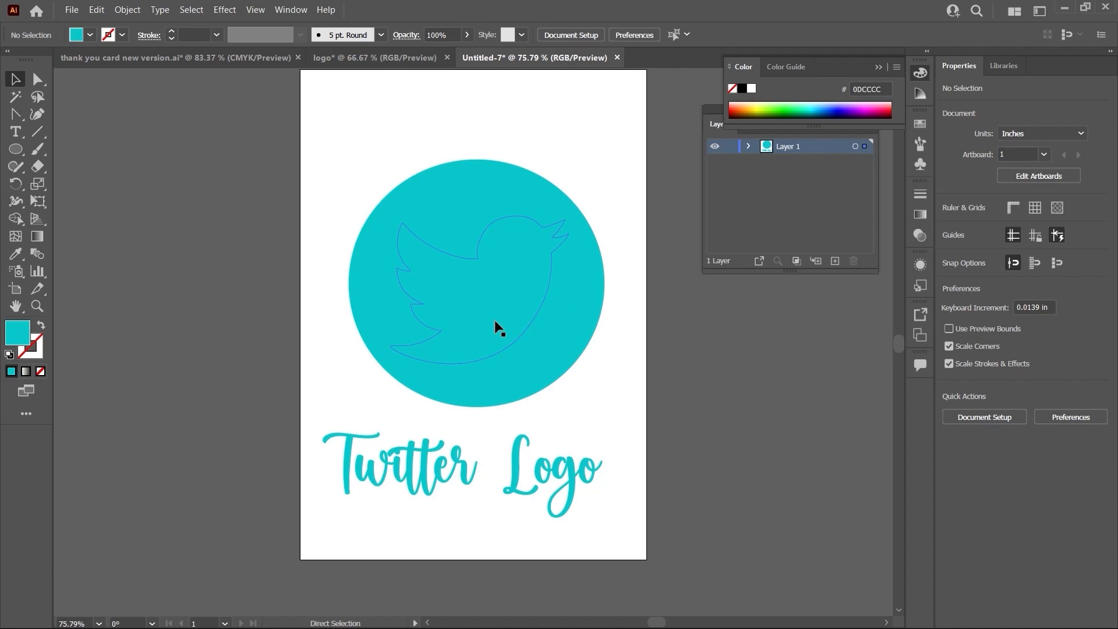
key(ctrl+z)
click(516, 124)
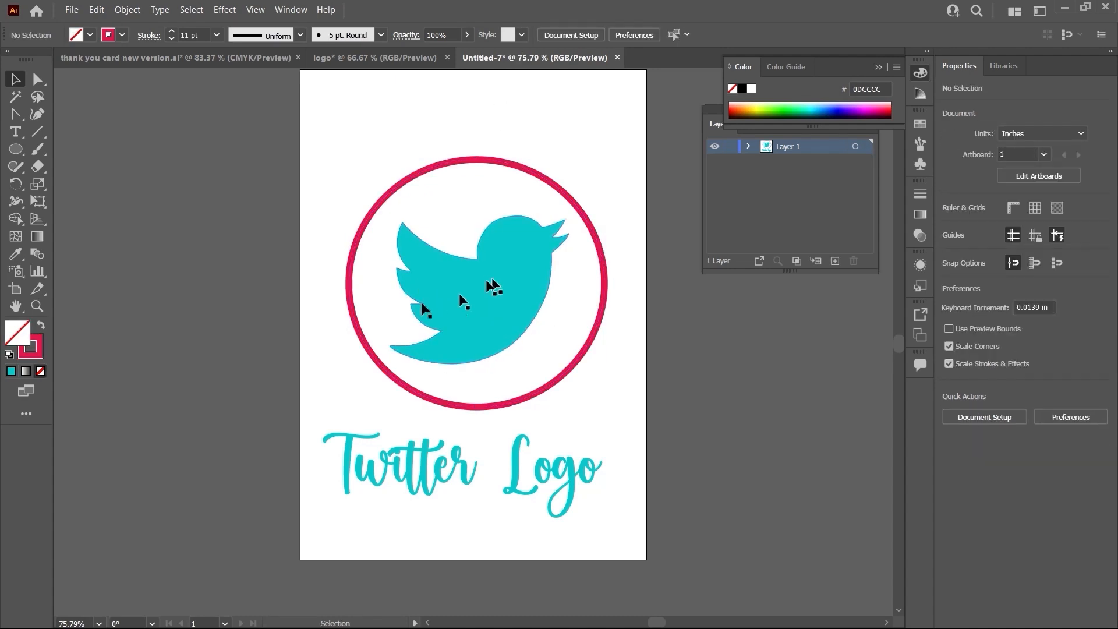
- Sample the bird's appearance onto the ring once more, and restore the ring's crimson 11 pt stroke without fill
click(479, 165)
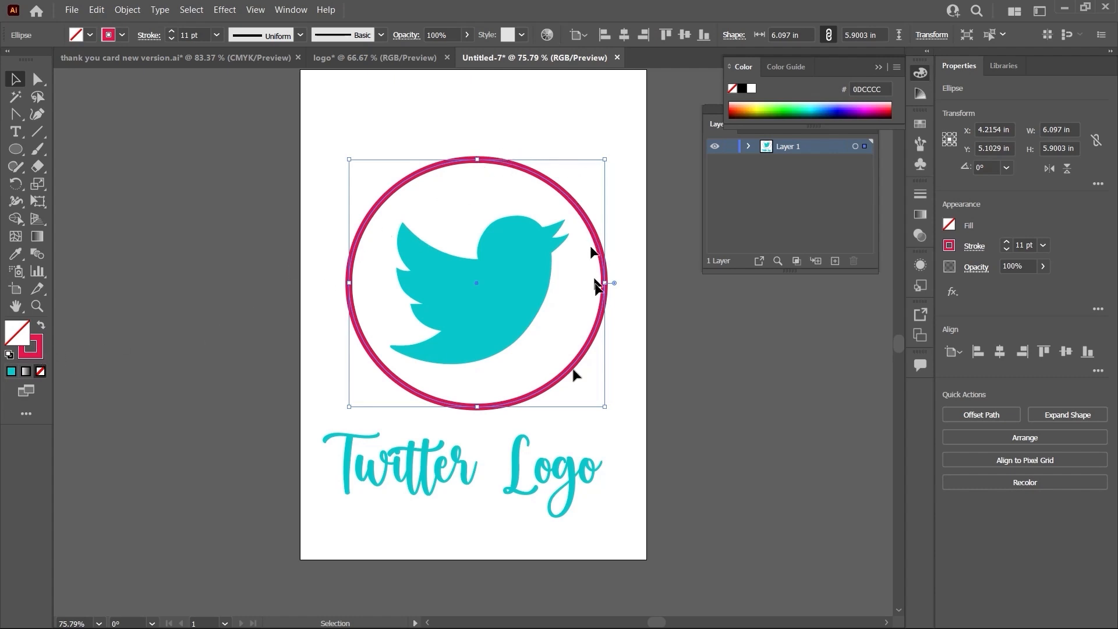
click(627, 388)
click(493, 296)
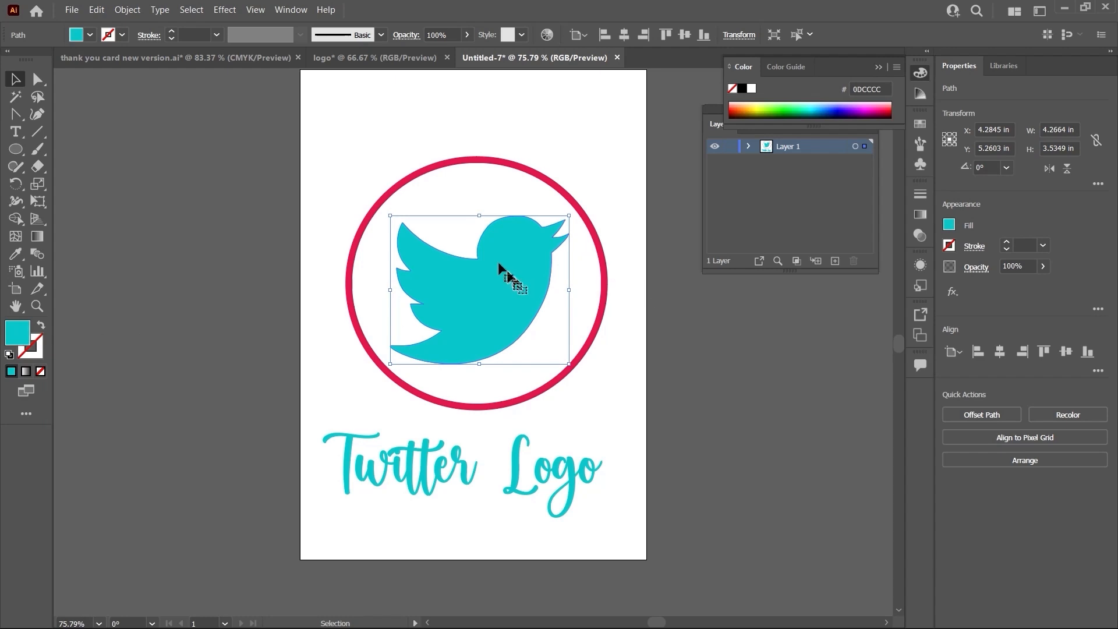
click(472, 164)
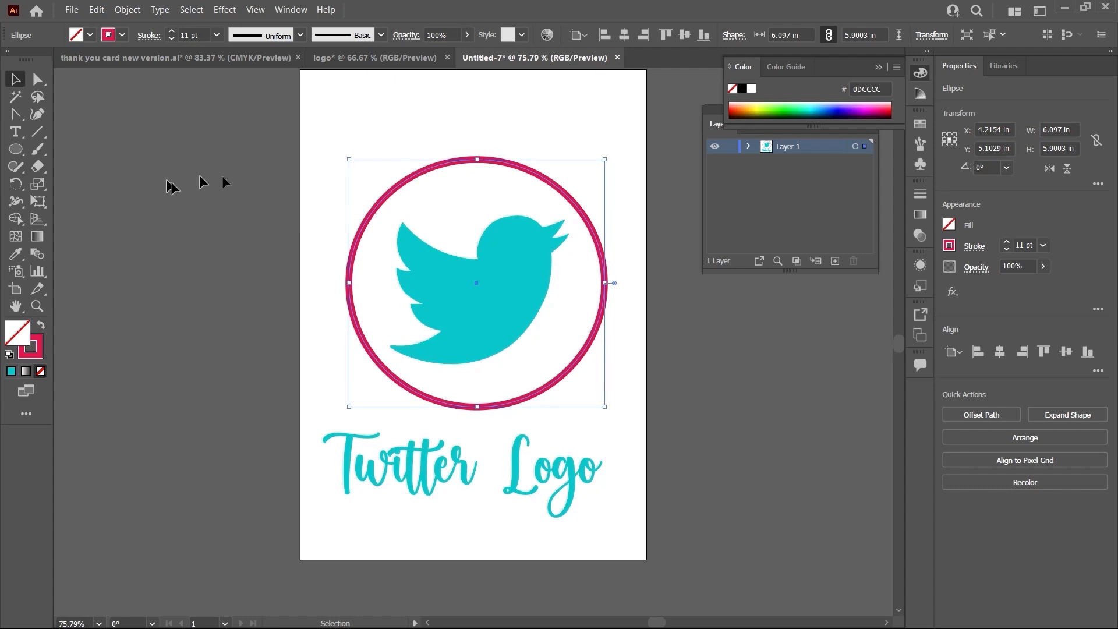
click(18, 256)
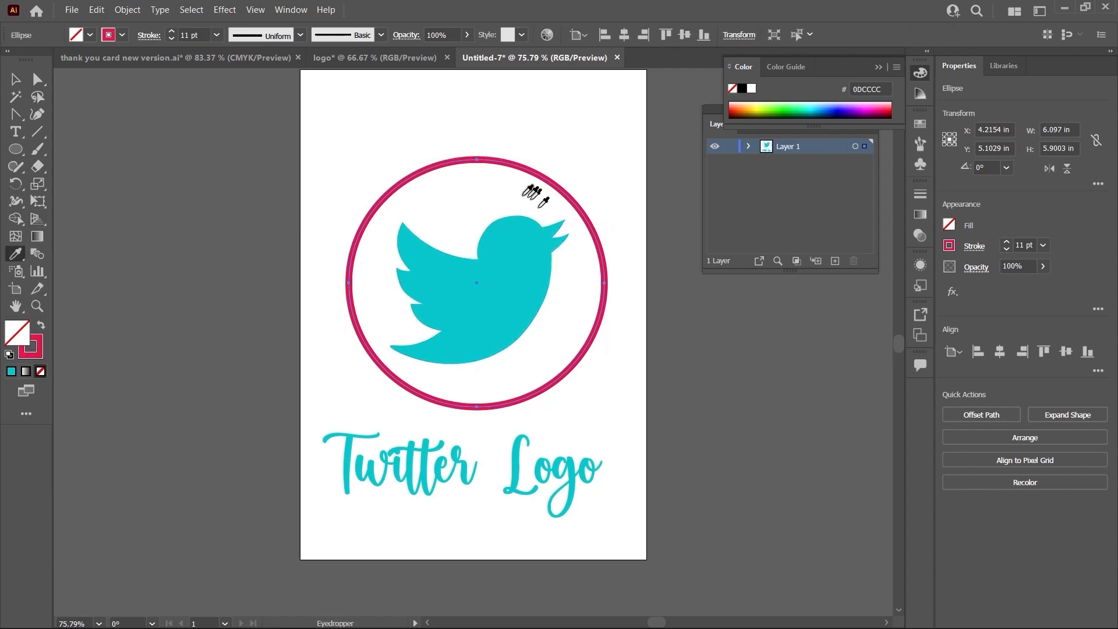
click(526, 254)
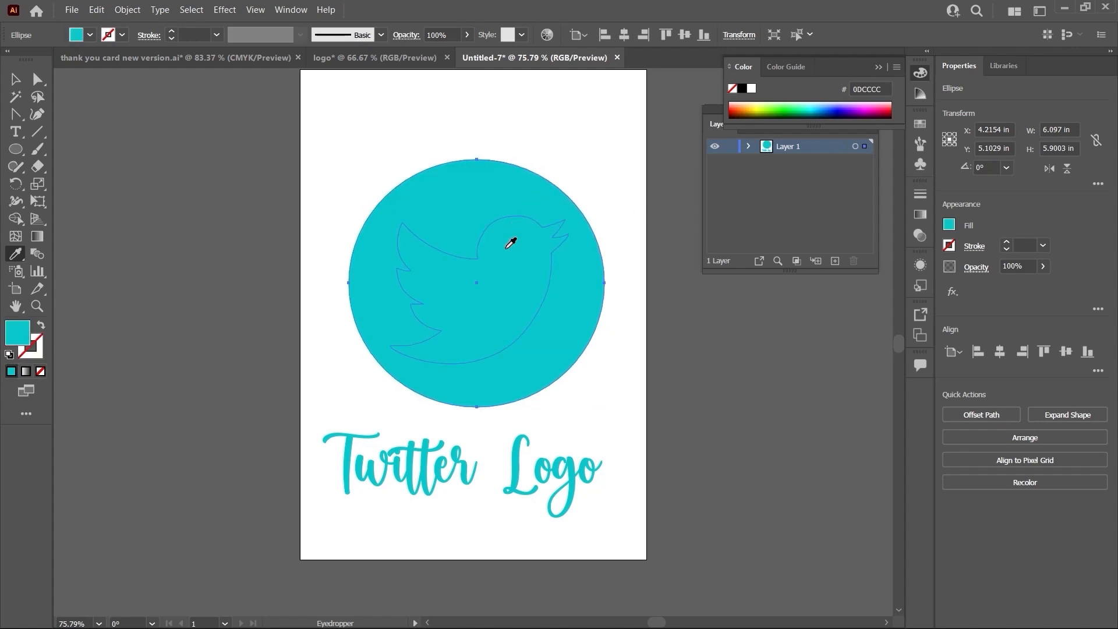
click(15, 79)
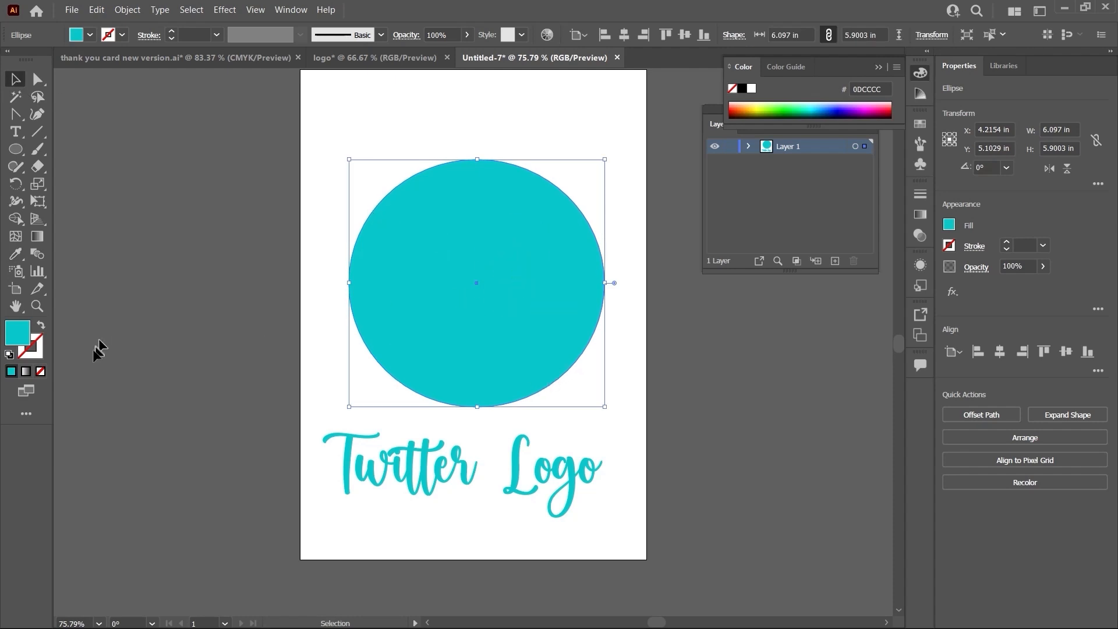
click(449, 137)
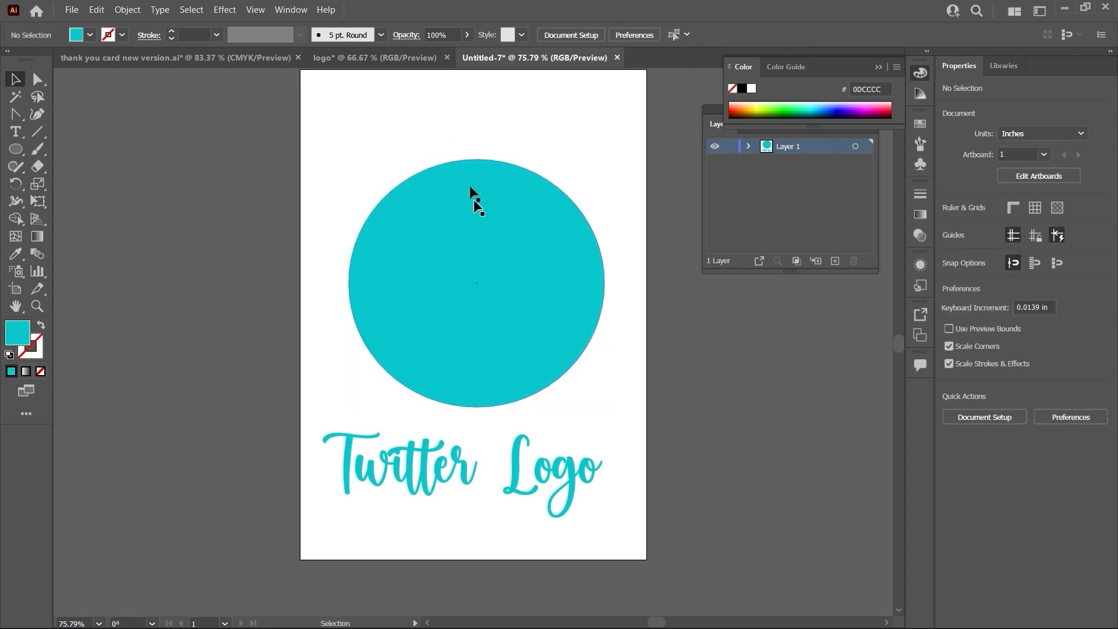
click(504, 188)
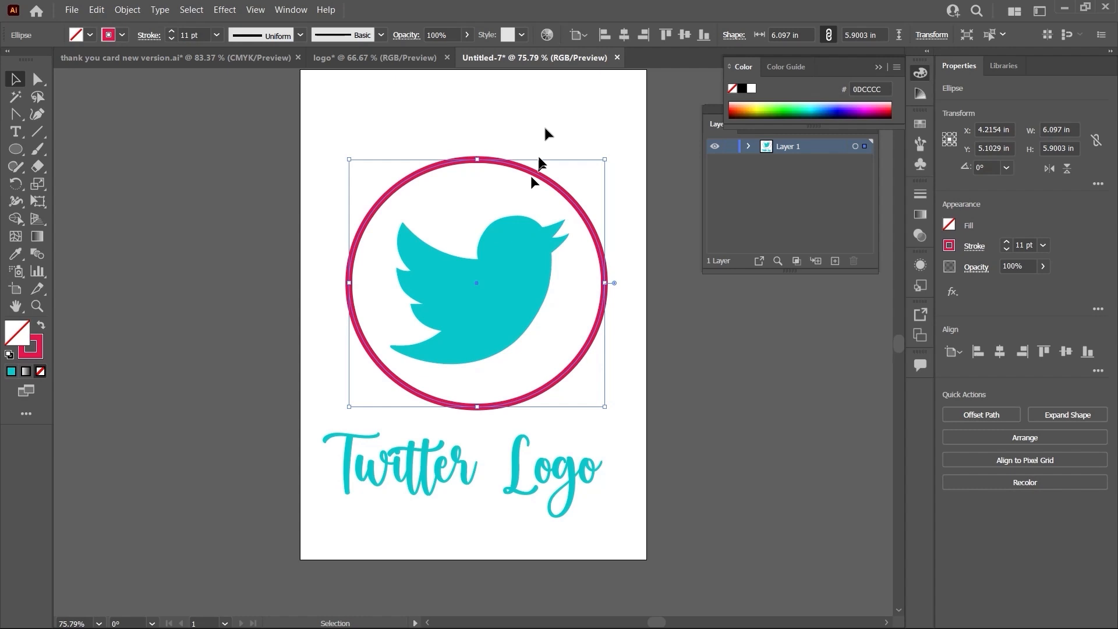
click(543, 119)
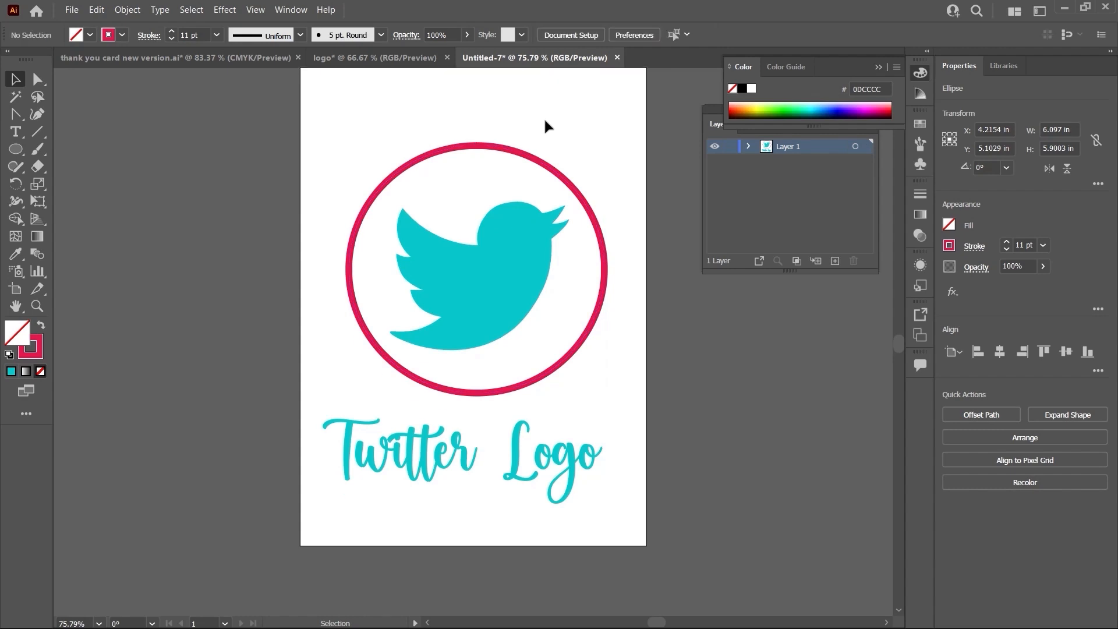
- Switch to the logo document and show the reference icon image on Layer 1
click(358, 58)
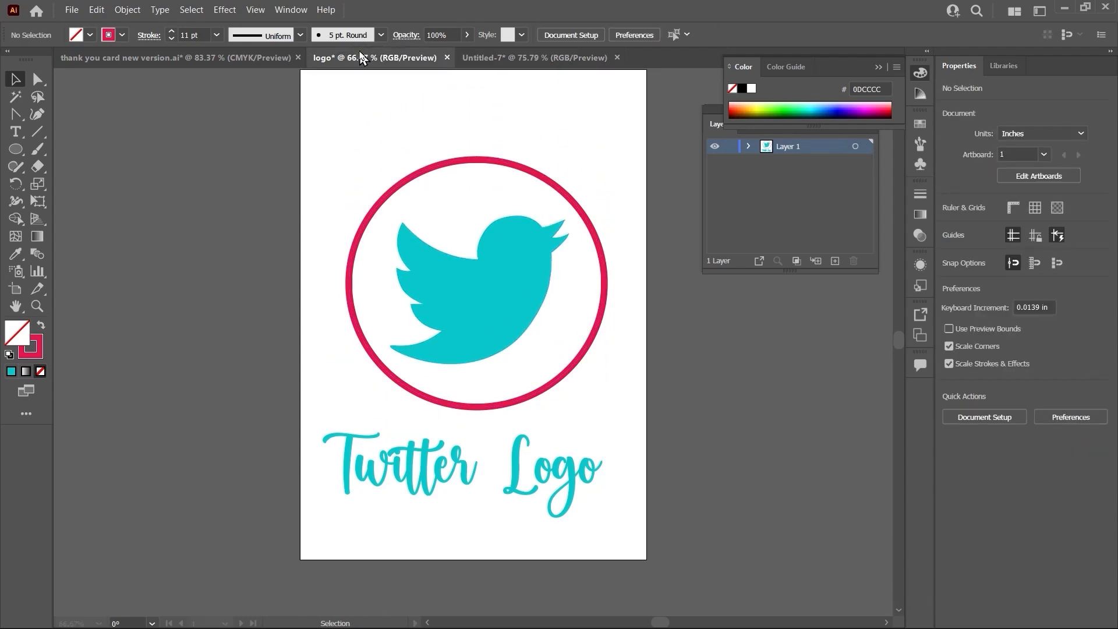
click(398, 337)
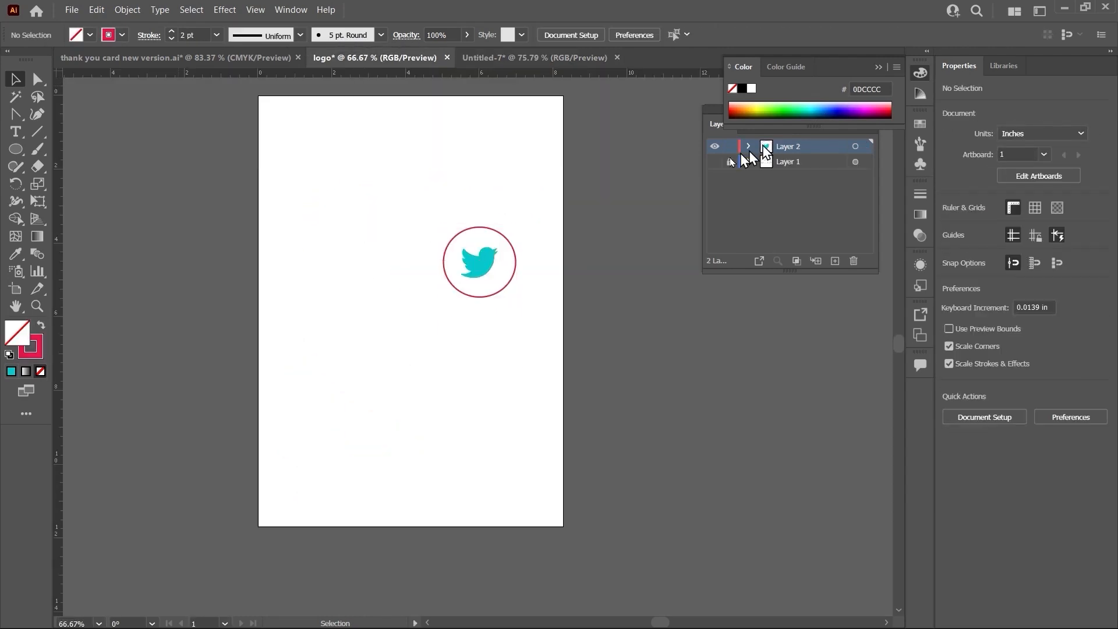
click(715, 162)
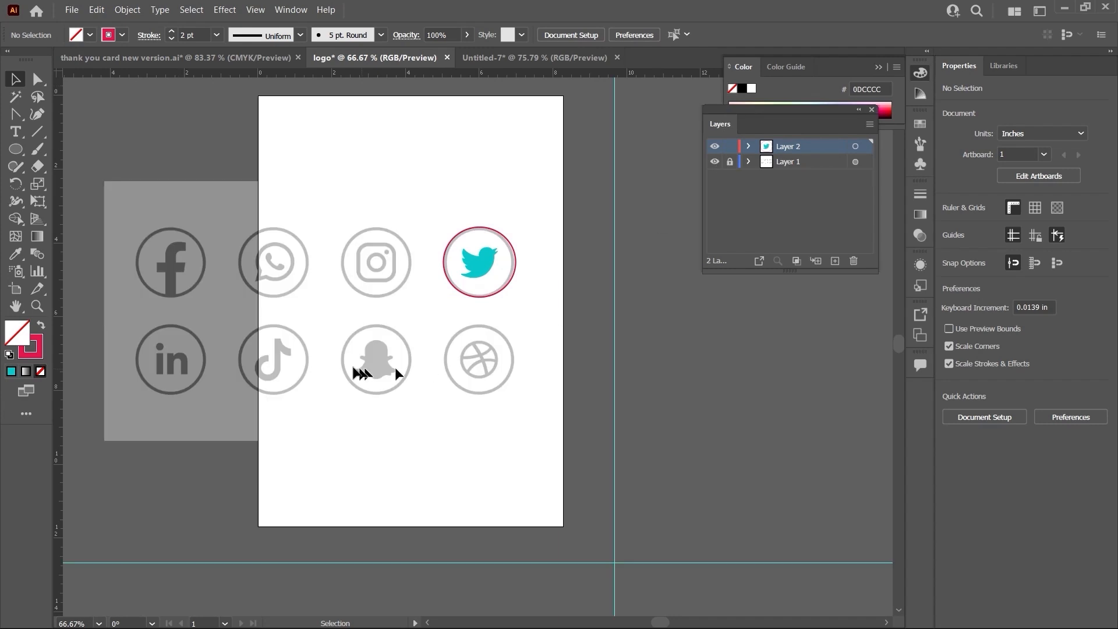
- Add a new layer above the Twitter artwork and draw an unfilled circle about 1.83 in across over the Instagram icon with the Ellipse tool
drag(411, 336, 550, 366)
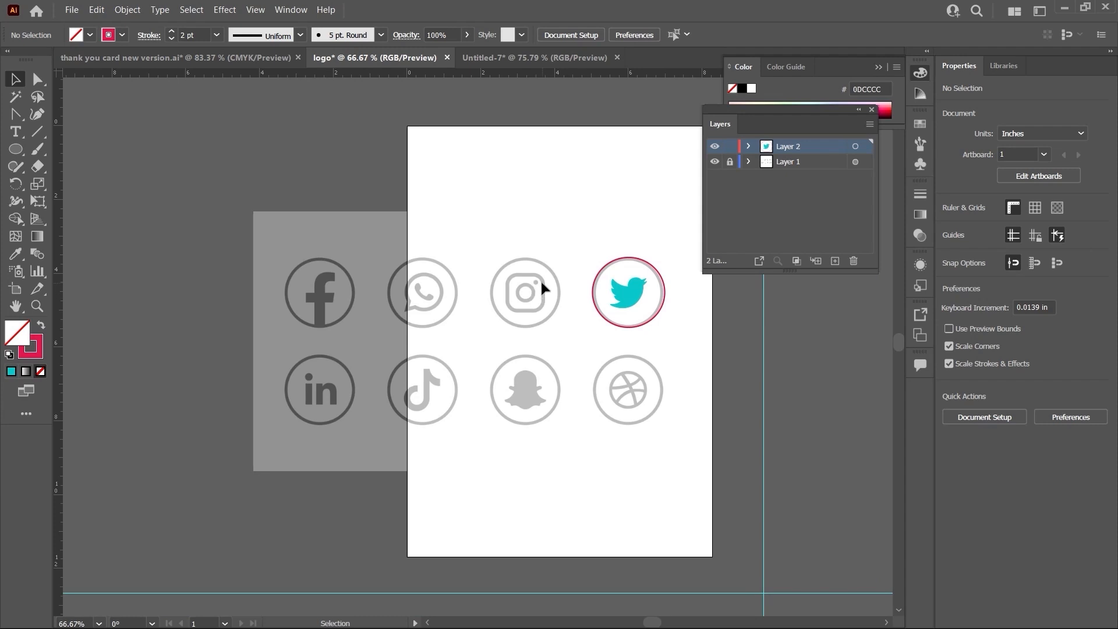
key(ctrl+plus)
key(ctrl+plus)
key(ctrl+plus)
key(ctrl+plus)
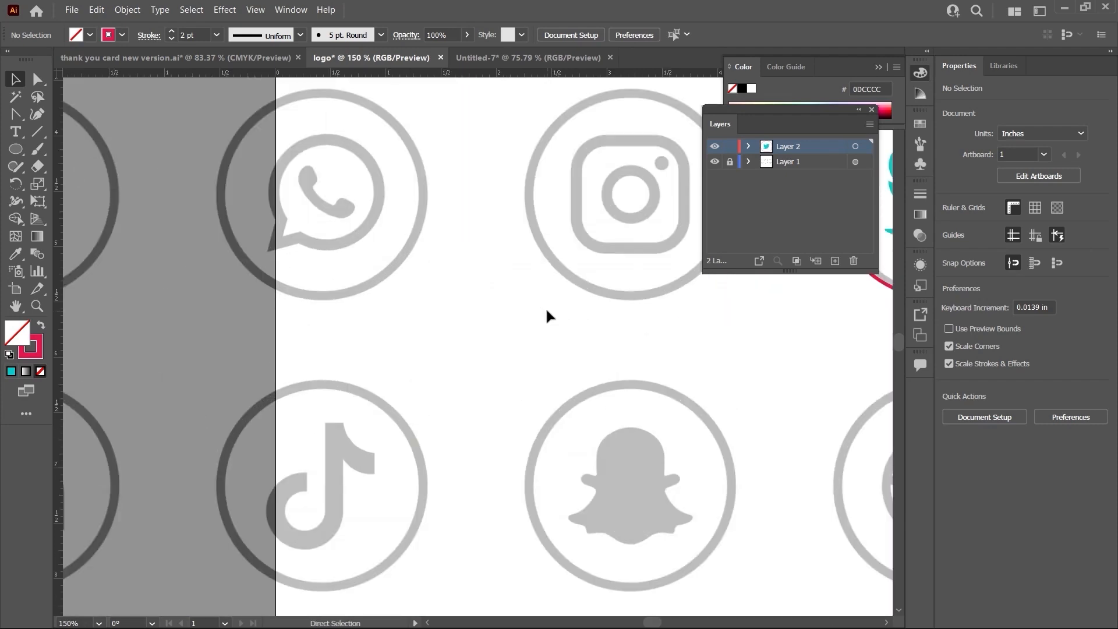
drag(600, 236, 410, 453)
drag(504, 382, 484, 350)
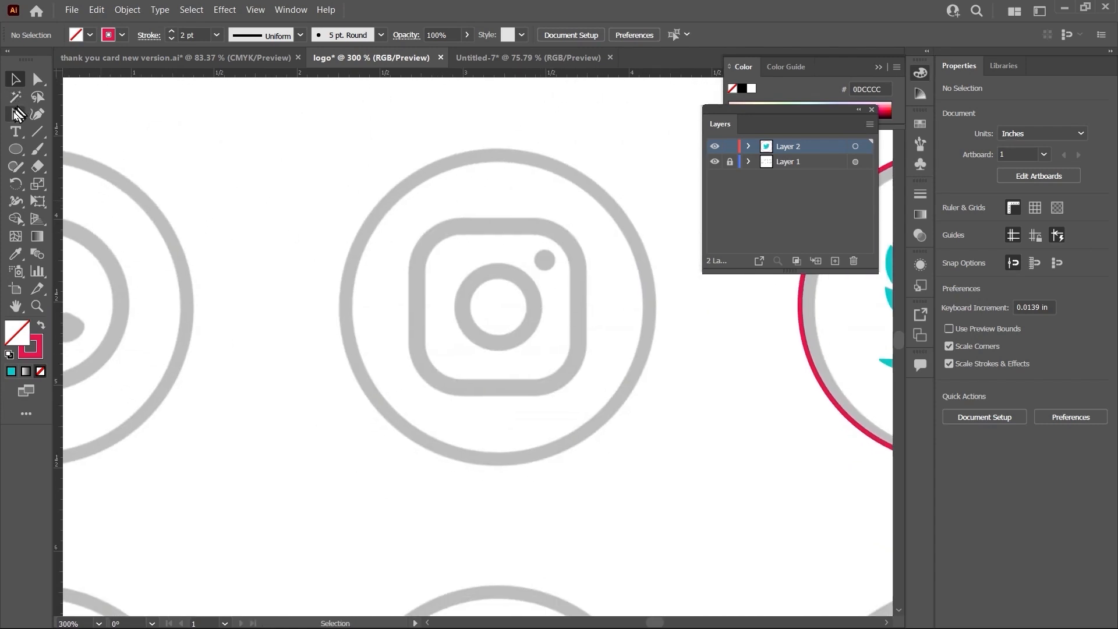
click(18, 149)
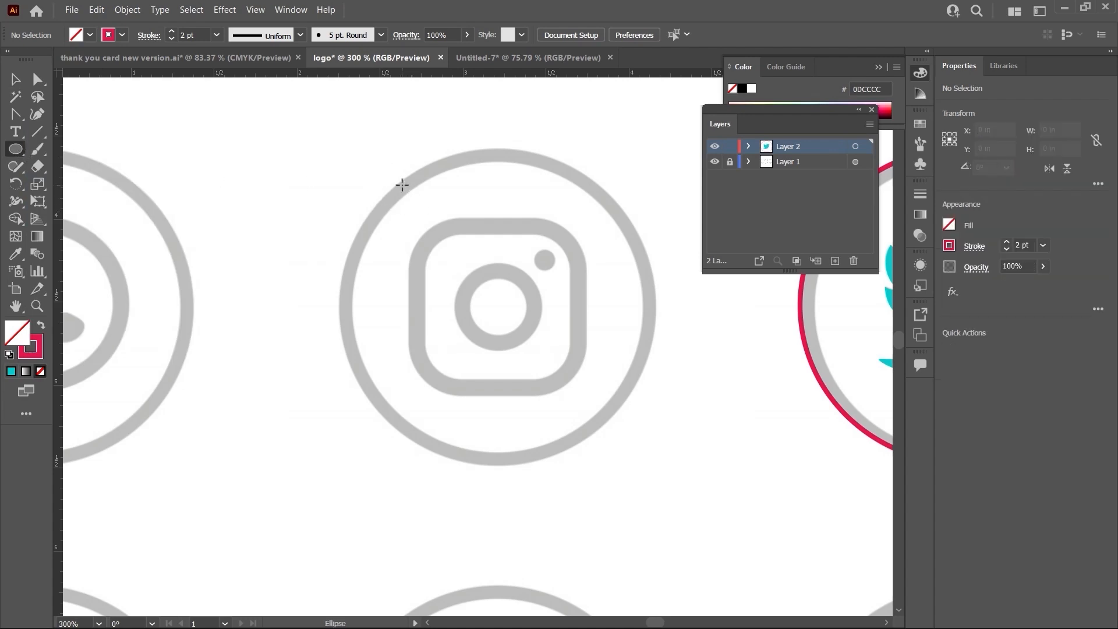
click(836, 261)
click(856, 146)
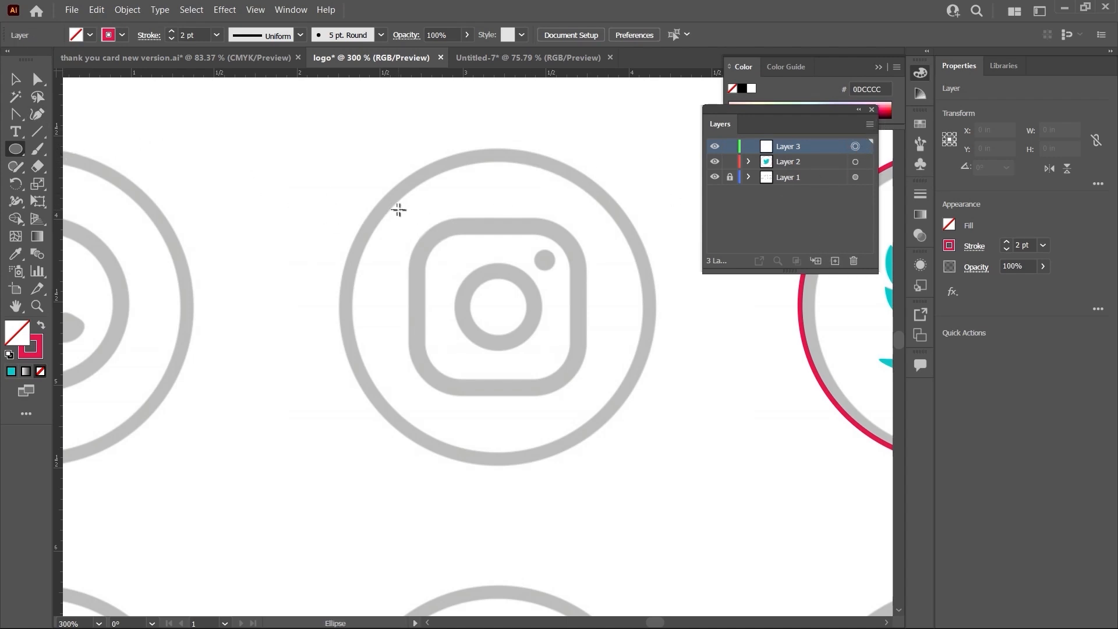
mouse_move(390, 196)
mouse_down()
mouse_move(418, 235)
mouse_move(460, 254)
mouse_move(606, 402)
mouse_move(681, 499)
mouse_up()
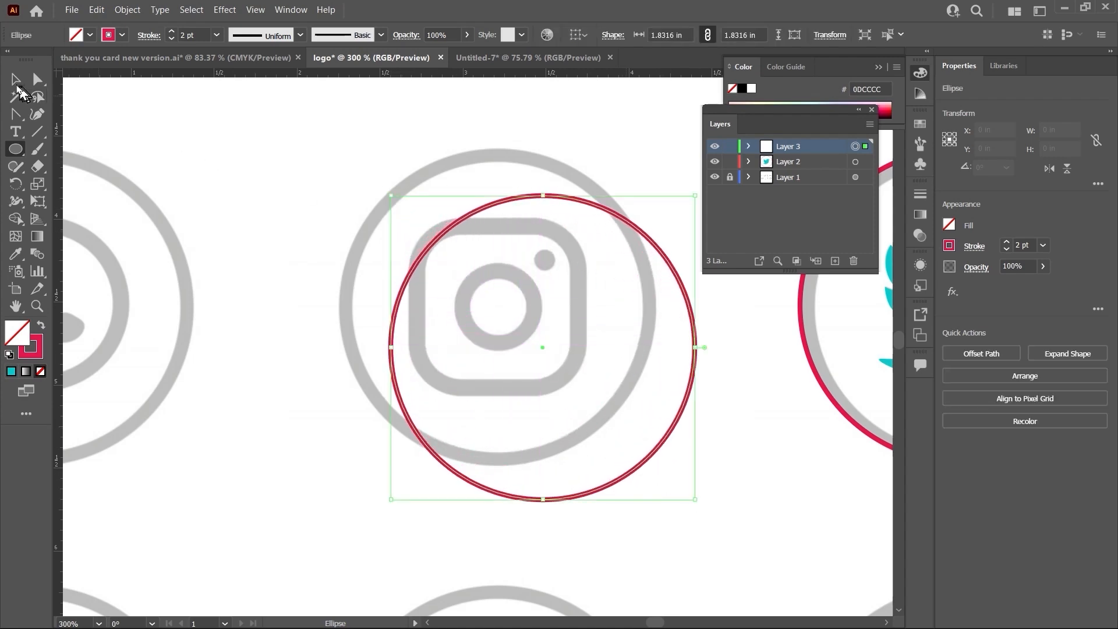
- Align the crimson circle with the Instagram icon's outer ring and set its stroke weight to 6 pt
click(15, 79)
click(480, 170)
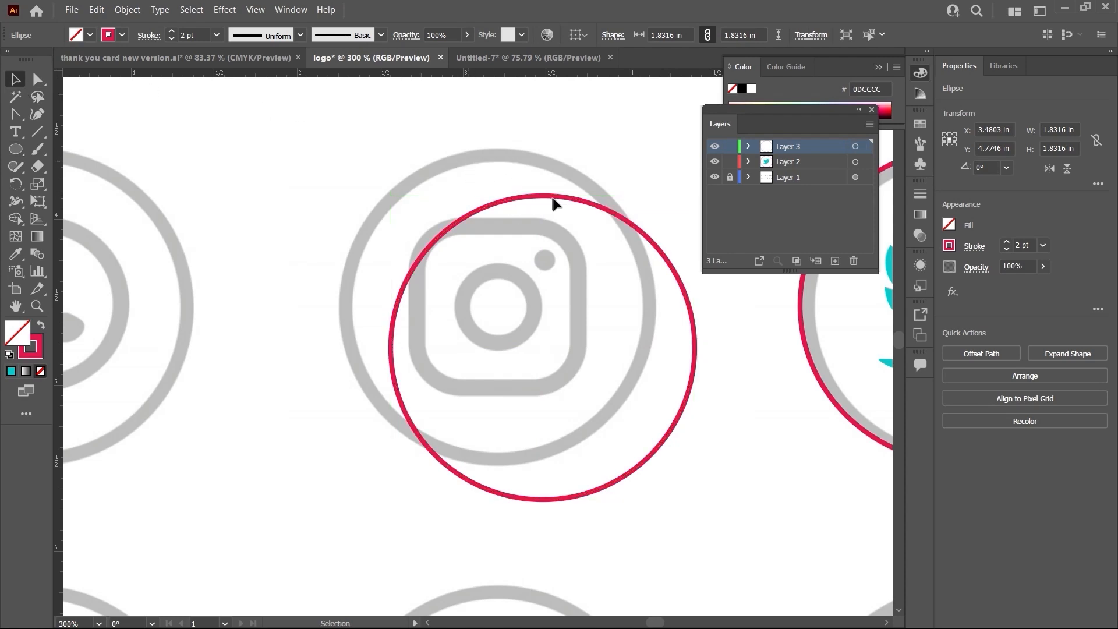
click(554, 197)
drag(553, 197, 511, 158)
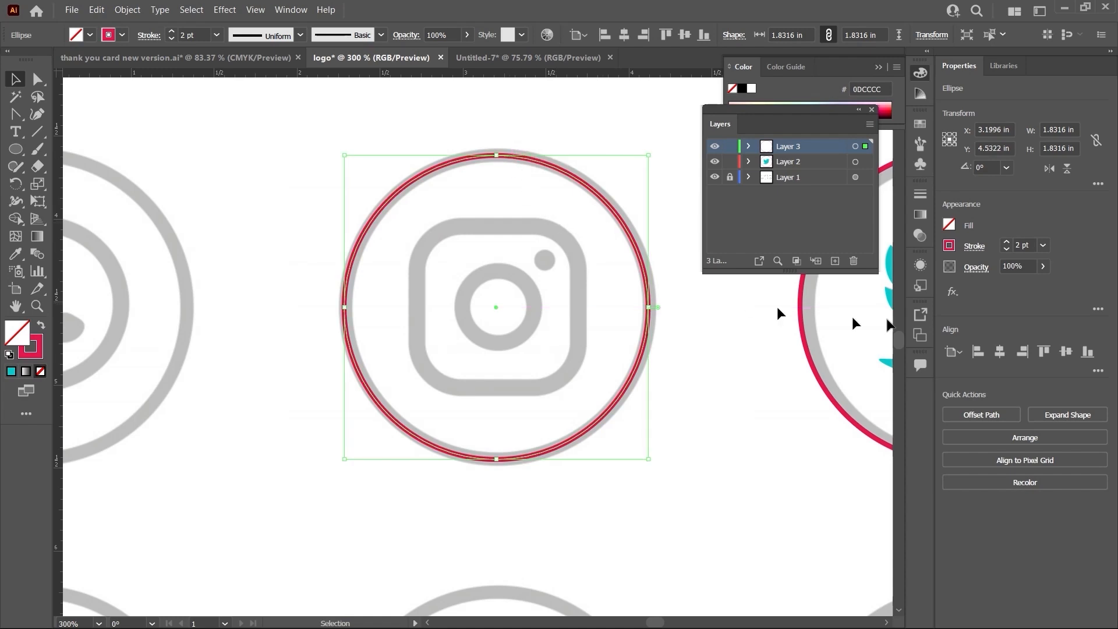
click(1007, 243)
click(1007, 243)
click(1007, 243)
click(1007, 243)
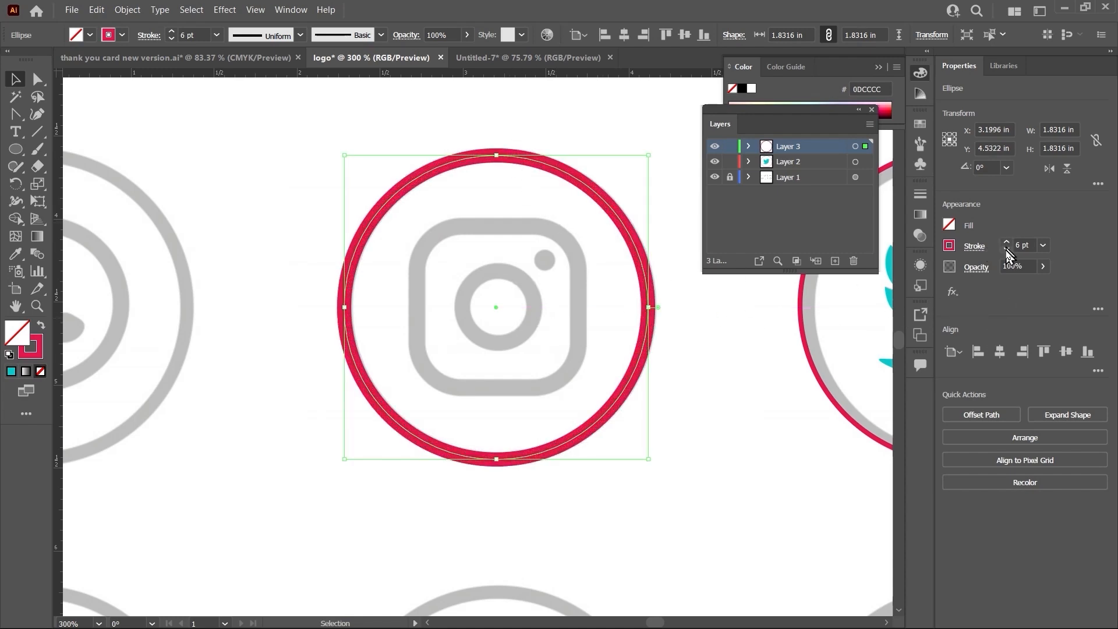
click(300, 184)
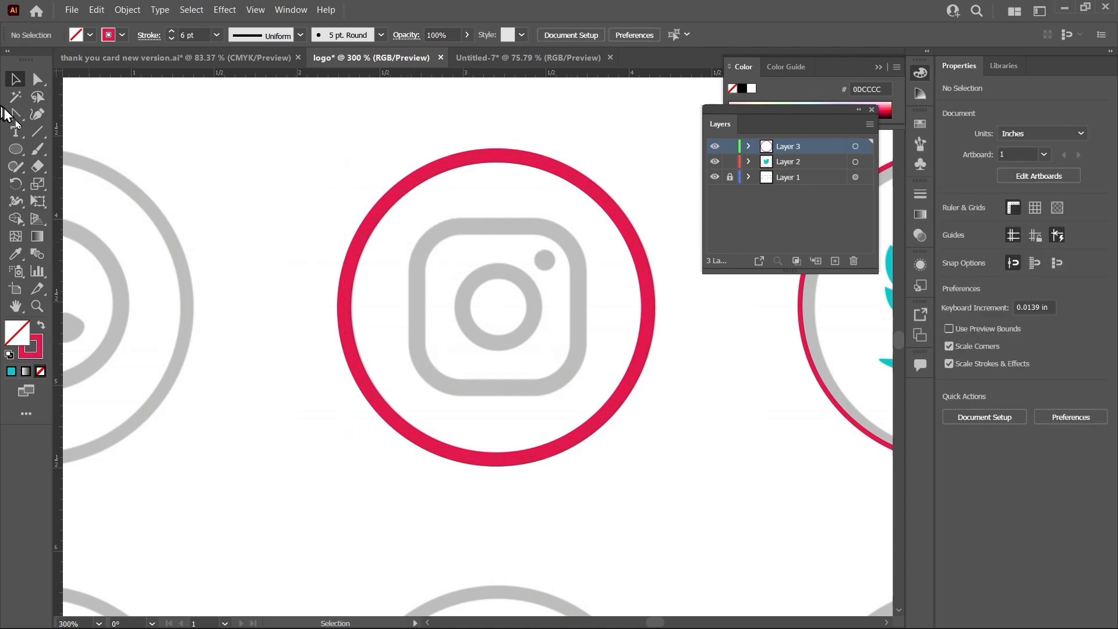
- Draw a rounded rectangle over the Instagram camera body and resize it to about 0.94 by 0.96 in
click(16, 149)
drag(18, 151, 74, 171)
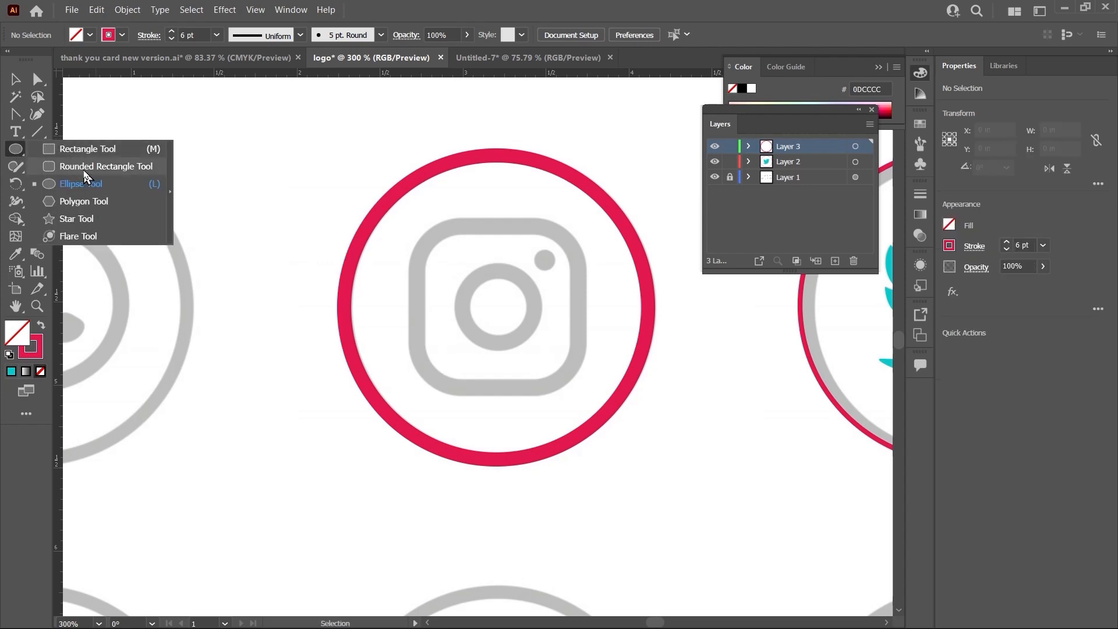
drag(84, 174, 85, 168)
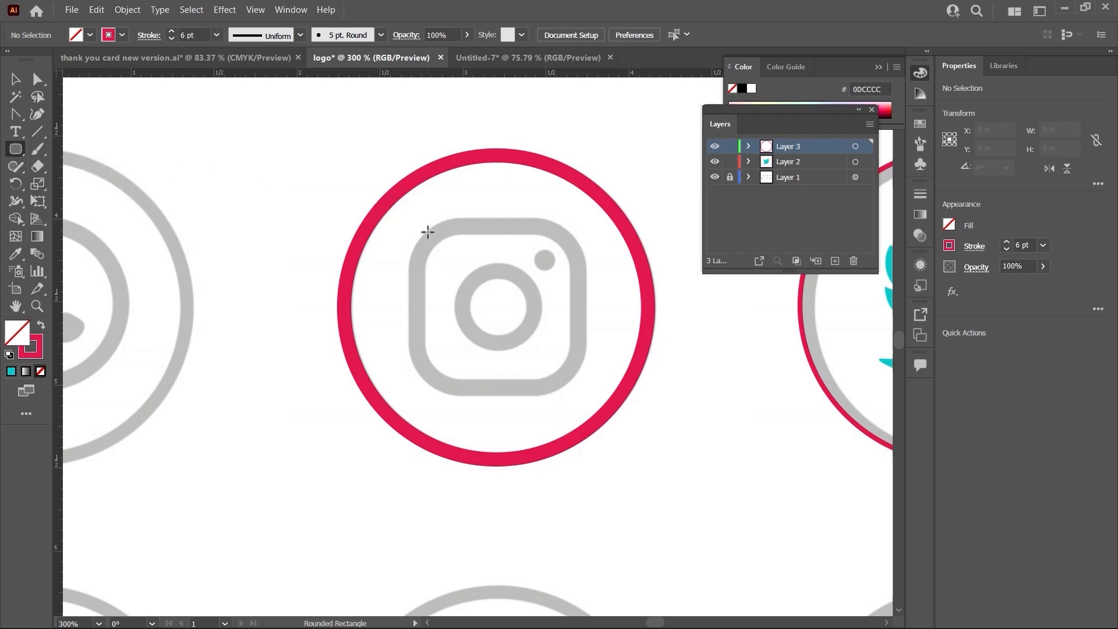
drag(428, 235, 575, 389)
key(v)
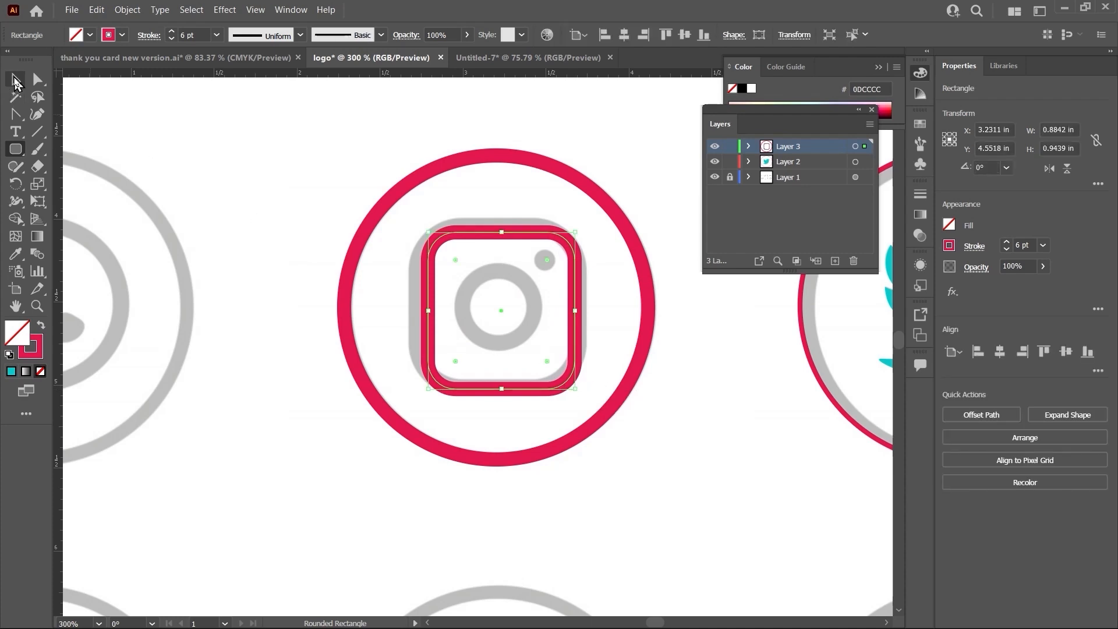
drag(509, 233, 504, 230)
mouse_move(572, 387)
mouse_down()
mouse_move(589, 394)
mouse_move(579, 394)
mouse_move(569, 348)
mouse_up()
drag(499, 222, 502, 232)
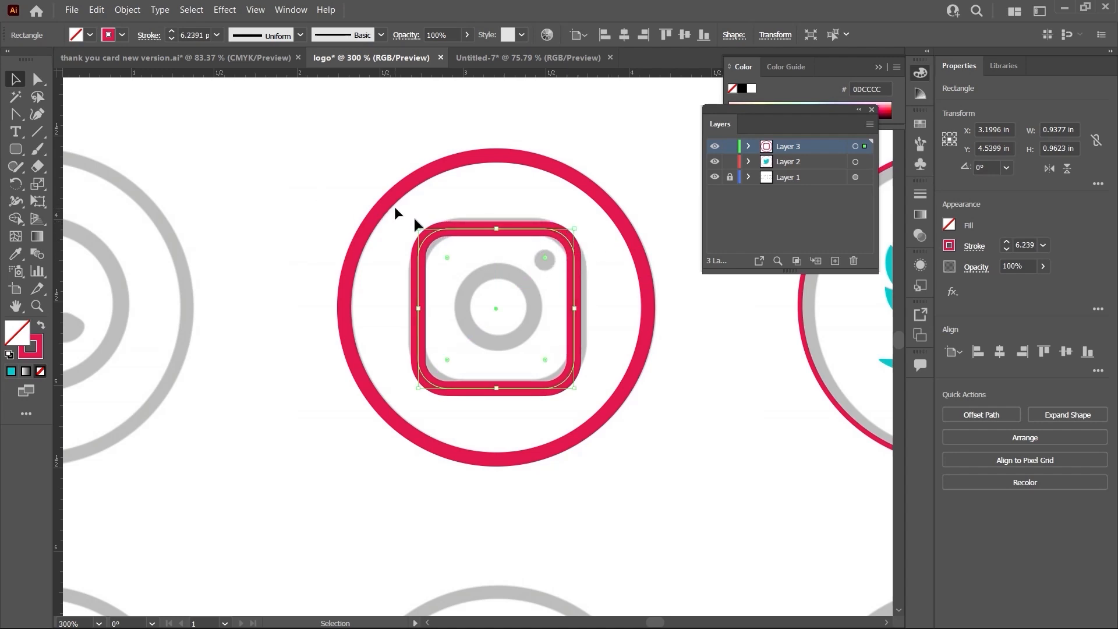
- Try the round and bevel corner joins on the rounded rectangle's stroke, and set it back to the miter join
click(972, 251)
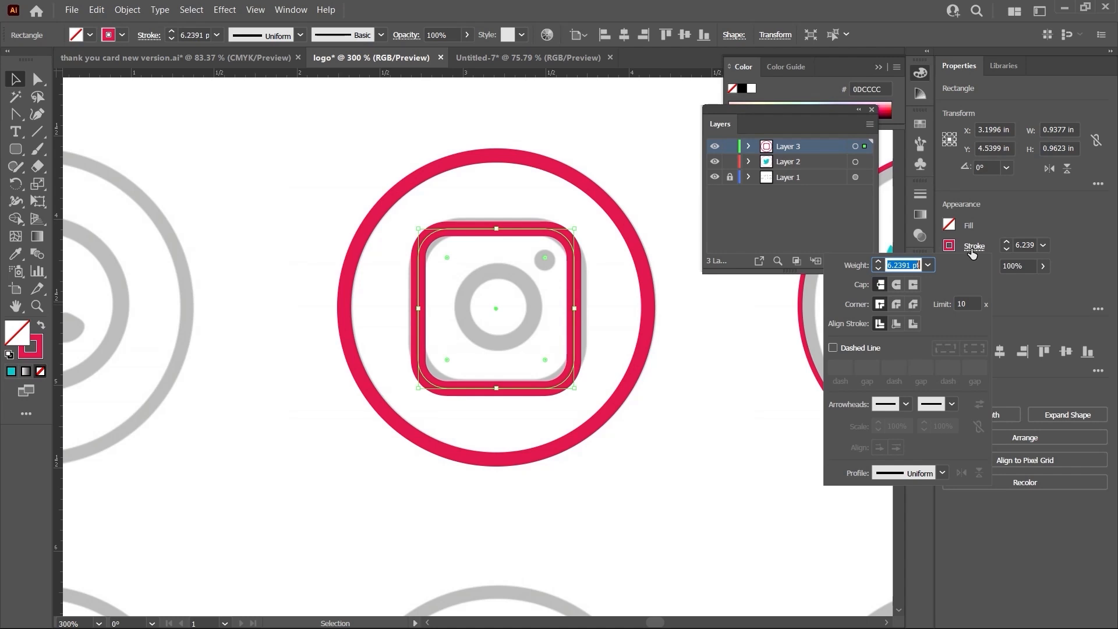
click(897, 306)
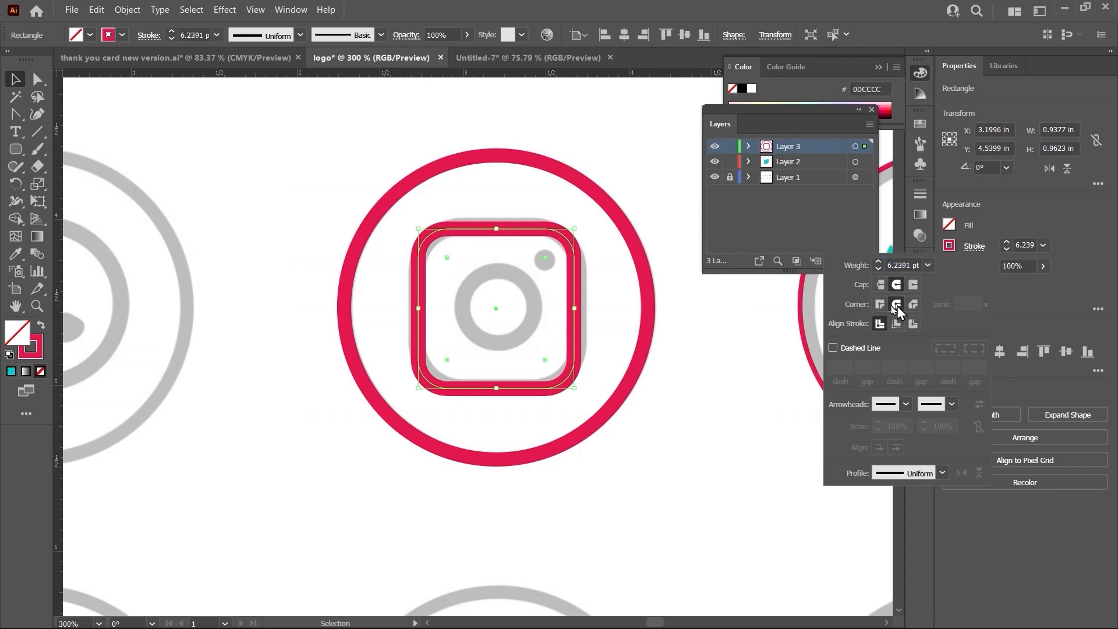
click(882, 305)
click(911, 305)
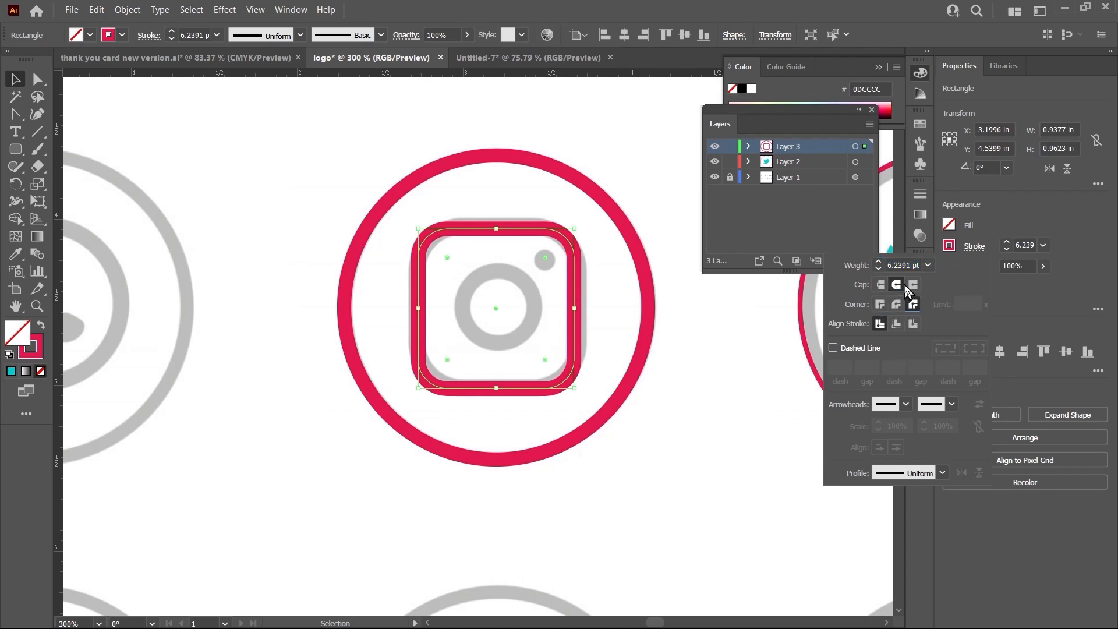
click(880, 304)
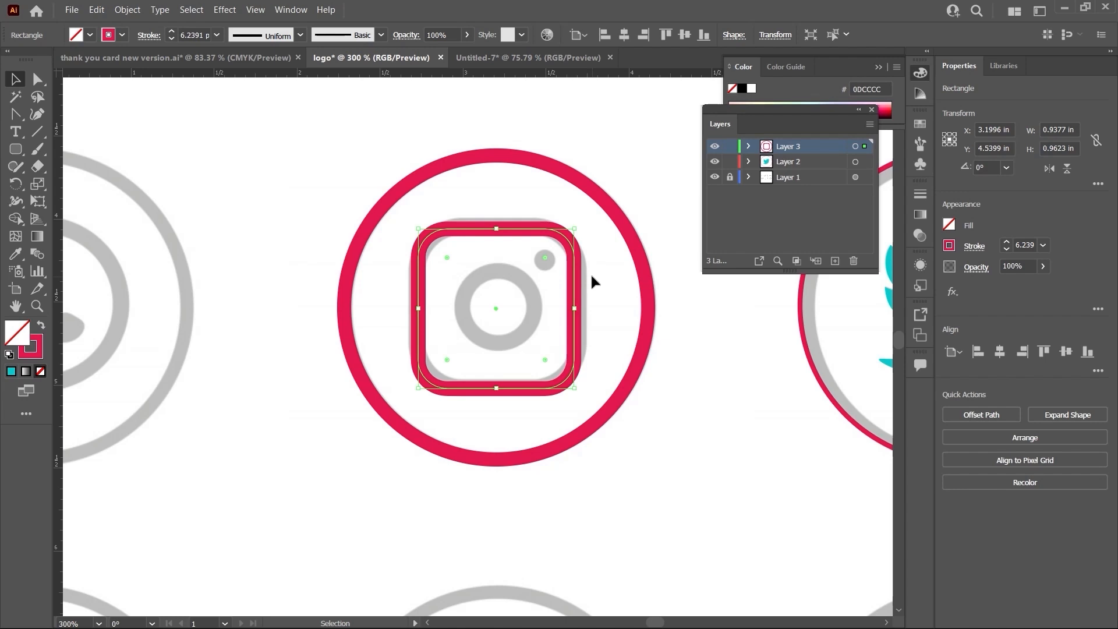
- Move the rounded rectangle off the Instagram icon to the empty area at its lower right
click(590, 282)
click(576, 288)
drag(575, 291, 868, 462)
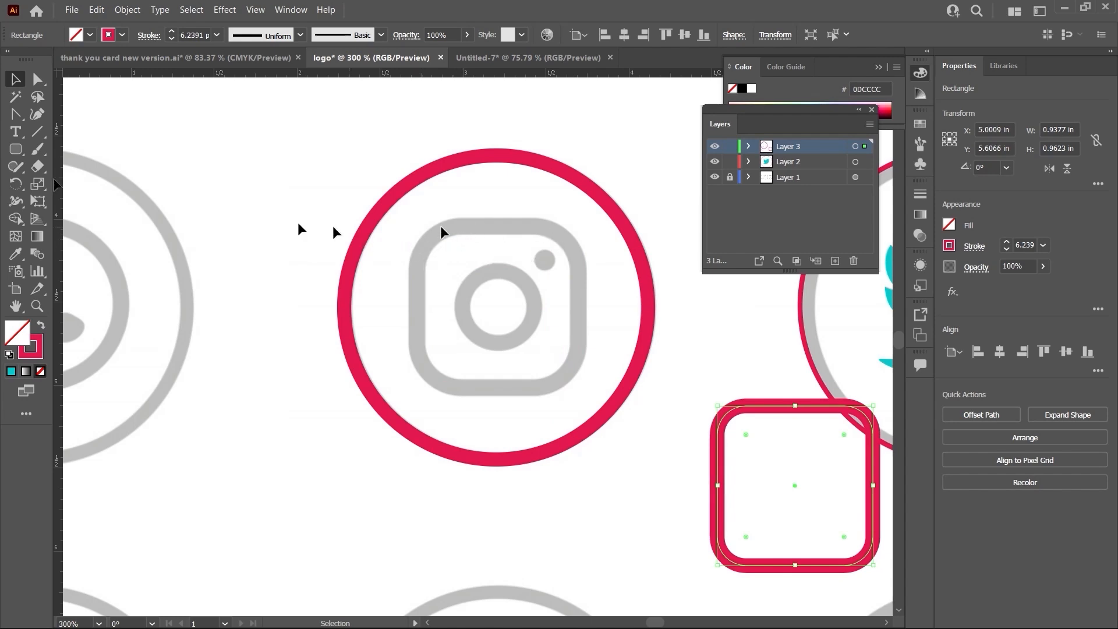
- Trace the Instagram camera body with the Curvature tool as a closed eight-point path of straight sides with cut corners
click(37, 114)
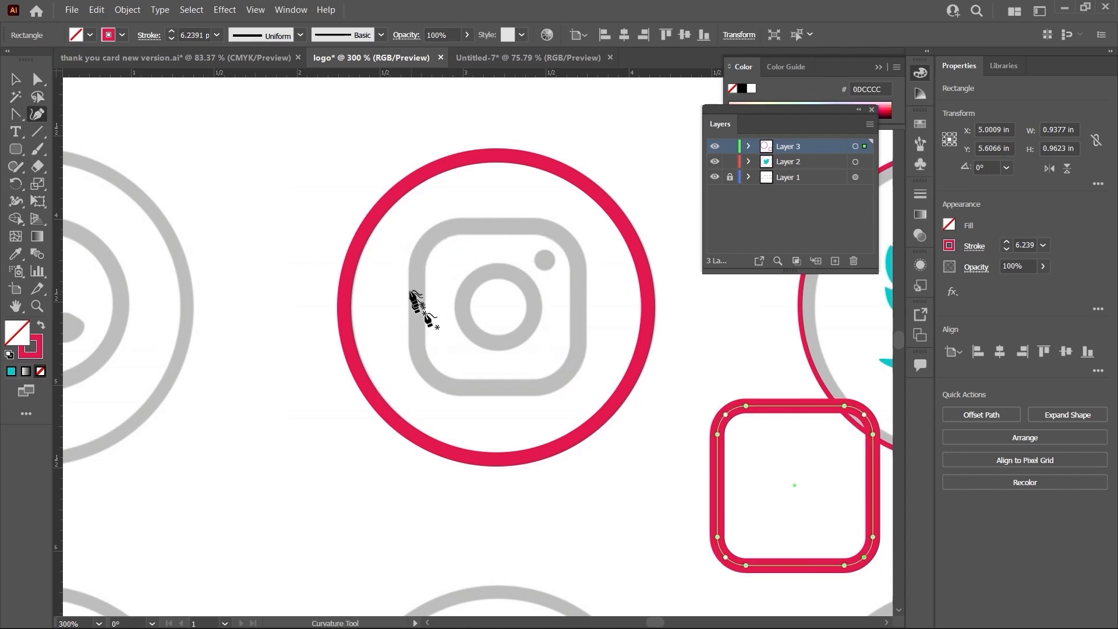
click(420, 251)
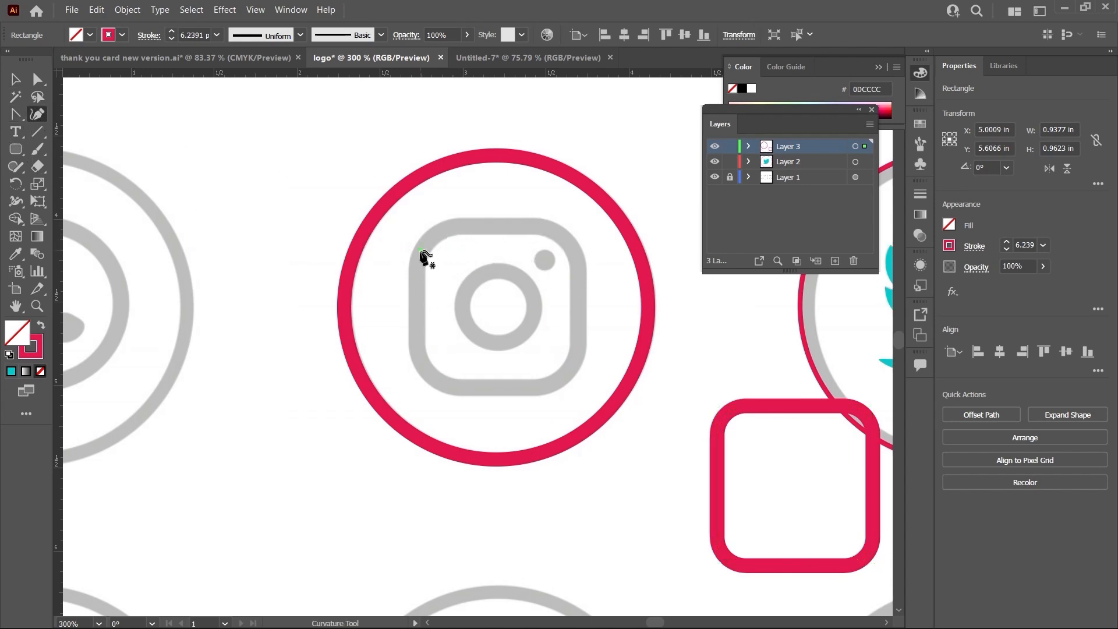
click(417, 346)
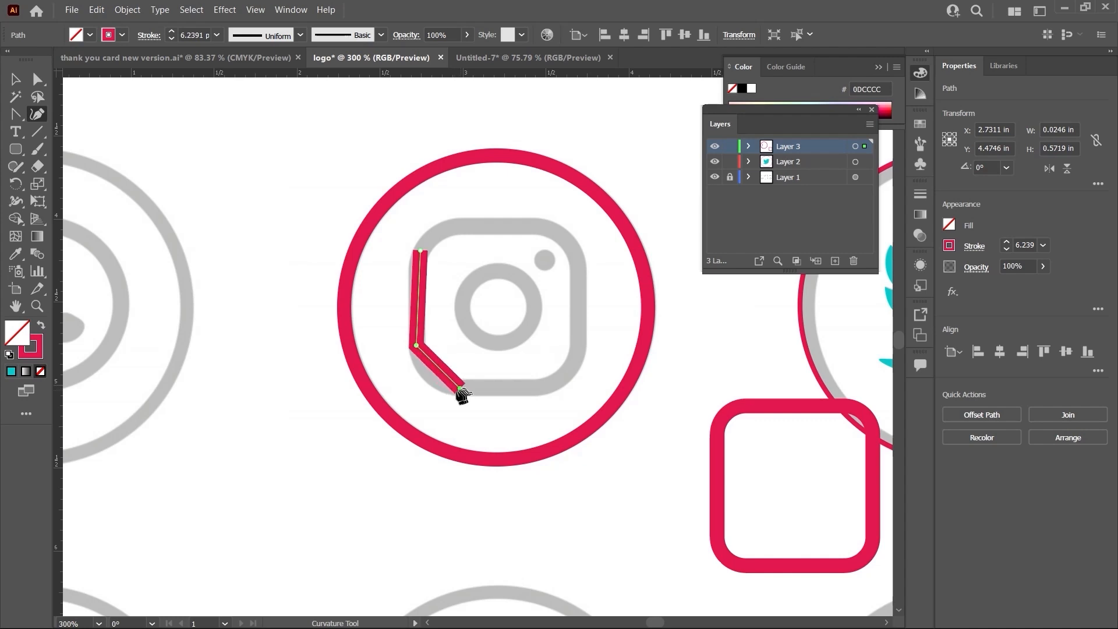
click(450, 389)
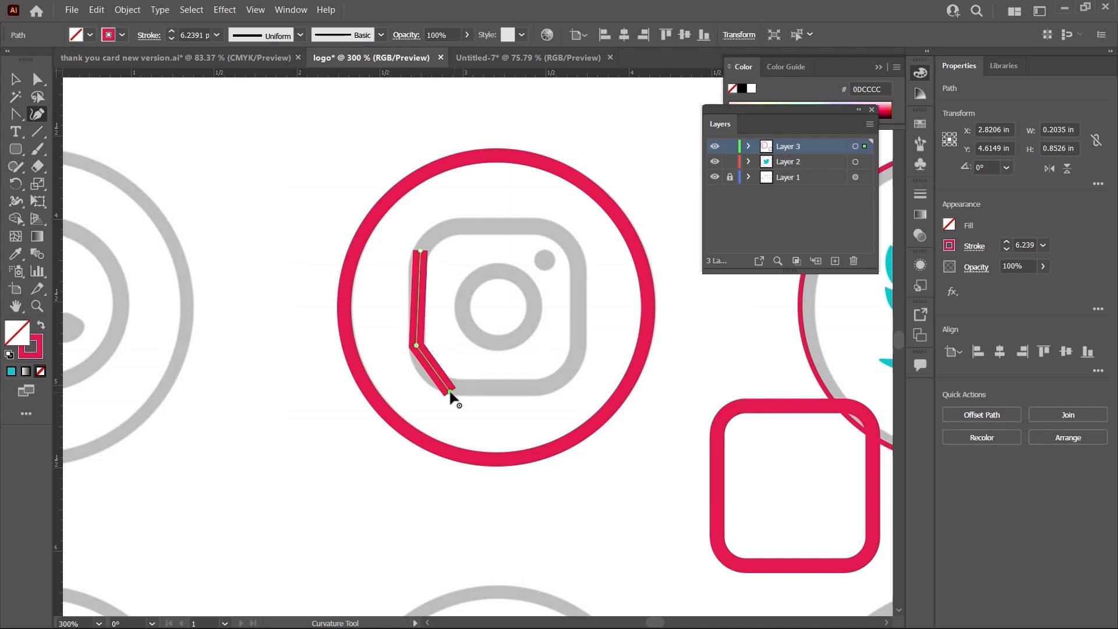
click(542, 389)
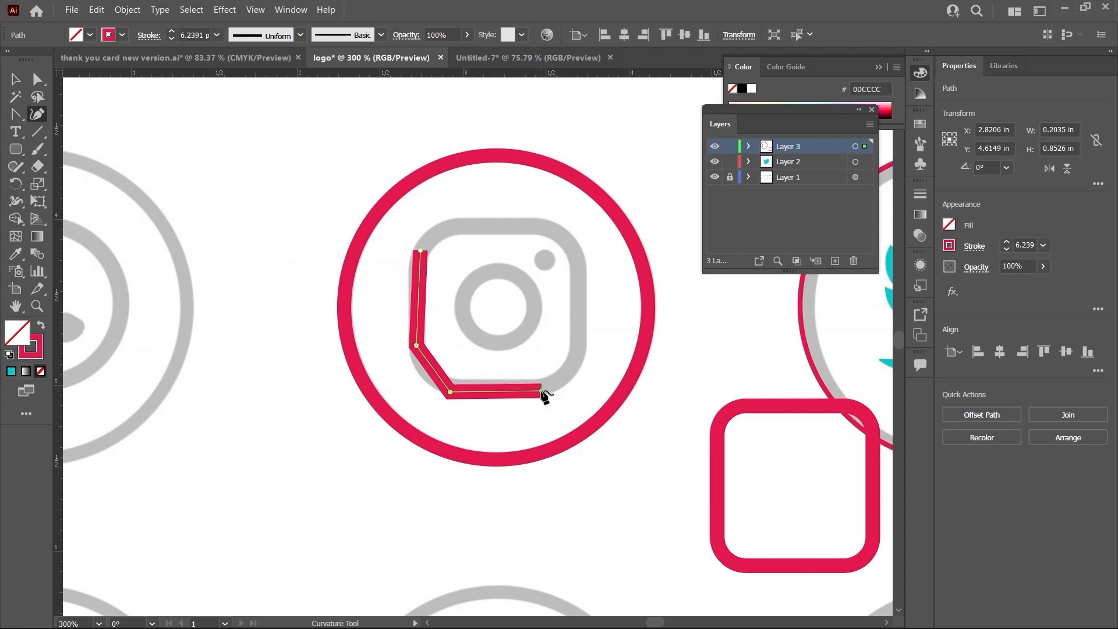
click(577, 351)
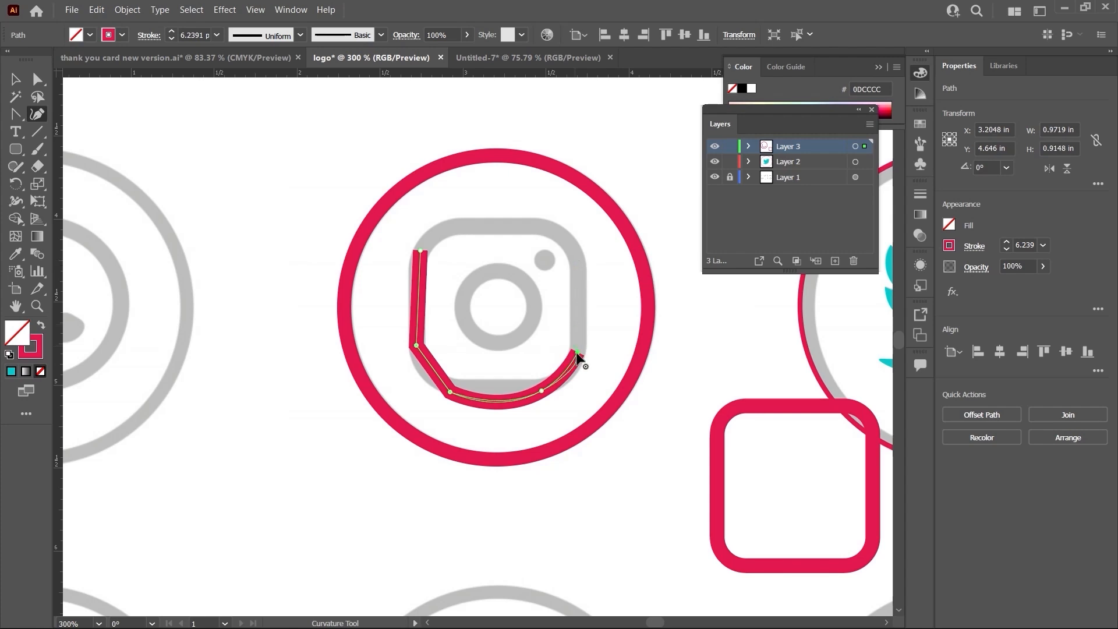
key(ctrl+z)
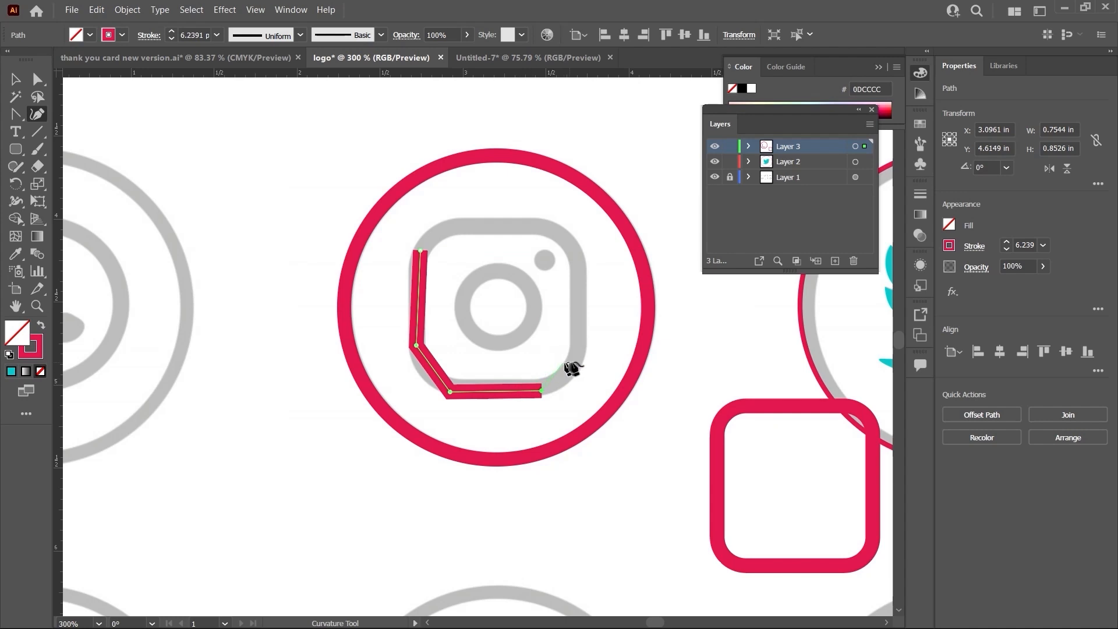
click(578, 354)
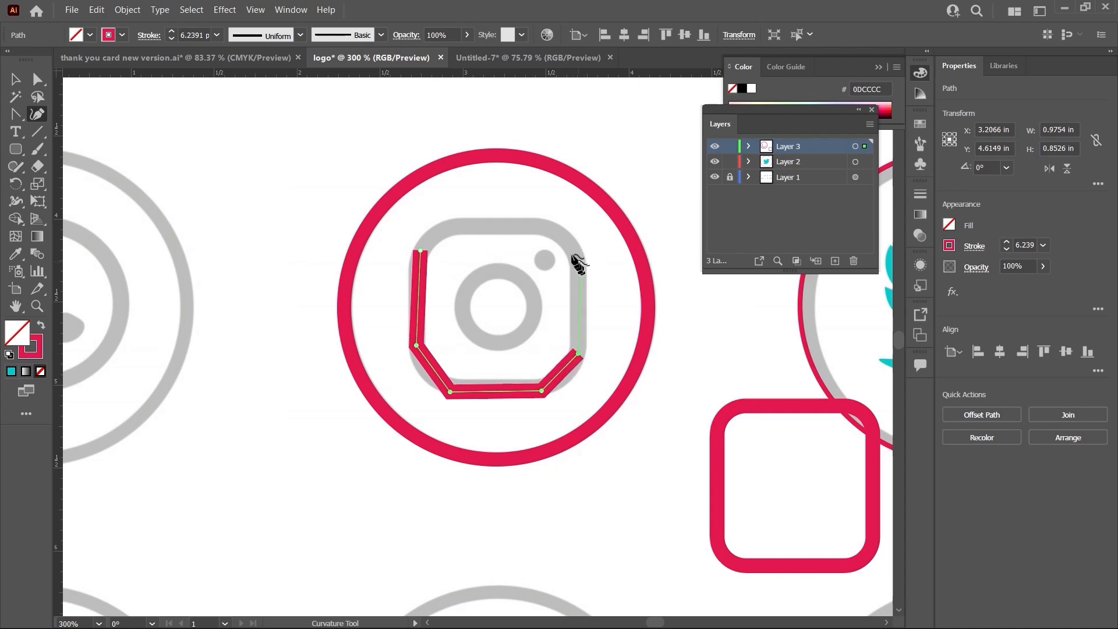
click(579, 258)
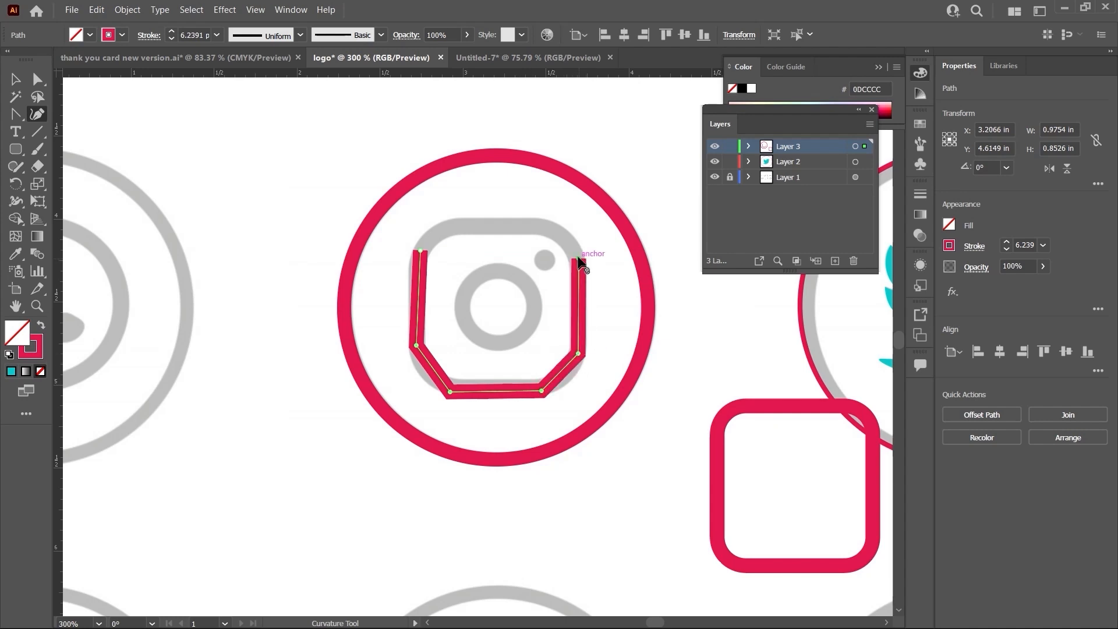
click(548, 224)
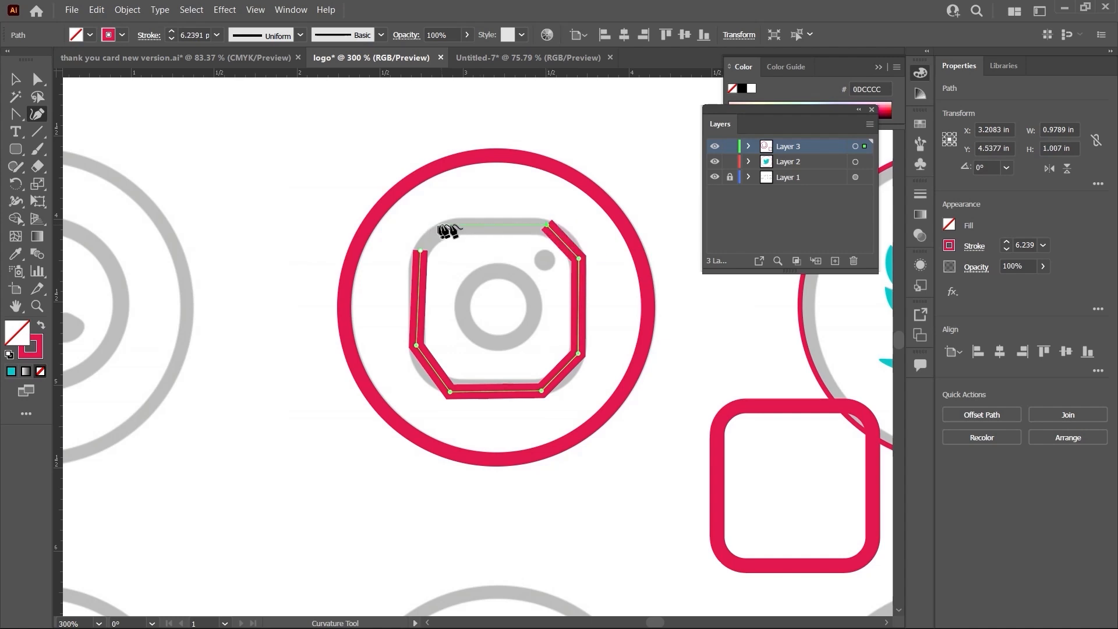
click(448, 226)
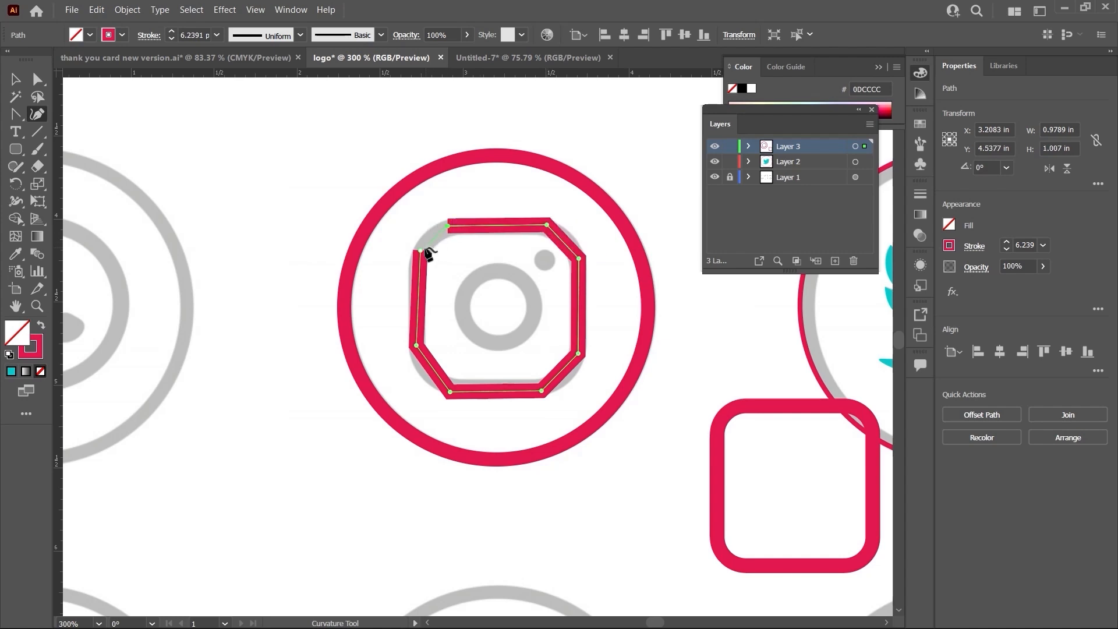
click(420, 251)
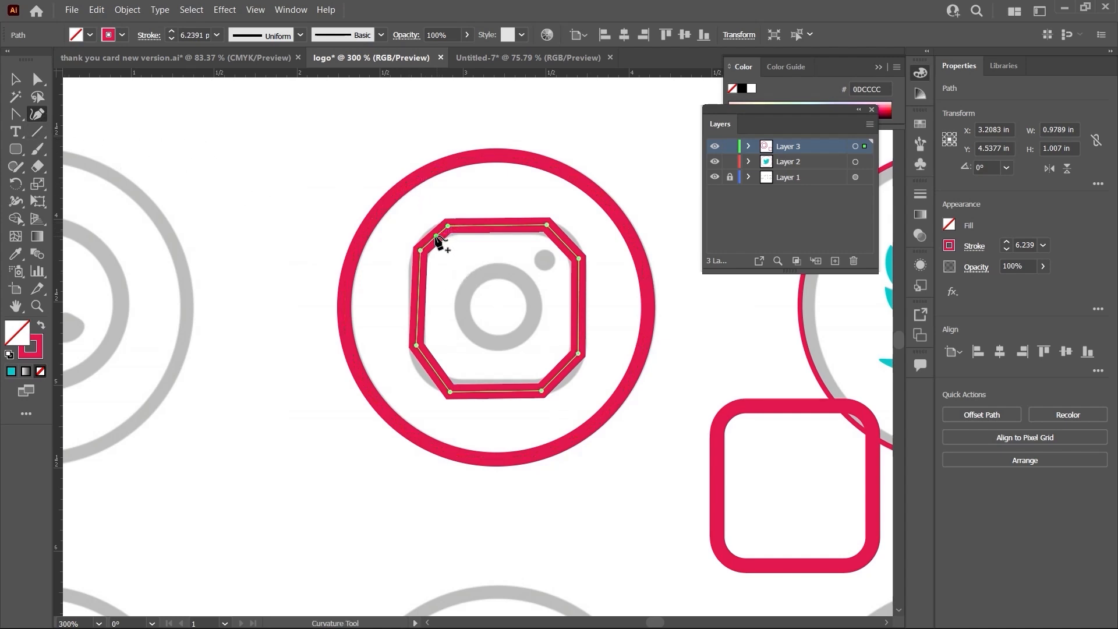
- Round the four cut corners of the camera body path by adding a curvature point in the middle of each
click(433, 235)
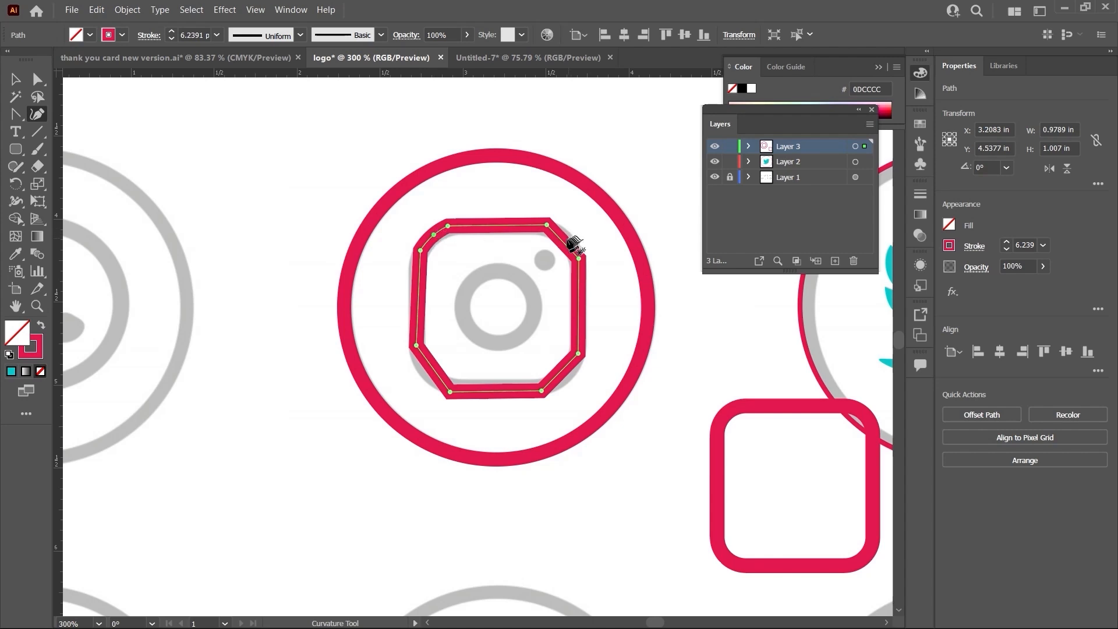
click(567, 239)
click(565, 371)
click(567, 373)
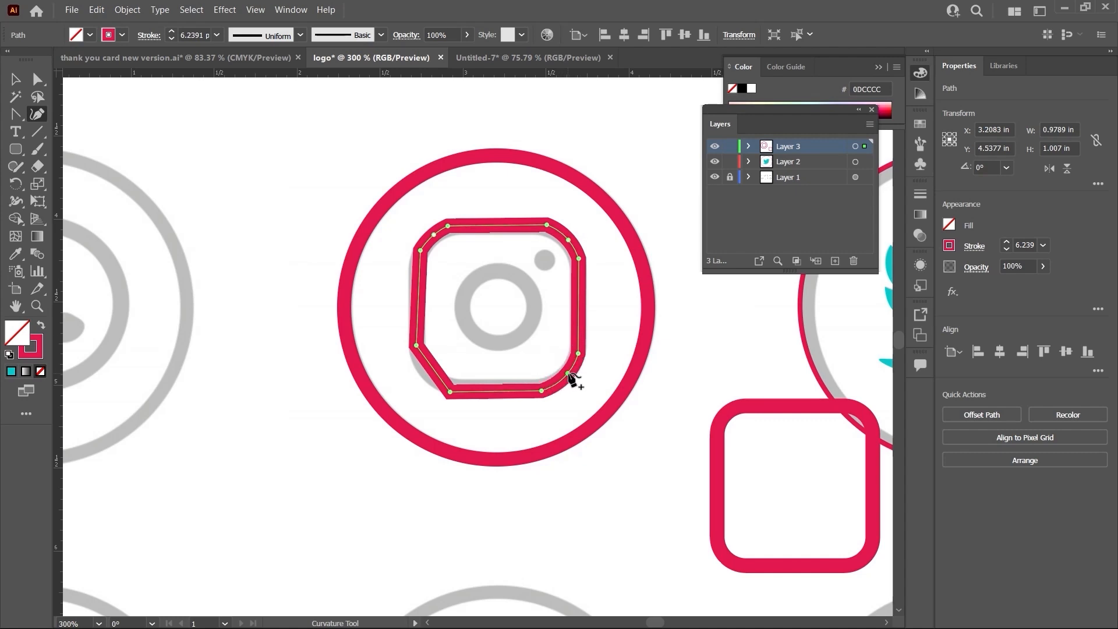
click(434, 369)
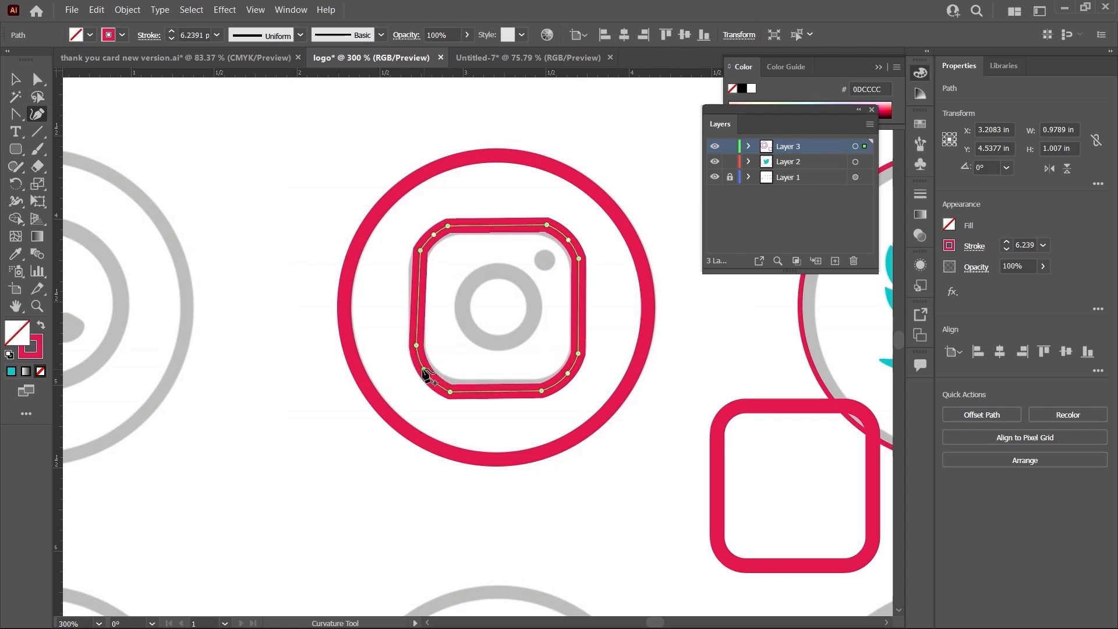
- Raise the two anchor points on the camera path's bottom edge slightly, and deselect the path
click(454, 387)
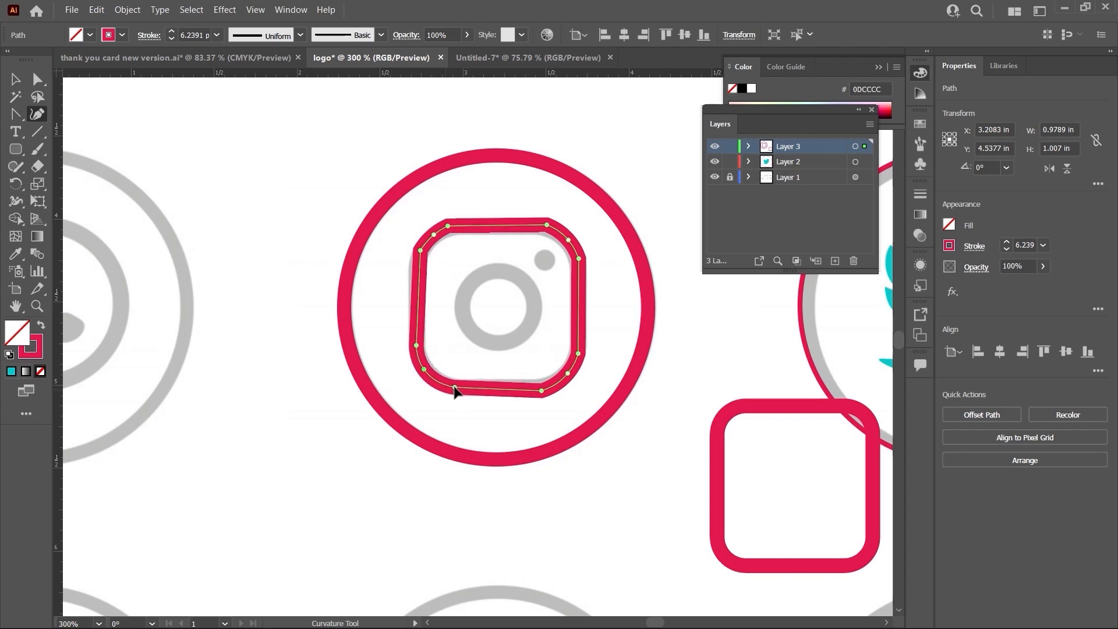
click(541, 388)
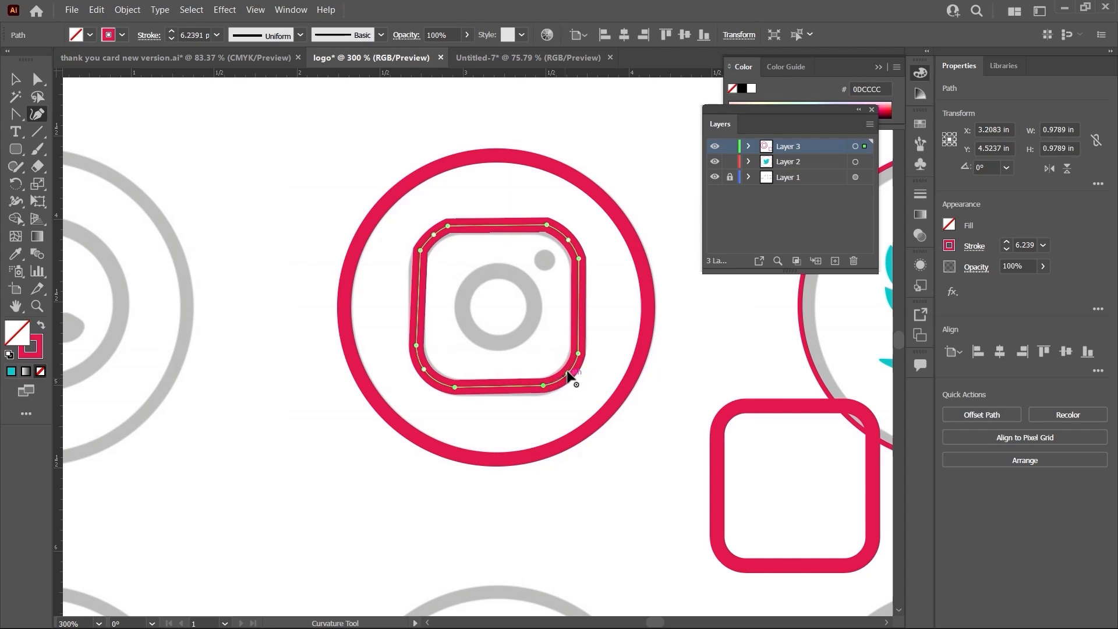
click(567, 376)
drag(546, 225, 546, 226)
click(569, 239)
click(16, 79)
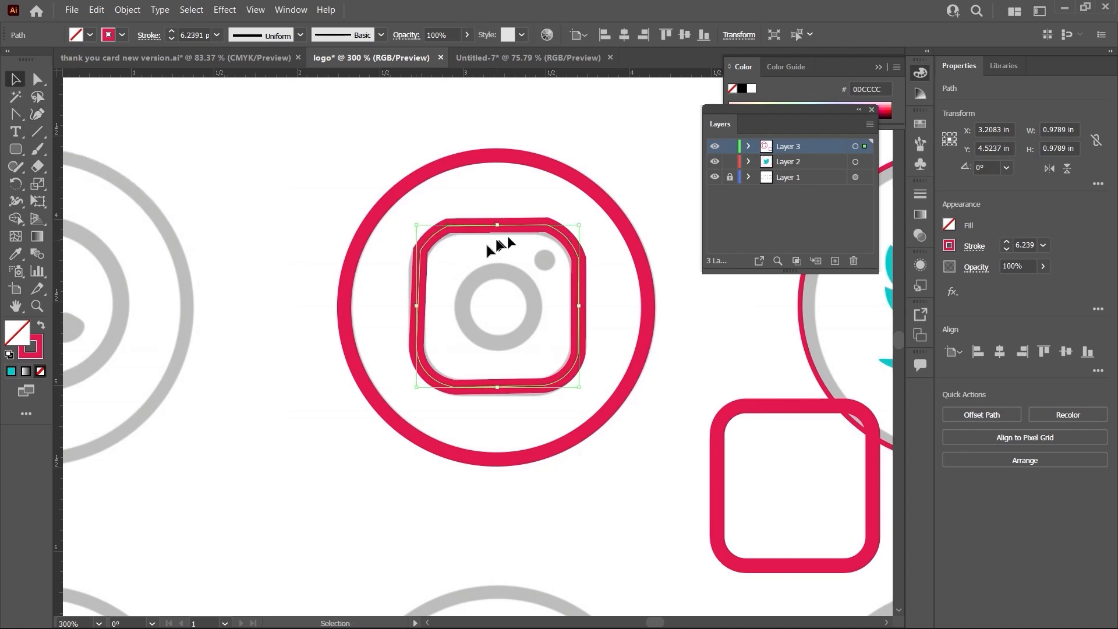
scroll(509, 222, down, 2)
click(635, 251)
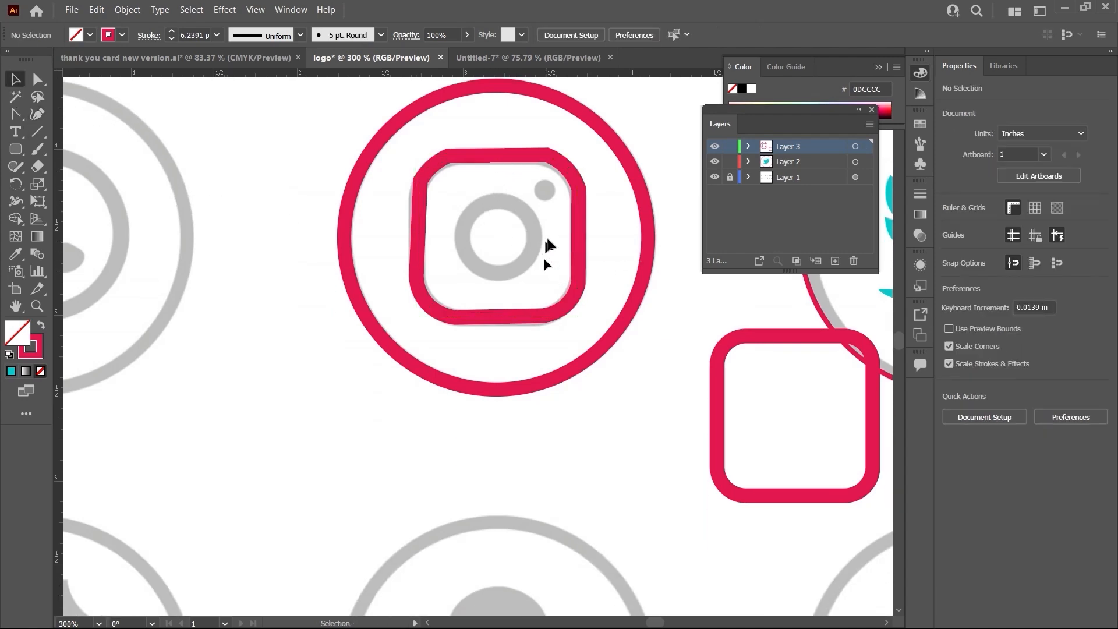
- Draw a circle over the camera lens with the Ellipse tool, center it on the lens and enlarge it to about 0.45 in
scroll(545, 256, up, 1)
click(15, 151)
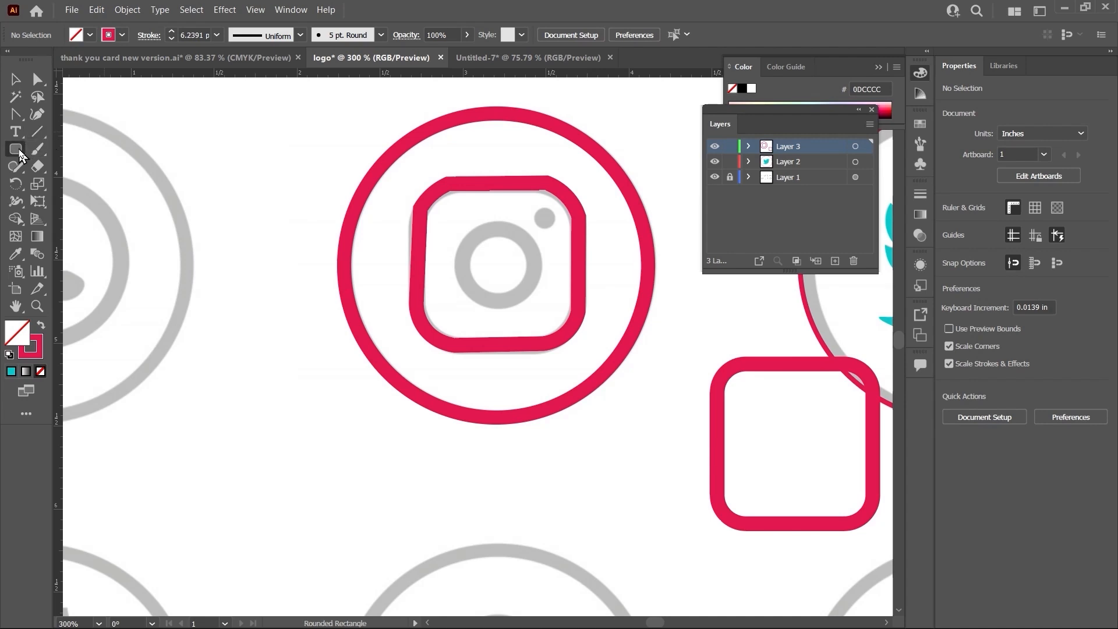
drag(17, 155, 96, 186)
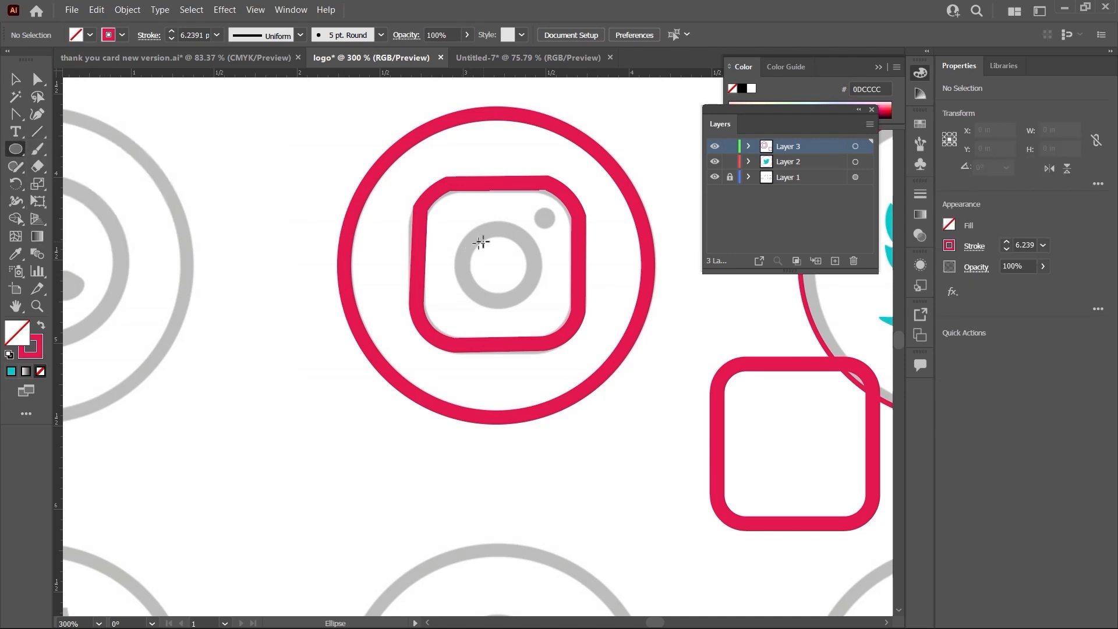
drag(481, 240, 522, 293)
key(v)
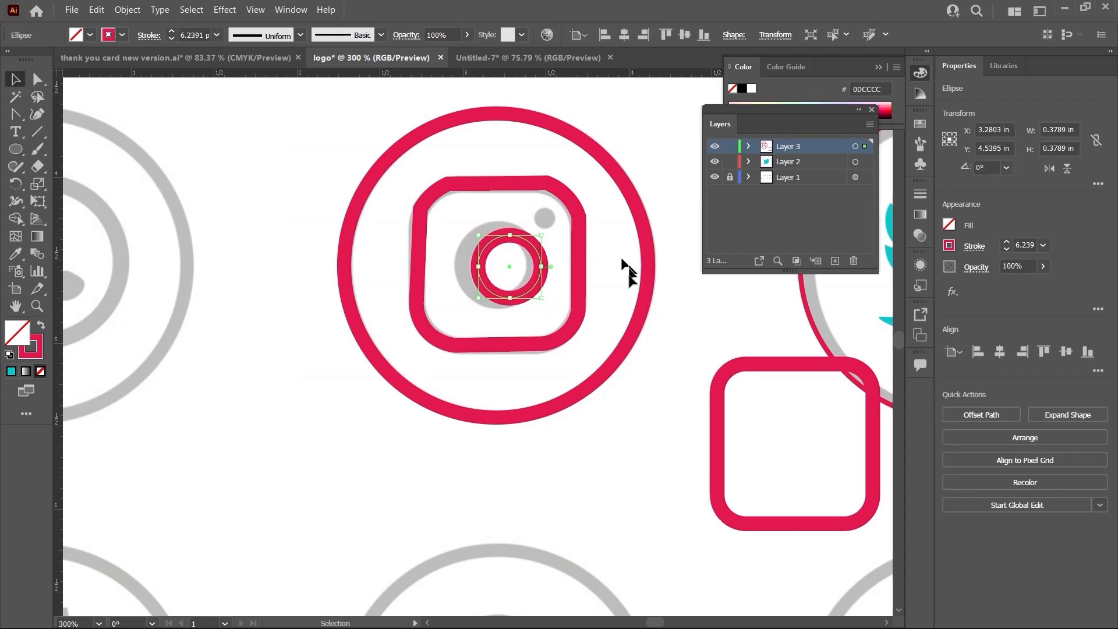
mouse_move(531, 255)
mouse_down()
mouse_move(521, 243)
mouse_move(519, 252)
mouse_up()
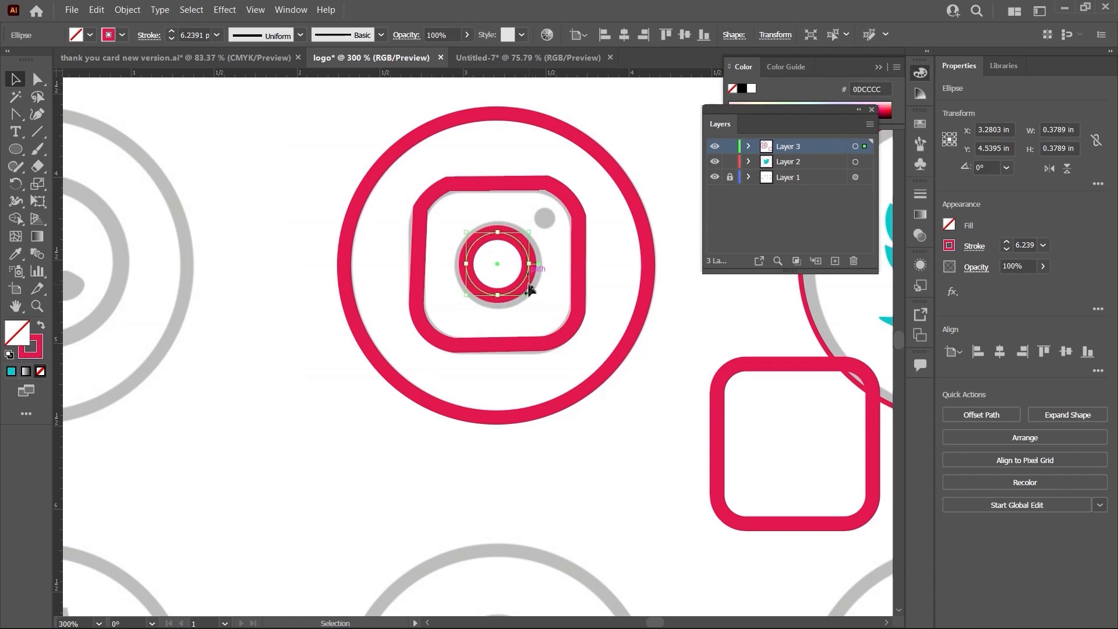
mouse_move(530, 297)
mouse_down()
mouse_move(554, 305)
mouse_move(527, 273)
mouse_move(535, 283)
mouse_up()
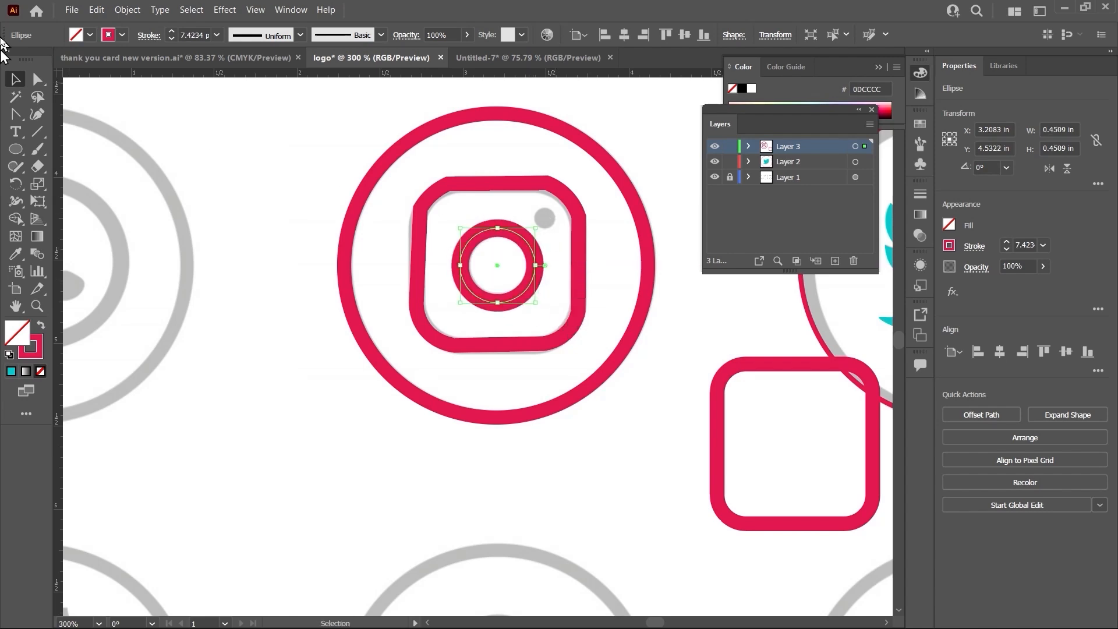
- Draw a small circle over the camera's flash dot, swap its fill and stroke, and enlarge it to about 0.16 in
click(16, 149)
drag(540, 210, 554, 223)
click(15, 79)
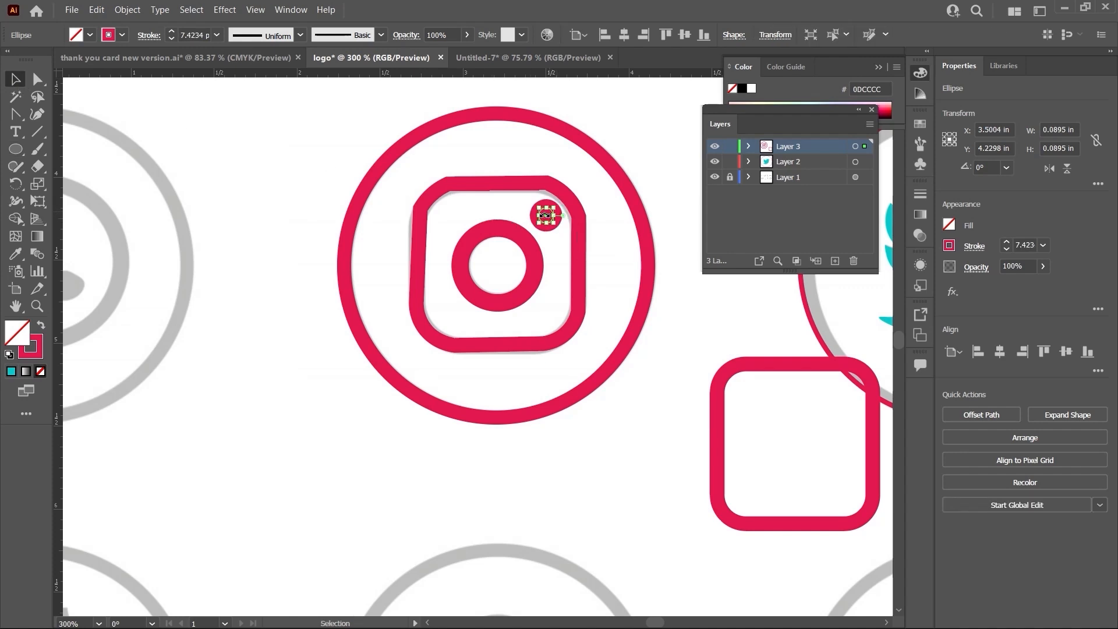
click(41, 325)
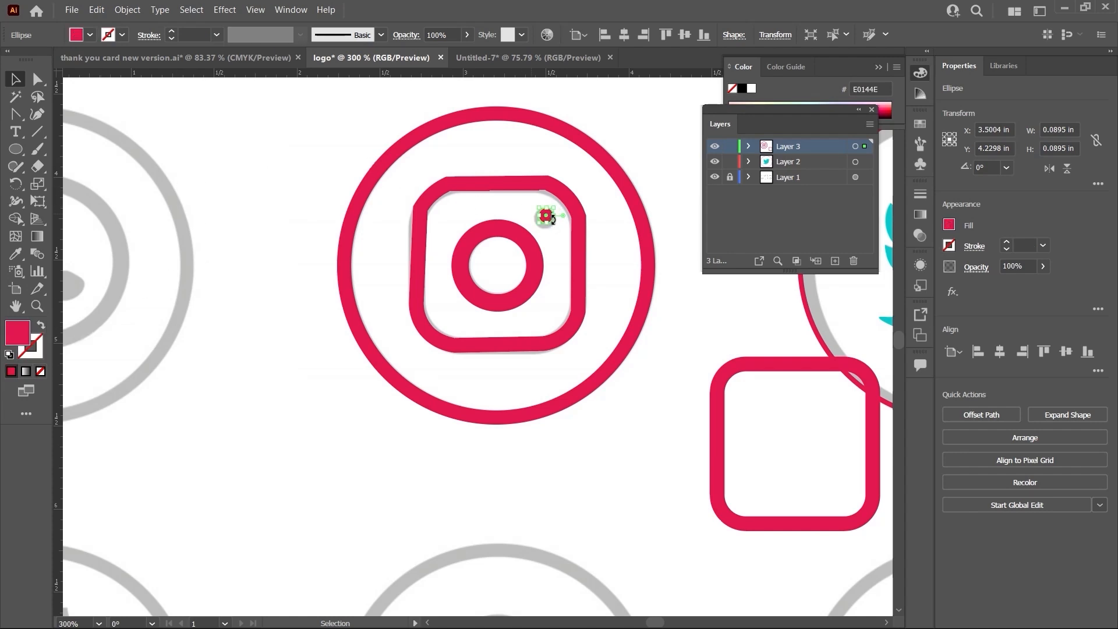
mouse_move(556, 224)
mouse_down()
mouse_move(562, 233)
mouse_move(548, 220)
mouse_up()
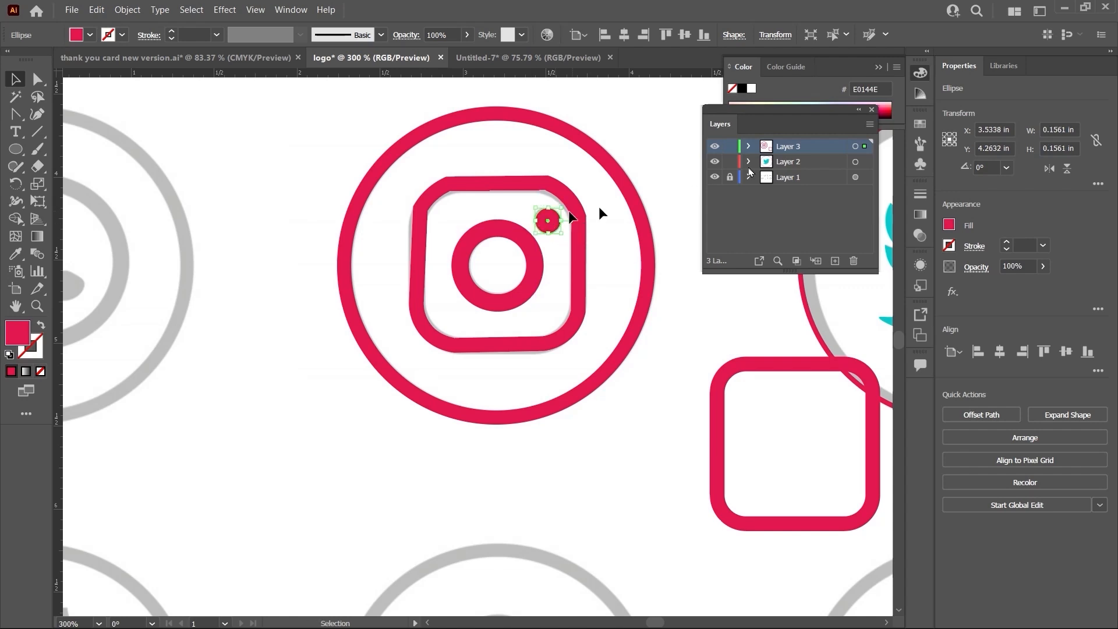
- Hide Layer 1 with the reference icons and deselect the flash dot
click(715, 177)
scroll(489, 252, up, 2)
click(610, 404)
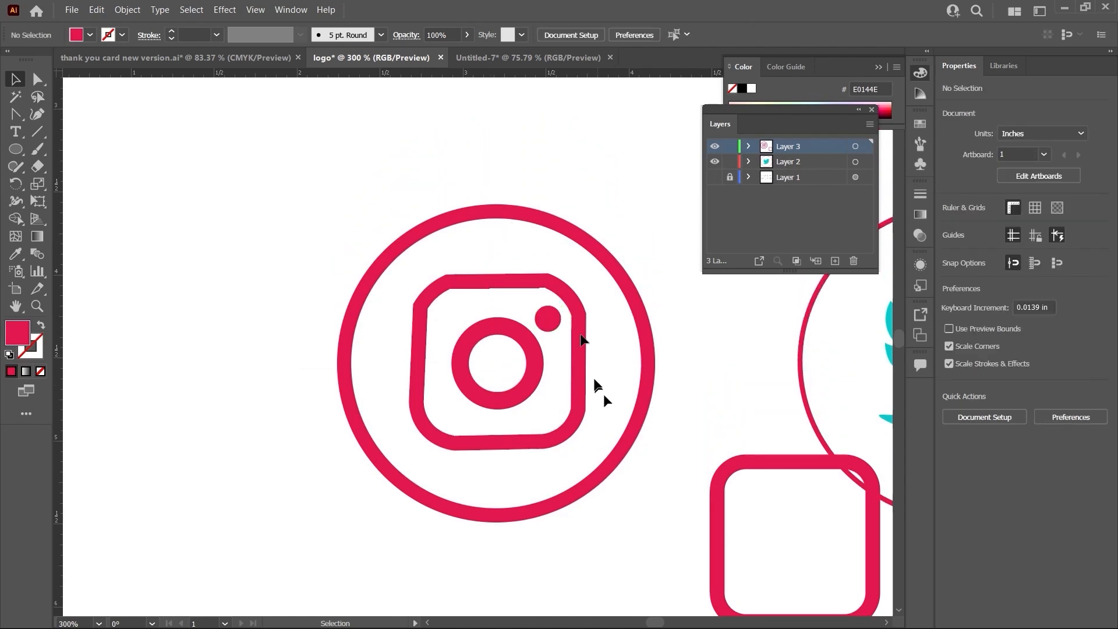
scroll(577, 323, up, 1)
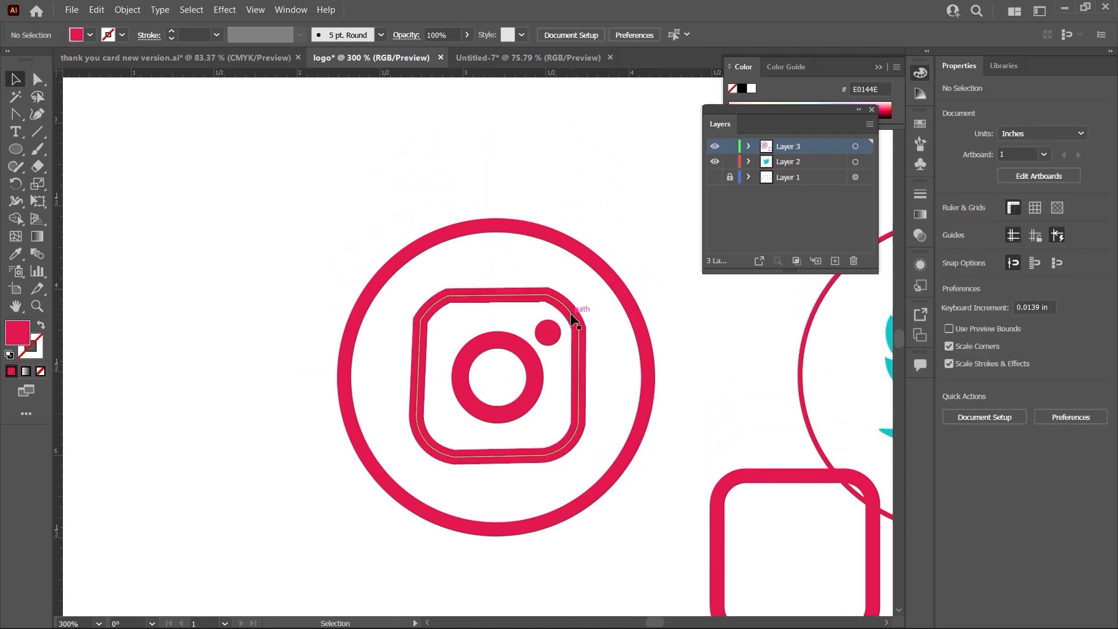
- Pull the lower anchor point of the camera path's upper-left corner slightly outward with the Curvature tool
key(ctrl+plus)
key(ctrl+plus)
key(ctrl+plus)
key(space)
drag(604, 257, 481, 228)
click(578, 202)
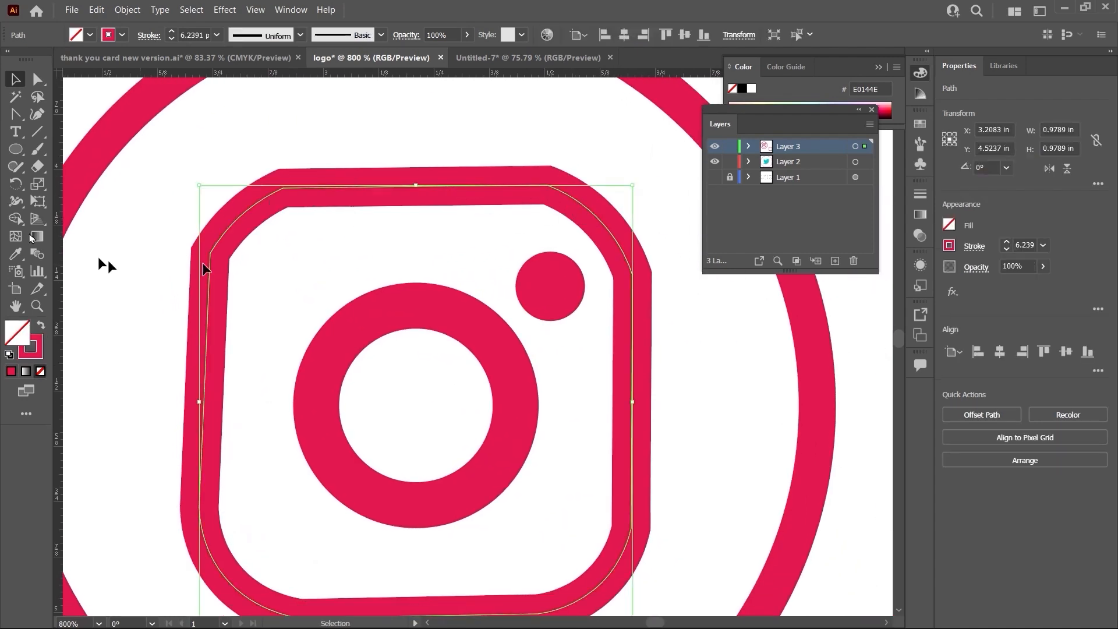
click(37, 115)
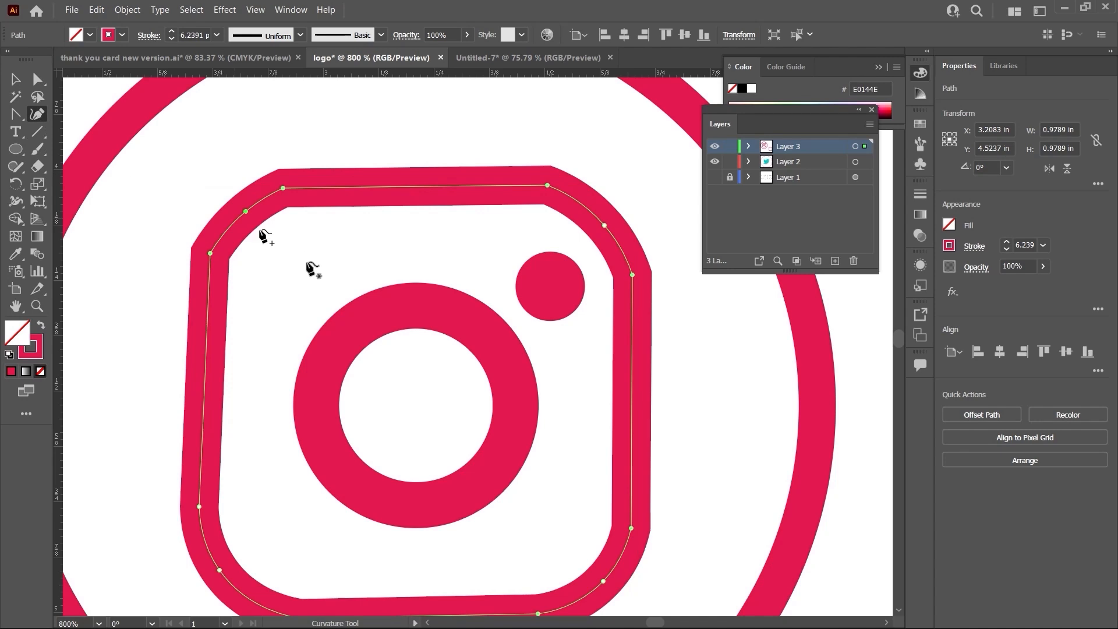
drag(210, 254, 207, 250)
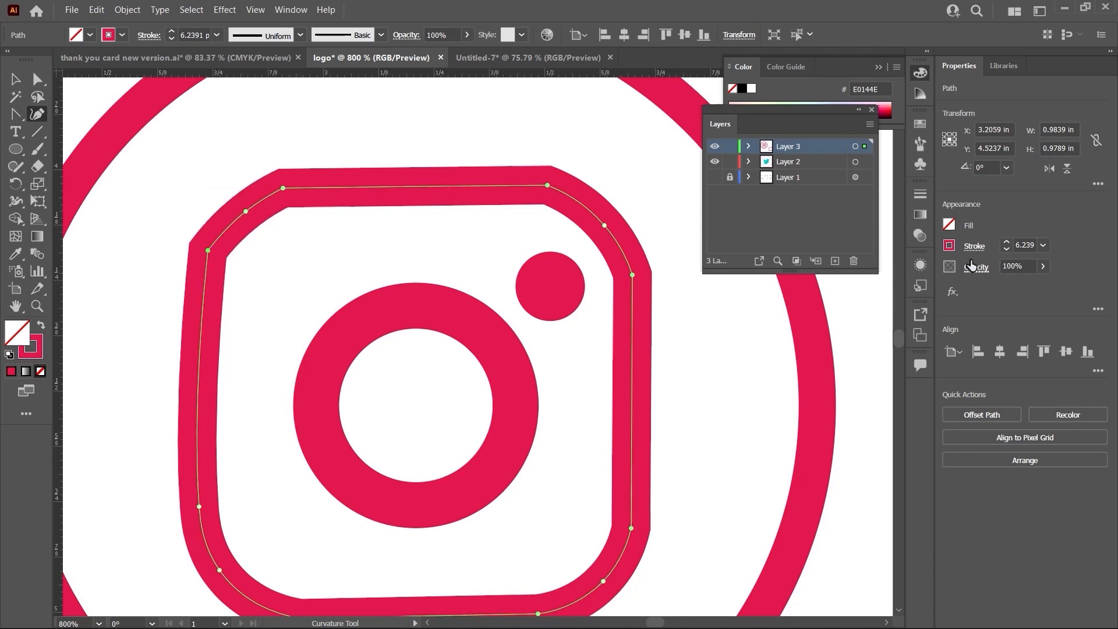
- Try an 8 pt stroke on the camera body path, and reduce its stroke weight to 4 pt
click(1006, 242)
click(1007, 243)
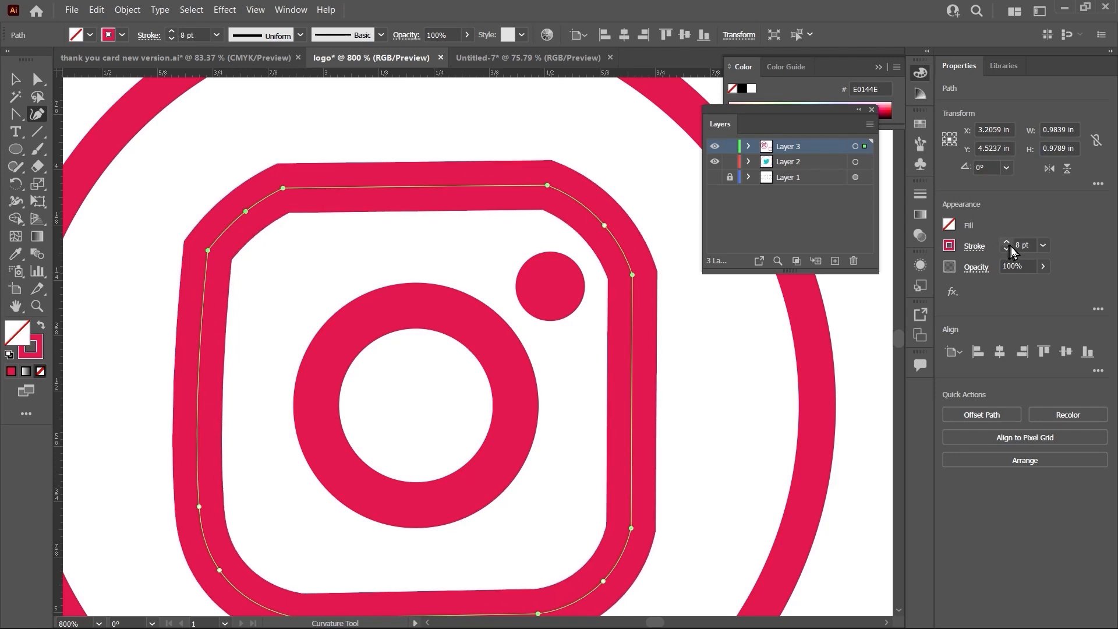
click(1008, 250)
click(1008, 250)
click(1007, 250)
click(1007, 250)
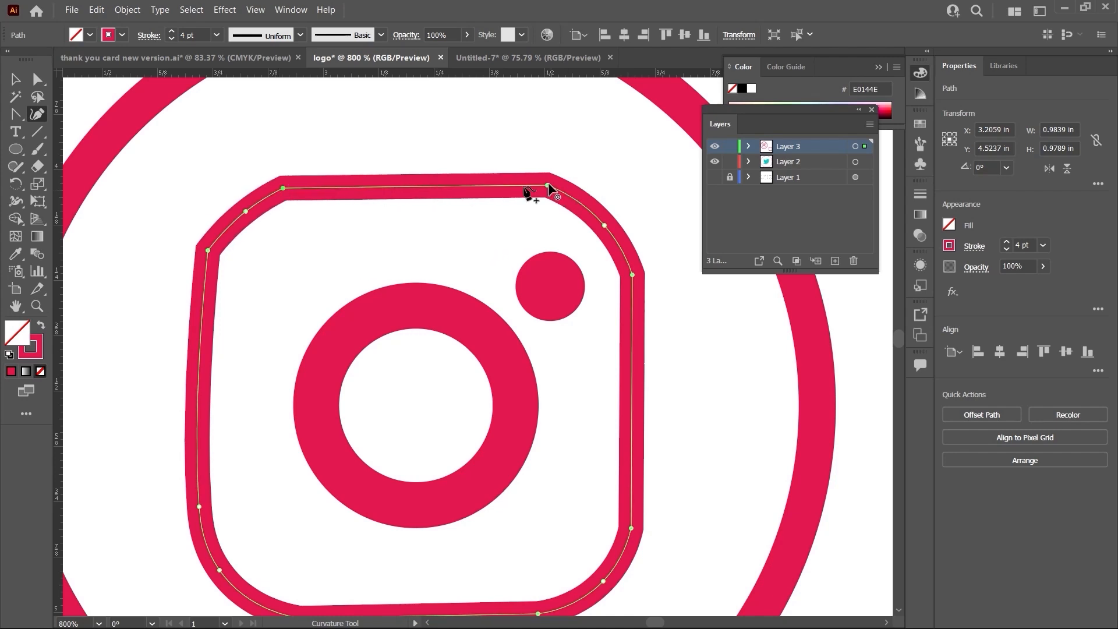
- Bow the camera path's top and right edges slightly outward with an added curvature point on each, and deselect the path
drag(442, 187, 440, 180)
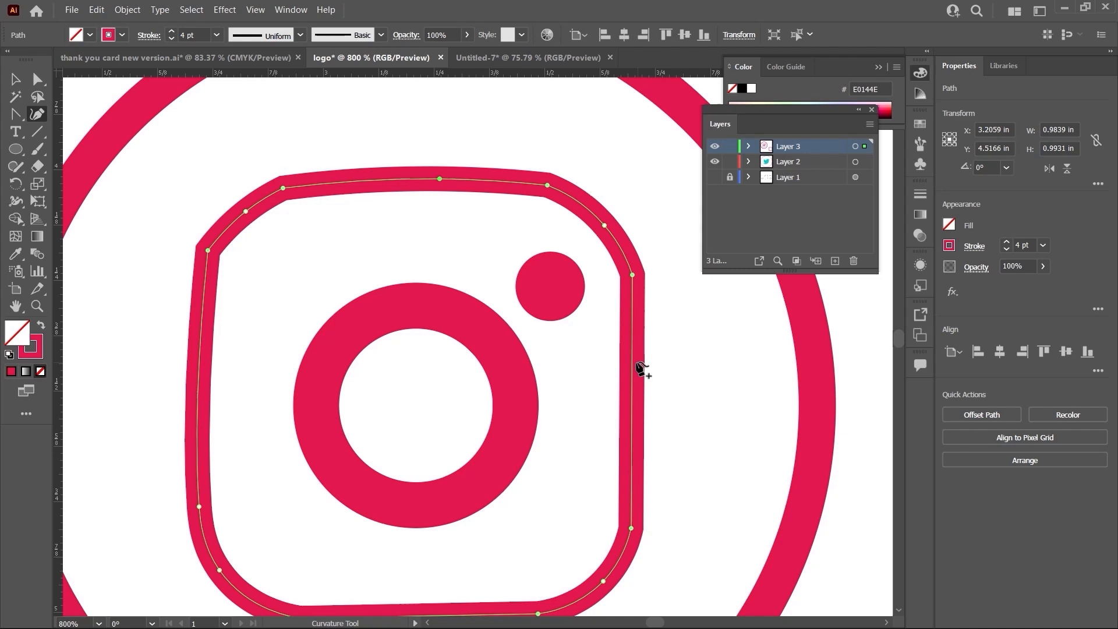
drag(636, 362, 639, 361)
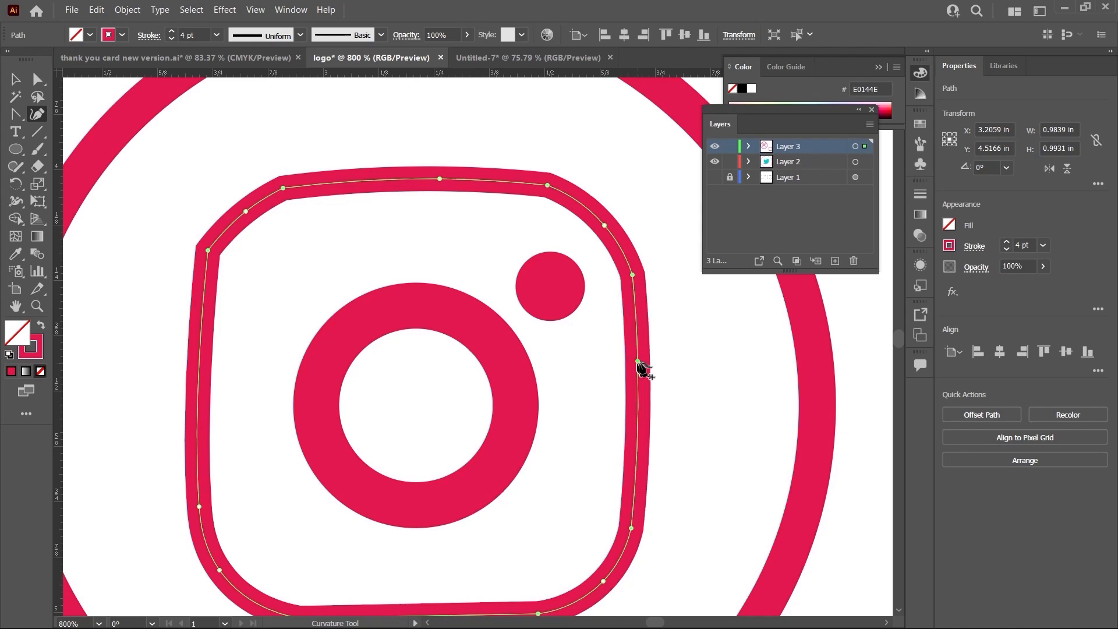
scroll(622, 367, down, 4)
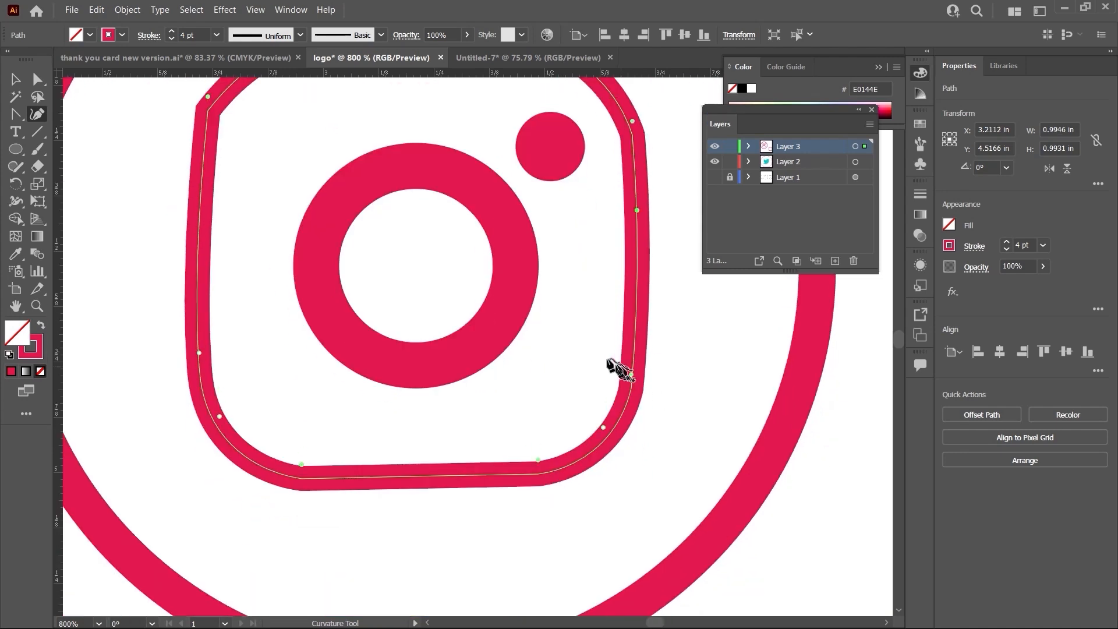
scroll(494, 402, down, 3)
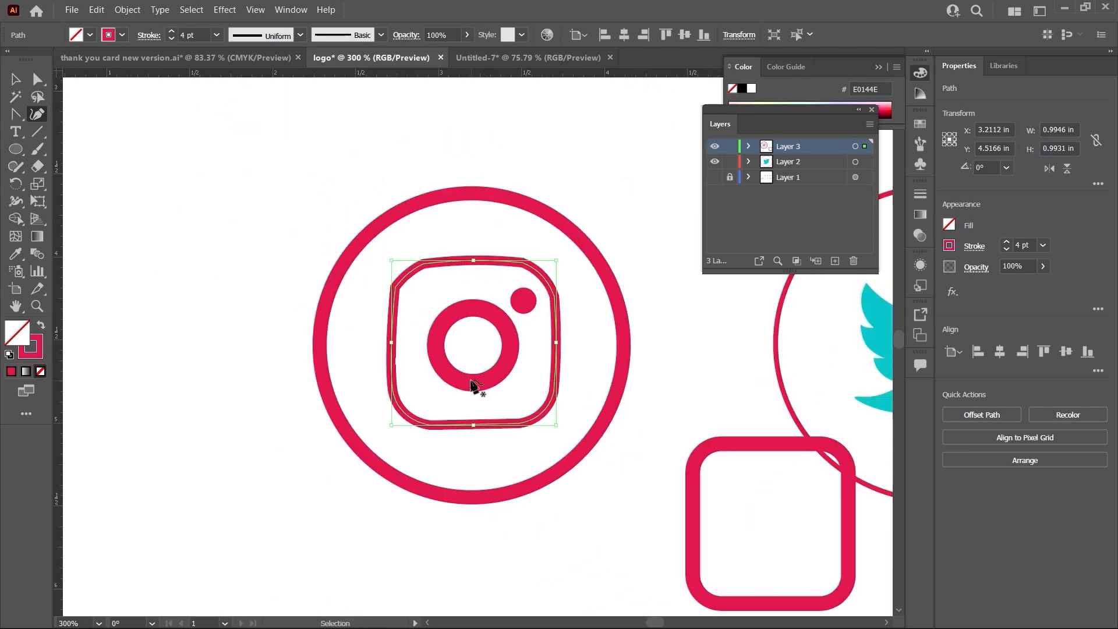
click(16, 79)
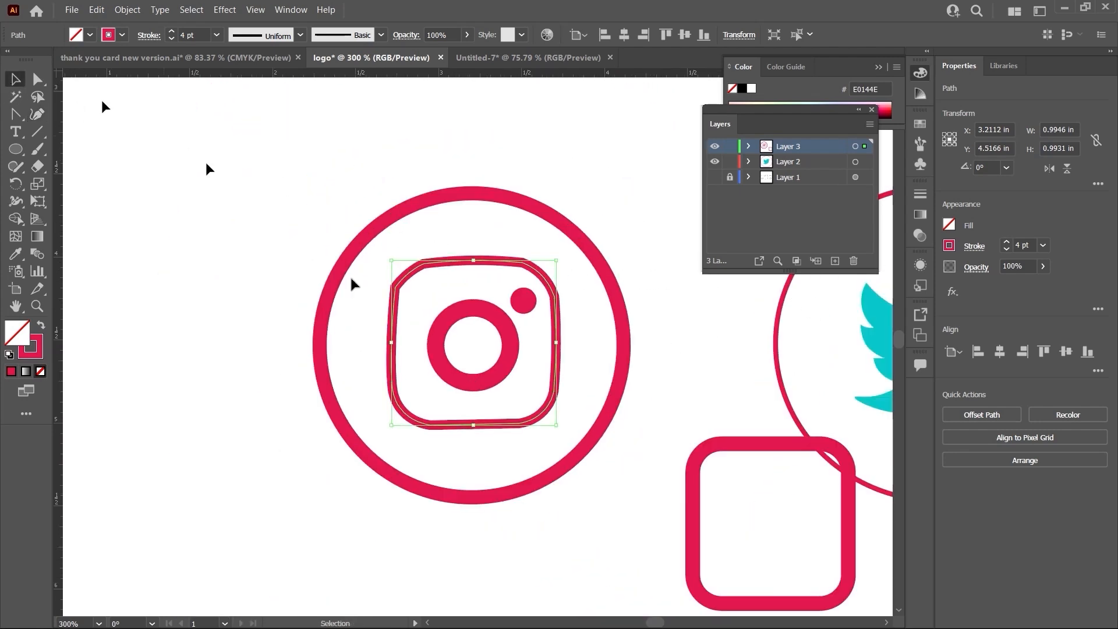
click(313, 288)
- Select the hand-traced camera body path and lock it
scroll(524, 327, down, 3)
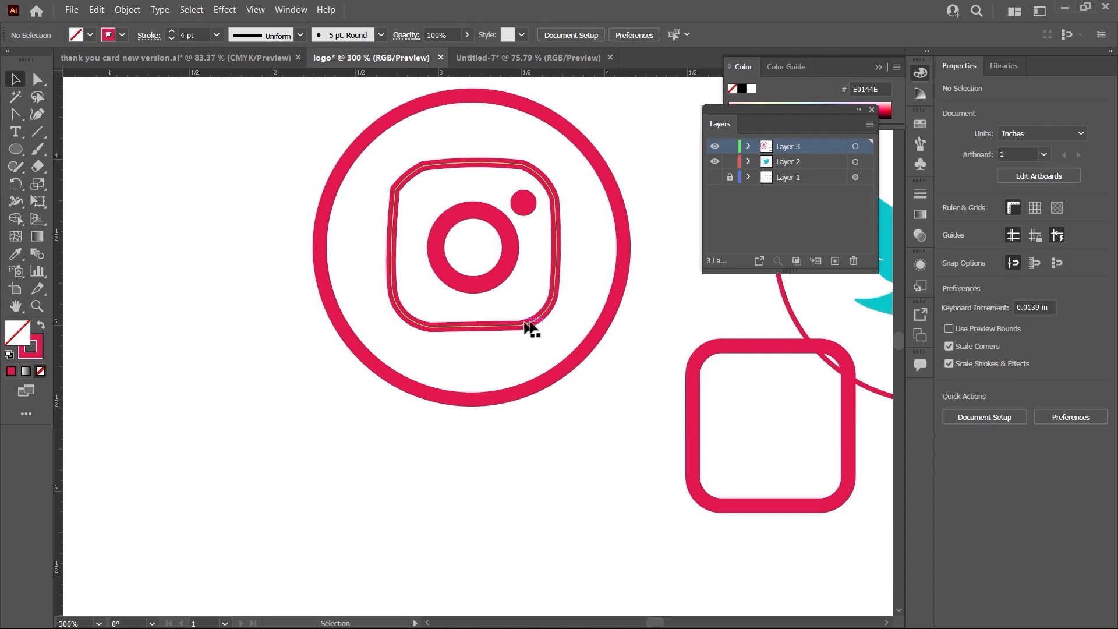
scroll(529, 326, down, 1)
scroll(530, 329, up, 2)
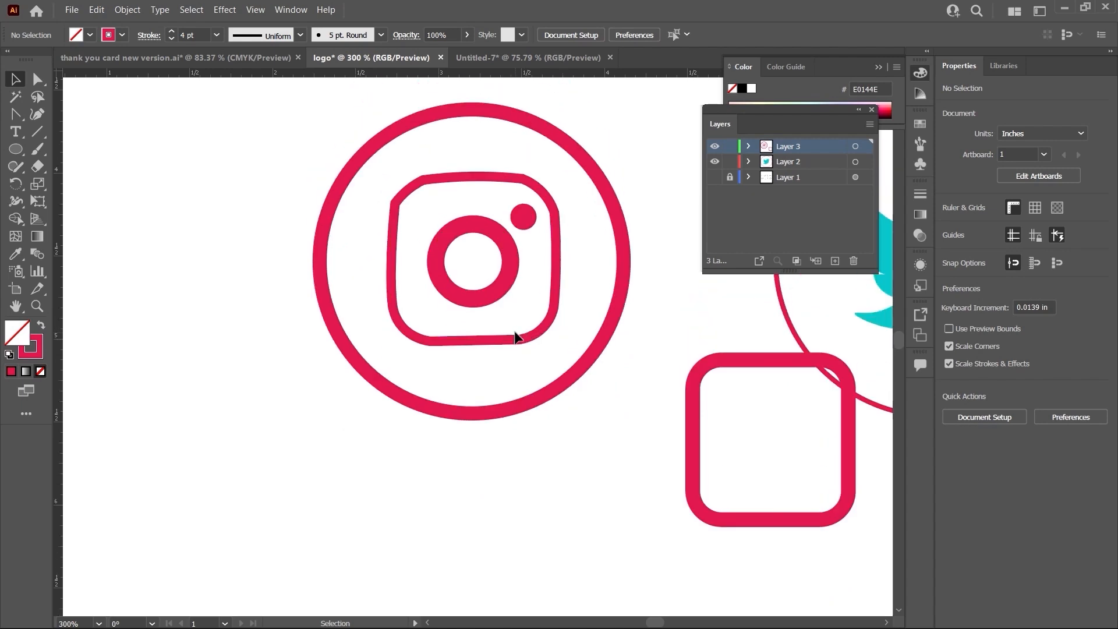
click(523, 344)
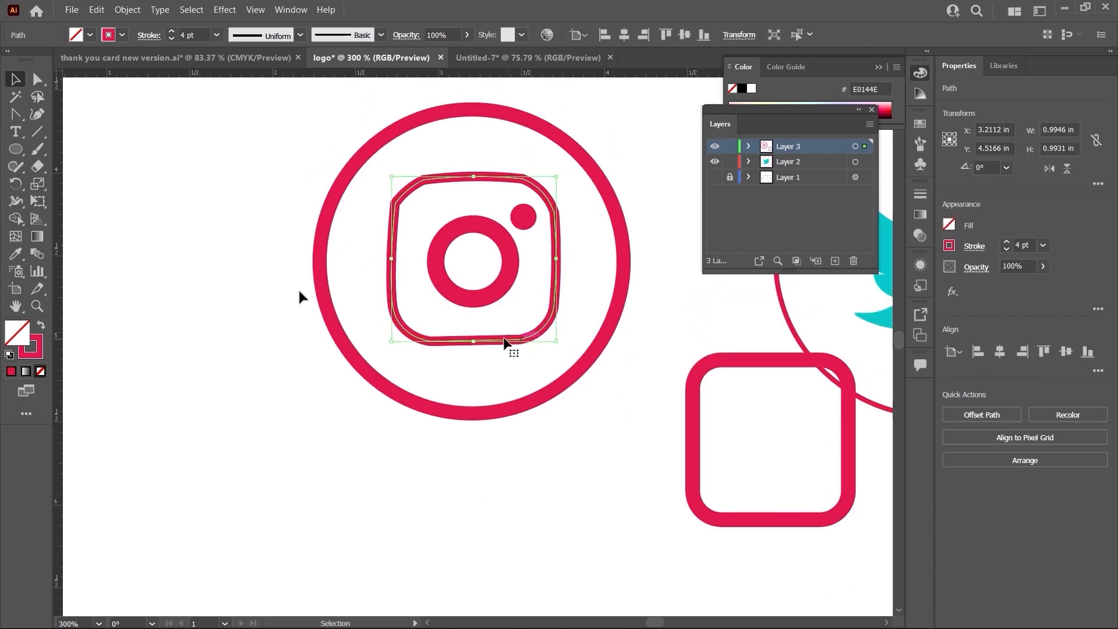
click(362, 261)
click(486, 177)
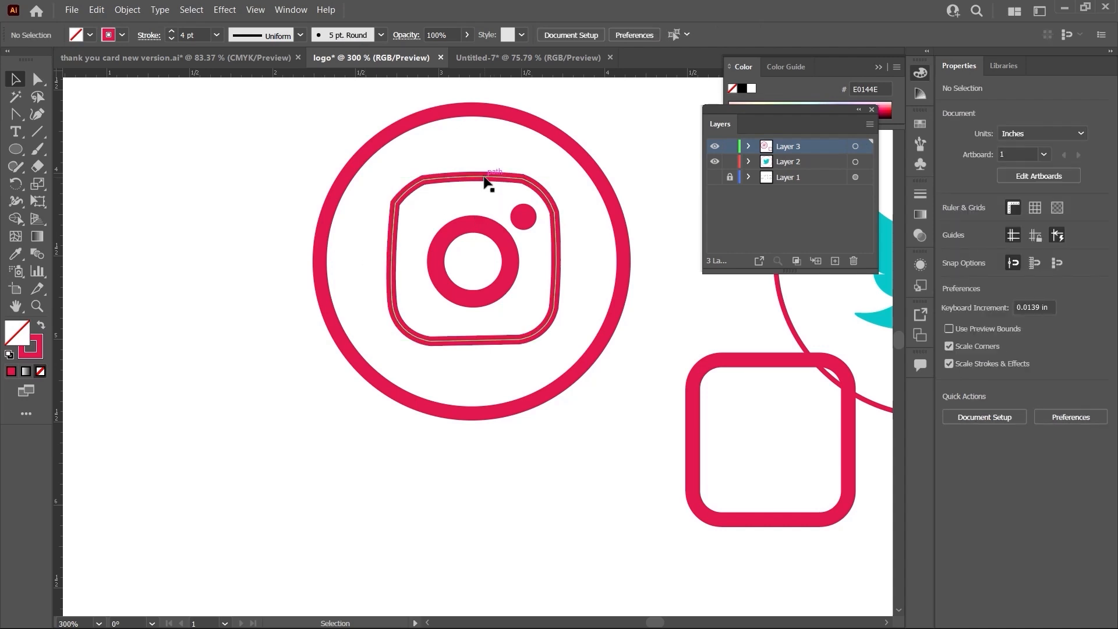
click(128, 10)
mouse_move(174, 110)
click(379, 111)
- Draw a rounded rectangle about 0.95 in square over the locked camera body path, and deselect it
drag(21, 152, 119, 162)
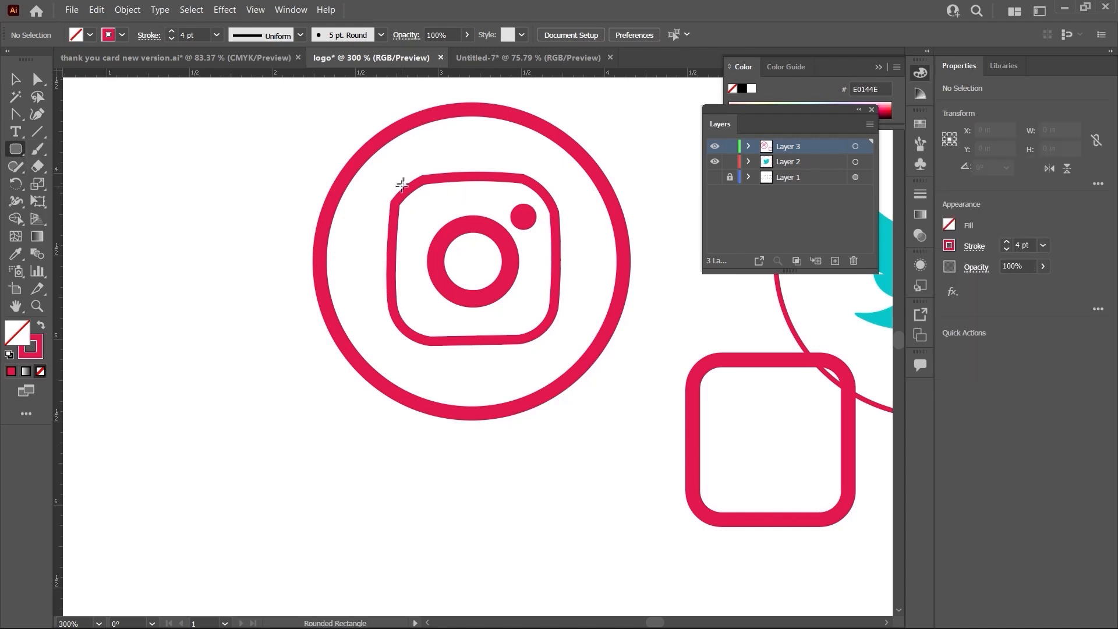
drag(397, 179, 554, 337)
click(16, 79)
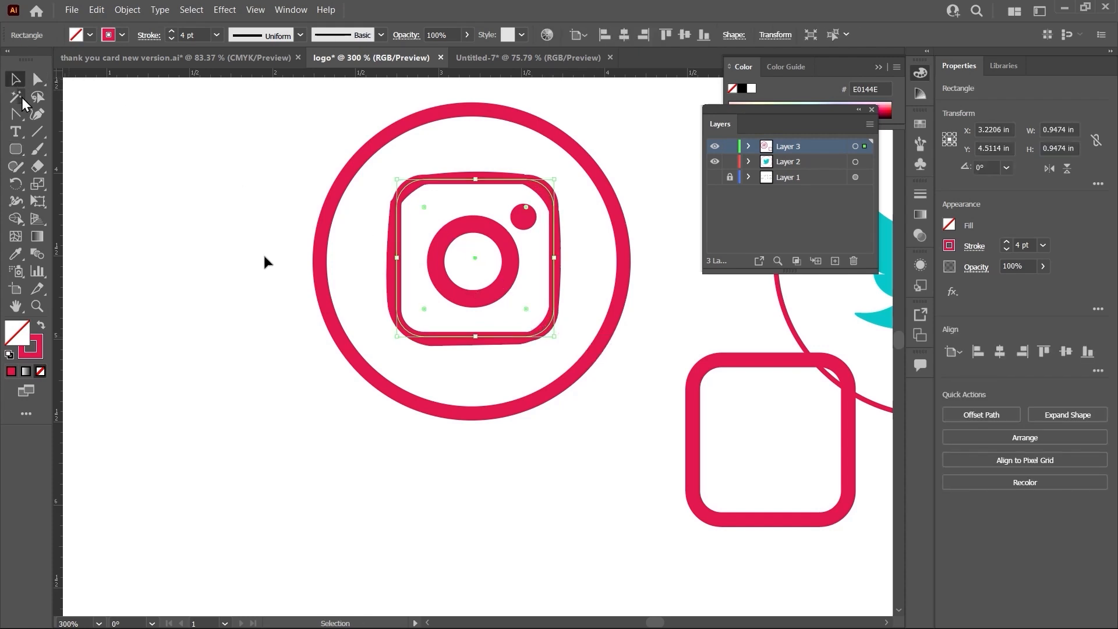
click(485, 351)
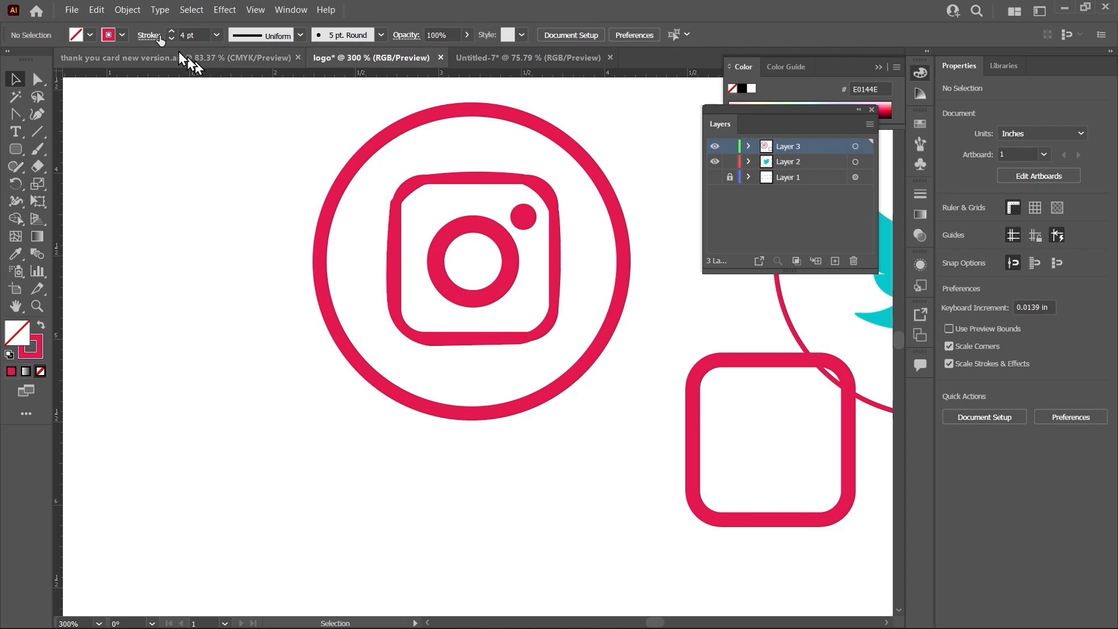
- Unlock all locked objects
click(128, 10)
click(155, 124)
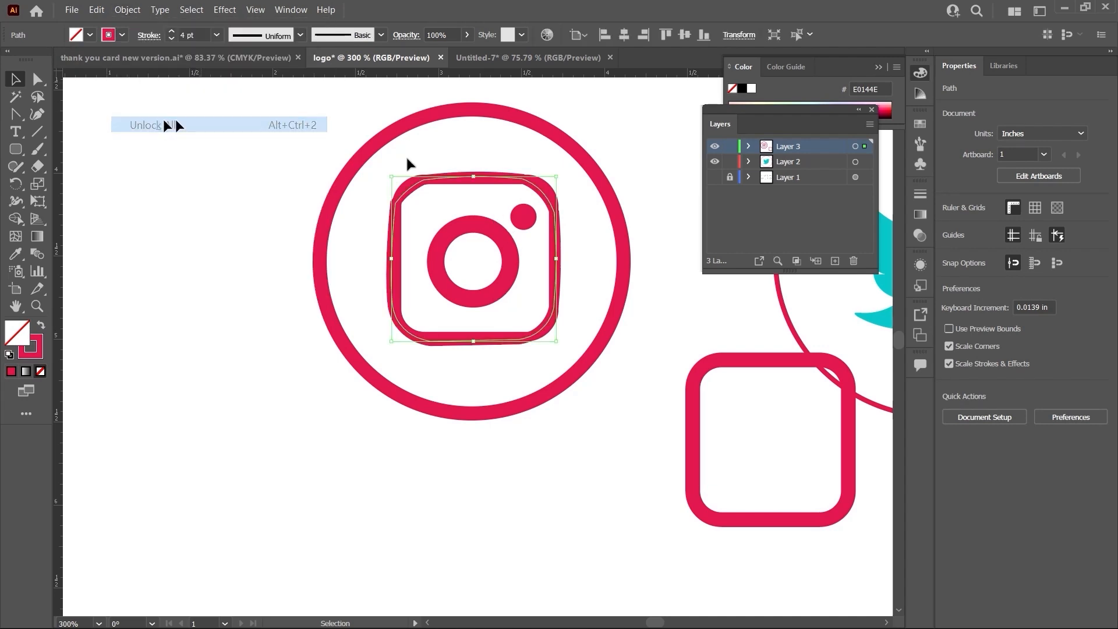
- Delete the hand-traced camera body path, restoring the rounded rectangle if it gets removed by mistake
click(577, 218)
mouse_move(556, 226)
mouse_down()
mouse_move(547, 274)
mouse_move(550, 214)
mouse_up()
key(Delete)
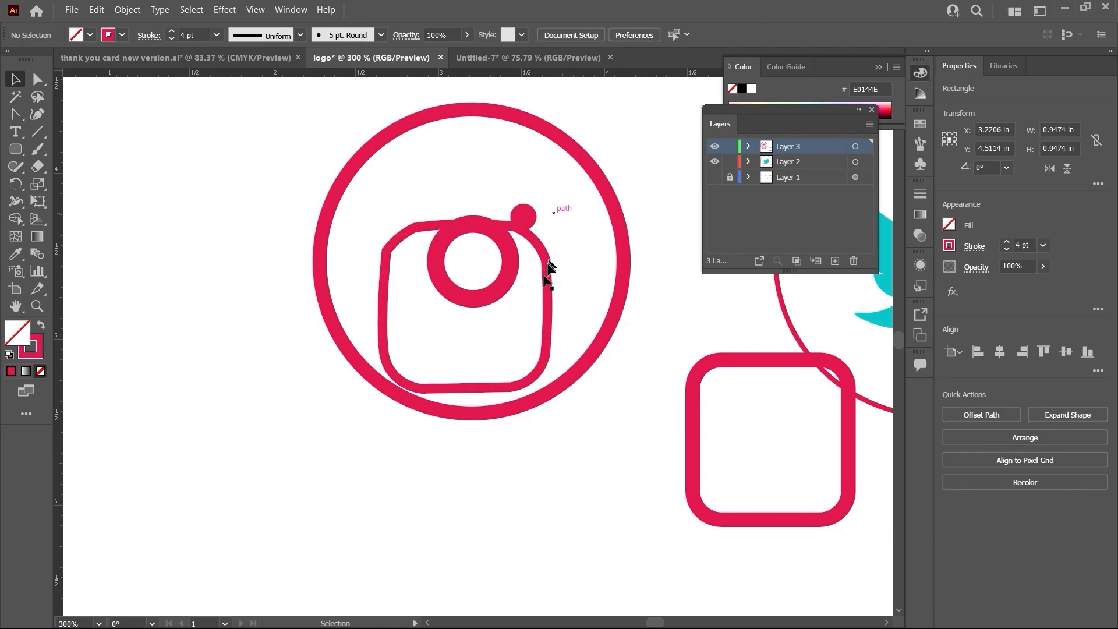
key(ctrl+z)
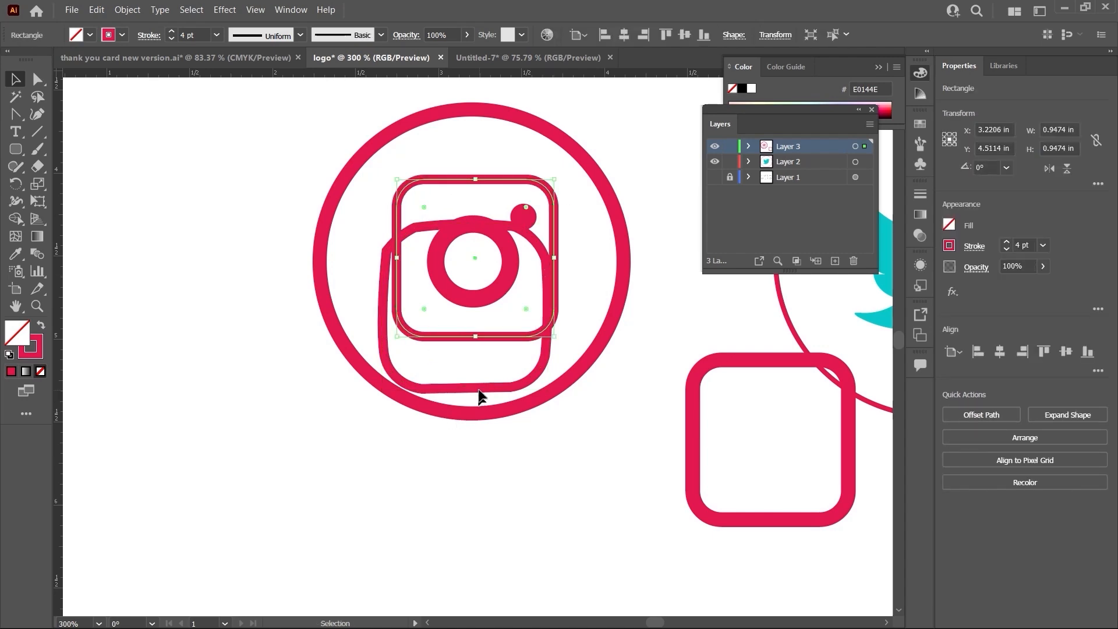
click(480, 388)
key(Delete)
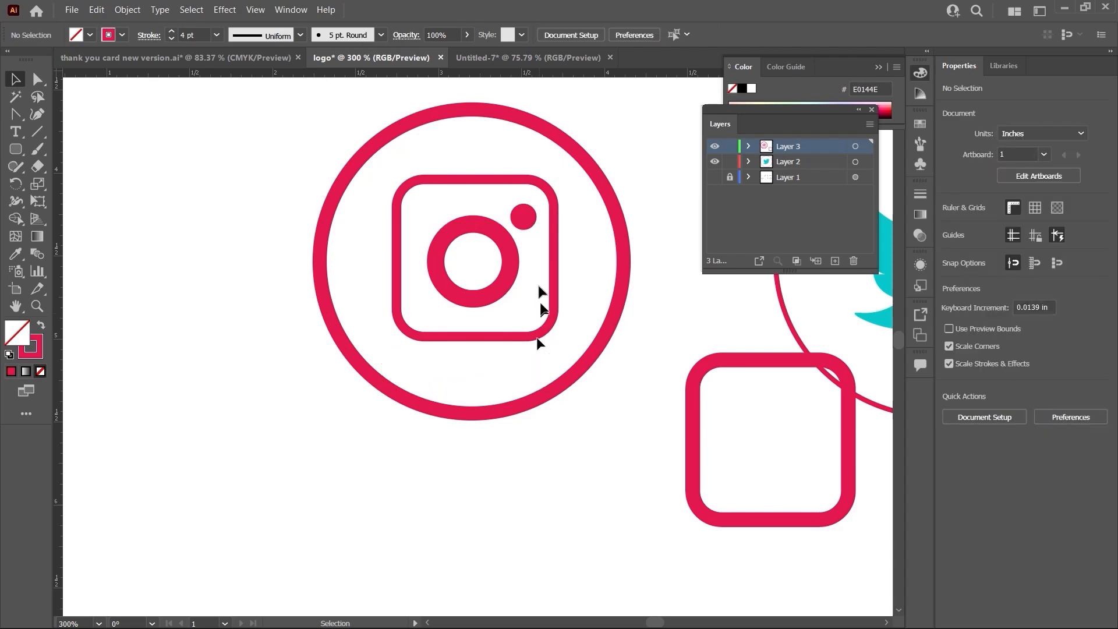
- Delete the spare thick rounded square overlapping the Twitter icon's ring
drag(553, 308, 554, 307)
click(600, 368)
key(ctrl+minus)
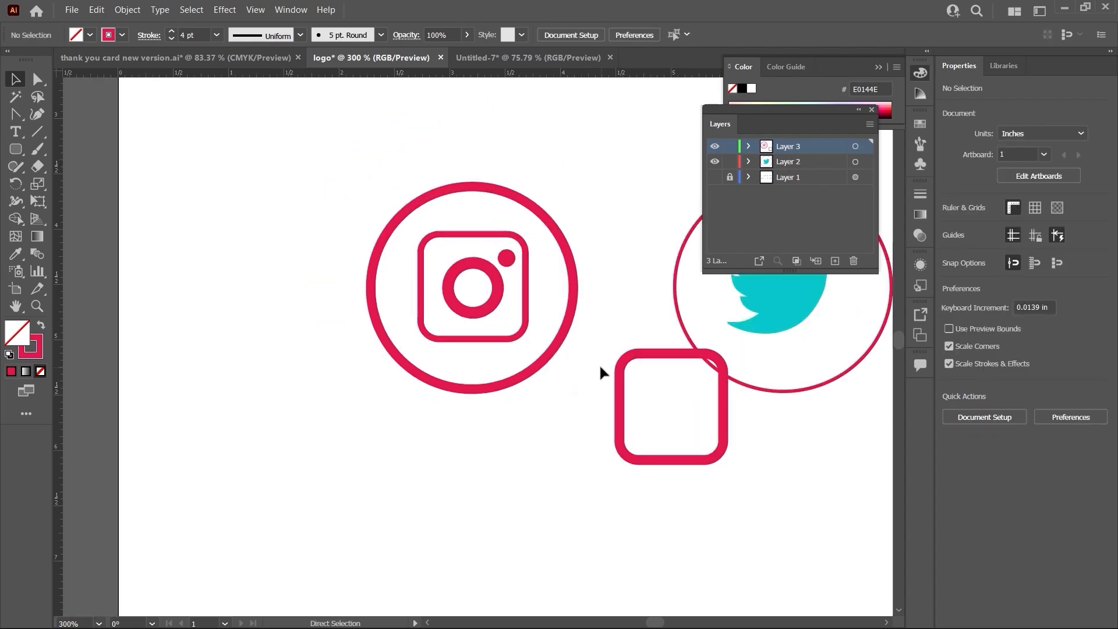
key(ctrl+minus)
key(ctrl+minus)
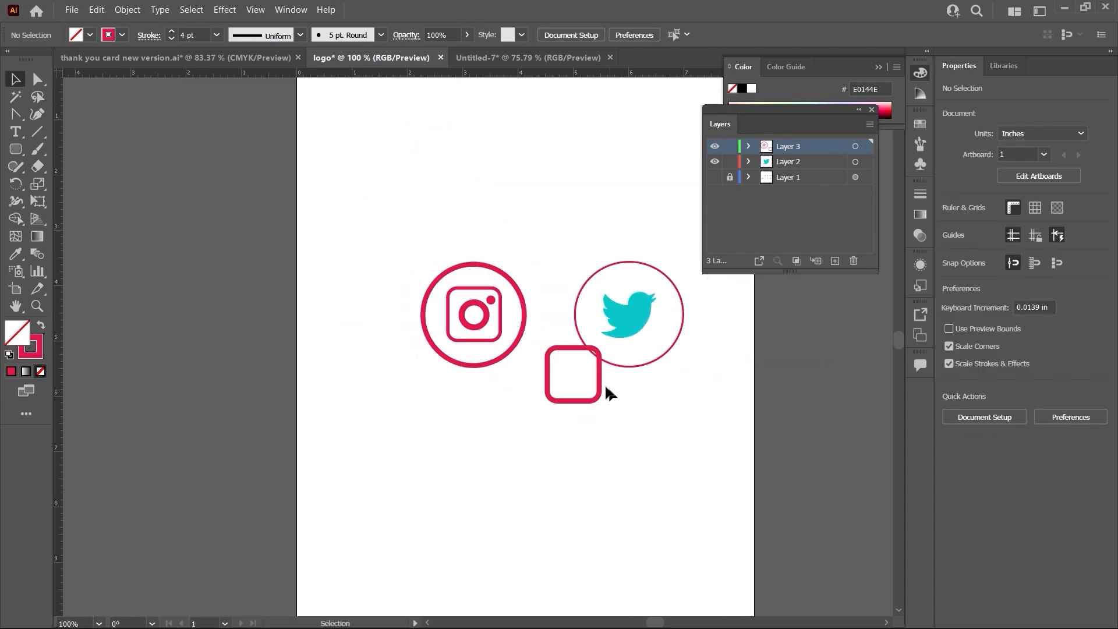
click(593, 387)
key(Delete)
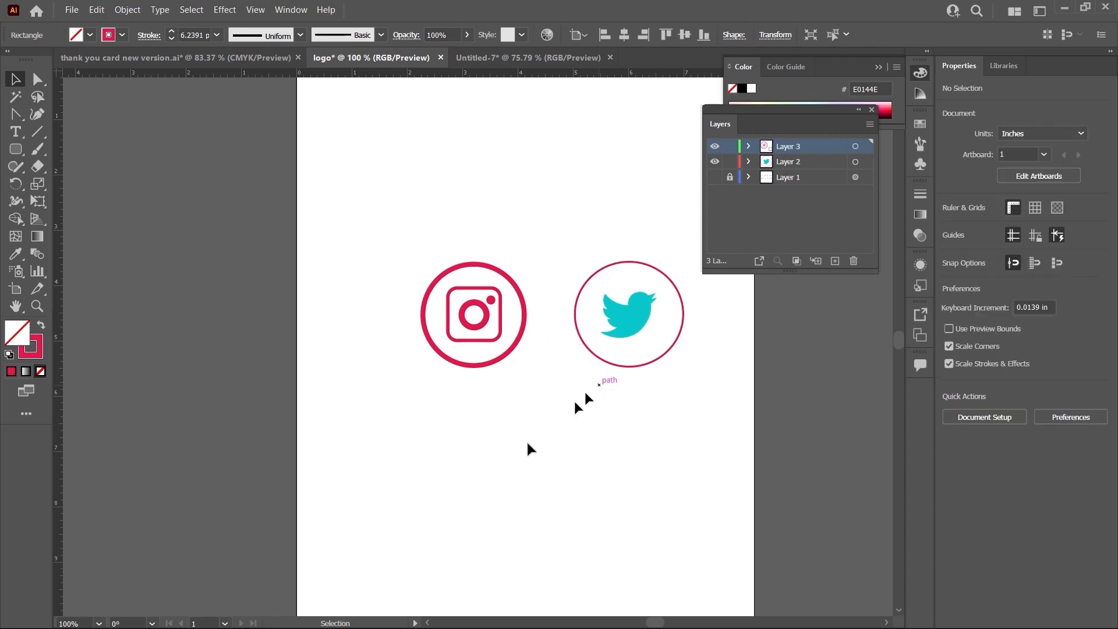
- Group all parts of the Instagram icon and enlarge the group to about one and a half times its size
drag(420, 361, 504, 392)
right_click(504, 328)
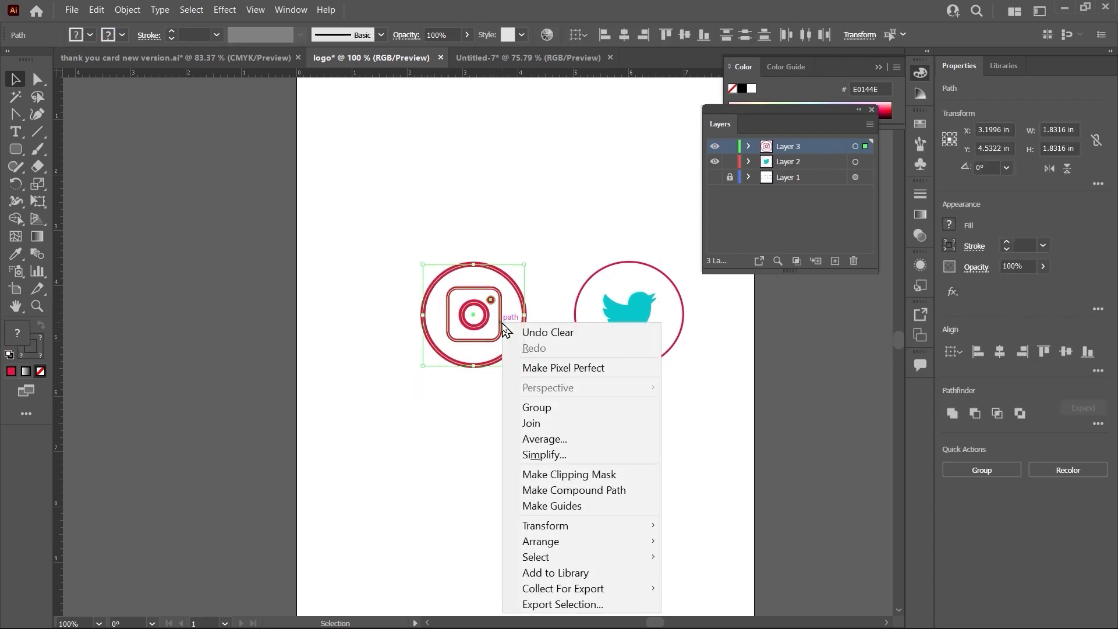
click(539, 407)
drag(494, 317, 556, 401)
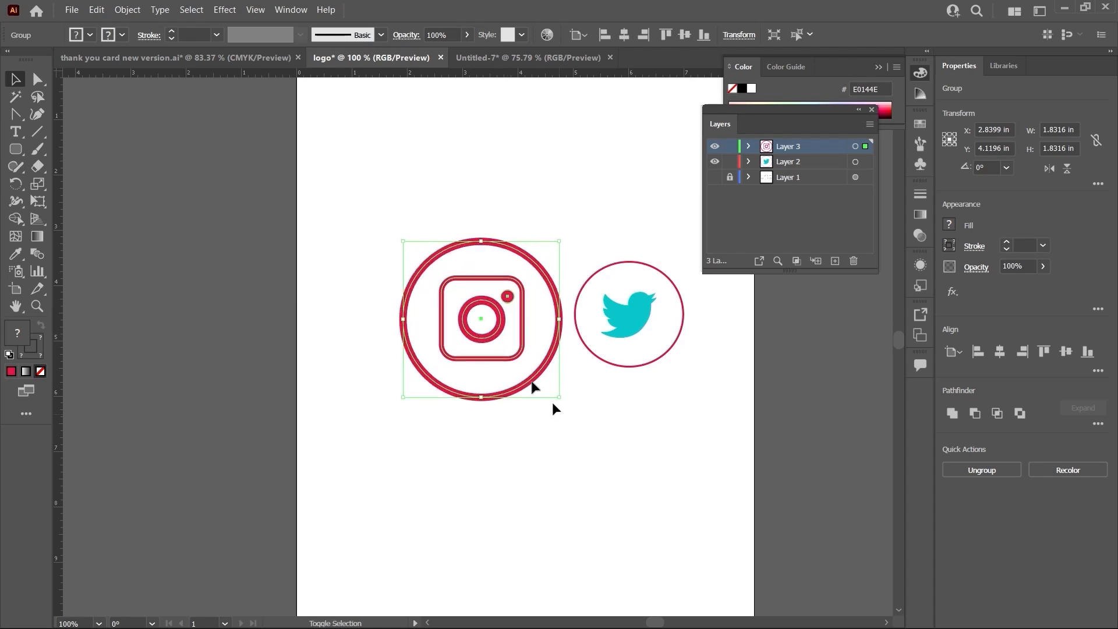
click(665, 428)
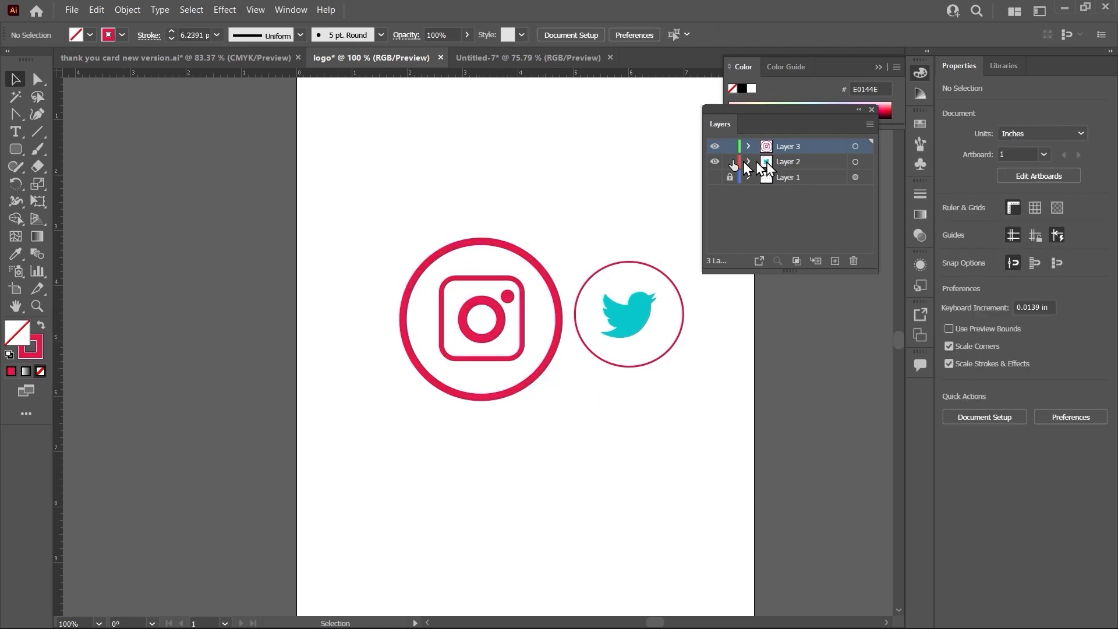
- Show the locked reference icons on Layer 1 to compare them with the traced icons, and hide the layer again
click(715, 177)
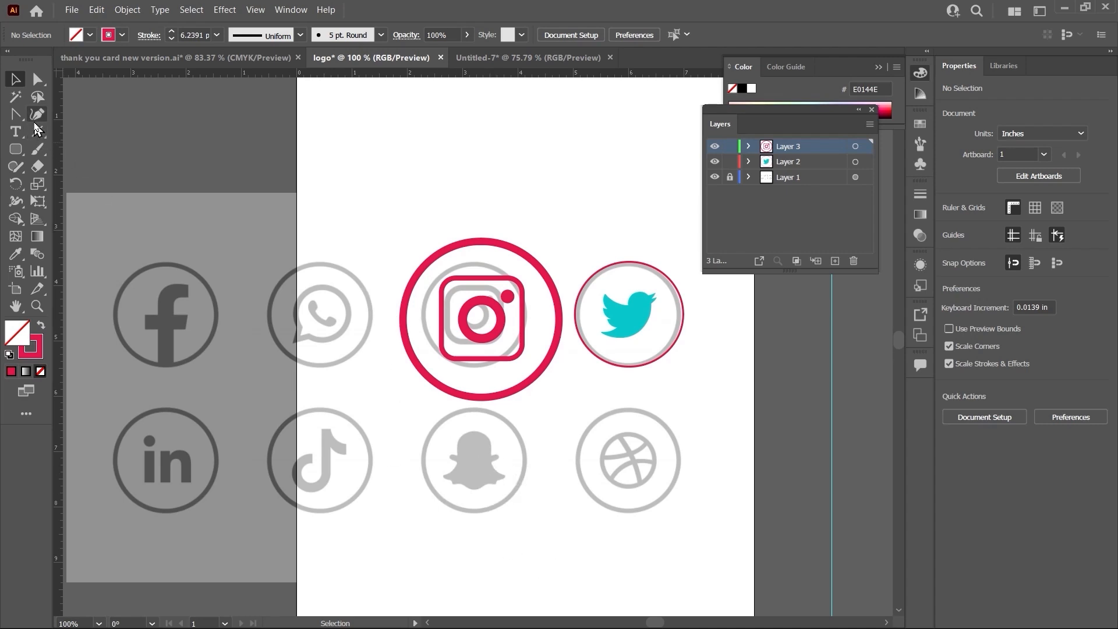
click(17, 116)
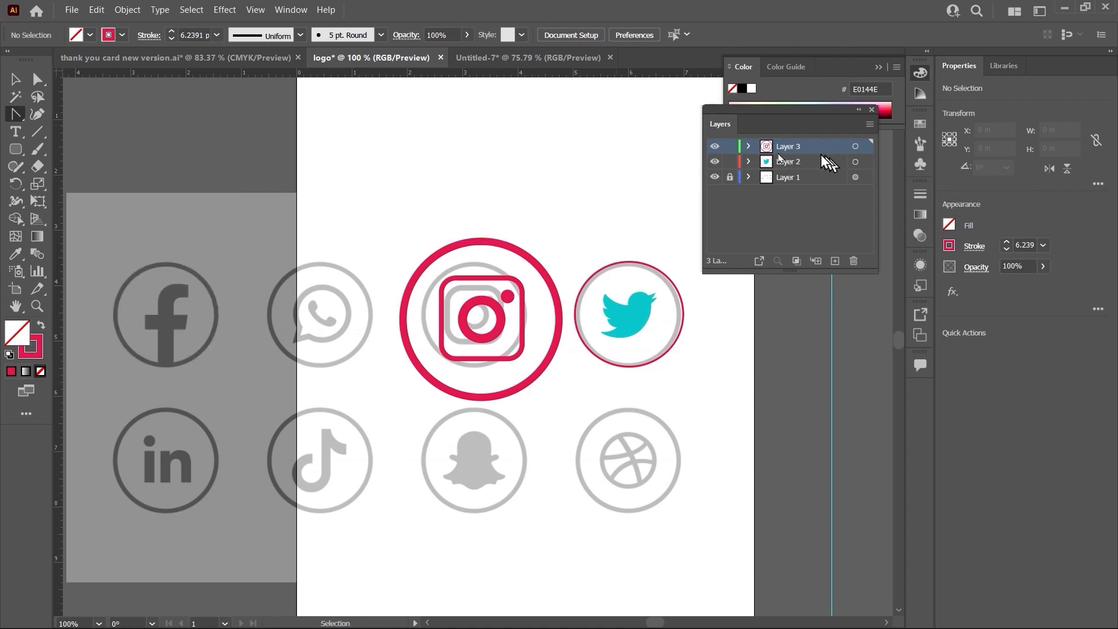
click(714, 178)
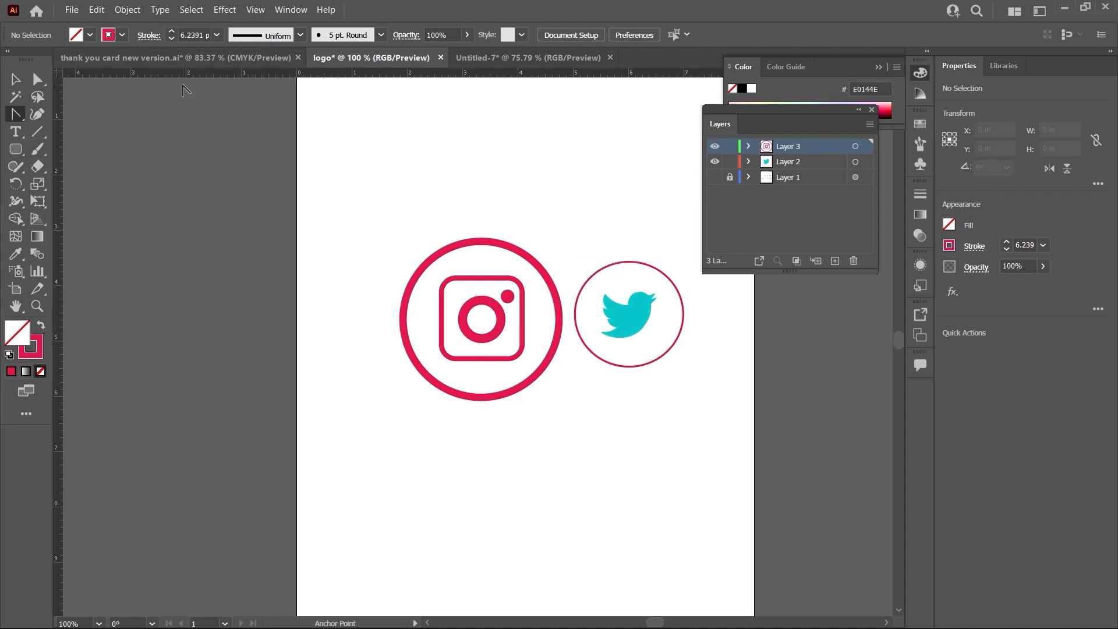
click(16, 117)
- In the Untitled-7 document, shrink the Twitter bird and its ring to about a third and move them to the artboard's top-left corner
click(498, 59)
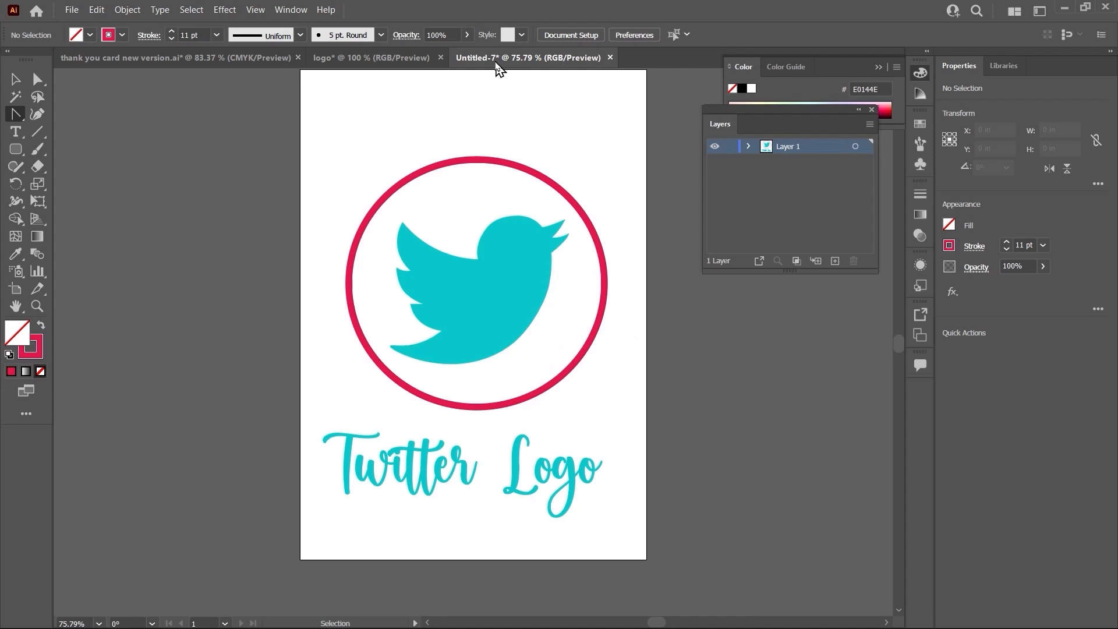
scroll(459, 182, down, 5)
scroll(459, 193, up, 11)
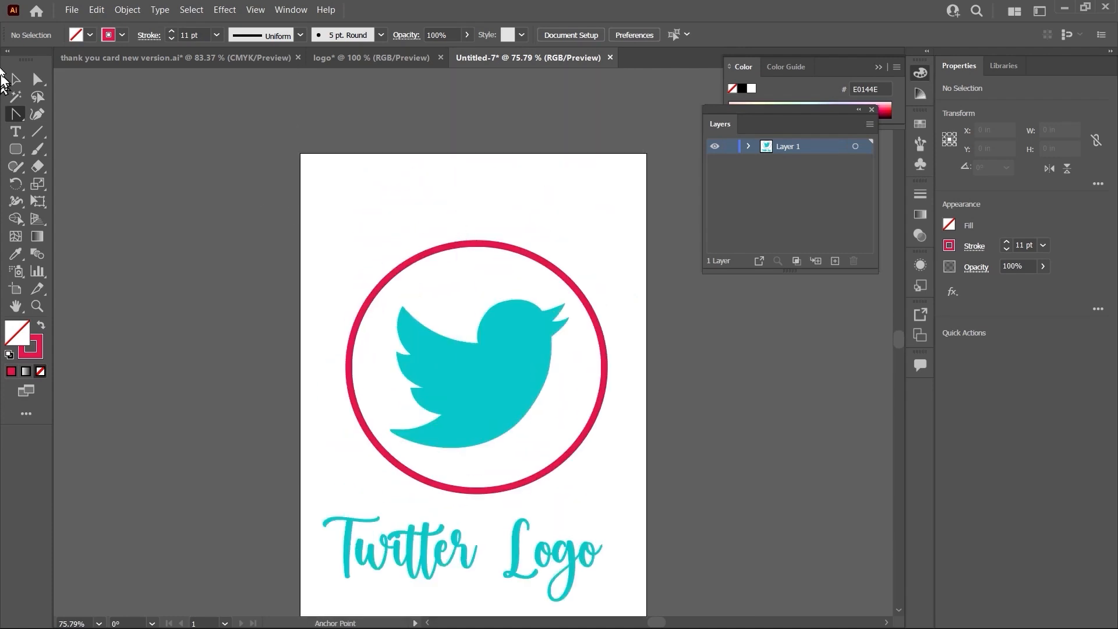
click(16, 78)
click(536, 350)
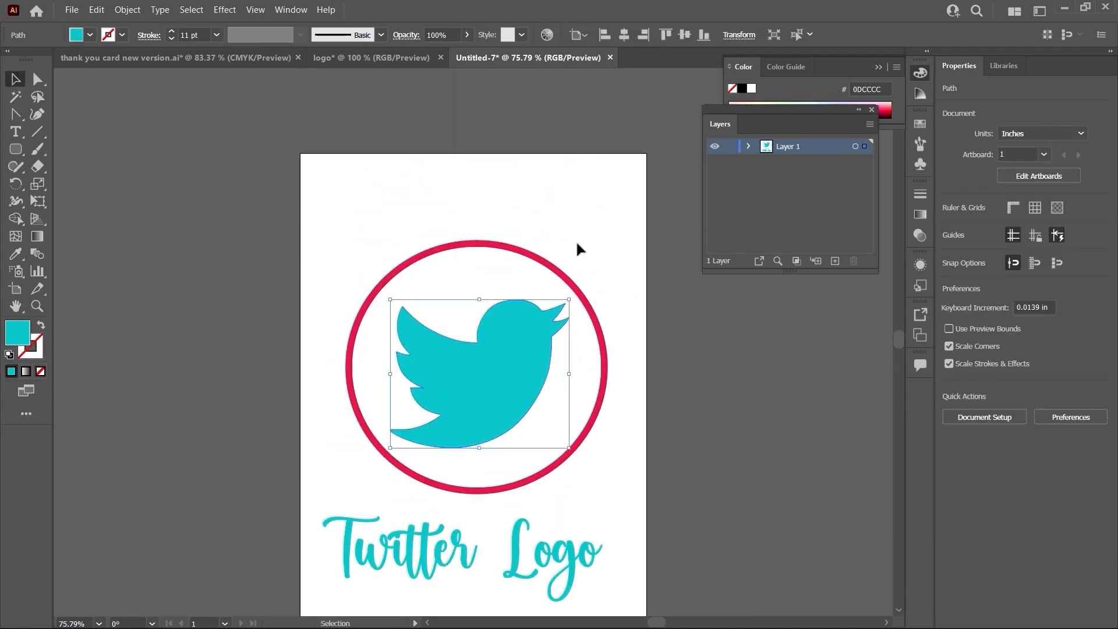
shift+click(592, 300)
drag(606, 495, 434, 328)
drag(400, 279, 373, 201)
click(524, 286)
- Add the text "Discount 30%" and enlarge it to about 125.6 pt across the middle of the artboard
click(16, 131)
click(429, 333)
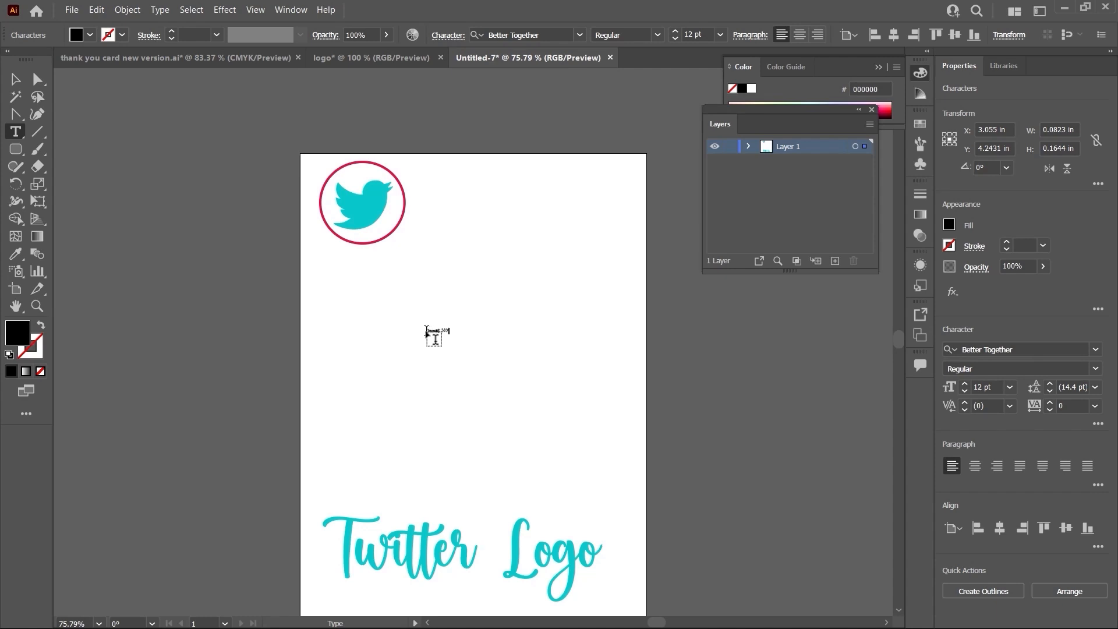
click(15, 79)
drag(449, 329, 662, 382)
drag(579, 394, 498, 403)
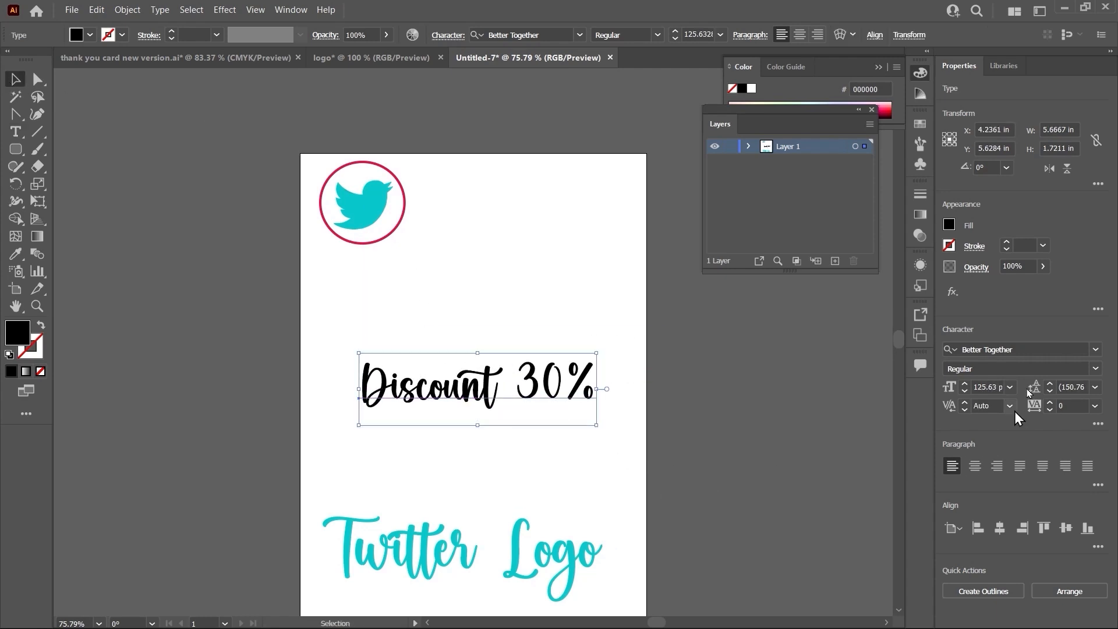
- Change the "Discount 30%" text's font to Anton Regular and shift it toward the artboard's left edge
click(1095, 353)
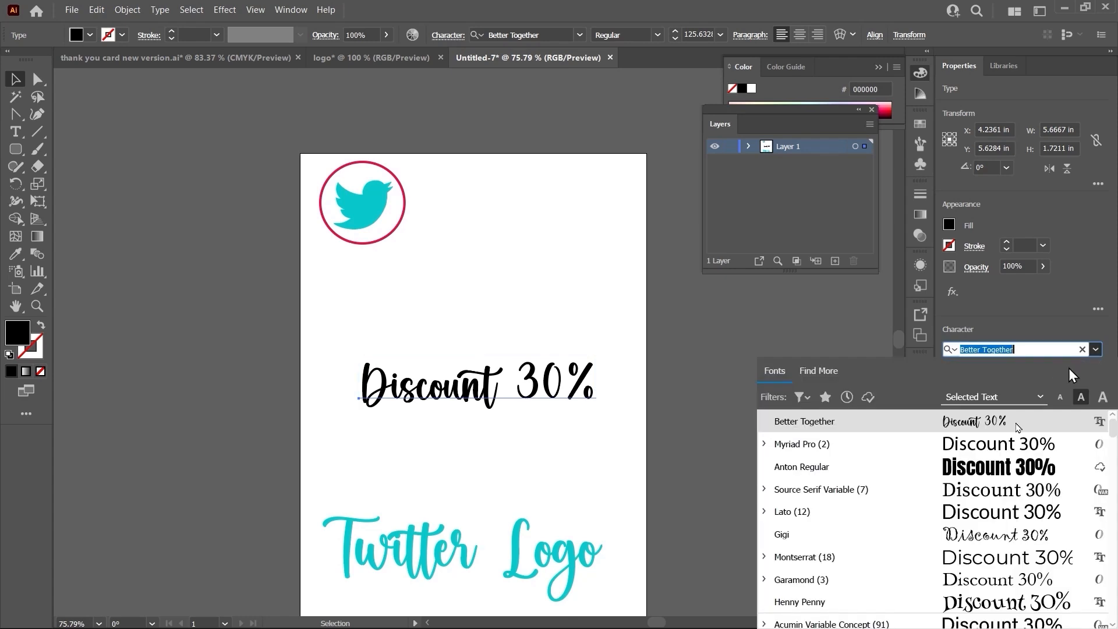
click(807, 464)
drag(617, 377, 590, 371)
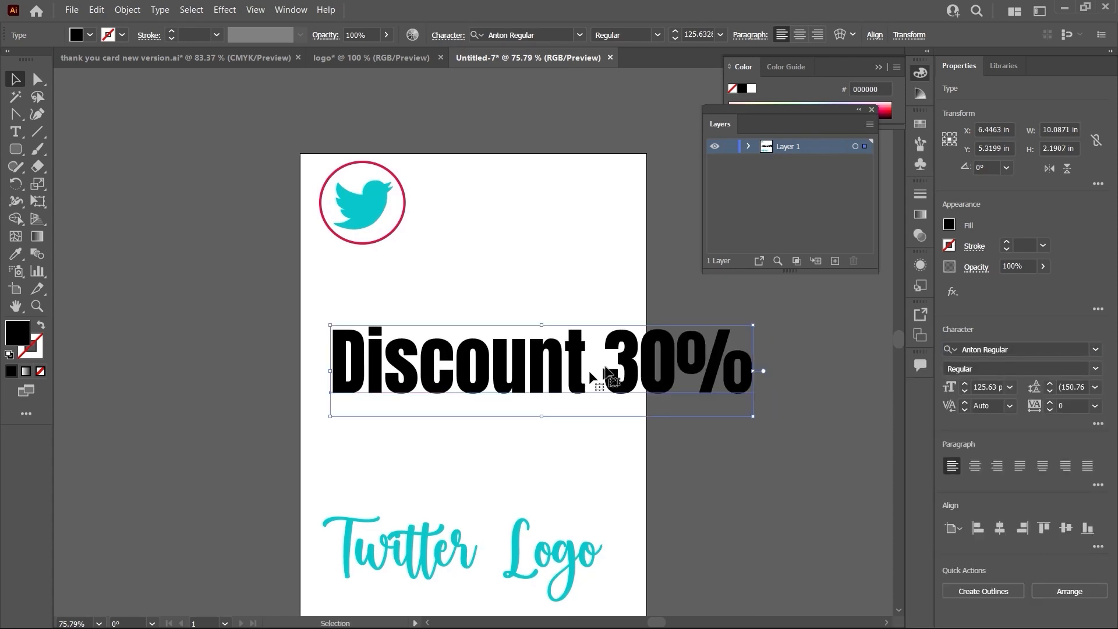
- Break the discount text so that "30%" sits on a second line, and adjust the text's position slightly
double_click(611, 372)
key(Return)
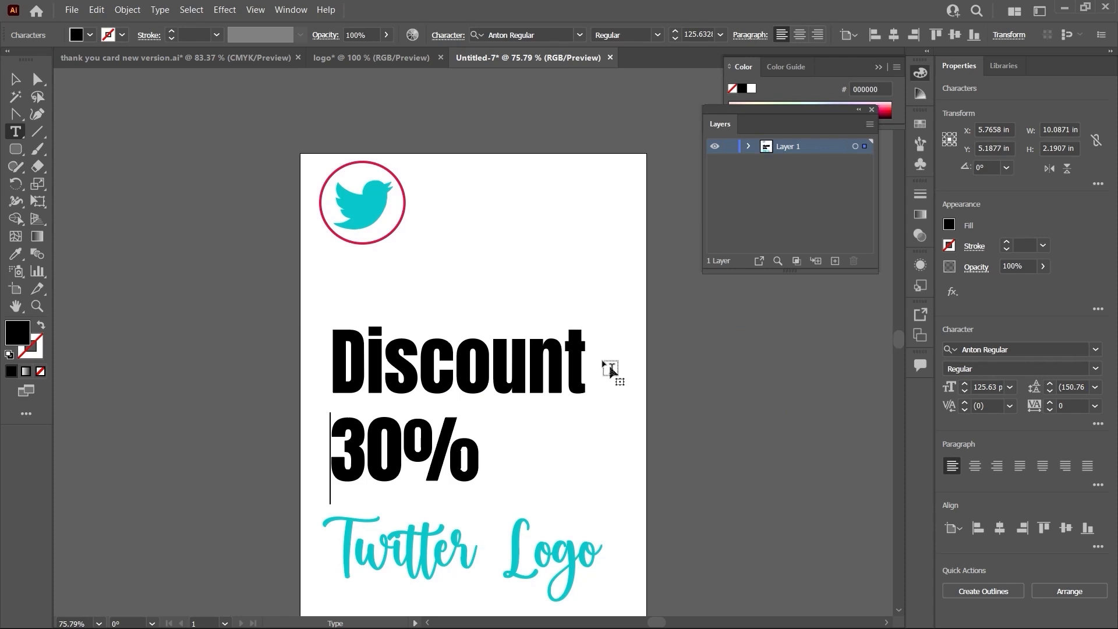
click(18, 79)
click(436, 350)
mouse_move(437, 349)
mouse_down()
mouse_move(468, 362)
mouse_move(434, 358)
mouse_up()
- Delete the "Twitter Logo" text at the bottom of the artboard
scroll(433, 358, down, 3)
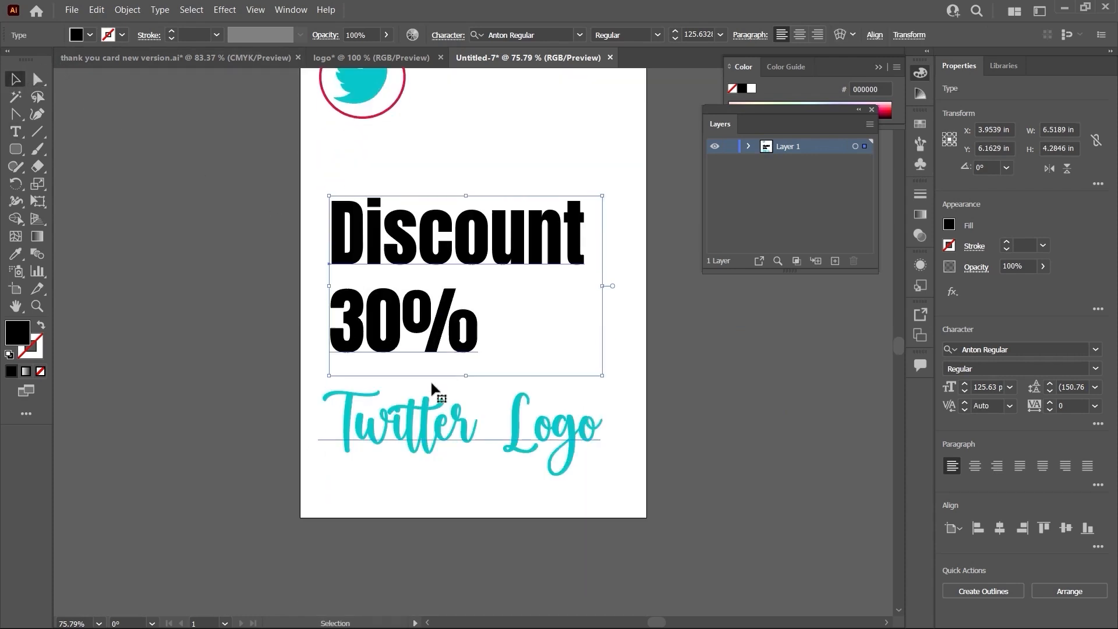
click(483, 457)
key(Delete)
scroll(453, 432, up, 3)
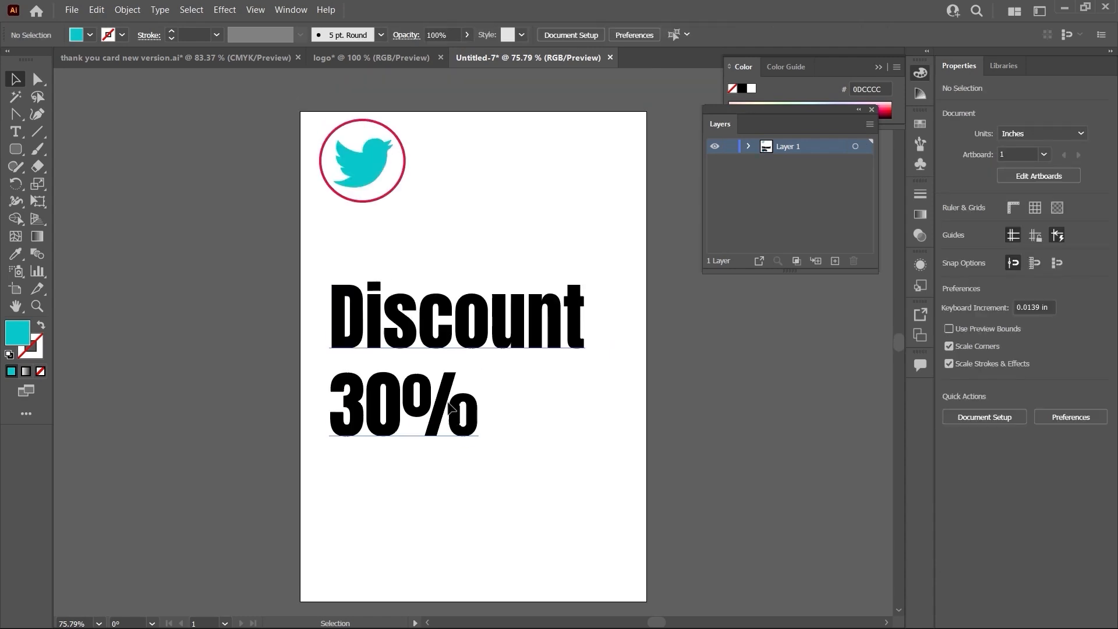
- Nudge the two-line discount text slightly left and down, and deselect it
click(374, 221)
click(420, 193)
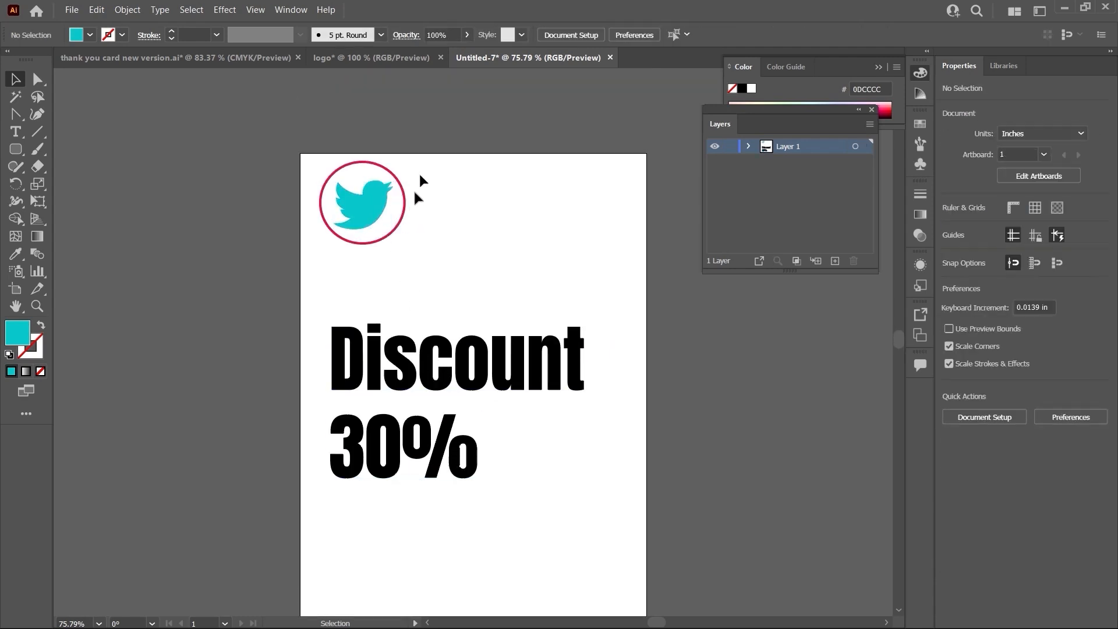
drag(420, 176, 357, 225)
scroll(494, 215, down, 1)
click(494, 220)
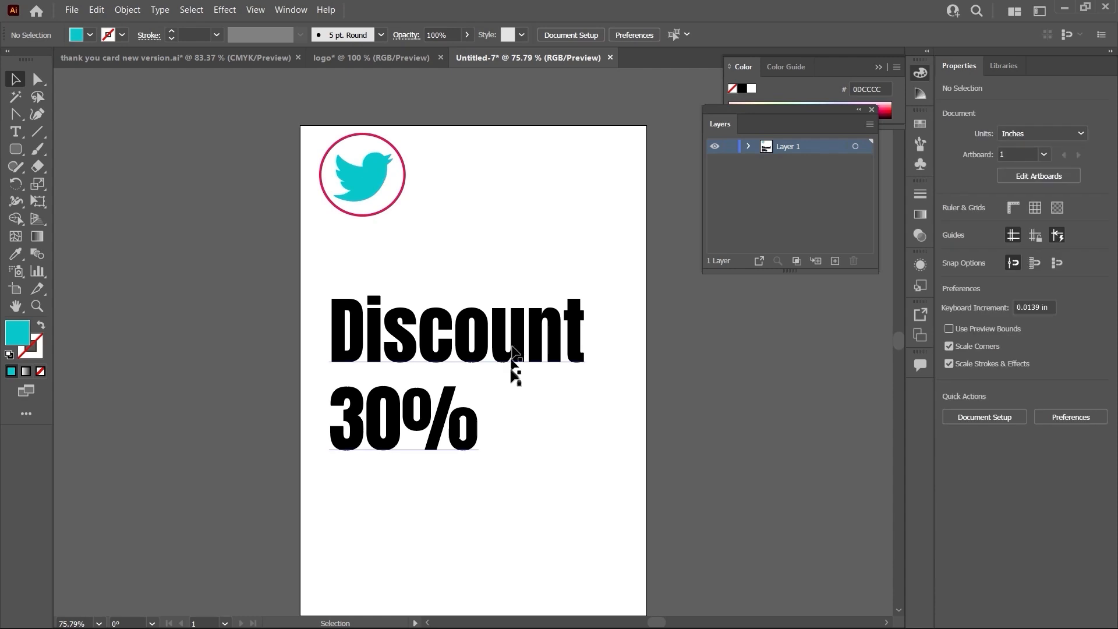
drag(503, 352, 499, 356)
click(506, 228)
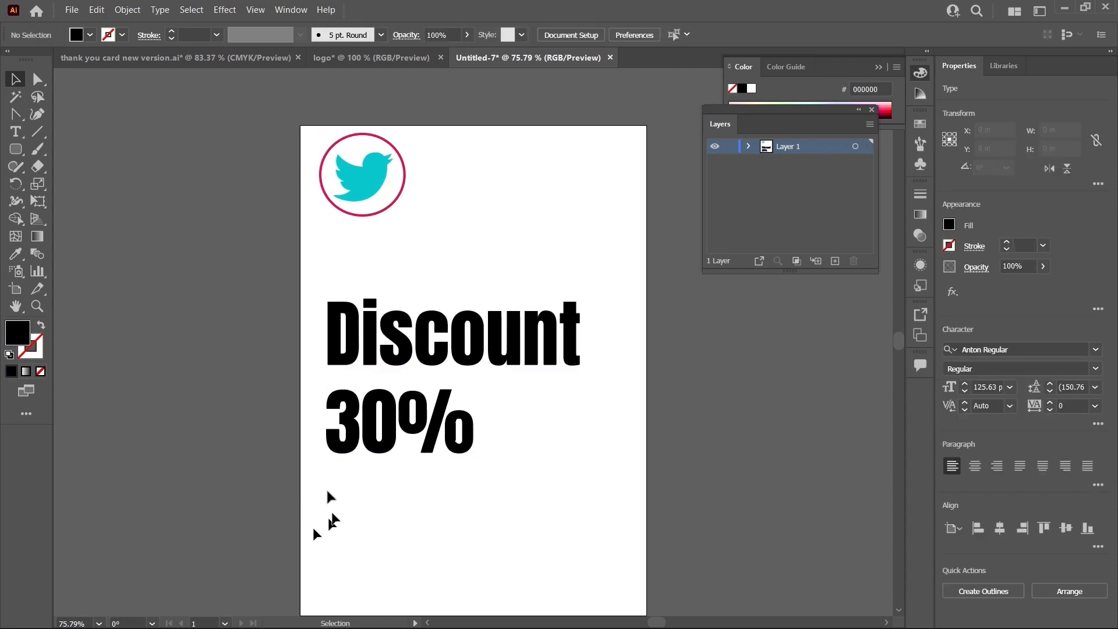
- Add the text "First Come, First Serve", enlarge it to about the width of "Discount", and place it beneath "30%"
click(16, 132)
click(377, 528)
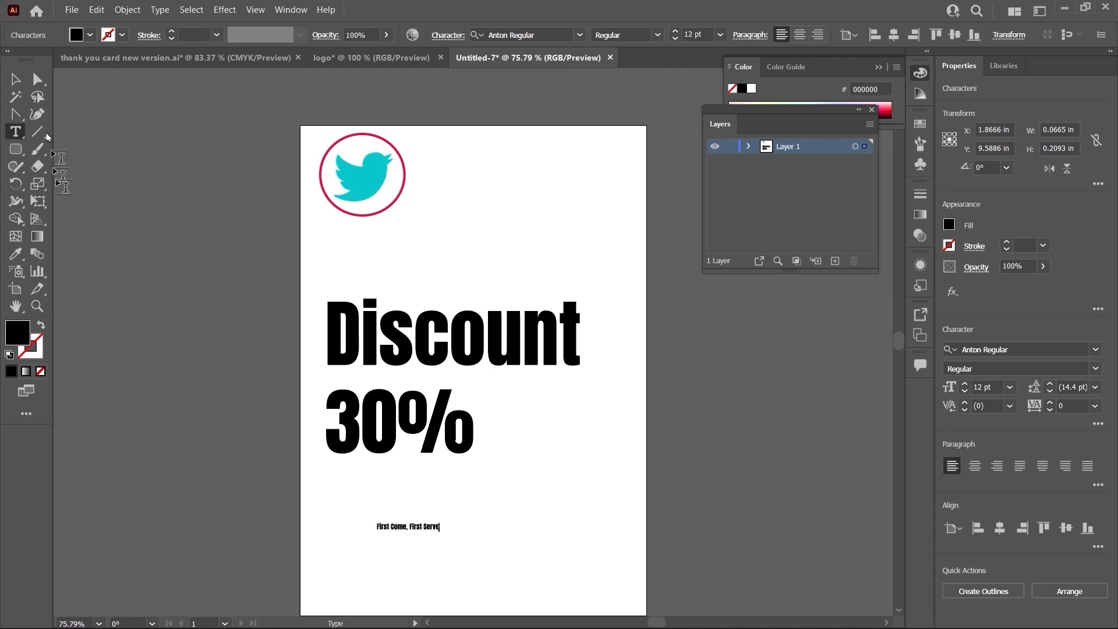
click(15, 78)
drag(440, 531, 584, 553)
drag(493, 542, 447, 504)
drag(535, 512, 570, 507)
click(534, 535)
scroll(536, 530, down, 2)
scroll(499, 295, up, 1)
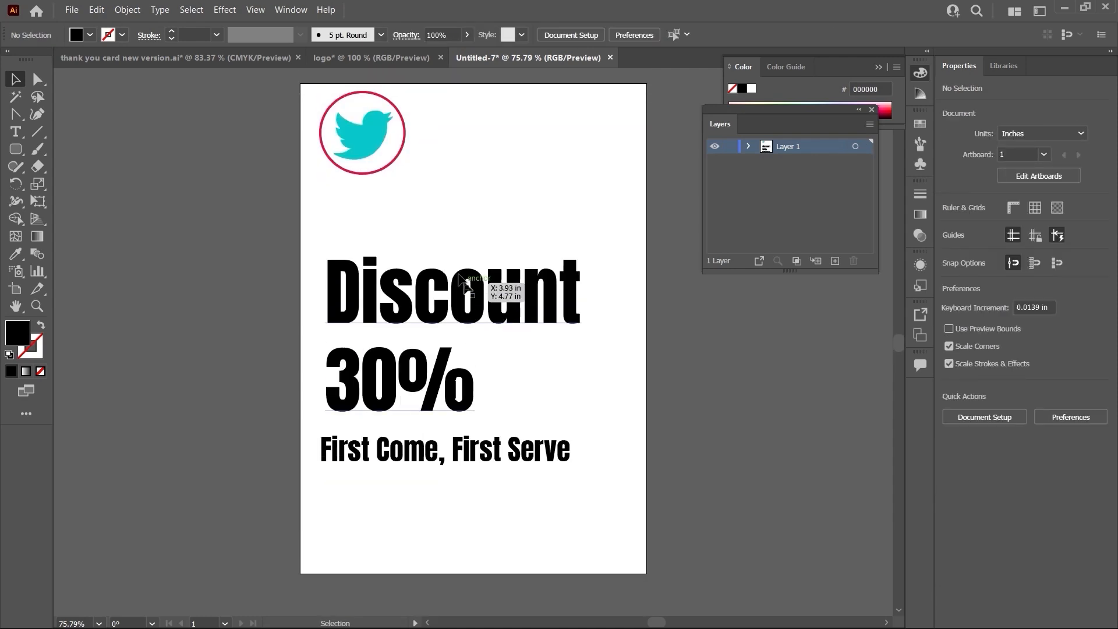
- Create a new layer and draw a rectangle about 8.27 by 11.65 in on it, covering the artboard
drag(16, 149, 80, 161)
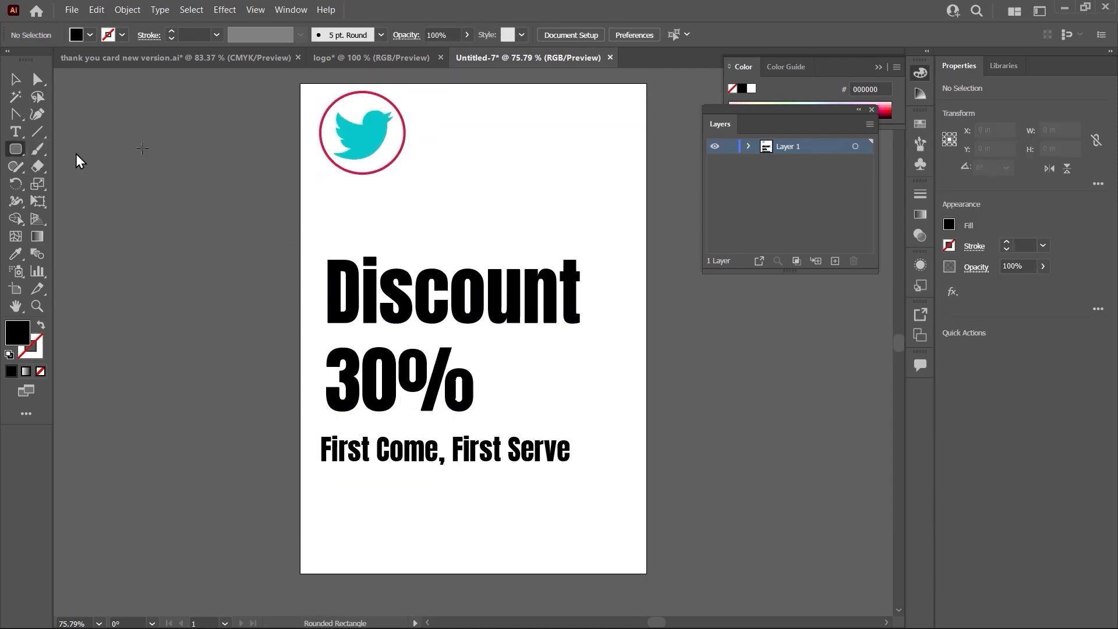
click(835, 261)
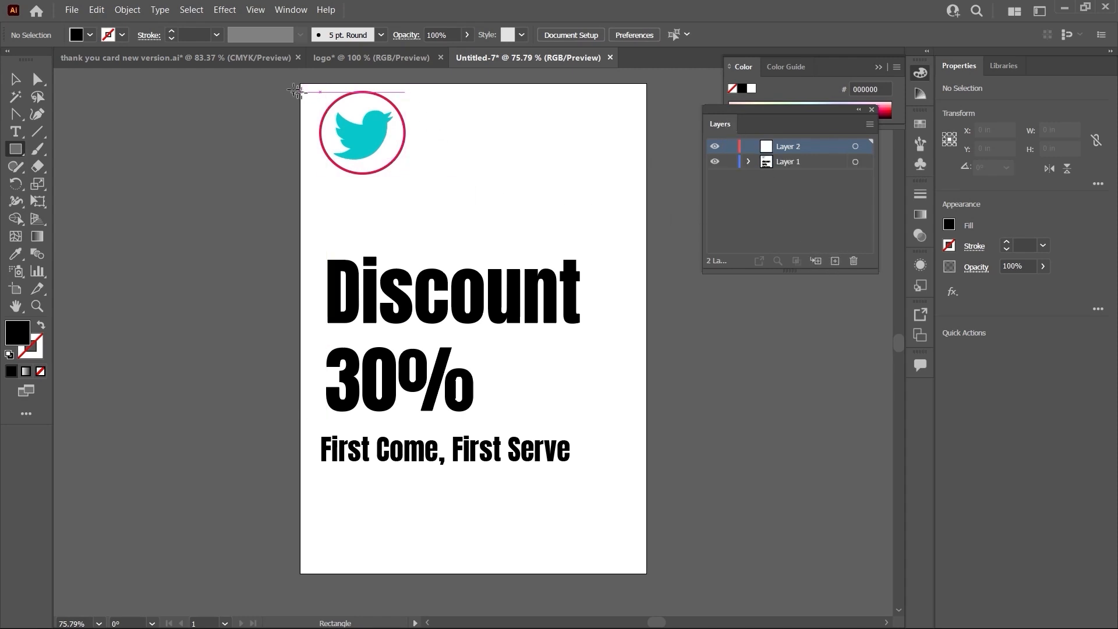
drag(298, 84, 647, 574)
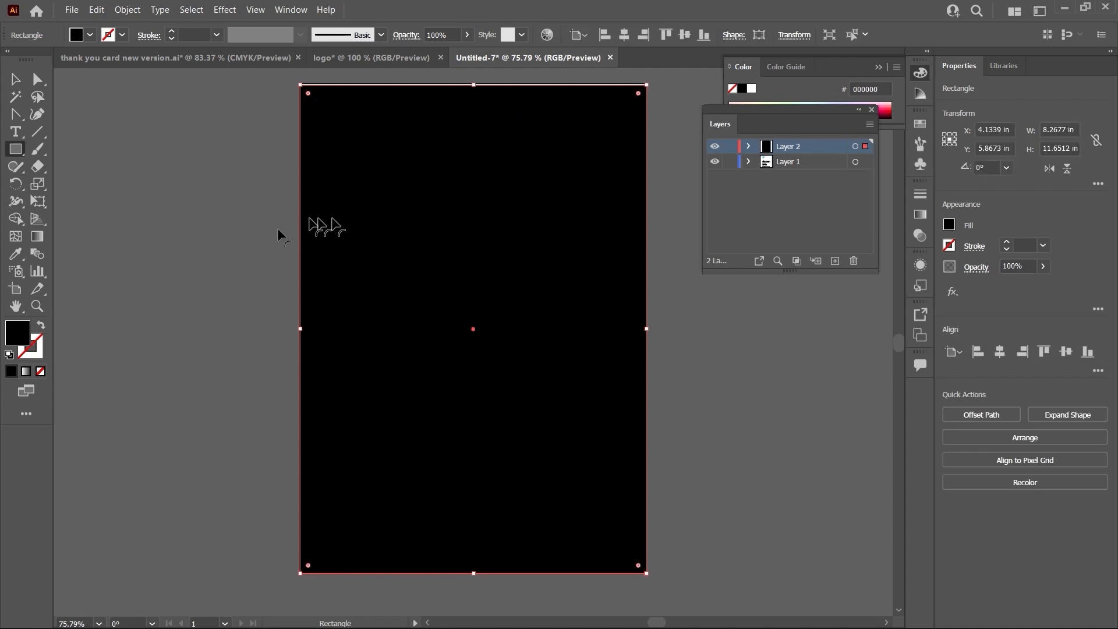
- Fill the rectangle with pink F4A2BA and move its layer below Layer 1
double_click(15, 334)
click(607, 266)
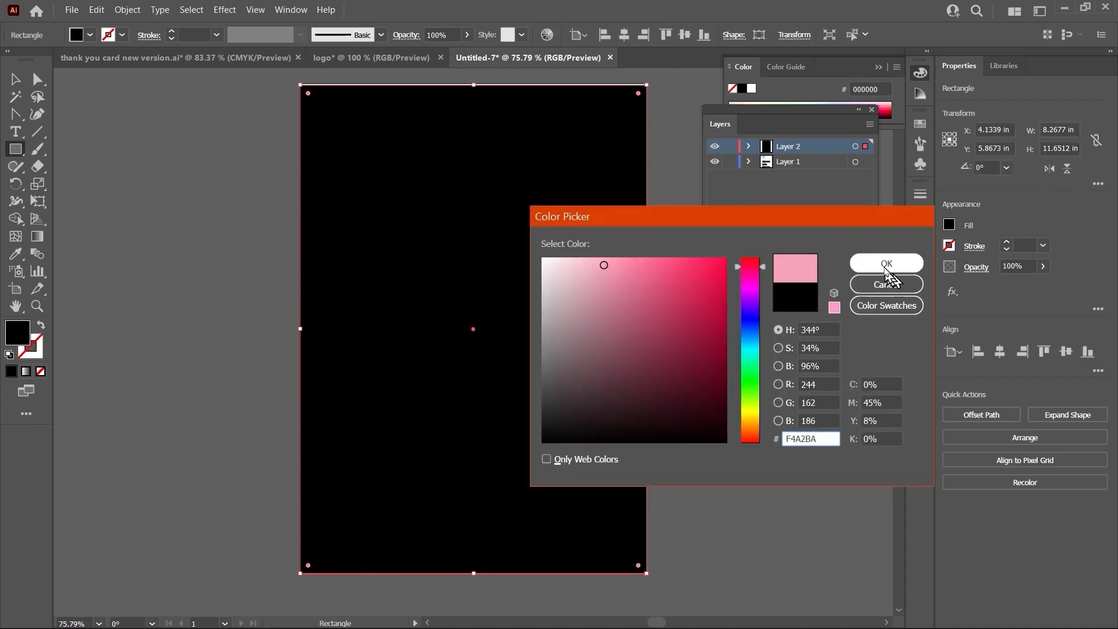
click(887, 265)
drag(819, 149, 825, 190)
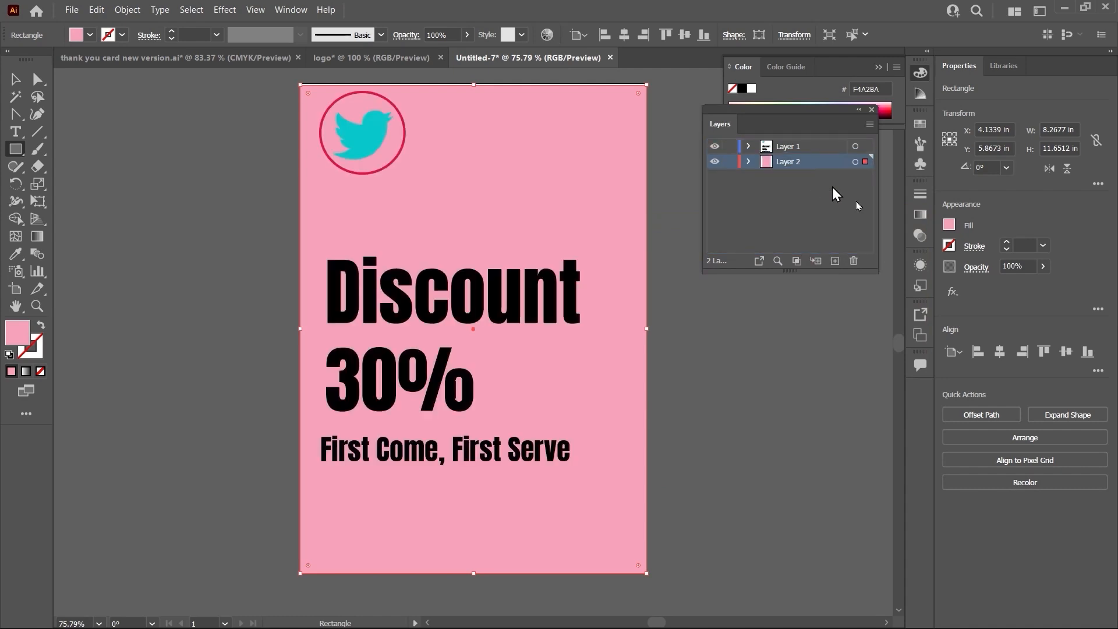
- Stretch the pink rectangle's upper edge to the artboard's top, making it about 11.69 in high, and deselect it
click(16, 80)
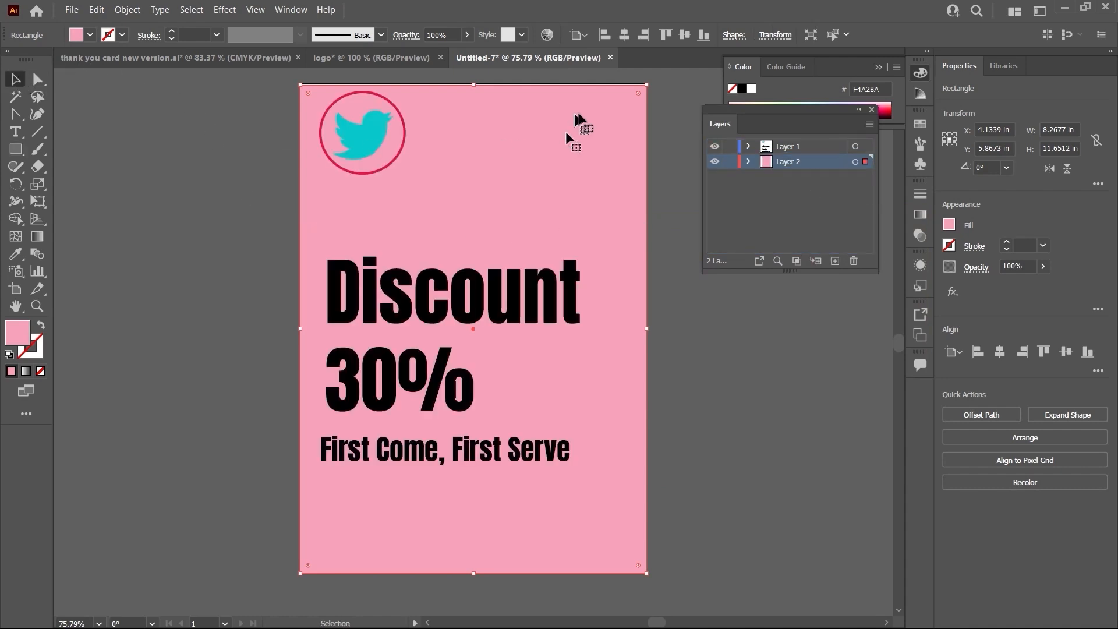
scroll(554, 169, up, 2)
drag(474, 128, 474, 122)
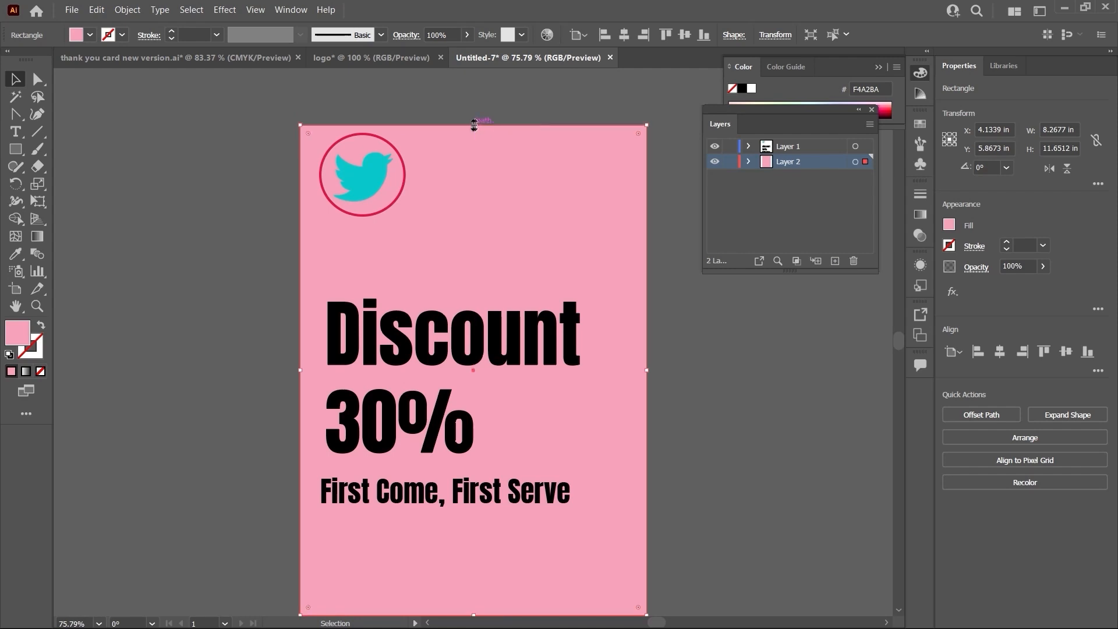
scroll(219, 130, down, 3)
click(661, 373)
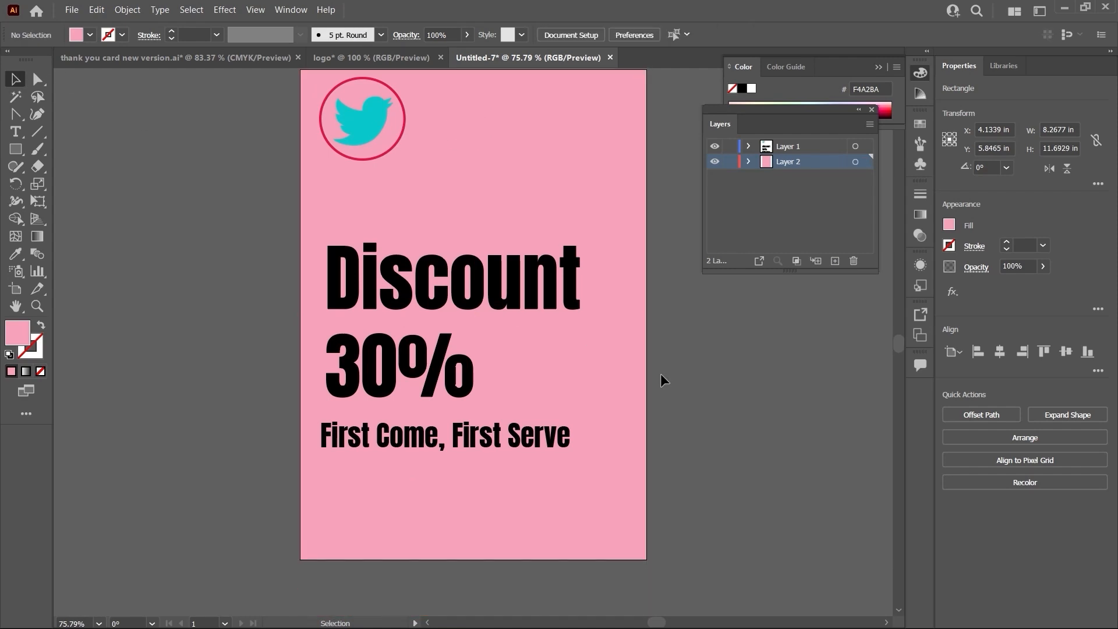
scroll(660, 374, up, 2)
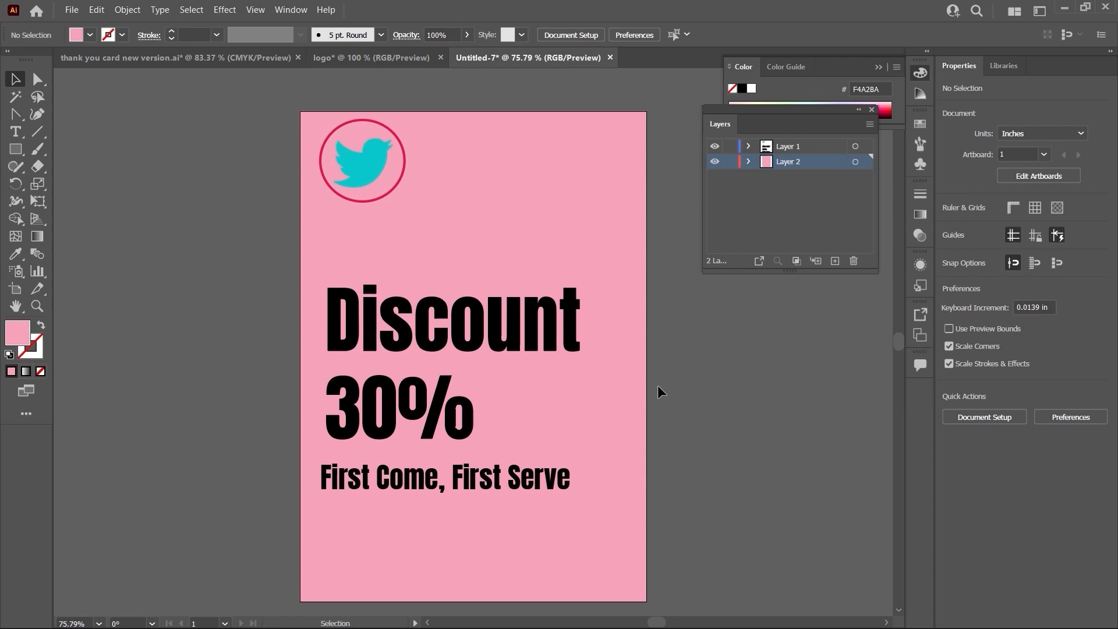
scroll(658, 385, down, 3)
scroll(658, 387, up, 3)
scroll(460, 350, down, 2)
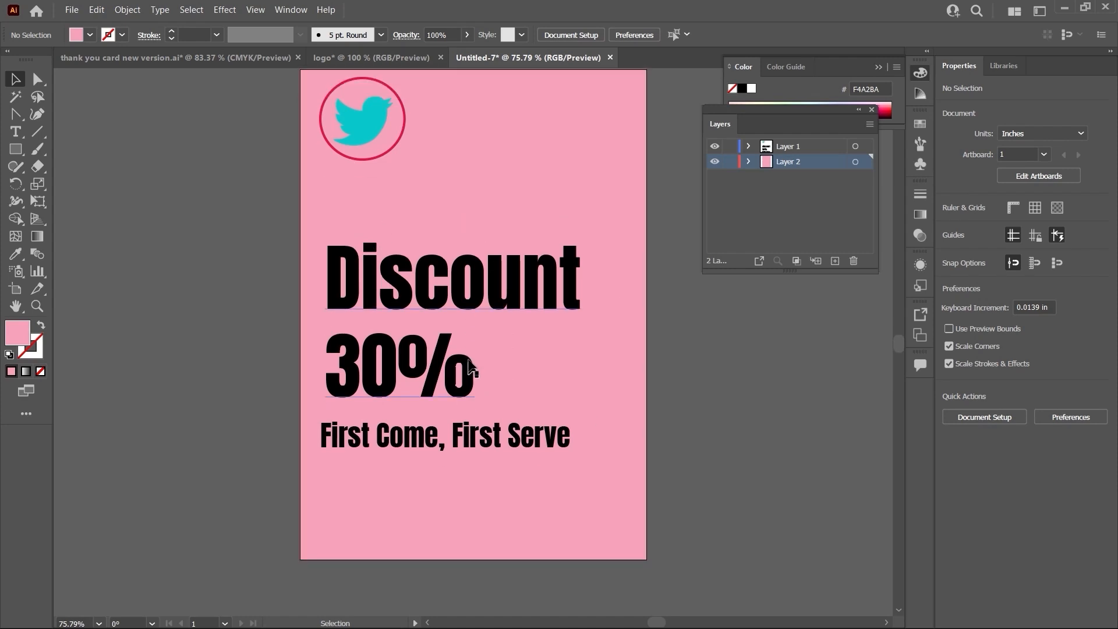
scroll(468, 355, up, 1)
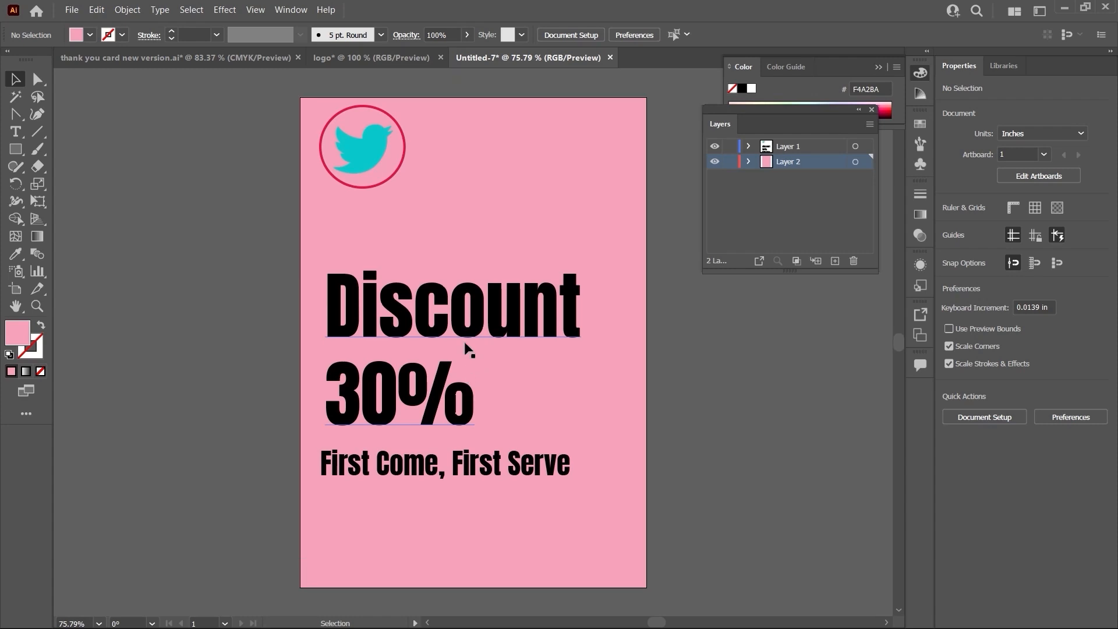
scroll(466, 349, down, 4)
scroll(466, 349, up, 3)
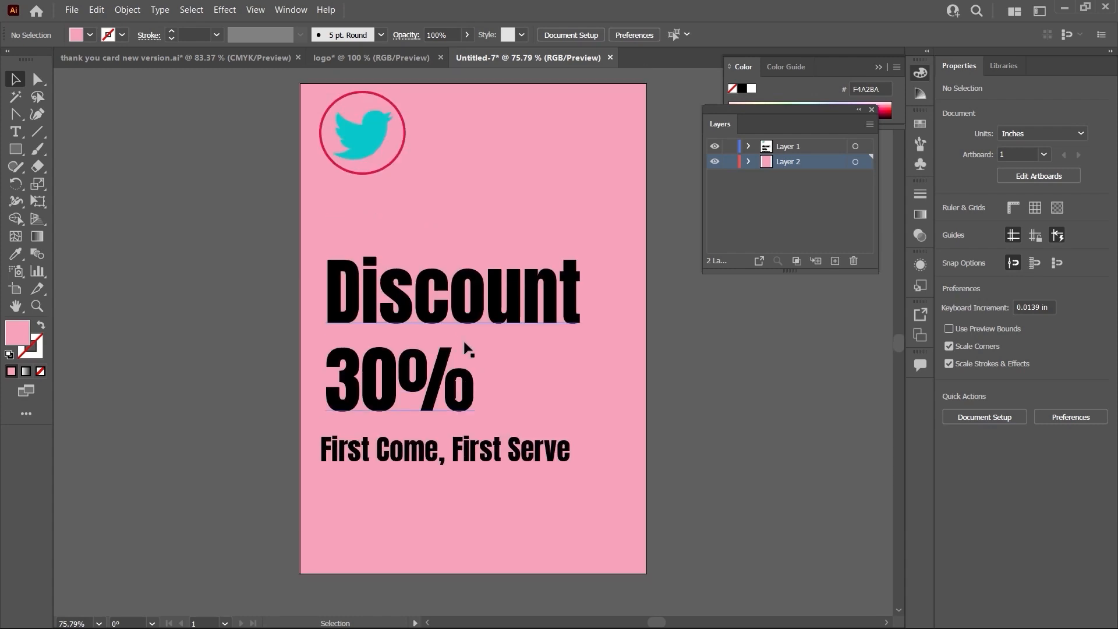
- Switch to the Adobe Color wheel in the browser, maximise it, and try the Monochromatic harmony with base colour DB4900
drag(1107, 324, 382, 110)
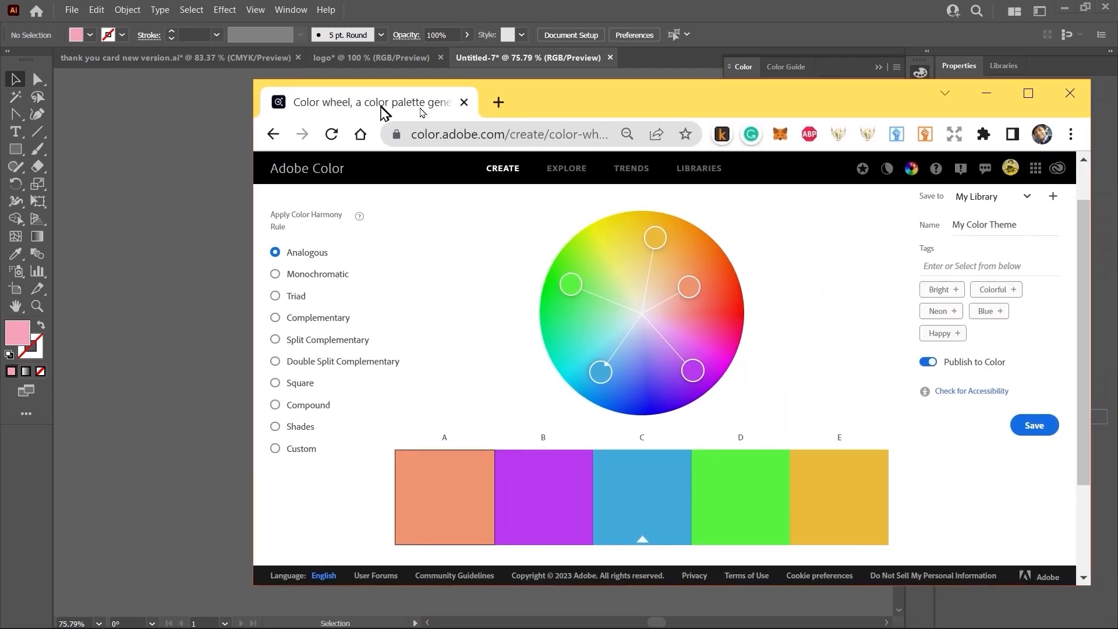
click(1027, 94)
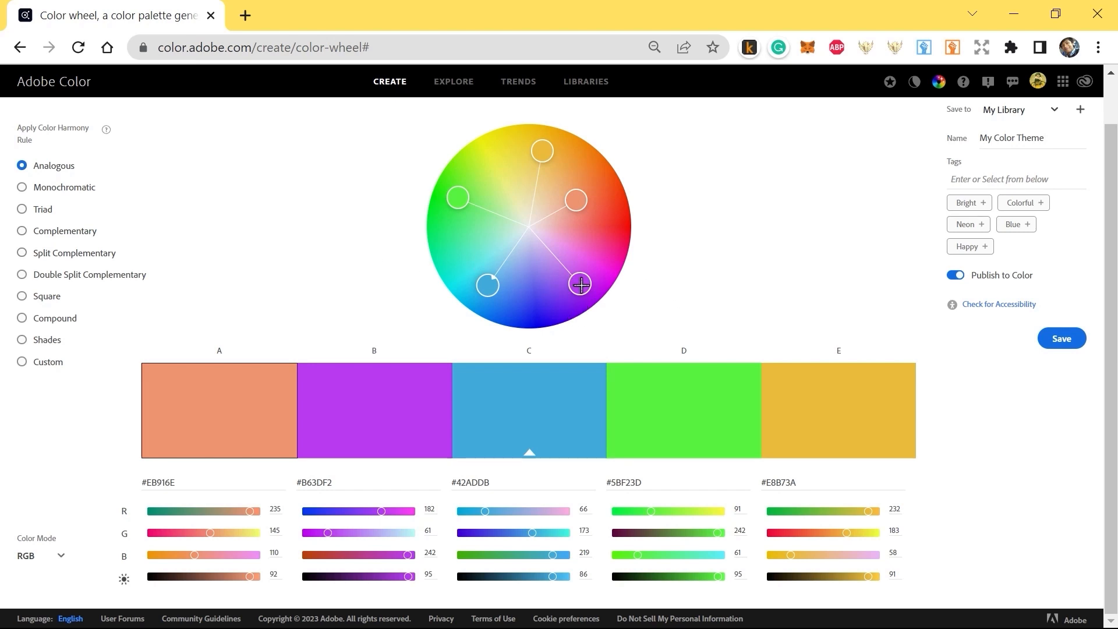
click(80, 186)
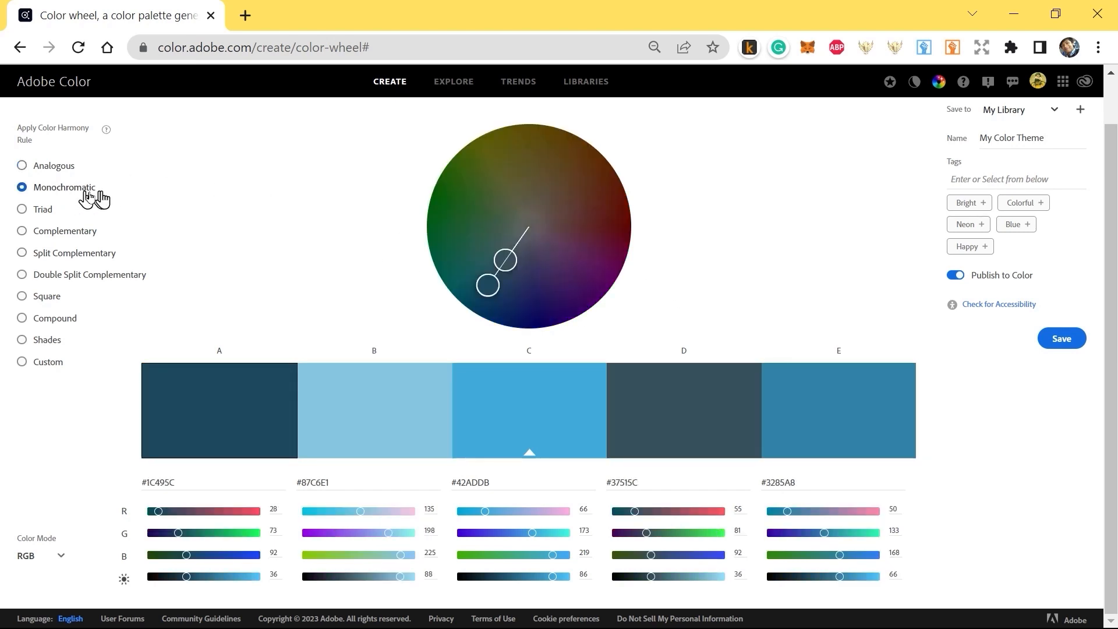
mouse_move(485, 280)
mouse_down()
mouse_move(442, 257)
mouse_move(465, 162)
mouse_move(451, 251)
mouse_move(495, 319)
mouse_move(573, 337)
mouse_move(479, 314)
mouse_move(586, 340)
mouse_move(613, 293)
mouse_move(627, 181)
mouse_move(617, 166)
mouse_up()
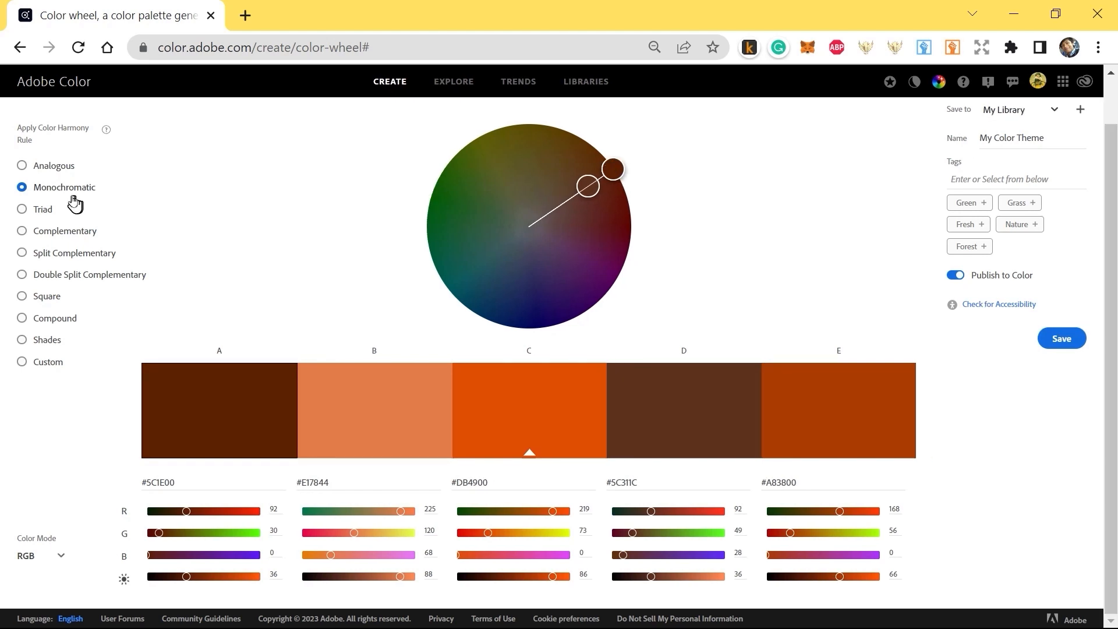
- Try the Triad harmony rule with the base colour set to orange DB7541 on the wheel
click(53, 210)
mouse_move(446, 186)
mouse_down()
mouse_move(497, 139)
mouse_move(492, 153)
mouse_up()
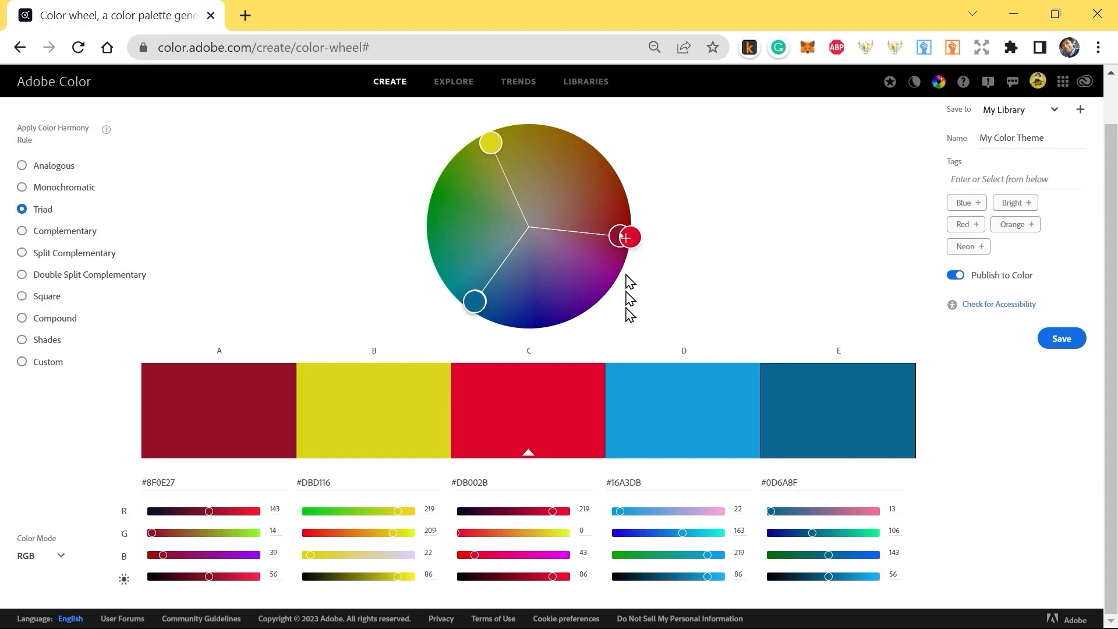
mouse_move(624, 236)
mouse_down()
mouse_move(580, 237)
mouse_move(609, 229)
mouse_move(586, 190)
mouse_up()
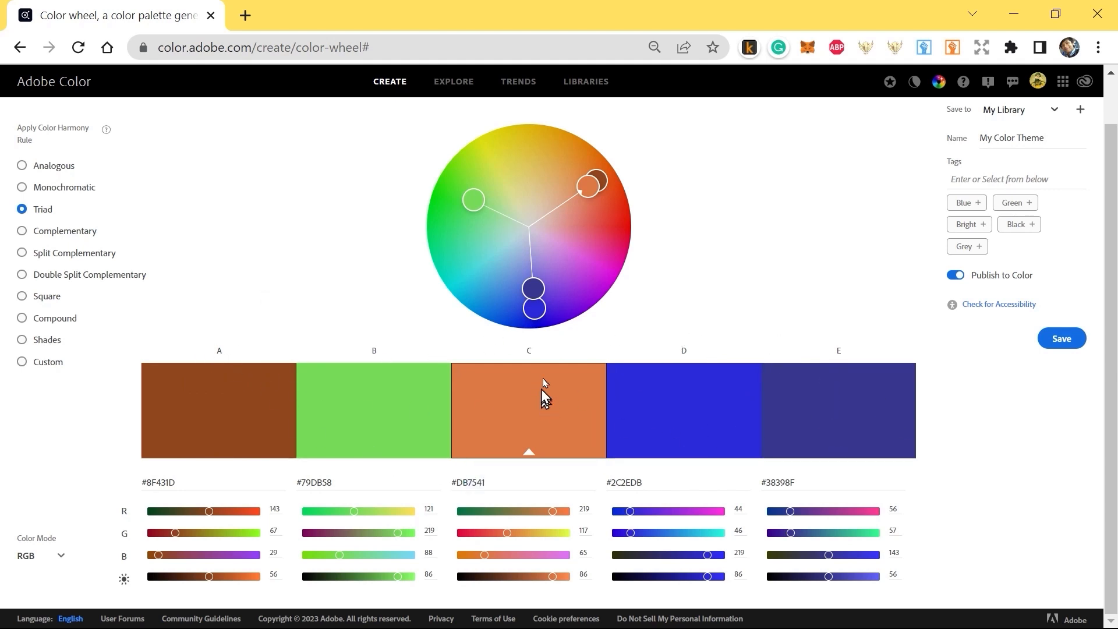
- Apply the Complementary harmony with base colour DB6D28 and copy the hex code 8F3F0D of colour A
click(68, 239)
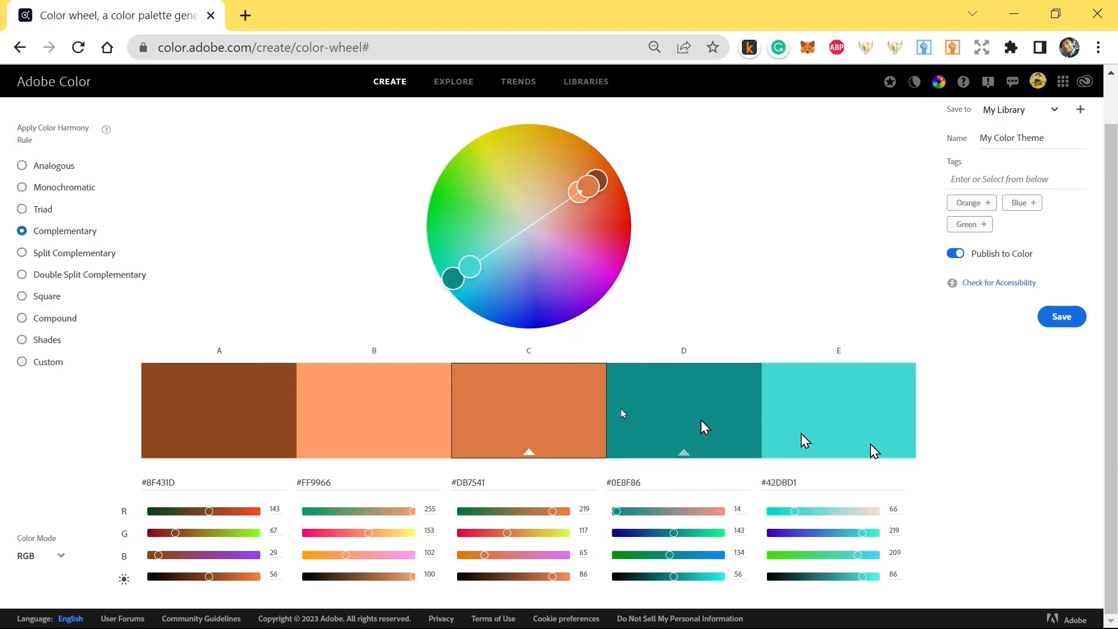
mouse_move(585, 186)
mouse_down()
mouse_move(597, 185)
mouse_move(606, 223)
mouse_move(599, 239)
mouse_move(598, 173)
mouse_up()
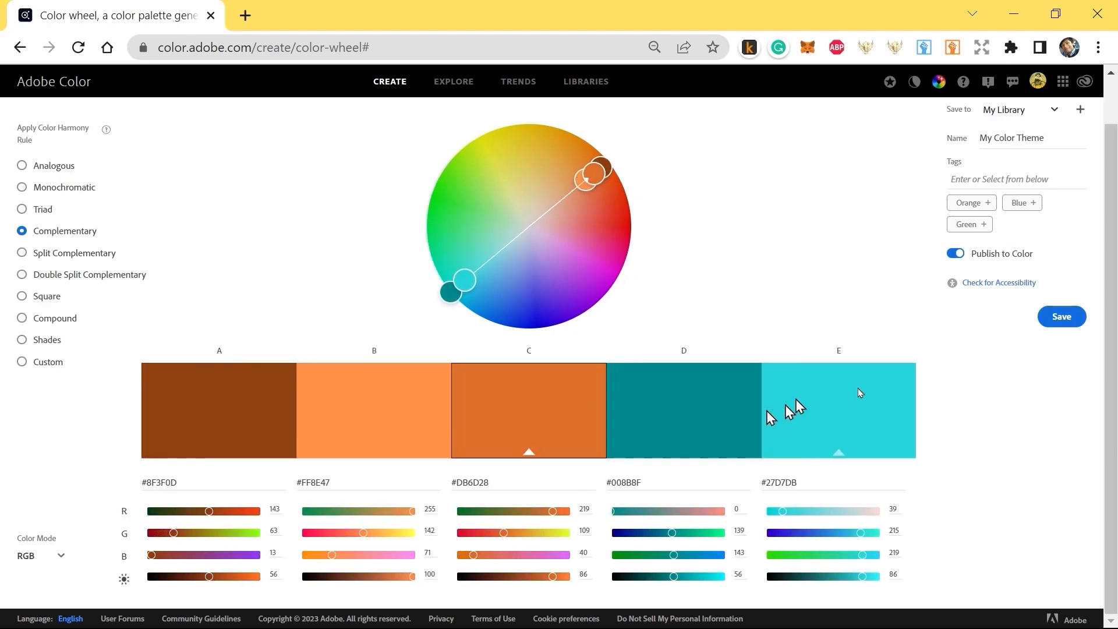
double_click(201, 482)
right_click(201, 482)
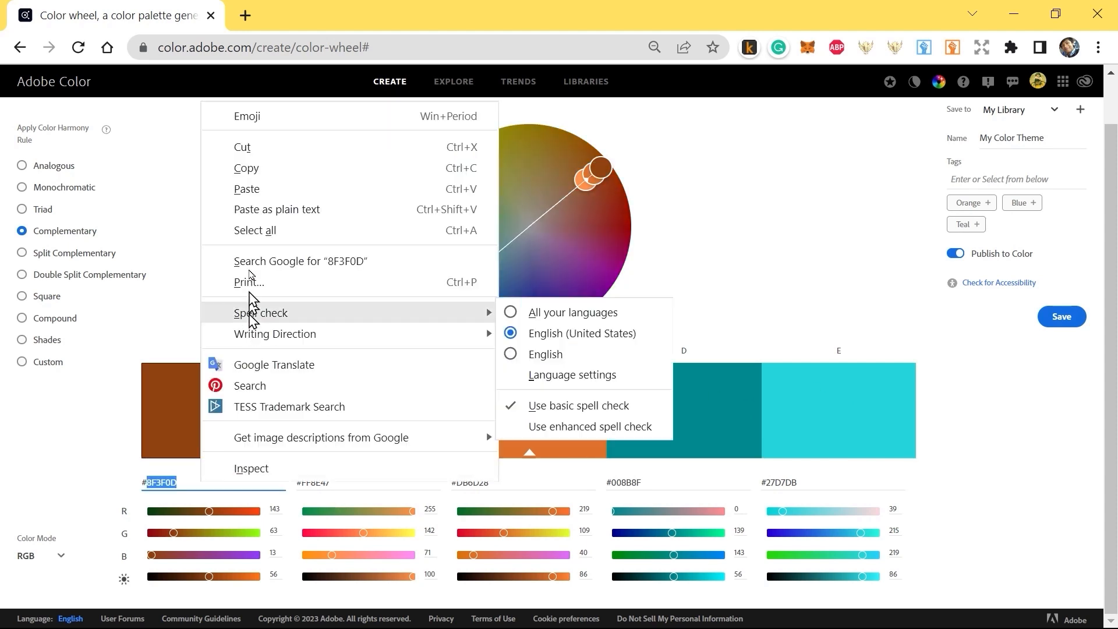
click(252, 169)
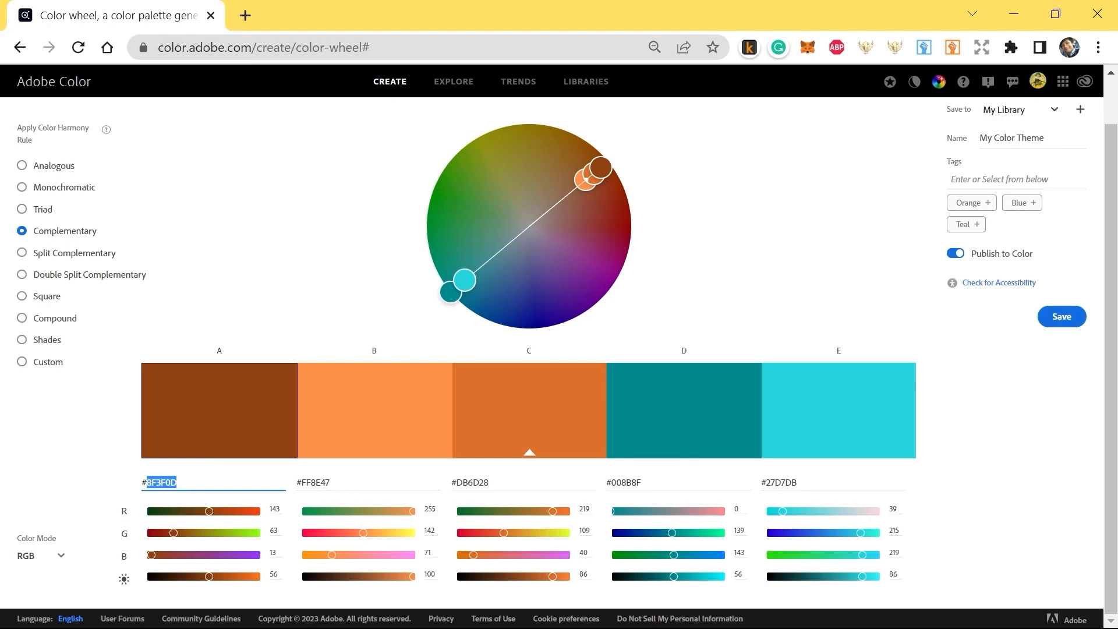
- Switch back to Illustrator, fill the "Discount 30%" text with brown 8F3F0D, and deselect it
key(alt+Tab)
click(421, 314)
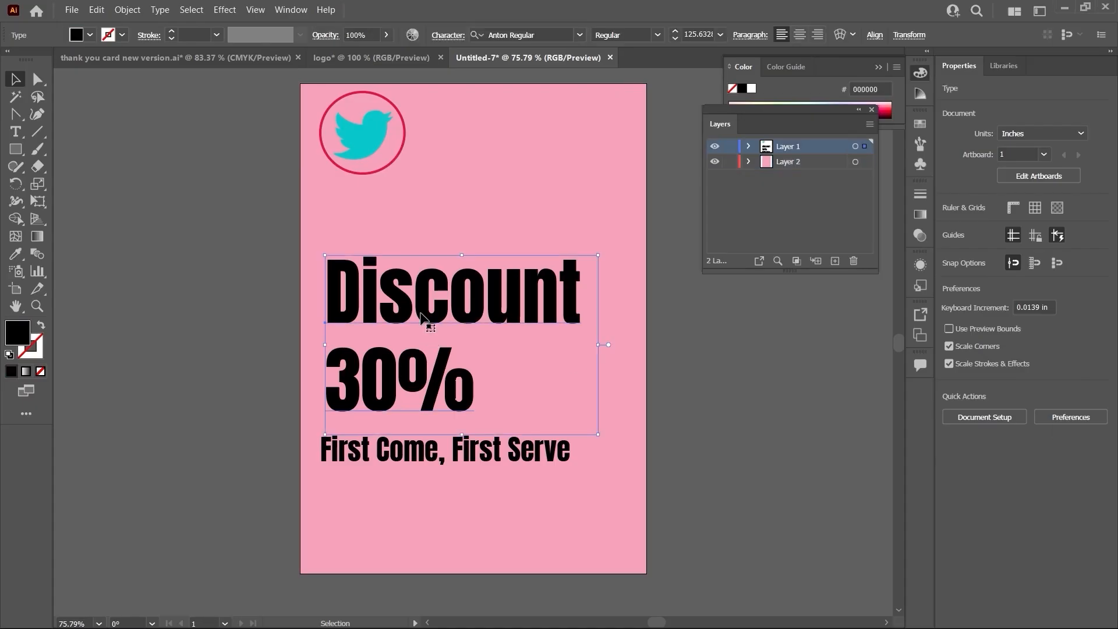
double_click(15, 337)
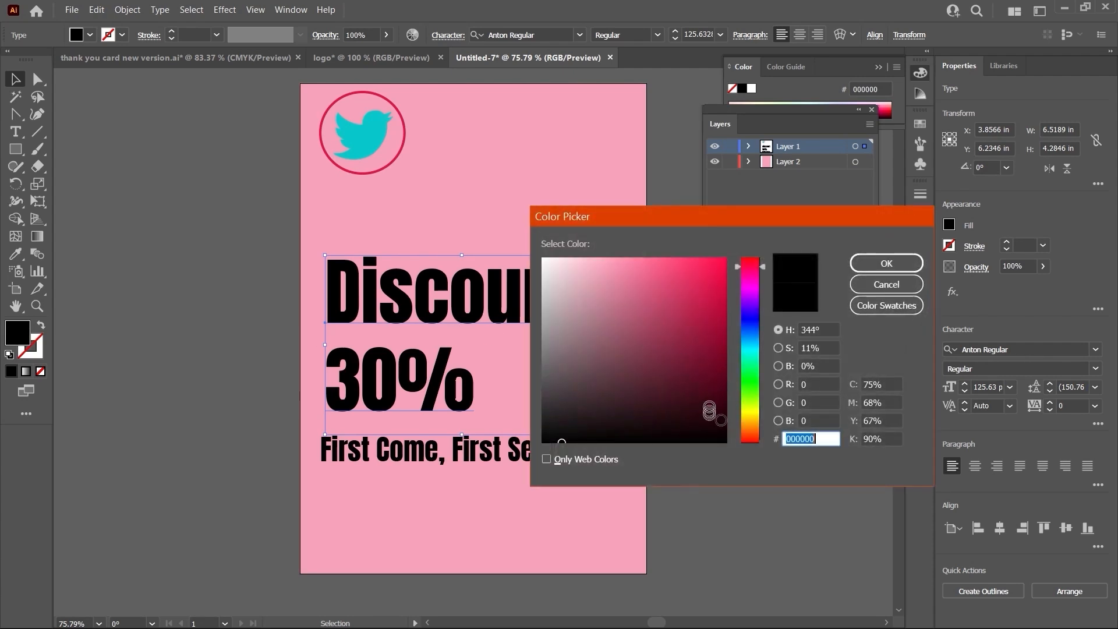
click(871, 263)
click(711, 388)
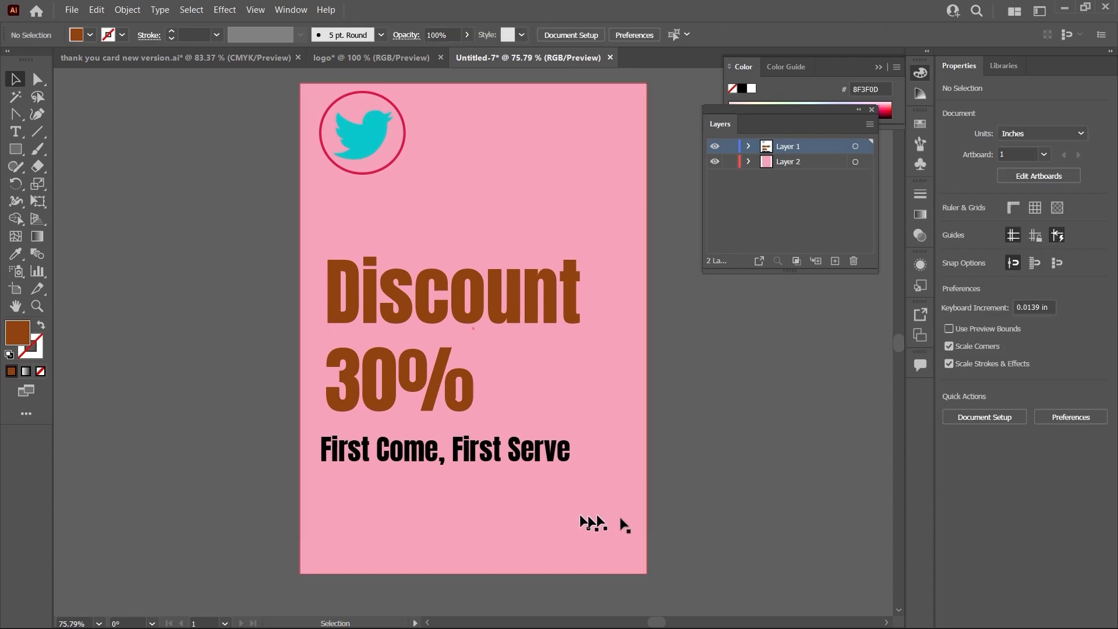
- Select the pink background rectangle, then switch to Adobe Color and copy the hex code #008B8F of colour D
click(567, 174)
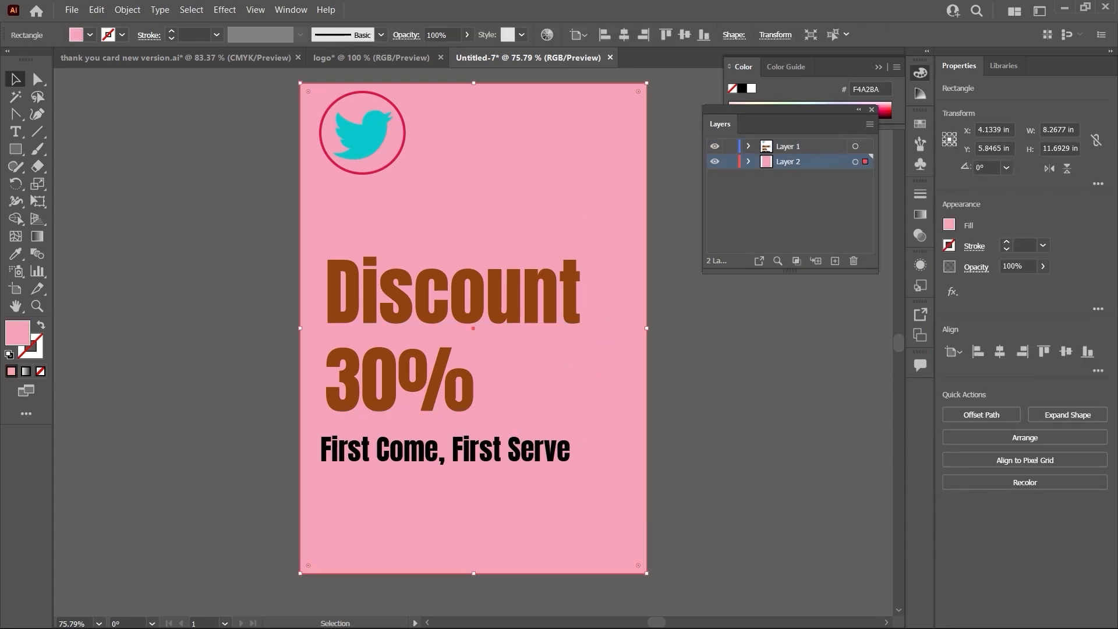
key(alt+Tab)
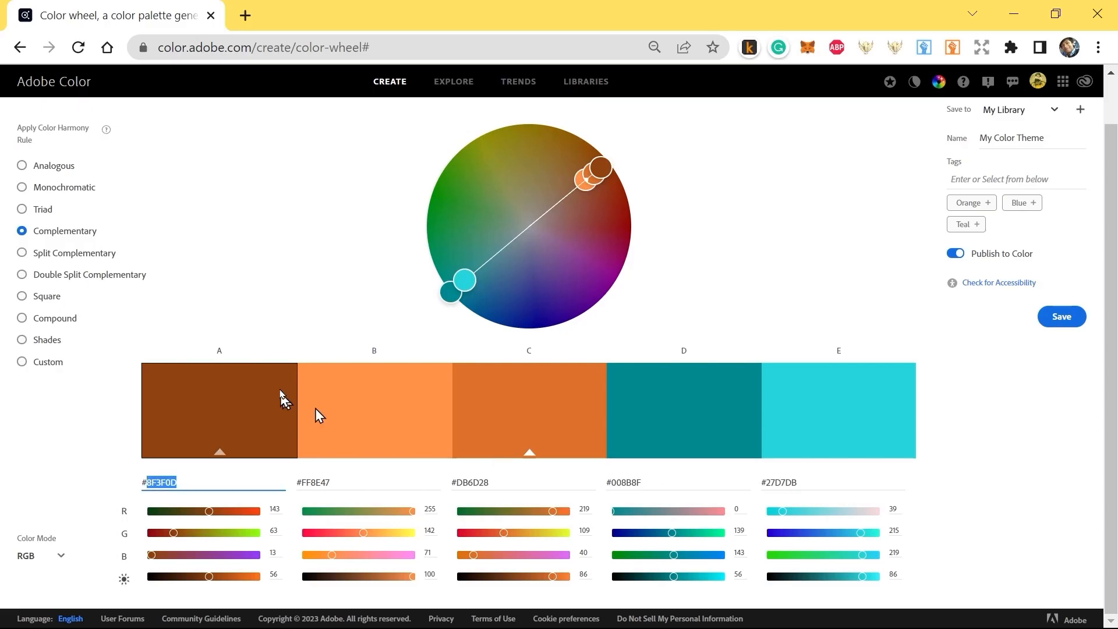
click(798, 488)
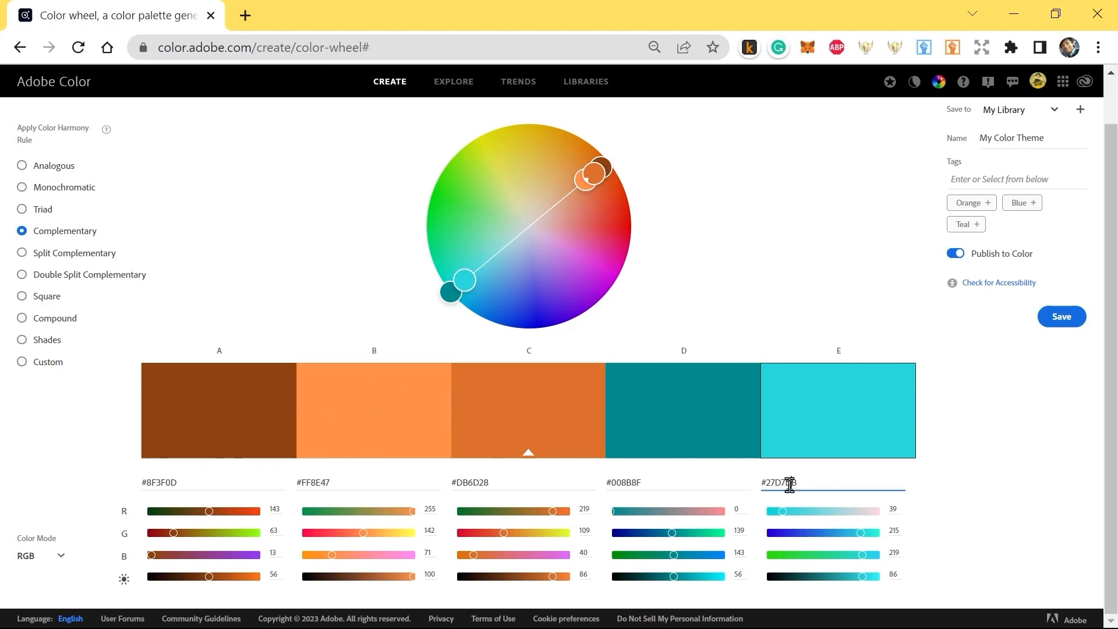
click(656, 483)
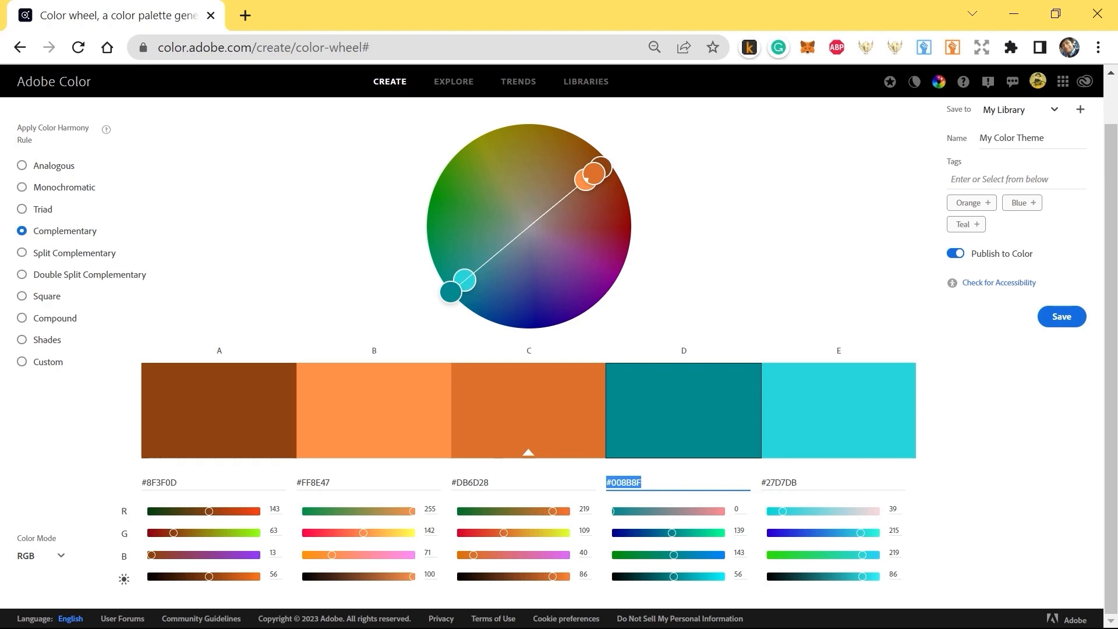
- Switch back to Illustrator, fill the background rectangle with teal 008B8F, and leave nothing selected
key(alt+Tab)
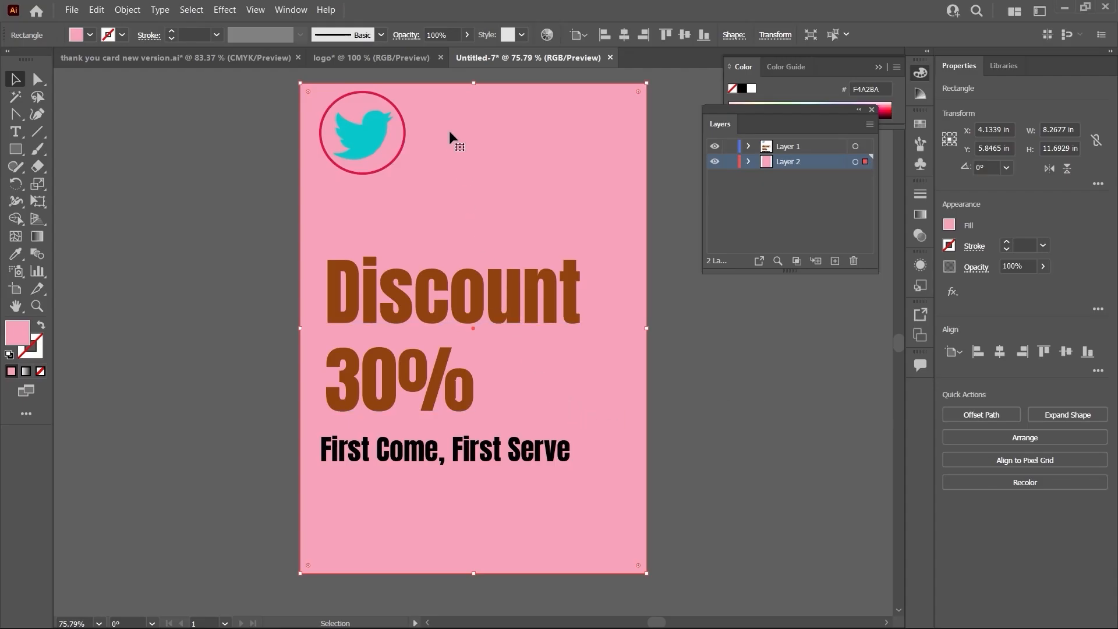
double_click(23, 342)
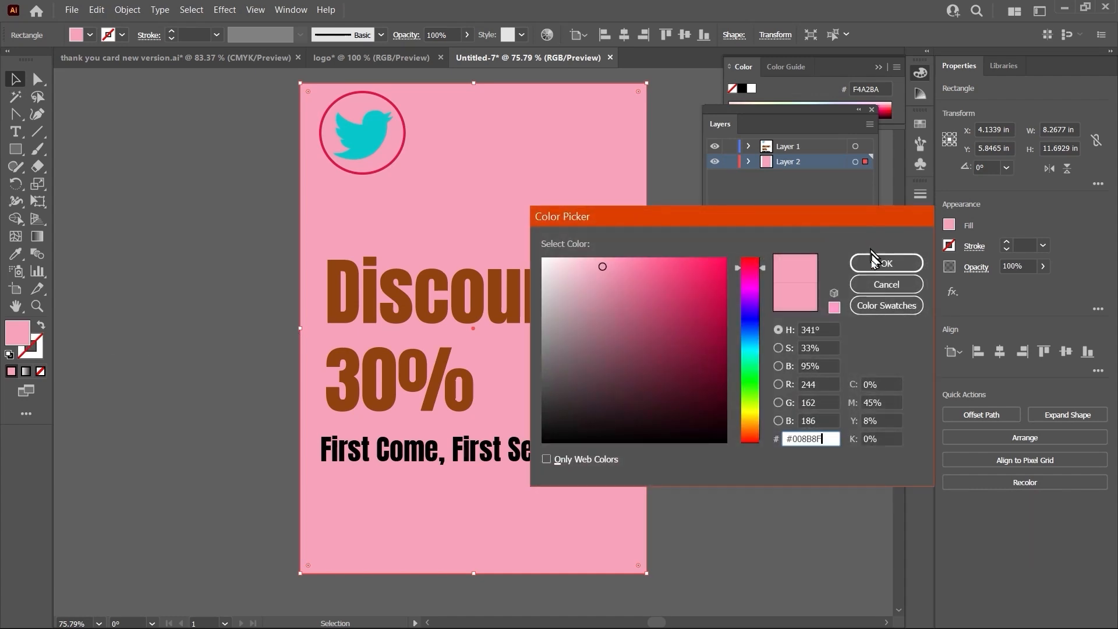
click(887, 263)
click(468, 329)
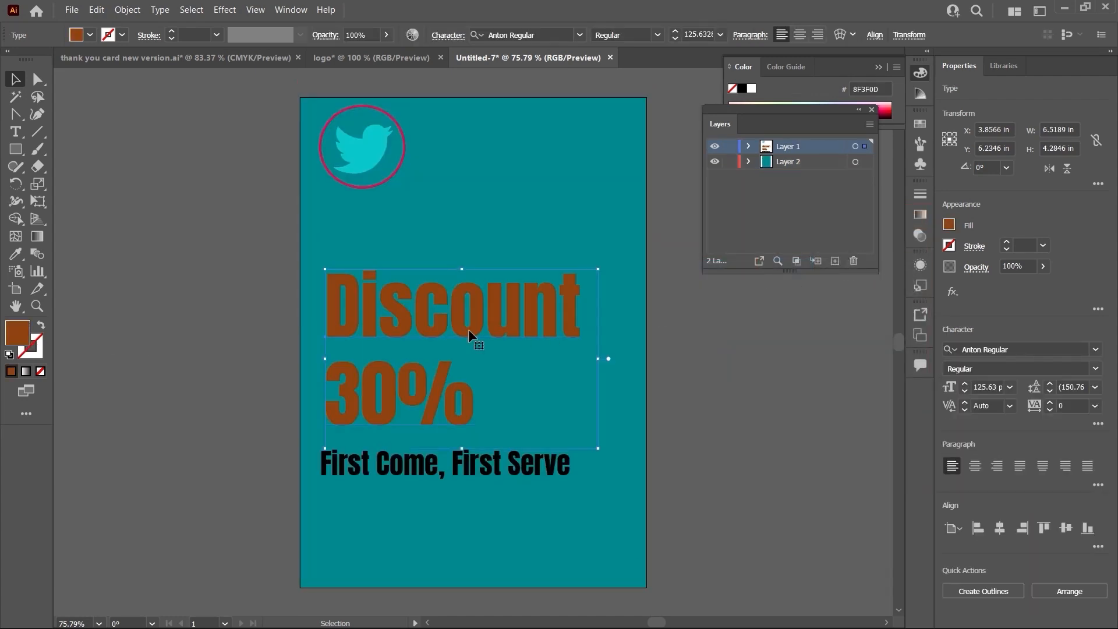
click(744, 372)
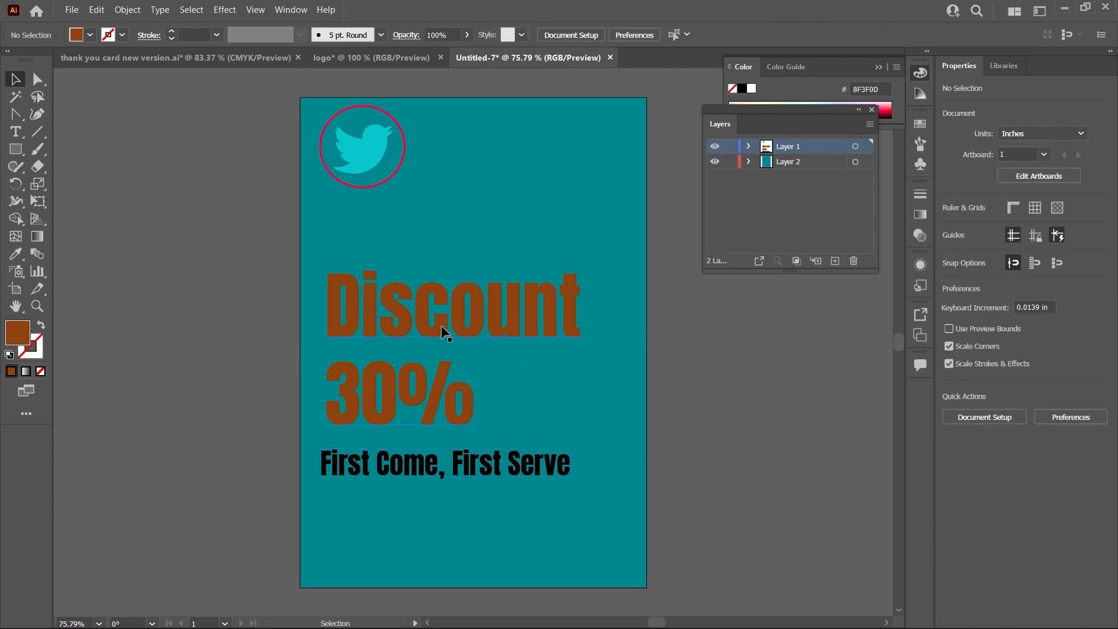
- Change the "Discount 30%" text fill to brighter orange F46516 and deselect it
click(451, 312)
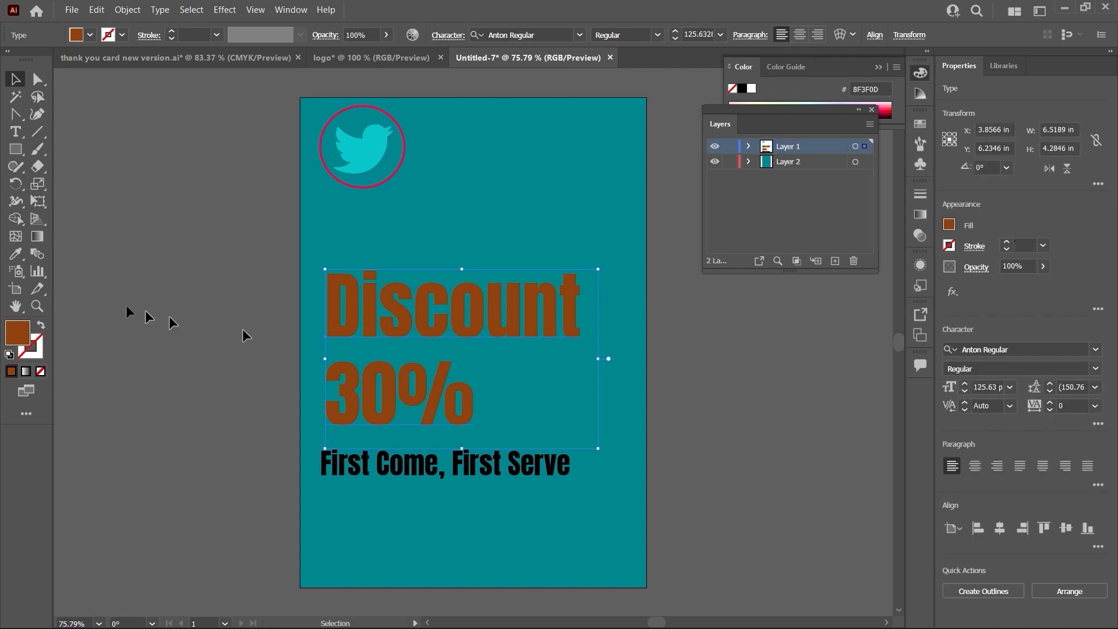
double_click(18, 333)
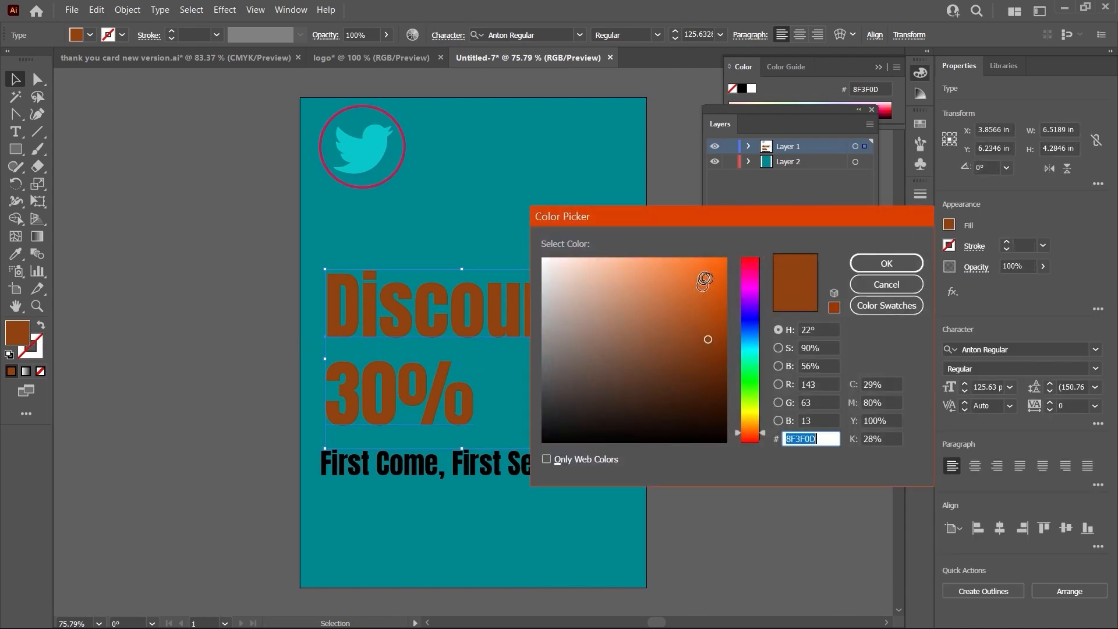
drag(708, 339, 712, 269)
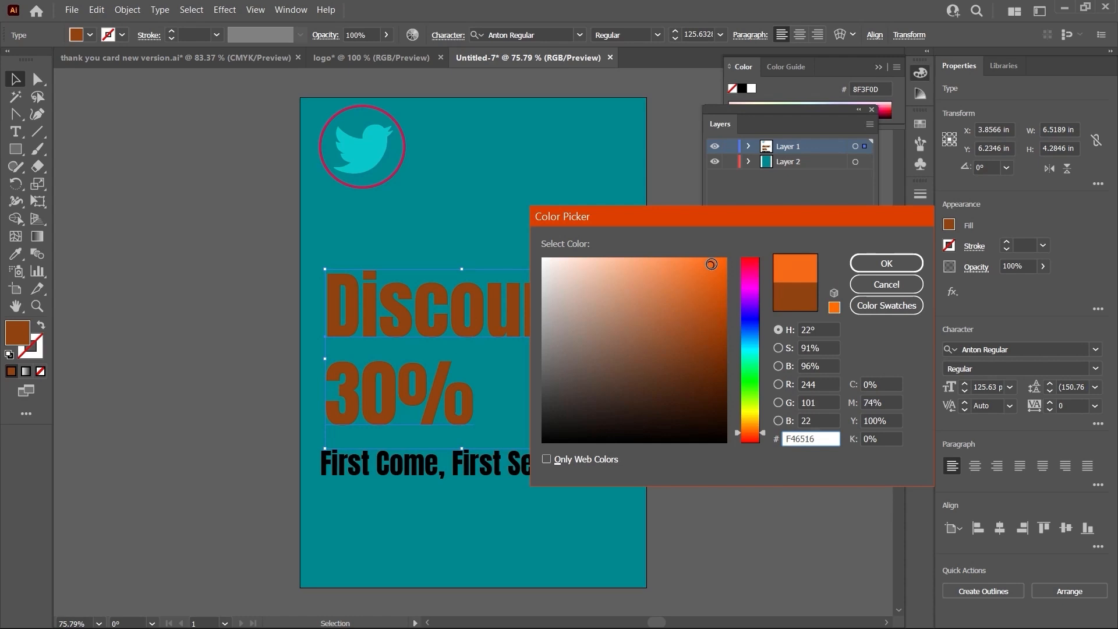
click(859, 267)
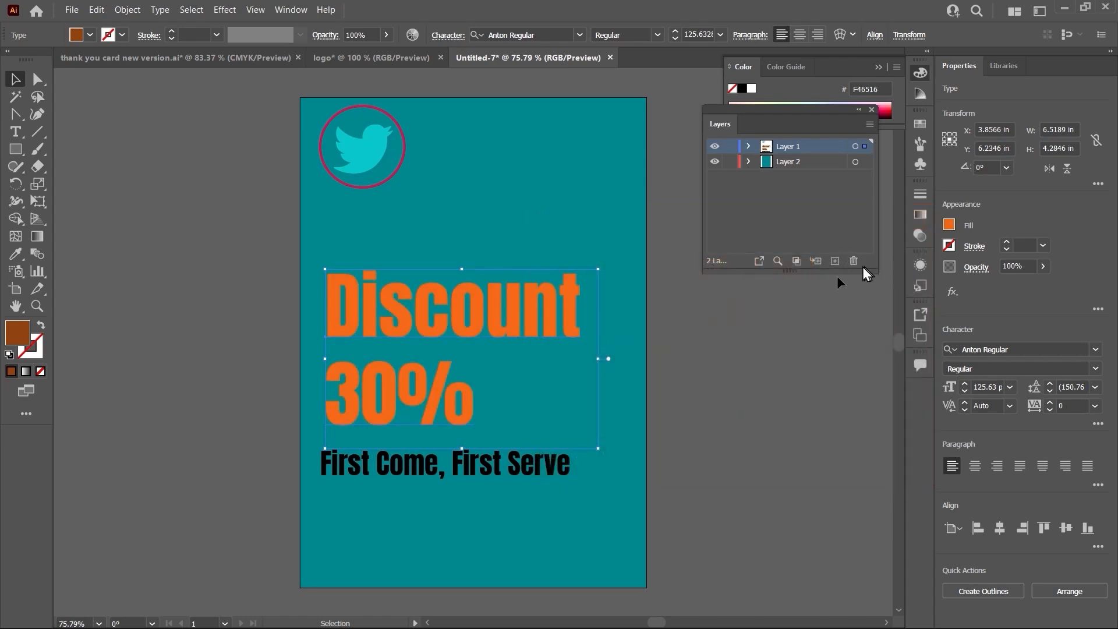
click(721, 350)
- Copy the orange appearance of "Discount 30%" onto the "First Come, First Serve" text with the Eyedropper
scroll(721, 351, down, 3)
scroll(721, 353, up, 2)
scroll(718, 348, up, 1)
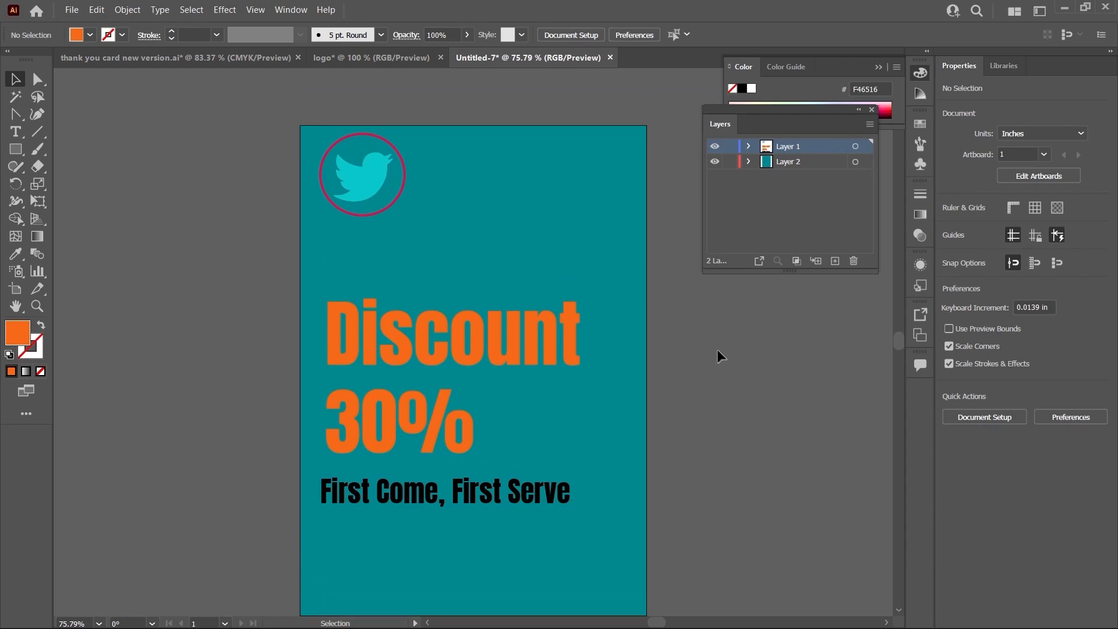
scroll(524, 390, down, 1)
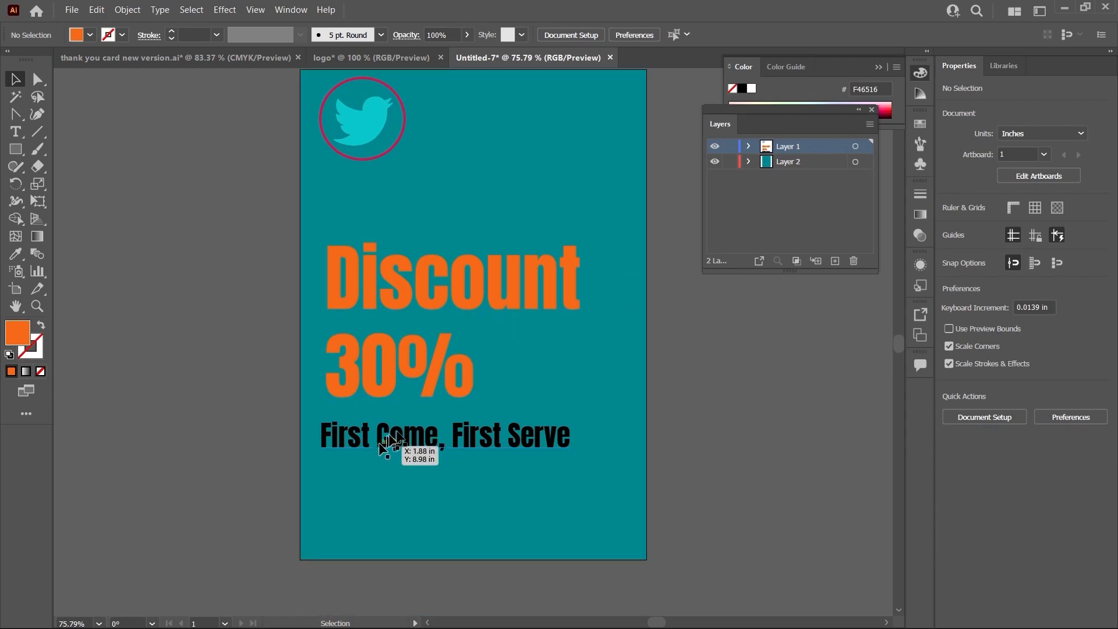
click(473, 443)
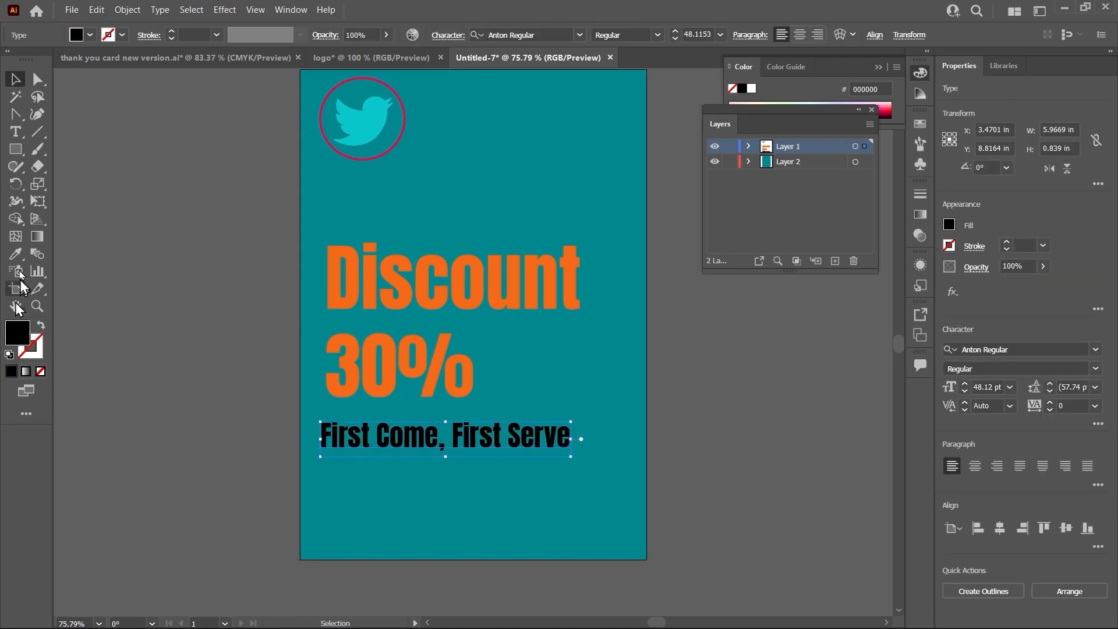
click(15, 254)
click(359, 281)
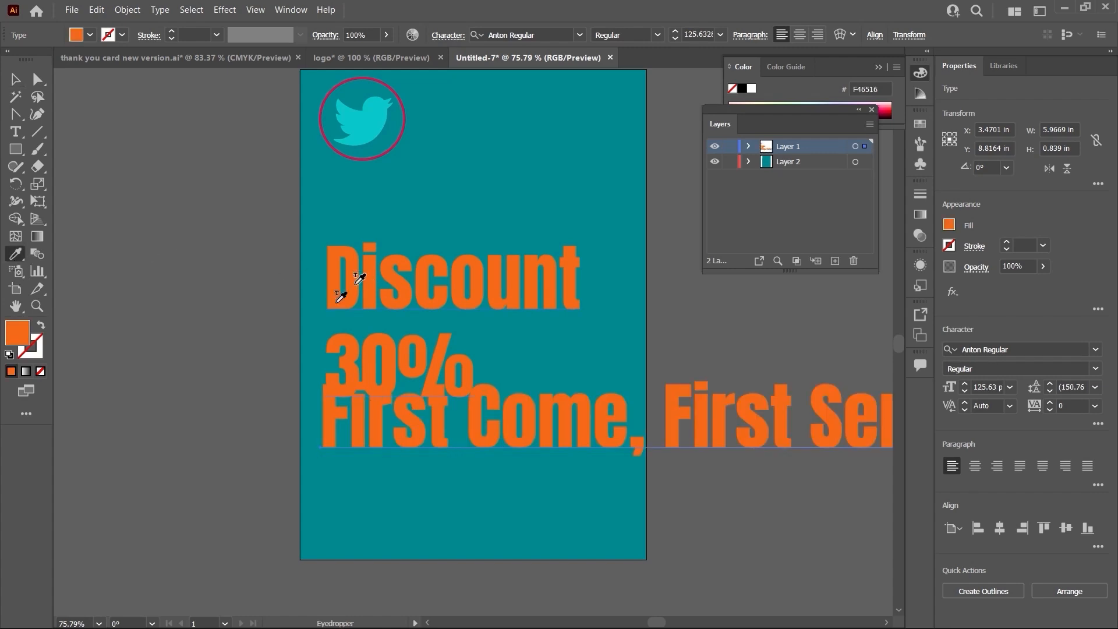
- Scale the "First Come, First Serve" text down to about 6.64 in wide and place it beneath "30%", left-aligned with it
click(16, 84)
drag(322, 379, 507, 440)
drag(775, 449, 406, 431)
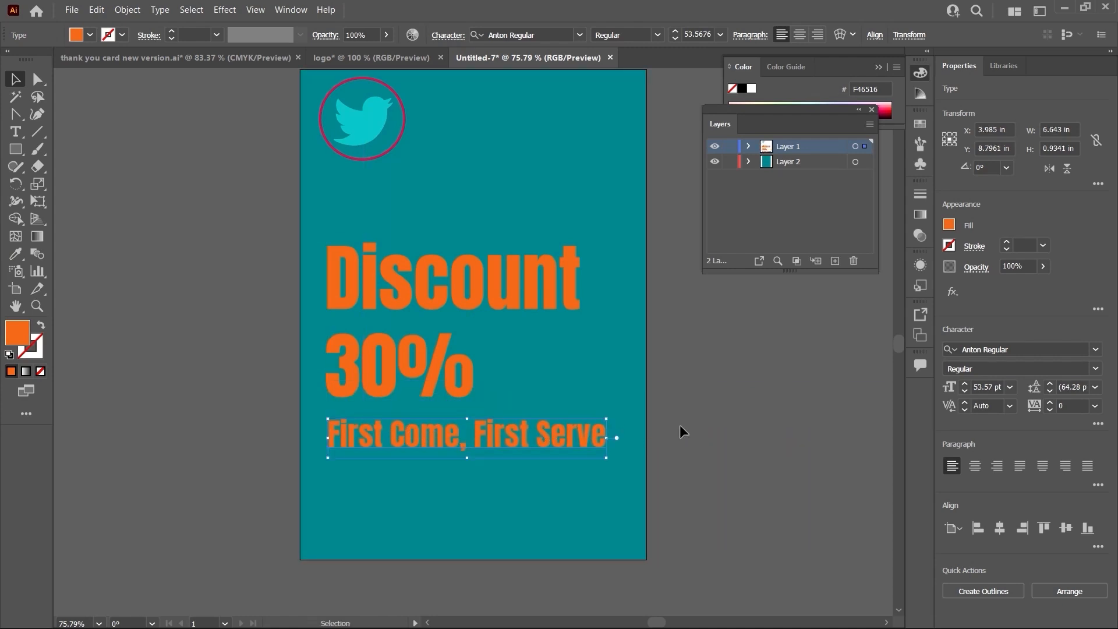
click(680, 425)
scroll(679, 424, down, 3)
scroll(679, 424, up, 7)
click(549, 241)
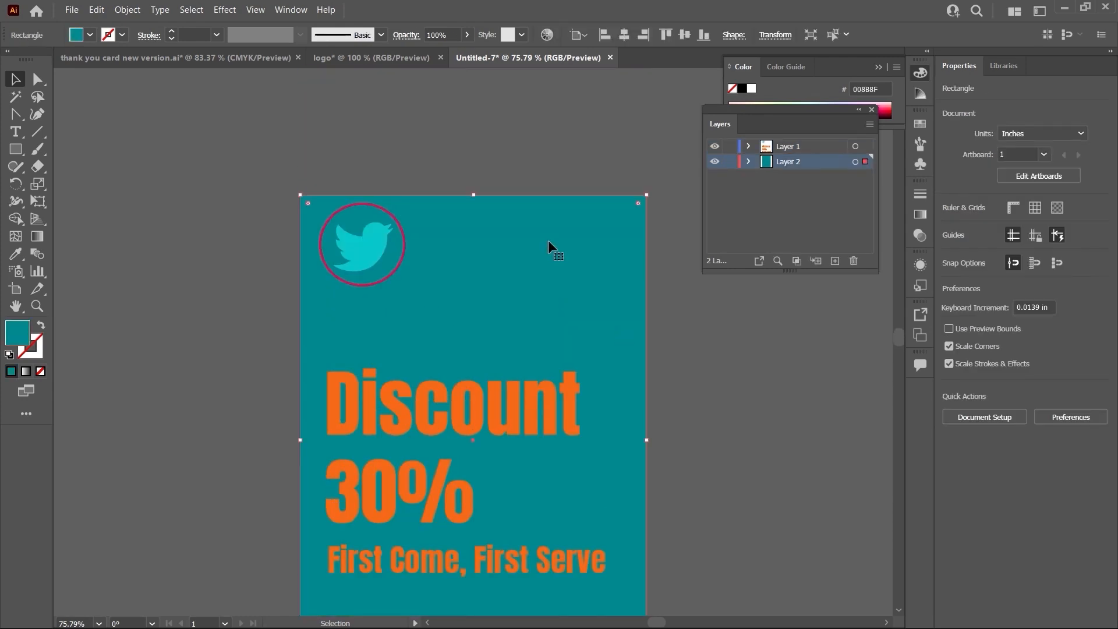
scroll(549, 249, down, 4)
scroll(579, 307, up, 2)
scroll(641, 408, down, 2)
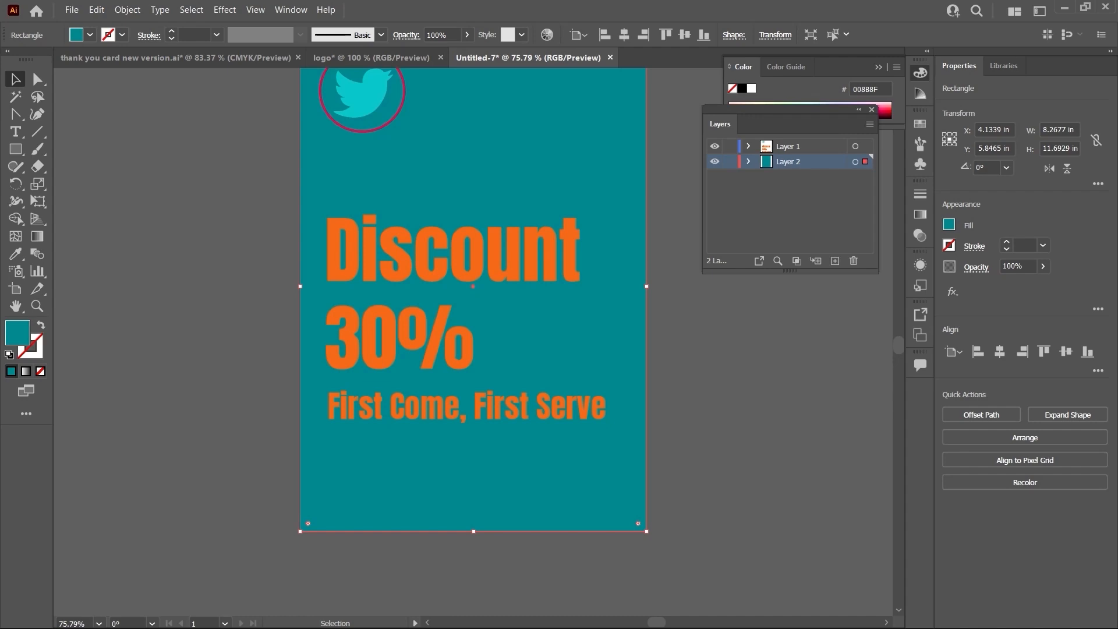
- Switch to Adobe Color in the browser and preview the Split Complementary, Analogous and Square harmony rules
key(alt+Tab)
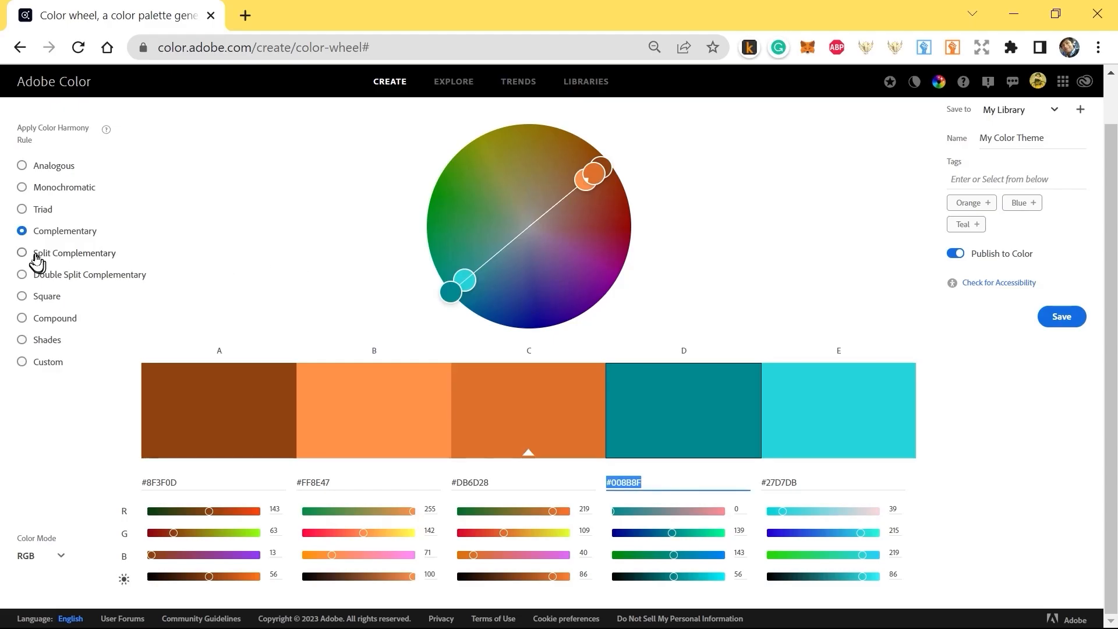
click(49, 259)
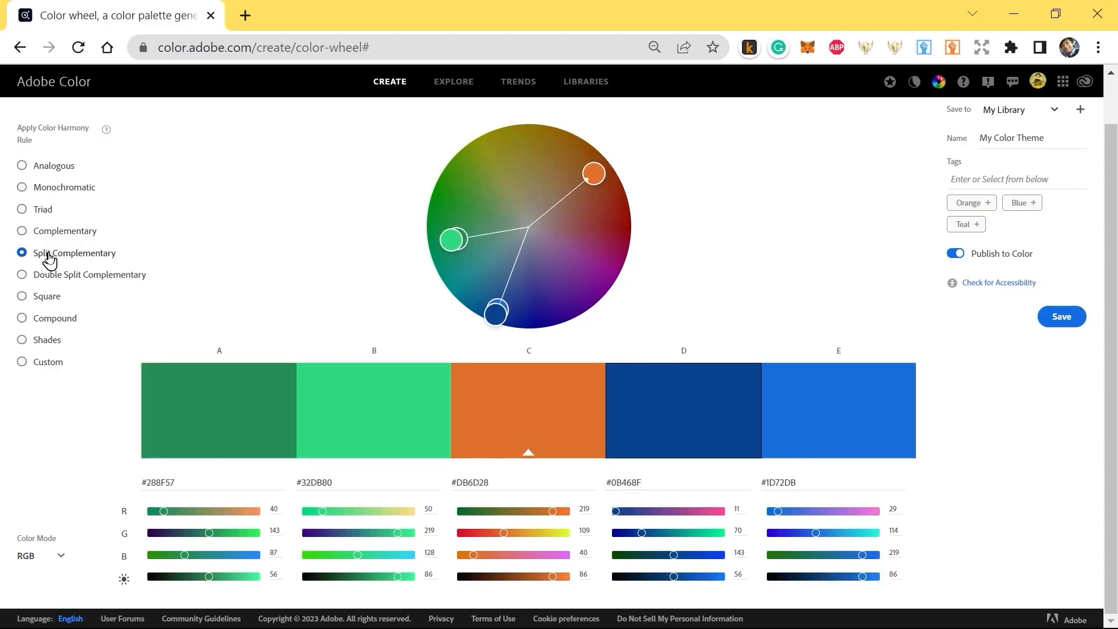
click(32, 185)
click(38, 172)
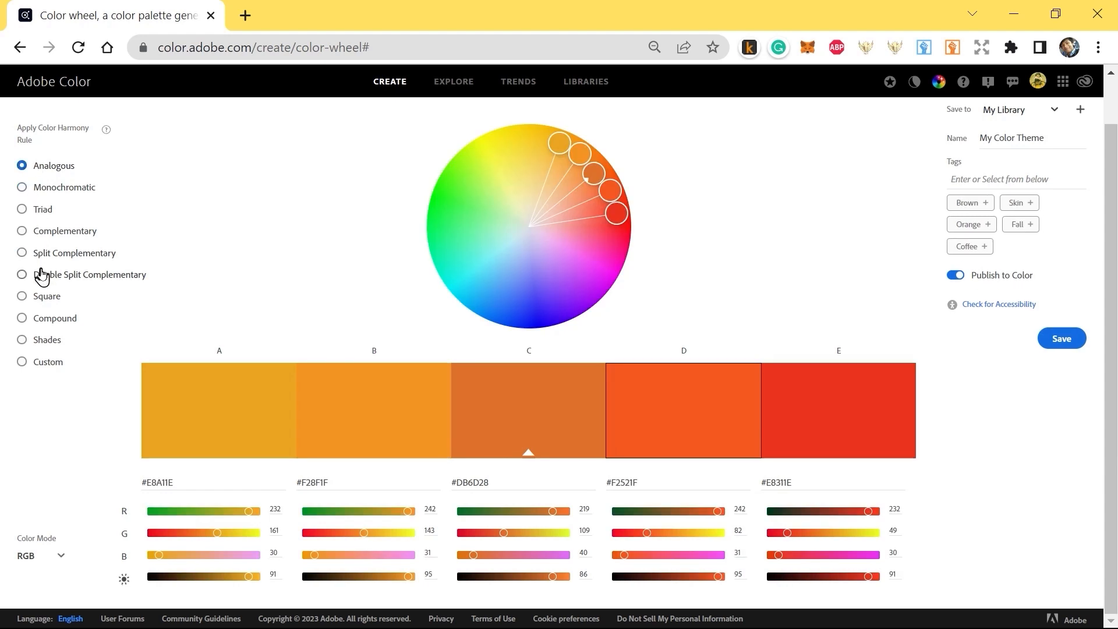
click(38, 298)
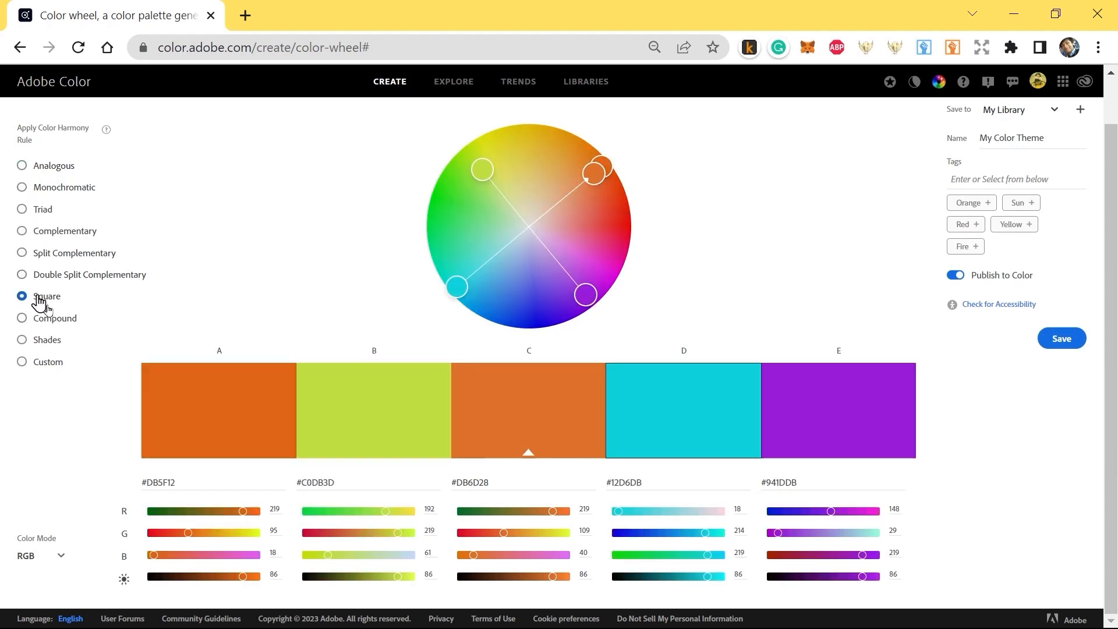
click(29, 284)
click(36, 298)
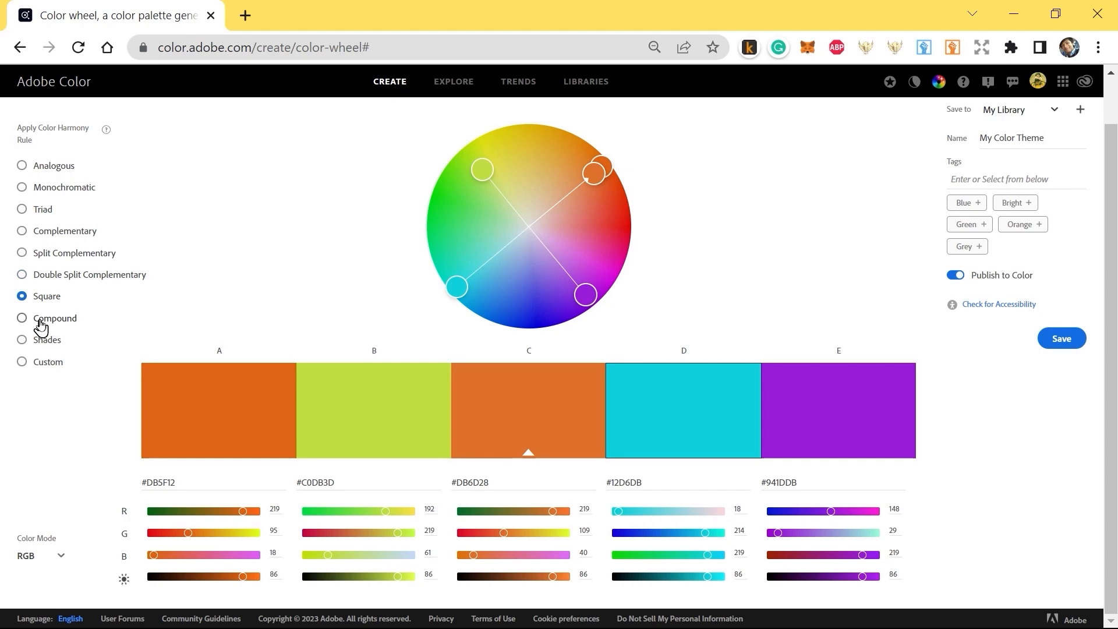
- Preview the Compound, Shades and Triad harmony rules, and shift the Triad base colour to golden yellow DBA723
click(43, 327)
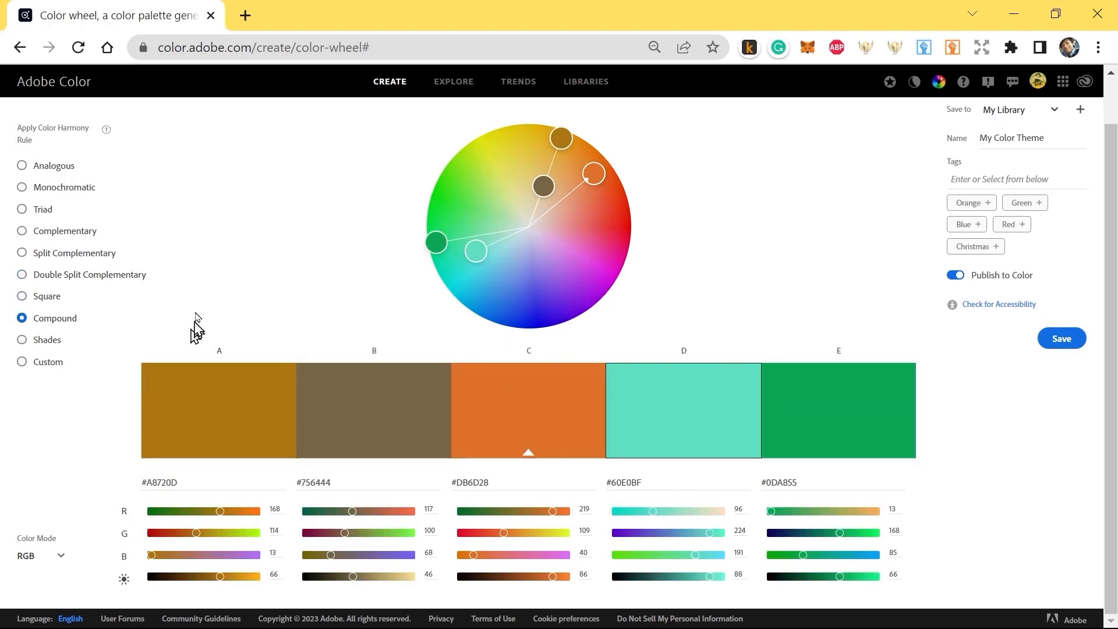
click(22, 343)
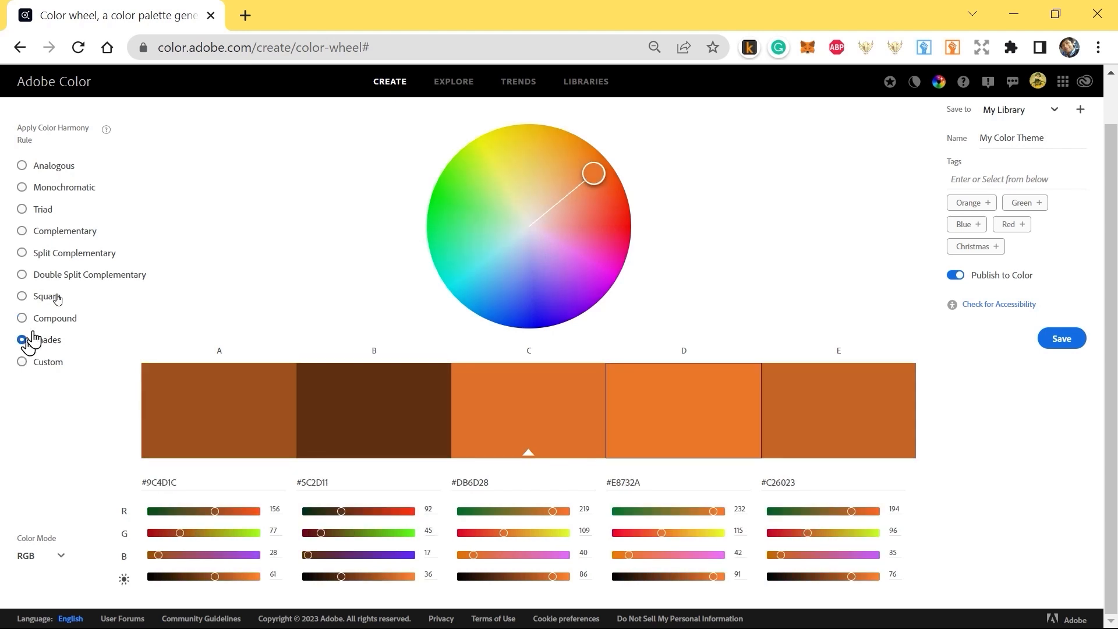
click(61, 253)
click(62, 235)
click(61, 210)
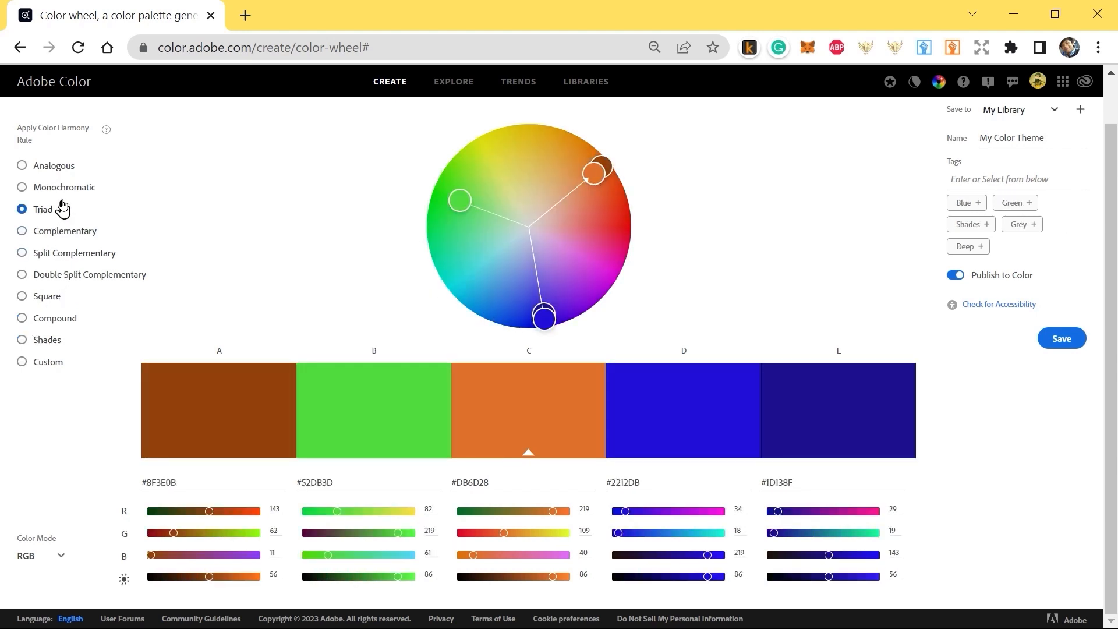
drag(589, 173, 534, 148)
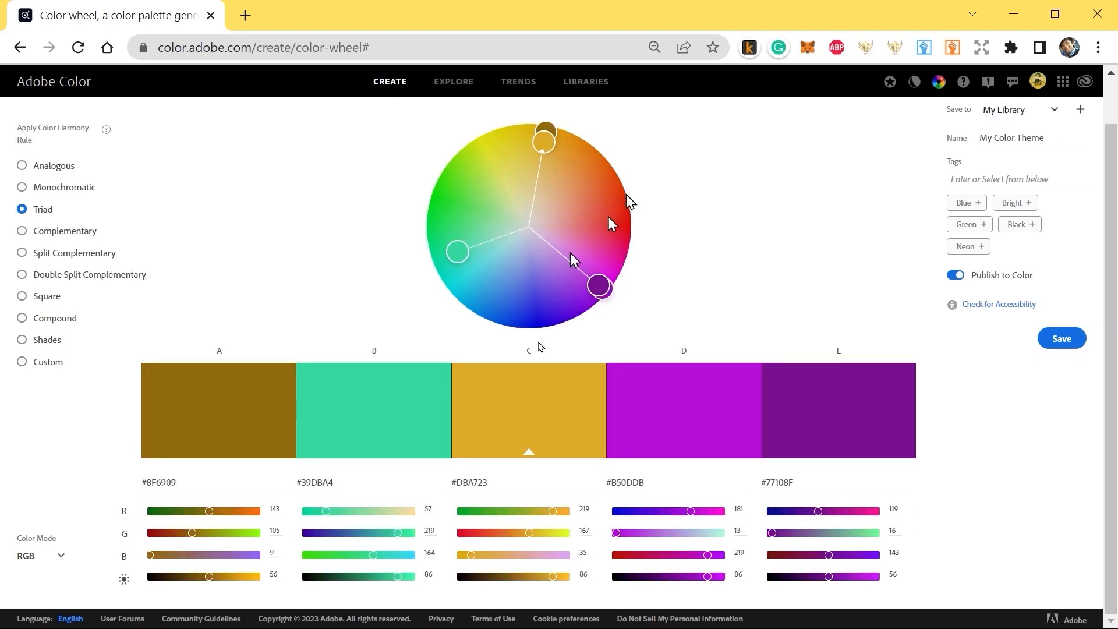
click(454, 82)
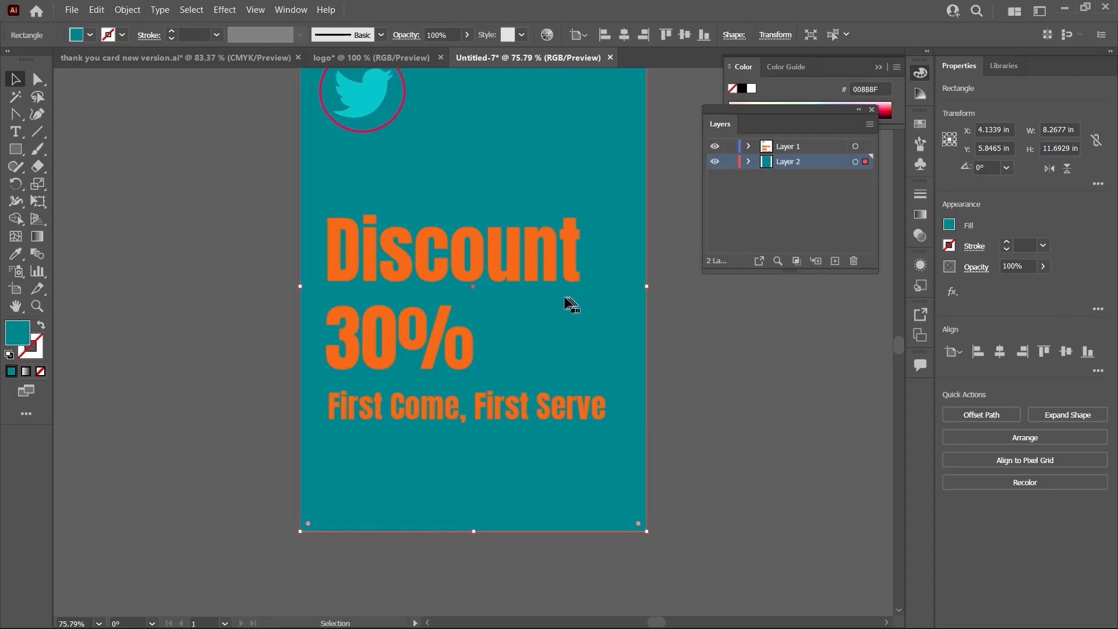
- Back in Illustrator, try a brighter teal 13BABA fill on the poster's background rectangle
scroll(553, 265, up, 3)
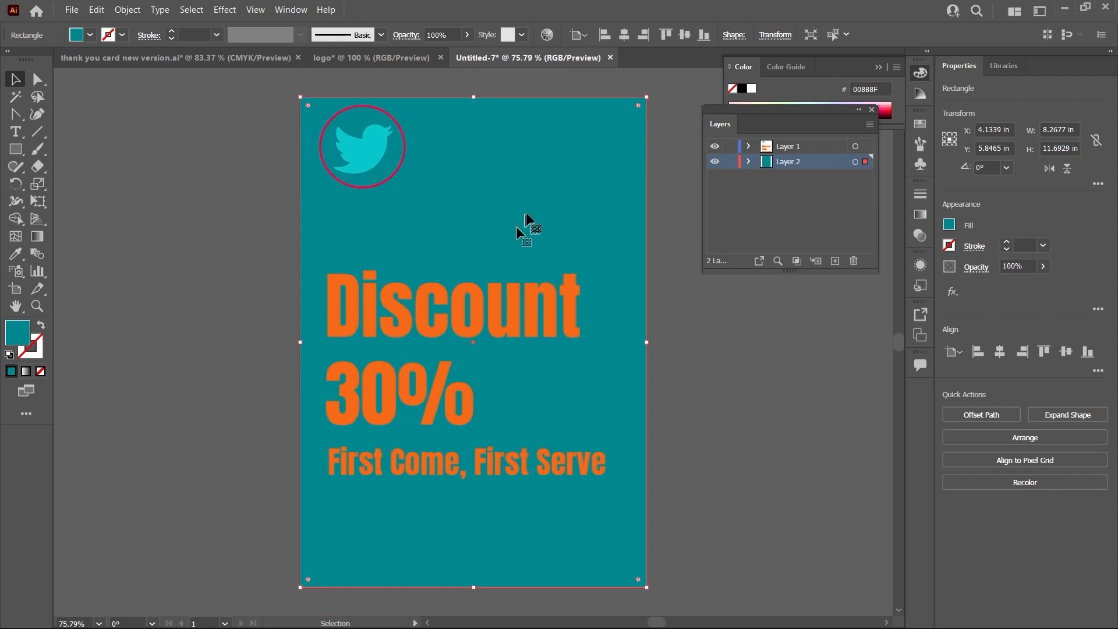
click(725, 403)
click(551, 218)
double_click(18, 332)
drag(712, 317, 710, 306)
click(863, 264)
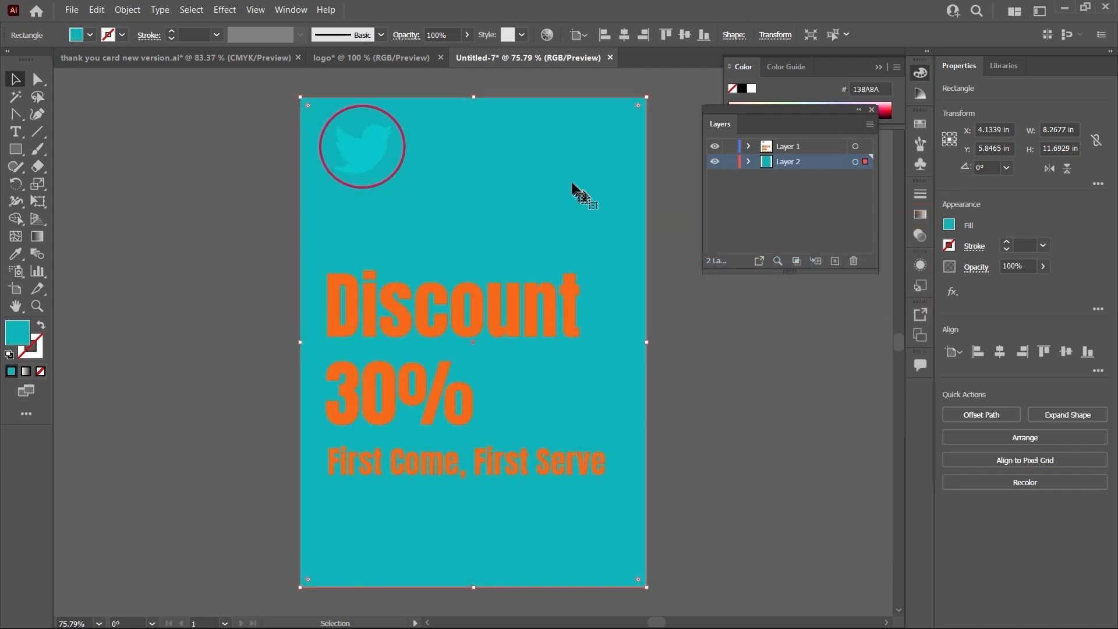
- Change the background rectangle's fill to dark teal 054240 and deselect it
double_click(16, 336)
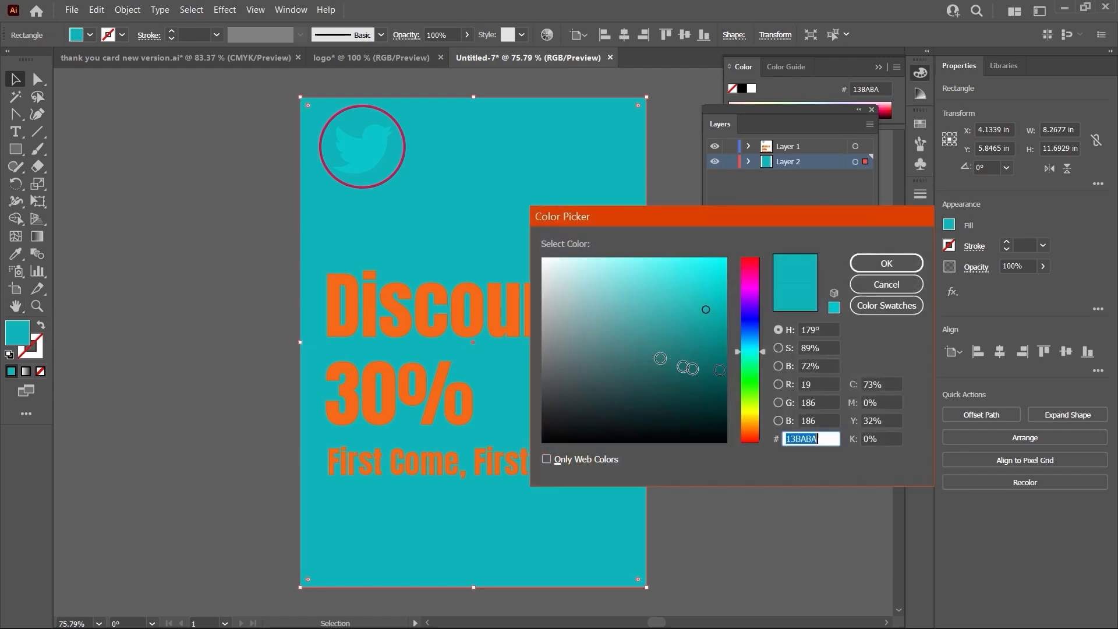
drag(718, 366, 711, 385)
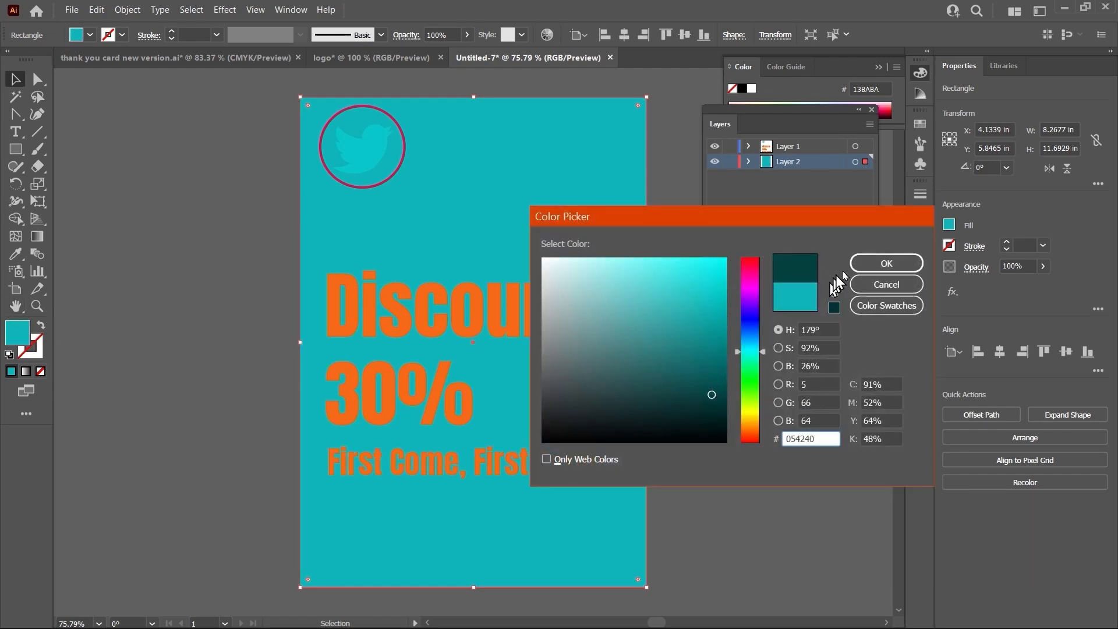
click(886, 262)
click(732, 344)
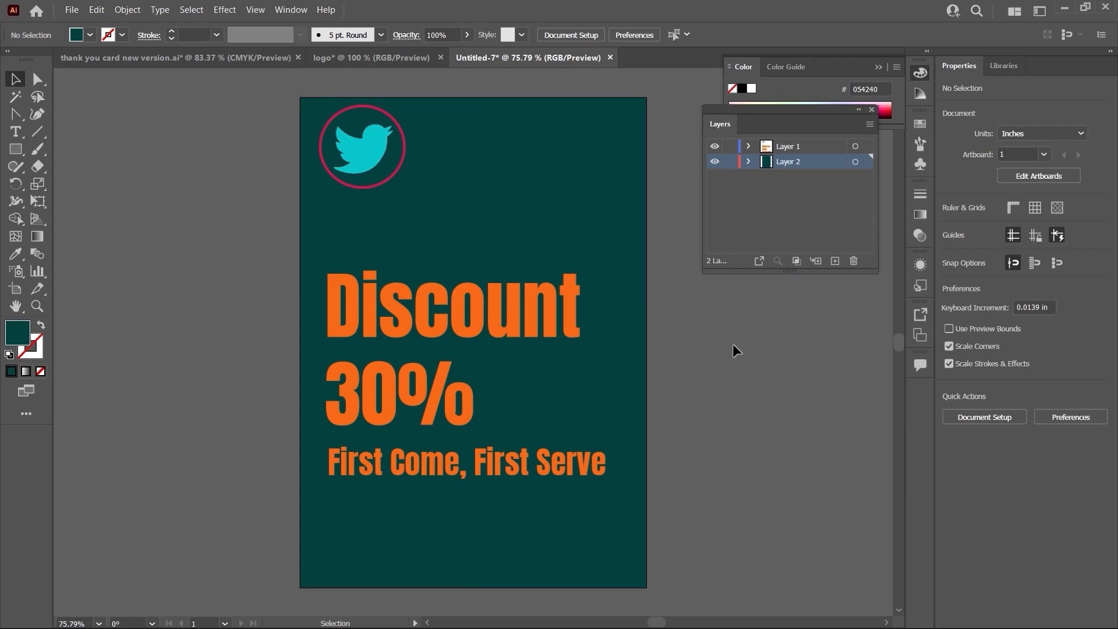
- Try to darken the background fill further with the Color Picker while nothing is selected
scroll(591, 506, up, 4)
scroll(594, 500, down, 5)
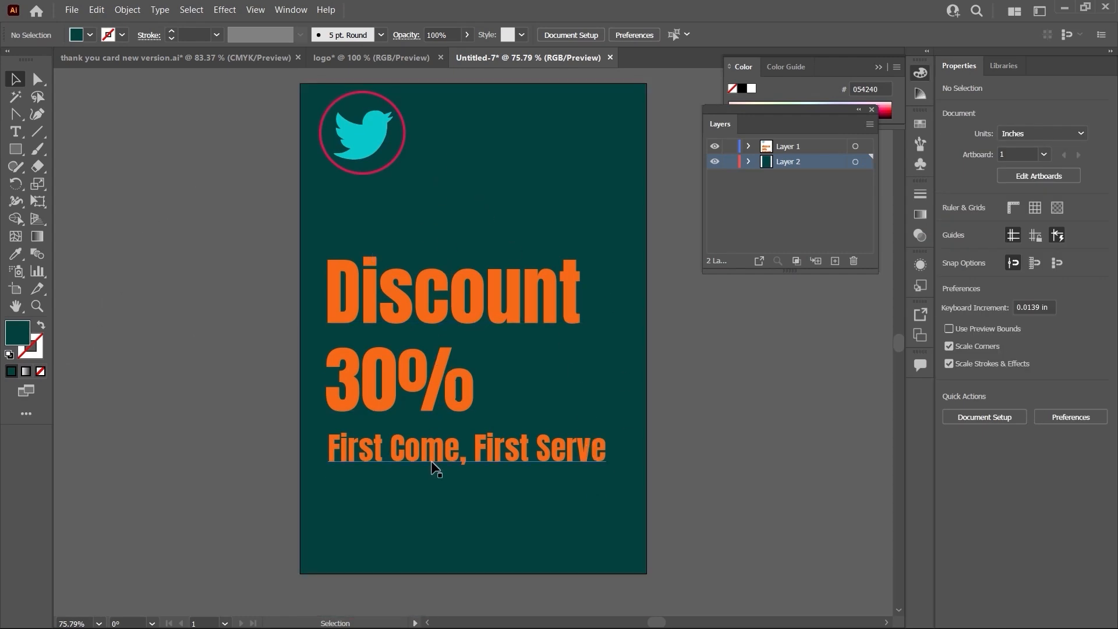
scroll(432, 507, up, 3)
scroll(457, 299, down, 2)
scroll(457, 299, down, 1)
double_click(18, 337)
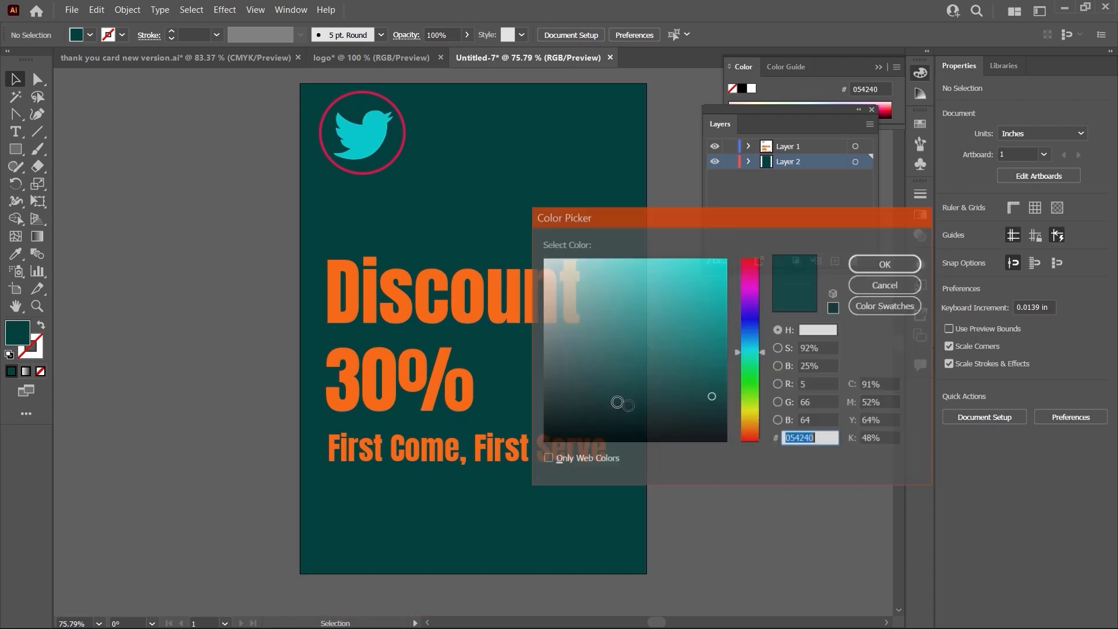
click(709, 403)
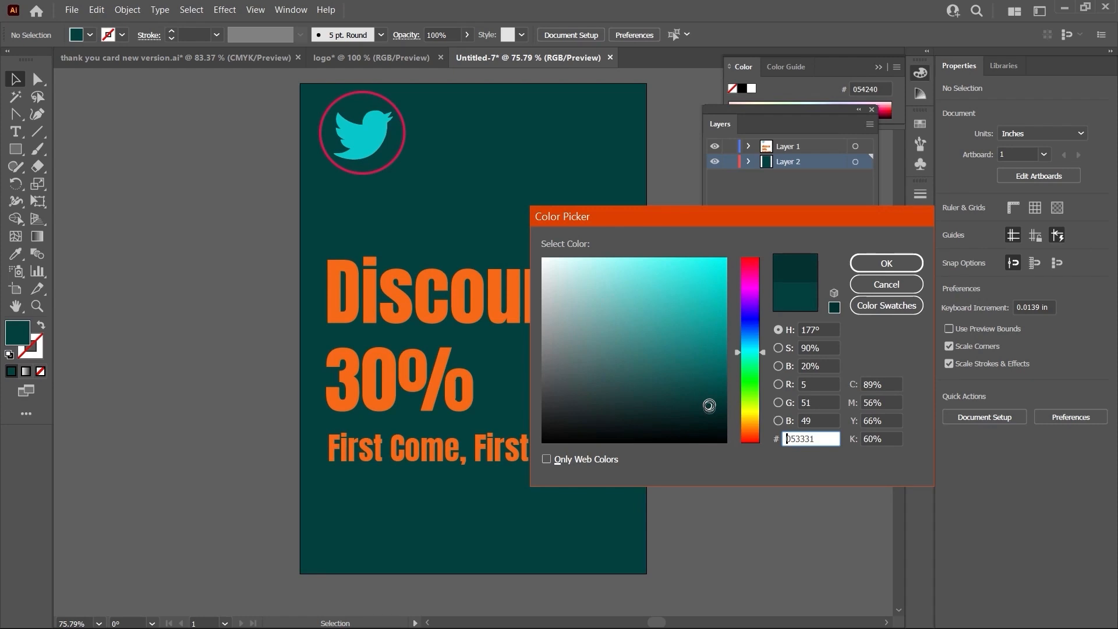
click(876, 267)
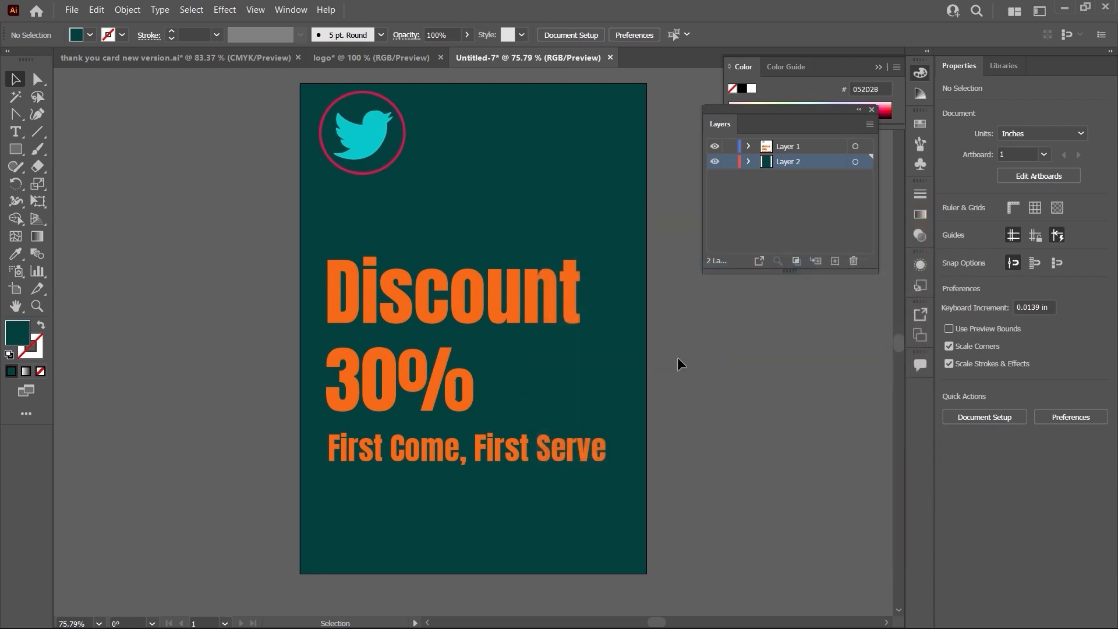
- Select the background rectangle, set its fill to very dark teal 073533, and deselect it
click(450, 326)
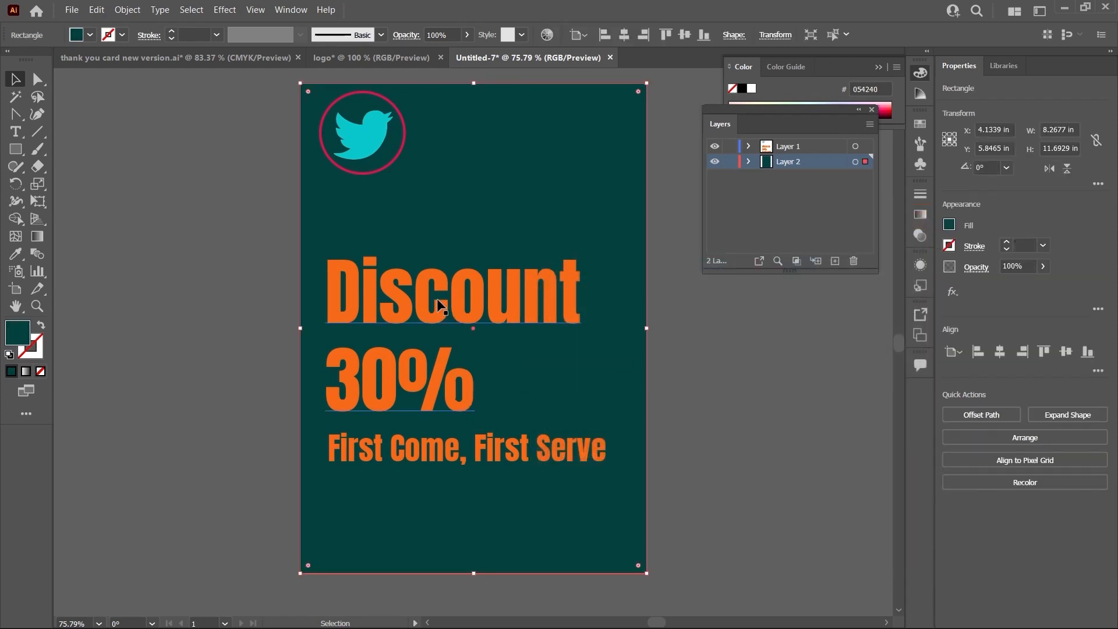
double_click(18, 333)
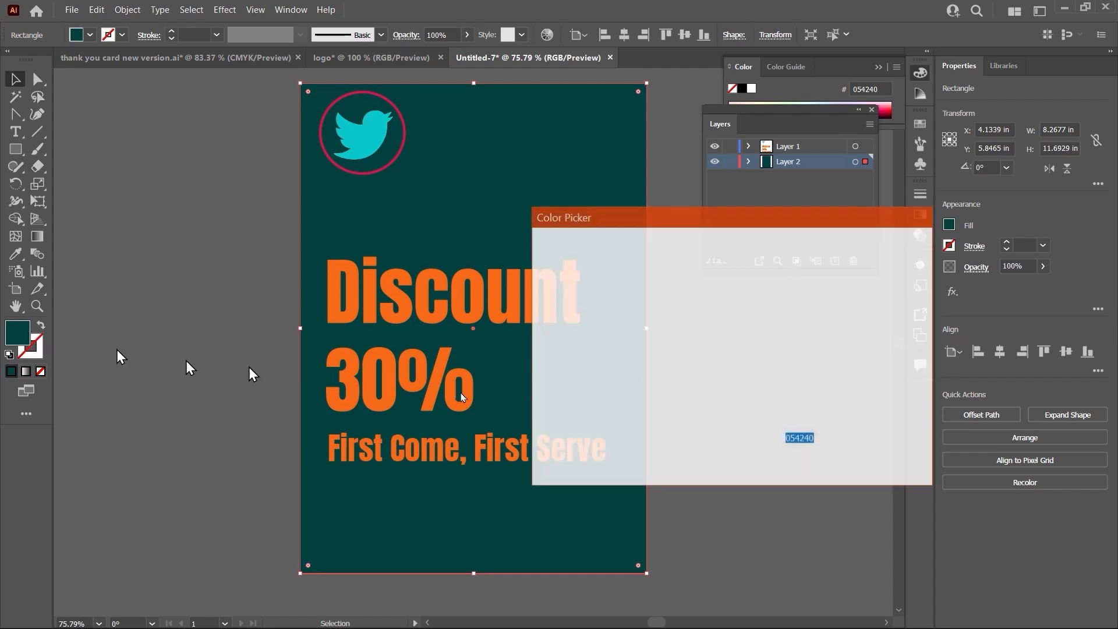
click(704, 402)
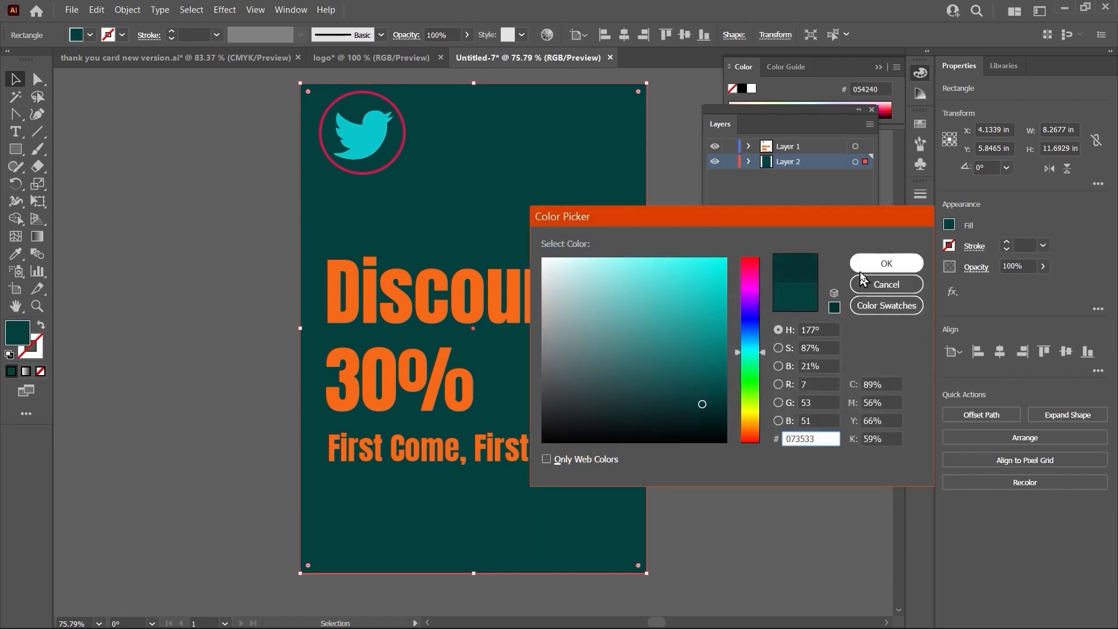
click(876, 265)
click(750, 366)
- Set the "Discount 30%" text fill to vivid orange FC6012 and leave nothing selected
click(411, 315)
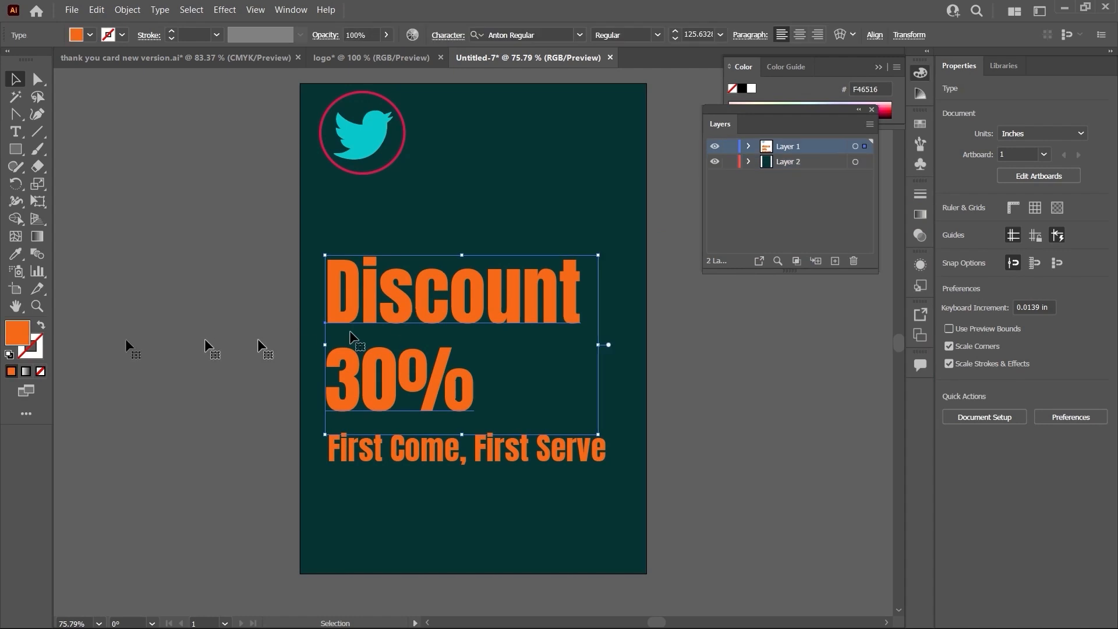
double_click(31, 338)
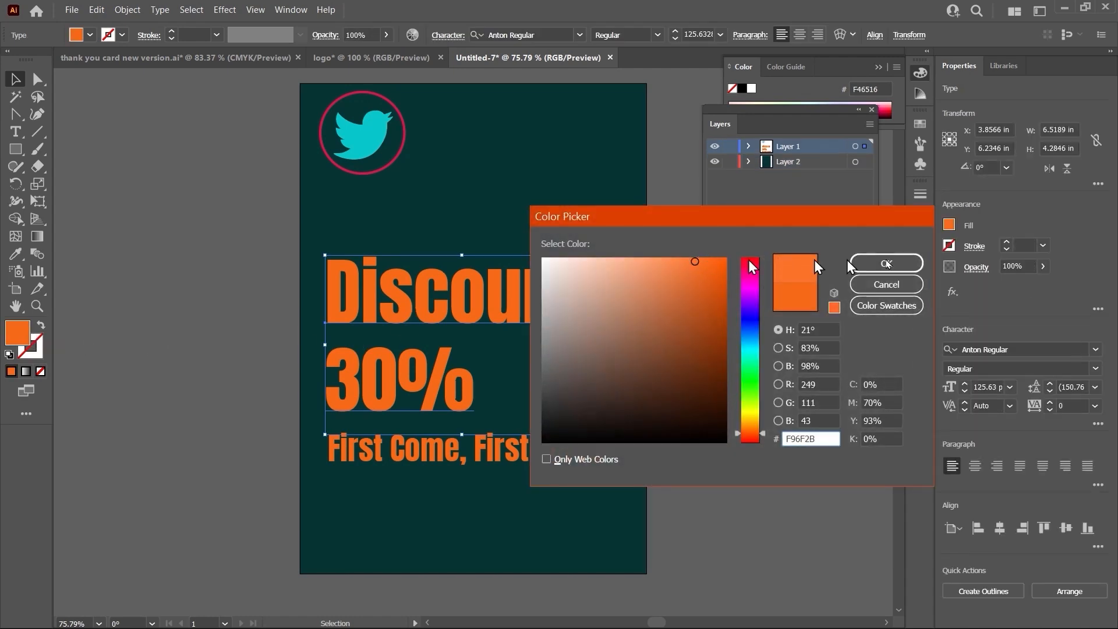
click(714, 258)
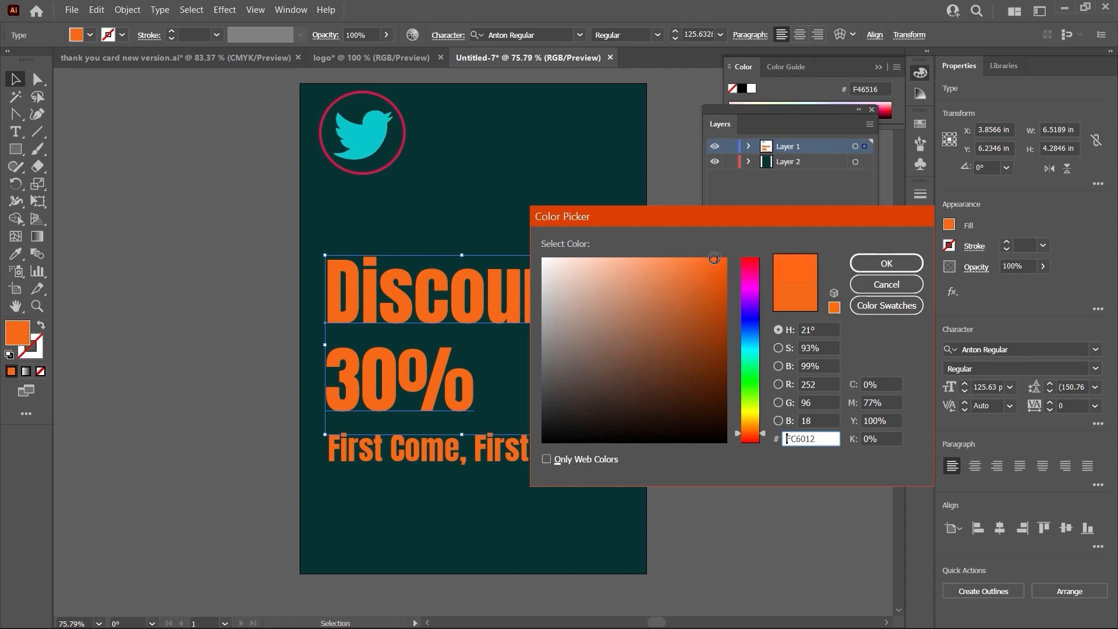
click(886, 265)
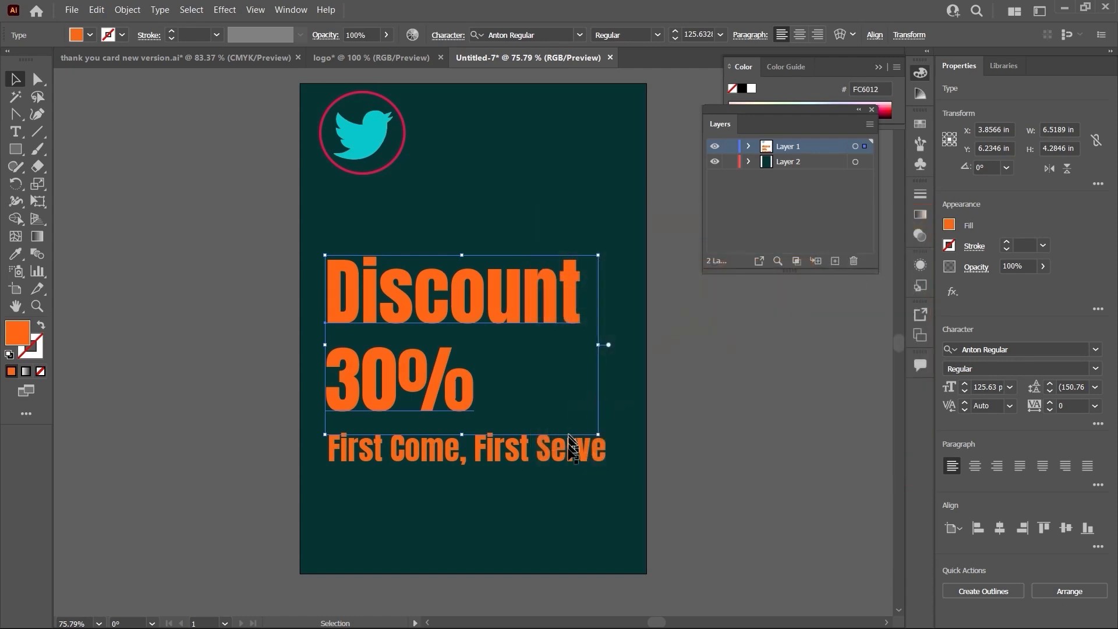
click(569, 457)
click(736, 394)
- Delete the pink circle outline around the Twitter bird and leave isolation mode
scroll(711, 392, up, 2)
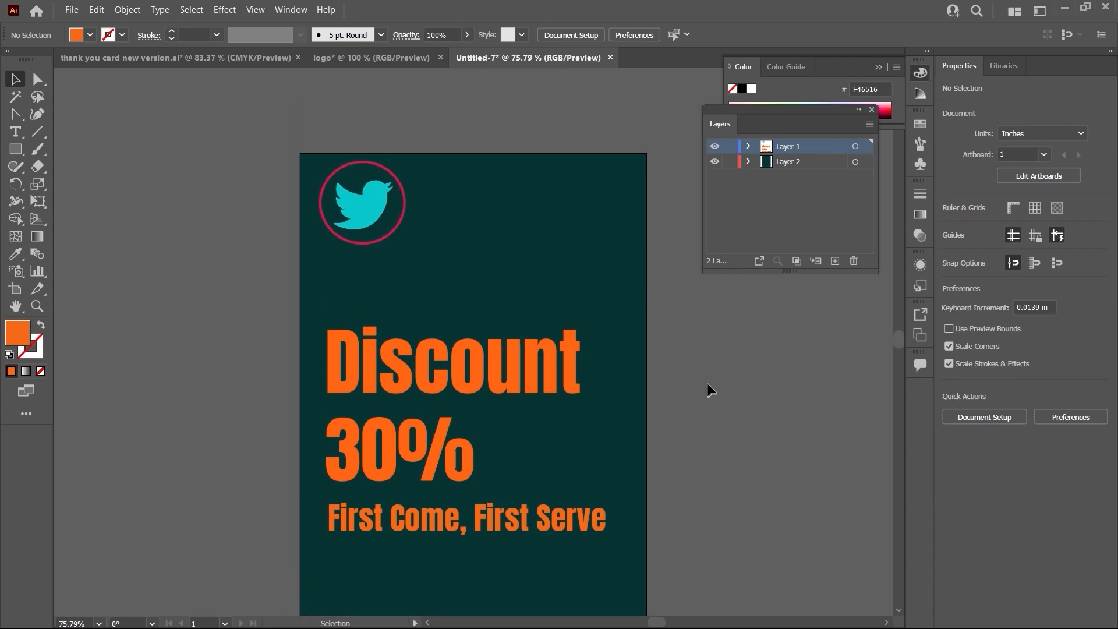
scroll(712, 392, up, 1)
click(400, 294)
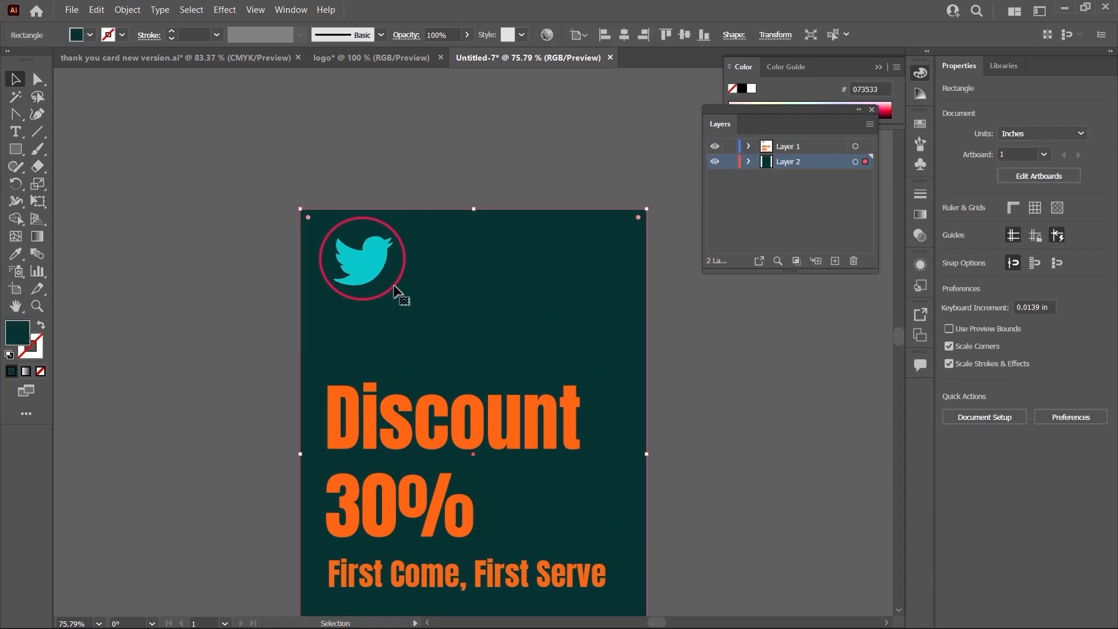
click(394, 289)
right_click(392, 286)
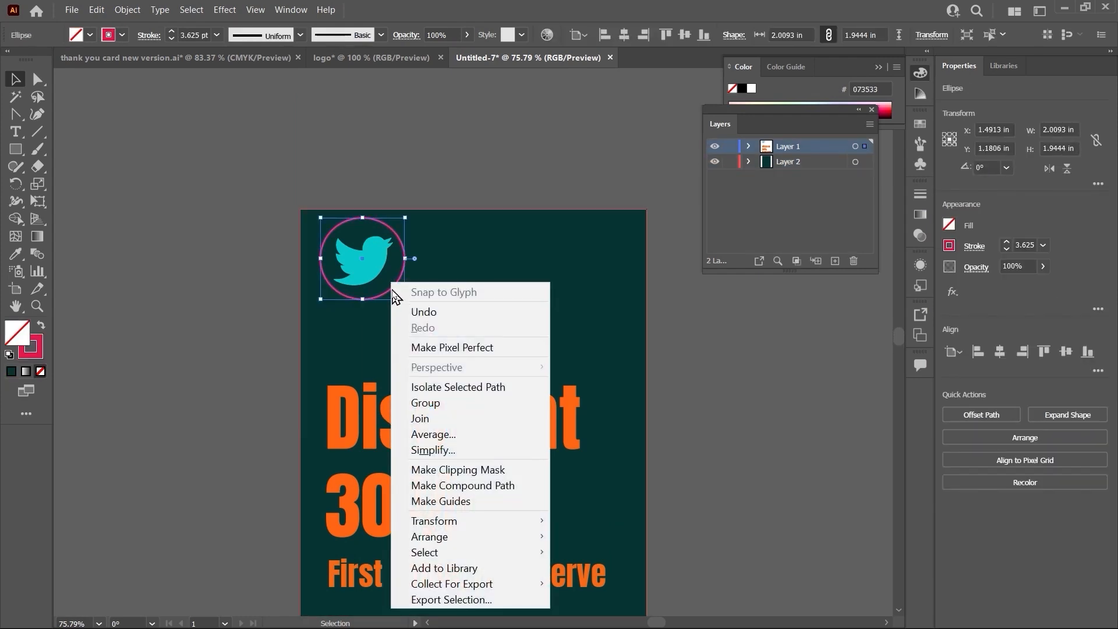
double_click(382, 296)
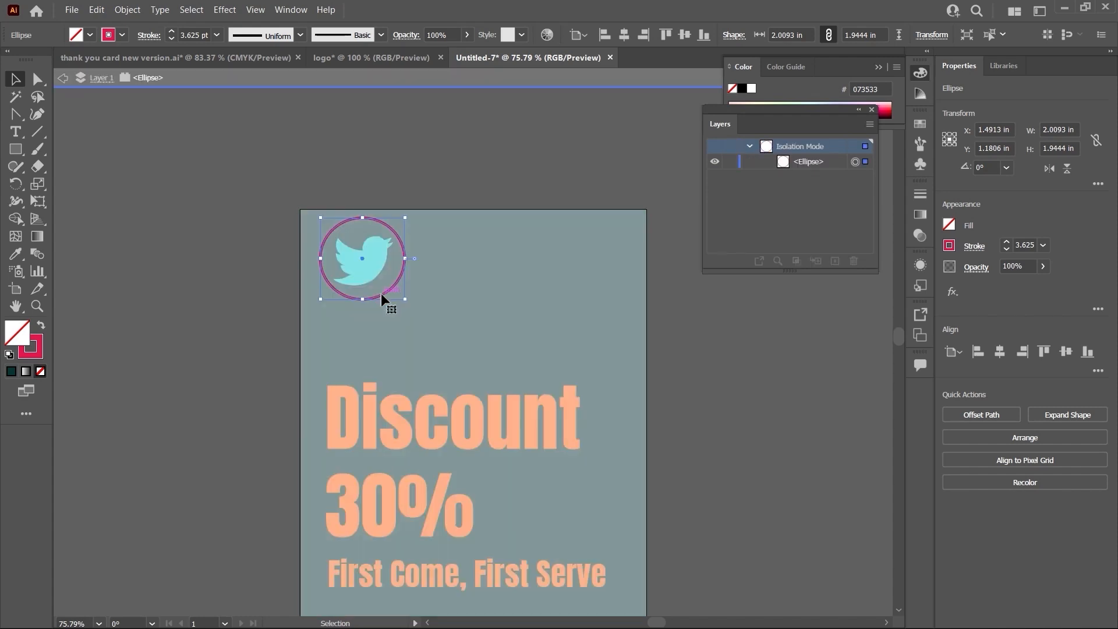
key(Delete)
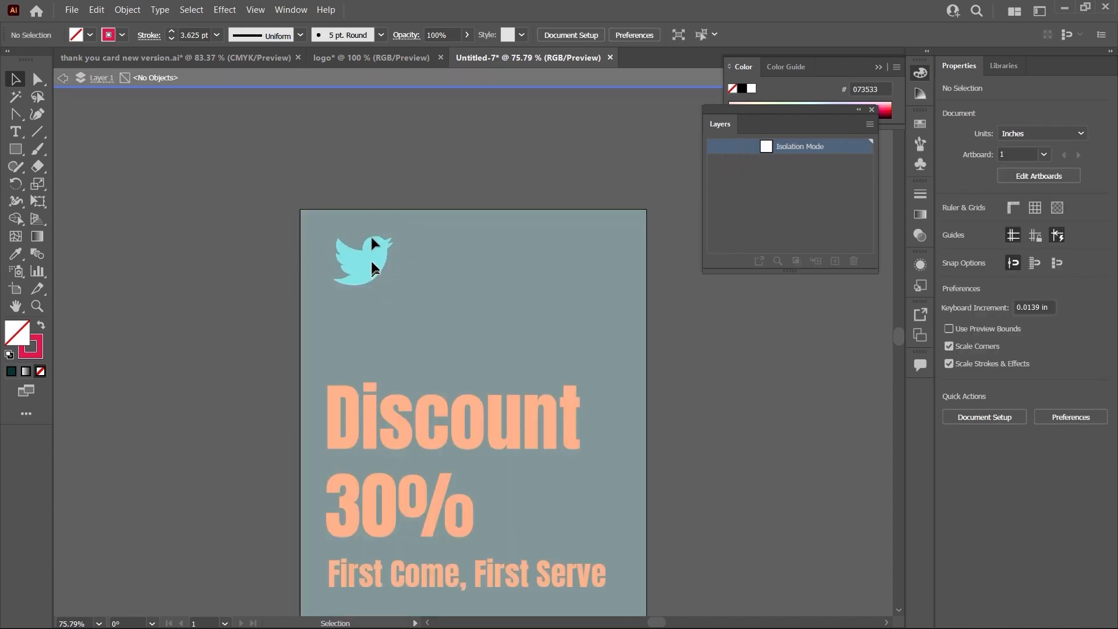
double_click(393, 176)
- Move the Twitter bird down to just above "Discount", lined up with the text's left edge
scroll(394, 187, down, 5)
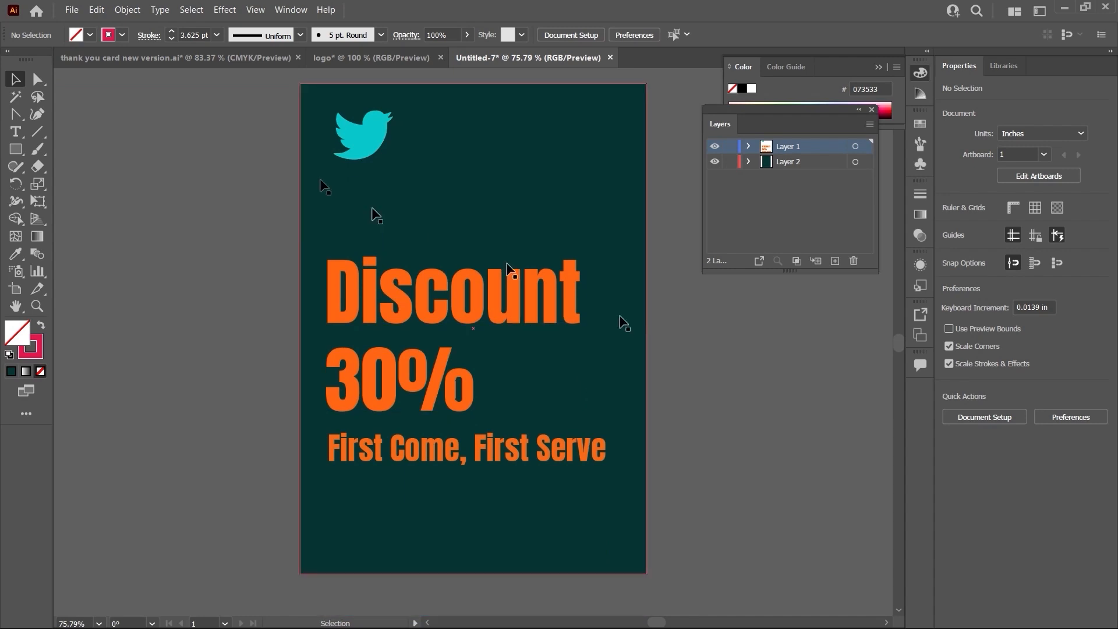
click(373, 150)
drag(373, 150, 364, 208)
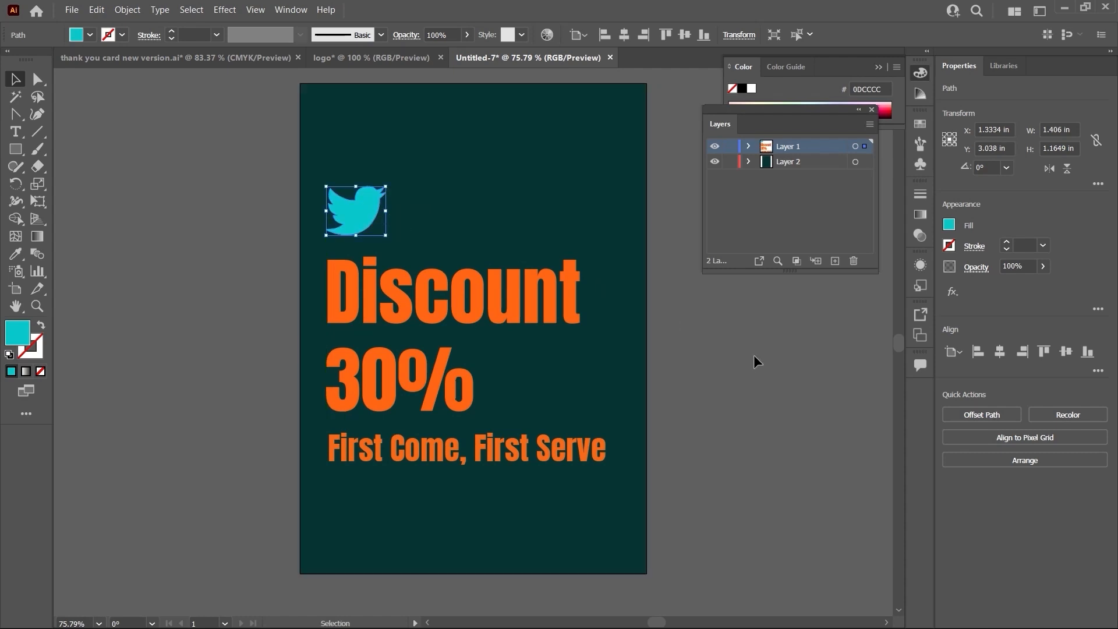
- Deselect the Twitter bird and review the poster's overall layout
click(754, 355)
scroll(754, 355, up, 2)
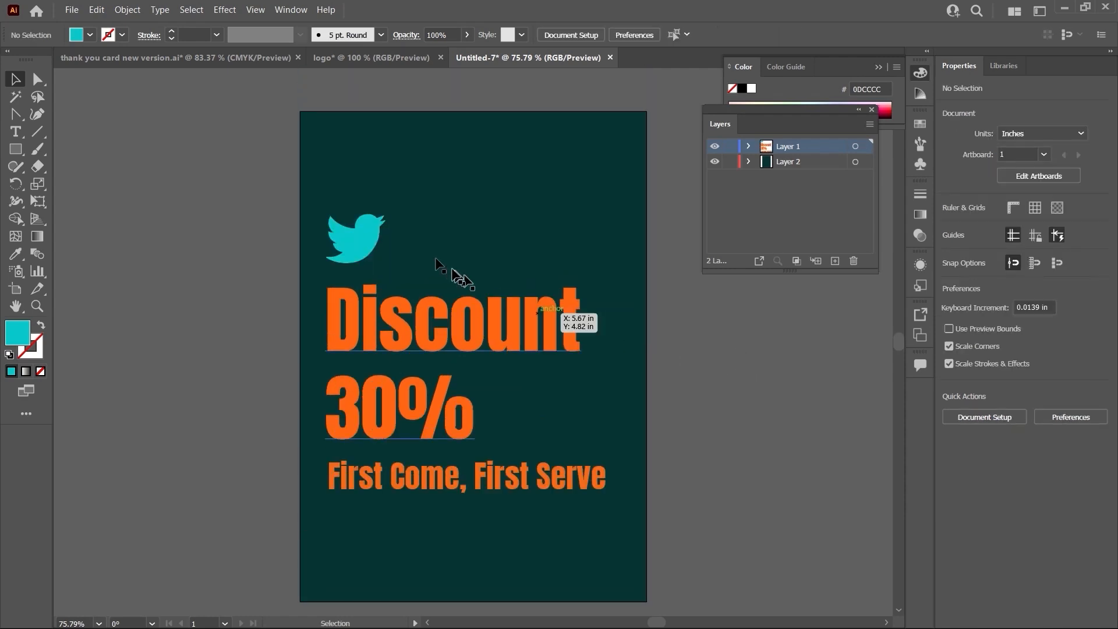
scroll(367, 282, down, 3)
scroll(383, 289, up, 5)
scroll(492, 303, down, 3)
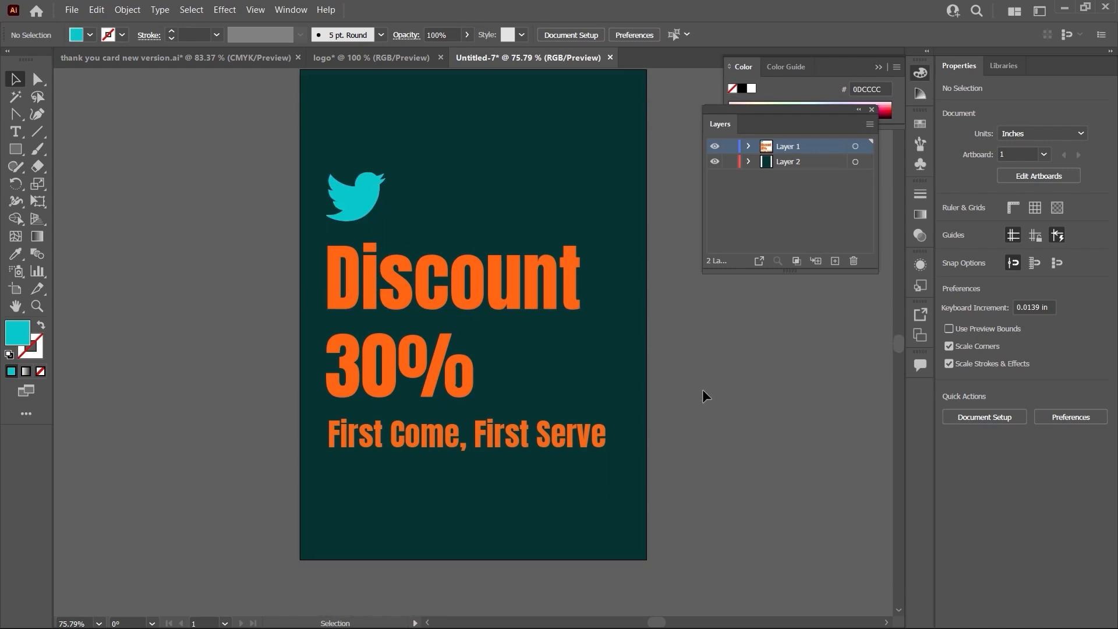
scroll(702, 389, down, 2)
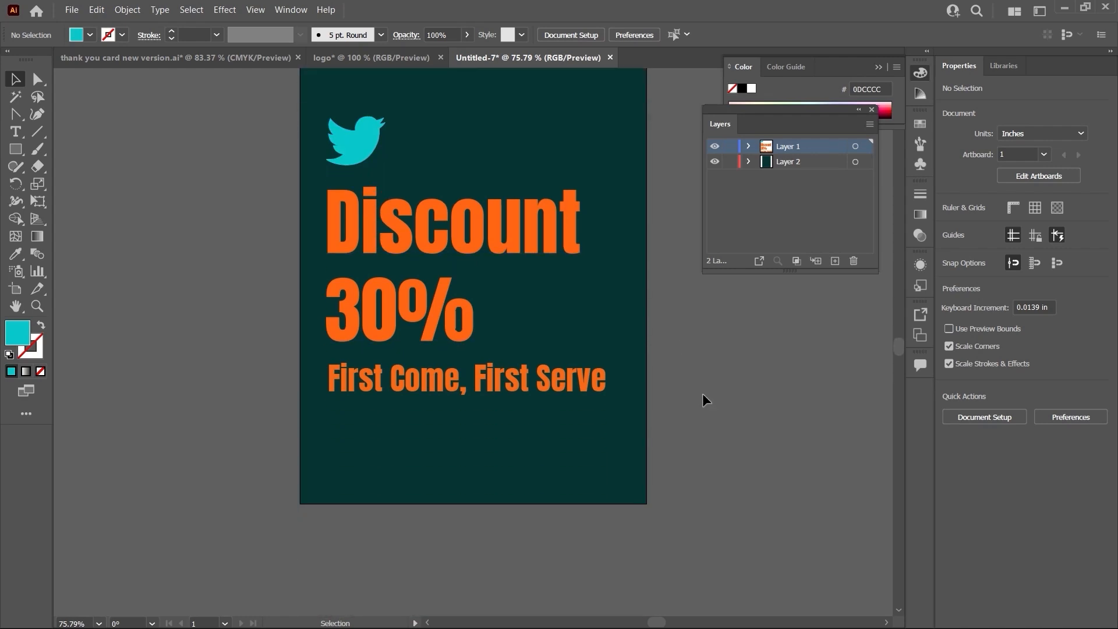
scroll(702, 393, up, 4)
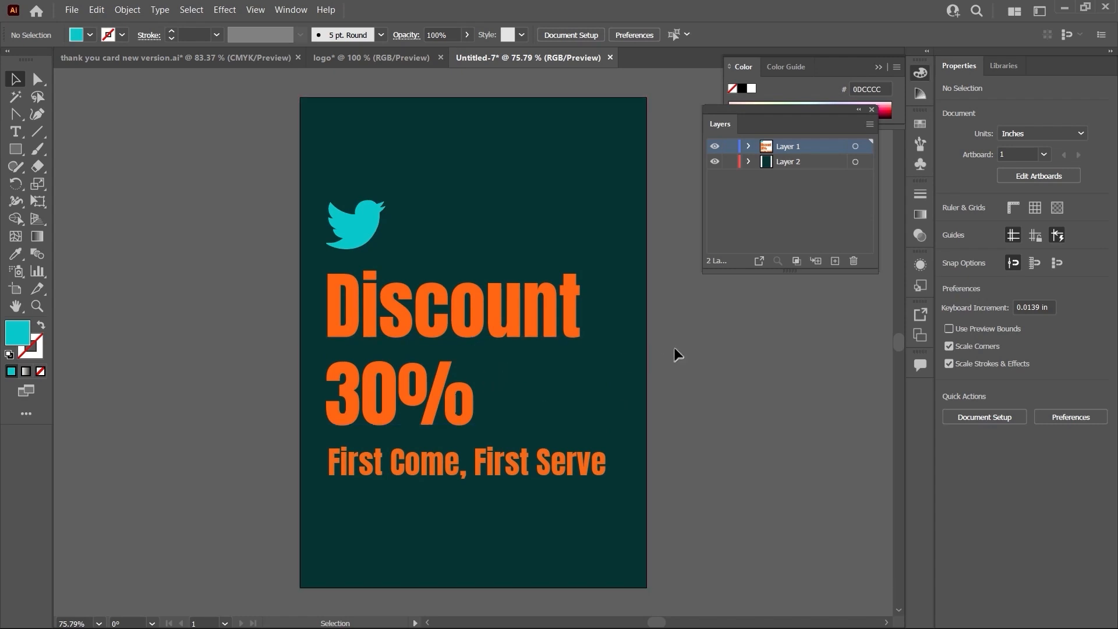
scroll(524, 239, up, 2)
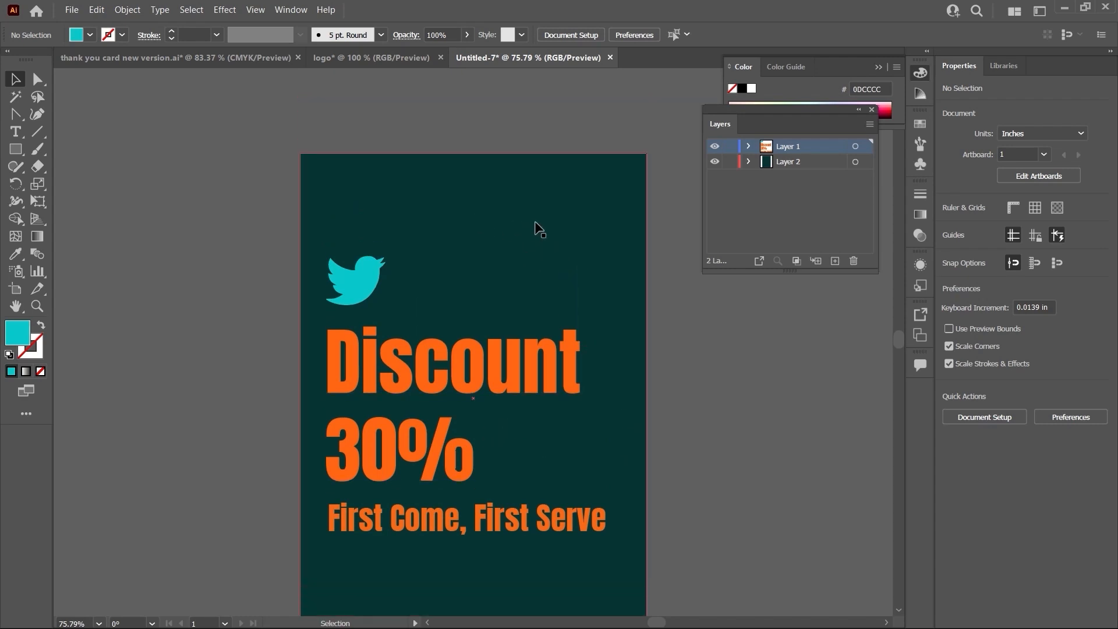
- Place the tulip vase photo over the poster's upper part at about 4.56 × 6.85 in and deselect it
click(70, 11)
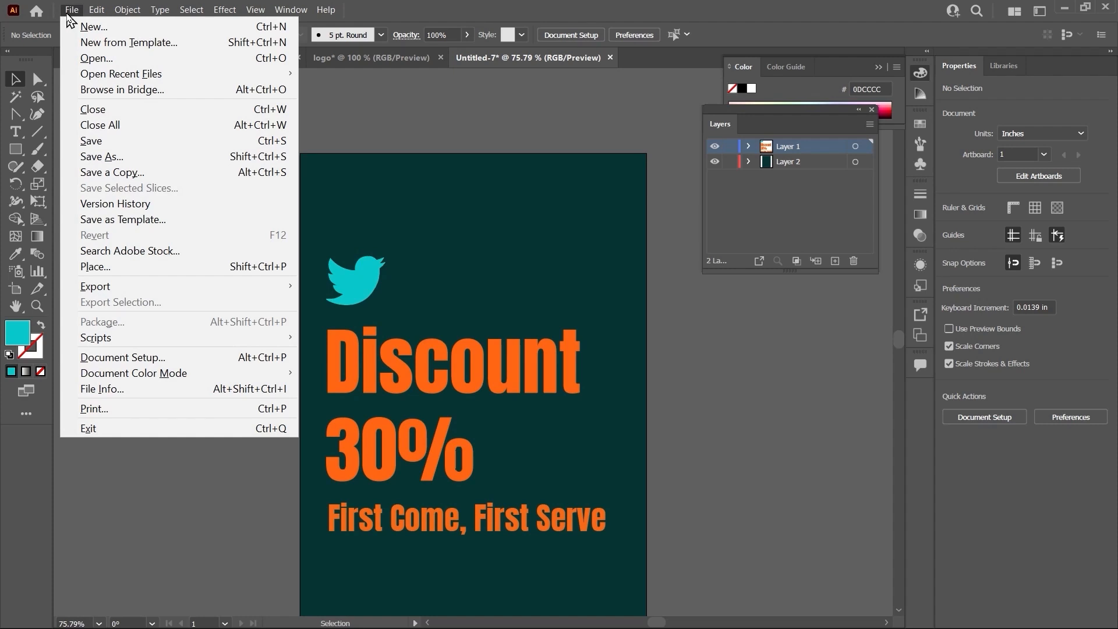
click(105, 267)
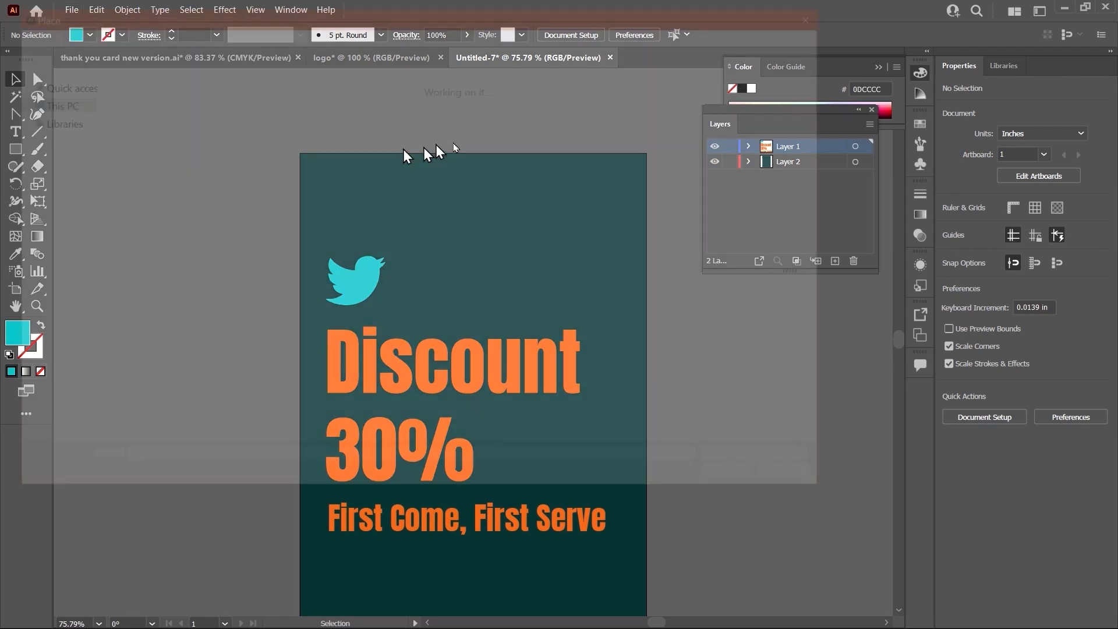
double_click(375, 116)
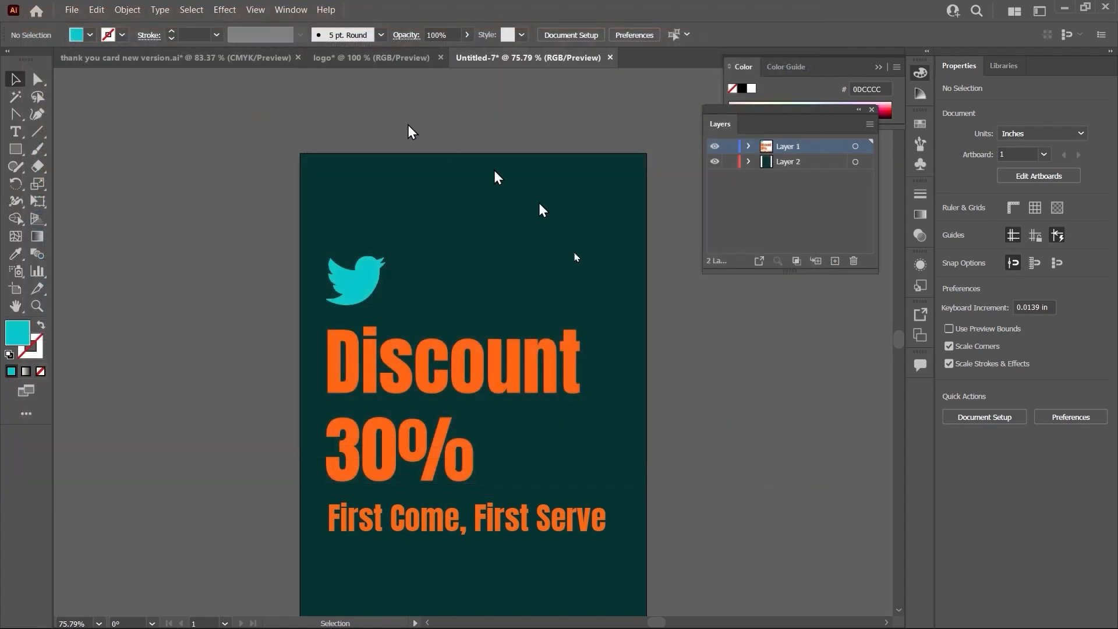
drag(440, 176, 754, 467)
drag(548, 317, 505, 297)
drag(688, 329, 688, 330)
click(690, 330)
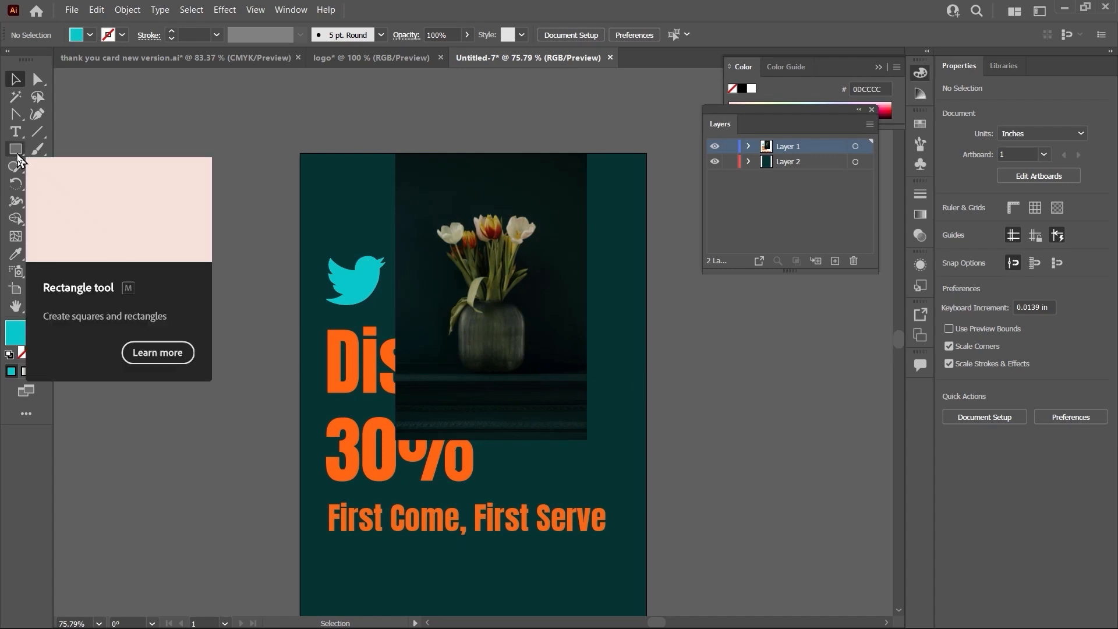
- Draw a circle about 3.75 in across over the tulips in the photo, nudge it slightly up and deselect it
drag(17, 159, 78, 185)
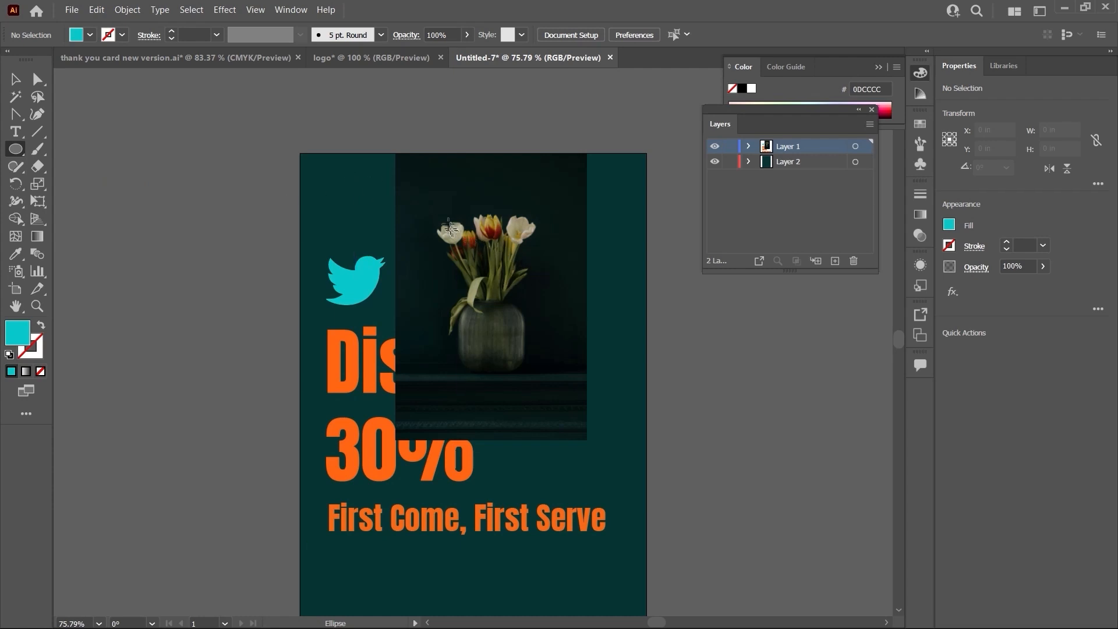
drag(415, 199, 564, 356)
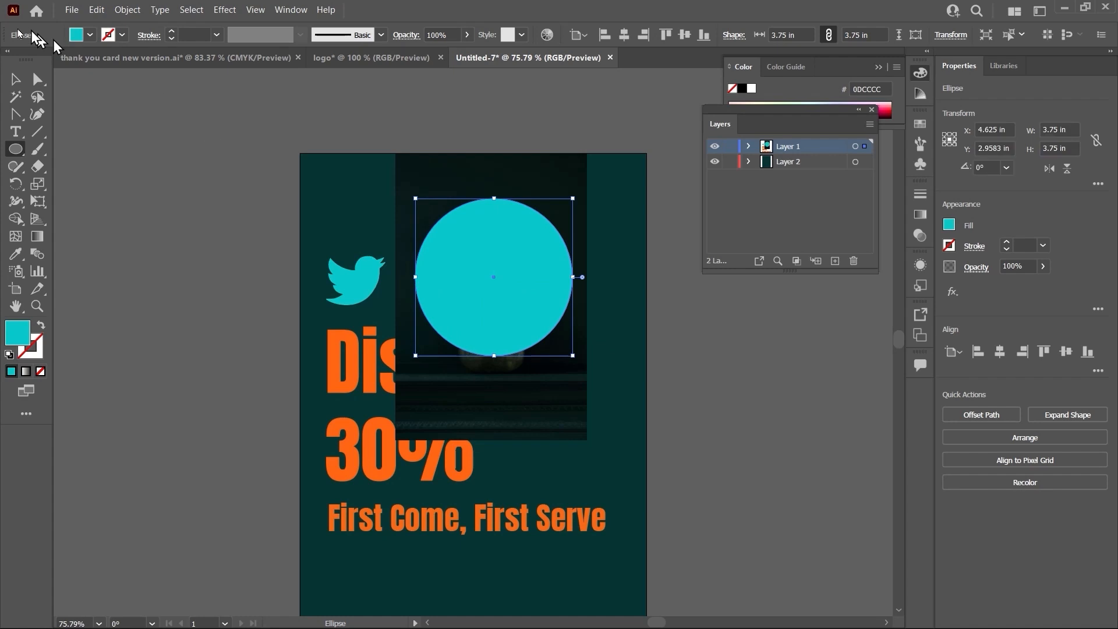
click(20, 81)
drag(476, 266, 479, 262)
click(714, 325)
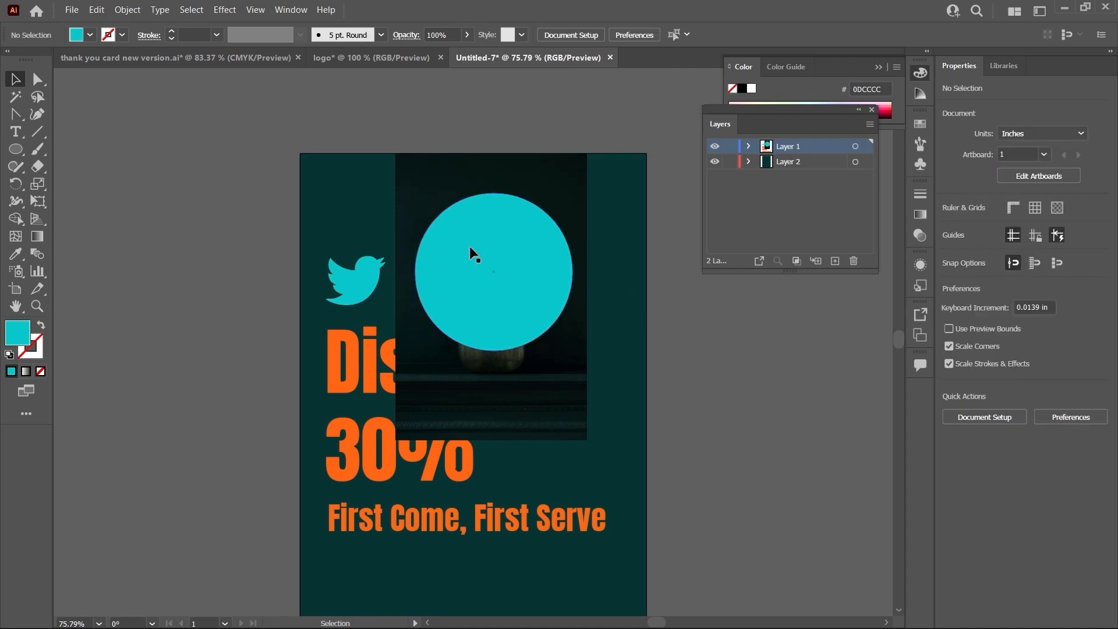
- Select the circle together with the tulip photo, make a clipping mask from them, and deselect the result
click(491, 258)
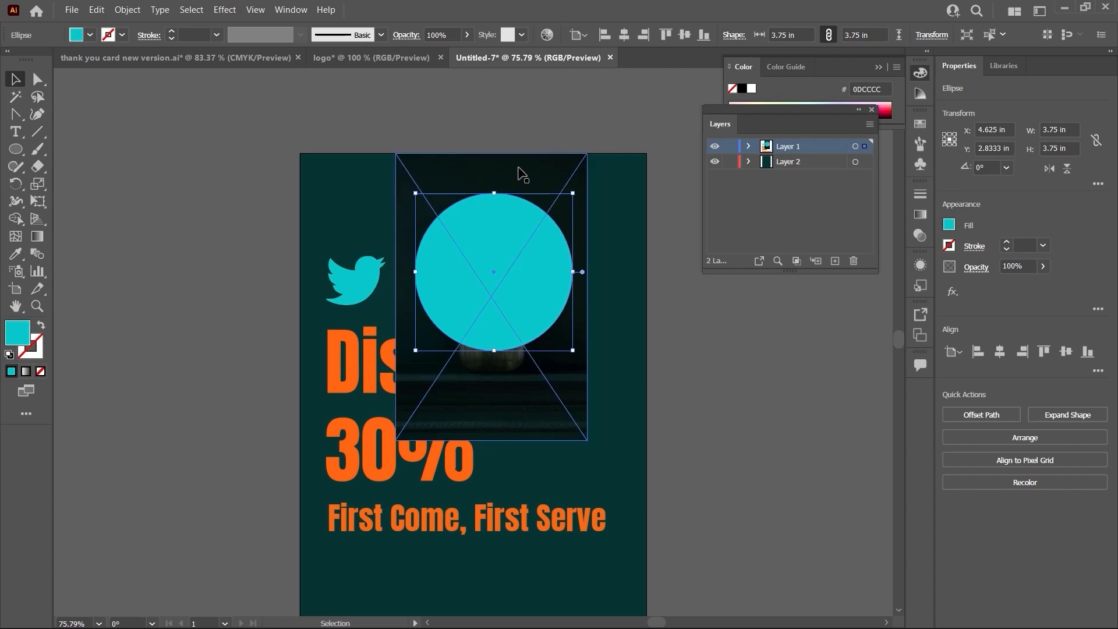
shift+click(502, 176)
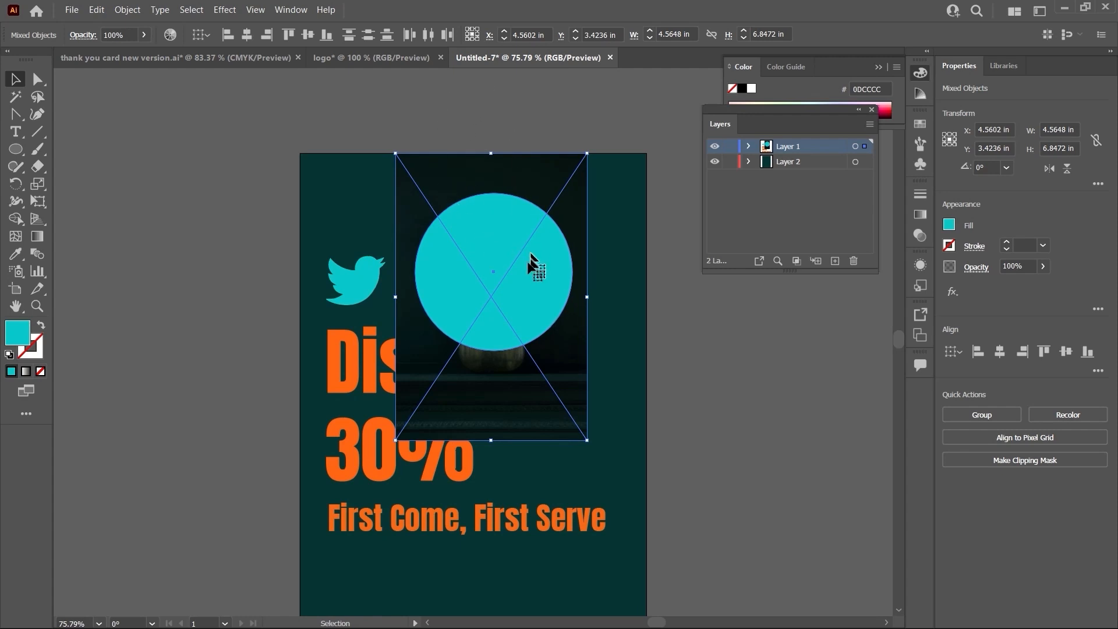
right_click(501, 249)
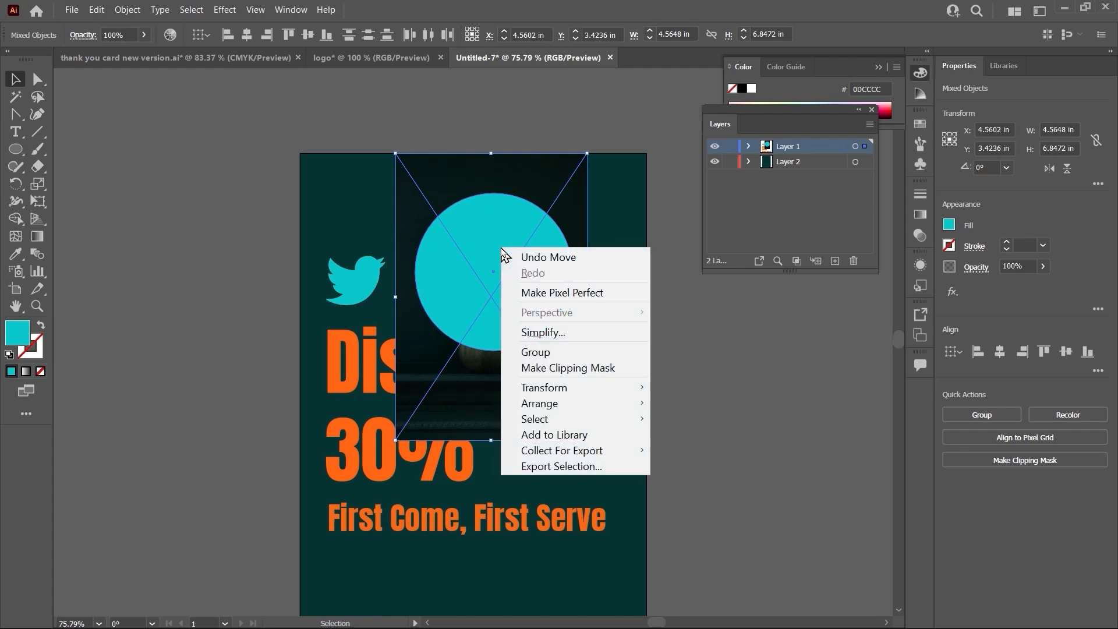
click(564, 369)
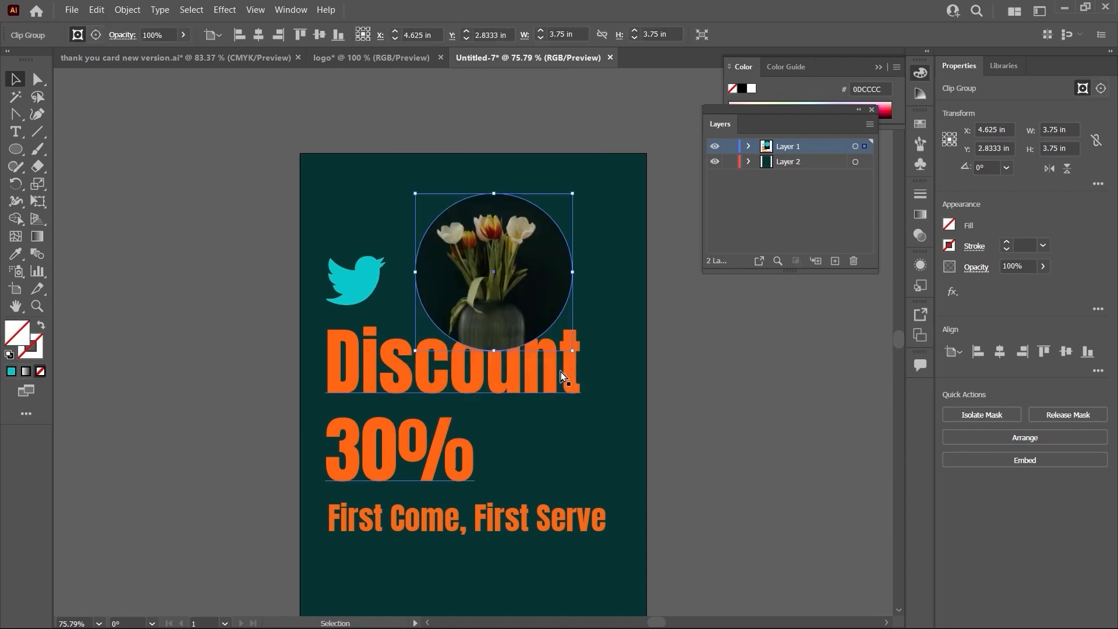
click(767, 371)
- Delete the Twitter bird and move the circular tulip photo into the poster's upper-left area above "Discount"
click(488, 281)
drag(485, 278, 459, 256)
click(354, 282)
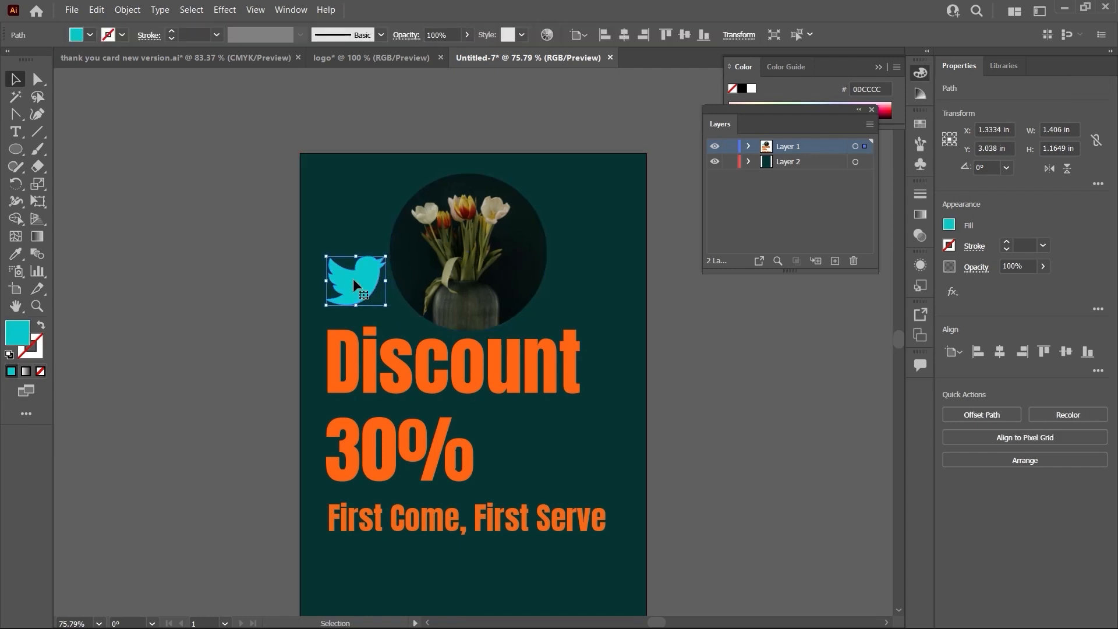
key(Delete)
drag(474, 268, 399, 256)
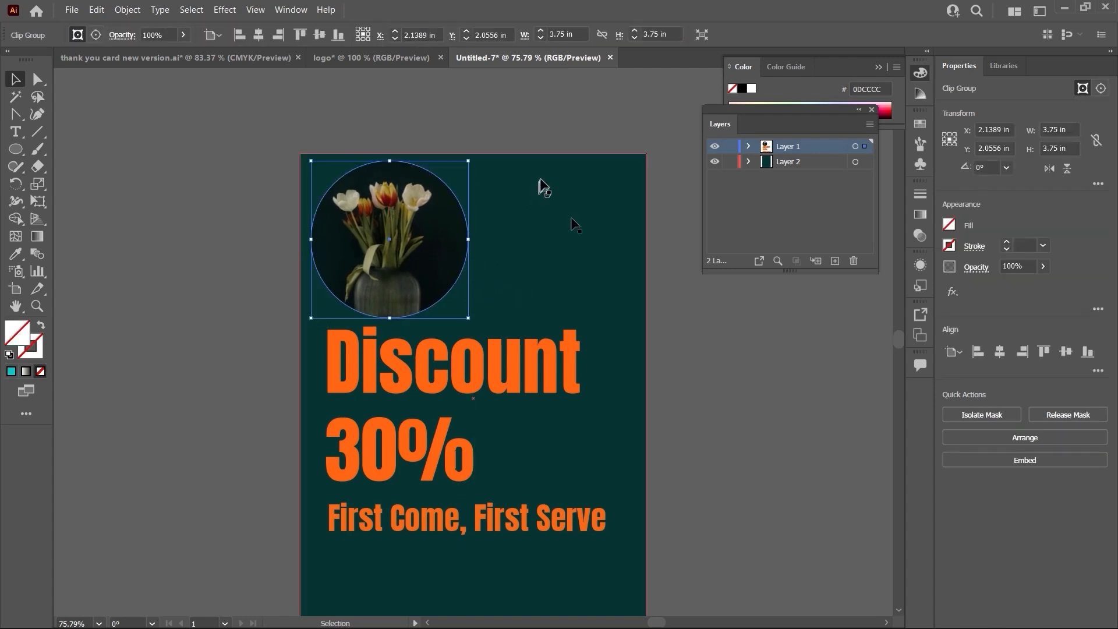
- Duplicate the circular tulip photo beside the original on its right and deselect the copy
drag(460, 224, 572, 229)
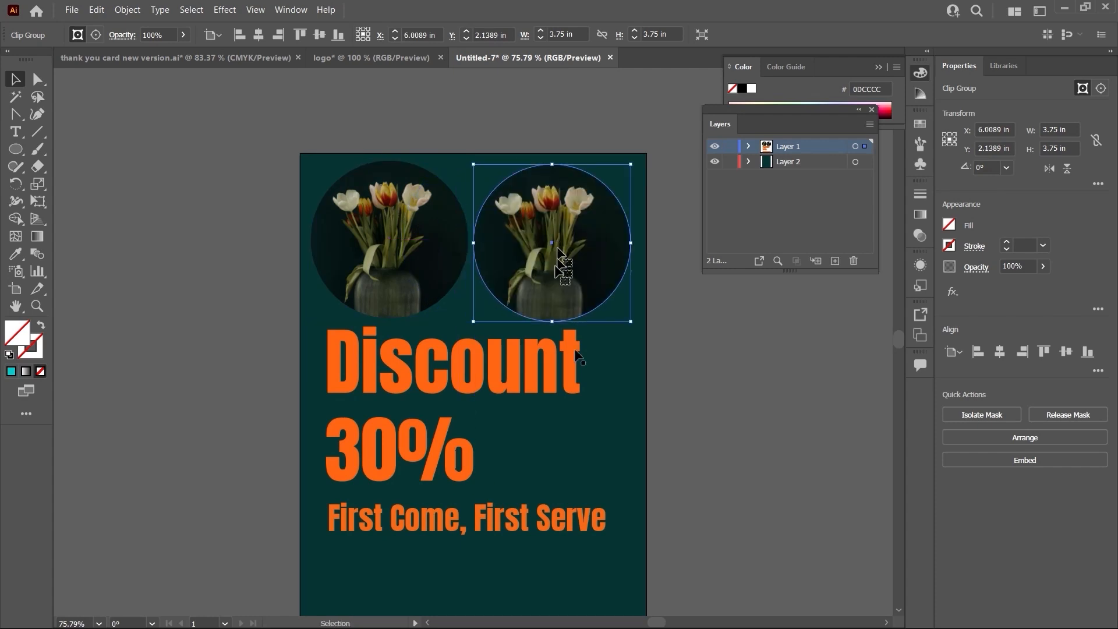
scroll(582, 291, down, 3)
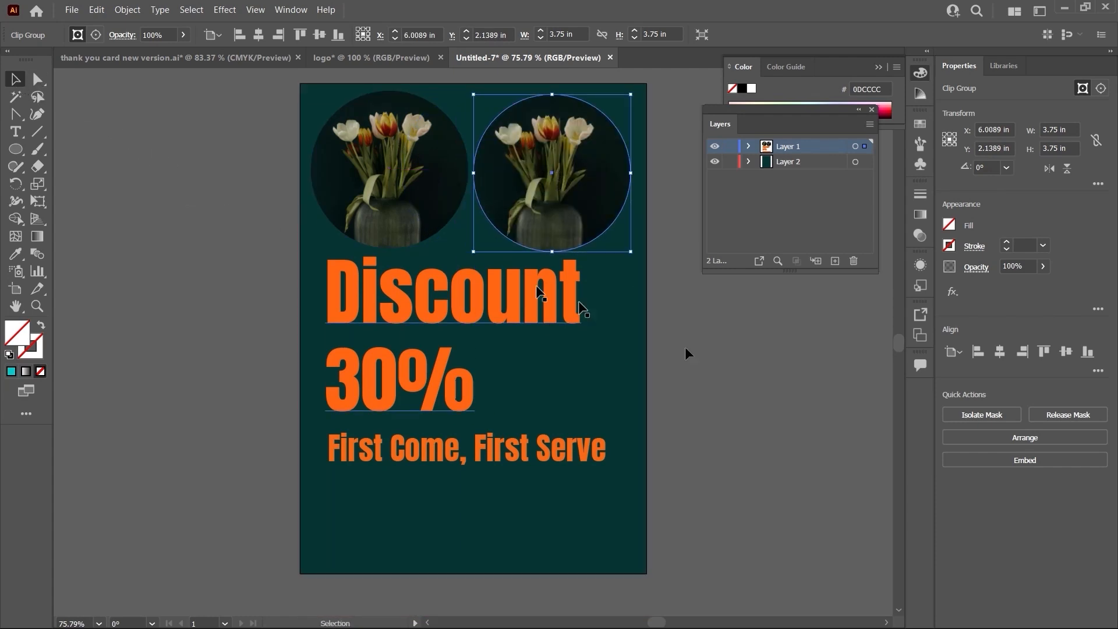
click(703, 373)
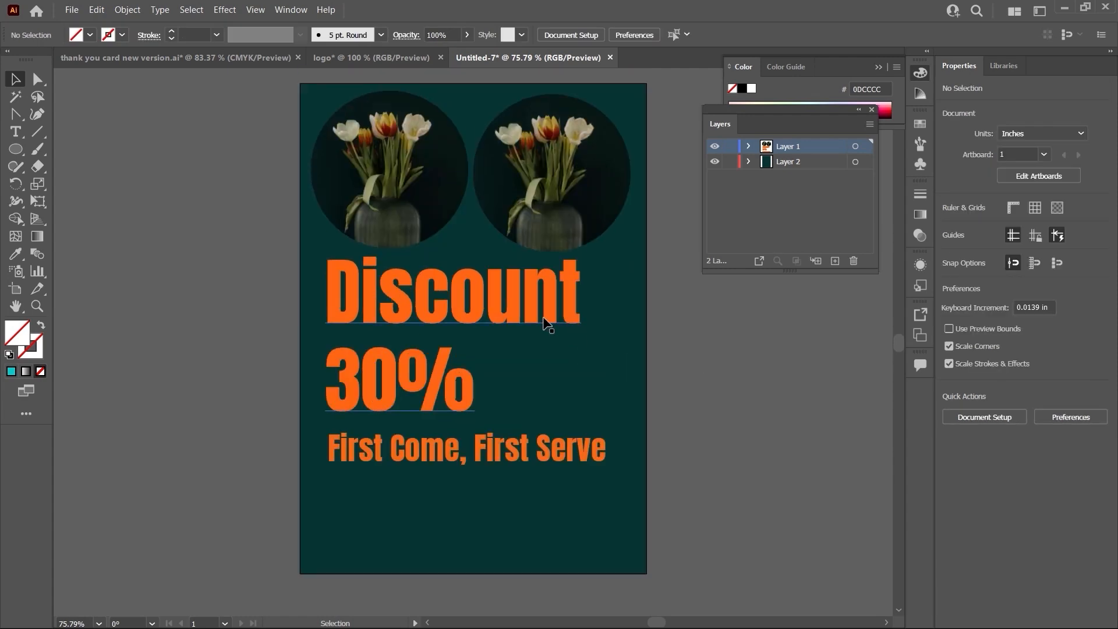
- Scale the "Discount 30%" text down to about 5.2 in wide and move "First Come, First Serve" up slightly beneath it
click(548, 326)
drag(598, 258, 572, 293)
drag(469, 313, 471, 295)
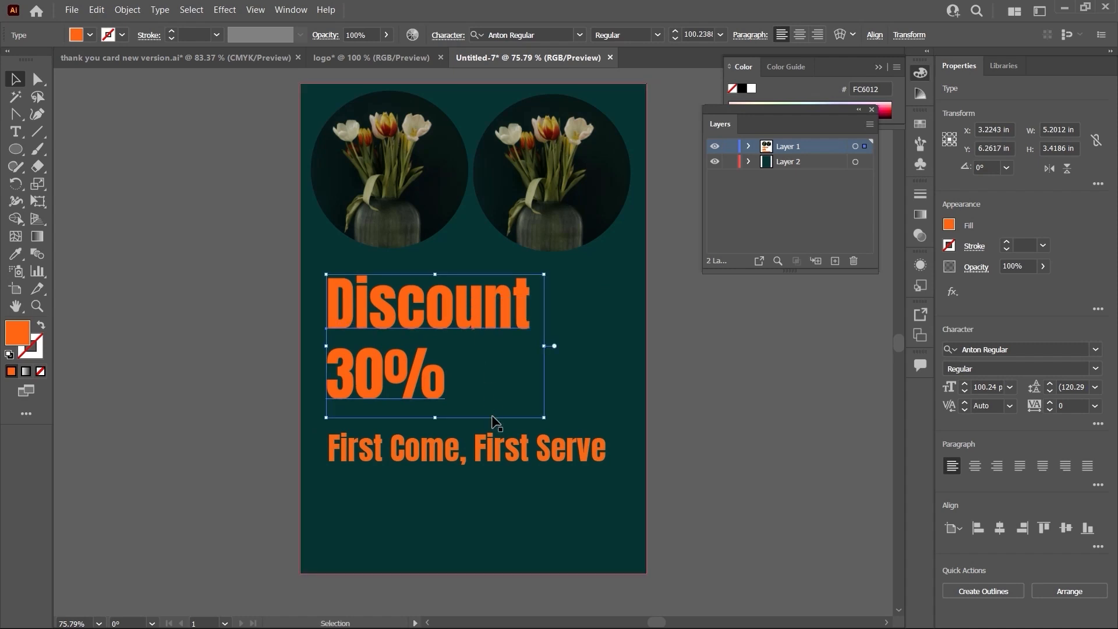
drag(493, 457, 493, 446)
scroll(781, 380, up, 2)
click(781, 380)
scroll(617, 338, down, 1)
- Scale down the right circular photo, then the left one so its outer edge nearly lines up with the text, and deselect
click(590, 257)
drag(629, 111, 610, 141)
click(378, 165)
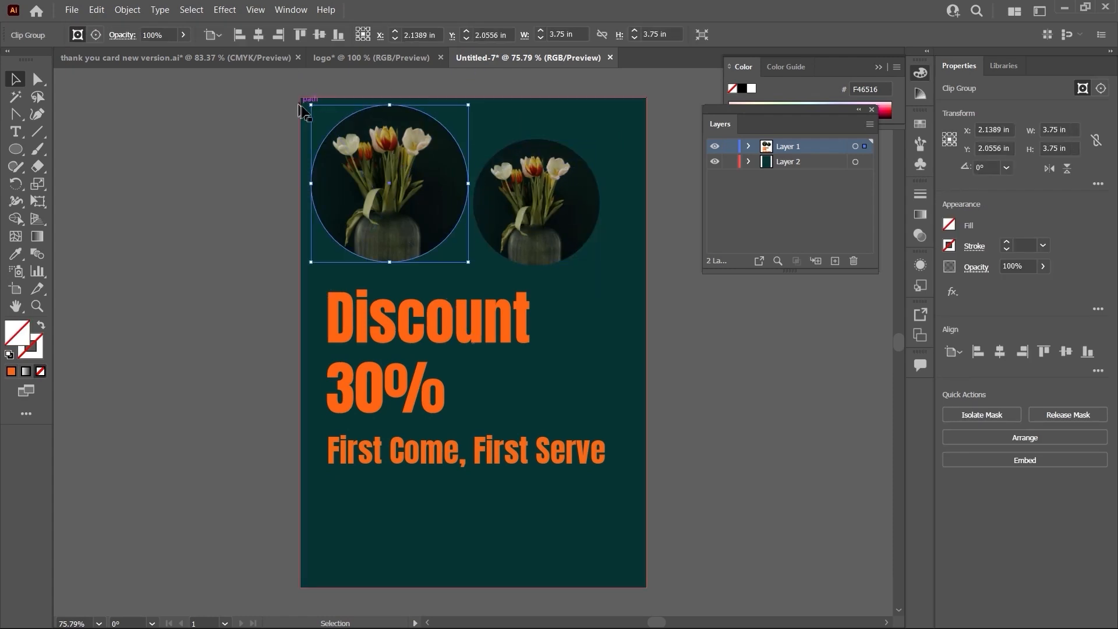
drag(316, 109, 334, 128)
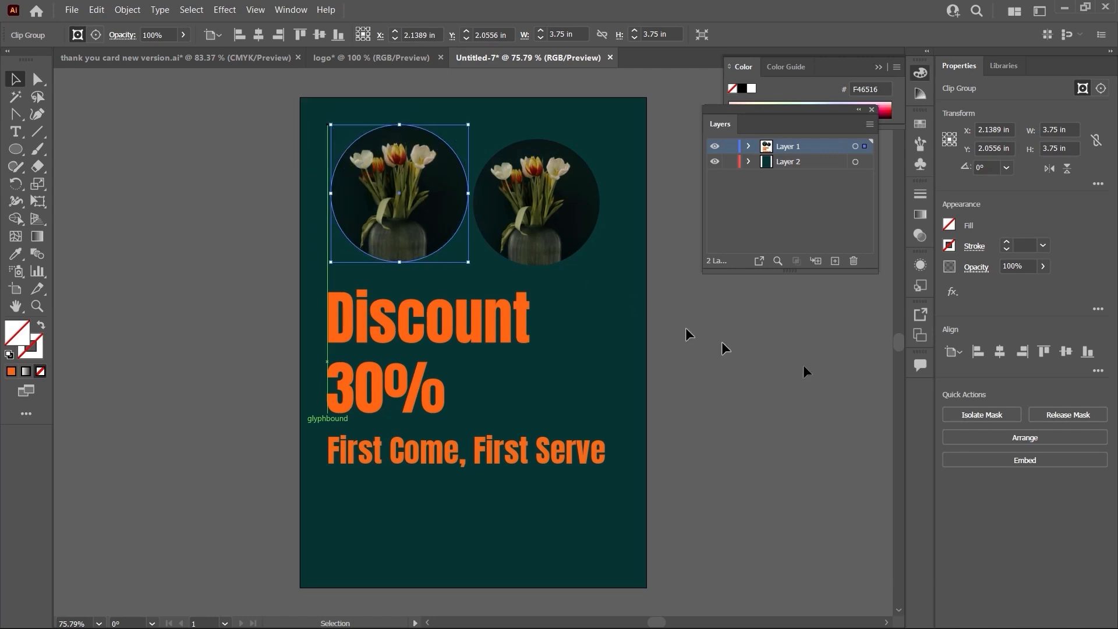
scroll(492, 268, up, 5)
scroll(502, 274, down, 8)
scroll(512, 425, up, 6)
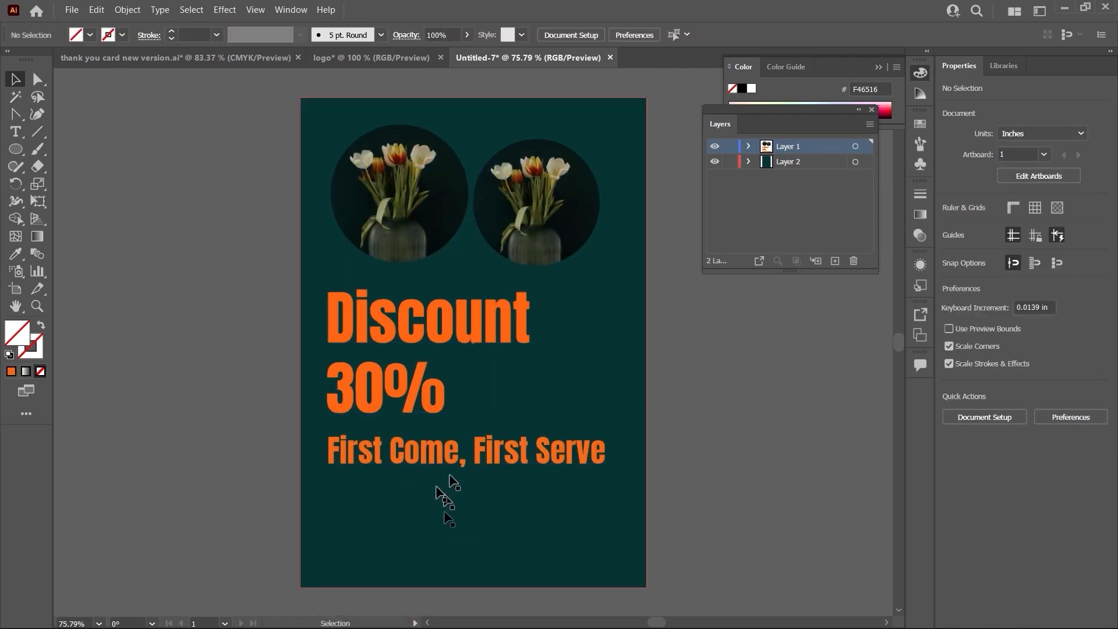
- Draw a thin rectangle about 7.09 × 0.14 in under "First Come, First Serve", fill it with orange F46516, and deselect it
drag(15, 144, 123, 149)
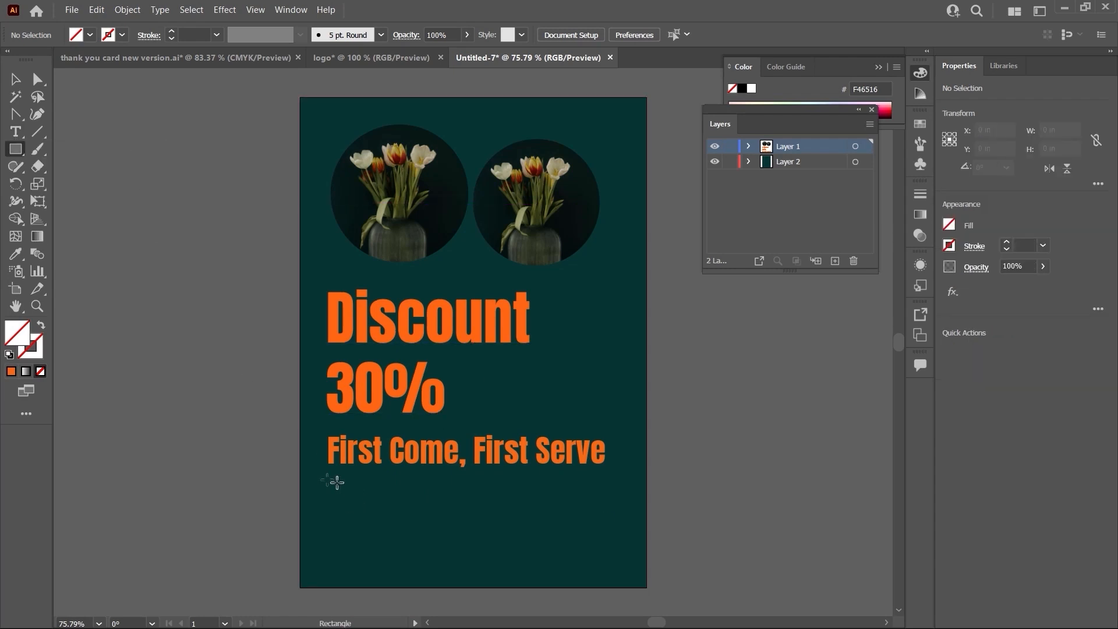
drag(328, 480, 625, 485)
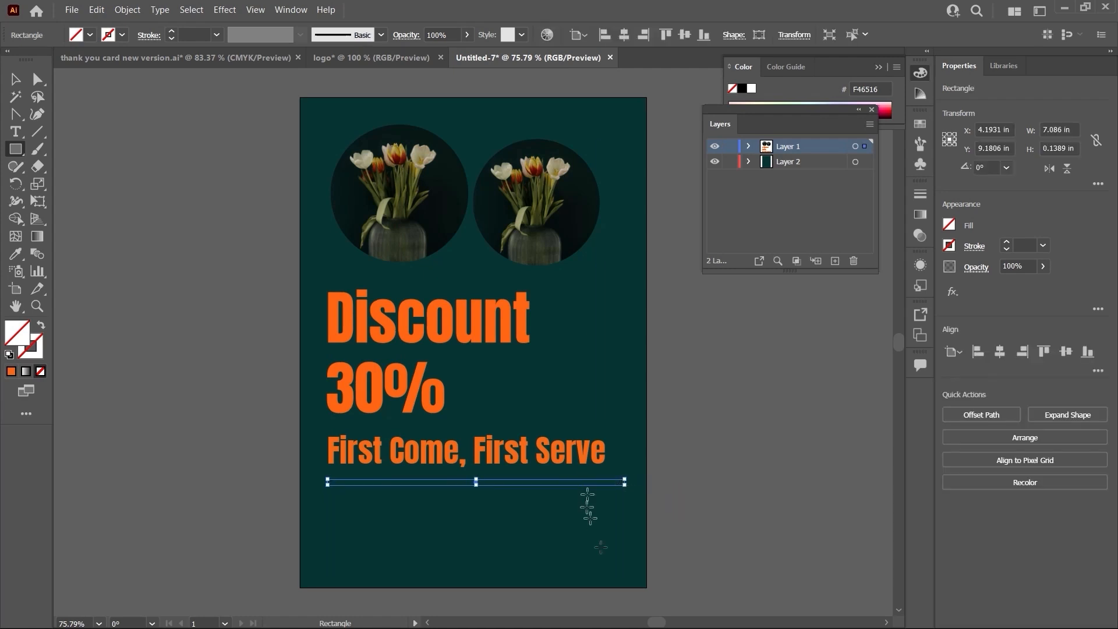
click(12, 374)
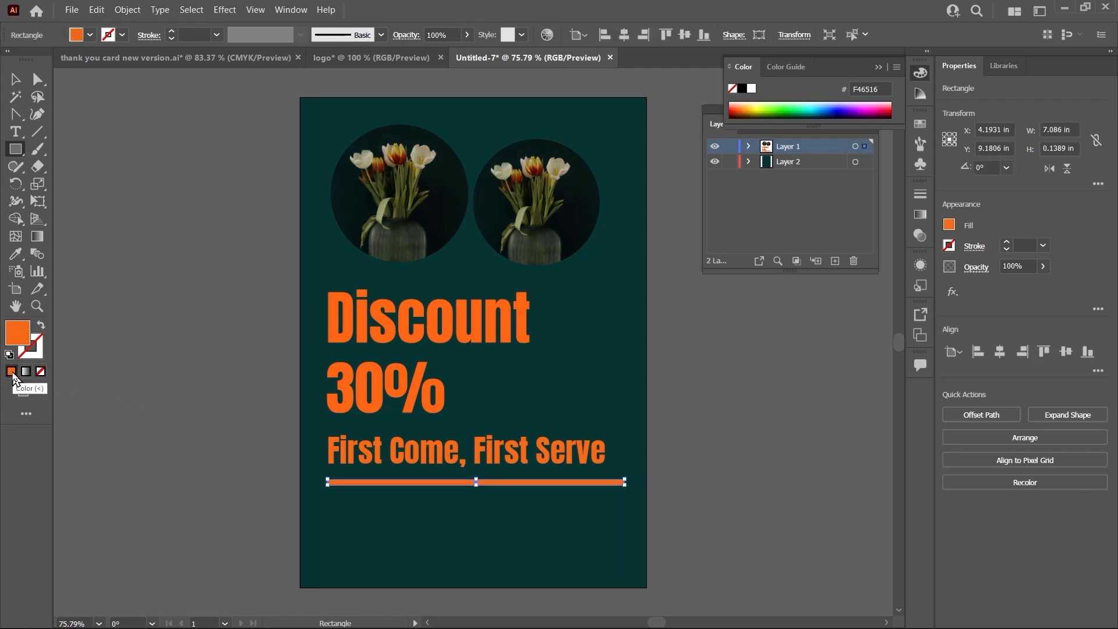
click(16, 82)
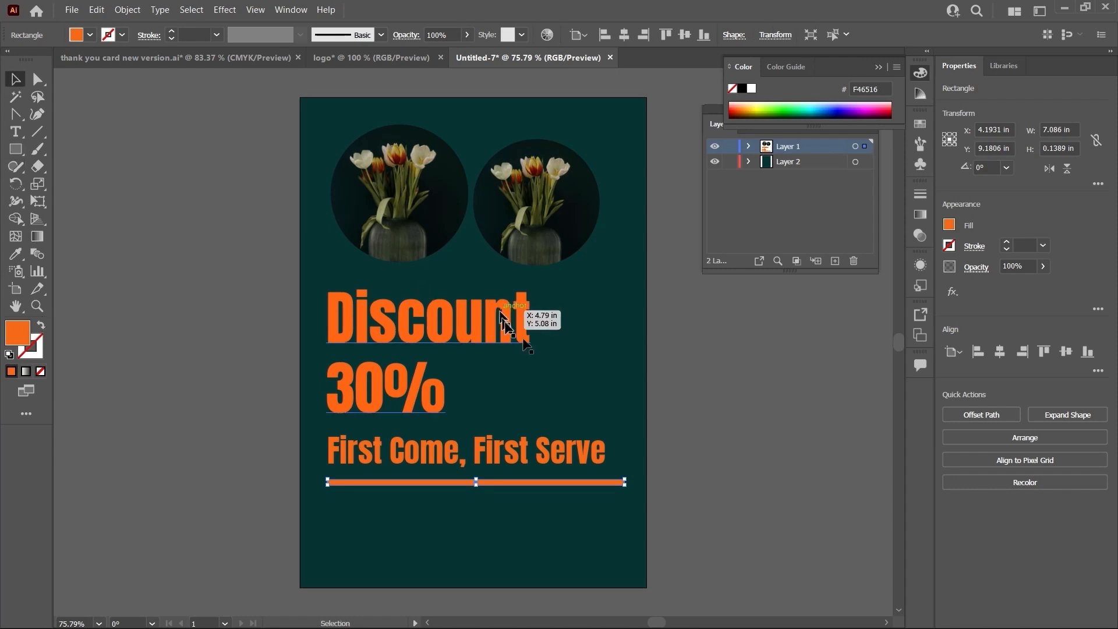
click(681, 384)
- Nudge the orange bar slightly up and left toward "First Come, First Serve" and deselect it
scroll(681, 384, up, 2)
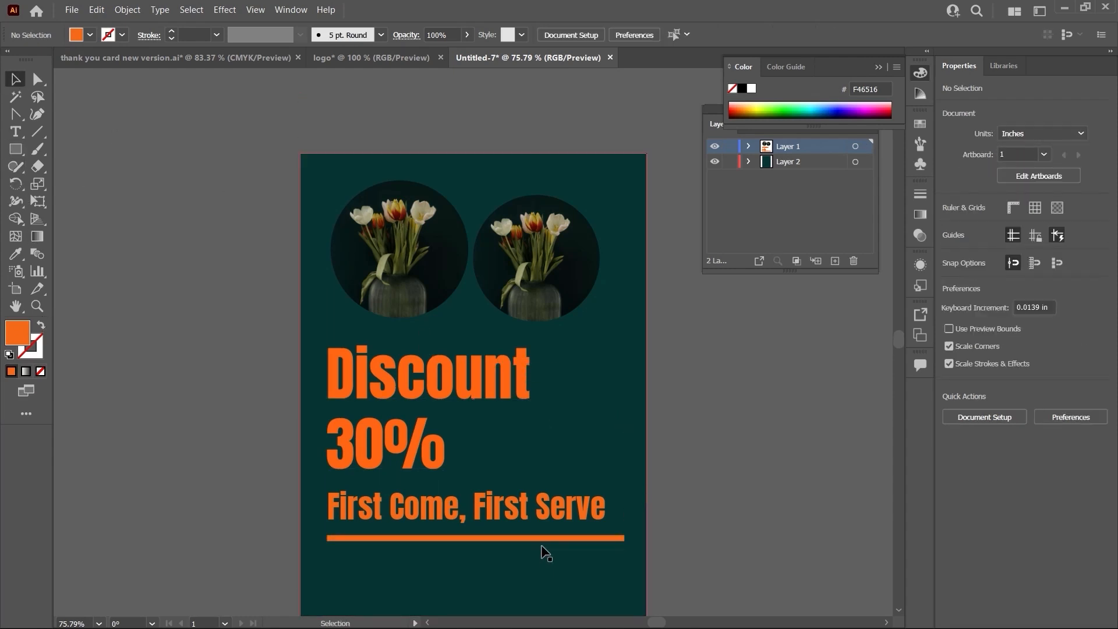
drag(542, 541, 537, 537)
scroll(736, 460, down, 2)
click(736, 461)
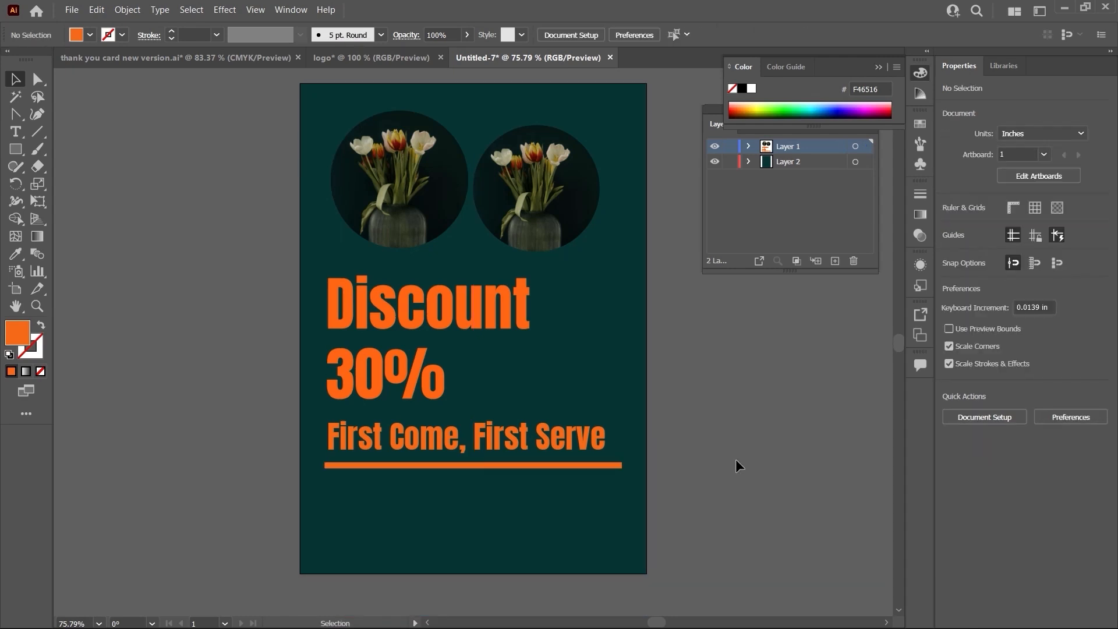
scroll(735, 454, up, 2)
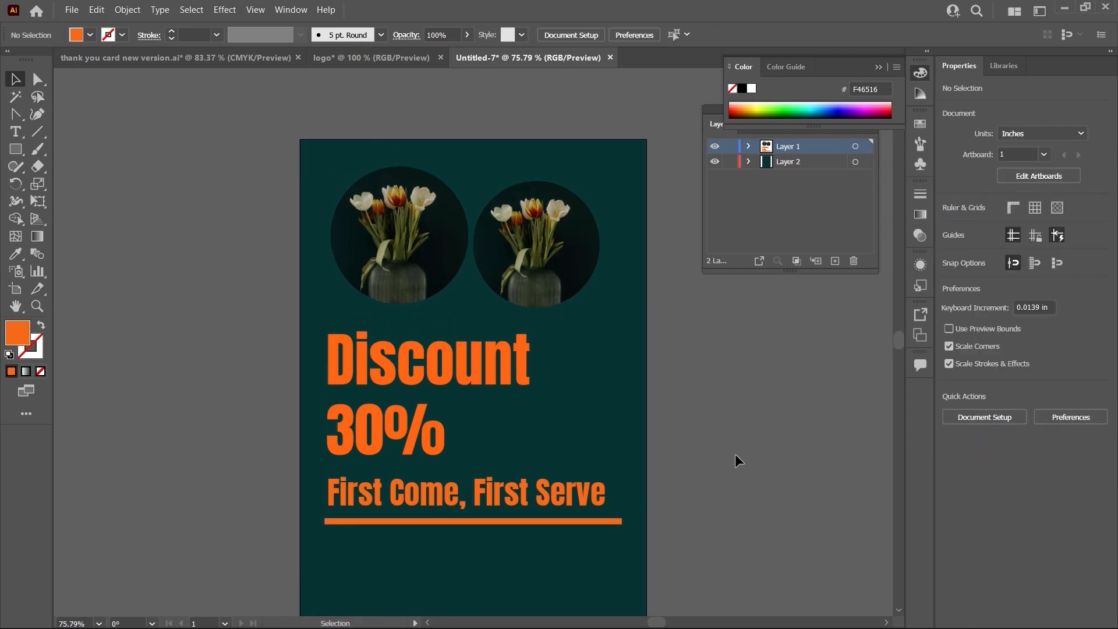
scroll(734, 453, down, 3)
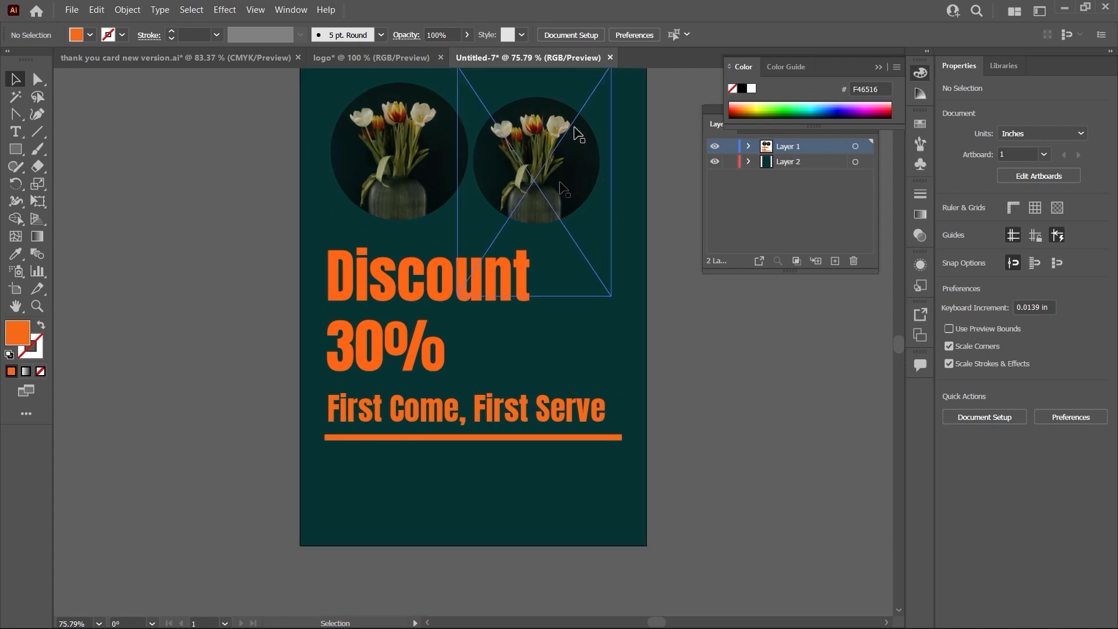
scroll(609, 449, down, 1)
scroll(616, 449, up, 3)
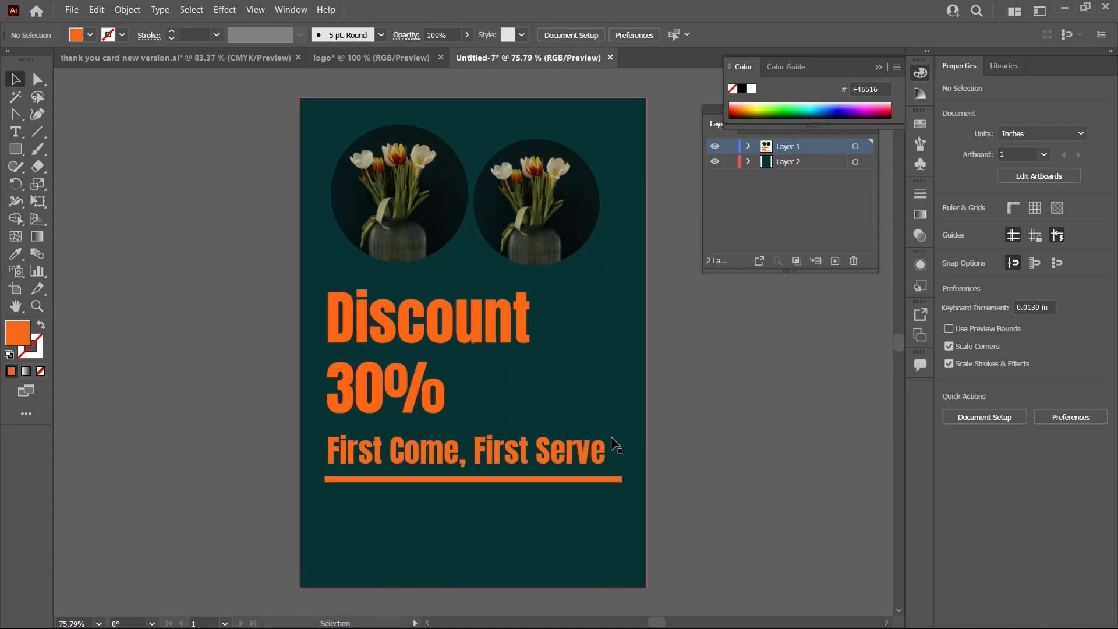
scroll(463, 415, down, 1)
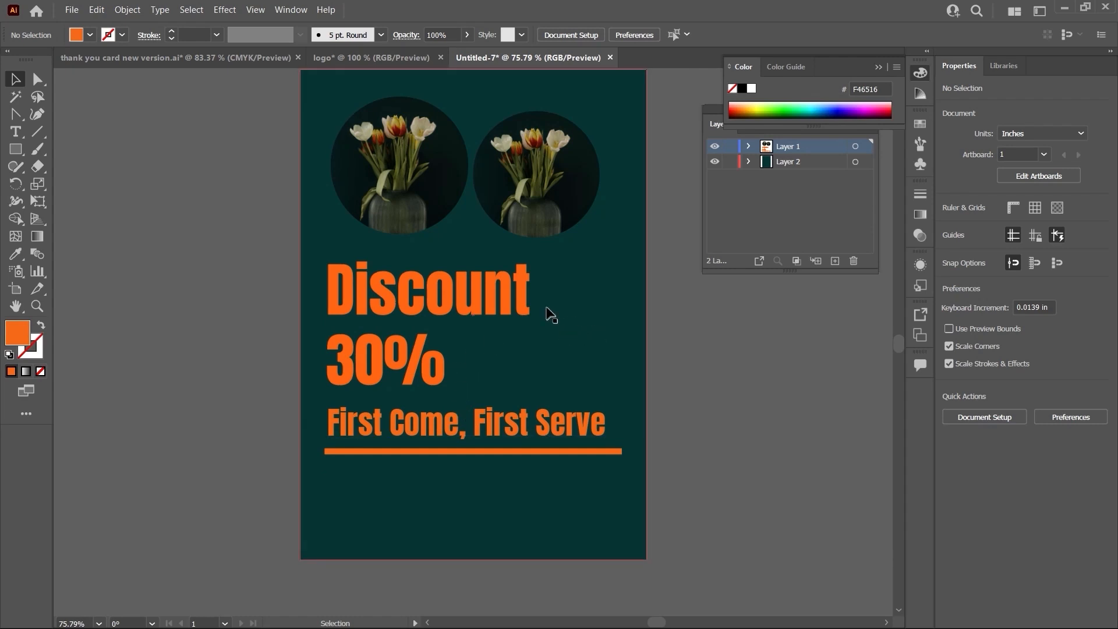
scroll(550, 314, up, 2)
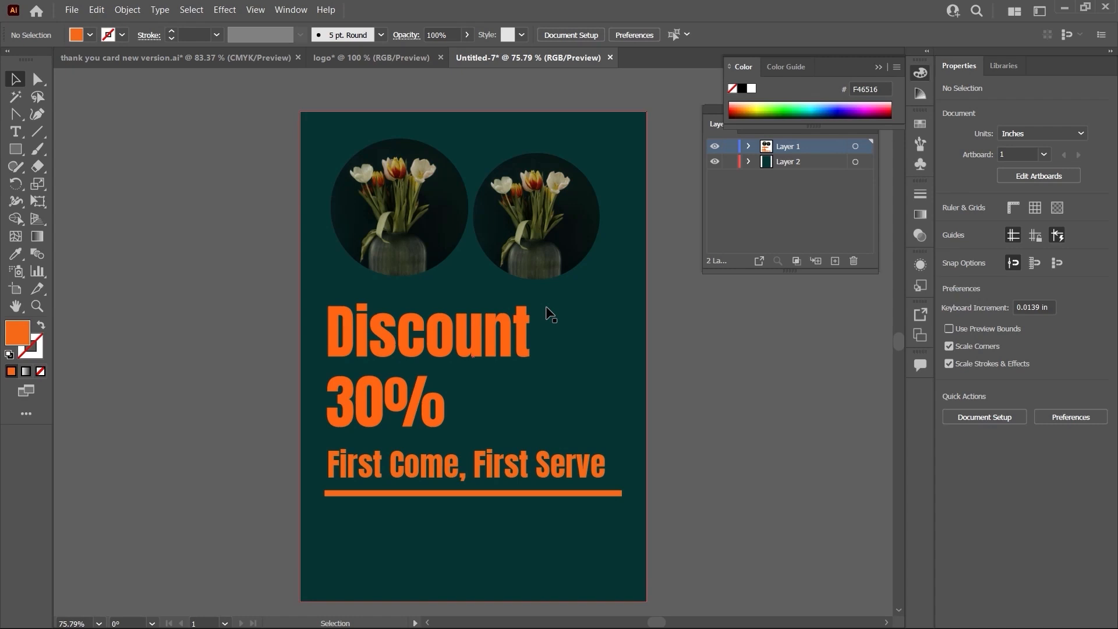
scroll(551, 314, down, 3)
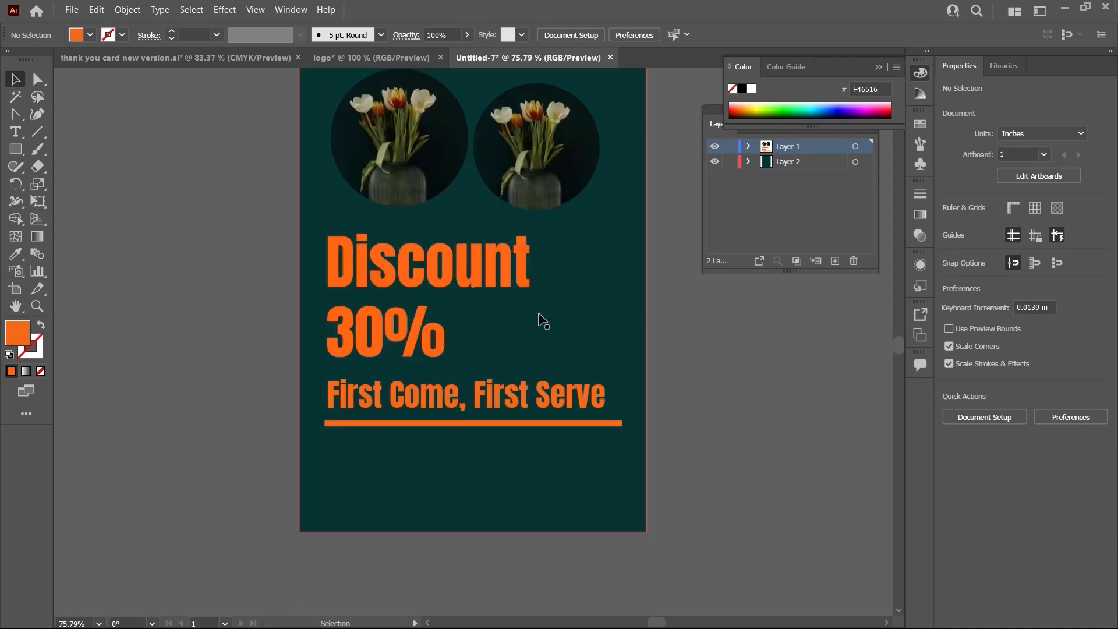
scroll(542, 320, up, 1)
scroll(537, 320, down, 3)
scroll(533, 325, up, 5)
scroll(536, 329, up, 3)
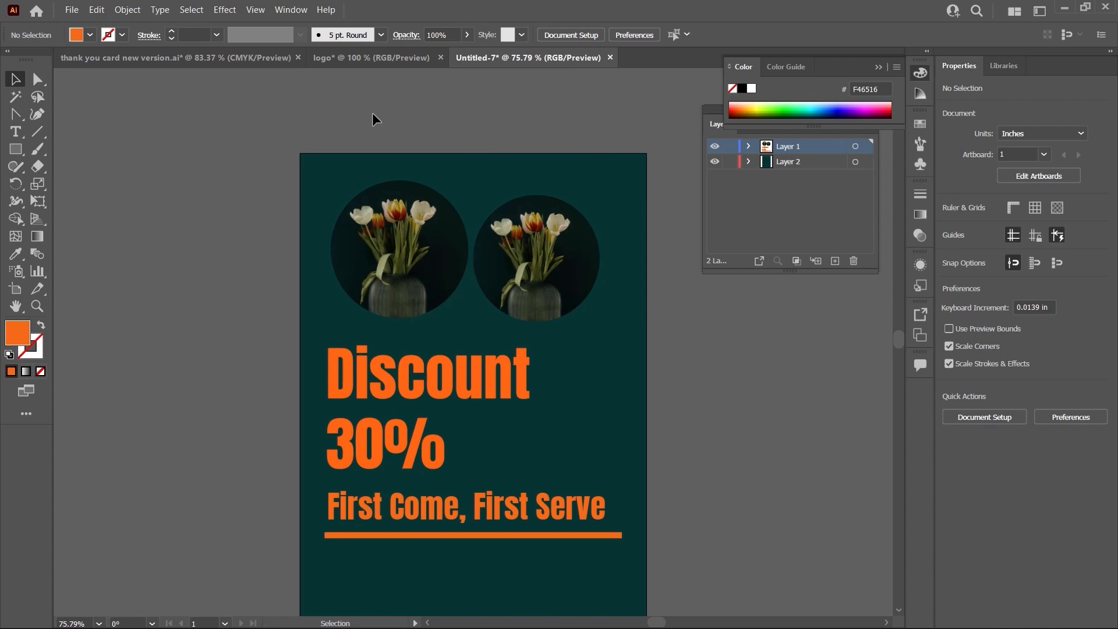
- Create a new blank portrait document for the next poster
click(95, 11)
click(110, 26)
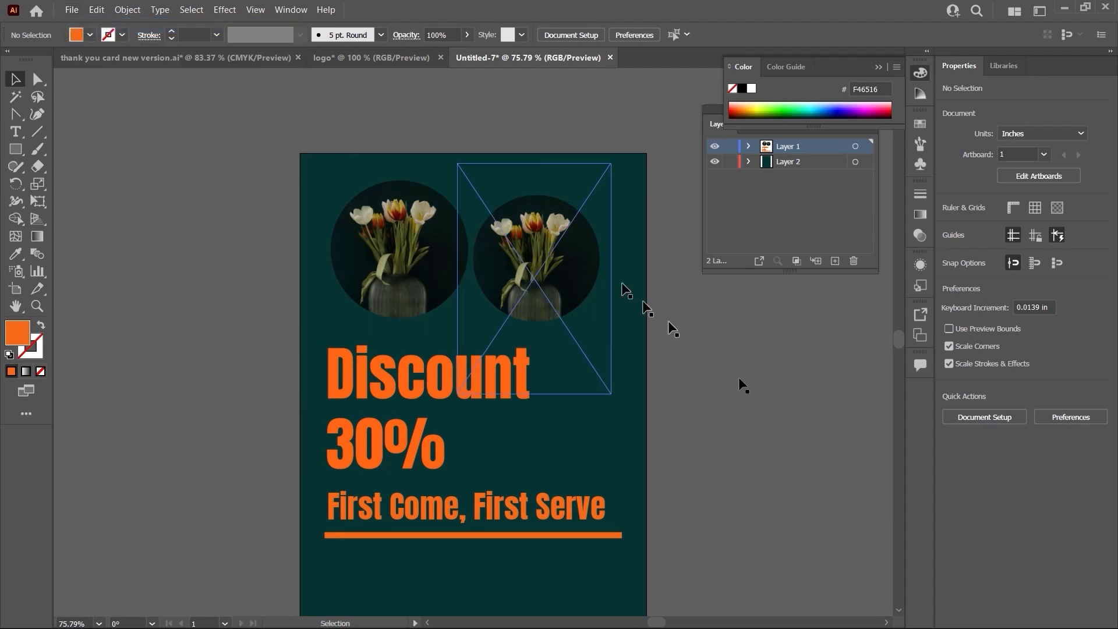
click(935, 535)
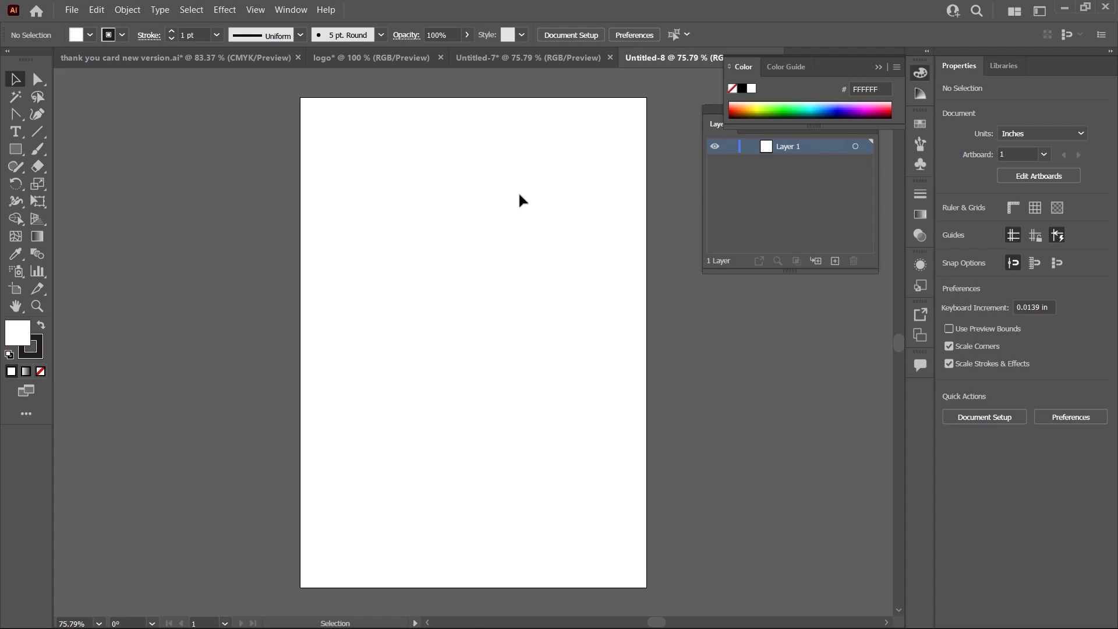
- Add the point text "Selling House" in black near the left side of the page, slightly above mid-height
scroll(481, 256, down, 1)
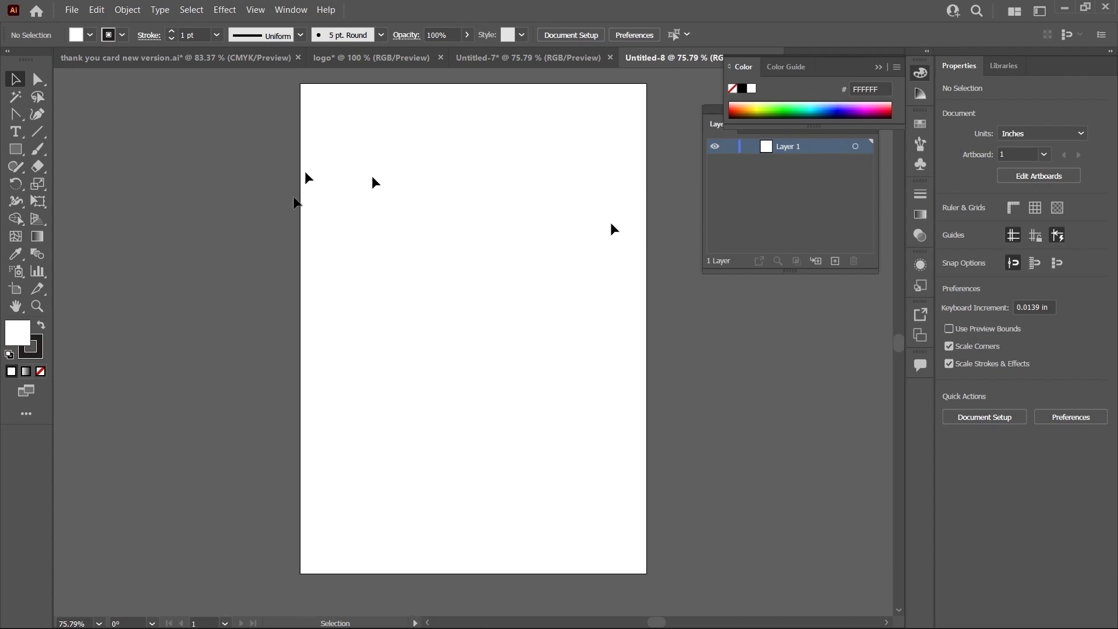
click(15, 132)
click(365, 306)
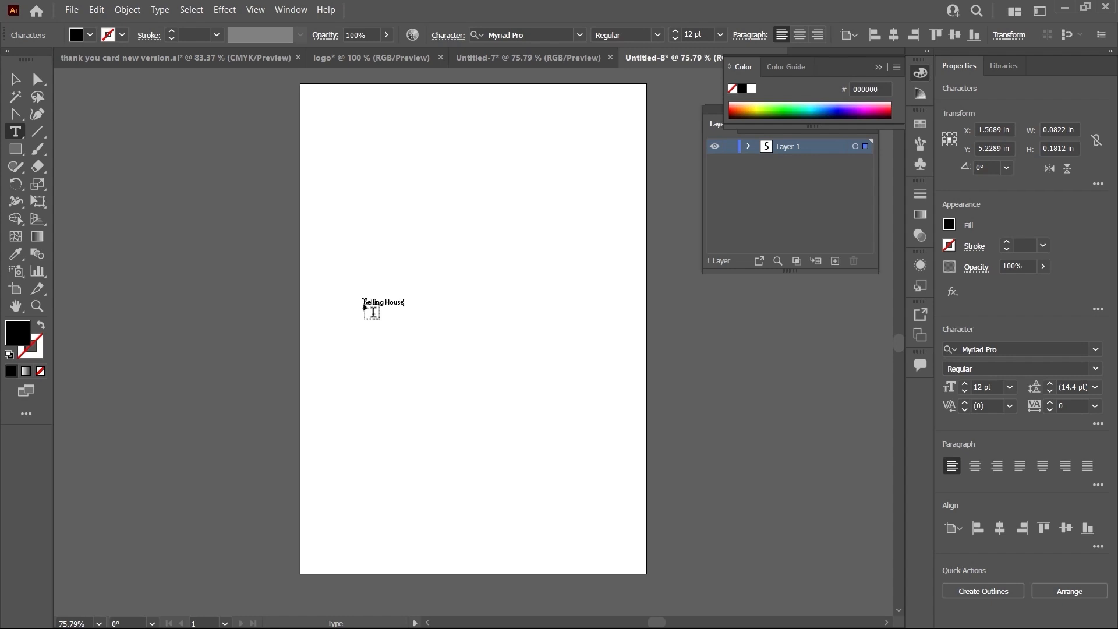
click(15, 78)
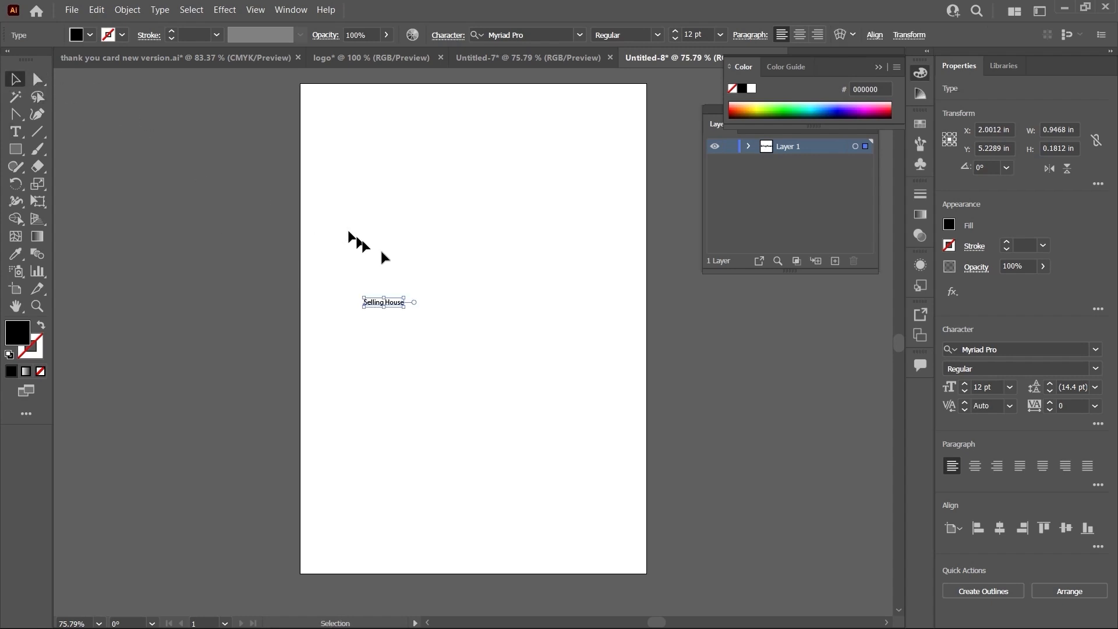
- Scale the "Selling House" text up to about 6.64 in wide, move it slightly below the page's middle, and deselect it
drag(406, 311, 640, 352)
drag(573, 351, 537, 372)
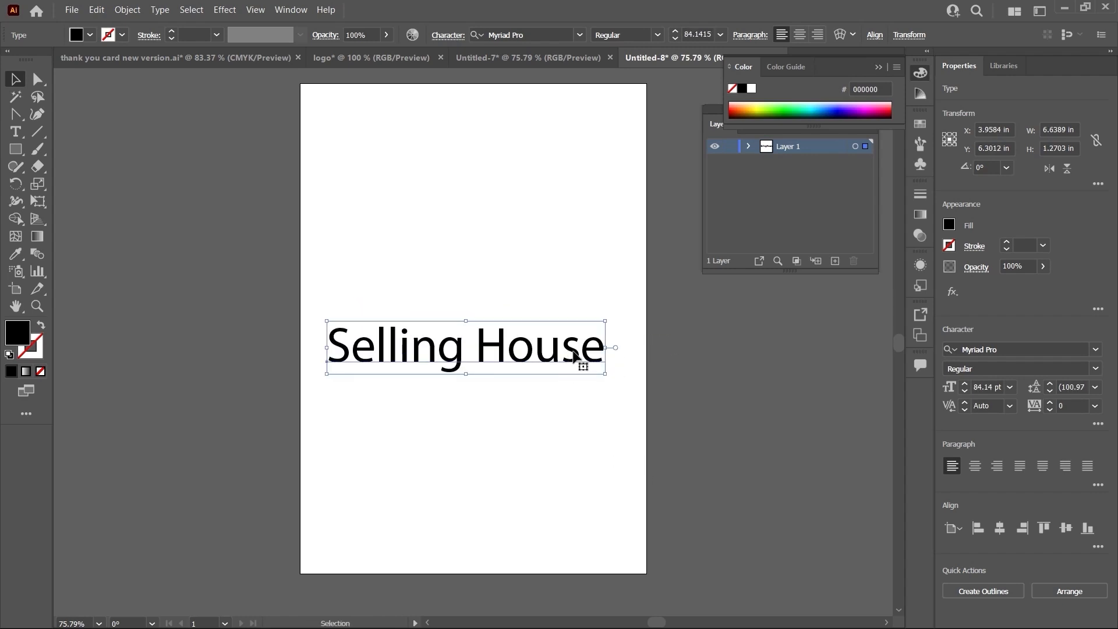
drag(523, 361, 522, 371)
scroll(529, 351, up, 2)
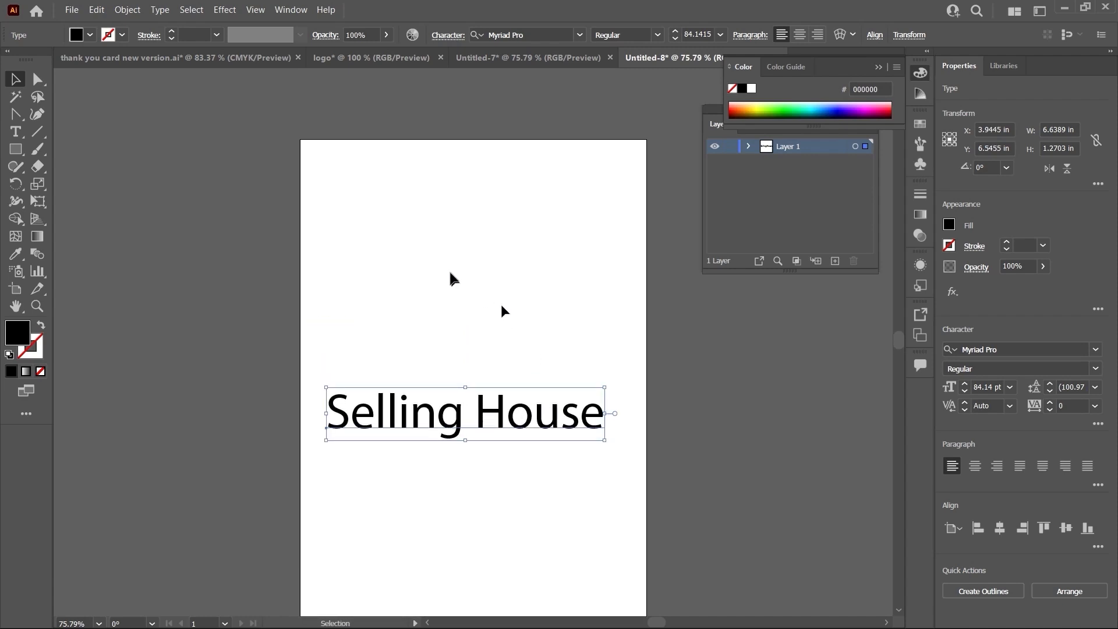
scroll(449, 270, down, 2)
click(469, 420)
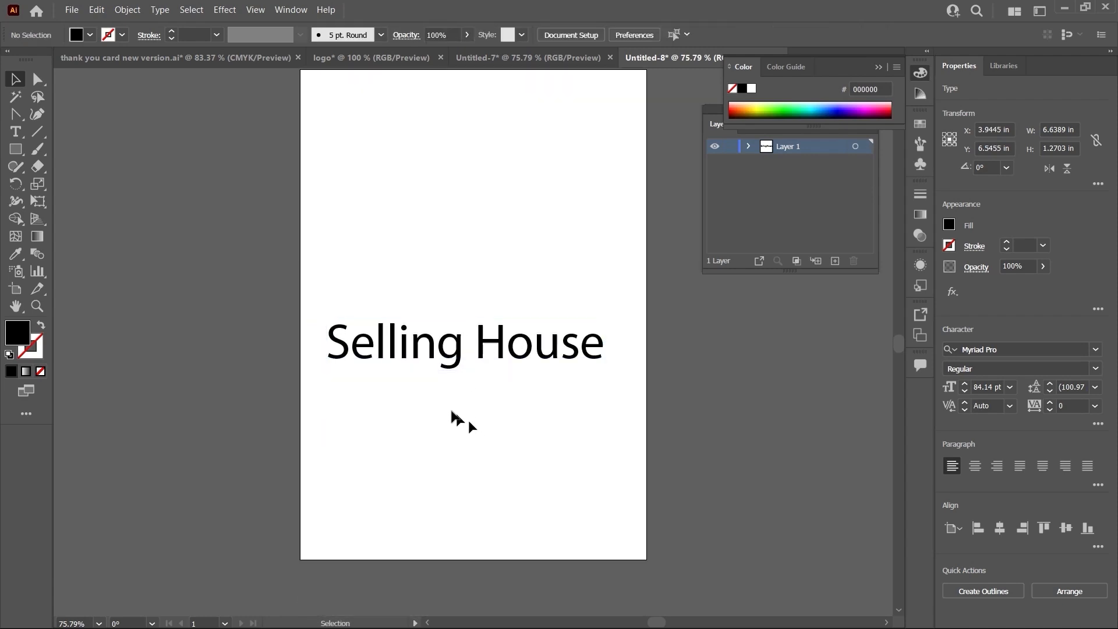
- Draw two side-by-side placeholder text areas beneath "Selling House", about 3.03 × 2.04 in on the left and 2.89 × 2.01 in on the right
click(12, 139)
mouse_move(336, 383)
mouse_down()
mouse_move(487, 467)
mouse_move(462, 457)
mouse_move(462, 468)
mouse_up()
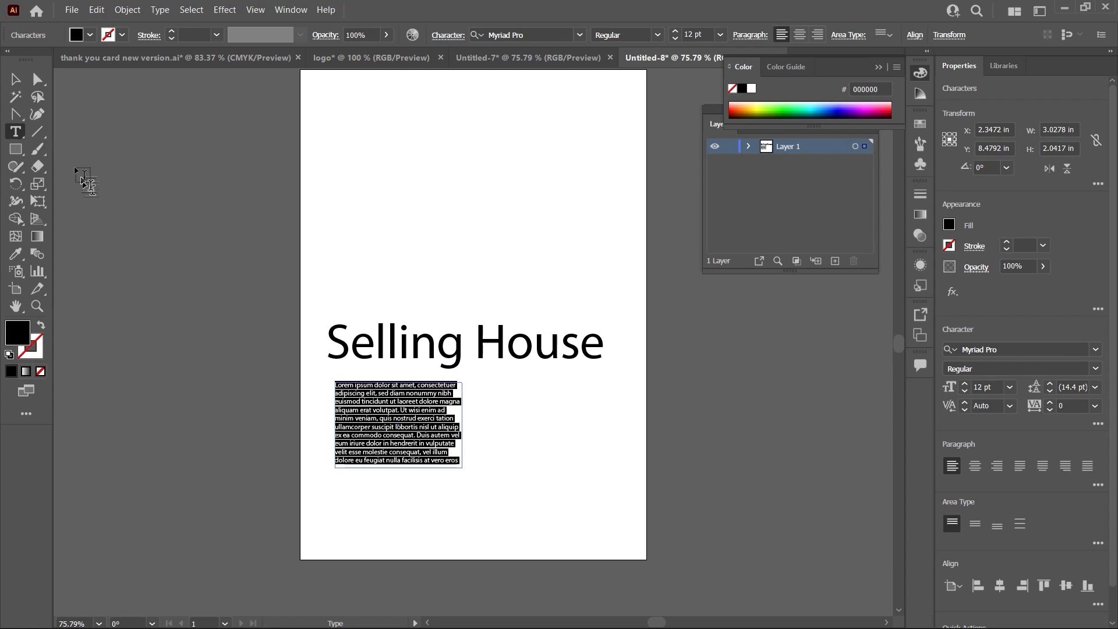
click(14, 135)
drag(493, 381, 616, 465)
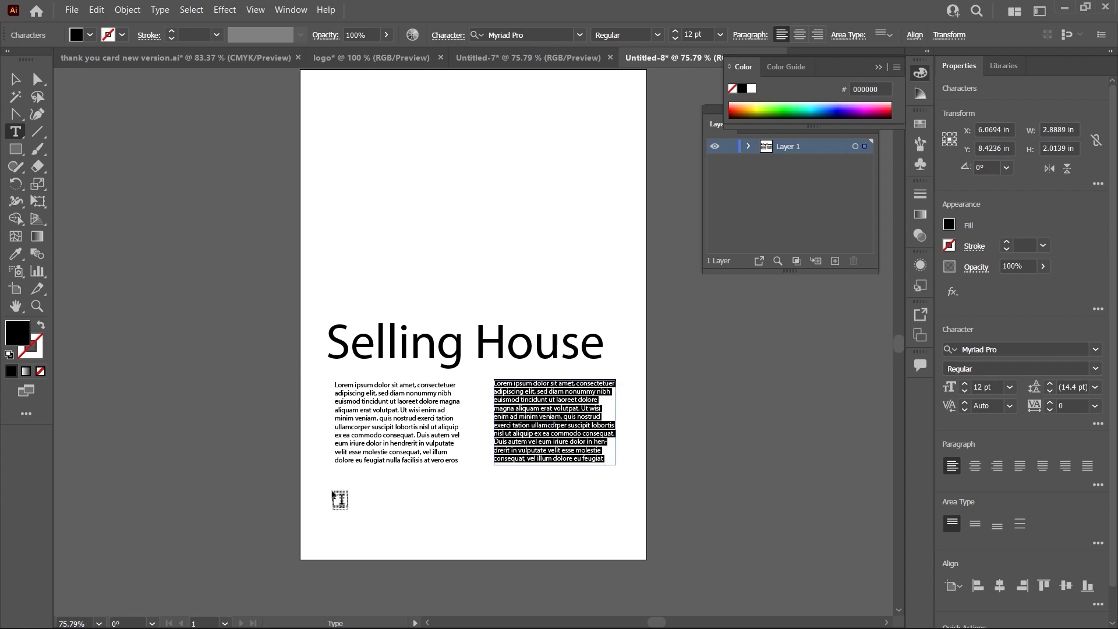
- Justify all lines of the right placeholder paragraph, including its last line
click(16, 79)
click(682, 366)
click(550, 423)
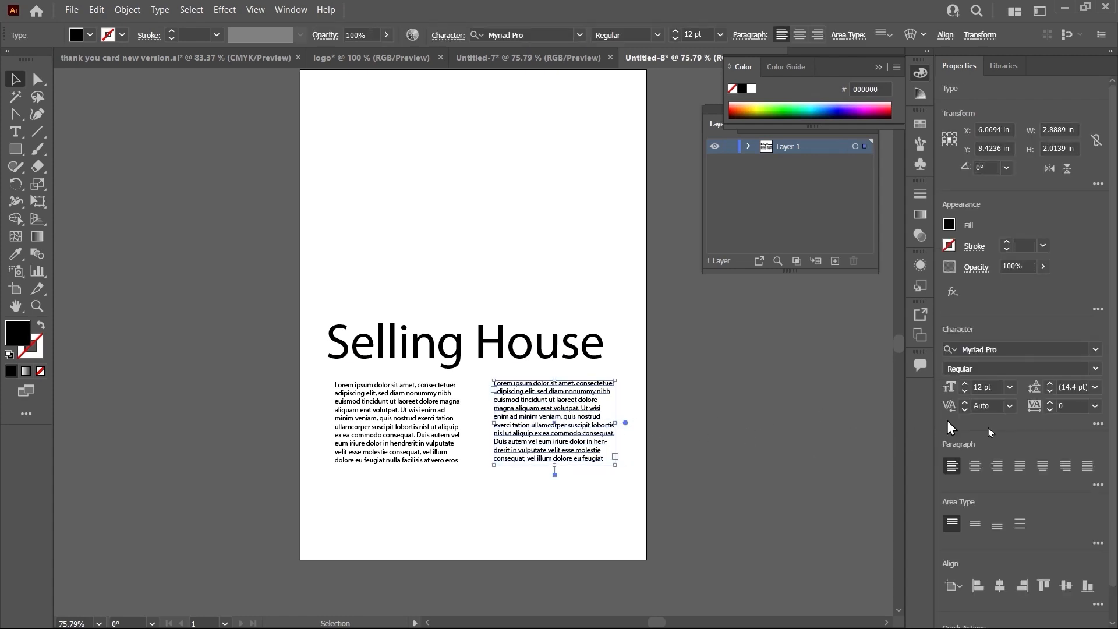
click(1043, 467)
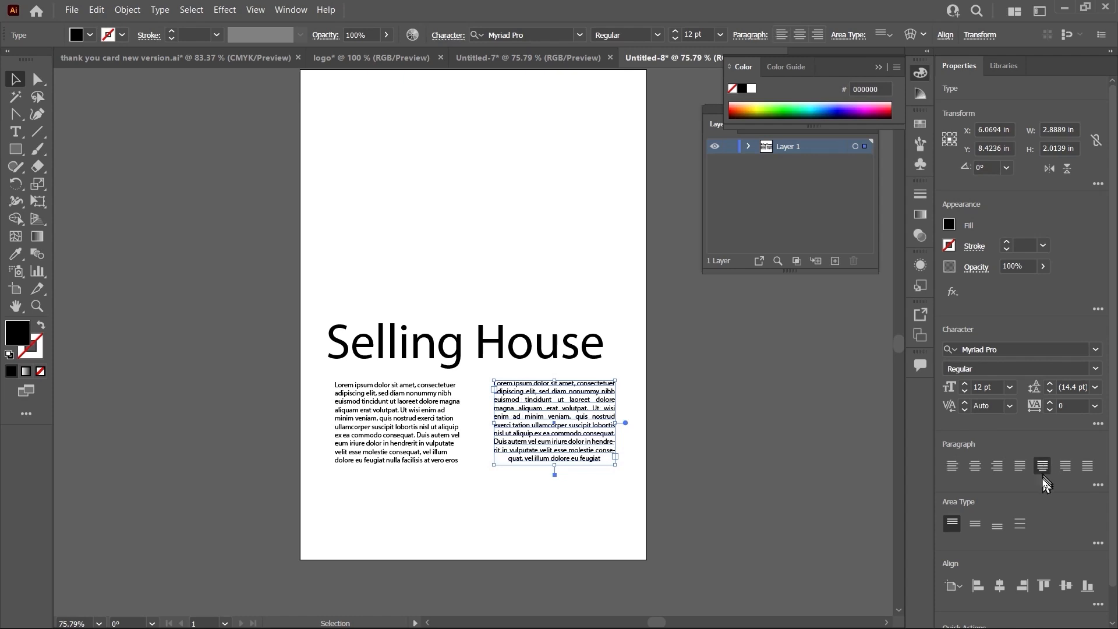
click(1088, 469)
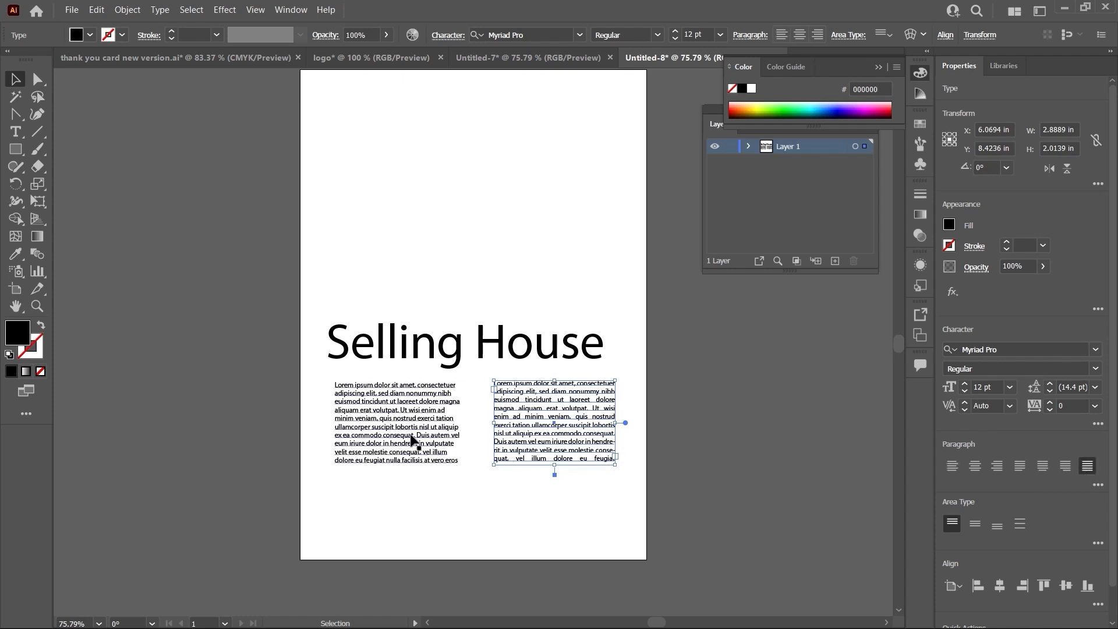
- Justify the second-column paragraph with its last line aligned right
click(1064, 467)
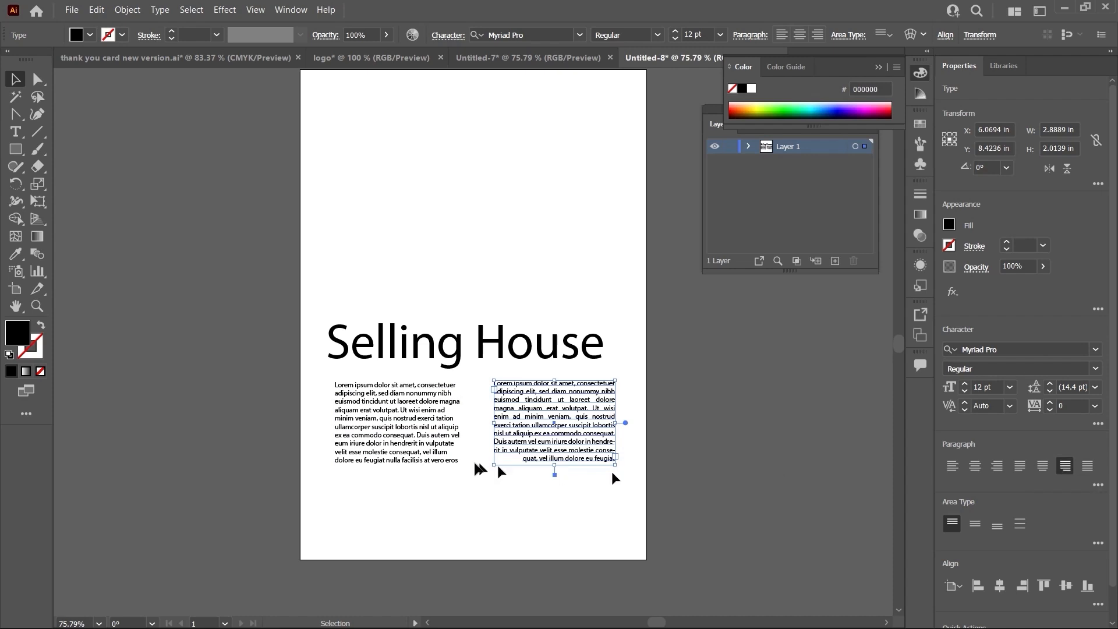
click(975, 466)
click(1065, 466)
- Justify all lines of the first-column paragraph, including the last one
click(378, 426)
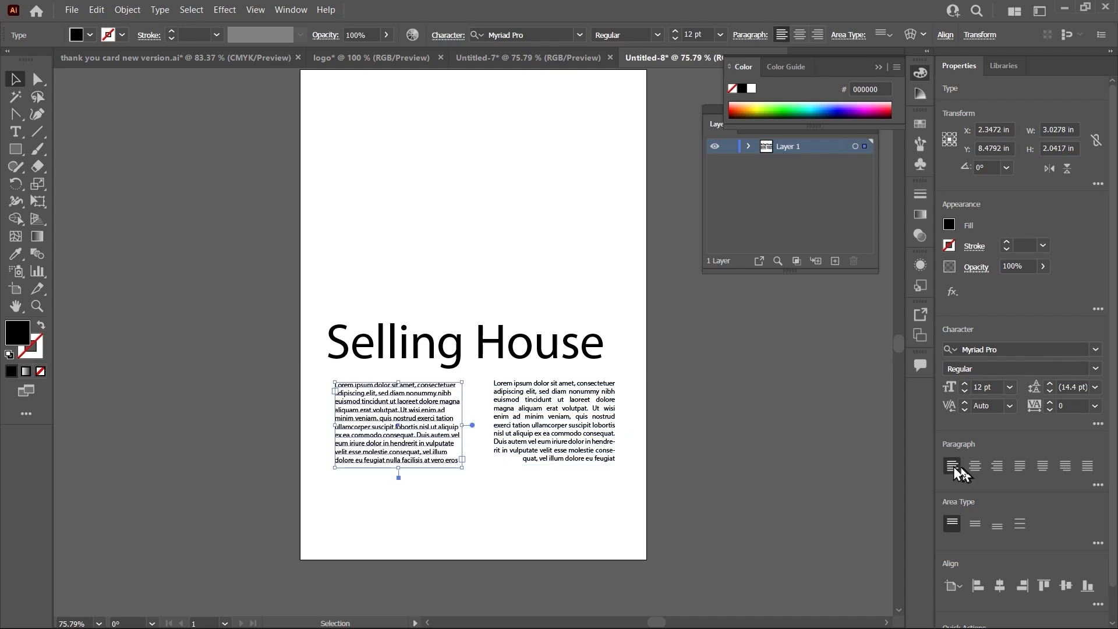
click(975, 467)
click(1042, 466)
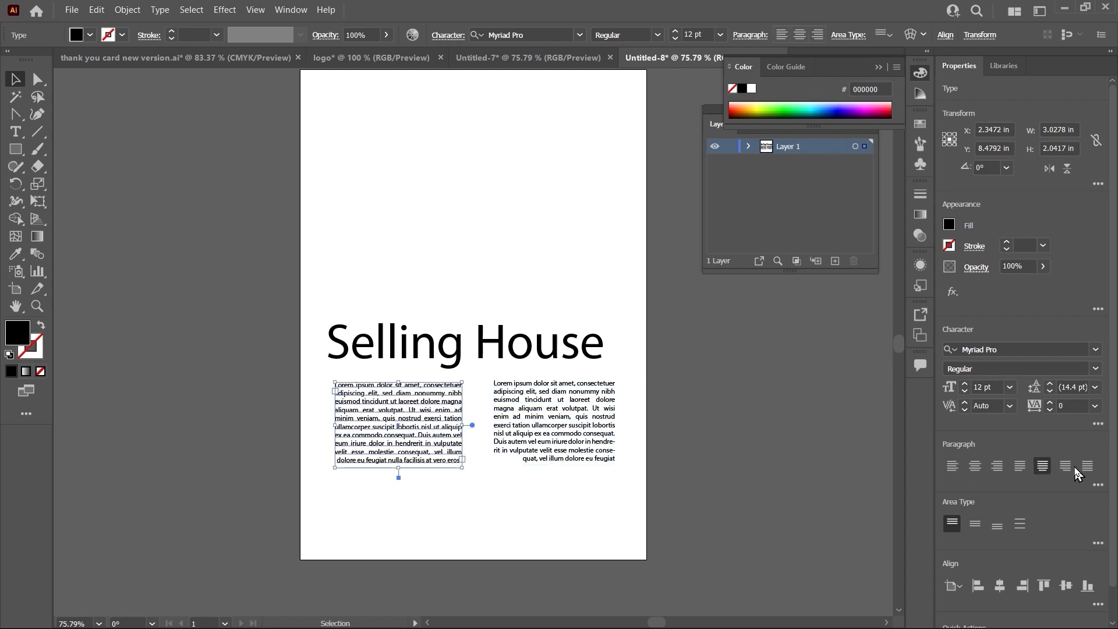
click(1088, 466)
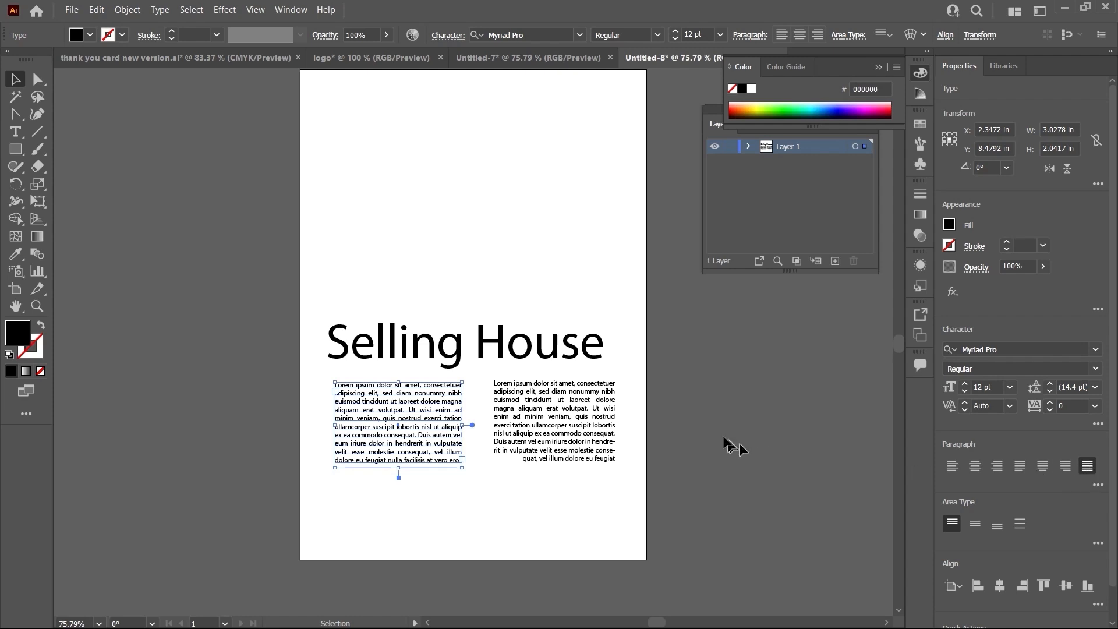
click(722, 441)
- Nudge the "Selling House" heading slightly down and right, and set its font to Lato Hairline
scroll(687, 437, up, 2)
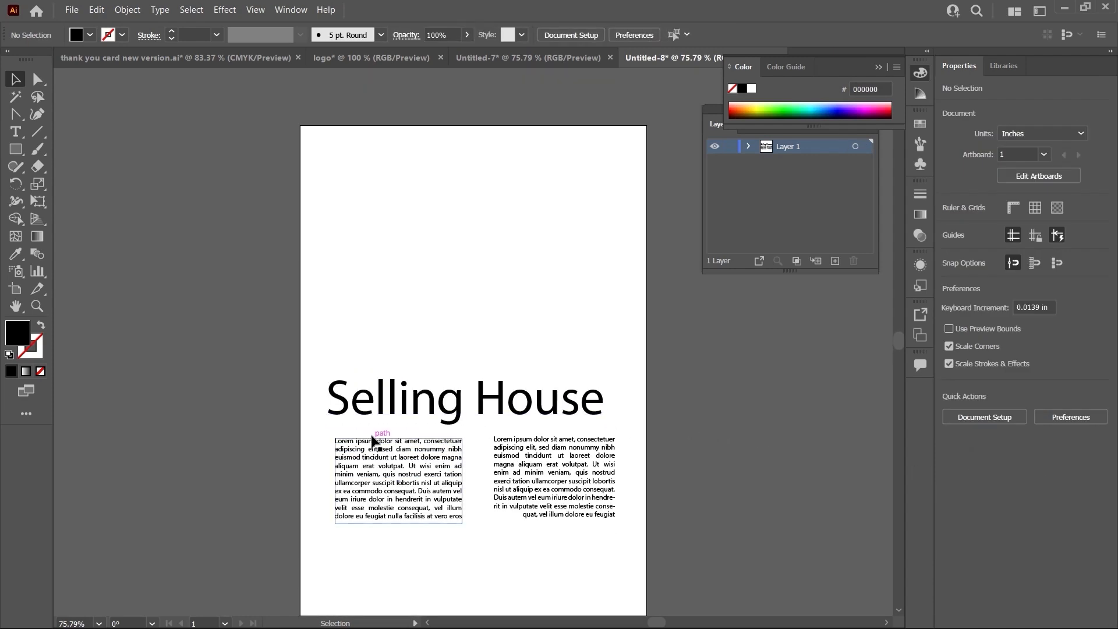
mouse_move(437, 414)
mouse_down()
mouse_move(448, 402)
mouse_move(442, 418)
mouse_up()
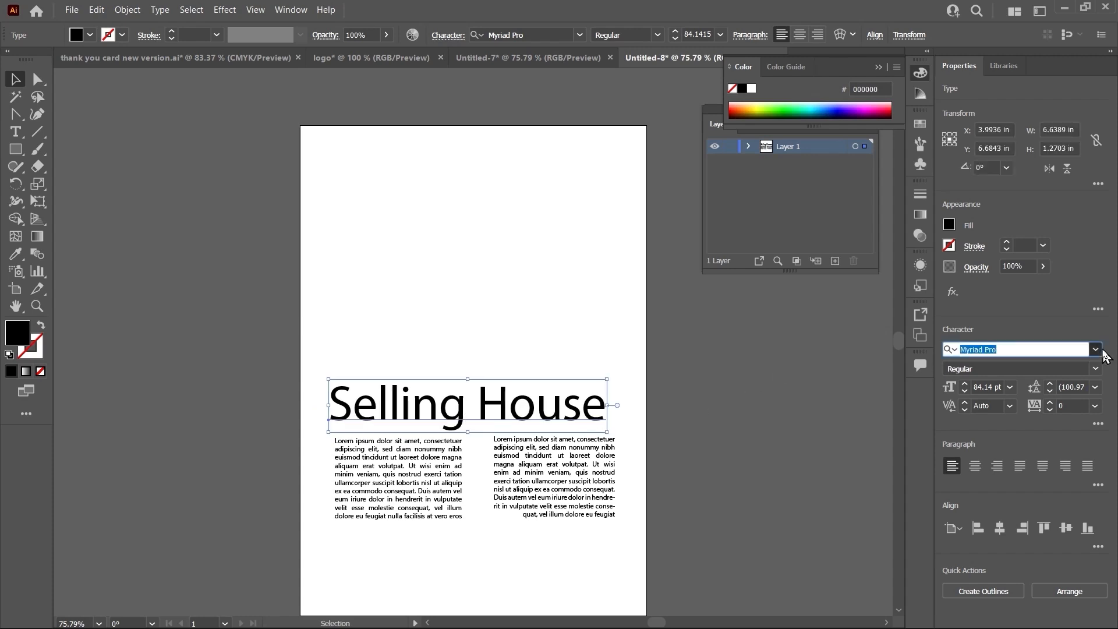
click(1097, 350)
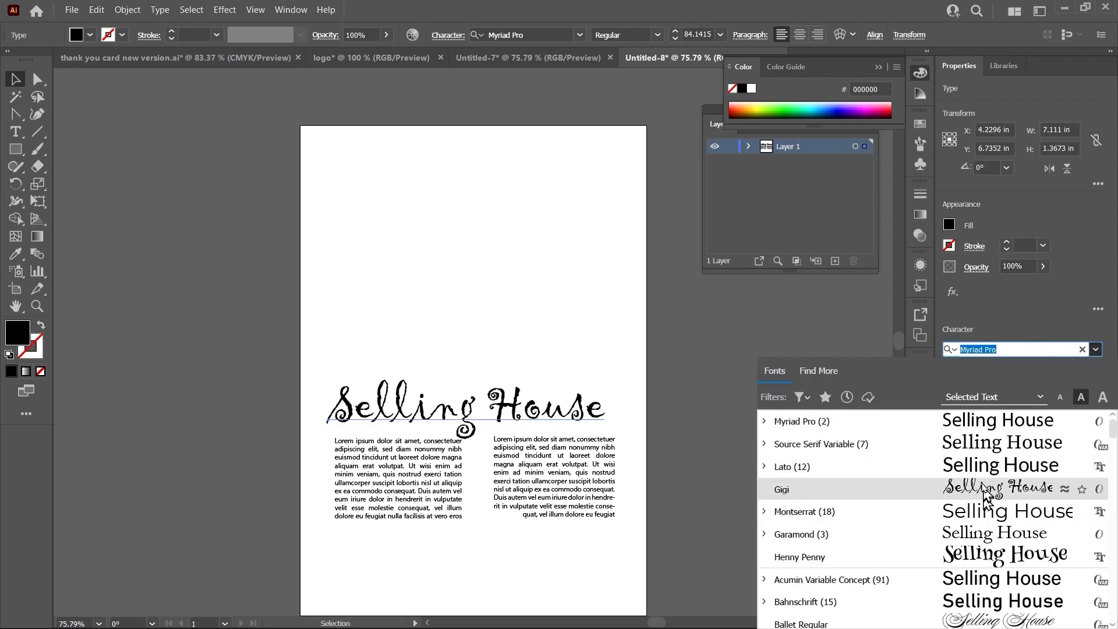
click(986, 473)
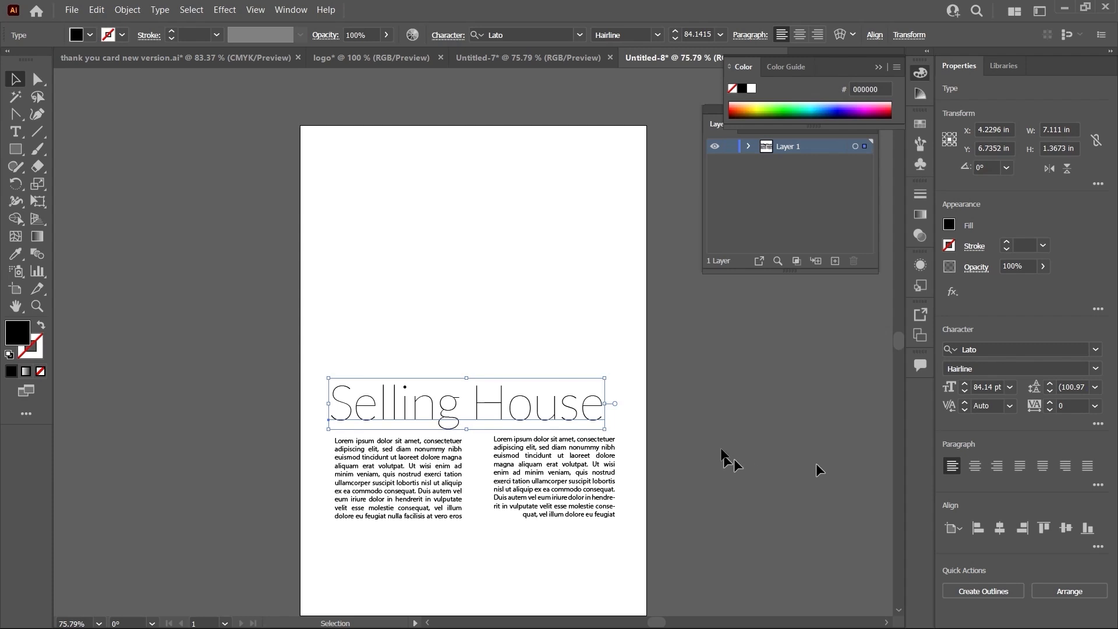
click(599, 338)
scroll(597, 338, down, 1)
scroll(701, 449, up, 1)
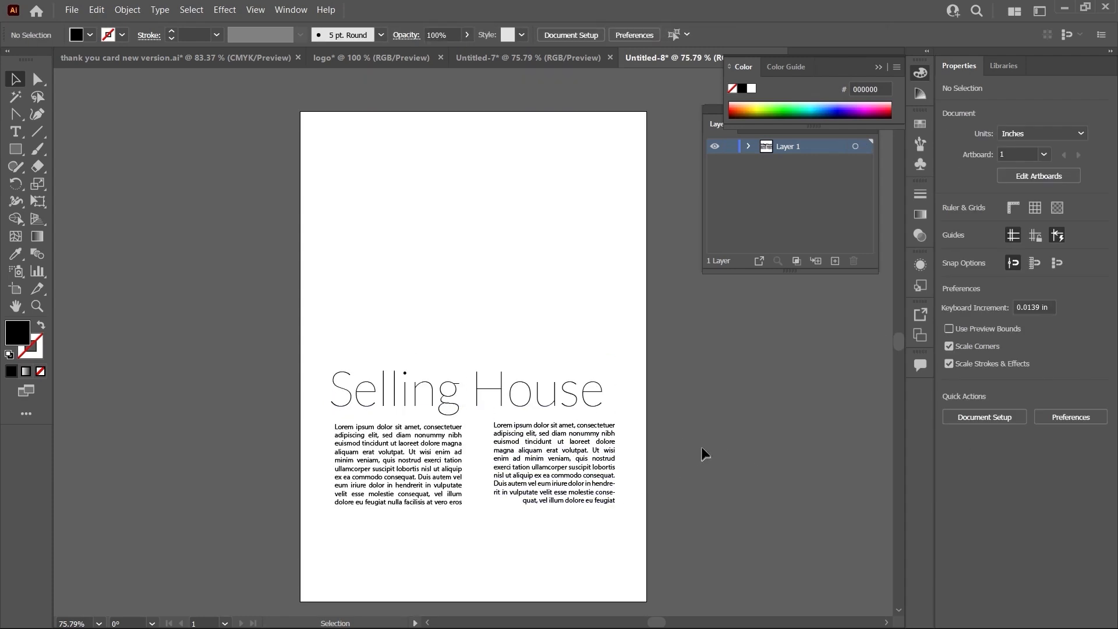
- Move the second-column paragraph slightly to the left, closer to the first column
scroll(701, 448, down, 2)
drag(541, 408, 534, 408)
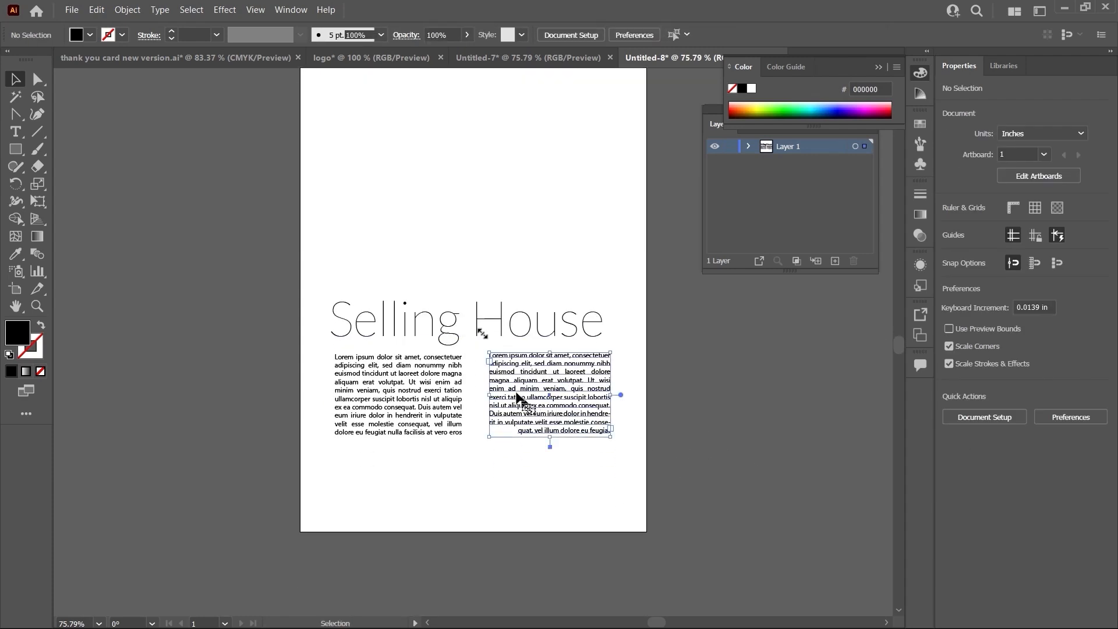
scroll(554, 323, up, 4)
click(554, 325)
click(547, 293)
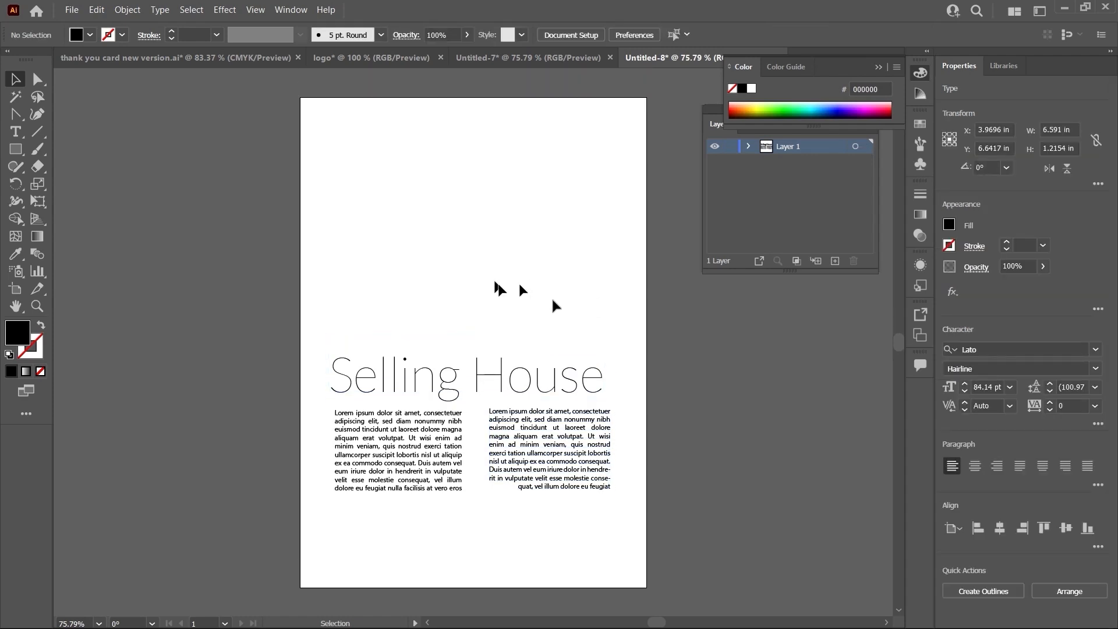
scroll(368, 175, up, 1)
scroll(367, 177, down, 3)
scroll(370, 146, up, 3)
scroll(407, 142, down, 4)
scroll(422, 141, up, 3)
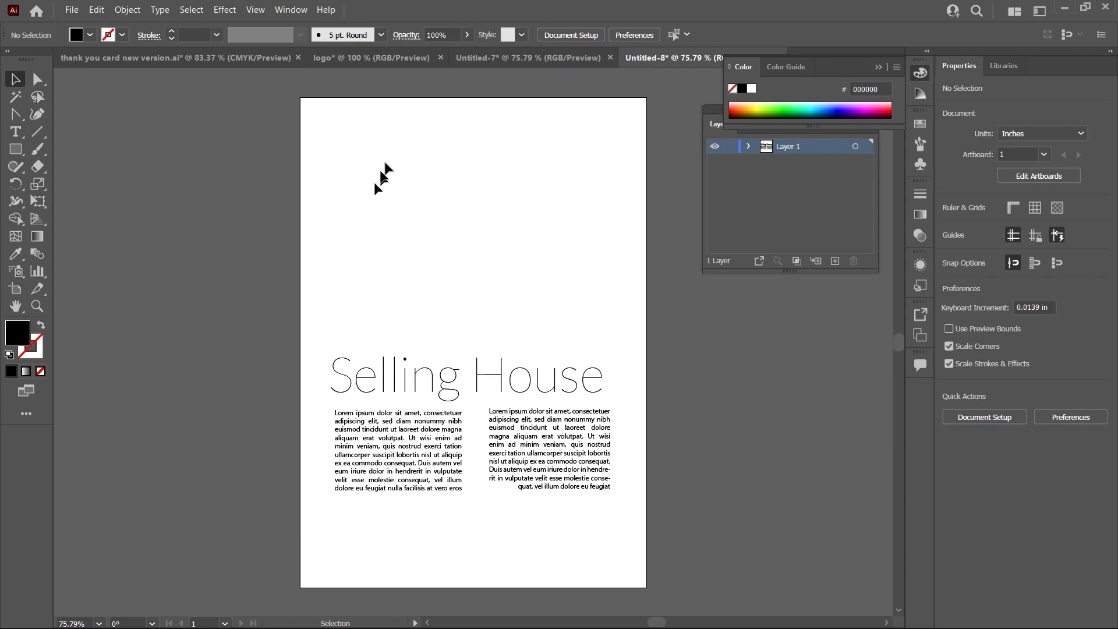
click(421, 367)
click(400, 182)
- Place the tulip vase JPG as a linked image about 2.33 × 3.5 in above the heading, aligned with its left end
click(71, 9)
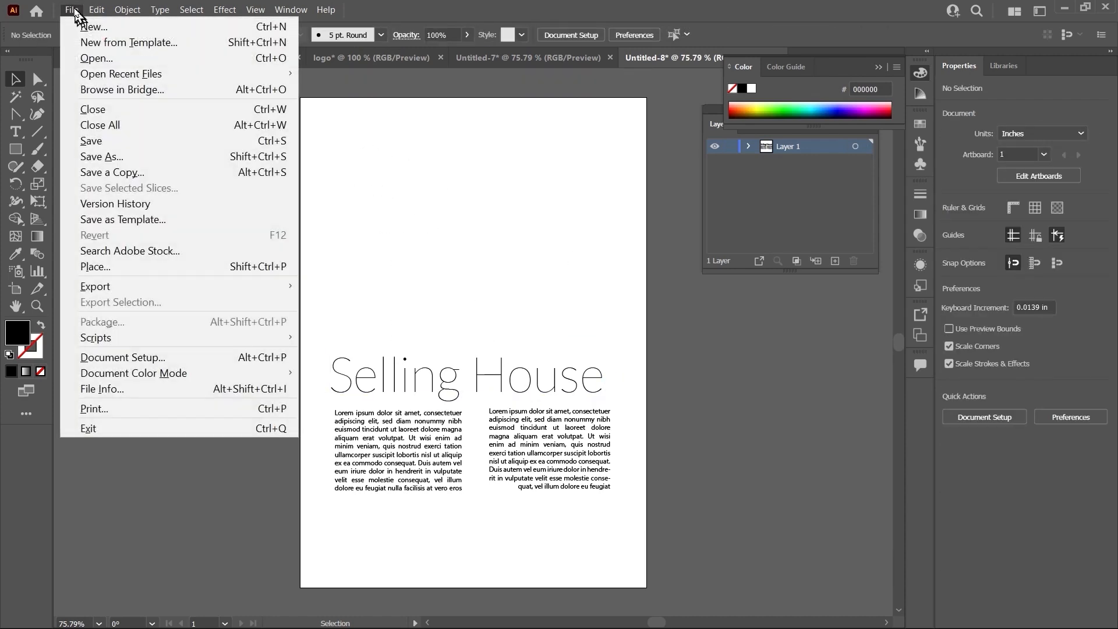
click(145, 276)
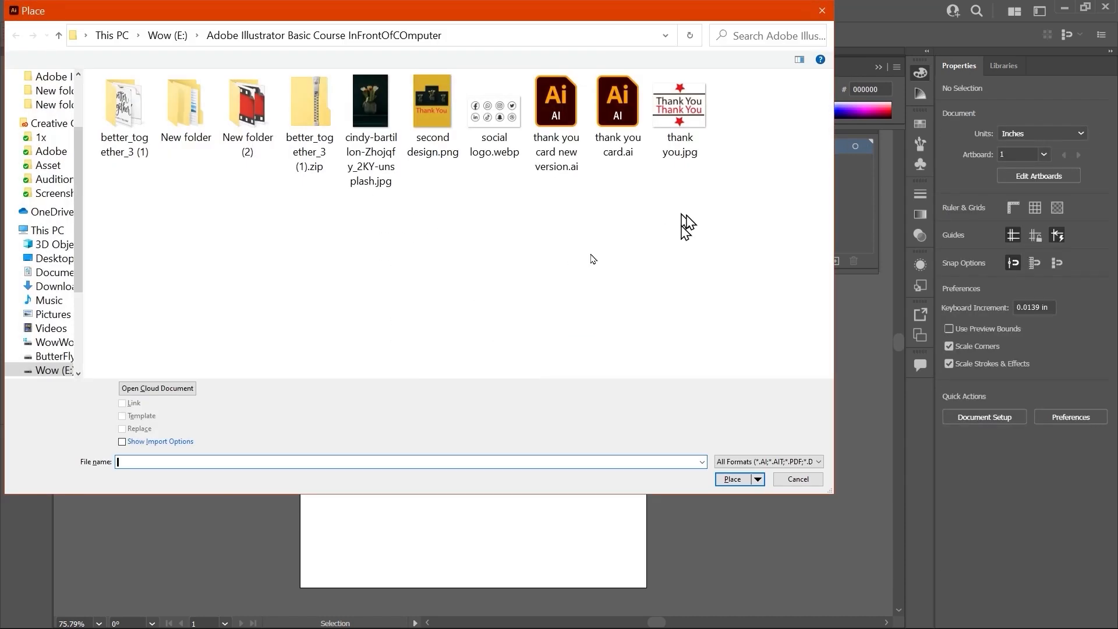
click(373, 111)
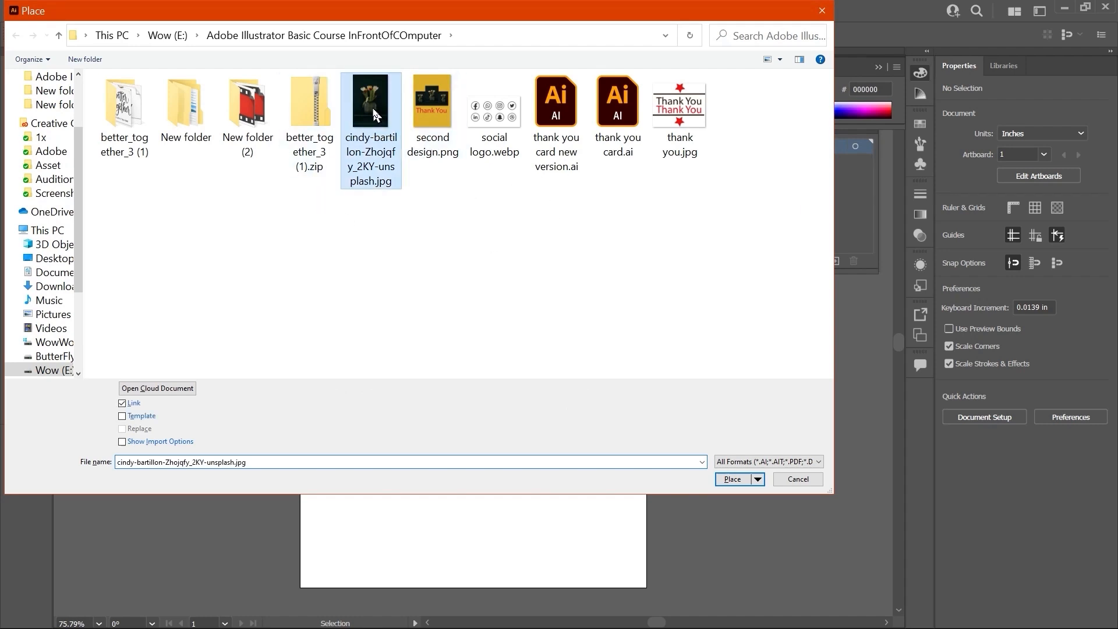
click(507, 116)
click(440, 140)
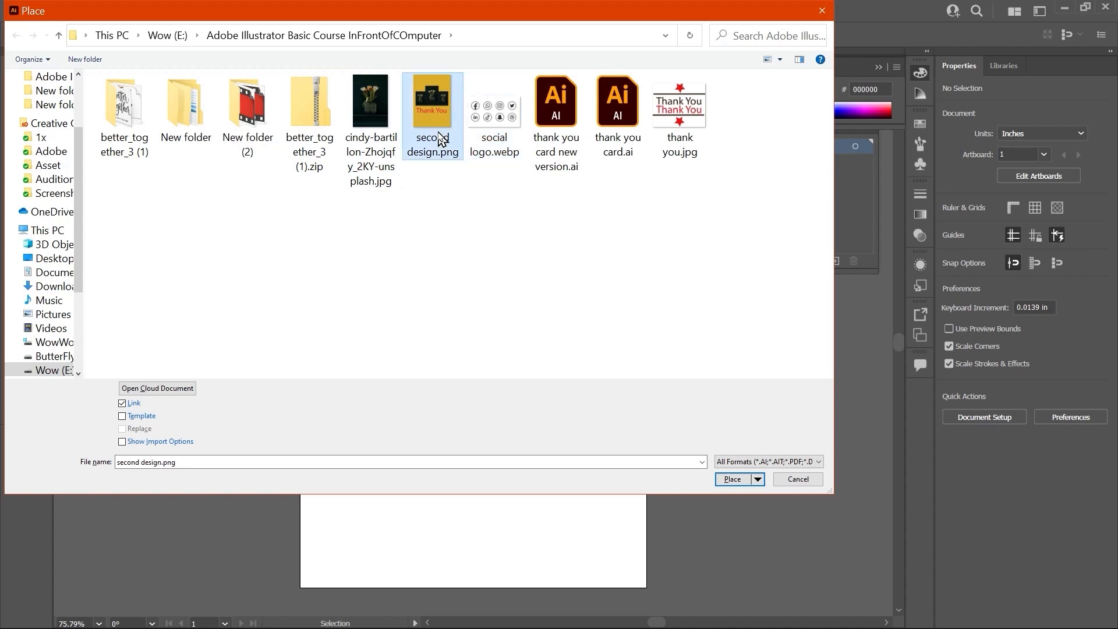
click(376, 131)
click(733, 479)
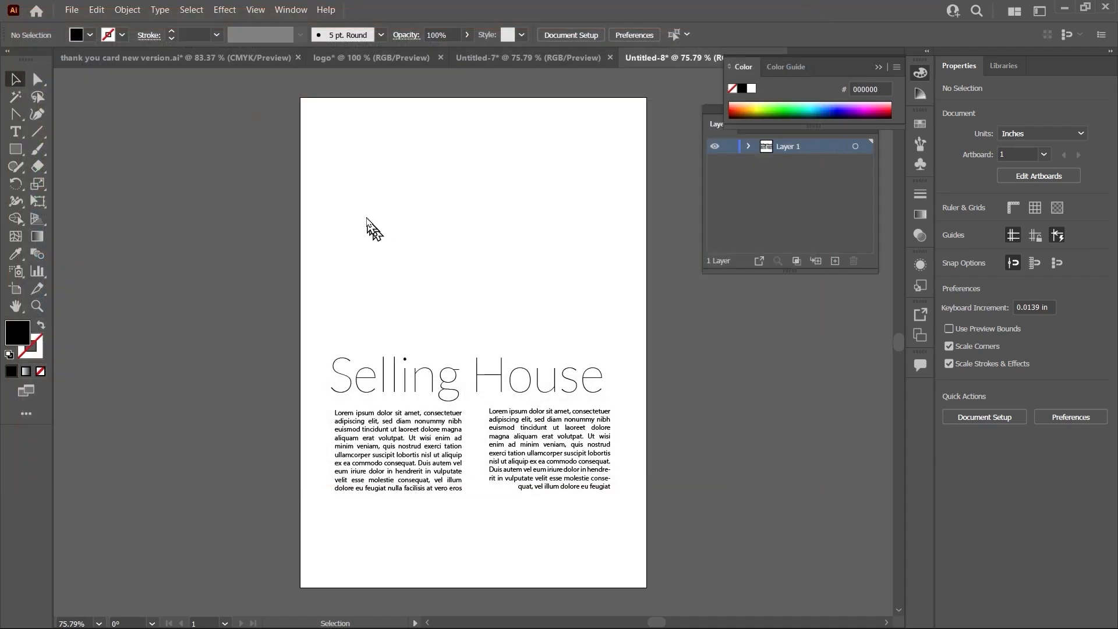
drag(344, 202, 474, 349)
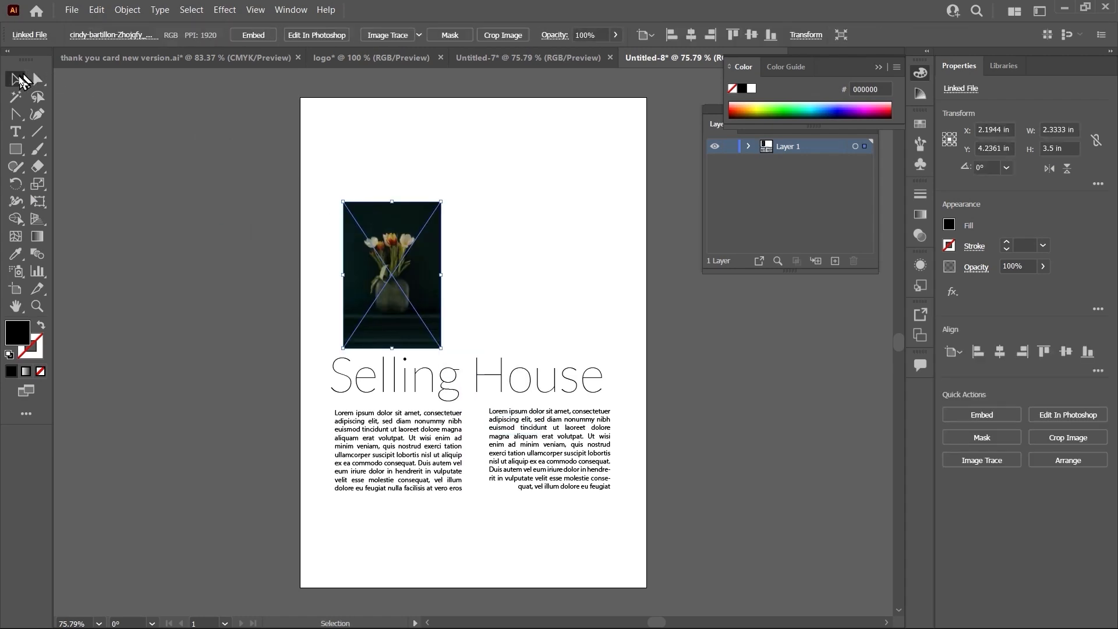
drag(408, 269, 396, 263)
- Replace "House" in the heading with "Flowers"
click(559, 380)
double_click(533, 378)
drag(479, 375, 619, 379)
text(Flower)
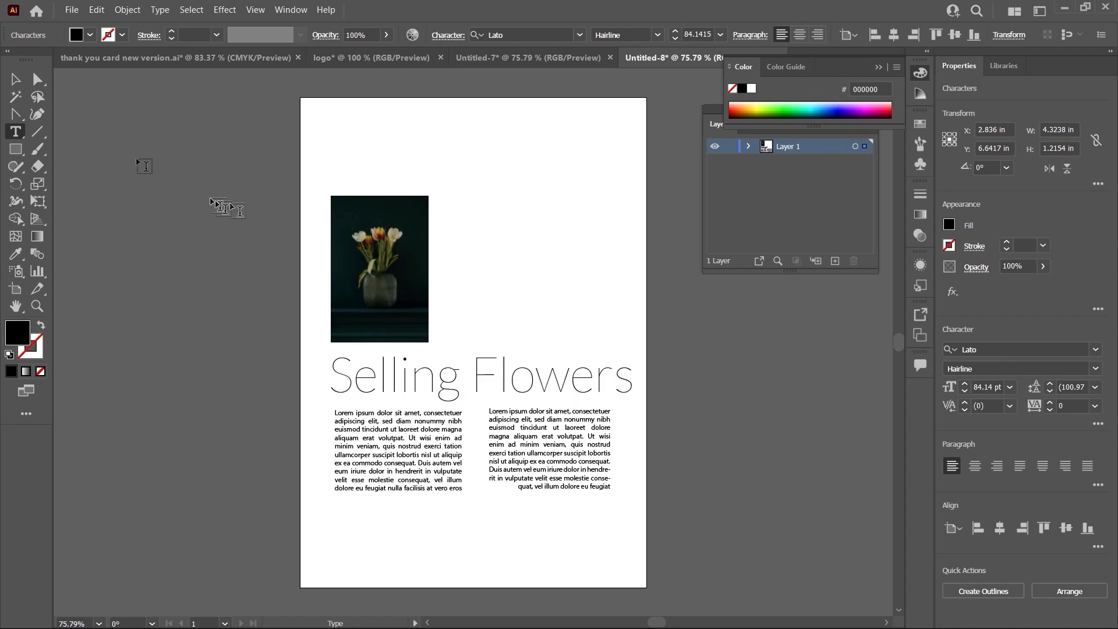
- Shrink the "Selling Flowers" heading so its width roughly matches the two text columns below
click(16, 80)
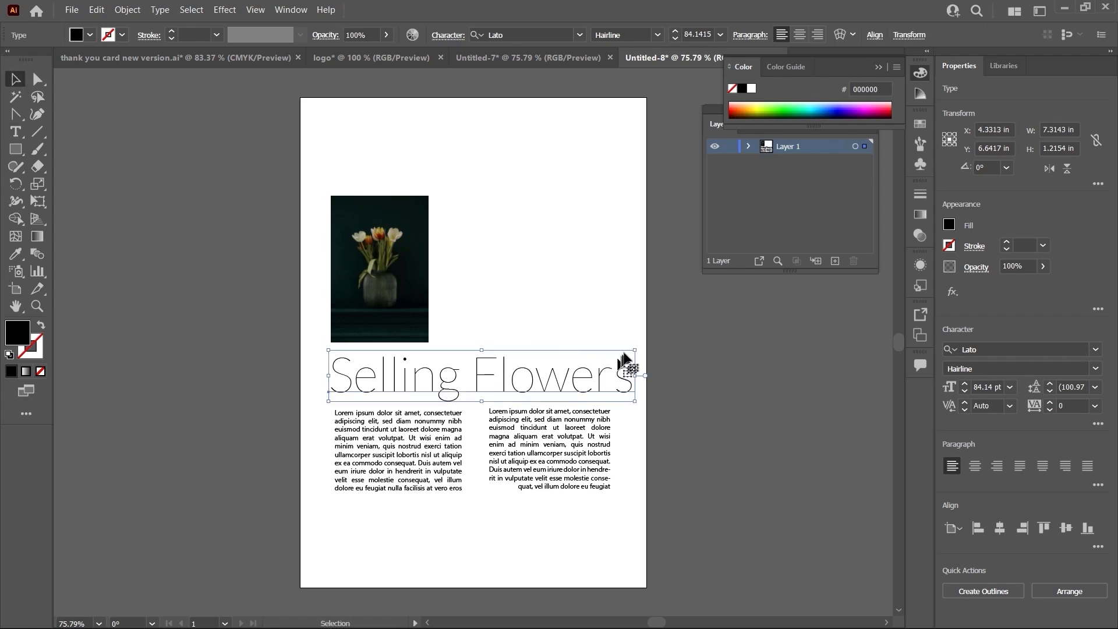
drag(634, 353, 615, 354)
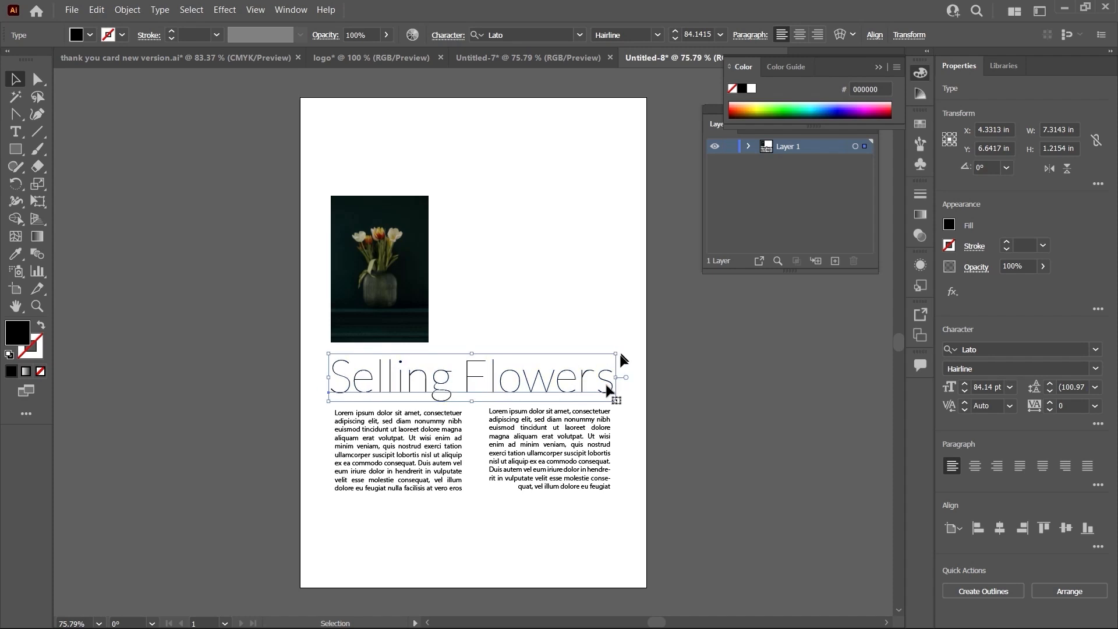
click(681, 398)
scroll(680, 397, up, 2)
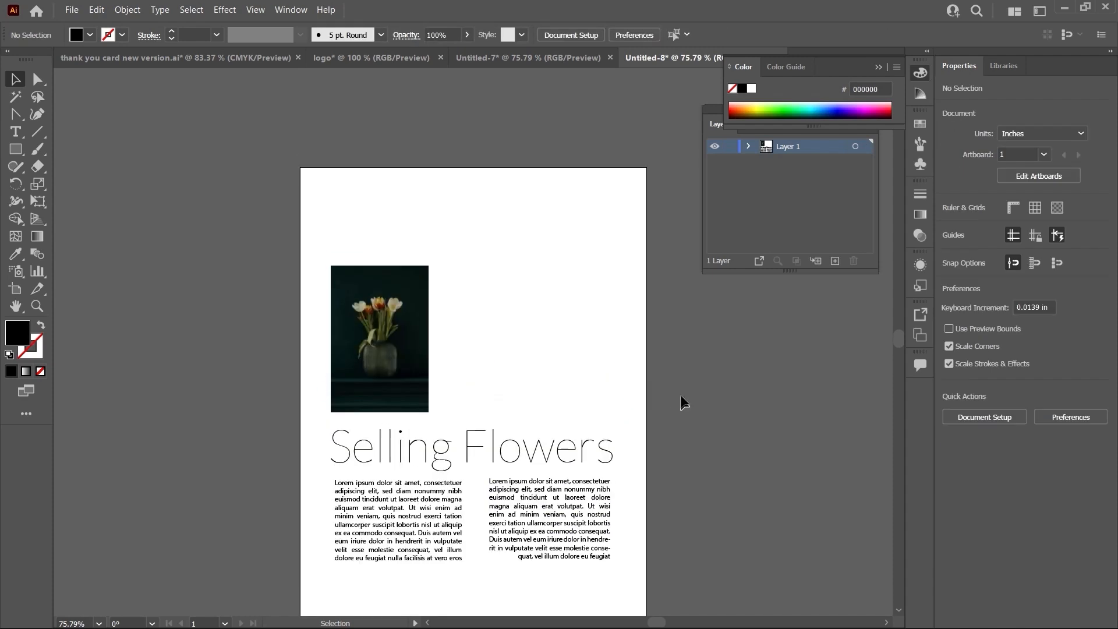
scroll(658, 366, down, 4)
scroll(623, 362, up, 1)
scroll(600, 355, down, 3)
scroll(593, 364, up, 3)
scroll(590, 363, up, 2)
- Duplicate the flower image and position the copy to the right, level with the original
click(391, 286)
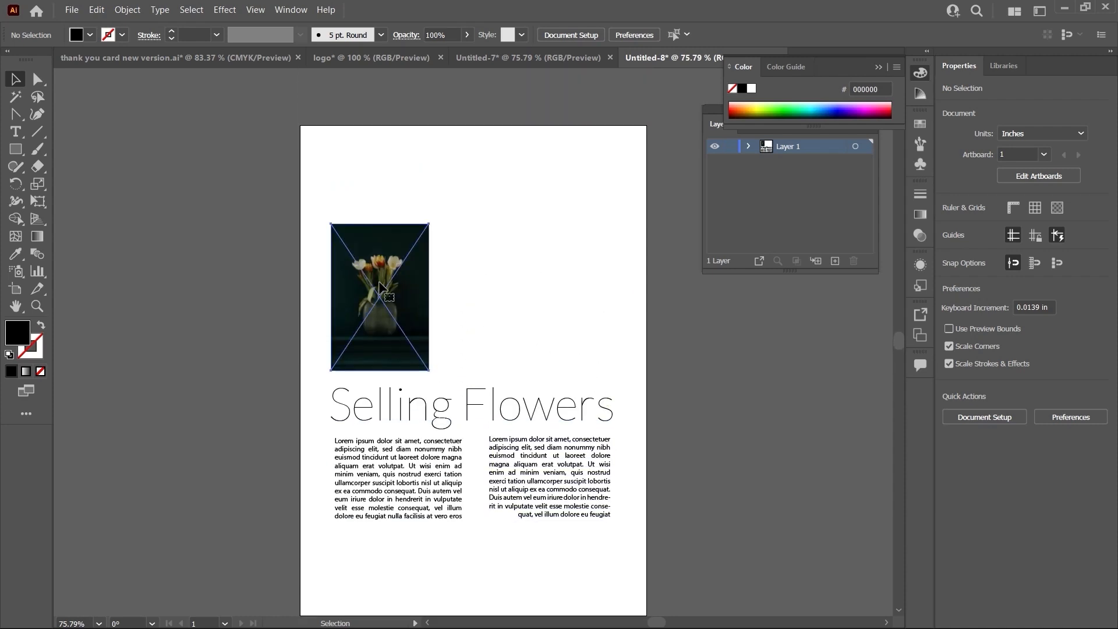
drag(389, 288, 504, 291)
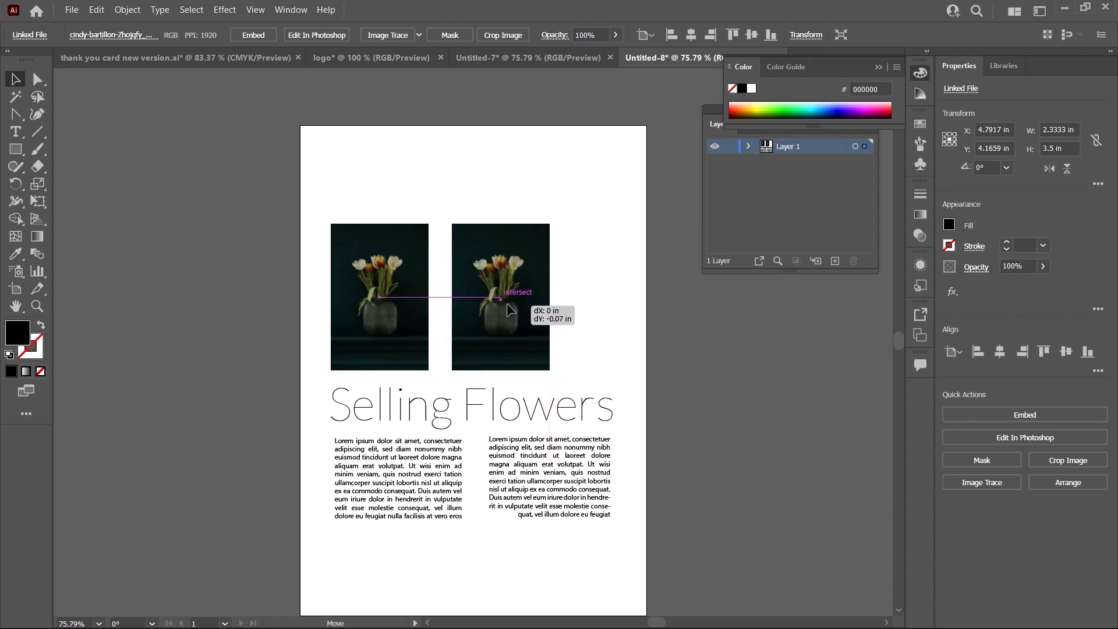
click(653, 377)
scroll(657, 382, down, 3)
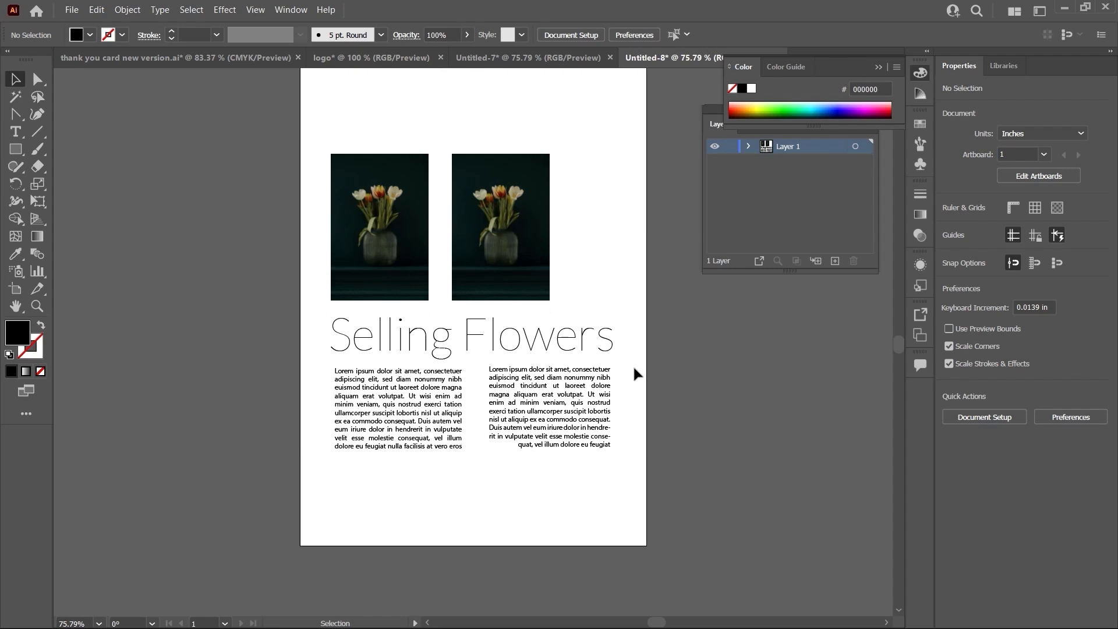
scroll(632, 364, up, 2)
scroll(633, 365, down, 1)
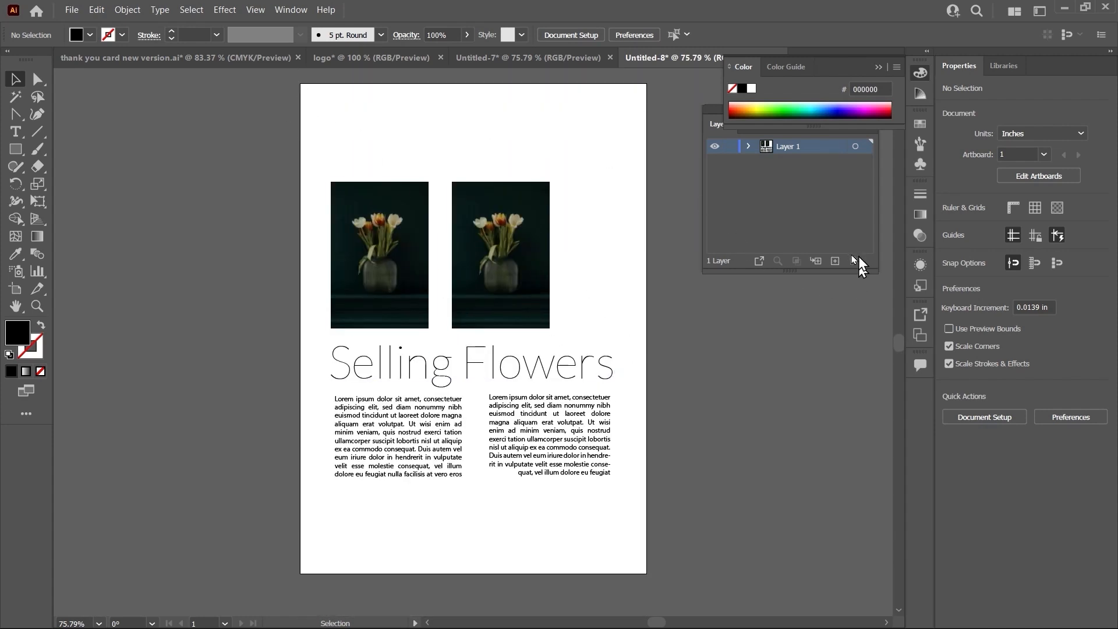
- Add a new layer and draw a rectangle about 8.27 × 11.69 in on it, covering the whole artboard
click(837, 262)
click(16, 149)
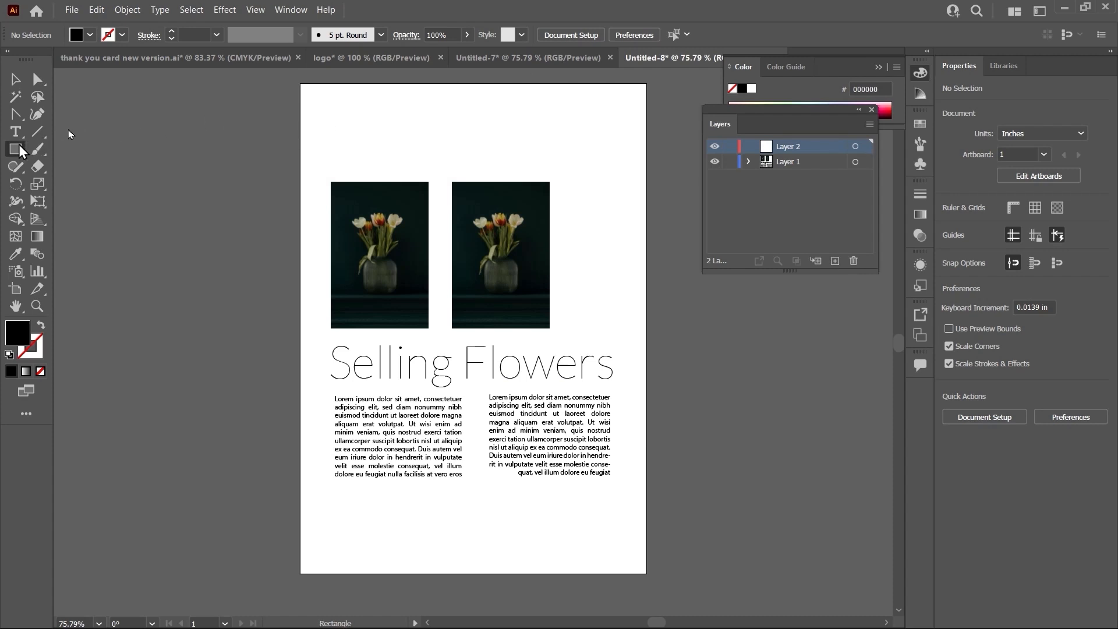
mouse_move(300, 85)
mouse_down()
mouse_move(626, 572)
mouse_move(646, 573)
mouse_up()
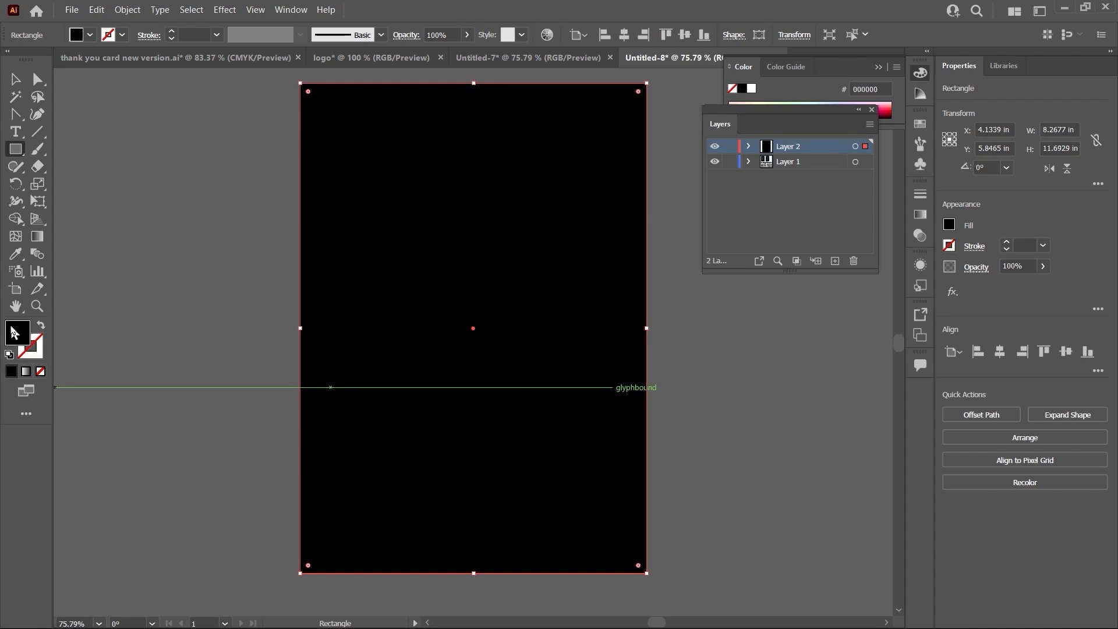
- Fill the artboard-sized rectangle with orange E86B2D
double_click(14, 333)
click(691, 274)
click(879, 263)
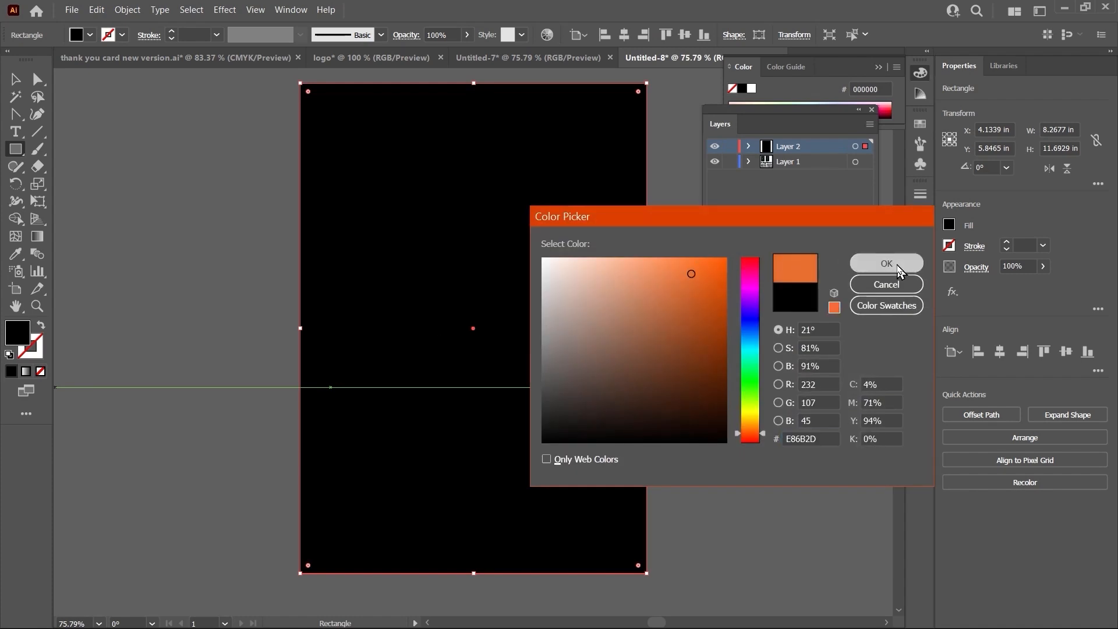
- Move Layer 2 below Layer 1 so the orange rectangle becomes the background
click(16, 79)
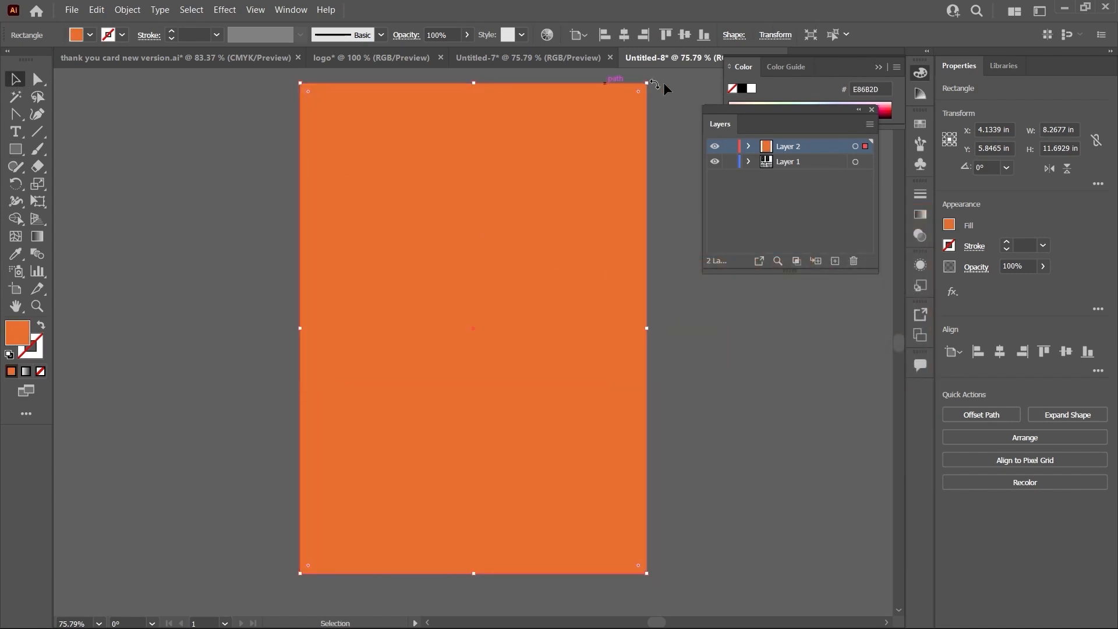
drag(781, 156, 780, 171)
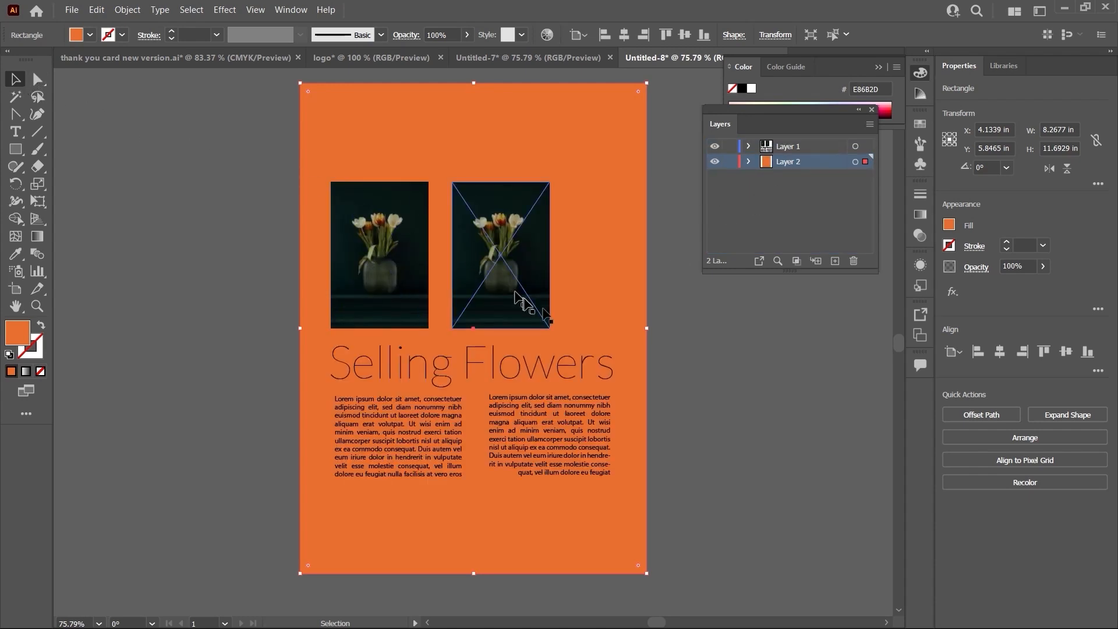
click(721, 343)
scroll(703, 306, down, 1)
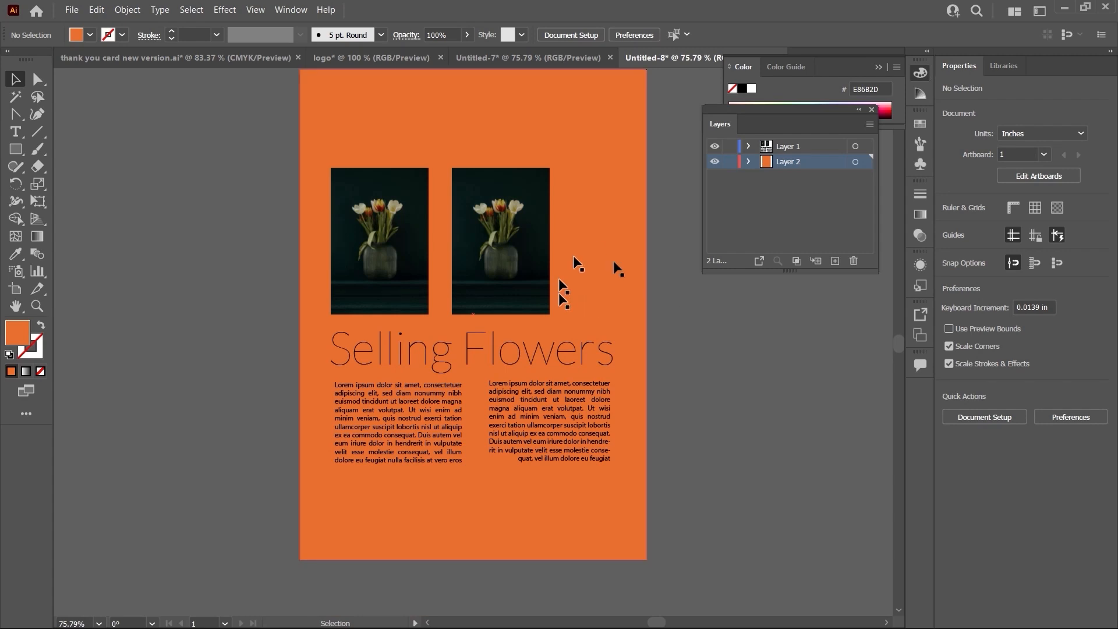
scroll(571, 273, up, 3)
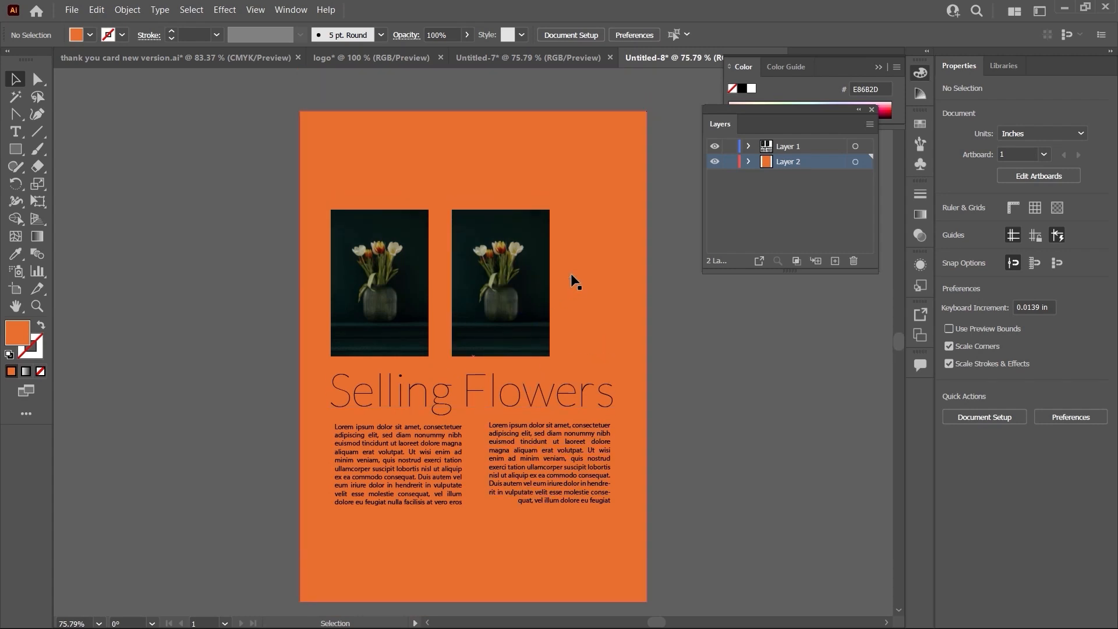
click(580, 145)
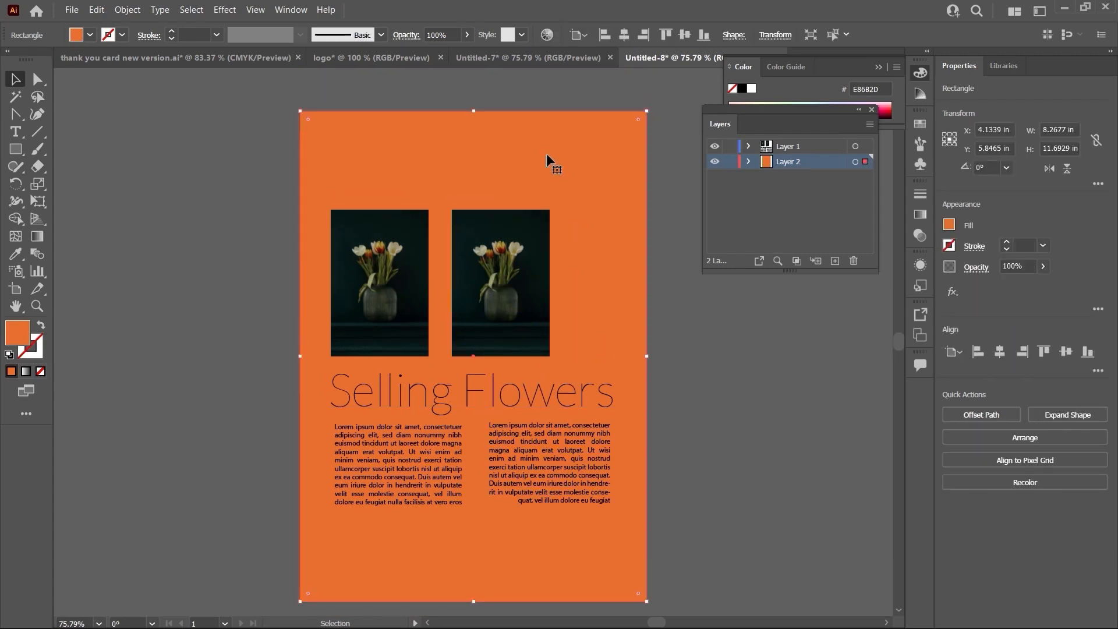
scroll(535, 163, down, 1)
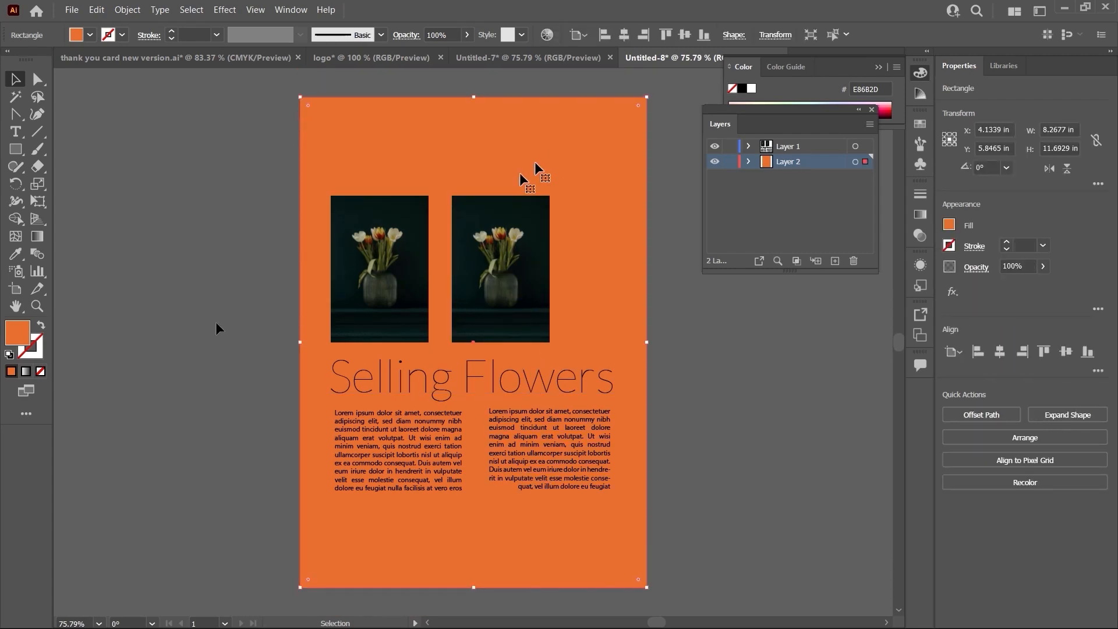
- Apply a linear gradient fill to the background rectangle and set its starting color stop to light orange
click(26, 377)
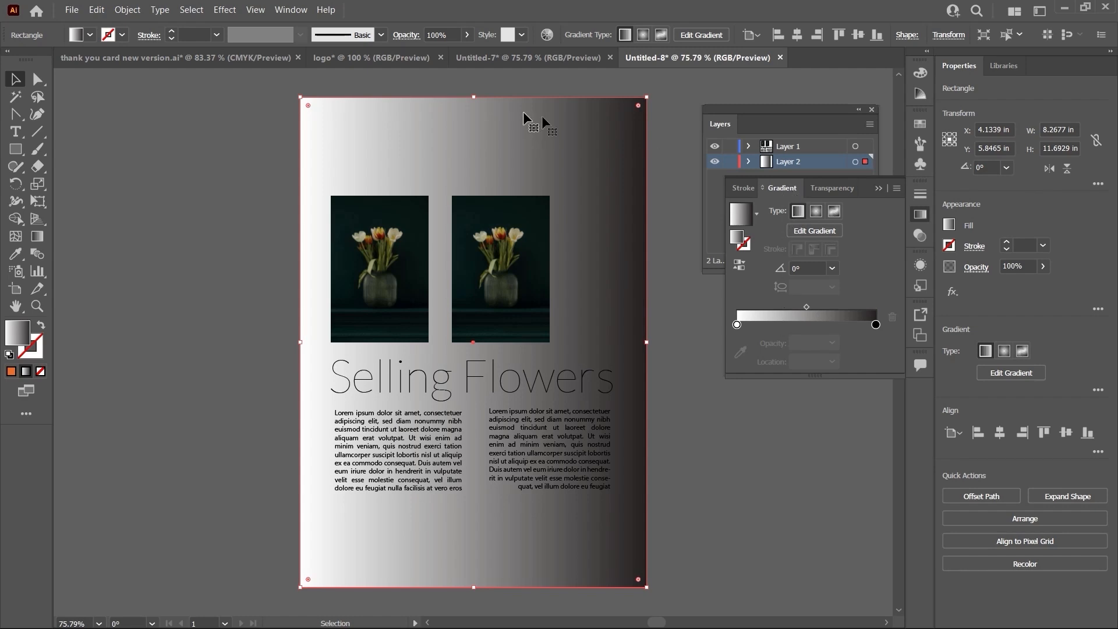
click(302, 13)
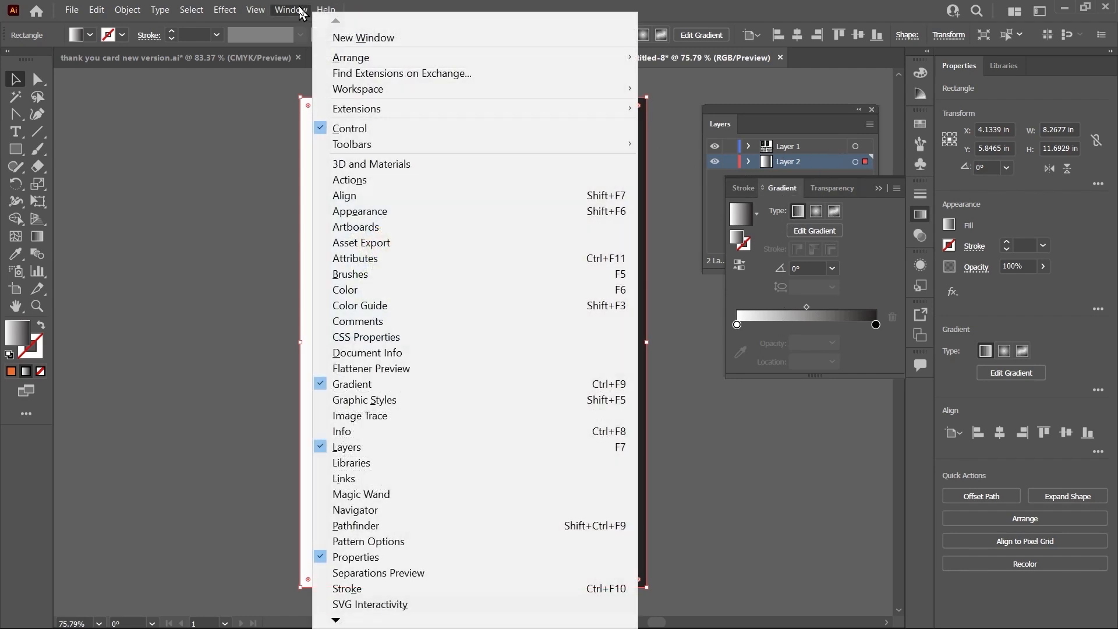
mouse_move(255, 9)
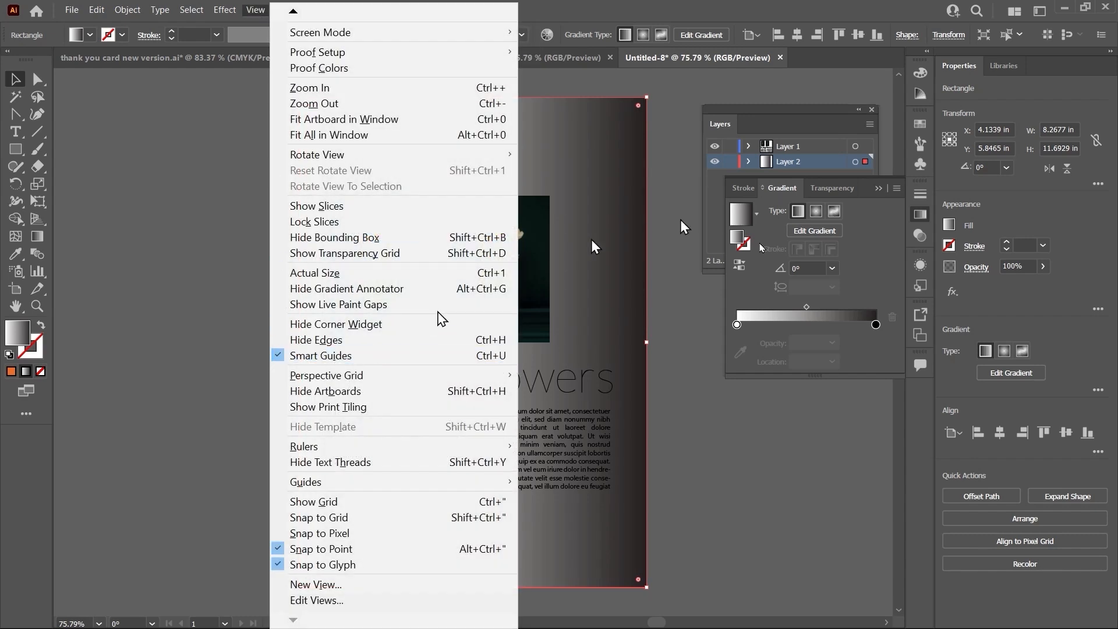
click(880, 260)
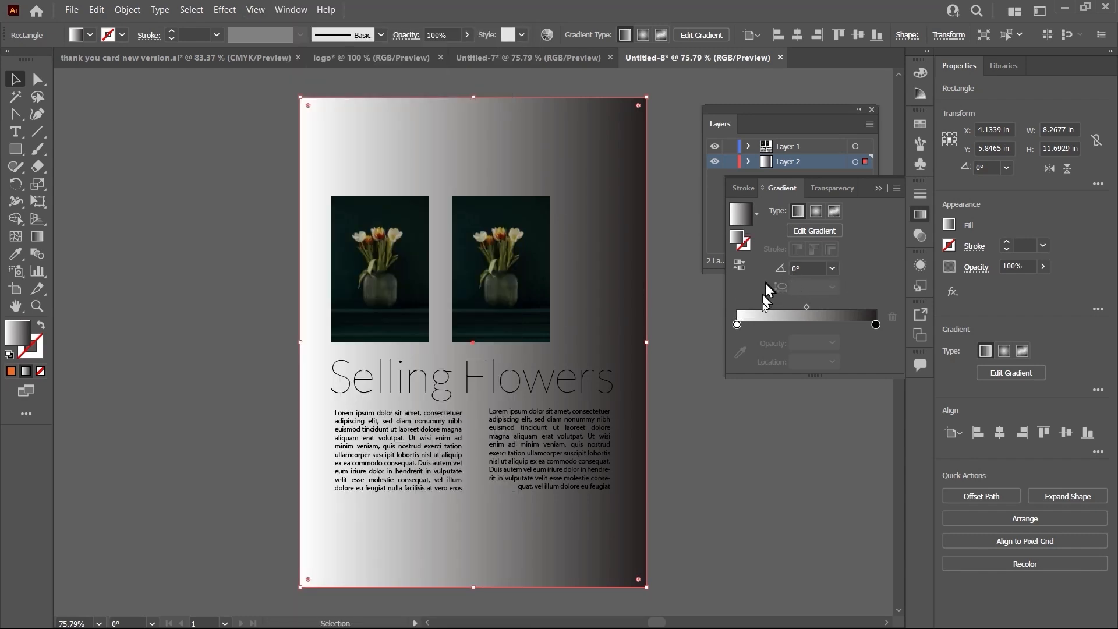
drag(738, 328, 322, 315)
double_click(738, 325)
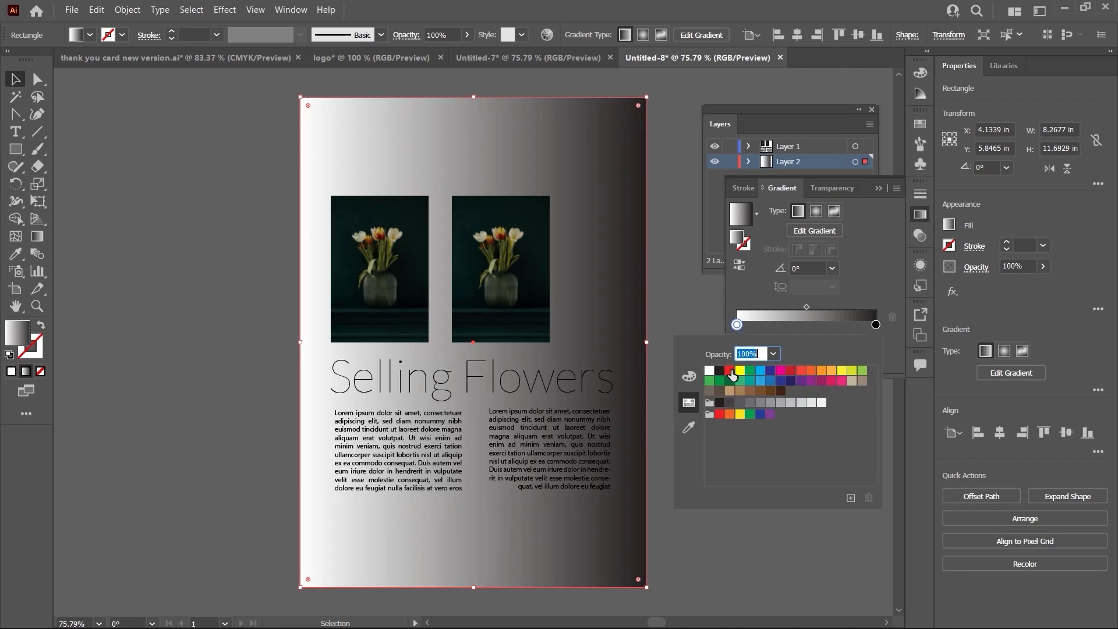
click(730, 372)
click(783, 381)
click(822, 371)
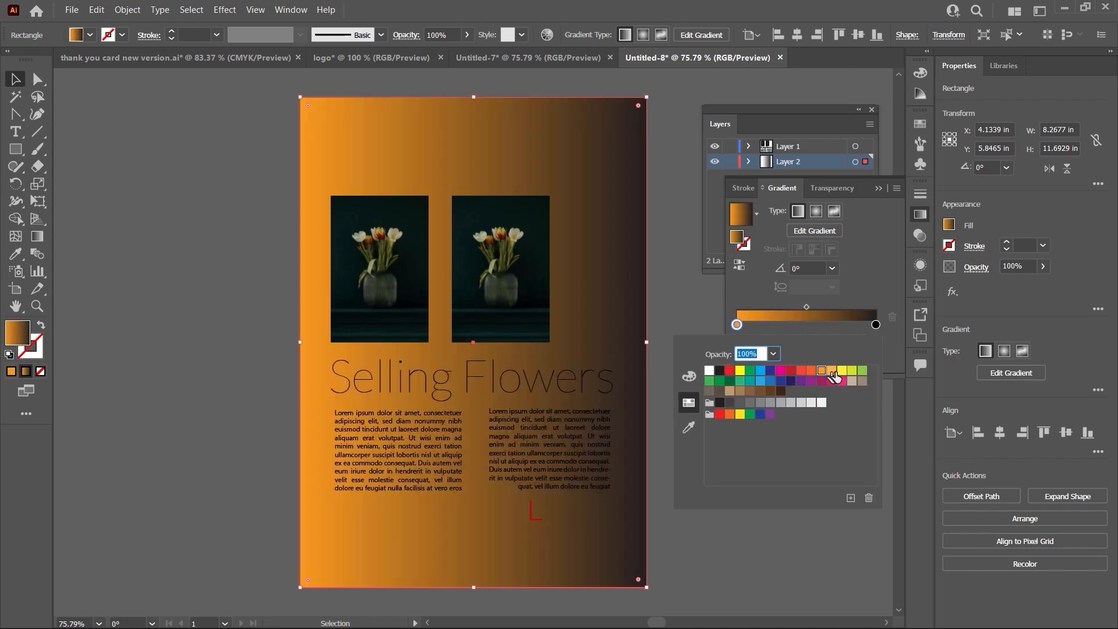
- Set the end color stop of the background's linear gradient to a light beige swatch
click(876, 326)
click(876, 325)
double_click(876, 325)
click(853, 372)
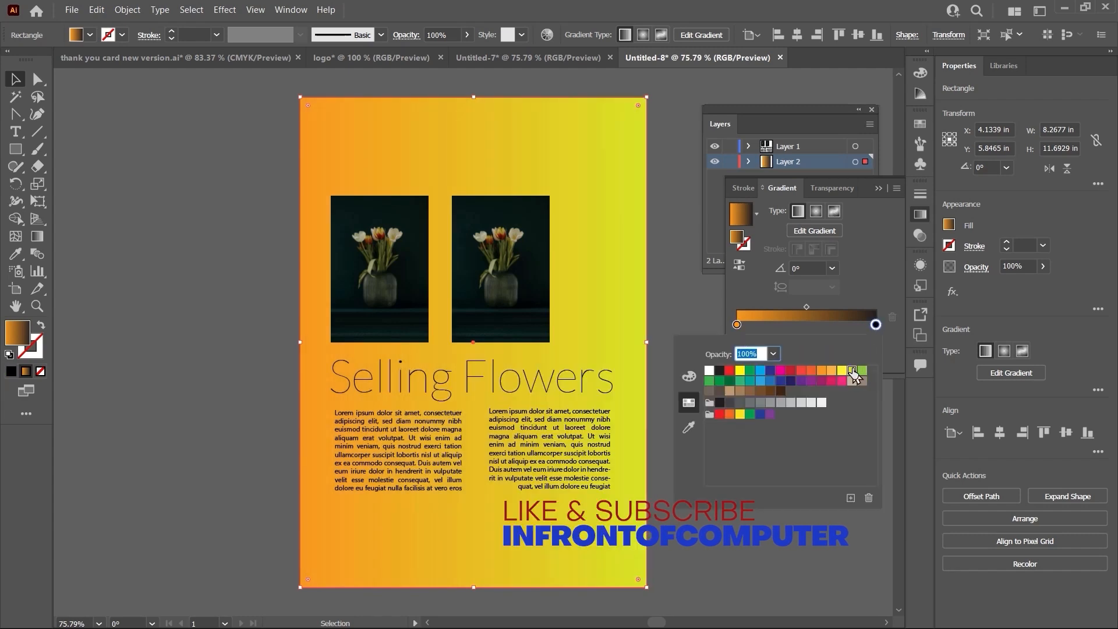
click(841, 371)
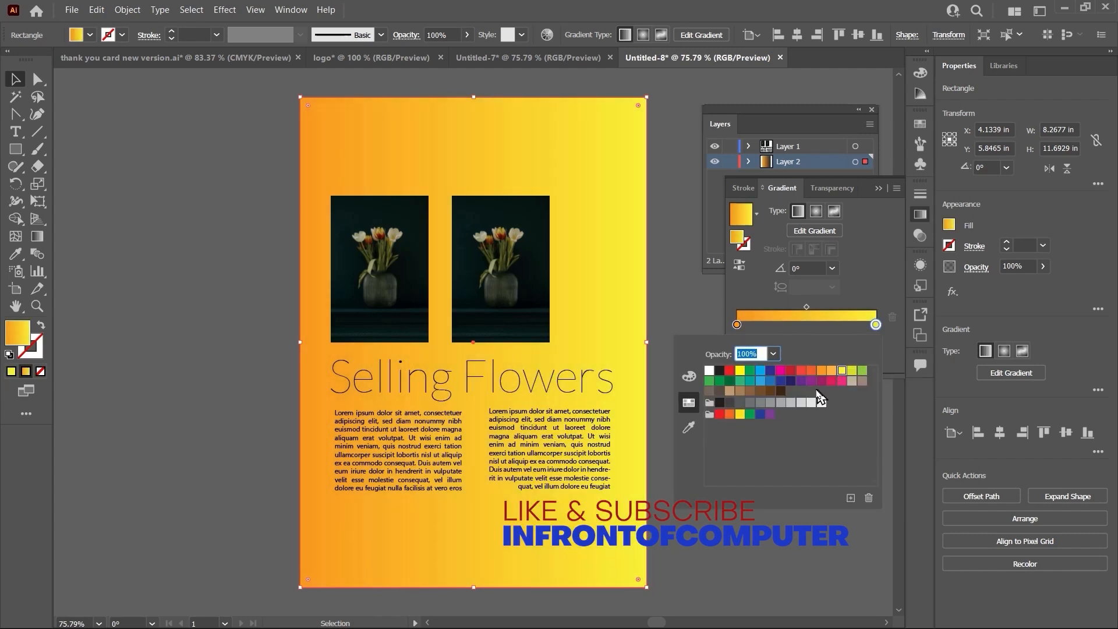
click(816, 382)
click(852, 381)
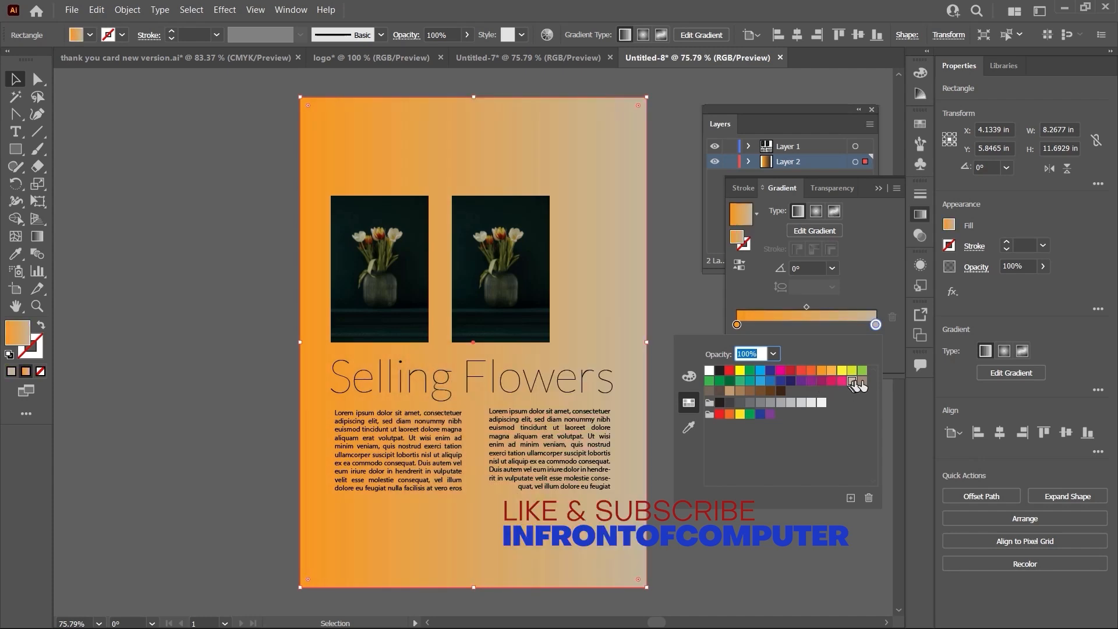
click(815, 330)
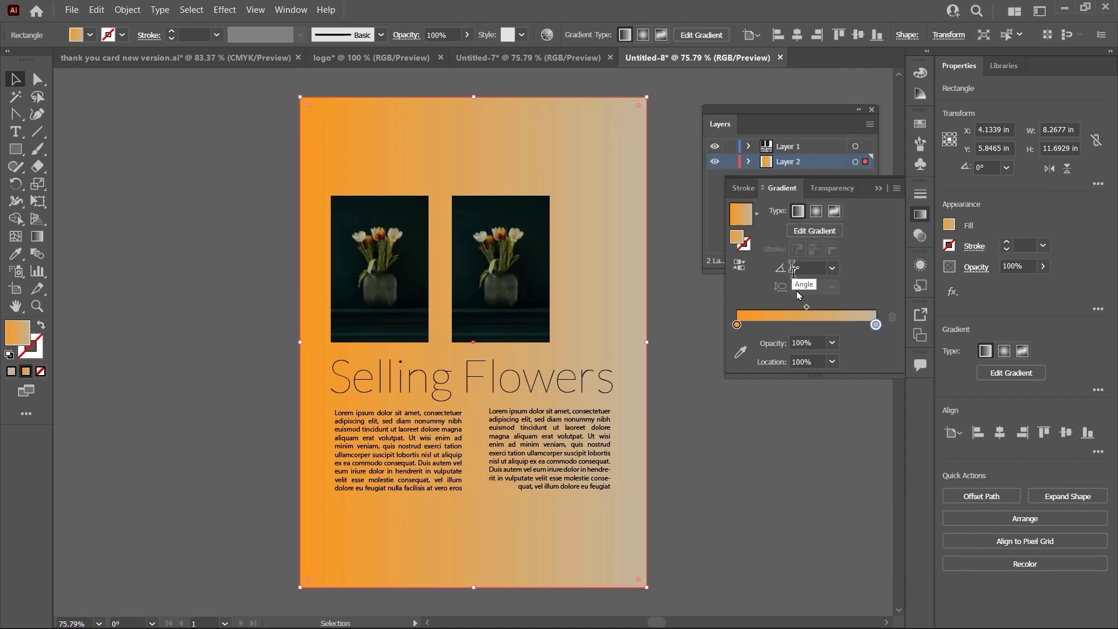
- Try the radial and freeform gradient types on the background, adding two extra color points to the freeform gradient
click(816, 211)
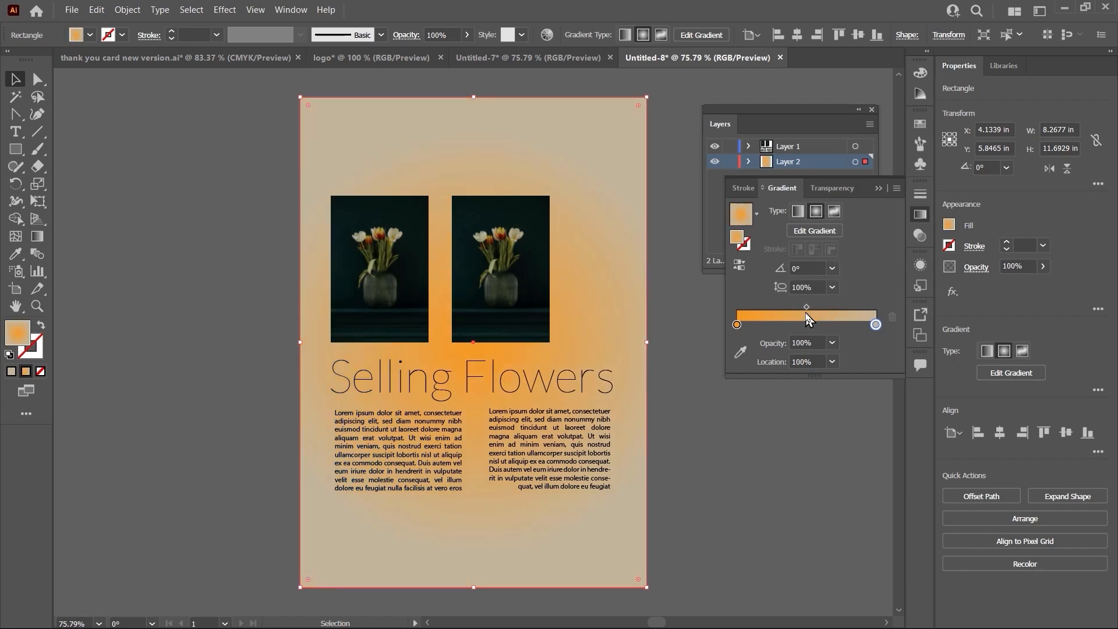
click(835, 212)
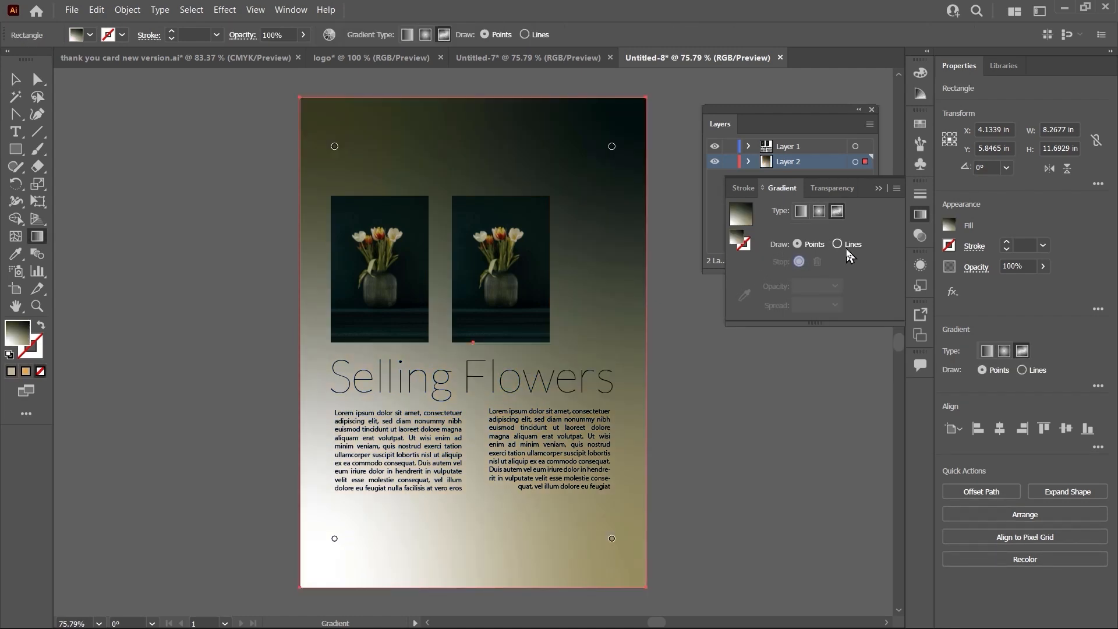
click(584, 314)
click(464, 431)
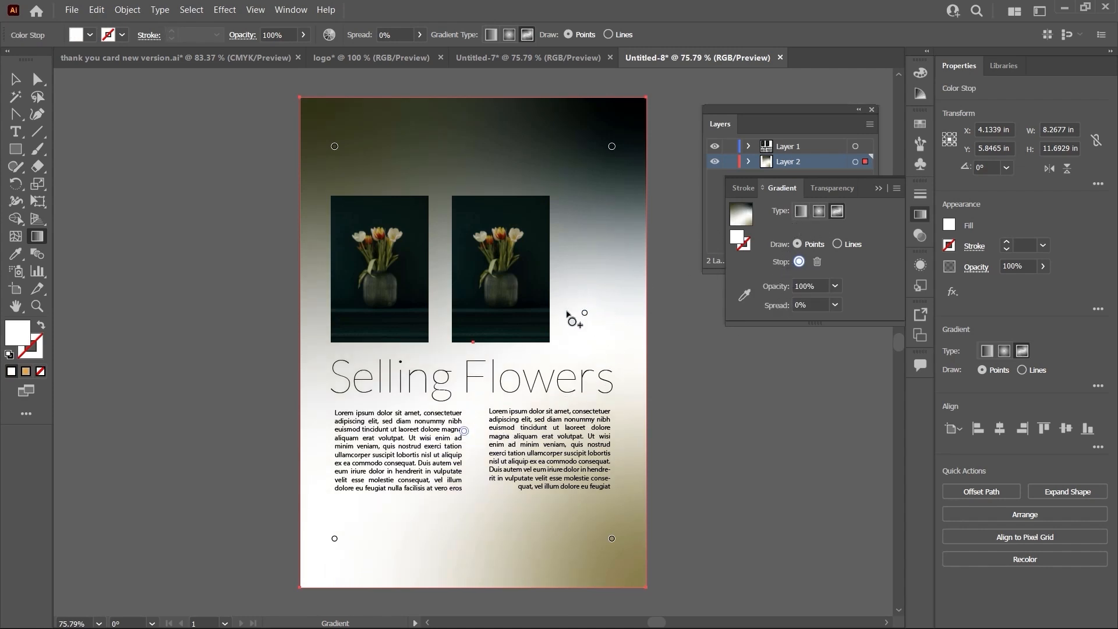
- Make the background gradient radial and shift its midpoint outward to about 85%
click(802, 211)
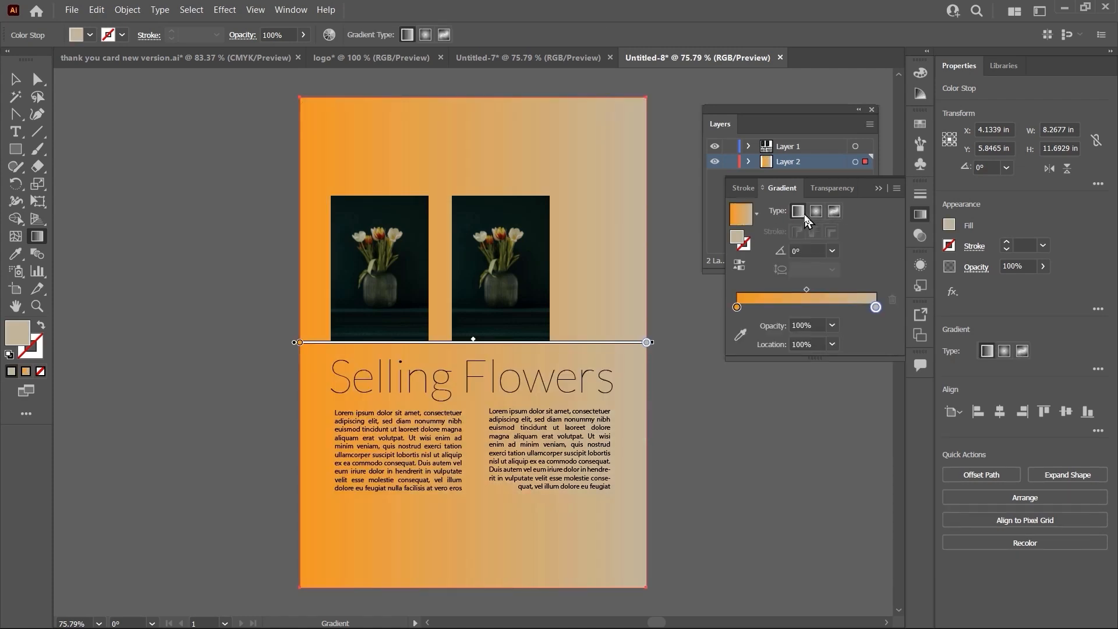
click(815, 211)
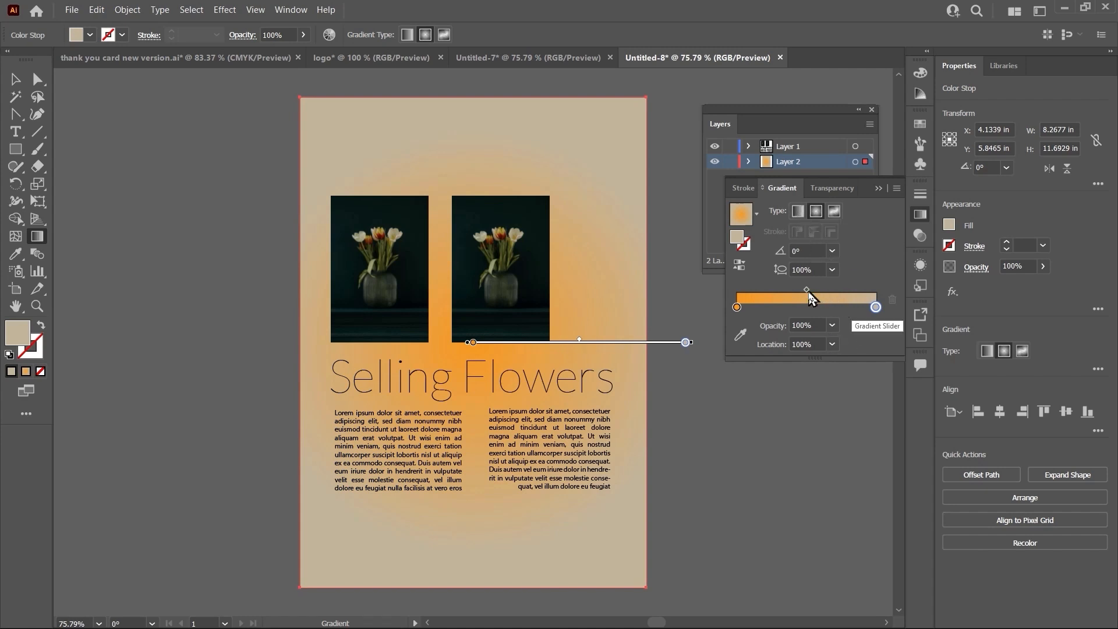
drag(807, 293, 832, 293)
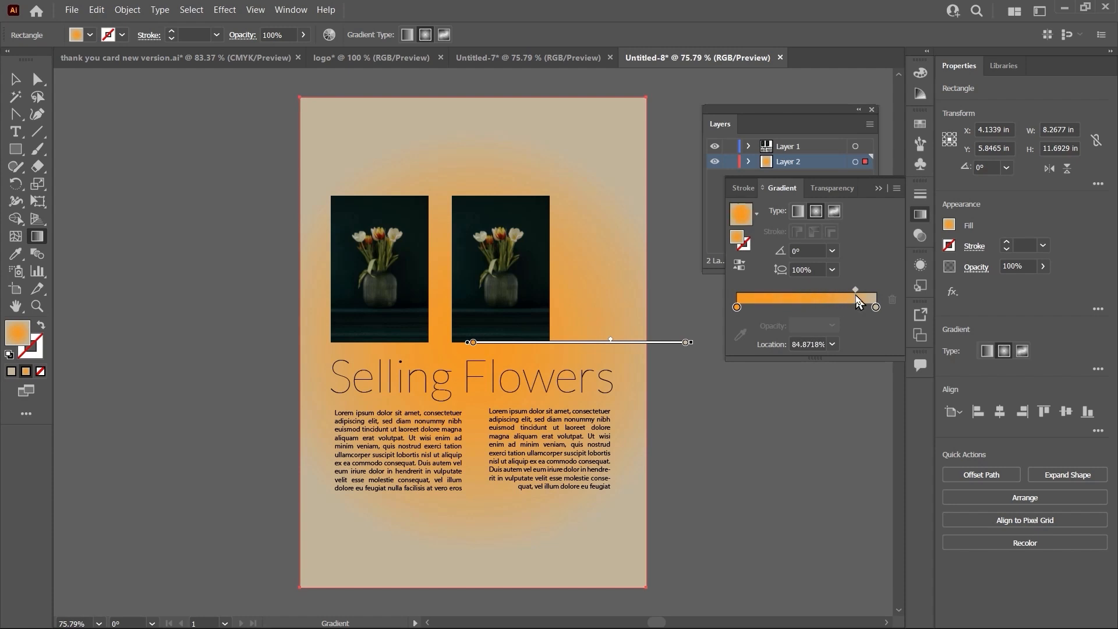
- Add a green color stop between the orange and beige stops and place it slightly past the middle of the gradient
click(785, 308)
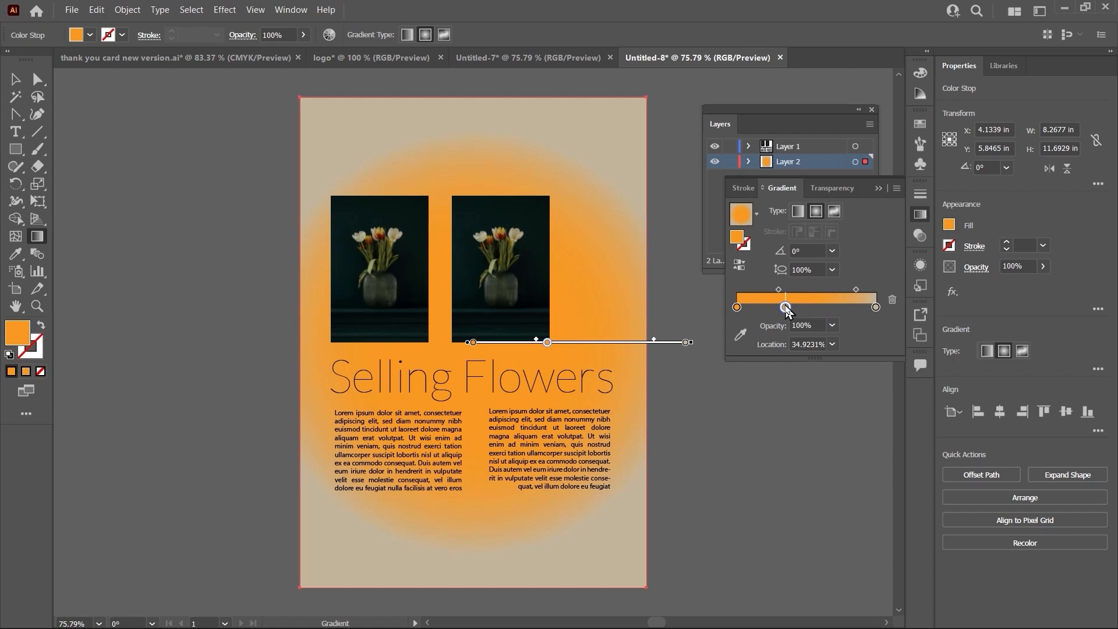
double_click(785, 308)
click(780, 354)
click(790, 354)
click(822, 364)
click(843, 364)
click(842, 353)
click(852, 353)
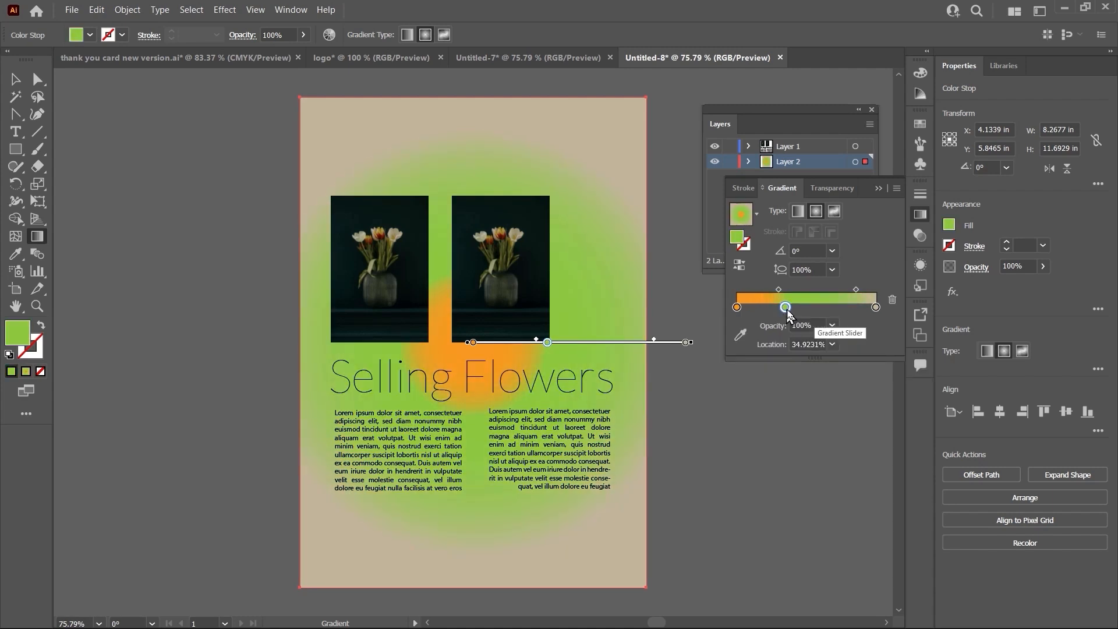
drag(786, 309, 814, 314)
- Set the opacity of the gradient's orange starting stop to 60% and deselect the background
click(738, 308)
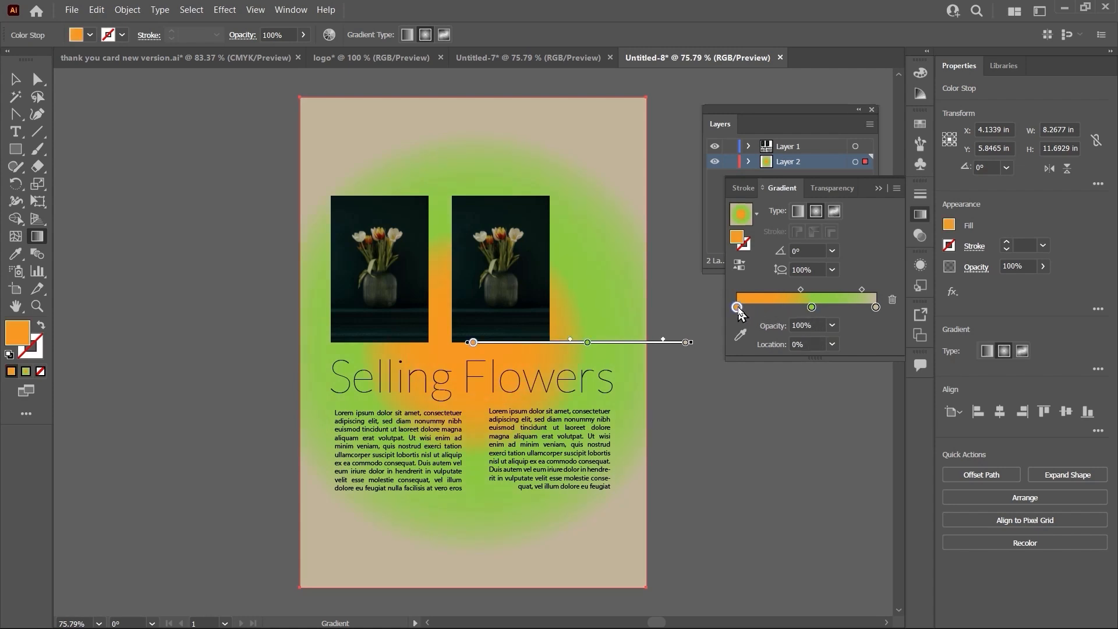
click(832, 270)
click(833, 272)
click(832, 325)
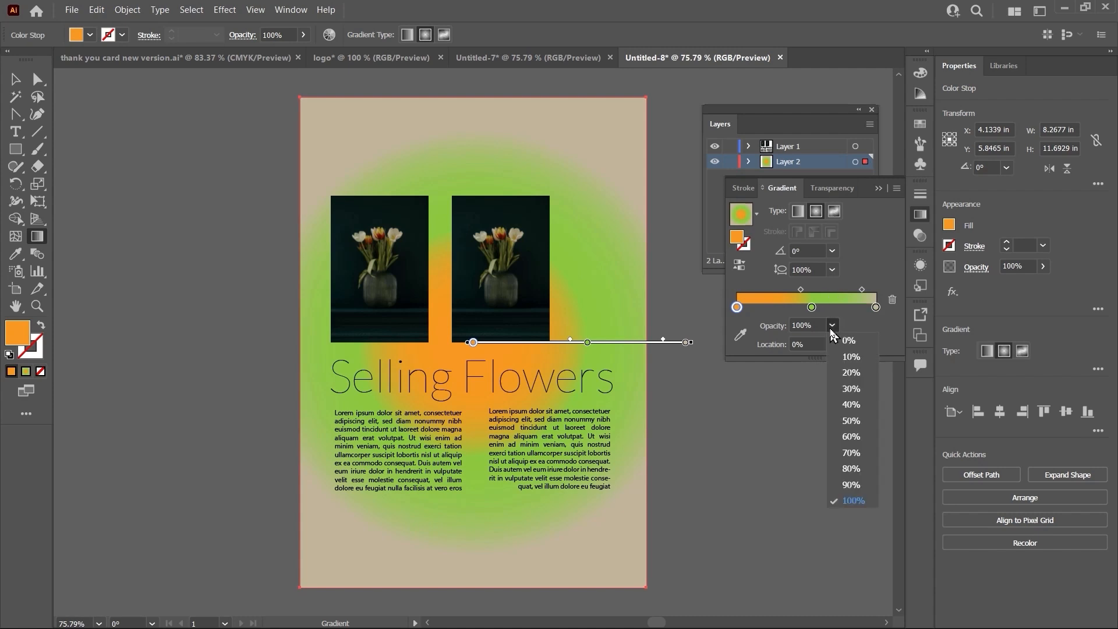
click(852, 436)
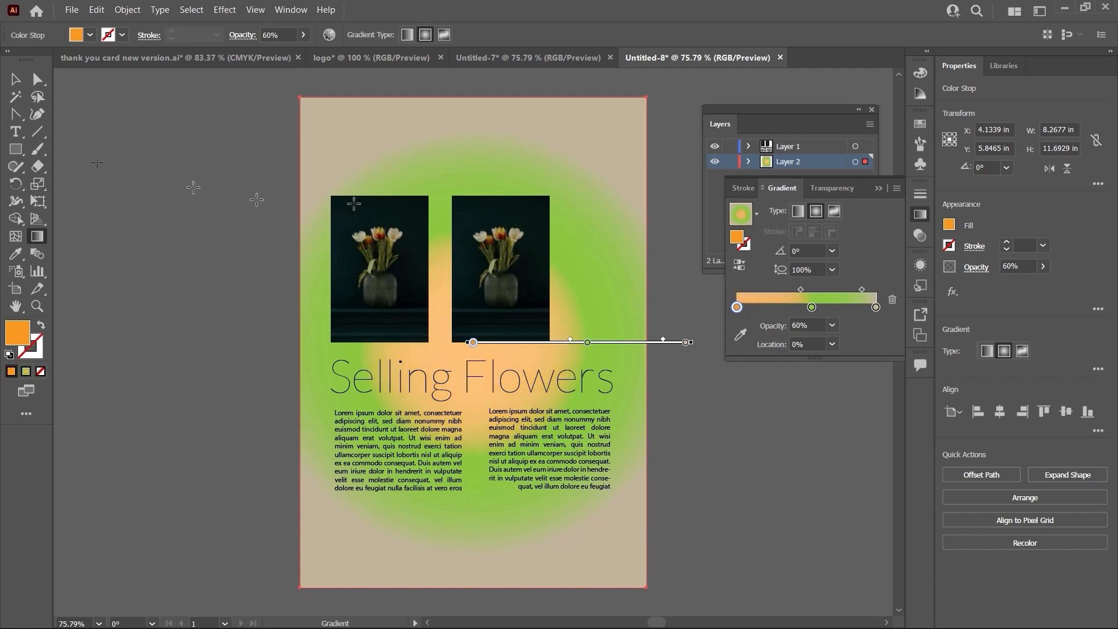
click(16, 79)
click(675, 220)
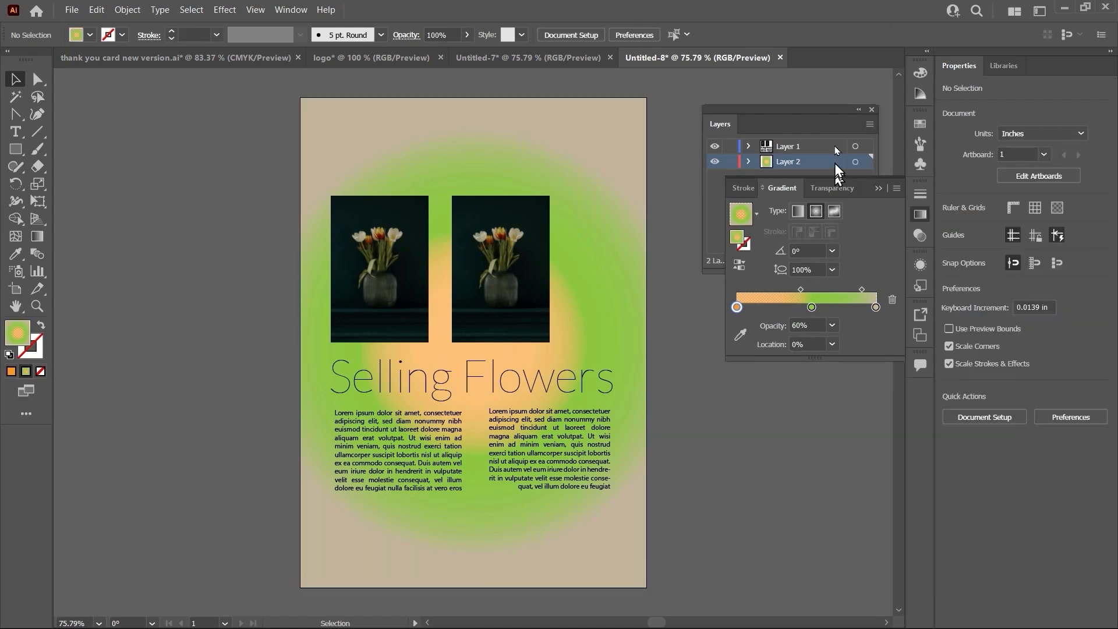
click(879, 189)
- Move the two flower images close together with a narrow gap, roughly centered above the heading
drag(499, 273, 561, 274)
drag(395, 273, 451, 274)
drag(587, 277, 524, 269)
shift+click(458, 276)
click(706, 320)
scroll(707, 319, down, 1)
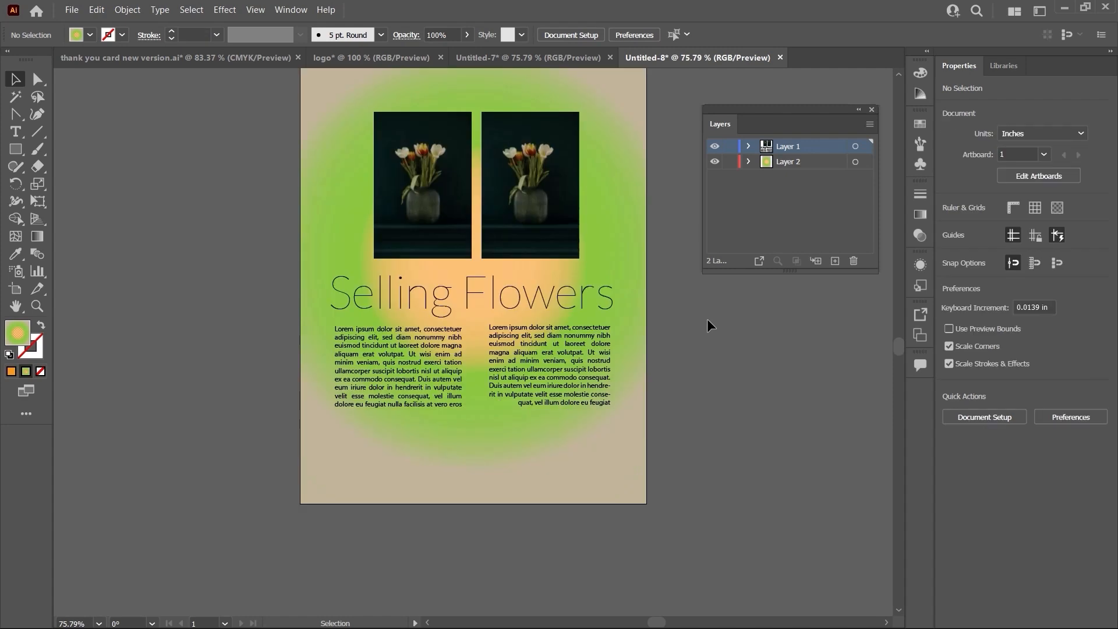
scroll(705, 320, down, 2)
scroll(707, 324, up, 2)
scroll(565, 332, up, 2)
scroll(565, 332, down, 3)
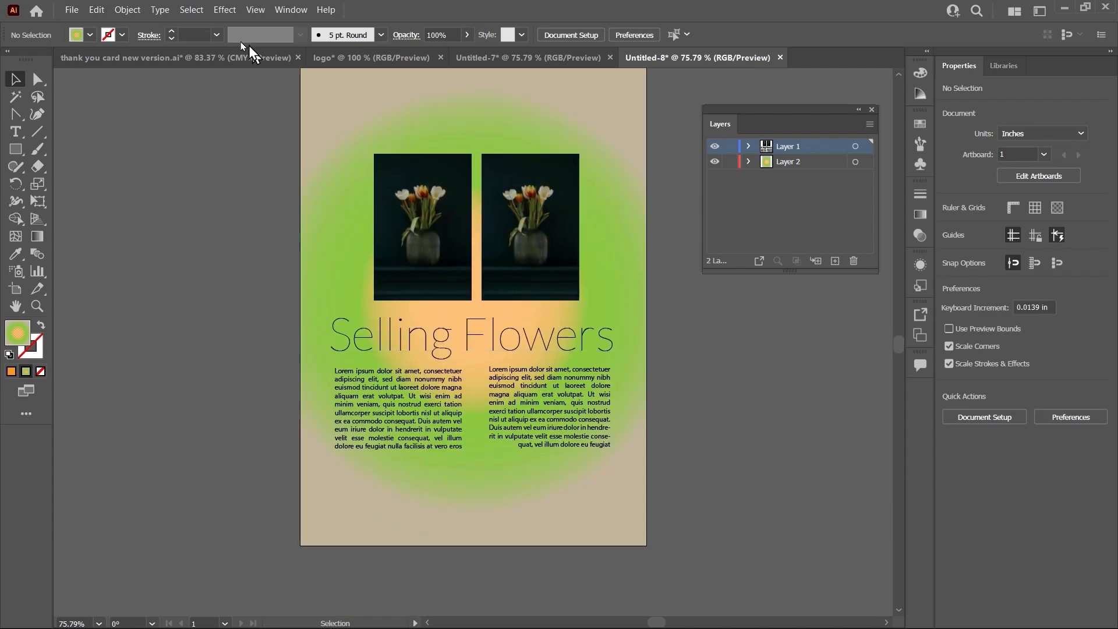
click(73, 11)
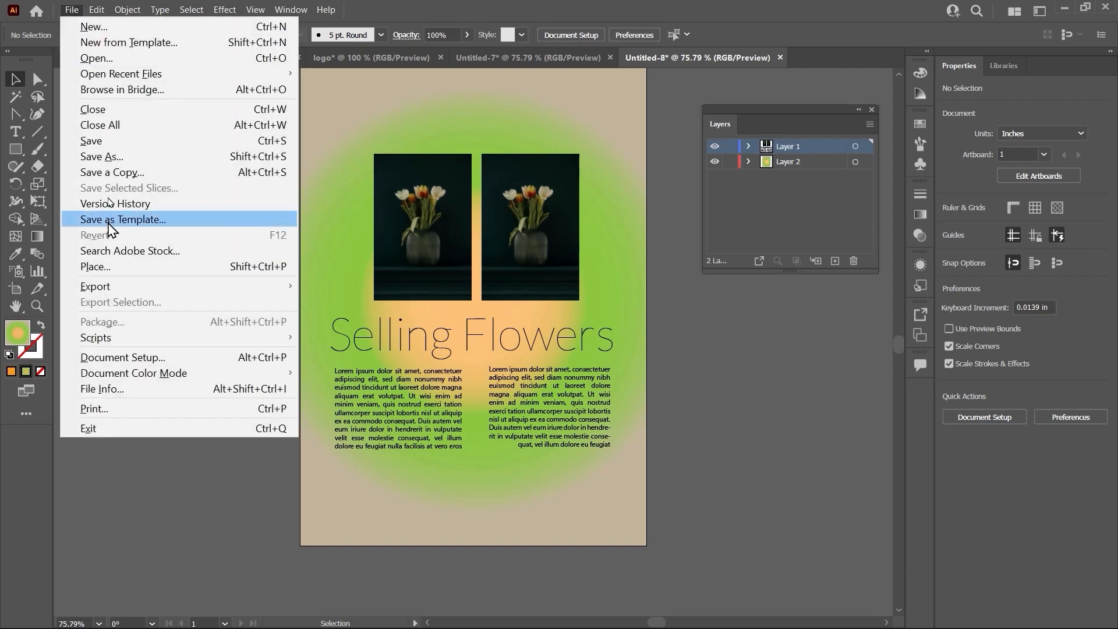
click(135, 157)
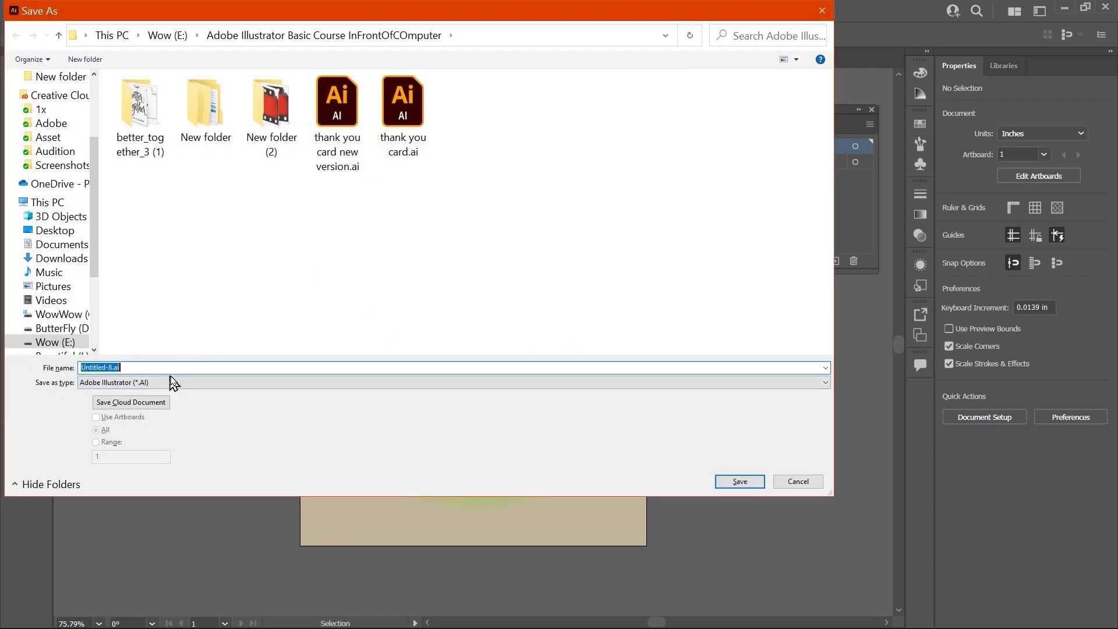
click(173, 383)
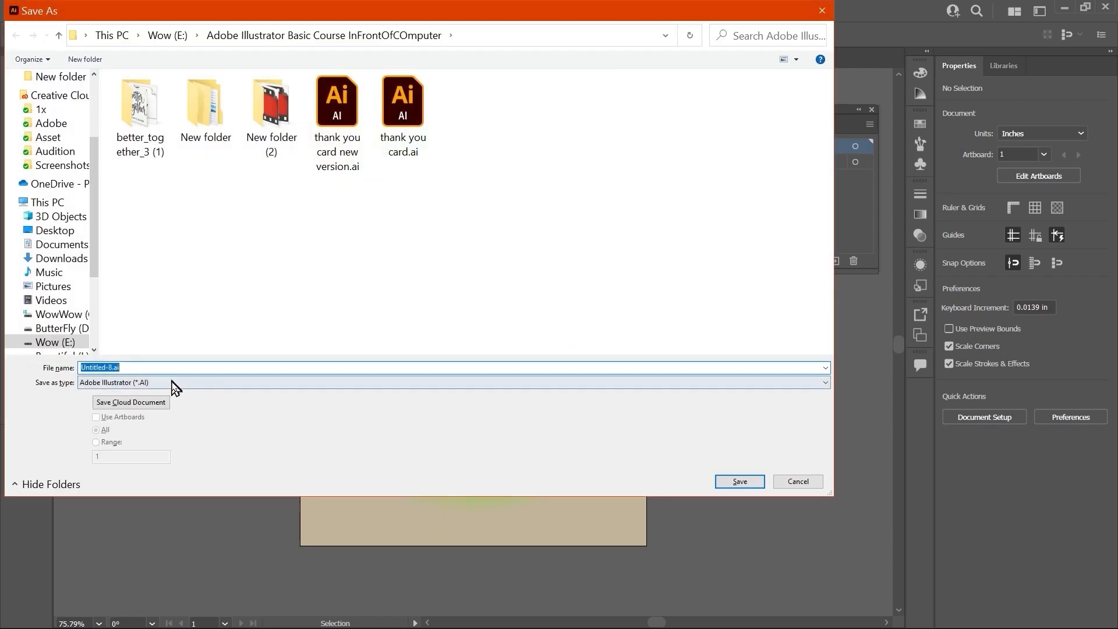
click(810, 492)
click(793, 483)
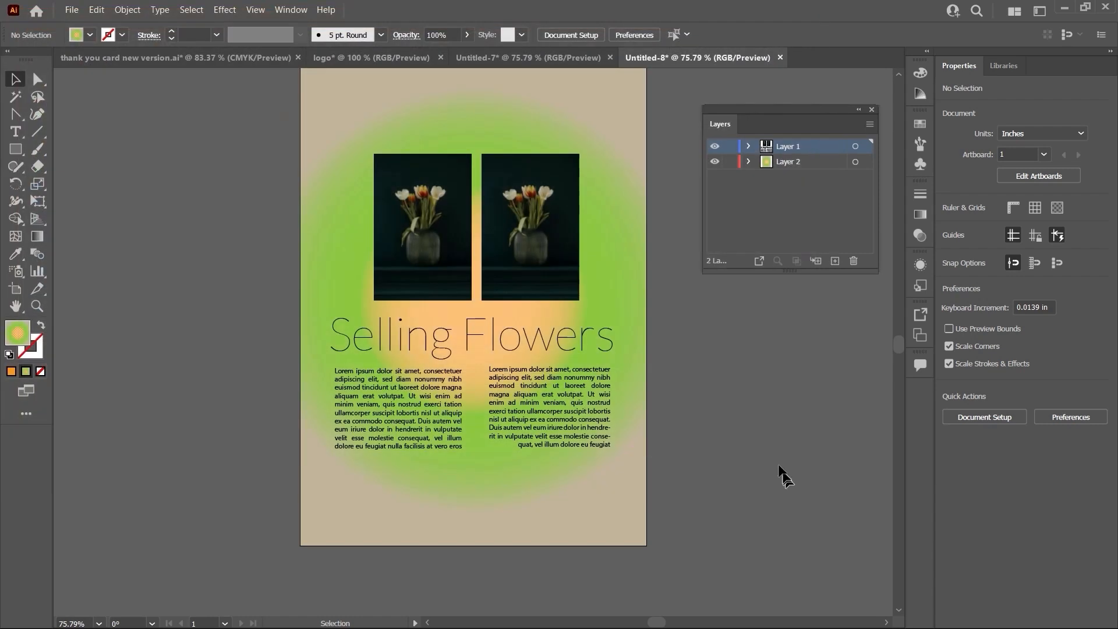
scroll(714, 399, up, 3)
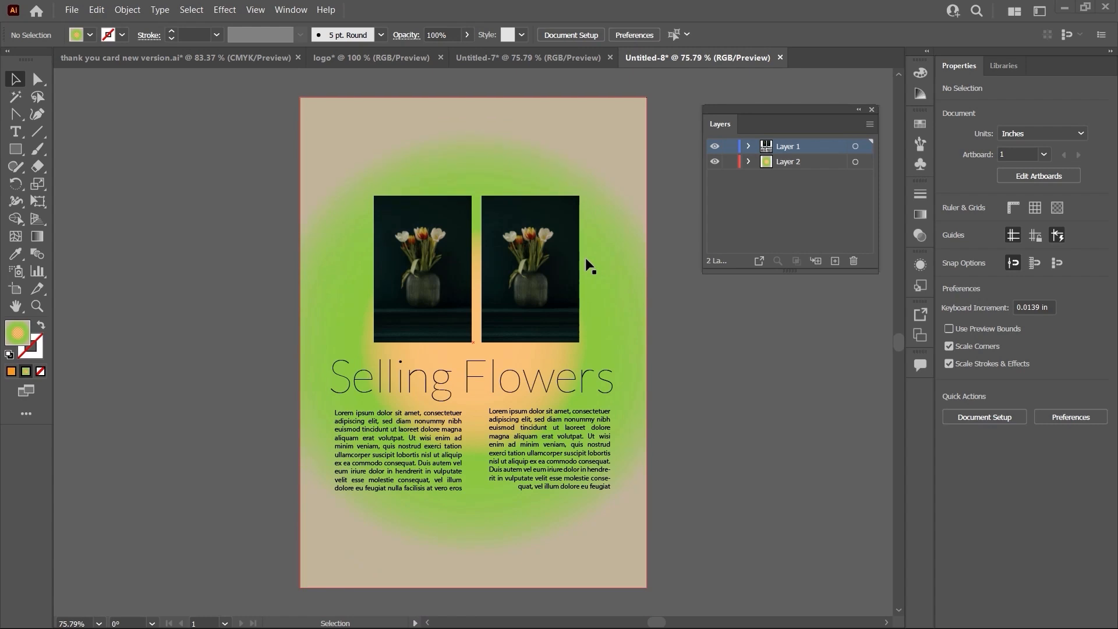
scroll(590, 265, down, 1)
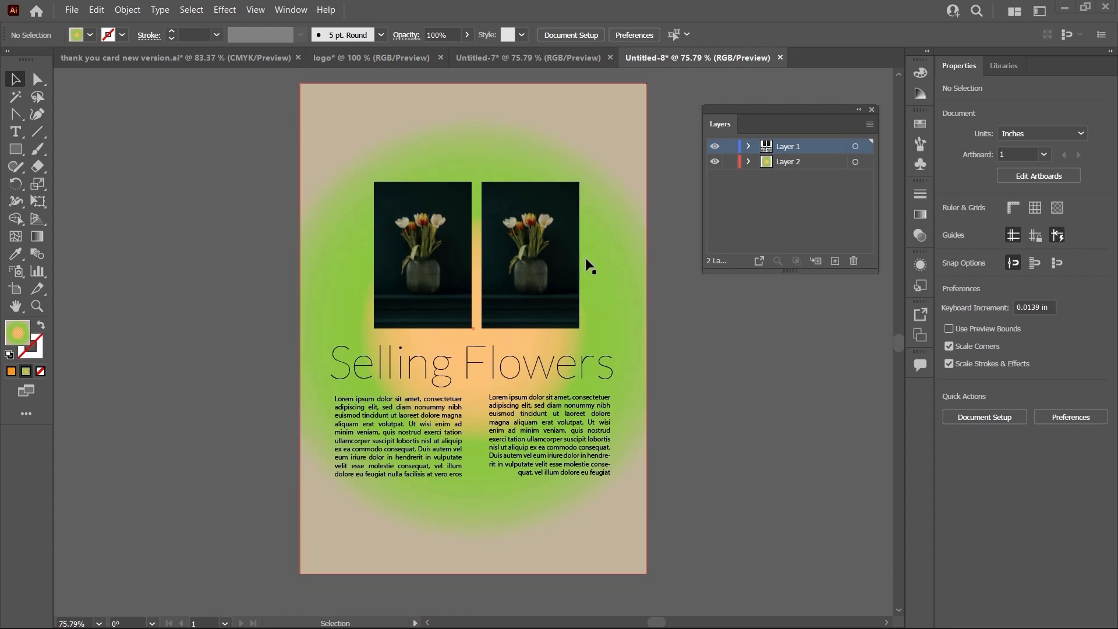
scroll(592, 254, up, 1)
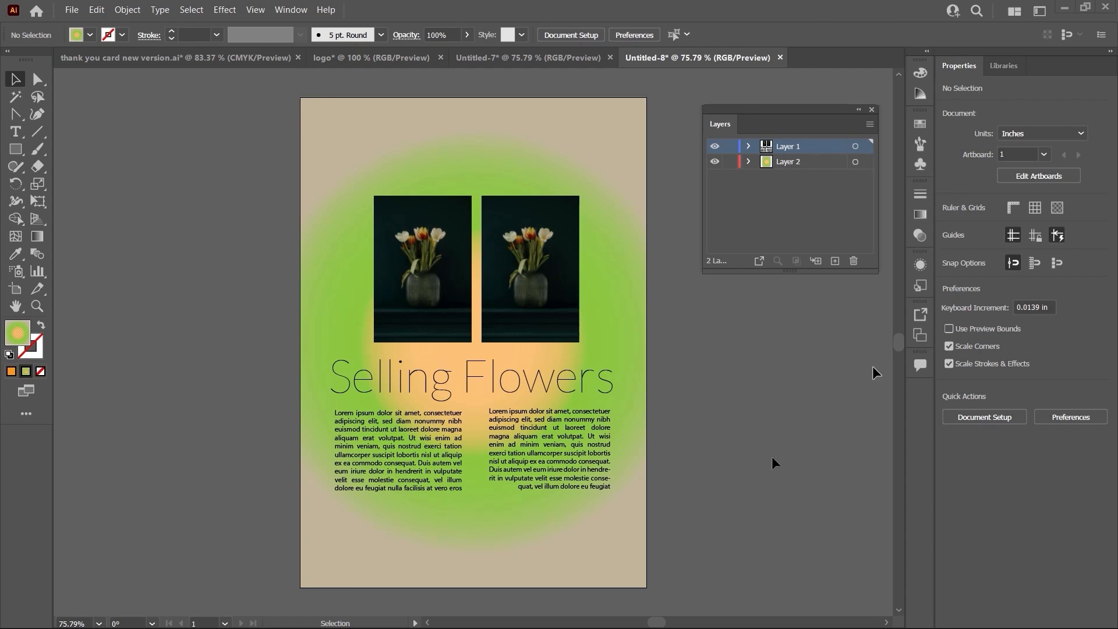
scroll(209, 77, down, 2)
scroll(256, 82, up, 1)
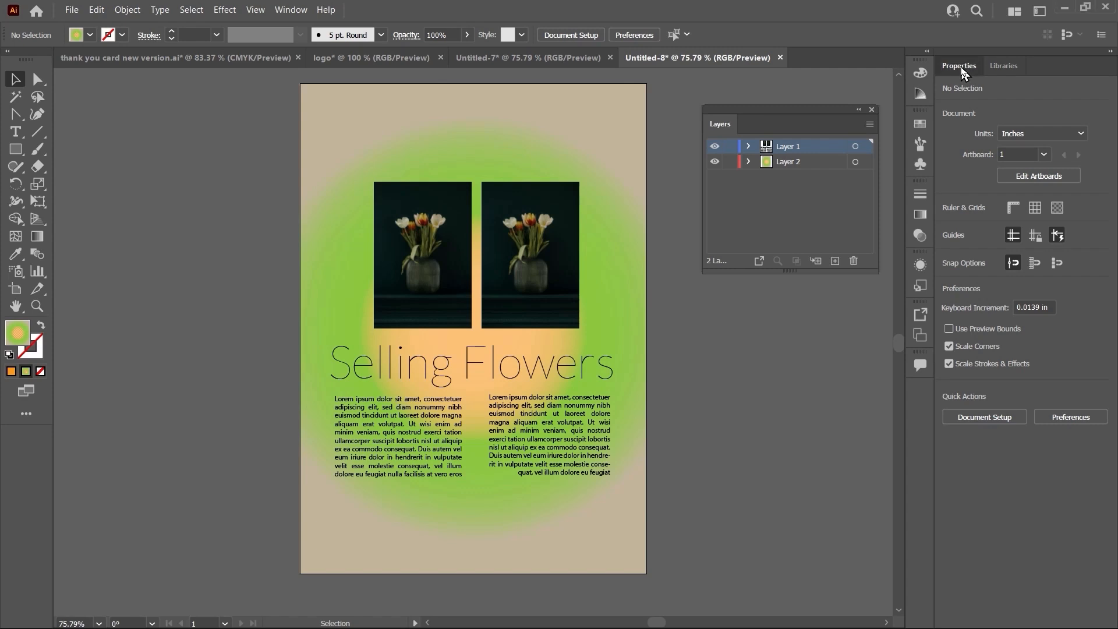
- Detach the Properties panel from the dock as a floating panel and group the Layers panel with it
drag(961, 70, 577, 102)
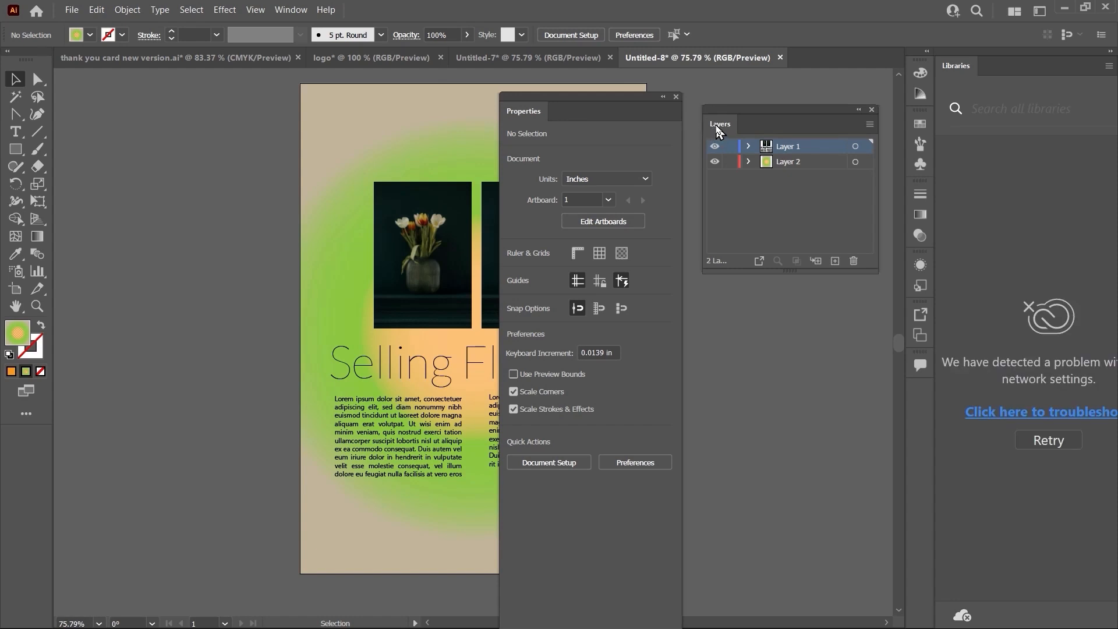
drag(721, 128, 569, 110)
click(539, 112)
click(562, 111)
click(527, 112)
click(561, 113)
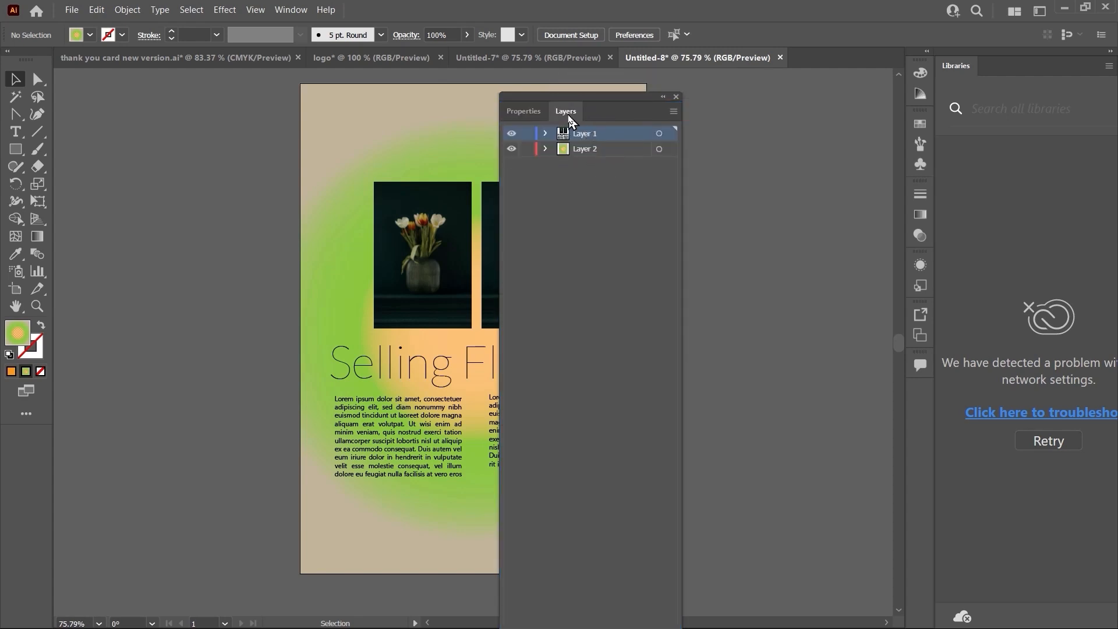
- Separate Layers from the Properties group, stack it beneath a shortened Properties panel, and dock both above Libraries
drag(569, 115, 752, 226)
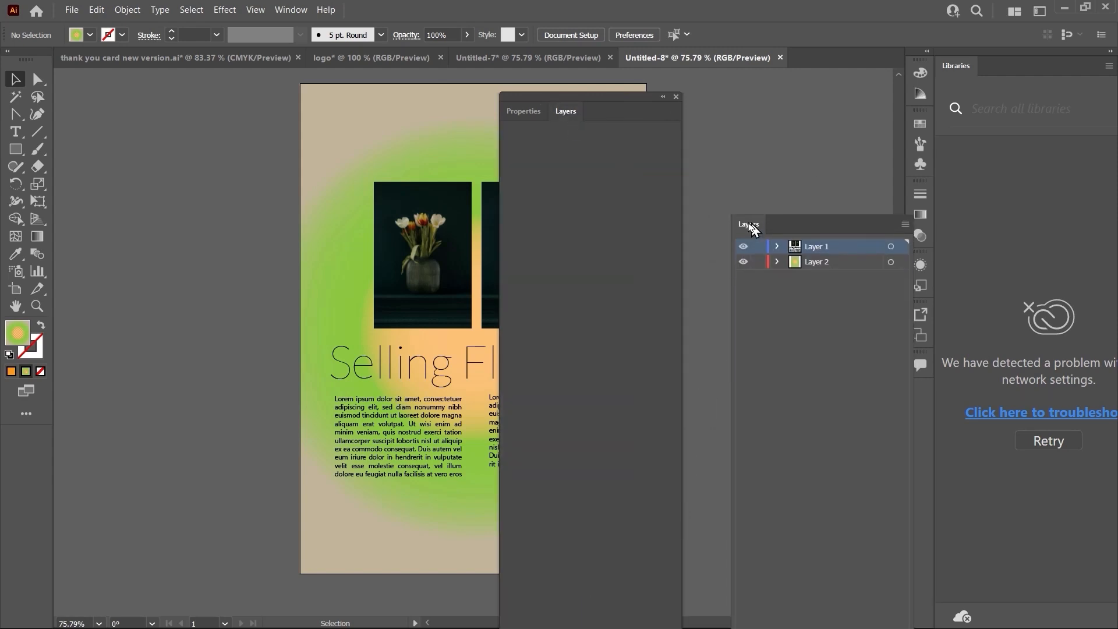
drag(605, 100, 645, 22)
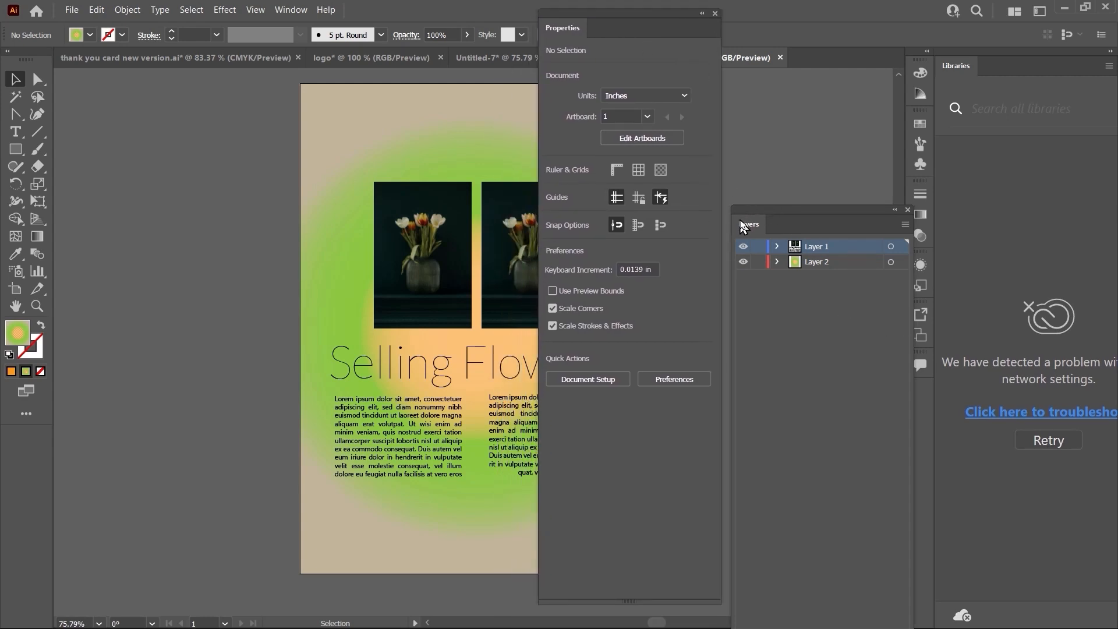
drag(754, 229, 561, 602)
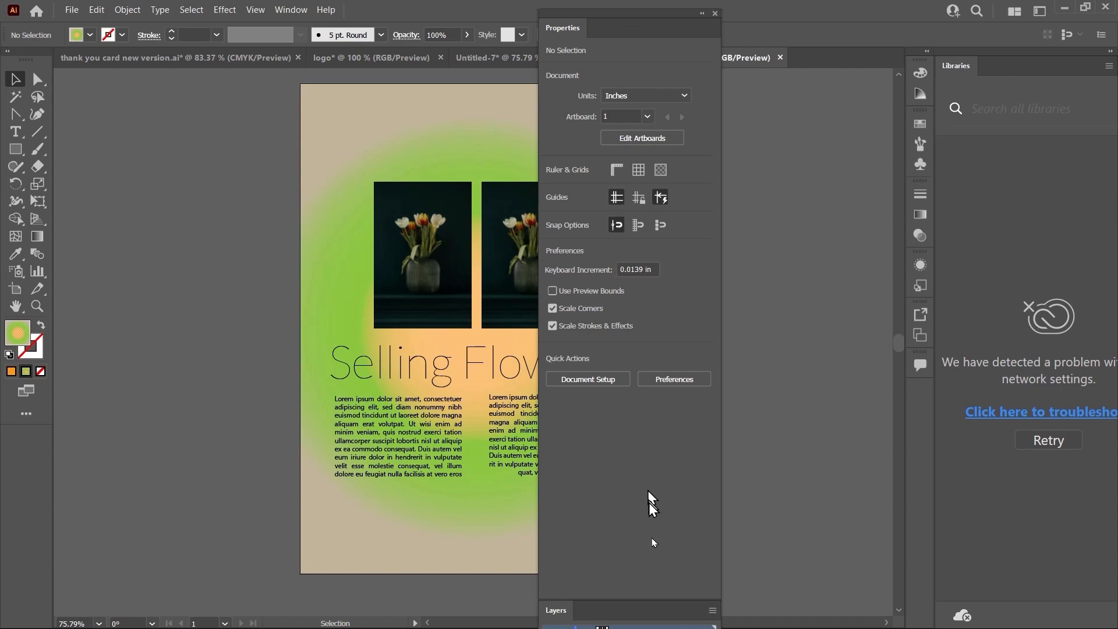
drag(628, 600, 635, 368)
drag(632, 14, 1000, 70)
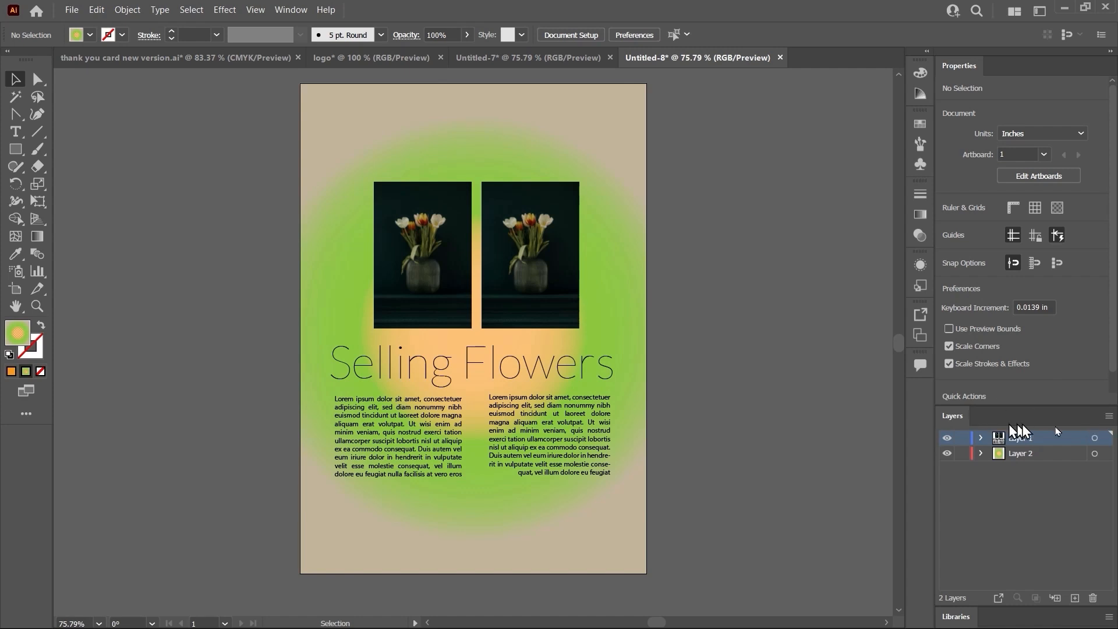
- Review the Layers panel options for row size and thumbnails and accept them as they are
click(1109, 416)
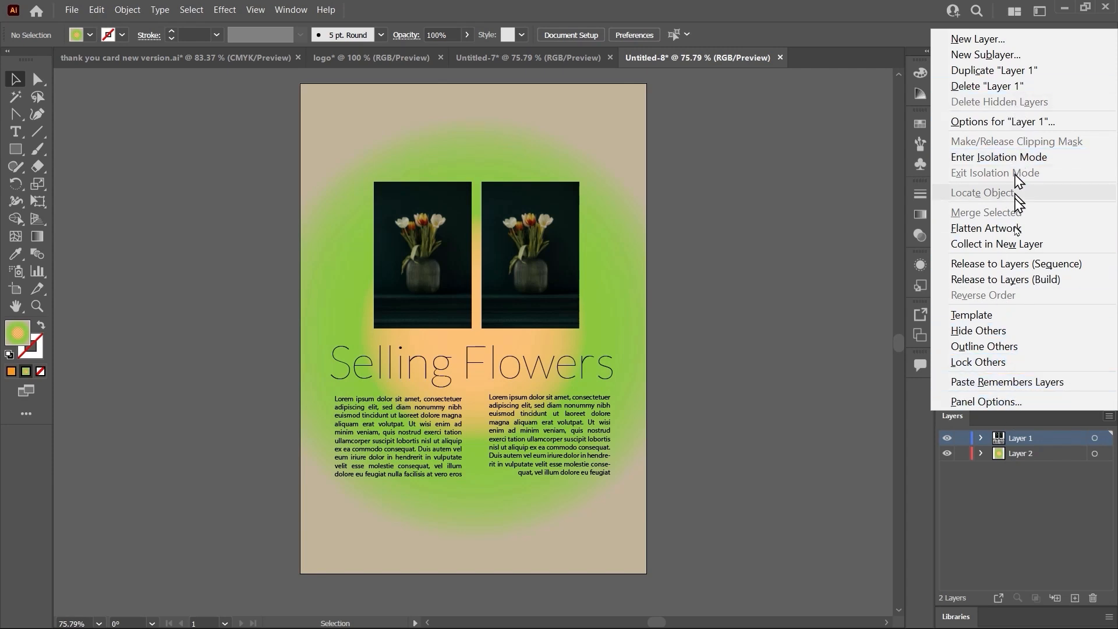
click(1023, 403)
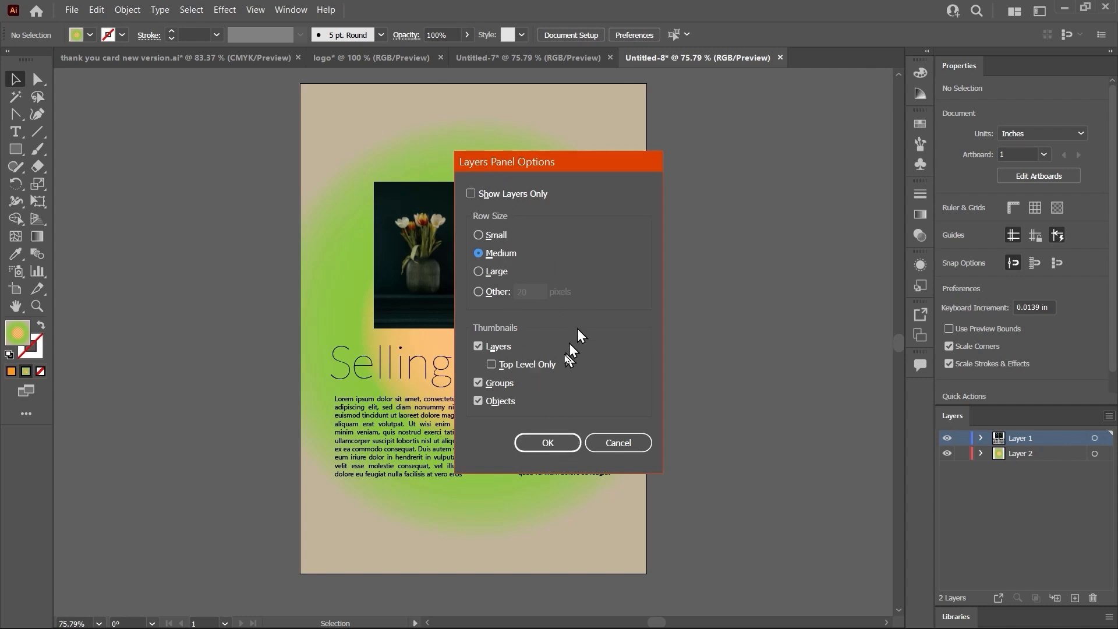
click(548, 444)
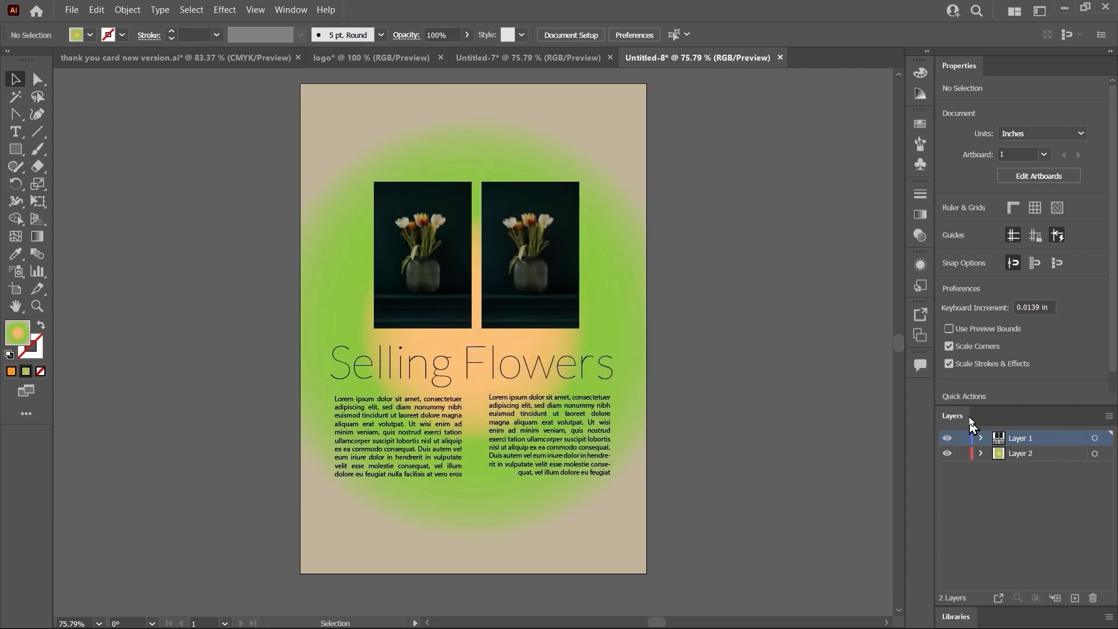
- Close the docked Layers panel and show it again
right_click(947, 421)
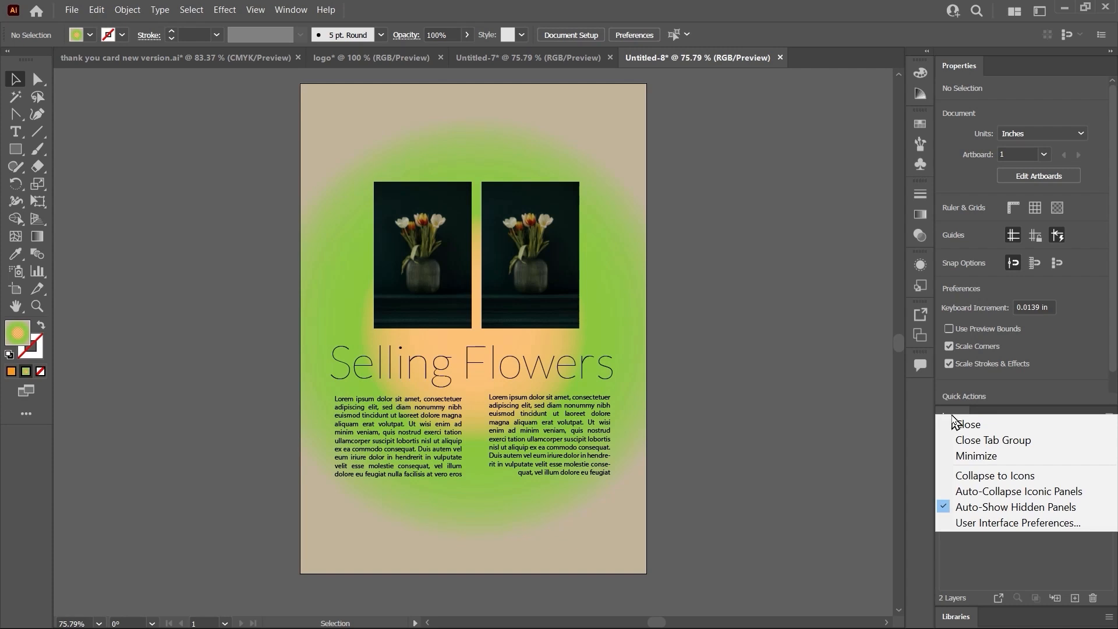
click(952, 416)
right_click(952, 421)
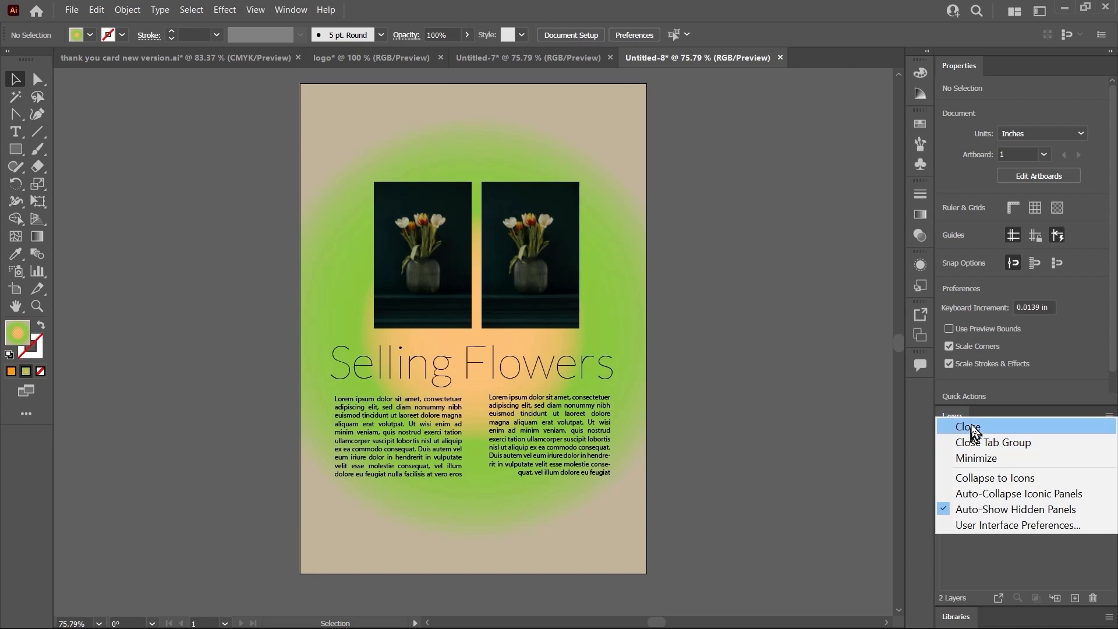
click(970, 428)
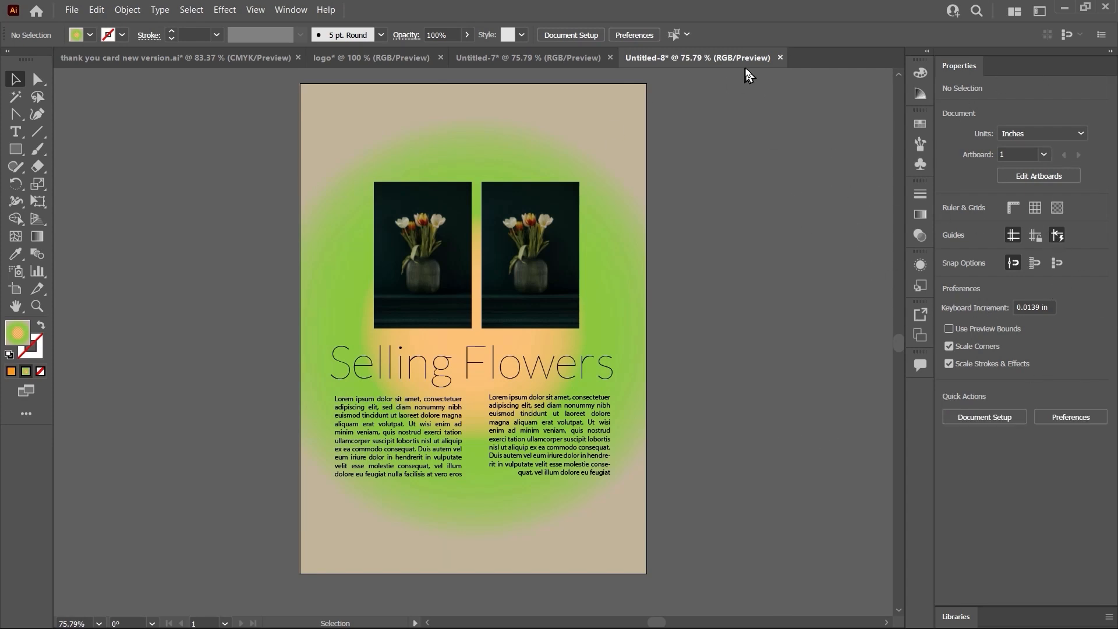
click(290, 9)
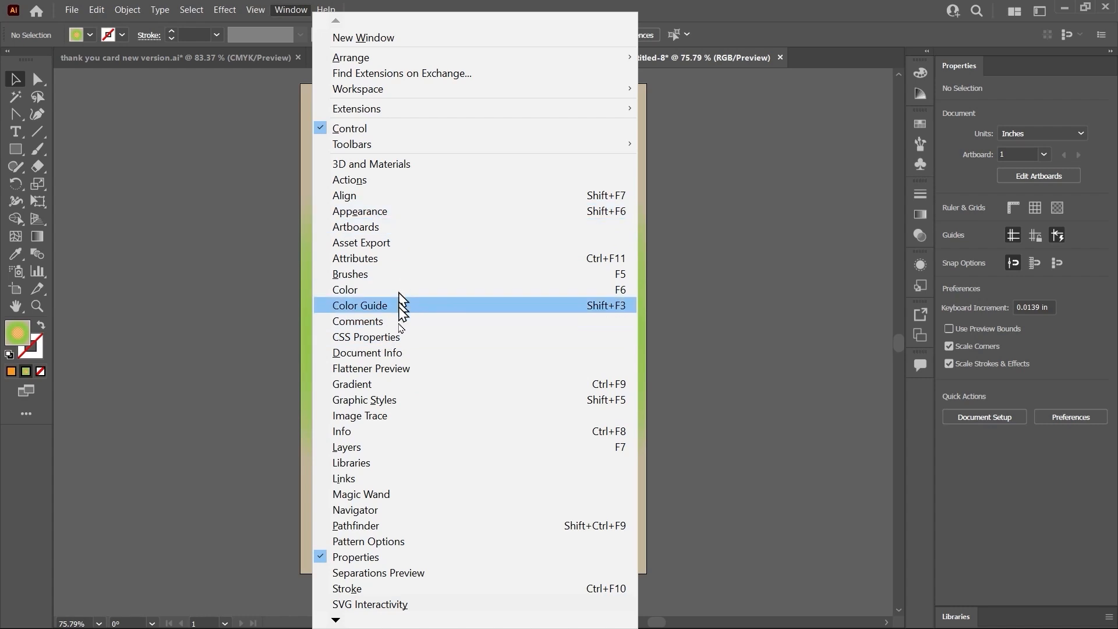
click(358, 449)
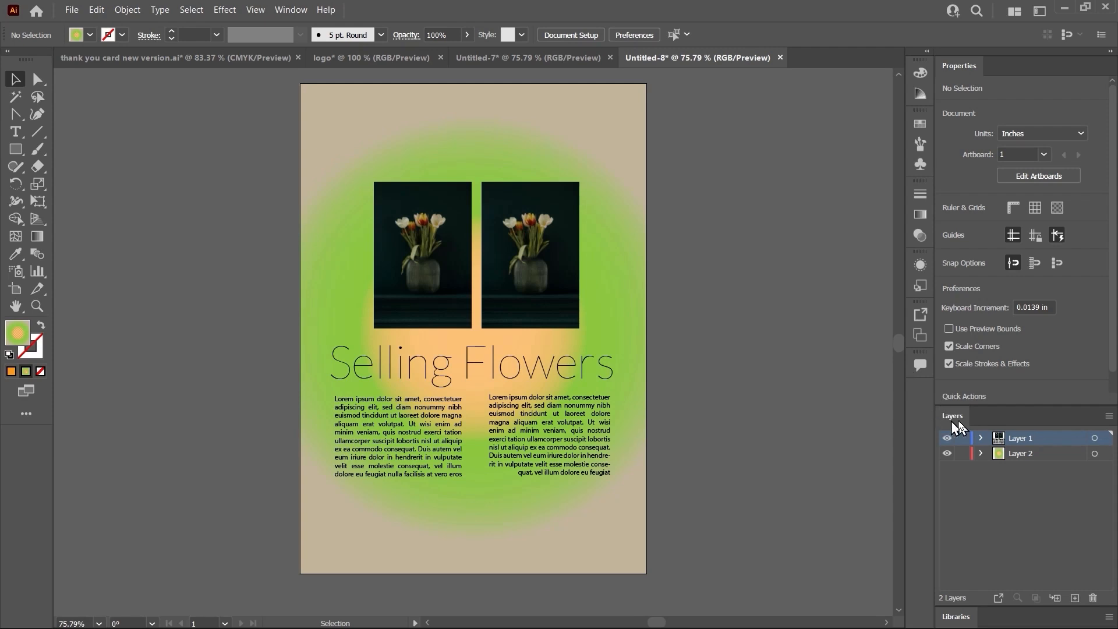
- Expand the icon panel dock and collapse it again, and collapse and restore the Properties and Layers dock
click(928, 56)
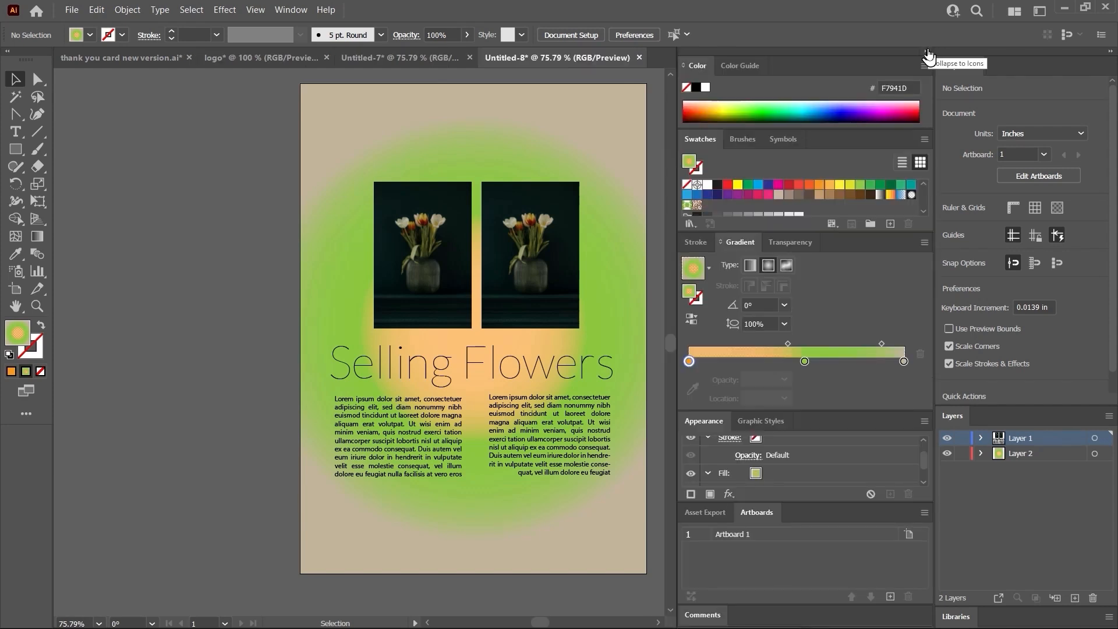
click(928, 57)
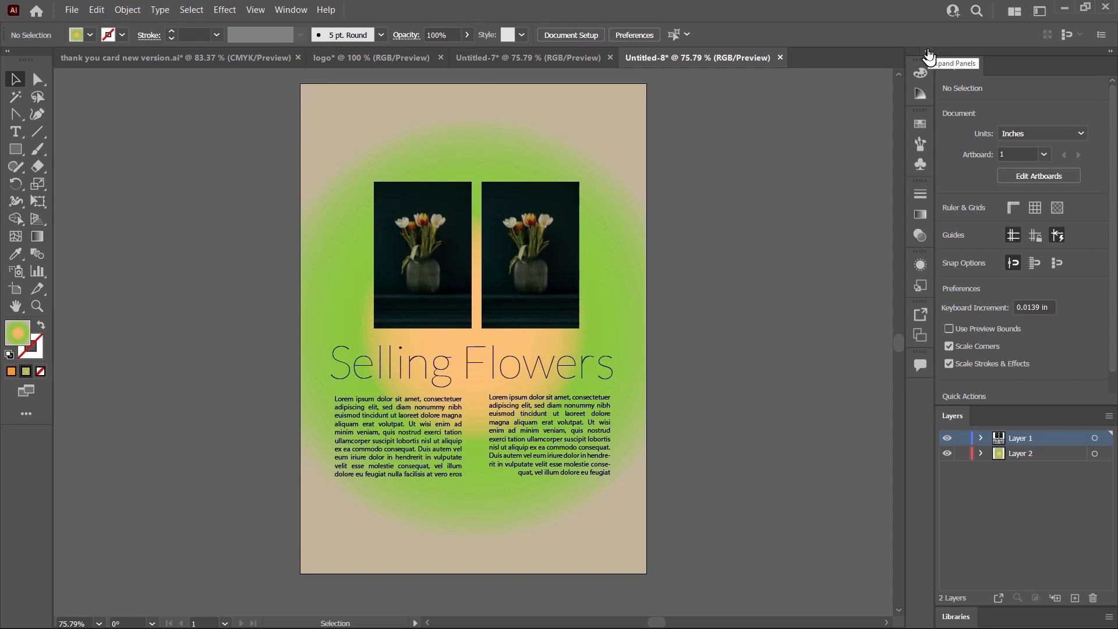
click(1109, 53)
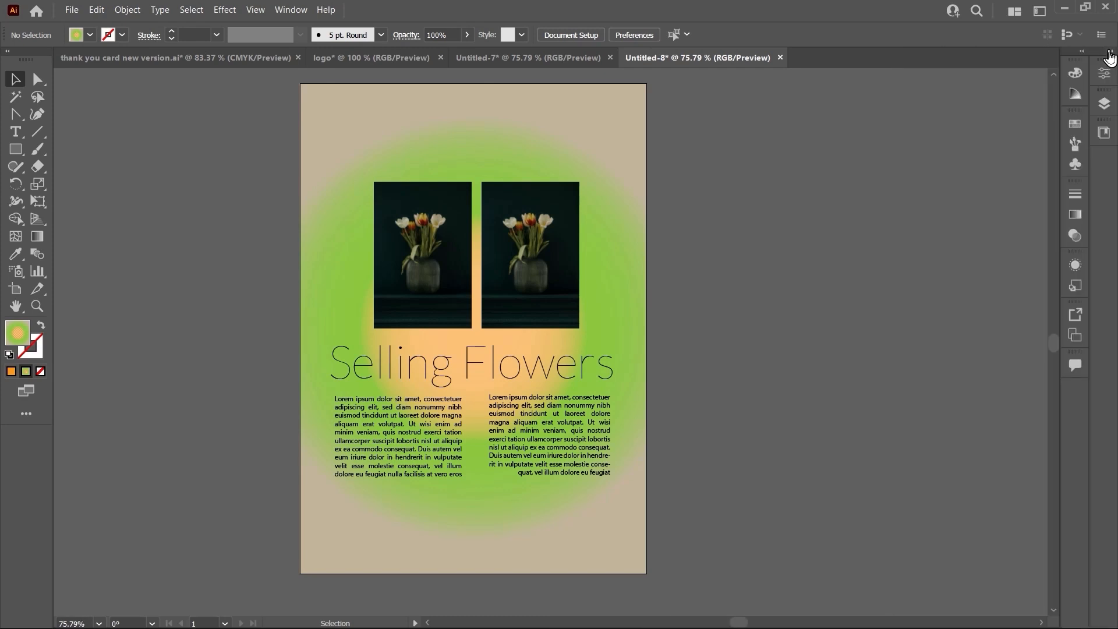
click(1109, 52)
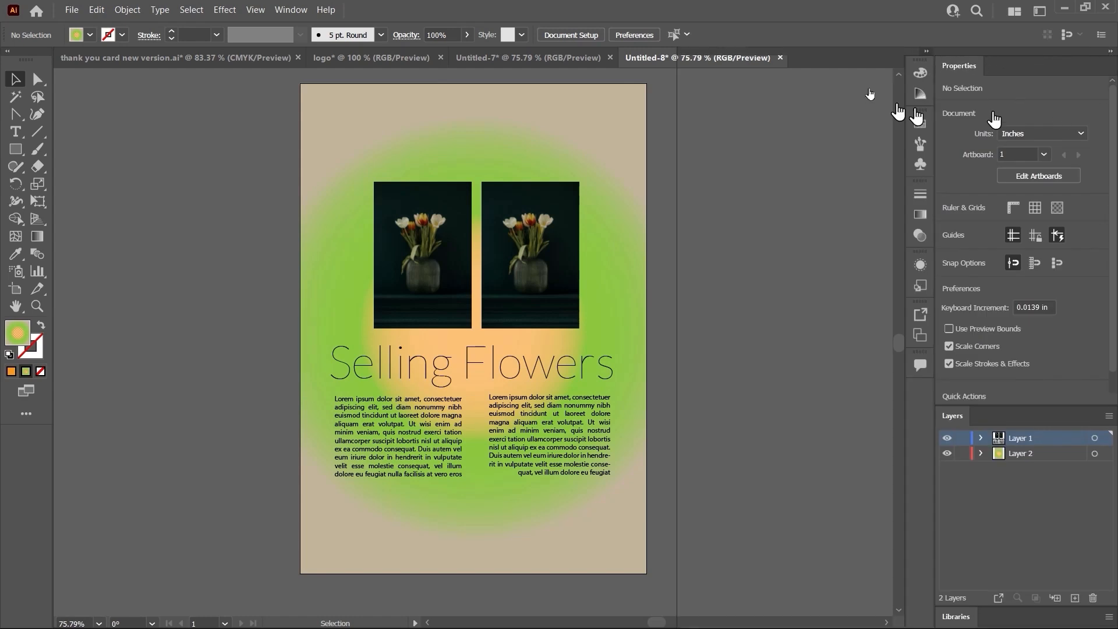
- Float the Properties panel with Layers attached to its left side, and move the pair over the collapsed docks
click(926, 51)
drag(963, 65, 503, 114)
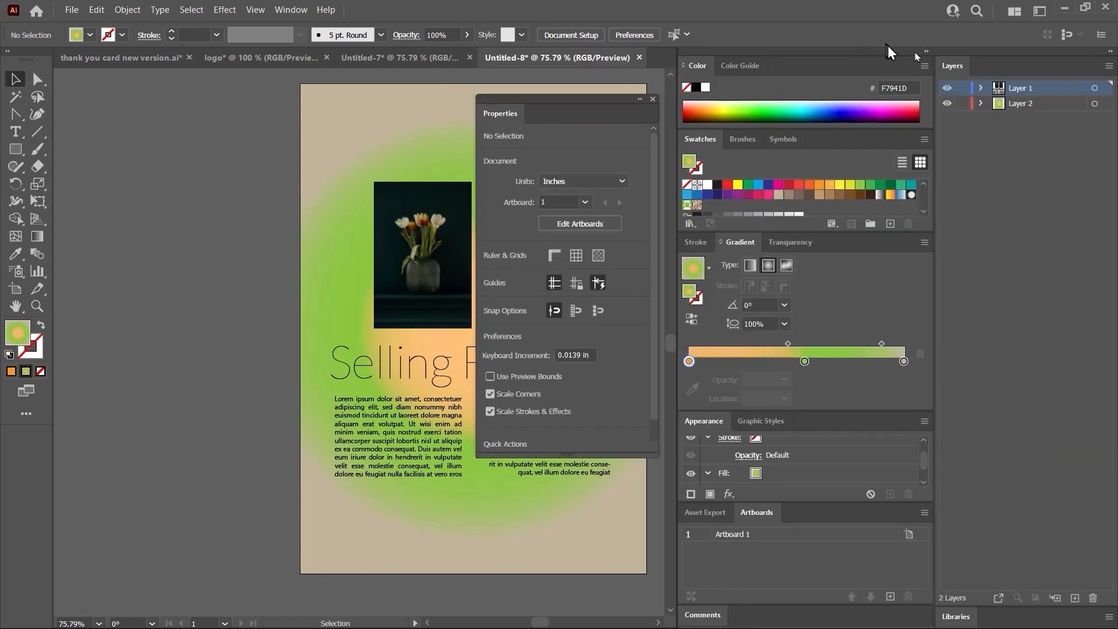
click(927, 52)
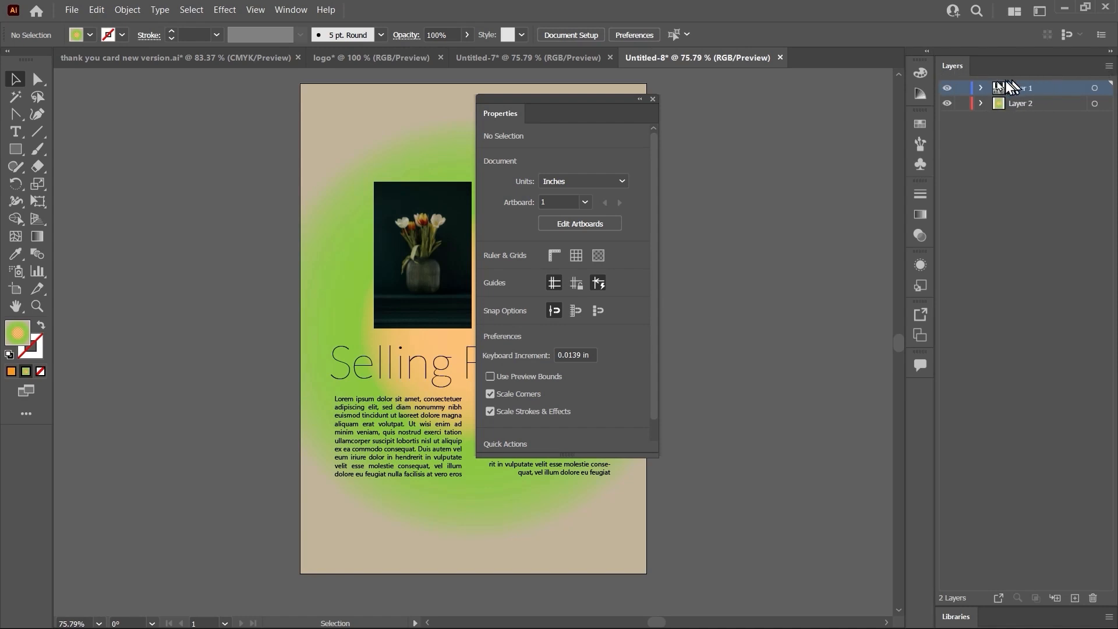
drag(953, 65, 737, 125)
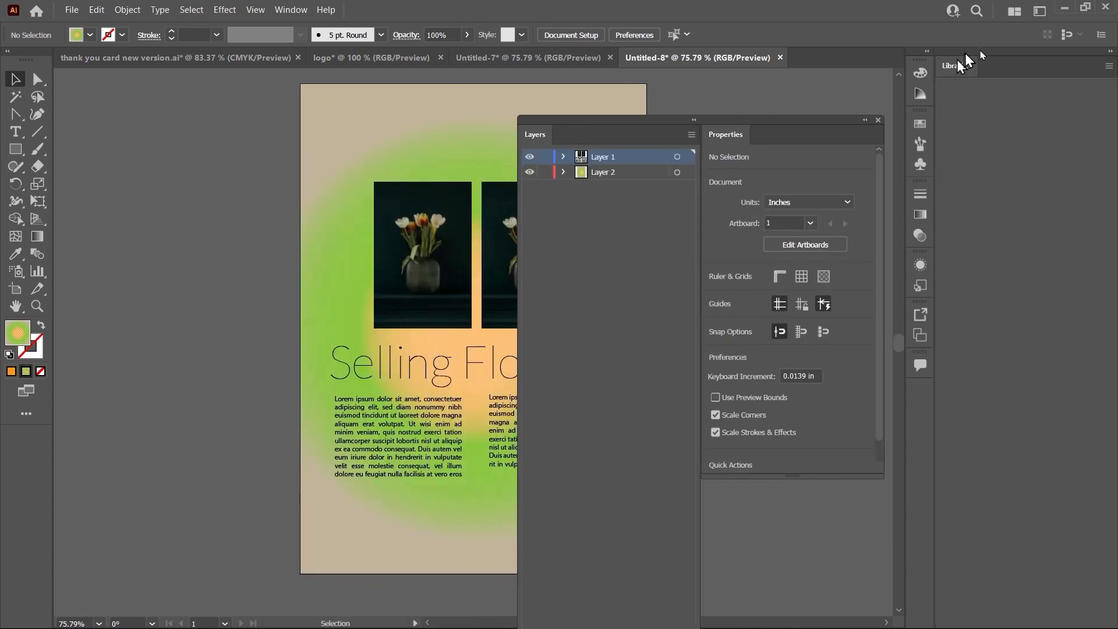
click(1110, 52)
drag(672, 125, 894, 57)
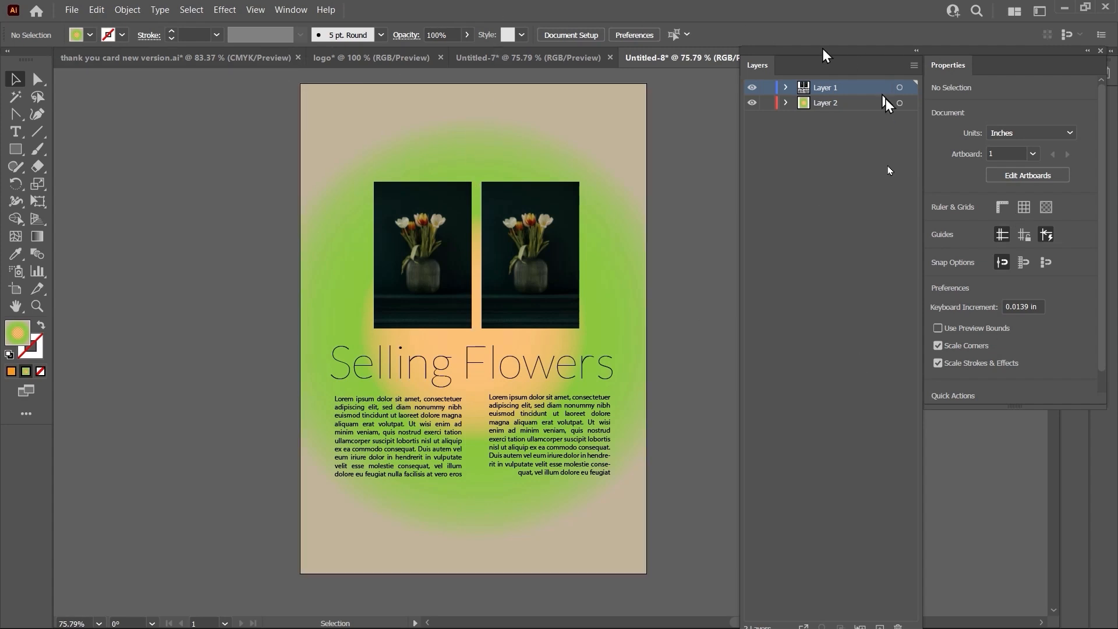
- Save the current panel arrangement as a new workspace named "artwork 1"
click(290, 10)
mouse_move(342, 91)
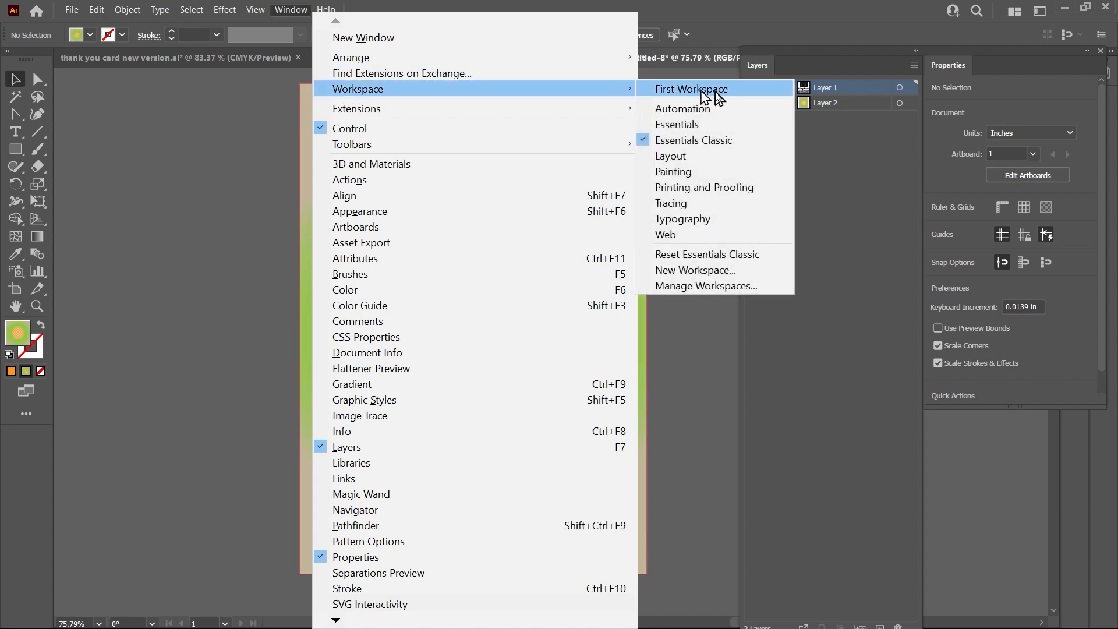
click(674, 278)
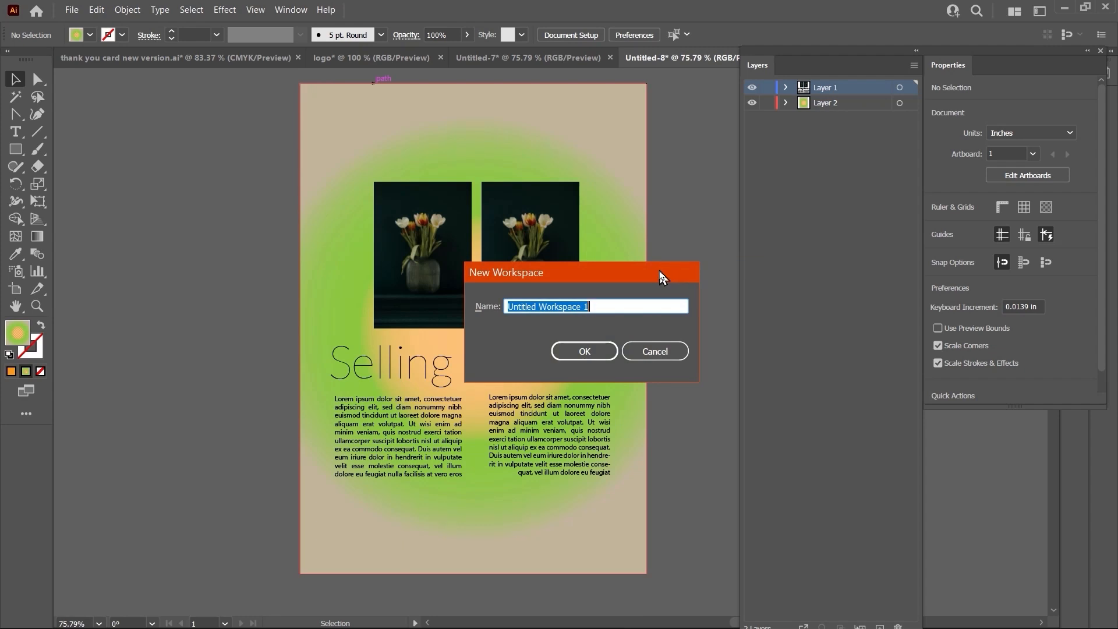
text(artwork)
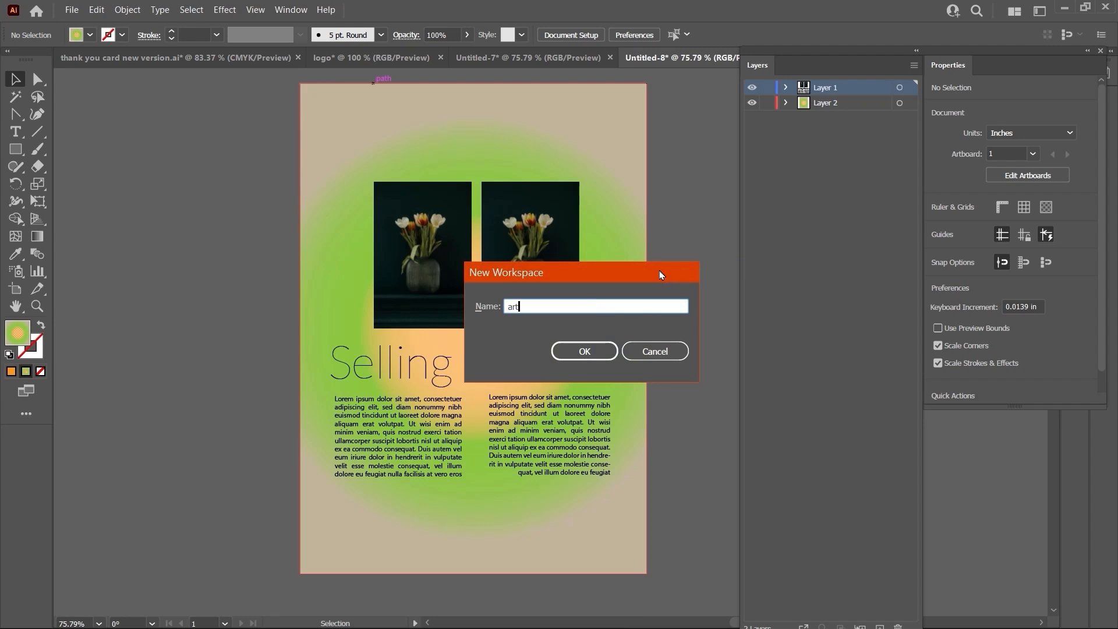
key(Return)
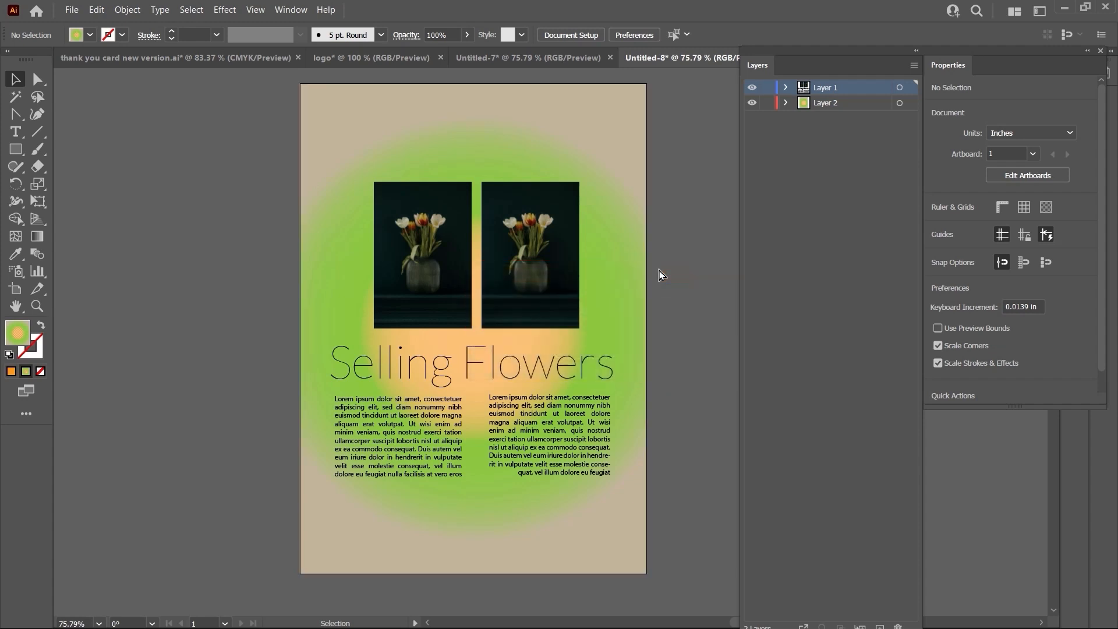
- Switch to the Essentials Classic workspace and reset it to its default panel layout
click(291, 10)
mouse_move(353, 93)
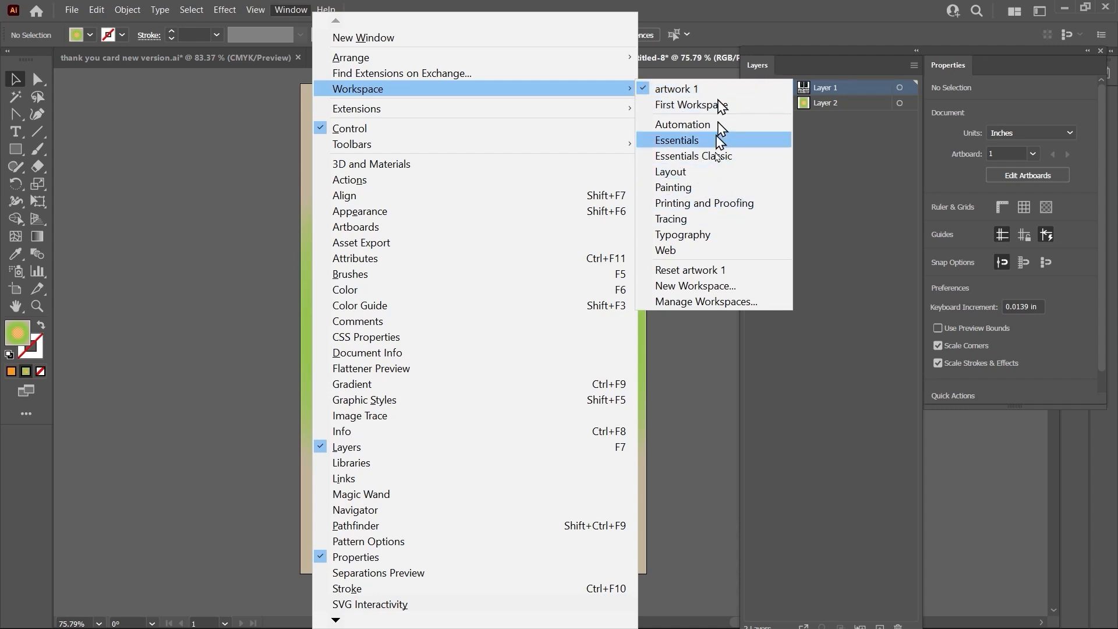
click(718, 156)
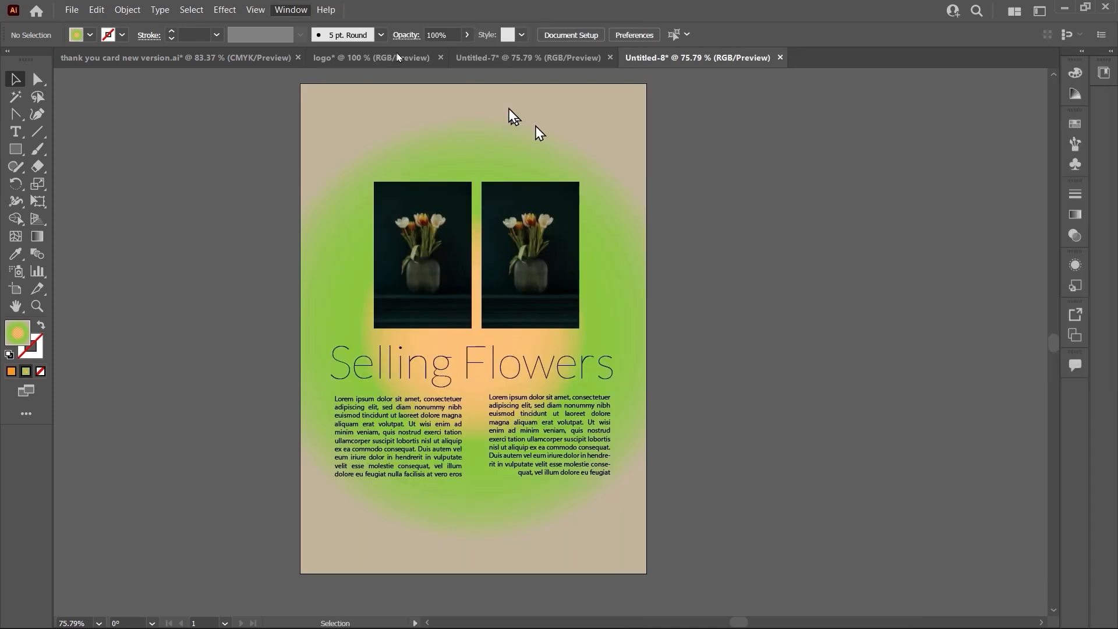
click(292, 10)
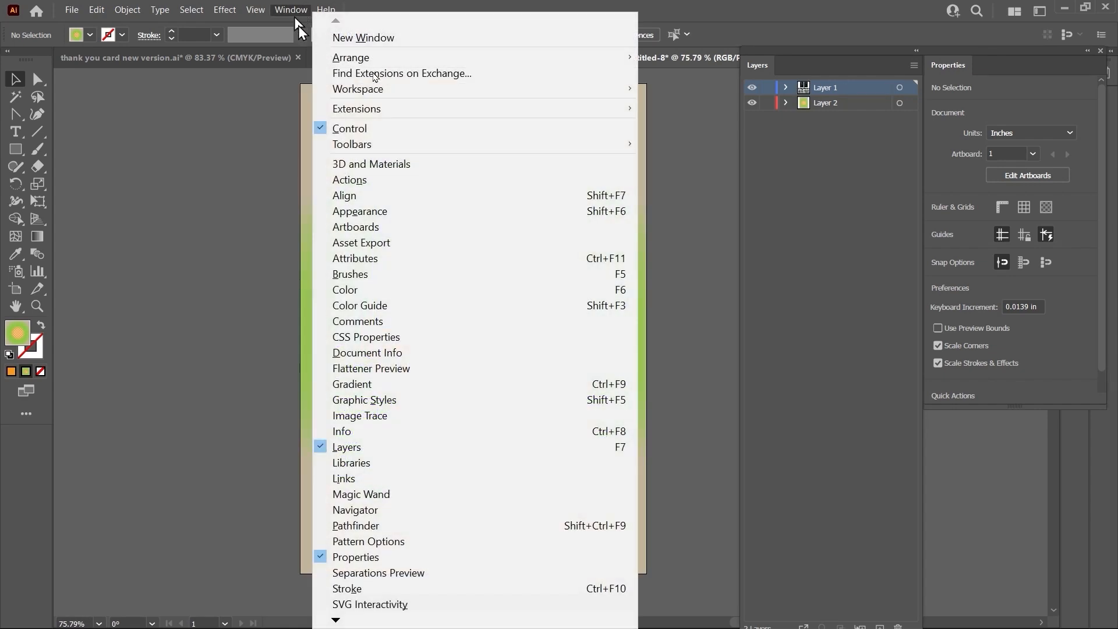
mouse_move(466, 99)
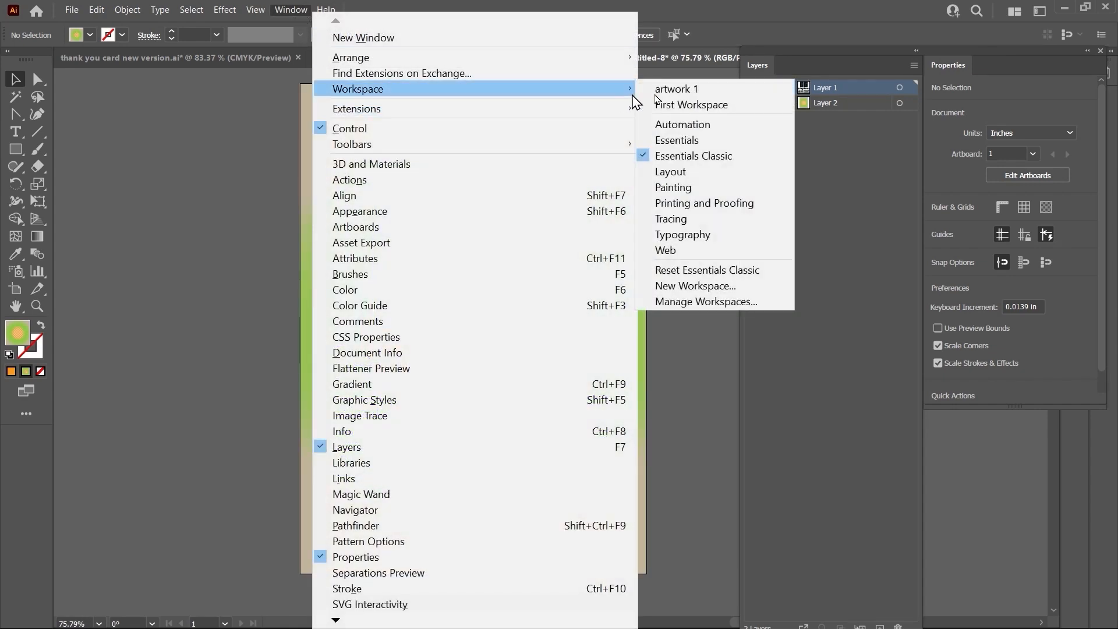
click(706, 270)
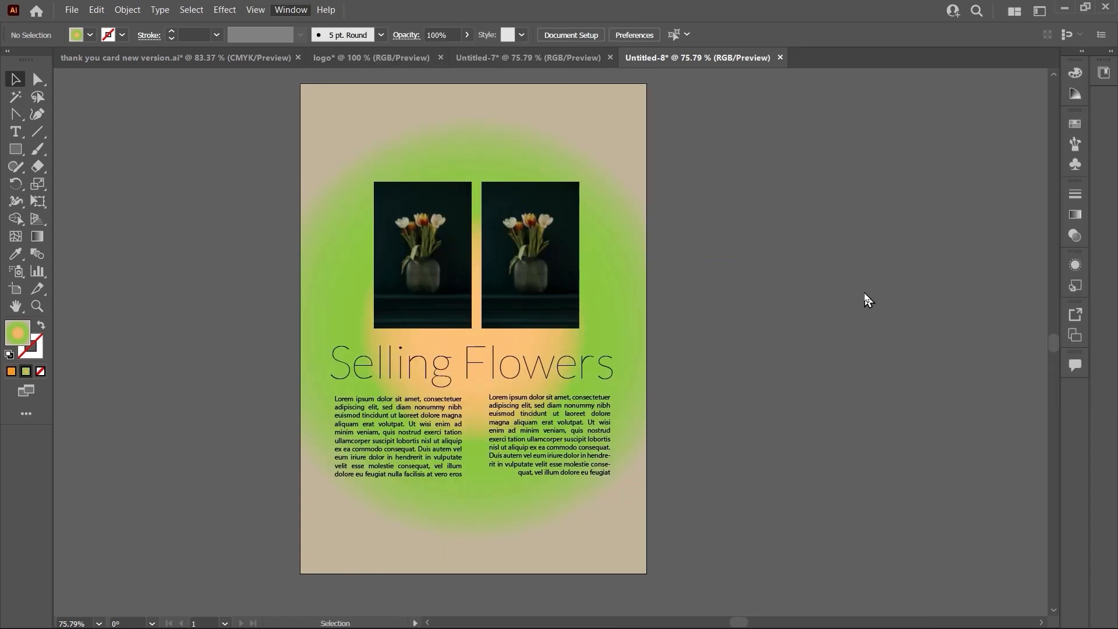
- Switch to the Painting workspace
click(304, 13)
mouse_move(418, 91)
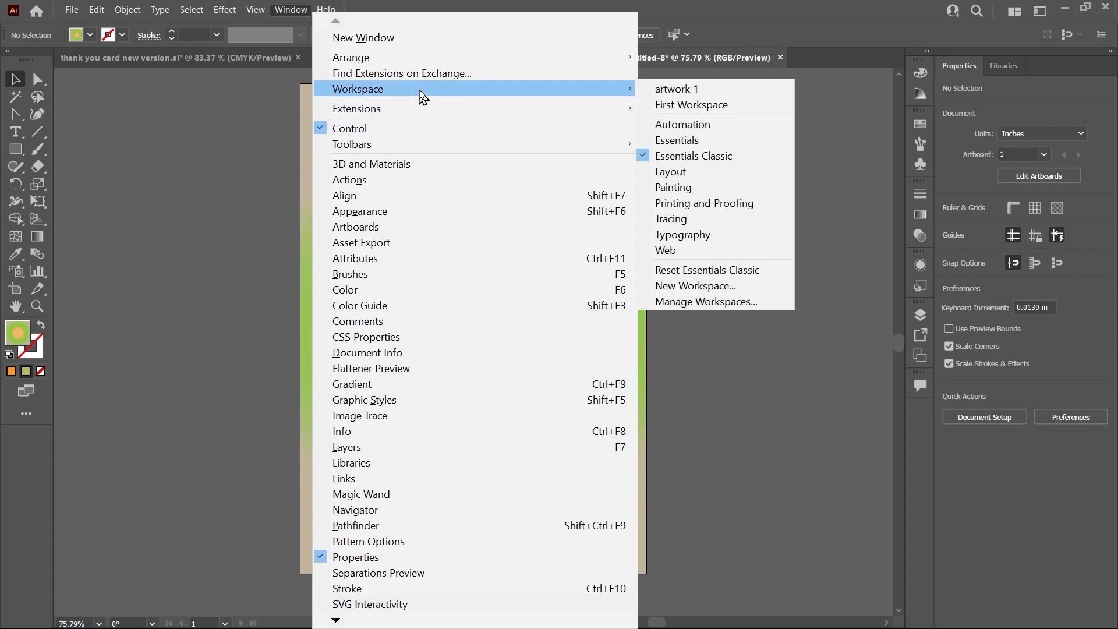
click(694, 188)
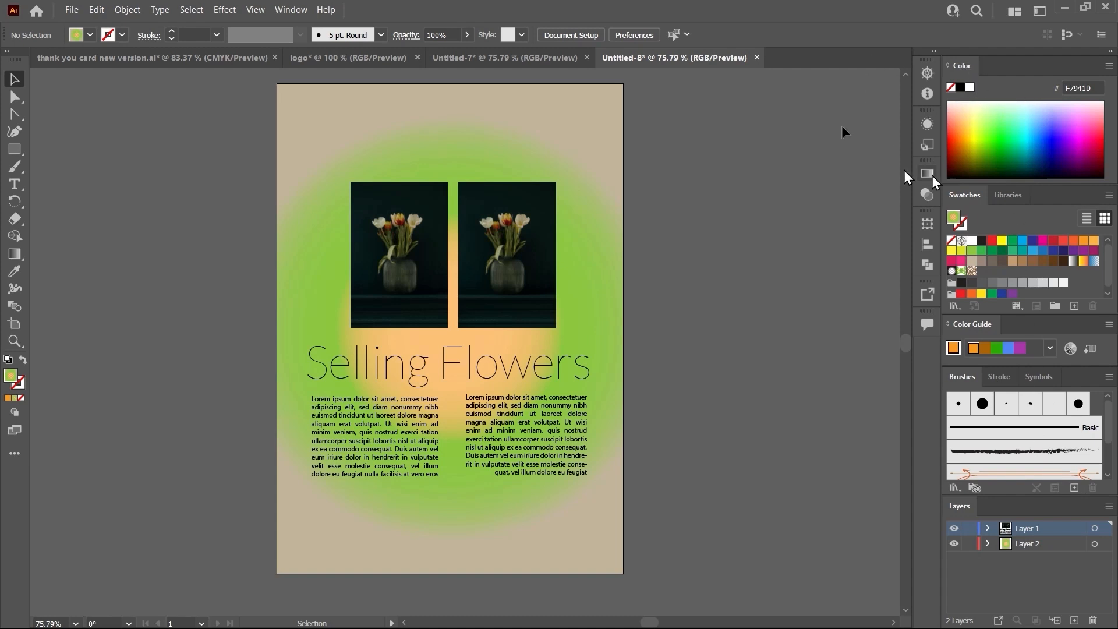
- Switch to the custom "artwork 1" workspace and shift its floating Layers and Properties panels slightly to the left
click(279, 11)
click(277, 16)
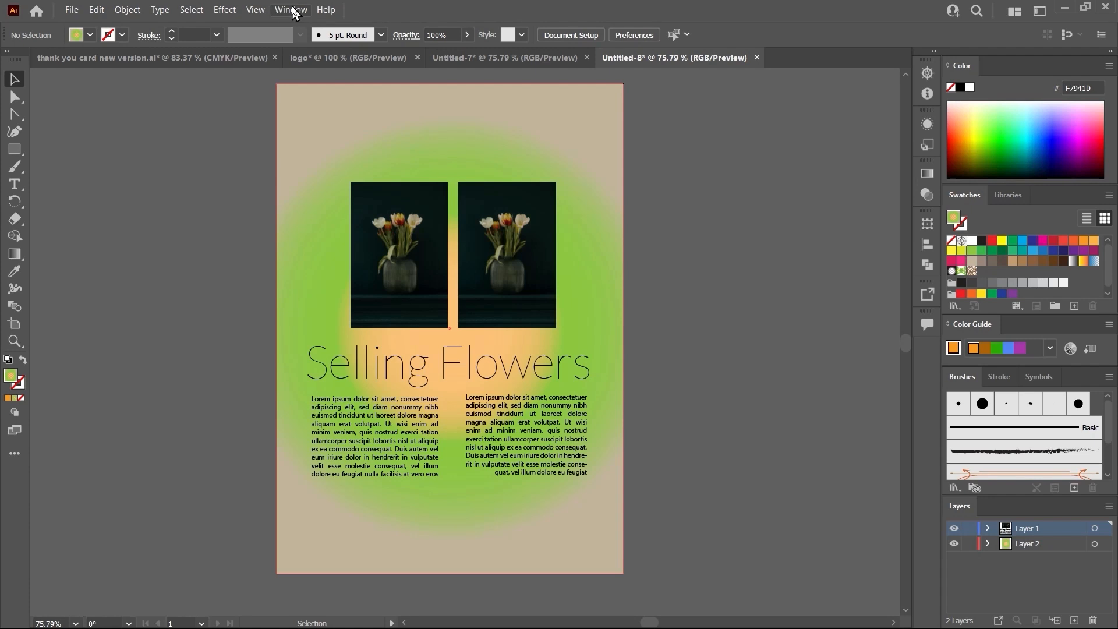
click(294, 13)
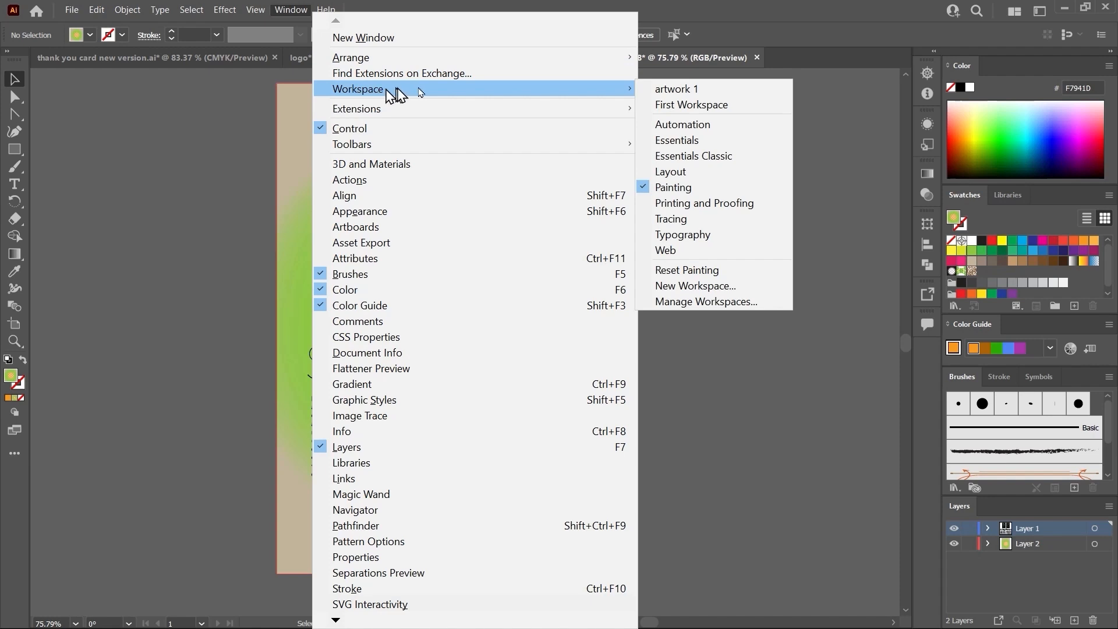
click(656, 96)
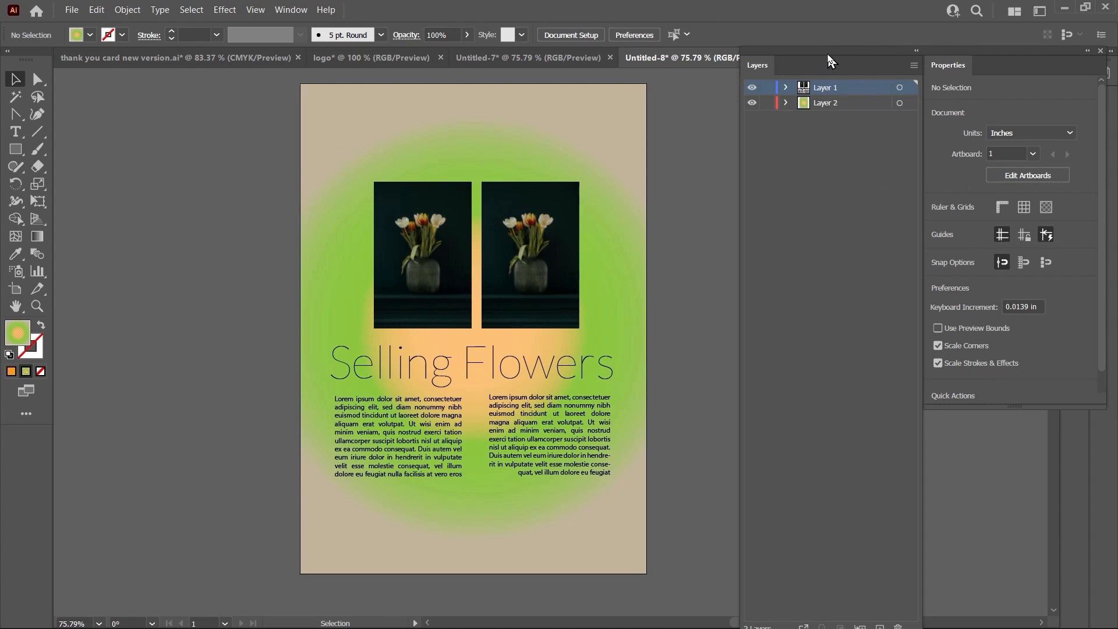
drag(830, 60, 817, 59)
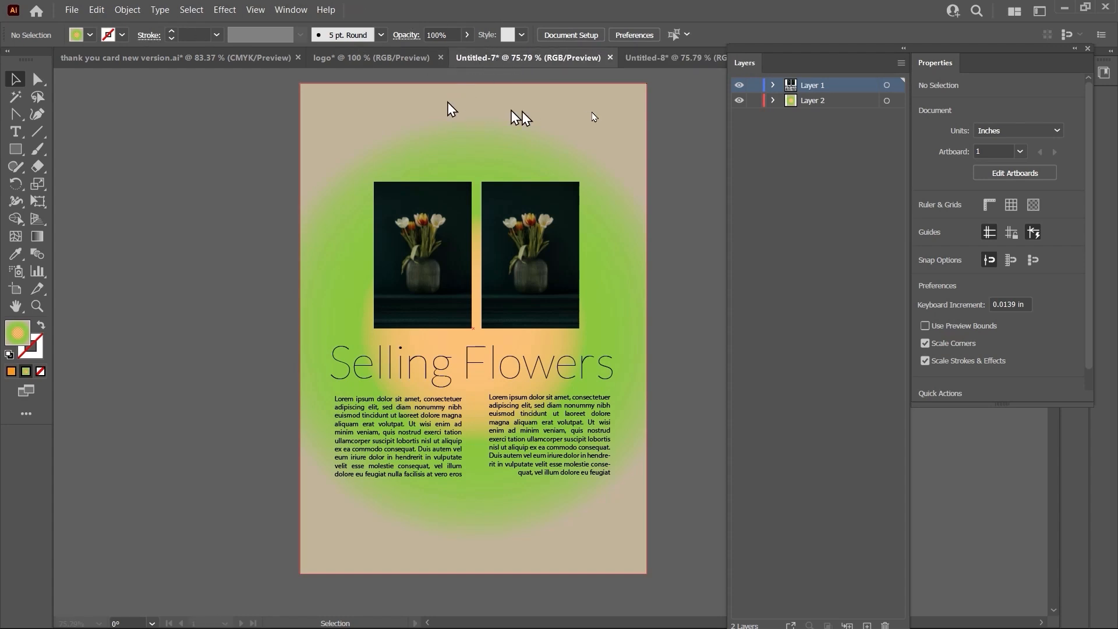
- Select the "Discount 30%" text on the dark green poster and close the floating Layers and Properties panels
click(512, 58)
scroll(459, 238, down, 2)
scroll(459, 239, up, 2)
click(573, 221)
click(449, 349)
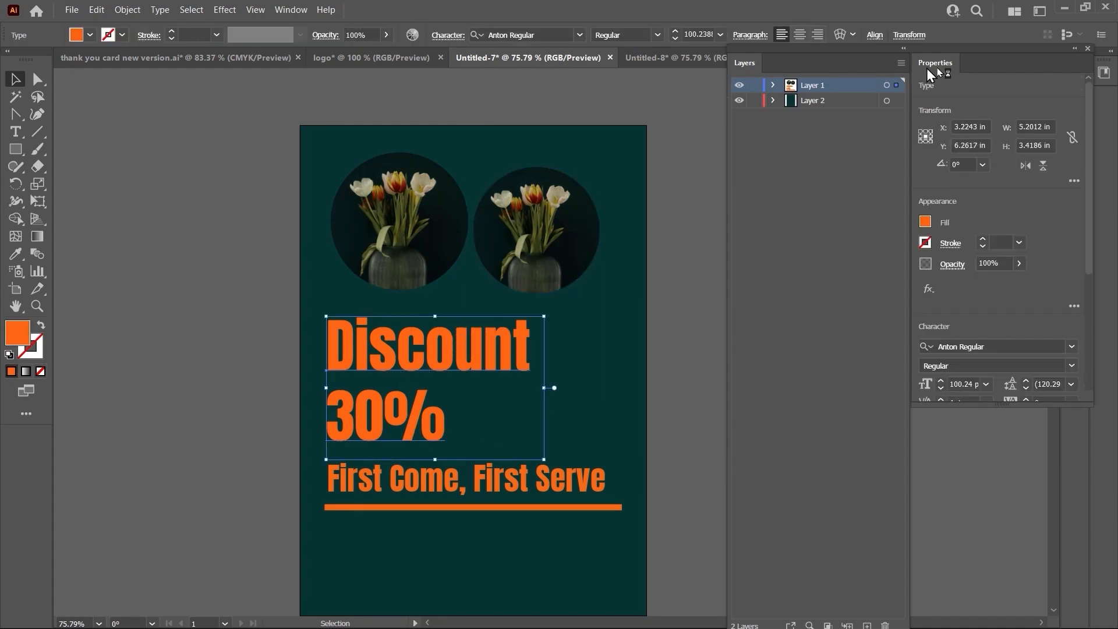
drag(1049, 59, 1017, 75)
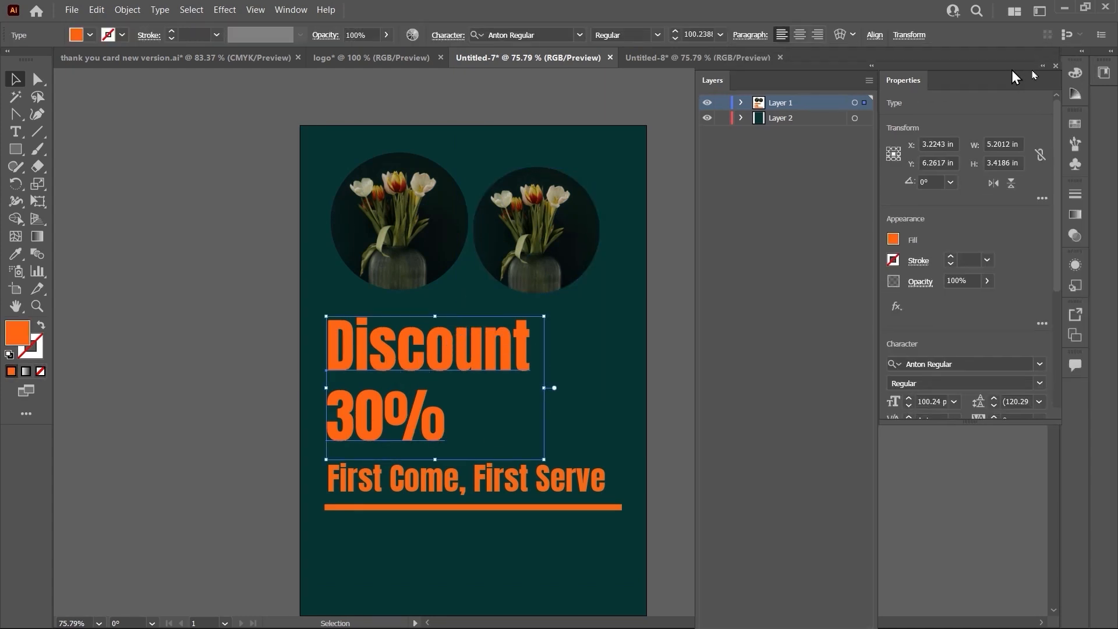
click(1056, 67)
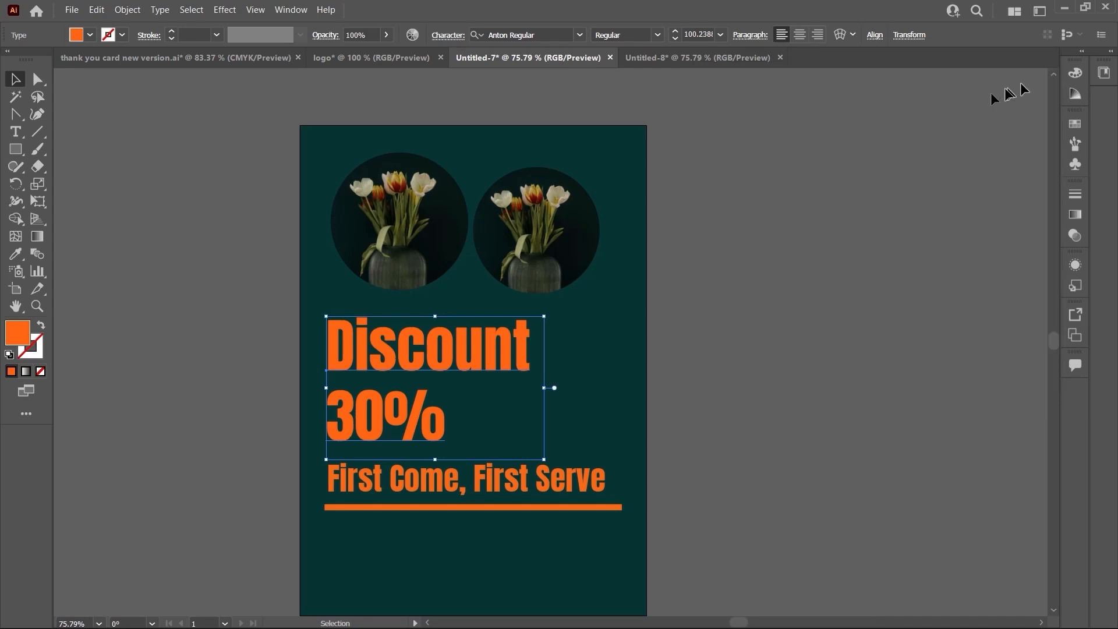
- Try a dark yellow fill (AA8000) and several swatches, ending with light blue, on the "Discount 30%" text
click(1076, 74)
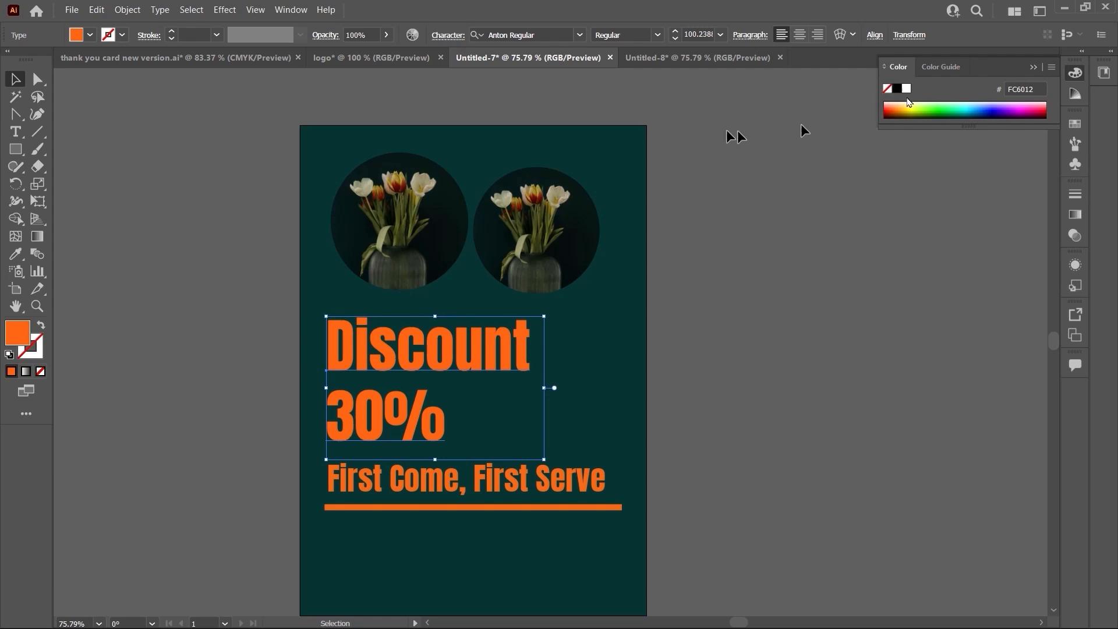
drag(942, 98, 909, 106)
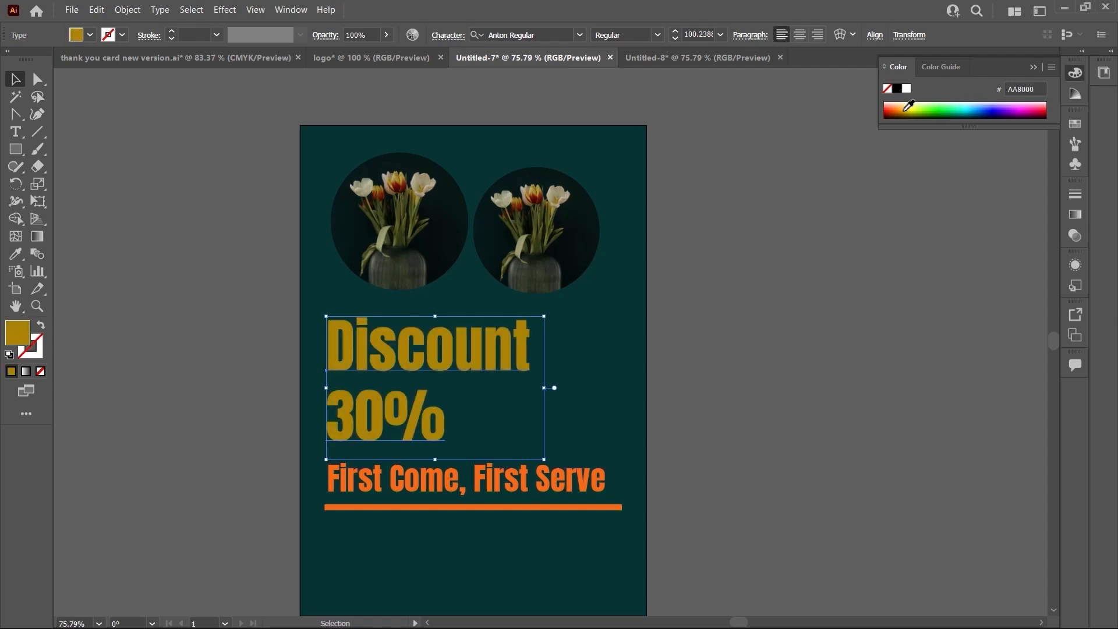
click(1076, 129)
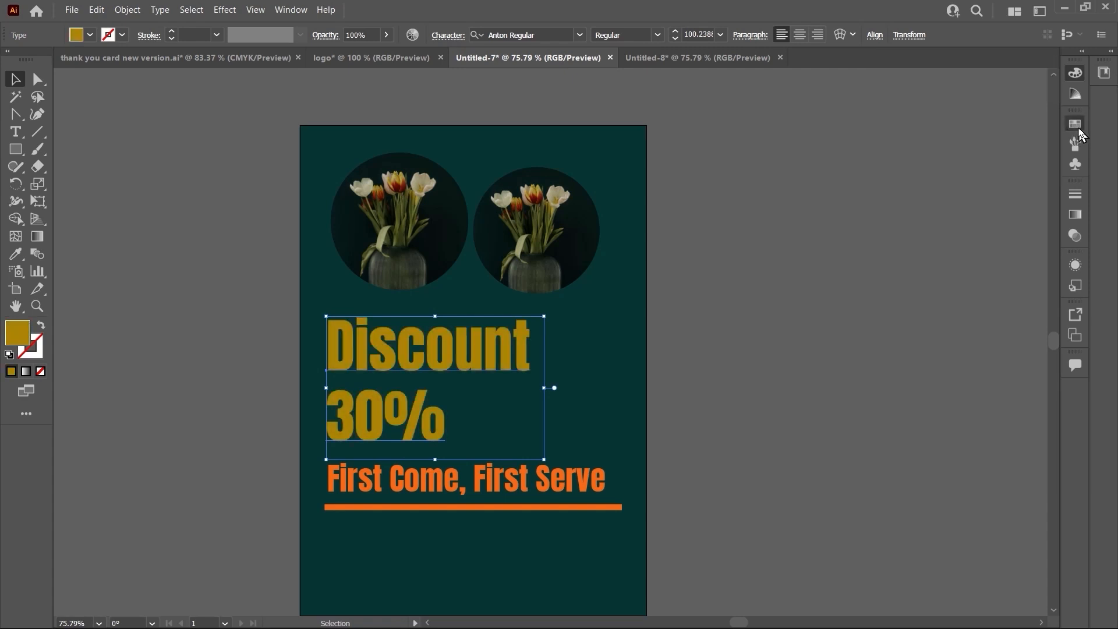
click(943, 164)
click(934, 163)
click(955, 165)
click(985, 164)
click(1013, 165)
click(974, 174)
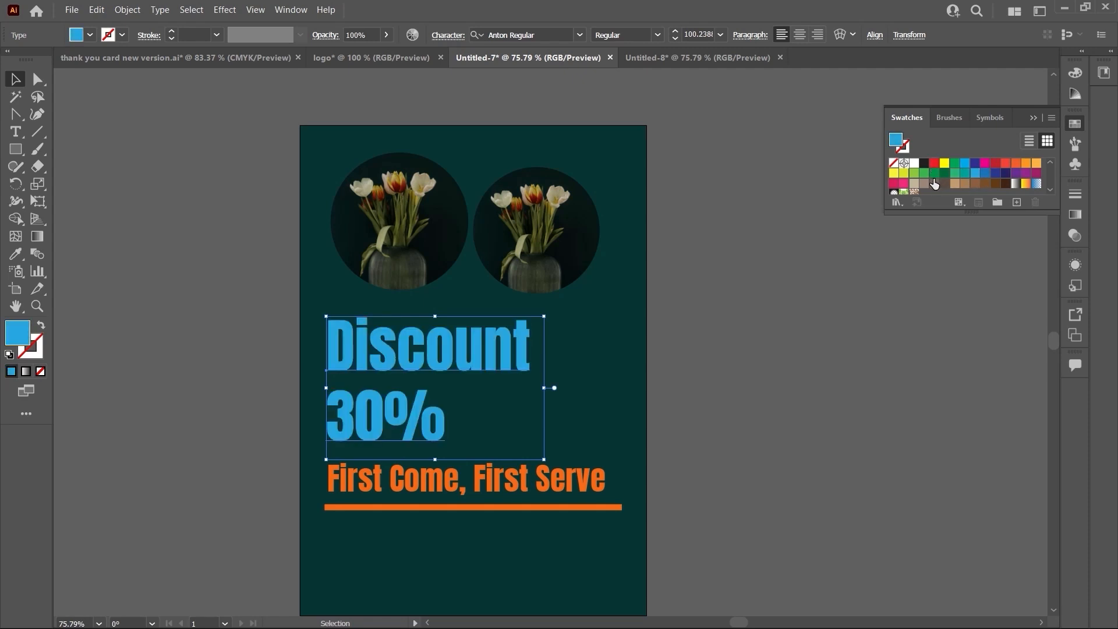
- Fill the "Discount 30%" text with the bright yellow swatch
double_click(16, 343)
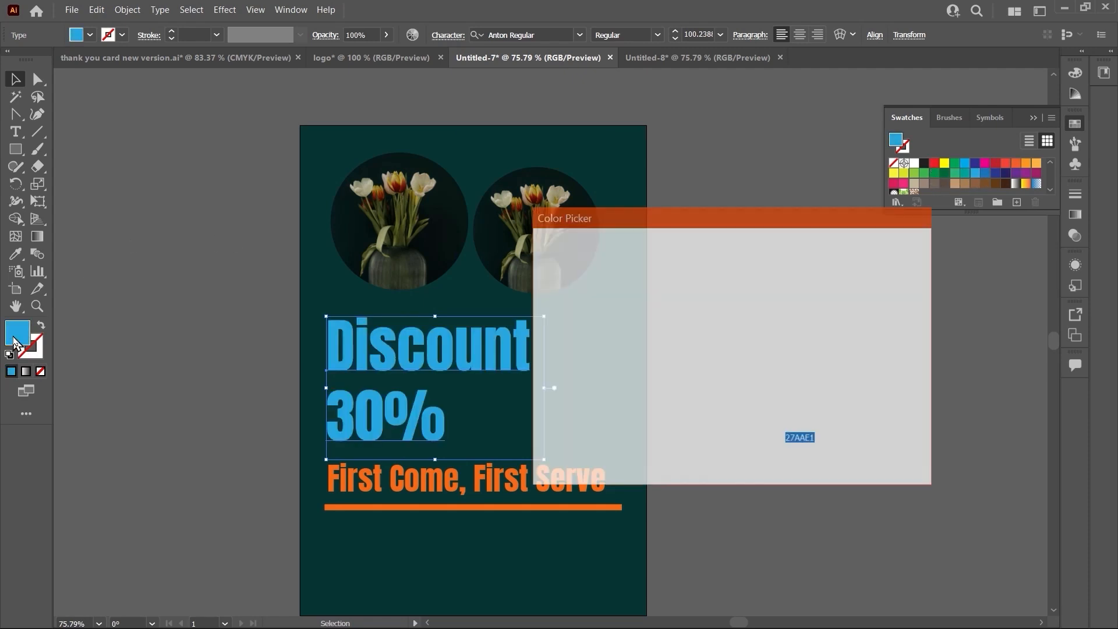
click(886, 285)
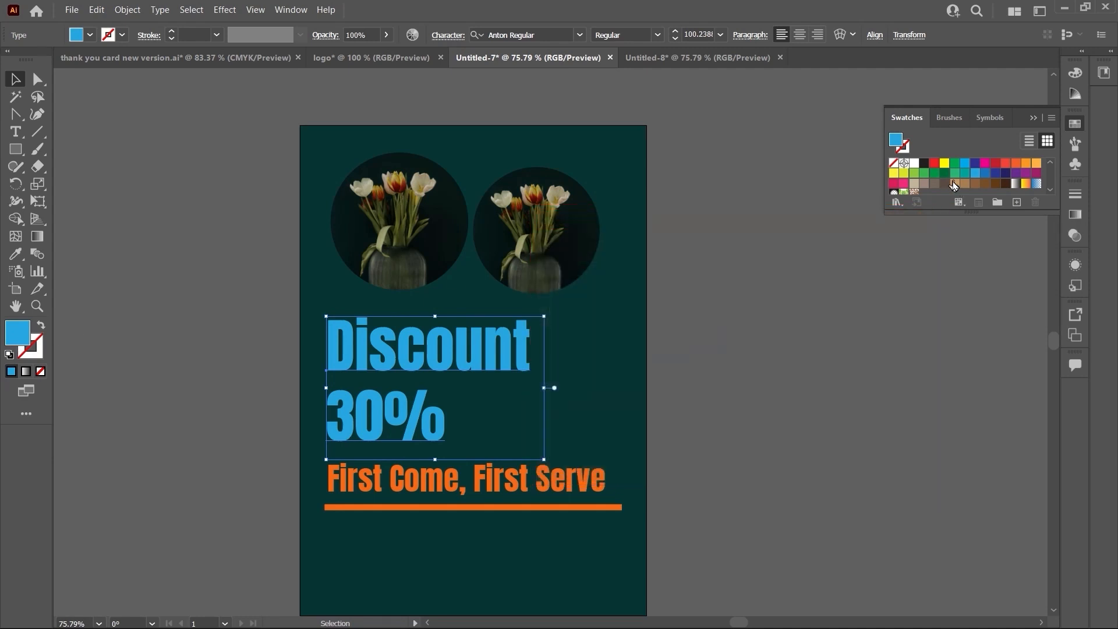
click(948, 173)
click(1014, 165)
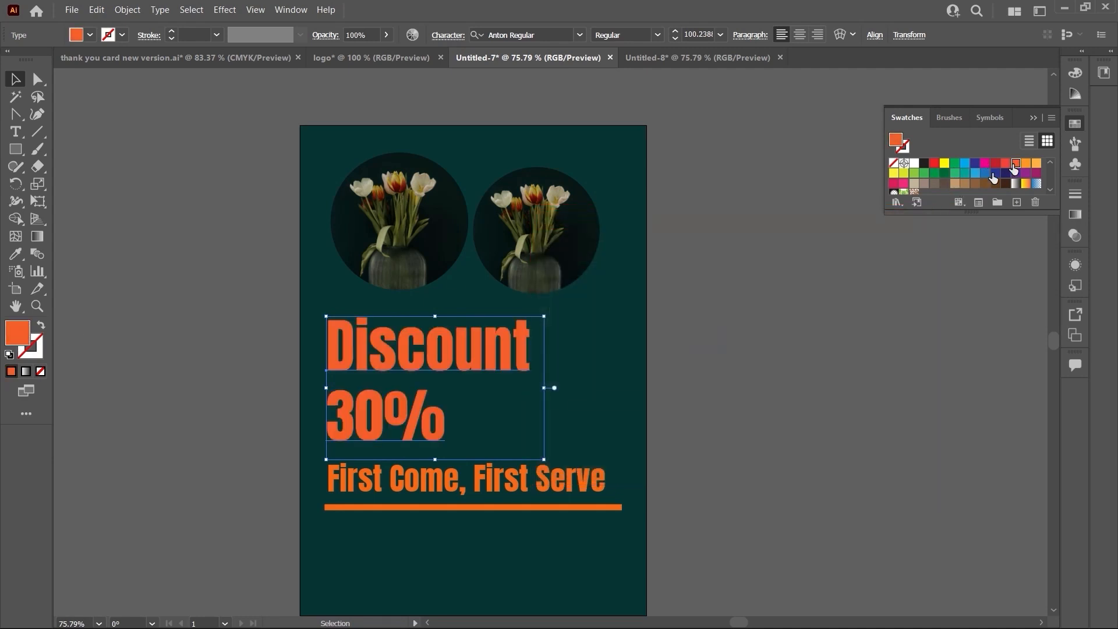
click(946, 164)
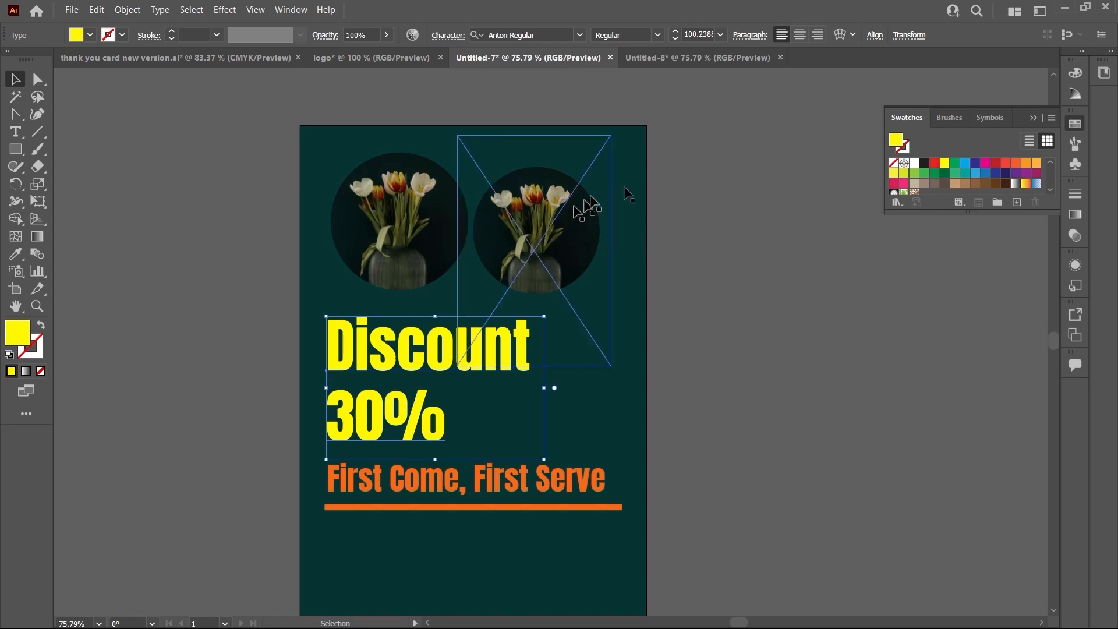
- Select the orange line below the "First Come, First Serve" text and bring back the Properties panel
click(627, 164)
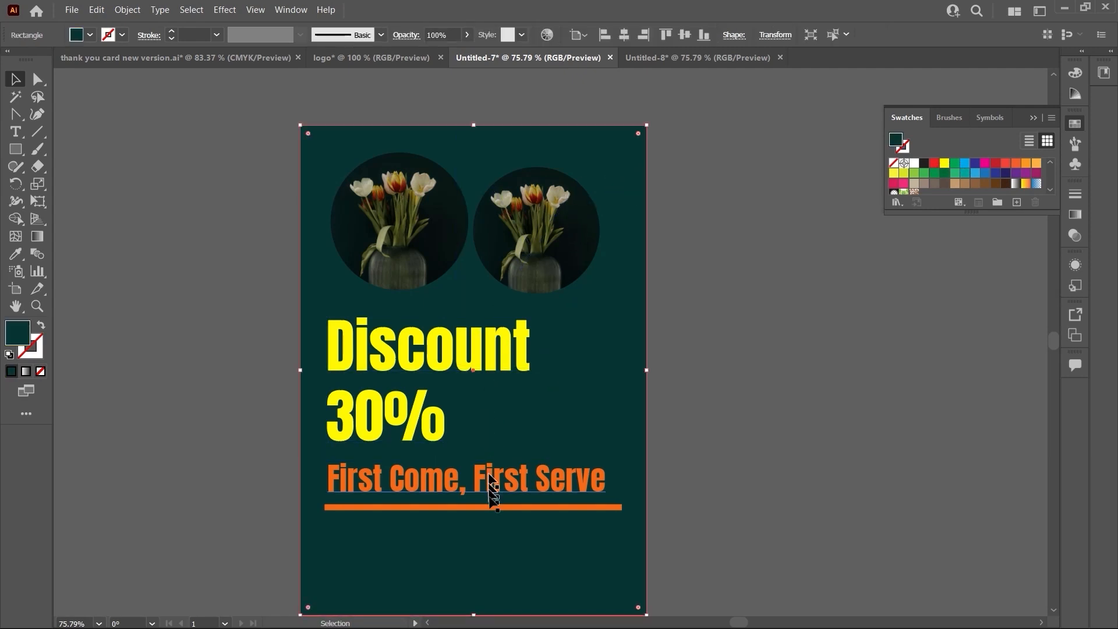
click(496, 508)
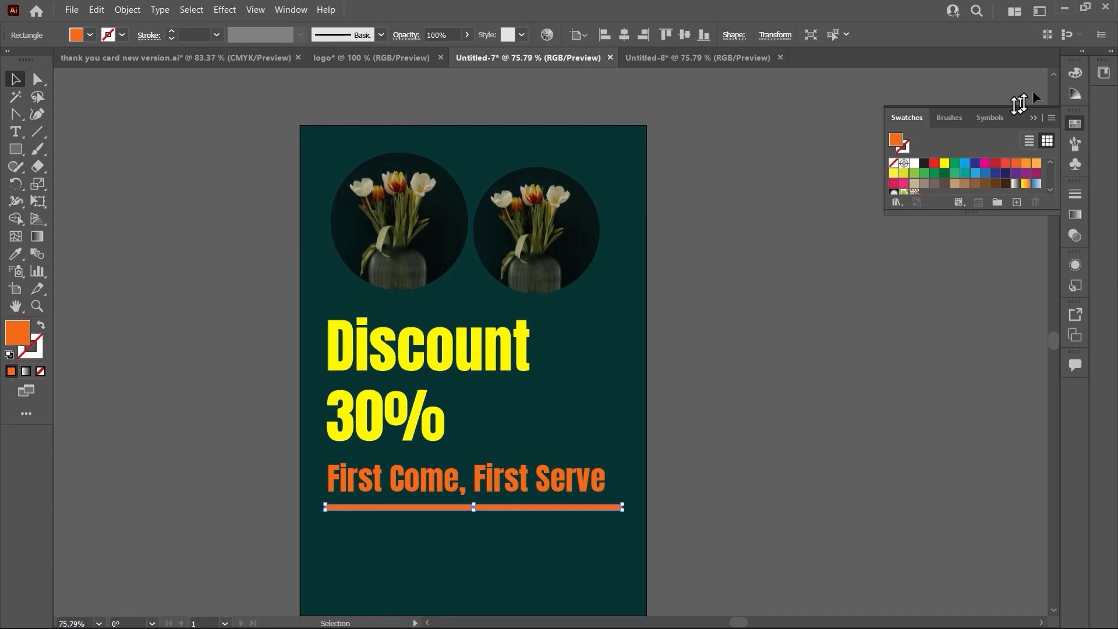
click(291, 10)
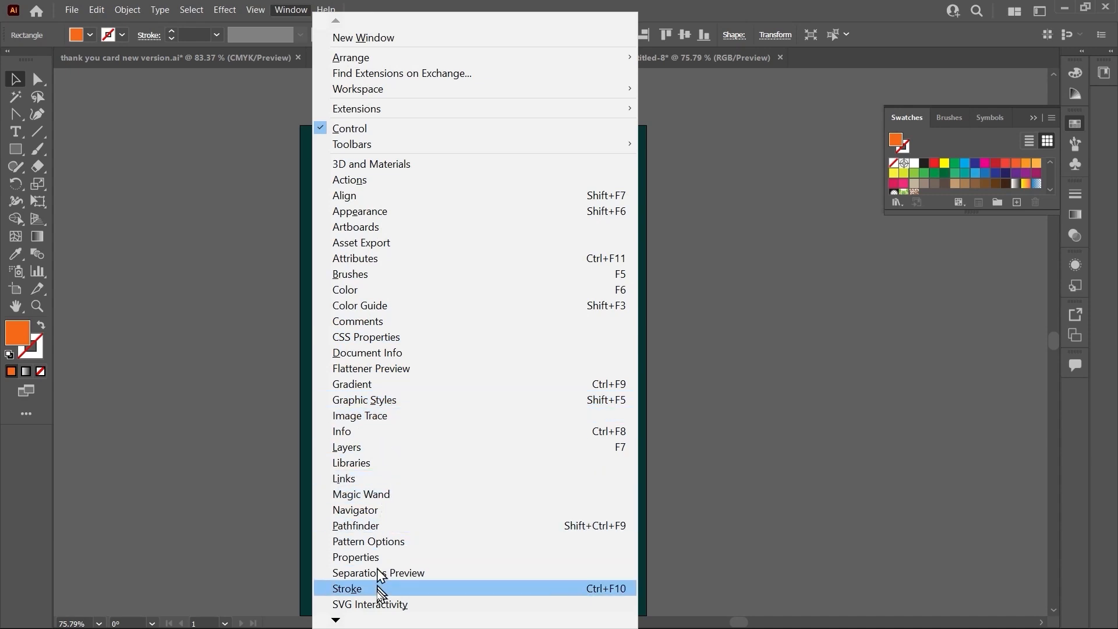
mouse_move(348, 621)
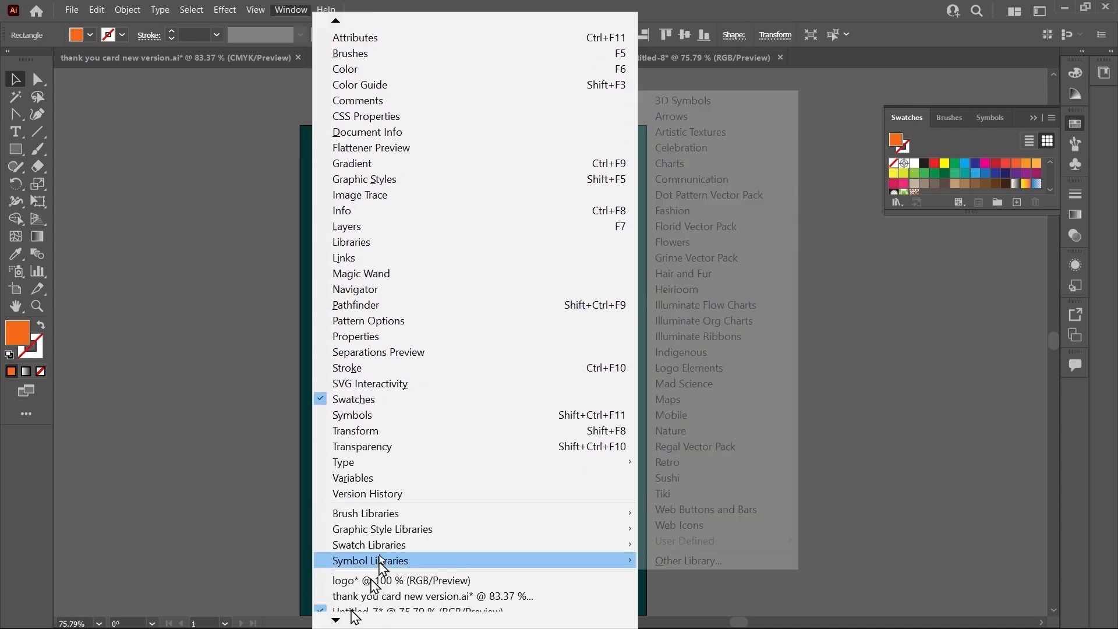
click(406, 338)
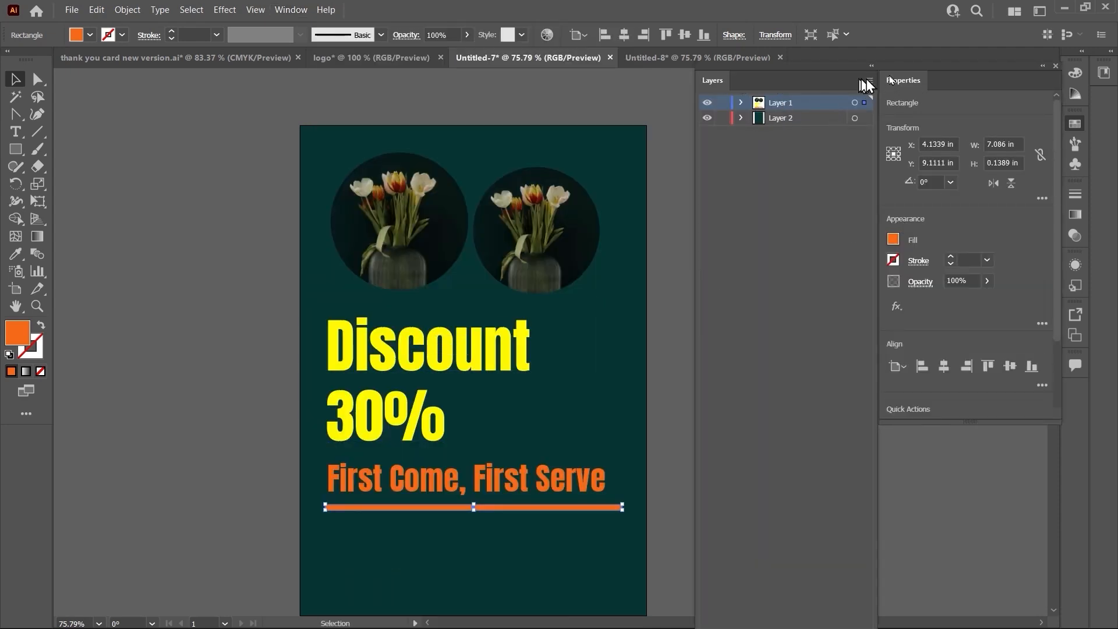
- Dock the Properties panel with Libraries, expand that dock to show Properties, and close the floating Layers panel
drag(907, 82, 1102, 86)
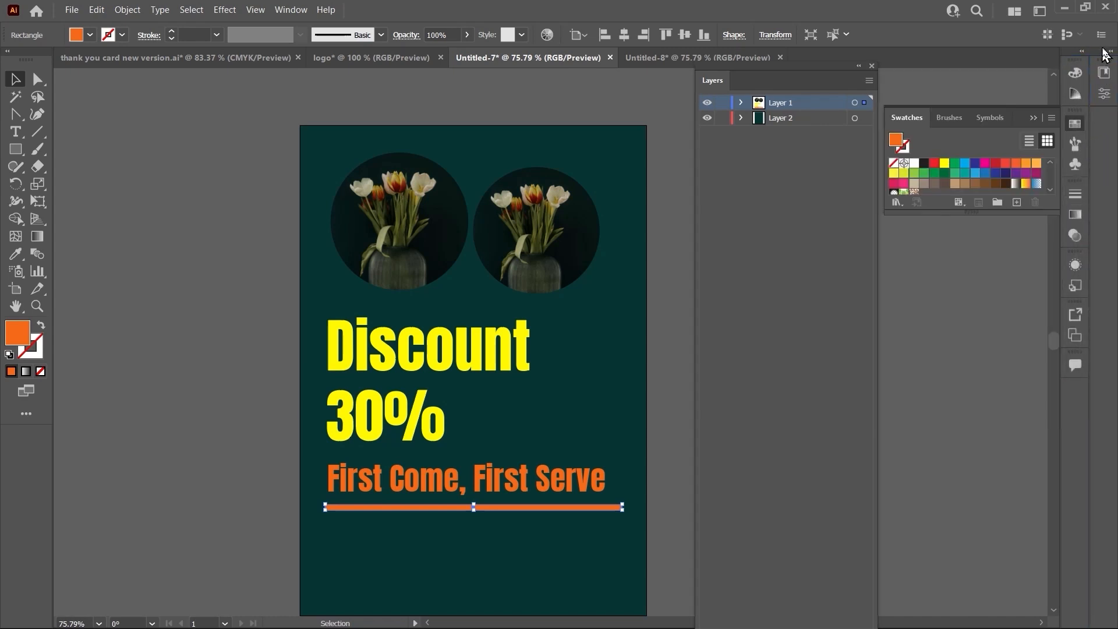
click(1111, 54)
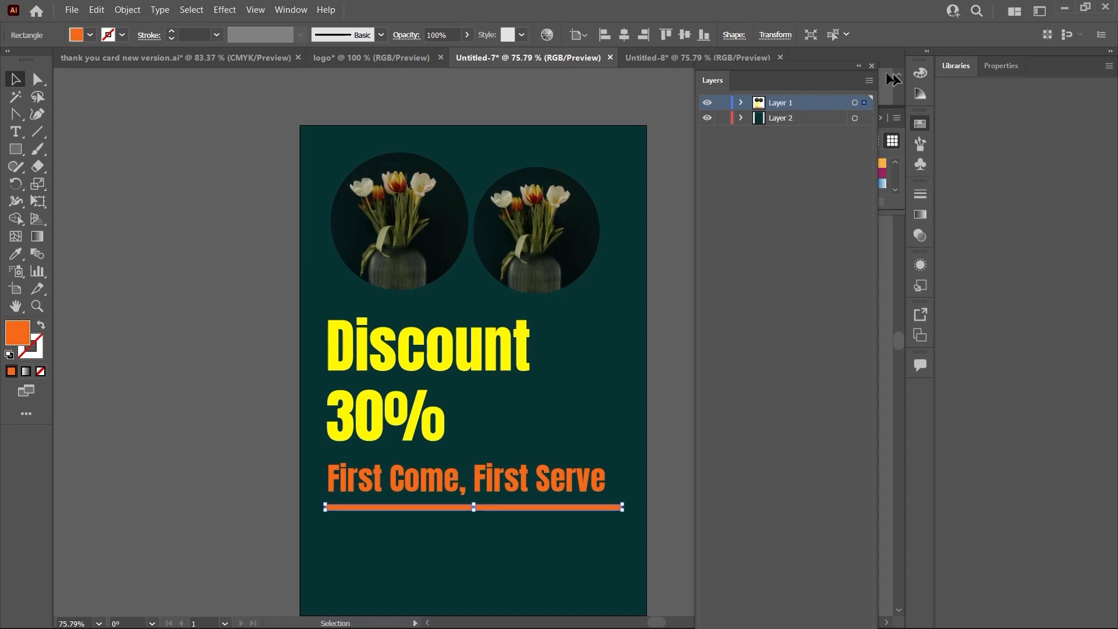
click(1001, 65)
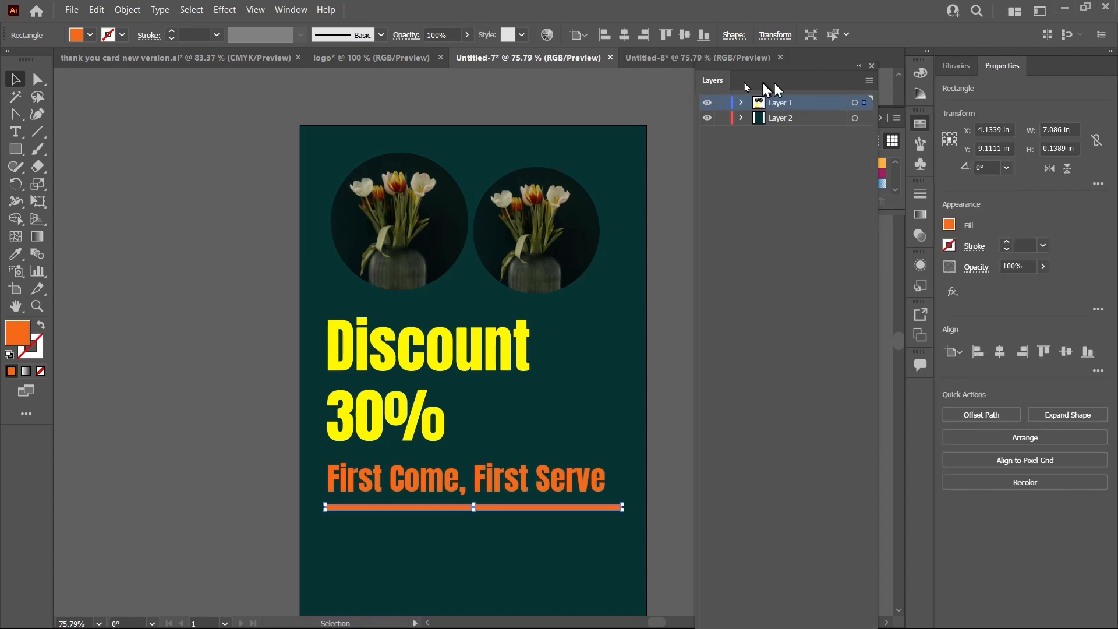
click(871, 67)
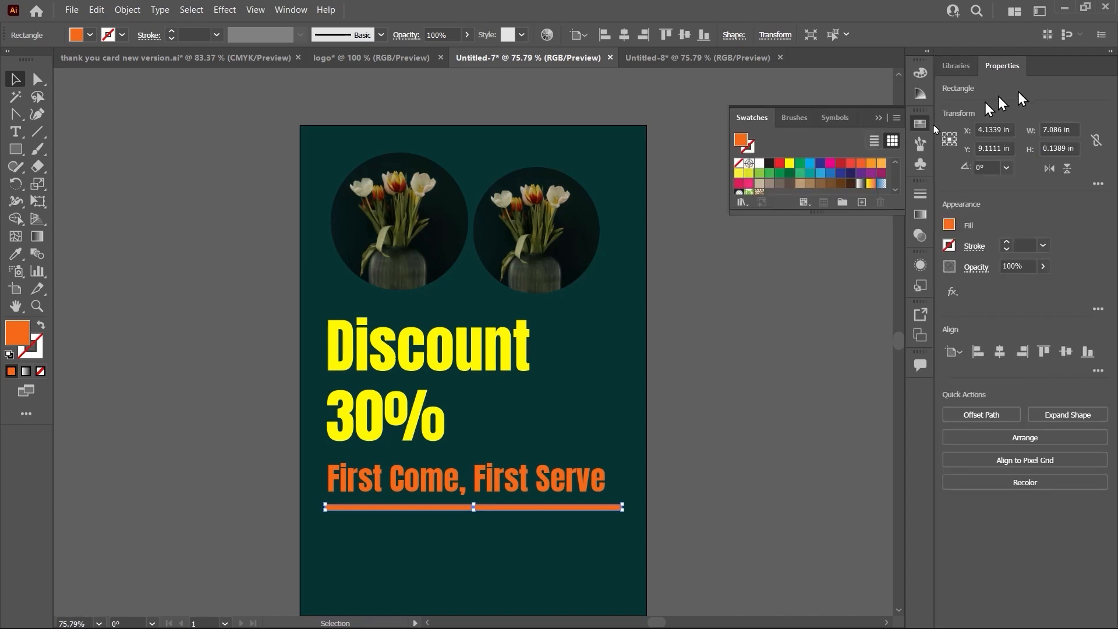
- Try aligning the "Discount 30%" text to the artboard's left, horizontal center, right and top edges
scroll(450, 357, down, 2)
scroll(451, 360, up, 2)
click(425, 364)
scroll(437, 361, down, 2)
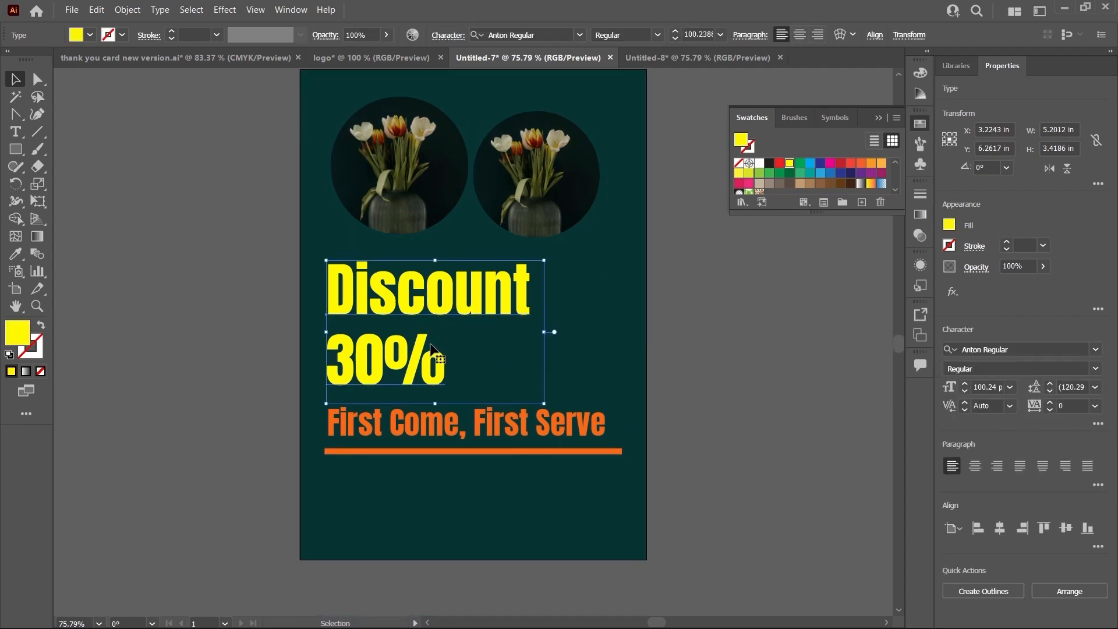
scroll(592, 394, up, 1)
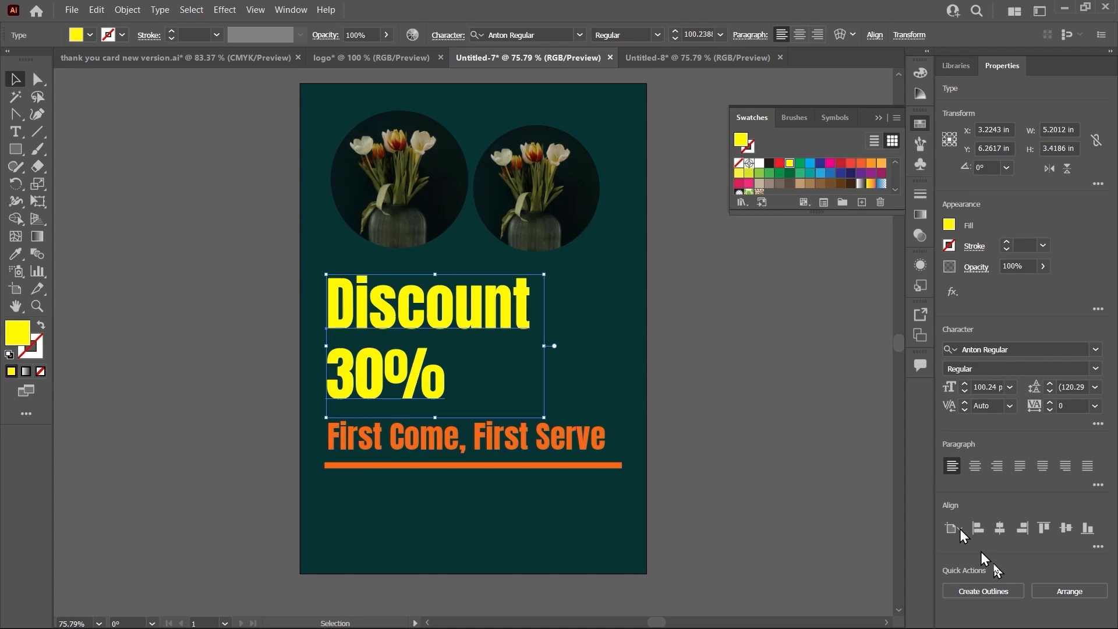
click(978, 528)
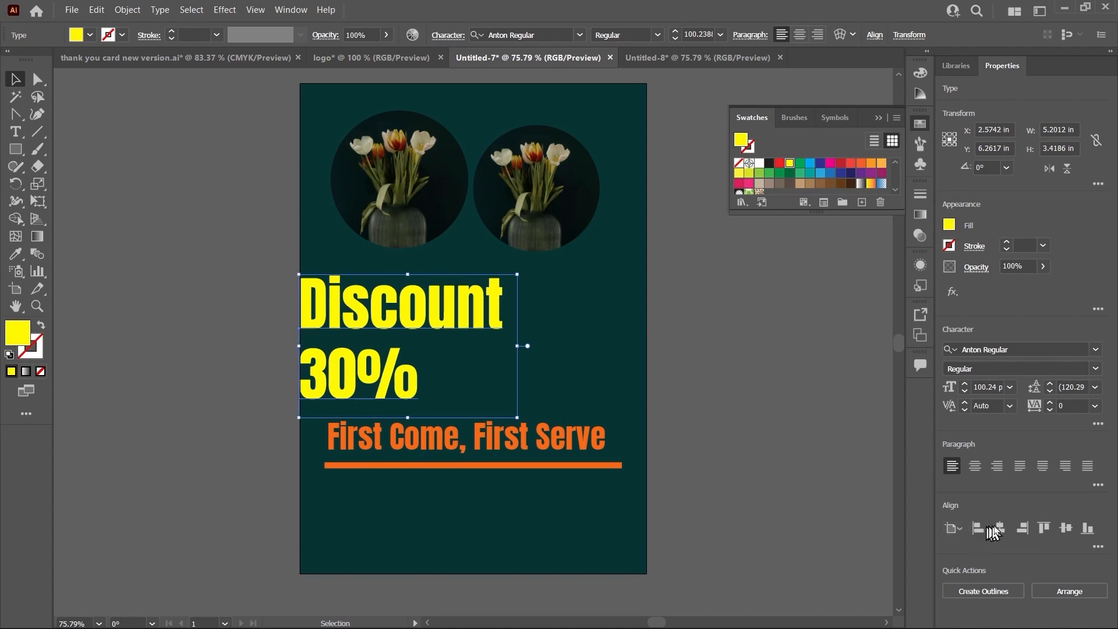
click(1000, 528)
click(1023, 528)
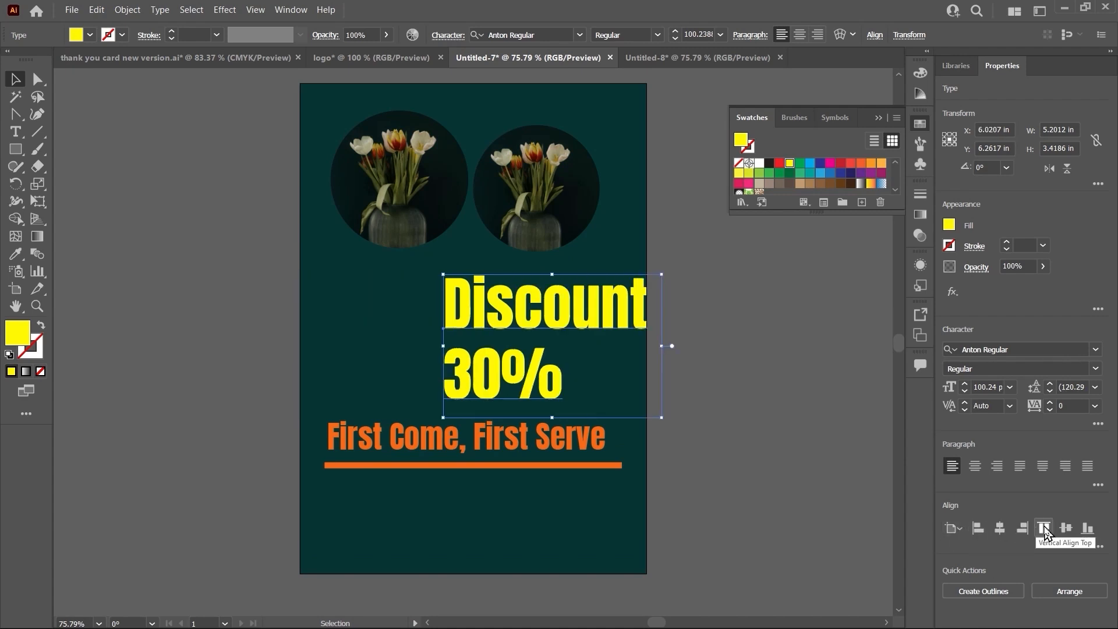
click(1045, 528)
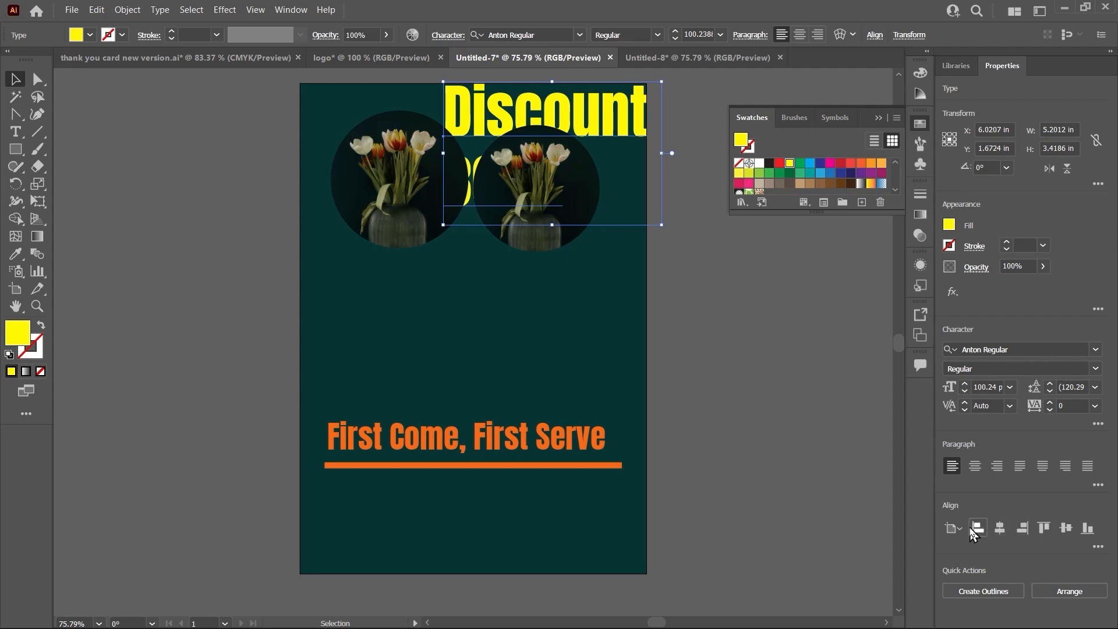
click(979, 528)
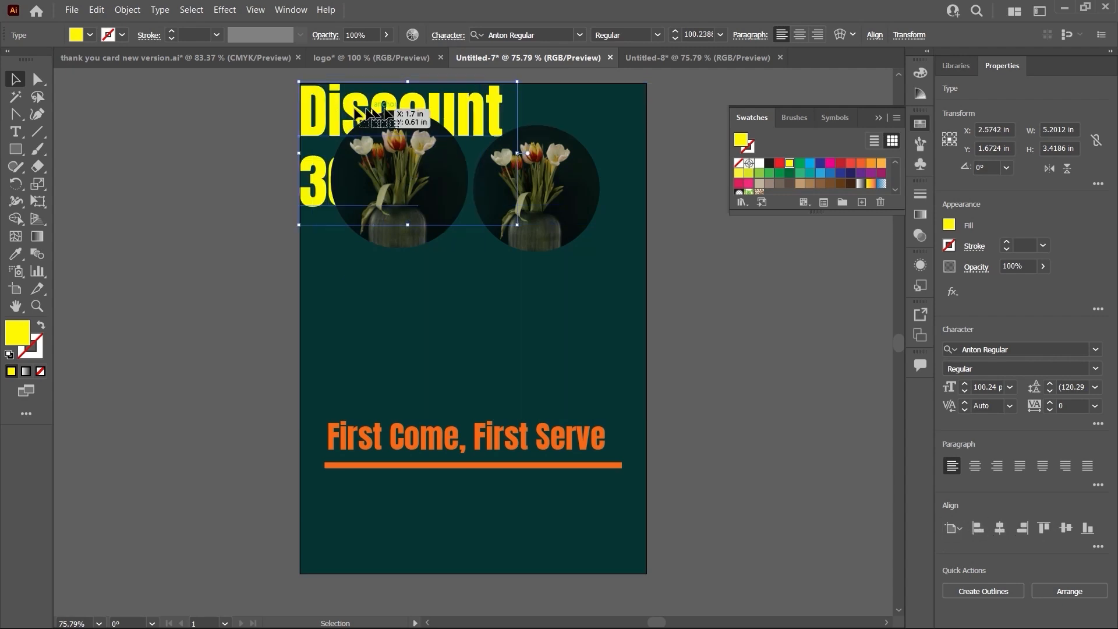
- Move the "Discount 30%" text back below the flower images and left-align it with the "First Come, First Serve" text
drag(401, 201, 469, 310)
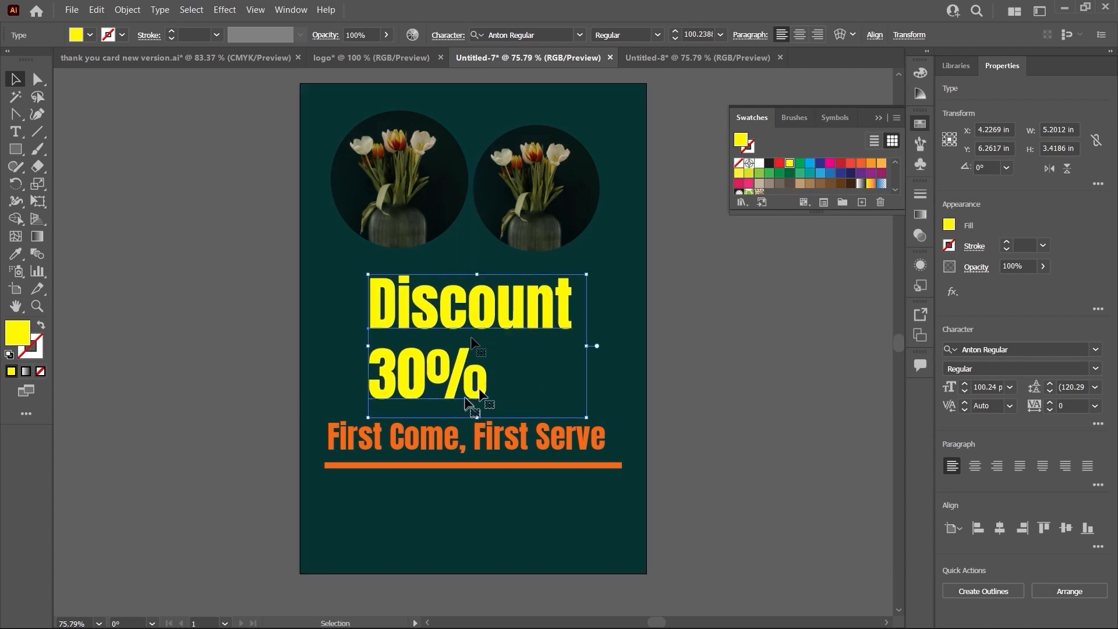
click(463, 433)
click(450, 327)
shift+click(445, 423)
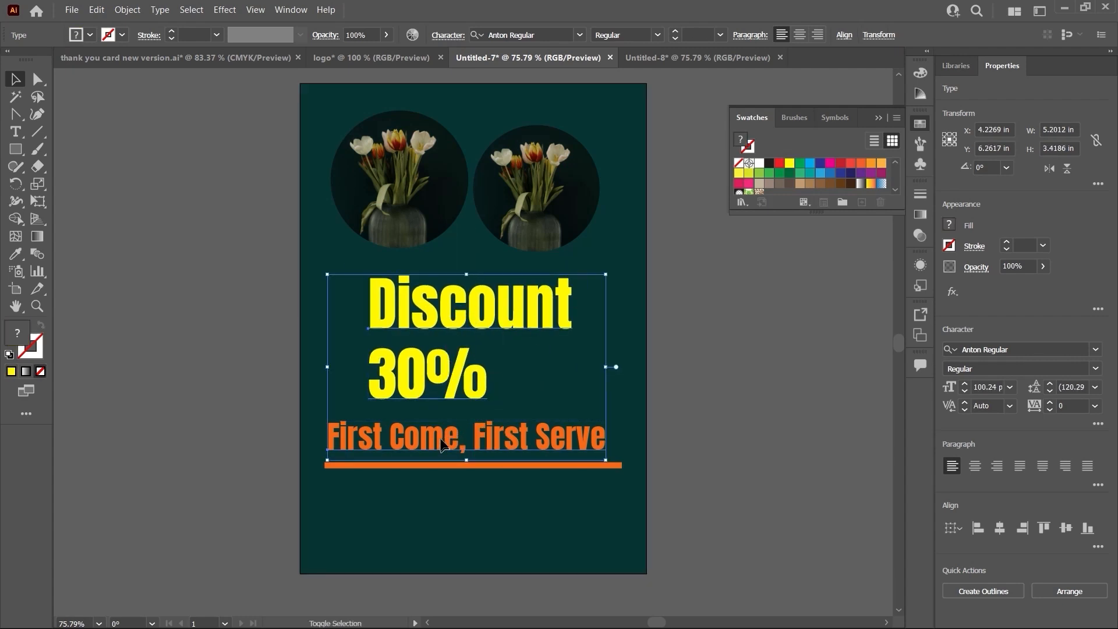
click(978, 528)
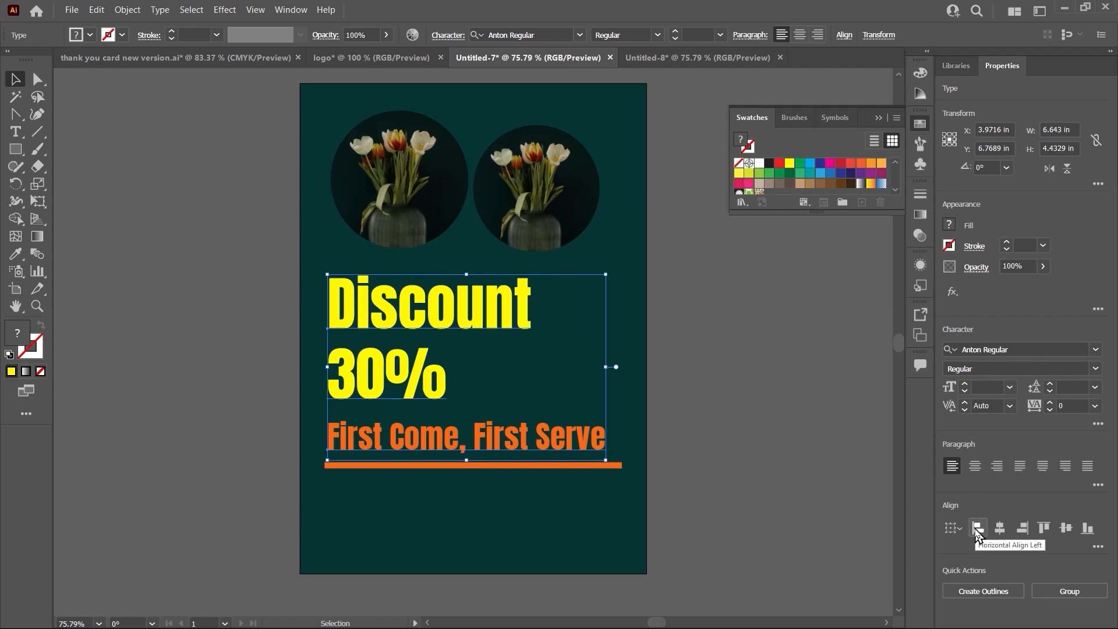
click(760, 380)
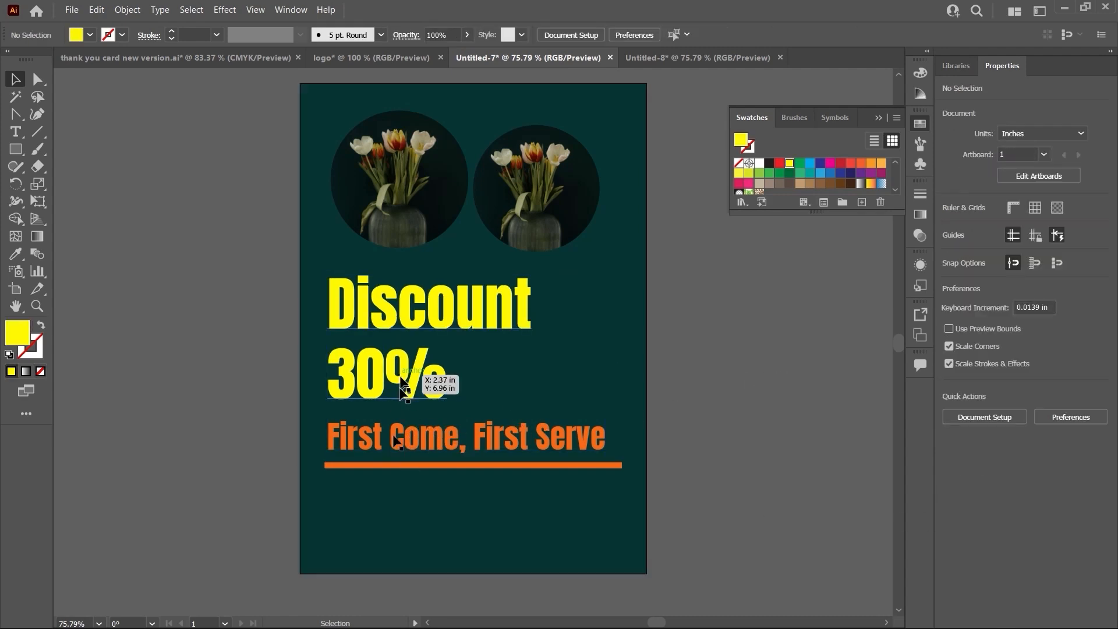
- Try centering the "Discount 30%" text and both circular flower images horizontally on each other, and undo the alignment
click(409, 318)
shift+click(398, 211)
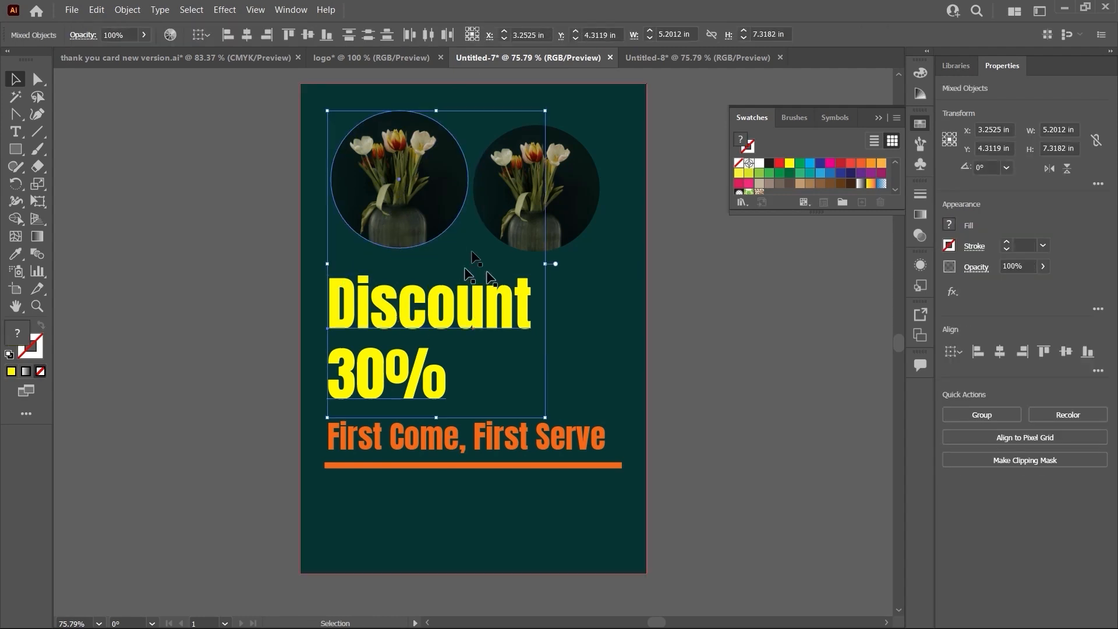
shift+click(539, 221)
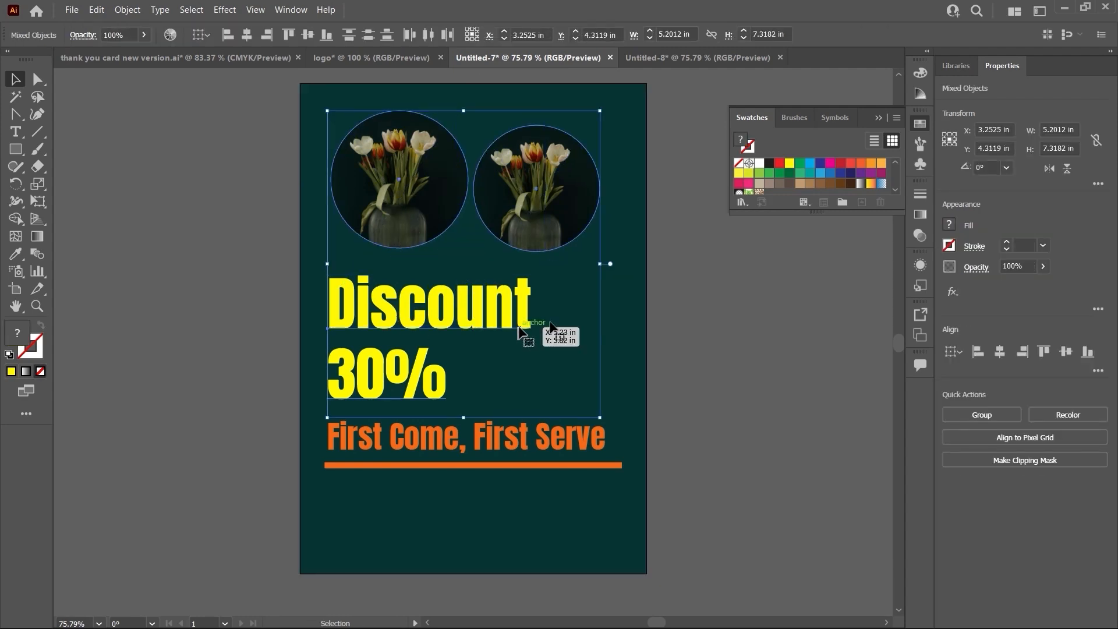
click(1000, 351)
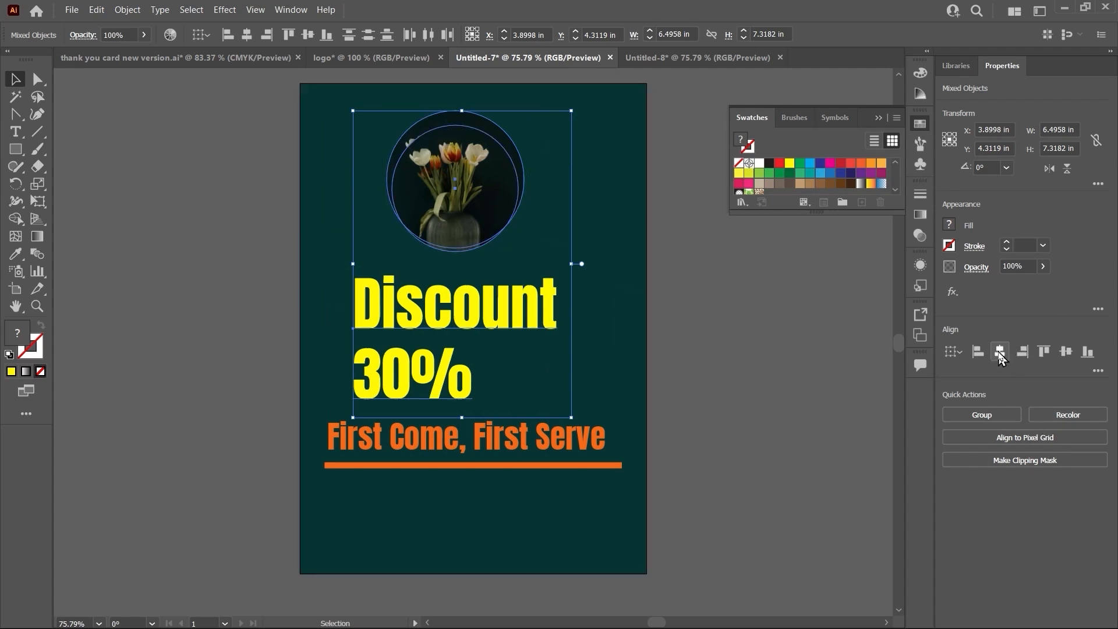
click(722, 300)
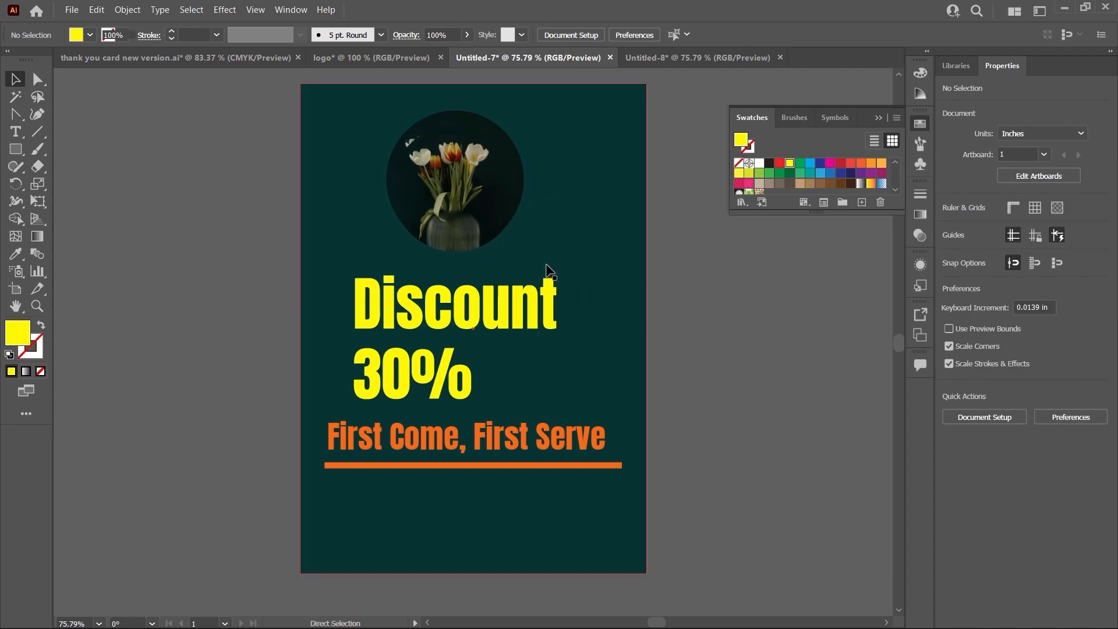
key(ctrl+z)
click(750, 395)
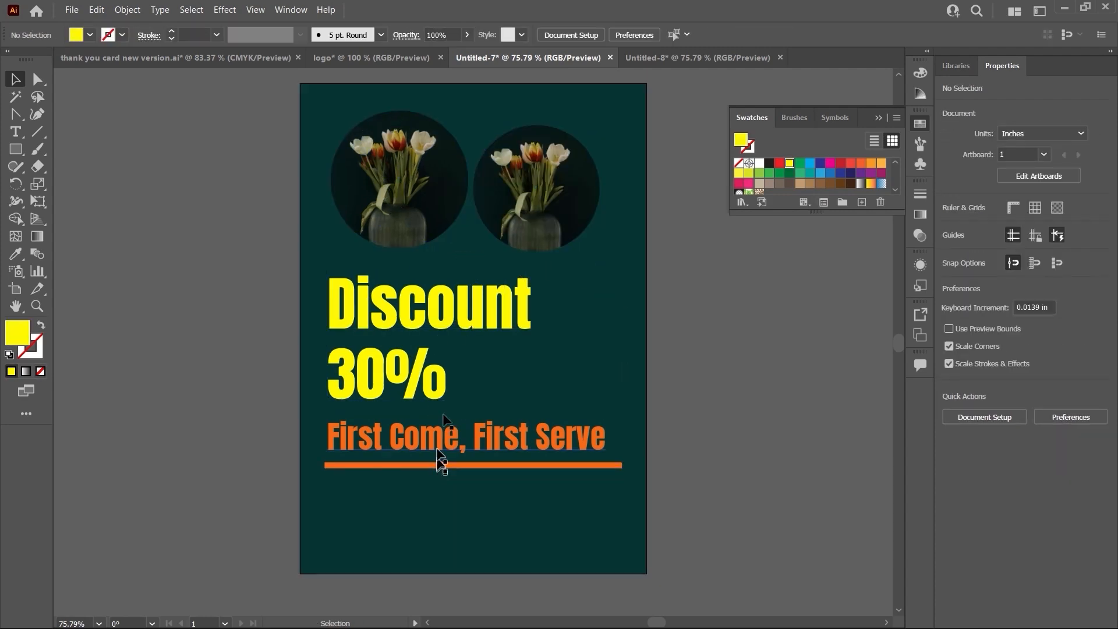
- Move the "Discount 30%" text to the right and center it horizontally with the "First Come, First Serve" text
drag(432, 380, 540, 374)
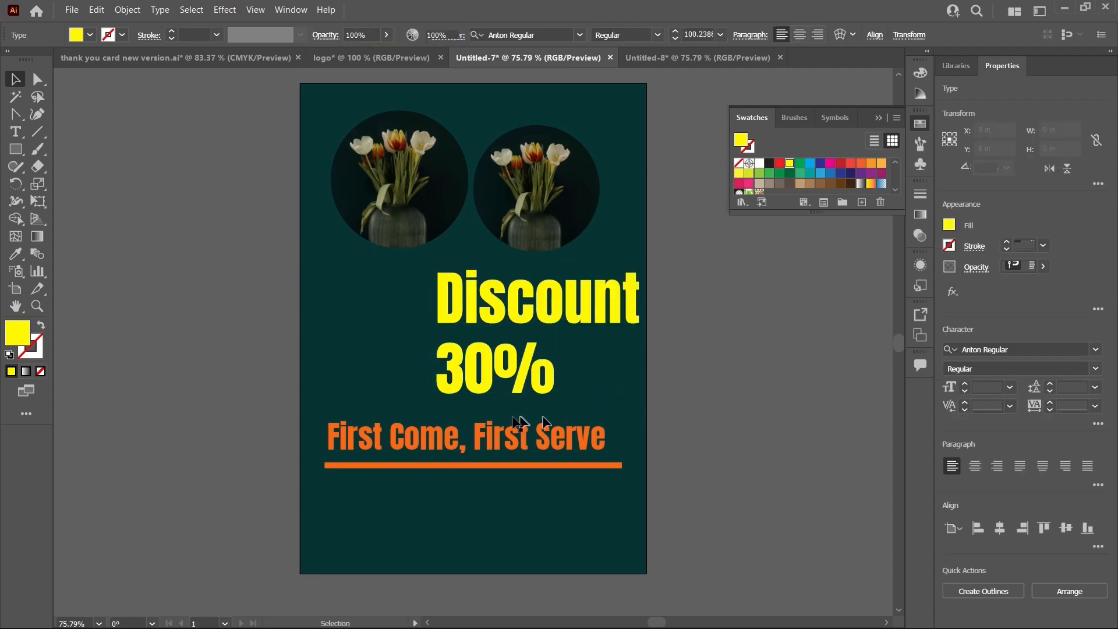
click(469, 436)
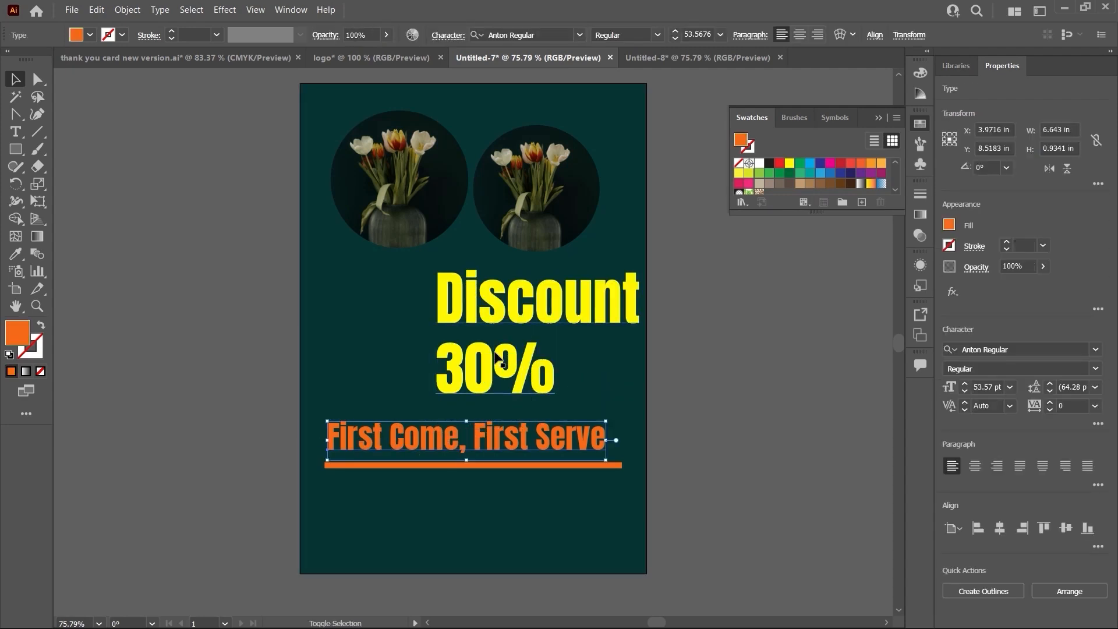
click(705, 429)
click(536, 437)
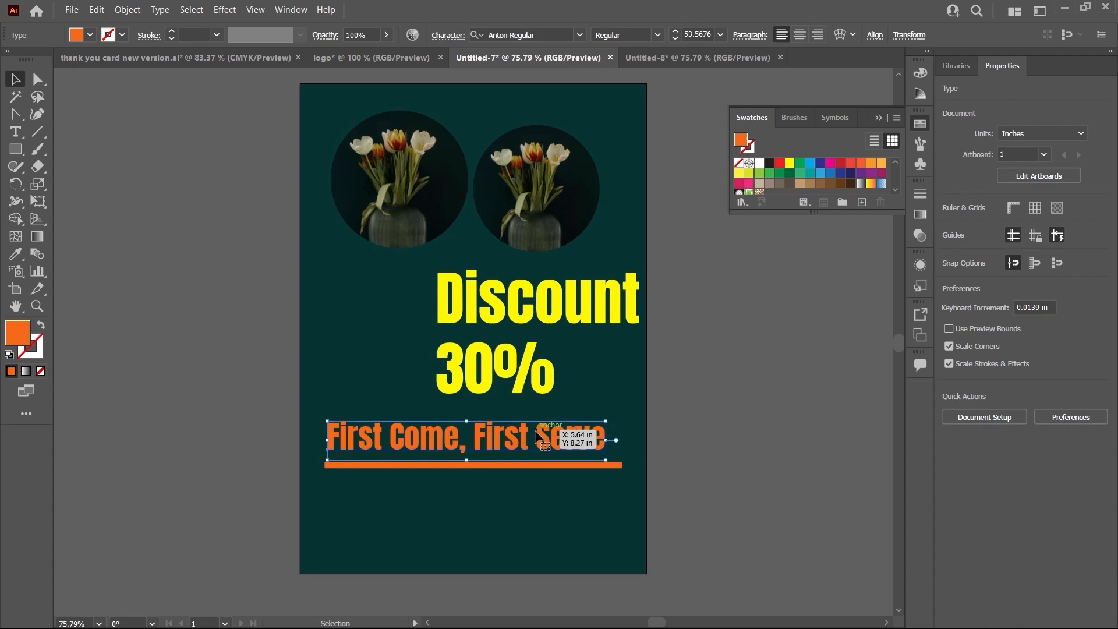
shift+click(488, 384)
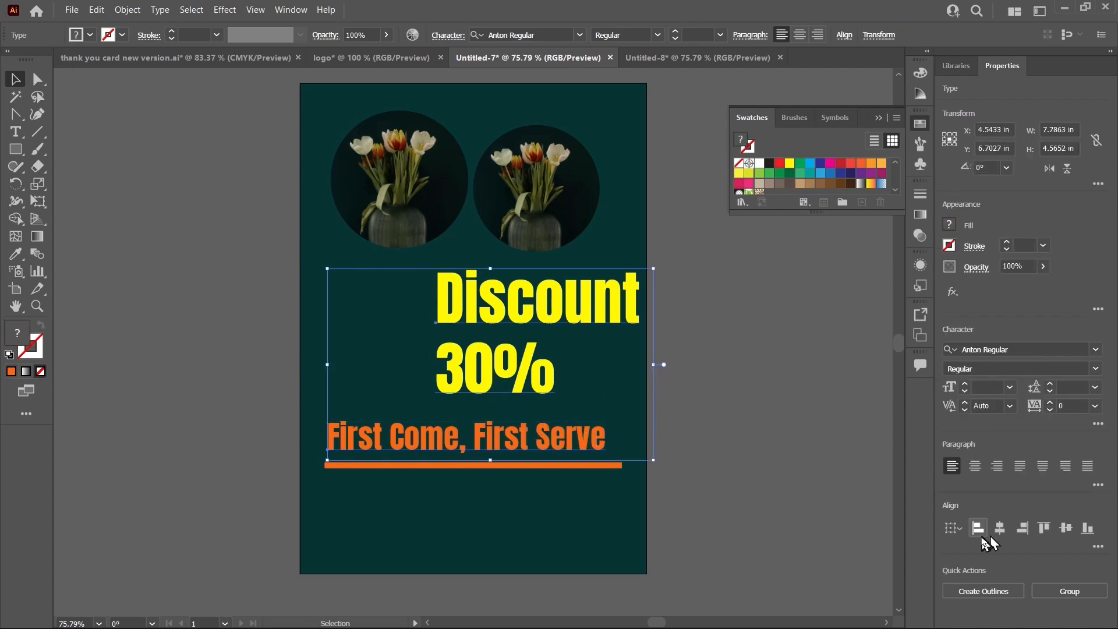
click(1000, 529)
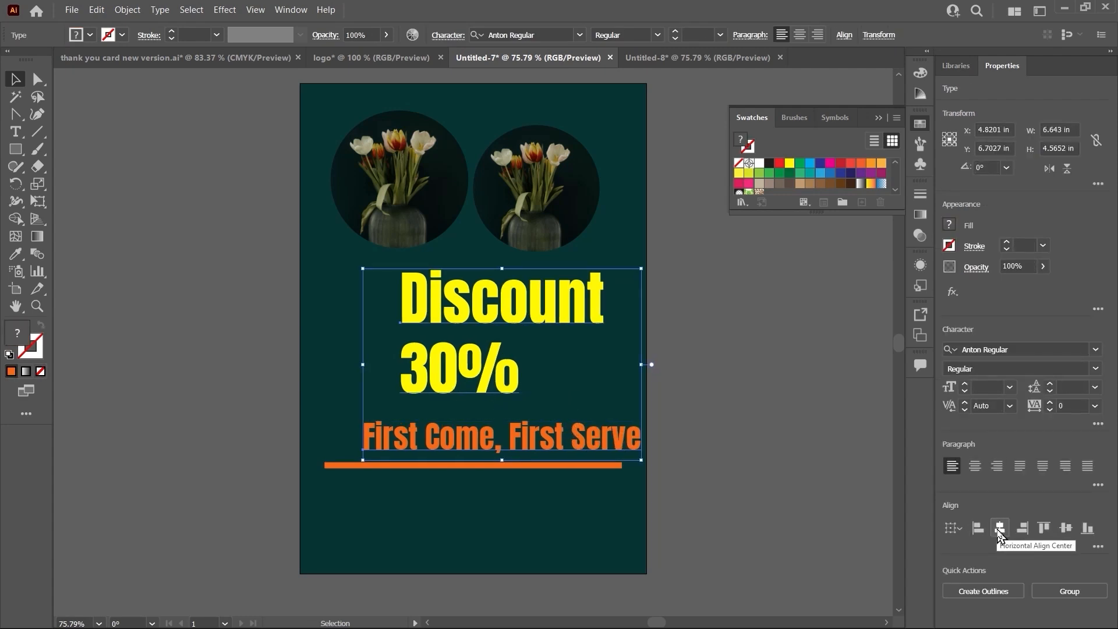
- Move the "Discount 30%" and "First Come, First Serve" texts together back to the left, under the flower images
click(569, 391)
click(494, 389)
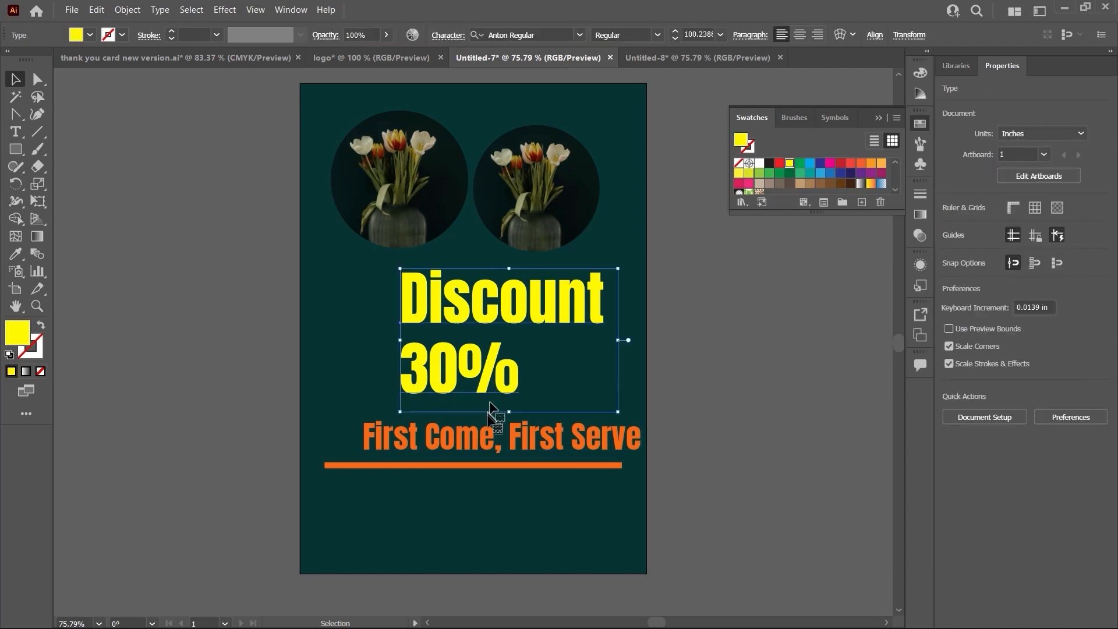
shift+click(495, 446)
drag(495, 445, 449, 443)
click(693, 417)
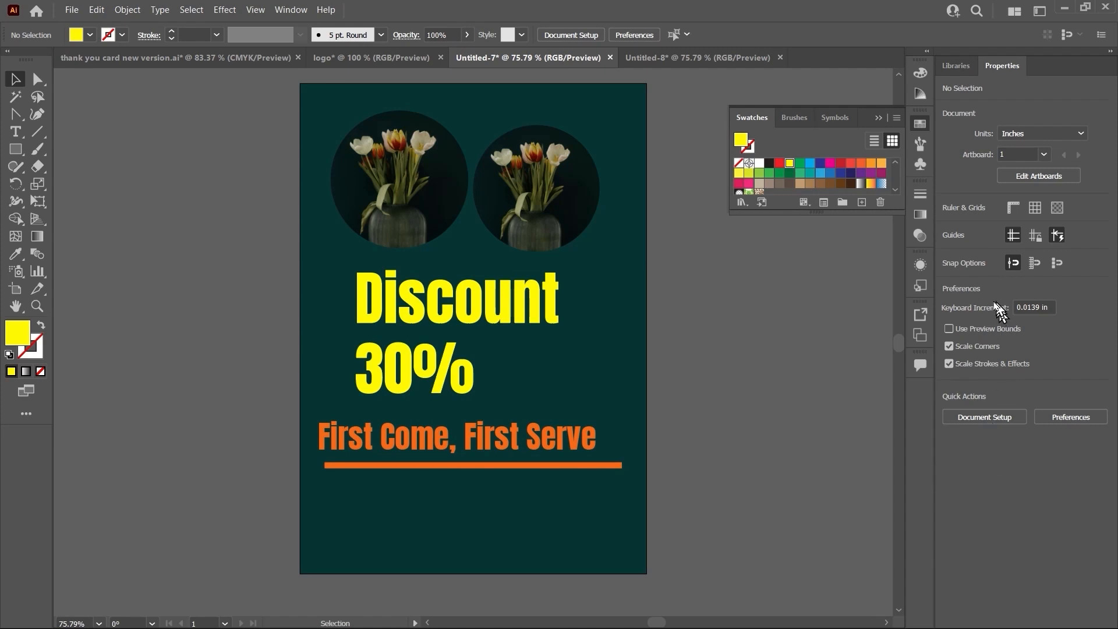
click(516, 323)
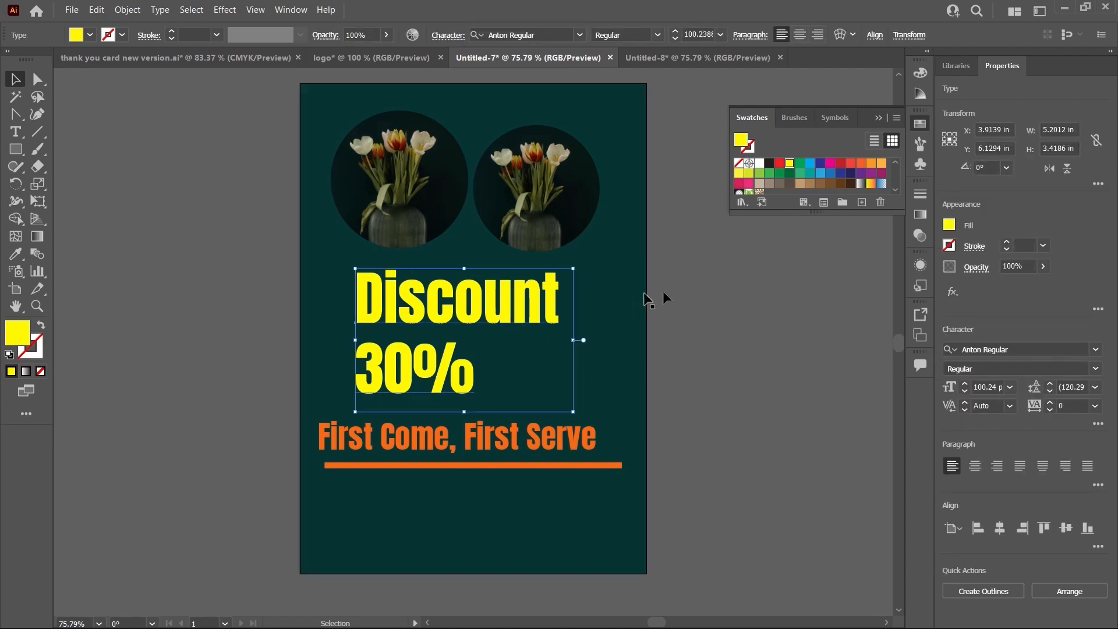
- Switch to the "Selling Flowers" poster and create a new blank document
click(668, 60)
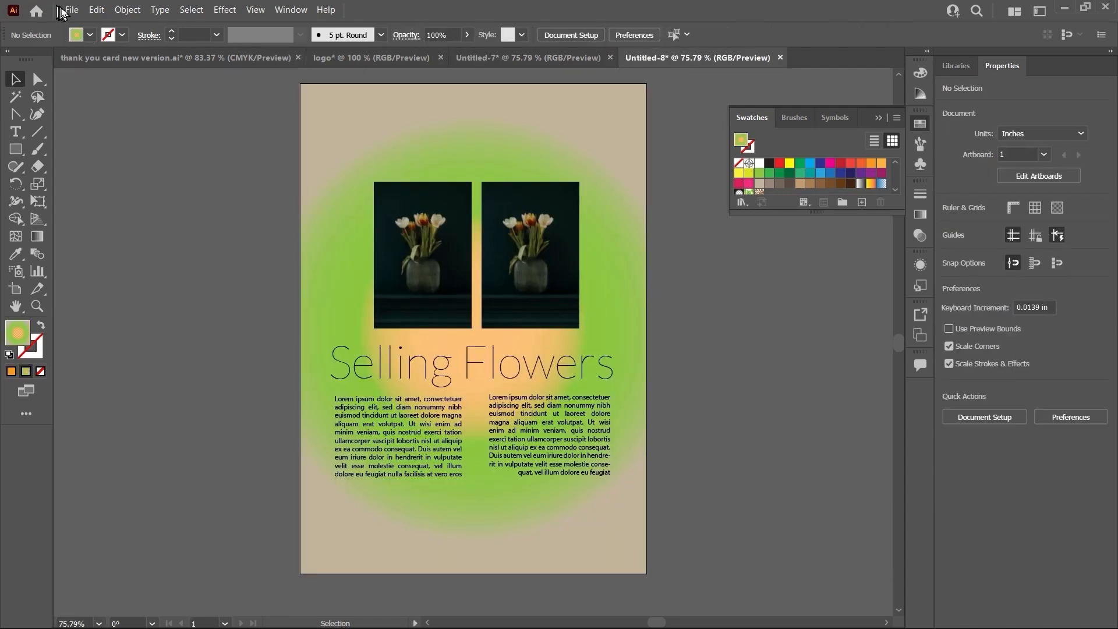
click(70, 10)
key(Escape)
key(ctrl+n)
click(945, 530)
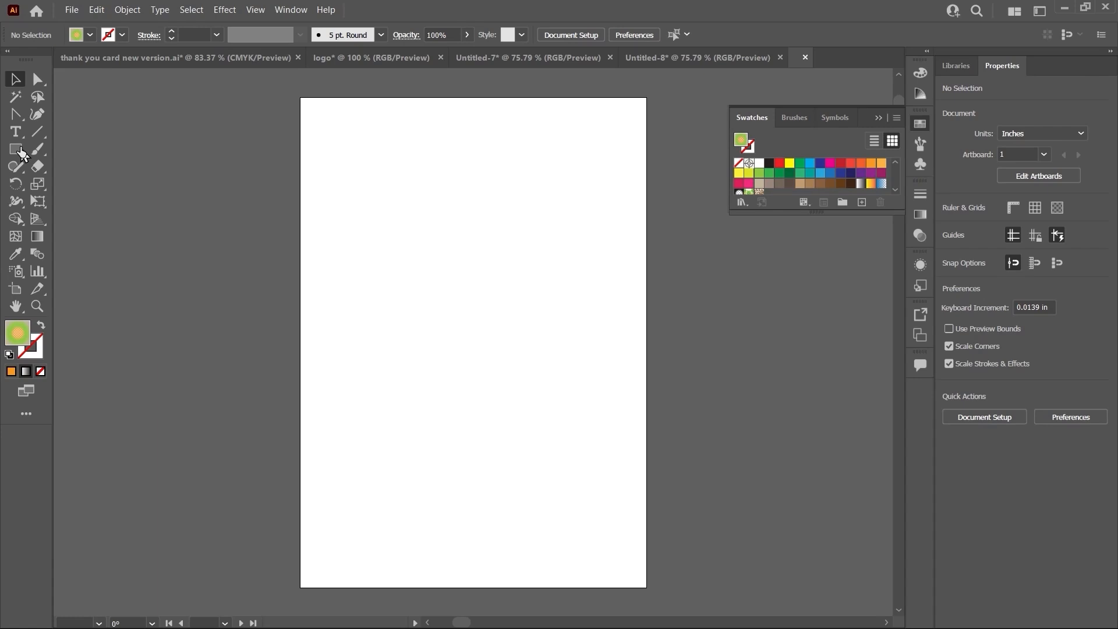
- Draw a rectangle about 4.6 by 3.2 in on the upper half of the artboard and fill it dark green
click(17, 153)
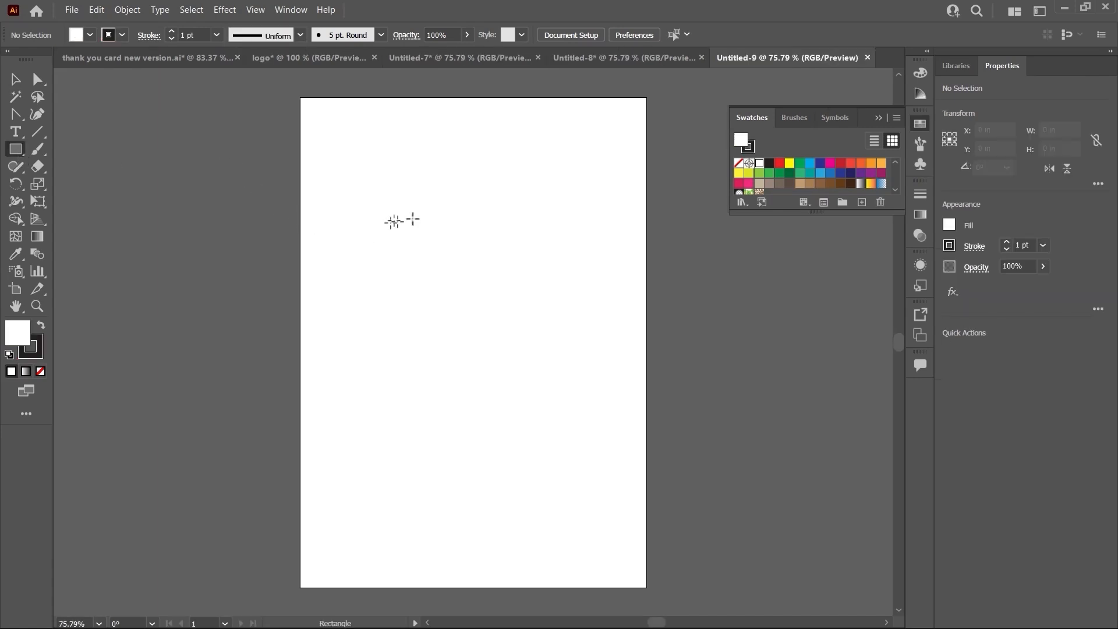
drag(368, 169, 562, 302)
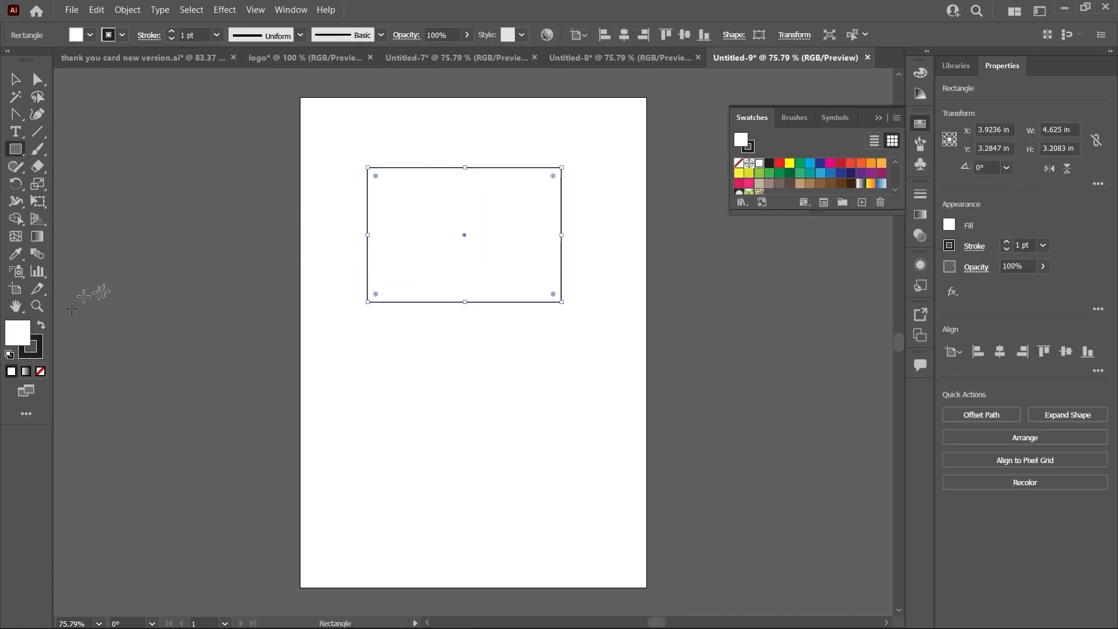
click(790, 165)
click(789, 172)
click(18, 79)
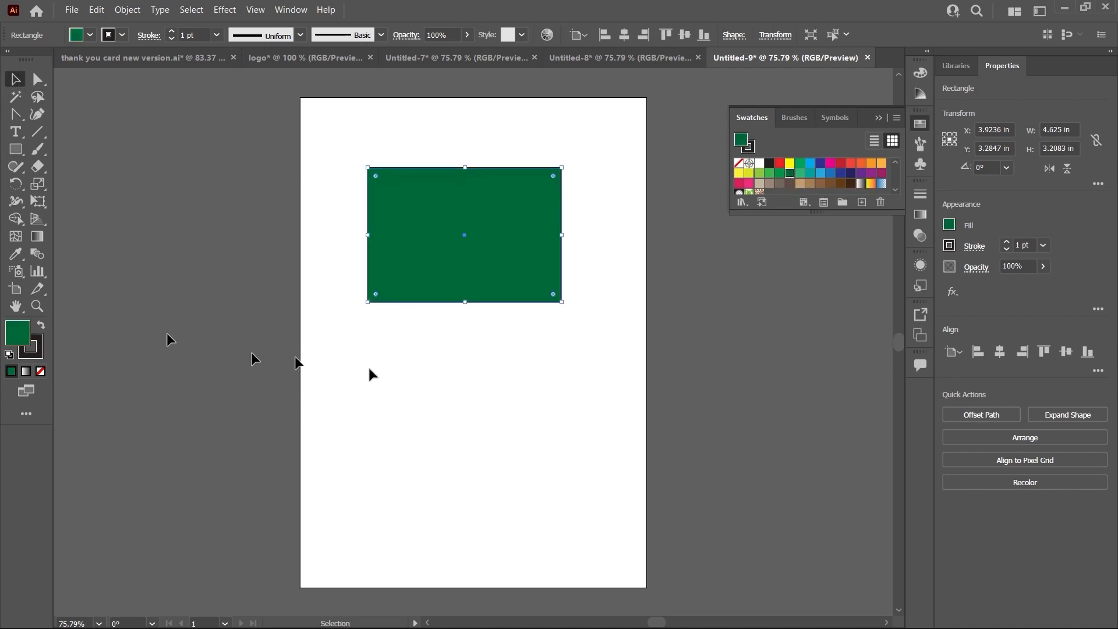
- Draw a circle about 2.9 in across below the green rectangle and fill it red
click(378, 357)
drag(16, 150, 90, 183)
drag(364, 337, 487, 452)
key(v)
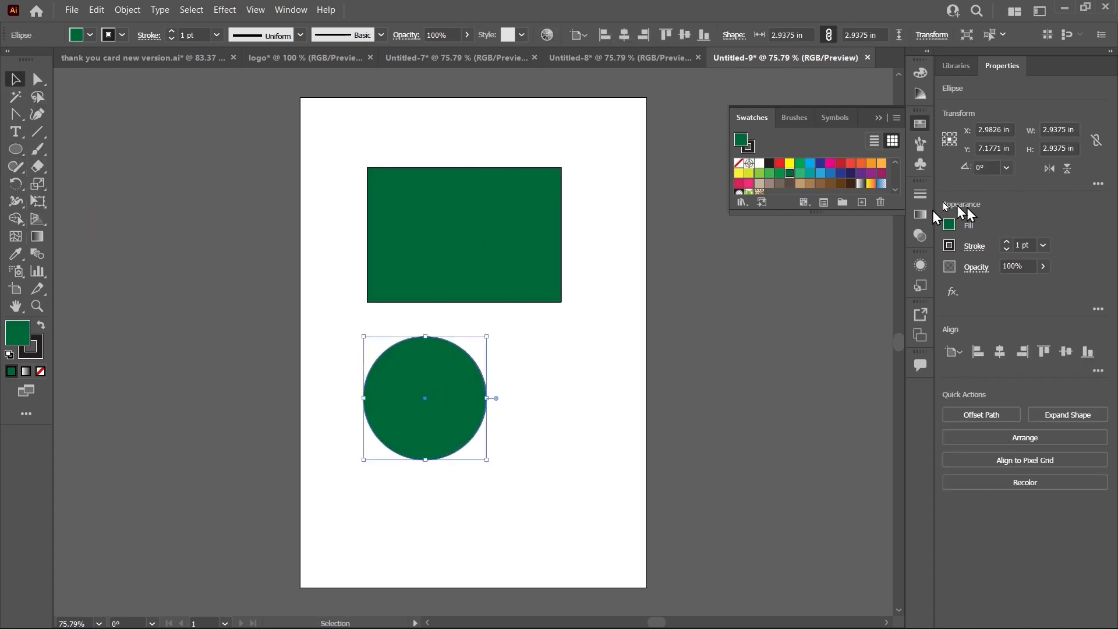
click(851, 166)
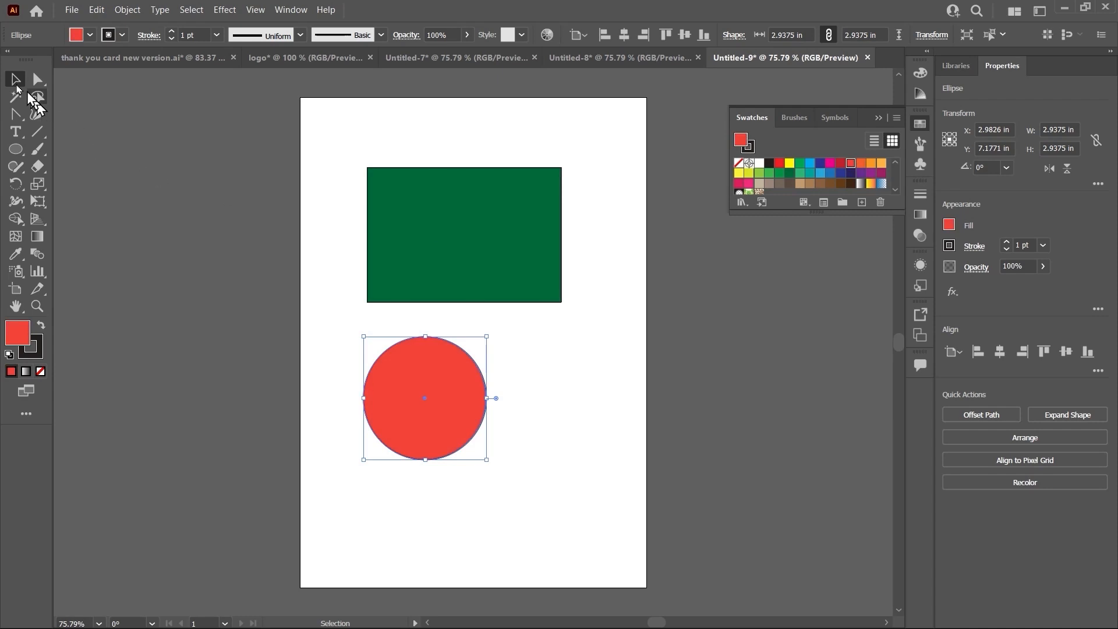
- Shift the green rectangle down and move the red circle up so it overlaps the rectangle's lower edge
drag(515, 233, 507, 263)
drag(451, 402, 477, 320)
click(594, 186)
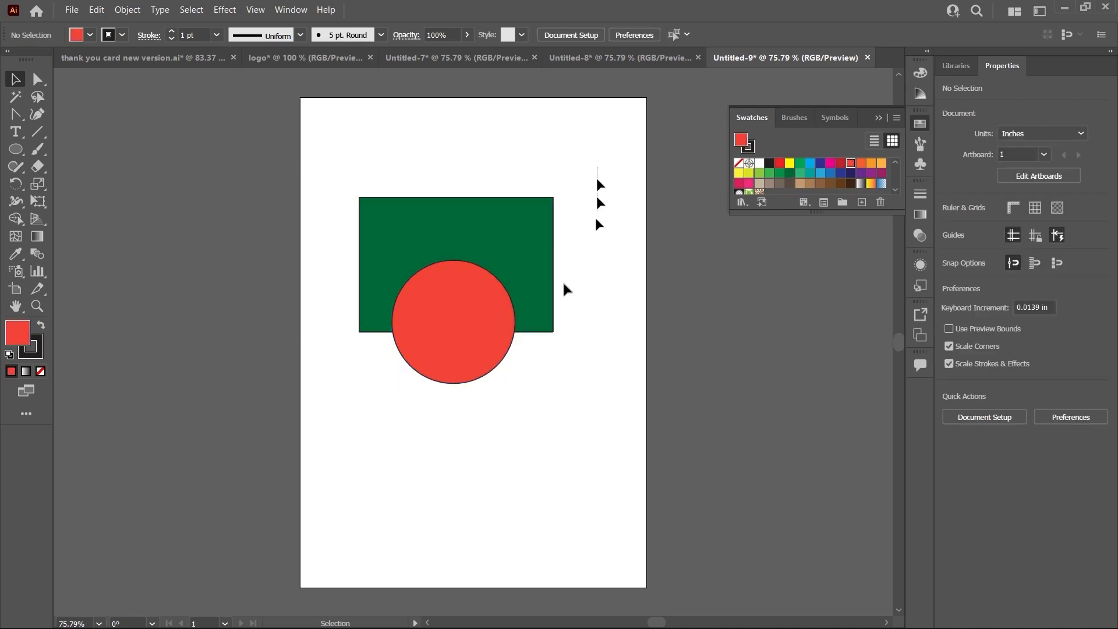
- Try merging the rectangle and circle with the Pathfinder Unite operation, and undo it
drag(590, 223, 379, 344)
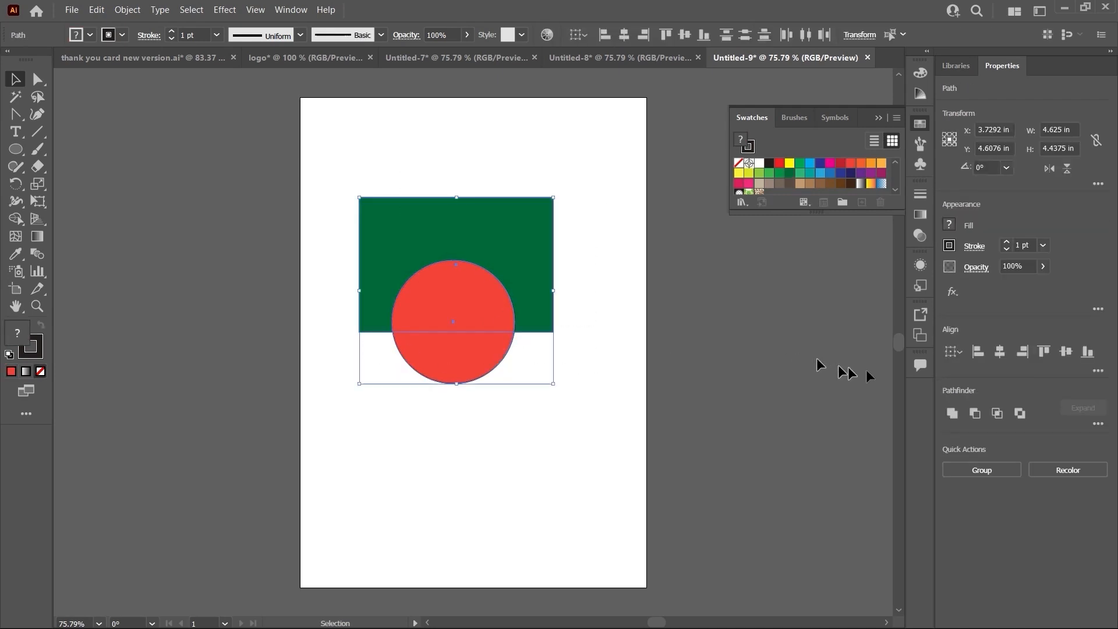
click(953, 413)
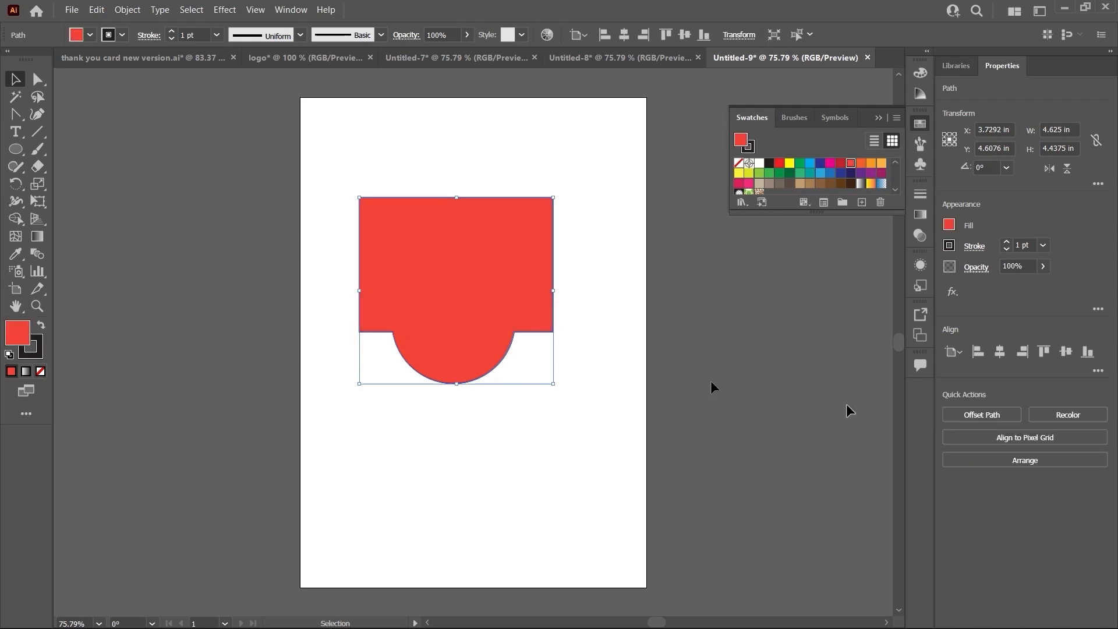
click(569, 398)
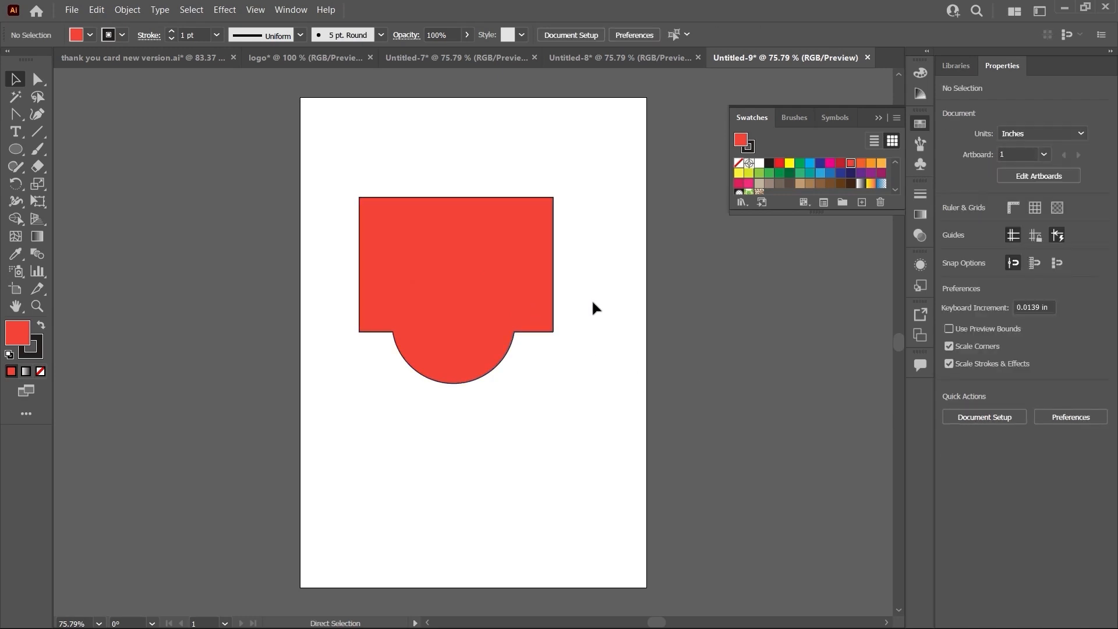
key(ctrl+z)
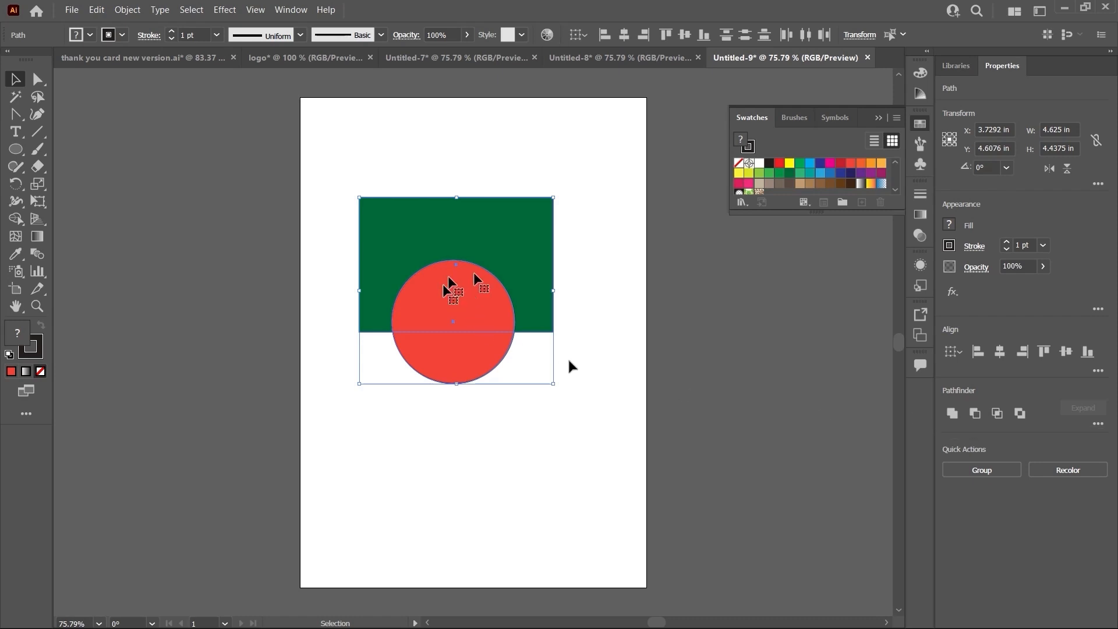
- Try cutting the circle out of the rectangle with the Pathfinder Minus Front operation, and undo it
click(975, 412)
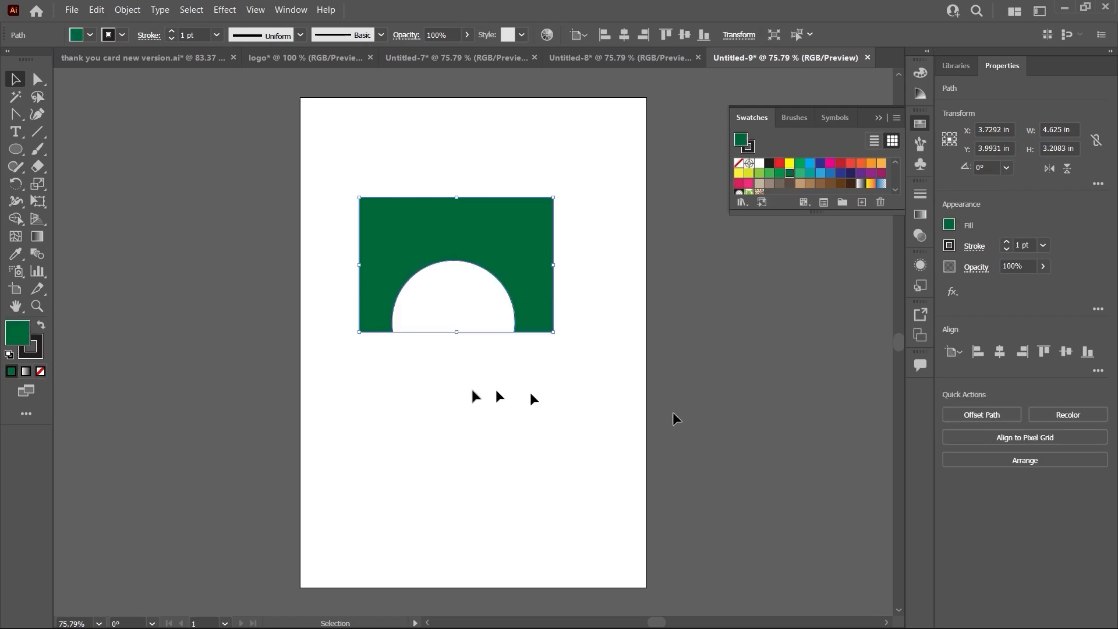
click(514, 365)
key(ctrl+z)
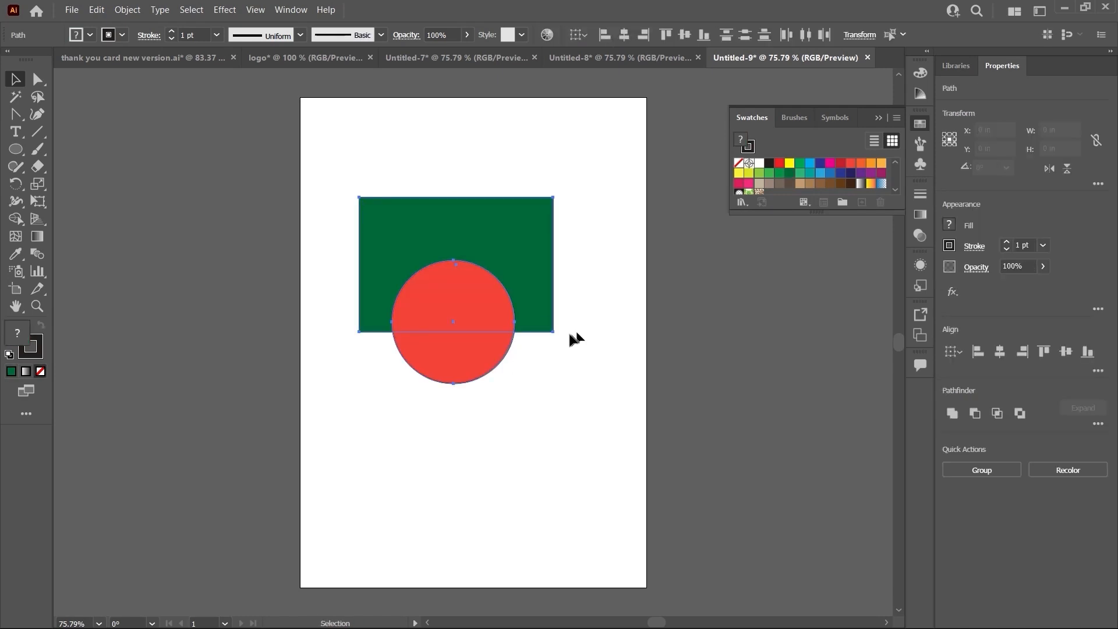
- Try keeping only the overlap of the rectangle and circle with the Pathfinder Intersect operation, and undo it
click(995, 414)
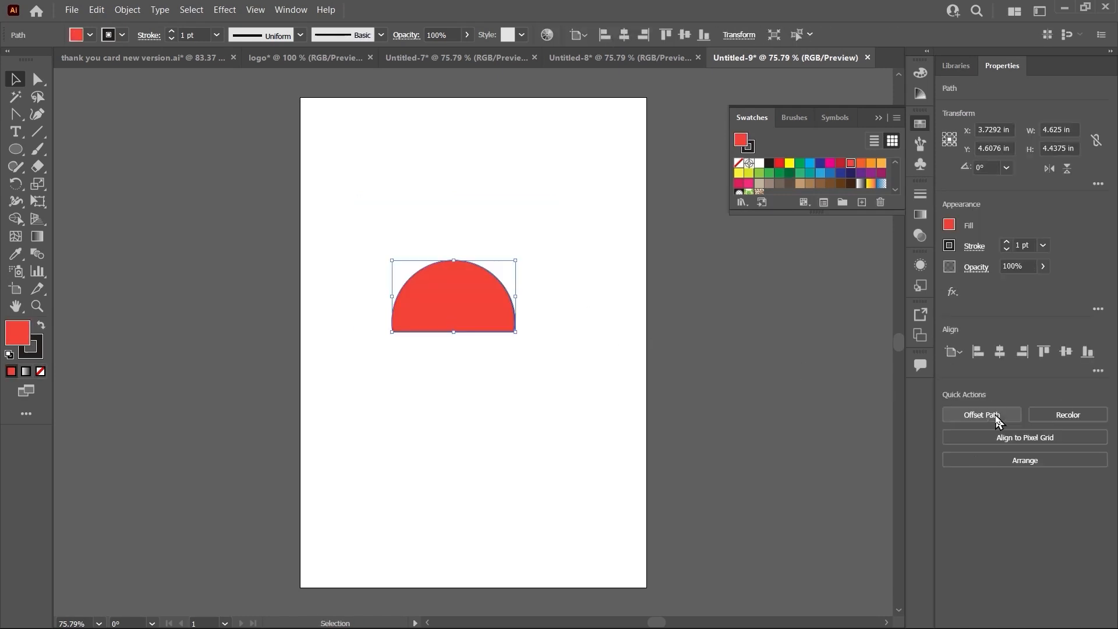
click(442, 256)
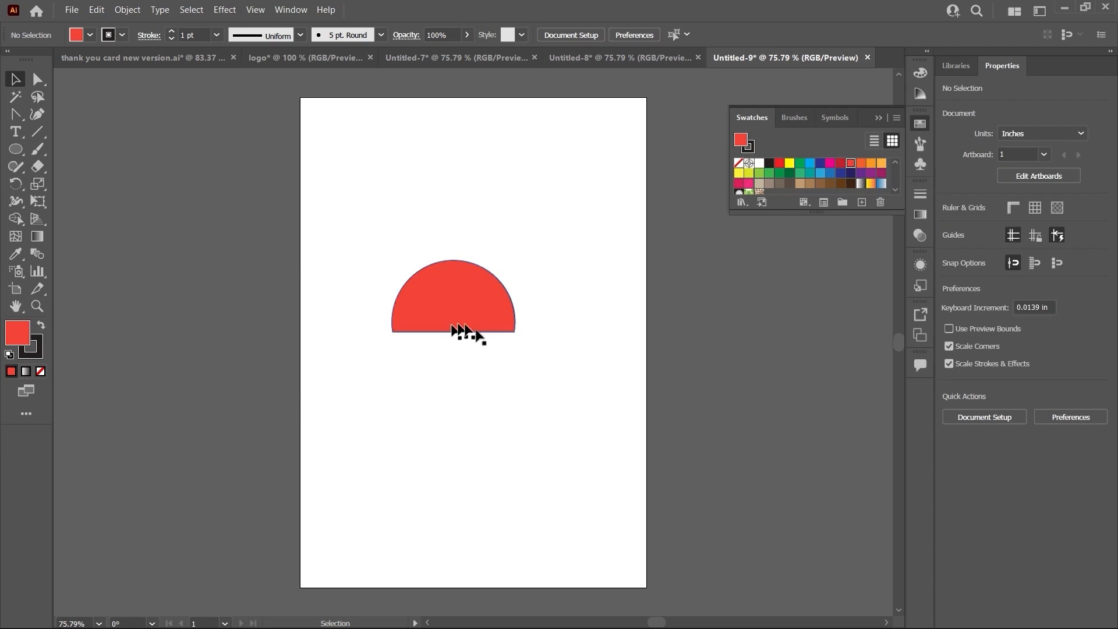
key(ctrl+z)
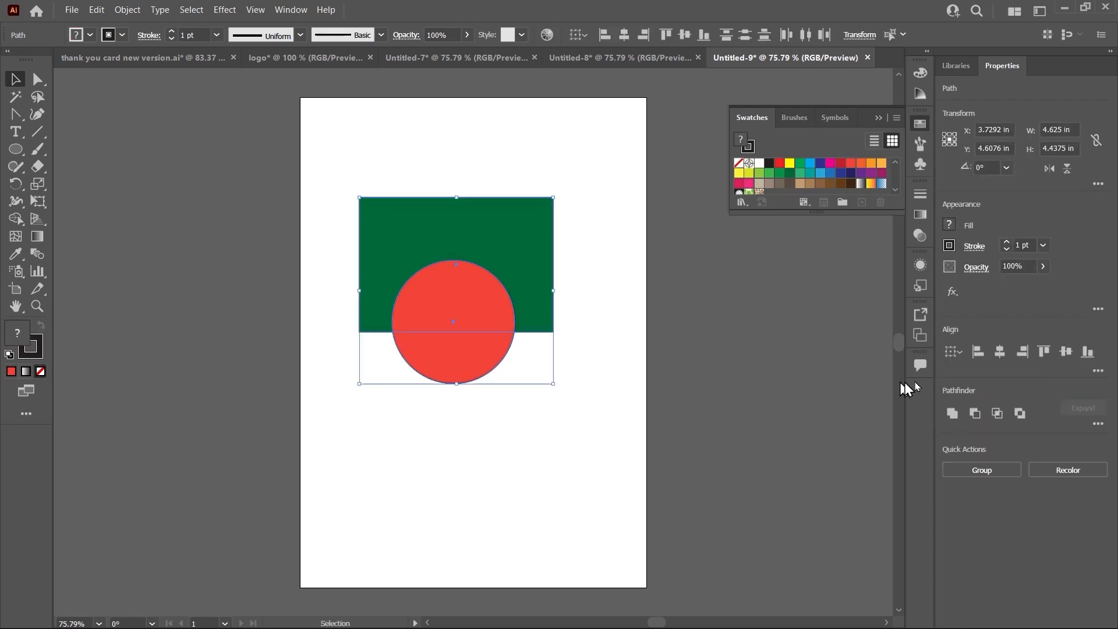
- Try removing the overlap of the rectangle and circle with the Pathfinder Exclude operation, move the result, and undo the changes
click(1019, 412)
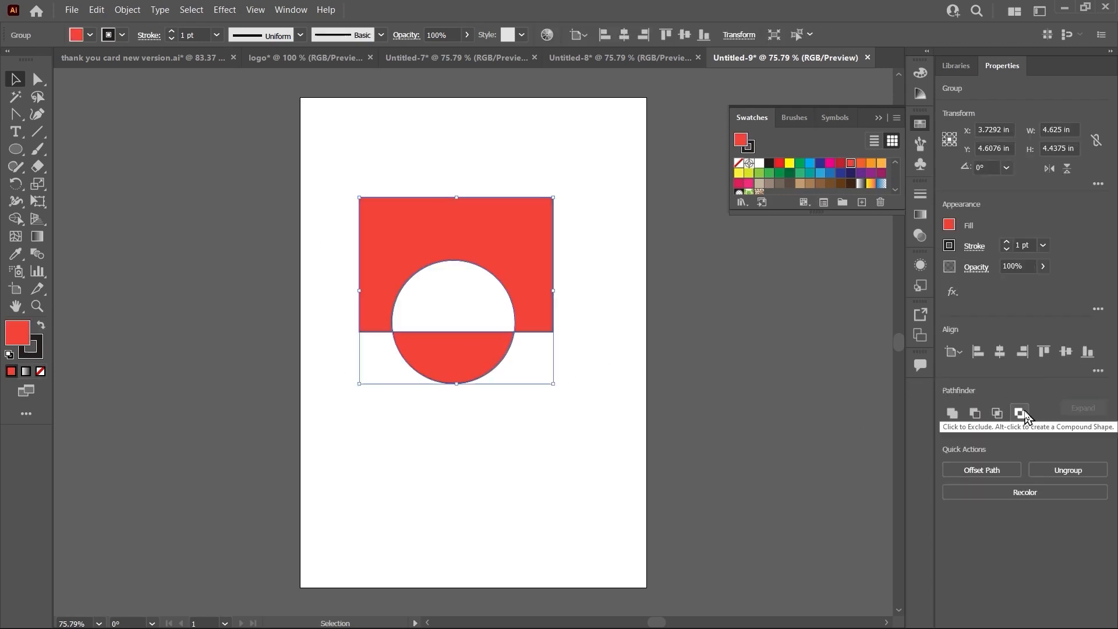
click(611, 417)
drag(471, 341, 476, 364)
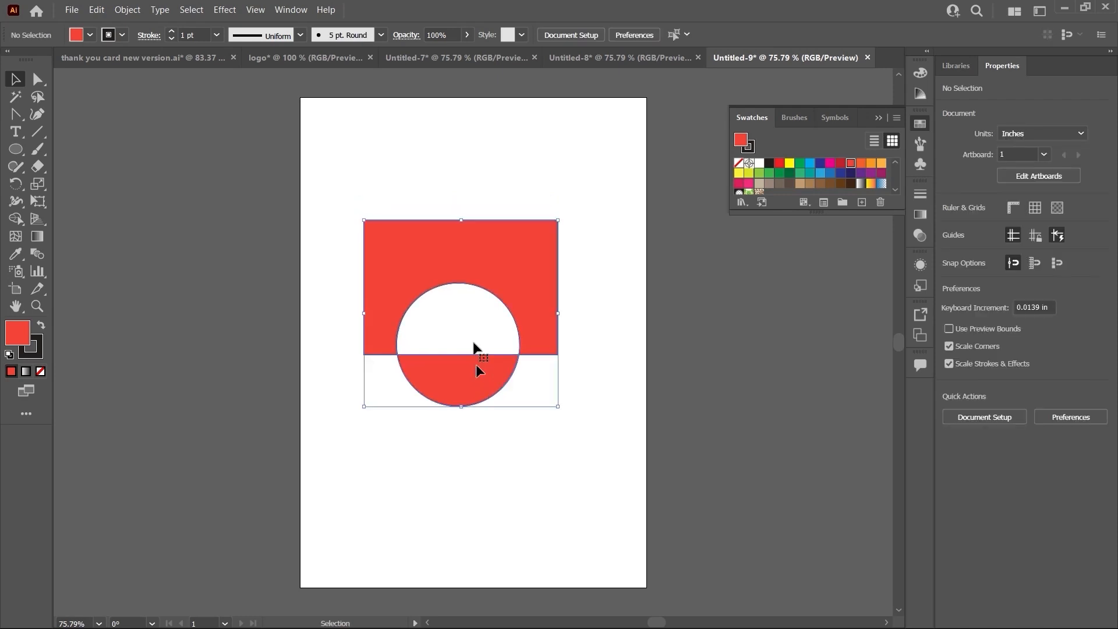
click(448, 326)
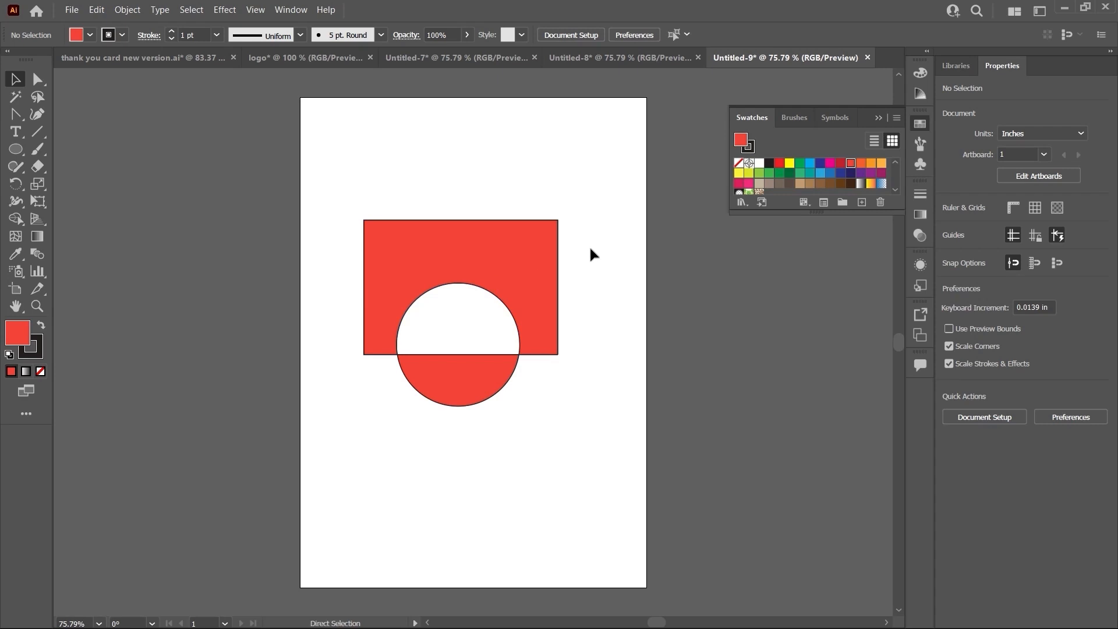
key(ctrl+z)
key(ctrl+z)
key(ctrl+z)
key(ctrl+z)
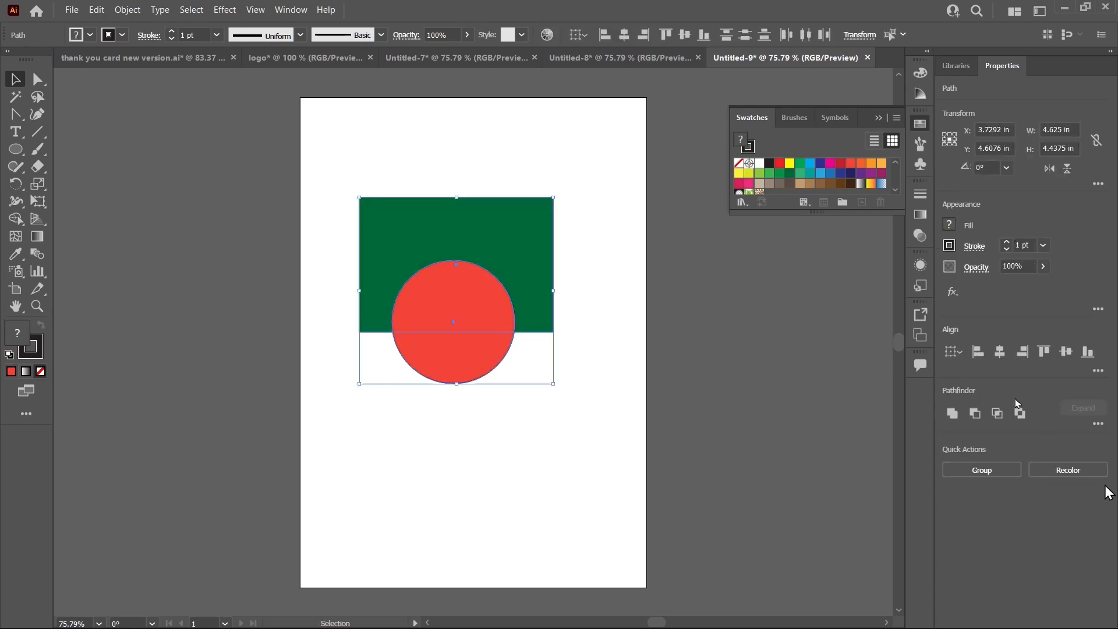
- Move the green rectangle across the artboard's left edge and place two red circles of equal size overlapping vertically
click(565, 434)
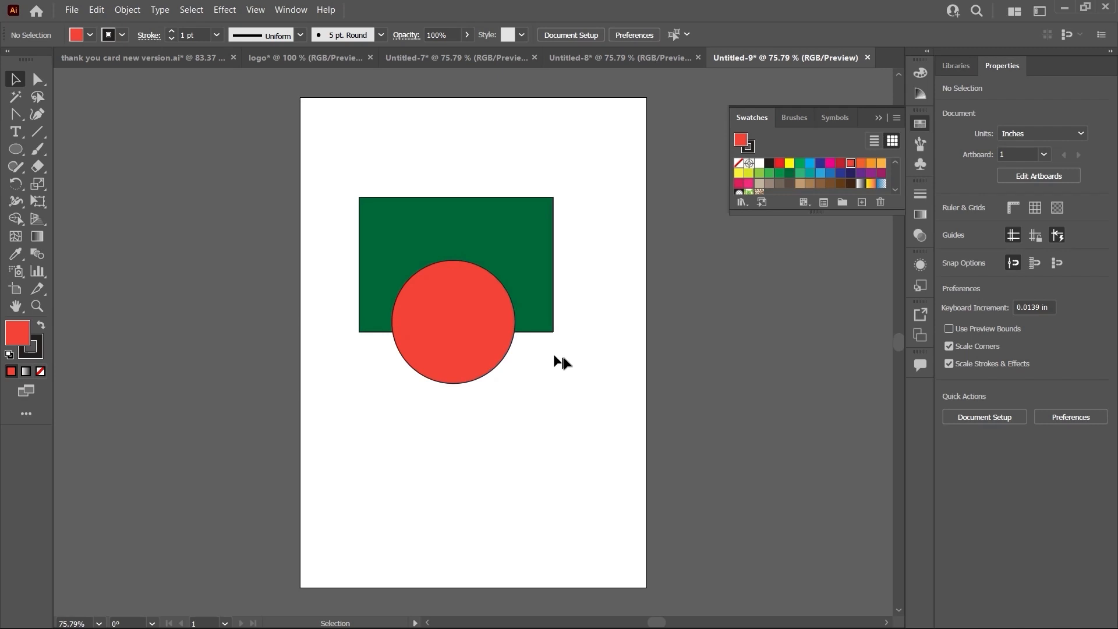
drag(442, 313, 445, 201)
click(546, 214)
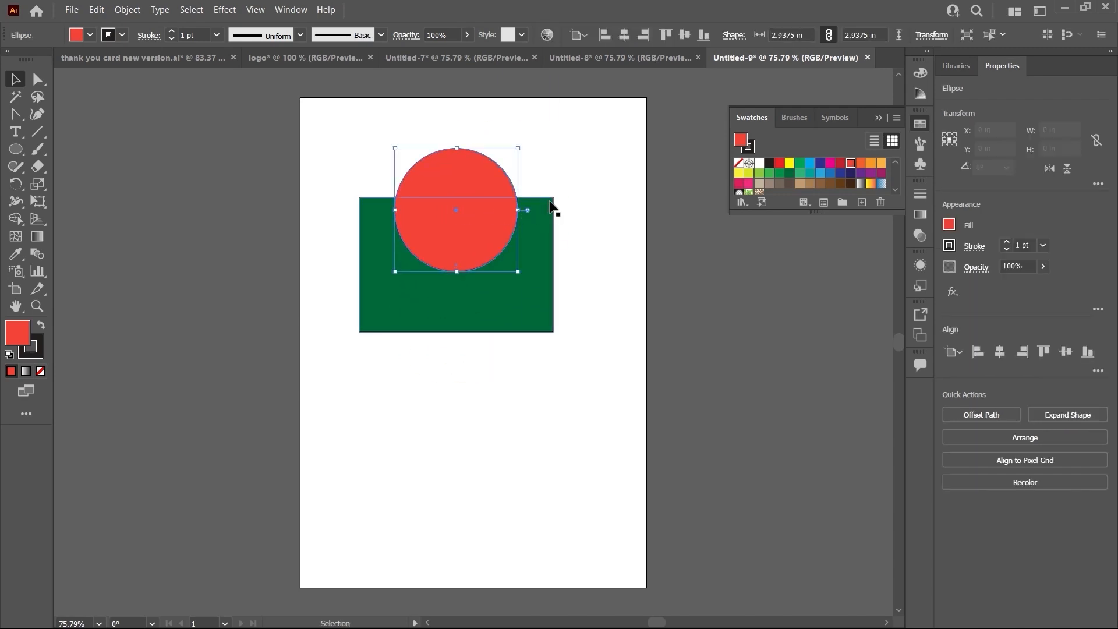
click(511, 454)
drag(491, 328, 325, 384)
drag(462, 225, 508, 243)
click(581, 210)
- Intersect the two red circles into a leaf shape and enlarge it to about 2.4 by 0.9 in
drag(581, 210, 392, 357)
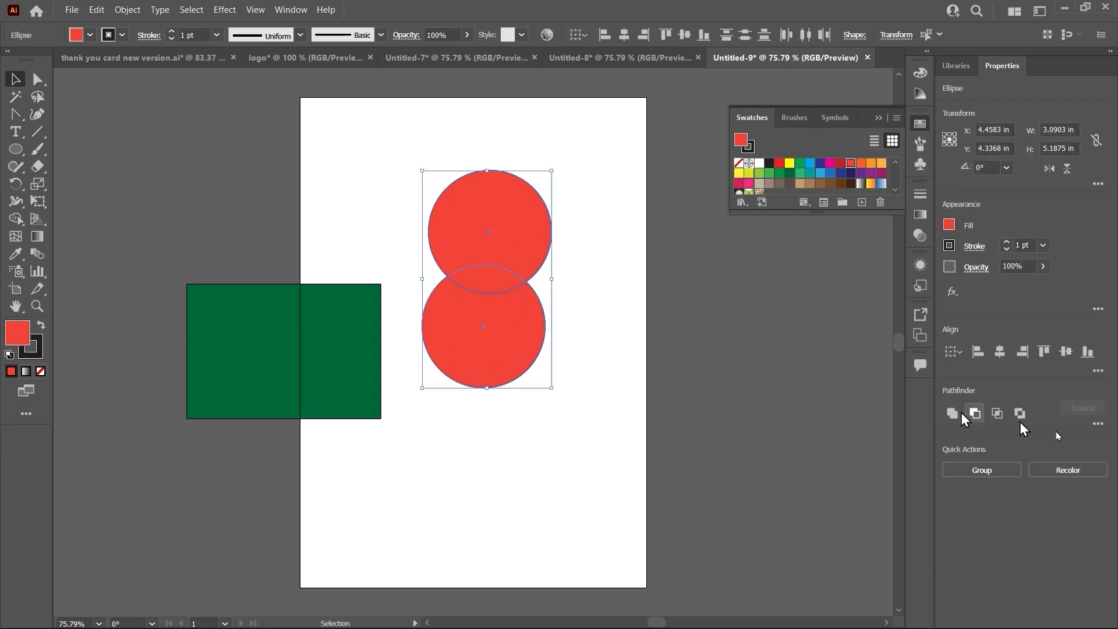
click(998, 413)
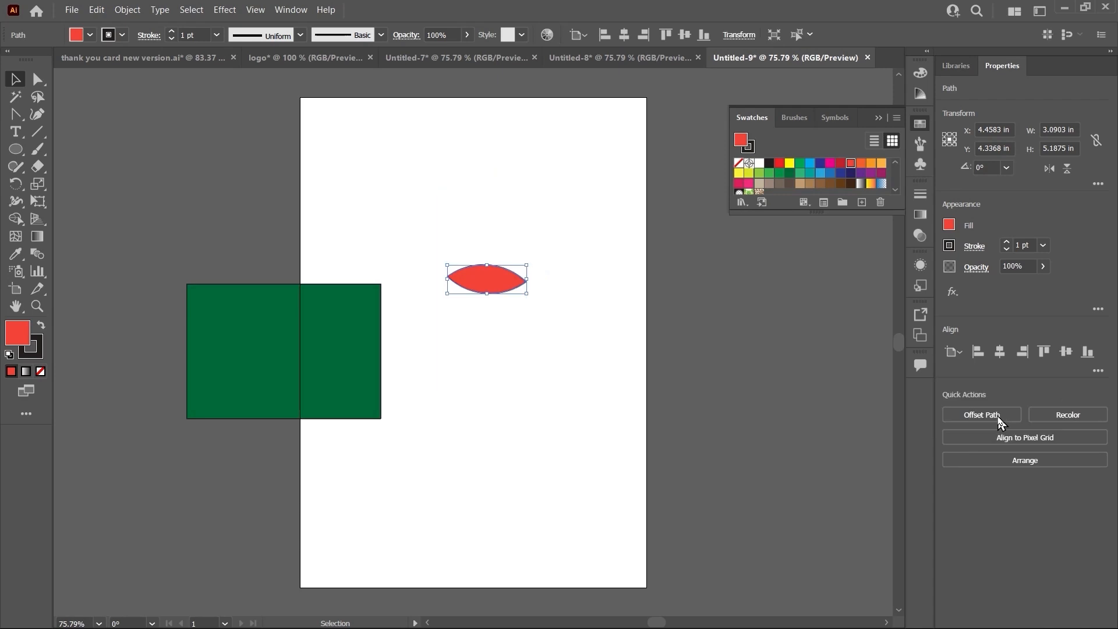
click(551, 227)
drag(548, 223, 463, 313)
drag(530, 285, 550, 282)
click(579, 245)
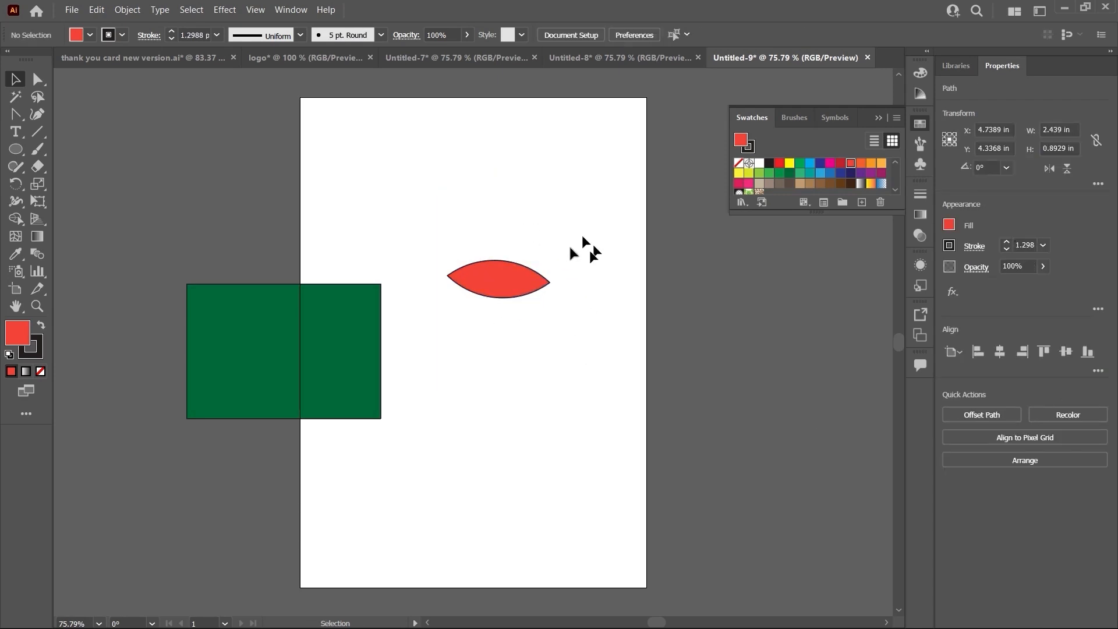
- Move the green rectangle further up and left so most of it lies off the artboard
drag(306, 359, 264, 330)
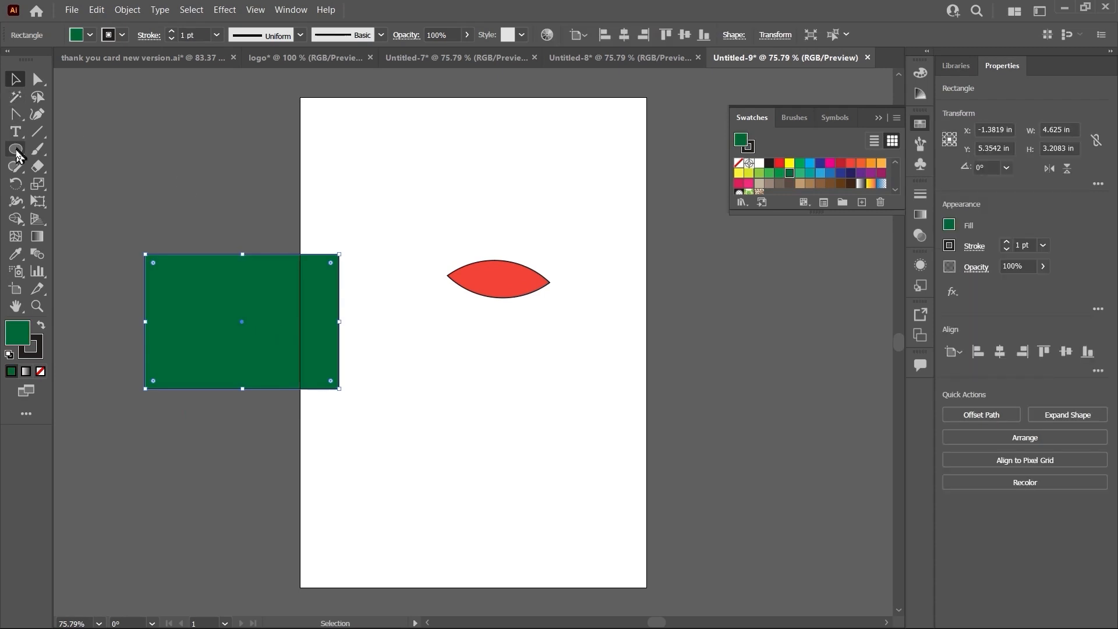
- Draw a green circle about 4.76 in wide, position it over the red leaf shape and send it to the back
click(16, 149)
drag(426, 190, 625, 388)
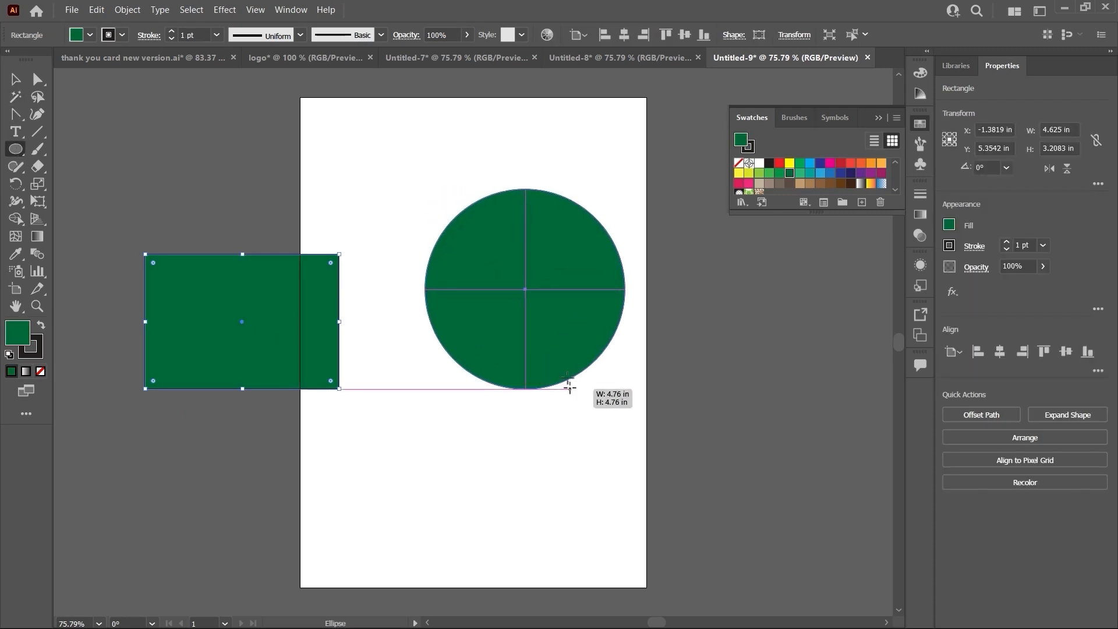
click(16, 80)
drag(527, 289, 504, 272)
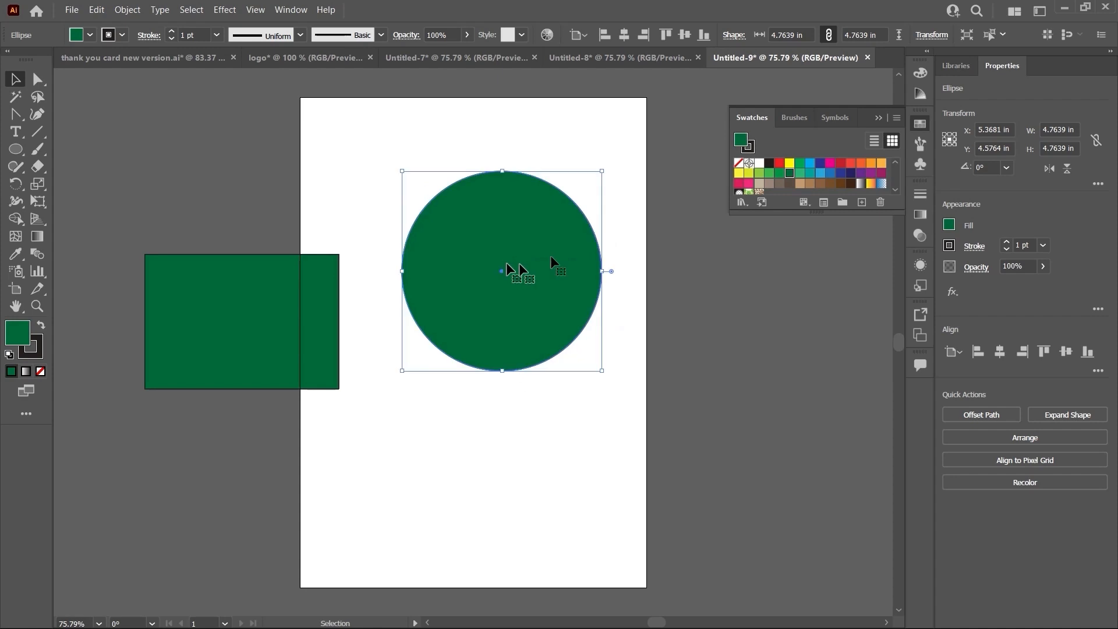
right_click(553, 252)
mouse_move(699, 506)
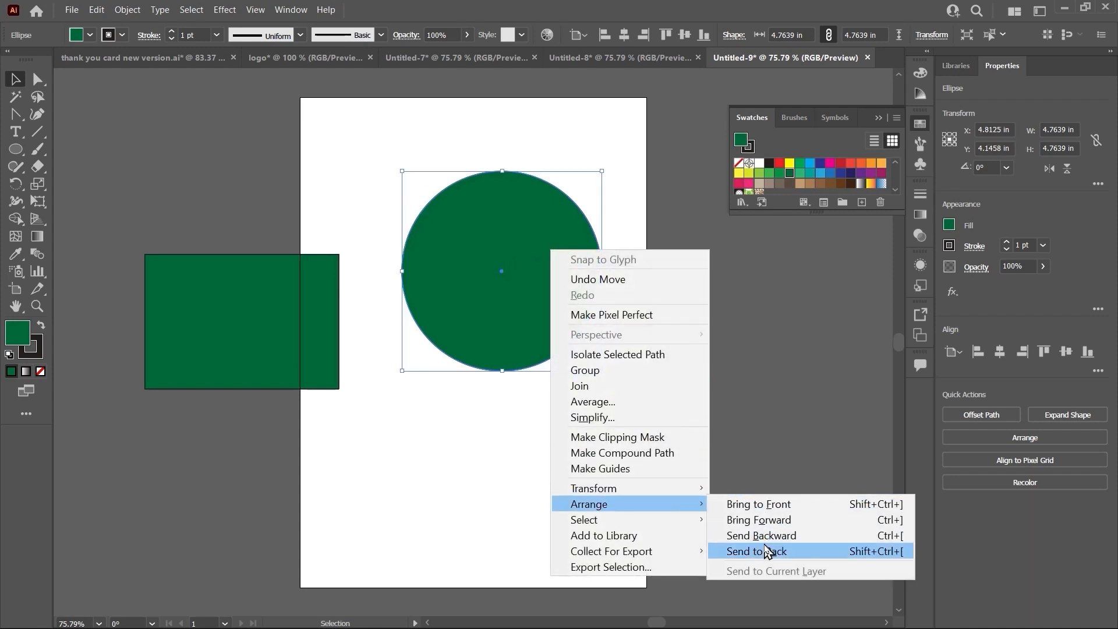
click(751, 551)
- Move the red leaf shape down into the lower part of the green circle as a mouth
click(542, 497)
drag(500, 287, 500, 316)
click(622, 250)
- Place two red circular eyes about 0.66 in wide in the upper part of the green face and rotate the whole face slightly counterclockwise
click(14, 150)
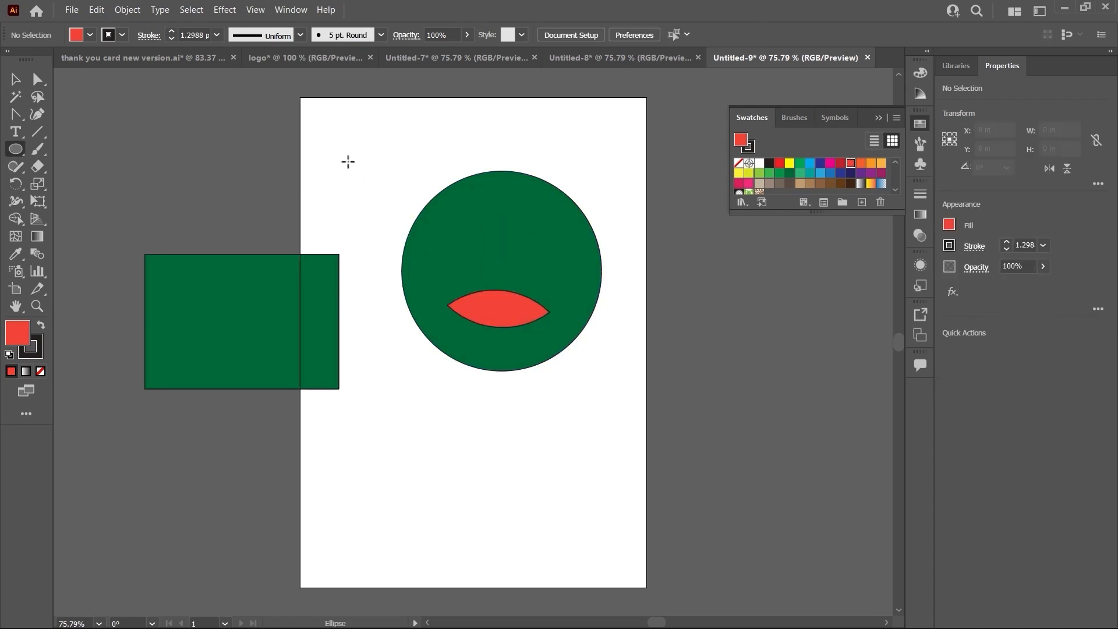
mouse_move(347, 158)
mouse_down()
mouse_move(370, 194)
mouse_move(378, 185)
mouse_move(445, 223)
mouse_move(464, 216)
mouse_move(546, 234)
mouse_up()
key(v)
click(569, 140)
drag(610, 170, 463, 410)
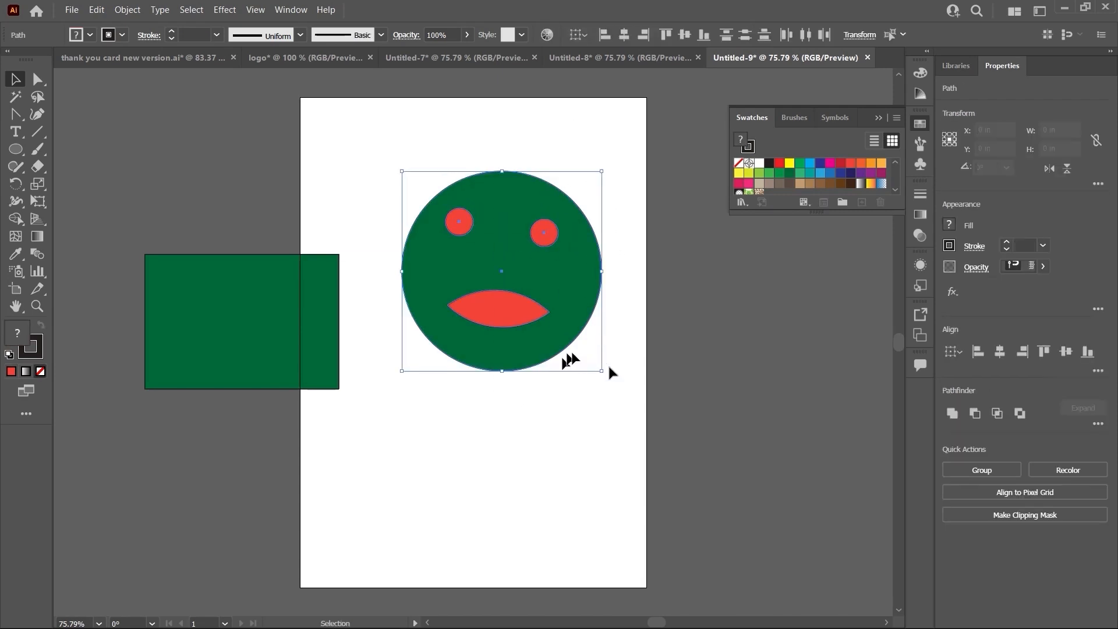
mouse_move(606, 375)
mouse_down()
mouse_move(631, 343)
mouse_move(606, 375)
mouse_move(620, 373)
mouse_up()
- Duplicate the right red eye in place and scale the copy down to about 0.33 in wide
click(540, 230)
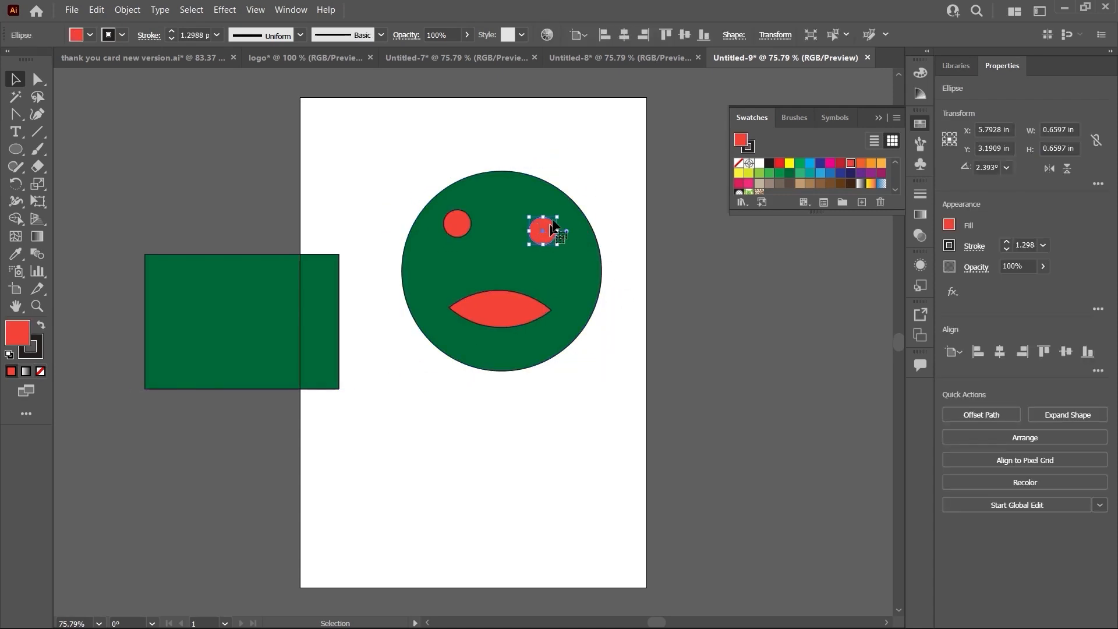
key(alt)
key(ctrl)
key(alt)
key(ctrl)
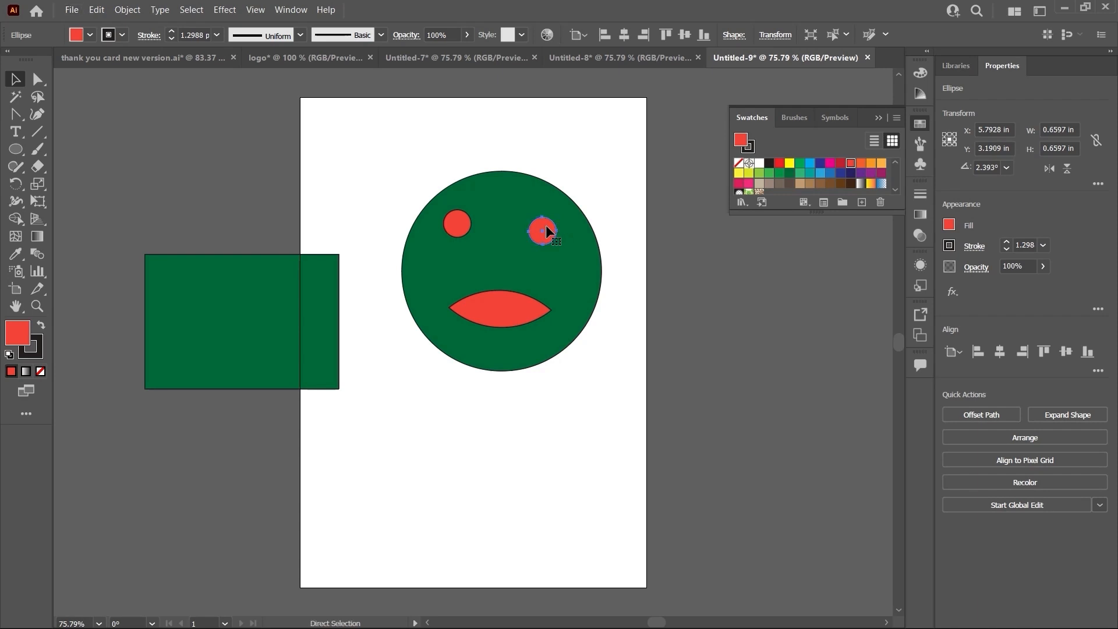
mouse_move(560, 216)
mouse_down()
mouse_move(573, 224)
mouse_move(531, 241)
mouse_up()
- Fill the small eye circle with white and remove its stroke
double_click(20, 336)
drag(561, 290, 542, 258)
click(875, 271)
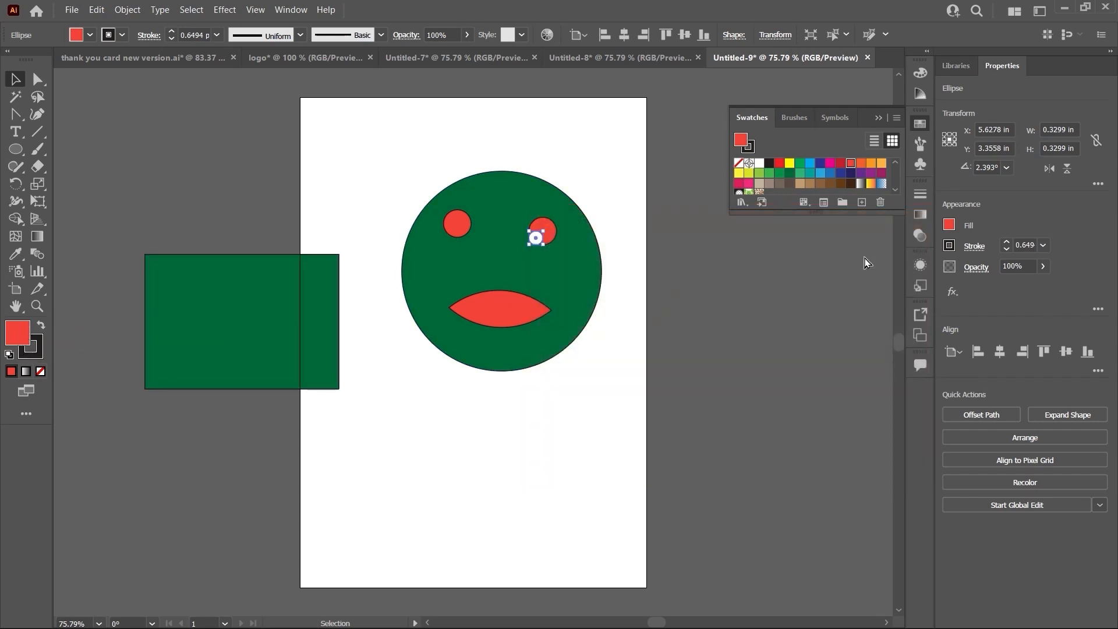
click(35, 355)
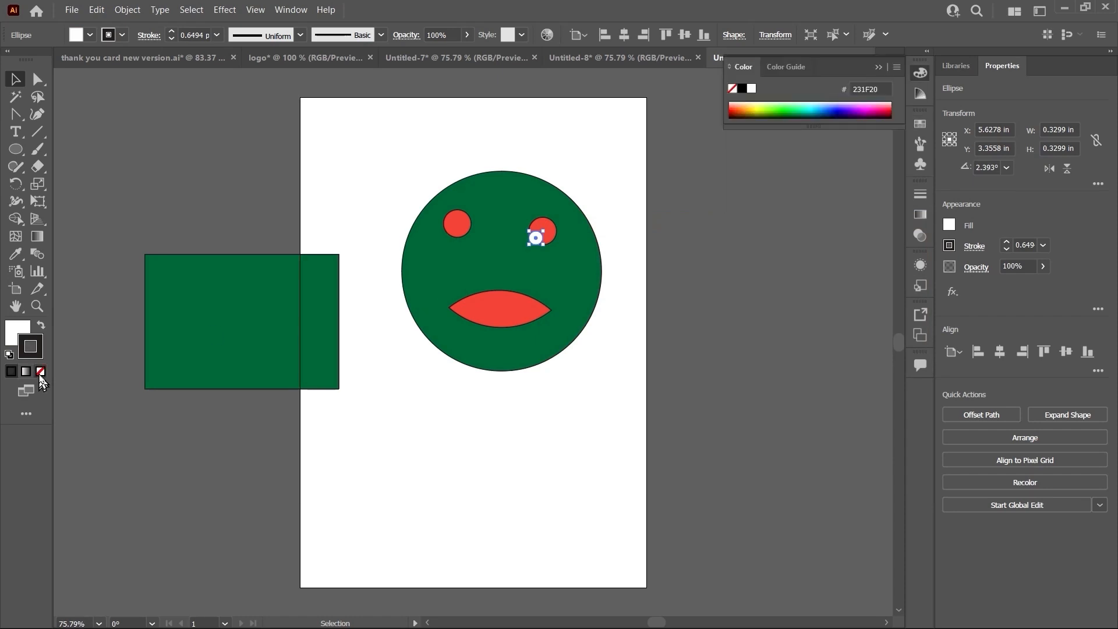
click(40, 371)
click(13, 80)
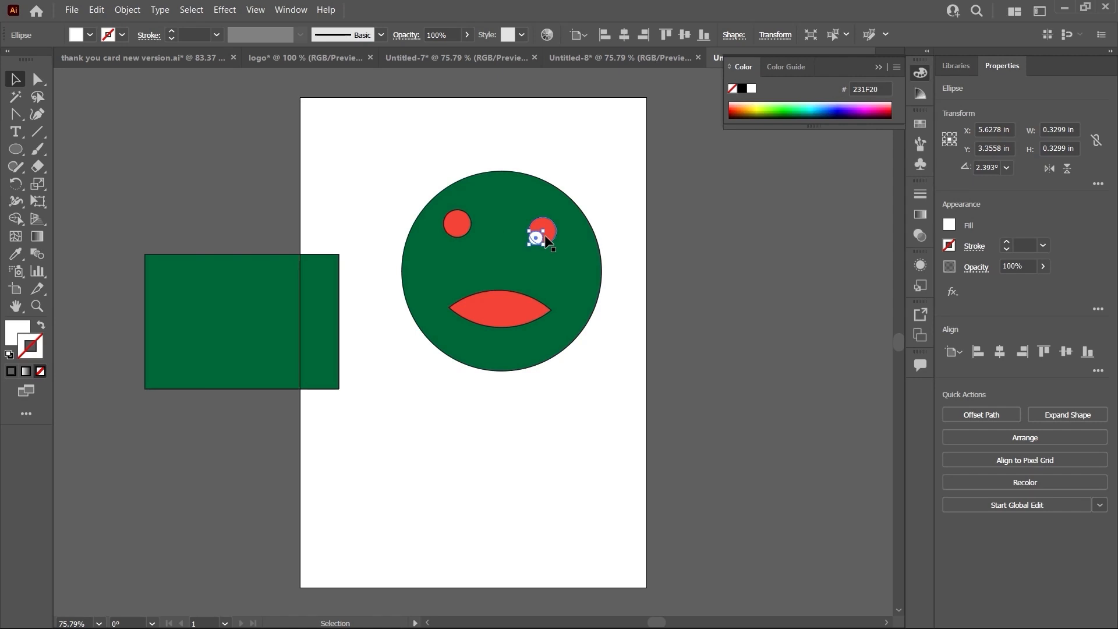
- Center the small white circle inside the right red eye
key(ctrl+equal)
key(ctrl+equal)
drag(473, 345, 487, 331)
- Swap the right eye's outer circle to the dark fill and remove its stroke
click(493, 311)
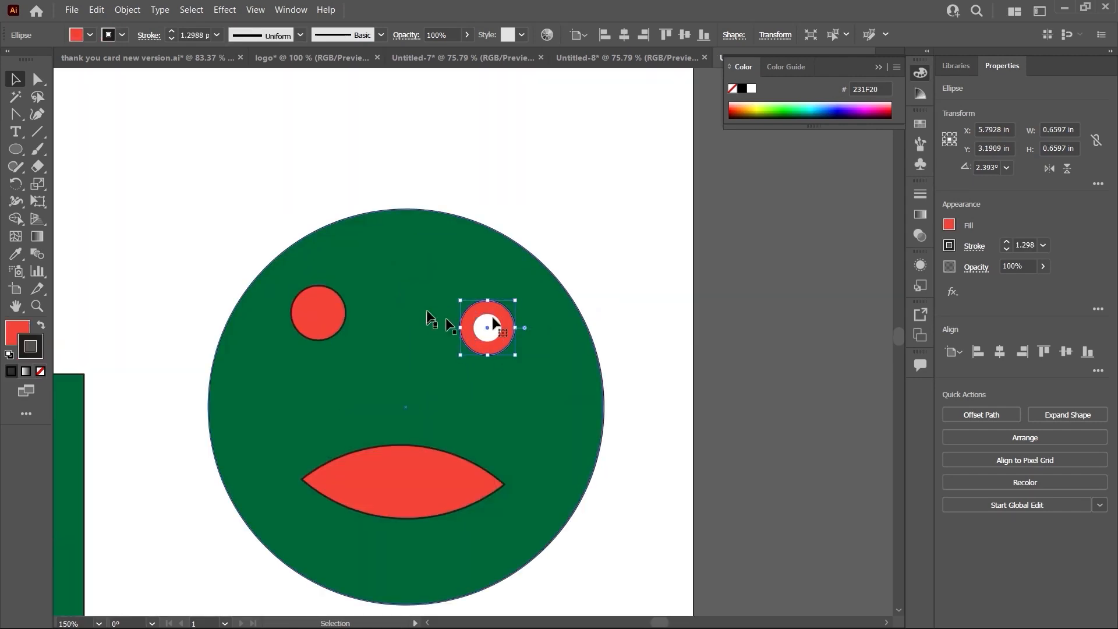
click(41, 324)
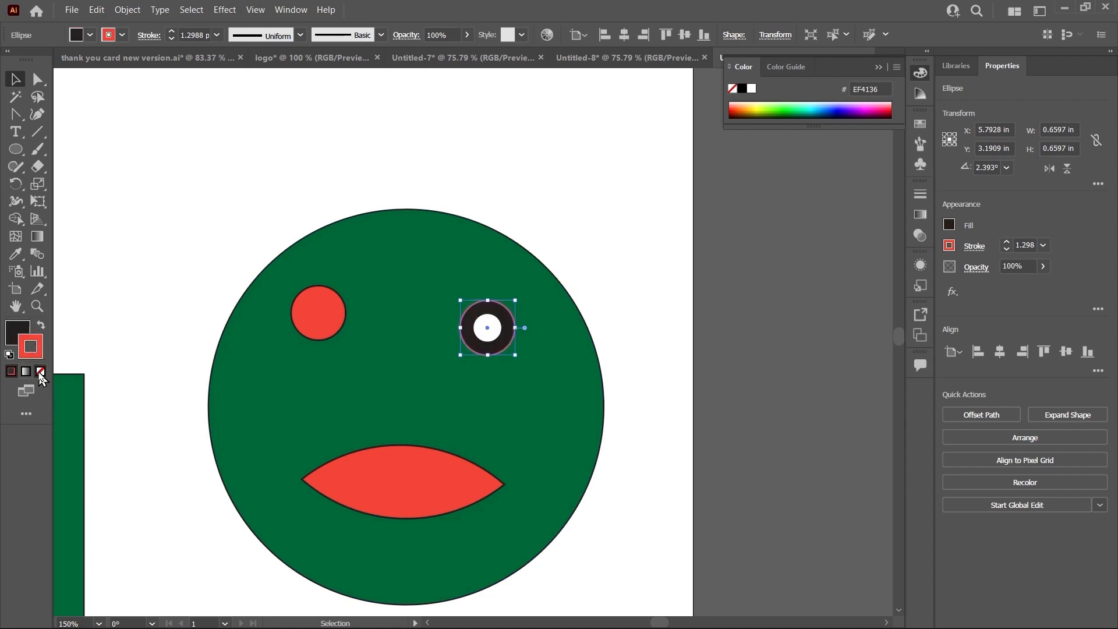
click(41, 372)
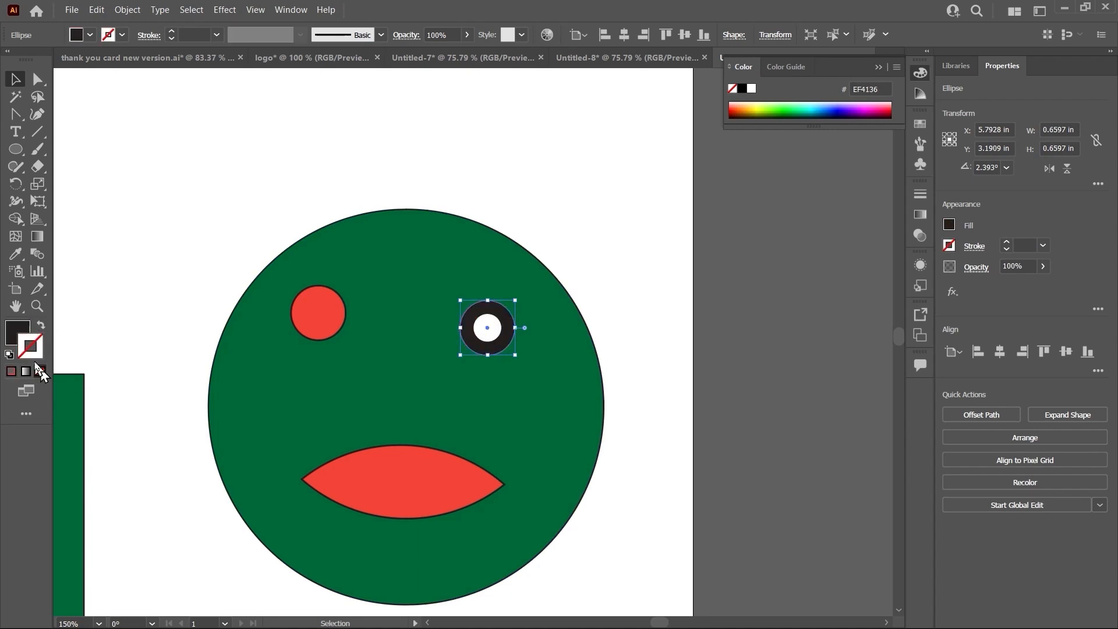
click(586, 188)
- Delete the left red eye from the face
key(ctrl+minus)
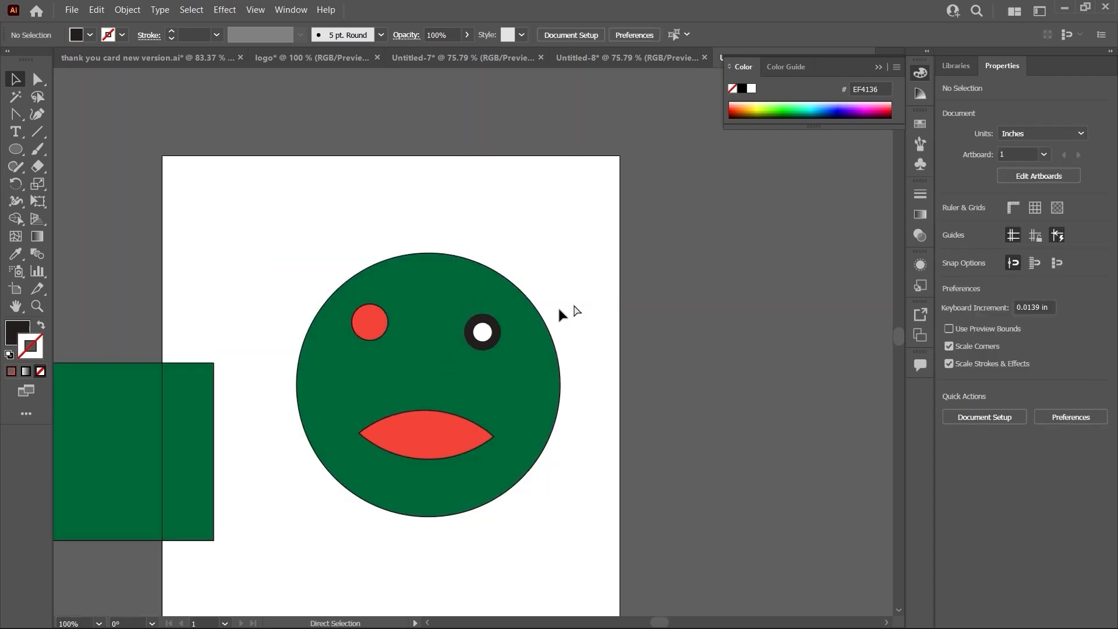
click(369, 322)
key(Delete)
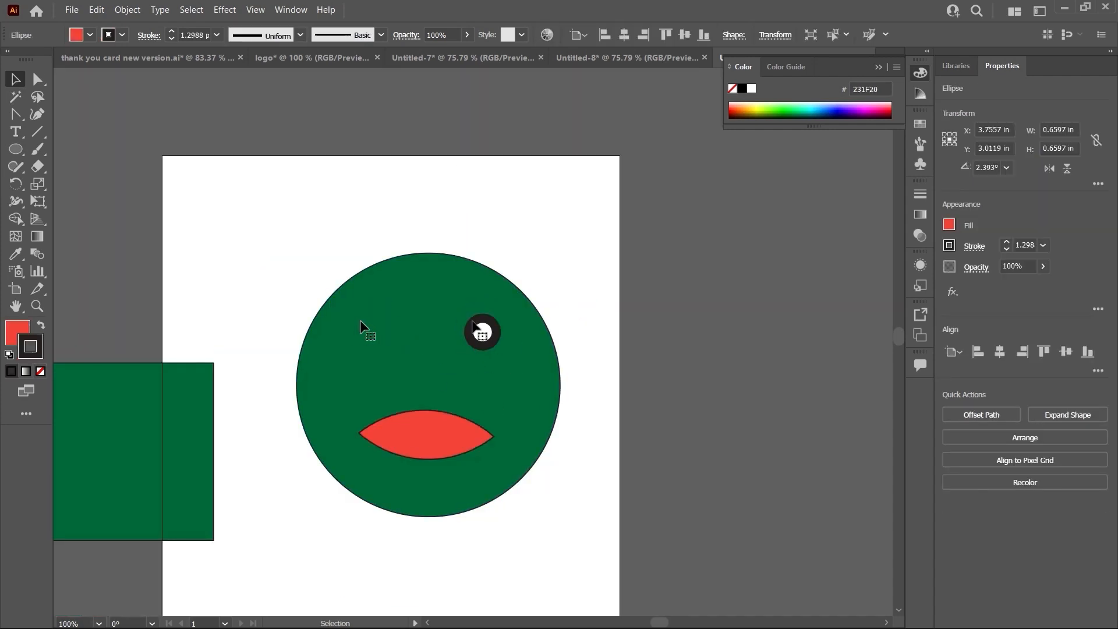
- Try to copy the black-and-white eye to the left side of the face and undo the copy
click(482, 329)
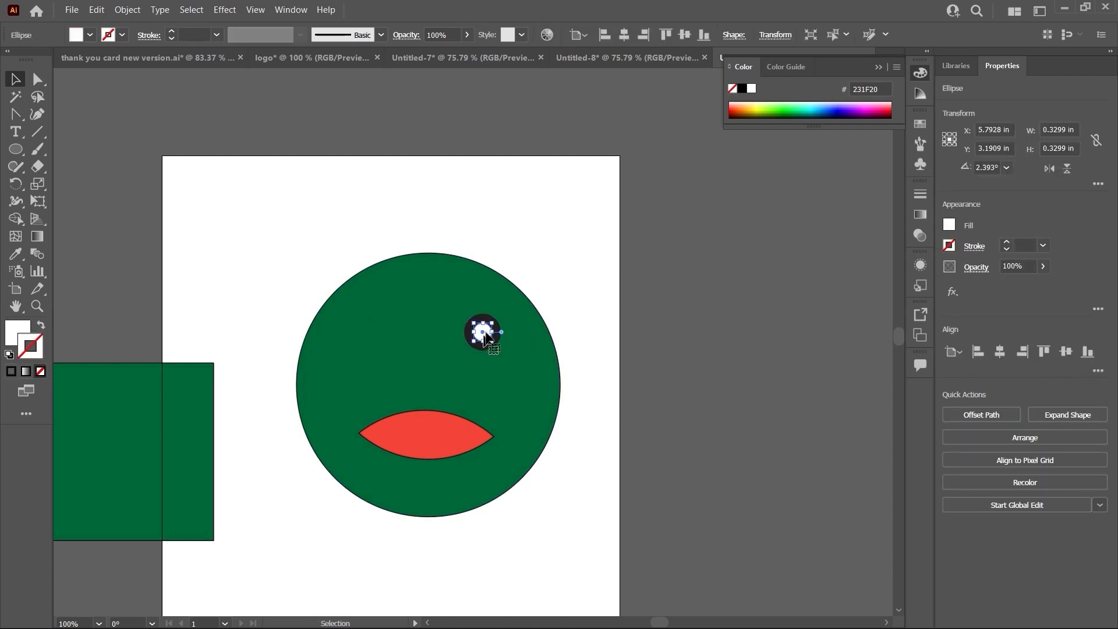
shift+click(484, 345)
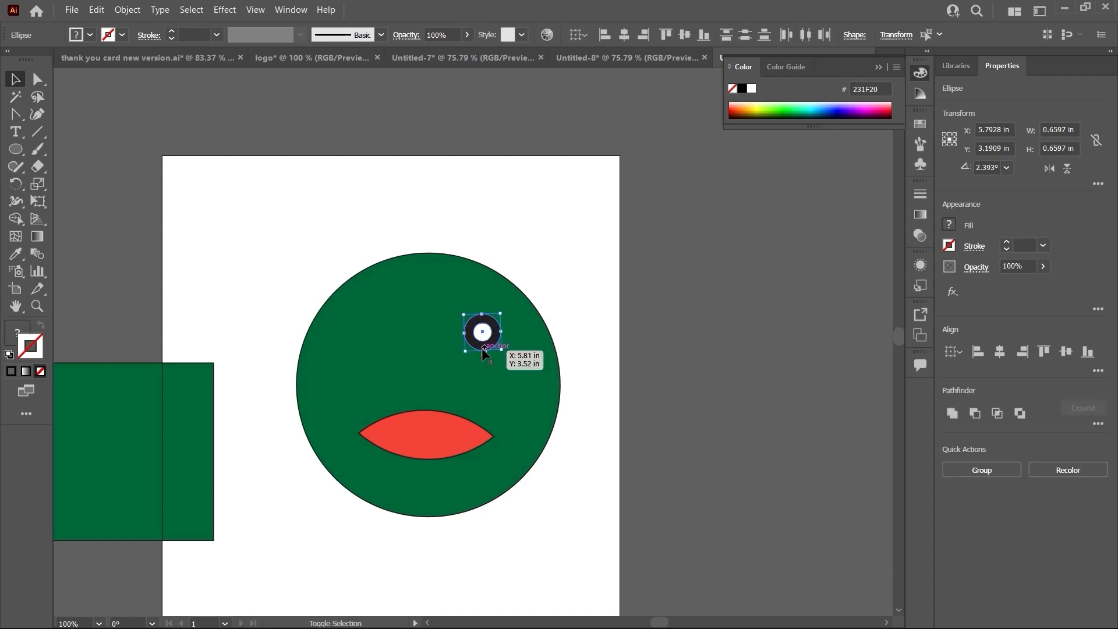
shift+click(483, 338)
drag(482, 338, 374, 335)
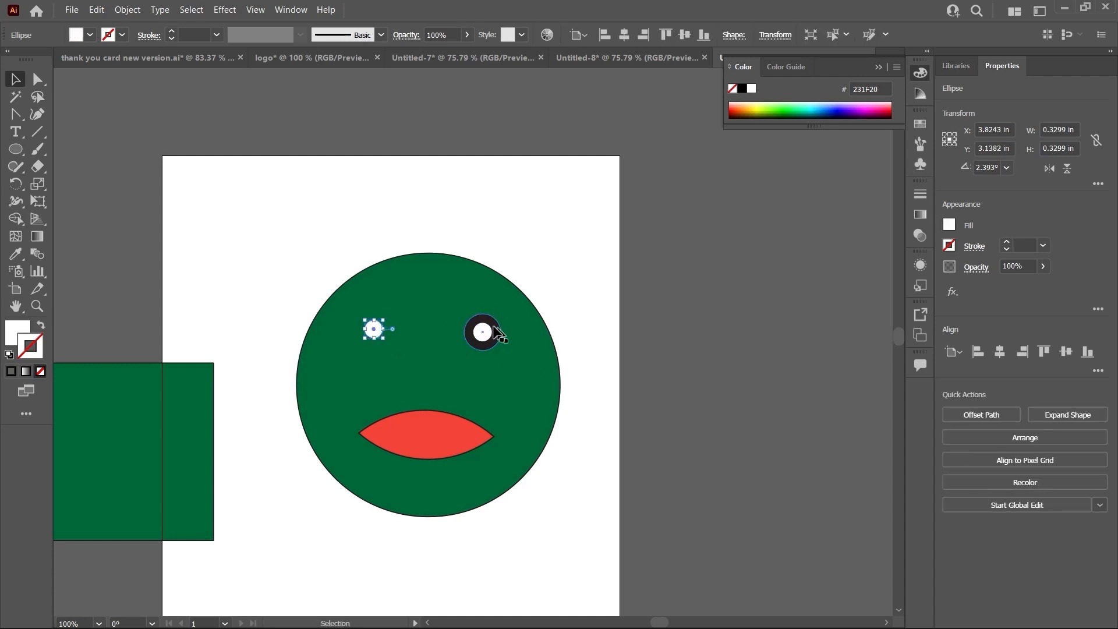
key(ctrl+z)
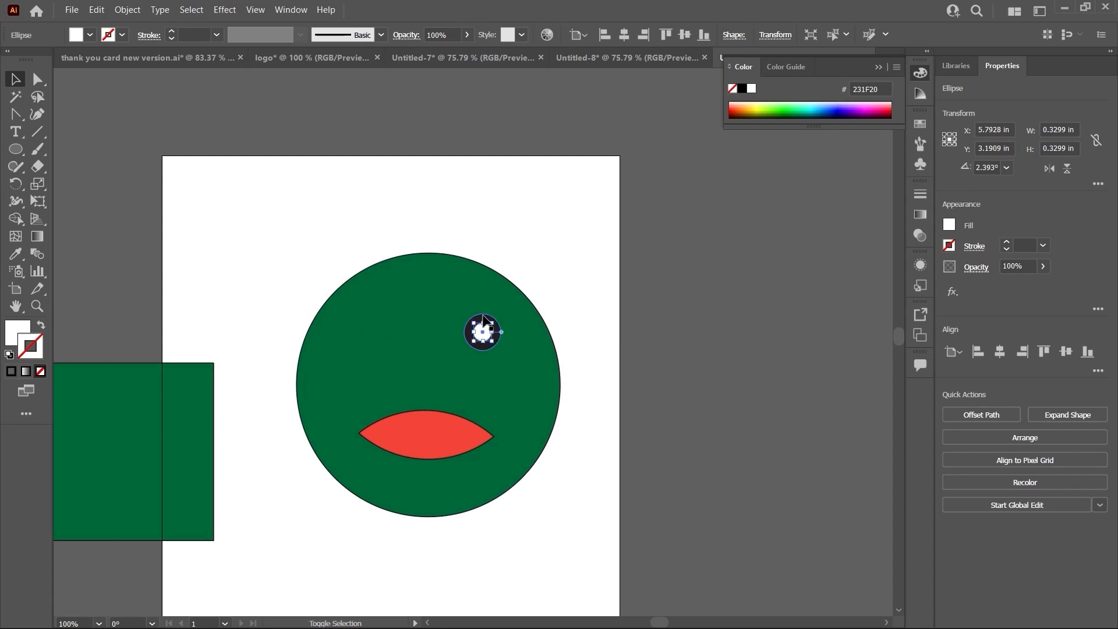
- Group the black and white eye circles, copy the group to the left side of the face and shift the right eye slightly inward
shift+click(483, 319)
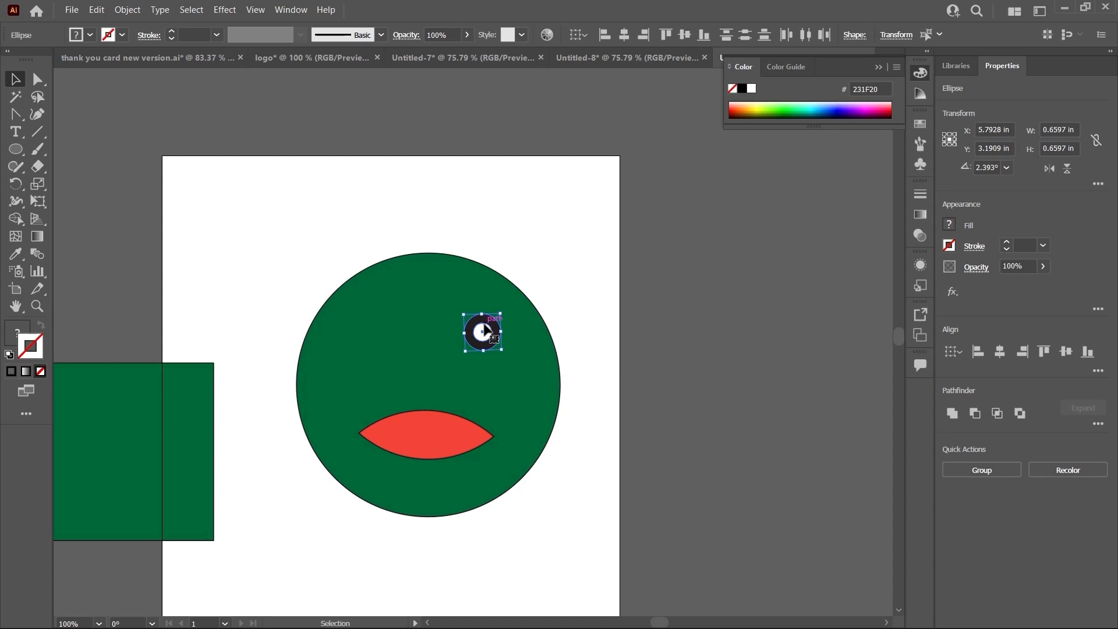
right_click(485, 329)
click(536, 407)
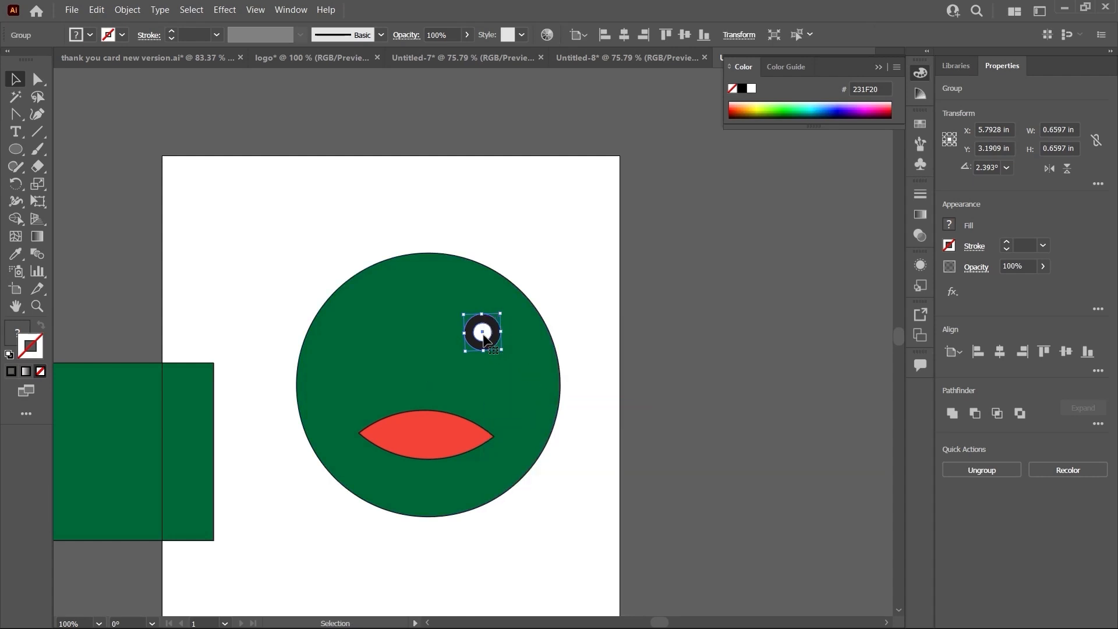
mouse_move(483, 338)
mouse_down()
mouse_move(413, 263)
mouse_move(374, 329)
mouse_move(478, 336)
mouse_up()
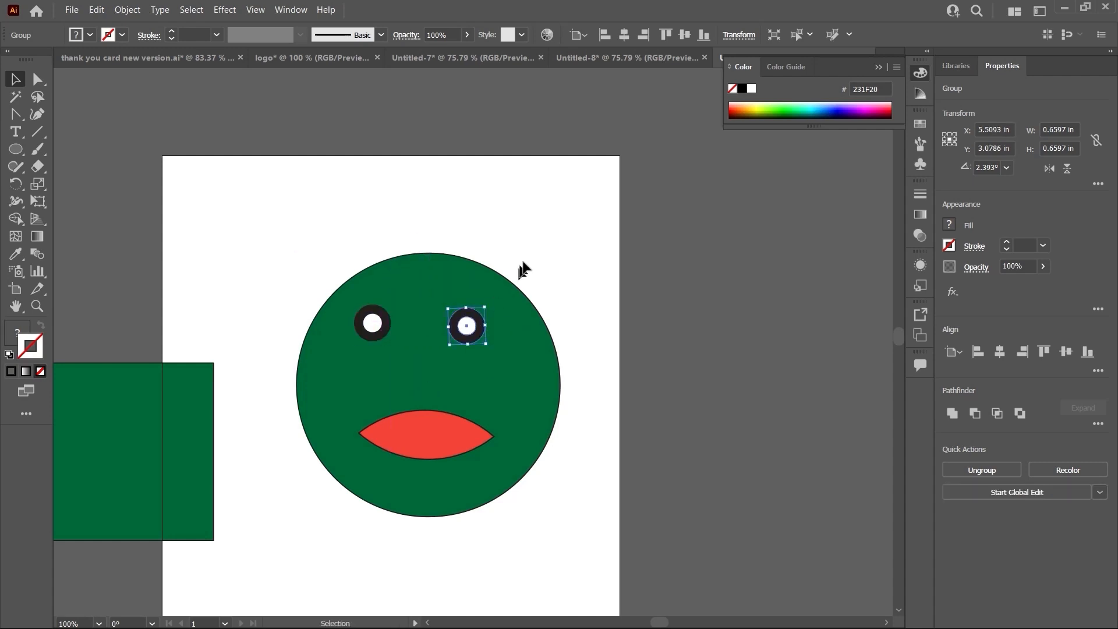
scroll(524, 268, down, 3)
click(461, 369)
scroll(474, 337, down, 5)
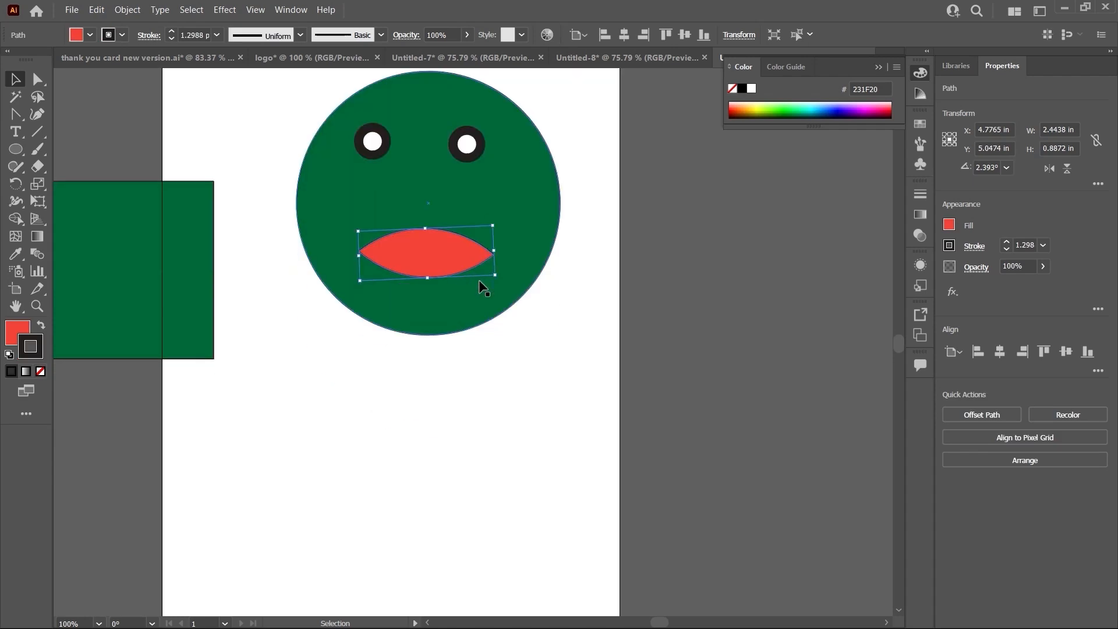
scroll(482, 285, up, 4)
key(ctrl+minus)
key(ctrl+minus)
click(548, 260)
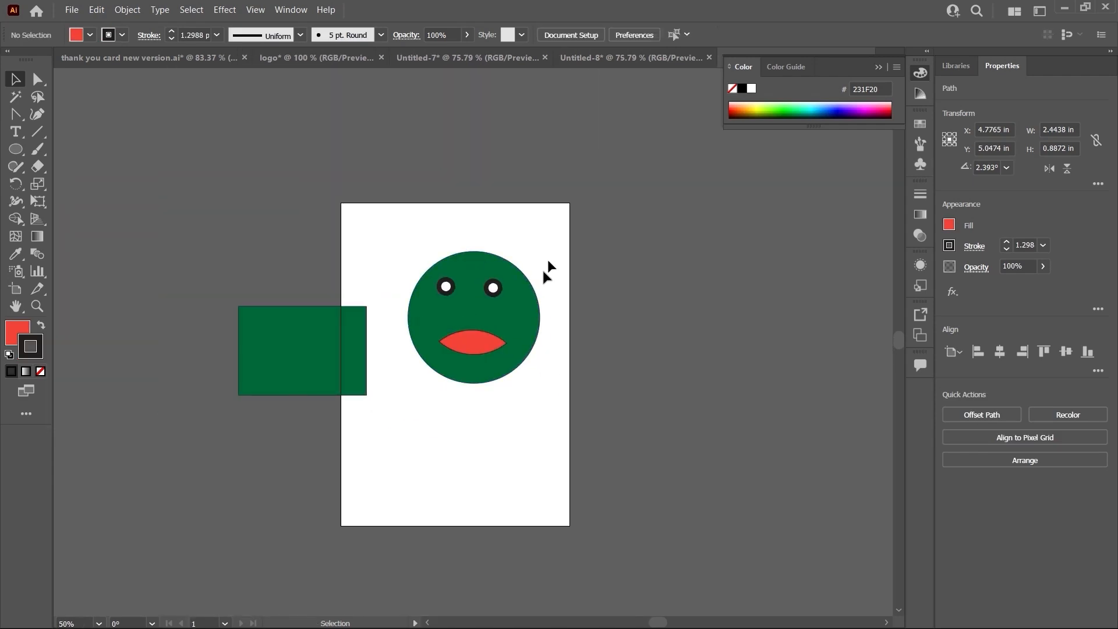
scroll(478, 349, down, 4)
scroll(478, 348, up, 5)
scroll(492, 326, down, 2)
scroll(521, 297, up, 2)
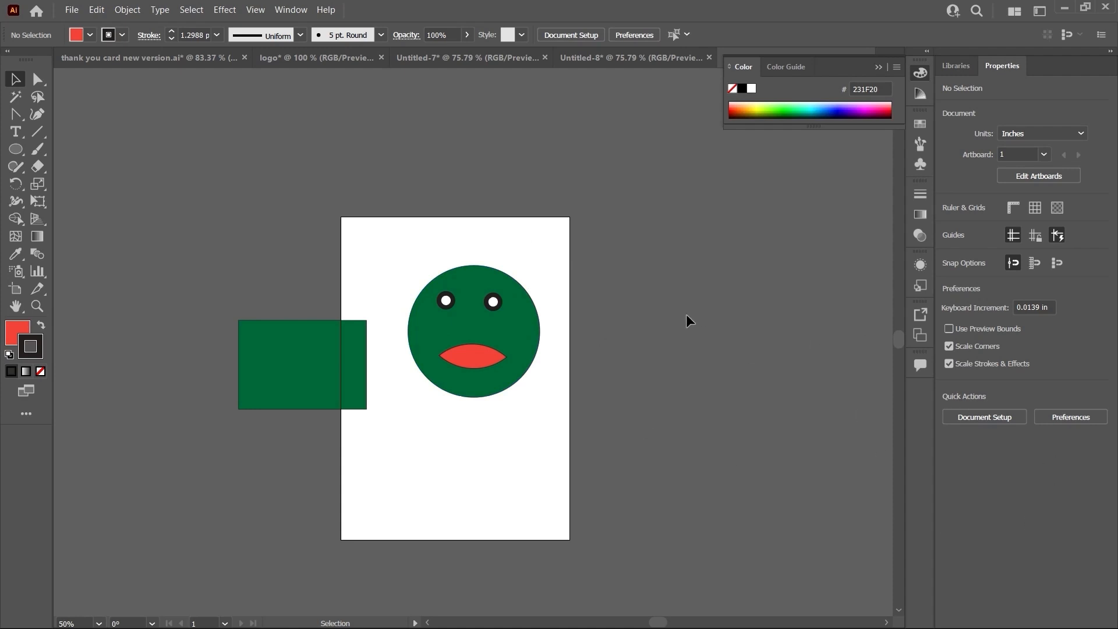
scroll(686, 320, up, 2)
scroll(681, 312, down, 4)
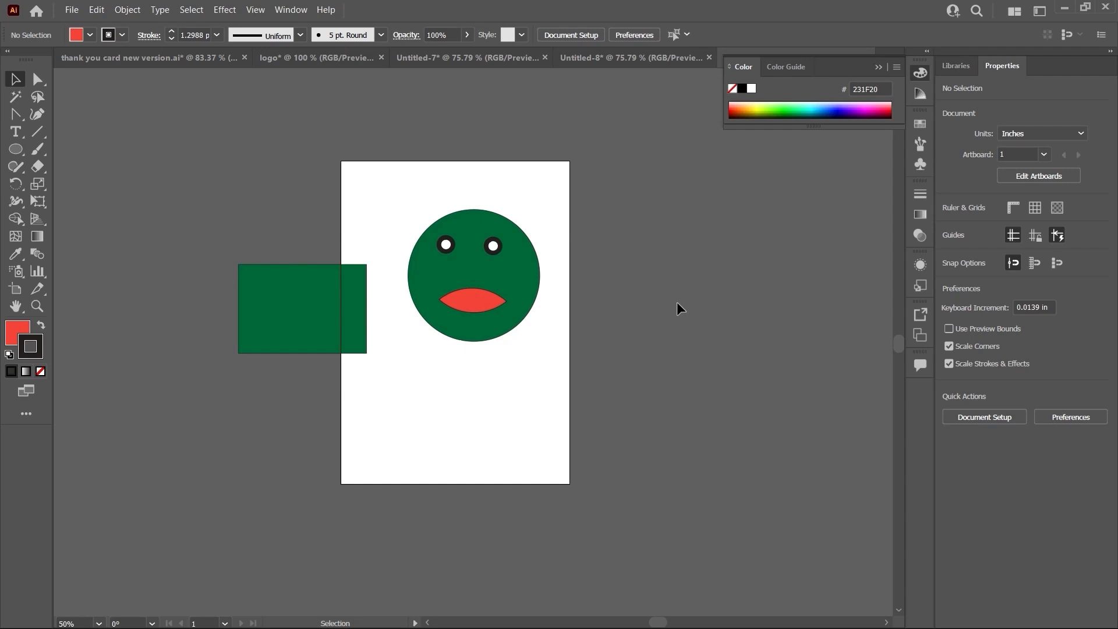
scroll(680, 308, up, 1)
scroll(680, 309, down, 1)
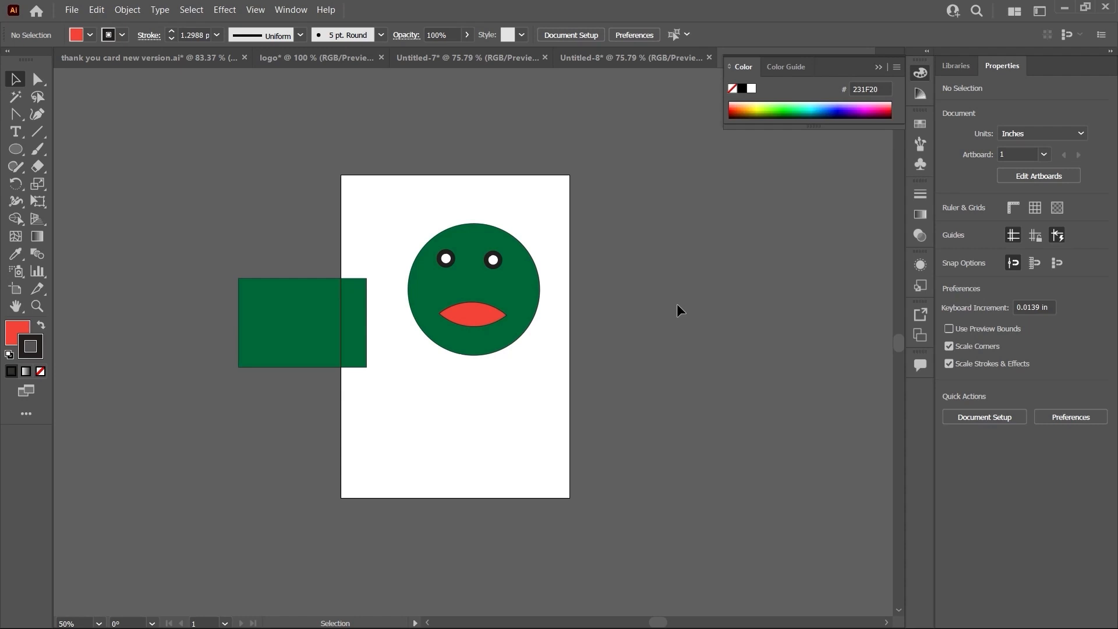
scroll(681, 309, up, 1)
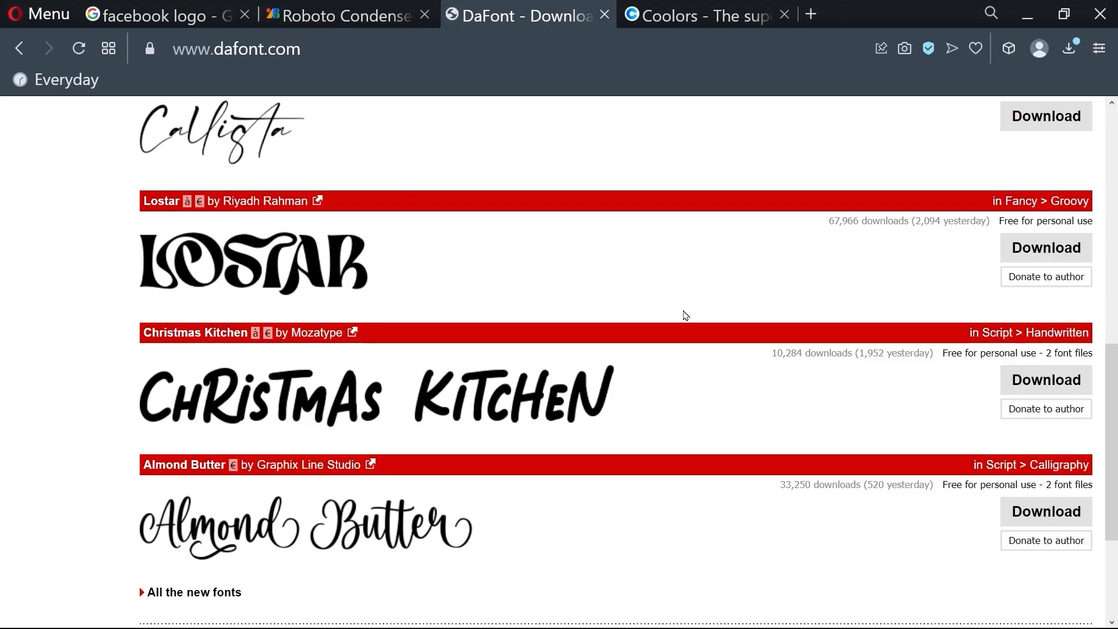
- Switch to the Google Images page in the browser and search for "flyer"
click(327, 16)
click(221, 15)
scroll(647, 358, down, 5)
scroll(647, 358, down, 3)
scroll(515, 262, up, 10)
double_click(330, 140)
key(ctrl+a)
text(flyer)
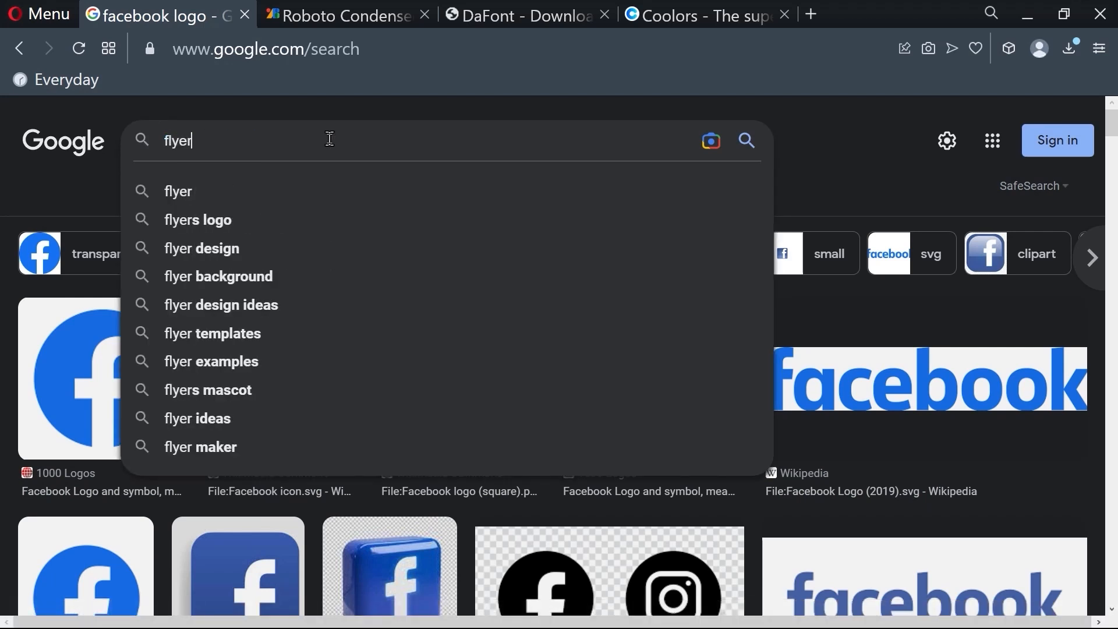
key(Return)
- Look through the flyer image results for design examples
scroll(350, 285, down, 3)
scroll(509, 335, up, 3)
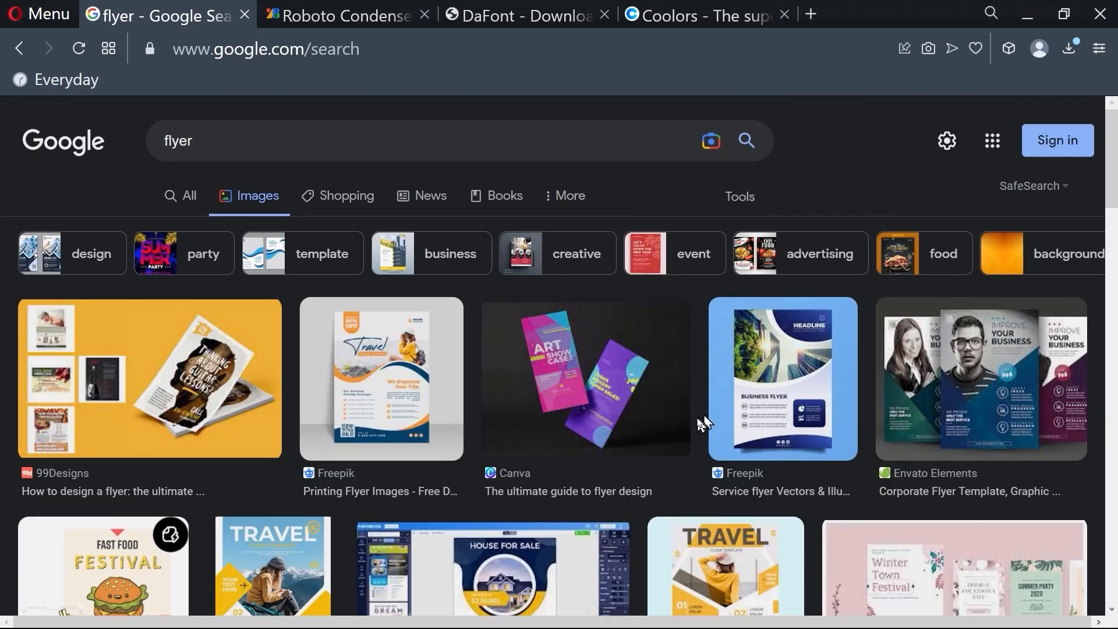
scroll(704, 420, down, 15)
scroll(740, 361, down, 5)
scroll(728, 349, up, 3)
click(1027, 14)
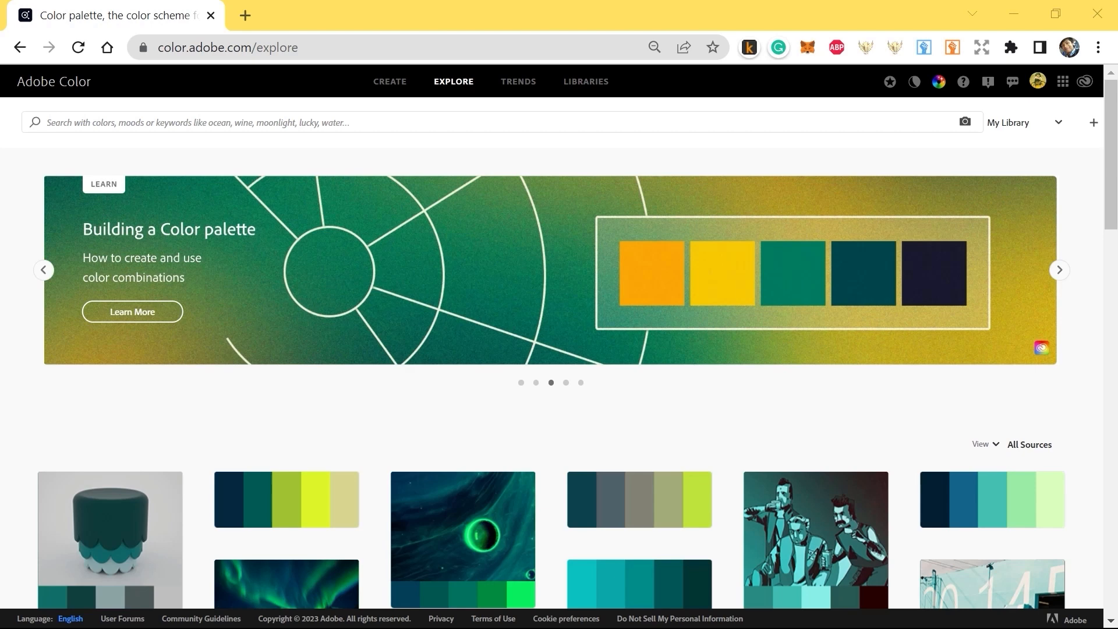
click(1014, 13)
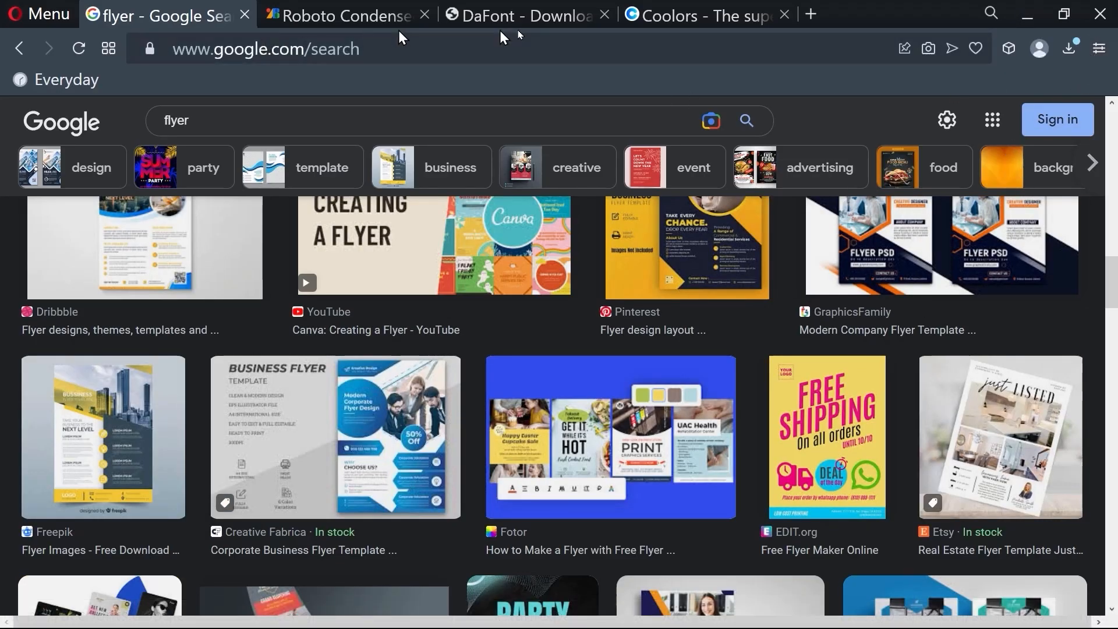
- Open youtube.com in the browser tab that holds the flyer image search
click(439, 43)
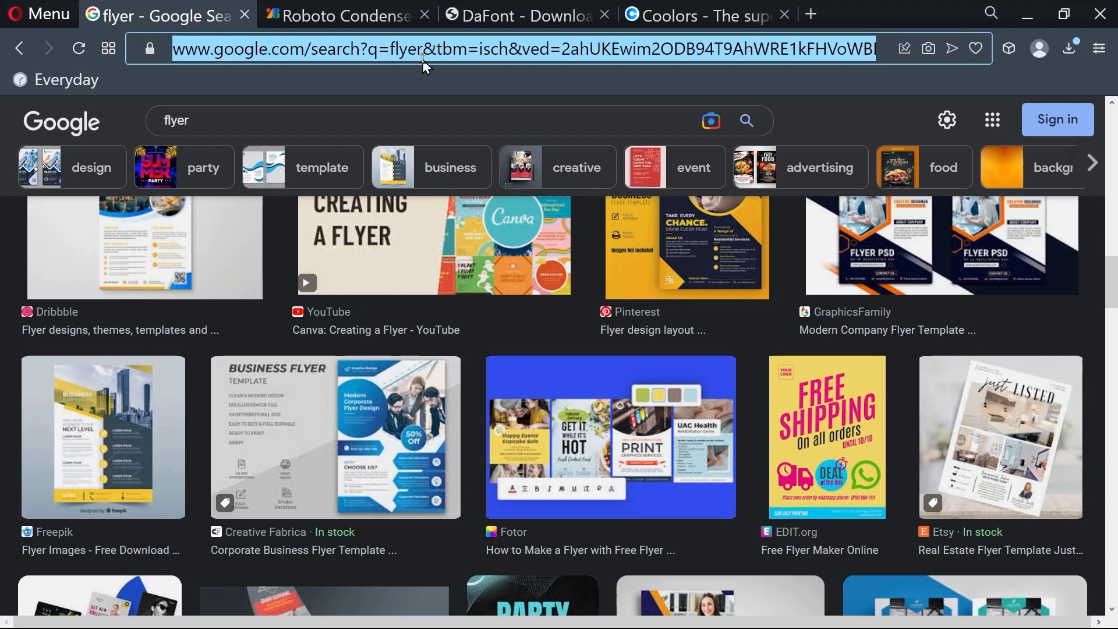
text(y)
key(Return)
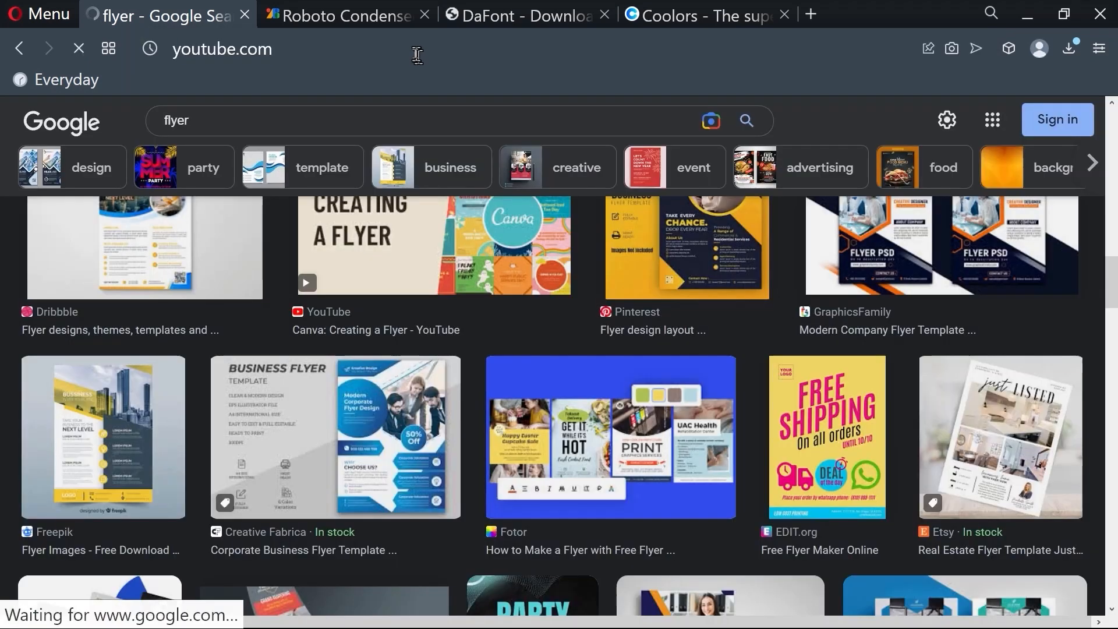
click(349, 15)
click(204, 10)
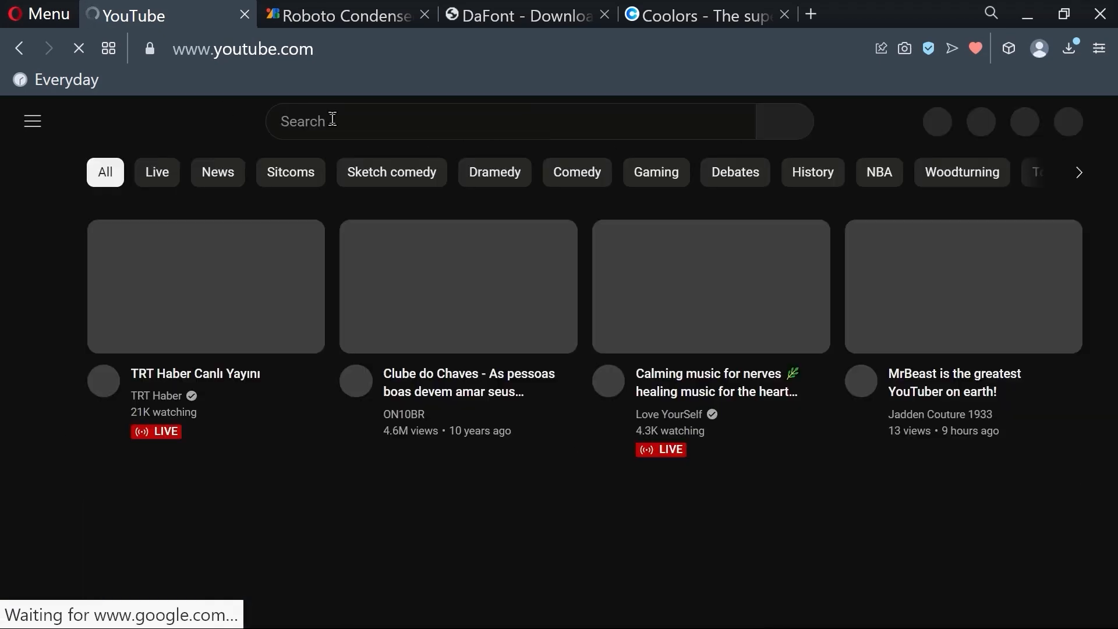
- Search YouTube for "copy adobe illustrator design"
click(333, 120)
text(copy)
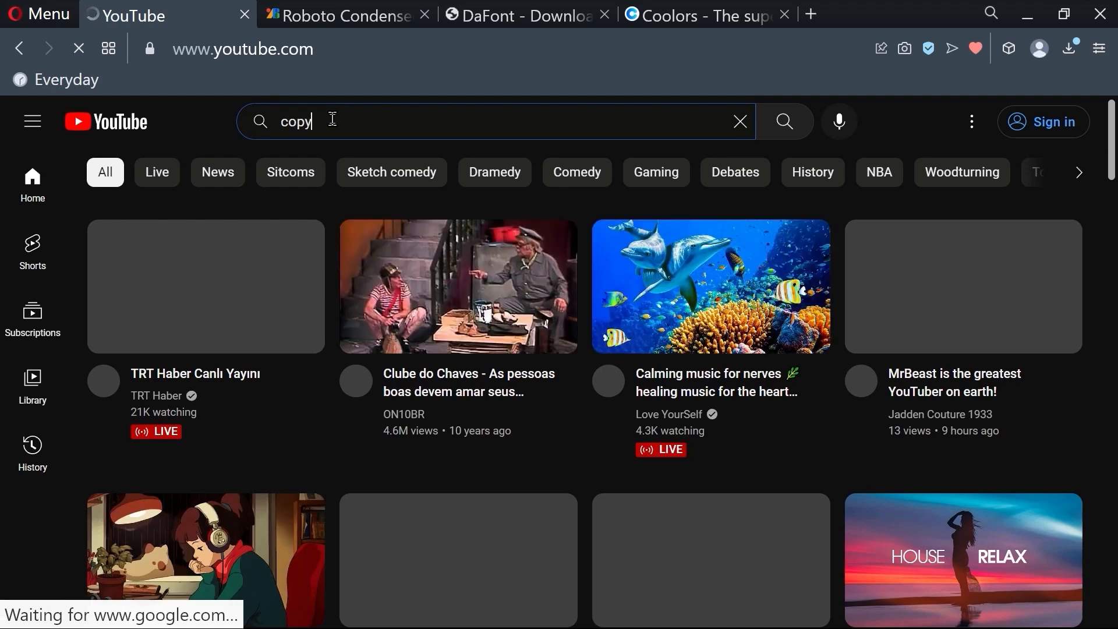
text( adobe)
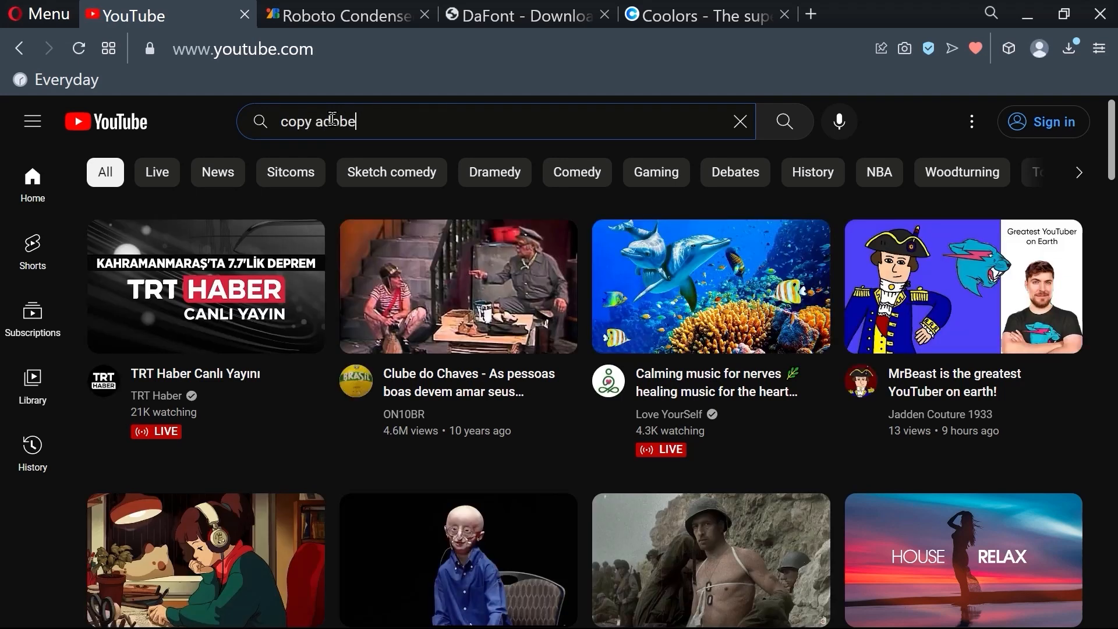
text( illustrator design)
key(Return)
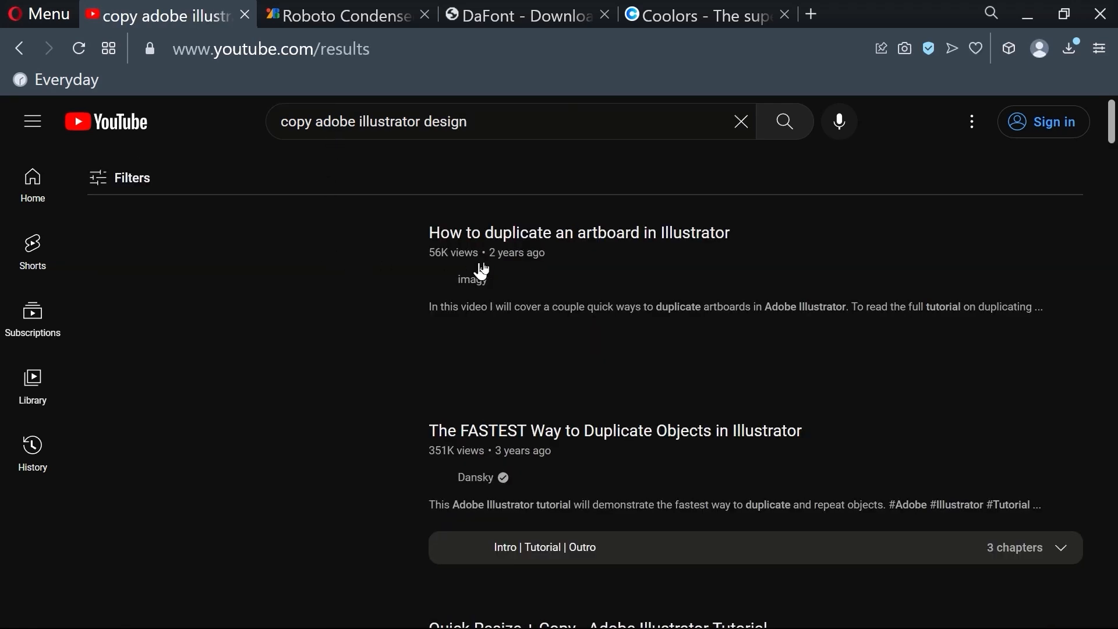
- Look through the video results for tutorials on copying an Illustrator design
scroll(315, 302, down, 10)
scroll(538, 309, up, 4)
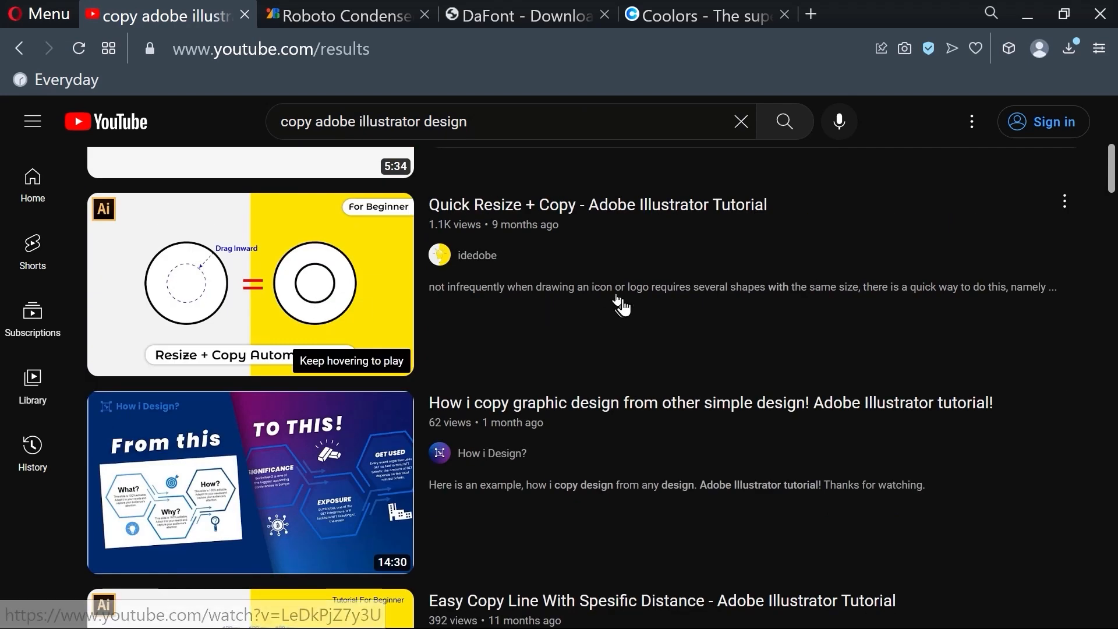
scroll(330, 320, down, 7)
scroll(329, 320, up, 1)
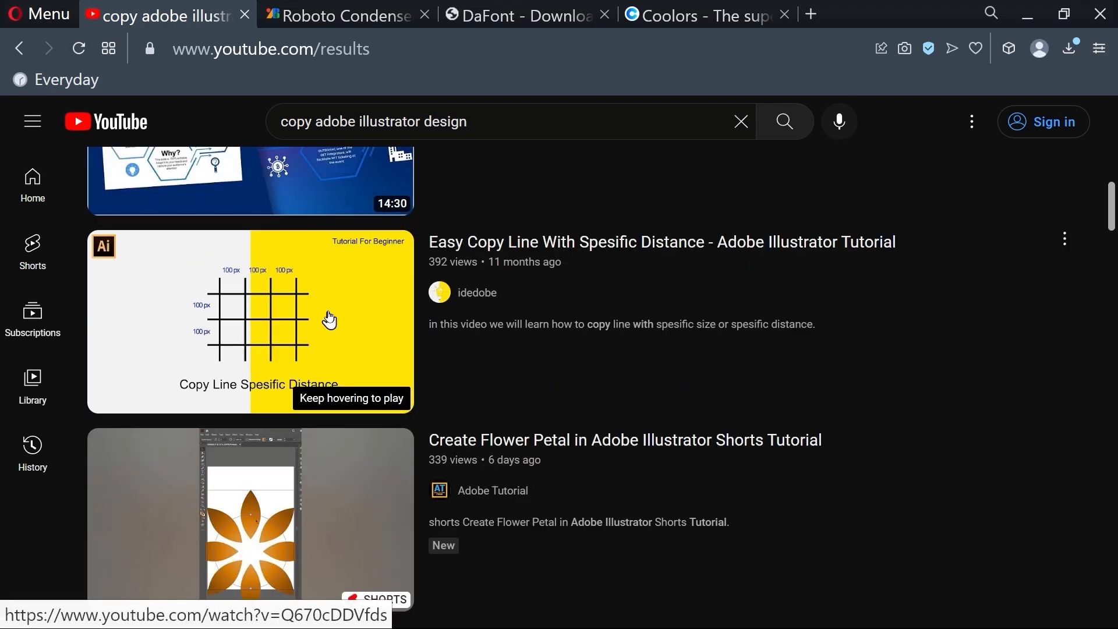
scroll(330, 319, down, 12)
scroll(423, 315, up, 3)
scroll(421, 315, down, 16)
scroll(390, 354, down, 18)
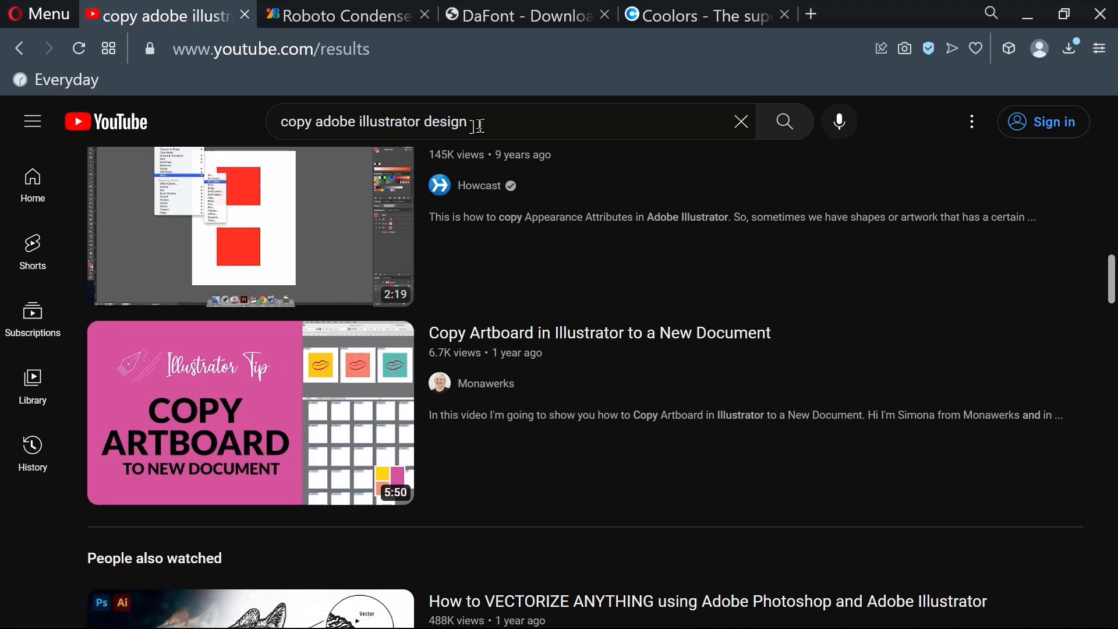
- Replace the YouTube search with "poster design illustrator copy" and run it
click(479, 124)
drag(484, 123, 255, 128)
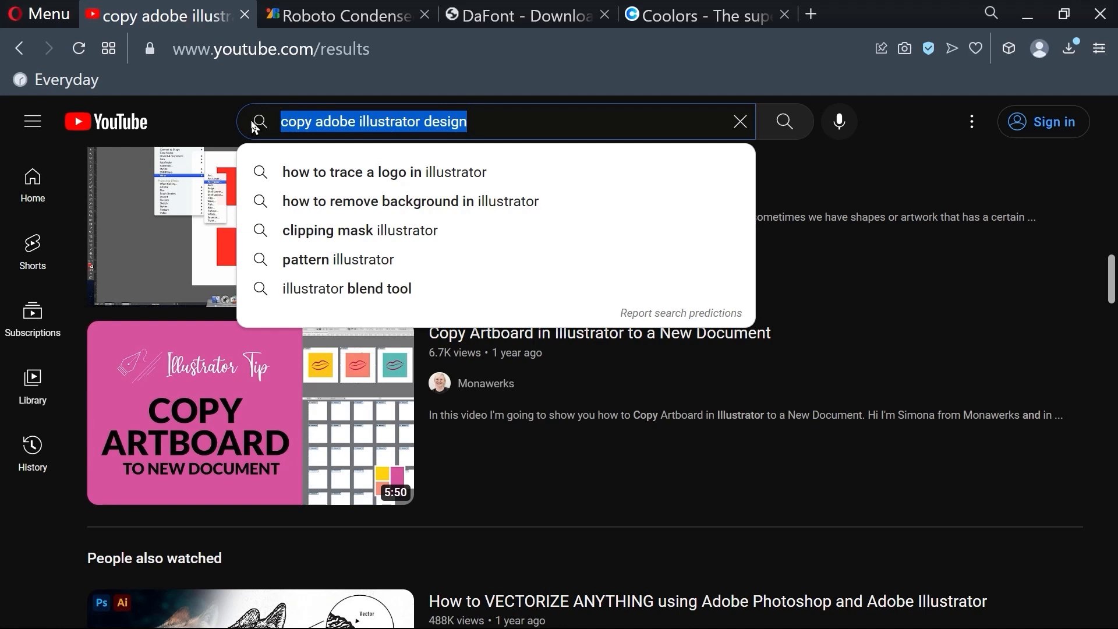
text(poser)
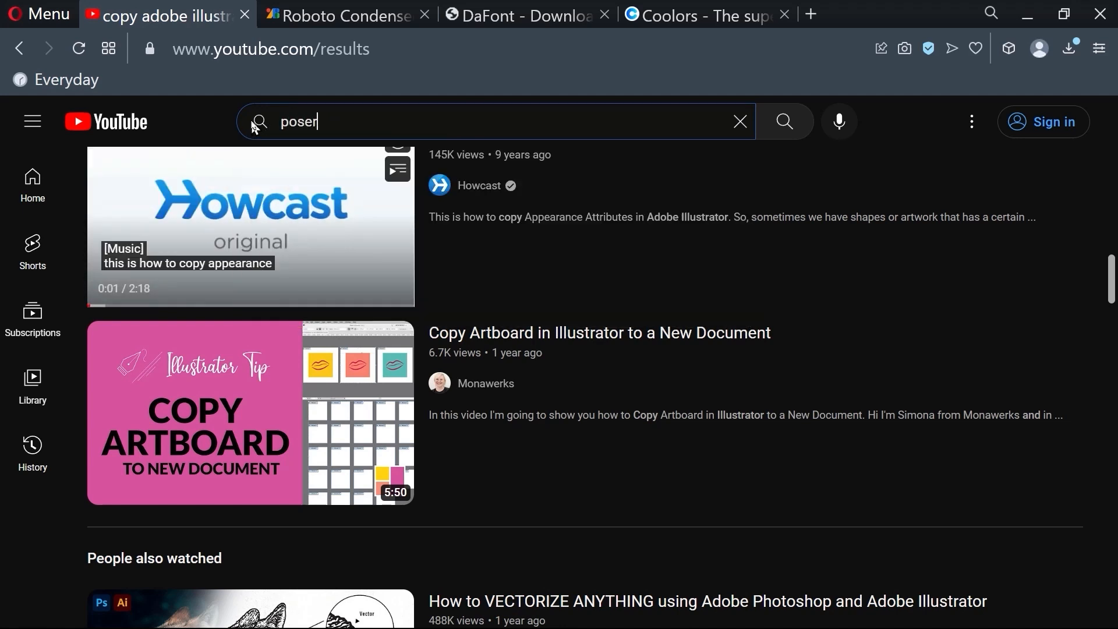
key(BackSpace)
key(BackSpace)
text(ter desig)
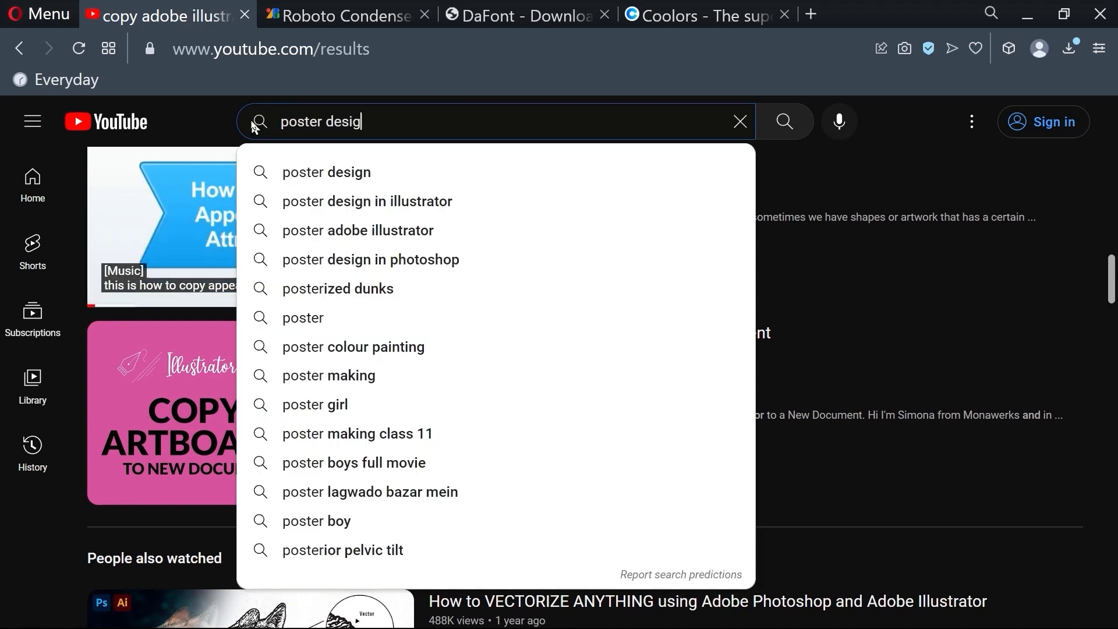
text(n ill)
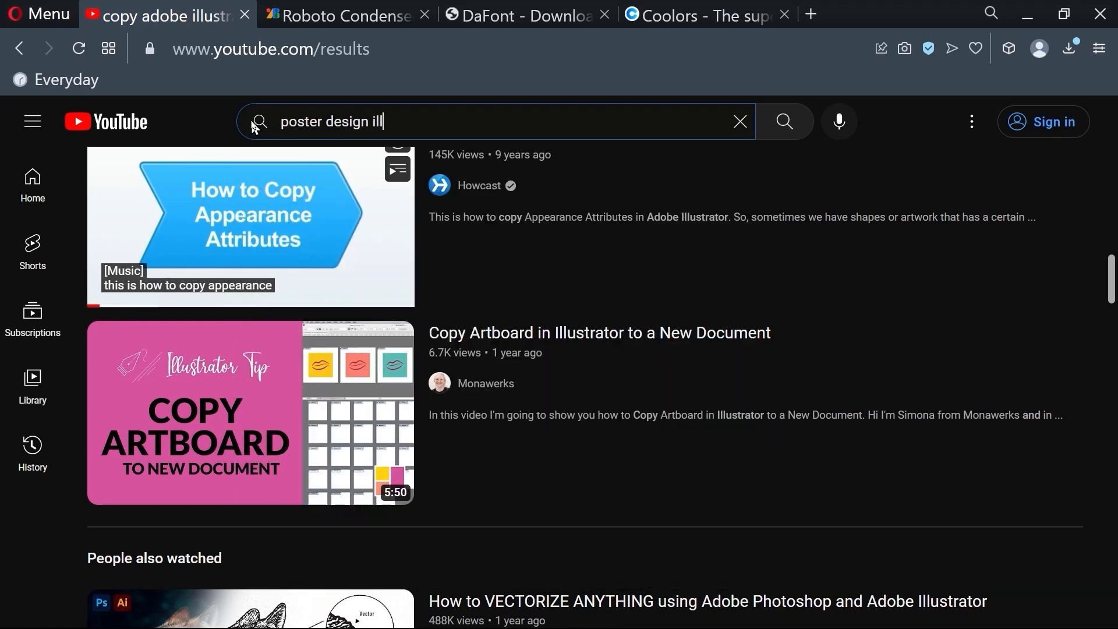
text(ustrator)
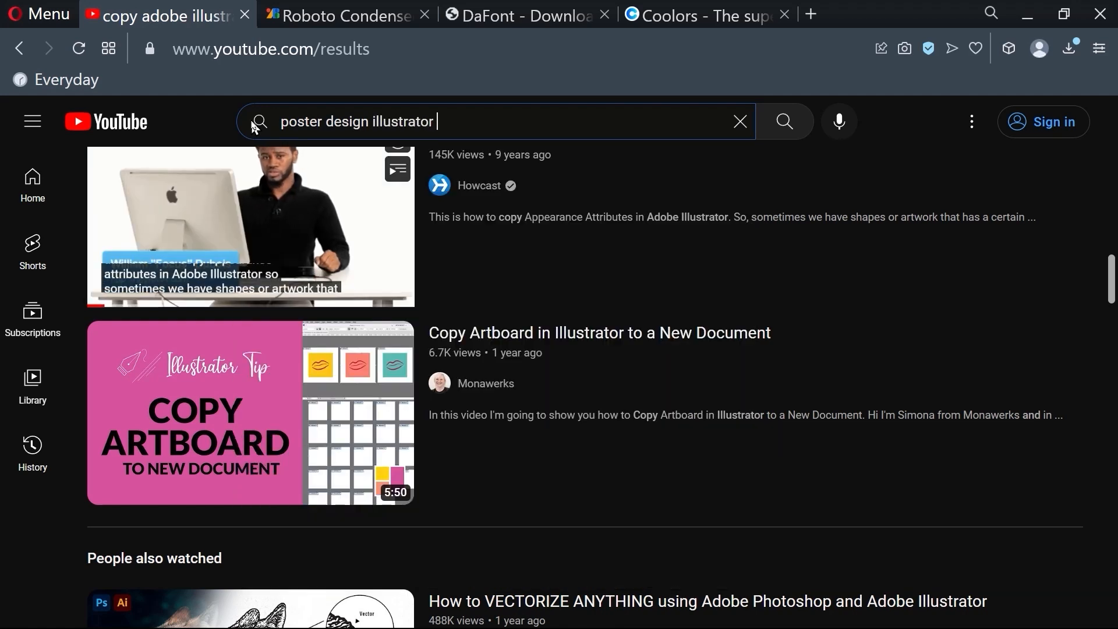
text( copy)
key(Return)
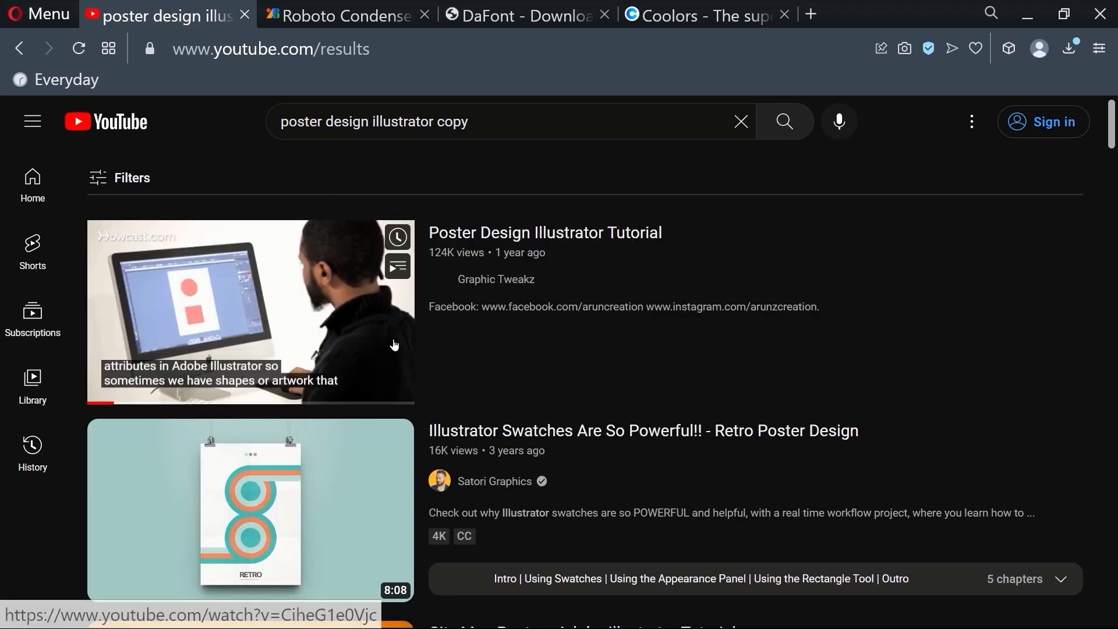
- Browse the poster design video results for tutorials that recreate existing designs
scroll(431, 350, down, 7)
scroll(437, 396, down, 18)
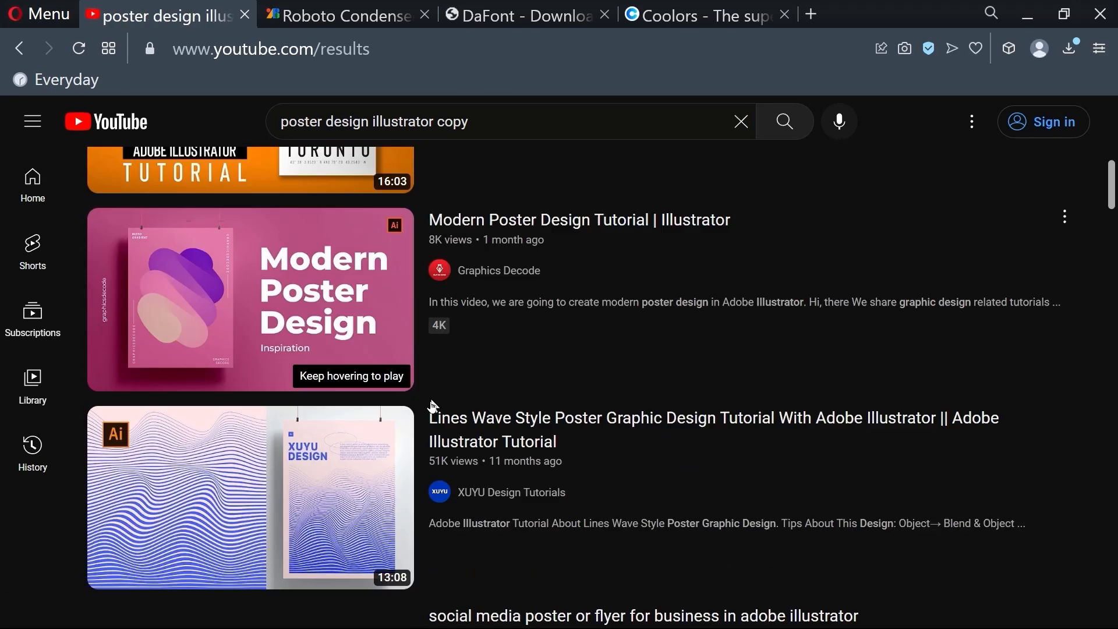
scroll(433, 389, up, 7)
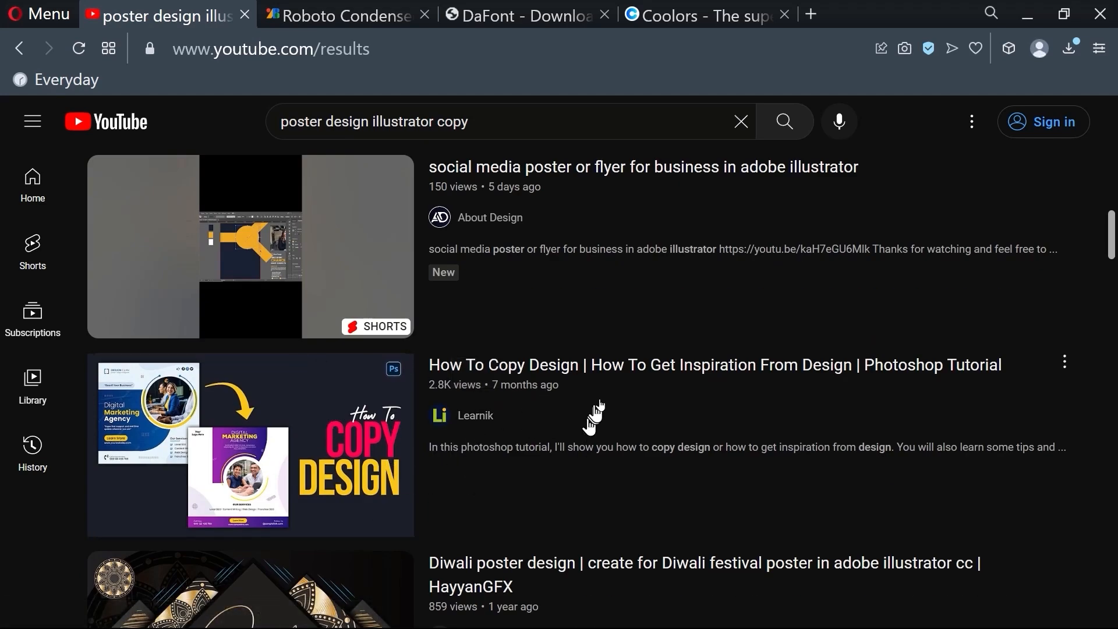
scroll(591, 422, down, 11)
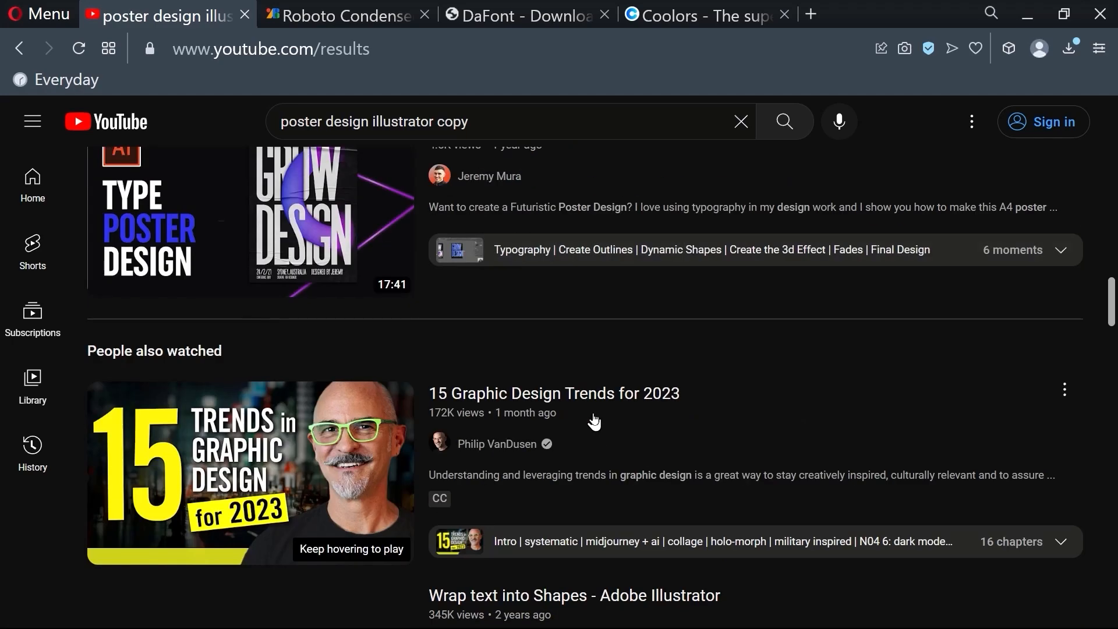
scroll(594, 420, down, 11)
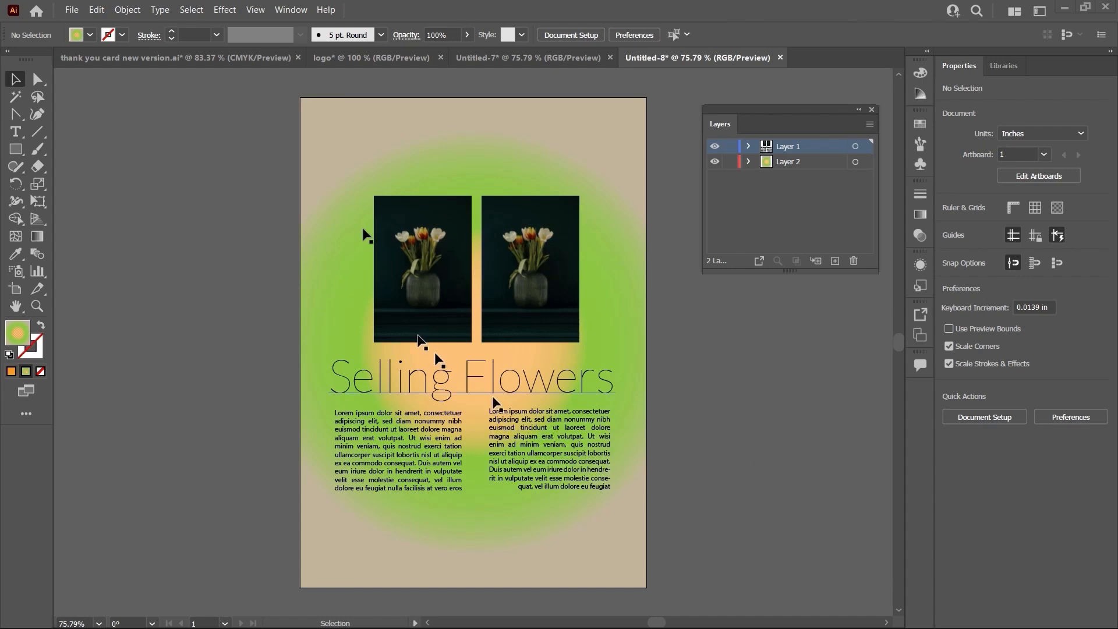
- Switch to the Selling Flowers poster in Illustrator, undock the Properties panel and group the Layers panel with it as a second tab
scroll(279, 86, down, 4)
scroll(271, 88, up, 3)
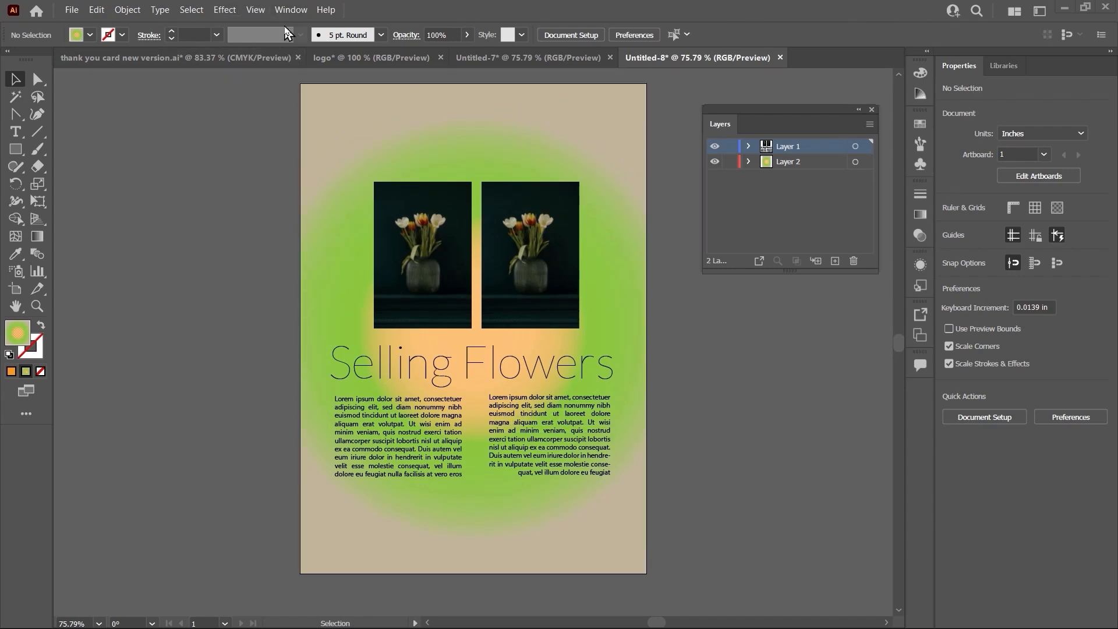
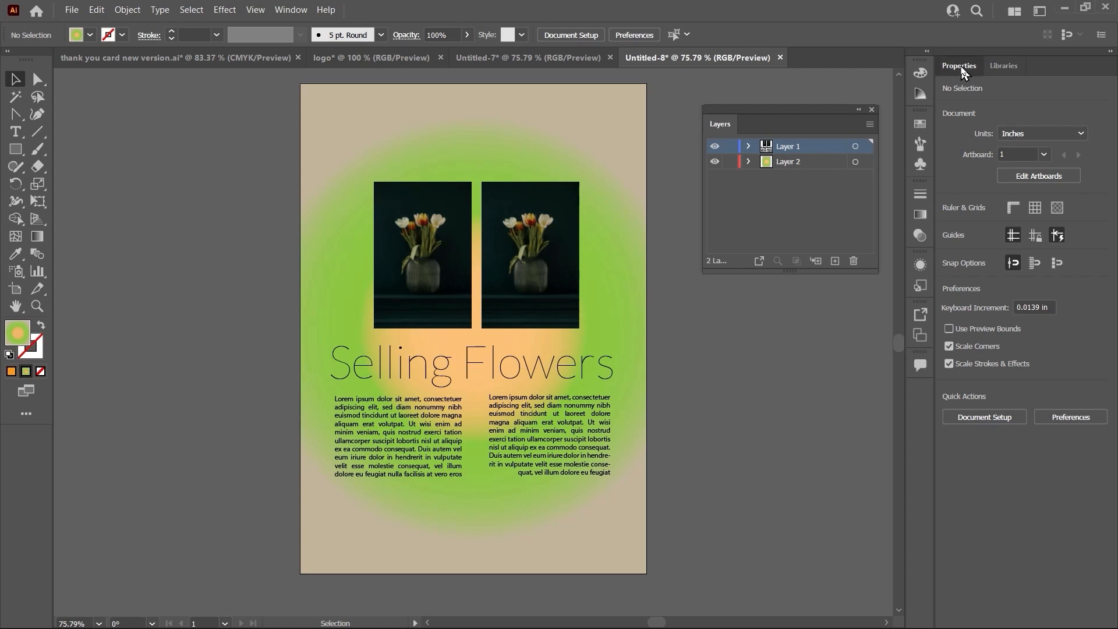
drag(961, 70, 581, 100)
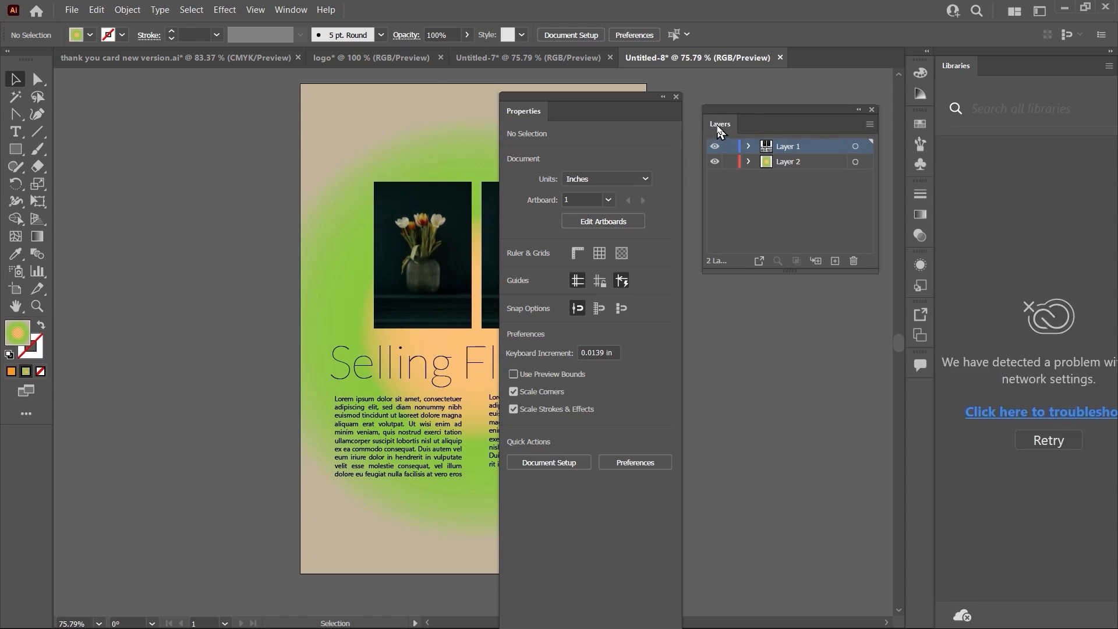
drag(720, 129, 568, 113)
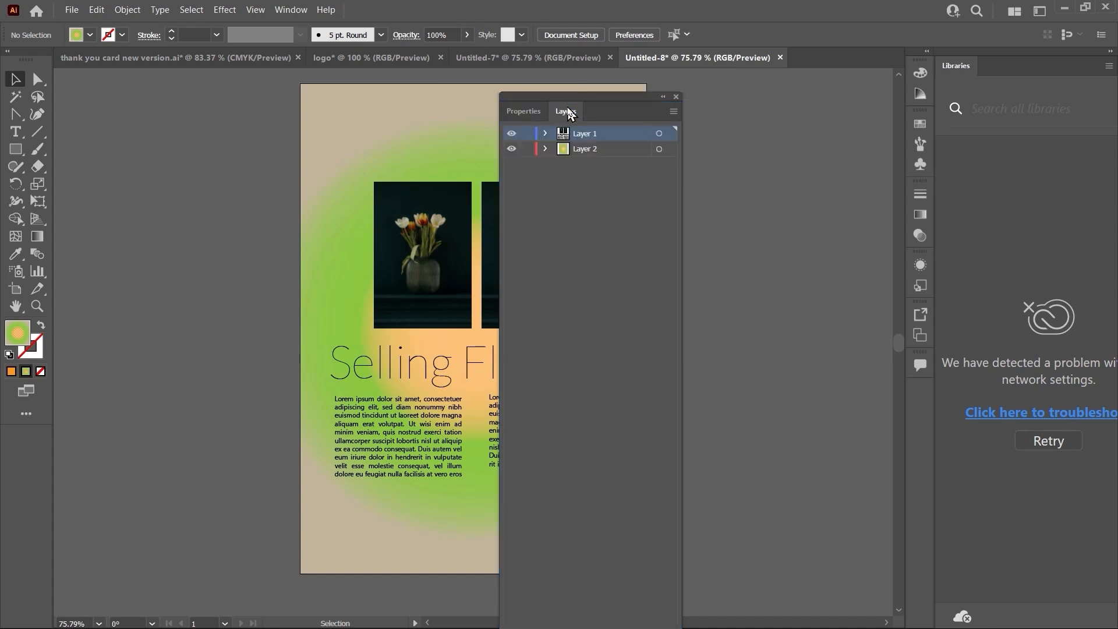
click(527, 110)
click(563, 112)
click(527, 110)
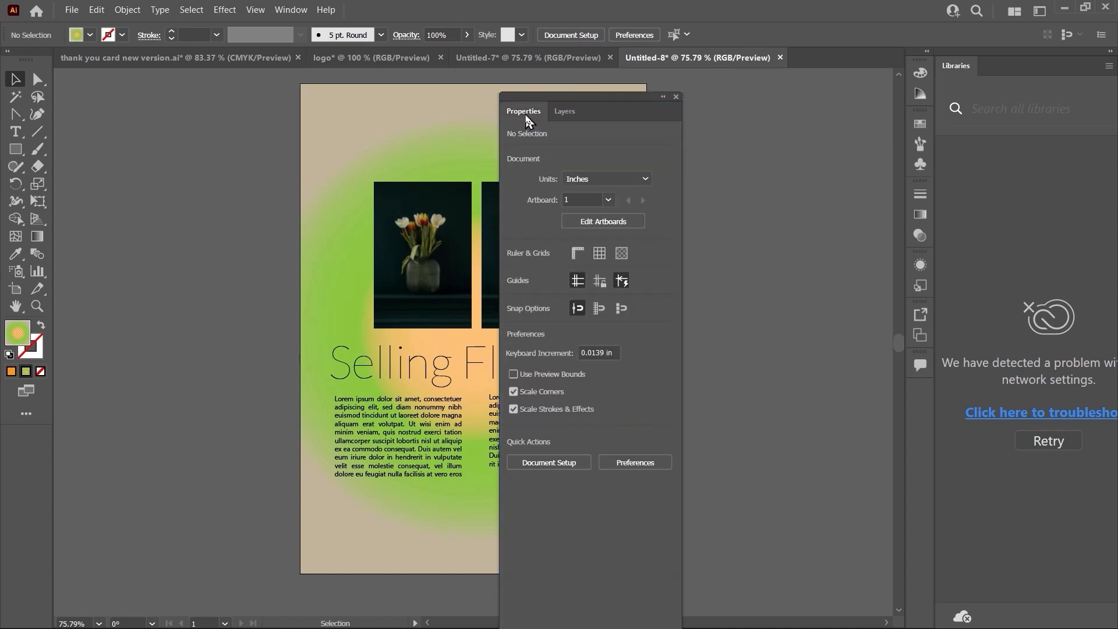
click(562, 112)
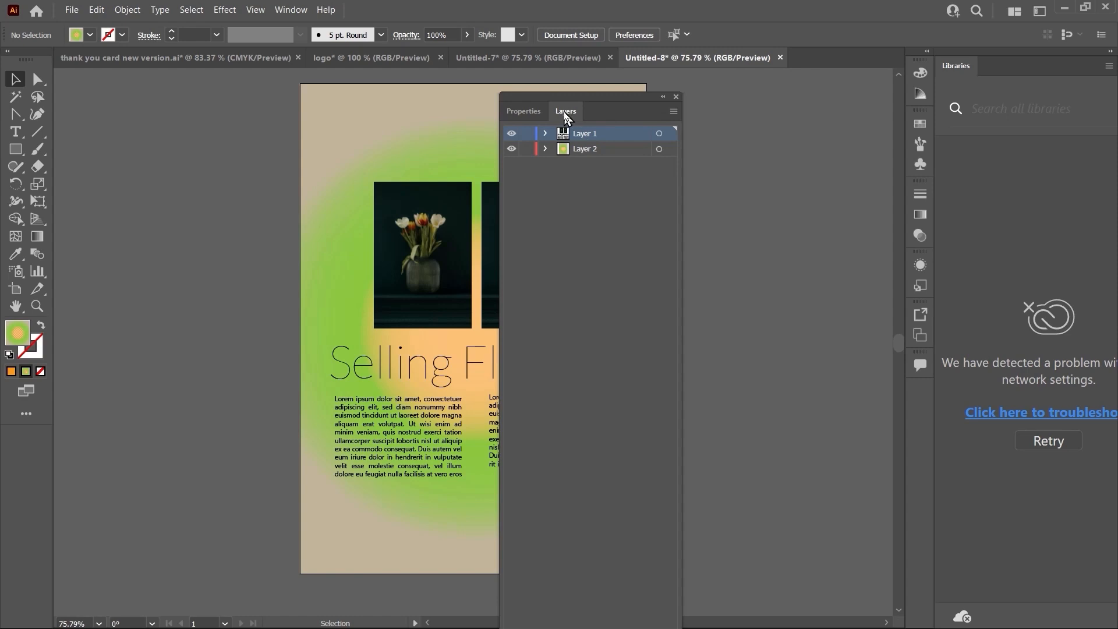
- Separate Layers from the tab group, stack it beneath Properties and dock the pair in the main panel column above Libraries
drag(574, 117, 754, 220)
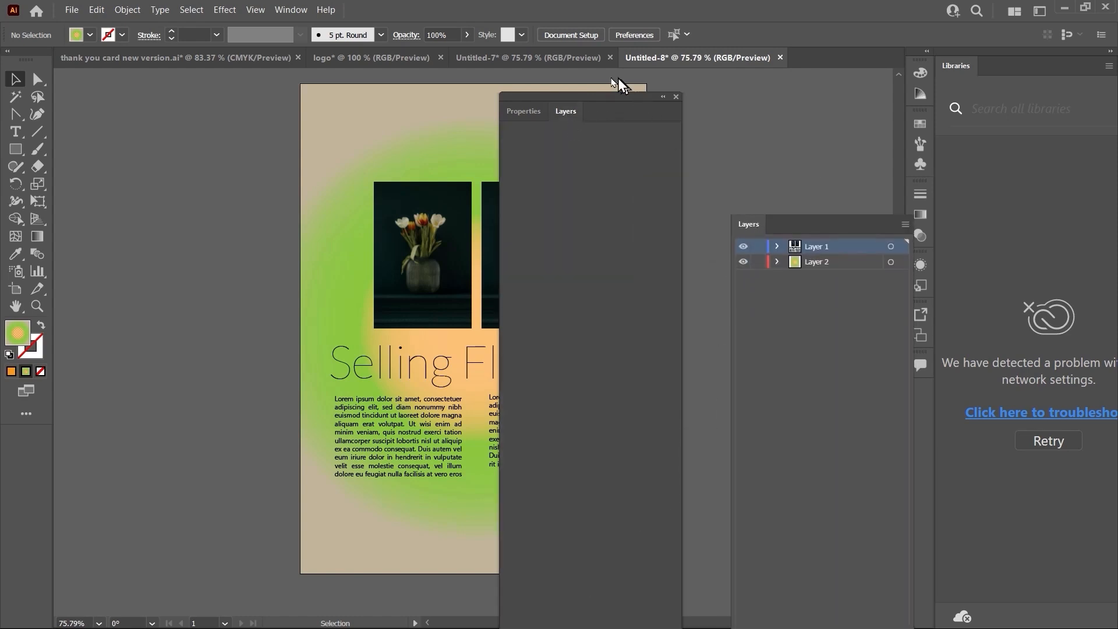
drag(604, 105, 644, 21)
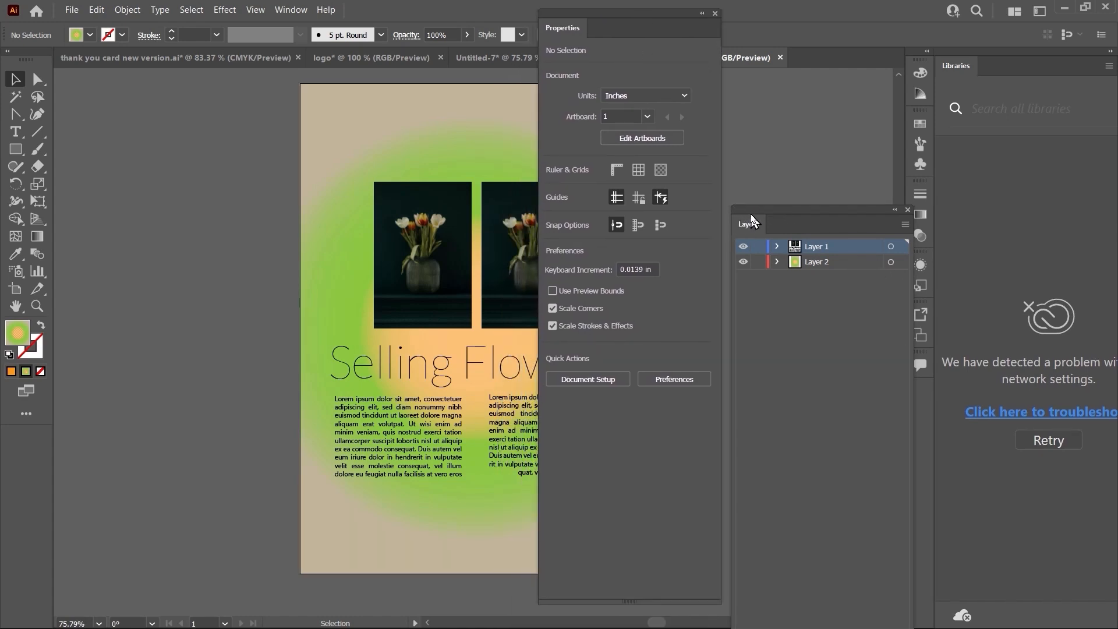
drag(754, 227, 559, 599)
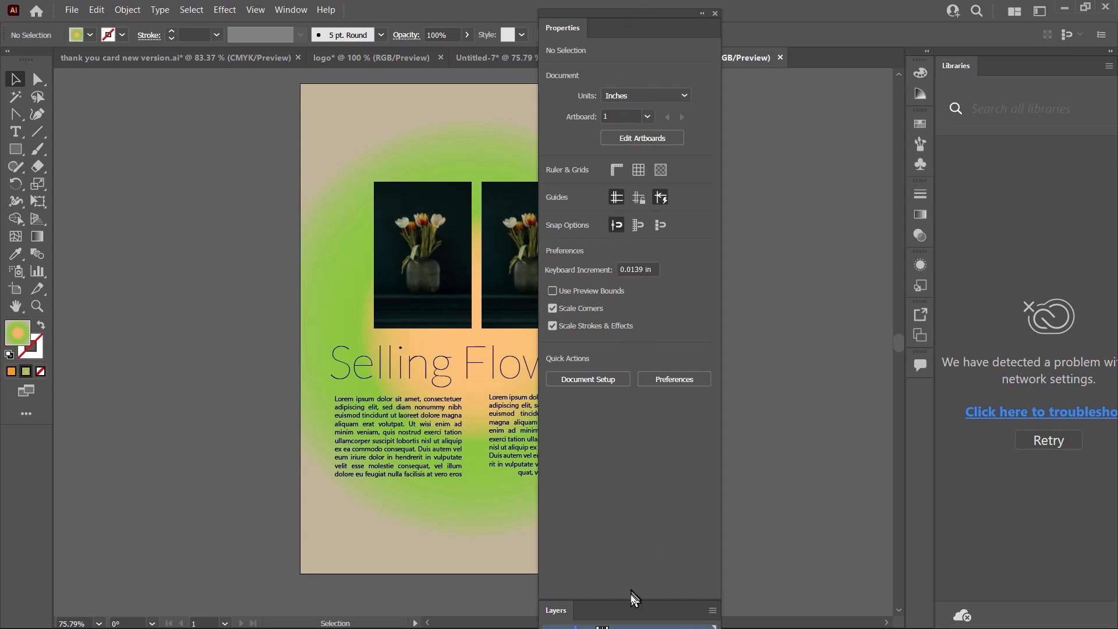
drag(629, 599, 644, 291)
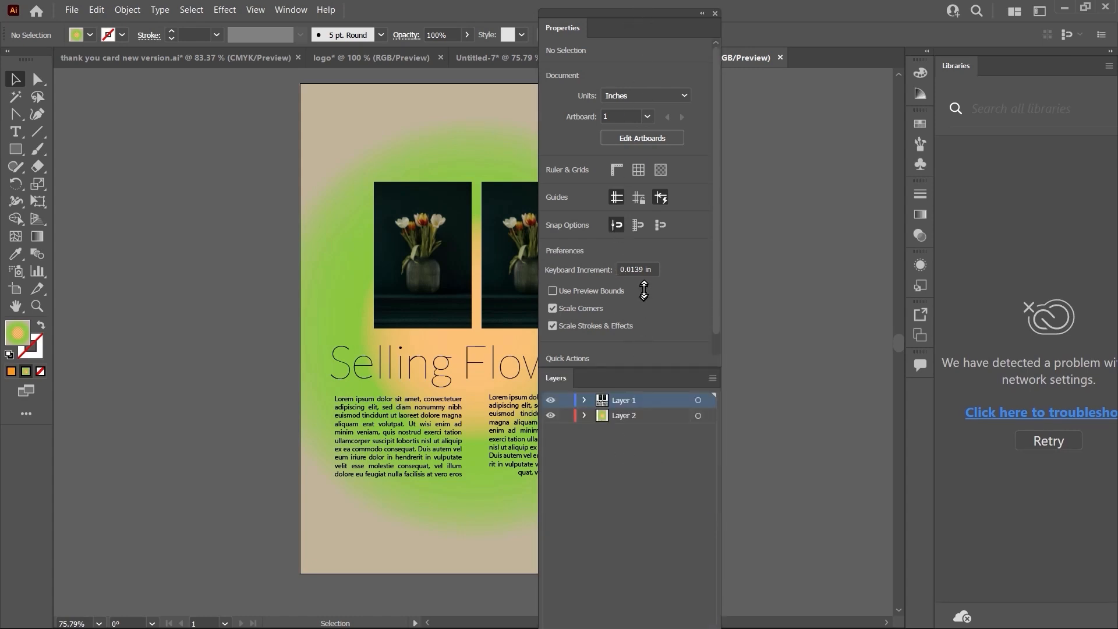
drag(633, 21, 1006, 66)
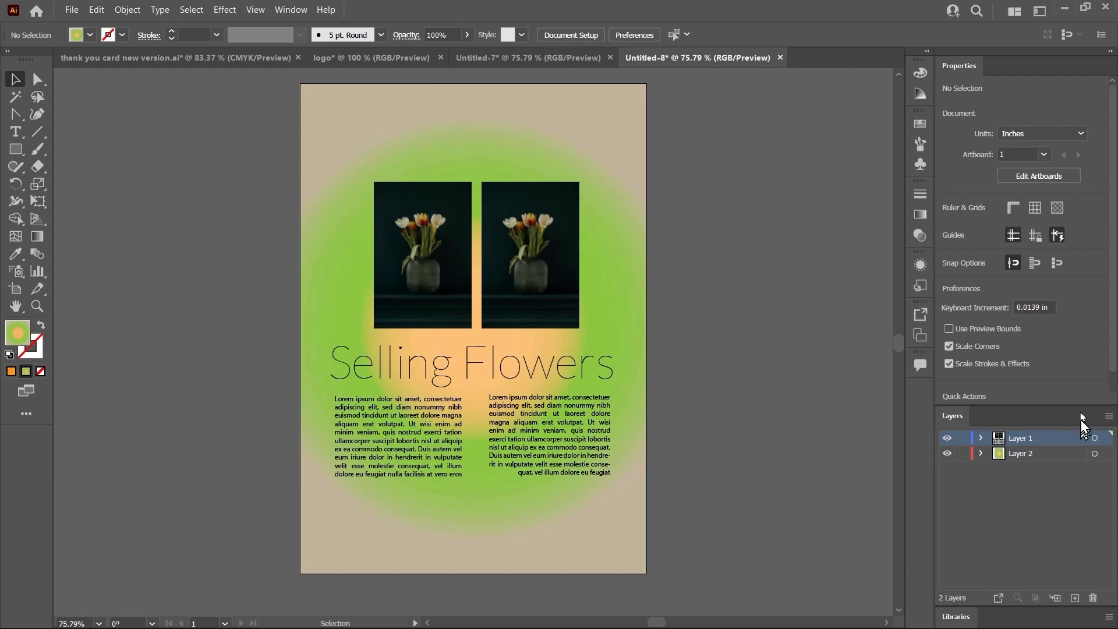
- Check the Layers panel's display options and accept them with the row size at Medium
click(1109, 417)
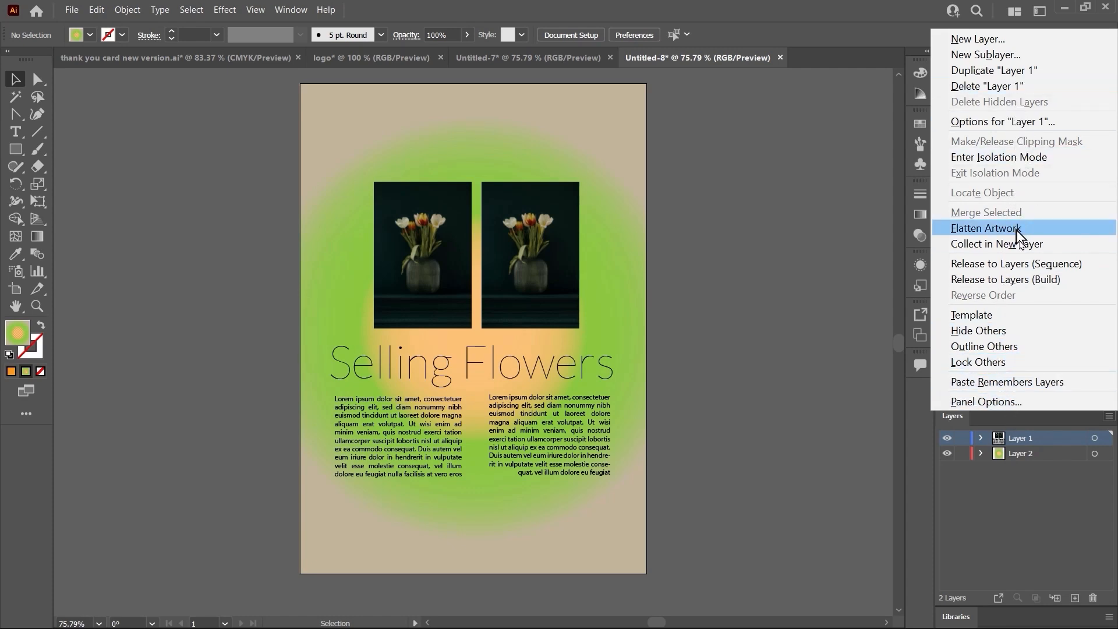
click(1026, 404)
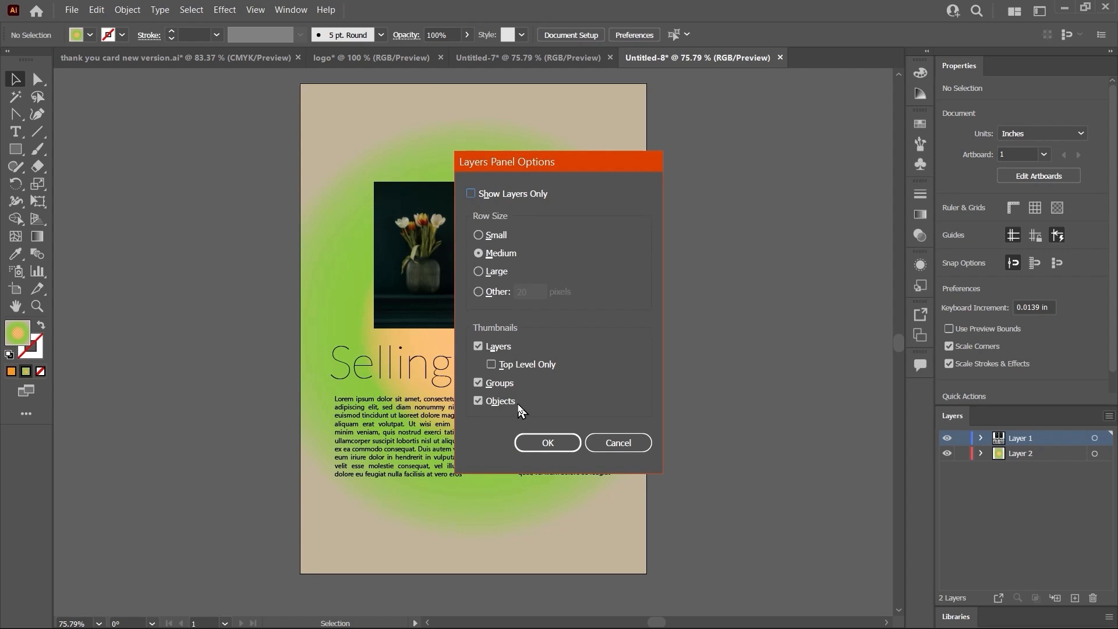
click(499, 241)
click(500, 253)
click(546, 443)
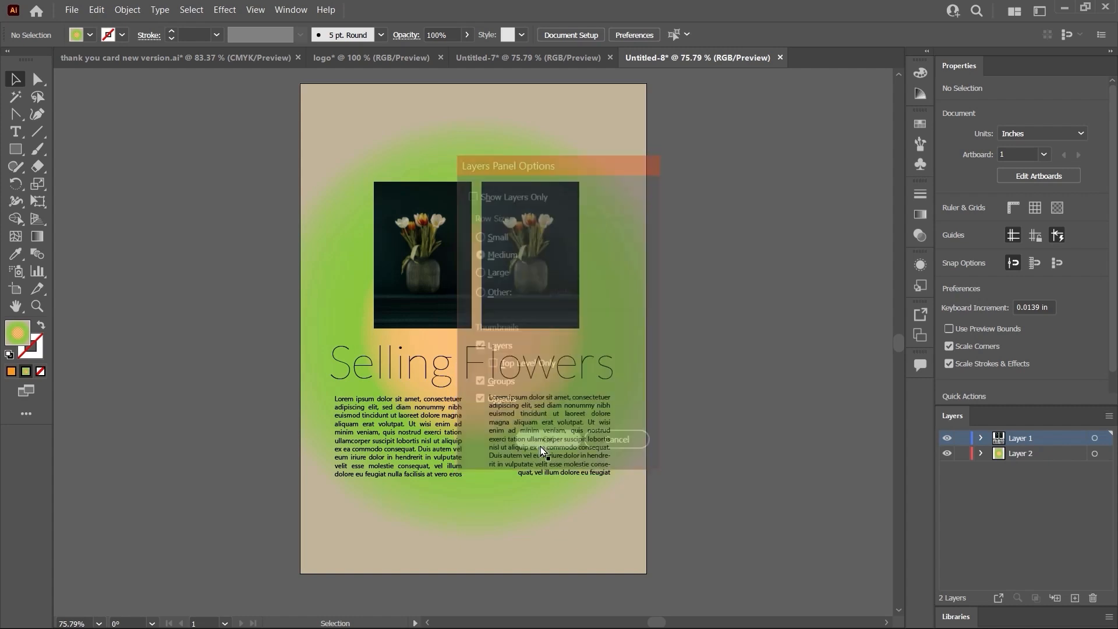
- Close the docked Layers panel and restore it beneath Properties
right_click(947, 419)
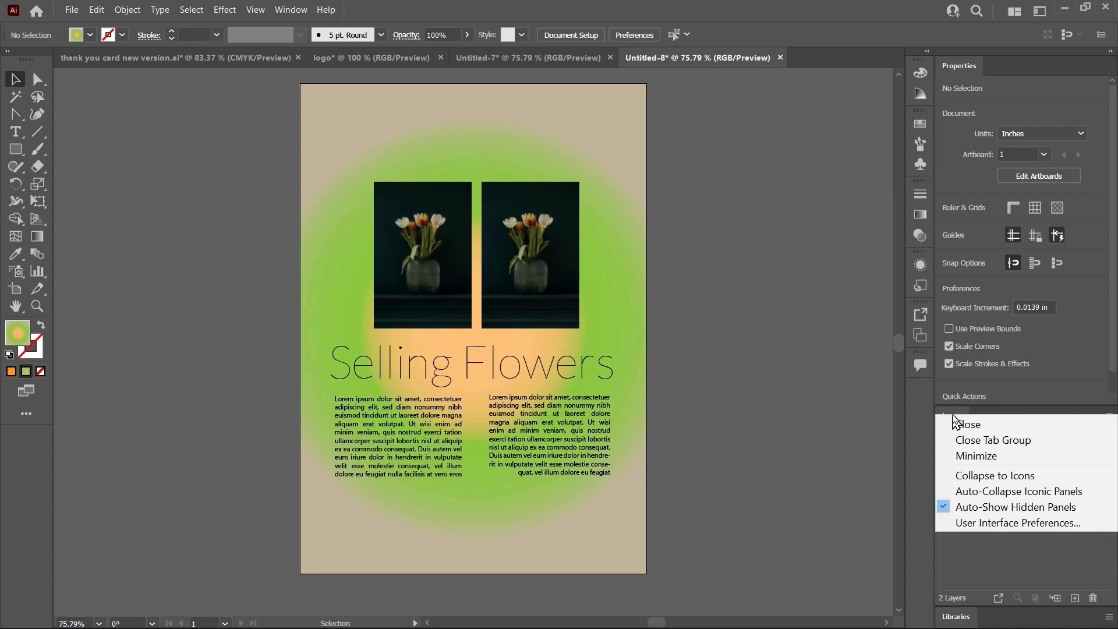
key(Escape)
right_click(953, 423)
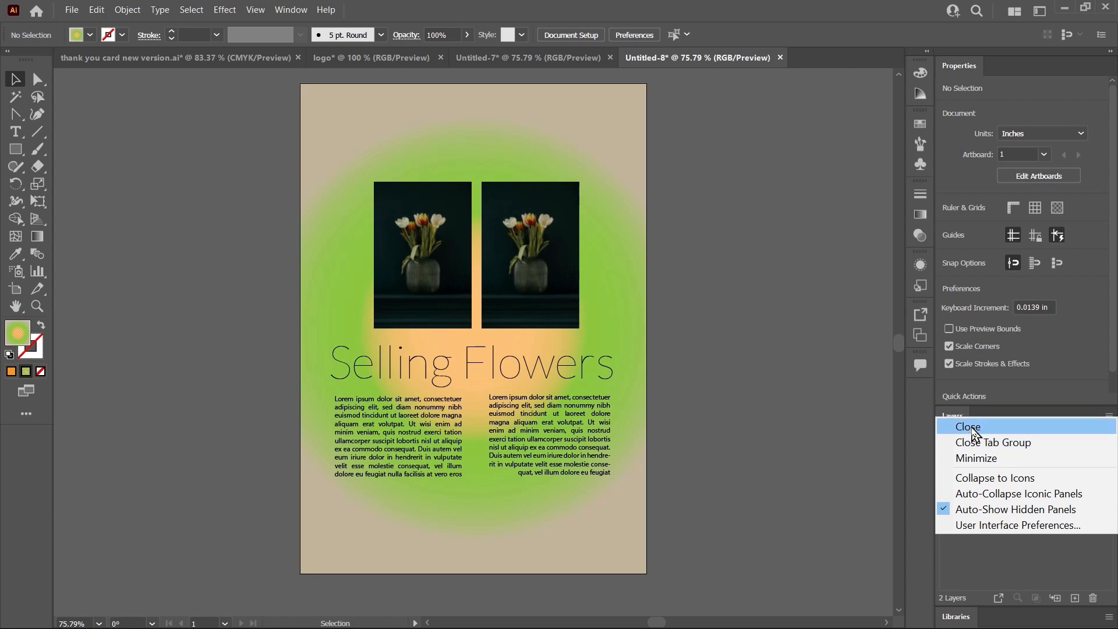
click(967, 426)
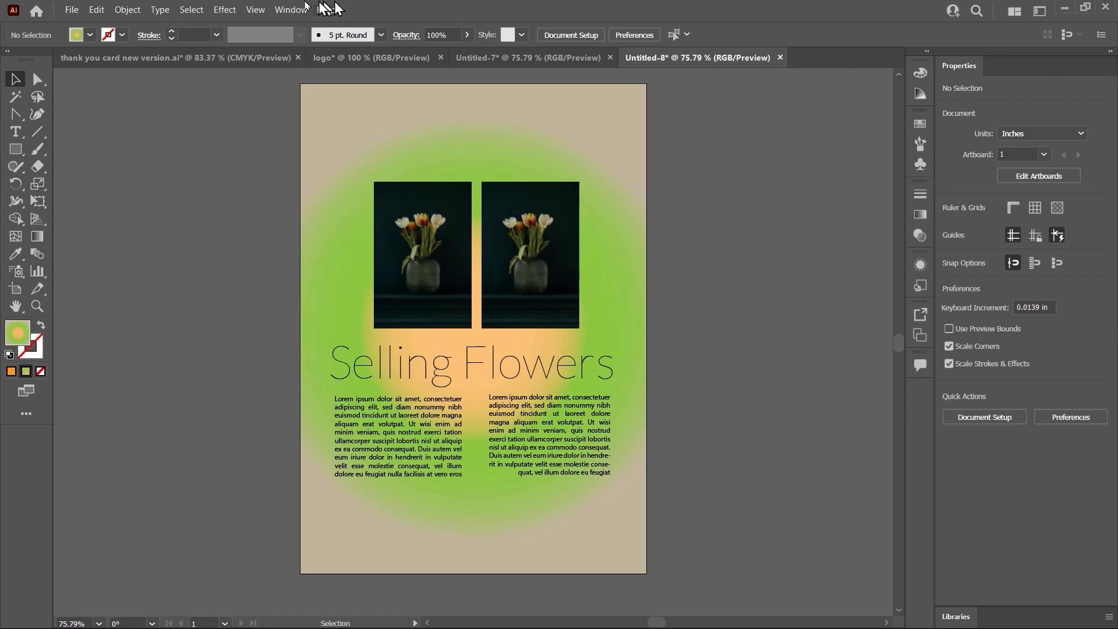
click(287, 10)
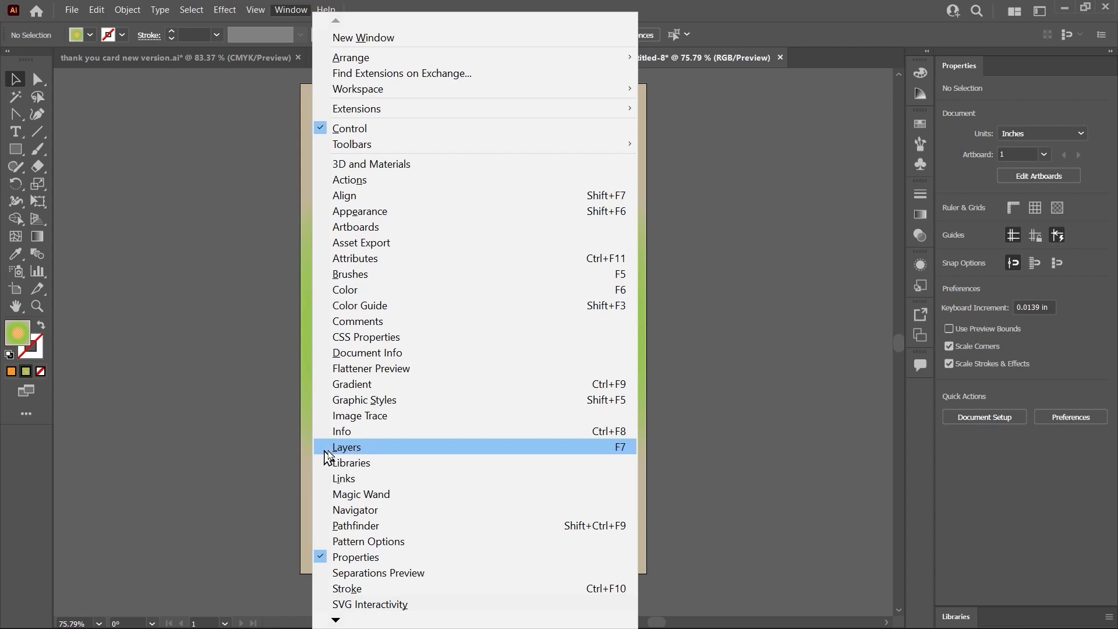
click(358, 453)
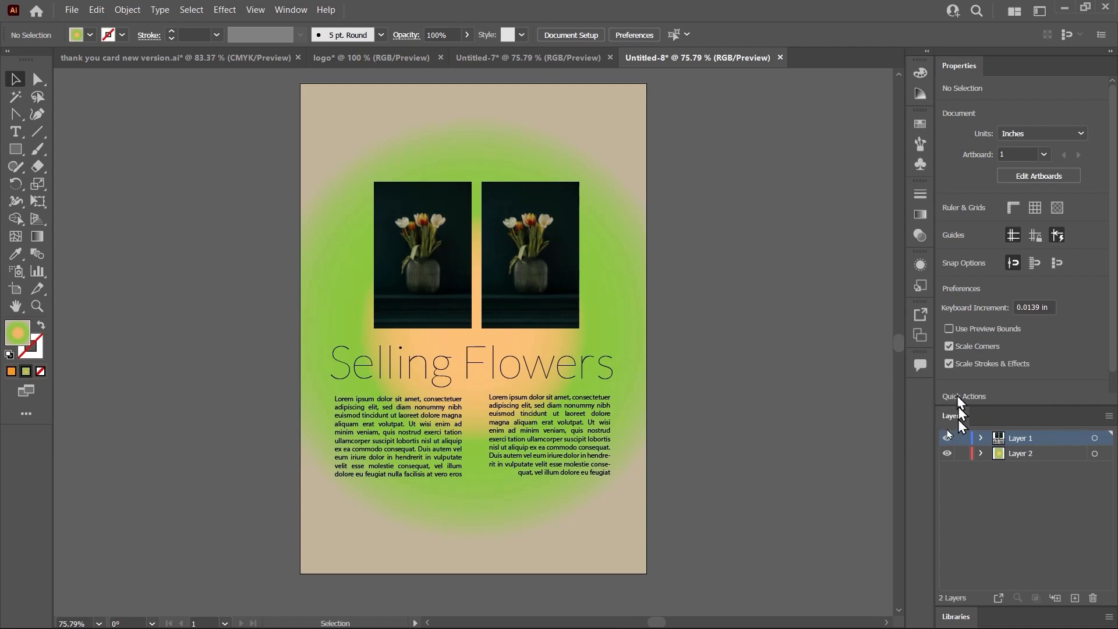
- Try collapsing and expanding the docked icon panels and the main Properties and Layers column
click(928, 53)
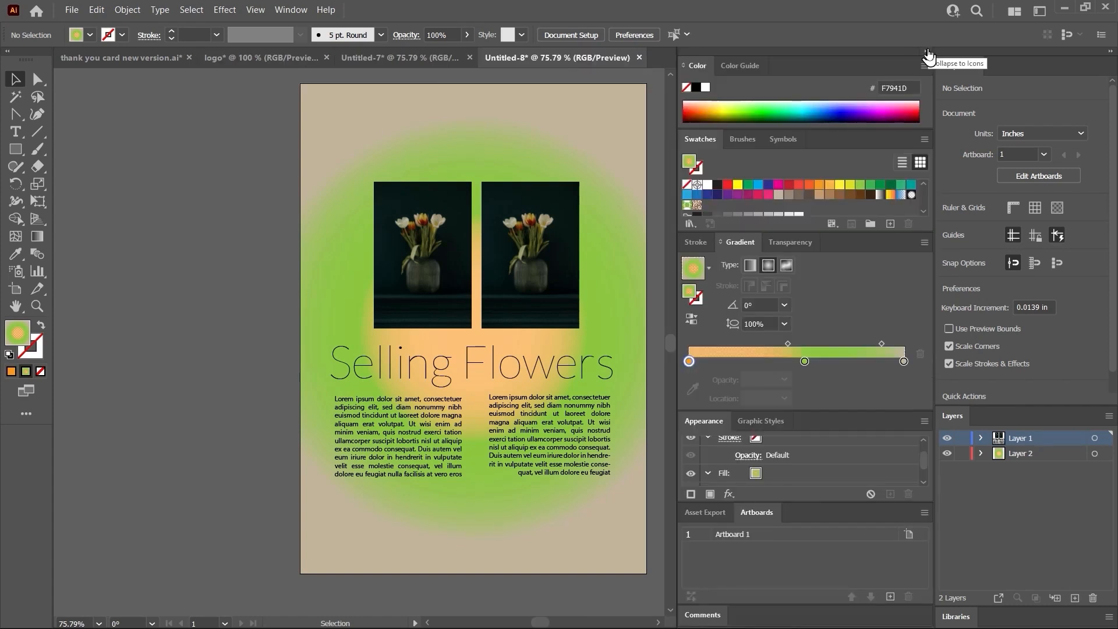
click(928, 53)
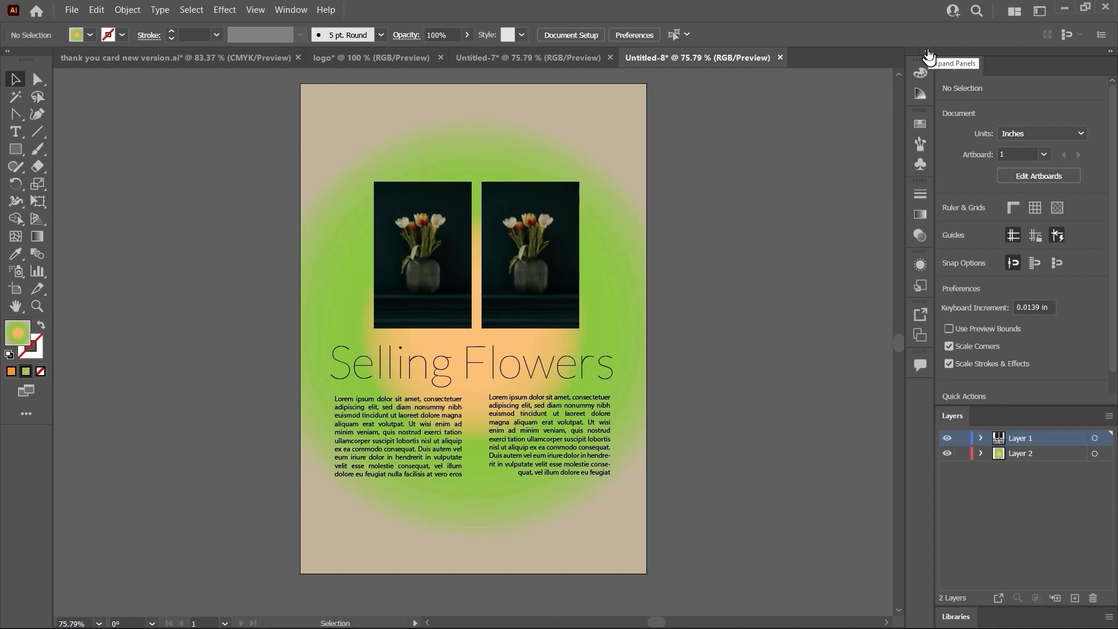
click(1106, 53)
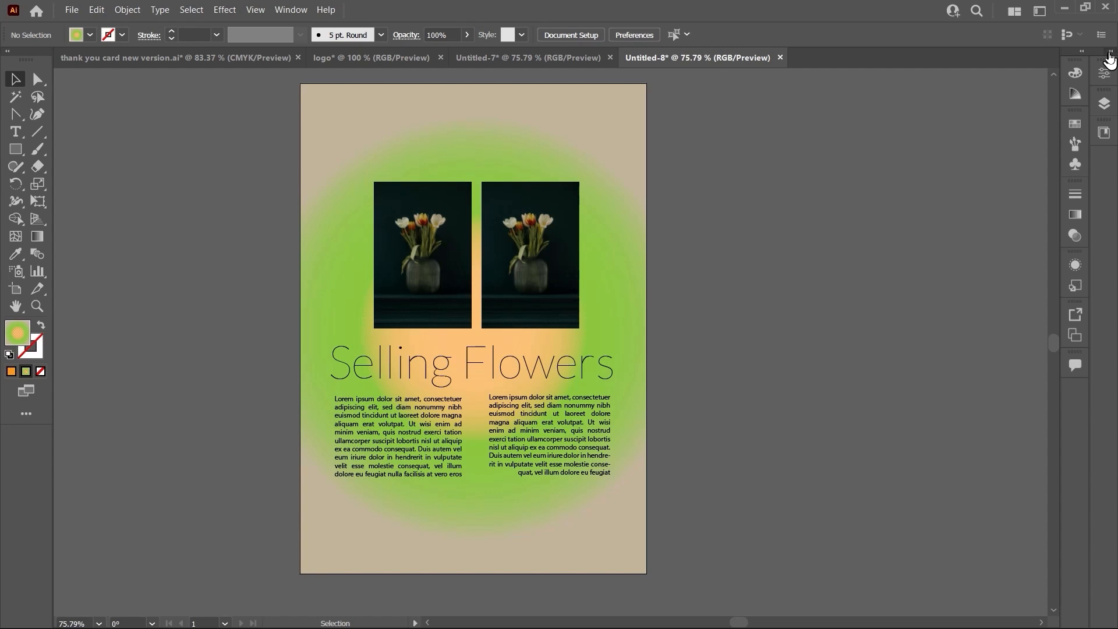
click(1109, 54)
click(926, 53)
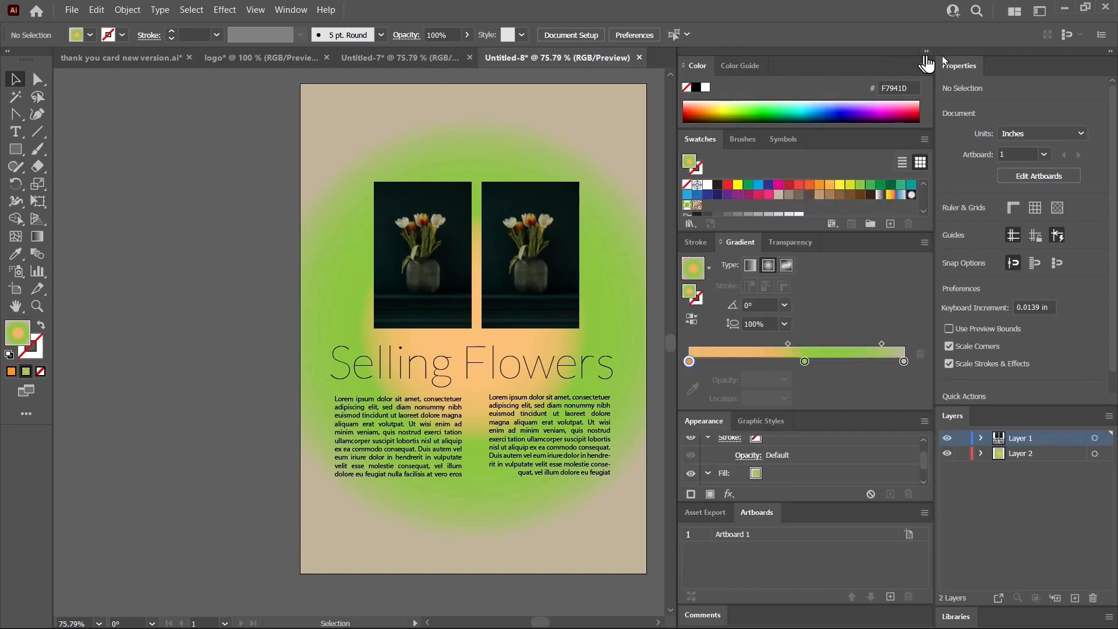
- Undock Properties and Layers into one side-by-side floating group beside the docks, with the remaining dock columns collapsed to icons
drag(965, 70, 505, 118)
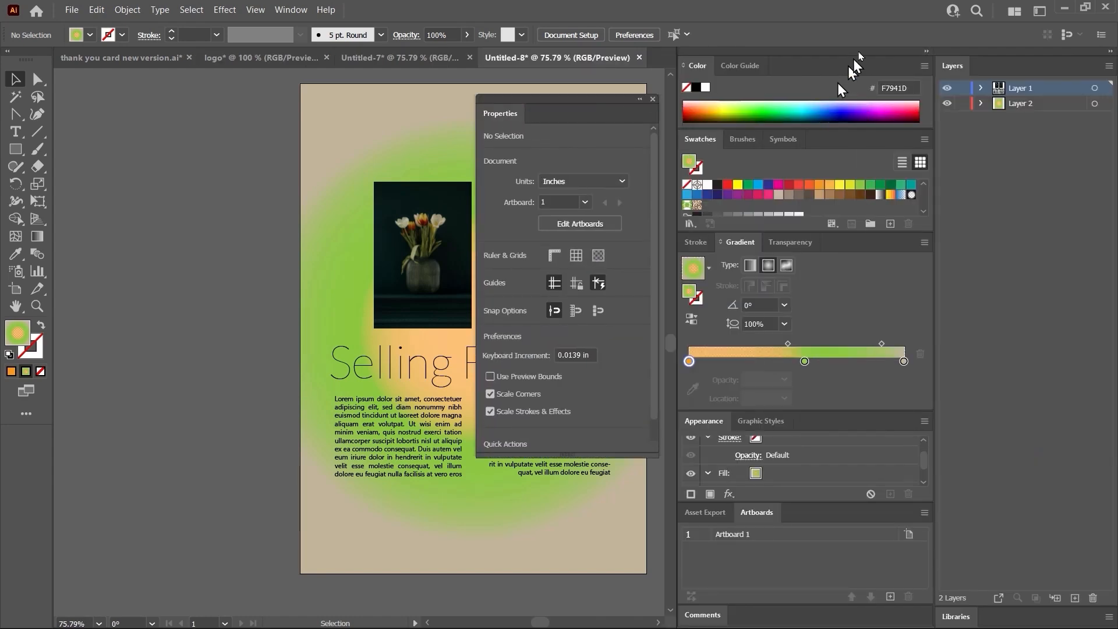
click(927, 52)
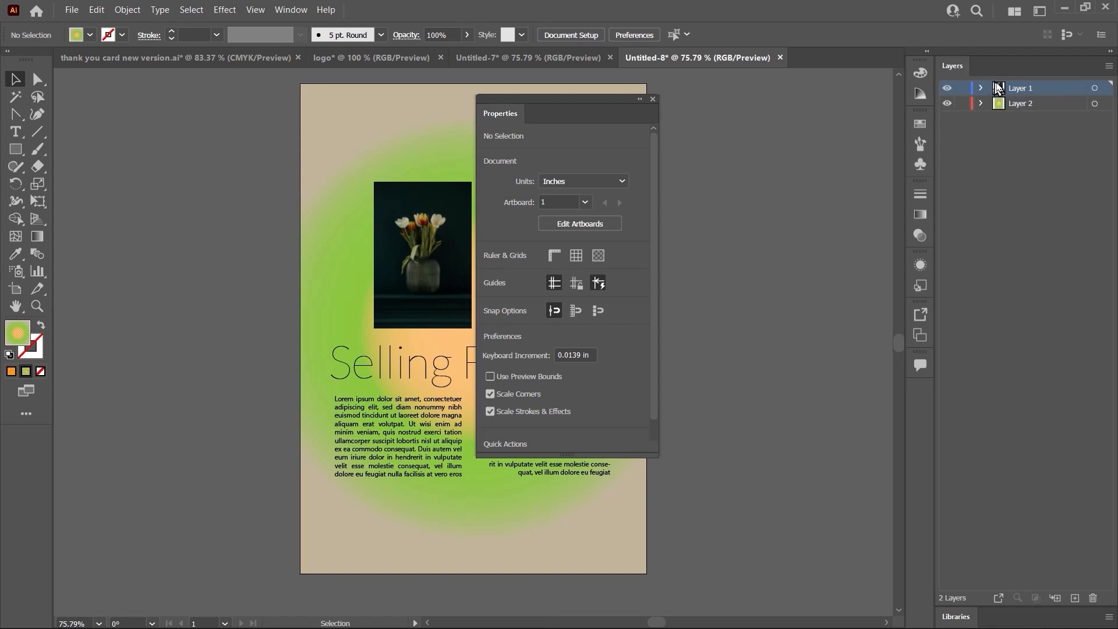
drag(962, 74, 738, 120)
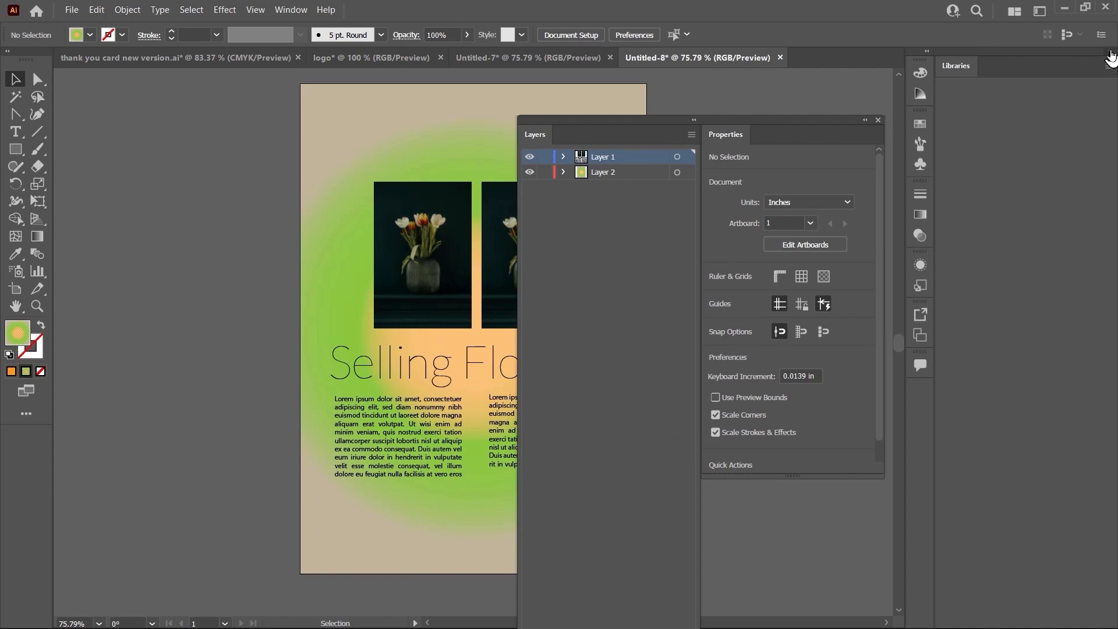
click(1111, 56)
drag(681, 123, 894, 51)
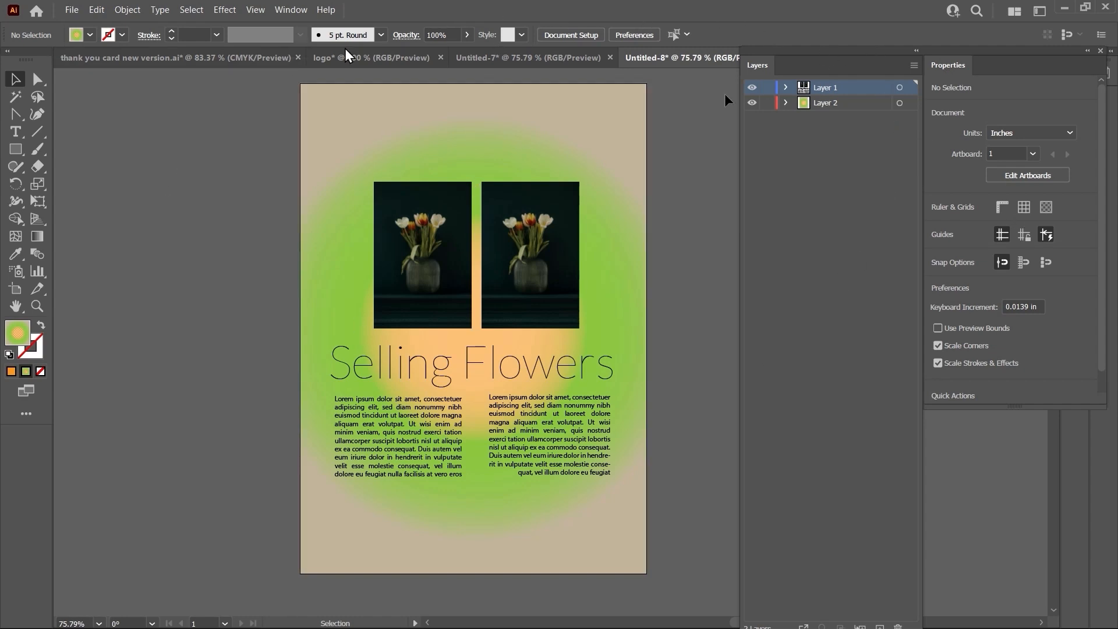
- Save the current panel layout as a new workspace named "artwork 1"
click(291, 11)
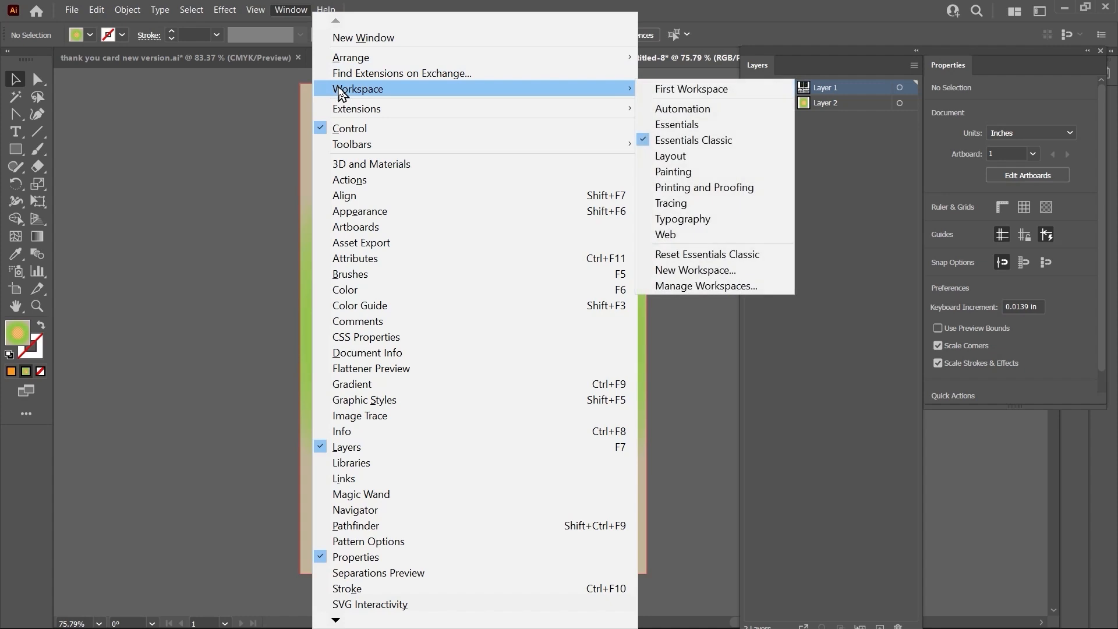
mouse_move(604, 90)
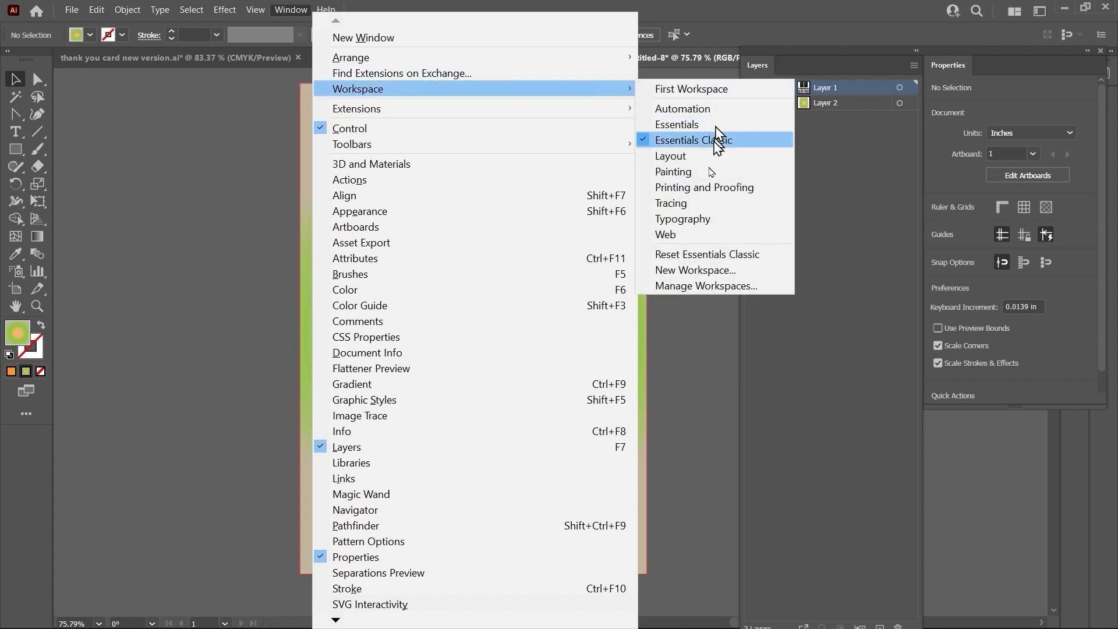
click(674, 271)
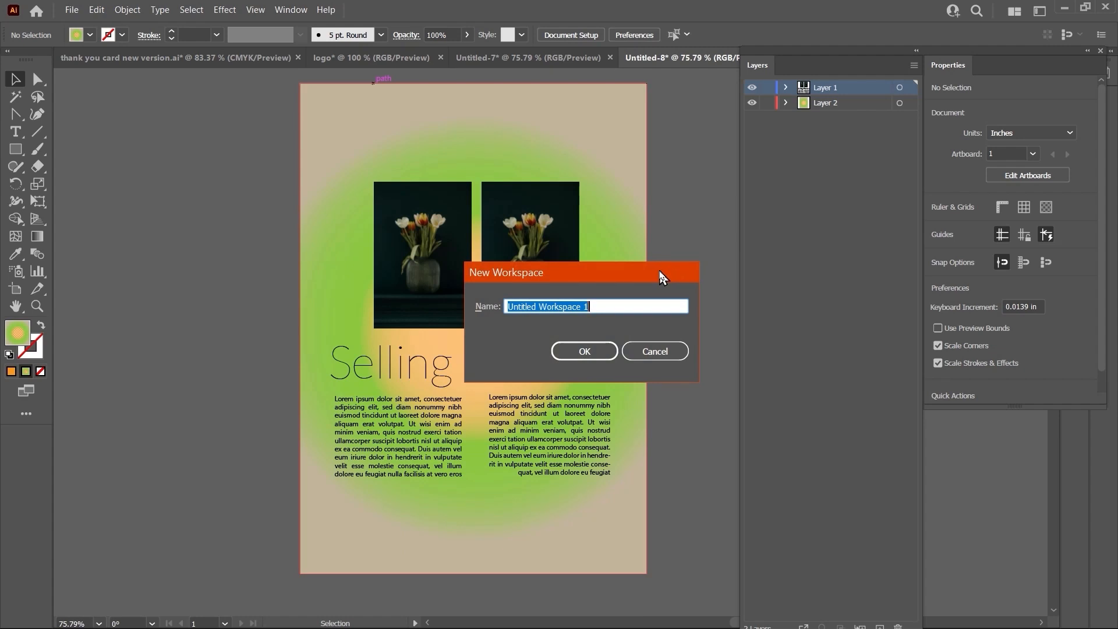
text(artwork)
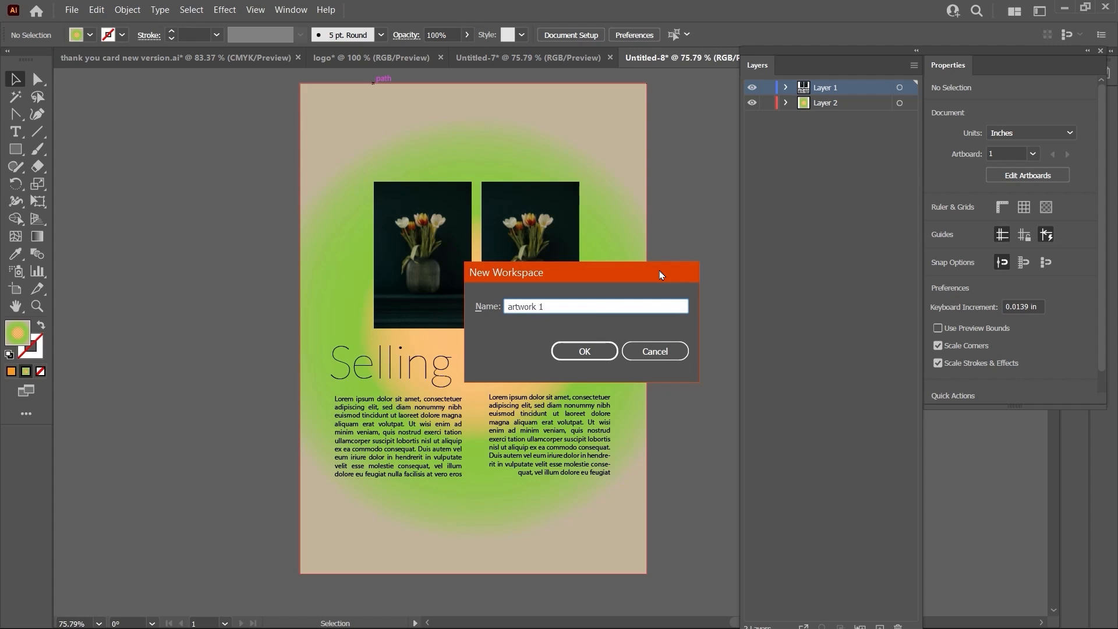
key(Return)
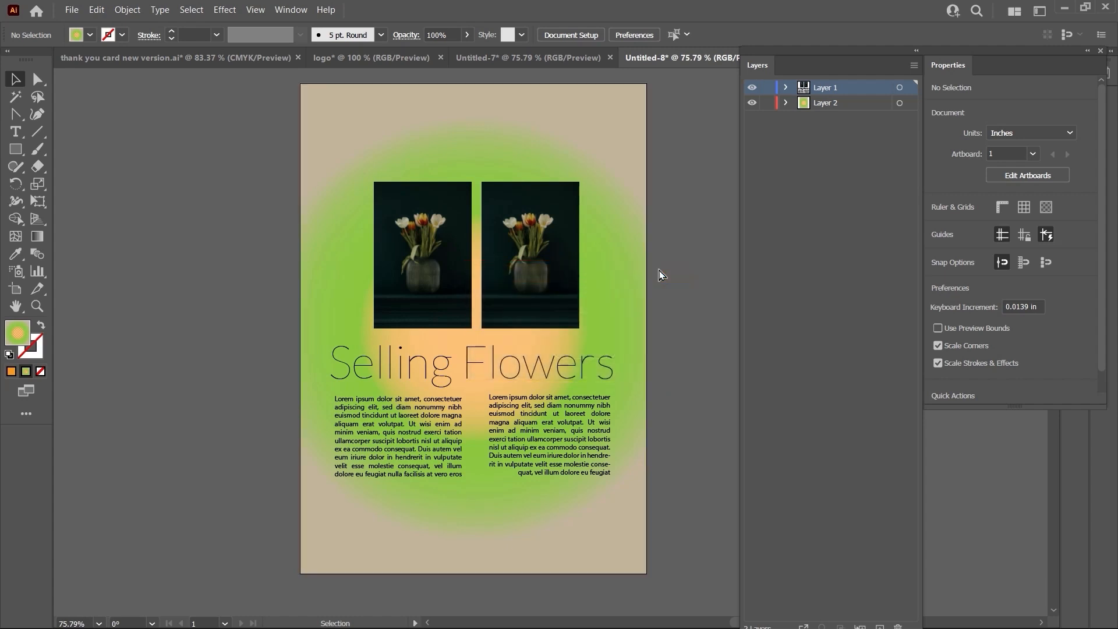
- Switch to the Essentials Classic workspace and reset it to its default panel layout
click(298, 10)
mouse_move(354, 93)
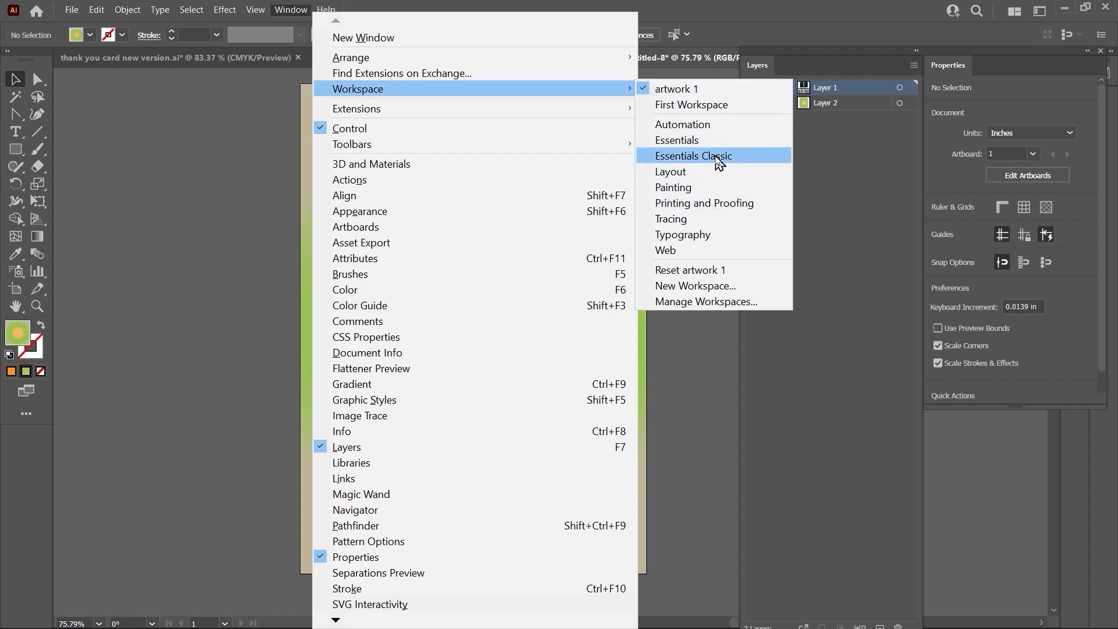
click(709, 163)
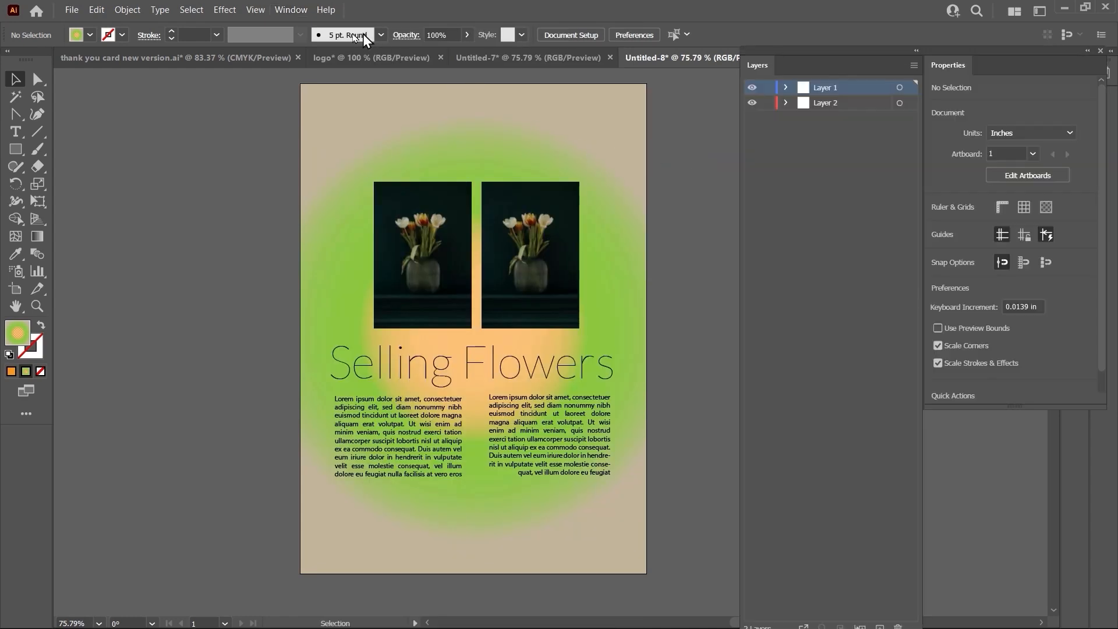
click(292, 10)
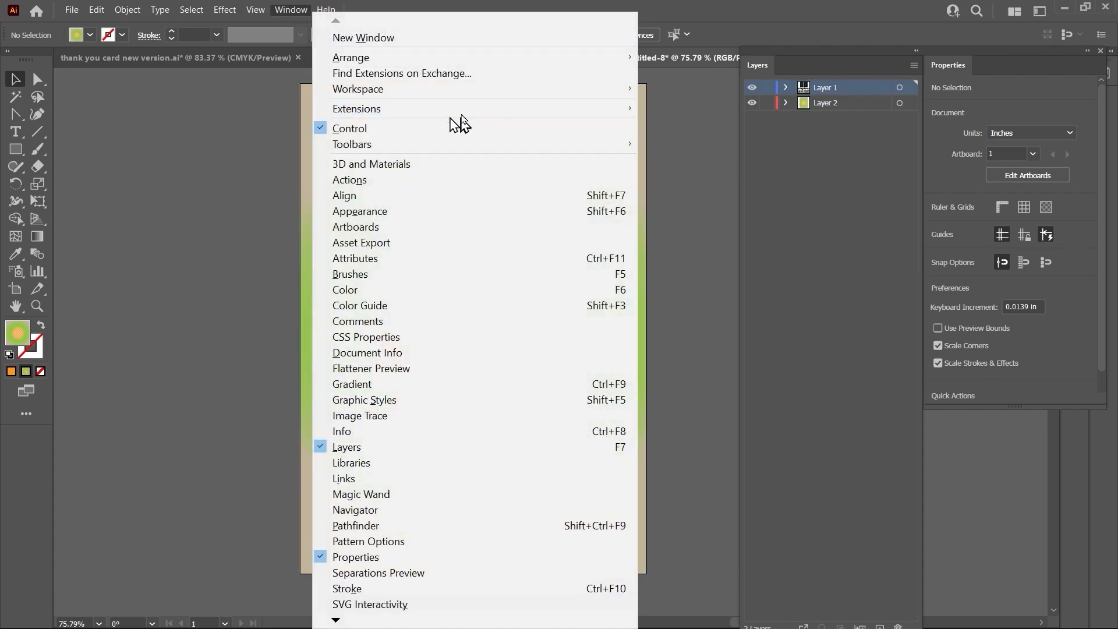
mouse_move(466, 99)
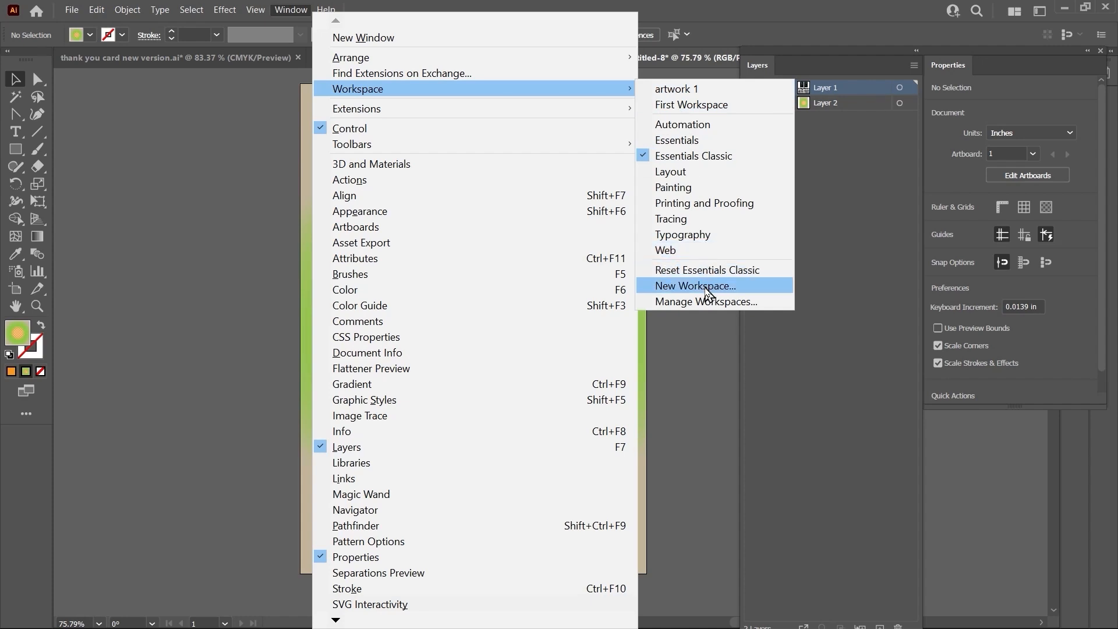
click(708, 269)
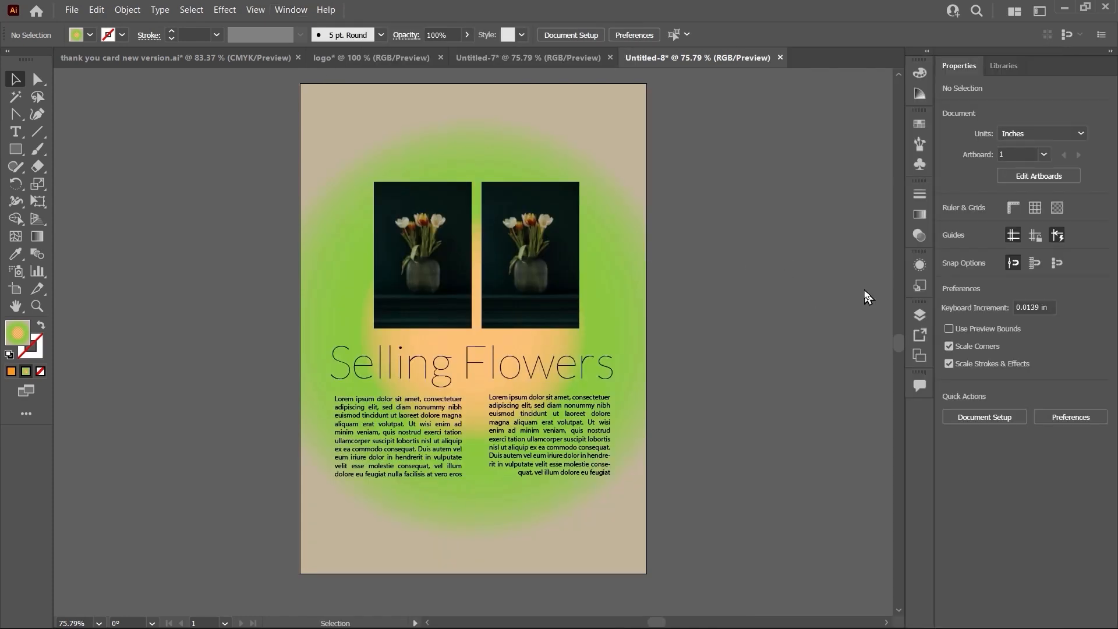
- Try the Painting workspace and return to the saved "artwork 1" workspace
click(306, 13)
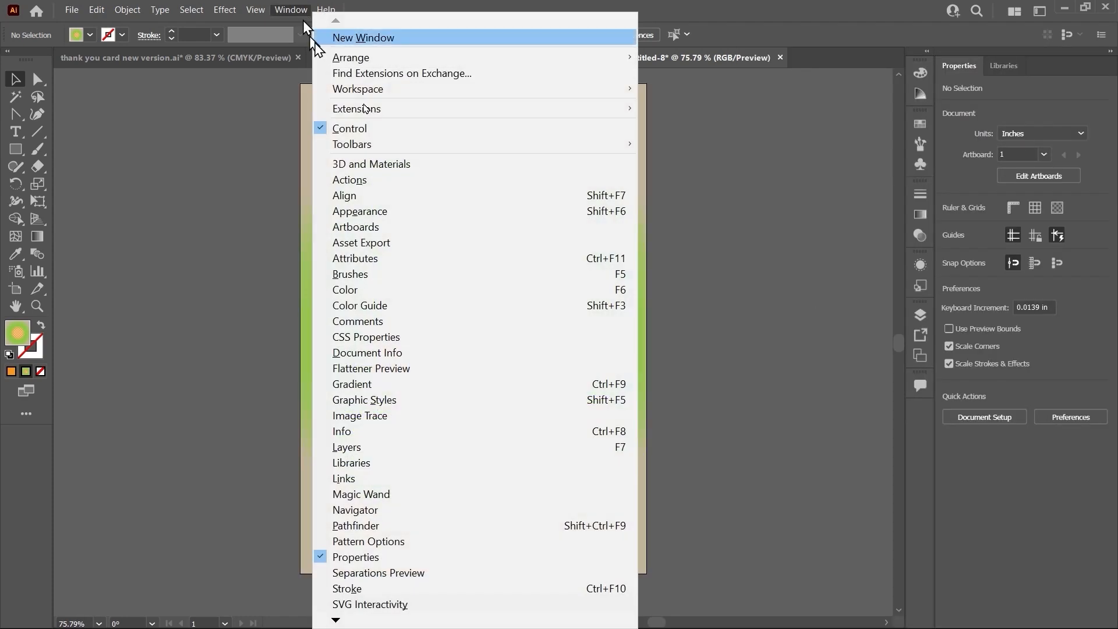
mouse_move(567, 92)
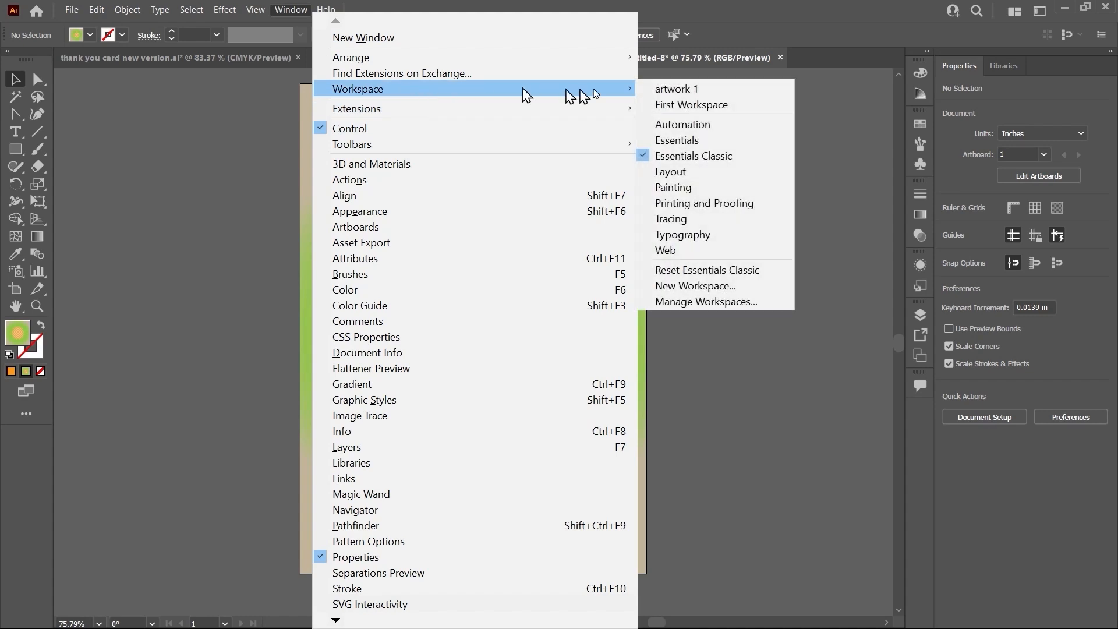
click(693, 187)
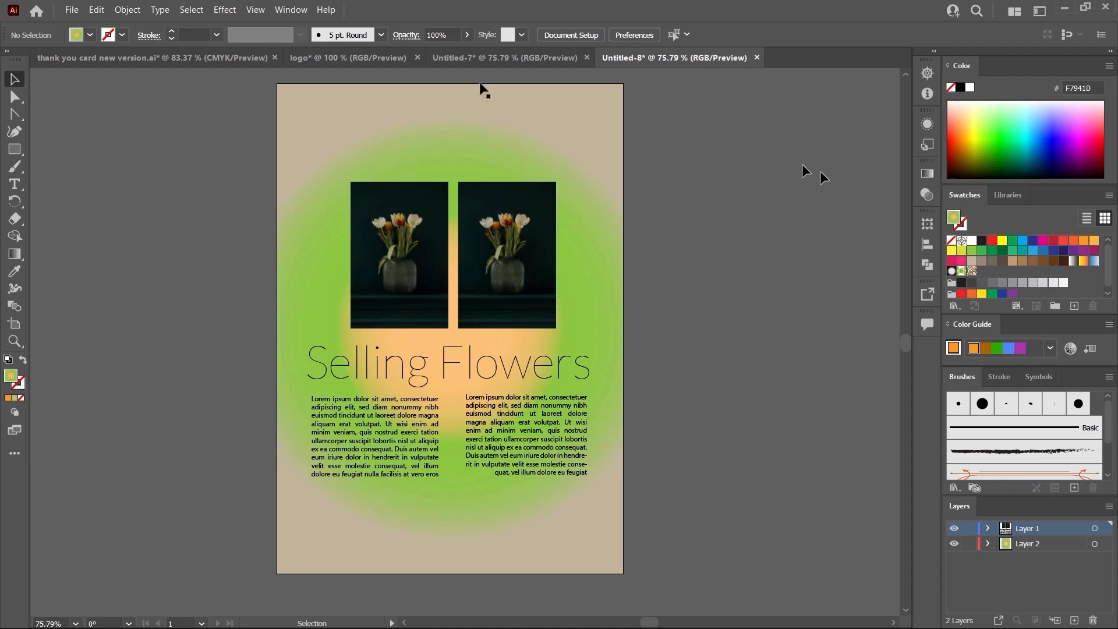
click(291, 10)
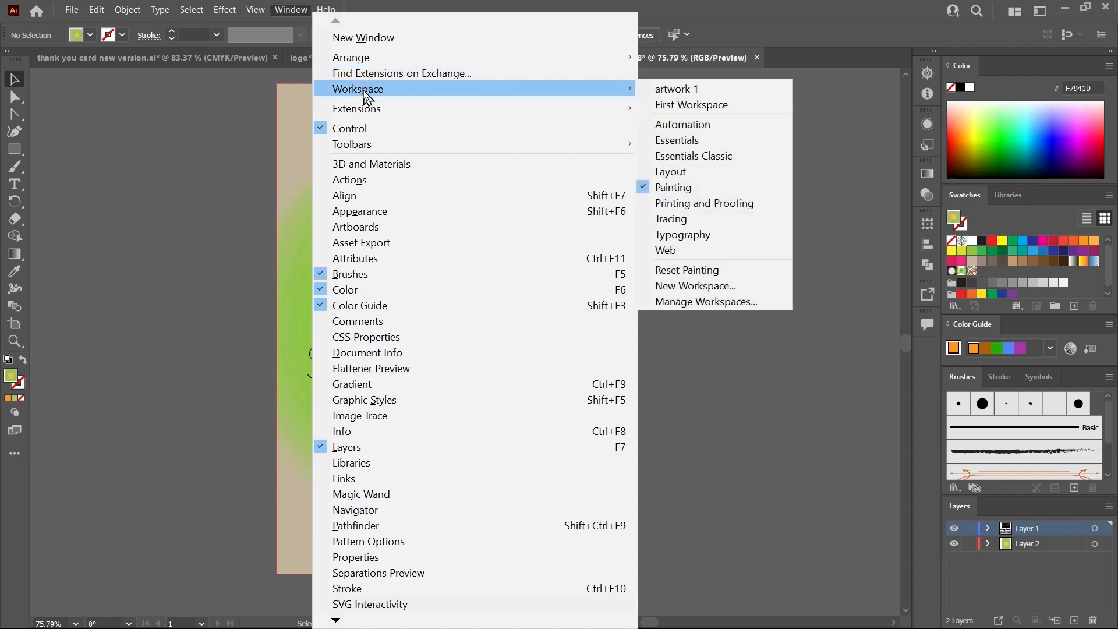
click(655, 92)
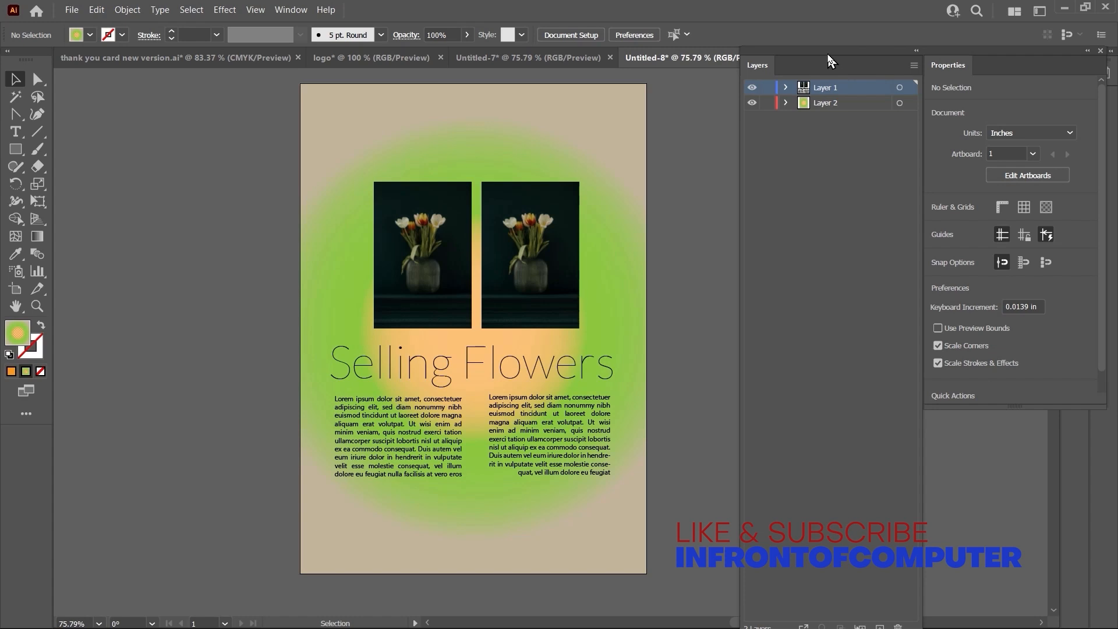
- Select the "Discount 30%" headline in the Untitled-7 poster and close the floating Layers and Properties group
drag(827, 56, 815, 53)
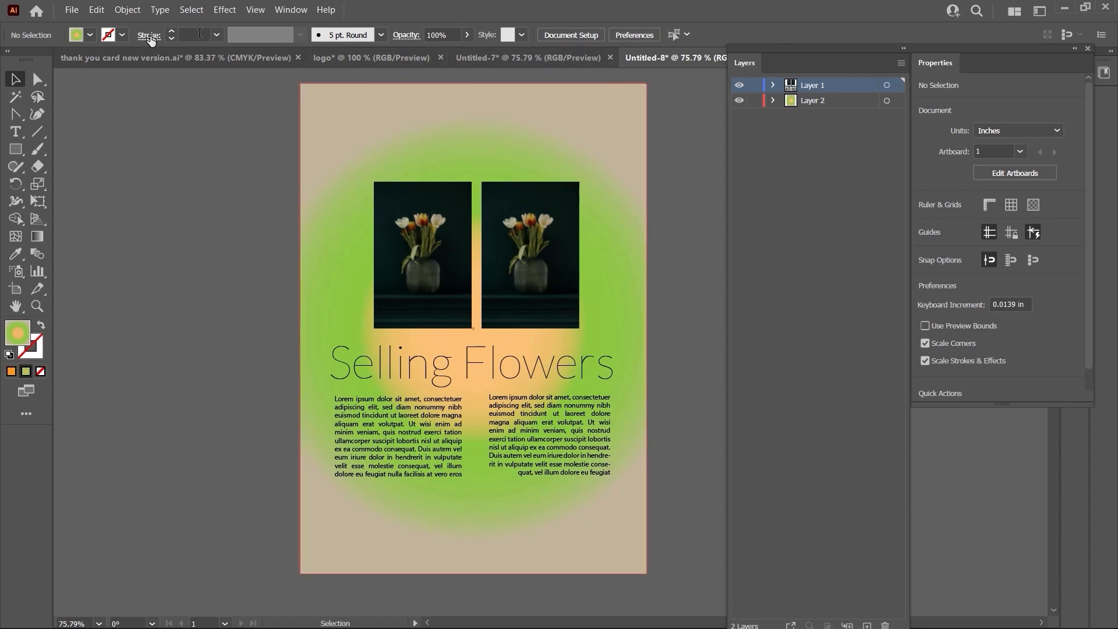
click(473, 58)
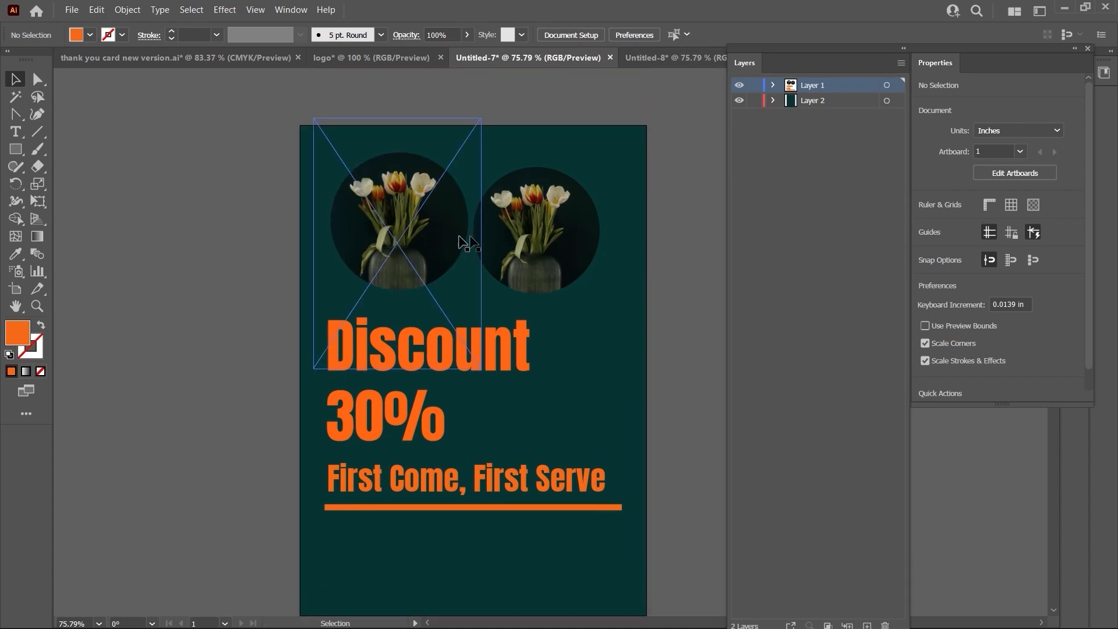
click(574, 223)
click(439, 330)
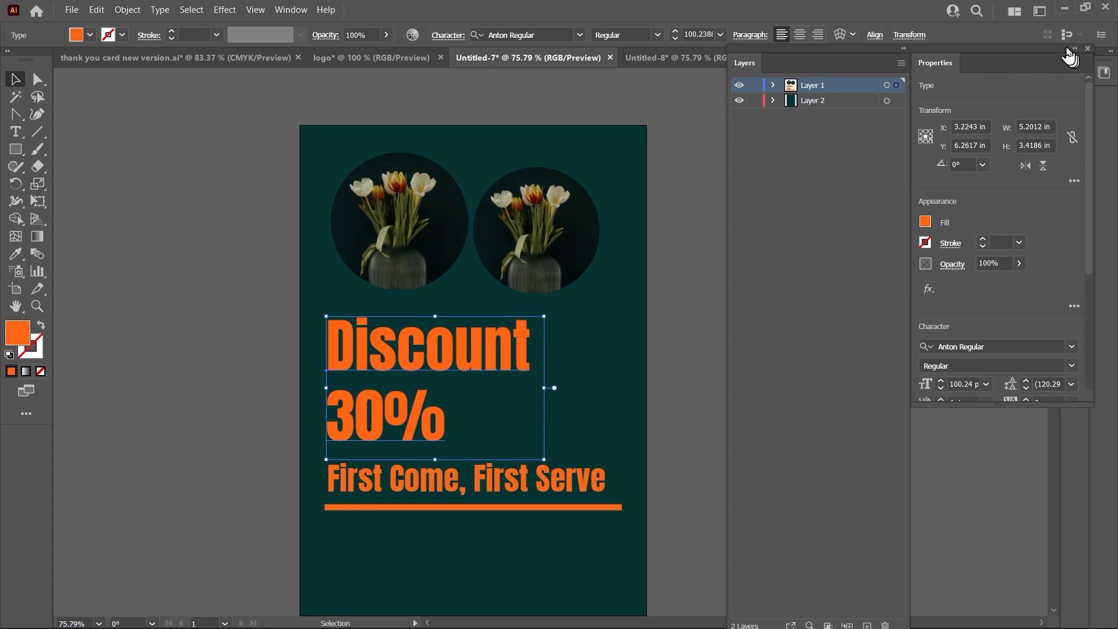
drag(1051, 59, 1015, 76)
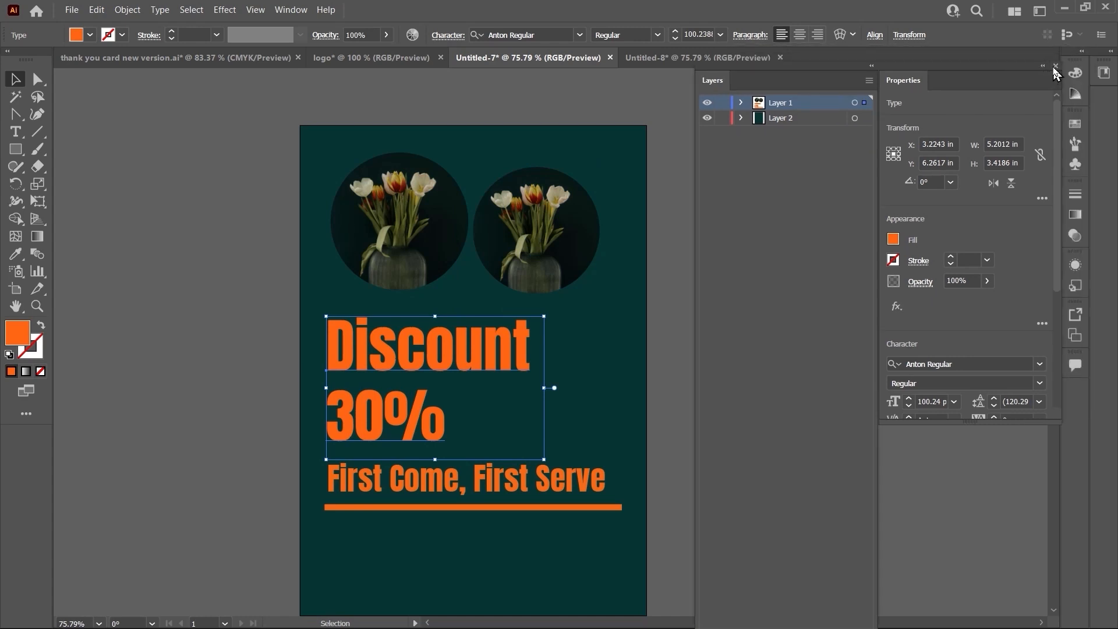
click(1054, 67)
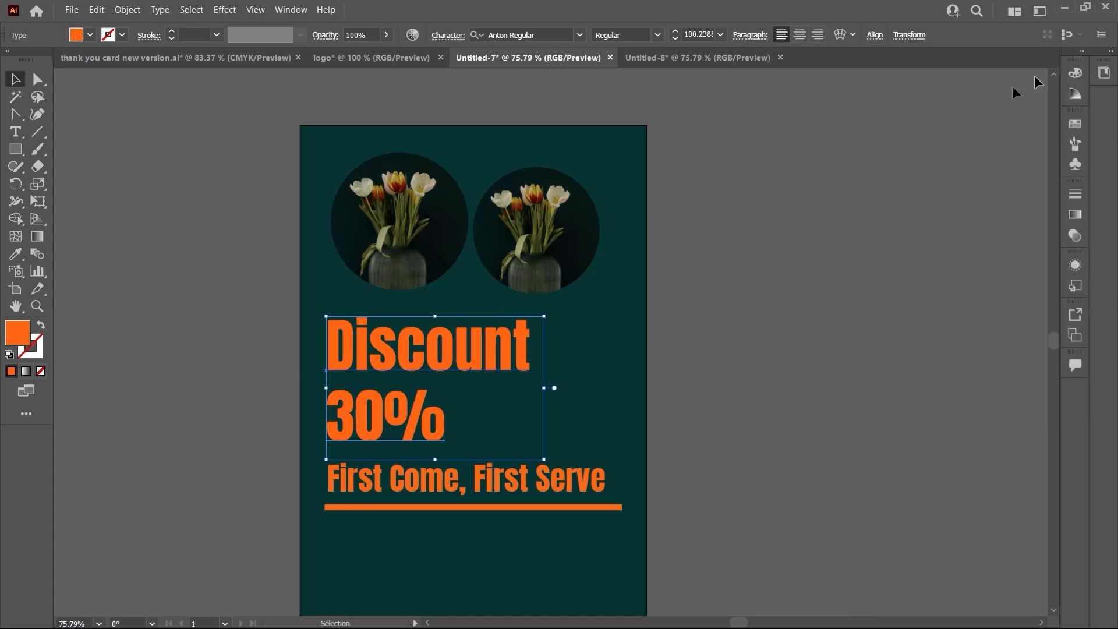
- Try different fill colours on the "Discount 30%" headline, including AA8000 from the spectrum and magenta and light blue swatches
click(1075, 73)
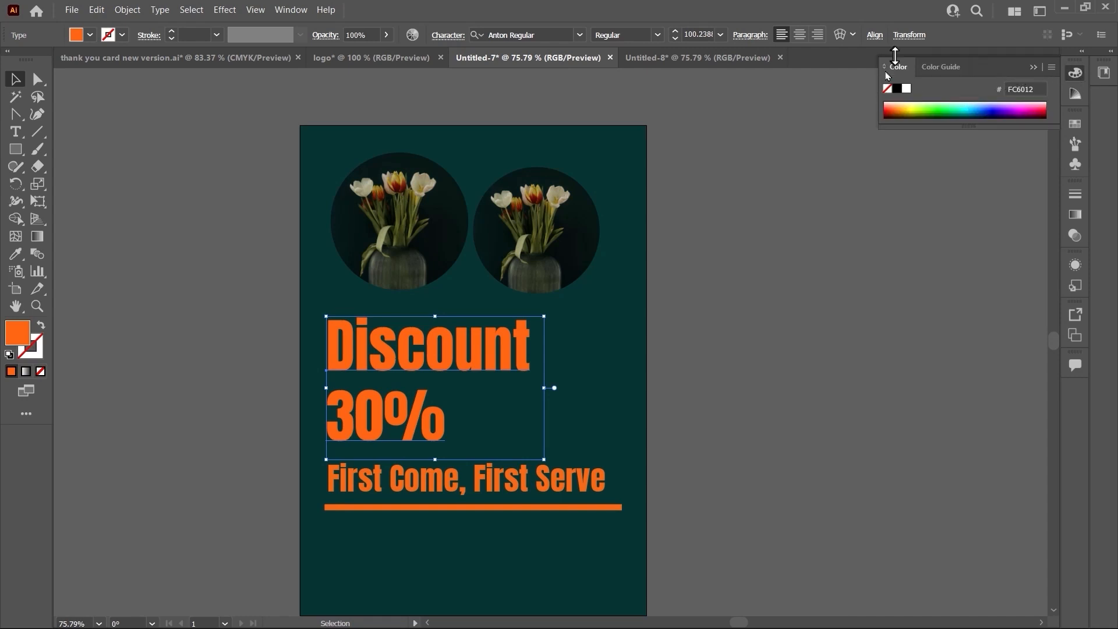
drag(940, 97, 909, 107)
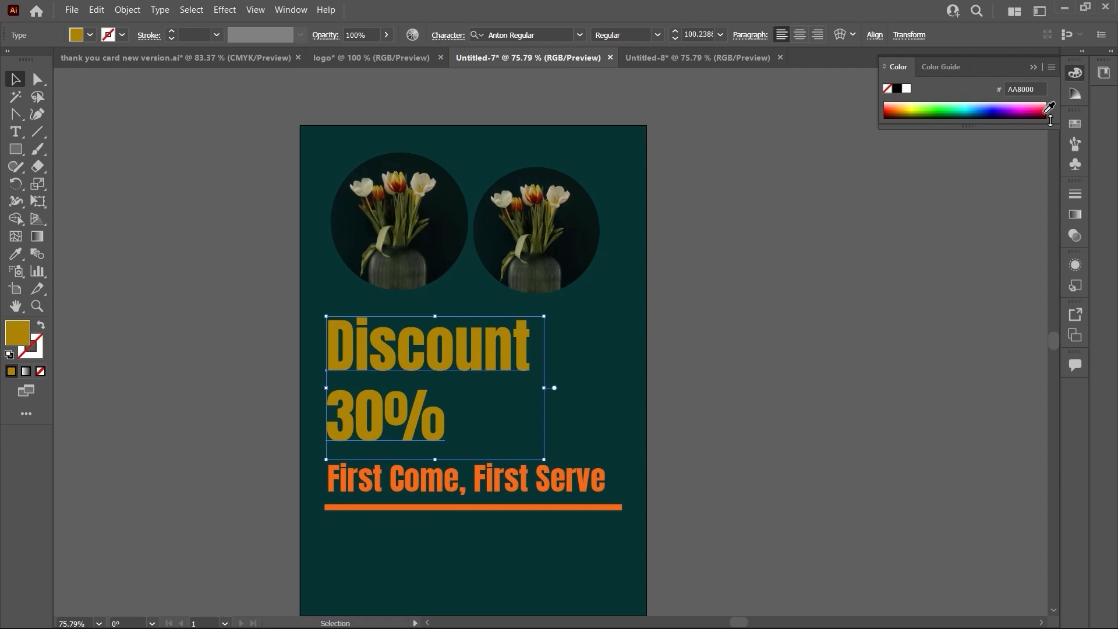
click(1077, 128)
click(944, 164)
click(935, 163)
click(955, 164)
click(985, 163)
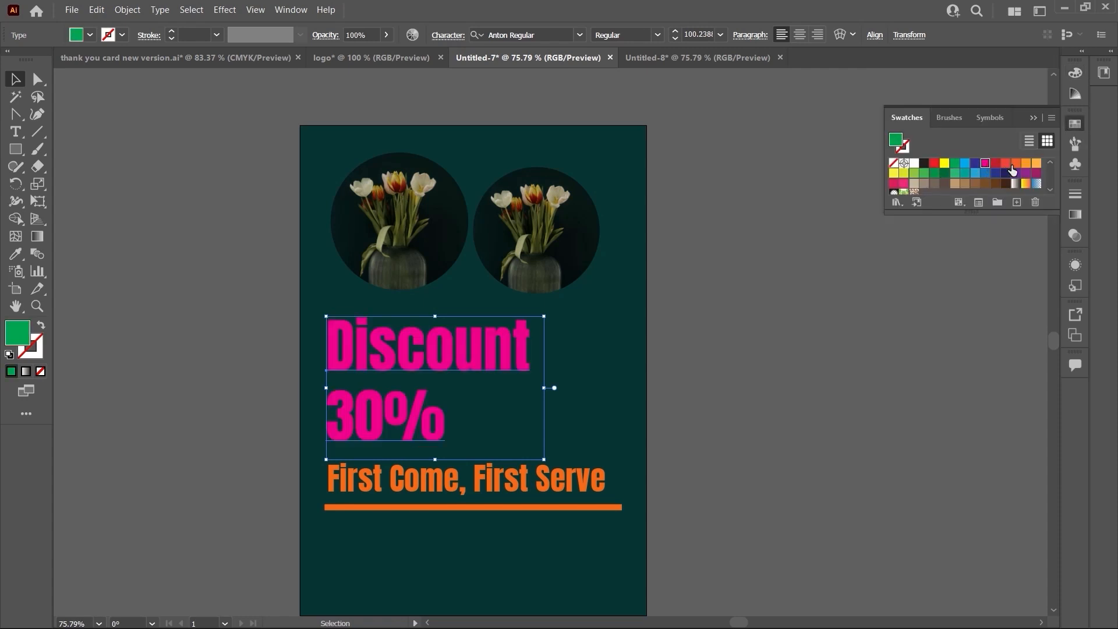
click(1009, 166)
click(976, 173)
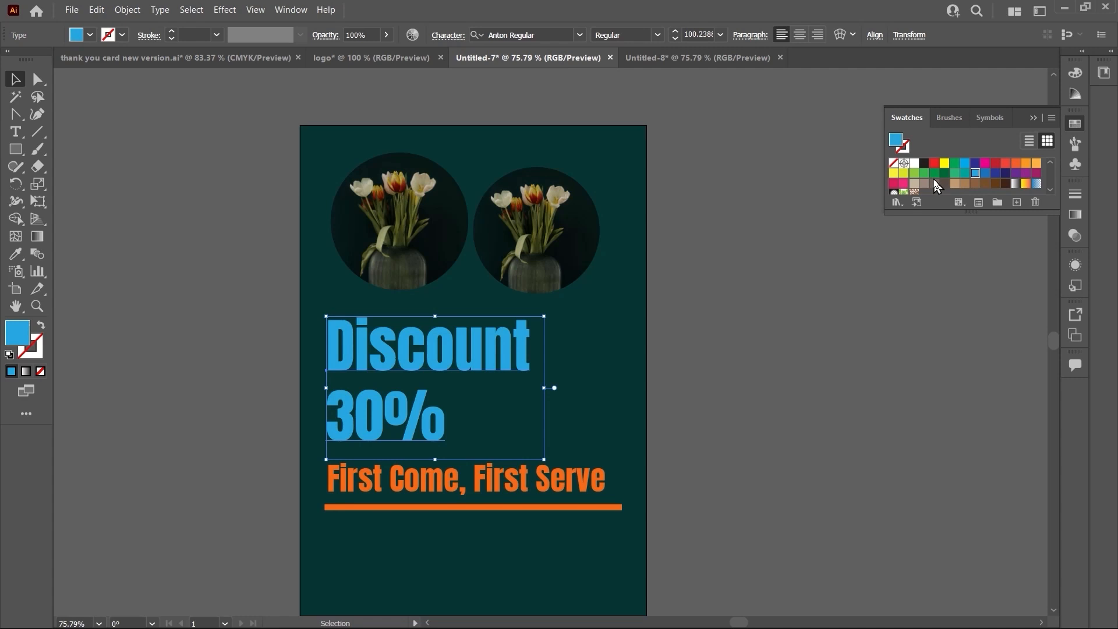
- Fill the "Discount 30%" headline with the yellow swatch and select the poster's dark green background rectangle
double_click(16, 345)
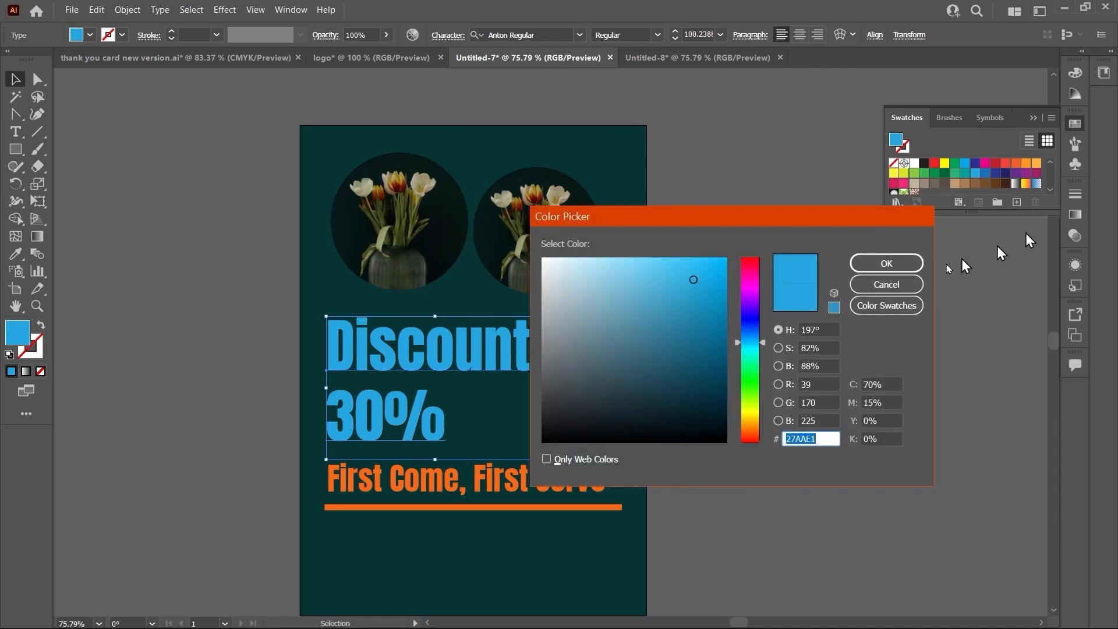
click(898, 282)
click(945, 172)
click(975, 165)
click(1014, 165)
click(945, 165)
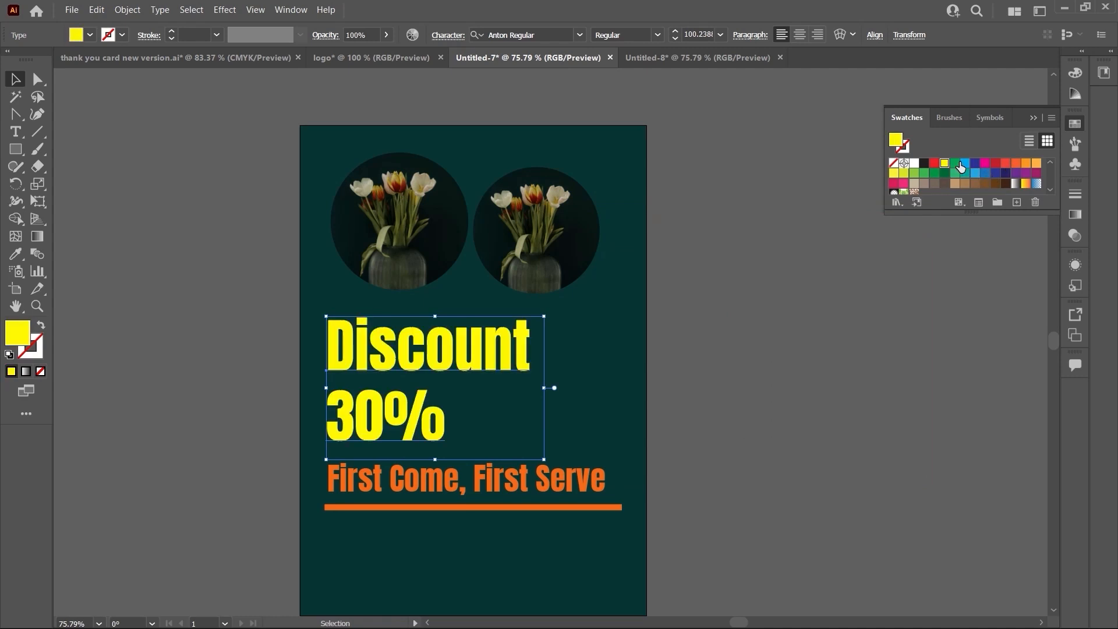
click(623, 164)
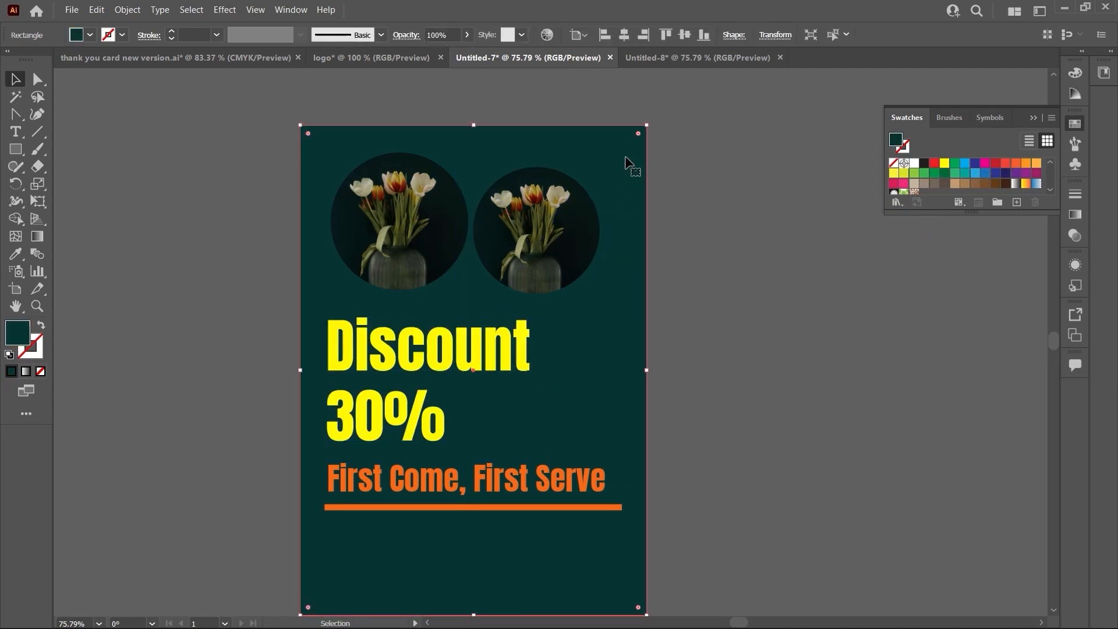
- Select the orange underline bar, dock the Properties panel beside Libraries in the expanded panel column, and close the floating Layers panel
click(495, 507)
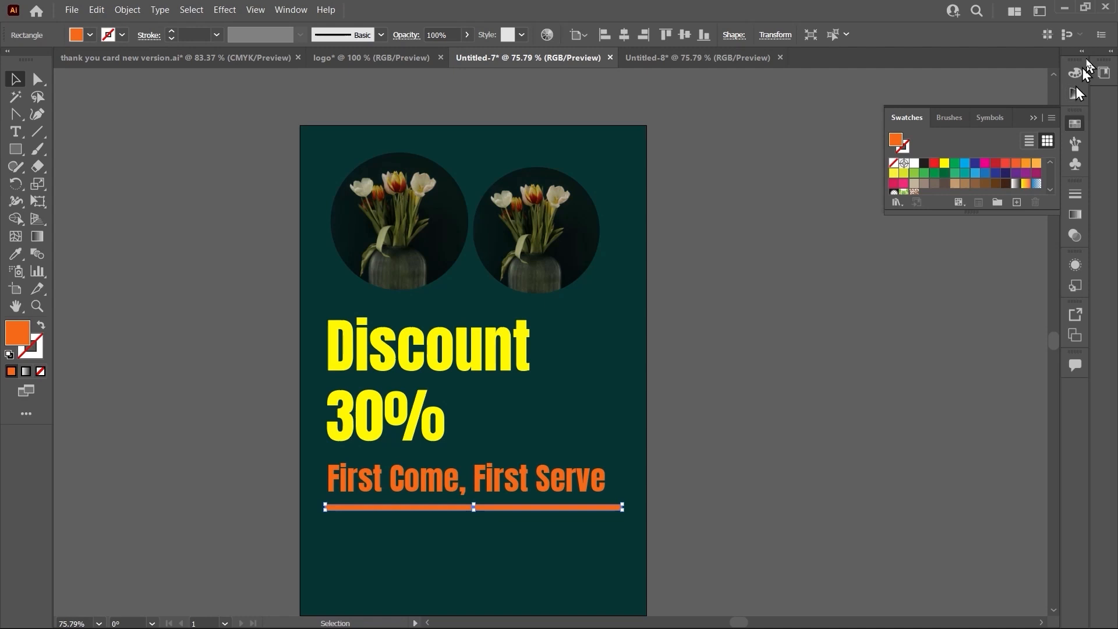
click(291, 10)
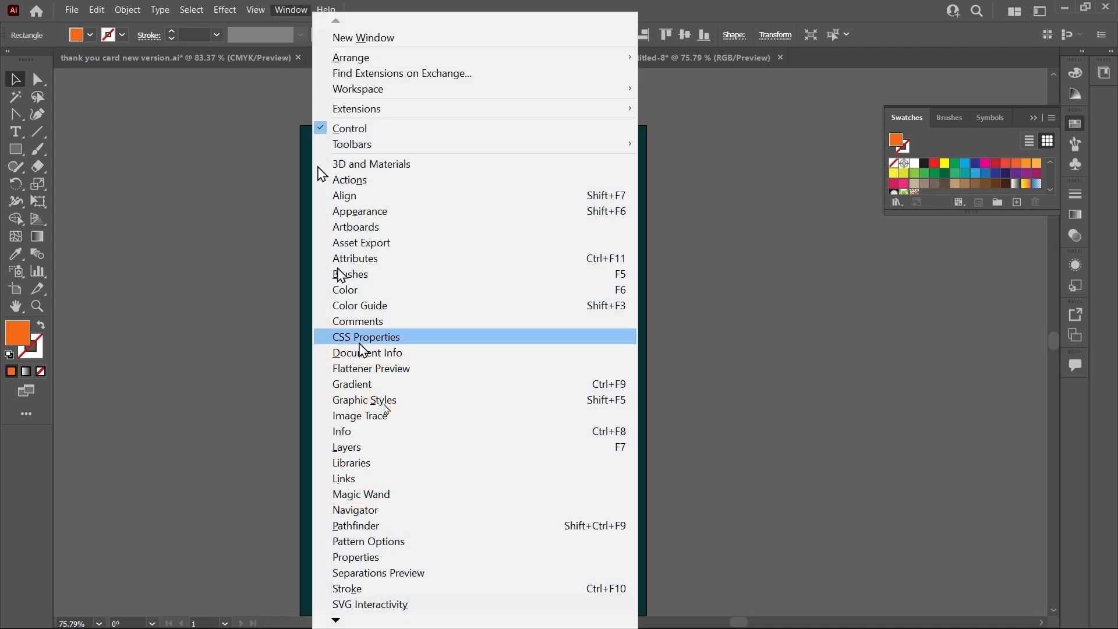
mouse_move(348, 623)
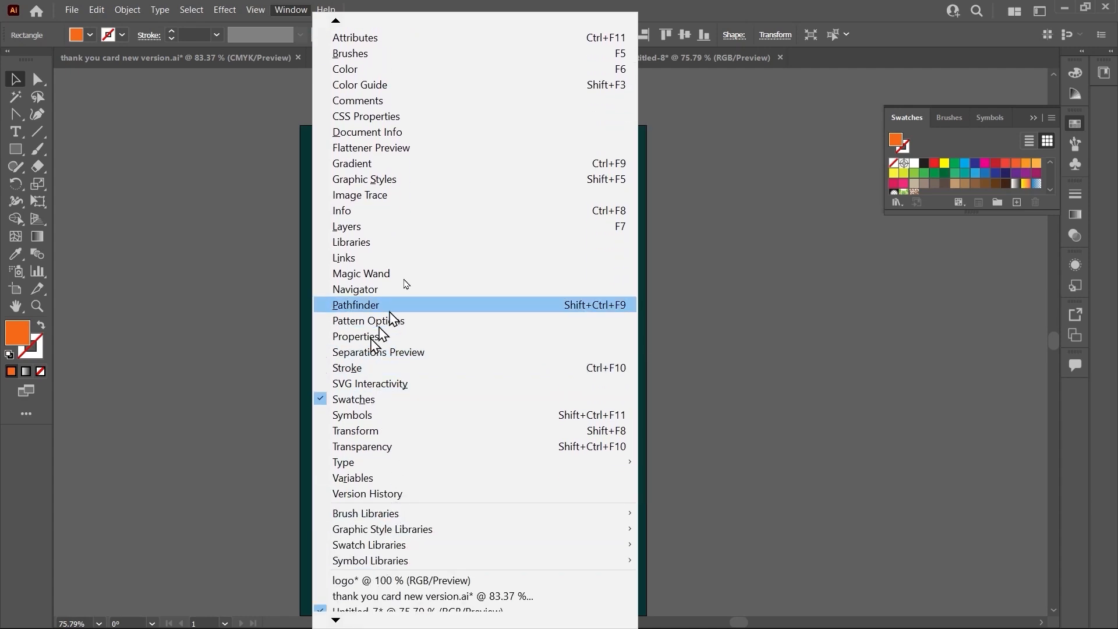
click(408, 337)
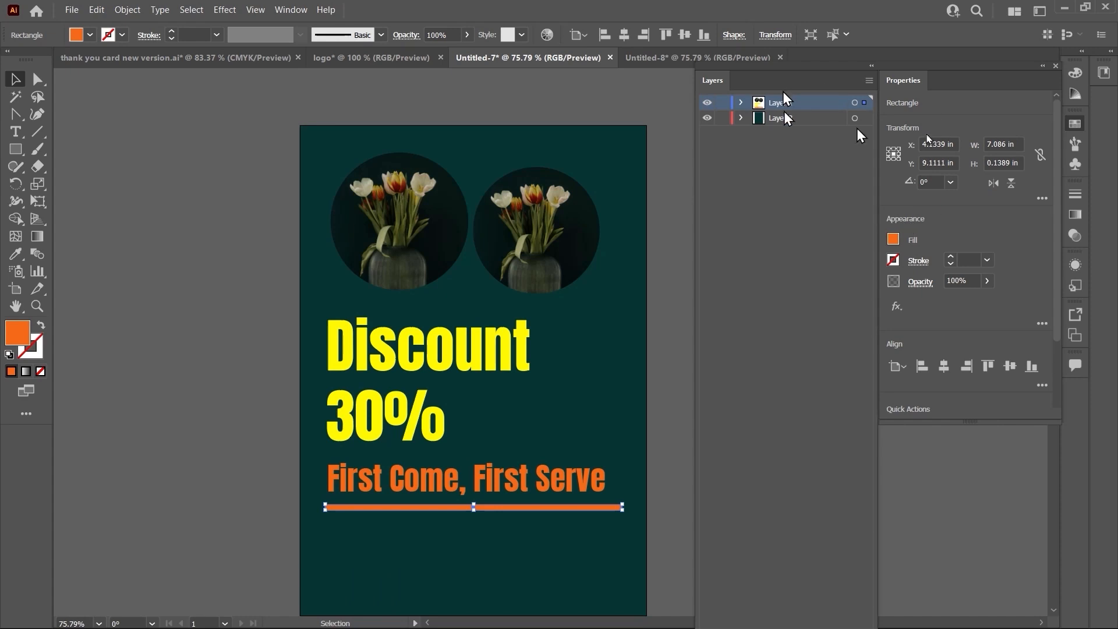
drag(903, 81, 1111, 82)
click(1111, 51)
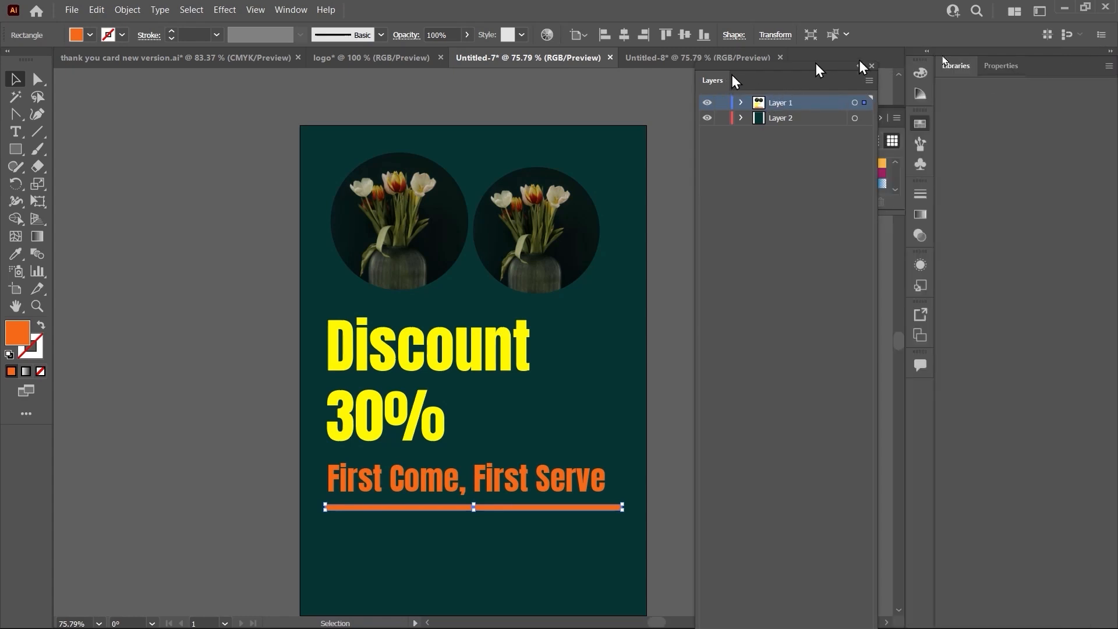
click(1002, 65)
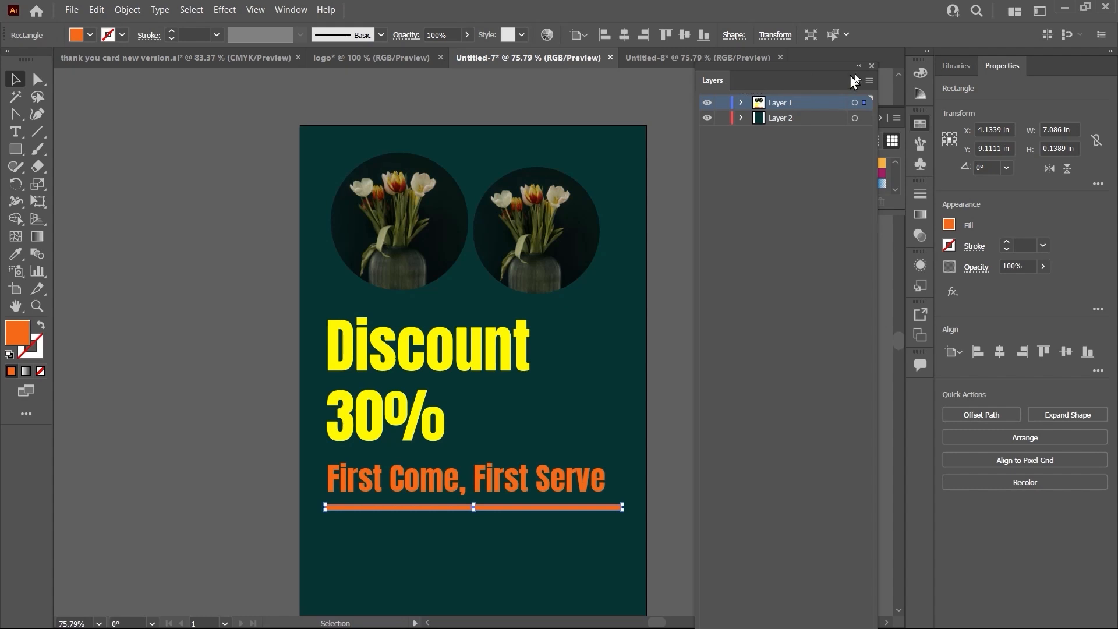
click(872, 66)
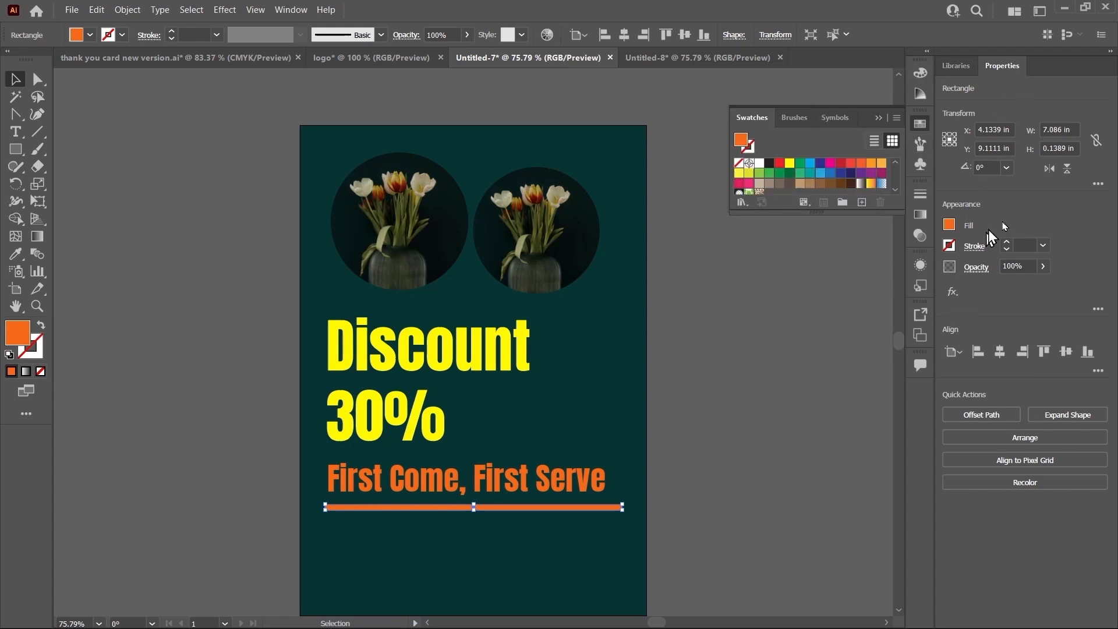
scroll(448, 356, down, 1)
scroll(448, 354, up, 1)
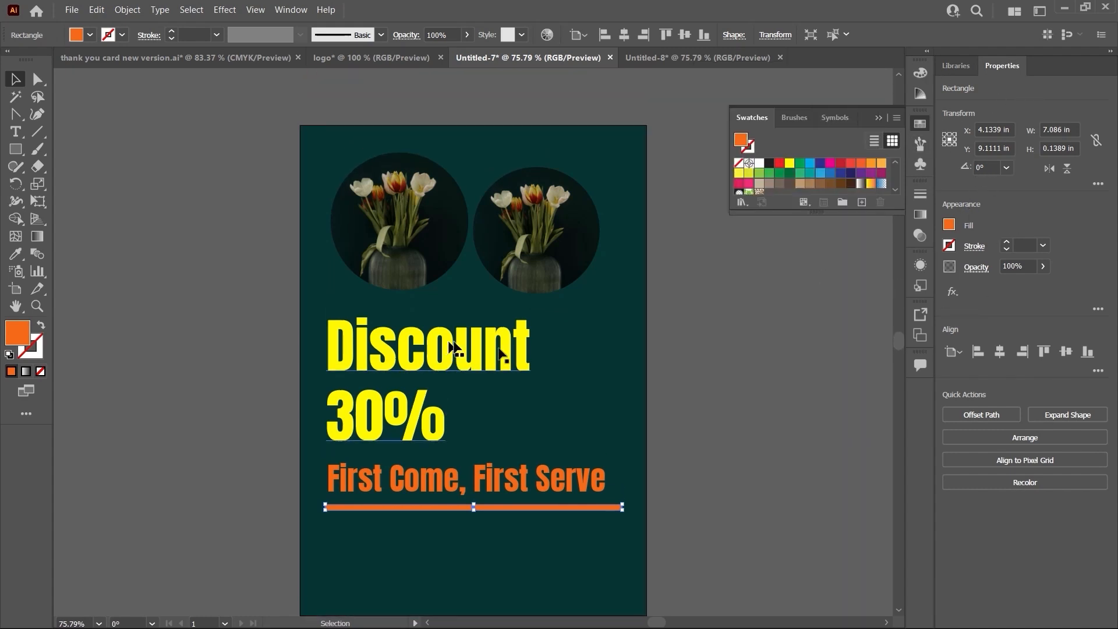
- Try aligning the "Discount 30%" headline to the artboard's horizontal center and its right, top and left edges
click(427, 364)
scroll(434, 361, down, 1)
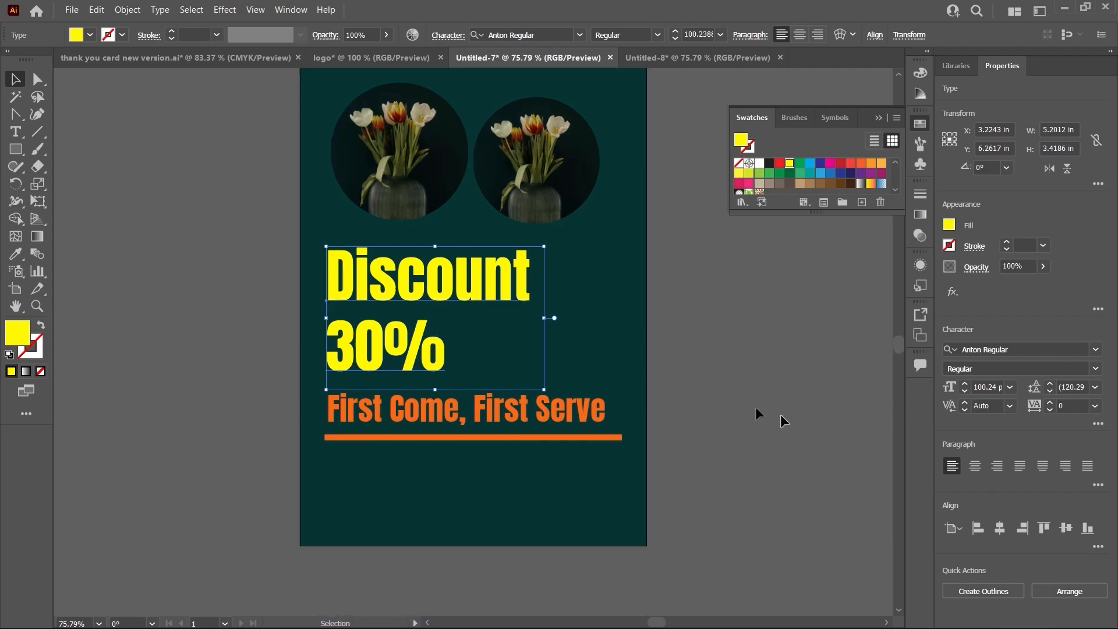
scroll(591, 395, up, 1)
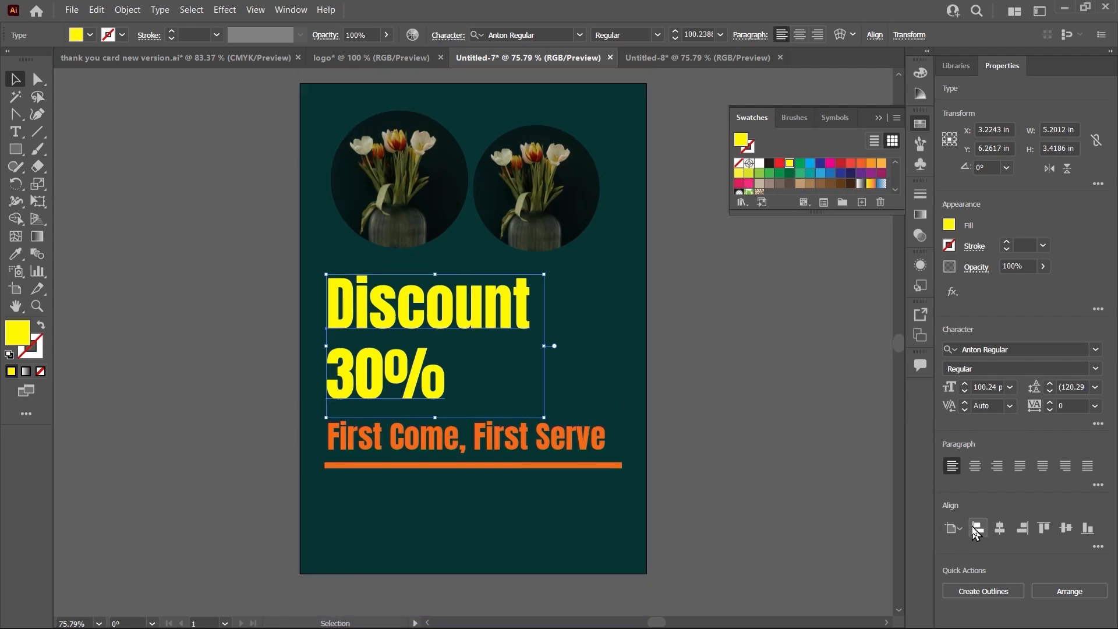
click(977, 528)
click(1023, 528)
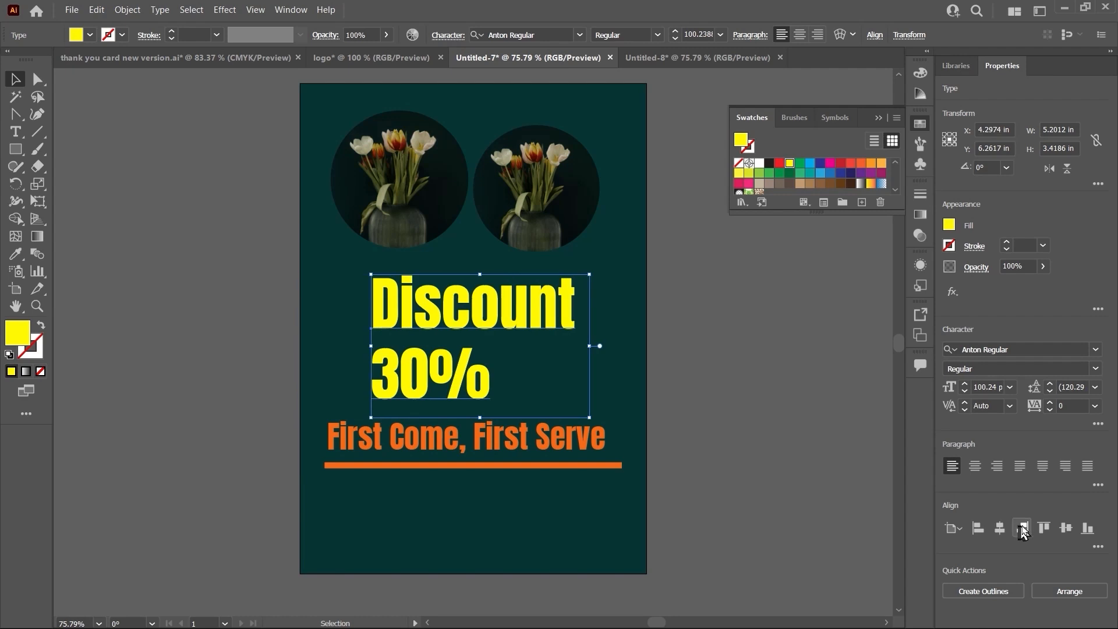
click(1023, 529)
click(1044, 529)
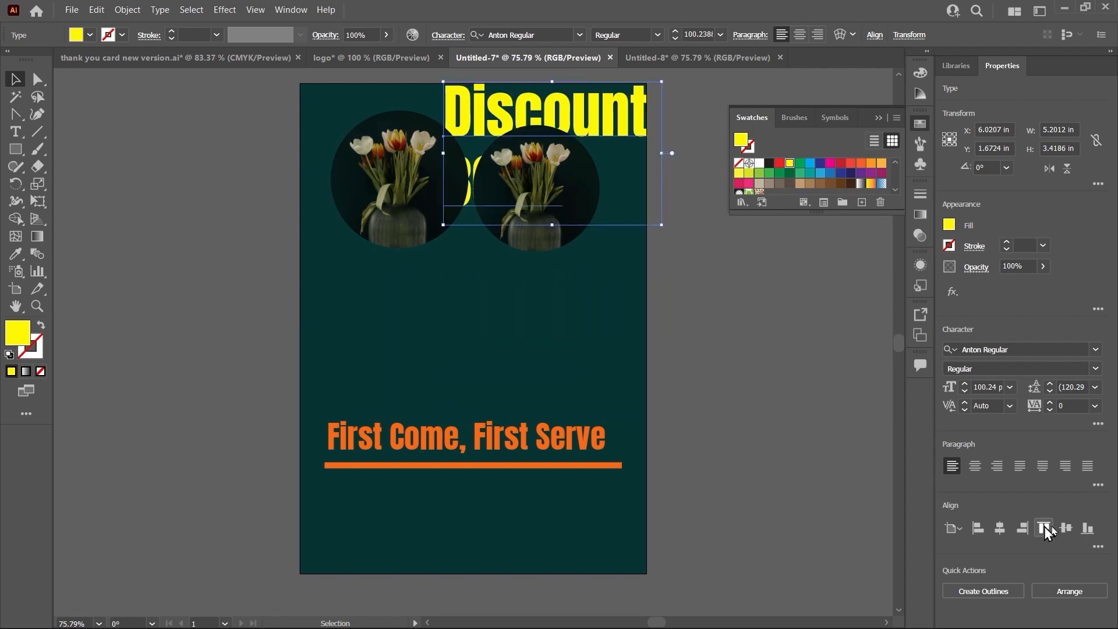
click(978, 529)
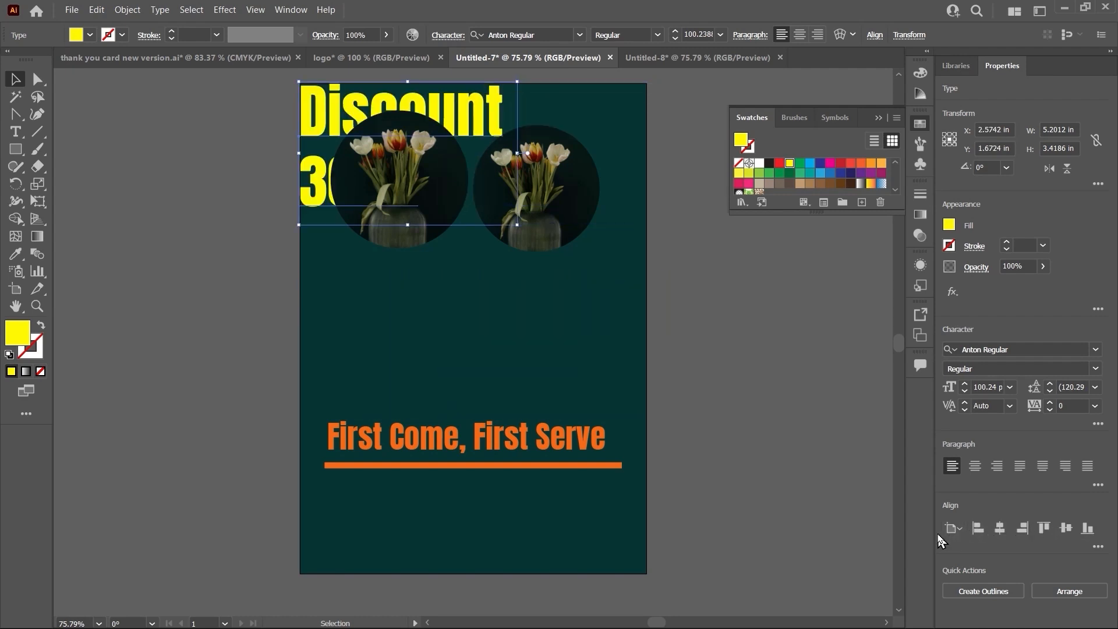
- Place the "Discount 30%" headline back below the photos and left-align it with the "First Come, First Serve" text
drag(420, 266, 467, 314)
click(457, 437)
click(446, 350)
shift+click(450, 442)
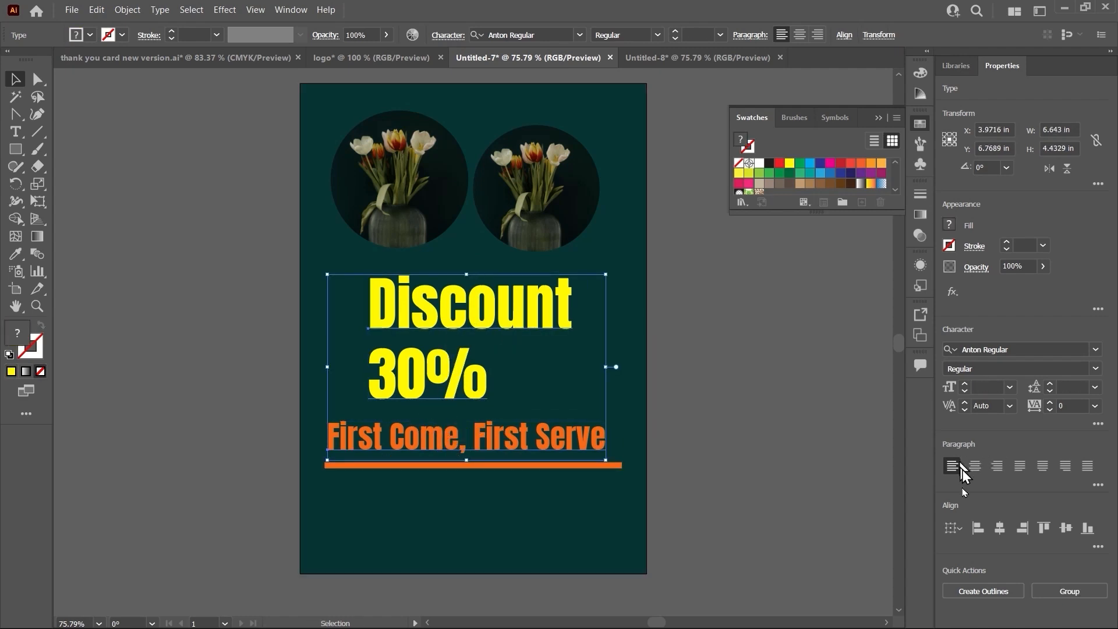
click(978, 528)
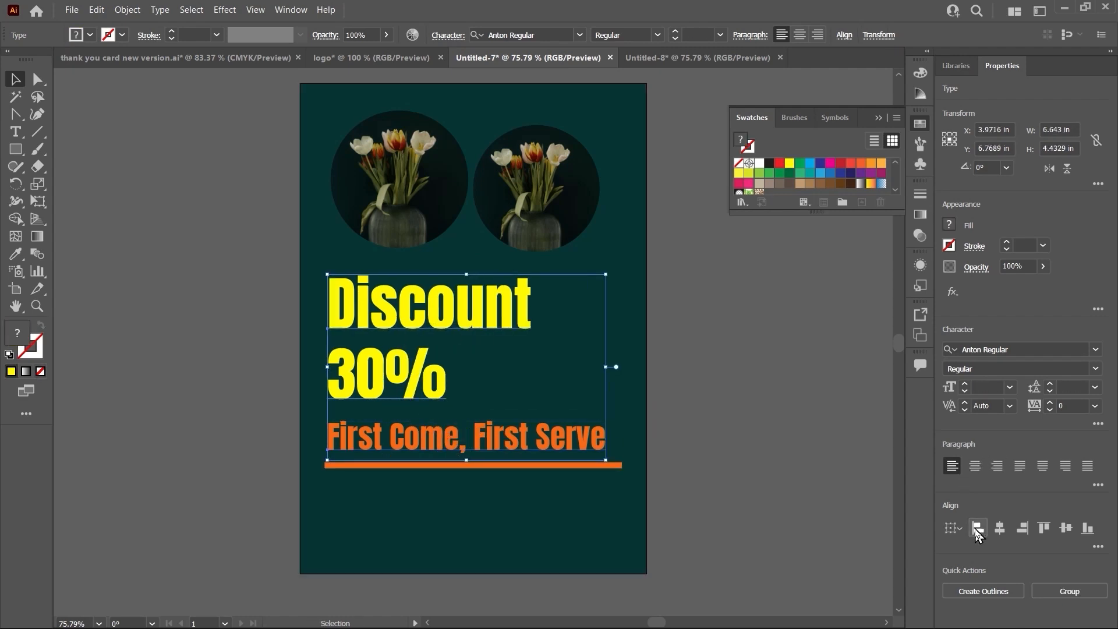
click(766, 380)
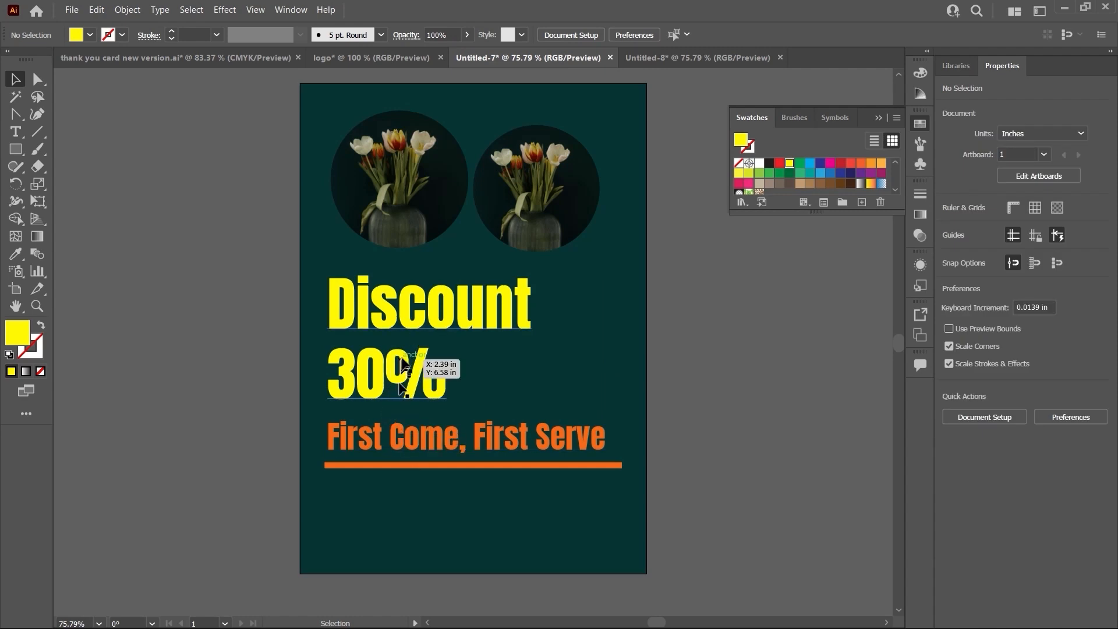
- Try centering the headline and both round flower photos horizontally on each other, and undo the alignment
click(402, 317)
shift+click(396, 210)
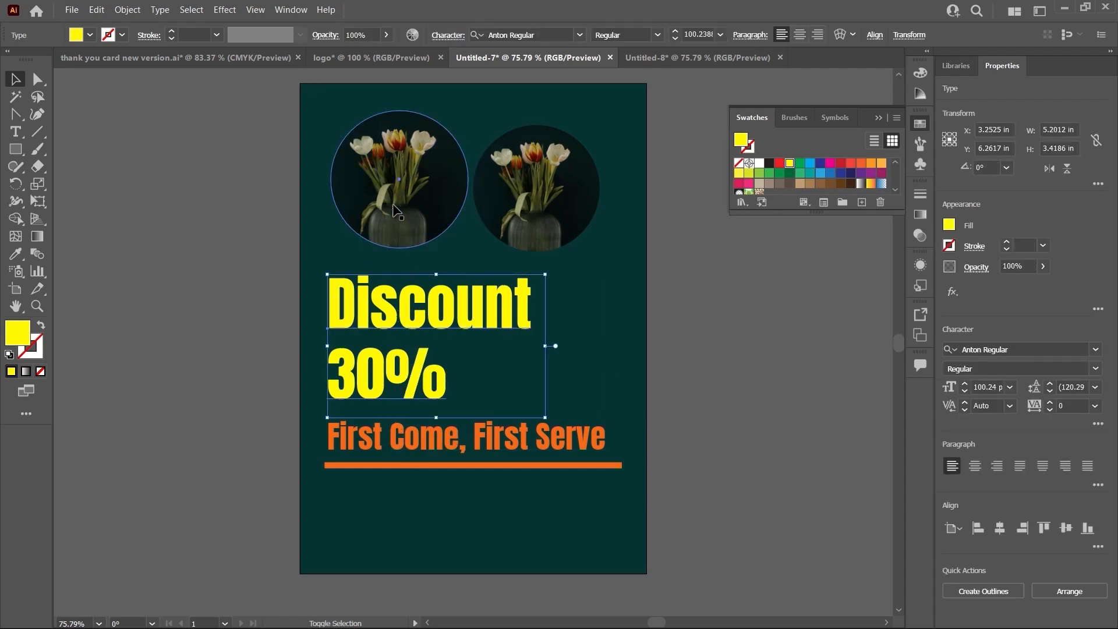
shift+click(543, 216)
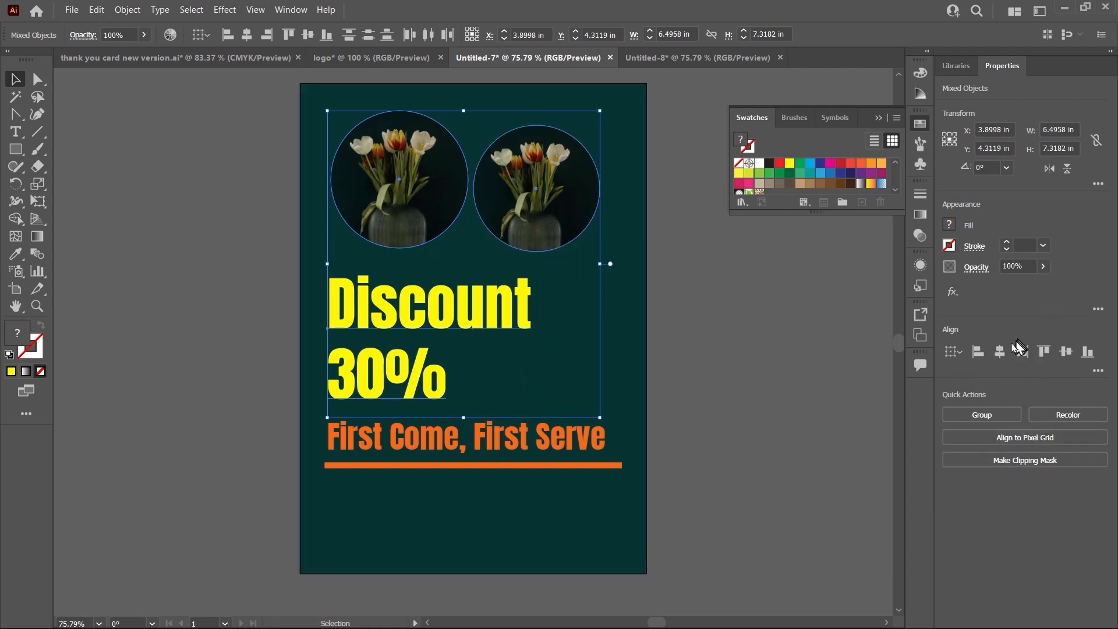
click(1000, 352)
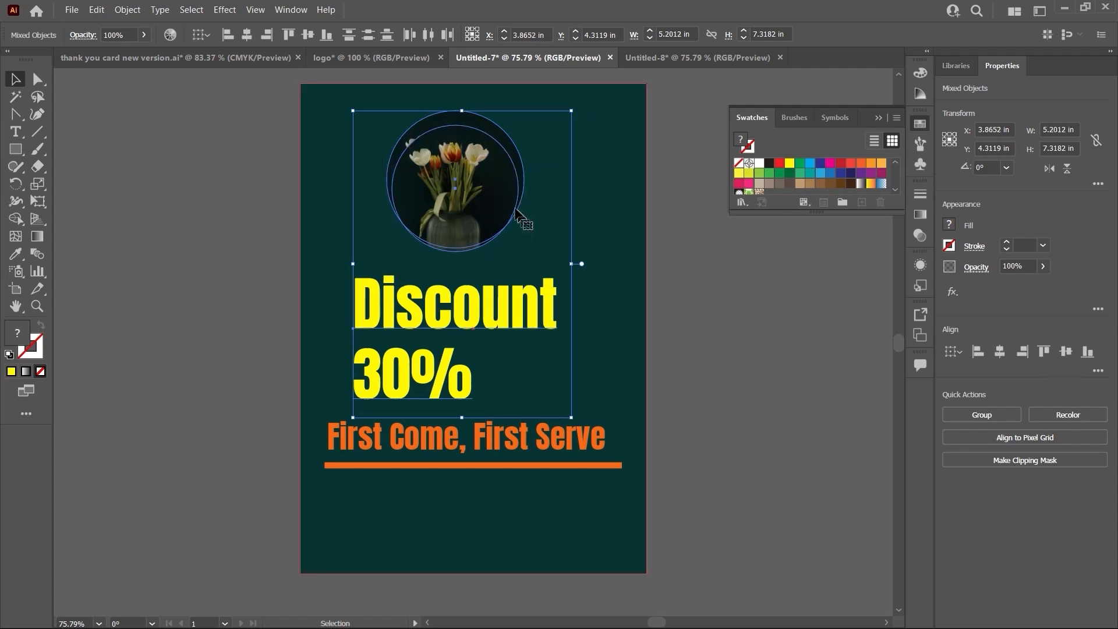
click(724, 314)
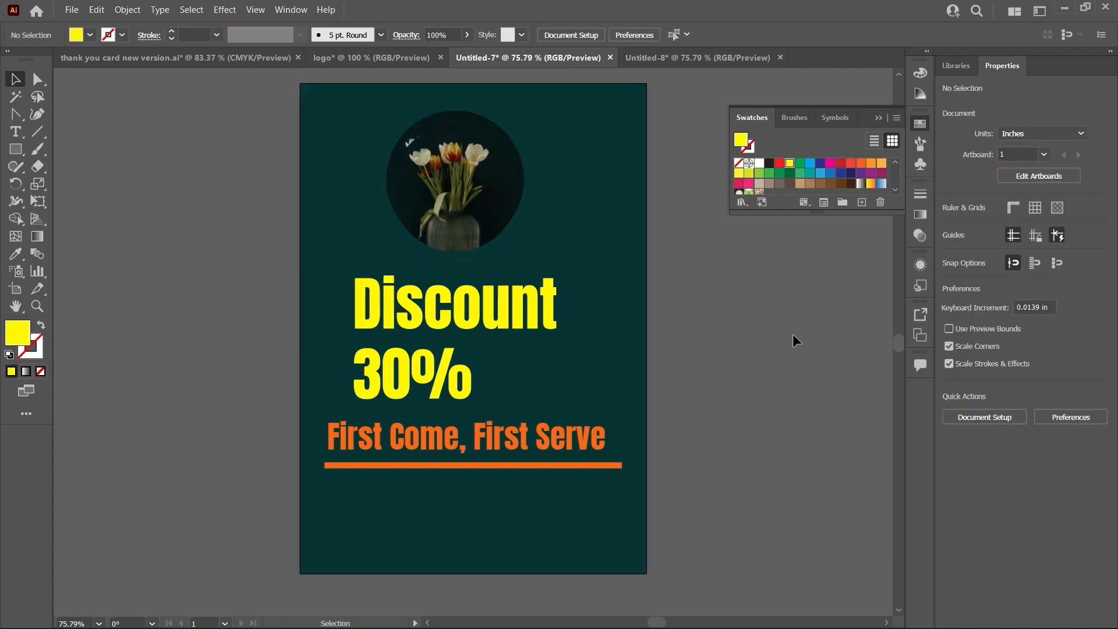
key(ctrl+z)
- Move the "Discount 30%" headline to the right and align it and the "First Come, First Serve" text by their horizontal centers
click(774, 400)
drag(432, 379, 543, 374)
click(472, 440)
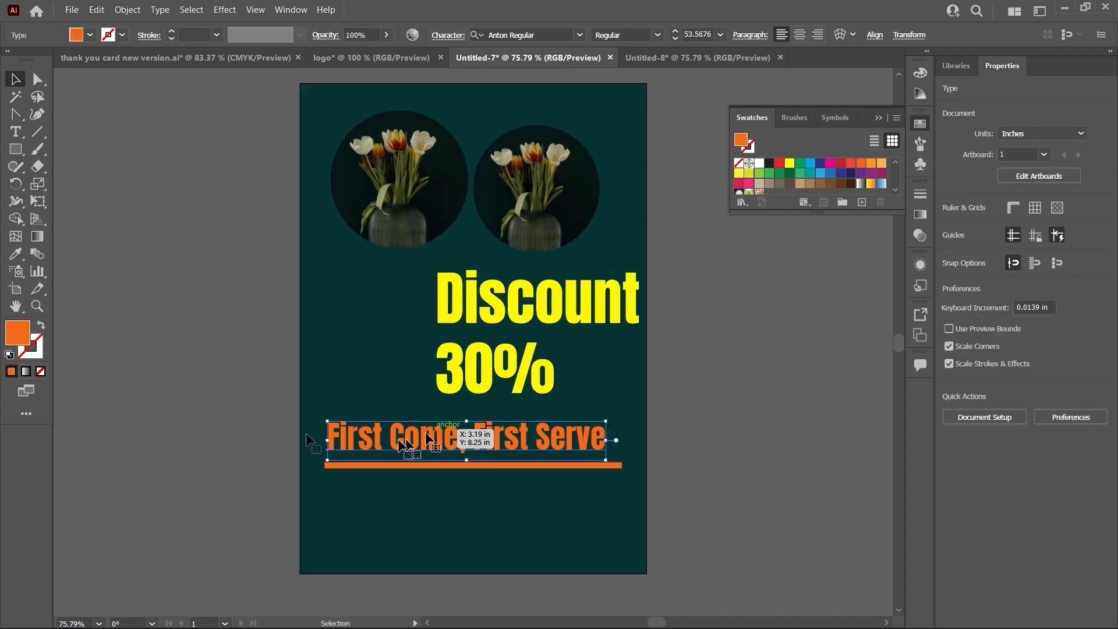
click(711, 431)
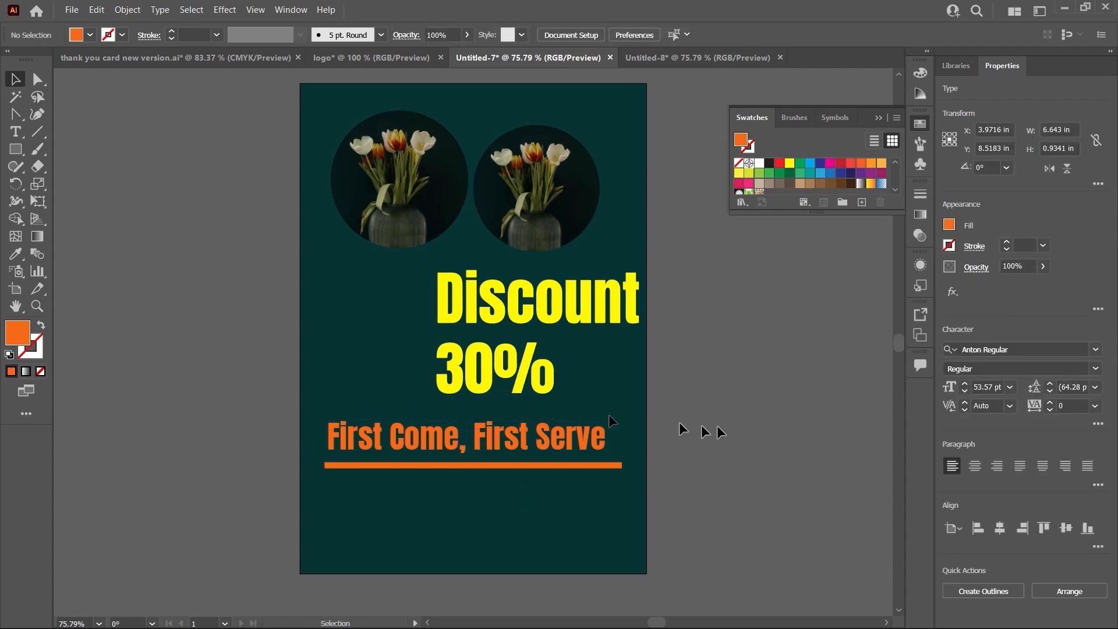
click(539, 437)
shift+click(489, 385)
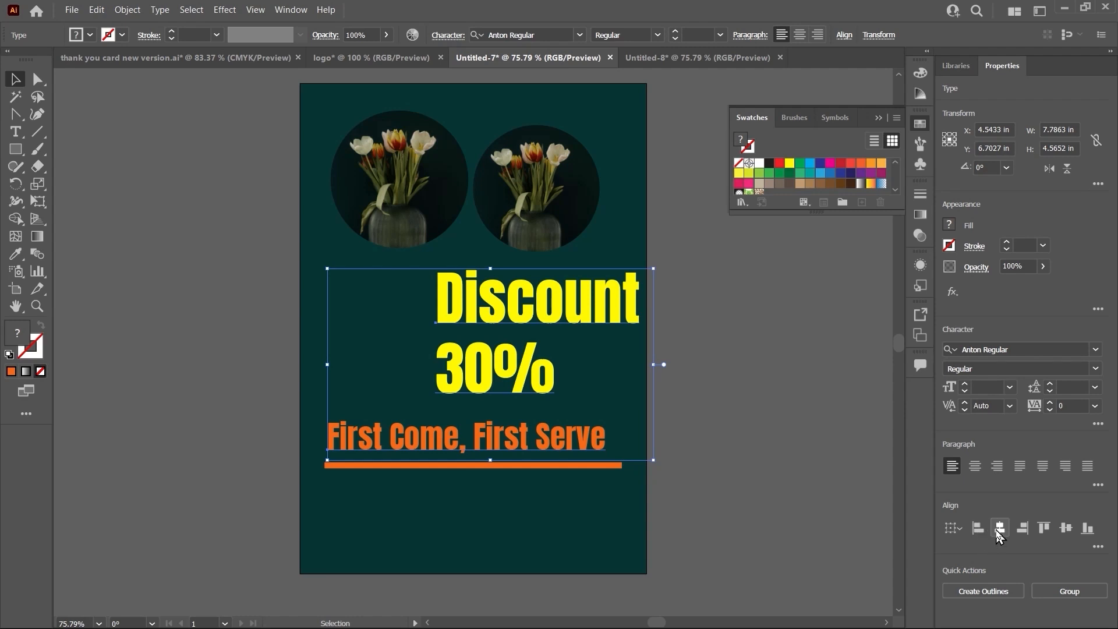
click(999, 528)
click(717, 409)
- Move the headline and the "First Come, First Serve" text together leftward to about X 3.75 in, and select only the headline
click(501, 384)
shift+click(499, 441)
drag(499, 441, 450, 448)
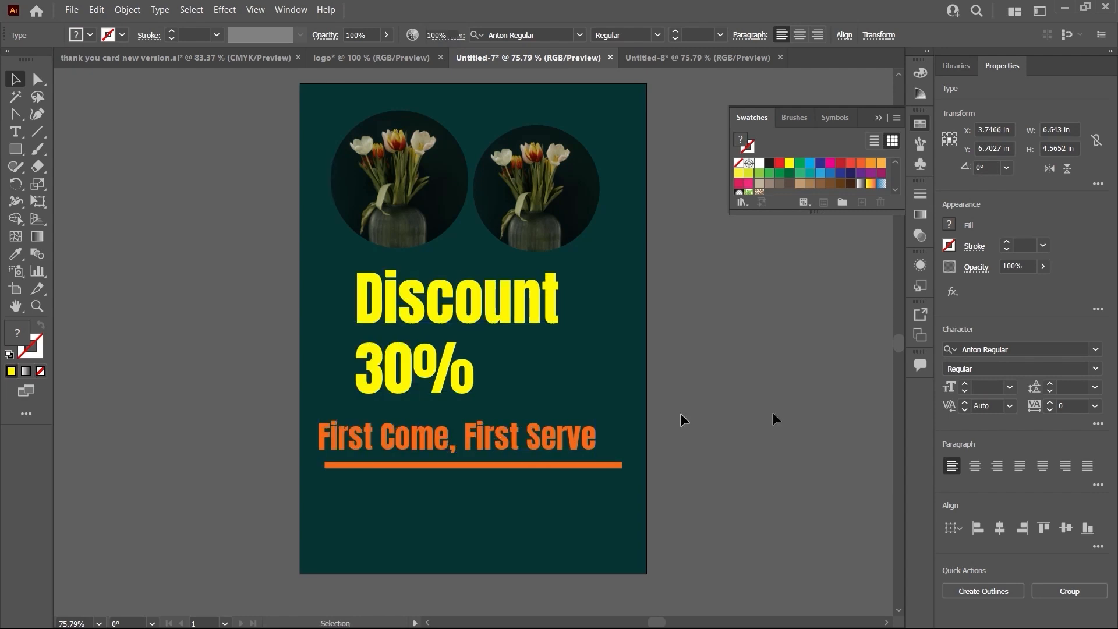
click(684, 419)
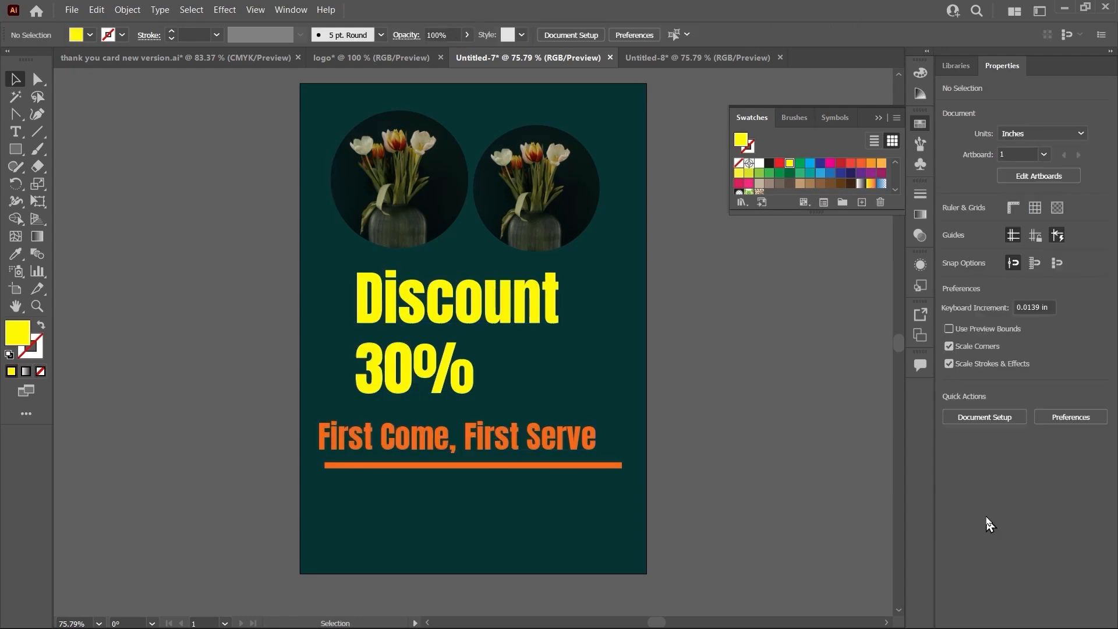
click(506, 316)
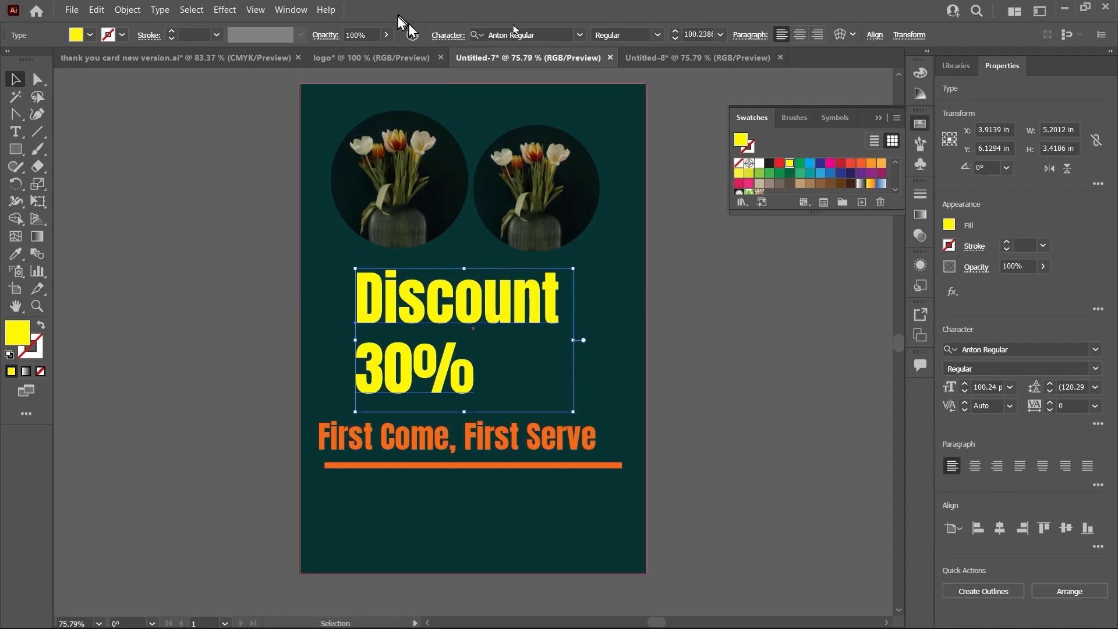
- Switch to the Untitled-8 poster and create a new A4 portrait document in inches with RGB color
click(674, 62)
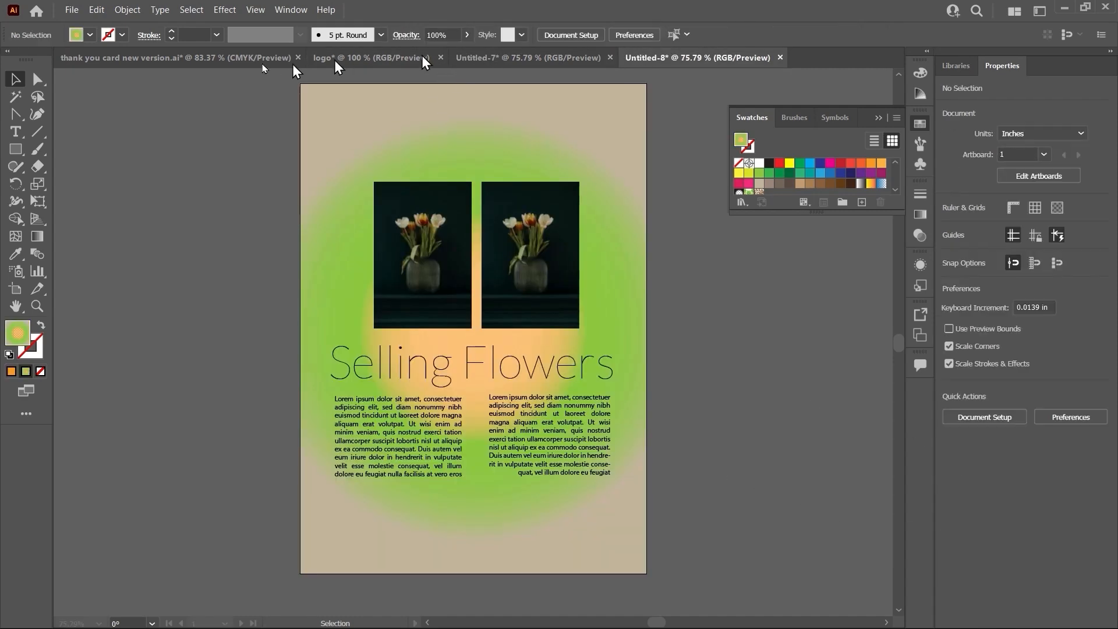
click(70, 10)
click(247, 120)
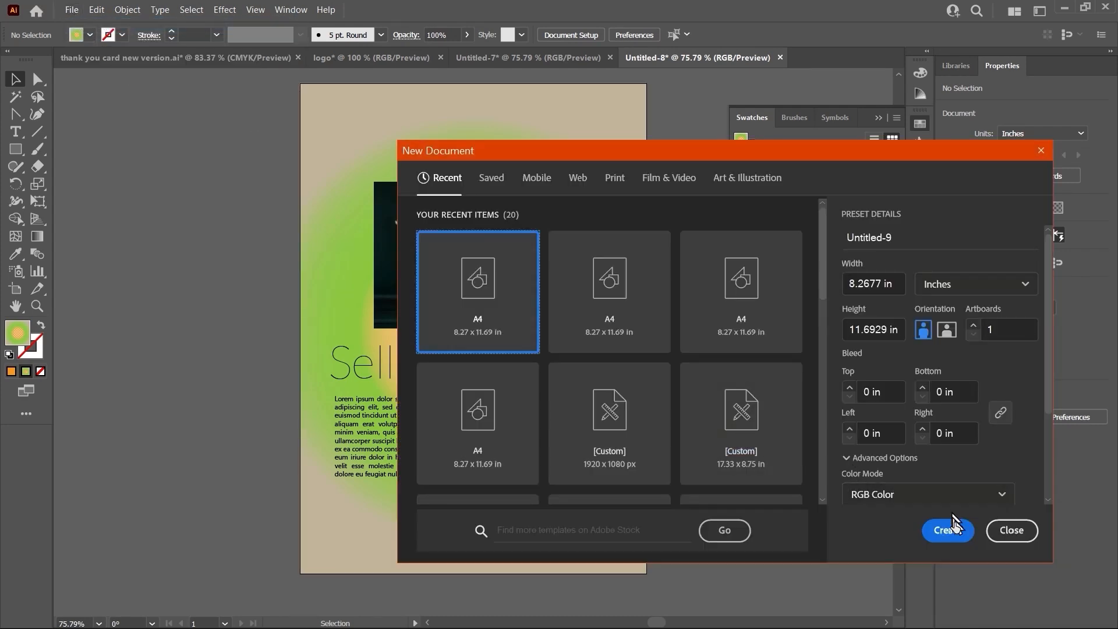
click(951, 531)
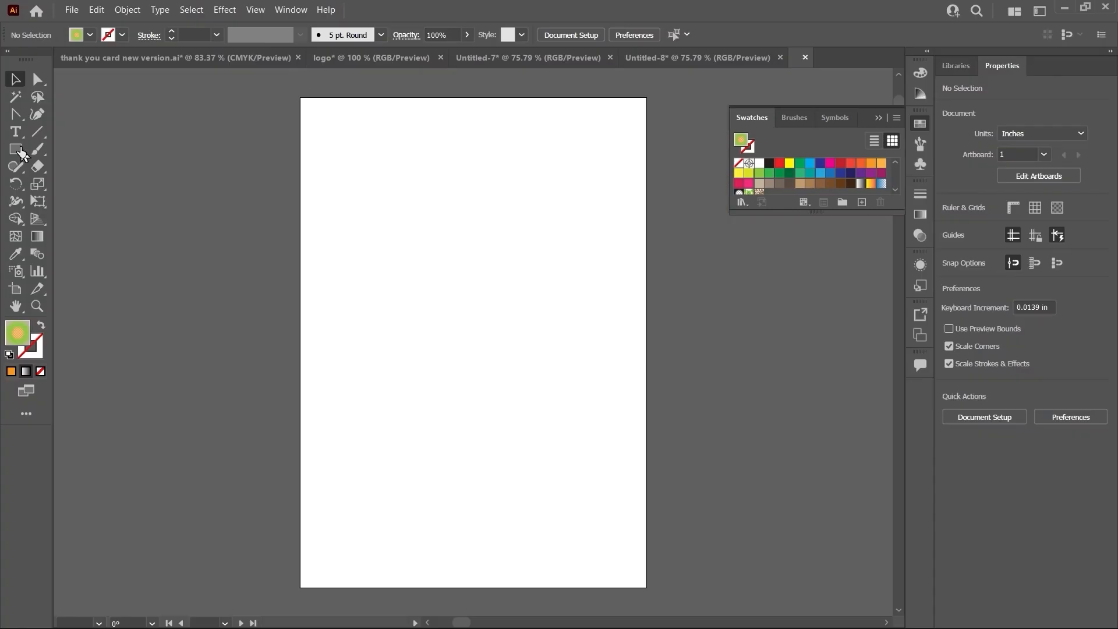
- Draw a rectangle about 4.63 by 3.21 in on the upper part of the artboard and fill it with the dark green swatch
click(22, 154)
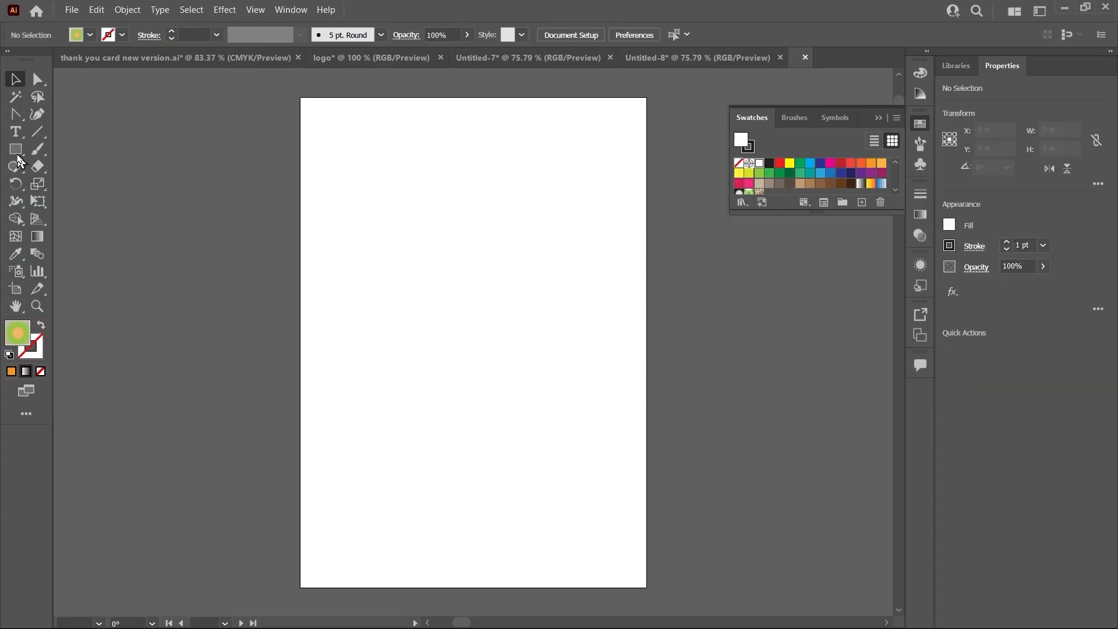
drag(367, 168, 561, 302)
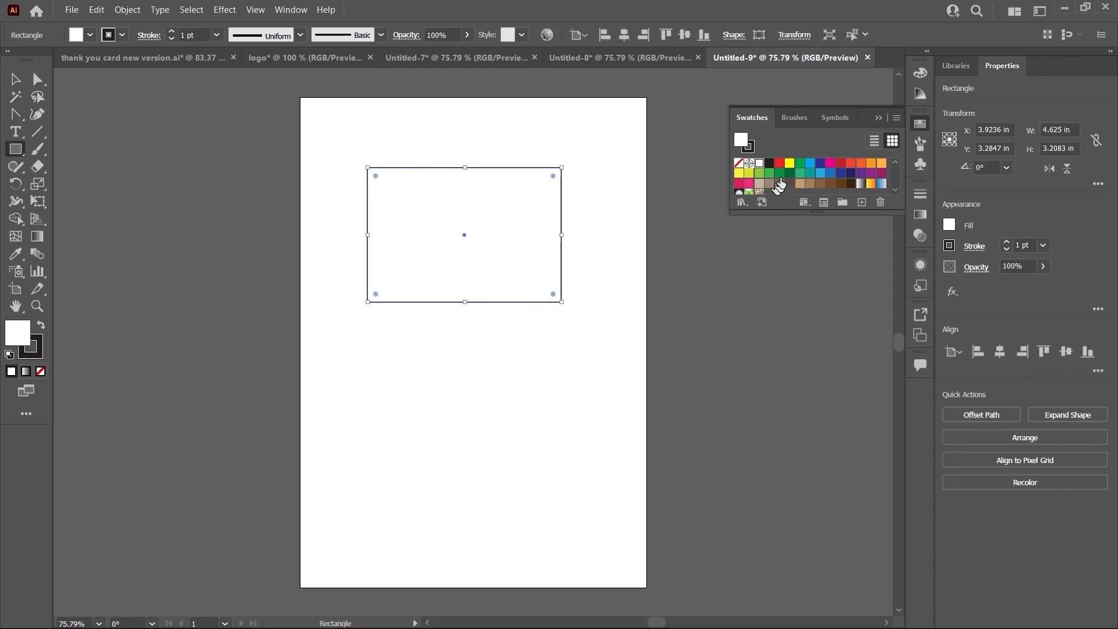
click(789, 164)
click(789, 173)
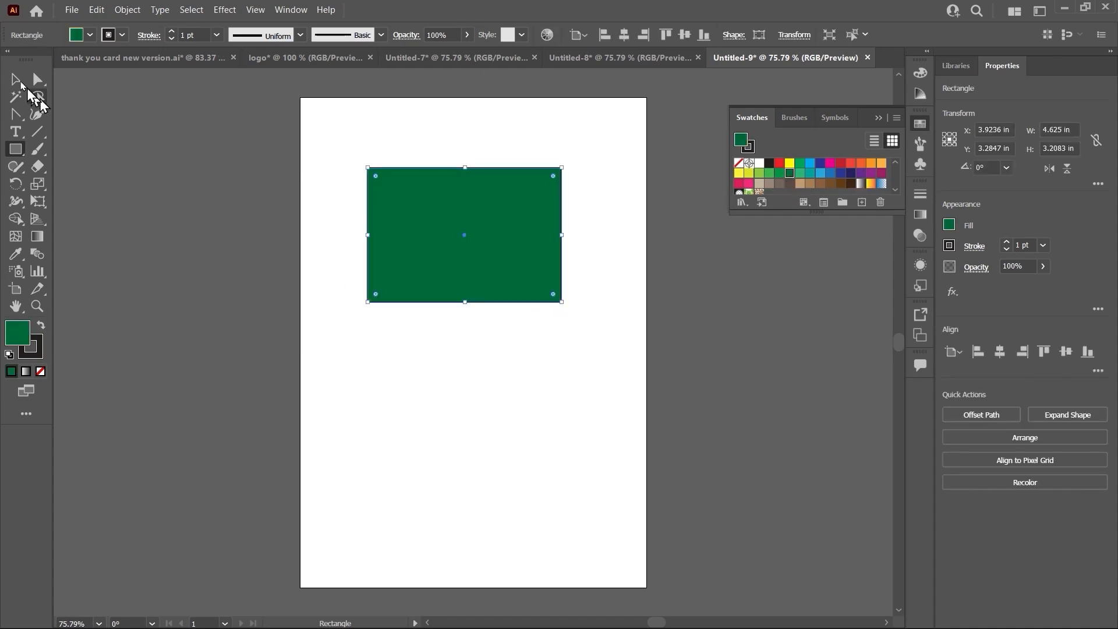
click(18, 79)
click(371, 380)
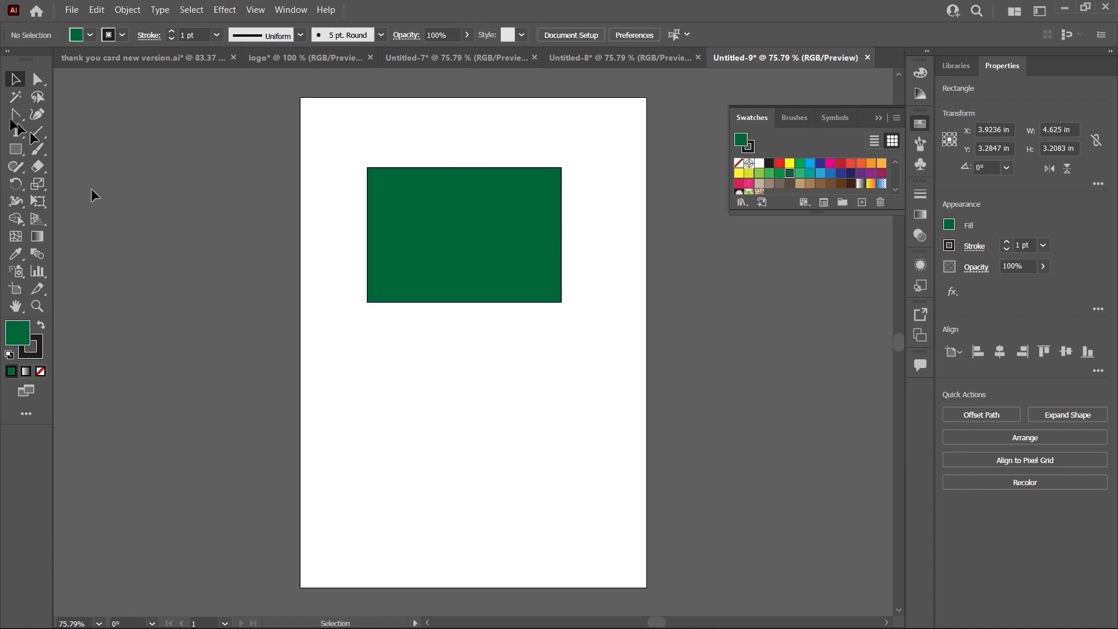
- Draw a circle about 2.94 in across below the green rectangle and fill it with the light red swatch
drag(15, 150, 90, 183)
drag(362, 337, 488, 457)
click(15, 82)
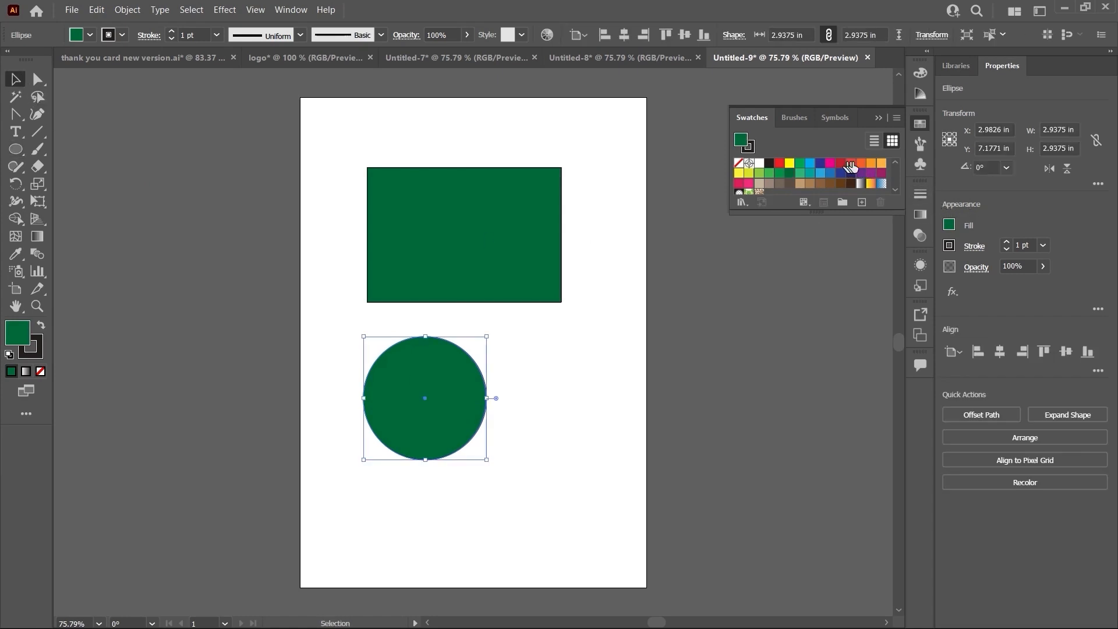
click(850, 165)
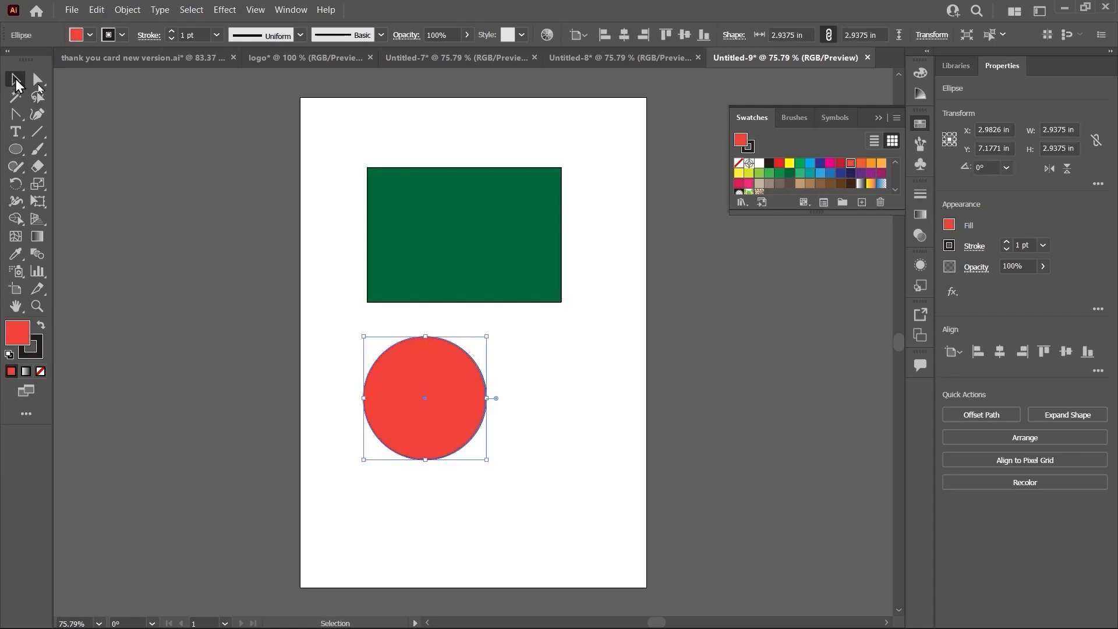
- Move the green rectangle down and the red circle over its lower edge, and select both shapes
drag(507, 250, 499, 279)
drag(466, 404, 480, 328)
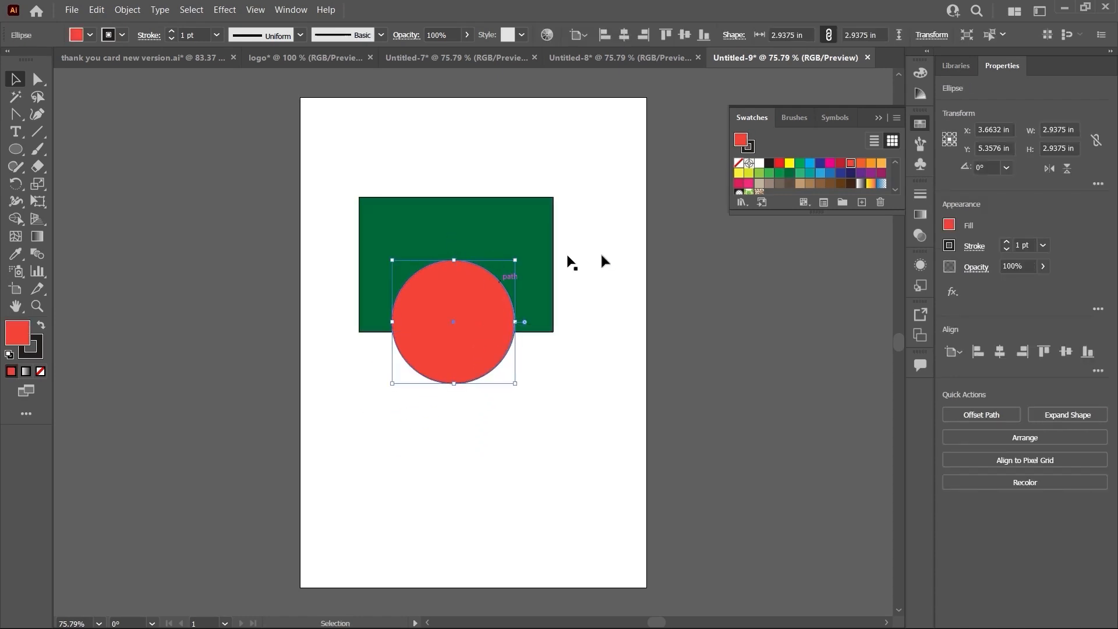
click(588, 225)
drag(596, 173, 373, 348)
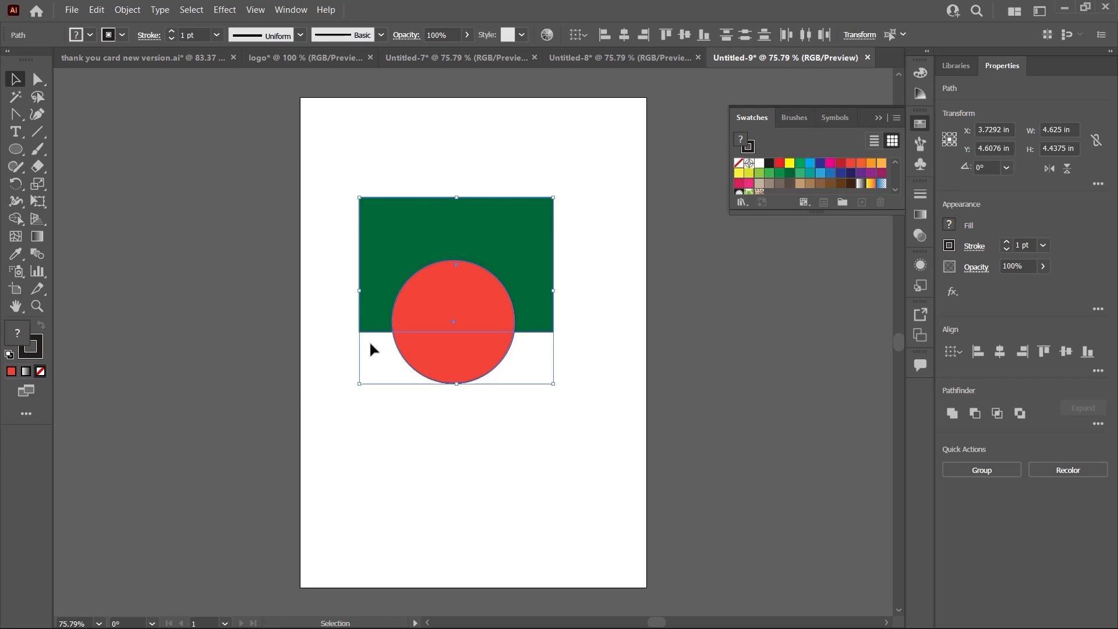
- Try uniting the rectangle and circle with the Pathfinder Unite operation, and undo it
click(952, 415)
click(570, 402)
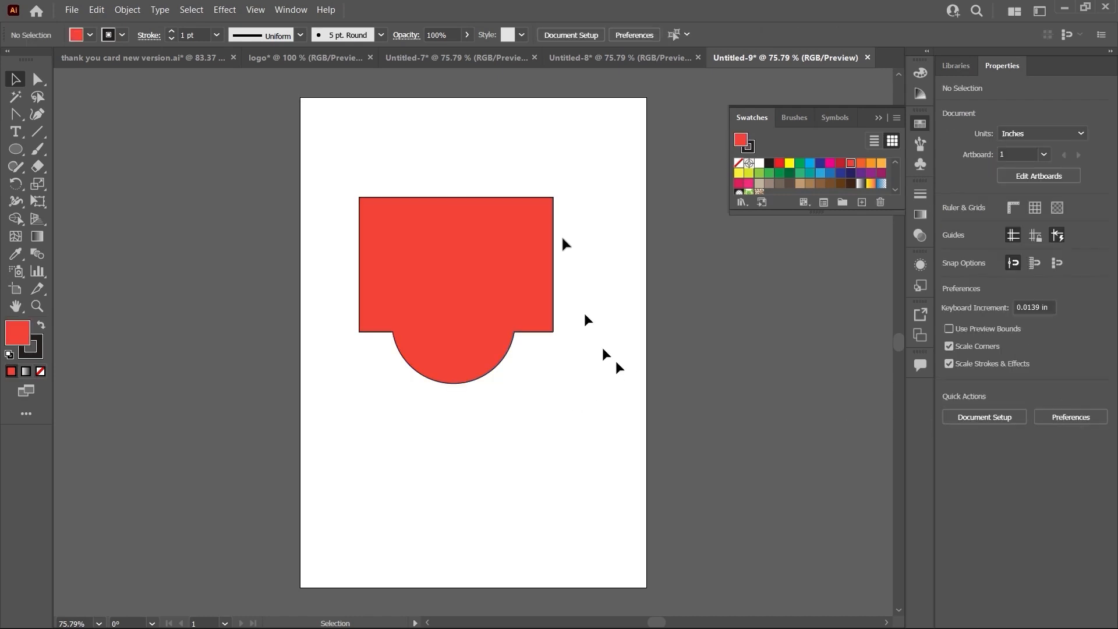
key(ctrl+z)
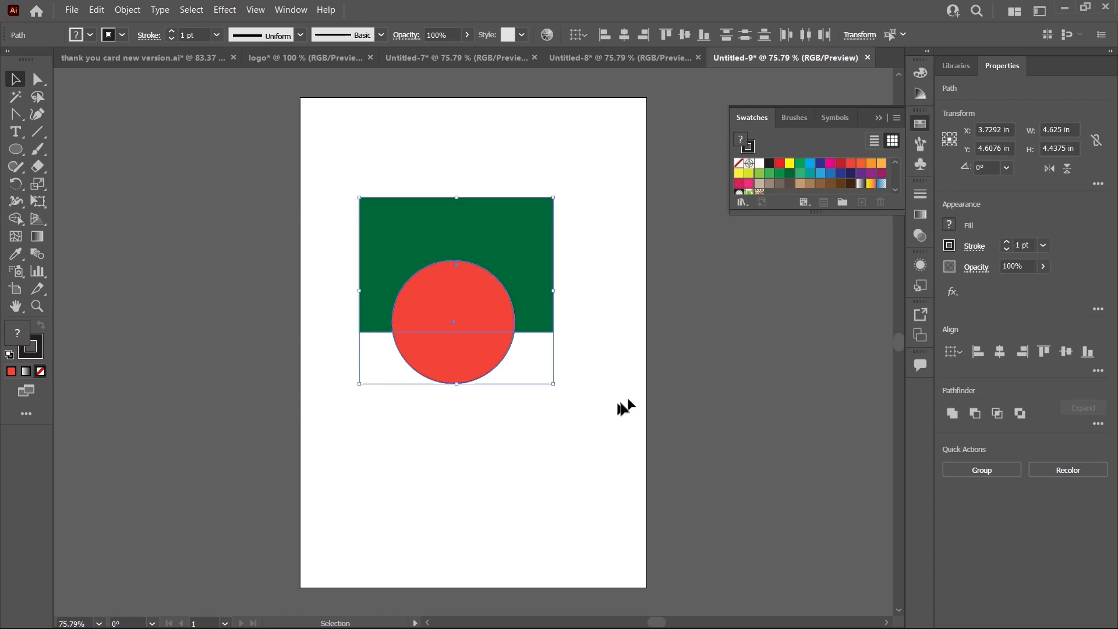
- Try cutting the circle out of the rectangle with the Pathfinder Minus Front operation, and undo it
click(976, 415)
click(581, 350)
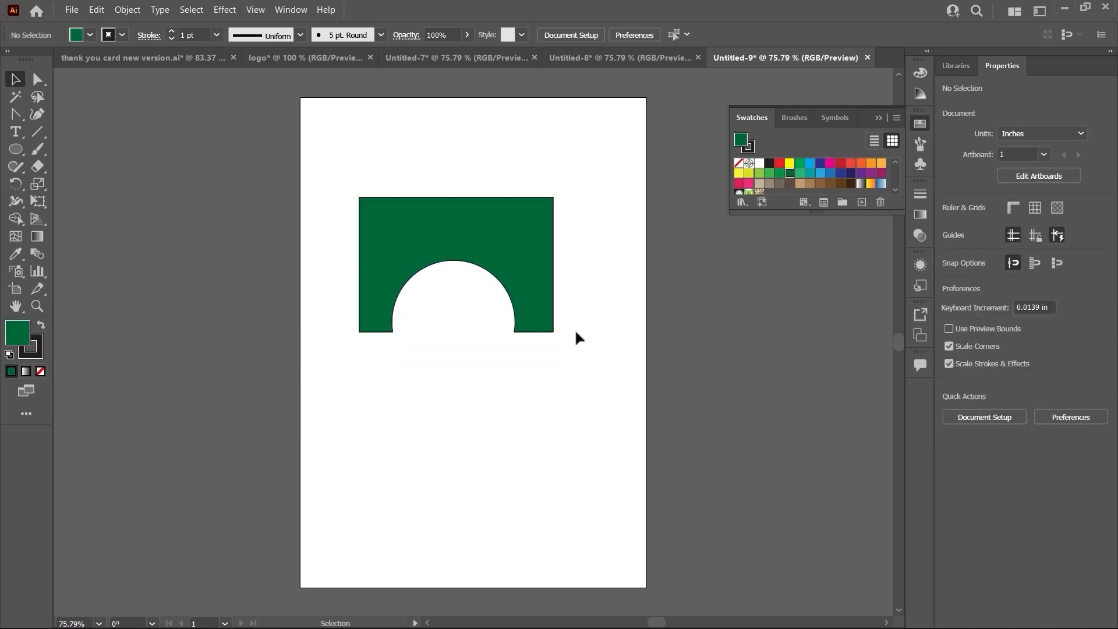
key(ctrl+z)
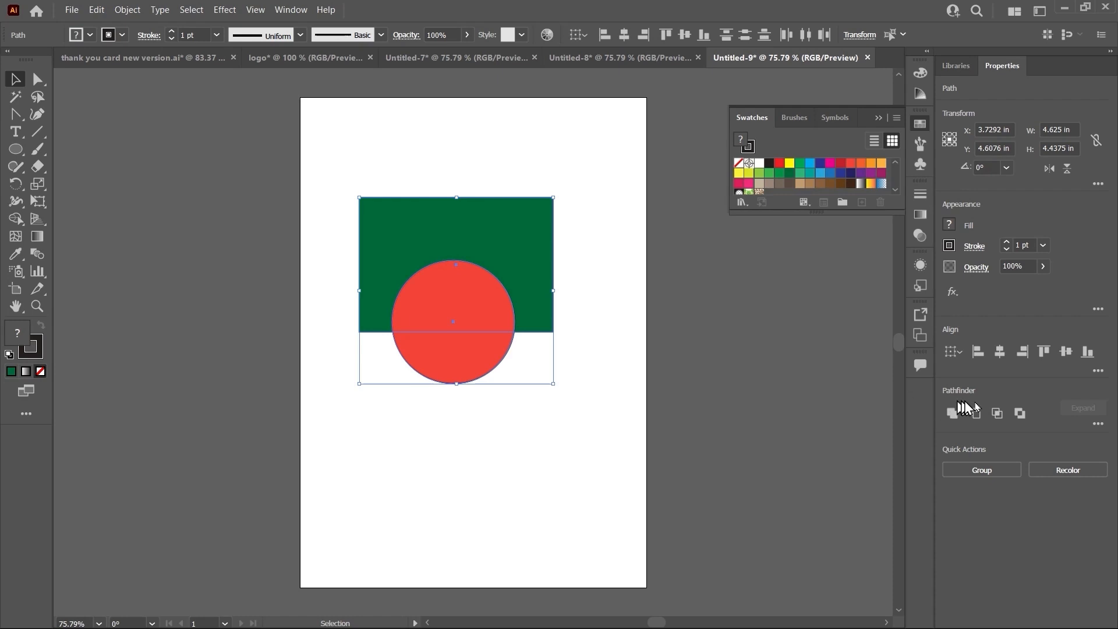
- Try keeping only the overlap of the rectangle and circle with the Pathfinder Intersect operation, and undo it
click(996, 414)
click(446, 347)
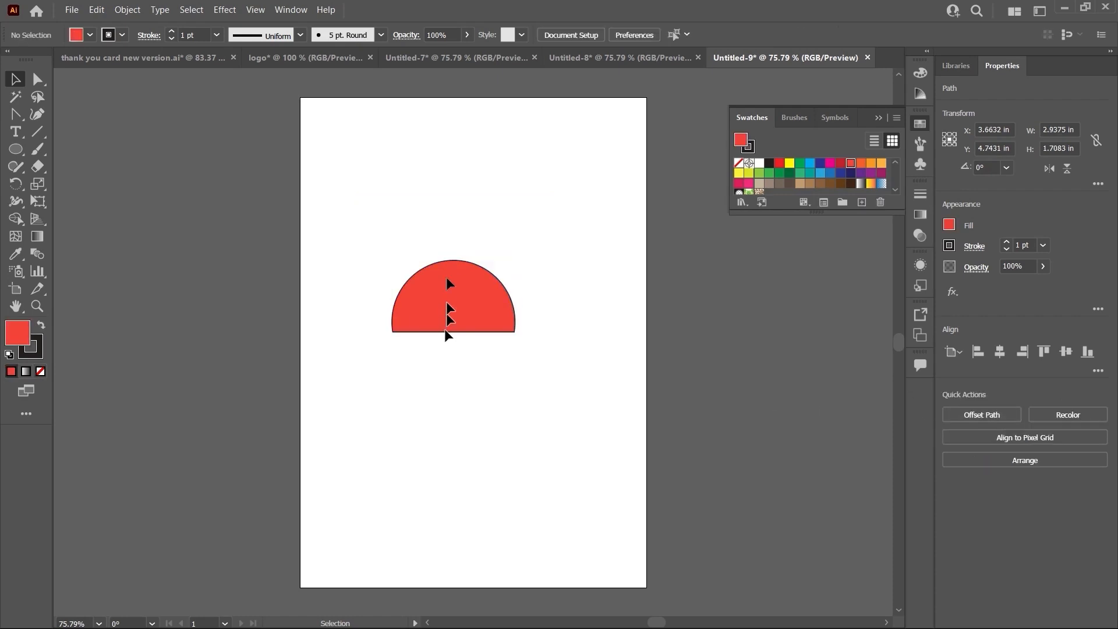
key(ctrl+z)
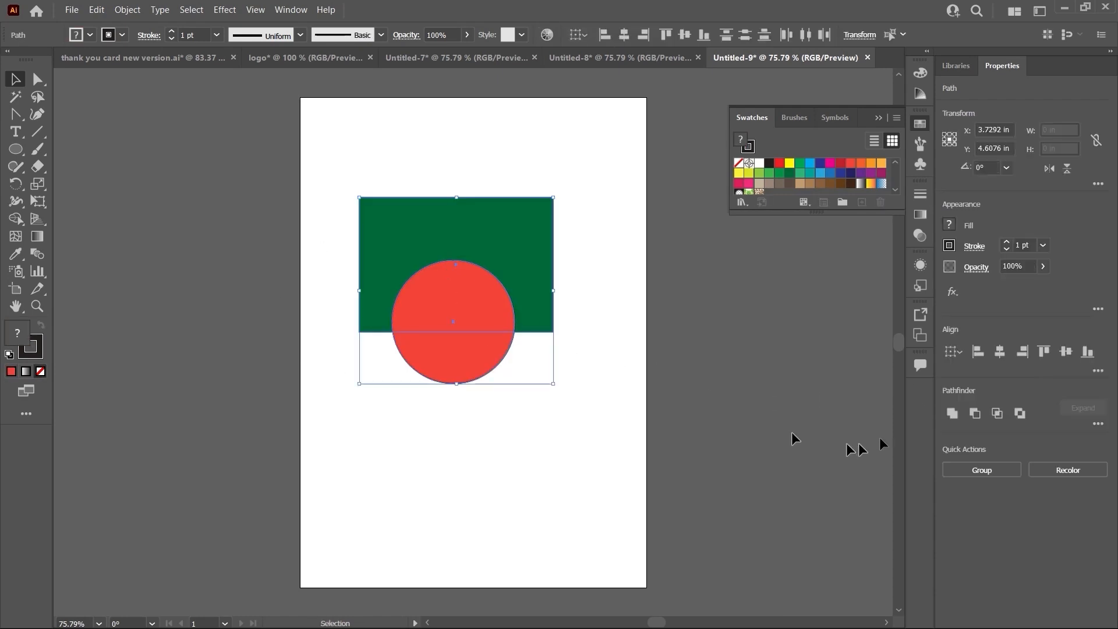
- Try the Pathfinder Exclude operation on the rectangle and circle, shift the result slightly, and undo both changes
click(1020, 413)
click(614, 426)
drag(474, 349, 478, 371)
click(481, 325)
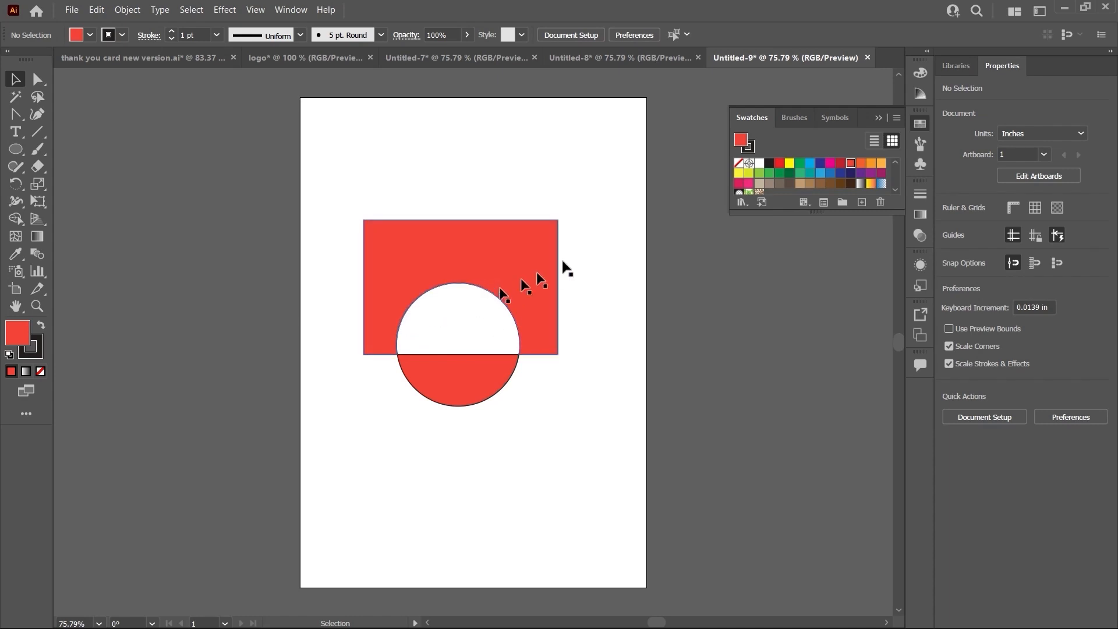
key(ctrl+z)
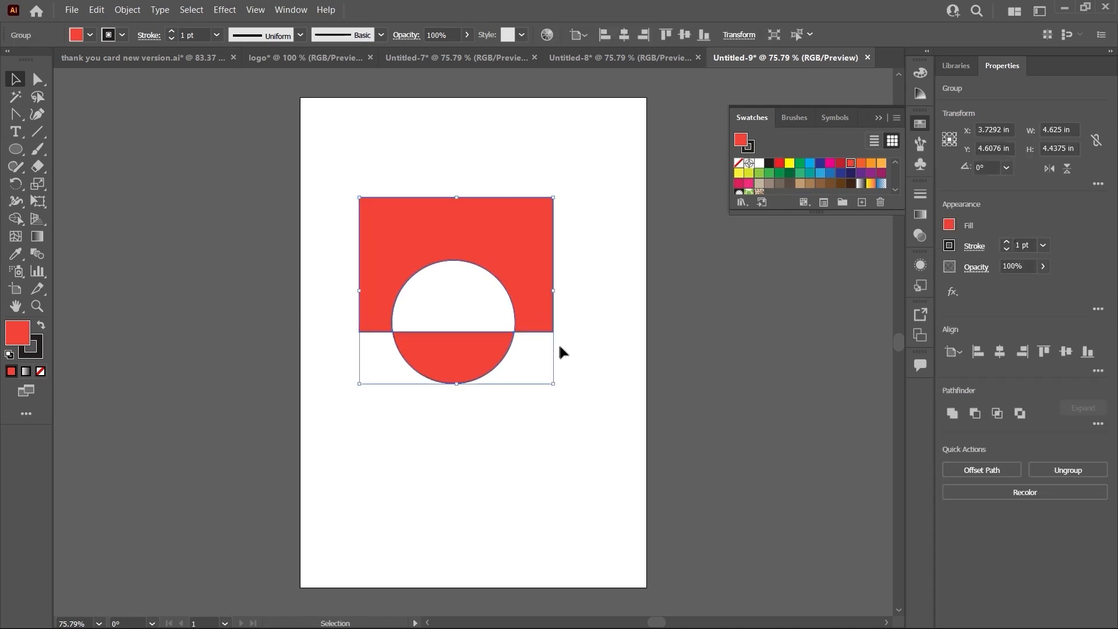
key(ctrl+z)
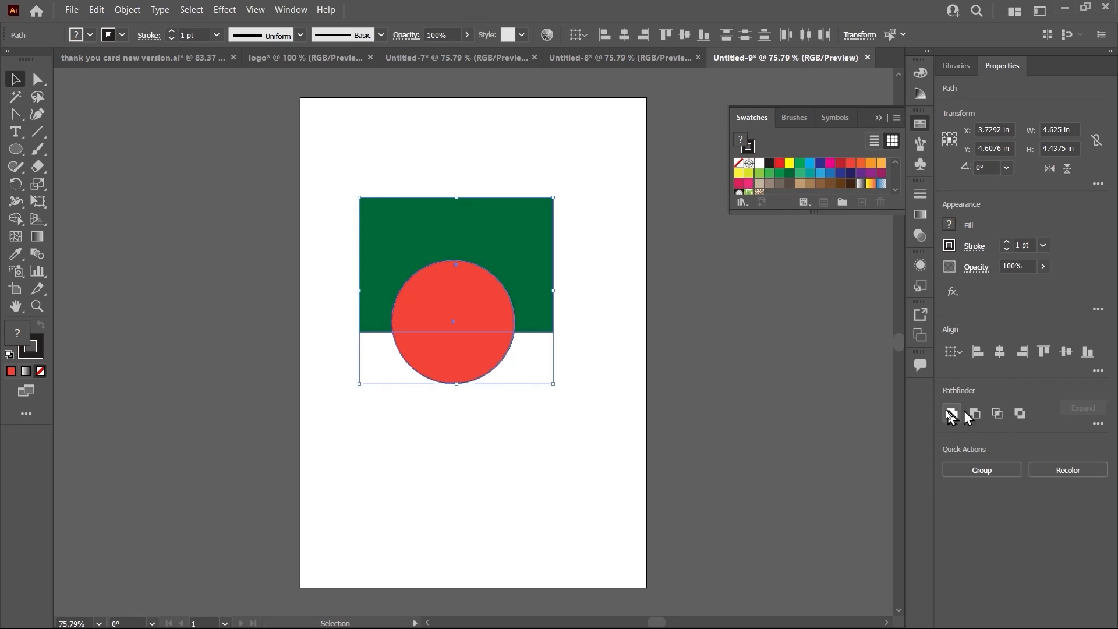
- Move the red circle up over the rectangle's upper edge and shift the green rectangle partly off the artboard's left edge
click(558, 402)
drag(448, 319, 445, 201)
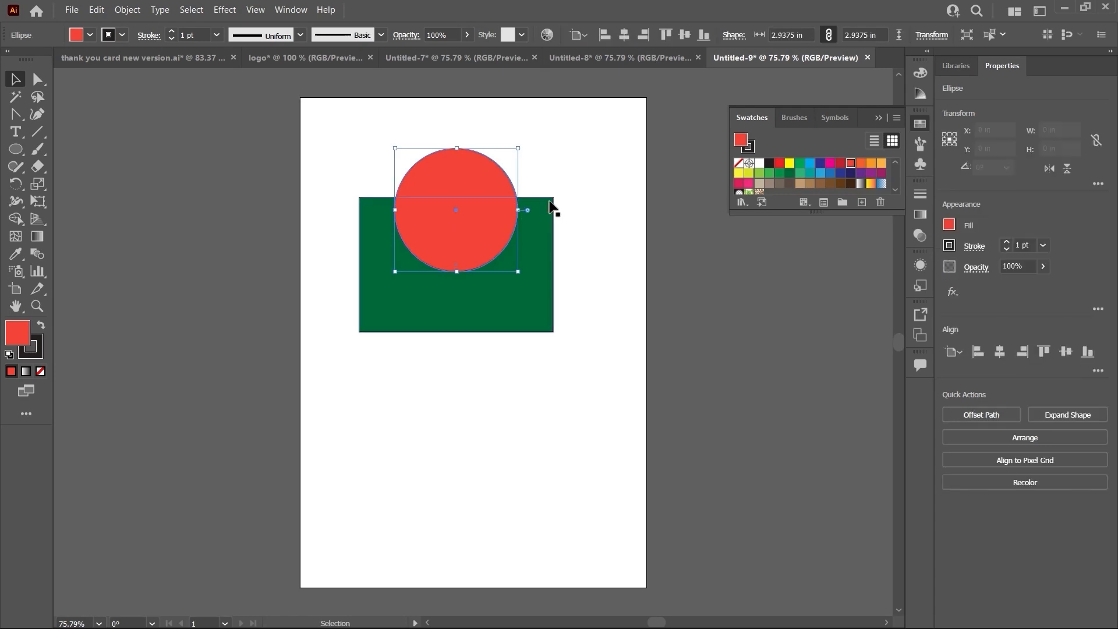
click(551, 211)
click(513, 408)
drag(492, 328, 324, 419)
- Duplicate the red circle so two copies overlap vertically, and intersect them with Pathfinder into a lens shape
drag(458, 202, 506, 238)
click(582, 297)
drag(582, 218, 386, 345)
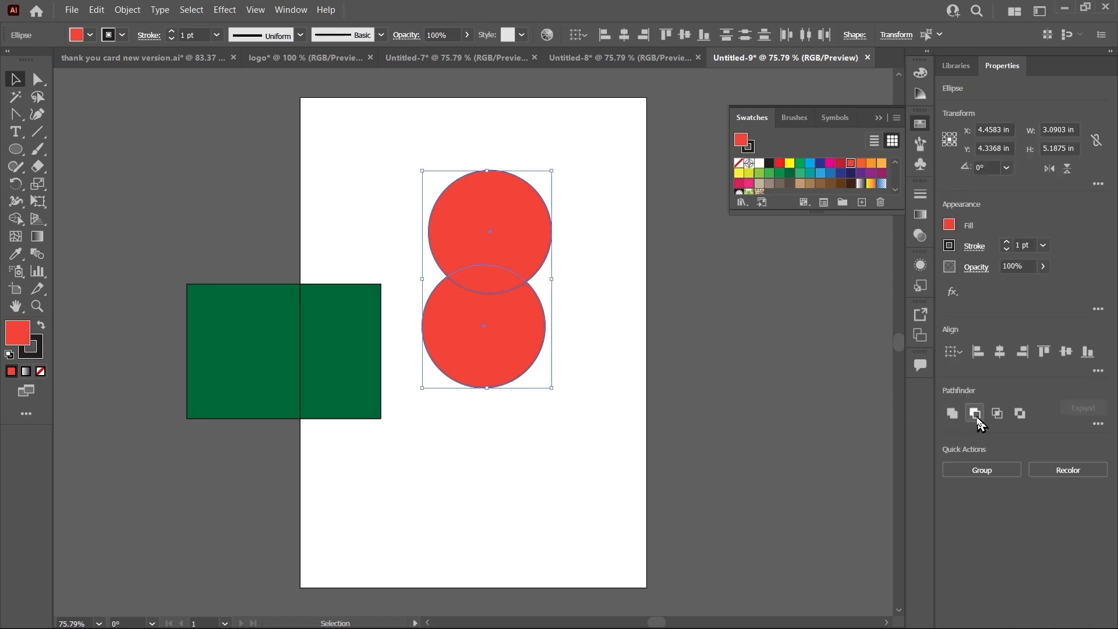
click(997, 413)
- Enlarge the red lens shape proportionally and move the green rectangle farther off the artboard's left edge
drag(549, 225, 452, 310)
drag(529, 283, 550, 282)
click(567, 235)
drag(305, 349, 264, 319)
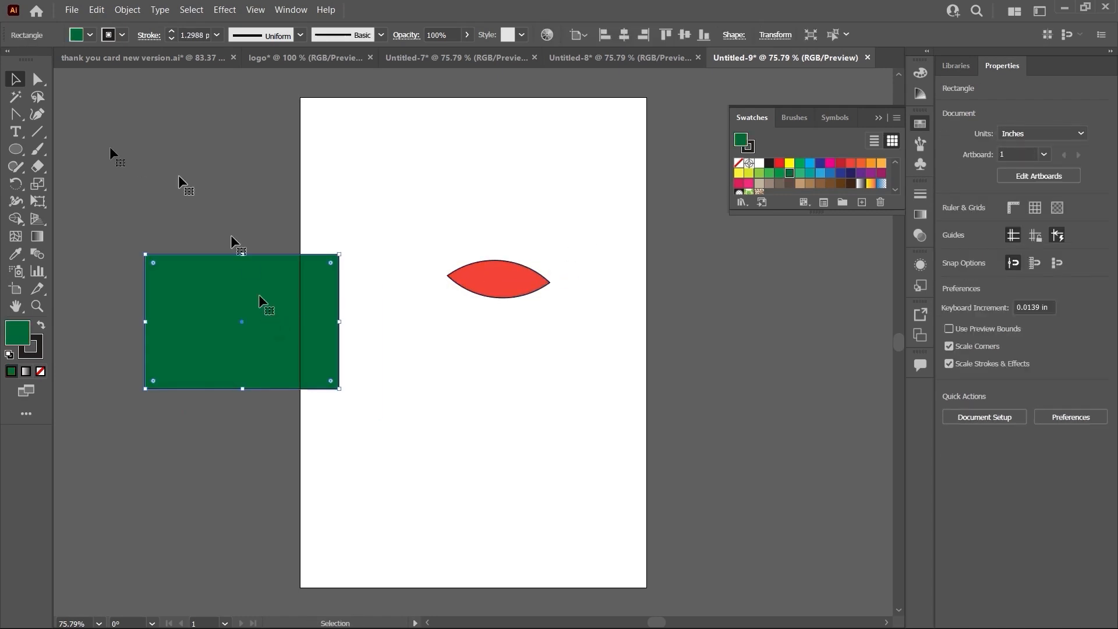
- Draw a dark green circle about 4.76 in across and position it over the red lens shape at about X 4.81, Y 4.15 in
click(15, 149)
drag(425, 189, 571, 390)
click(16, 78)
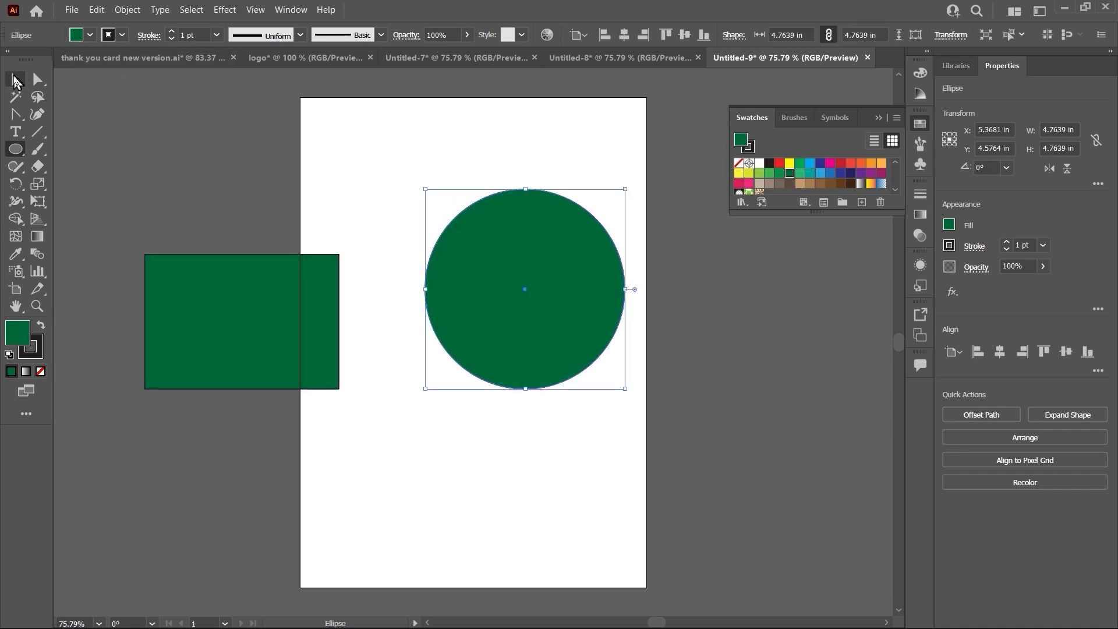
drag(532, 287, 508, 270)
- Send the green circle to the back and move the red lens down inside it as a mouth
right_click(551, 252)
mouse_move(670, 505)
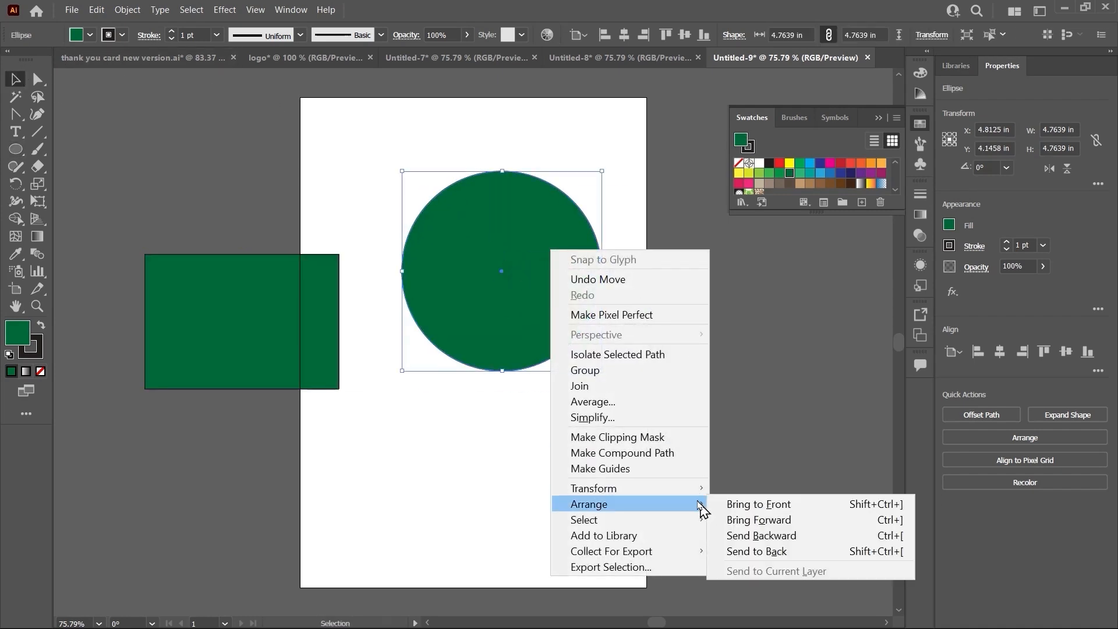
click(766, 552)
click(523, 491)
drag(502, 280, 504, 311)
click(616, 261)
- Add two red circles about 0.66 in across in the upper part of the green circle as eyes
click(14, 150)
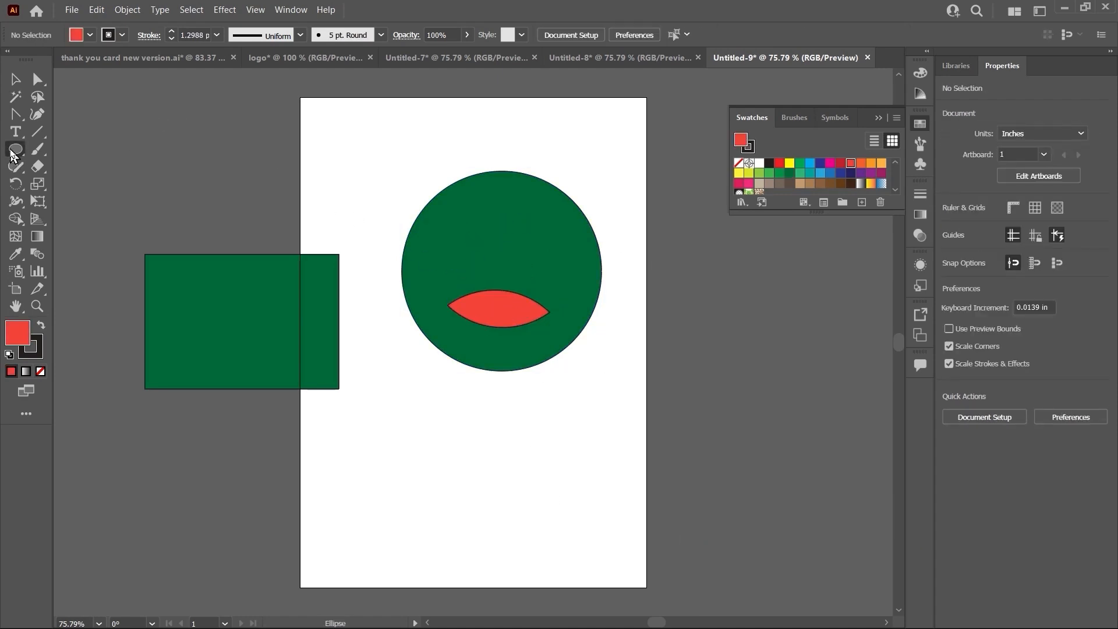
mouse_move(348, 158)
mouse_down()
mouse_move(364, 188)
mouse_move(445, 220)
mouse_move(545, 226)
mouse_up()
click(16, 81)
click(561, 153)
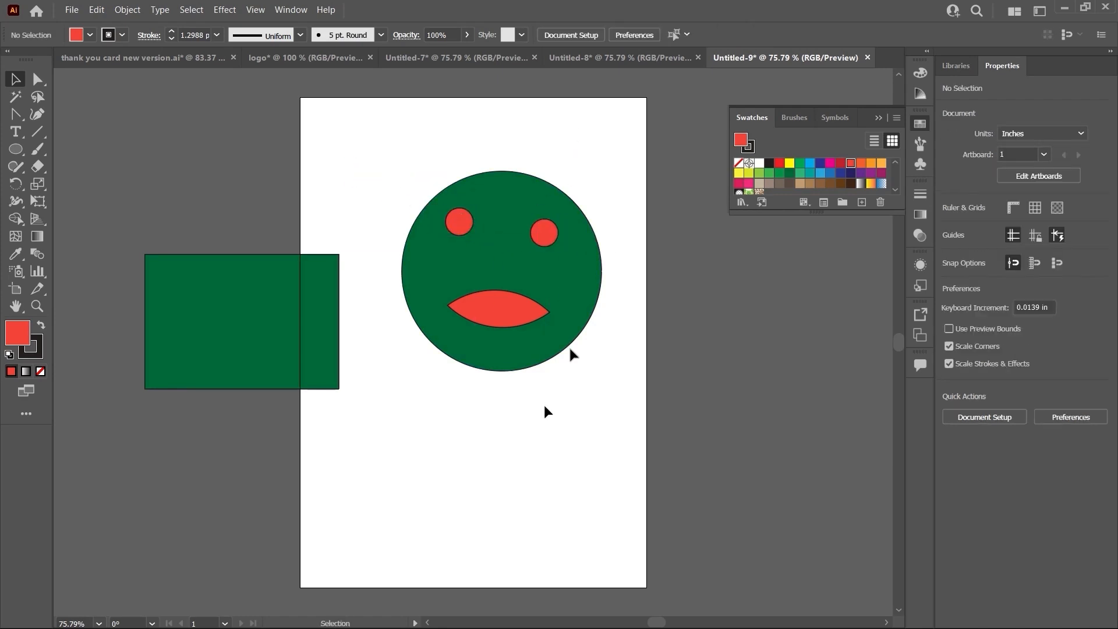
- Select the whole face and rotate it about 2.4 degrees counterclockwise
drag(612, 205, 446, 405)
mouse_move(607, 376)
mouse_down()
mouse_move(629, 345)
mouse_move(610, 367)
mouse_up()
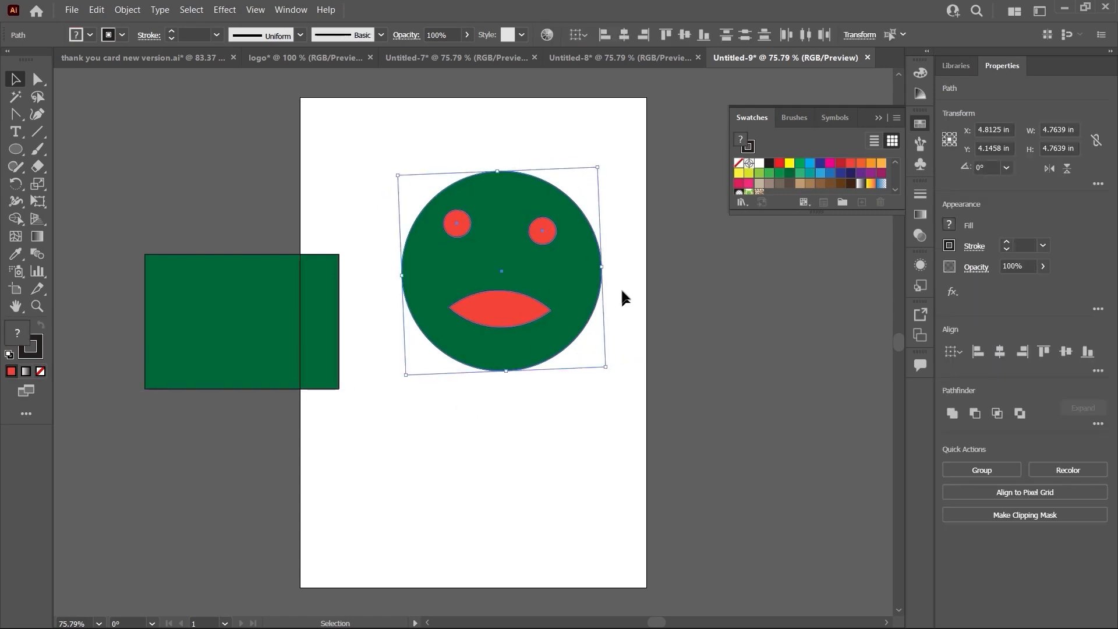
click(622, 295)
- Scale a copy of the face's right eye down to about 0.33 in and fill it with white, FFFFFF
click(543, 231)
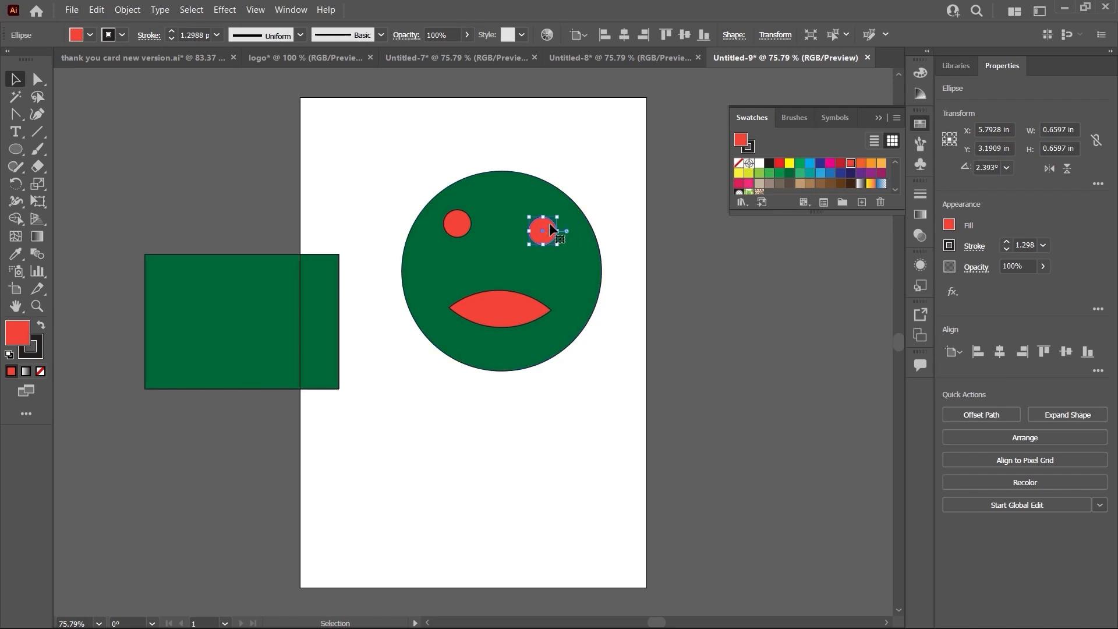
drag(559, 216, 544, 231)
double_click(20, 337)
drag(556, 288, 543, 258)
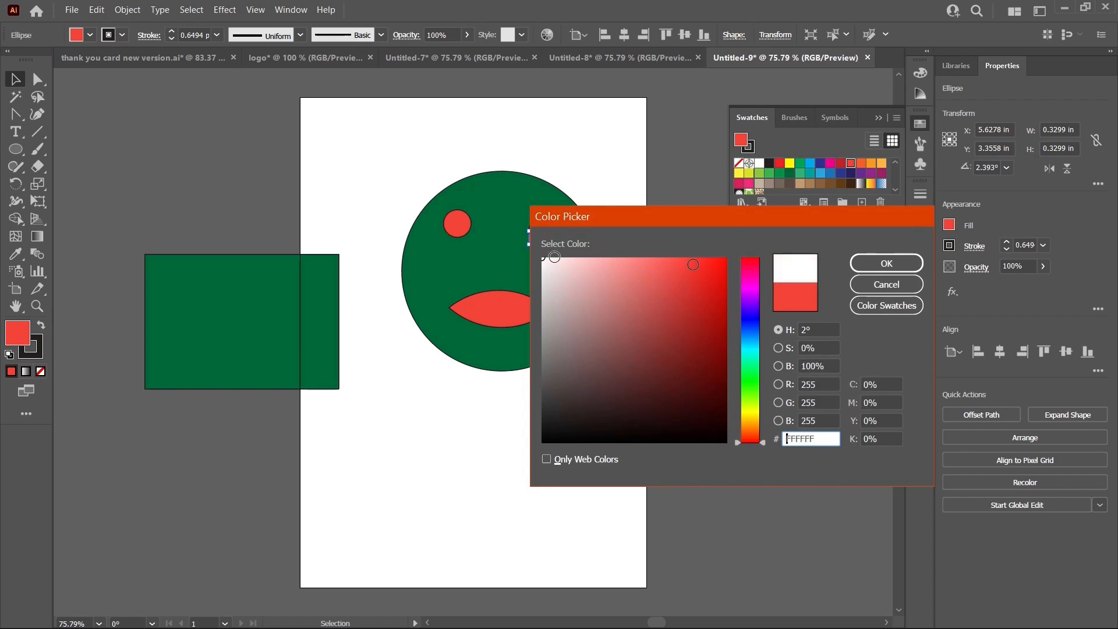
click(874, 267)
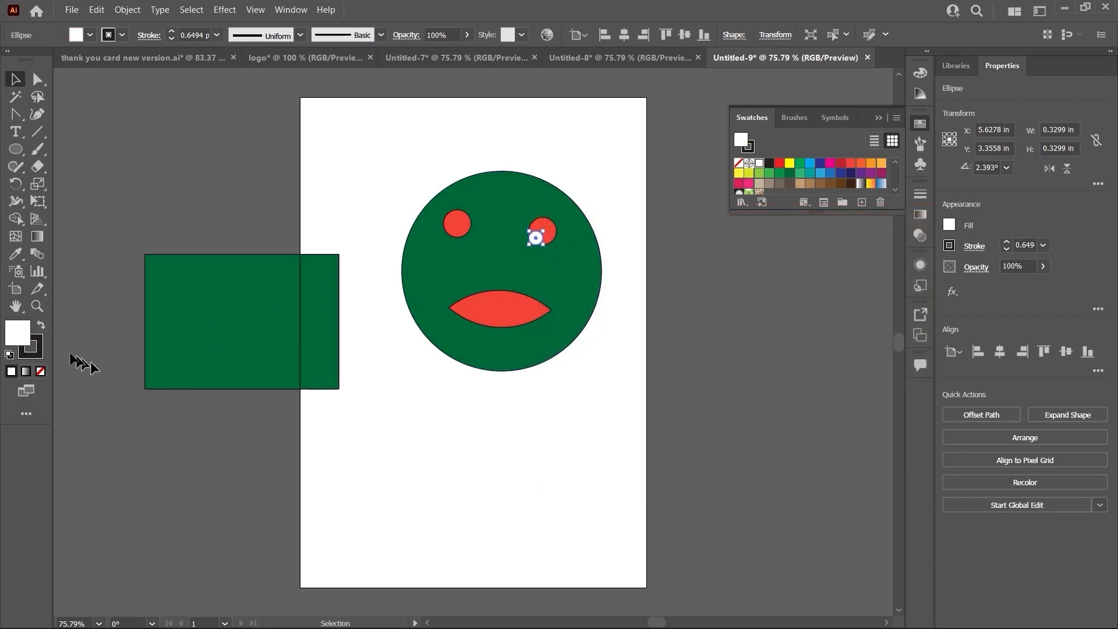
- Remove the small white circle's stroke and center it inside the right red eye
click(37, 357)
click(41, 373)
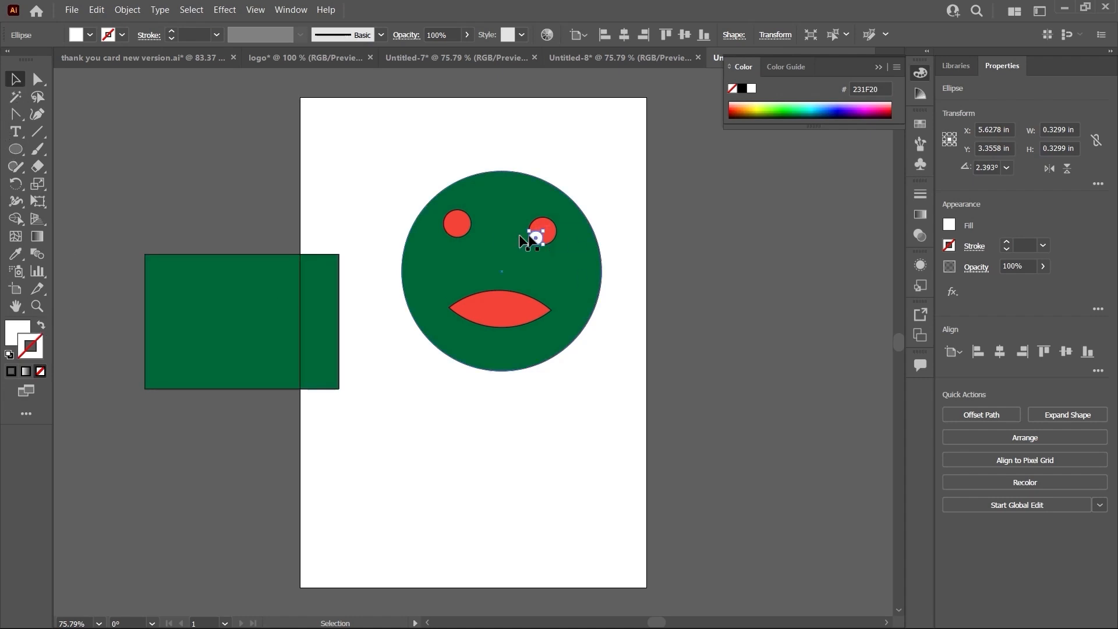
key(ctrl+plus)
key(ctrl+plus)
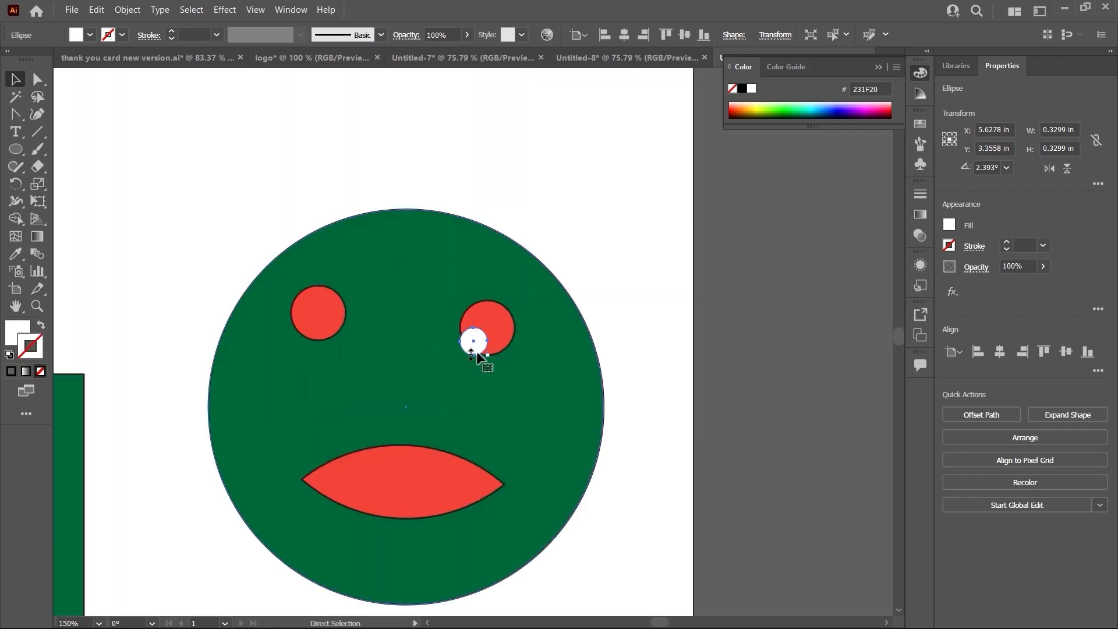
drag(475, 330, 488, 328)
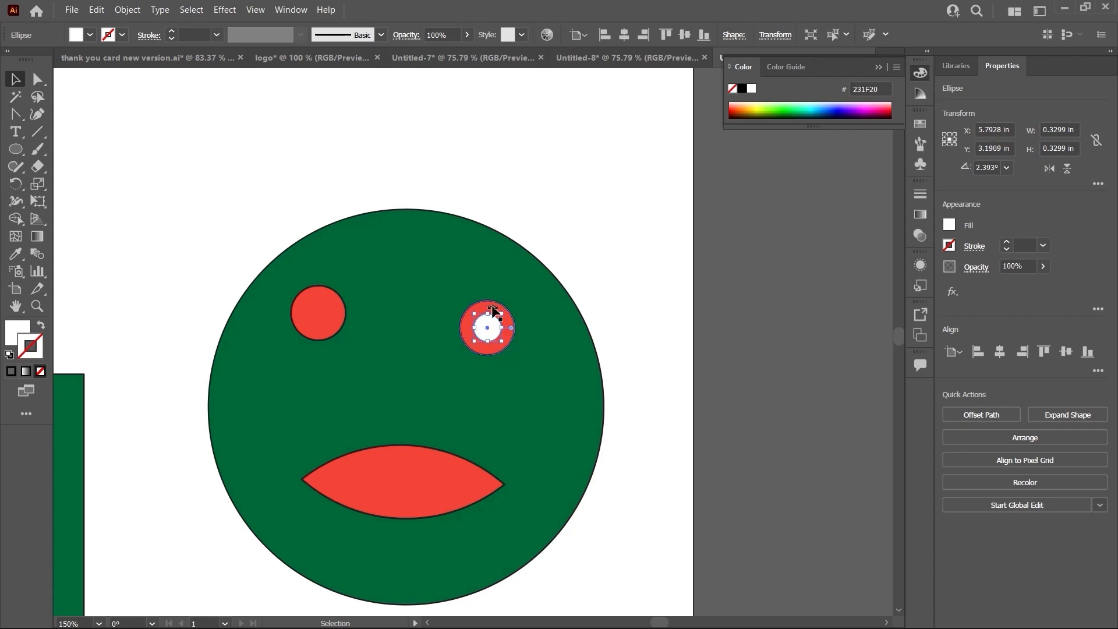
- Swap the fill and stroke of the right eye's outer circle to make it black, and remove its stroke
click(492, 308)
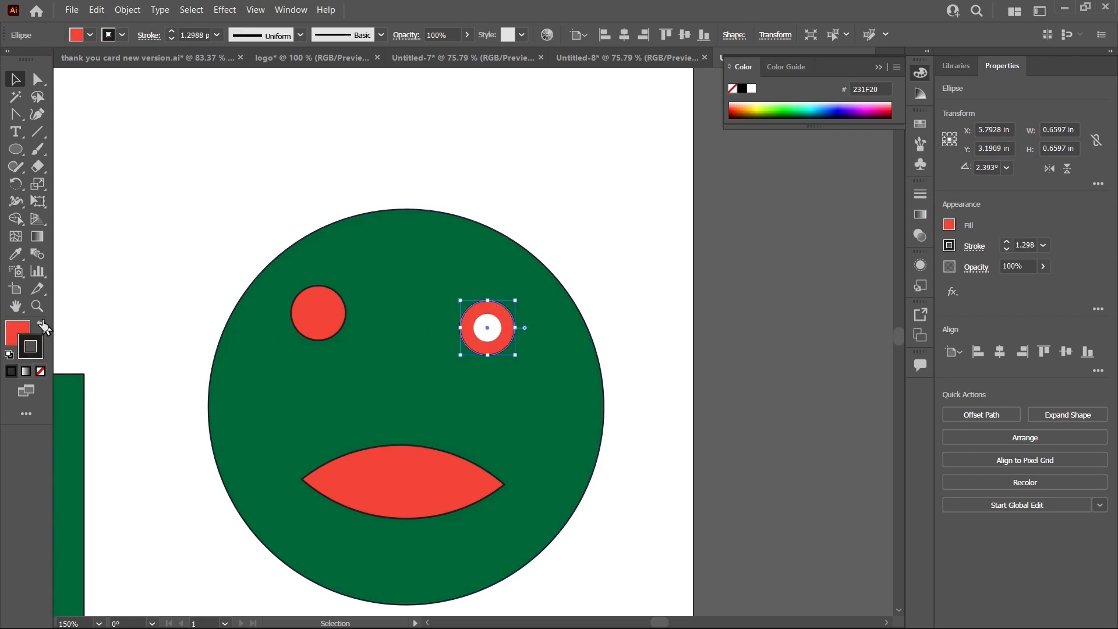
click(39, 329)
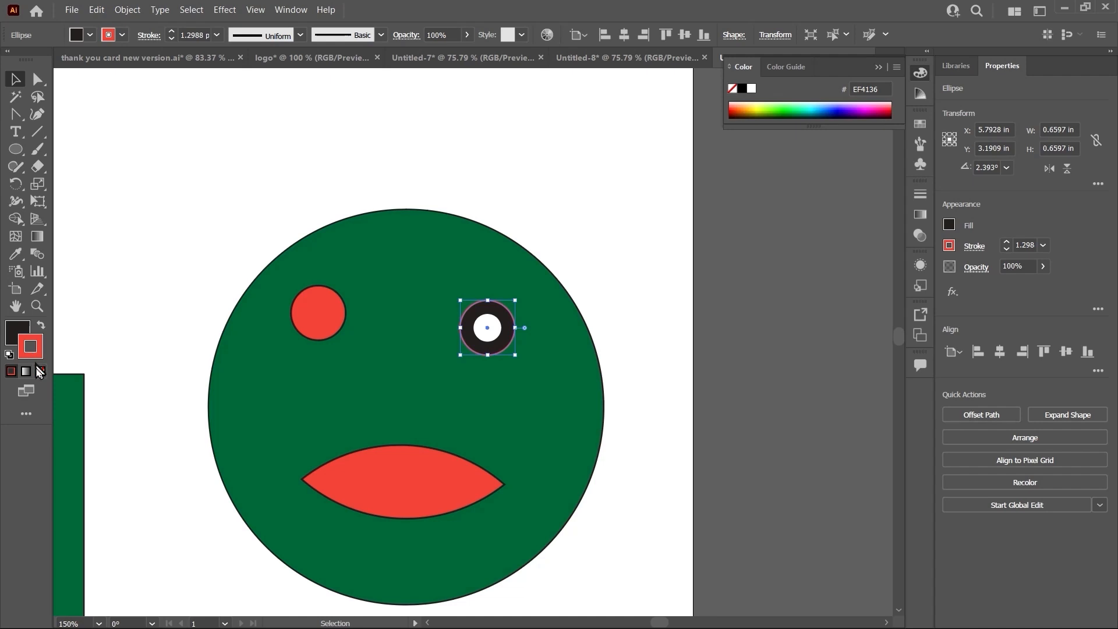
click(40, 374)
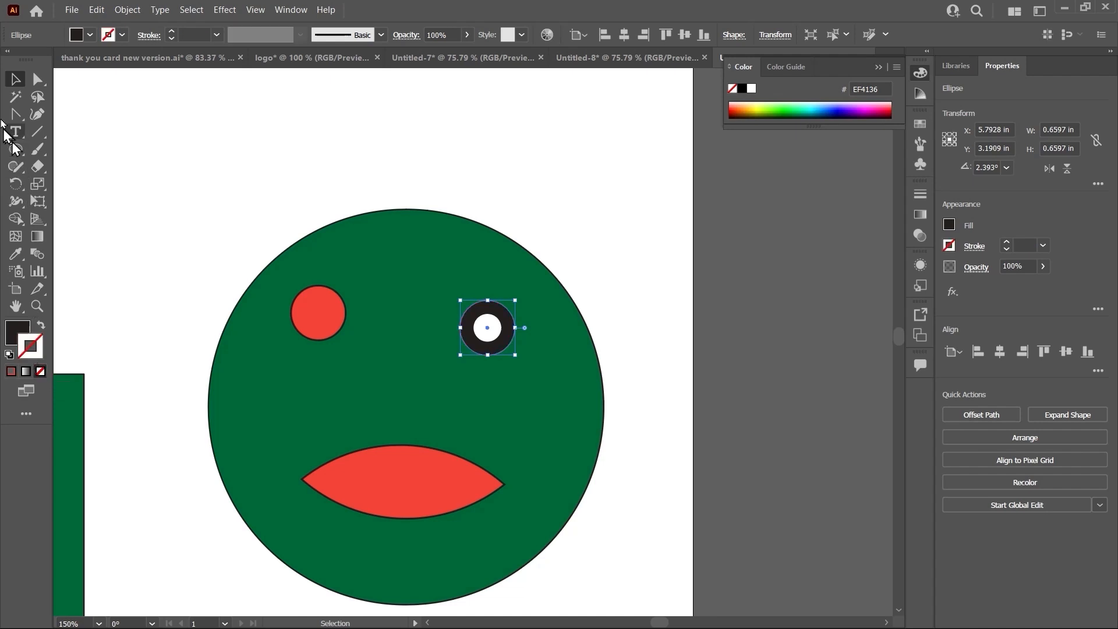
click(583, 190)
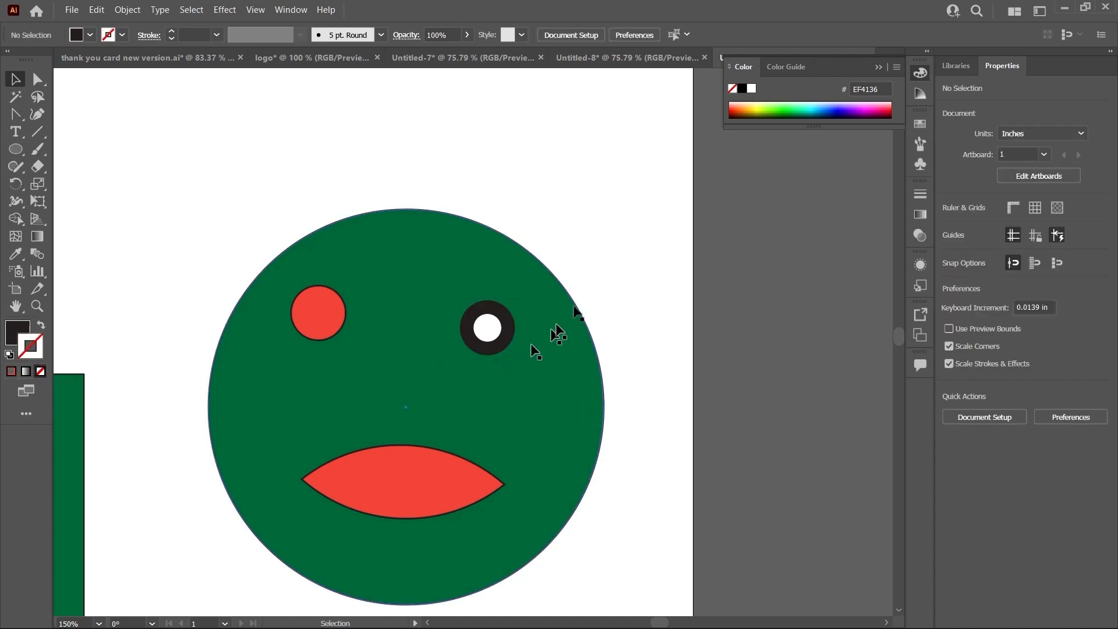
- Delete the plain red eye on the left side of the face
key(ctrl+minus)
click(364, 325)
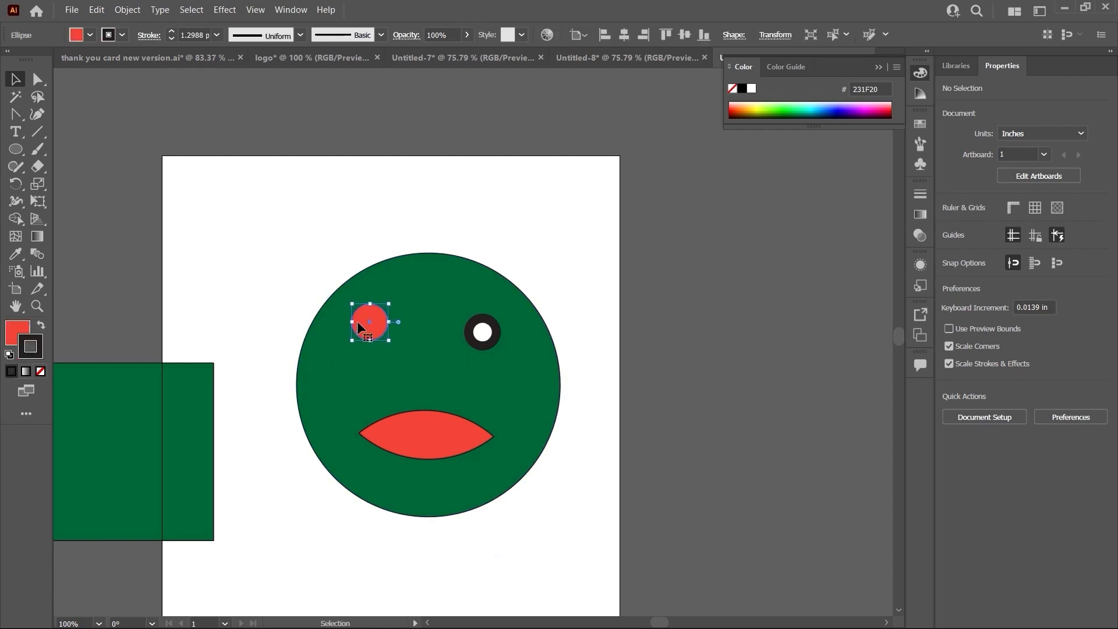
key(Delete)
- Try moving the black and white eye to the left side of the face, and undo it
click(483, 333)
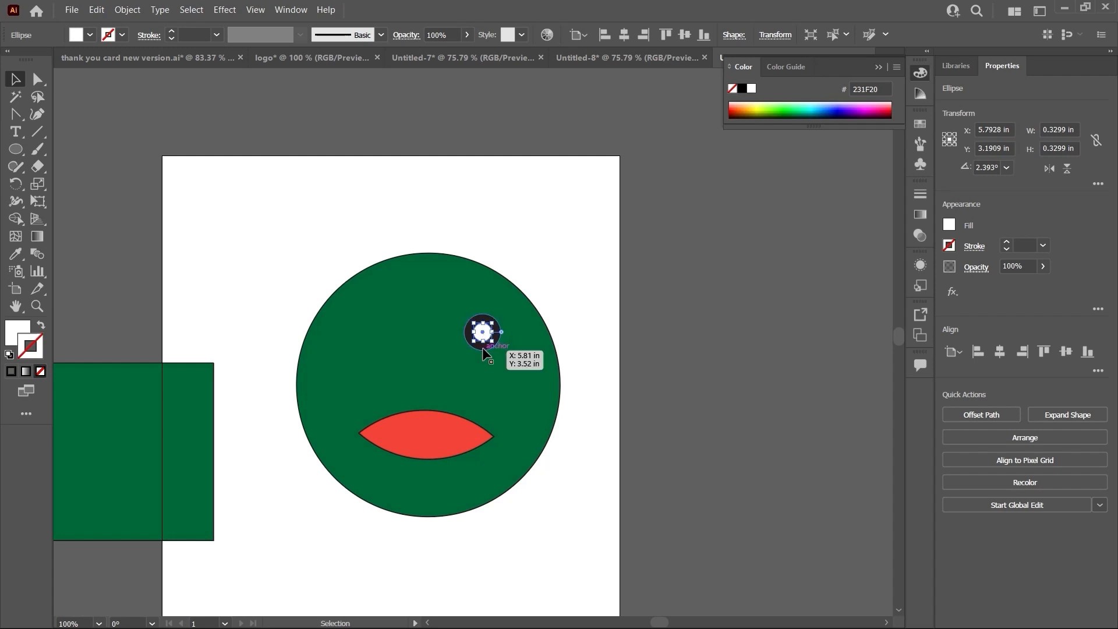
click(483, 341)
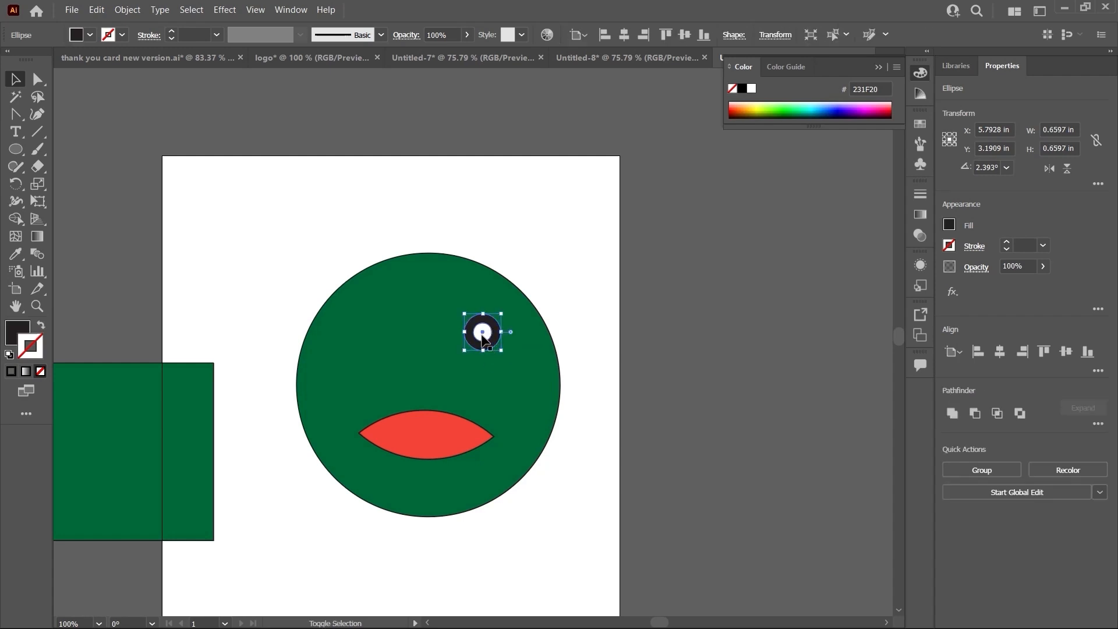
drag(483, 342, 374, 338)
key(ctrl+z)
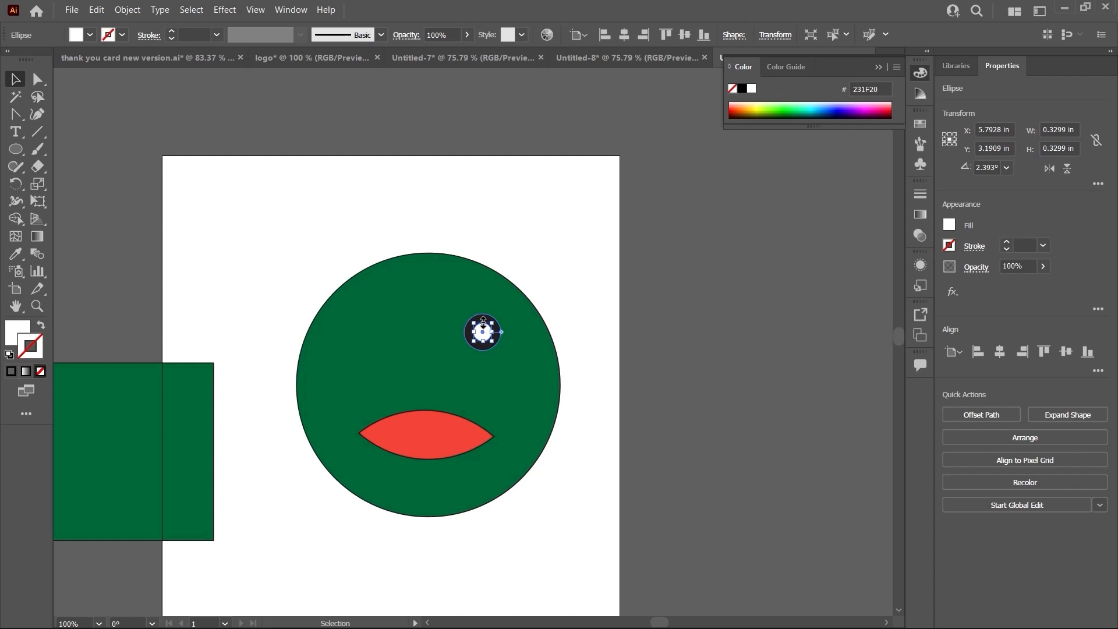
- Group the right eye's black and white circles, and arrange the group and a copy as a pair of eyes above the mouth
shift+click(483, 319)
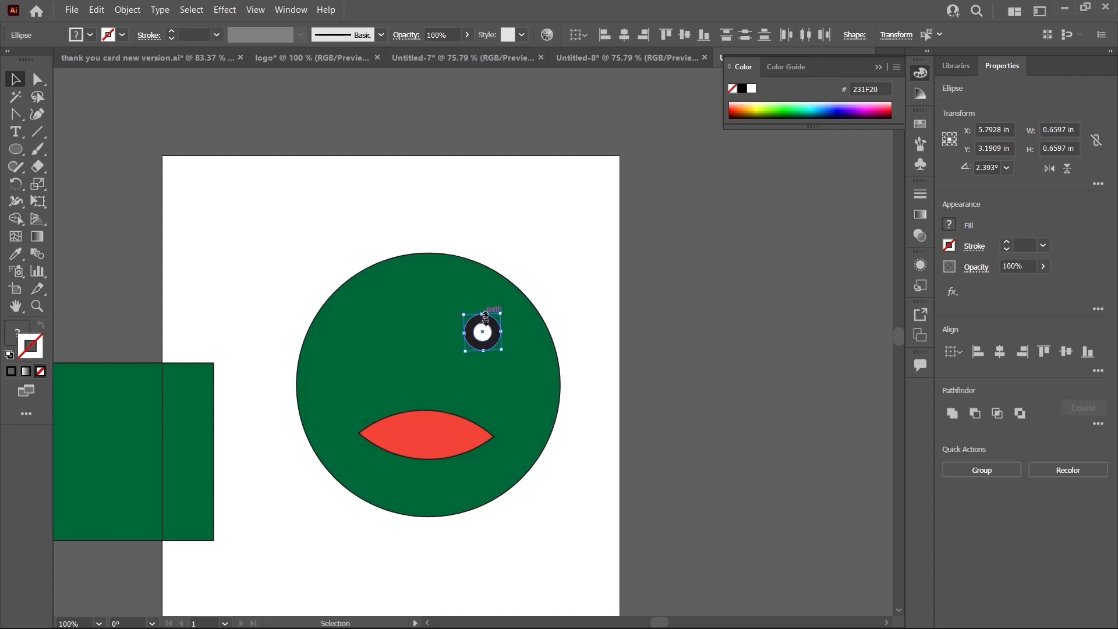
right_click(484, 330)
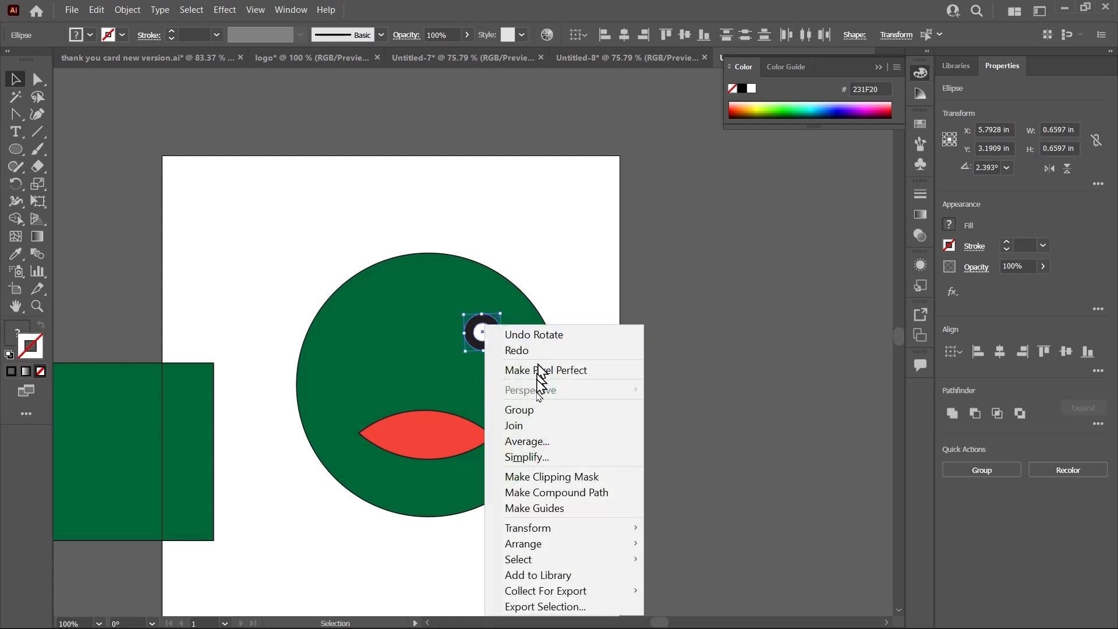
click(527, 408)
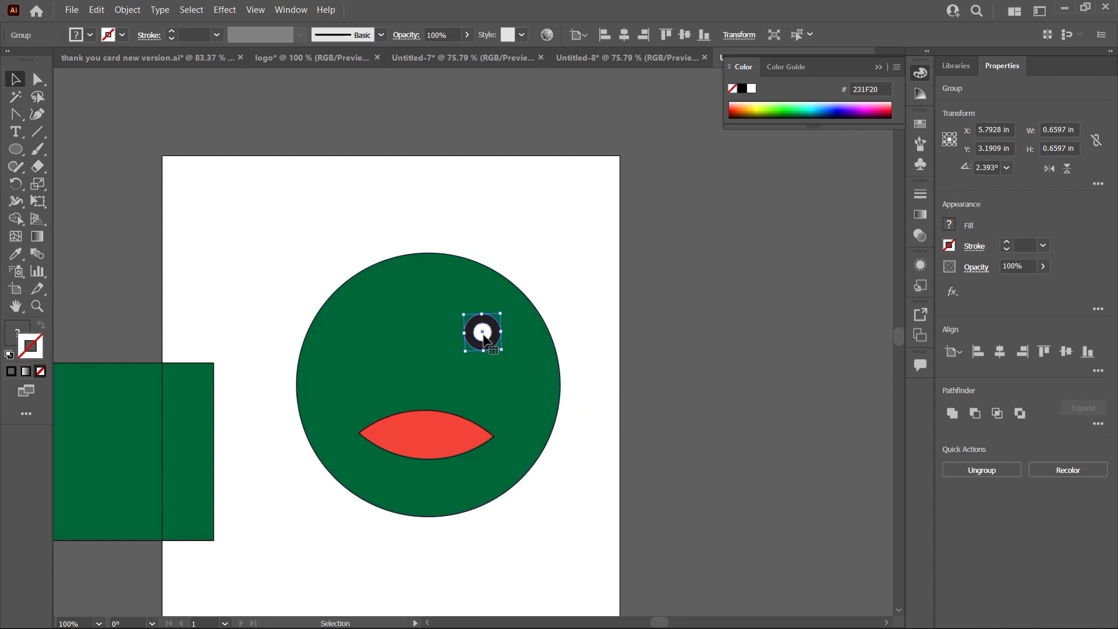
mouse_move(484, 337)
mouse_down()
mouse_move(398, 274)
mouse_move(371, 331)
mouse_move(492, 326)
mouse_up()
scroll(501, 321, down, 3)
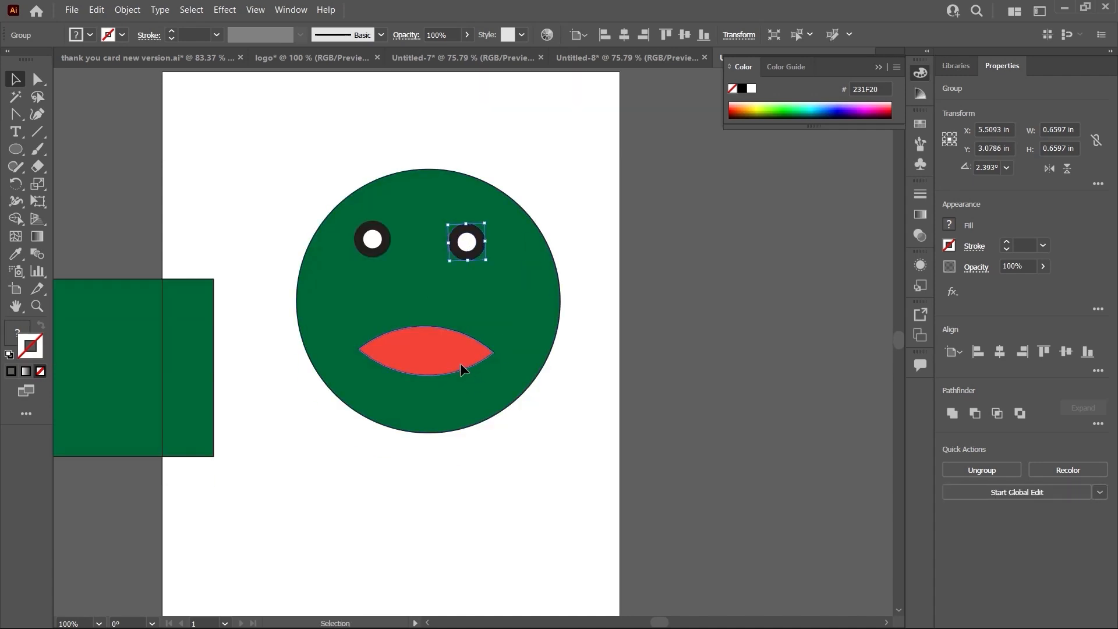
- Deselect everything and examine the complete green face on the whole artboard
click(460, 364)
scroll(479, 279, down, 4)
scroll(479, 280, up, 3)
key(a)
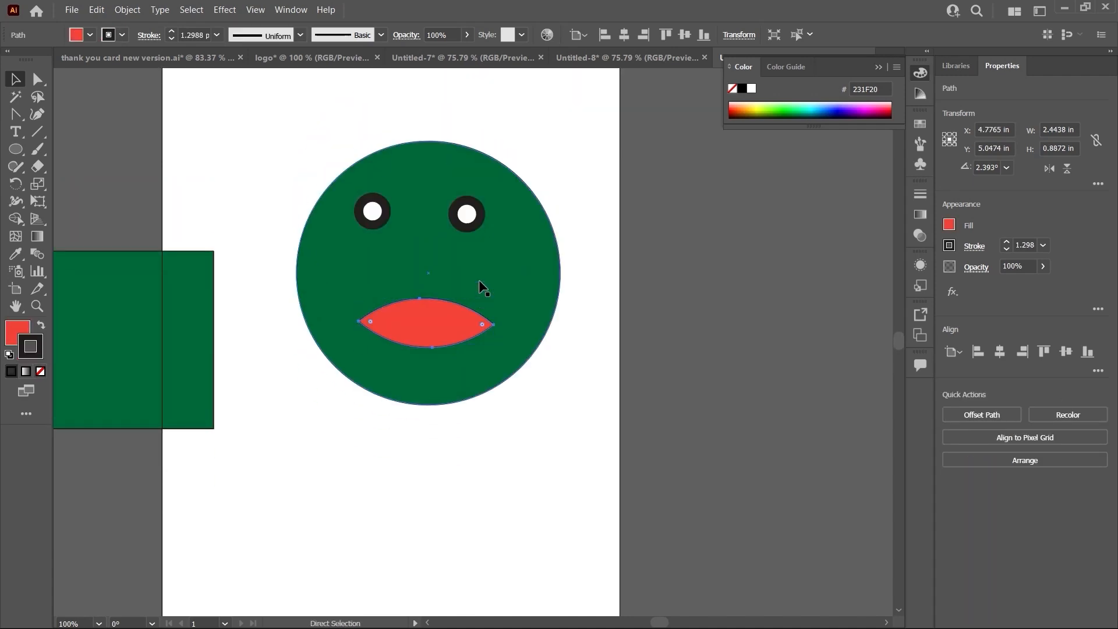
key(ctrl+minus)
key(ctrl+minus)
click(546, 257)
scroll(479, 349, down, 4)
scroll(477, 348, up, 5)
scroll(477, 353, down, 2)
scroll(508, 295, up, 2)
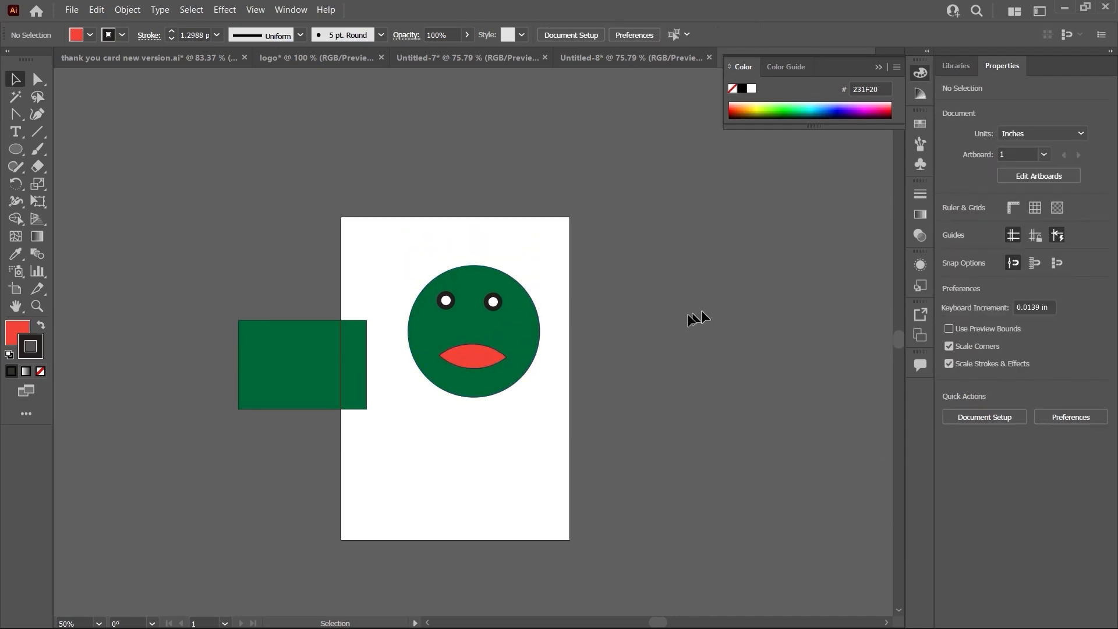
scroll(685, 315, up, 2)
scroll(680, 308, down, 4)
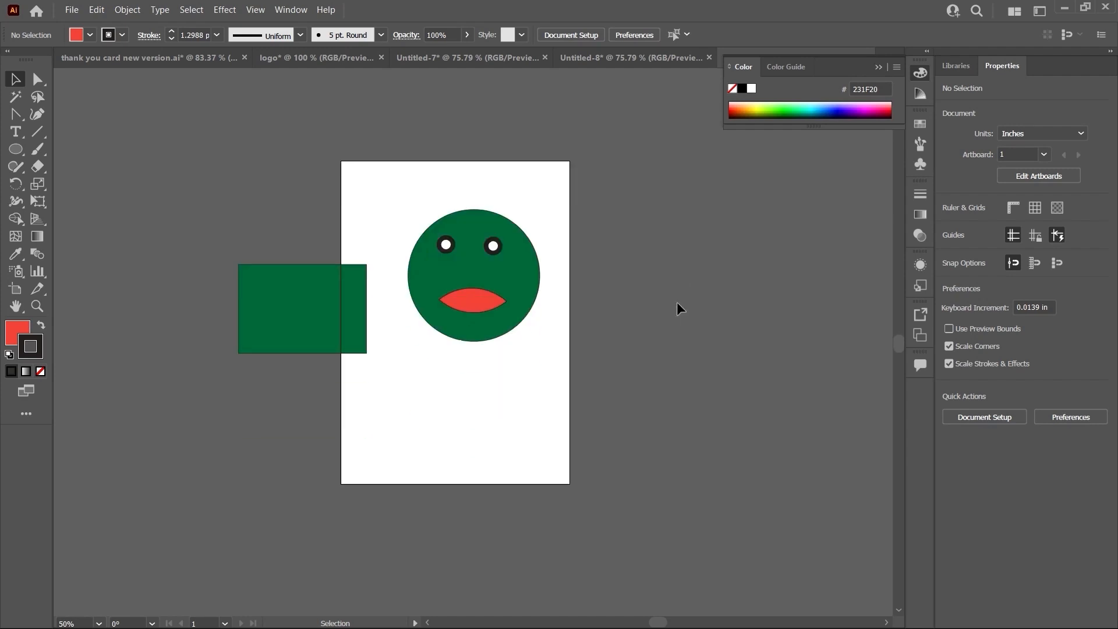
scroll(677, 302, up, 2)
scroll(676, 302, down, 1)
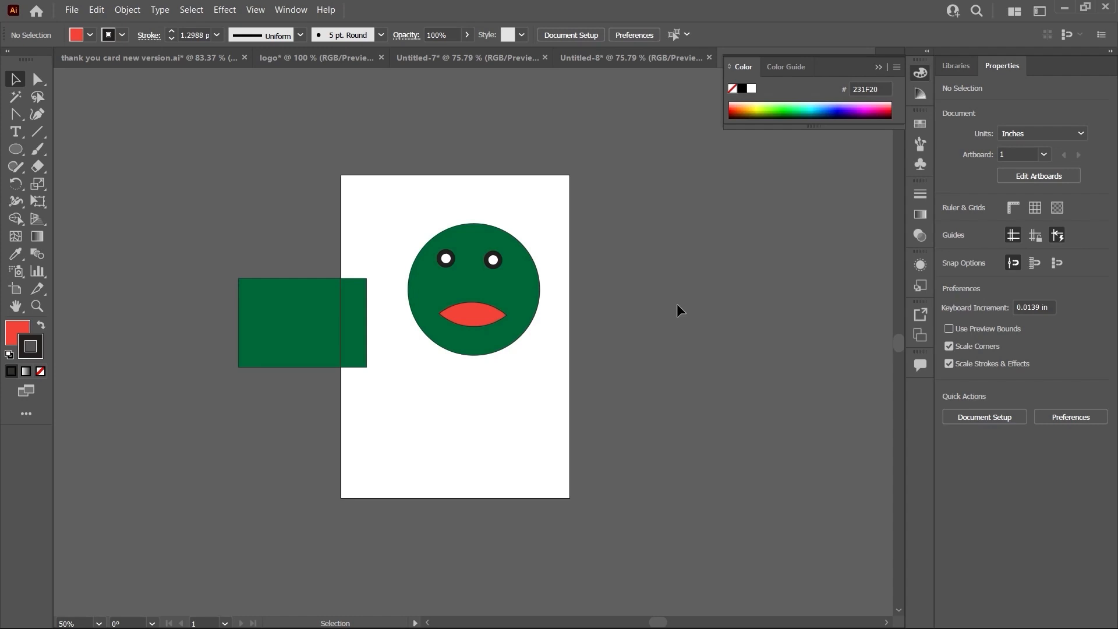
scroll(676, 304, up, 2)
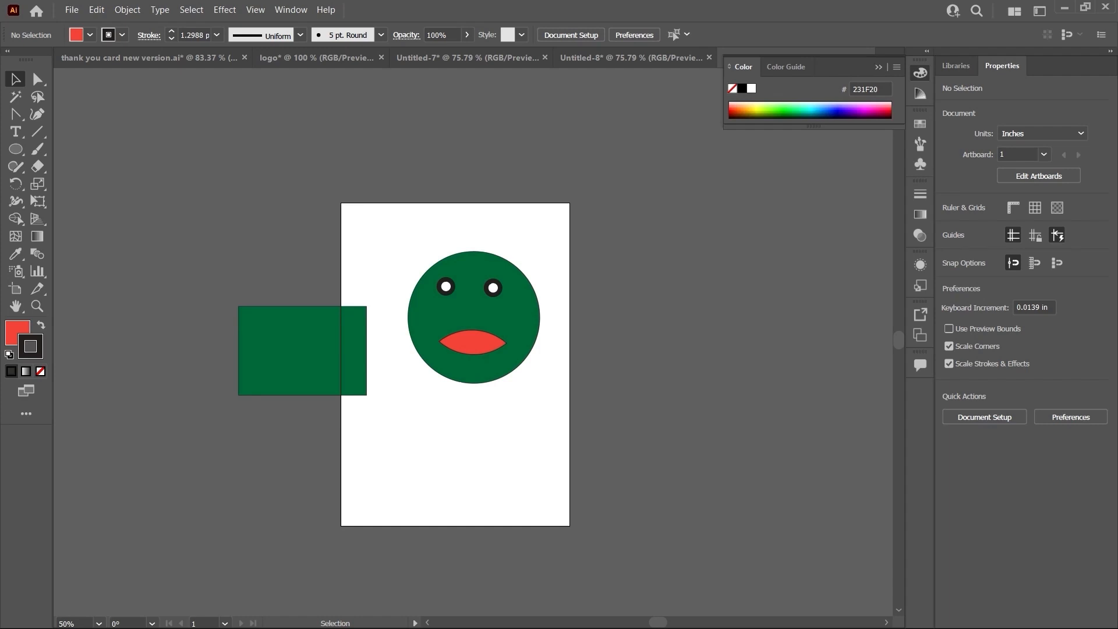
- Switch to the Opera browser and search Google Images for "flyer" in place of the Facebook logo search
key(alt+Tab)
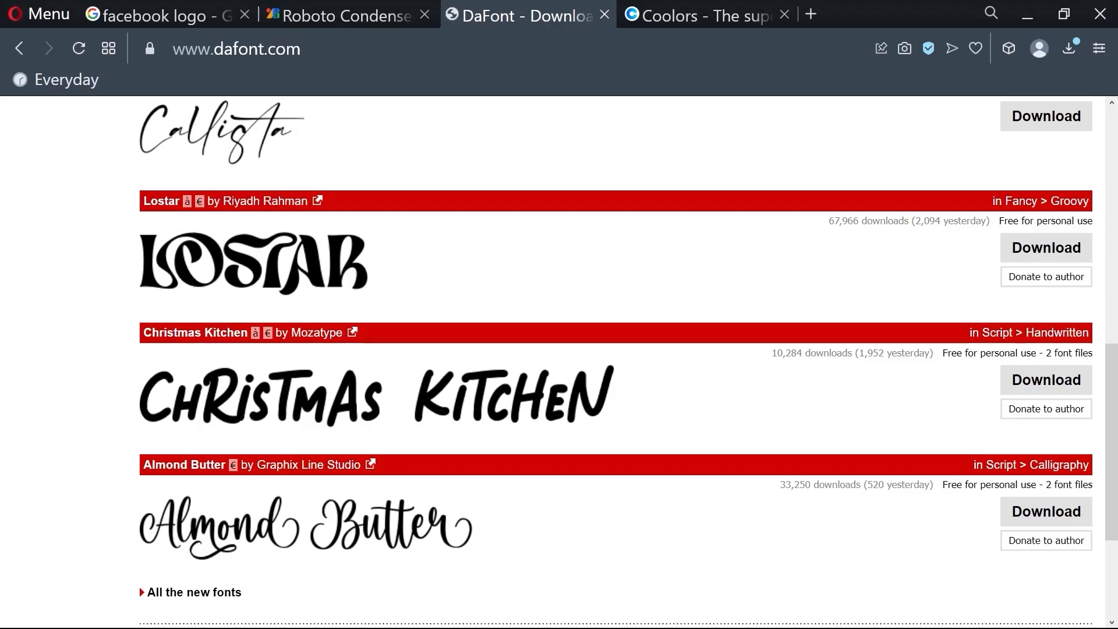
click(326, 15)
click(157, 16)
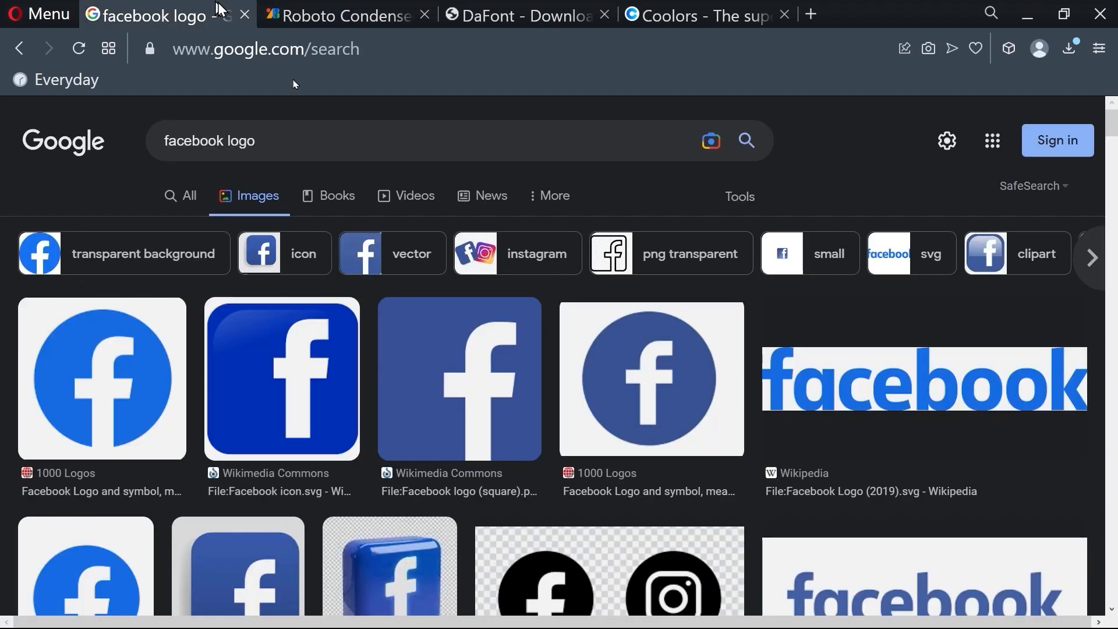
scroll(647, 358, down, 7)
scroll(647, 358, down, 2)
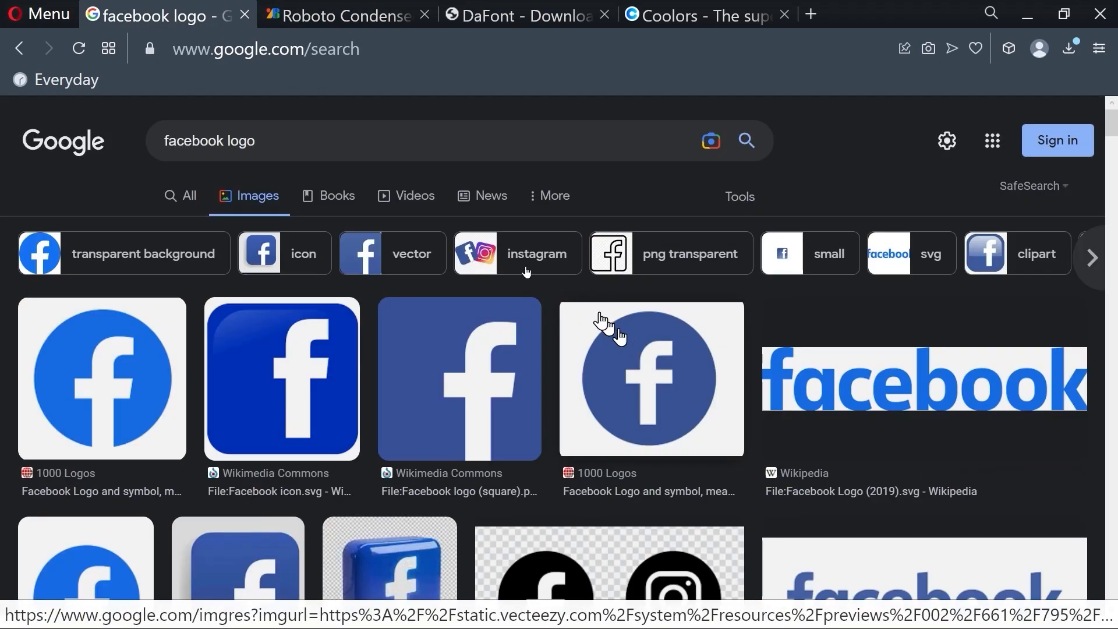
double_click(329, 139)
key(ctrl+a)
text(flyer)
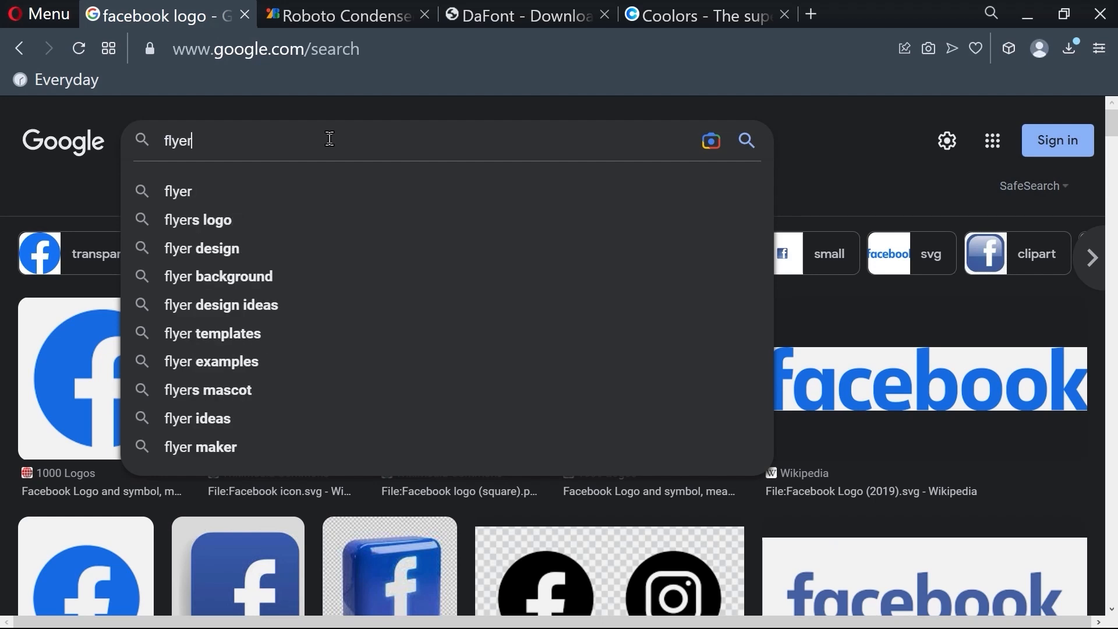
key(Return)
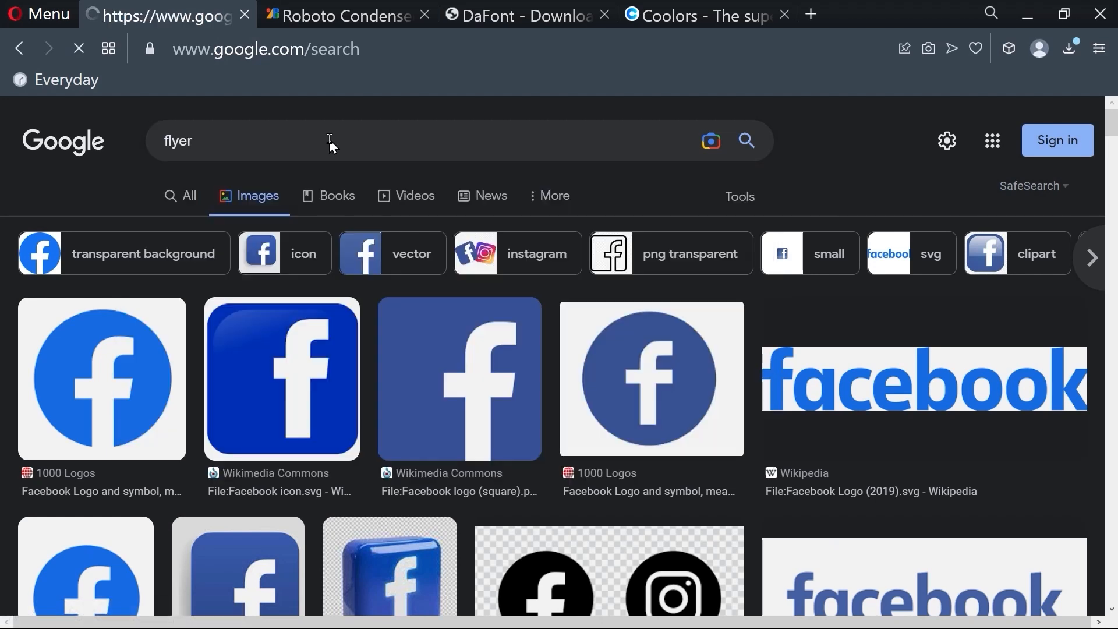
- Browse the flyer image results for layouts that could serve as design practice
scroll(506, 332, down, 3)
scroll(506, 332, up, 3)
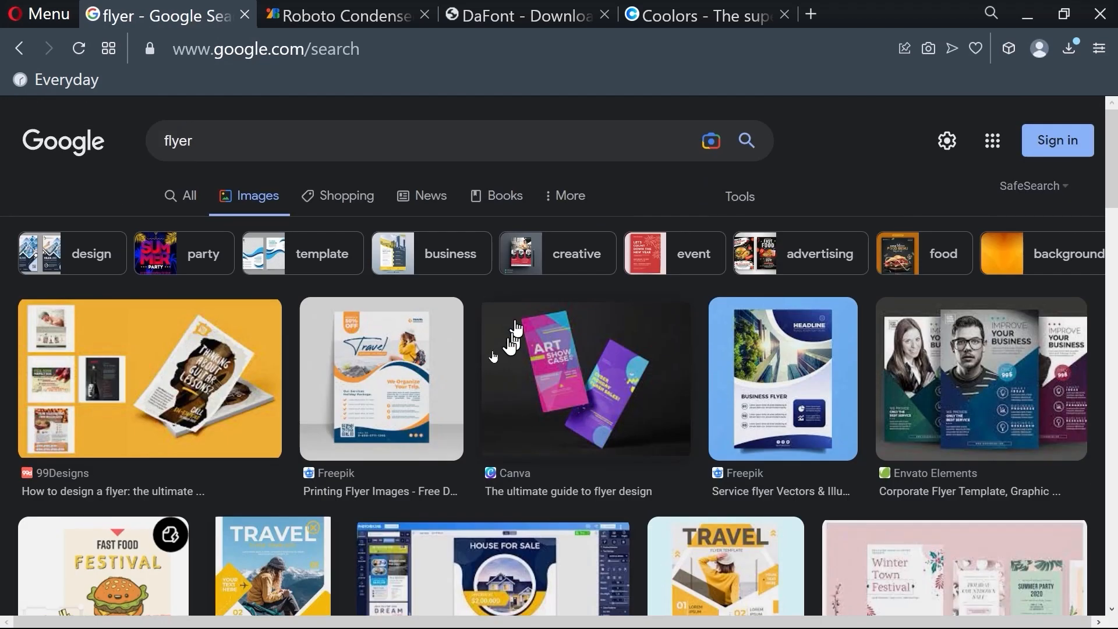
scroll(704, 416, down, 6)
scroll(729, 389, down, 8)
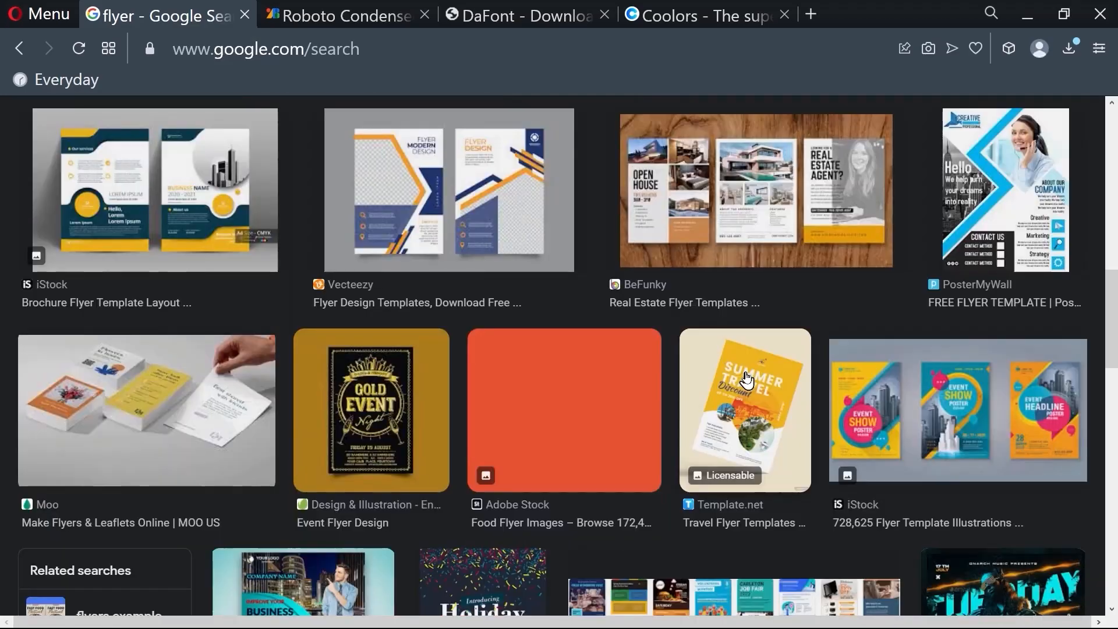
scroll(718, 349, up, 10)
click(1029, 16)
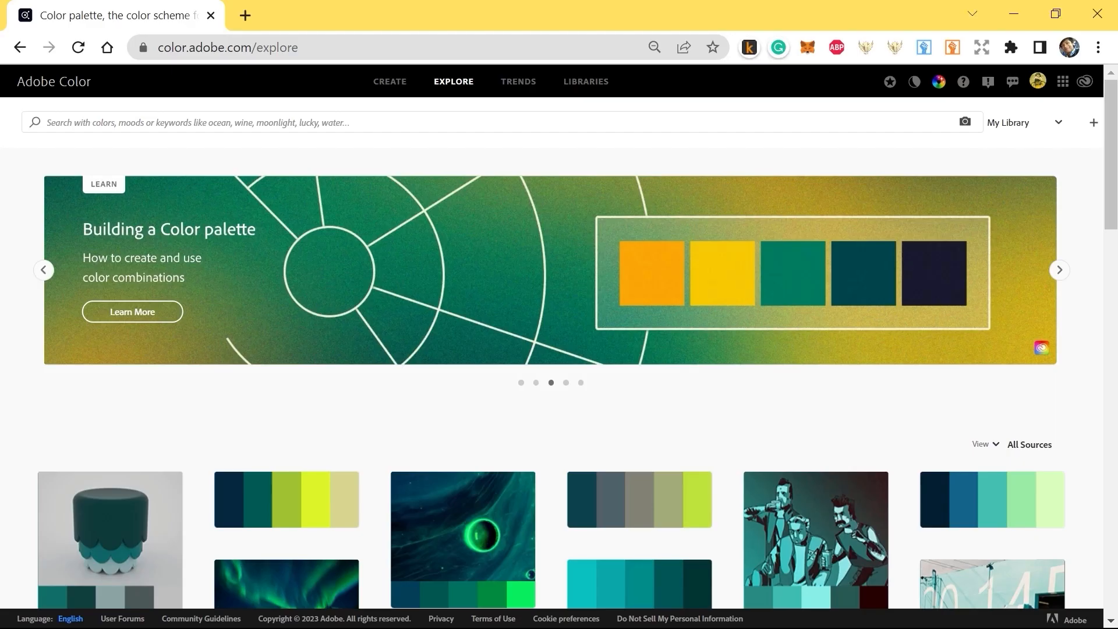
click(1014, 13)
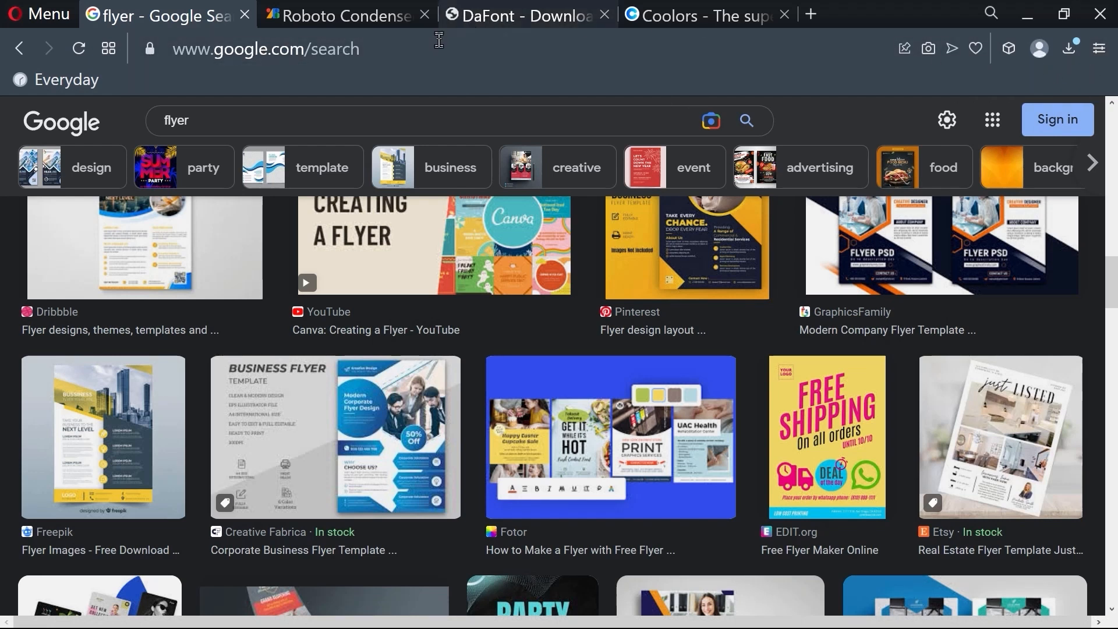
- Open YouTube in the Google search tab and search for "copy adobe illustrator design"
click(423, 56)
text(y)
key(Return)
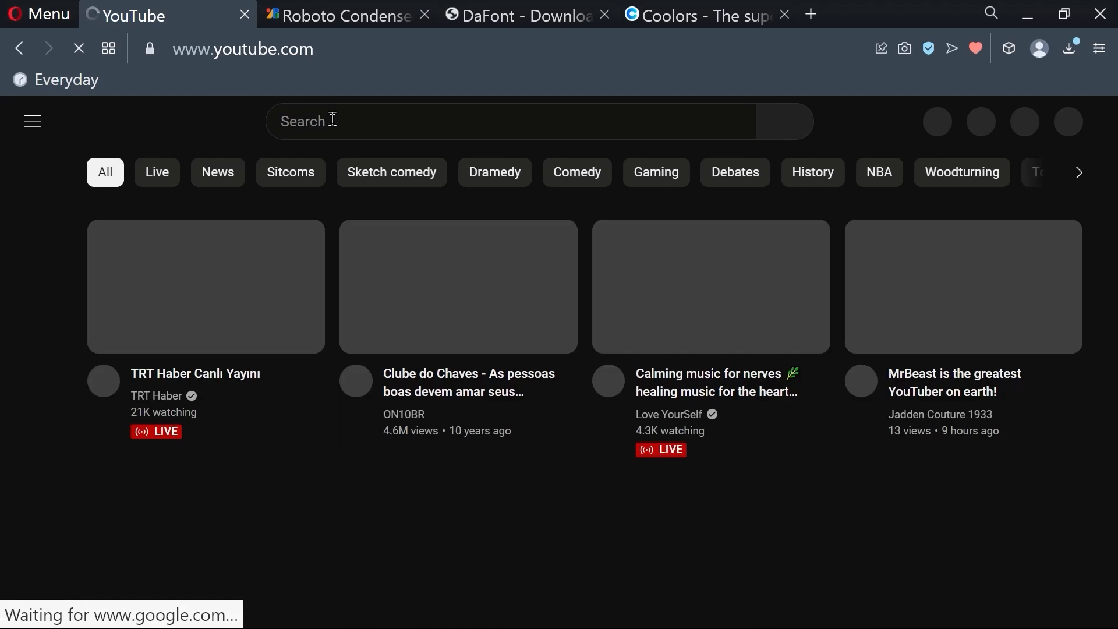
click(333, 119)
text(c)
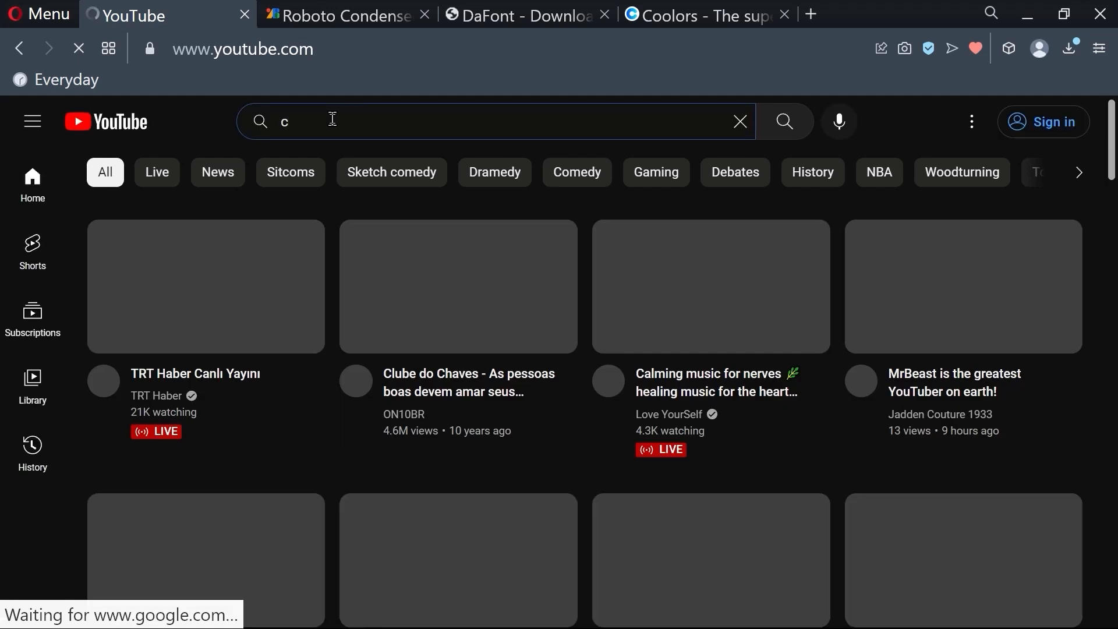
text(opy)
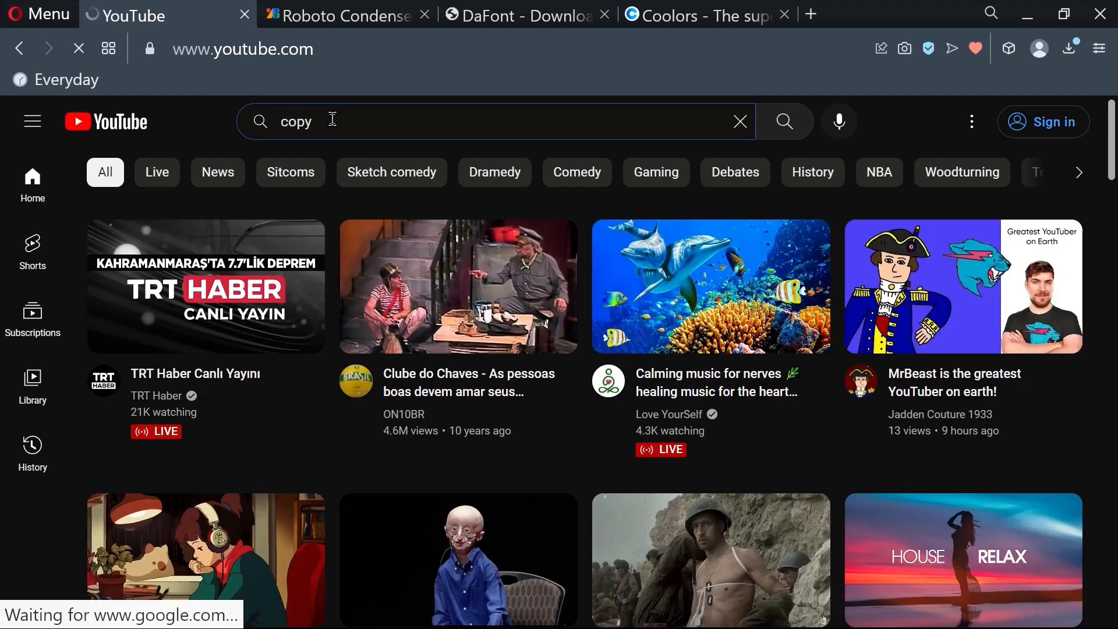
text( adobe ill)
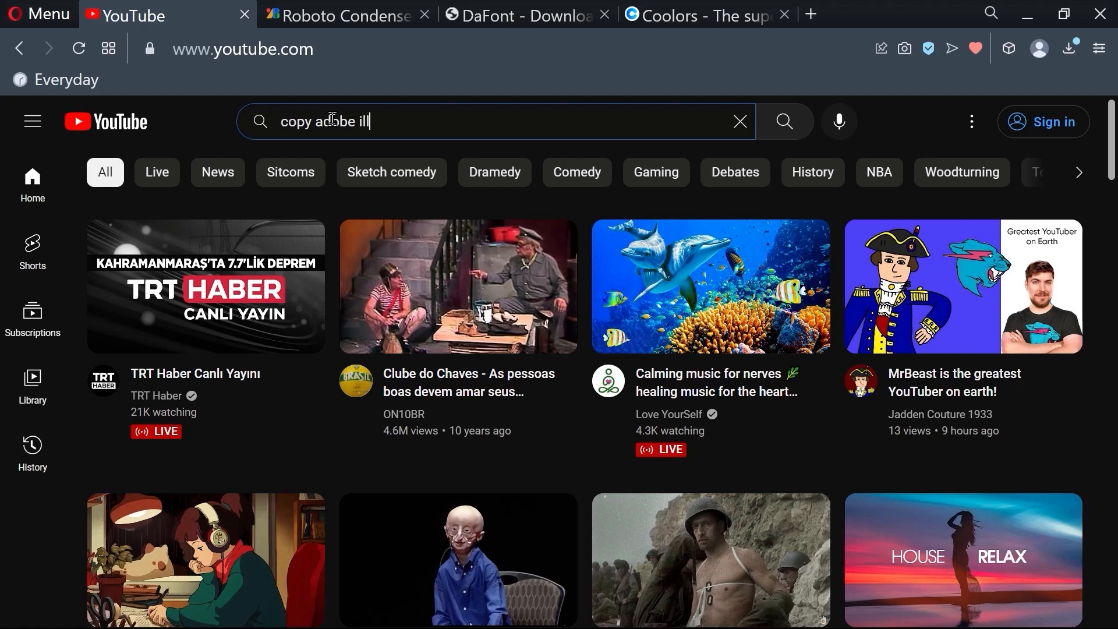
text(ustrator design)
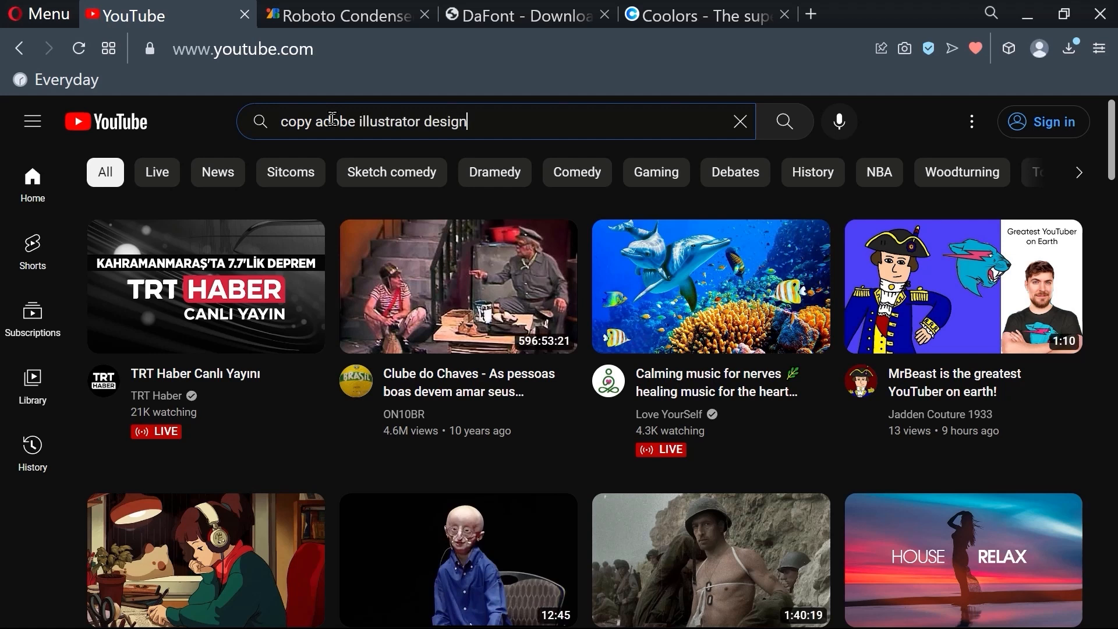
key(Return)
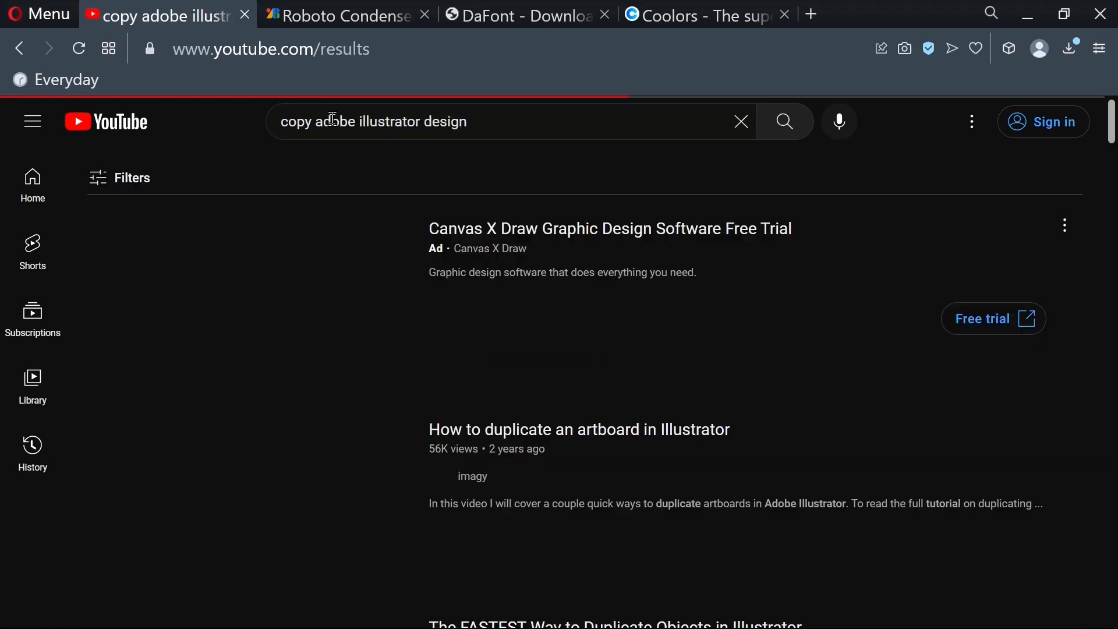
- Look through the YouTube results for tutorials on copying existing designs in Illustrator
scroll(315, 303, down, 10)
scroll(607, 307, up, 3)
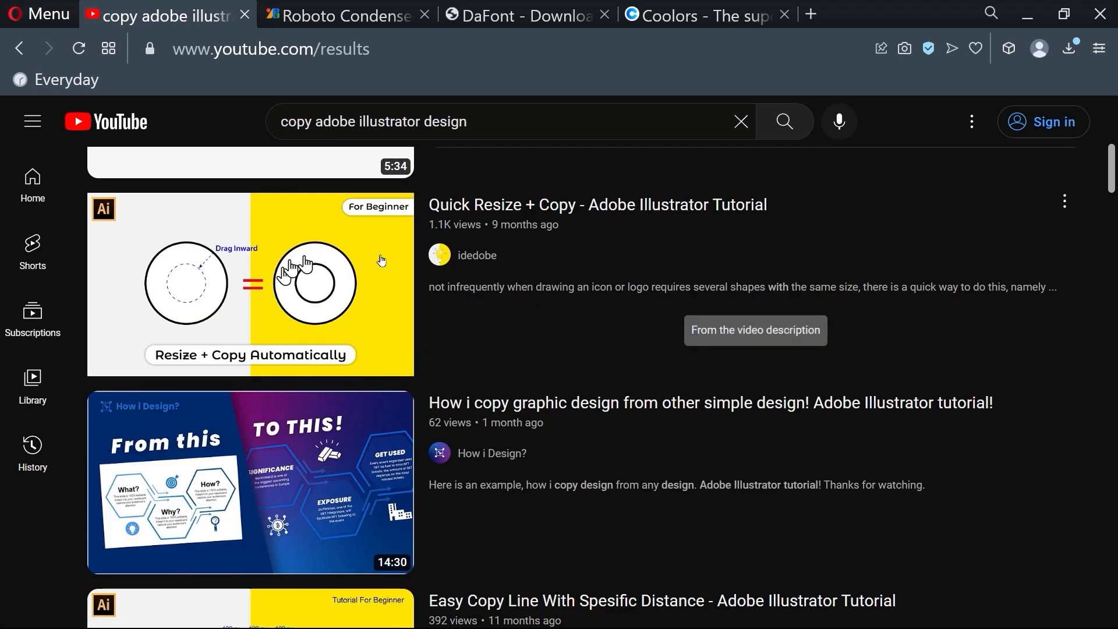
scroll(487, 315, down, 10)
scroll(379, 326, down, 6)
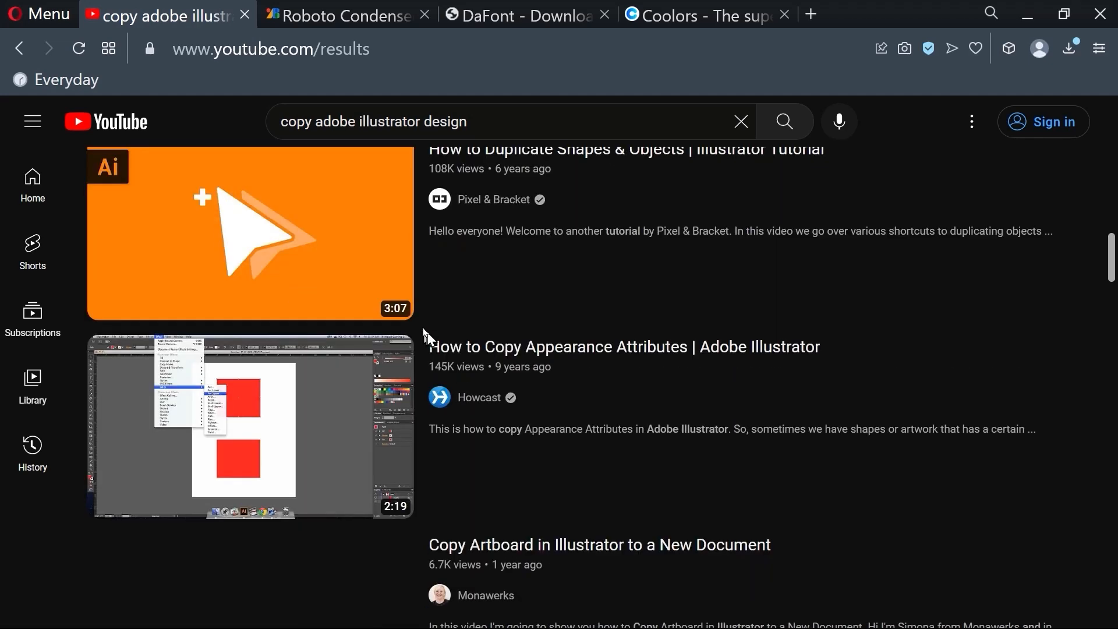
scroll(454, 326, up, 3)
scroll(460, 321, down, 9)
scroll(358, 347, down, 6)
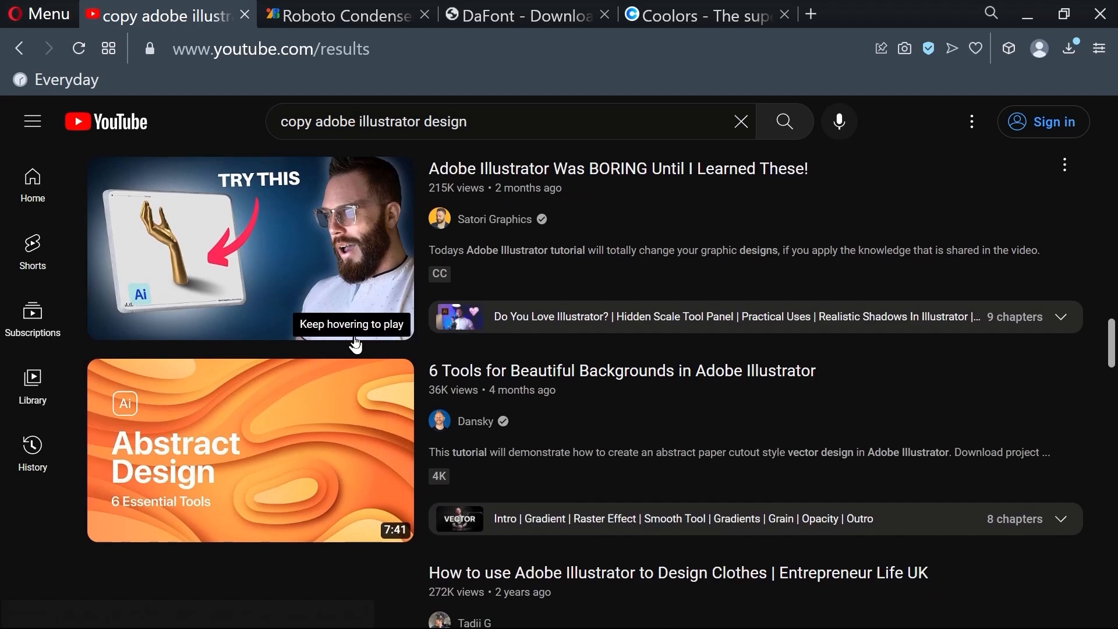
scroll(395, 356, down, 3)
scroll(394, 356, down, 12)
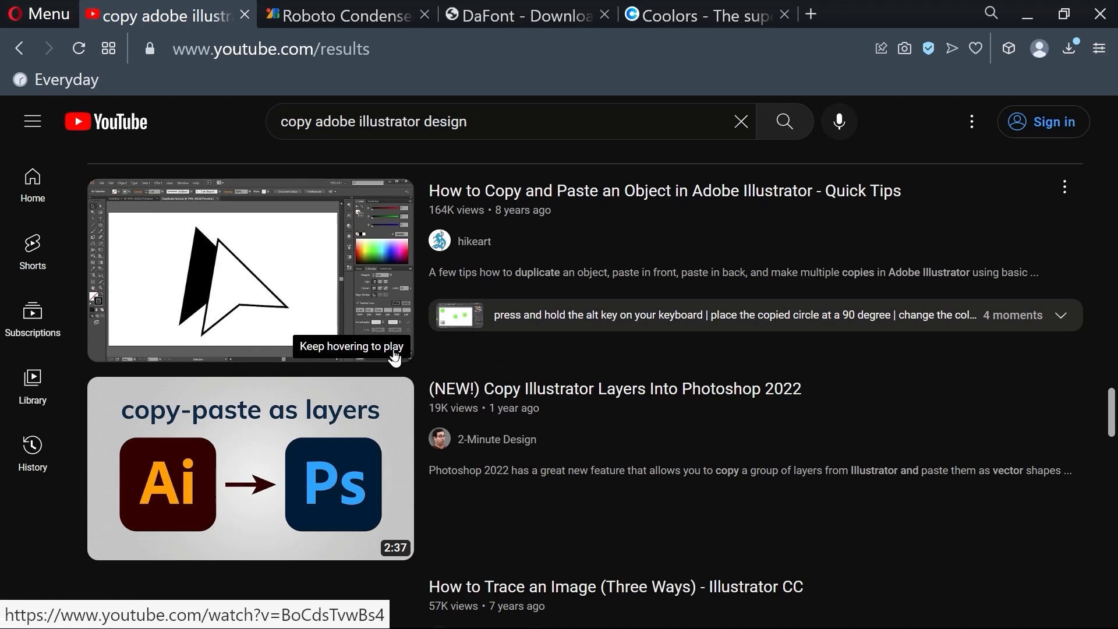
- Search YouTube for "poster design illustrator copy" and look through the resulting poster and design-copying tutorials
click(478, 122)
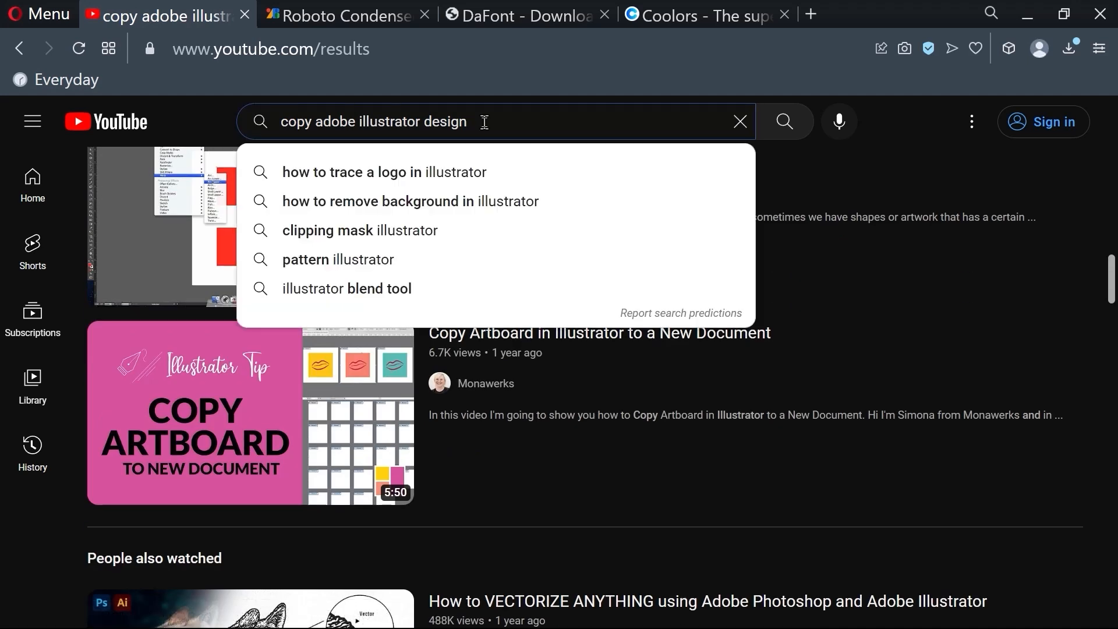
drag(479, 122, 268, 123)
text(poser)
text(ter design)
text( illustra)
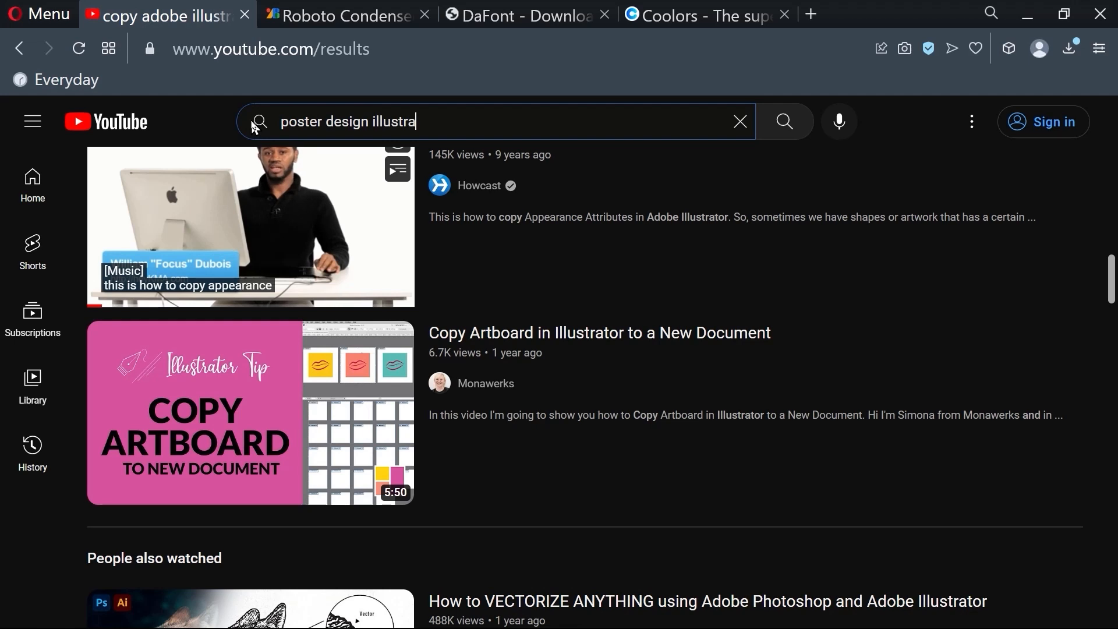
text(tor cop)
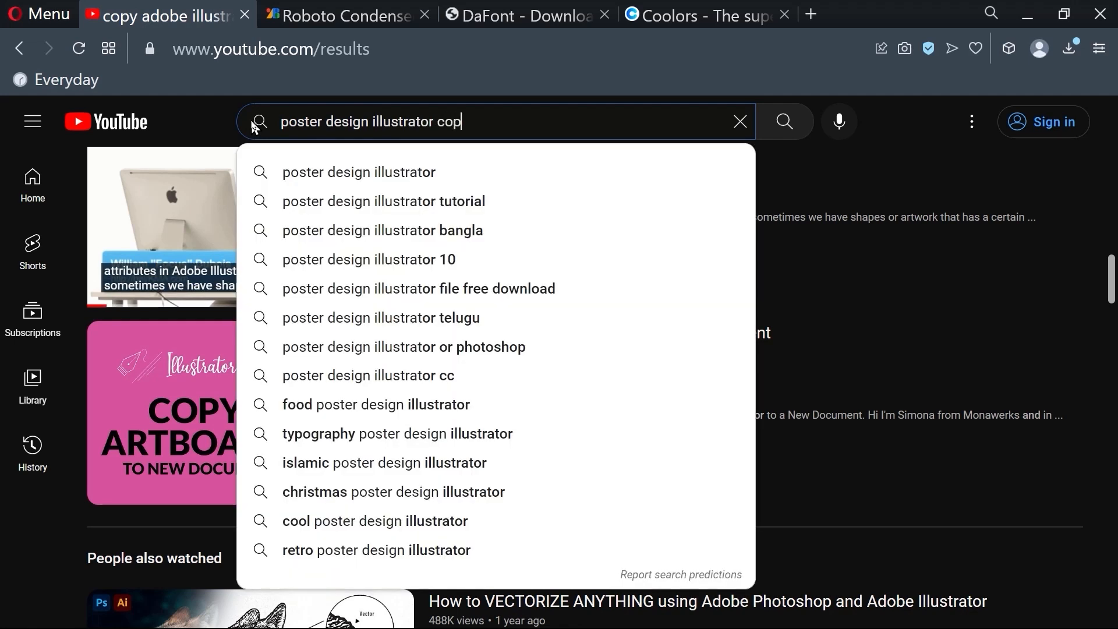
text(y)
key(Return)
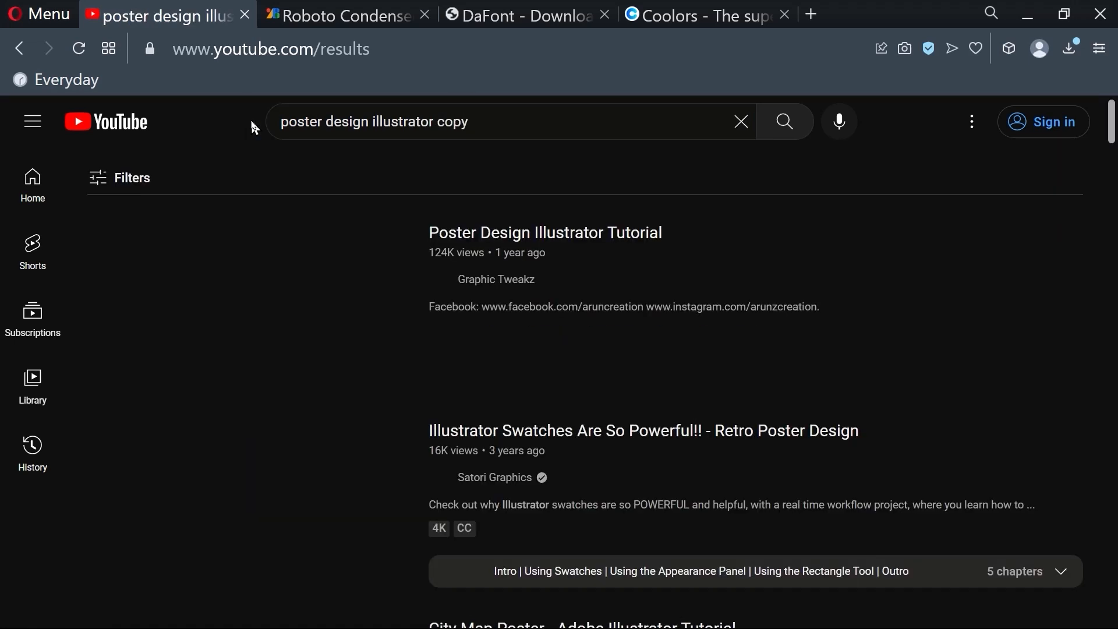
scroll(236, 314, down, 2)
scroll(443, 400, down, 4)
scroll(434, 399, down, 10)
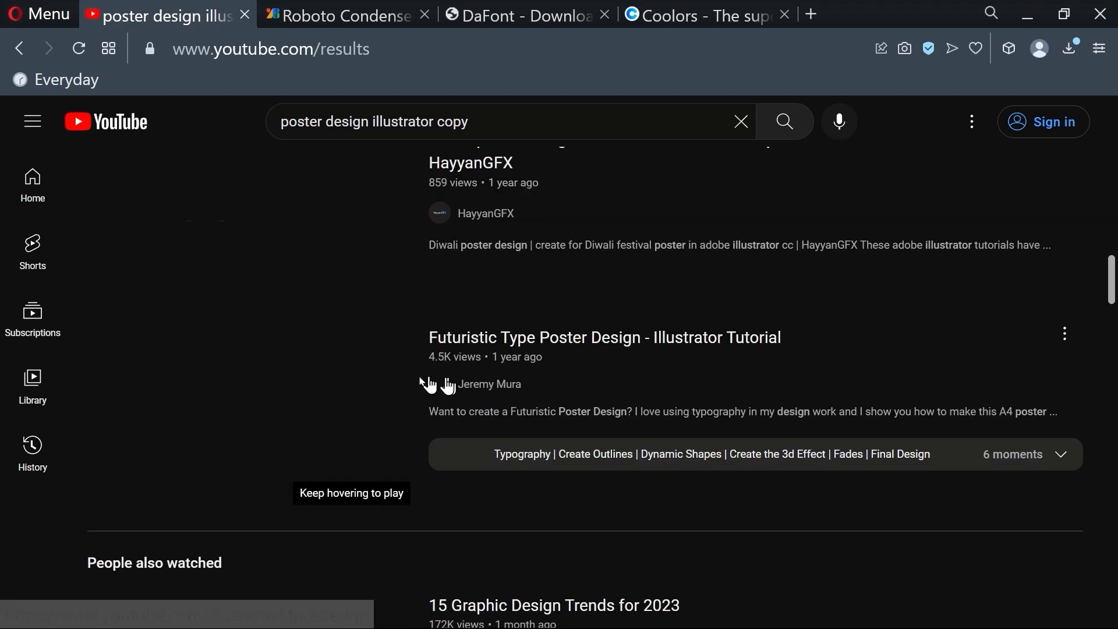
scroll(437, 385, up, 7)
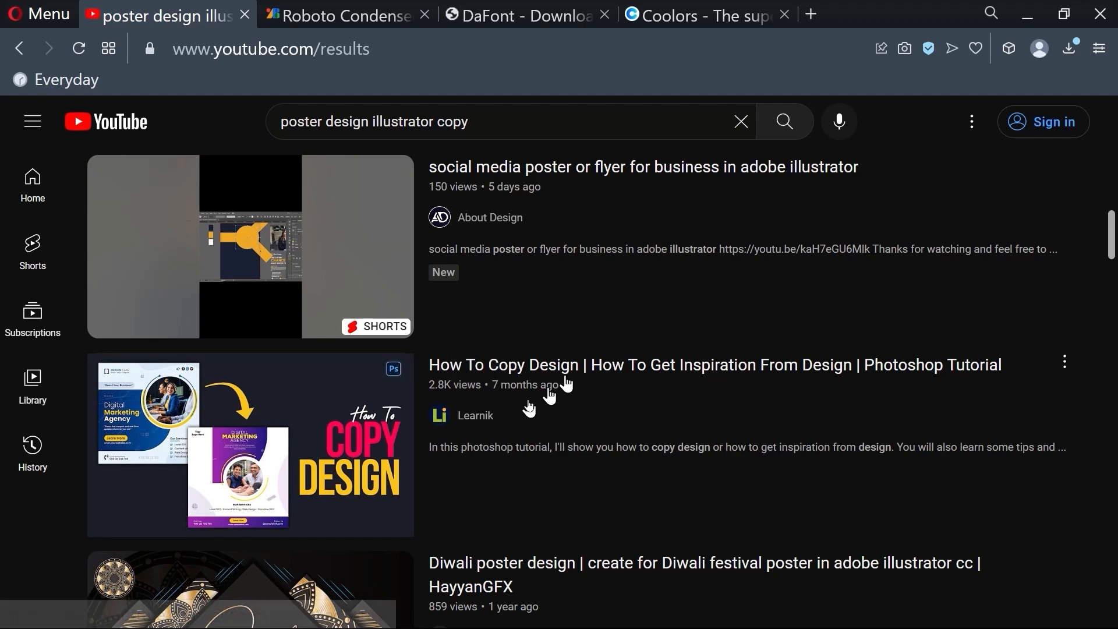
scroll(591, 428, down, 7)
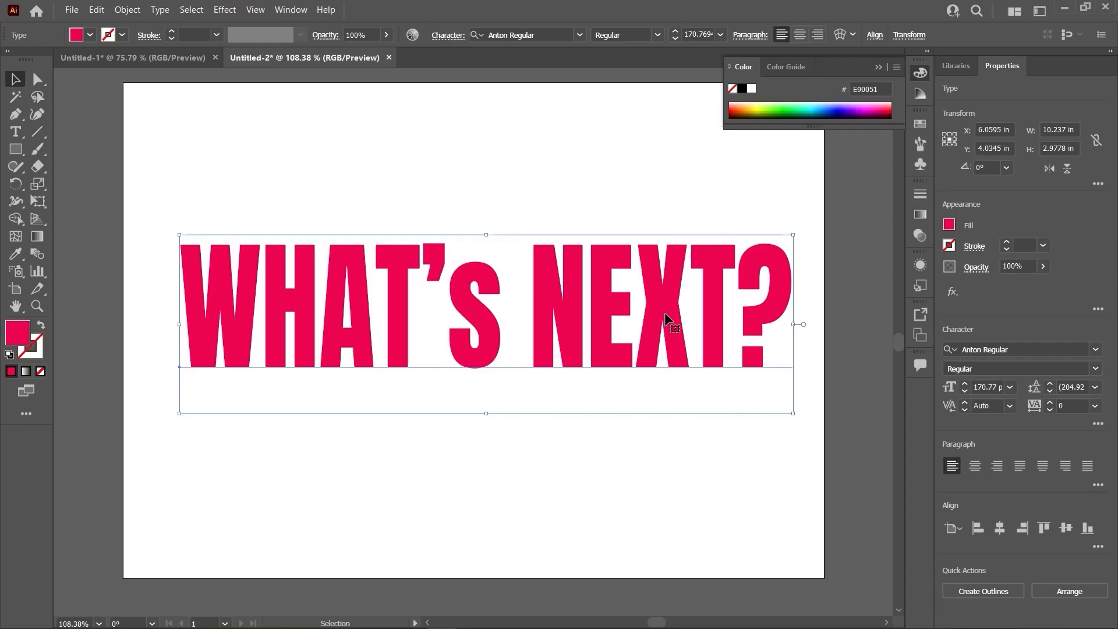
drag(666, 317, 634, 306)
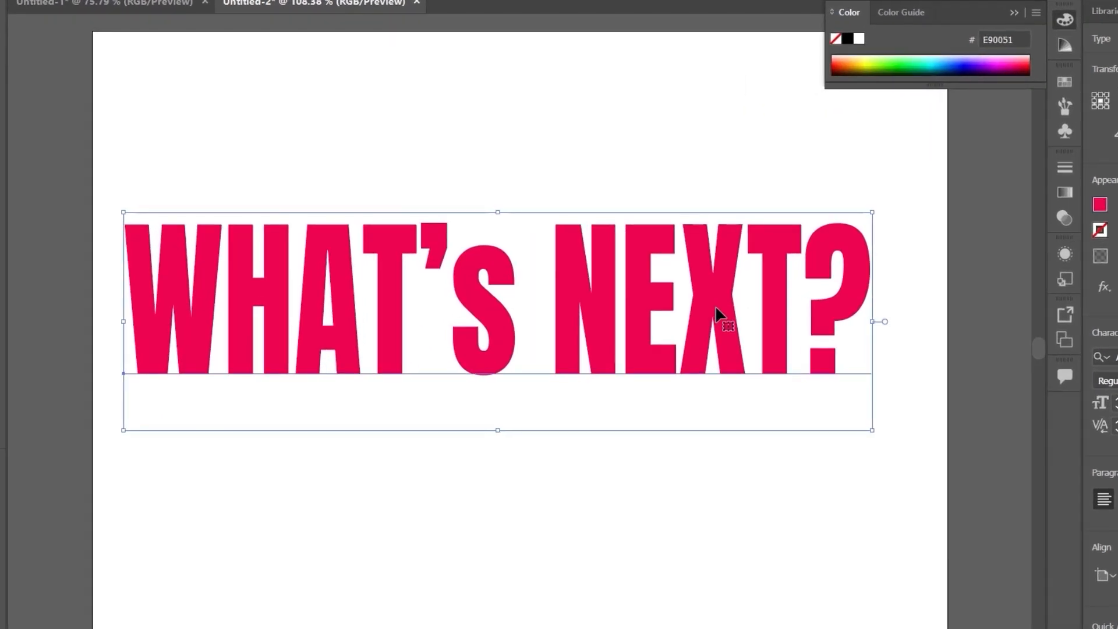
mouse_move(717, 307)
mouse_down()
mouse_move(749, 295)
mouse_move(726, 294)
mouse_up()
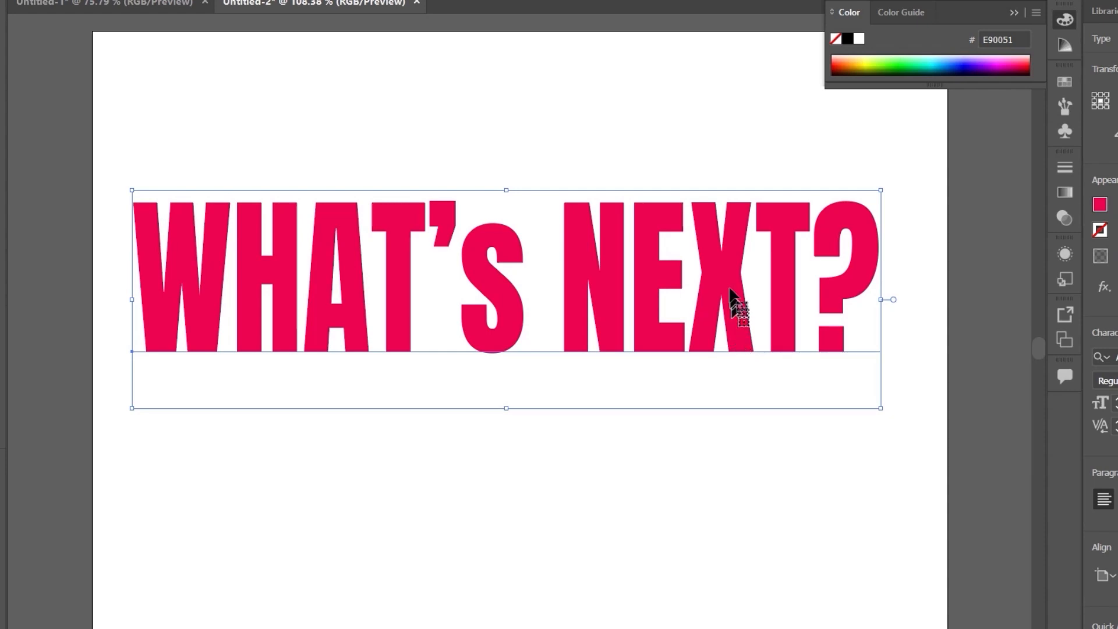
drag(730, 288, 732, 288)
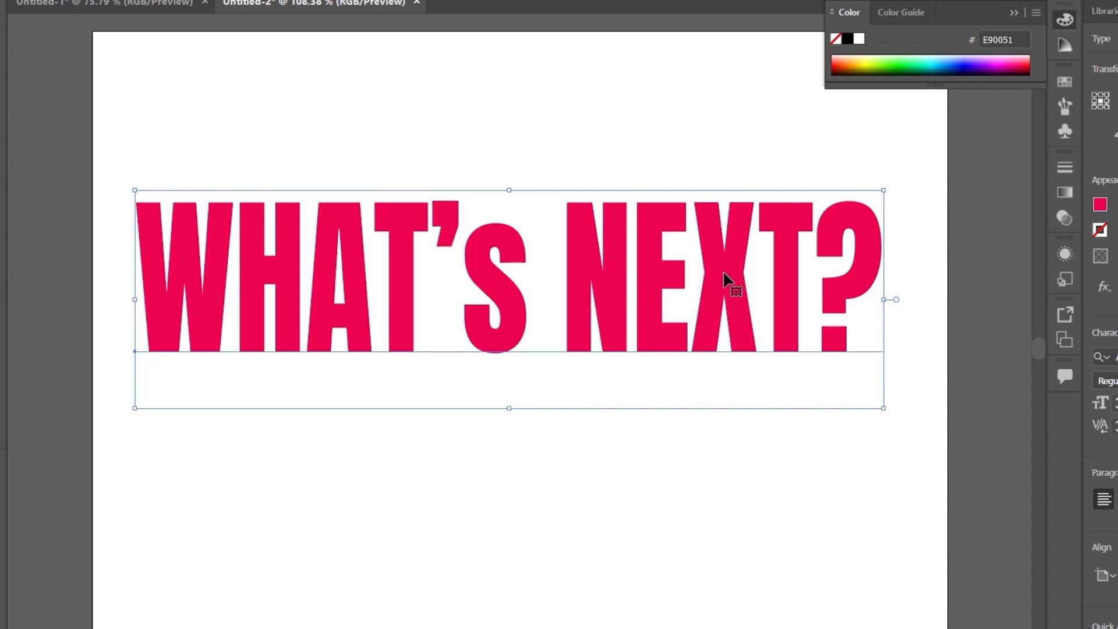
mouse_move(730, 292)
mouse_down()
mouse_move(731, 322)
mouse_move(721, 289)
mouse_up()
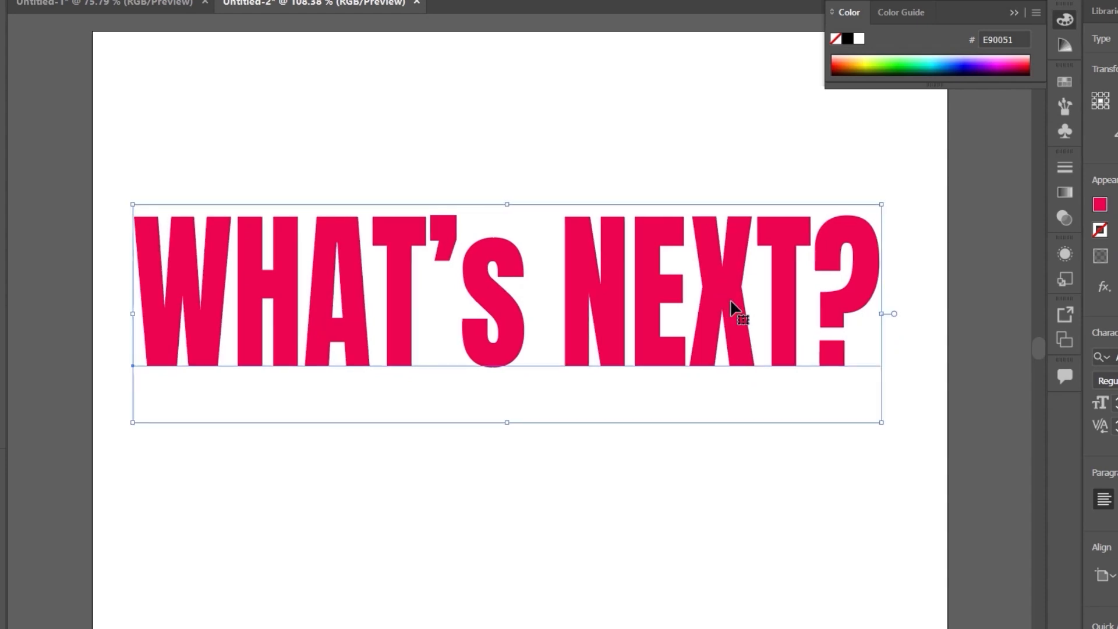
drag(732, 302, 732, 307)
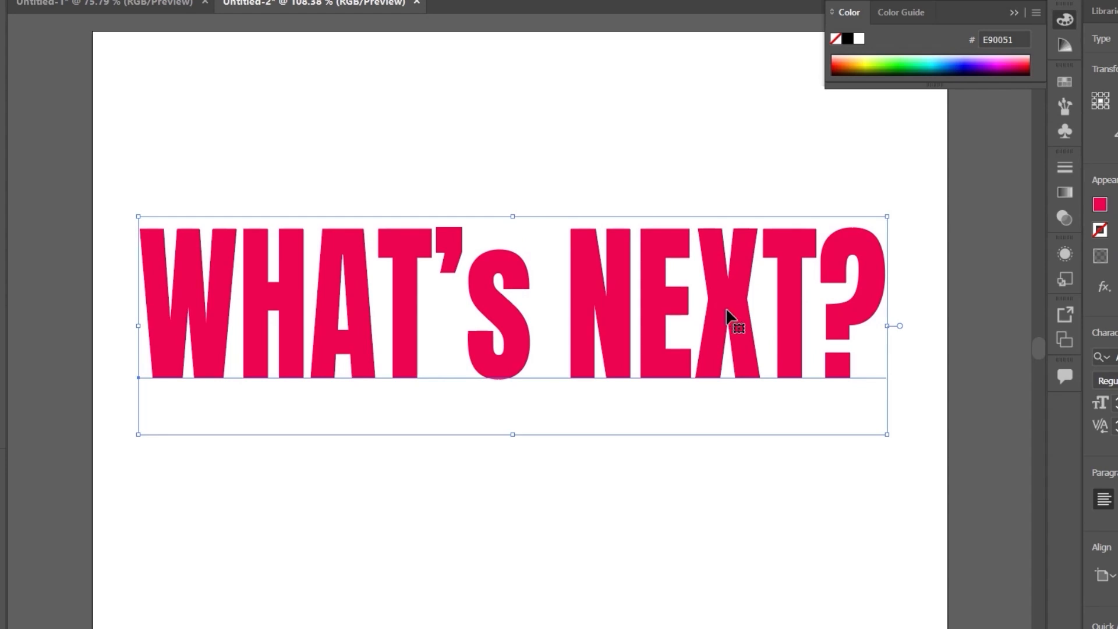
drag(728, 304, 748, 287)
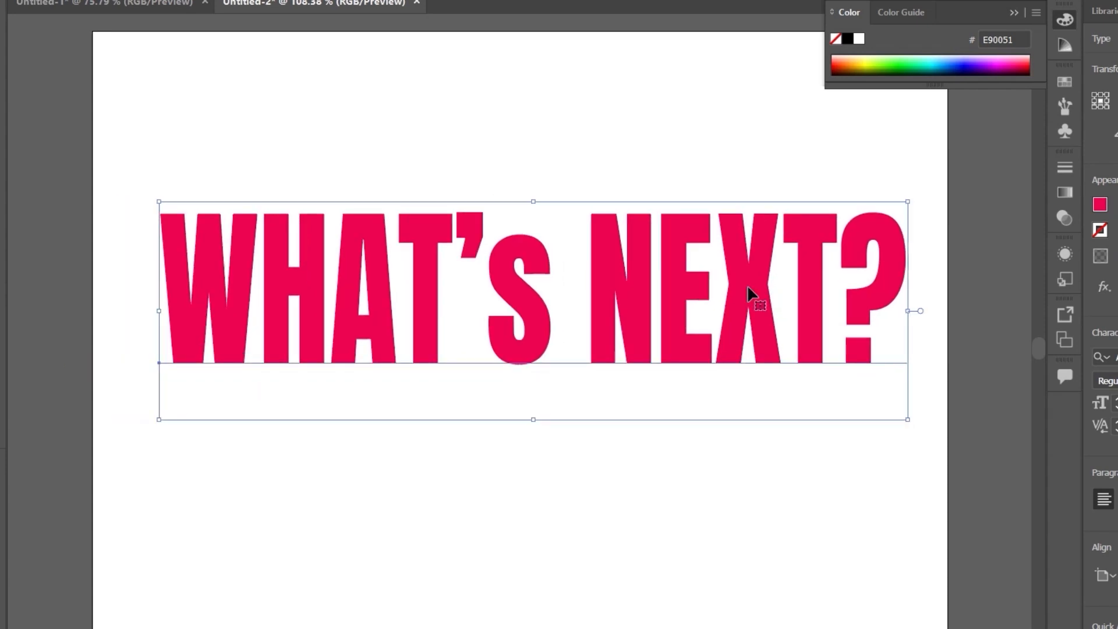
drag(746, 285, 735, 281)
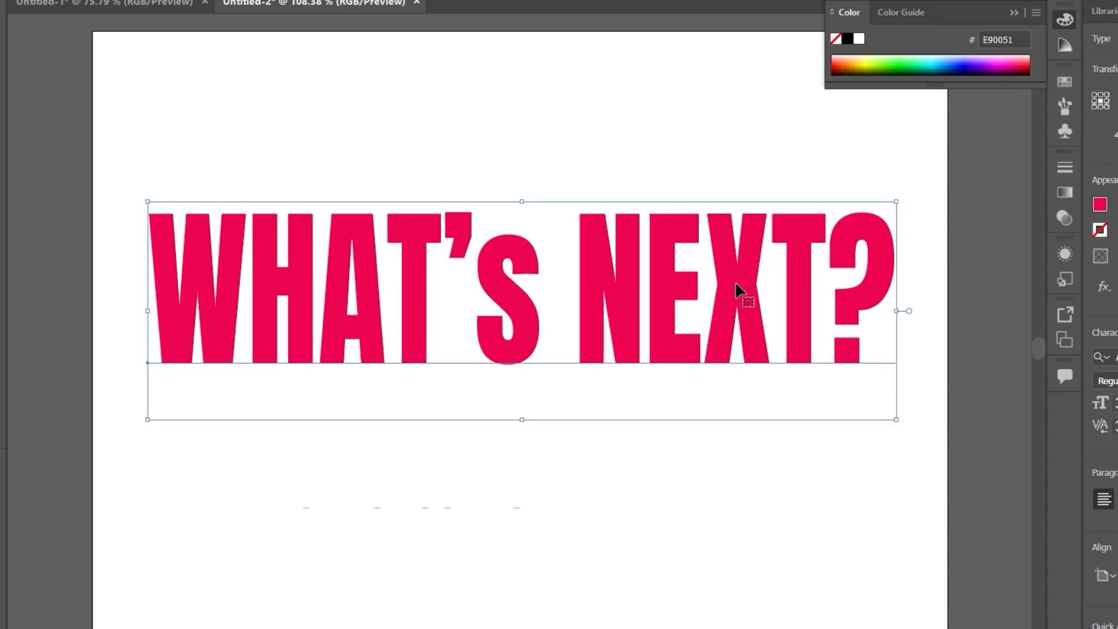
click(732, 482)
click(739, 325)
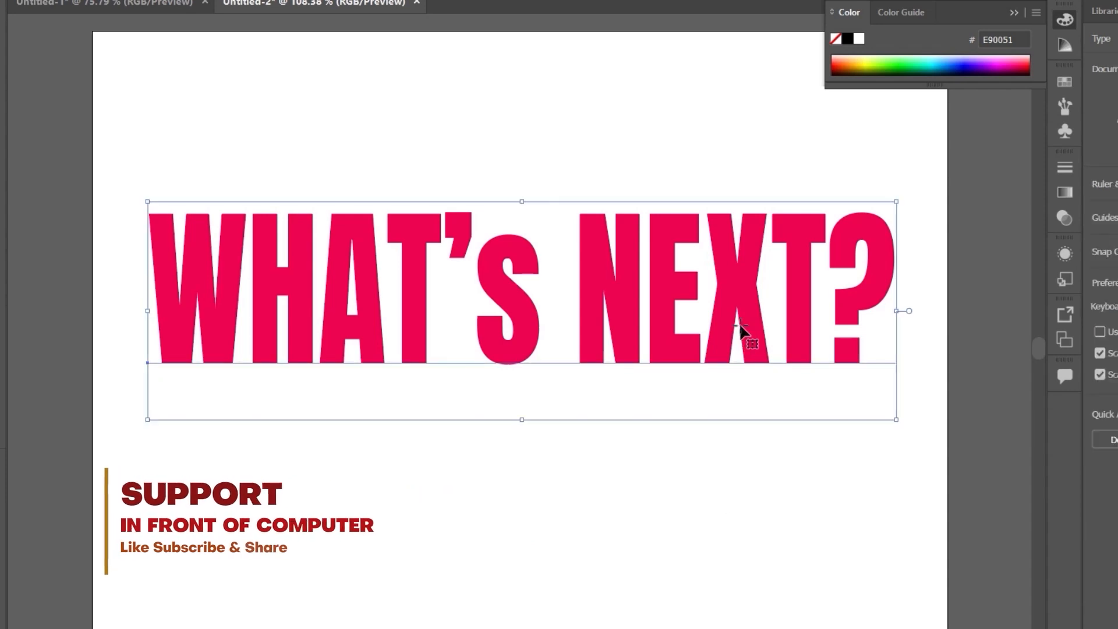
mouse_move(742, 305)
mouse_down()
mouse_move(723, 299)
mouse_move(749, 305)
mouse_move(748, 337)
mouse_move(731, 340)
mouse_move(730, 313)
mouse_up()
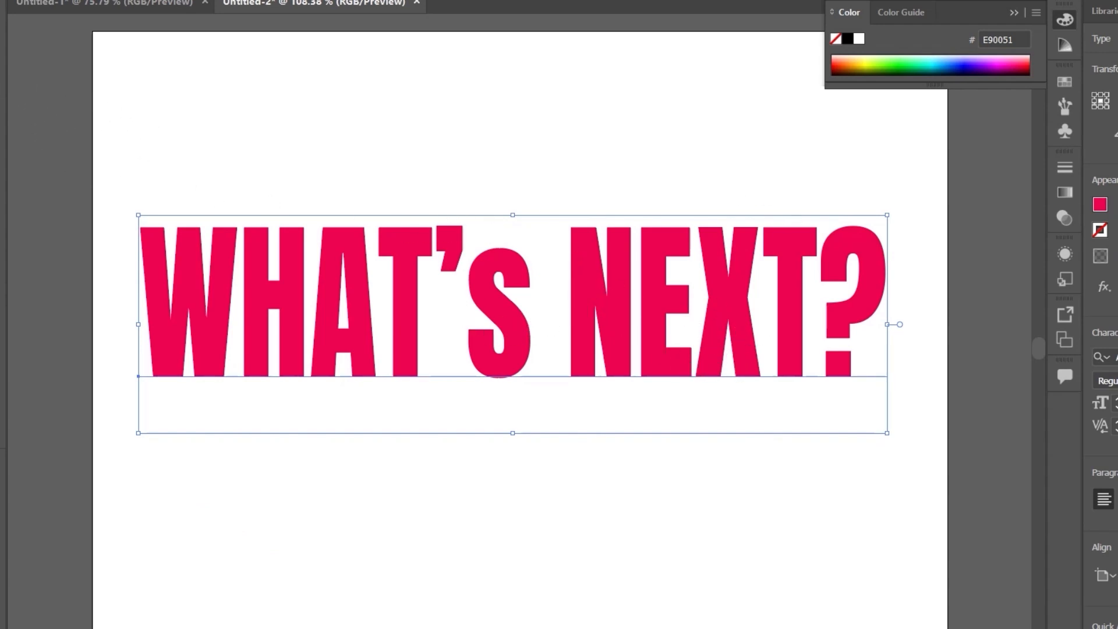
click(549, 192)
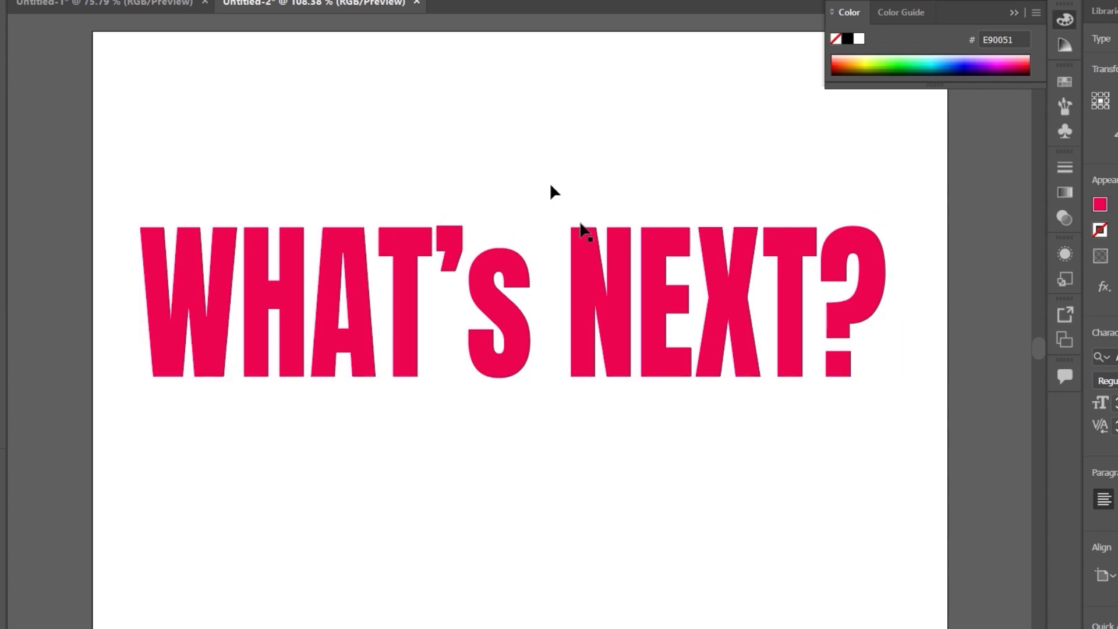
click(635, 310)
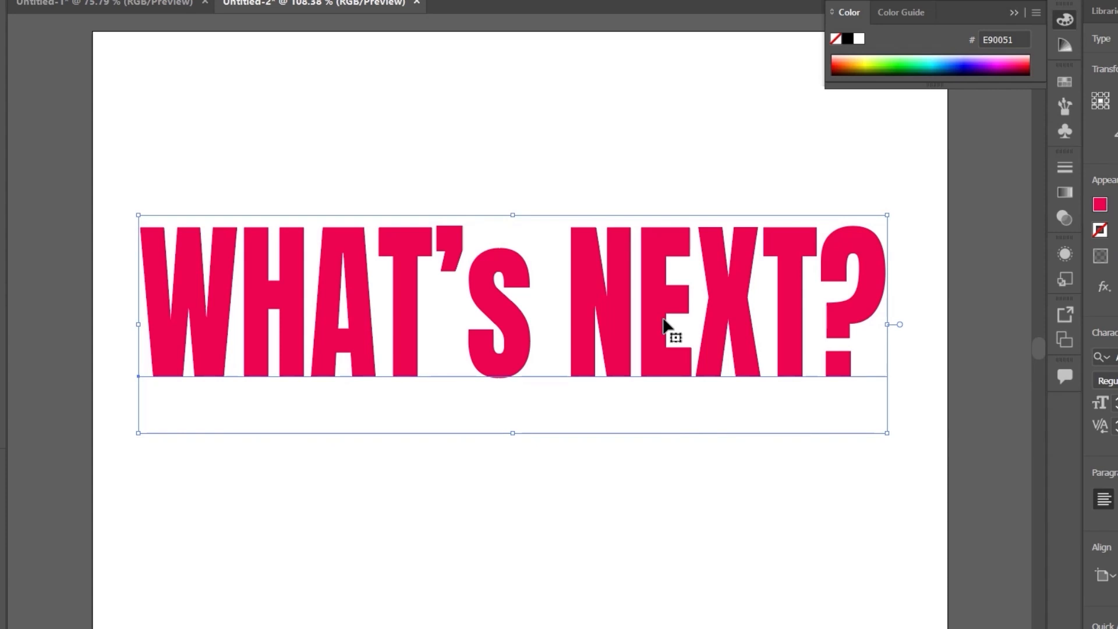
drag(664, 322, 647, 299)
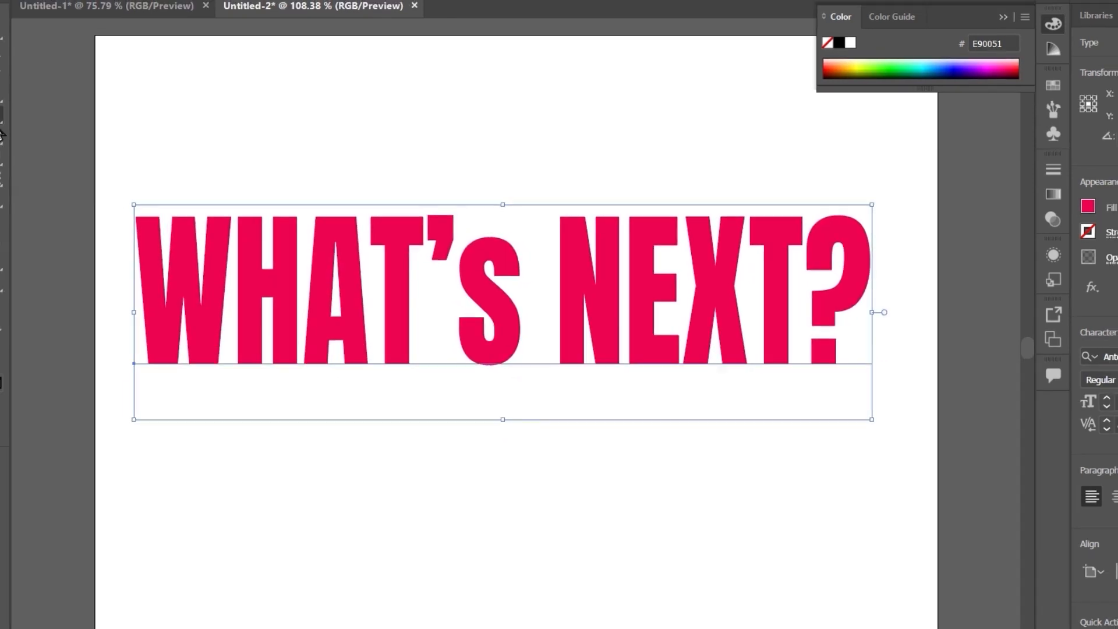